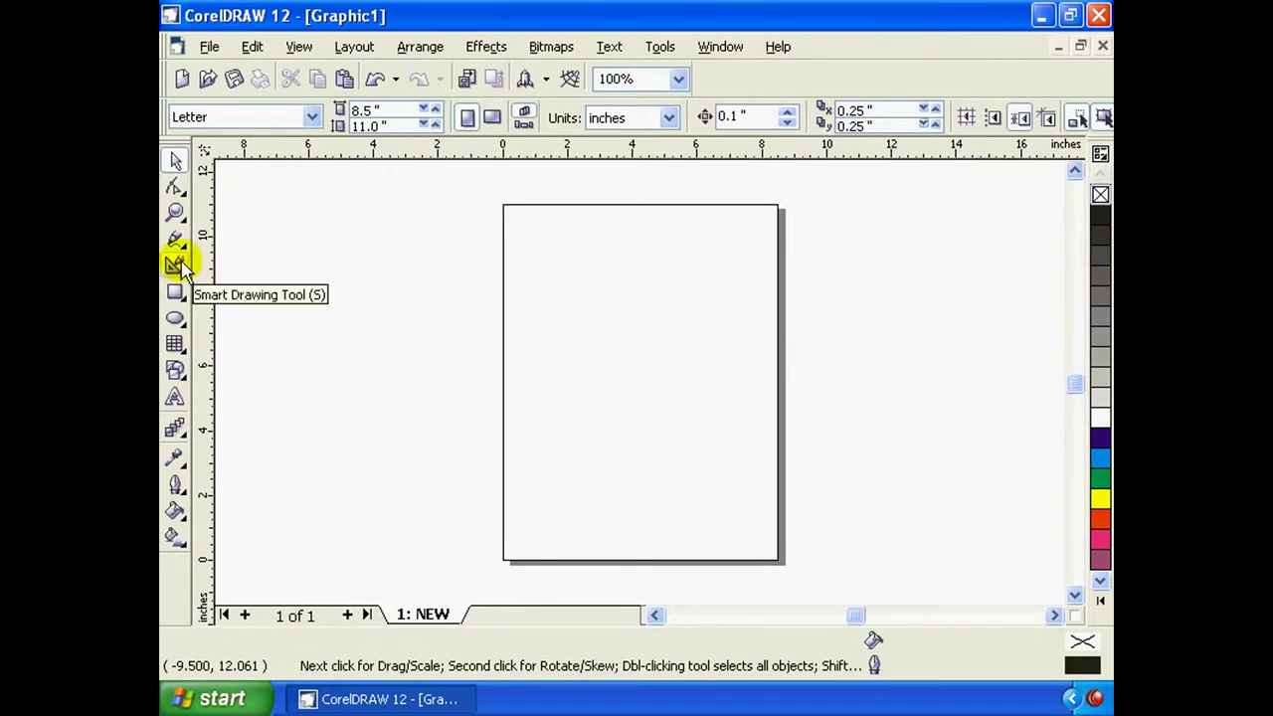
- Activate the Smart Drawing tool with shape recognition and smart smoothing at Highest
key(i)
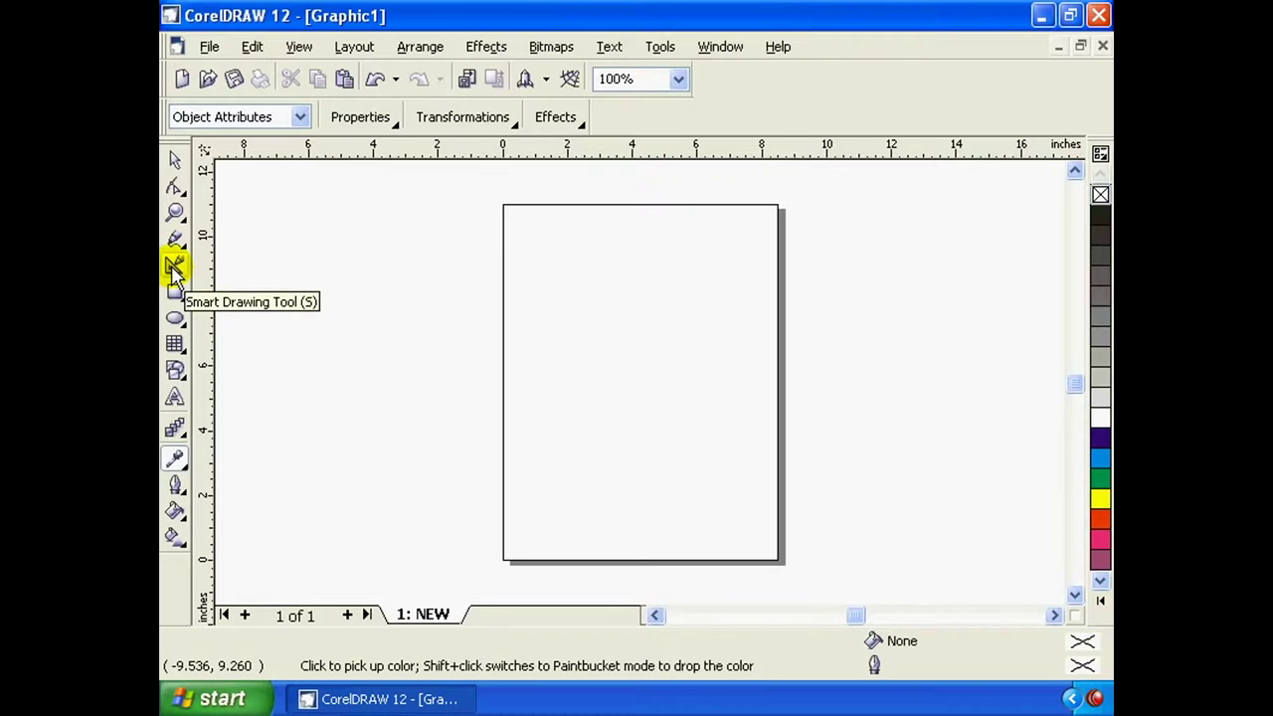
click(174, 269)
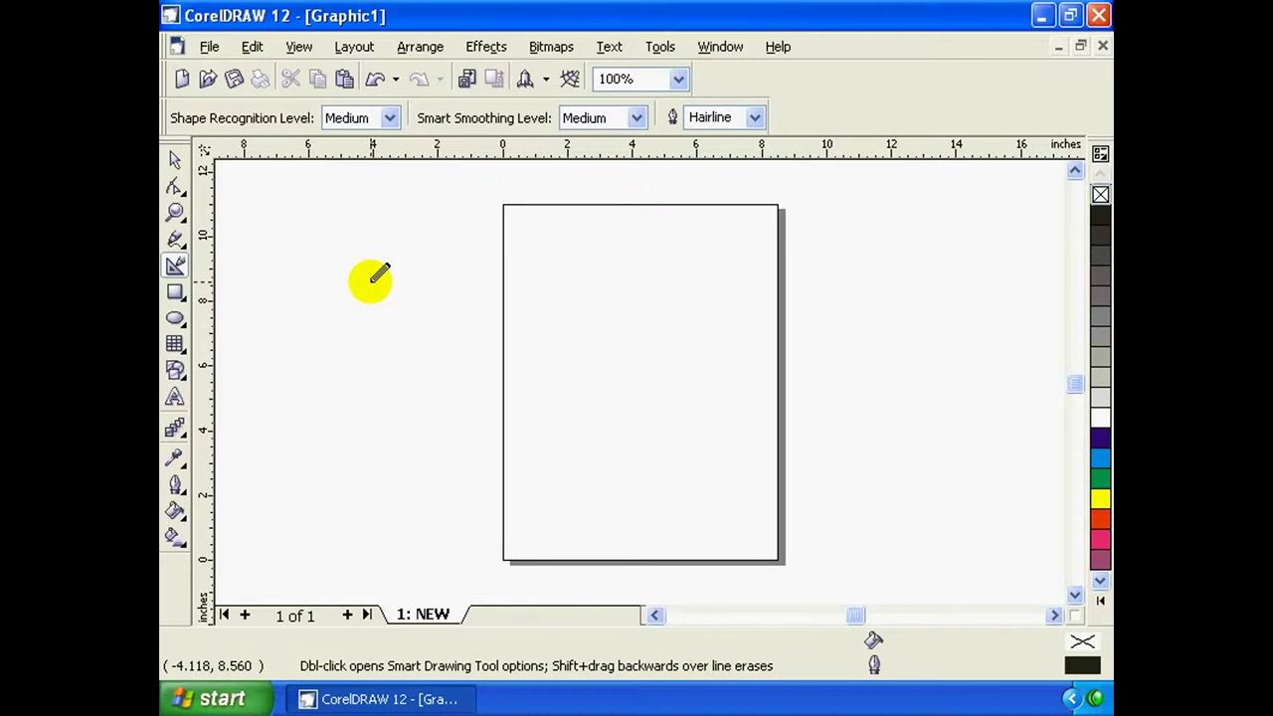
key(space)
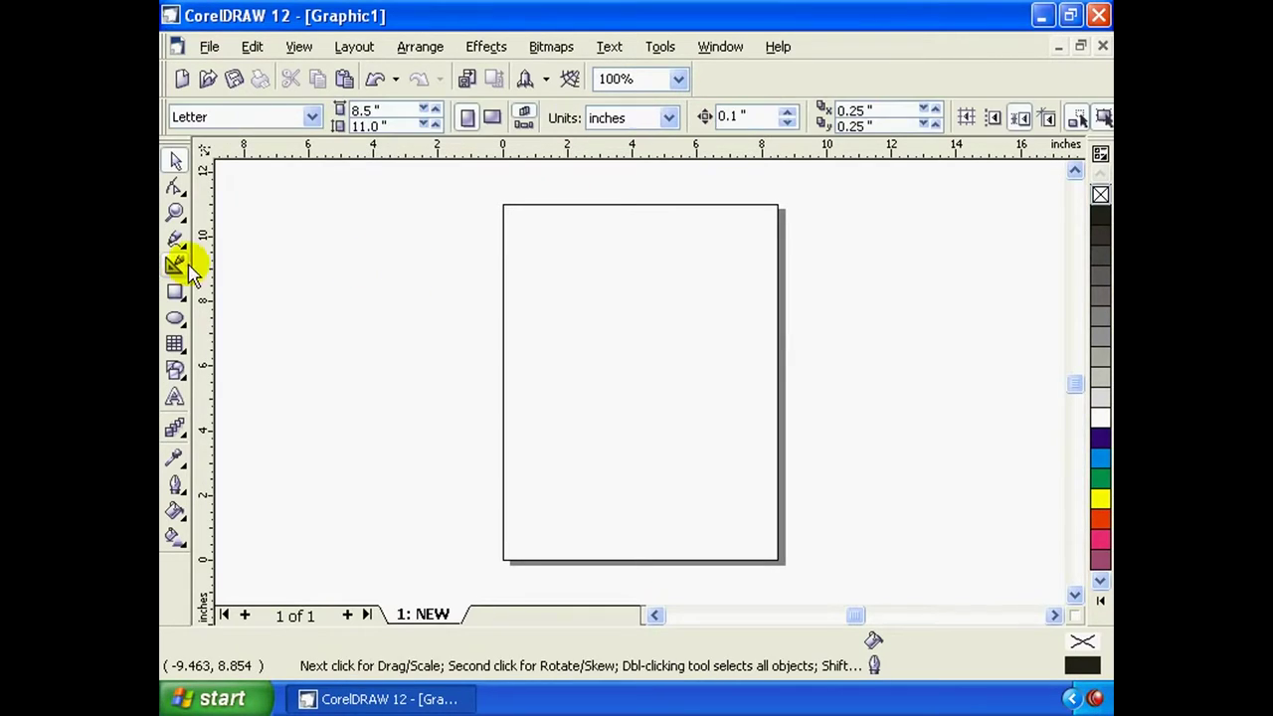
click(176, 269)
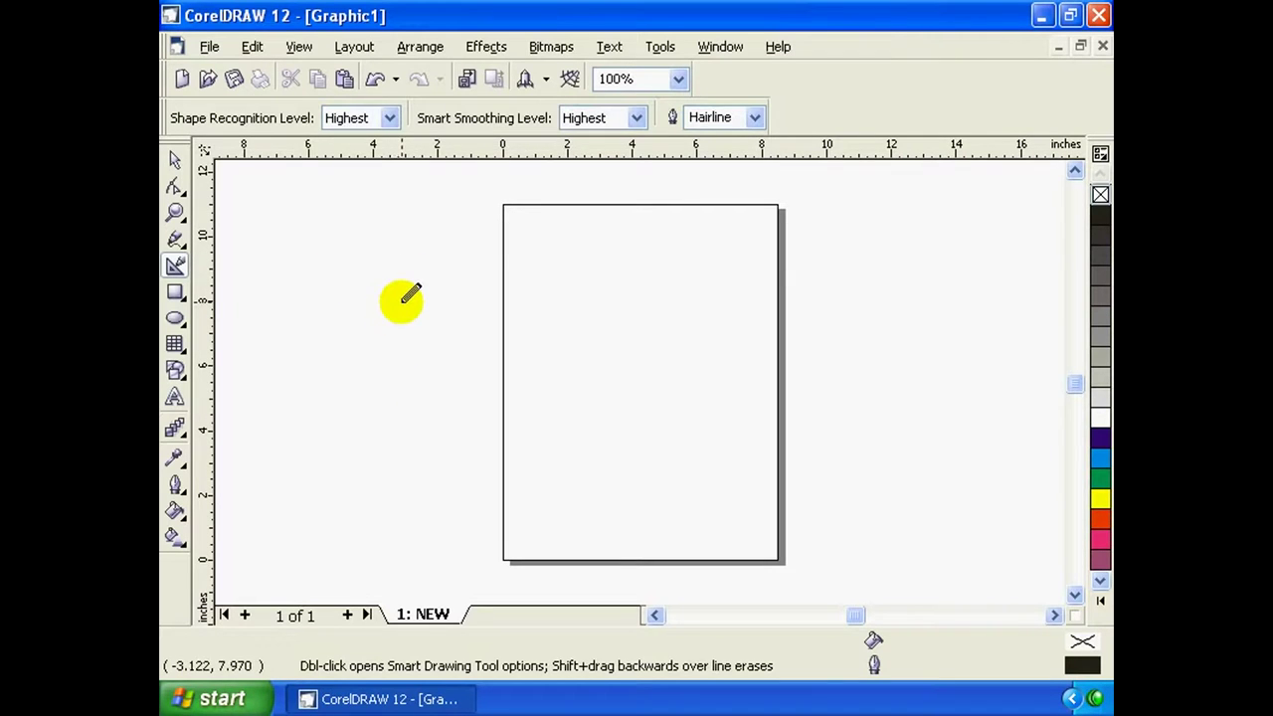
mouse_move(402, 292)
mouse_down()
mouse_move(377, 299)
mouse_move(426, 364)
mouse_move(437, 329)
mouse_move(412, 285)
mouse_up()
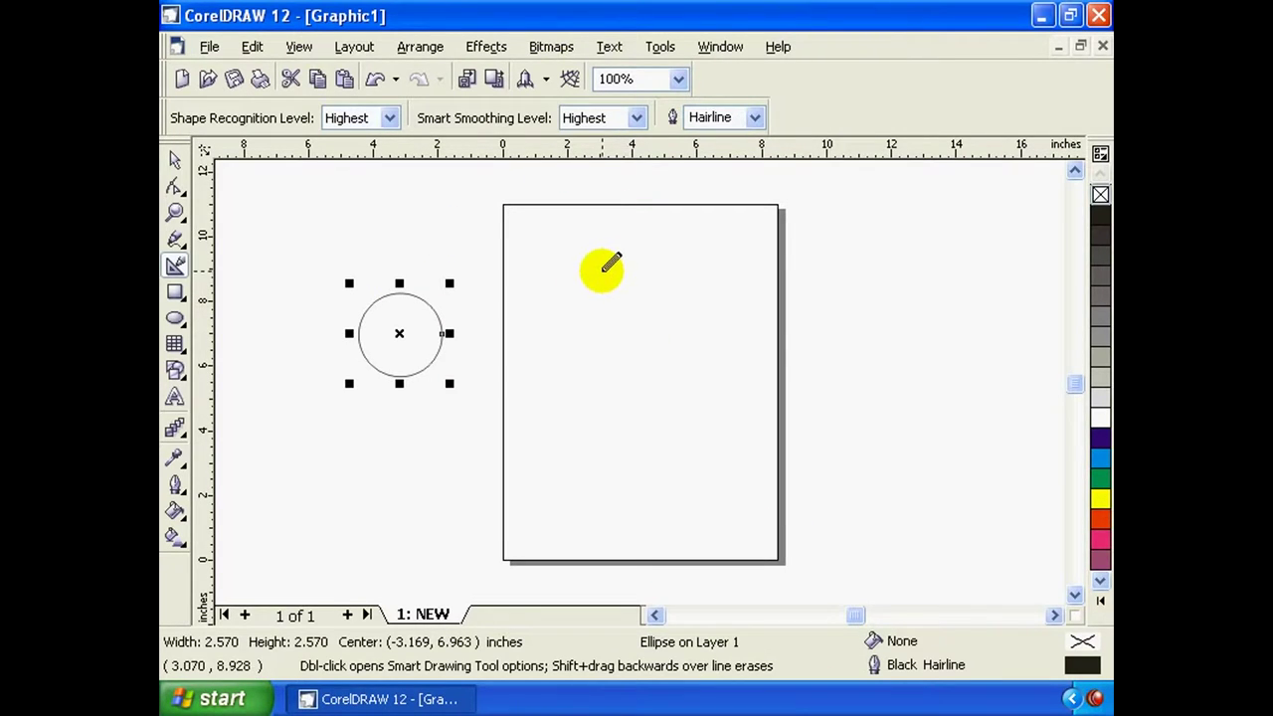
mouse_move(601, 255)
mouse_down()
mouse_move(585, 290)
mouse_move(587, 364)
mouse_move(622, 393)
mouse_move(604, 253)
mouse_up()
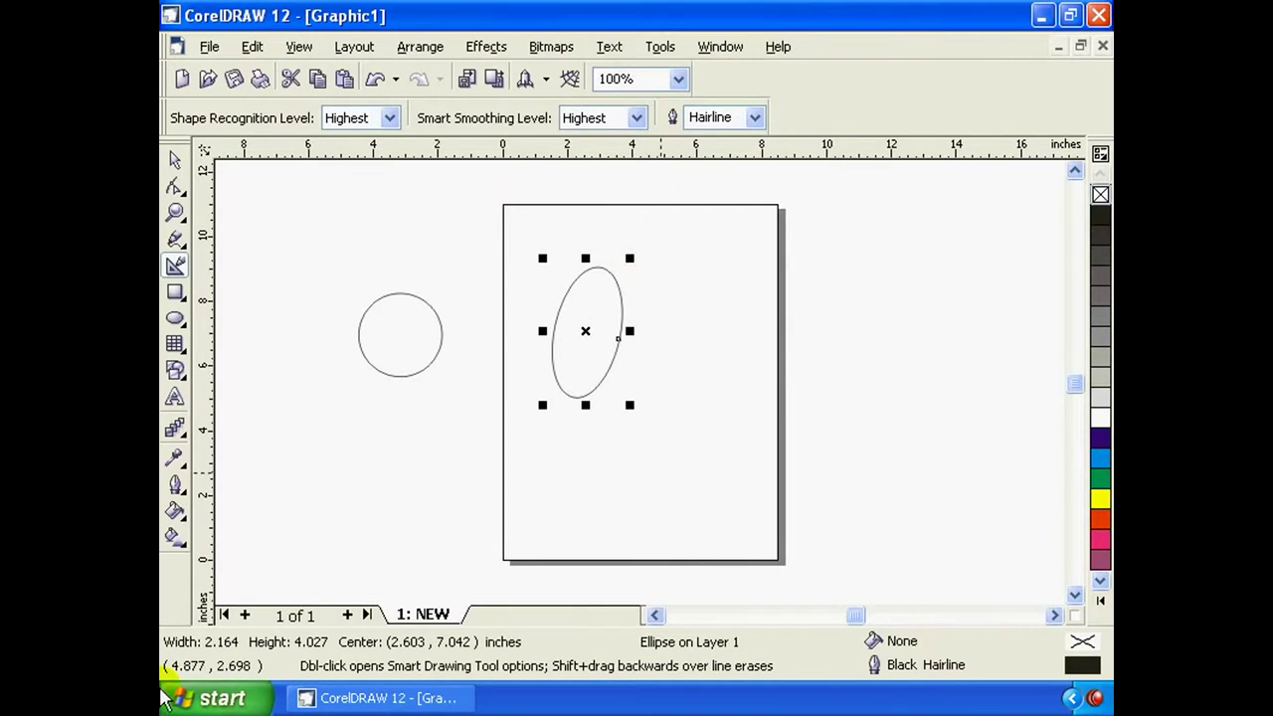
mouse_move(718, 274)
mouse_down()
mouse_move(729, 378)
mouse_move(871, 352)
mouse_move(869, 251)
mouse_move(729, 256)
mouse_move(744, 246)
mouse_up()
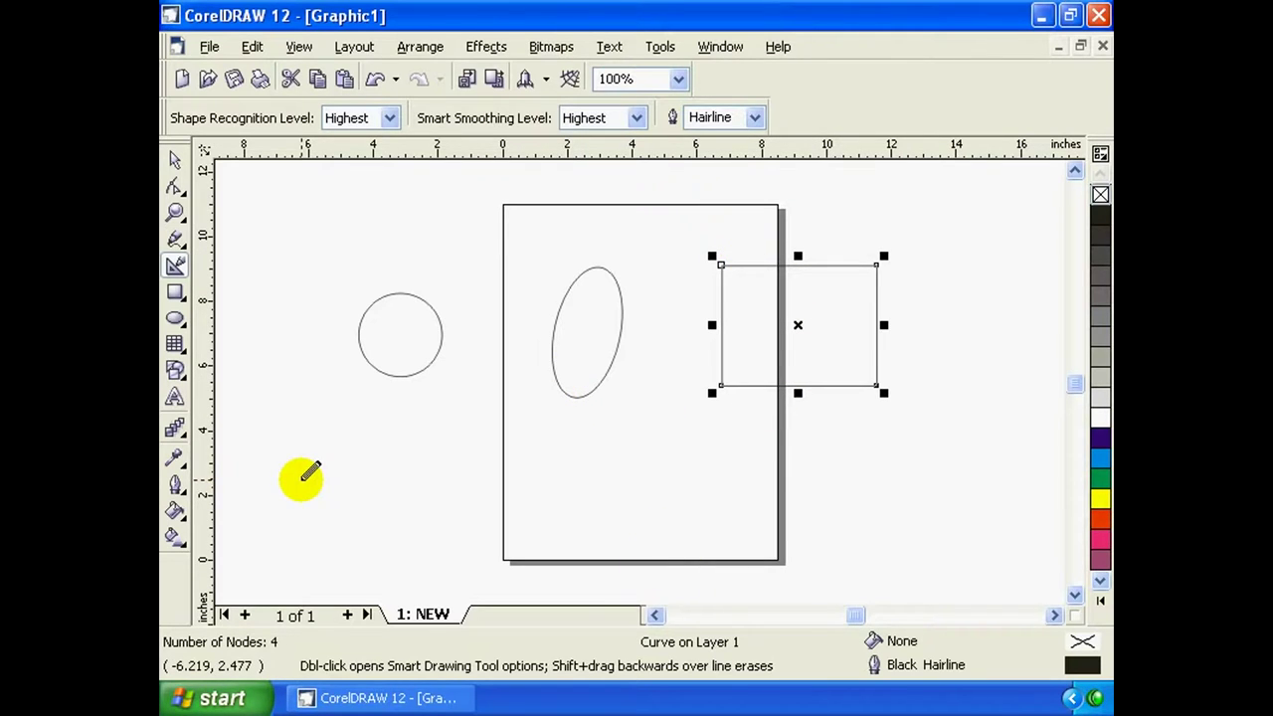
drag(302, 480, 448, 460)
drag(364, 438, 389, 539)
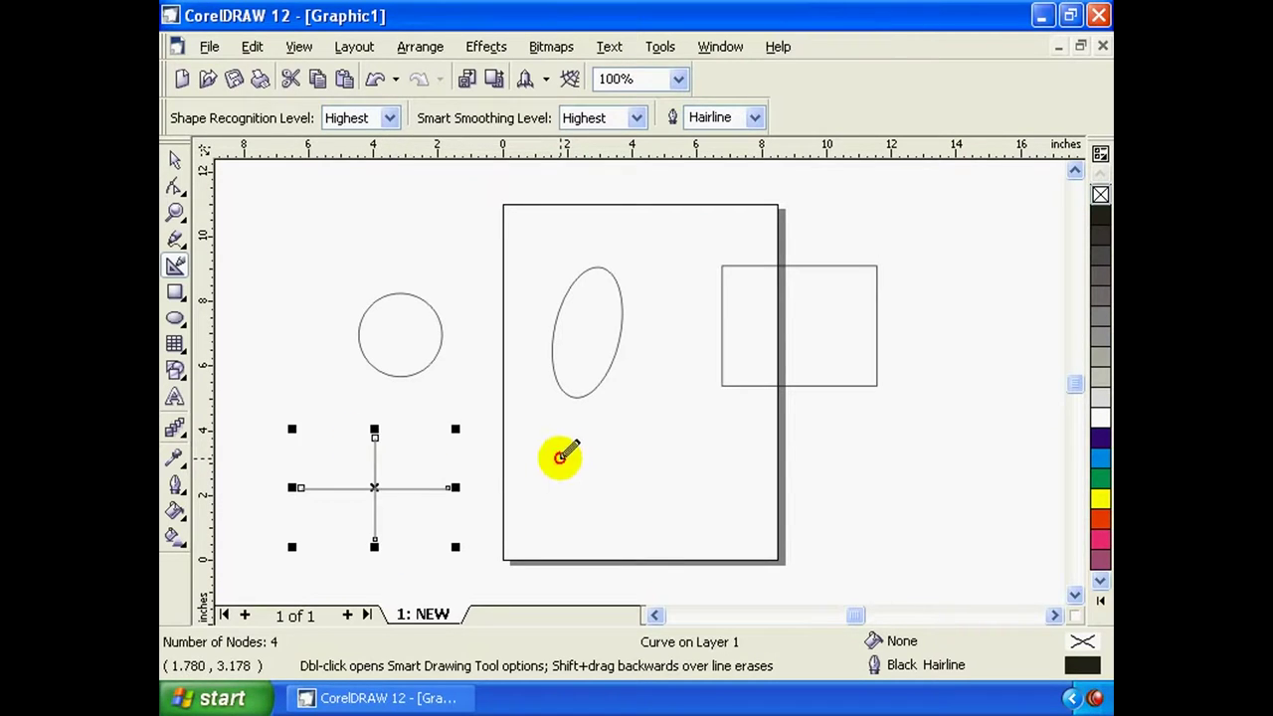
drag(557, 464, 722, 465)
drag(645, 418, 633, 517)
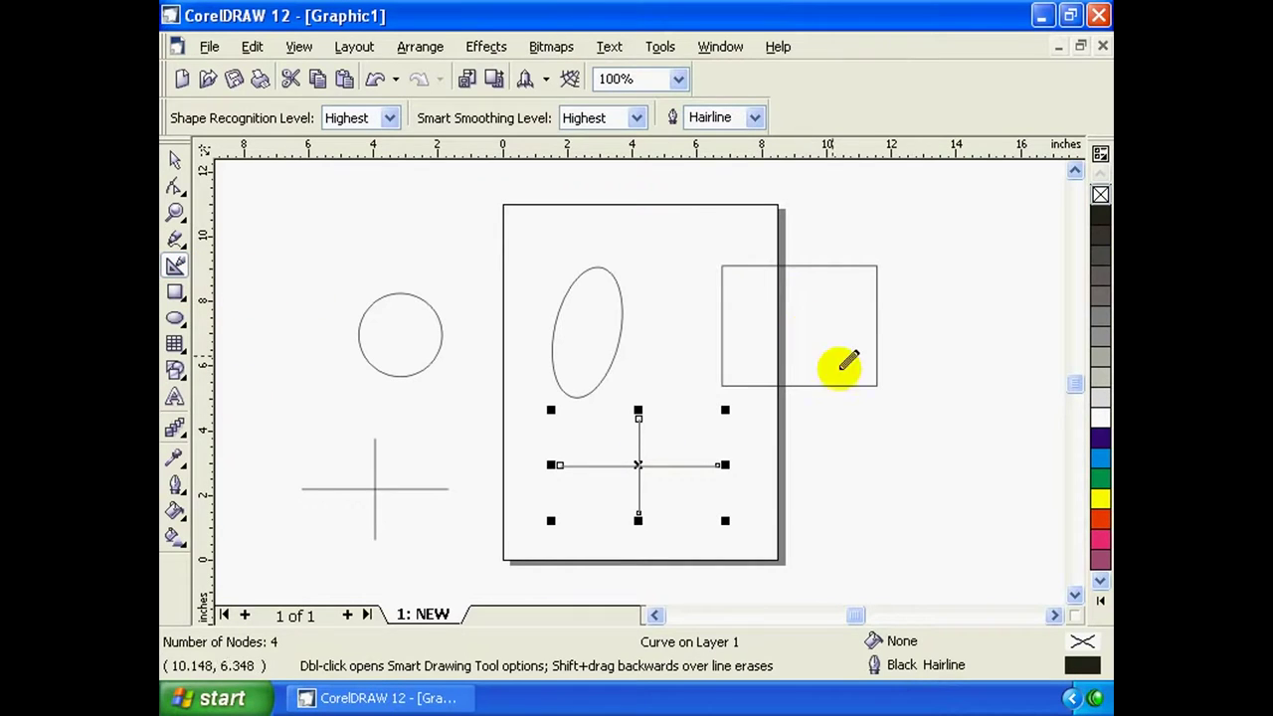
mouse_move(805, 459)
mouse_down()
mouse_move(930, 447)
mouse_move(841, 494)
mouse_up()
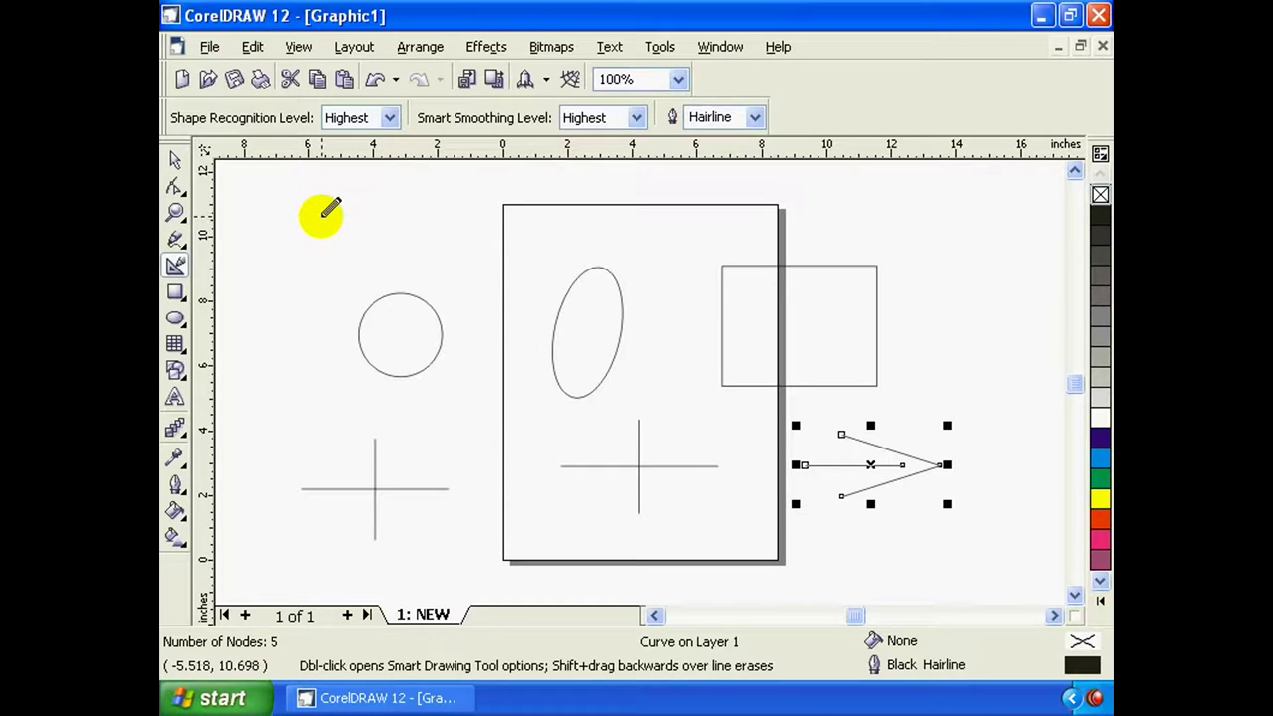
mouse_move(324, 211)
mouse_down()
mouse_move(381, 289)
mouse_move(332, 212)
mouse_up()
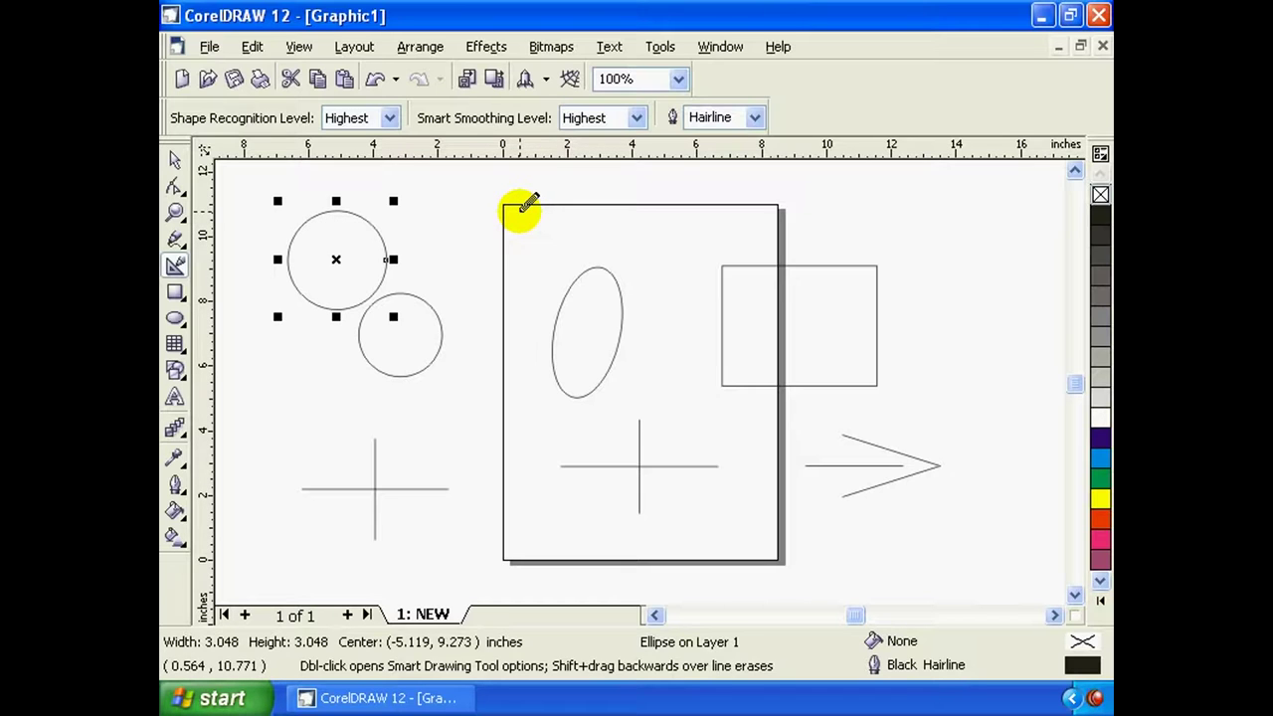
key(ctrl+a)
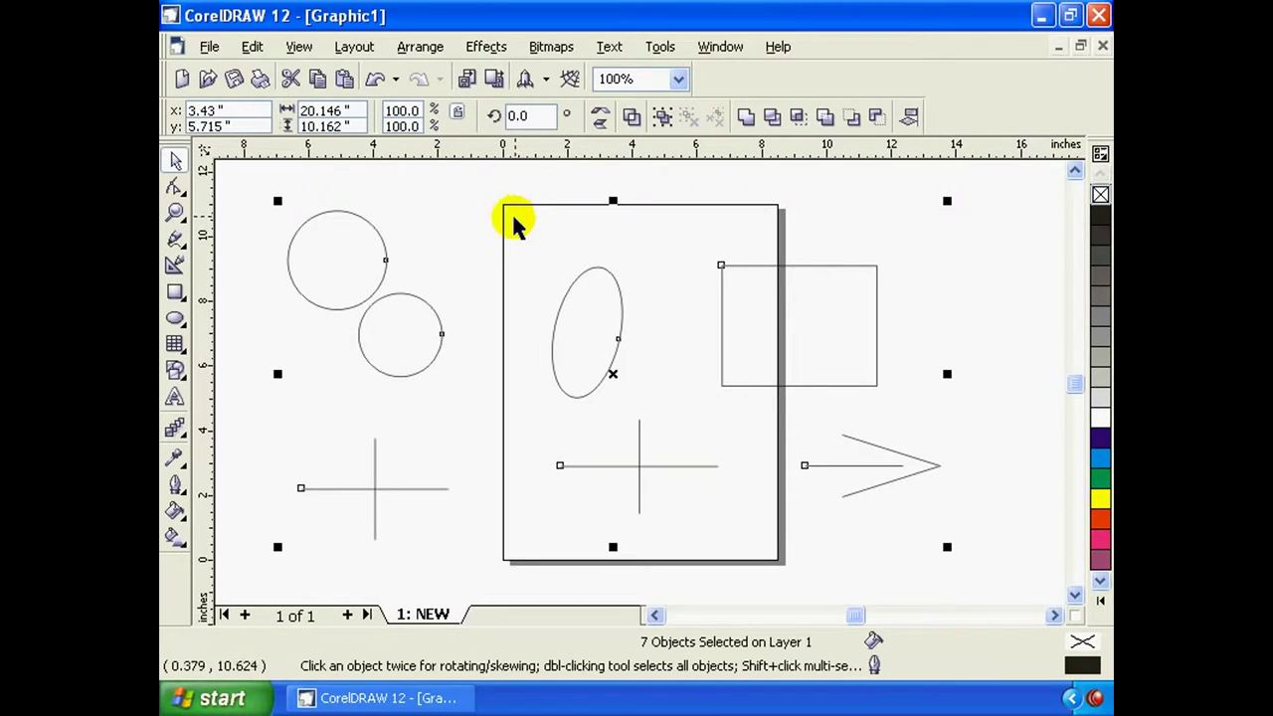
key(Delete)
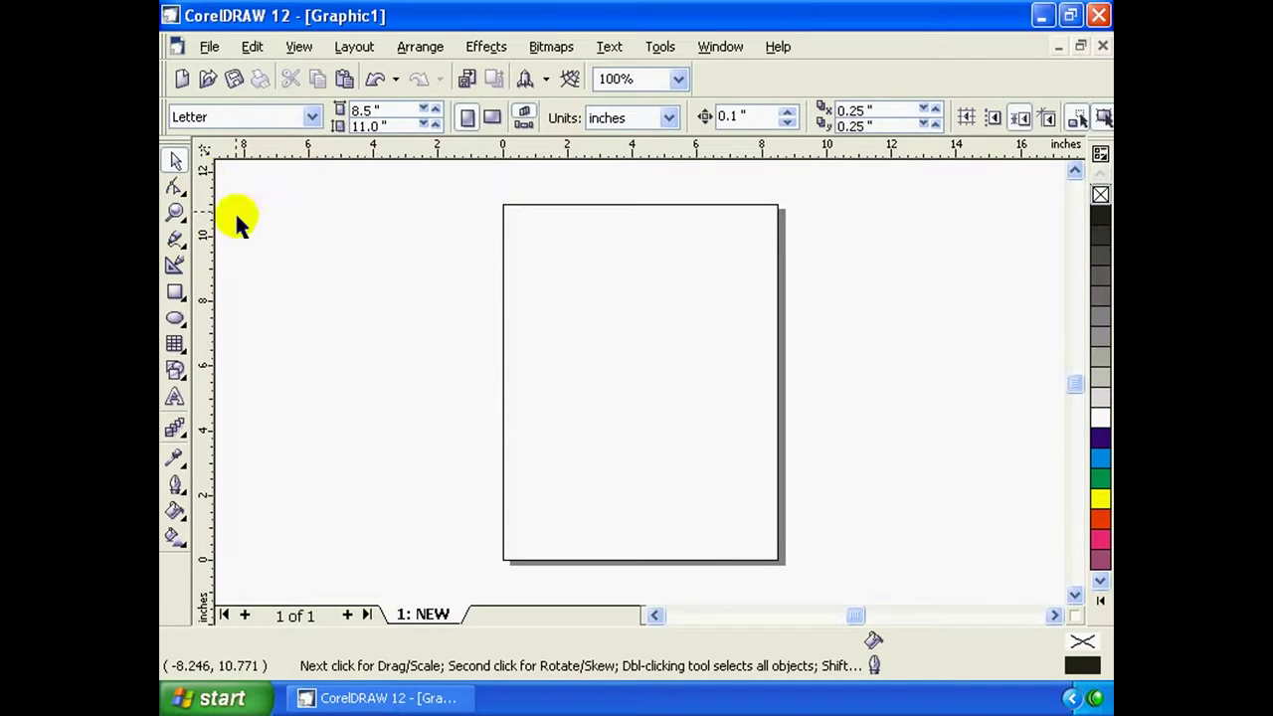
- Smart-draw three vertical lines and two shorter horizontal lines across the page
click(177, 264)
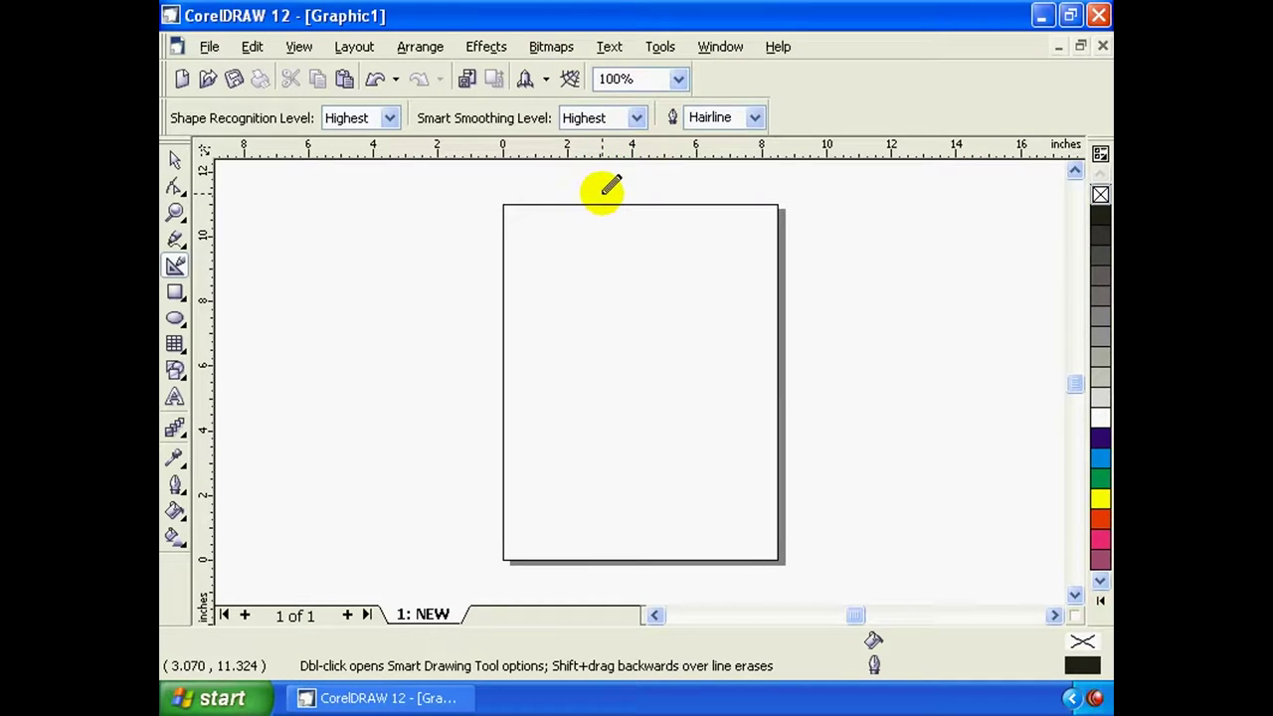
drag(601, 196, 595, 577)
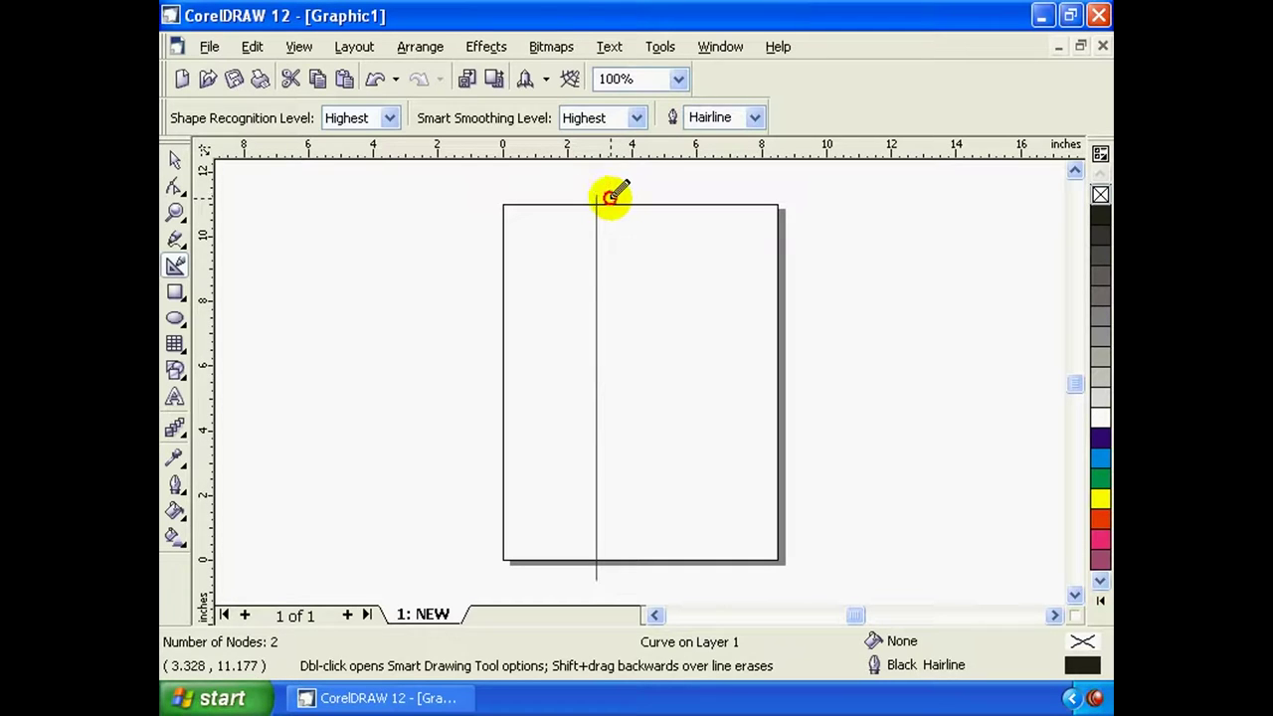
drag(610, 196, 606, 595)
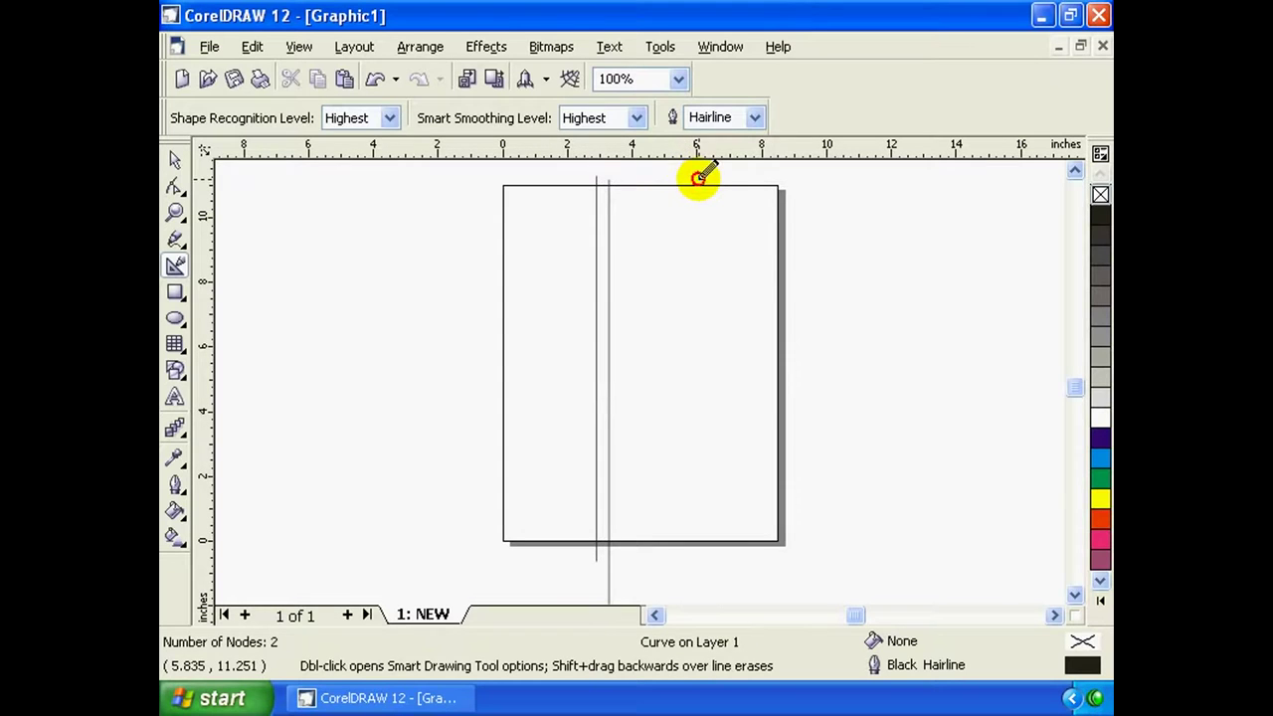
drag(699, 177, 724, 577)
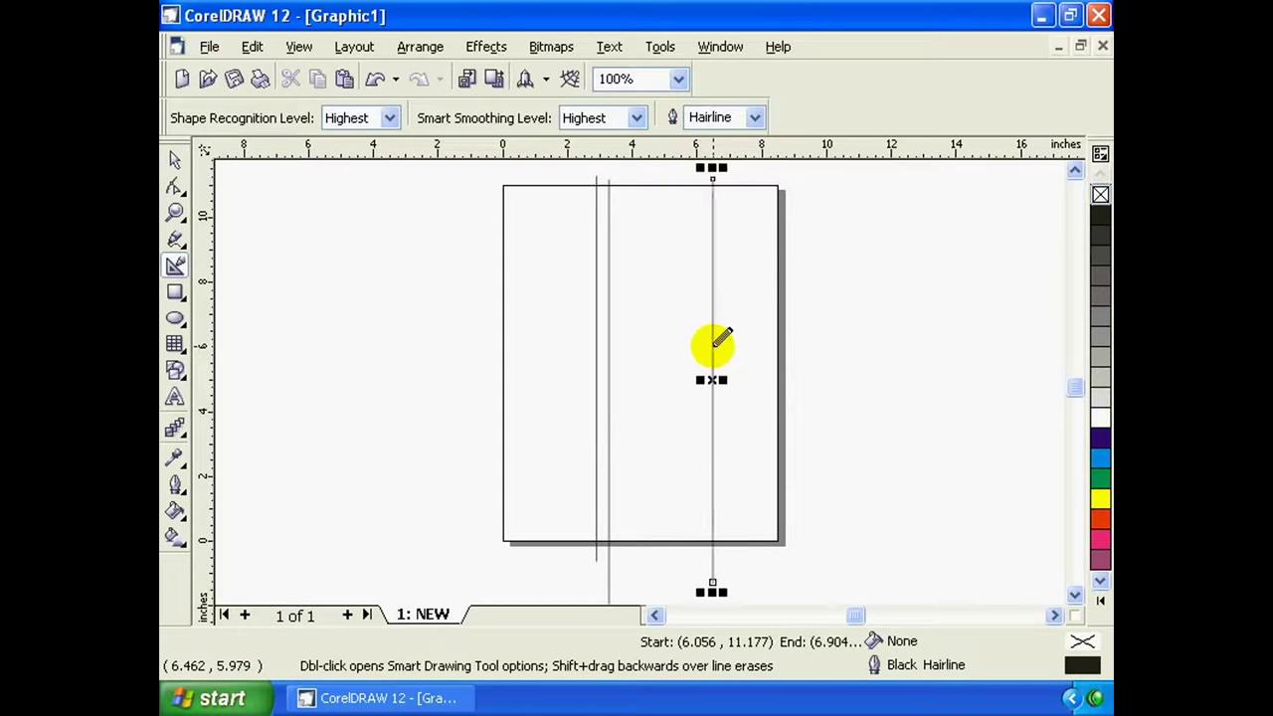
drag(578, 296, 793, 292)
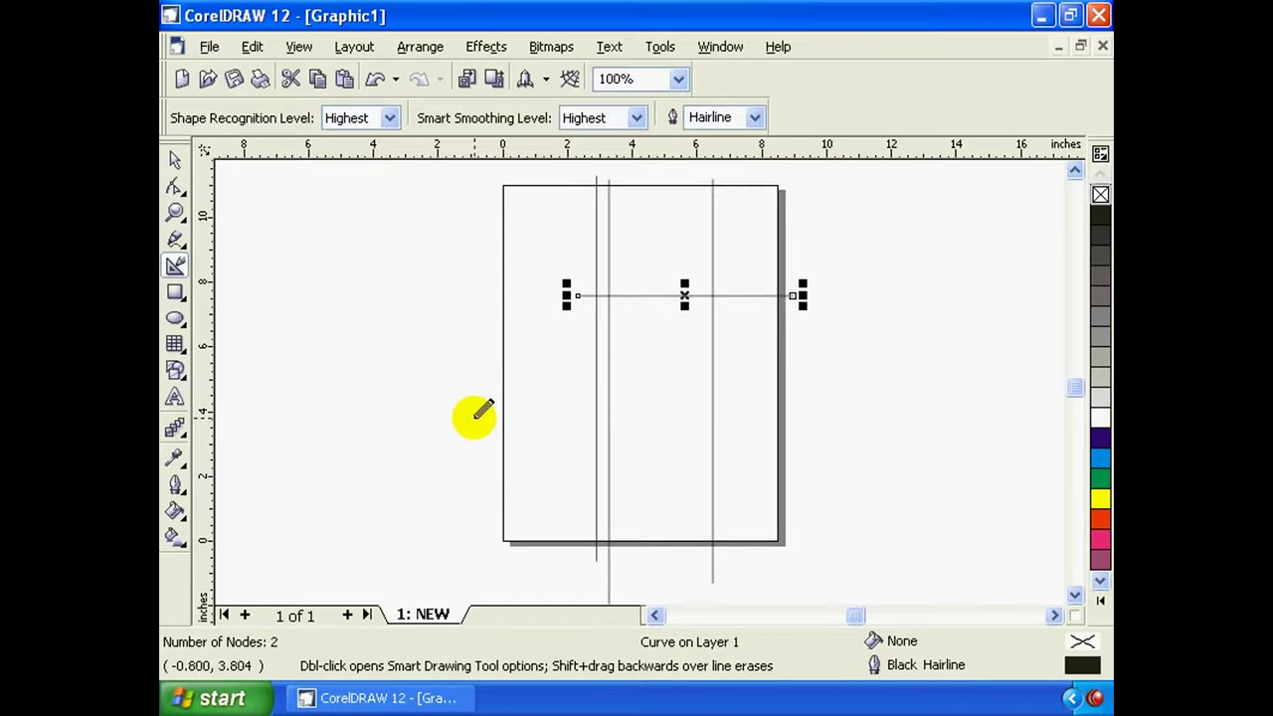
drag(481, 394, 643, 392)
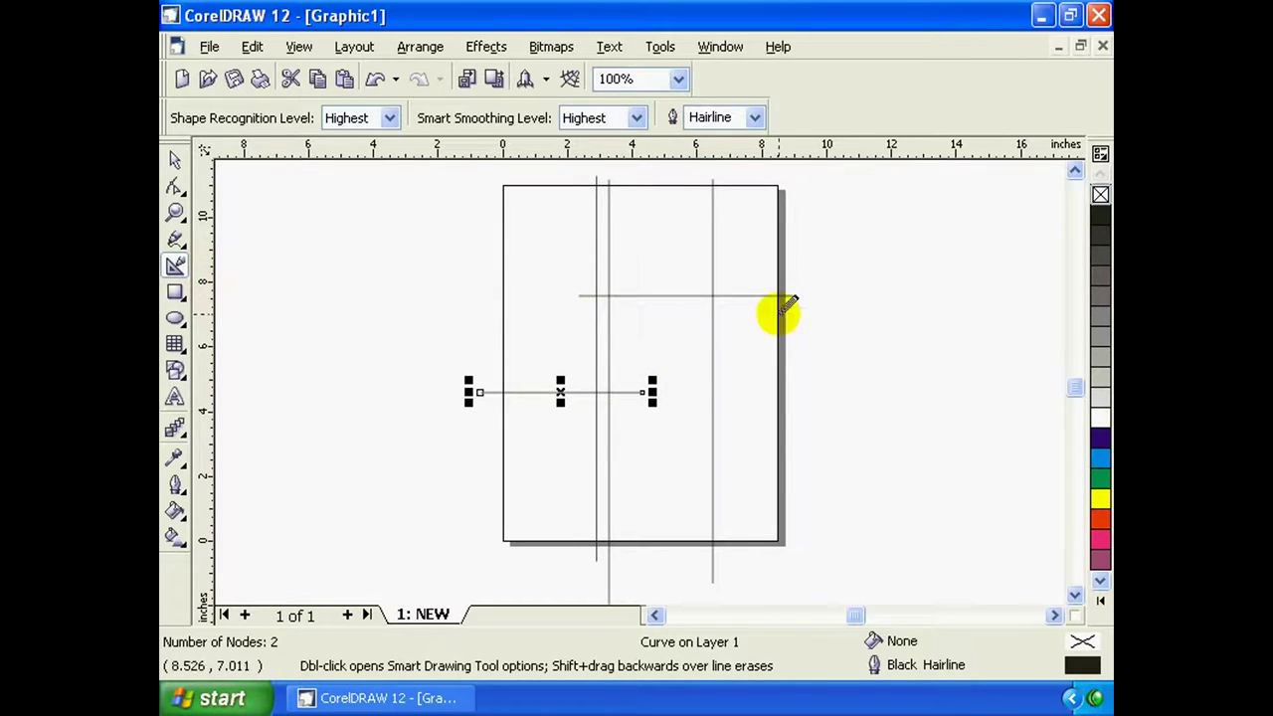
key(Tab)
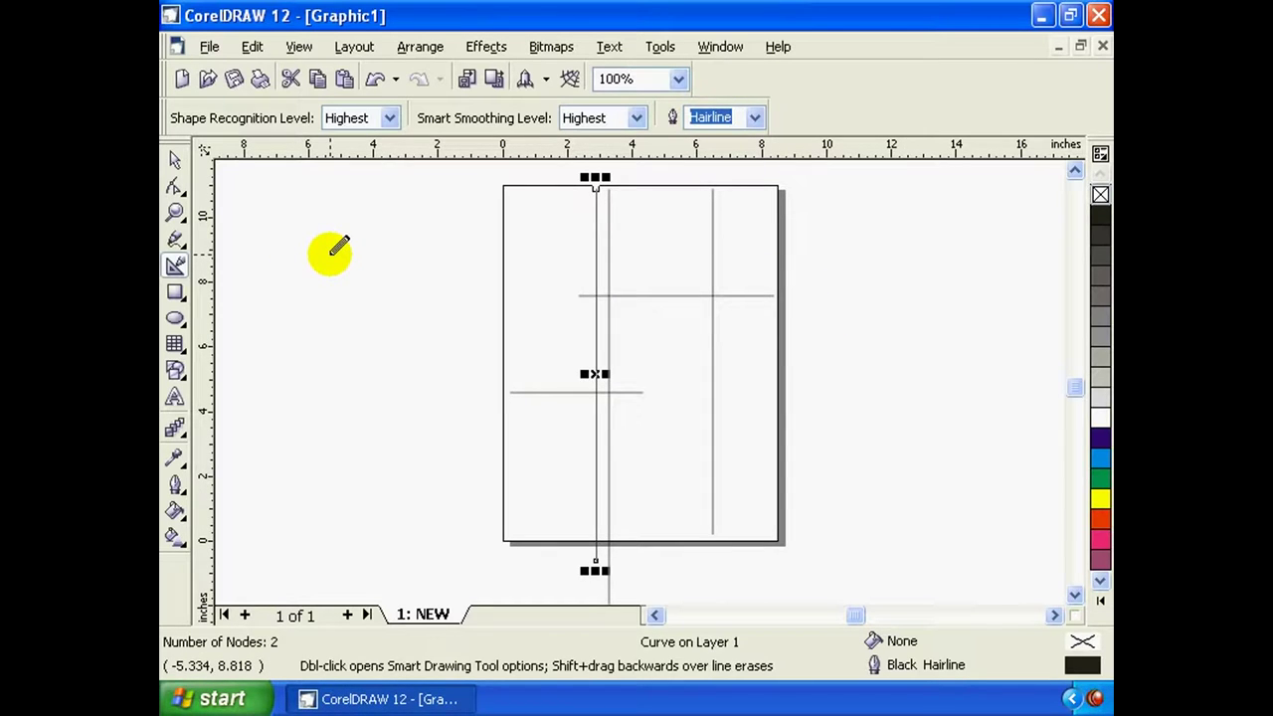
click(390, 118)
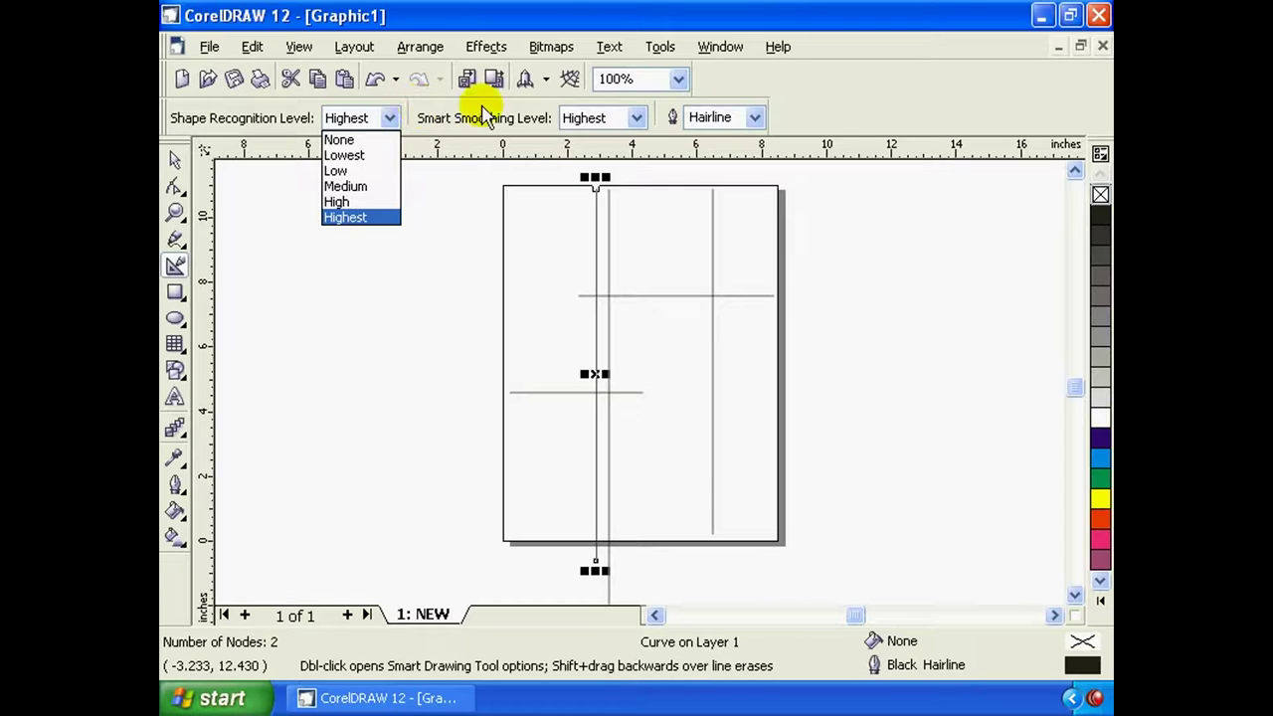
click(638, 118)
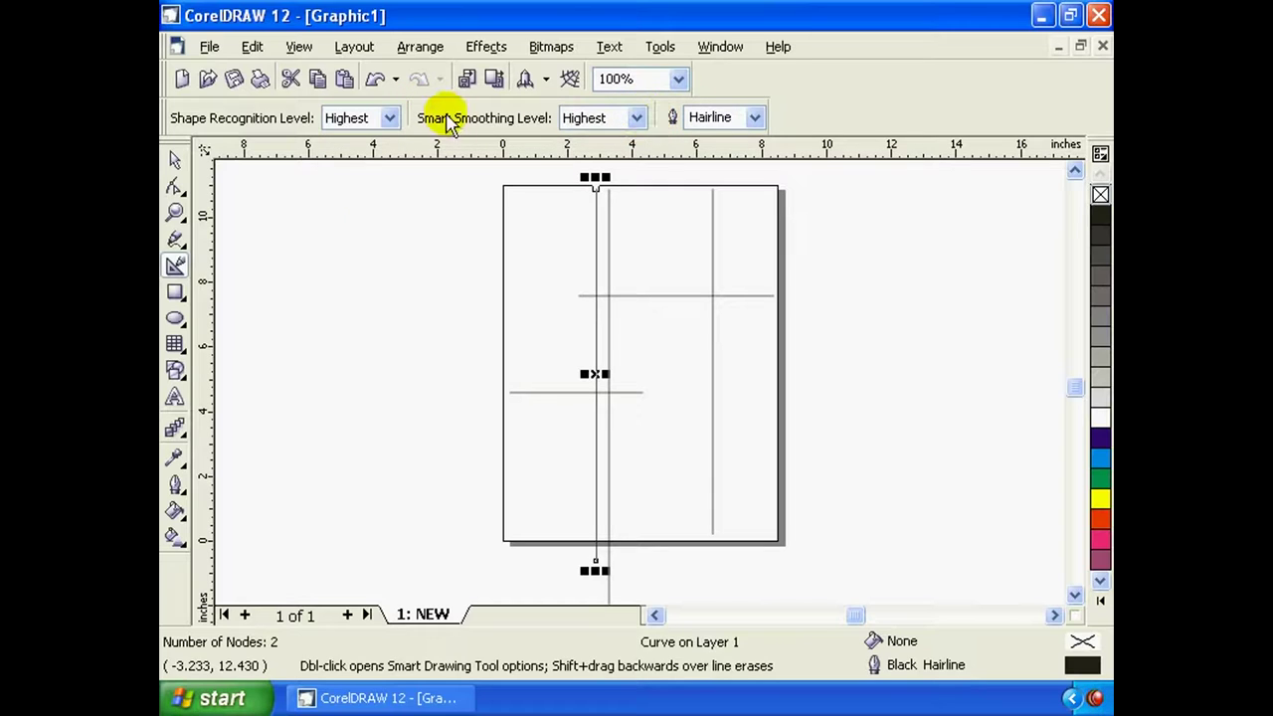
click(637, 118)
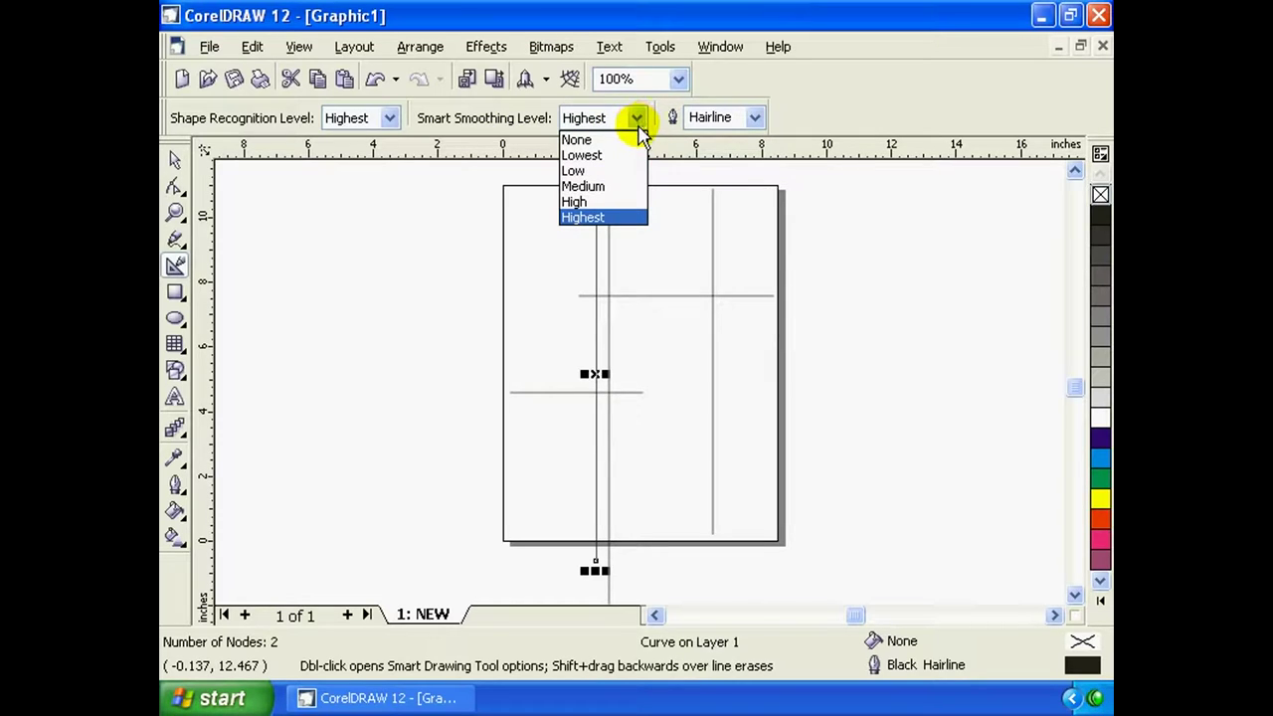
click(652, 116)
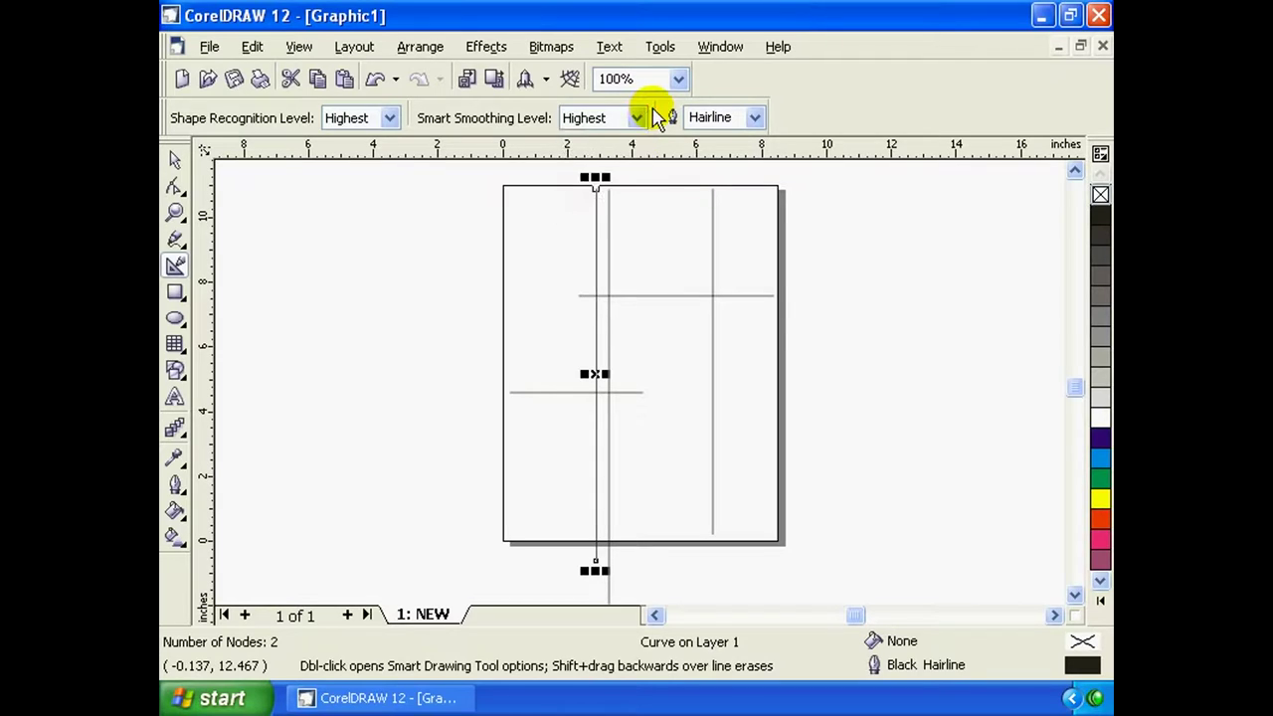
click(610, 217)
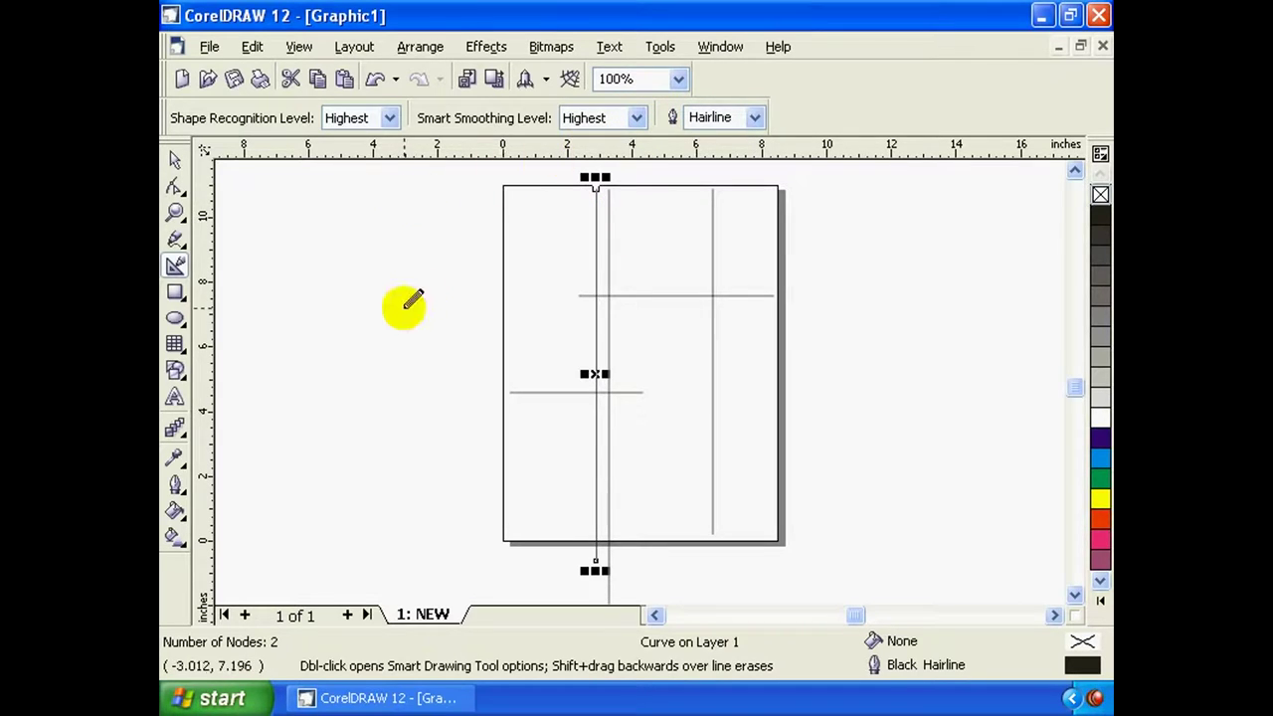
- Sketch a circle left of the page and give it a 16.0 pt outline
mouse_move(328, 263)
mouse_down()
mouse_move(358, 273)
mouse_move(336, 270)
mouse_up()
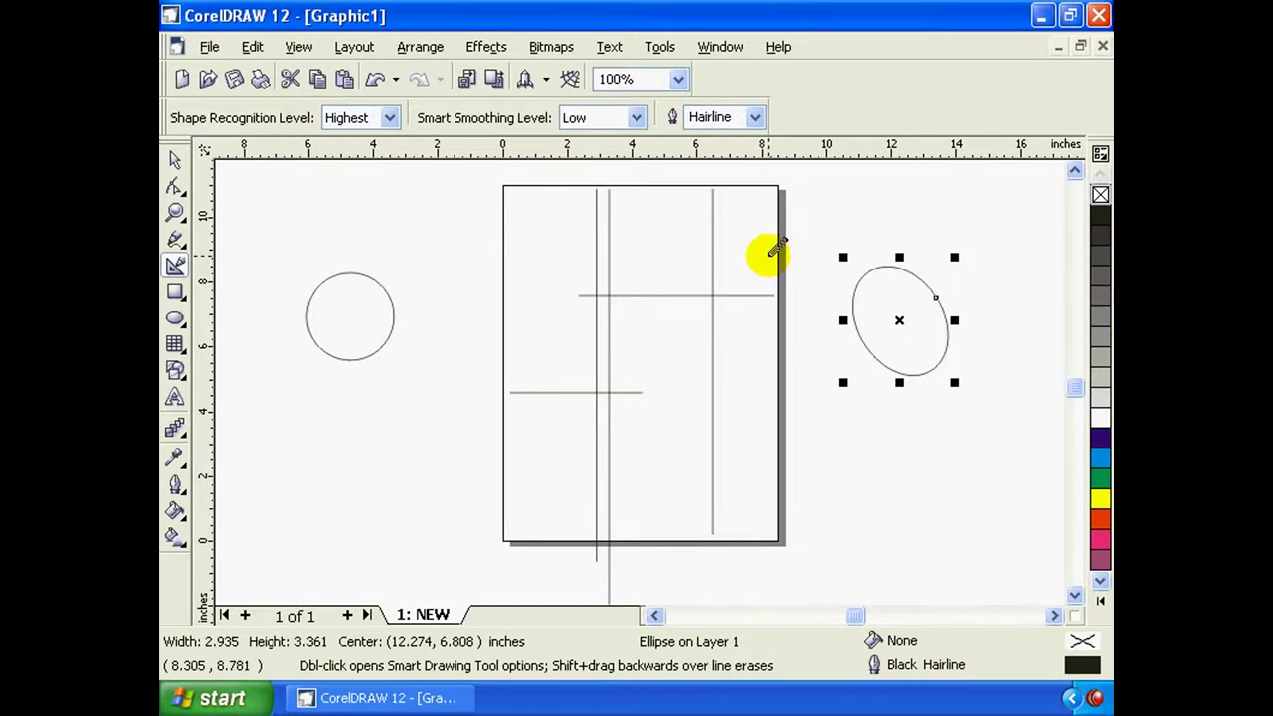
click(756, 117)
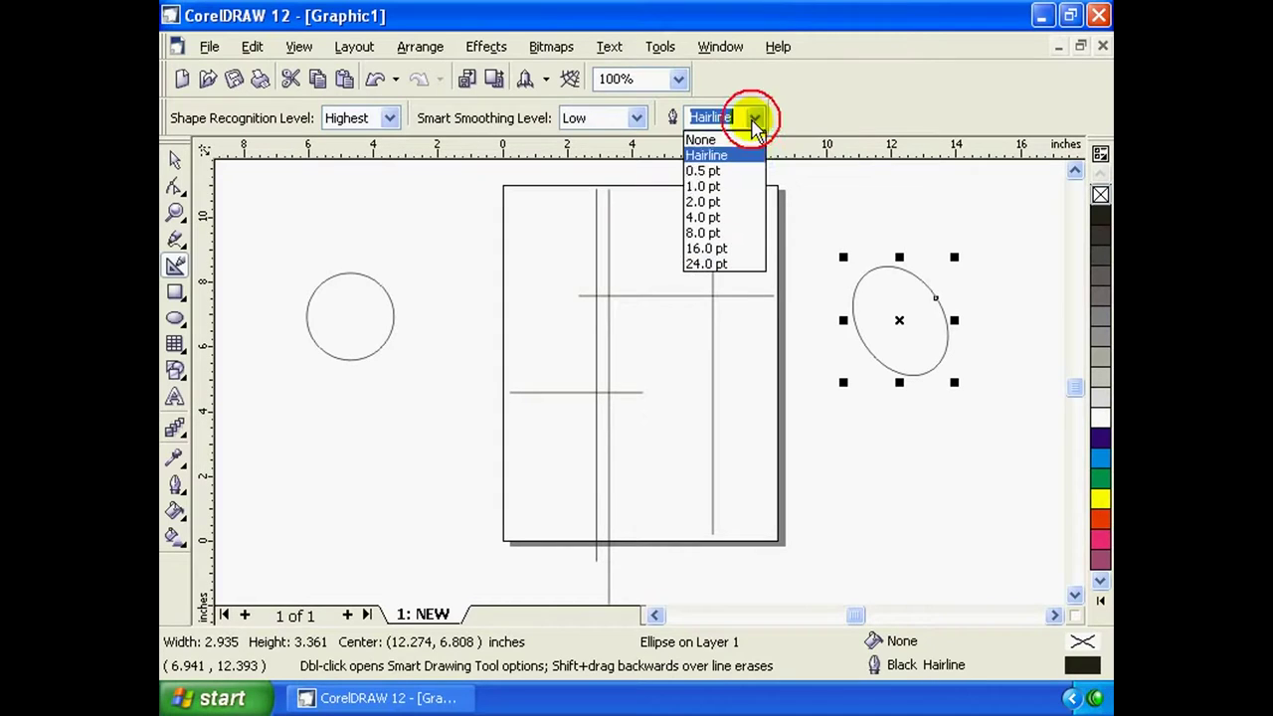
click(736, 250)
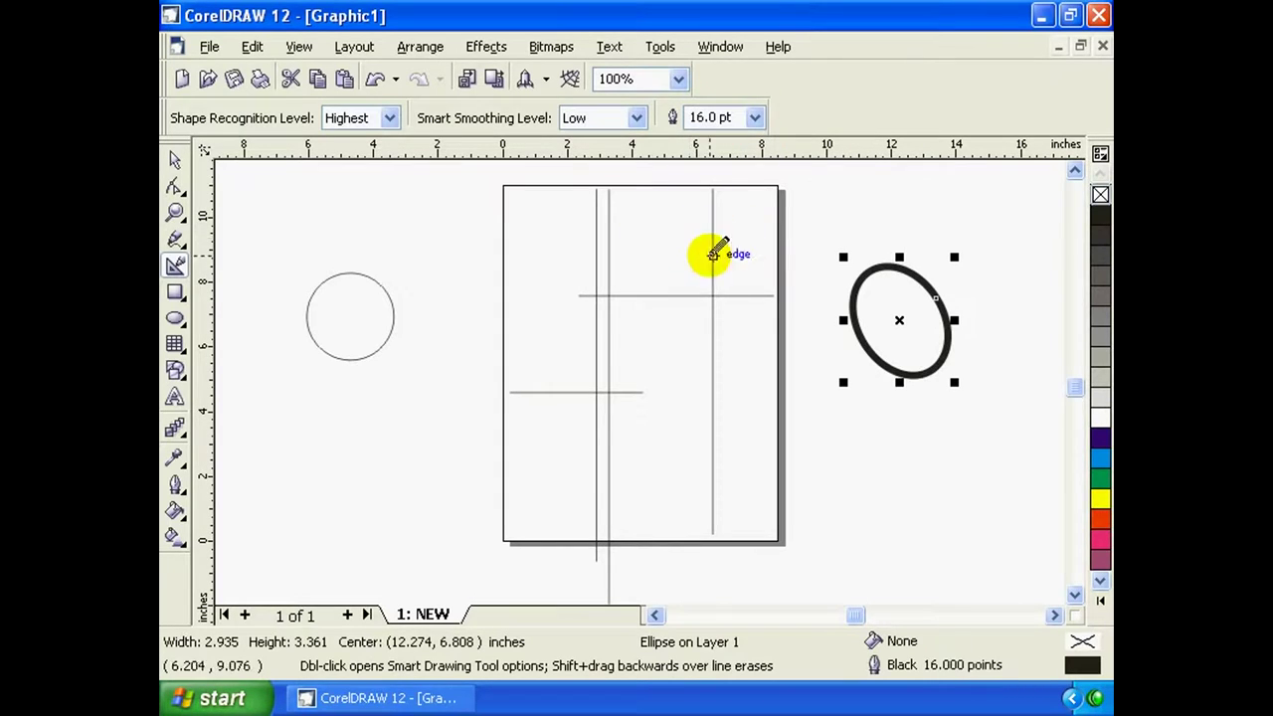
- Sketch an oval with a 24 pt outline, then delete all objects
mouse_move(391, 369)
mouse_down()
mouse_move(427, 385)
mouse_move(396, 366)
mouse_up()
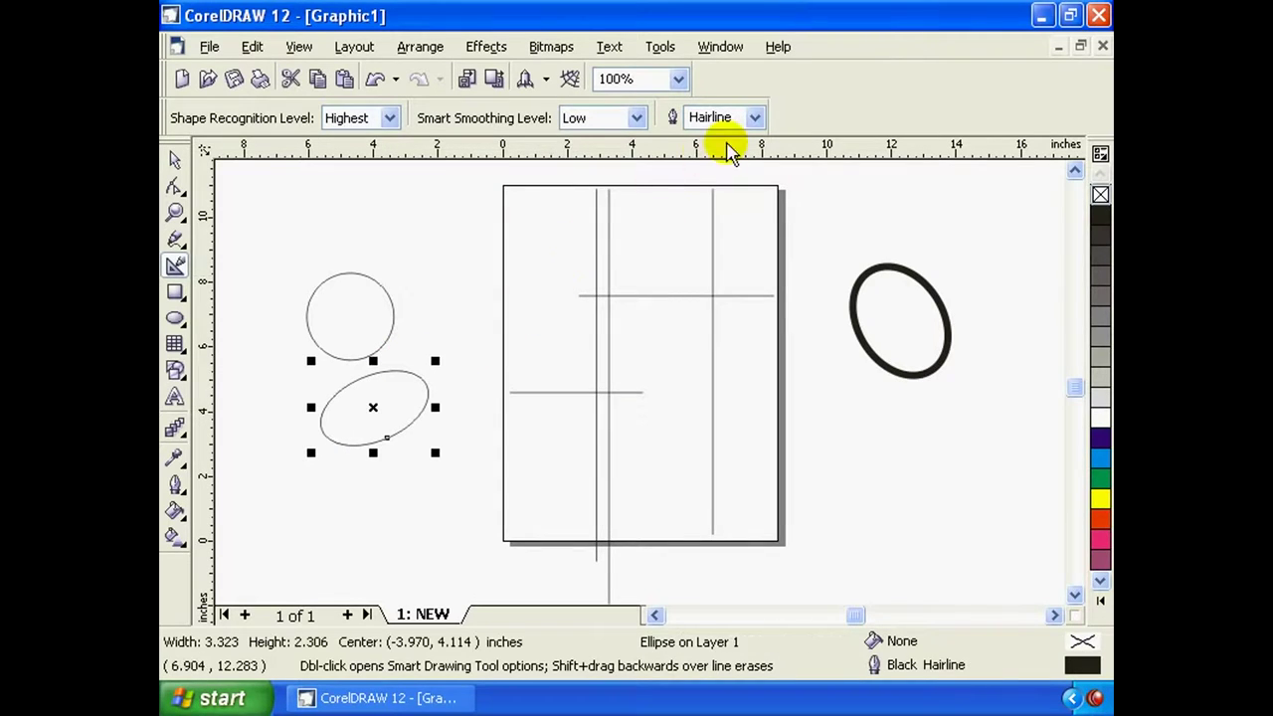
click(755, 117)
click(723, 264)
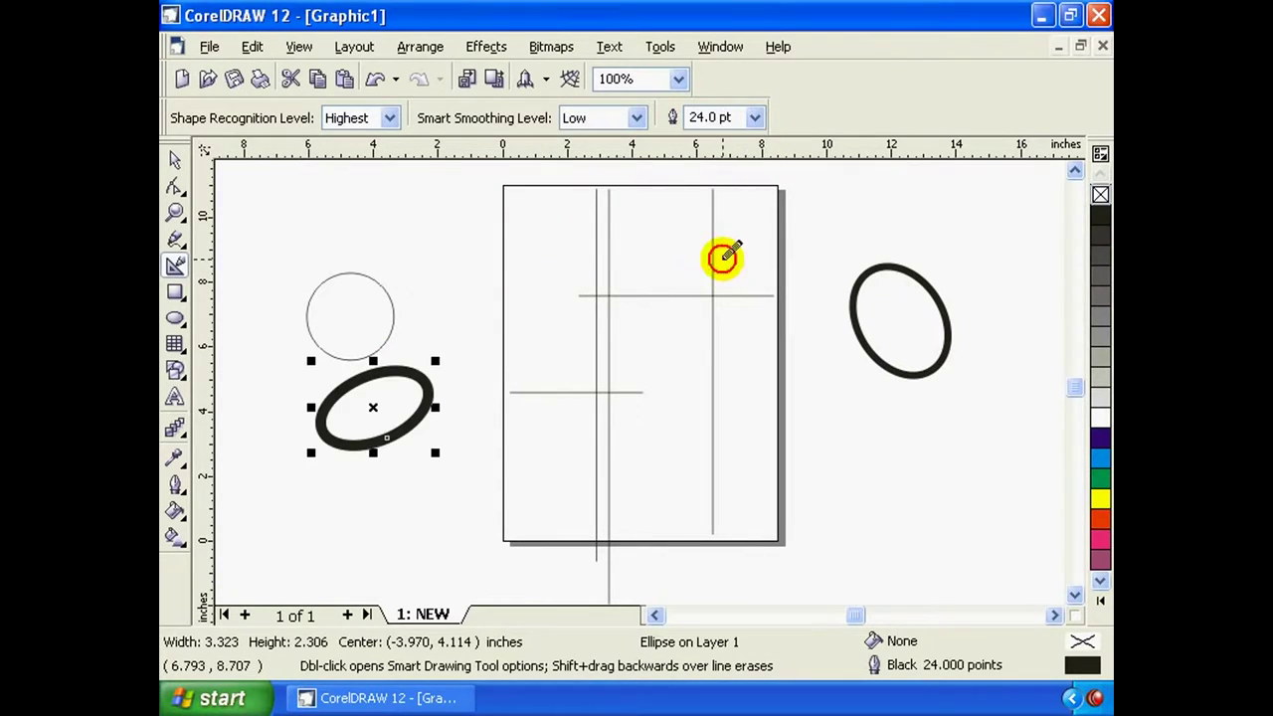
key(ctrl+a)
key(Delete)
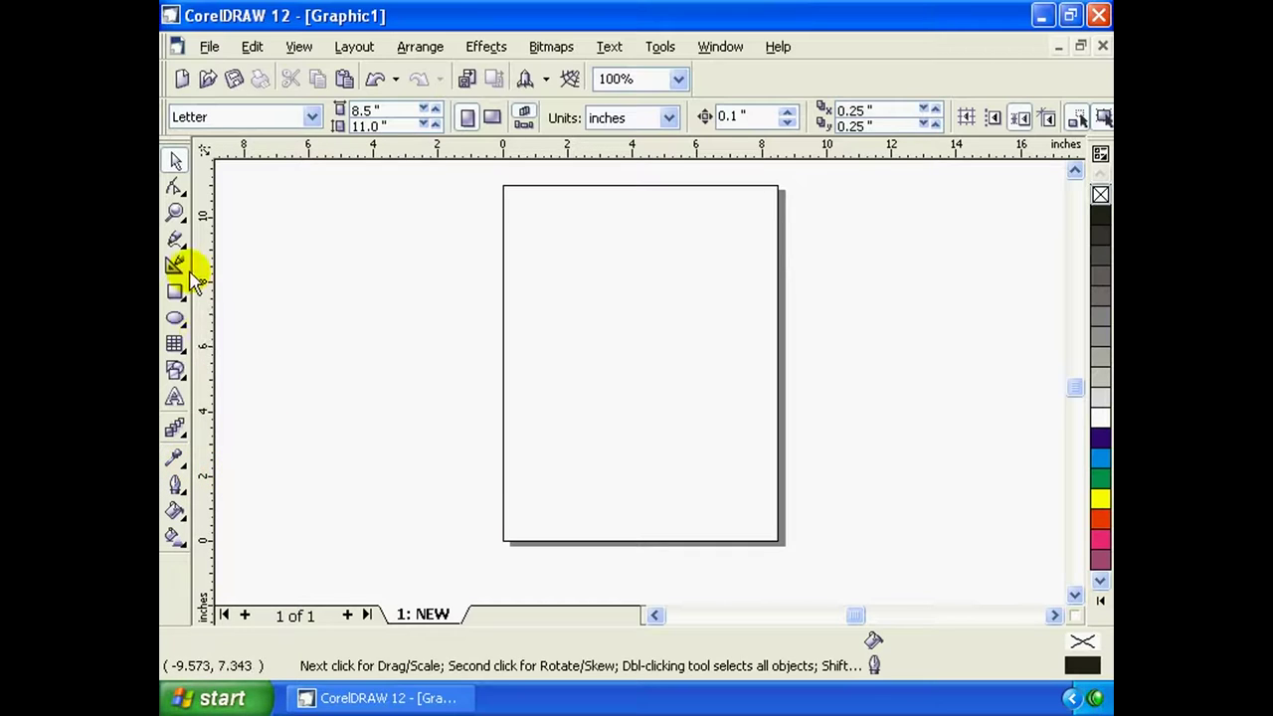
- Set the Eyedropper to Sample Color and allow selecting from the desktop
click(175, 457)
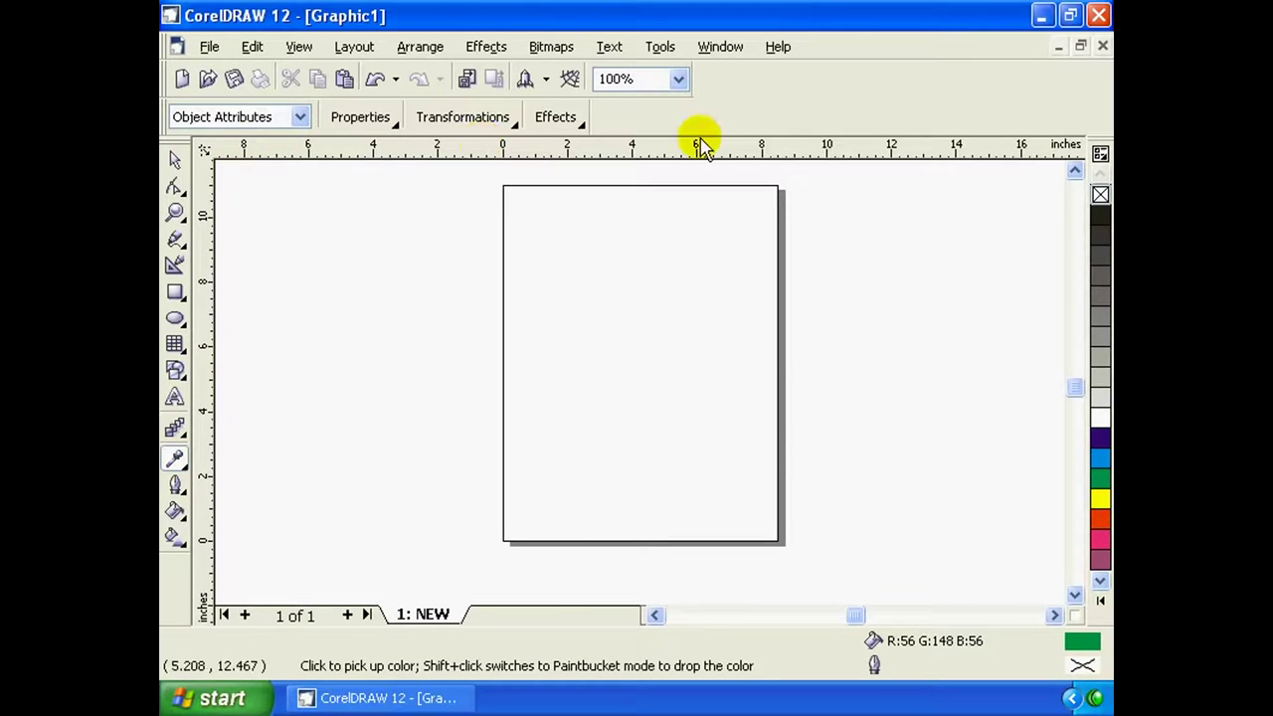
click(301, 118)
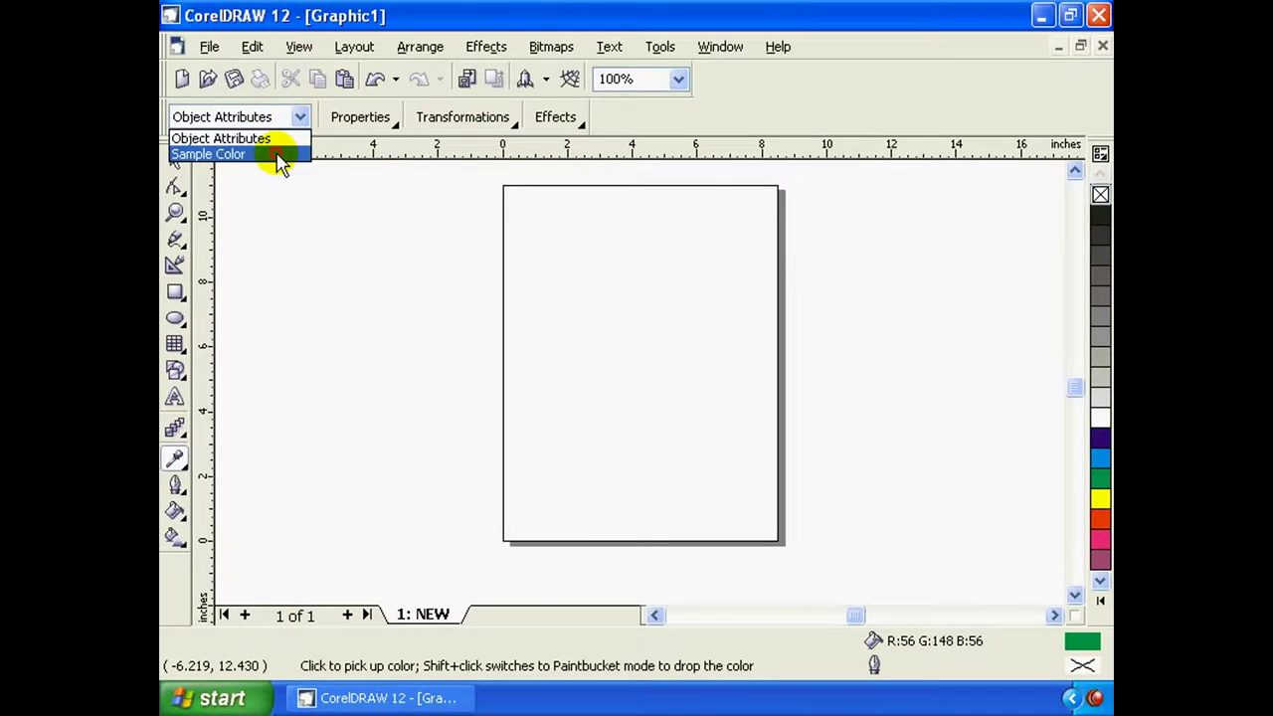
click(281, 156)
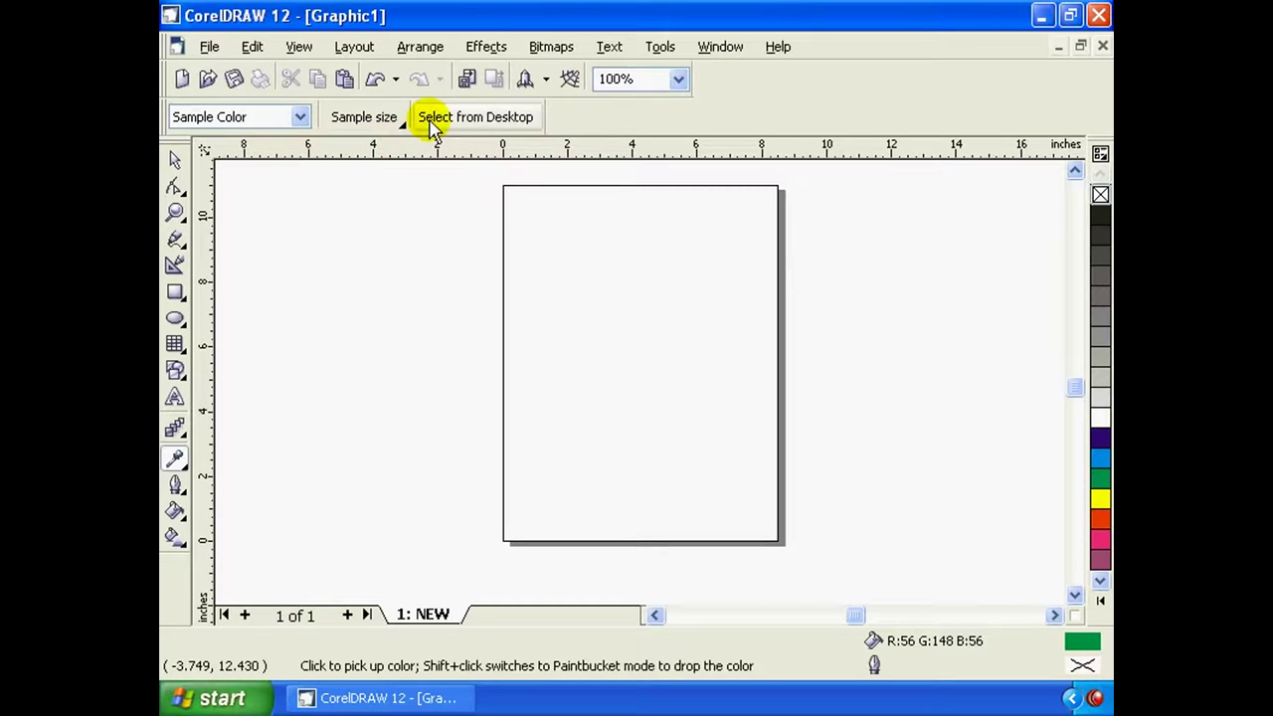
click(507, 139)
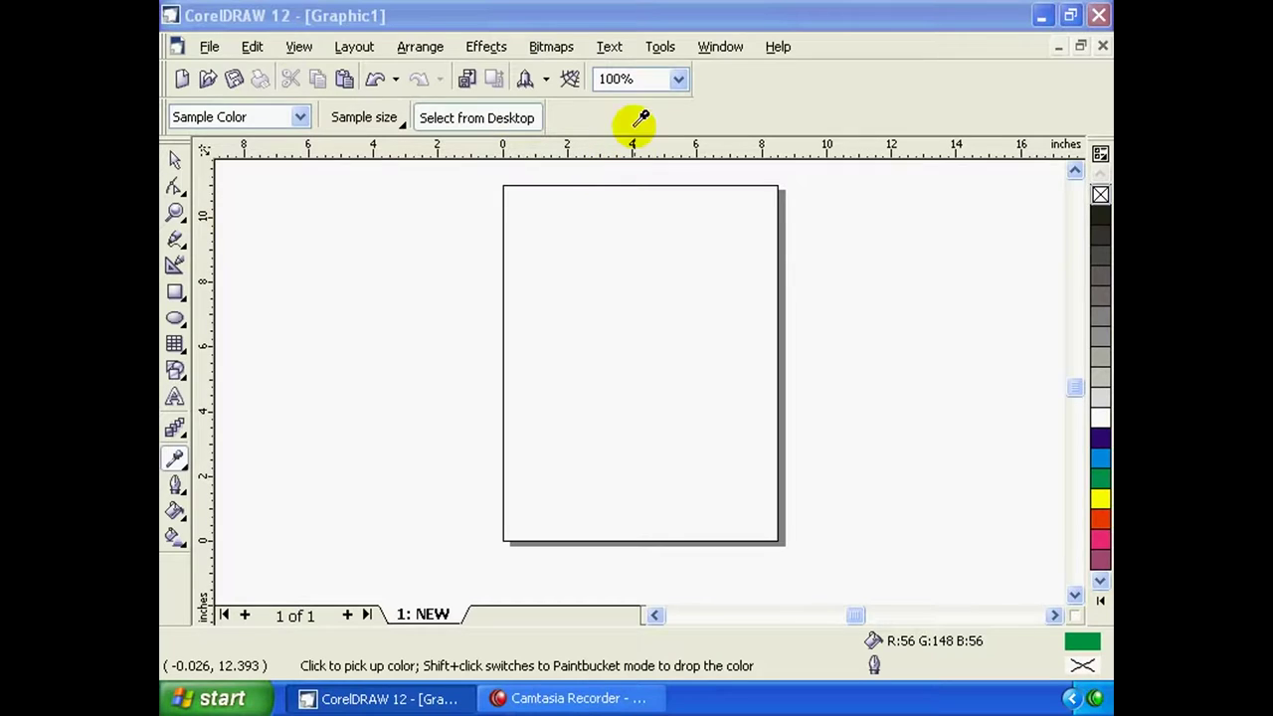
- Sample blue and grey colours from the screen, ending on an orange
click(651, 12)
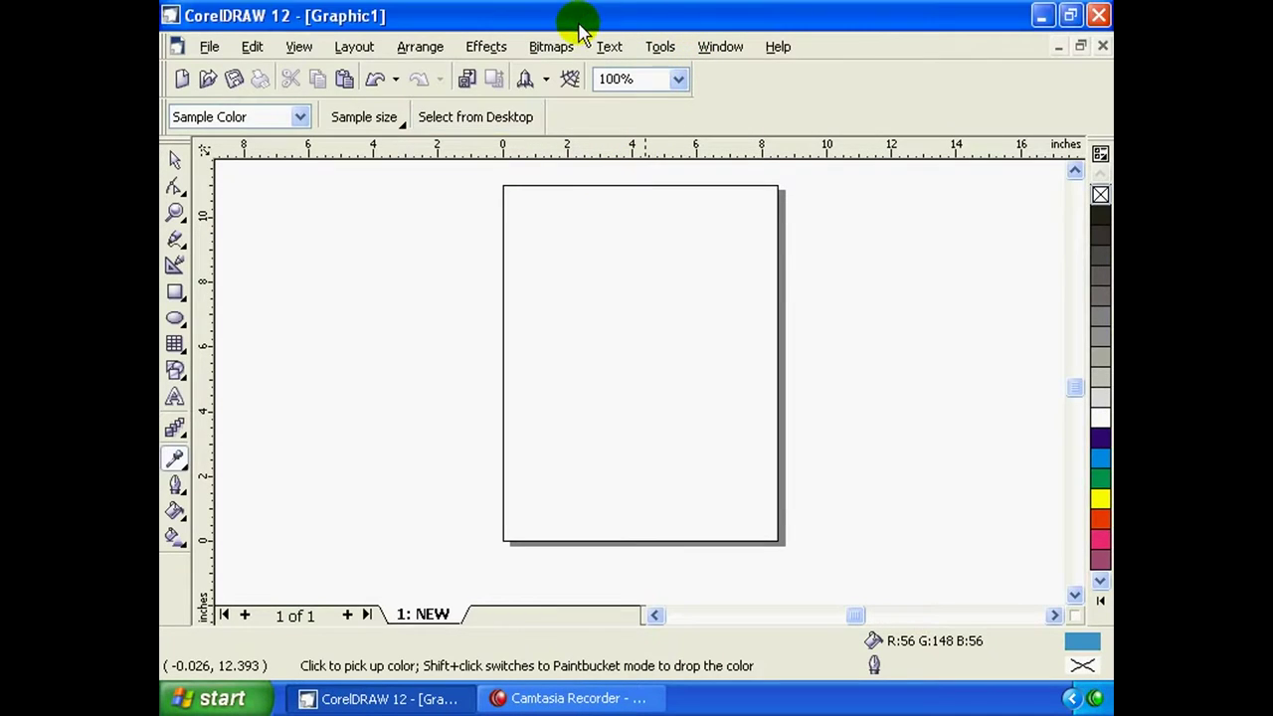
click(520, 117)
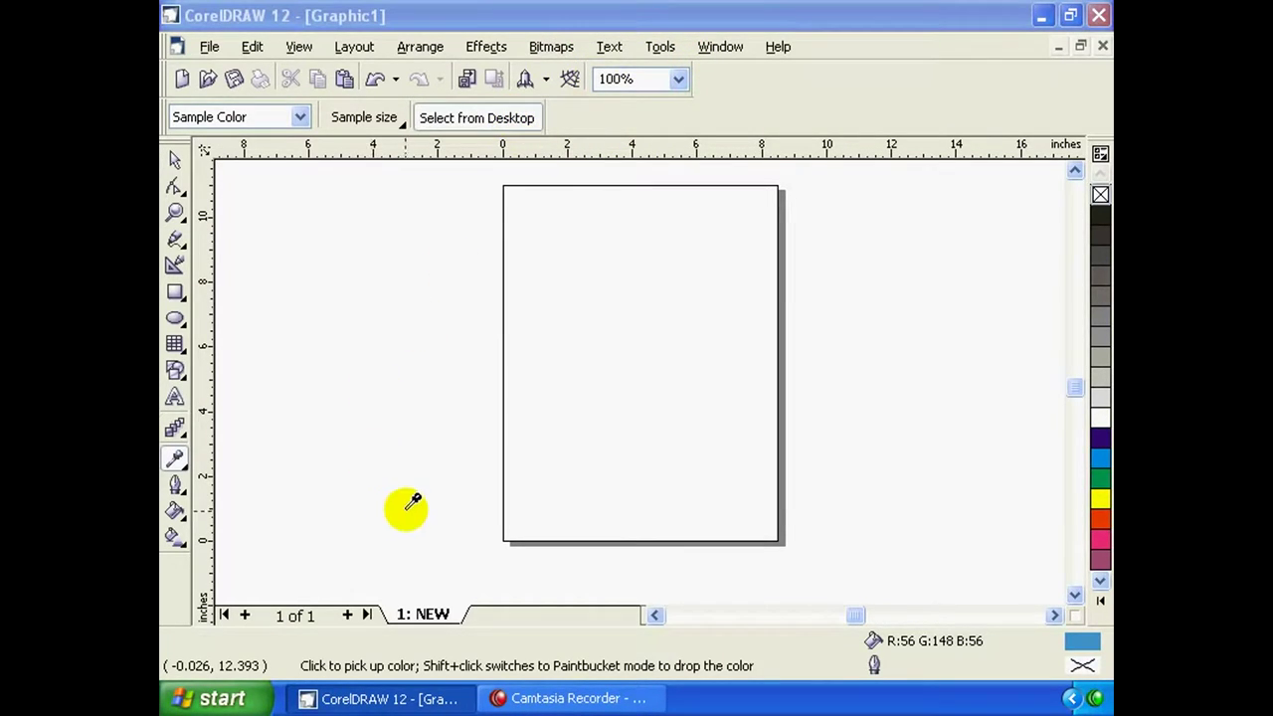
click(520, 109)
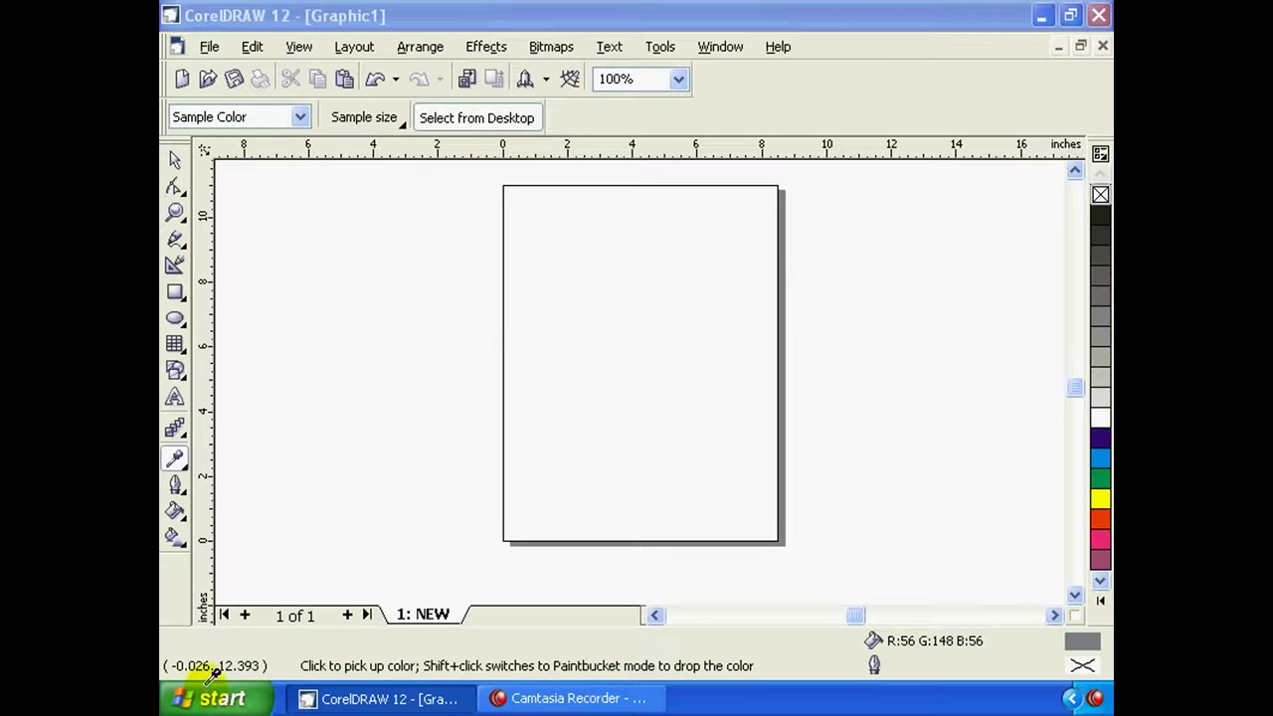
click(507, 117)
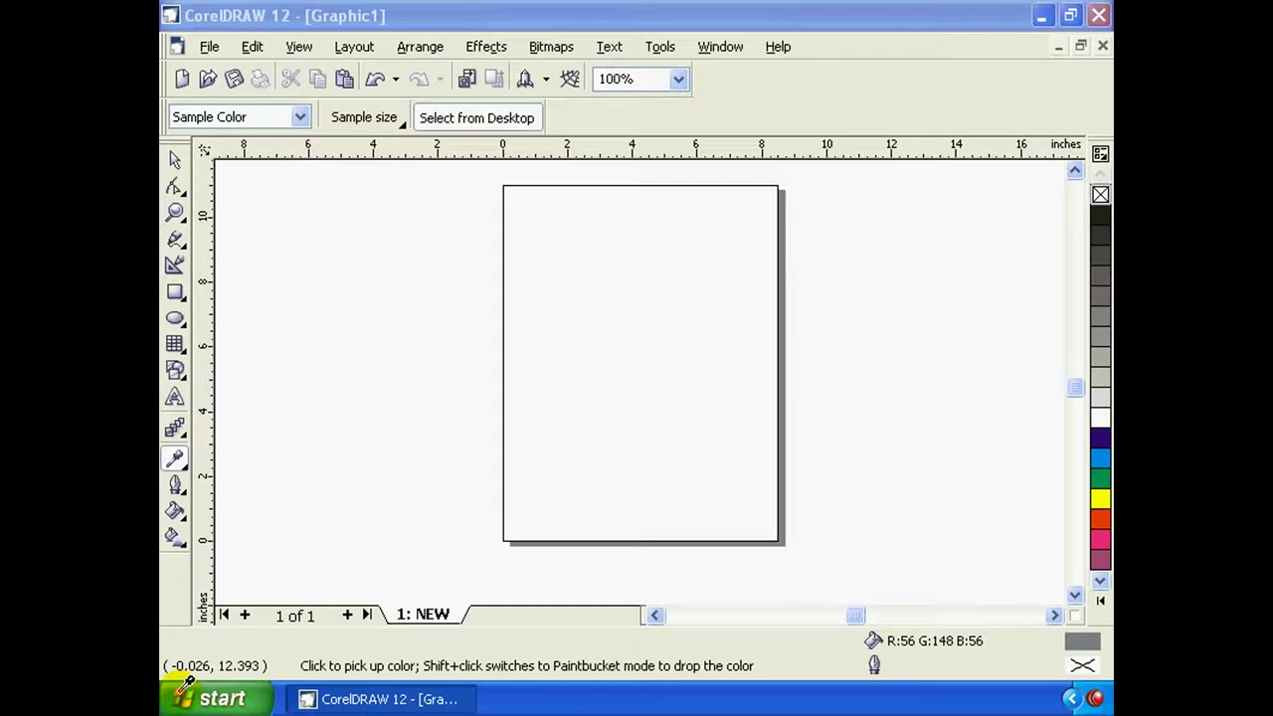
click(185, 682)
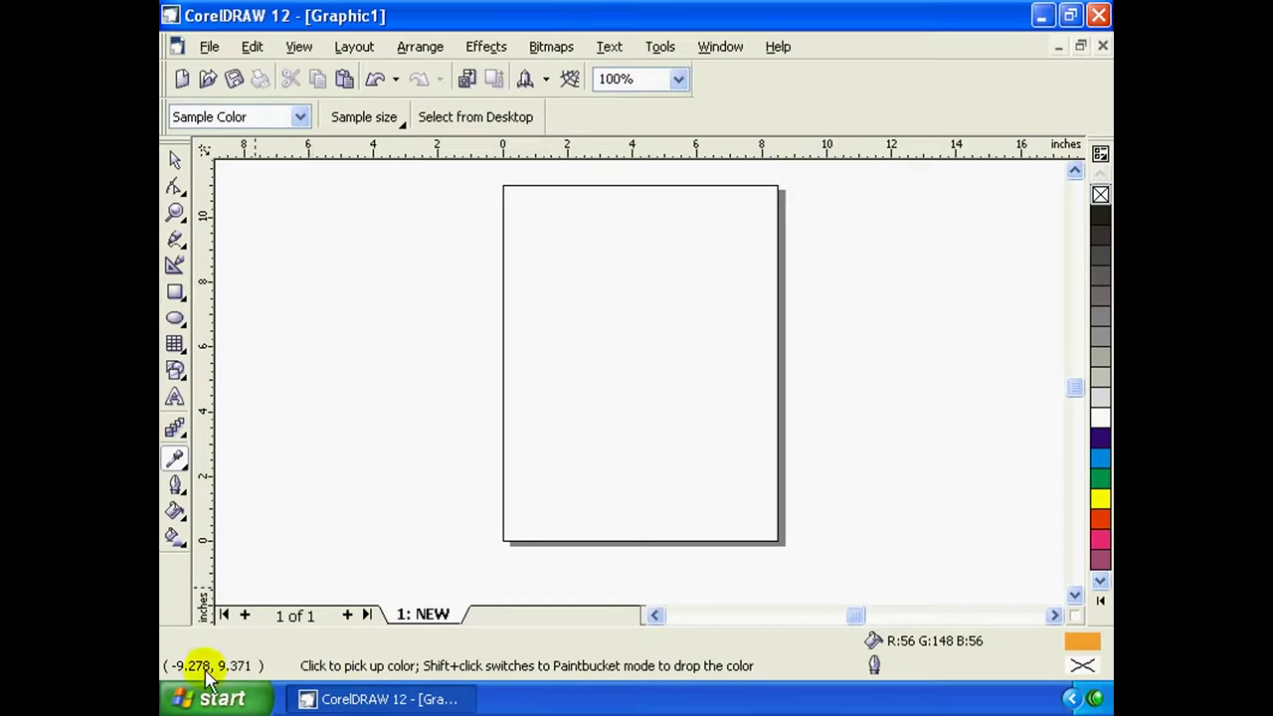
click(175, 318)
drag(335, 241, 504, 427)
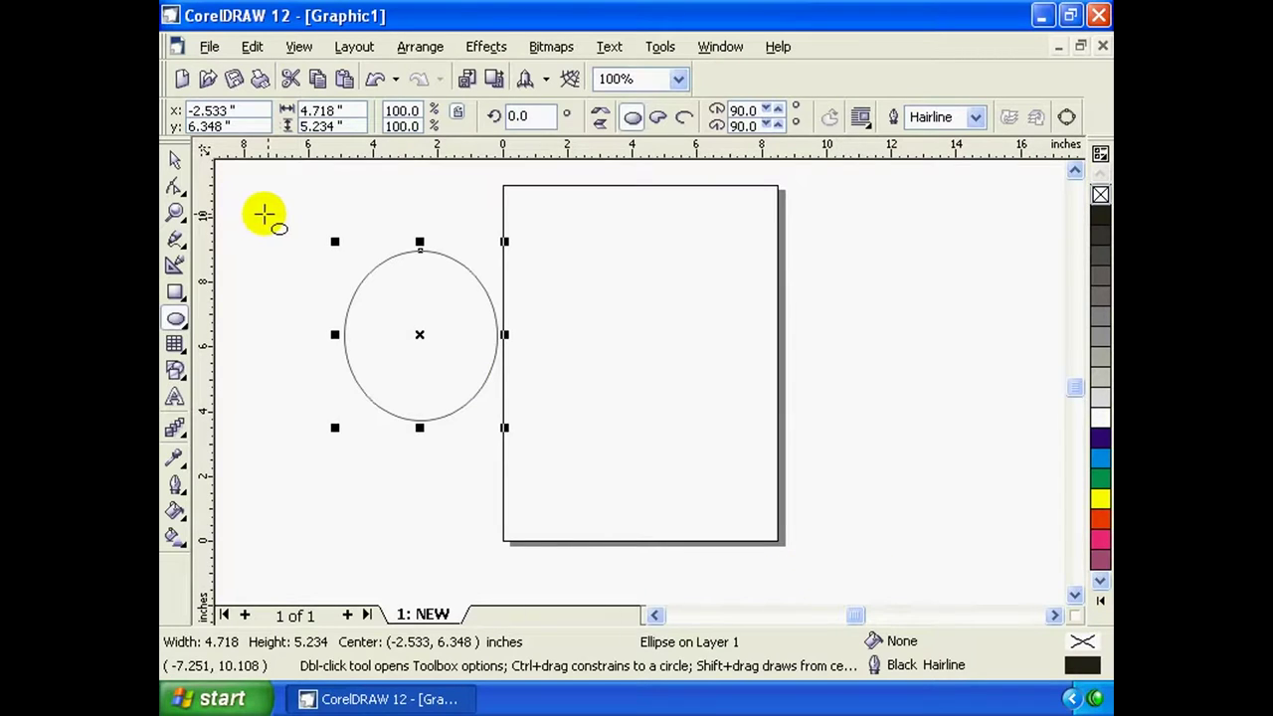
click(175, 458)
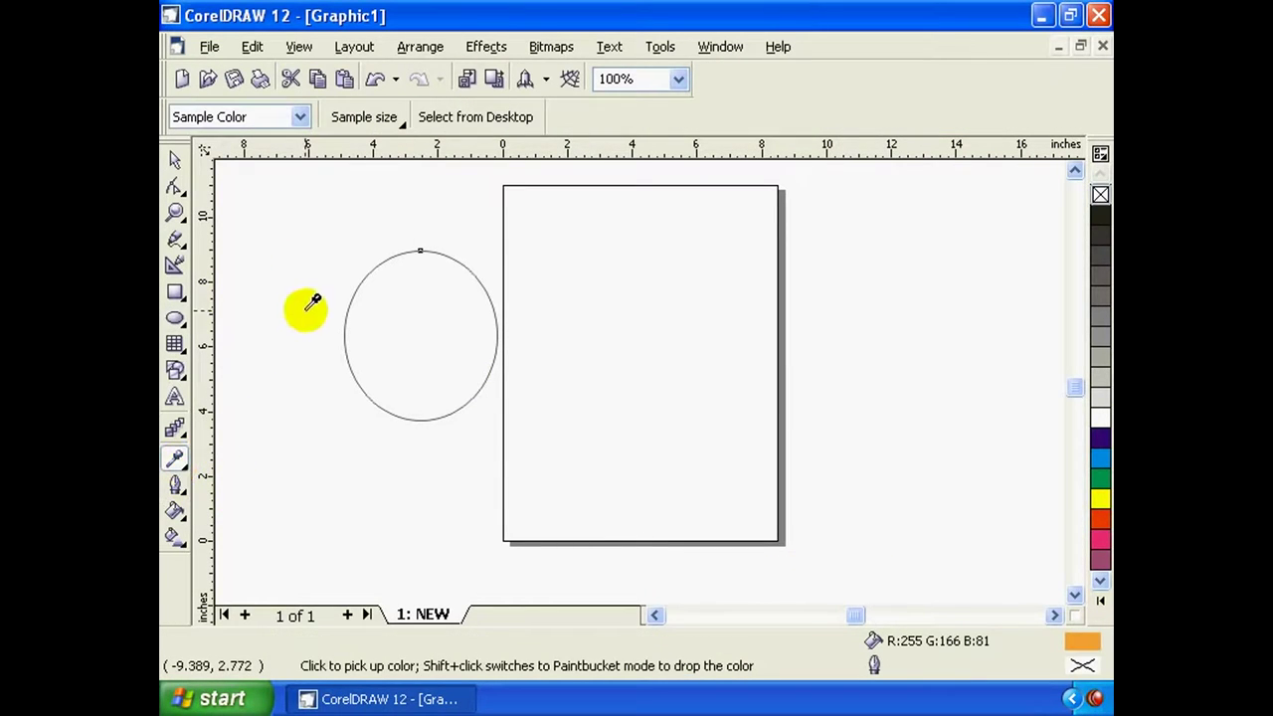
click(456, 114)
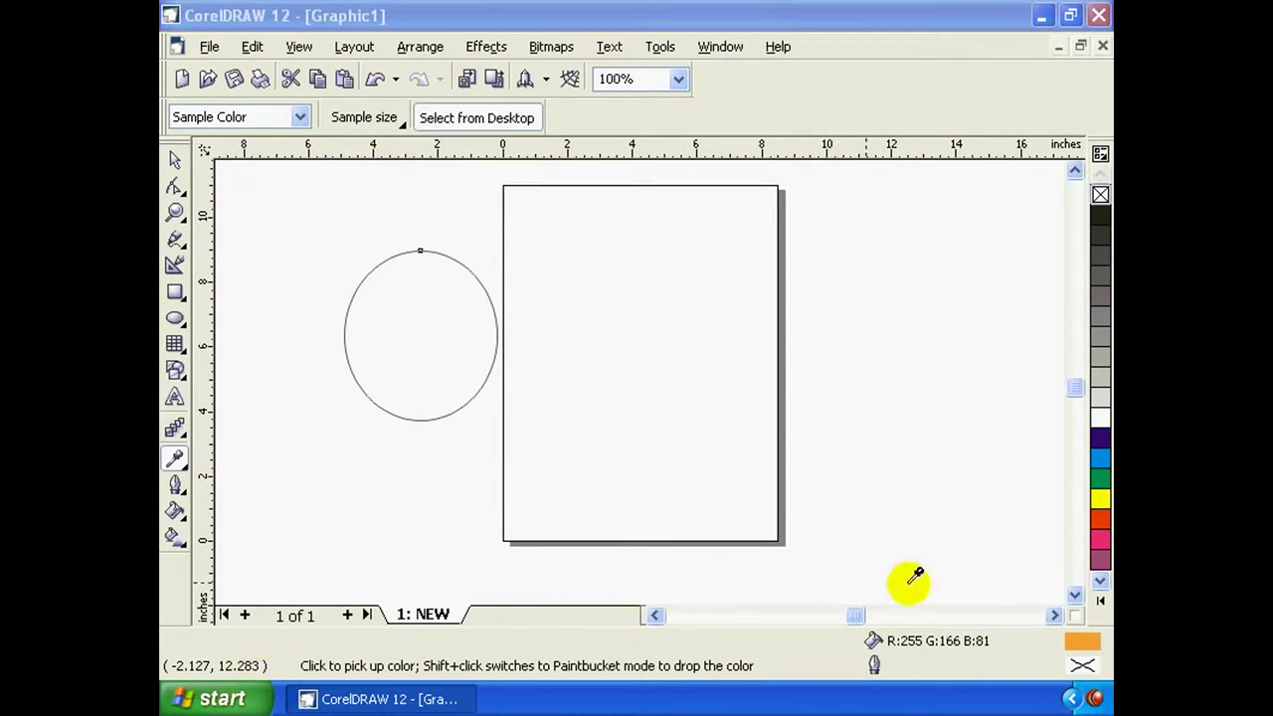
click(1079, 645)
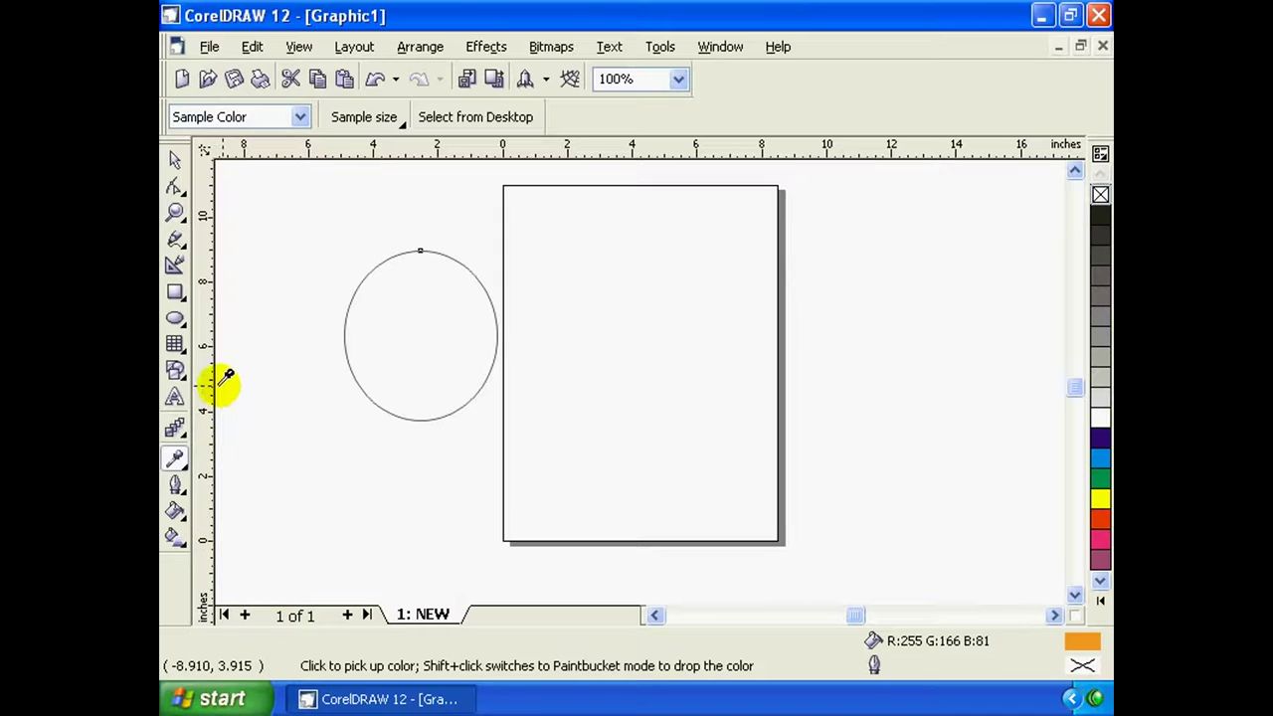
click(175, 459)
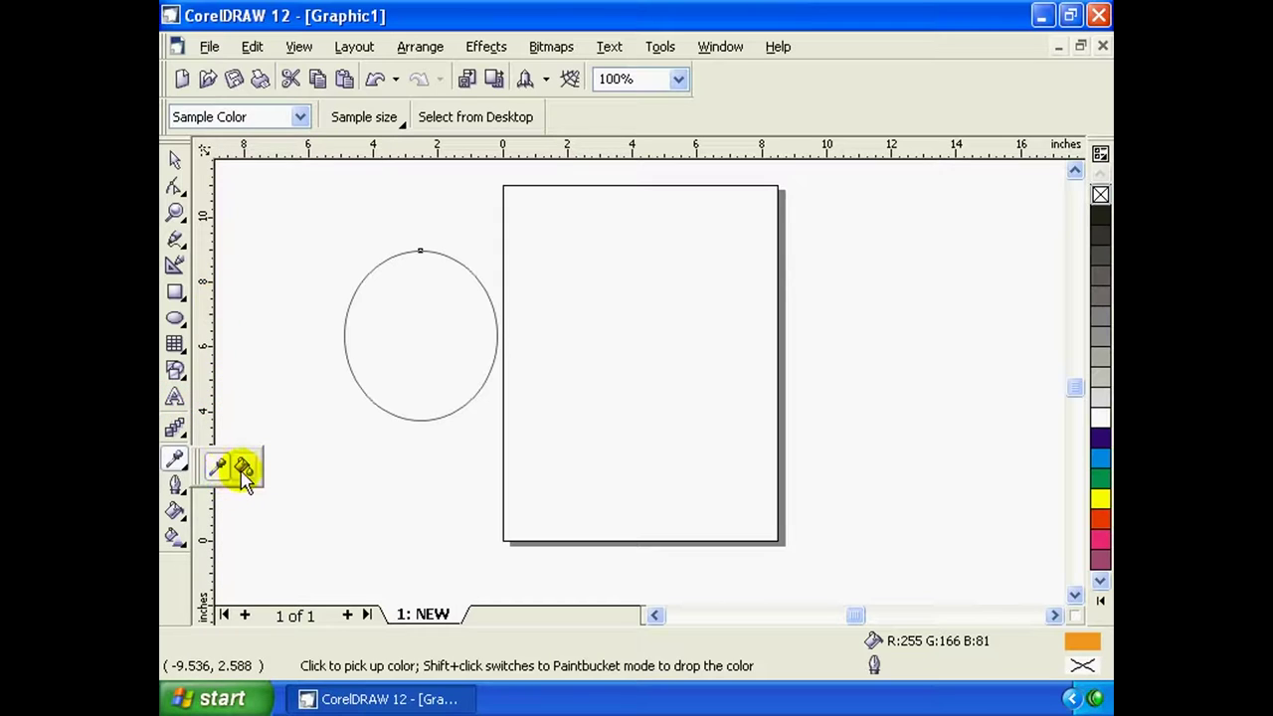
click(243, 469)
click(386, 342)
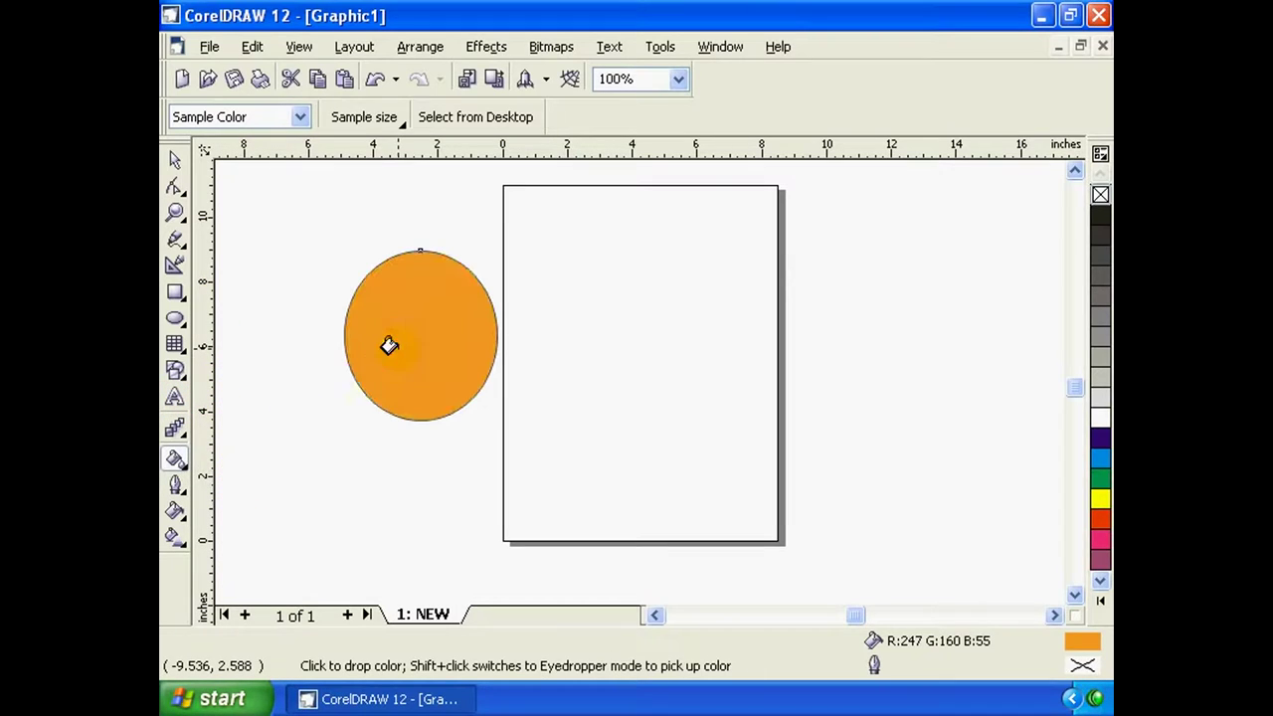
click(190, 463)
click(212, 469)
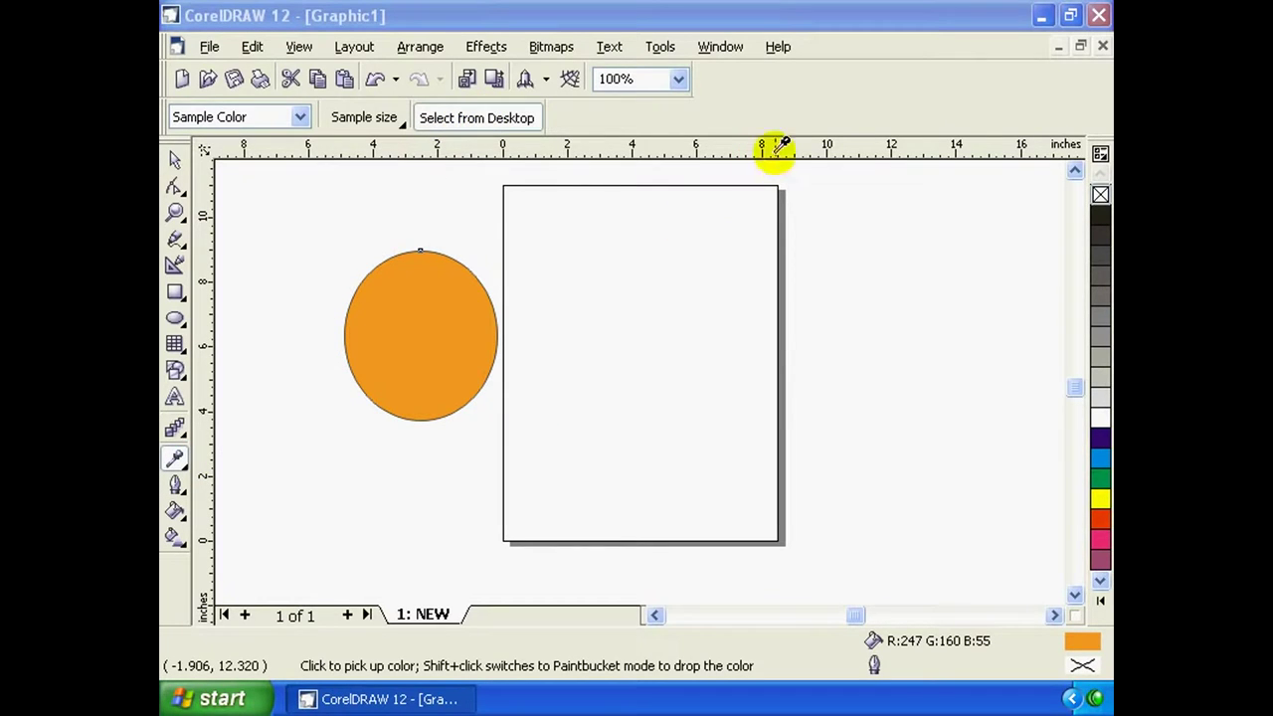
click(828, 96)
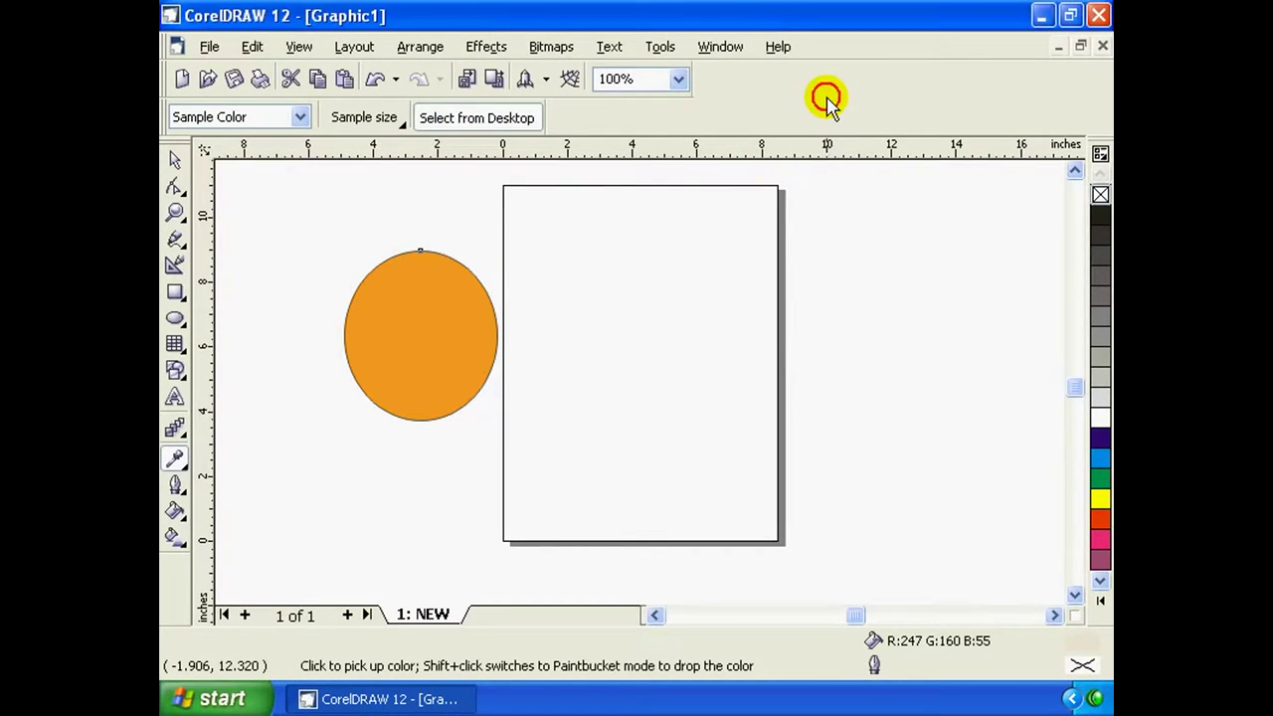
click(184, 470)
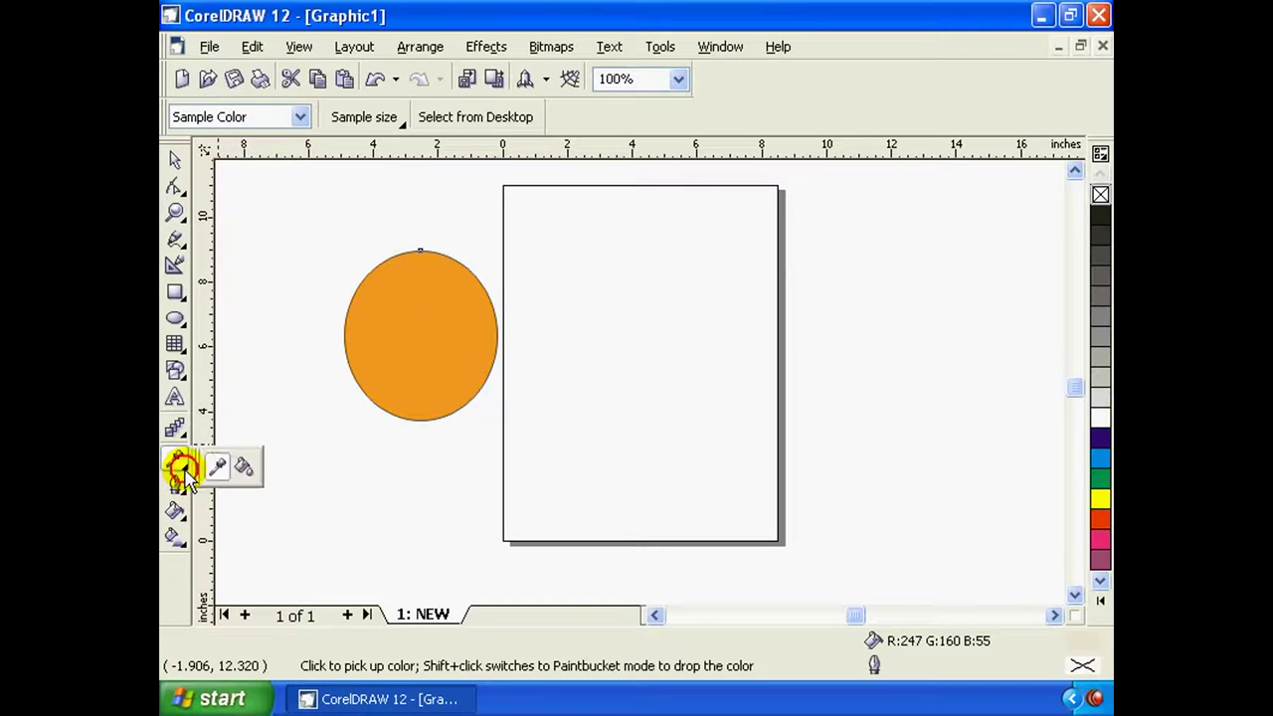
click(242, 467)
click(392, 355)
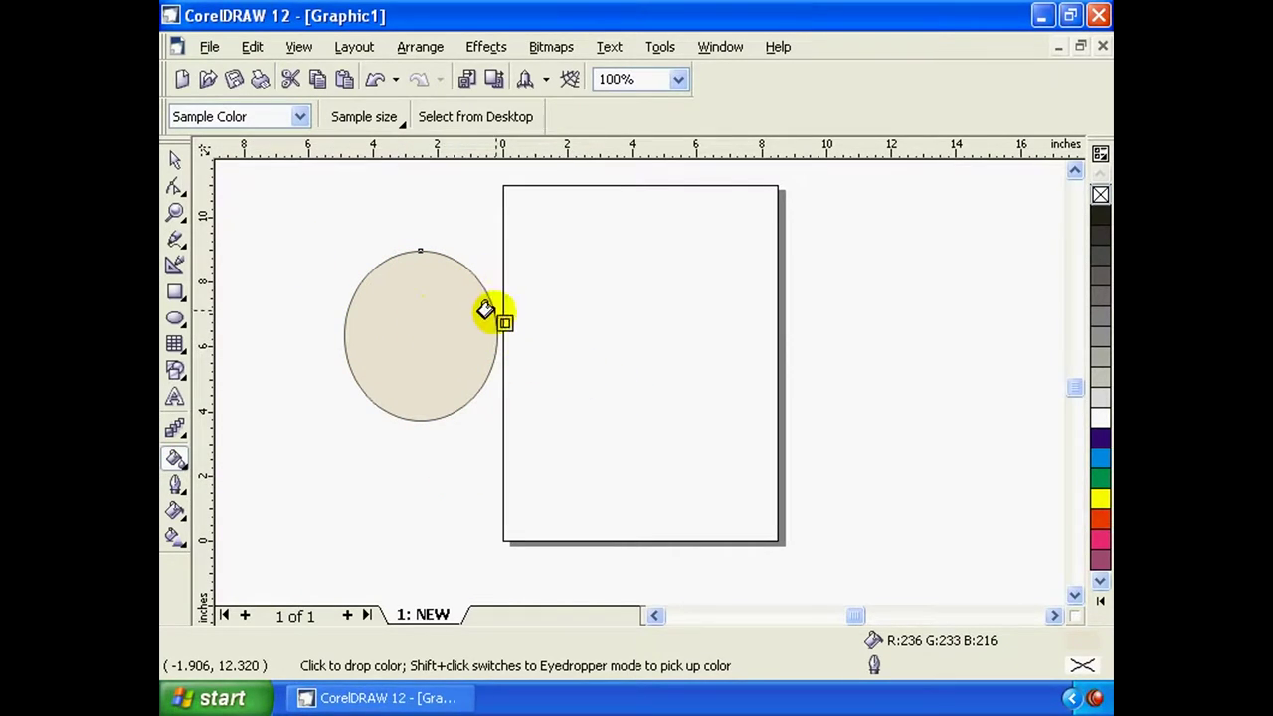
click(174, 159)
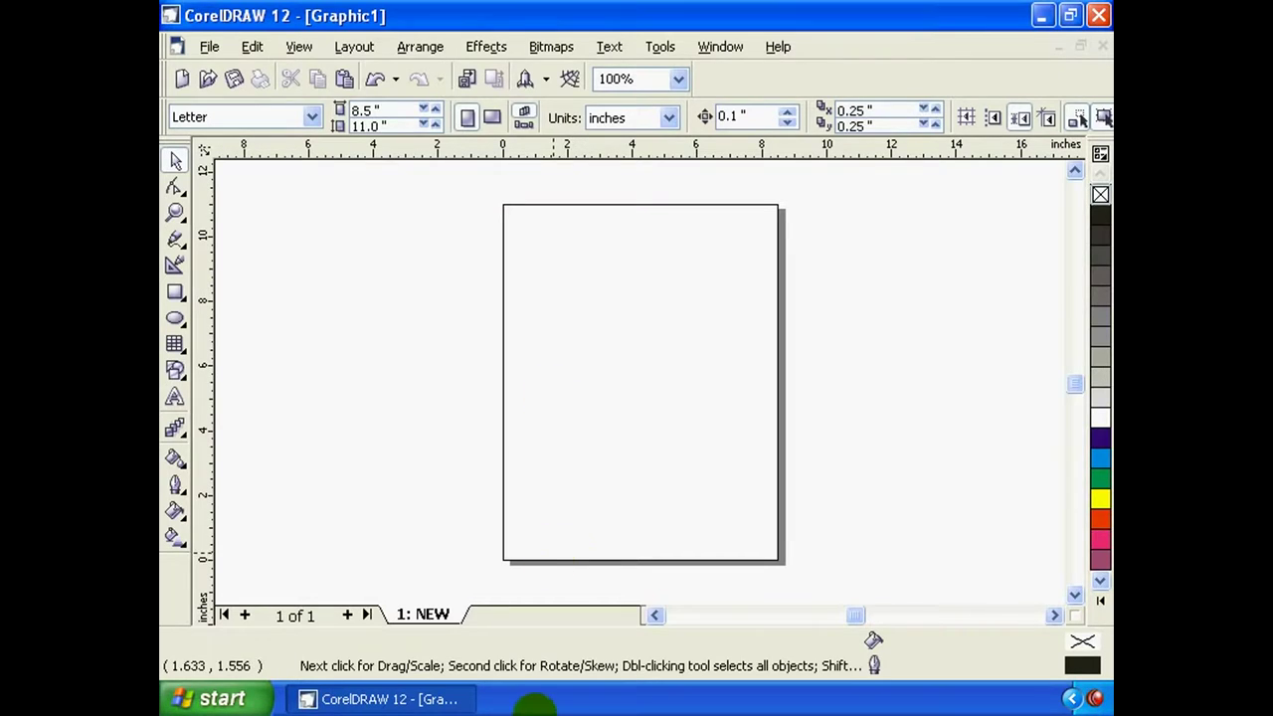
- Start a file import and select the file NEW
click(209, 46)
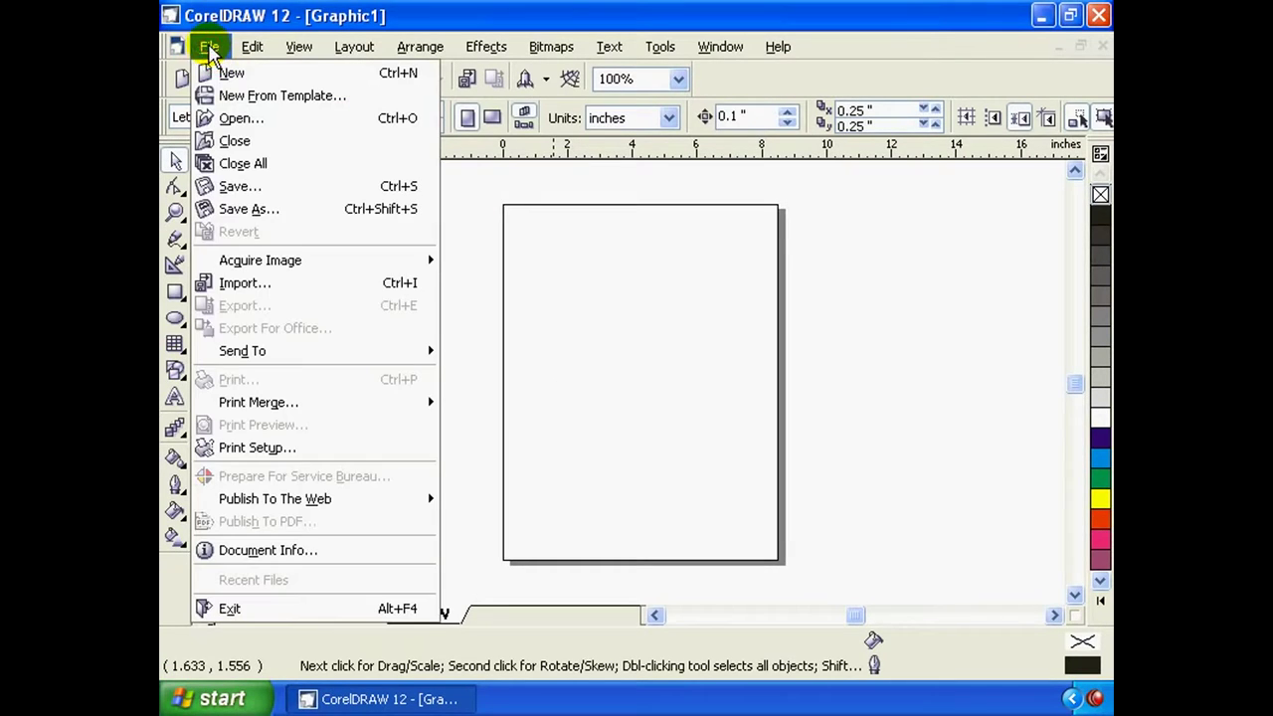
click(312, 288)
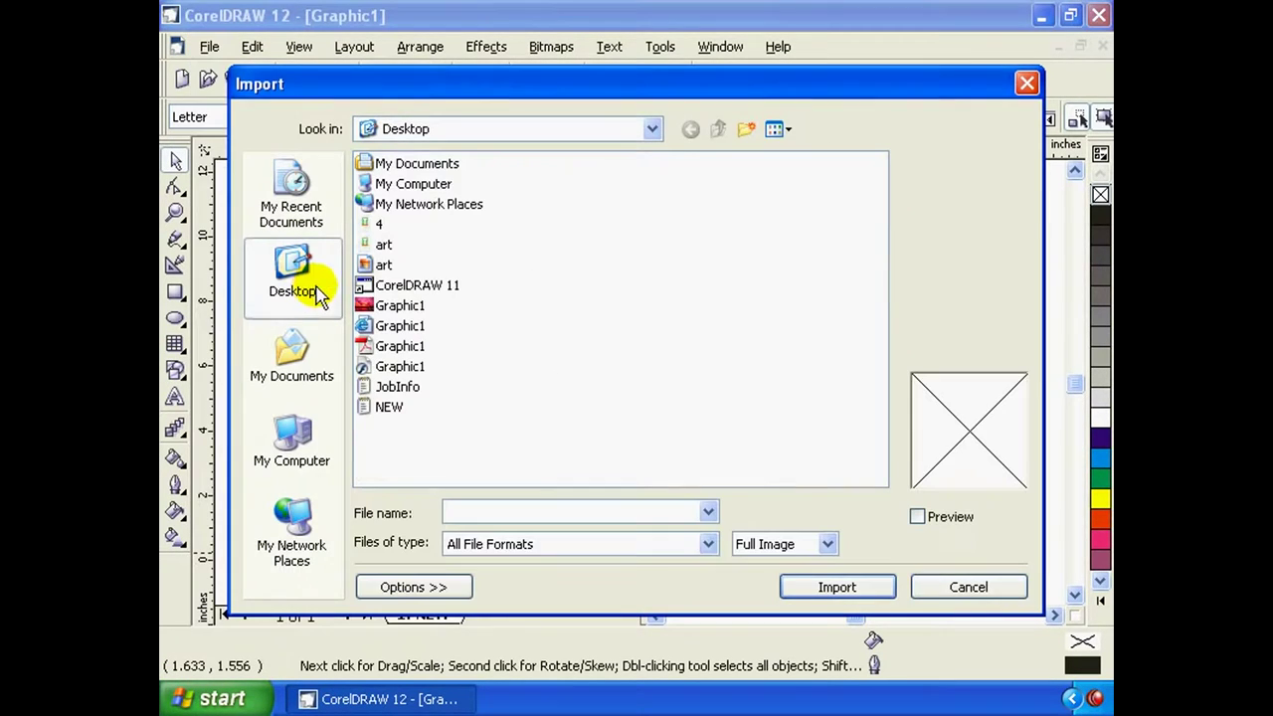
drag(500, 82, 595, 79)
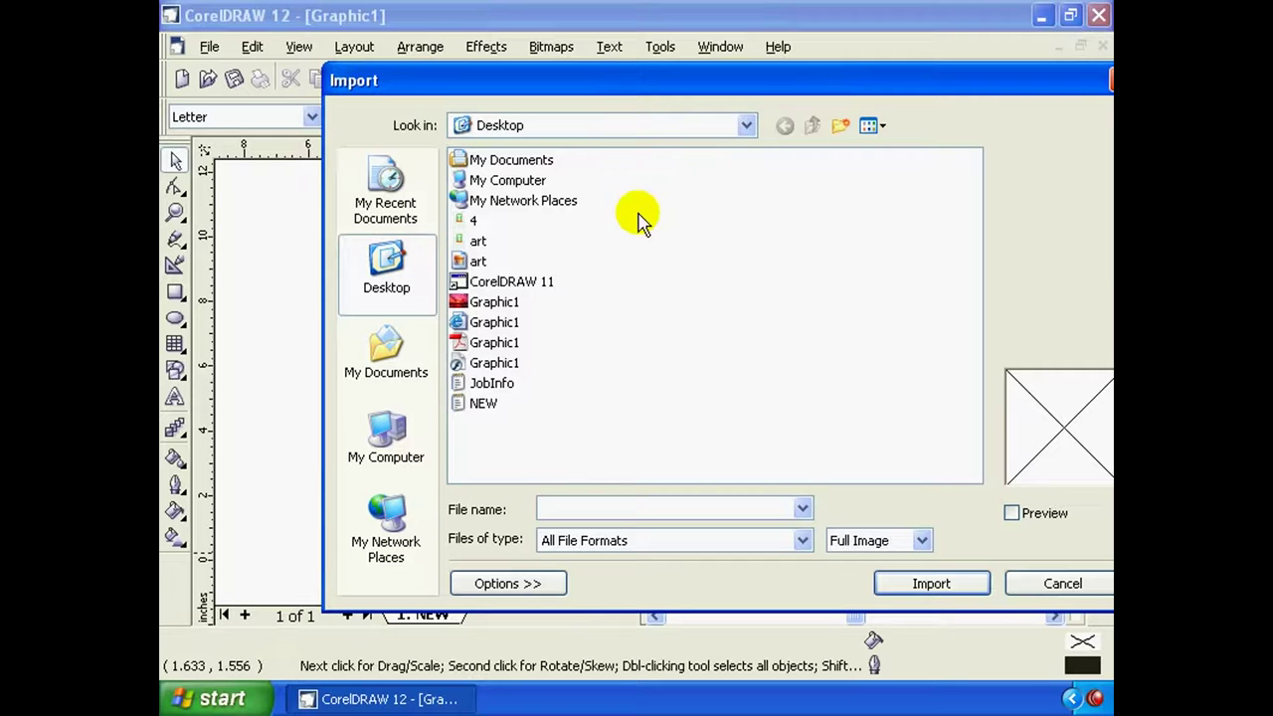
click(482, 402)
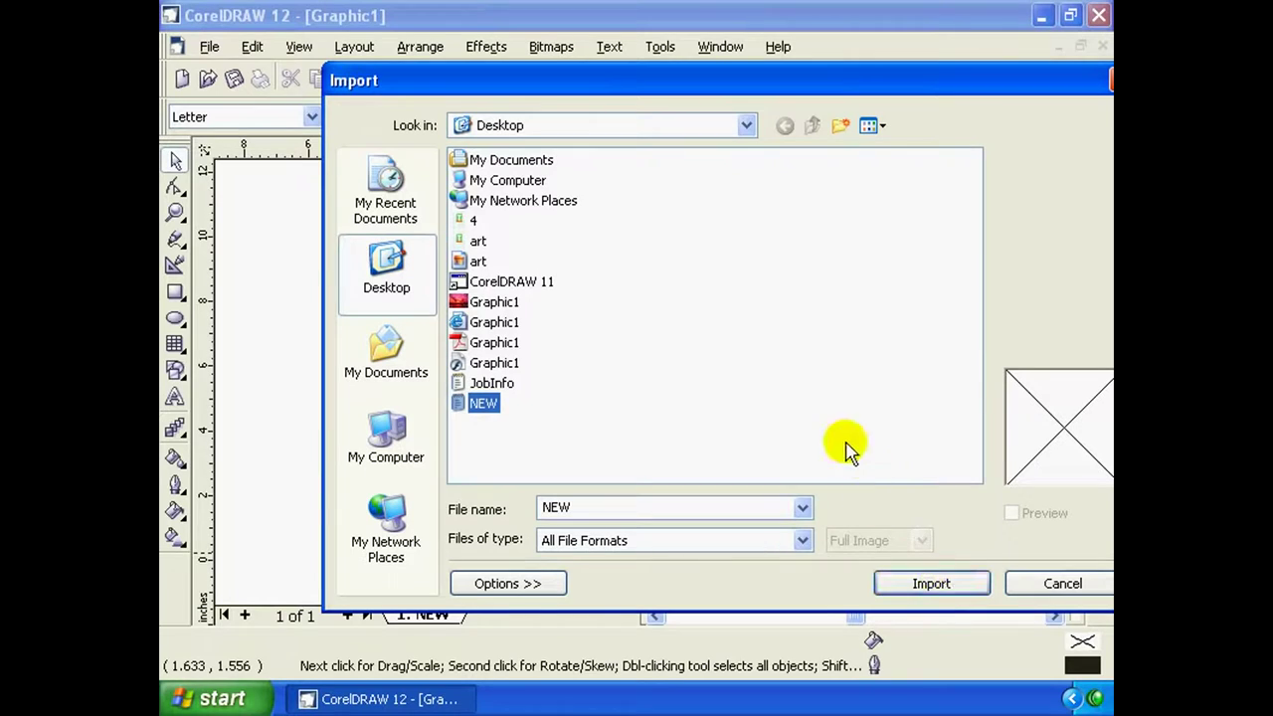
- Import NEW.txt under All File Formats, maintaining its fonts and formatting
click(670, 540)
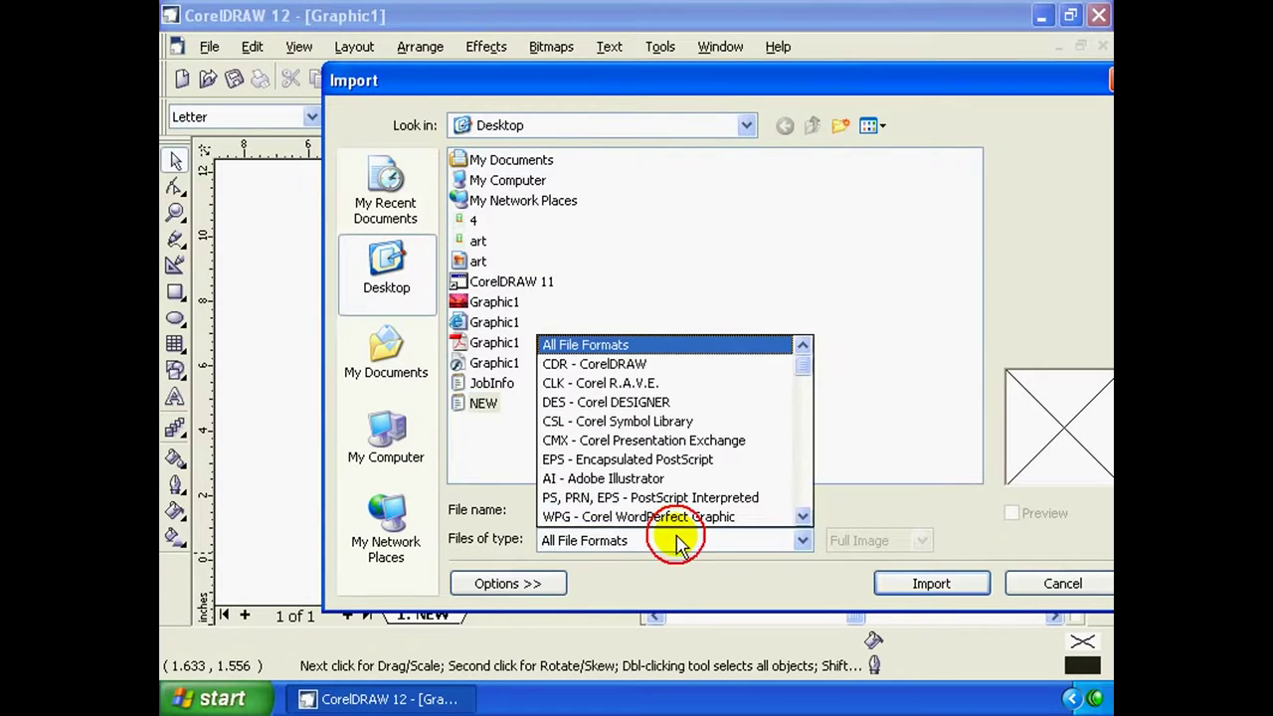
click(766, 567)
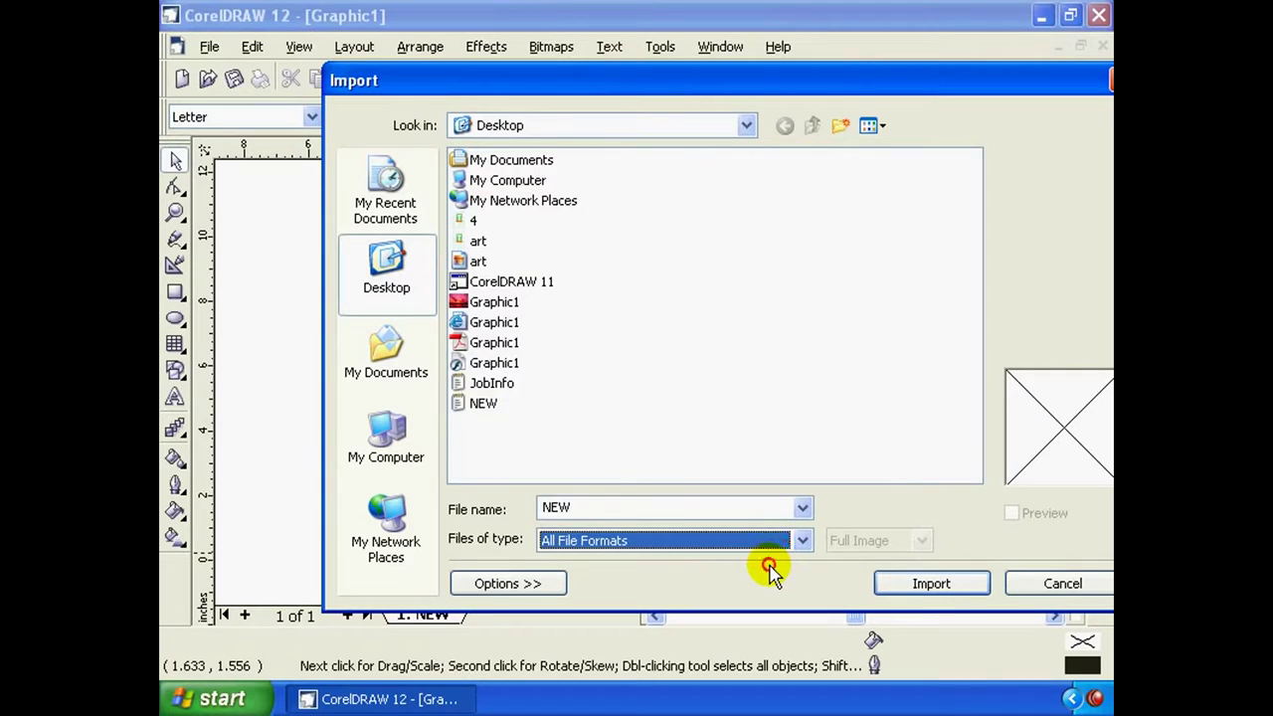
click(497, 406)
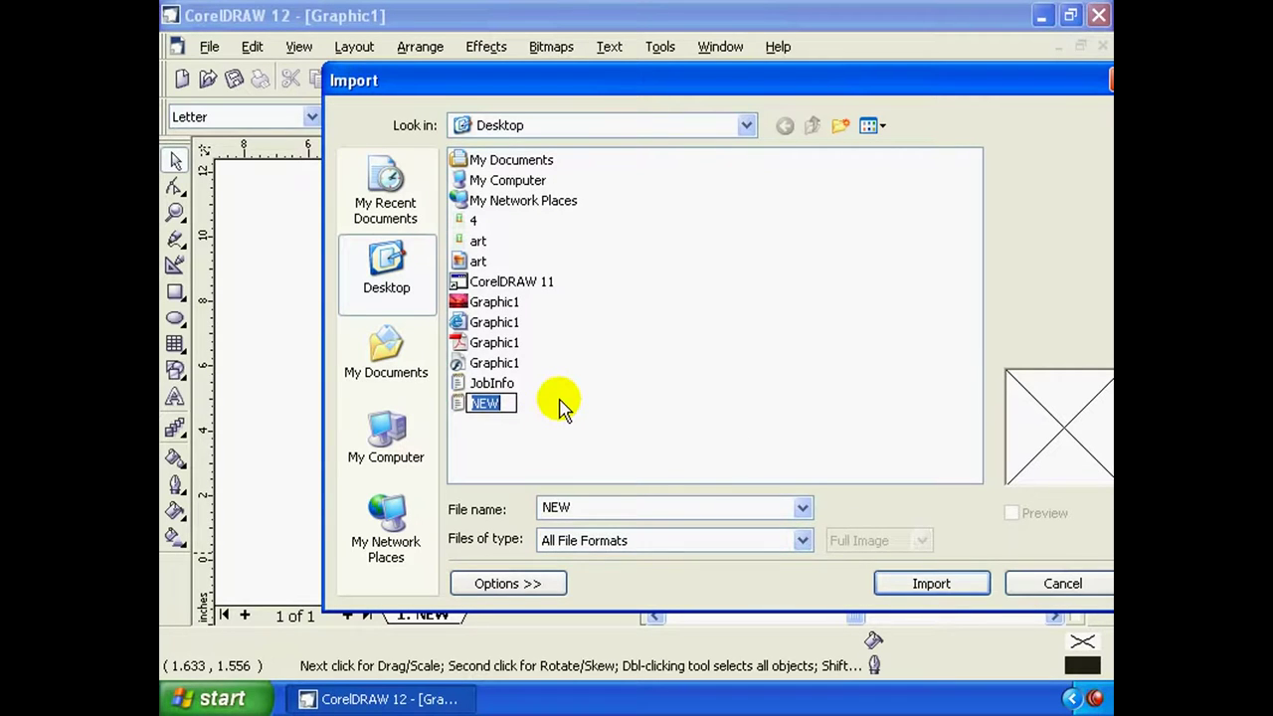
click(475, 406)
click(935, 584)
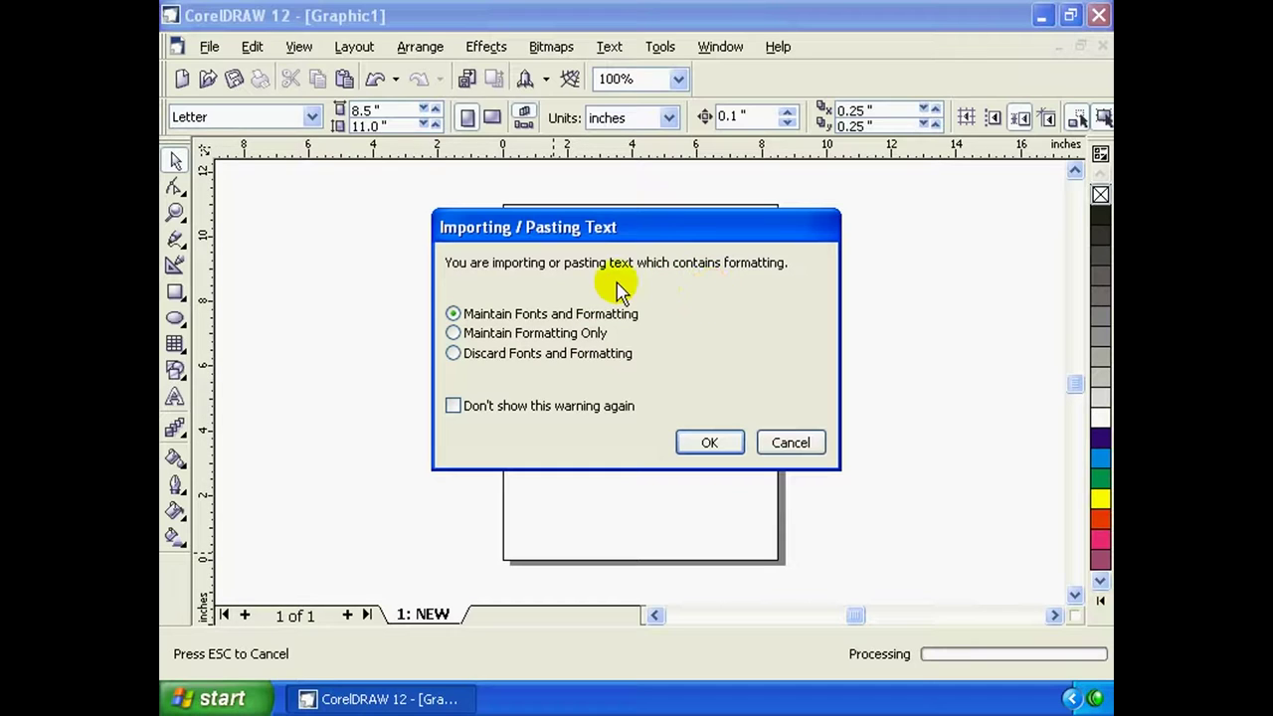
drag(587, 226, 564, 222)
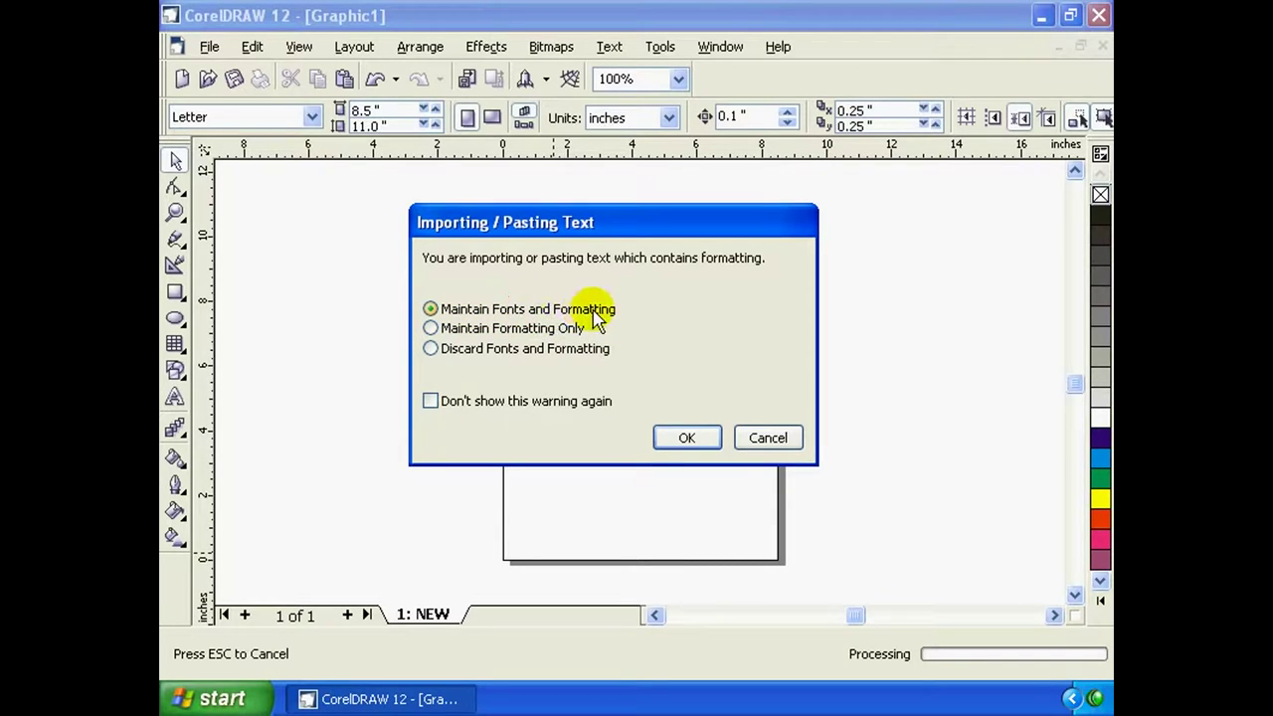
click(690, 439)
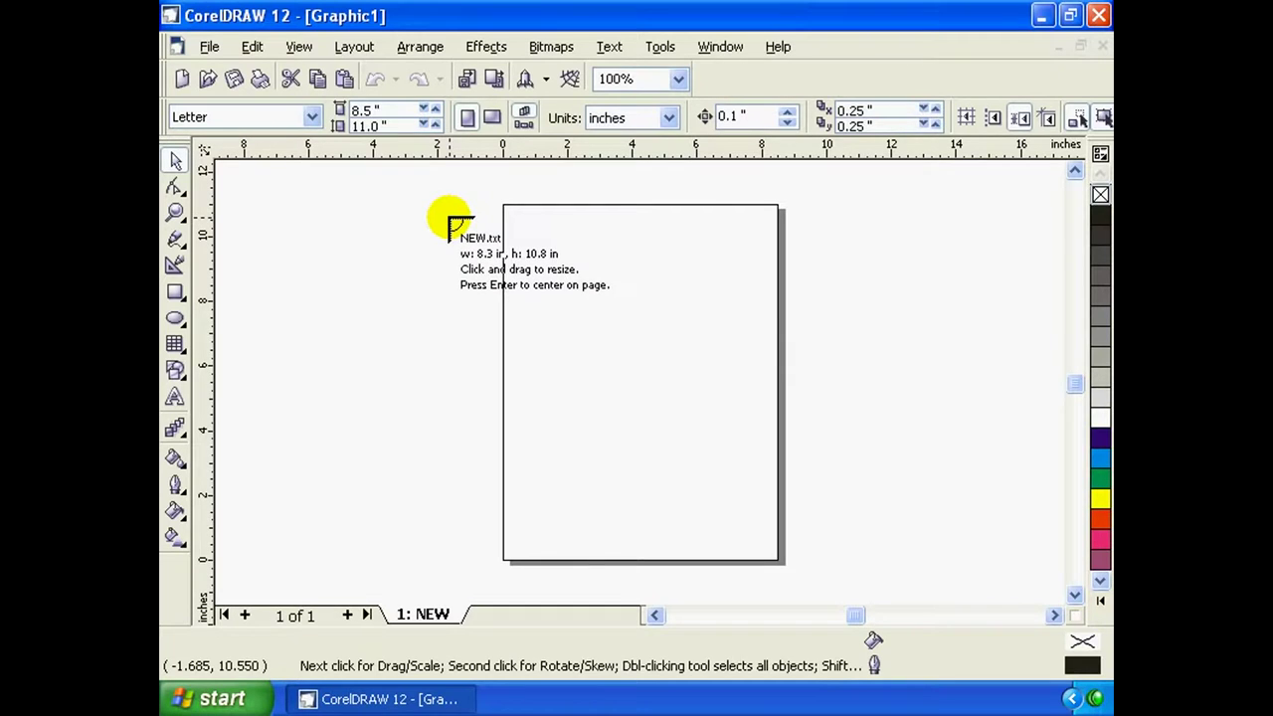
- Place the imported text centred on the page and zoom in on it
key(Return)
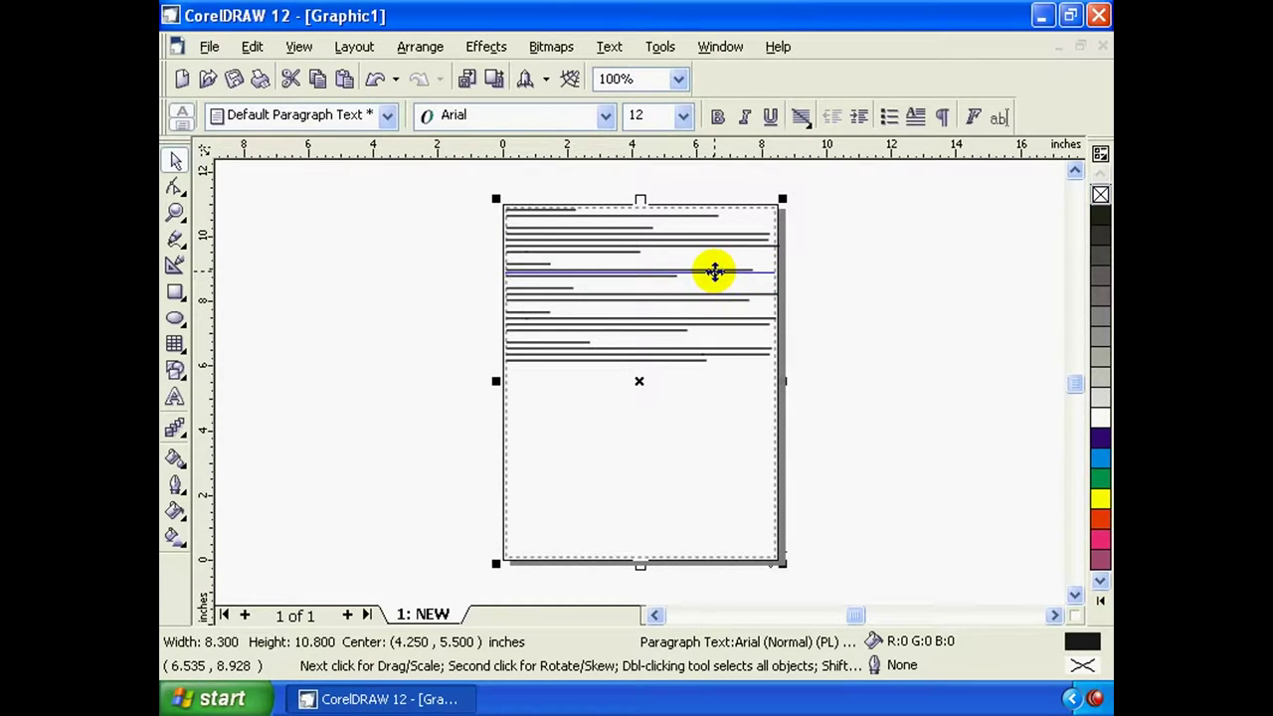
key(shift+F2)
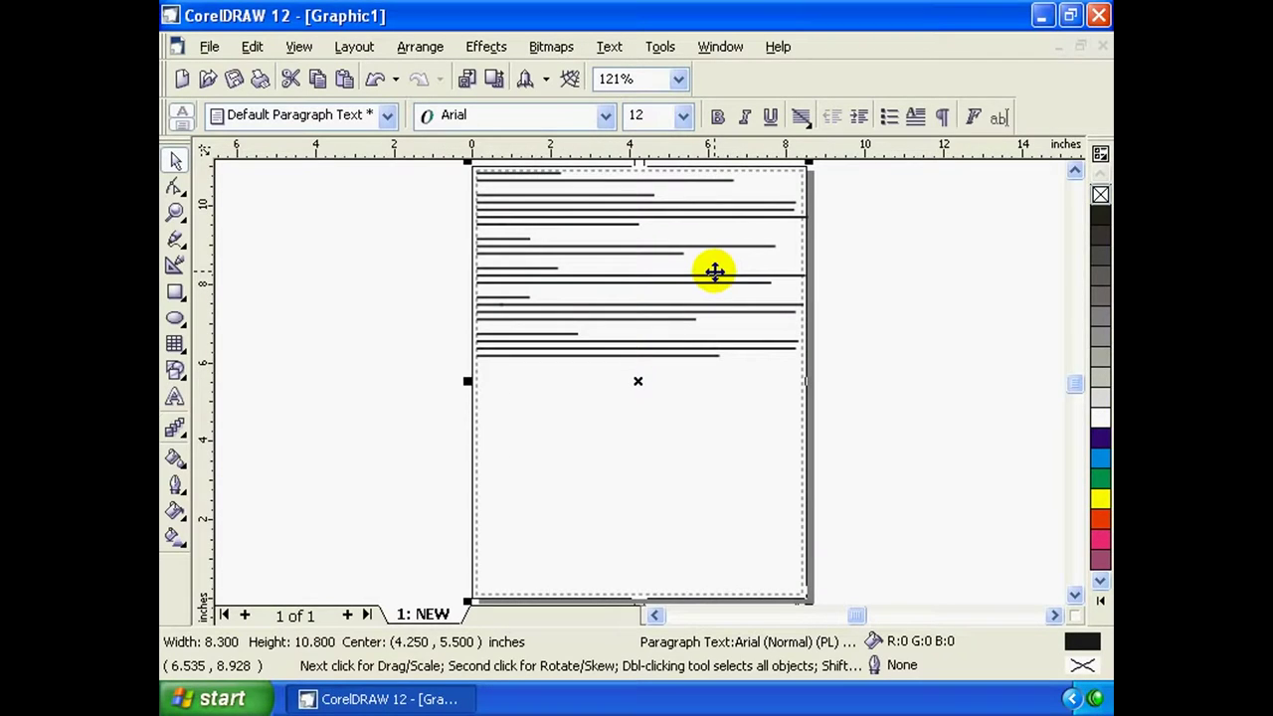
scroll(761, 249, up, 2)
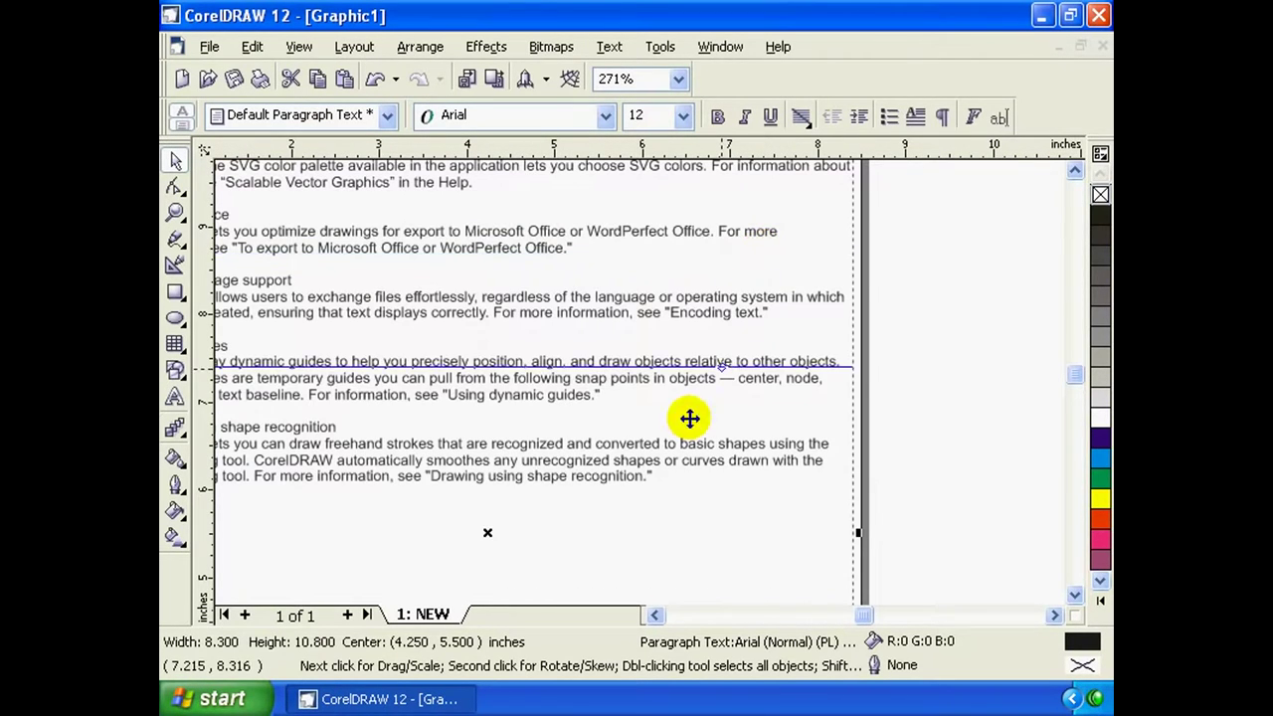
- Pan around the text frame with the Hand tool, then zoom back out
click(184, 218)
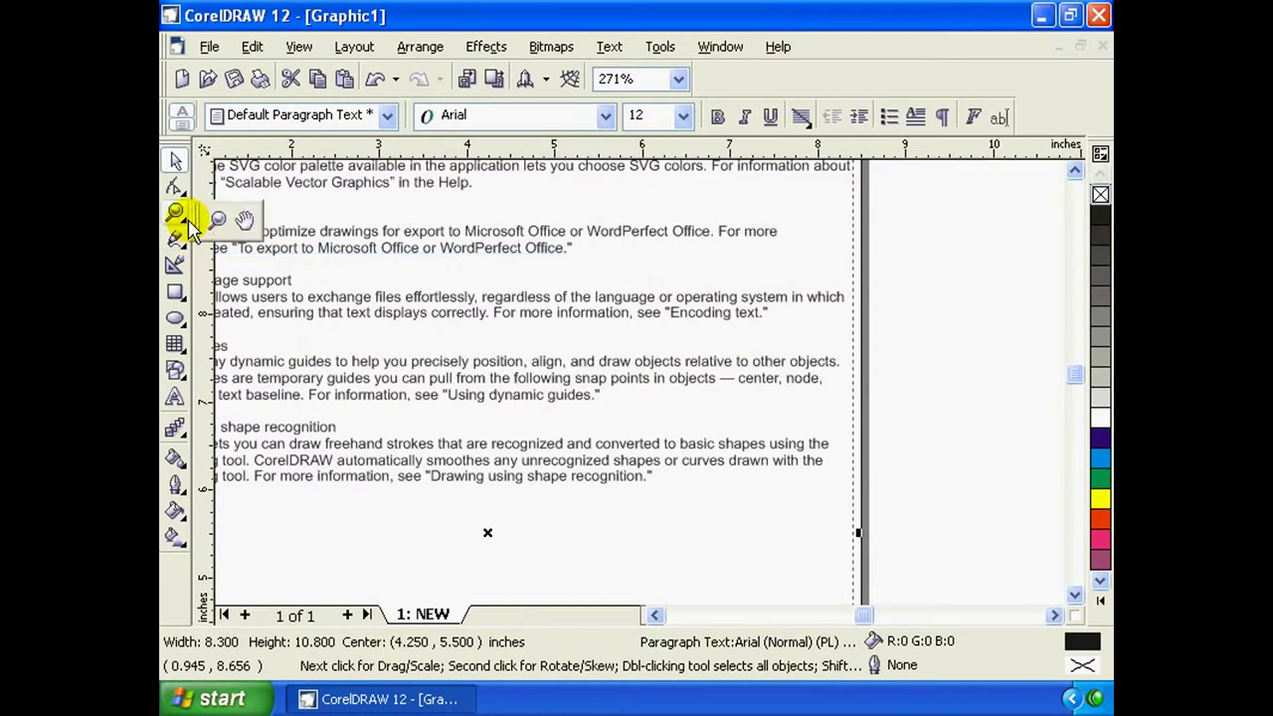
click(245, 218)
mouse_move(306, 228)
mouse_down()
mouse_move(732, 523)
mouse_move(503, 381)
mouse_up()
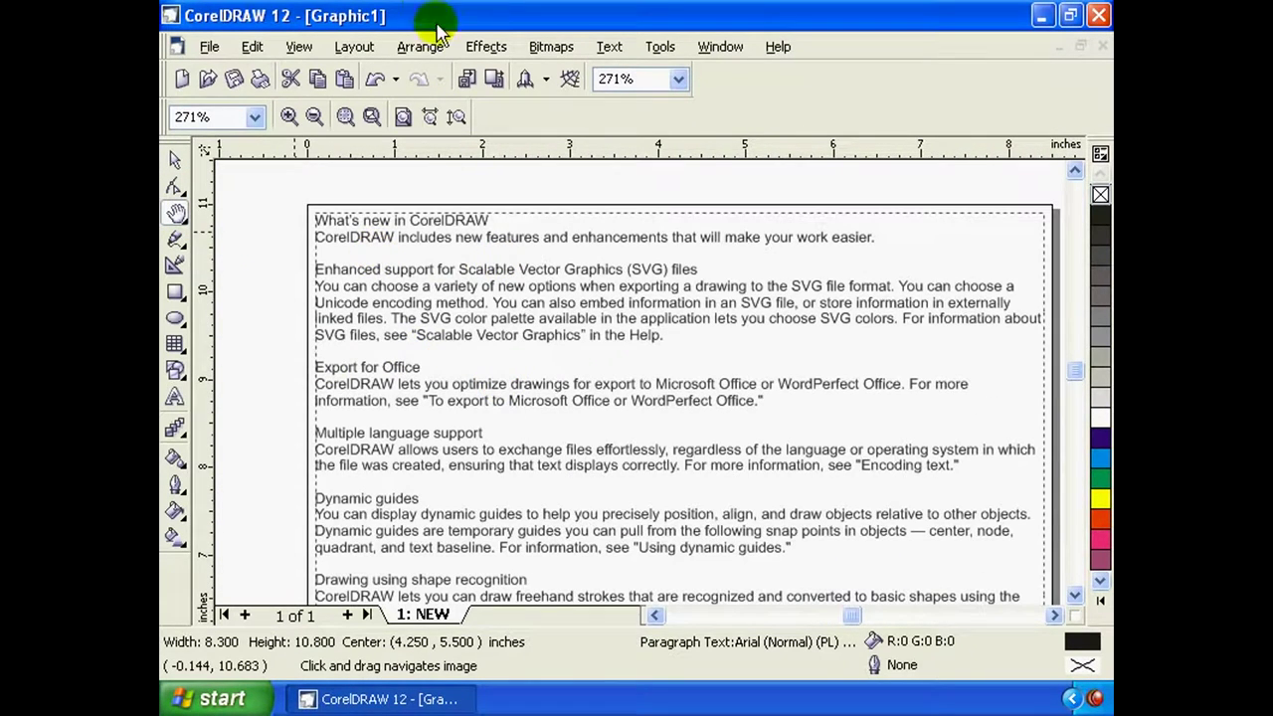
mouse_move(663, 364)
mouse_down()
mouse_move(639, 315)
mouse_move(647, 400)
mouse_up()
mouse_move(585, 311)
mouse_down()
mouse_move(575, 344)
mouse_move(488, 321)
mouse_move(528, 335)
mouse_up()
mouse_move(631, 373)
mouse_down()
mouse_move(587, 316)
mouse_move(582, 219)
mouse_move(590, 304)
mouse_move(577, 344)
mouse_move(550, 365)
mouse_up()
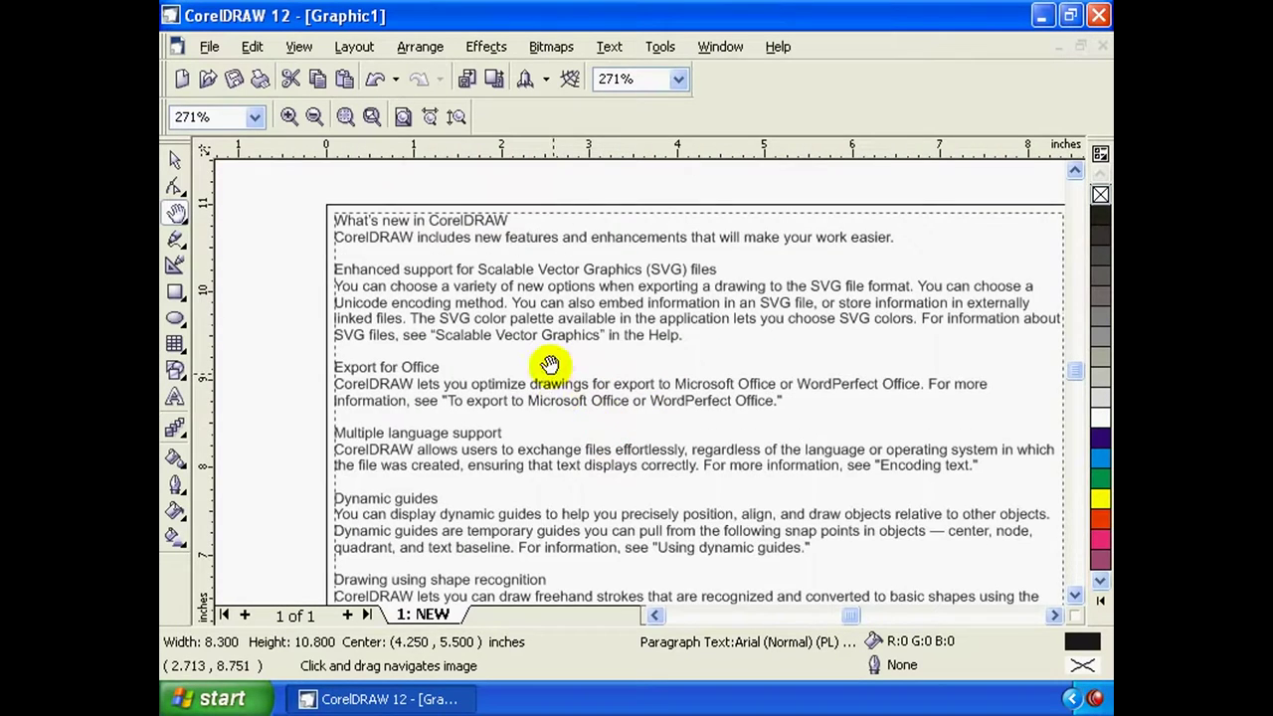
drag(523, 244, 533, 309)
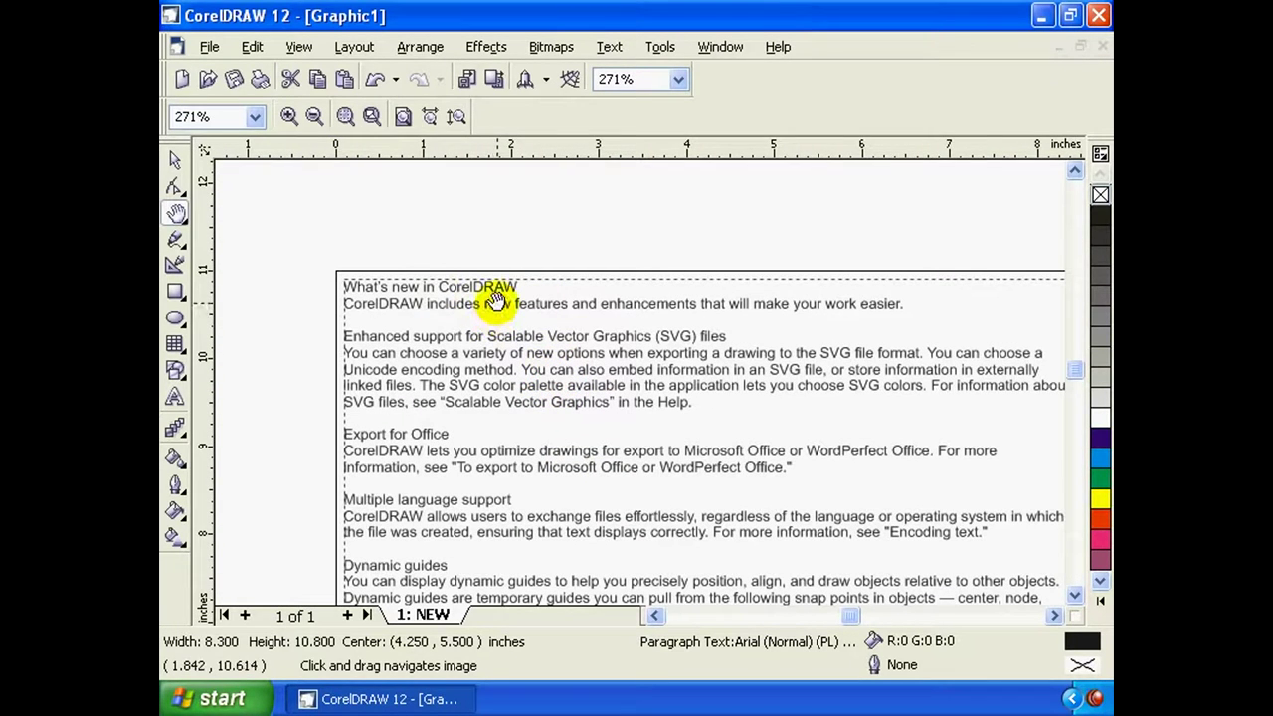
drag(585, 436, 565, 372)
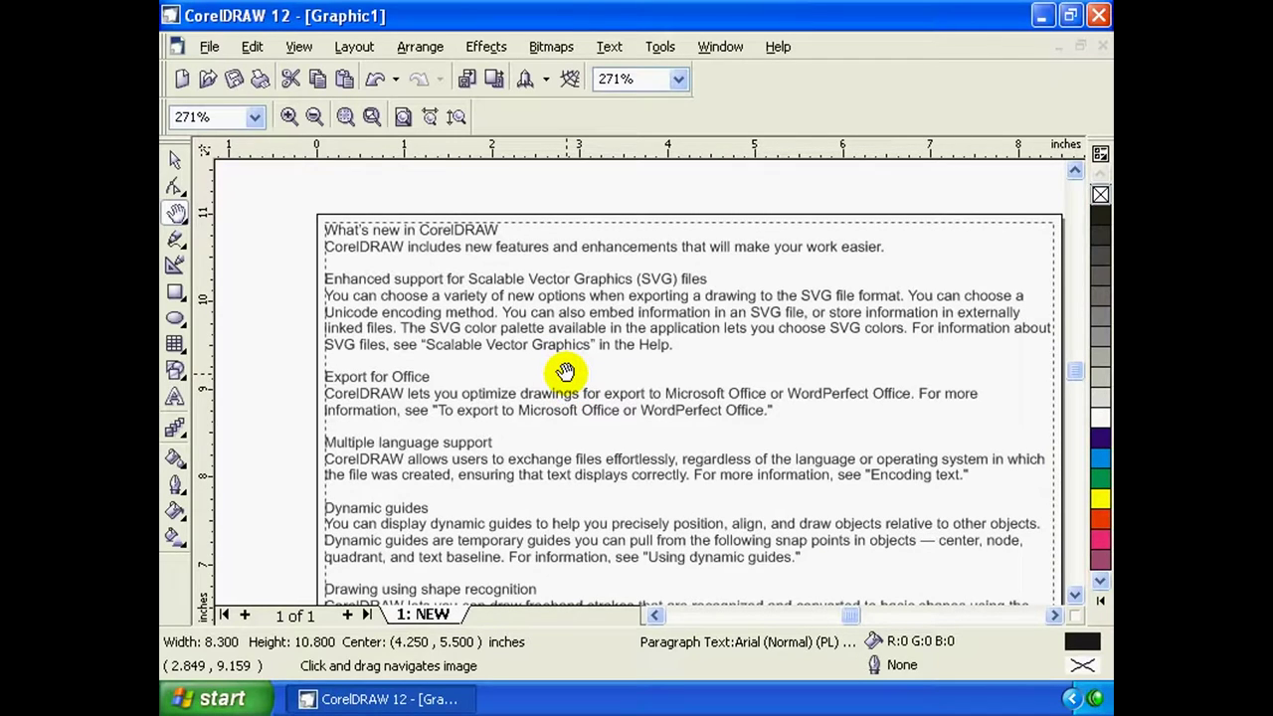
right_click(567, 376)
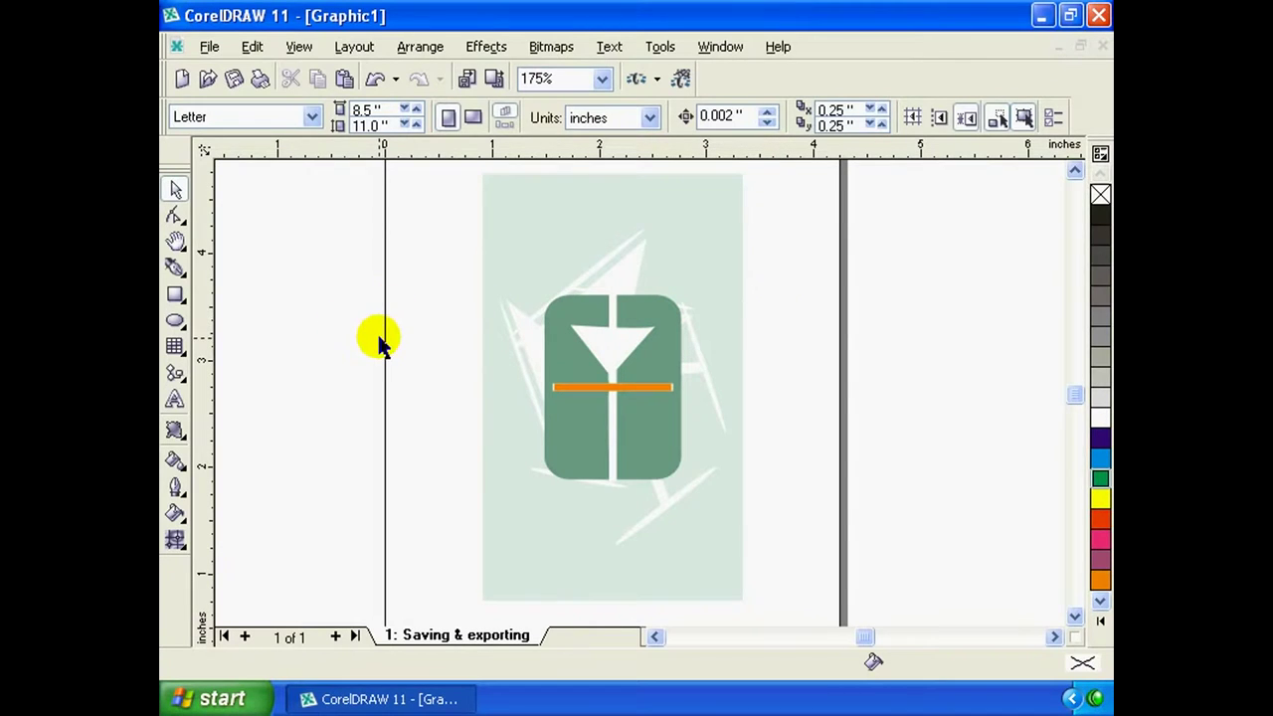
- Open the Save Drawing dialog and reposition it on screen
click(210, 47)
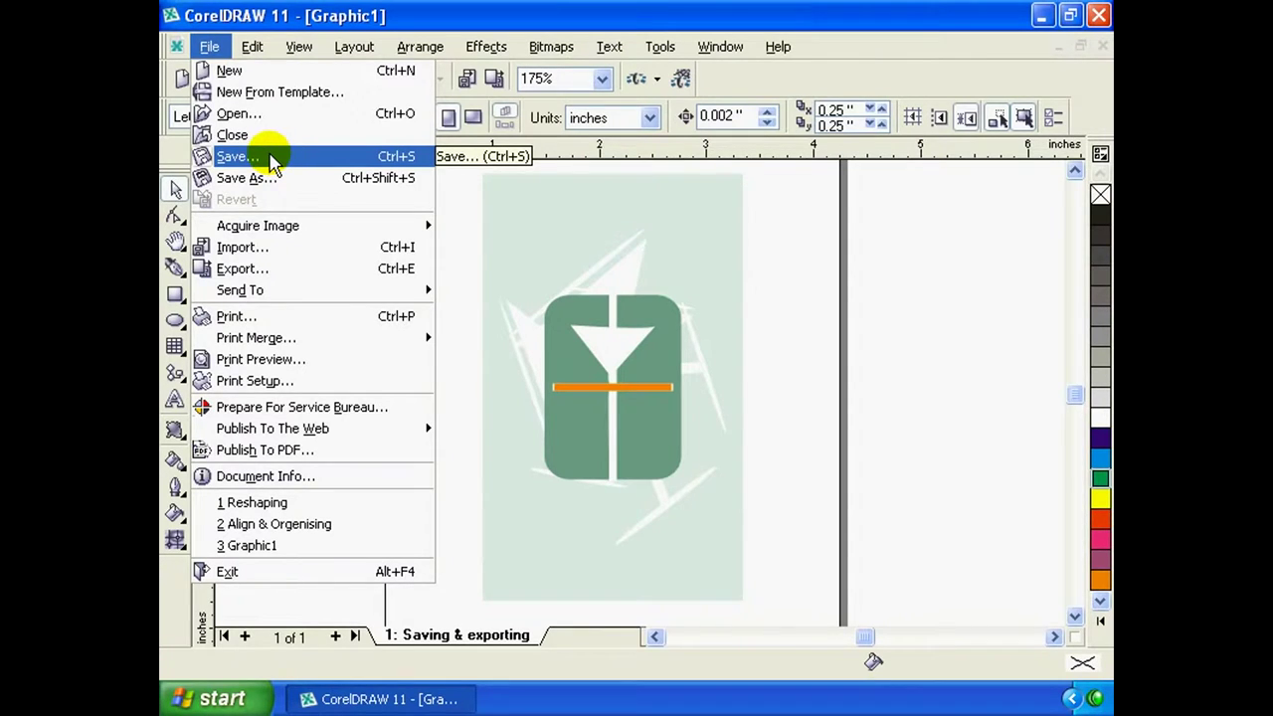
click(272, 159)
mouse_move(477, 107)
mouse_down()
mouse_move(427, 120)
mouse_move(428, 106)
mouse_up()
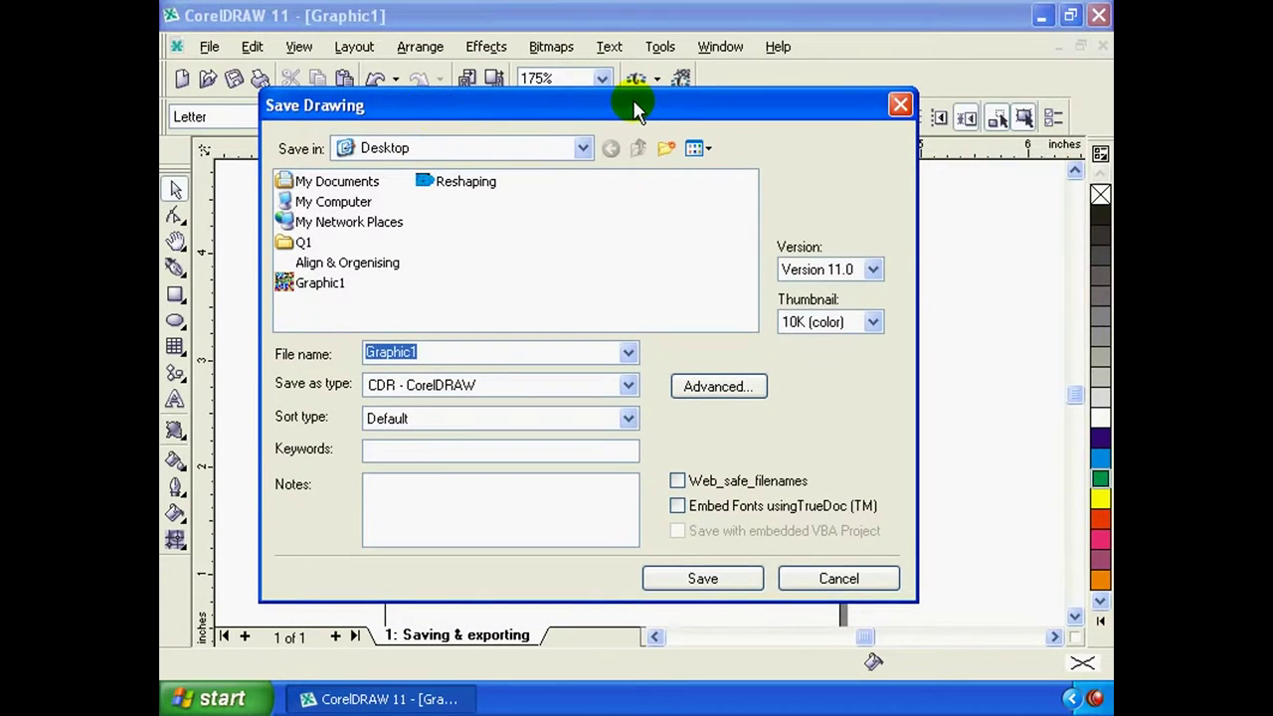
drag(634, 106, 634, 90)
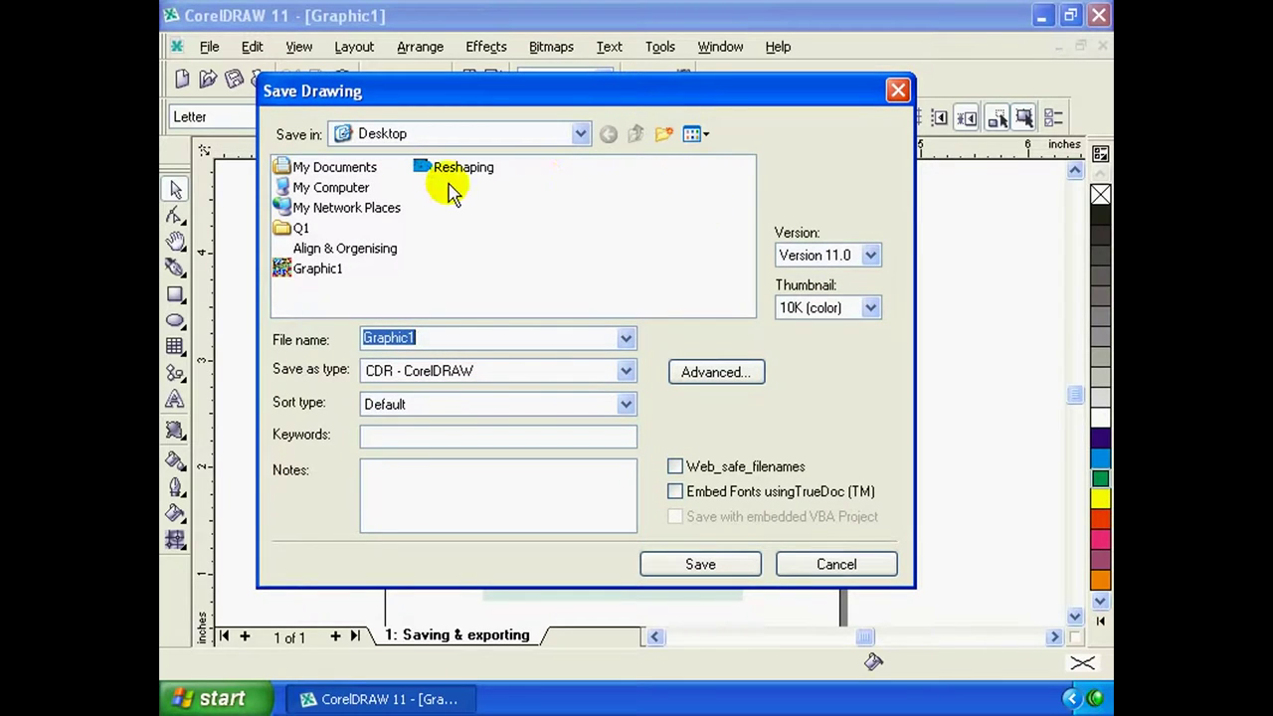
- Keep Desktop as the save location and check the Version 11.0 option
click(473, 133)
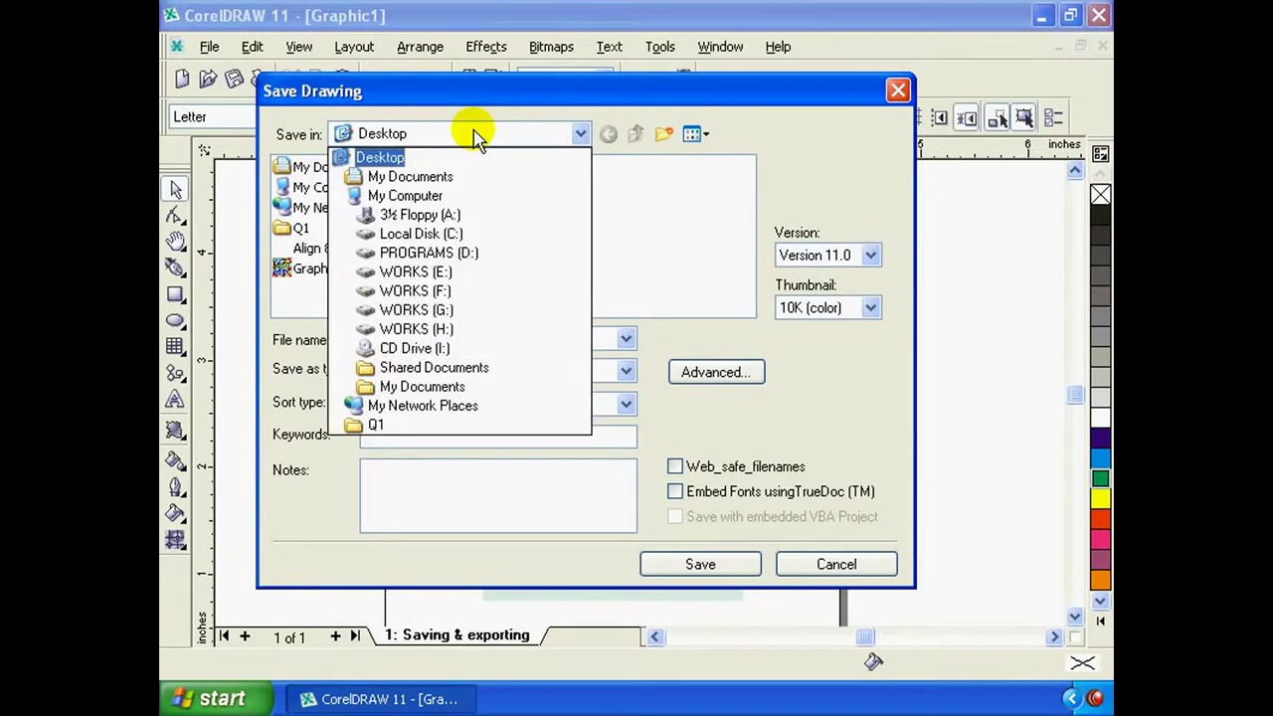
click(473, 133)
click(471, 133)
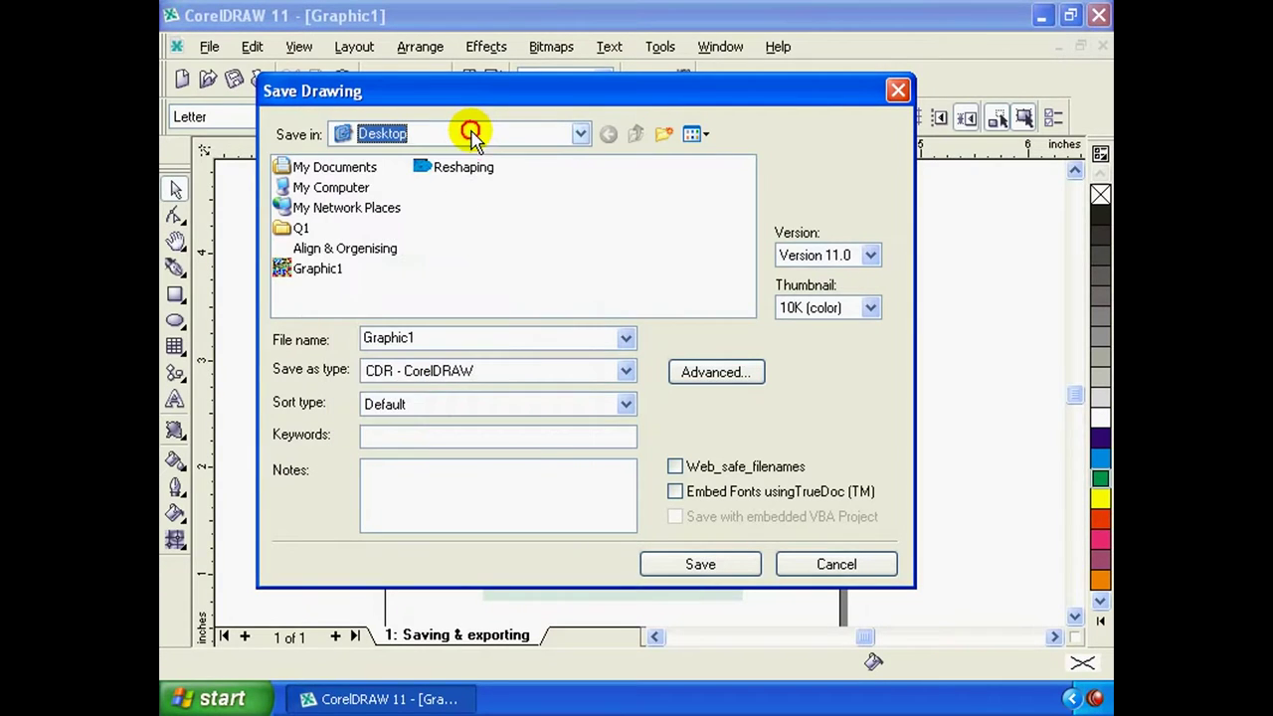
click(471, 133)
click(871, 256)
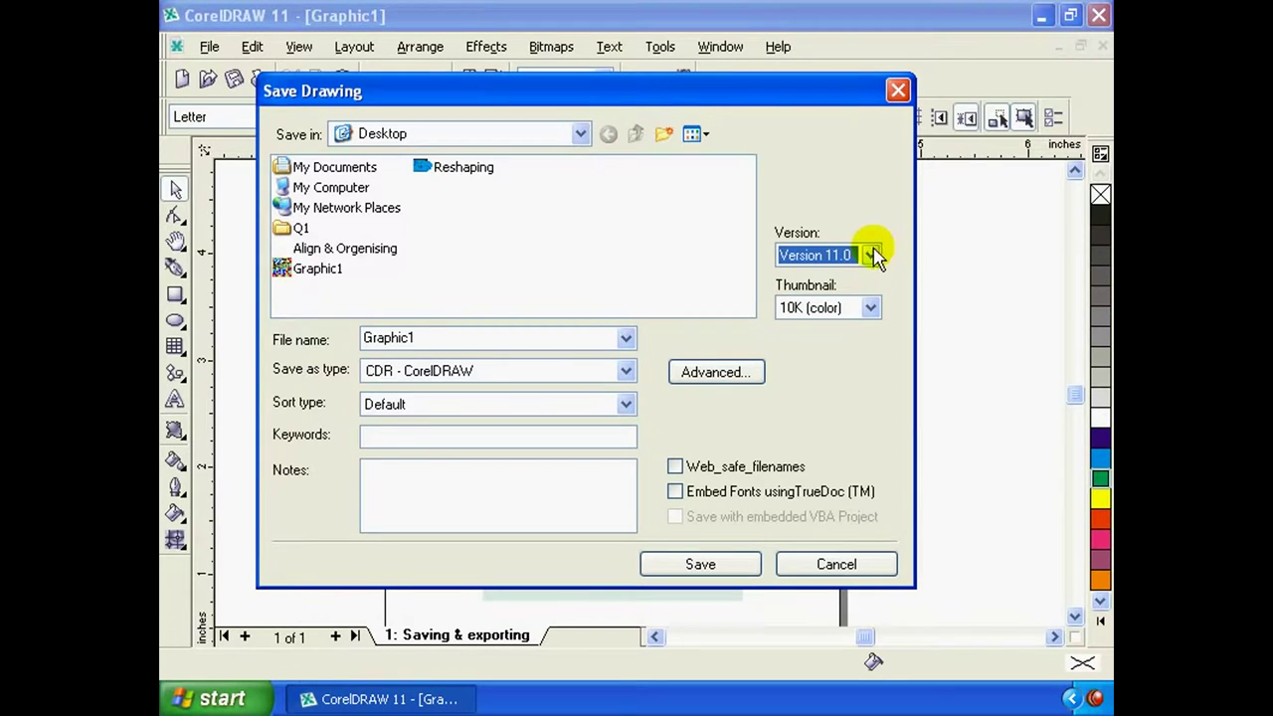
click(871, 255)
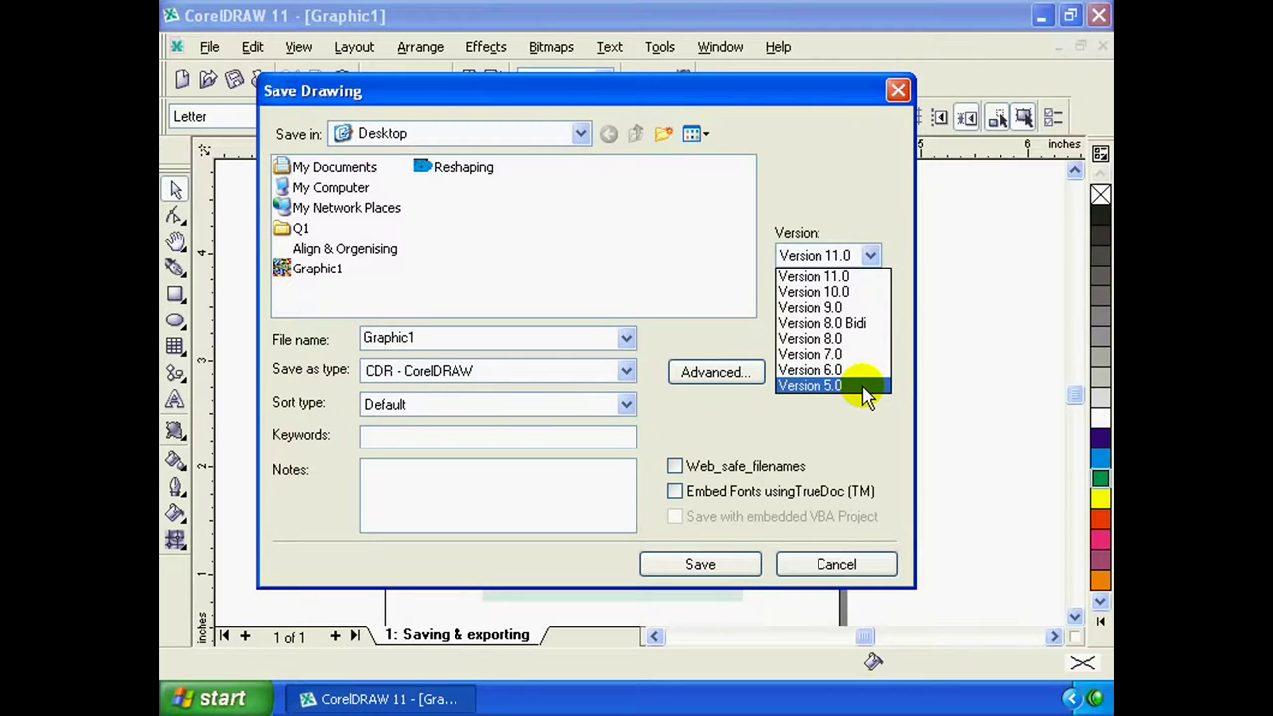
click(871, 256)
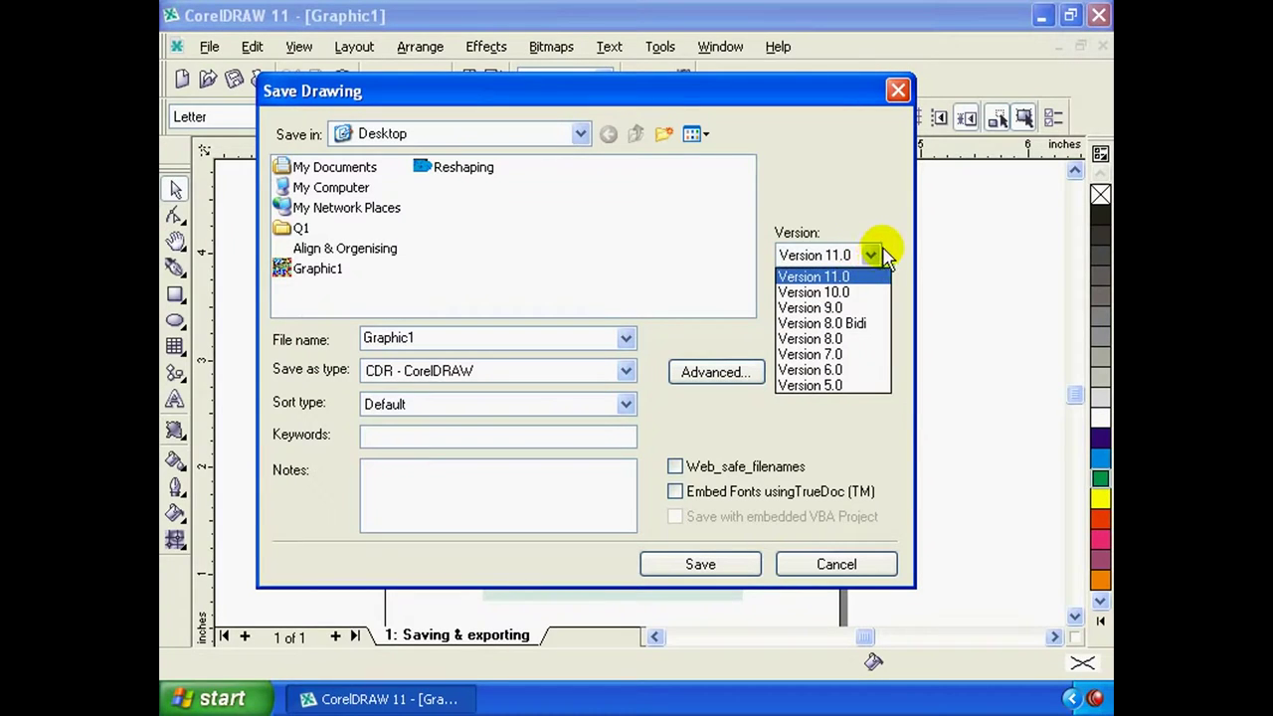
click(871, 257)
click(871, 257)
click(873, 253)
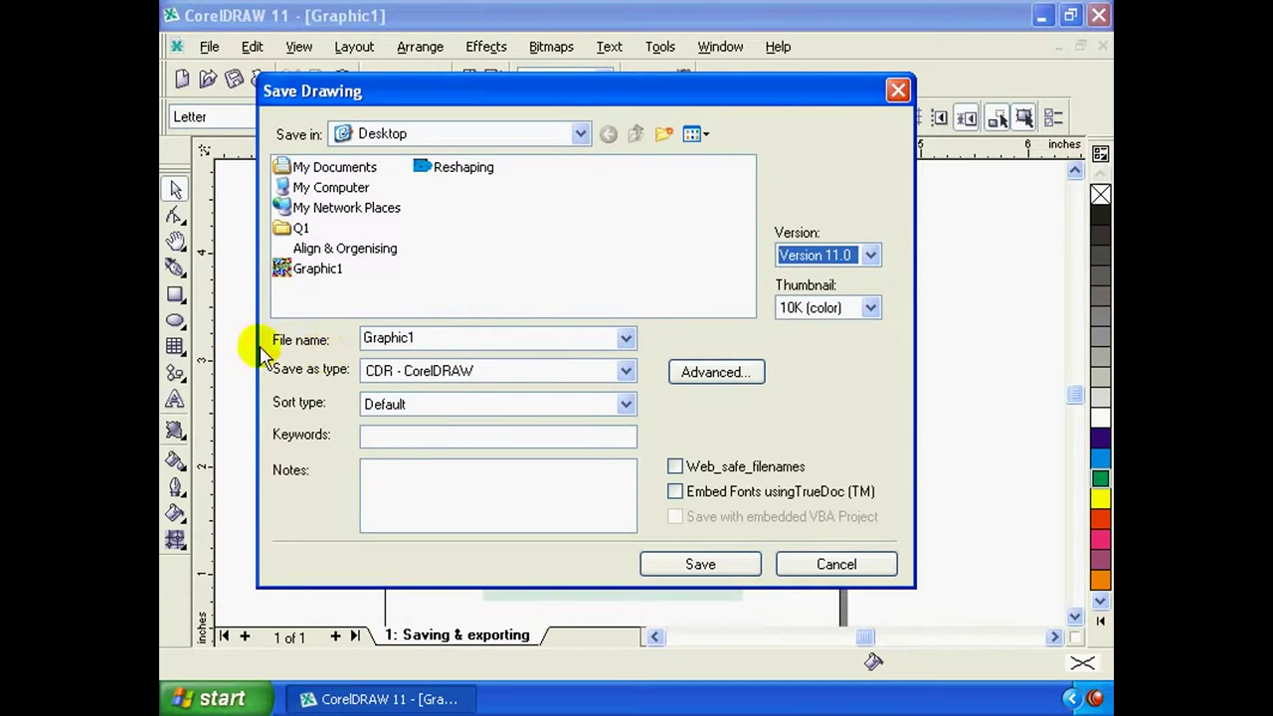
drag(474, 337, 250, 335)
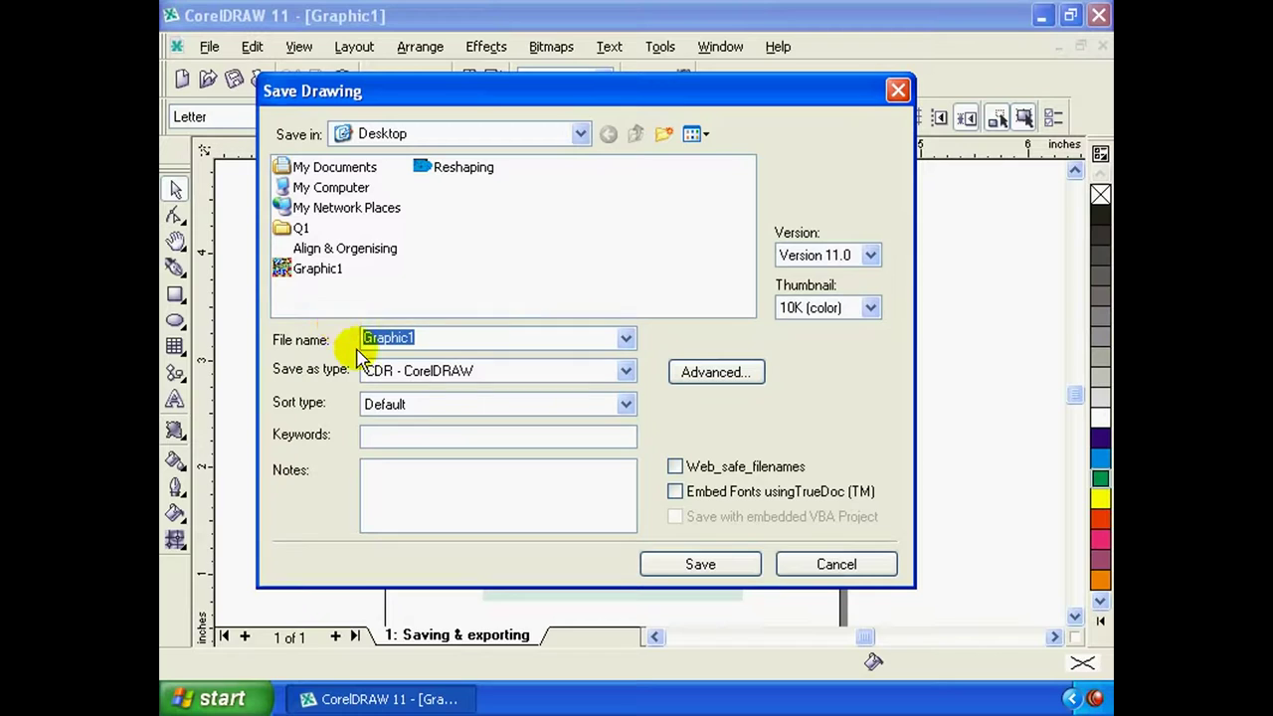
- Name the file 'art', browse the file types, and keep CDR - CorelDRAW
text(art)
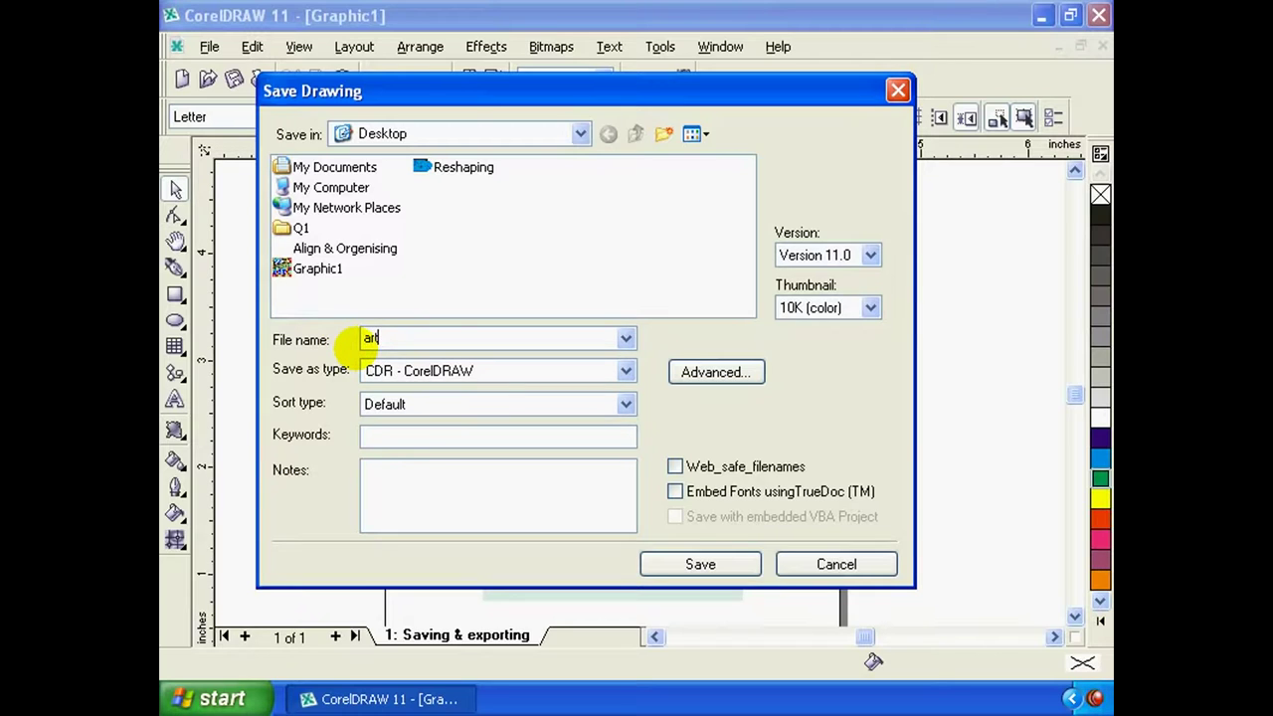
click(627, 372)
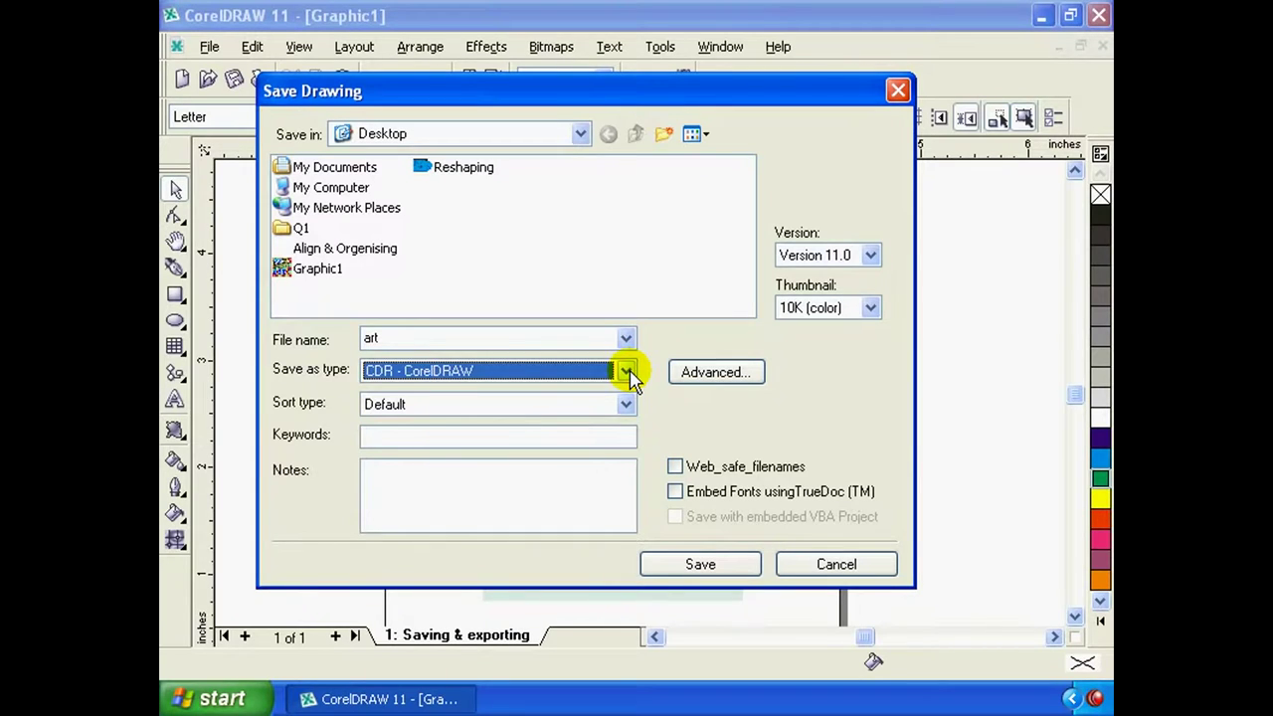
click(626, 372)
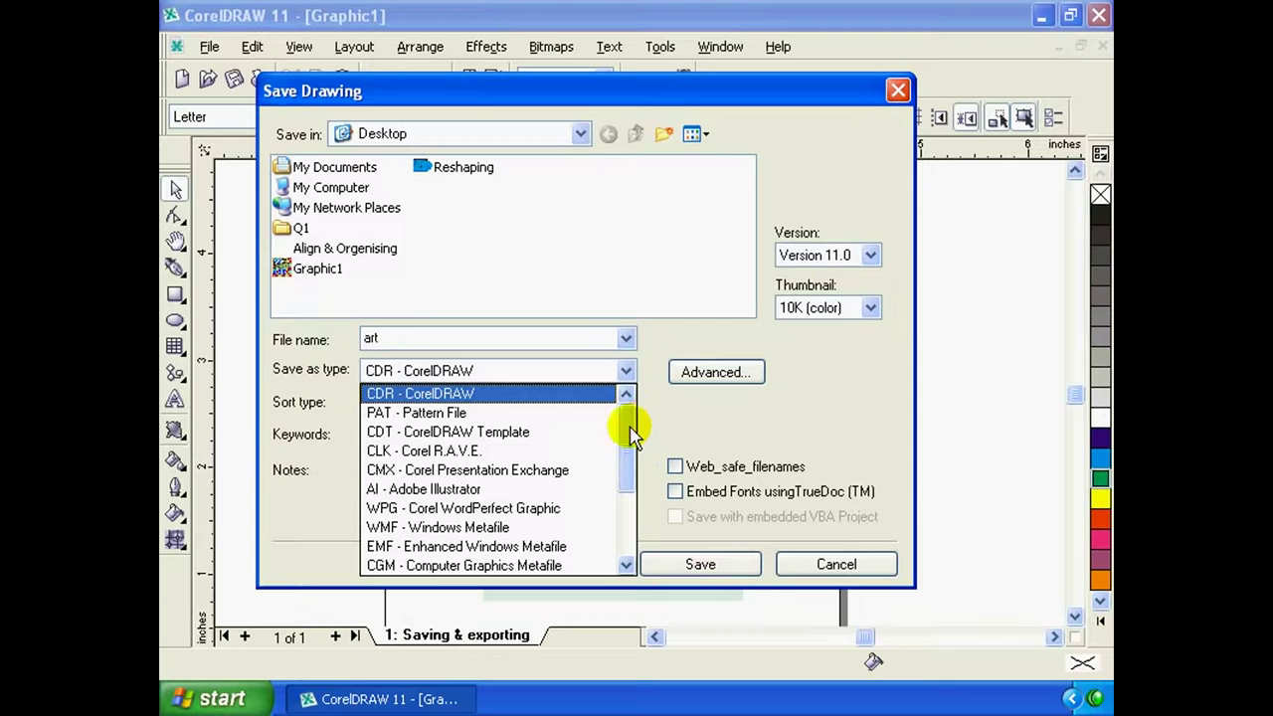
drag(632, 429, 623, 530)
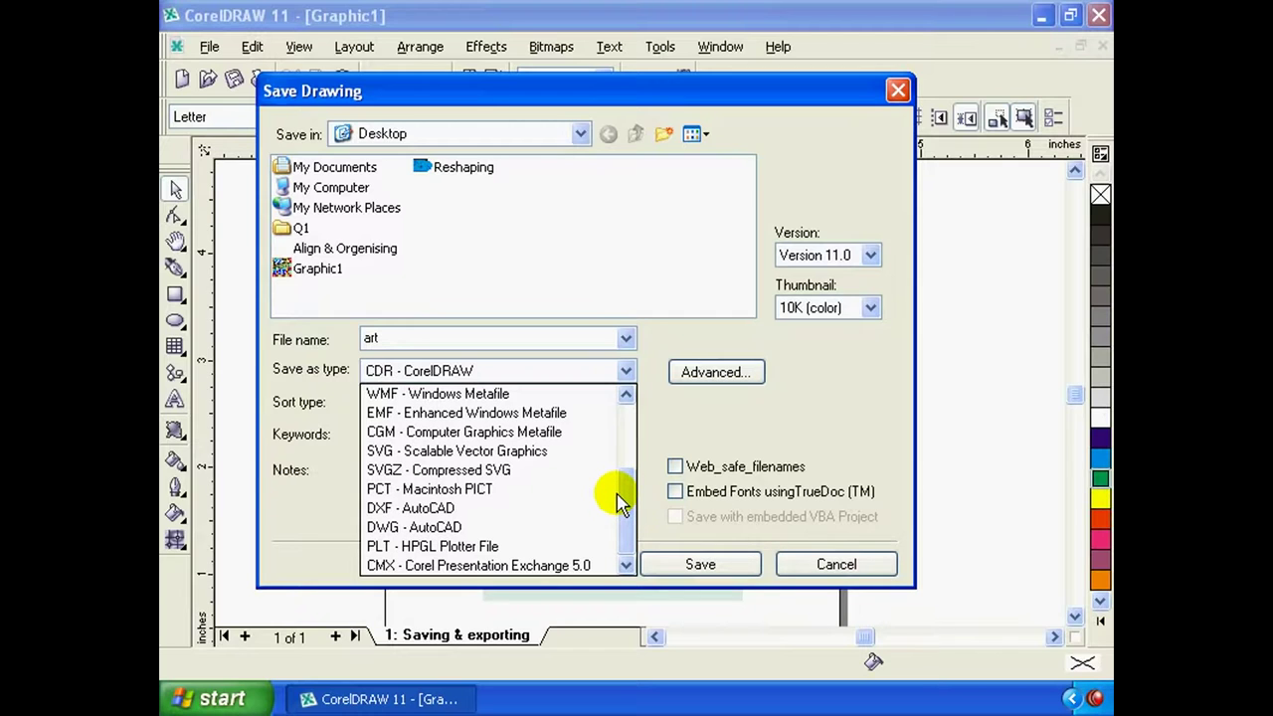
drag(620, 520, 634, 430)
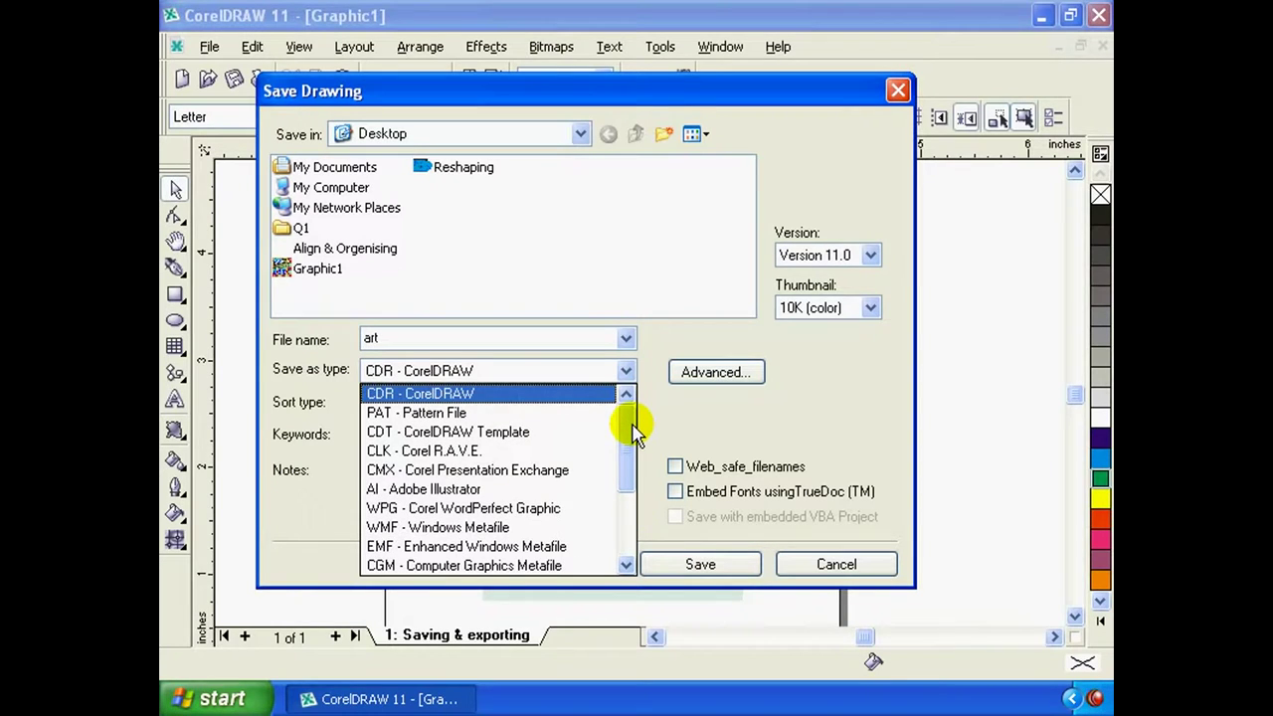
scroll(637, 387, down, 2)
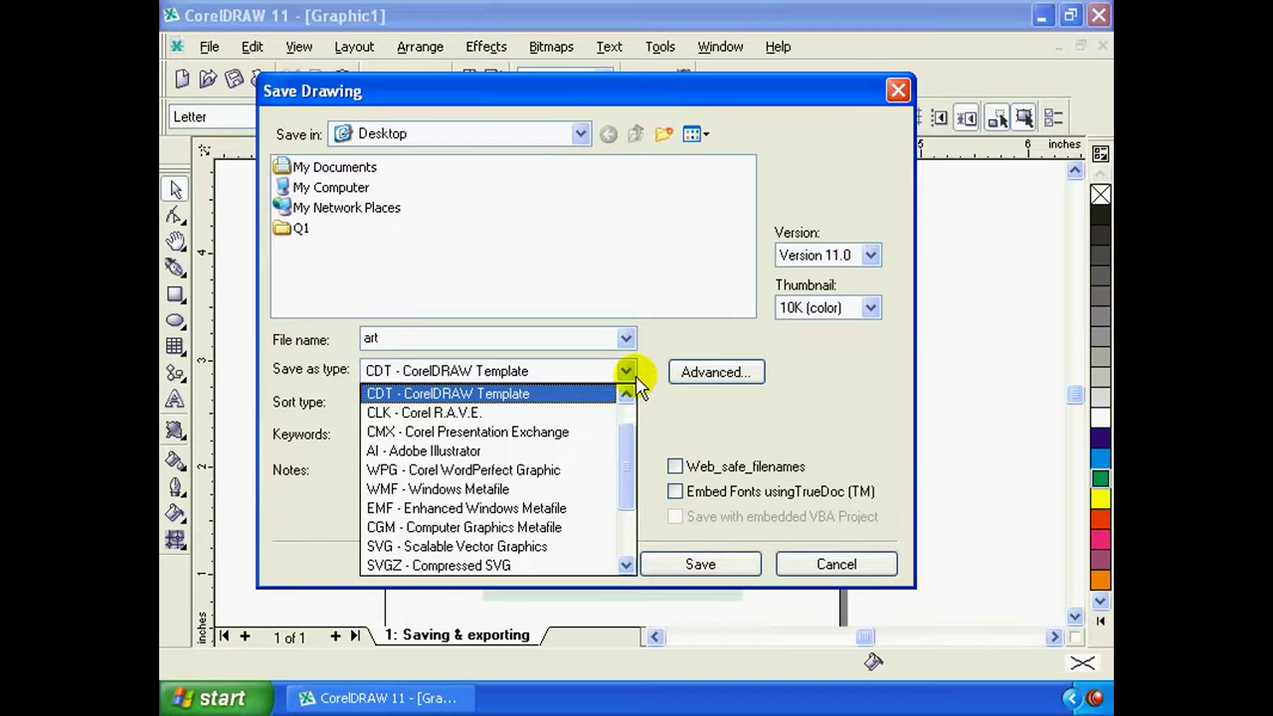
scroll(610, 396, up, 2)
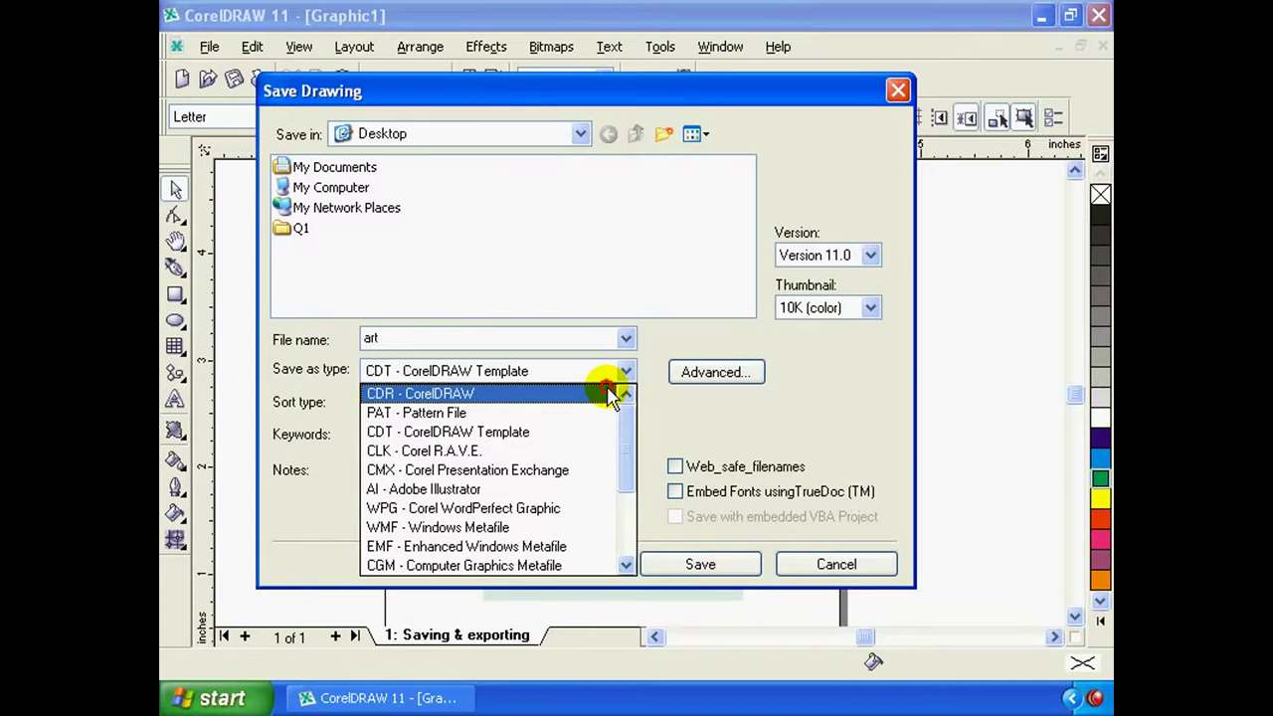
click(609, 394)
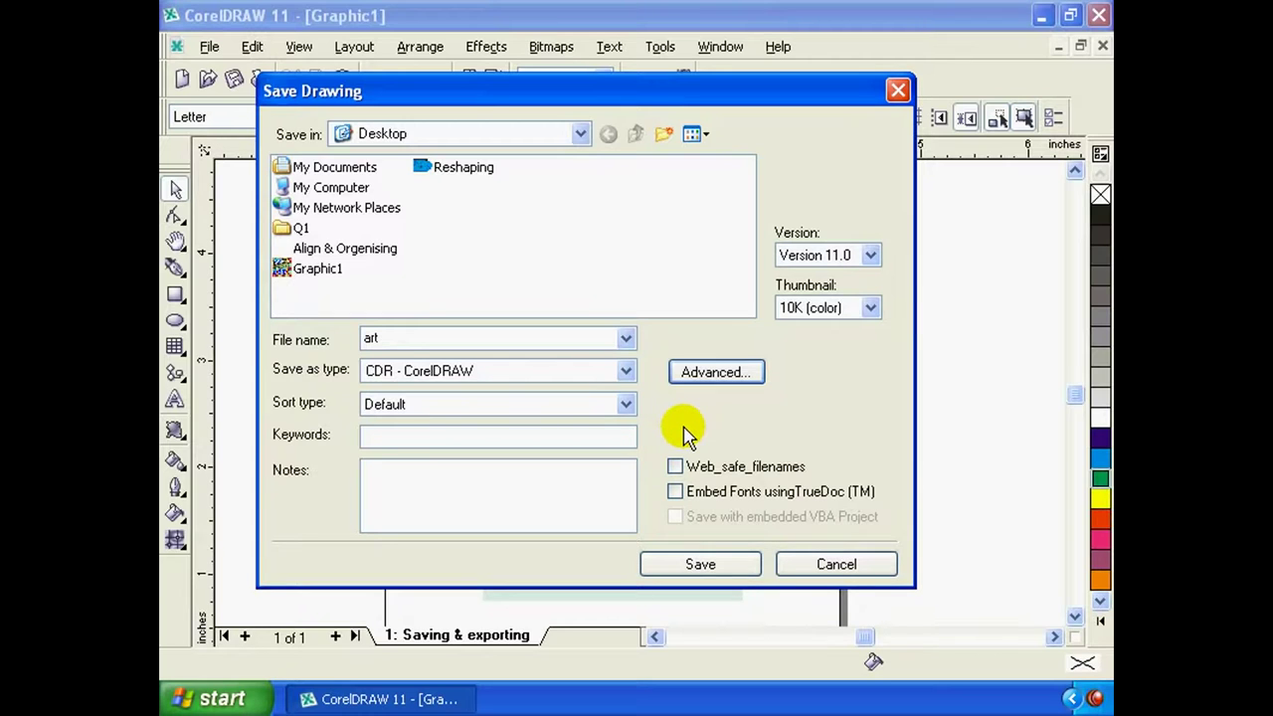
- Save the drawing as art.cdr on the Desktop
click(698, 564)
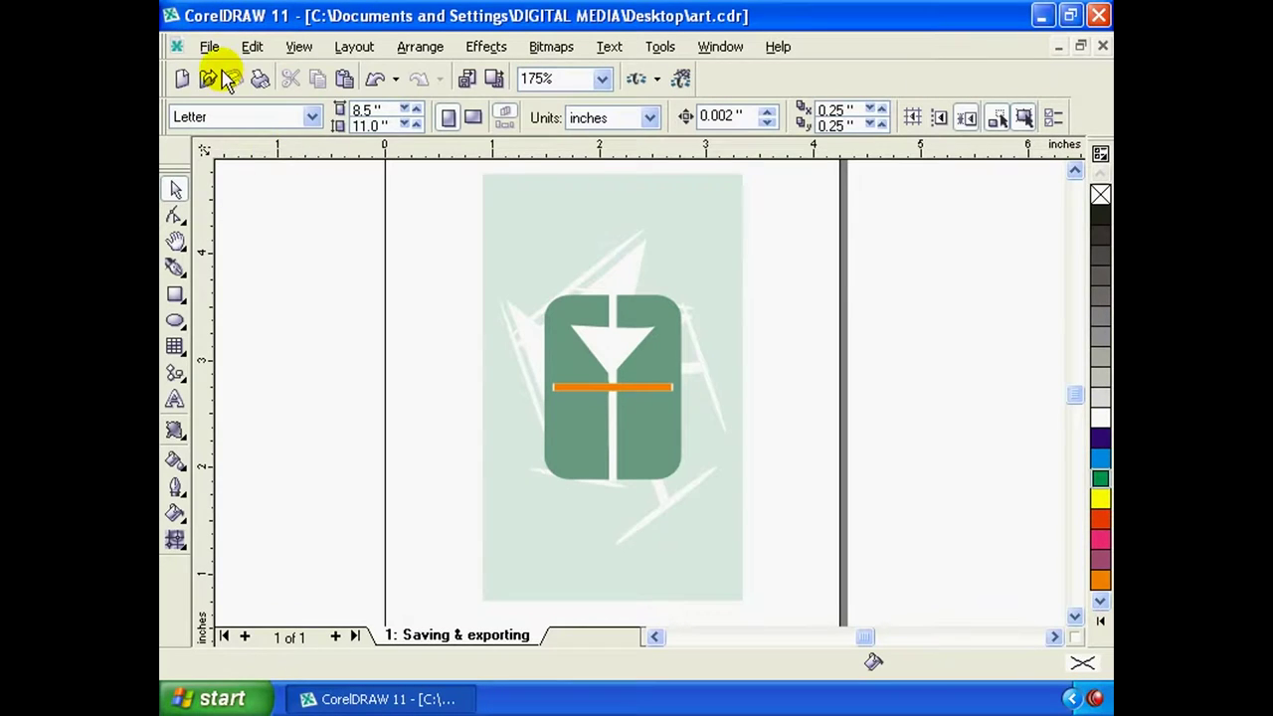
click(208, 47)
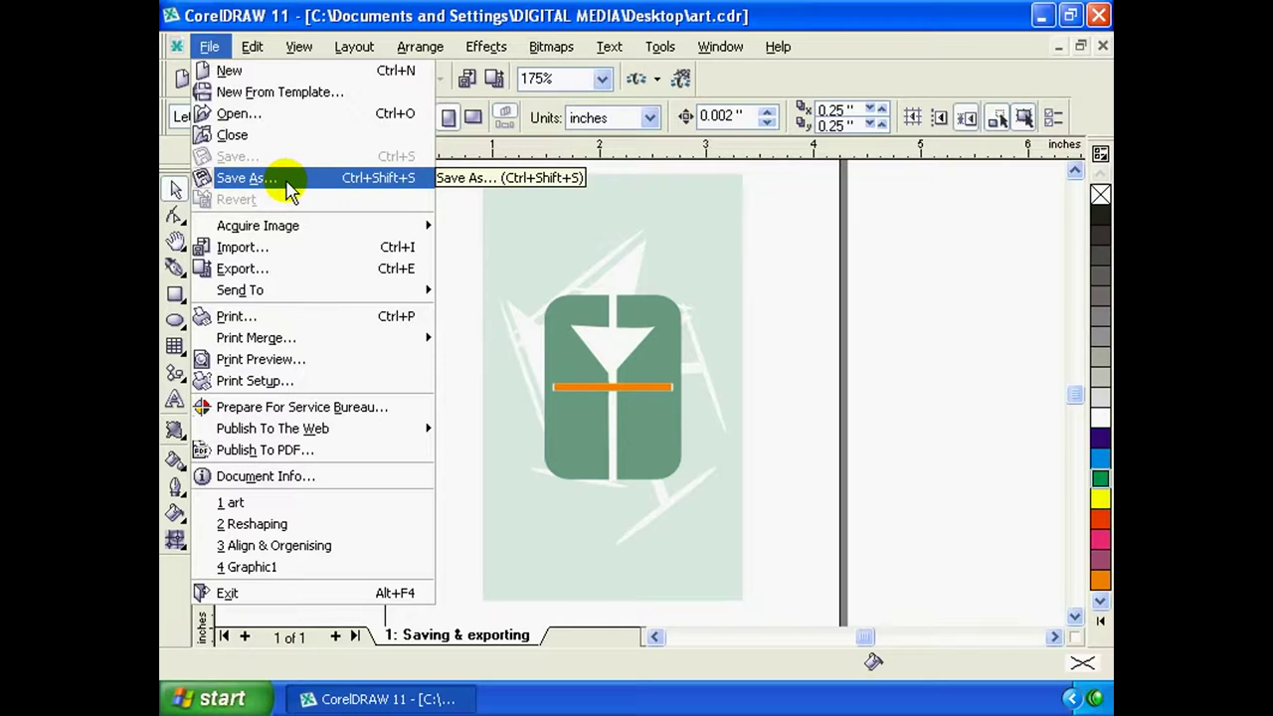
- Open Save As and keep Desktop as the save location
click(280, 177)
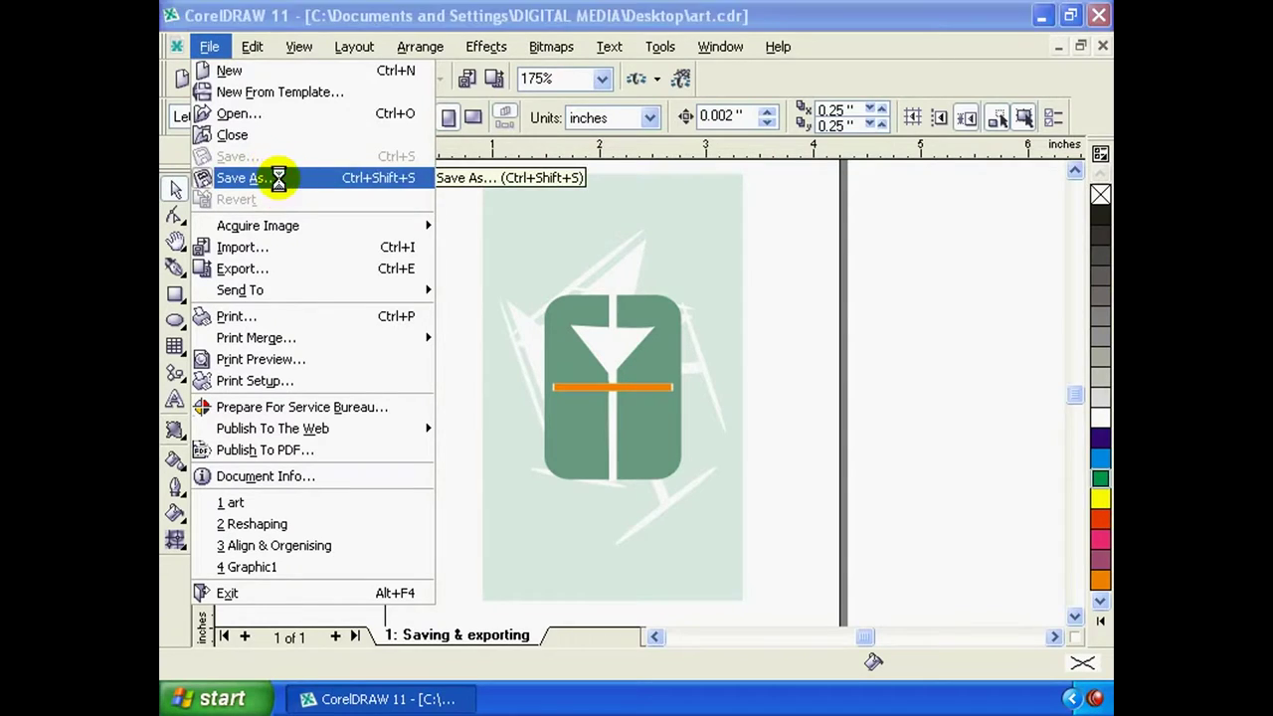
drag(476, 110, 418, 129)
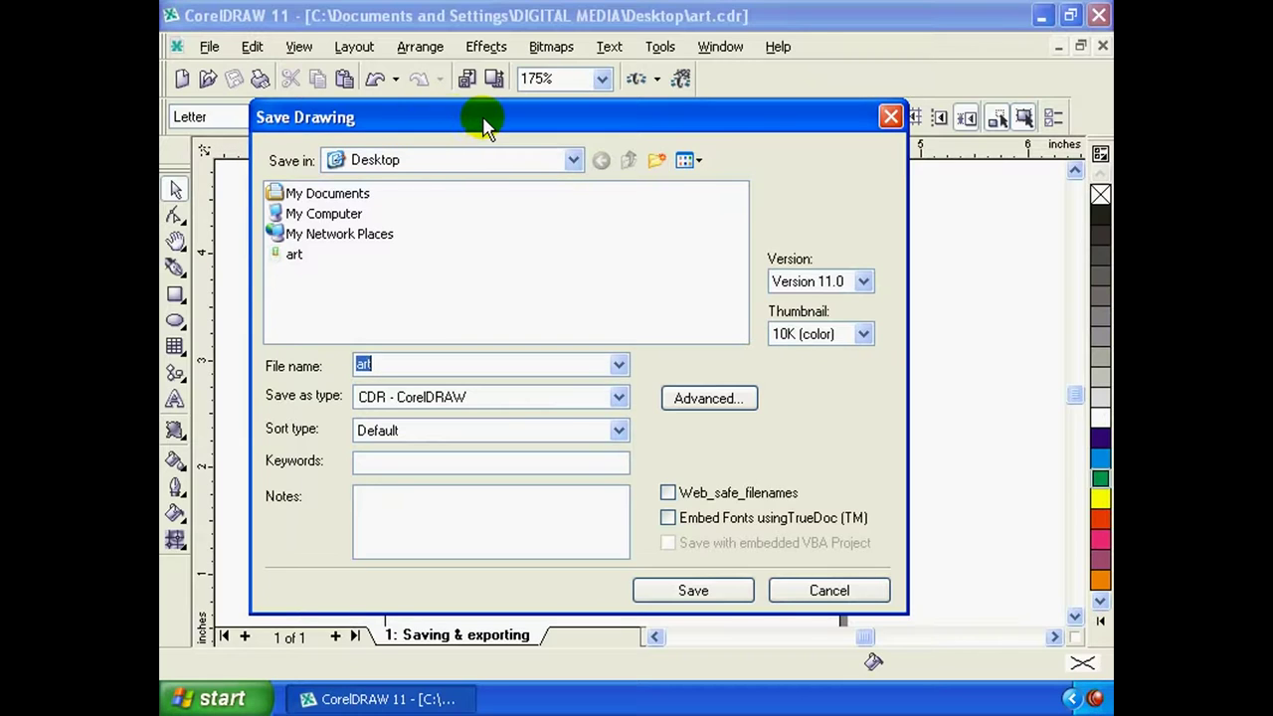
click(572, 160)
click(573, 160)
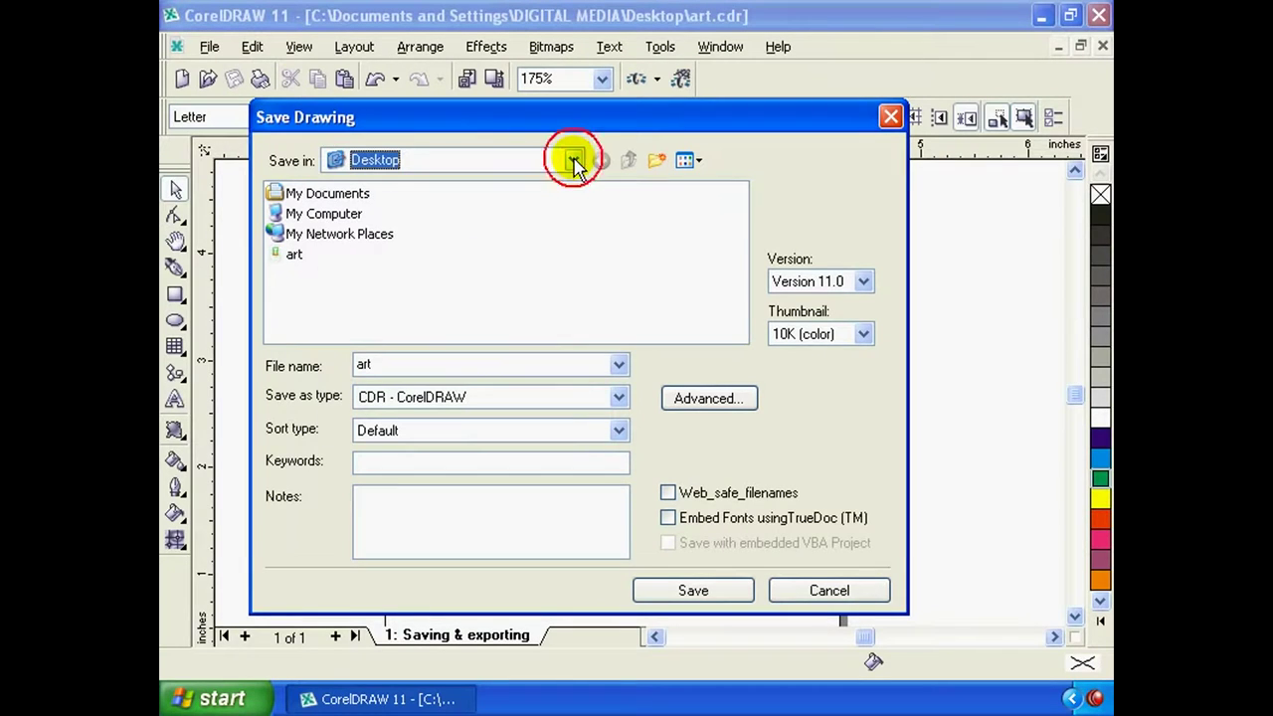
click(573, 160)
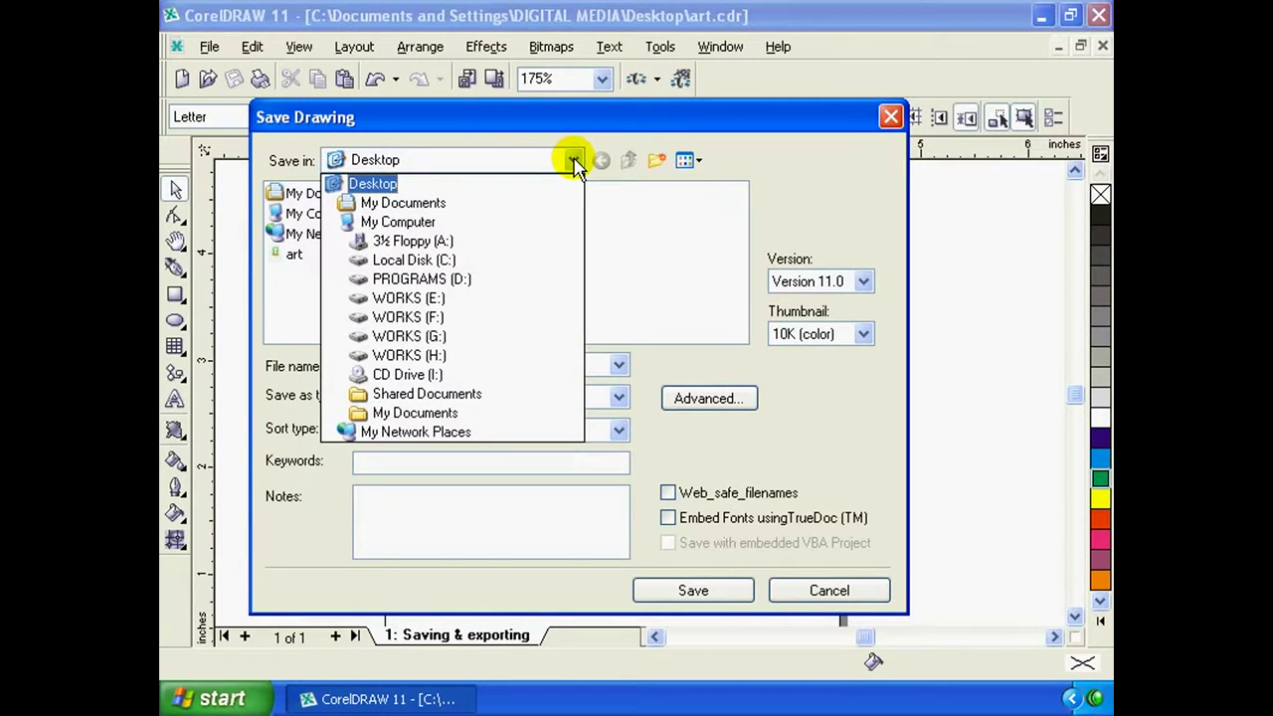
click(577, 133)
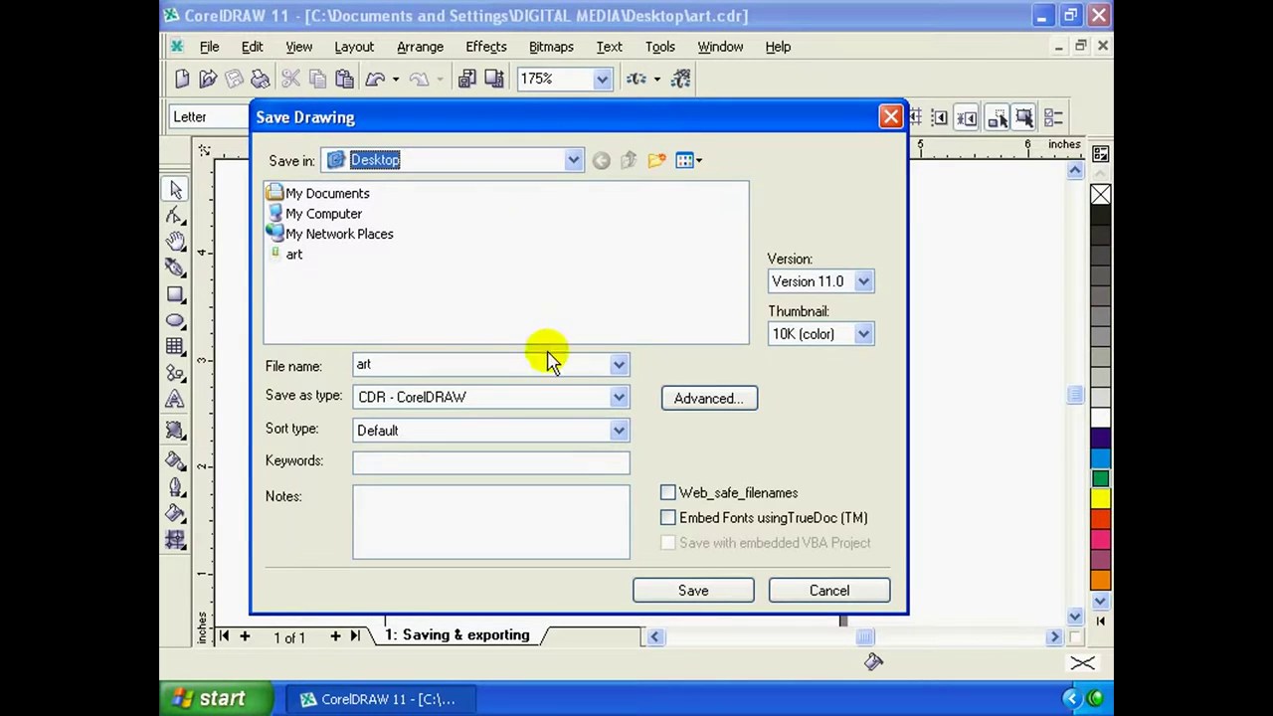
- Save the drawing as '4' in CDR - CorelDRAW format
click(618, 365)
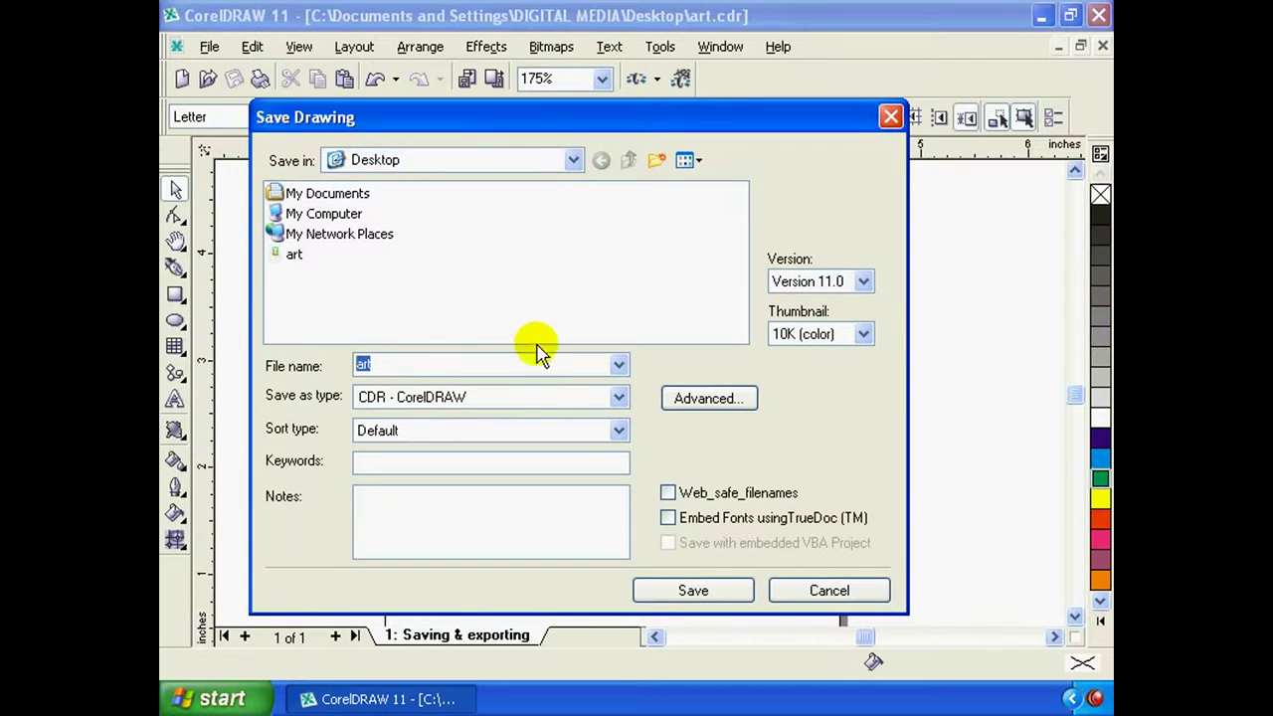
click(618, 397)
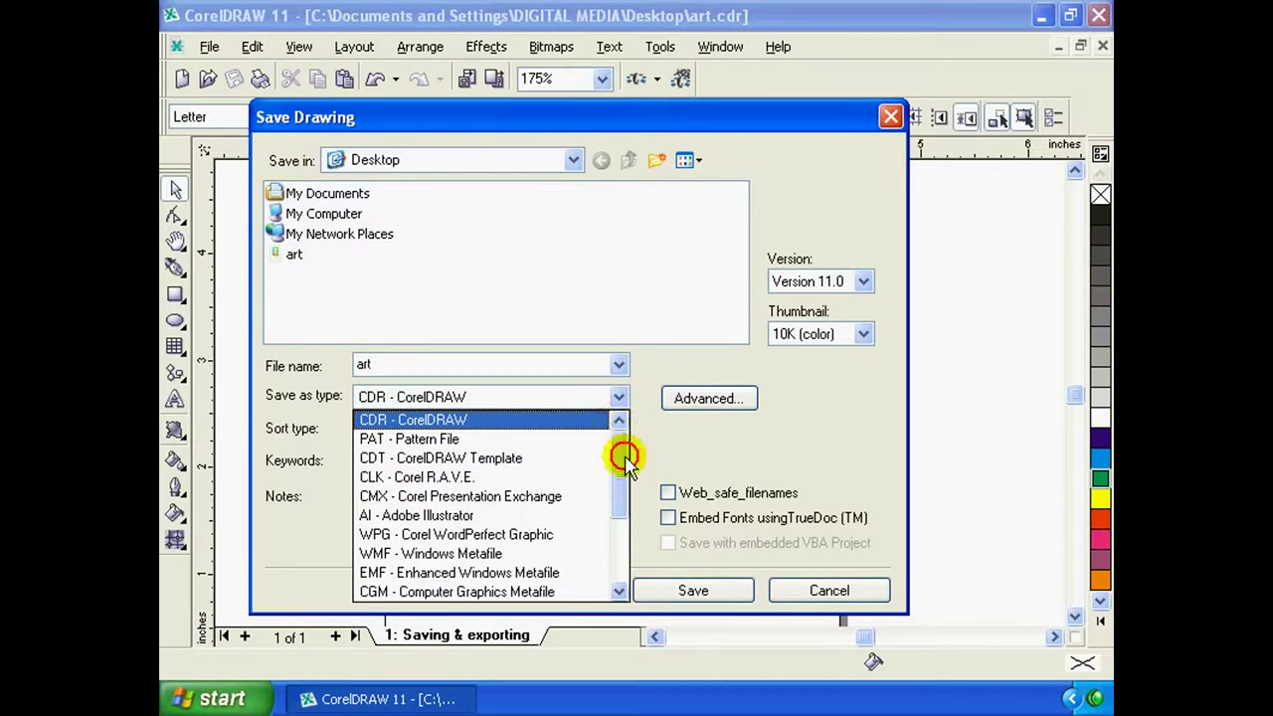
mouse_move(624, 442)
mouse_down()
mouse_move(621, 480)
mouse_move(620, 418)
mouse_up()
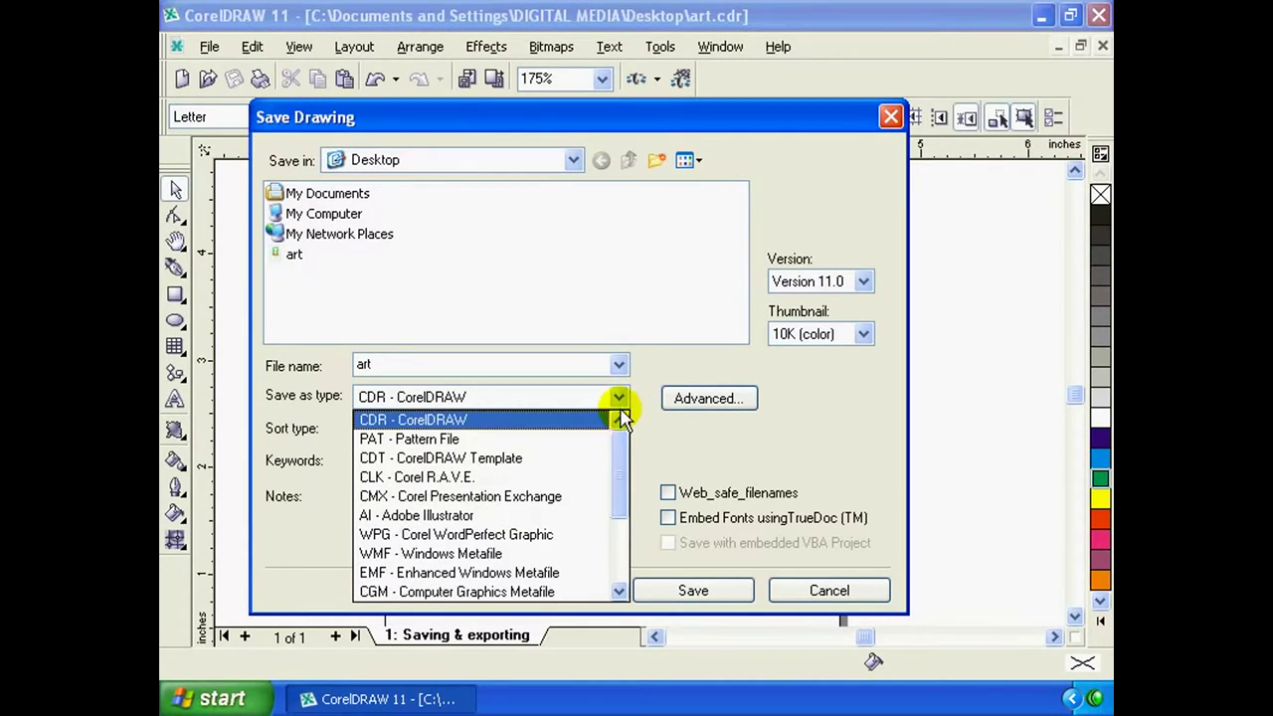
click(648, 379)
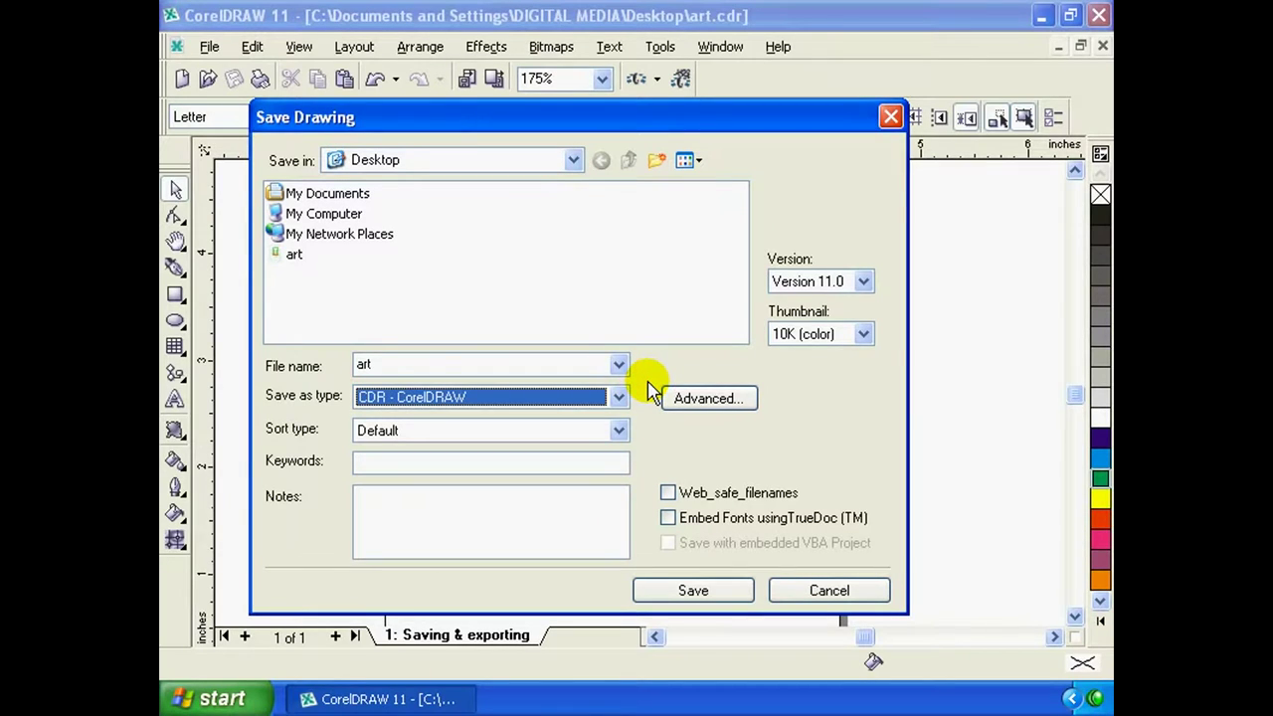
text(4)
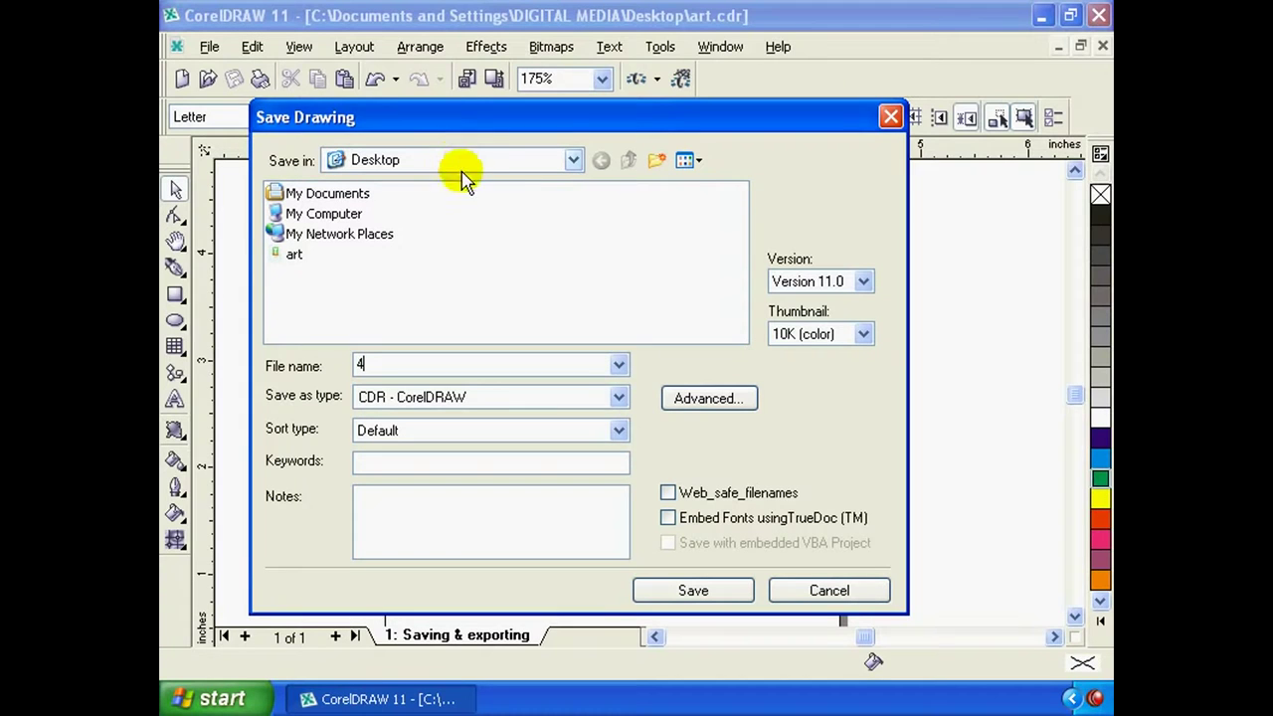
click(693, 591)
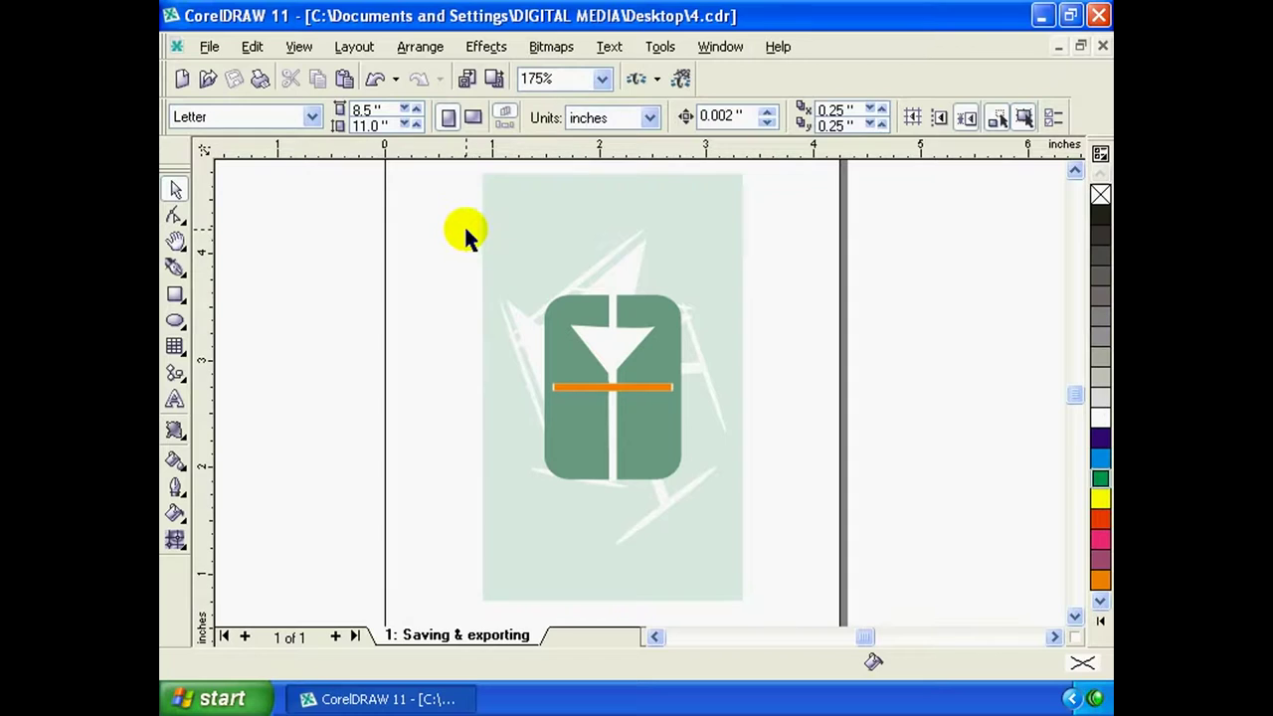
- Bring up the File menu, dismiss it, then reopen it over the saved drawing 4
click(208, 48)
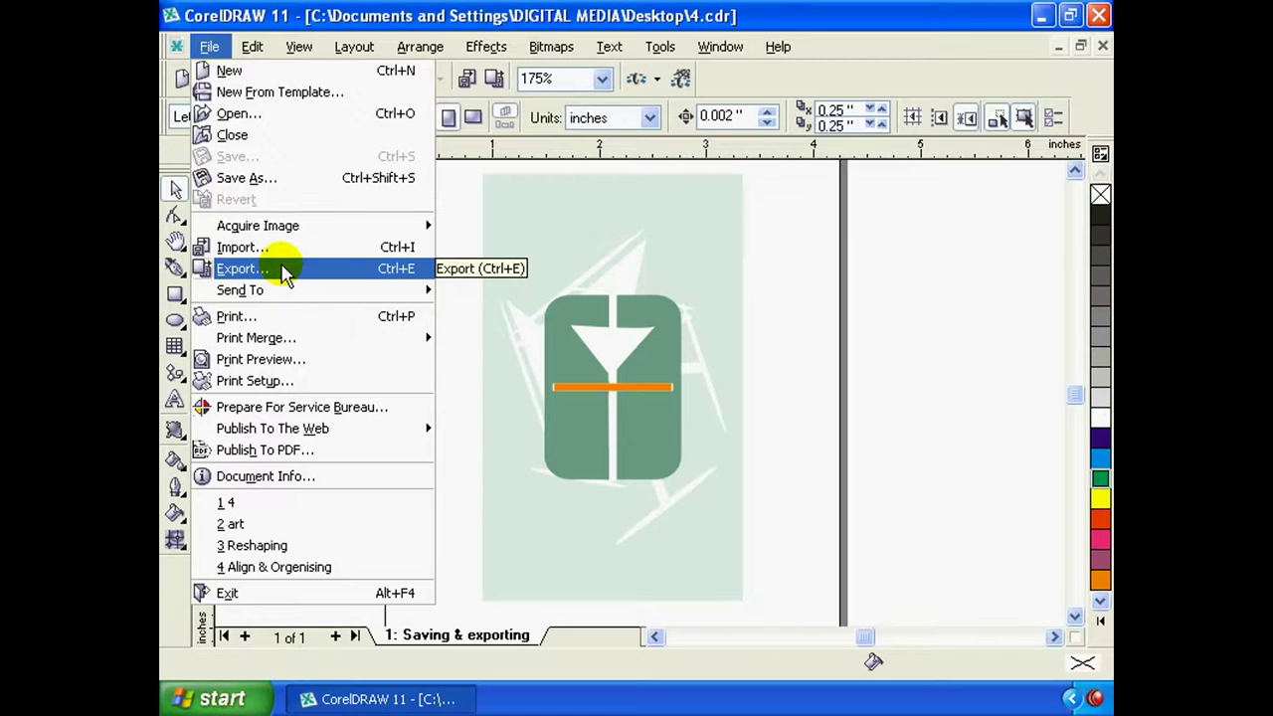
click(773, 260)
click(702, 253)
click(793, 261)
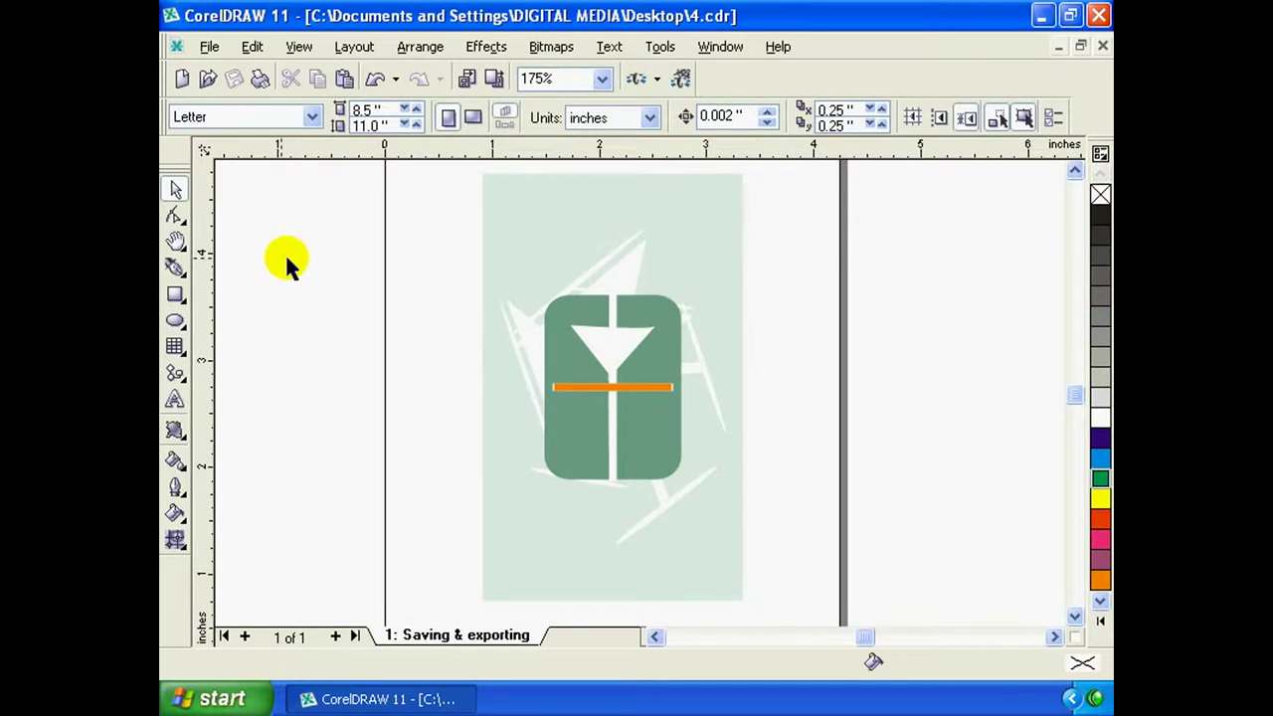
click(346, 253)
click(209, 46)
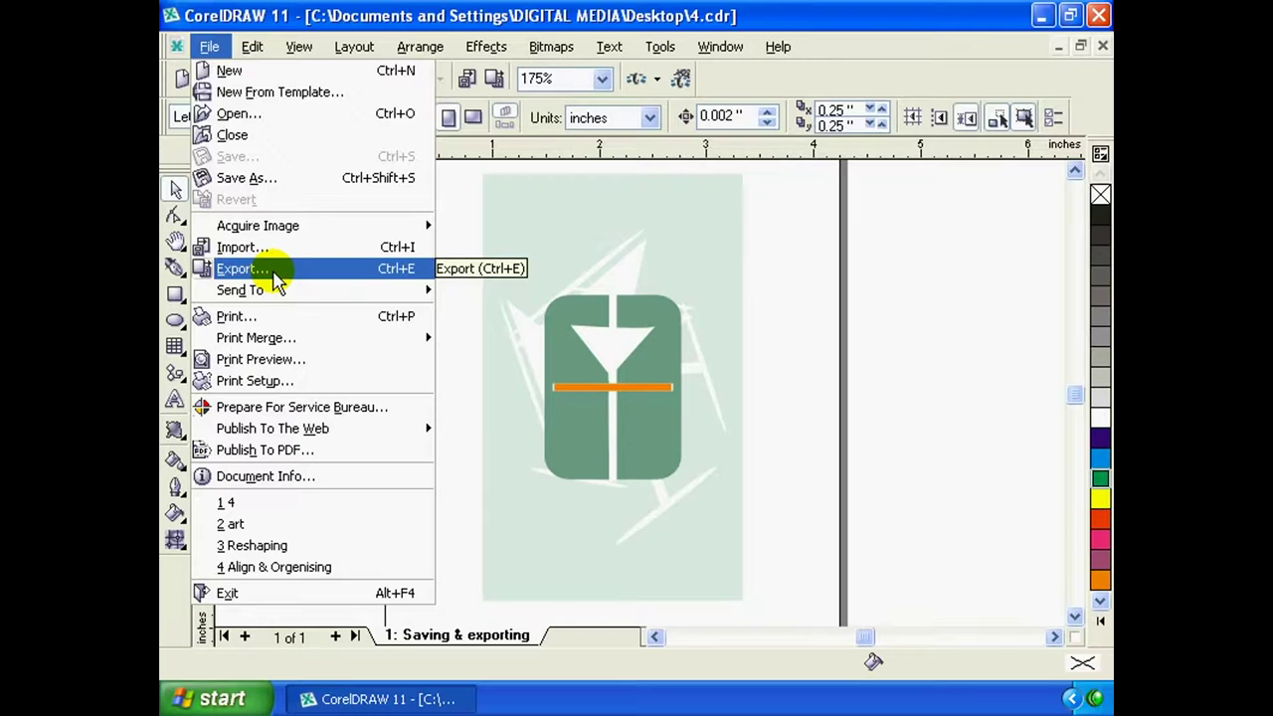
- Open the Export dialog and keep Desktop as the save location
click(274, 276)
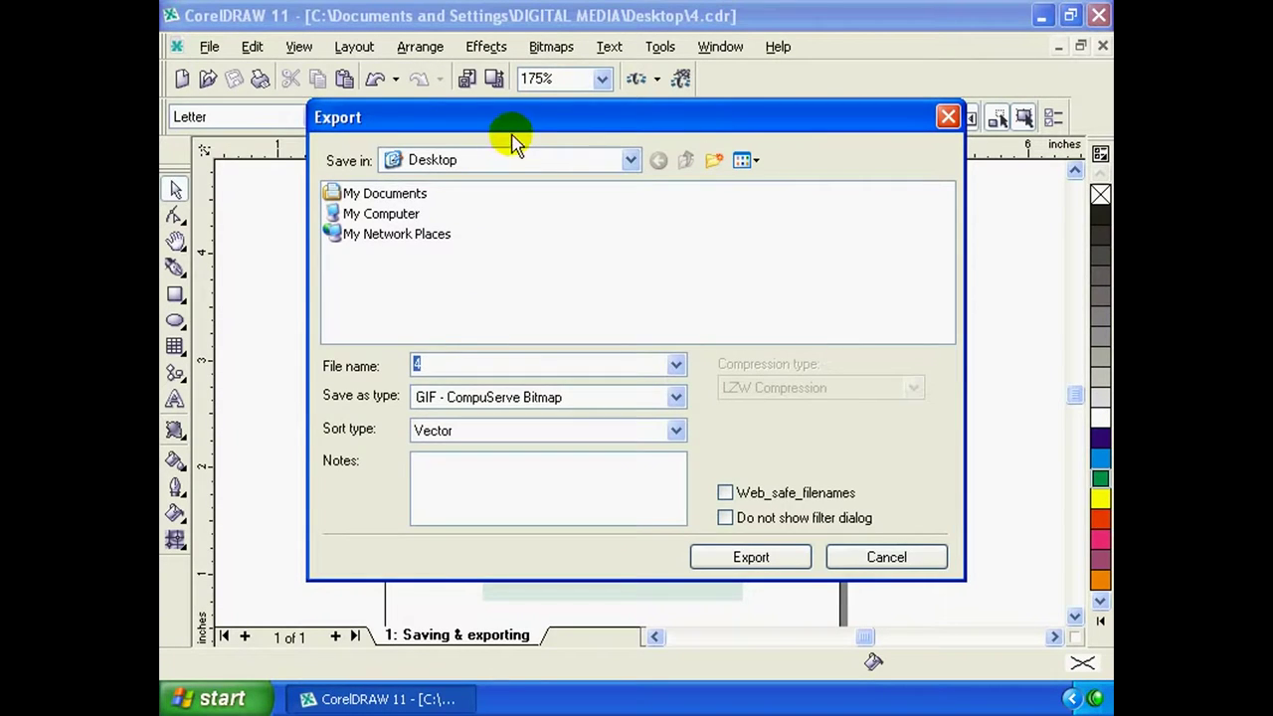
drag(512, 132, 450, 130)
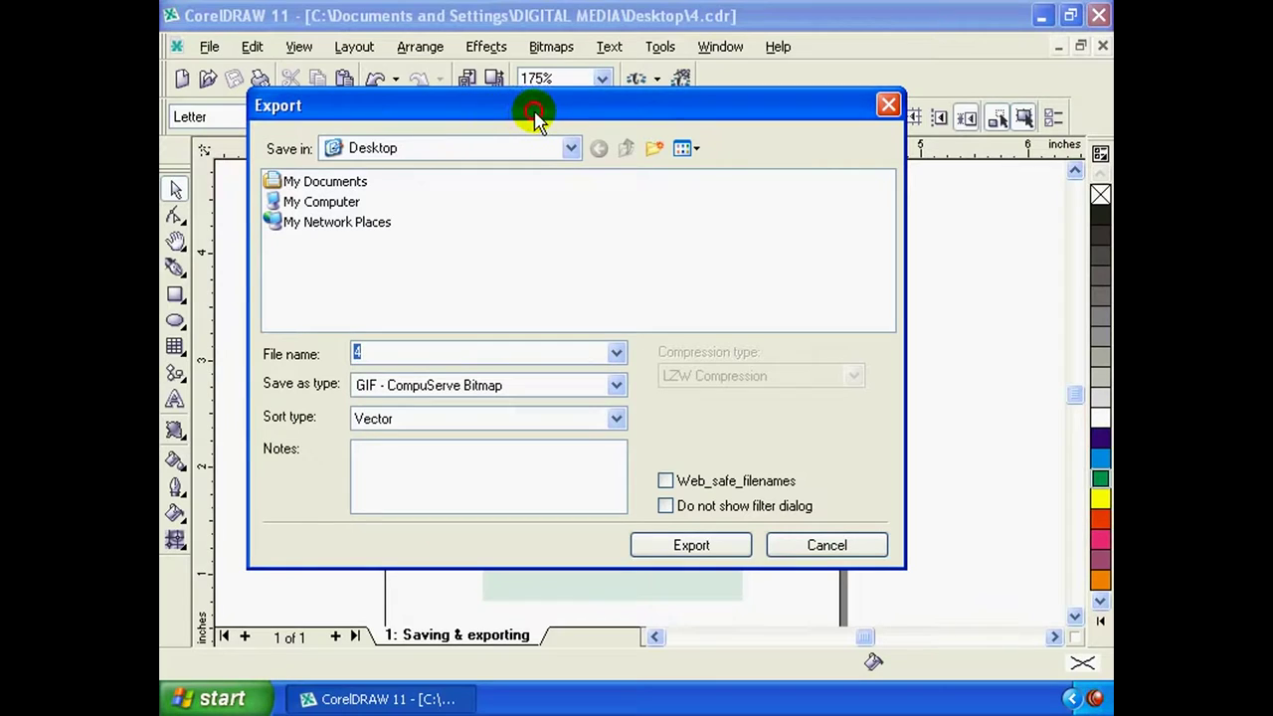
drag(534, 117, 546, 140)
click(363, 167)
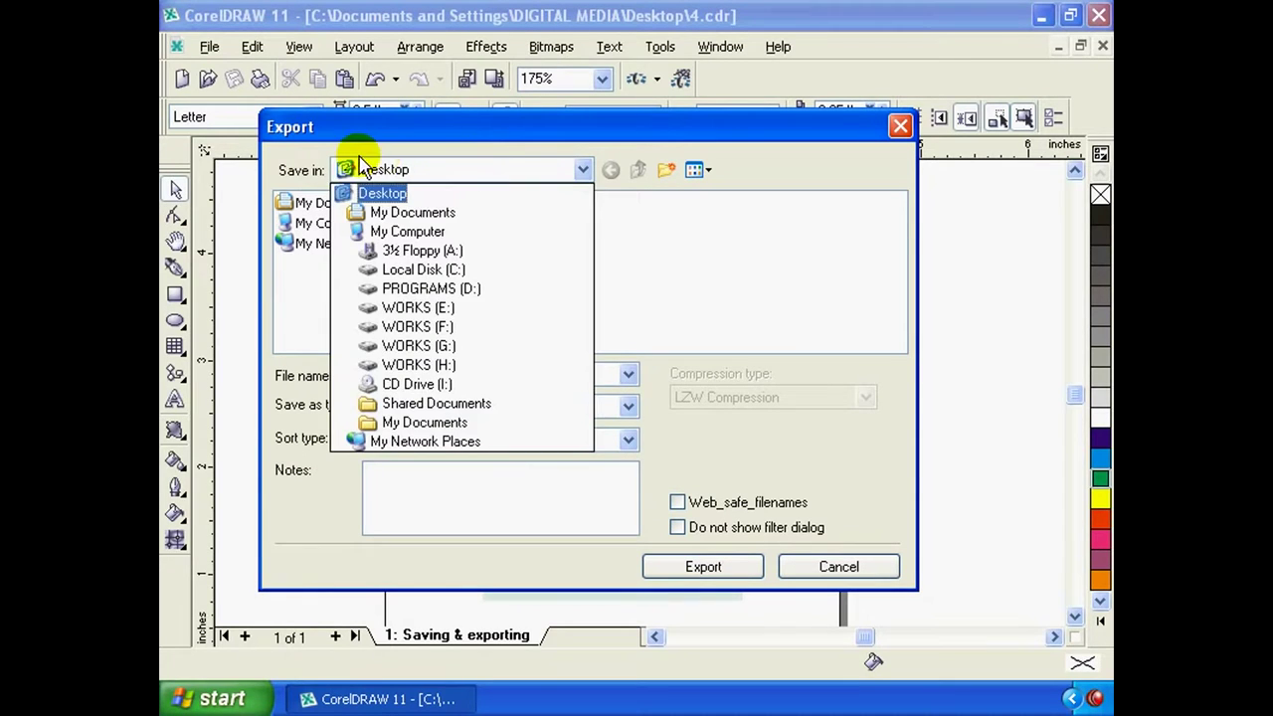
click(290, 169)
click(434, 171)
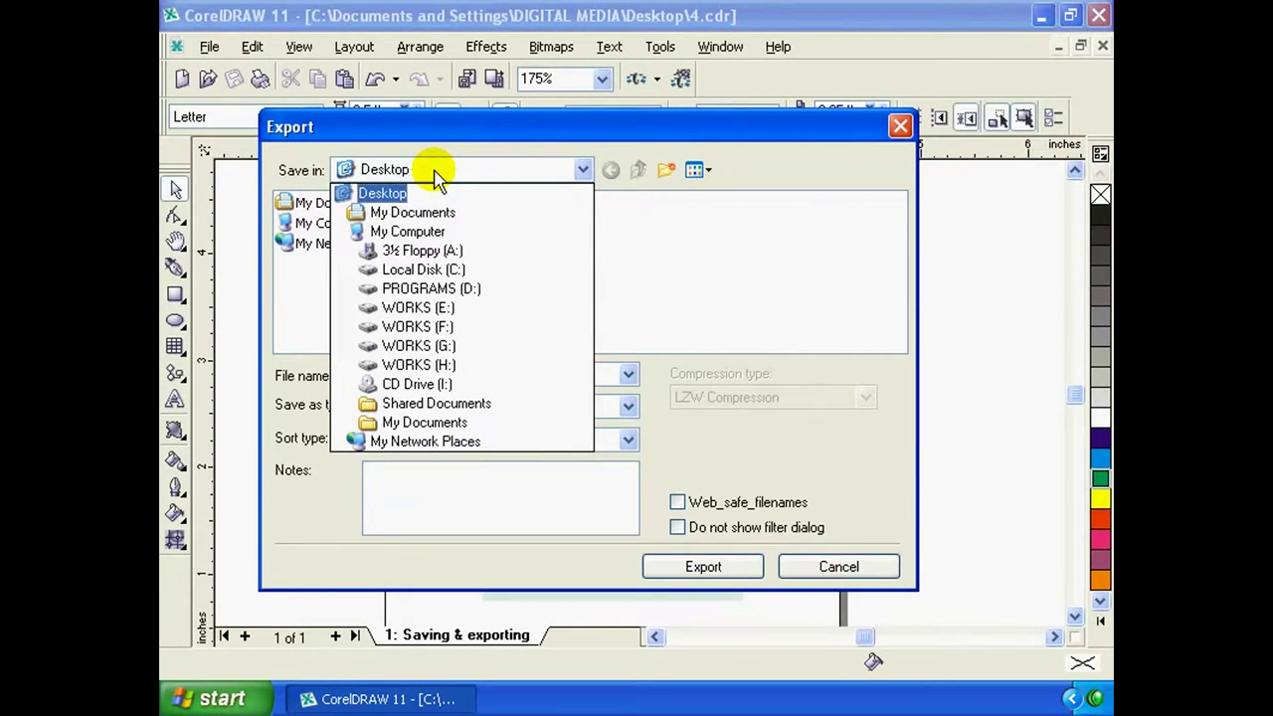
click(436, 175)
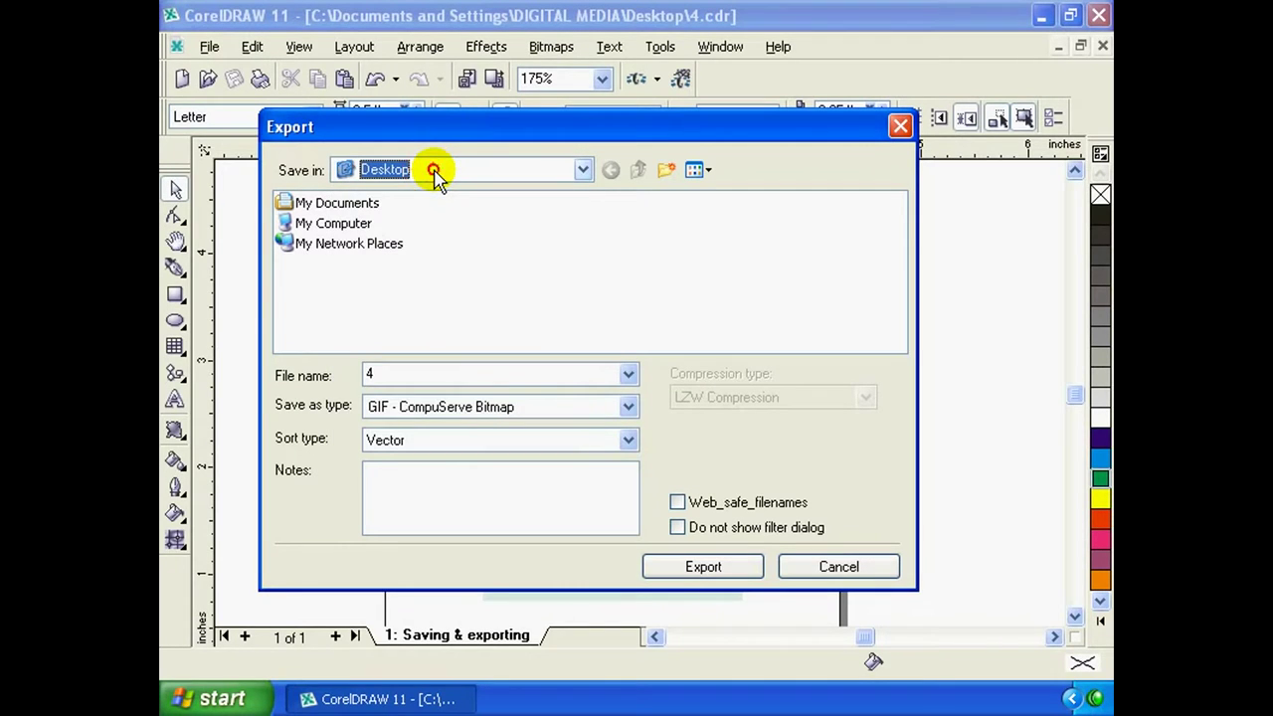
click(470, 171)
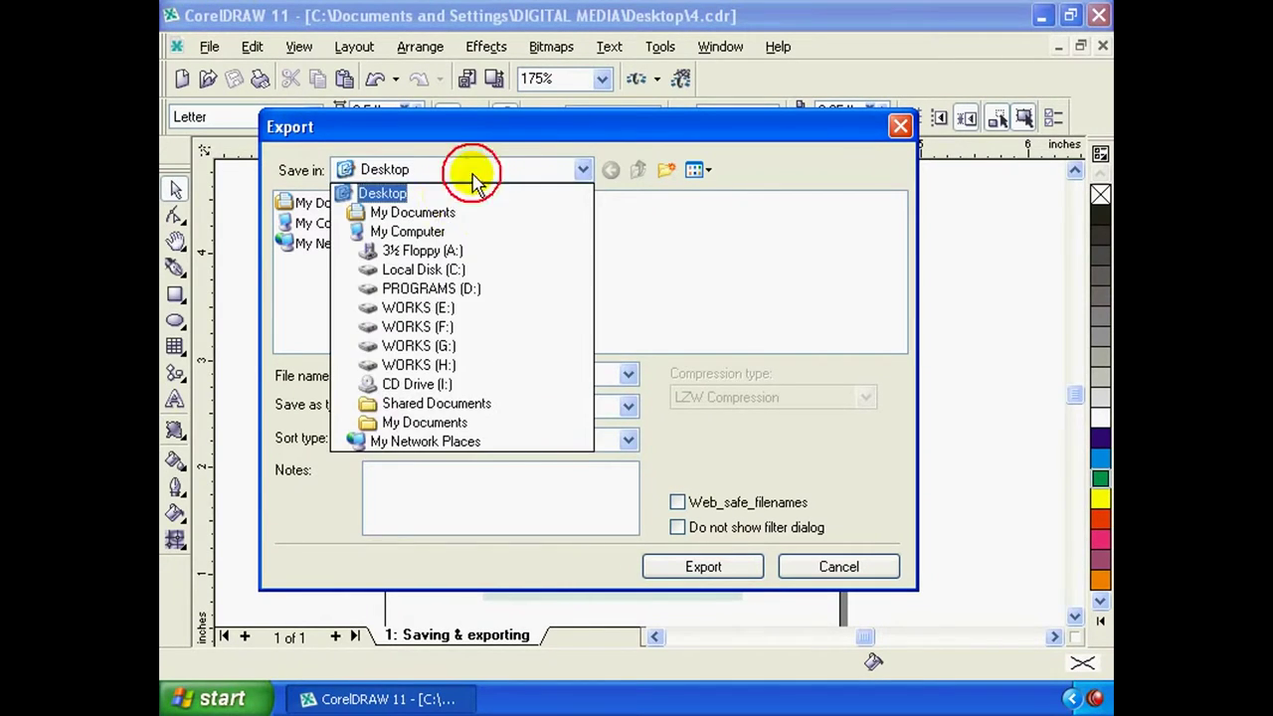
click(441, 195)
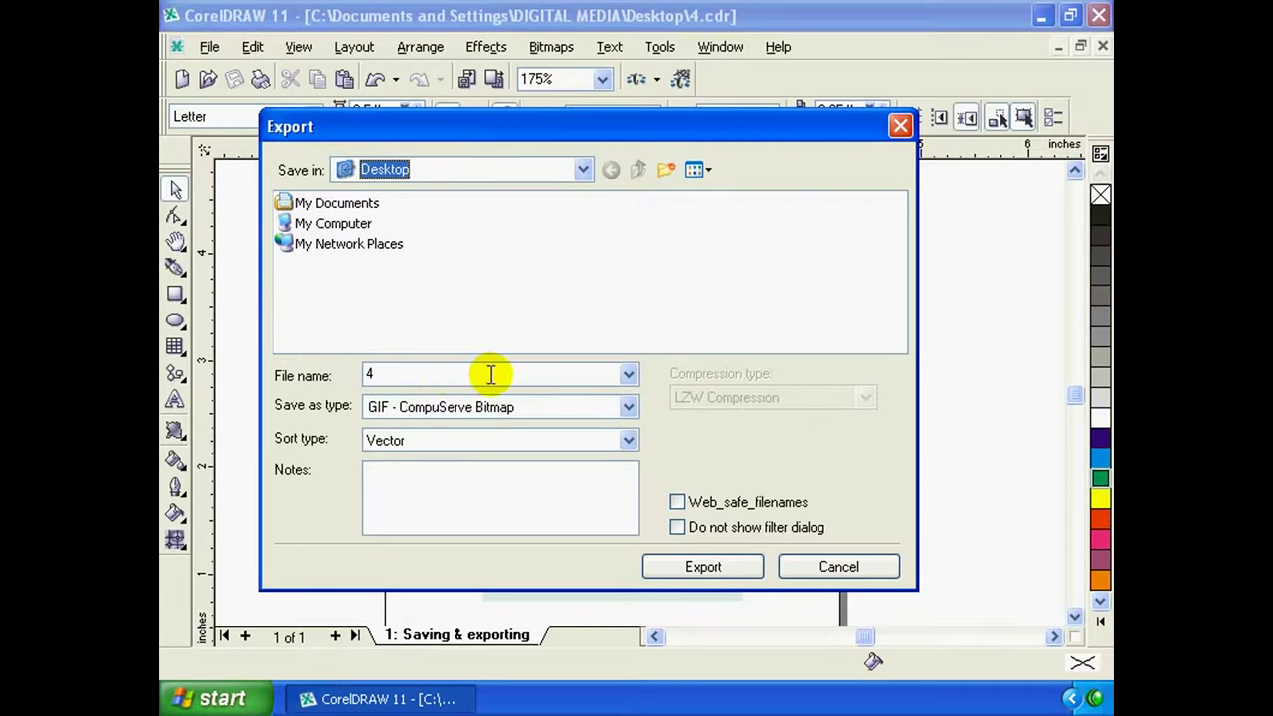
- Replace the export file name 4 with 'art'
click(546, 374)
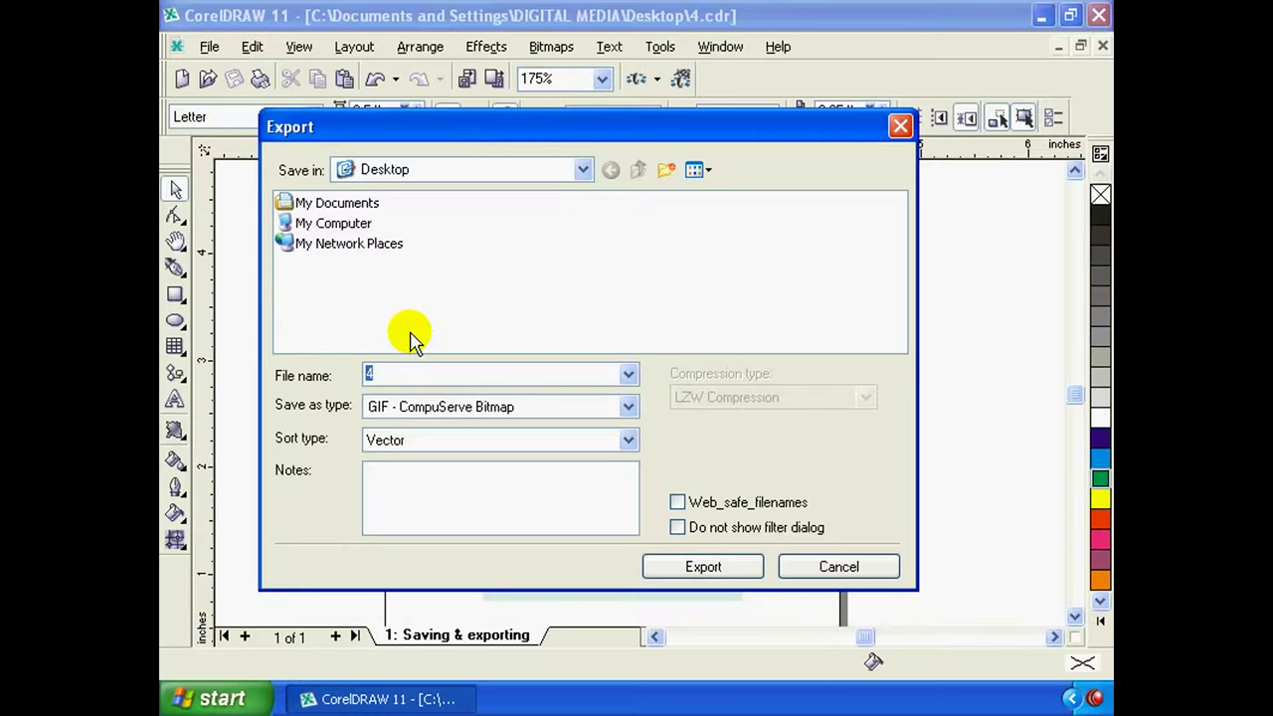
key(End)
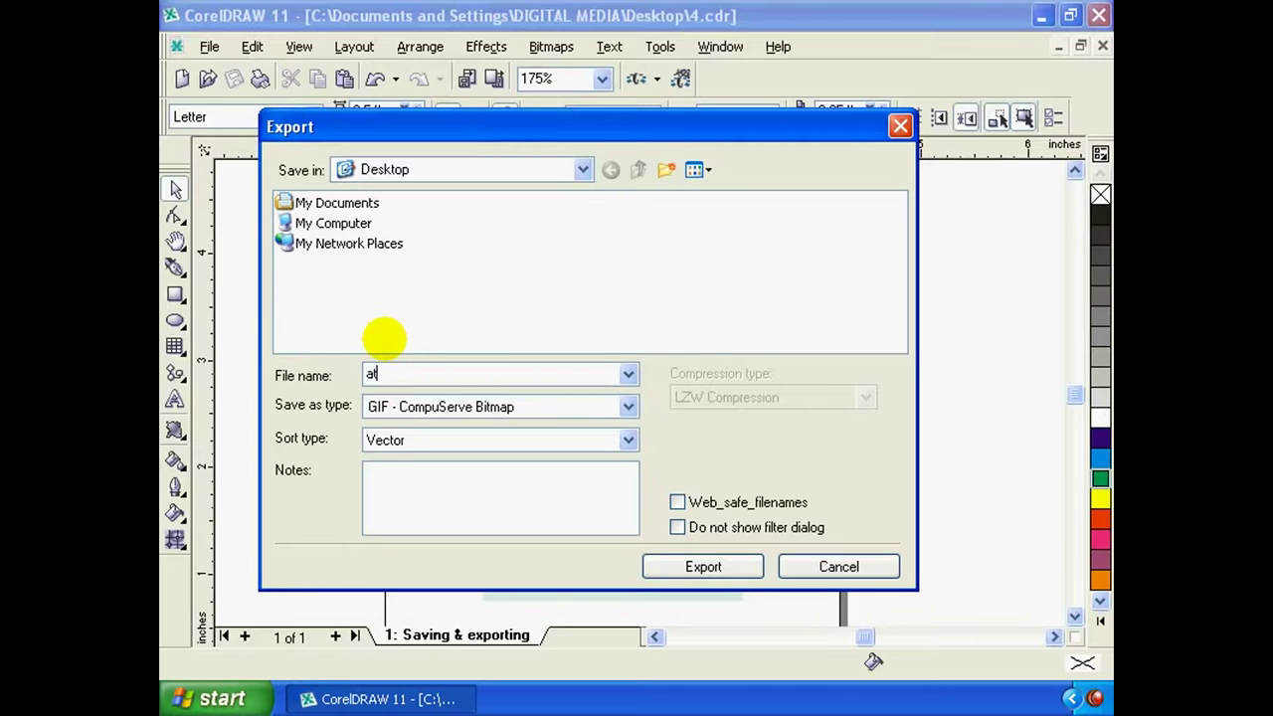
key(BackSpace)
text(art)
- Set the export type to JPG - JPEG Bitmaps, keeping 'art' on the Desktop
click(628, 408)
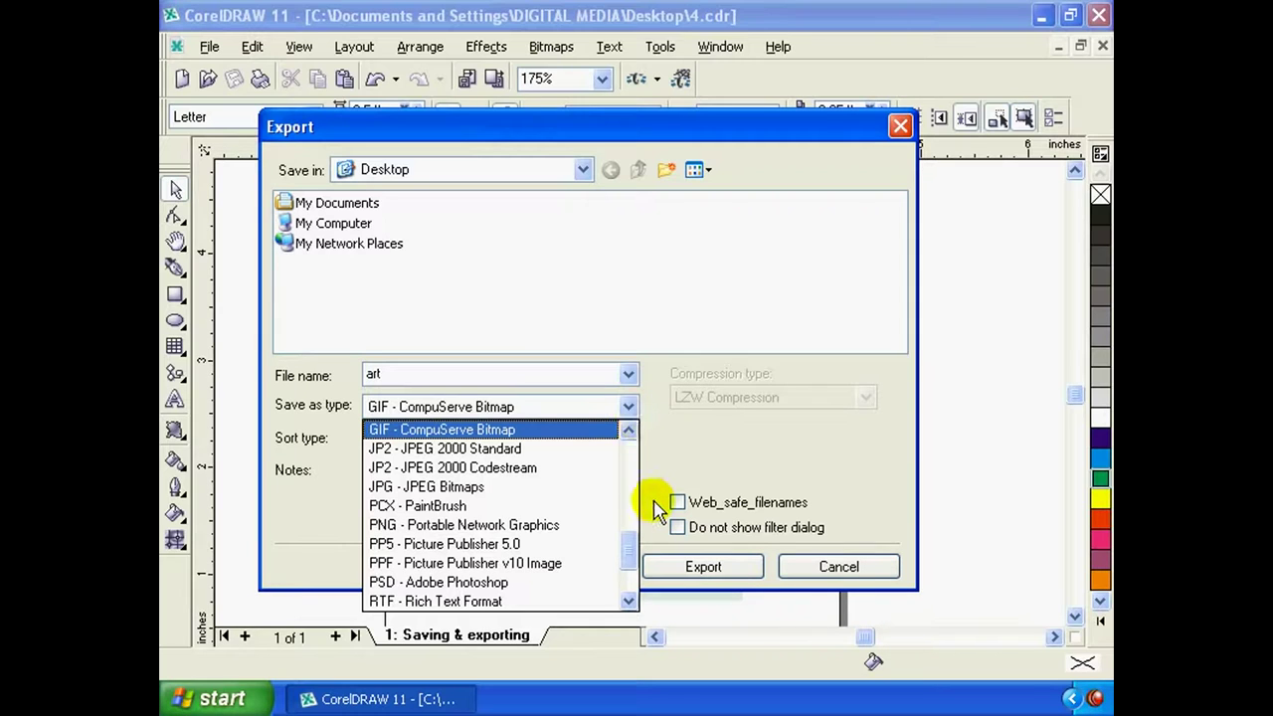
scroll(651, 488, up, 4)
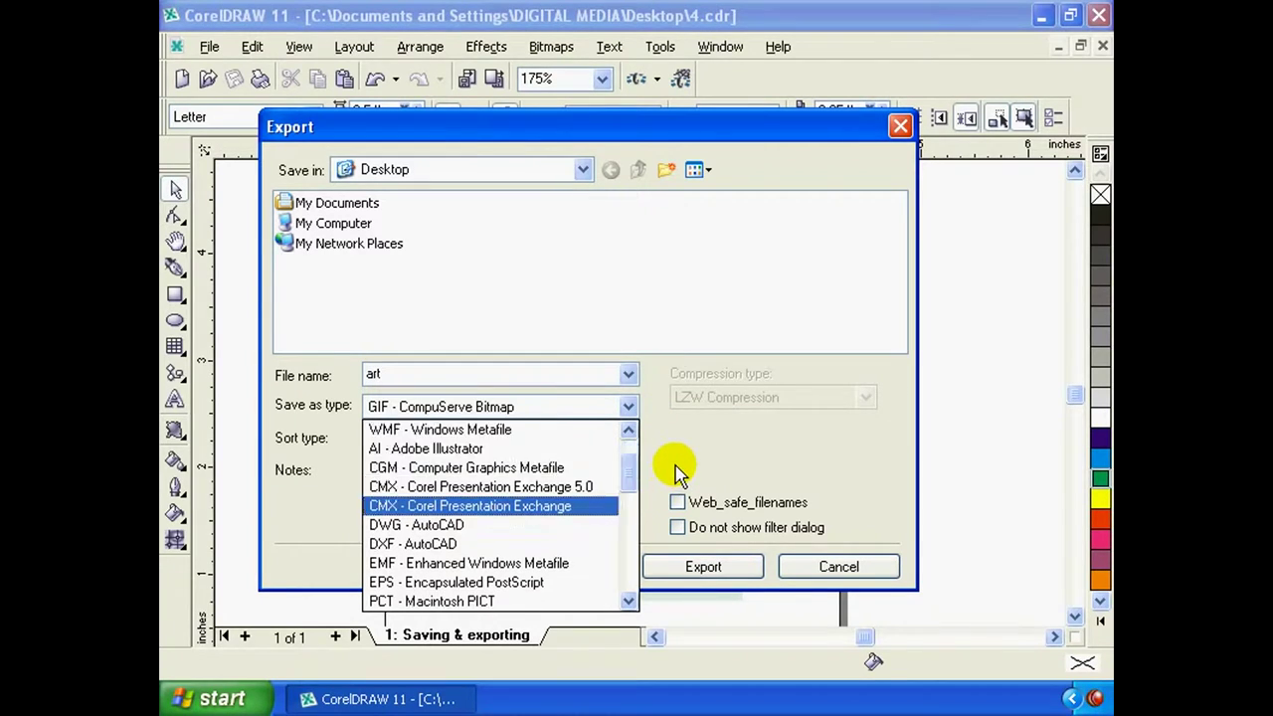
scroll(657, 460, down, 4)
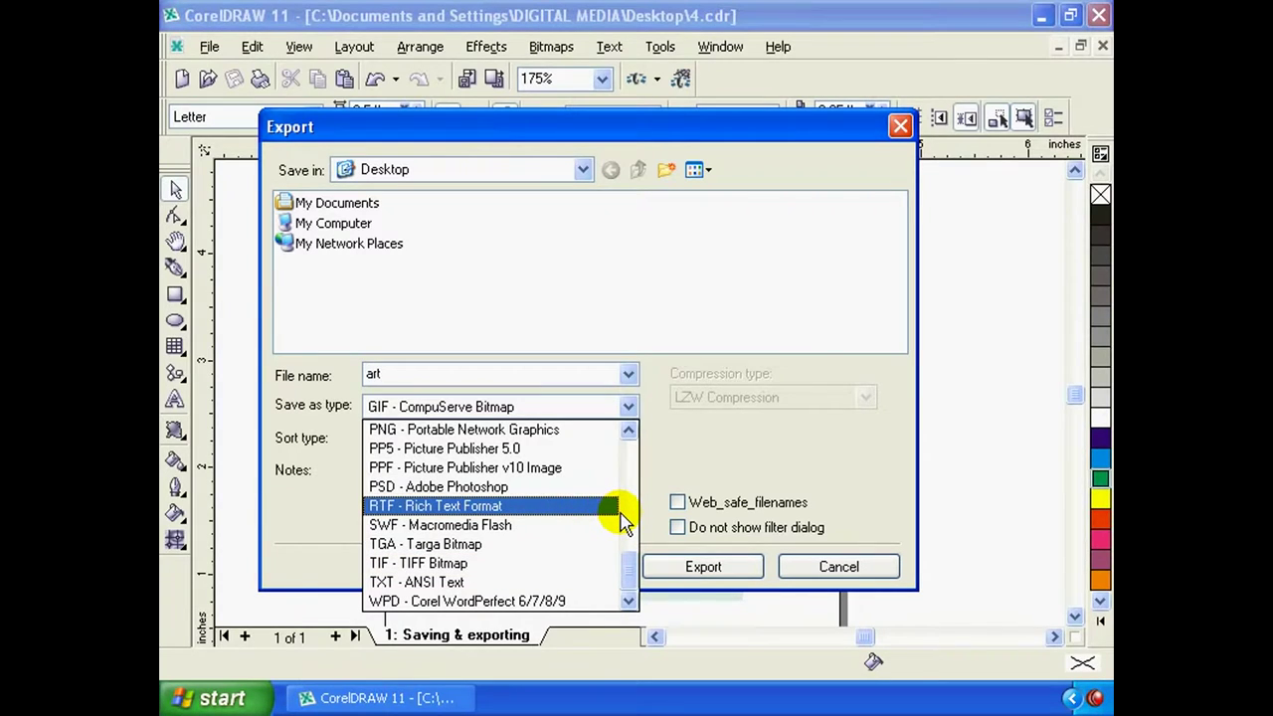
scroll(621, 518, up, 3)
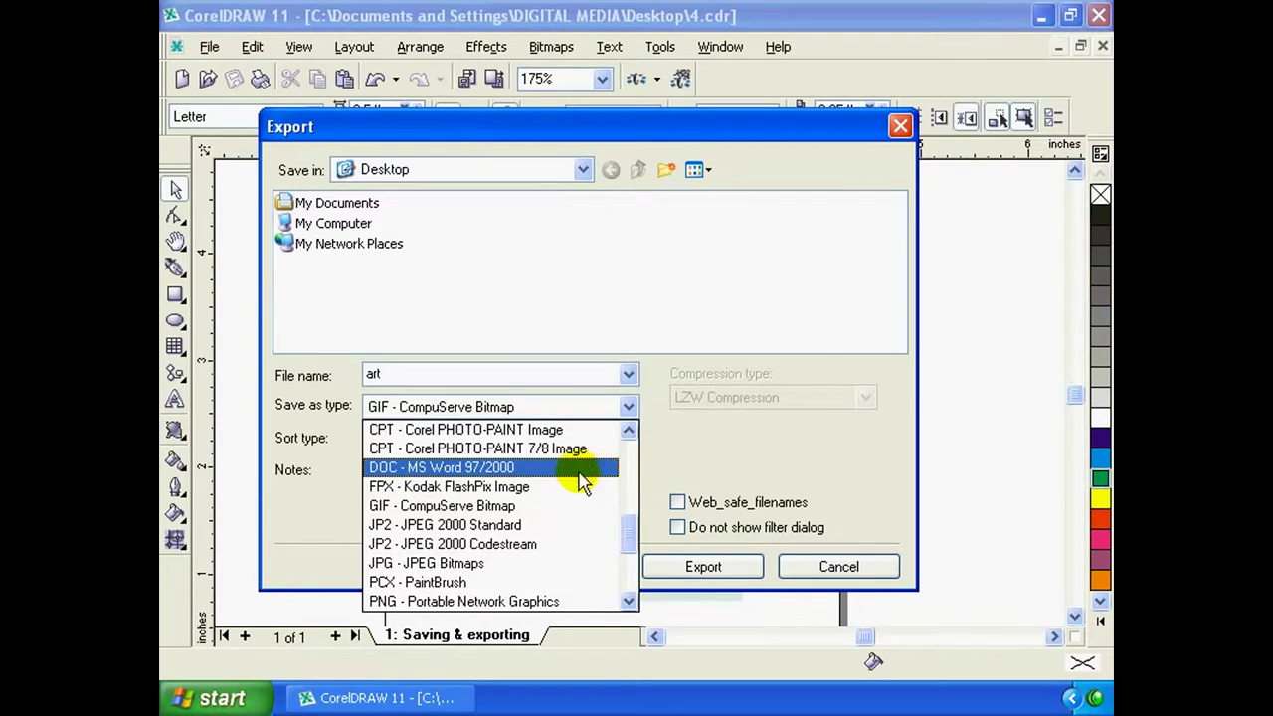
click(519, 569)
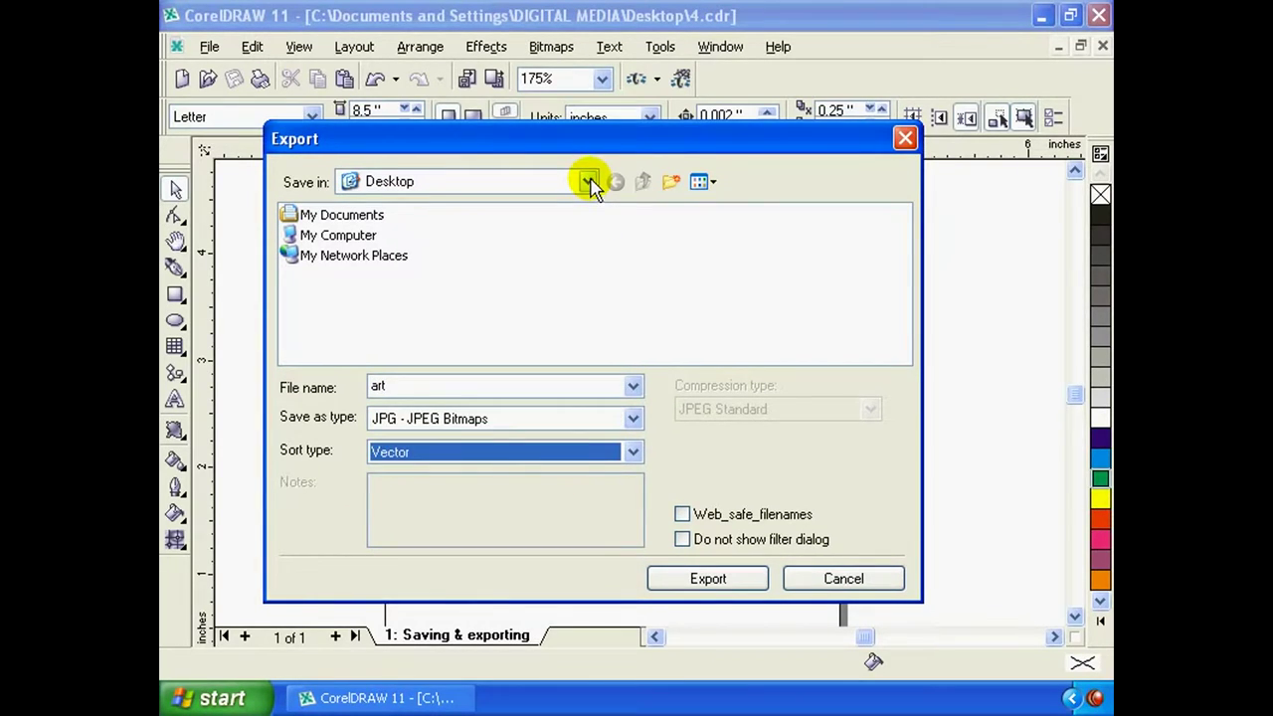
click(588, 182)
click(587, 181)
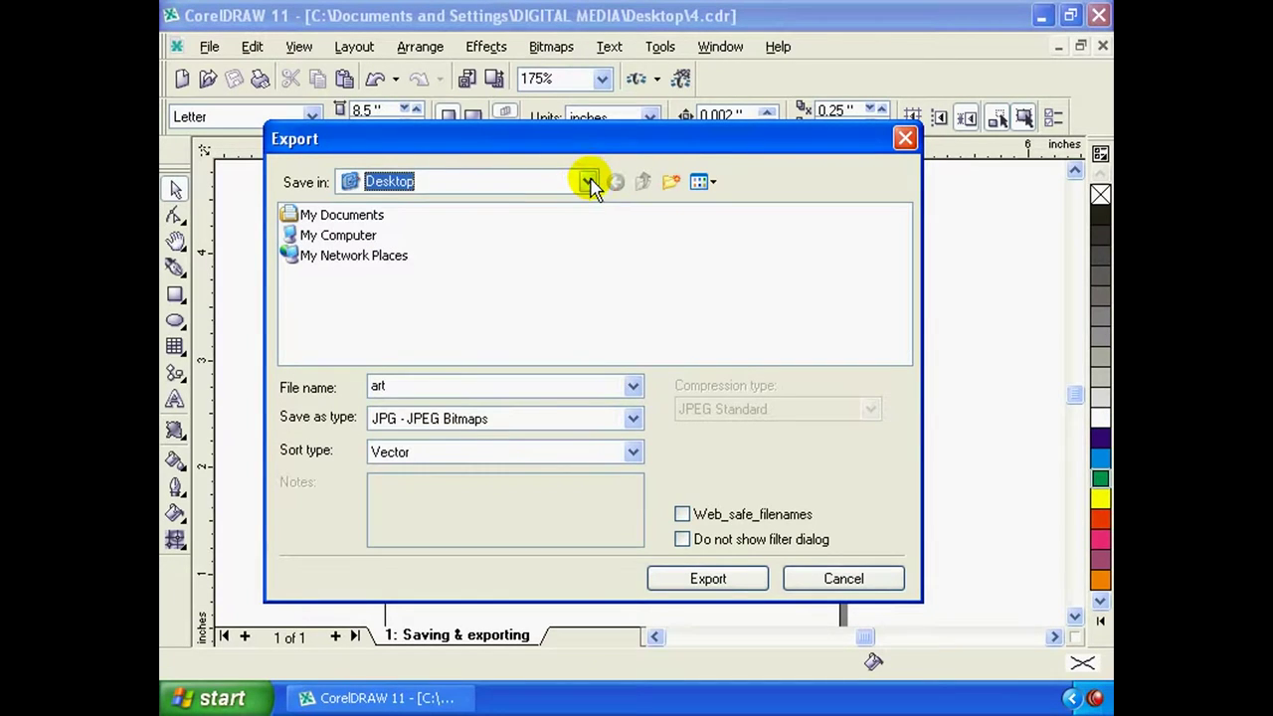
click(638, 244)
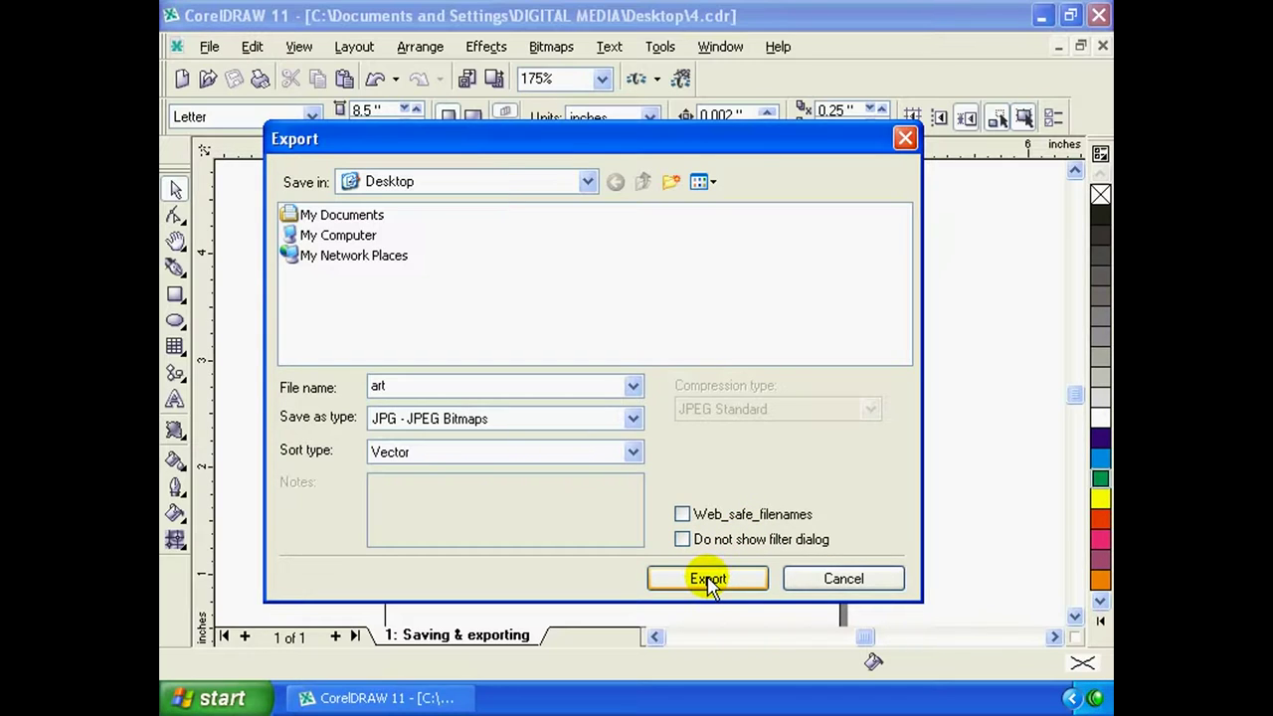
drag(619, 138, 630, 120)
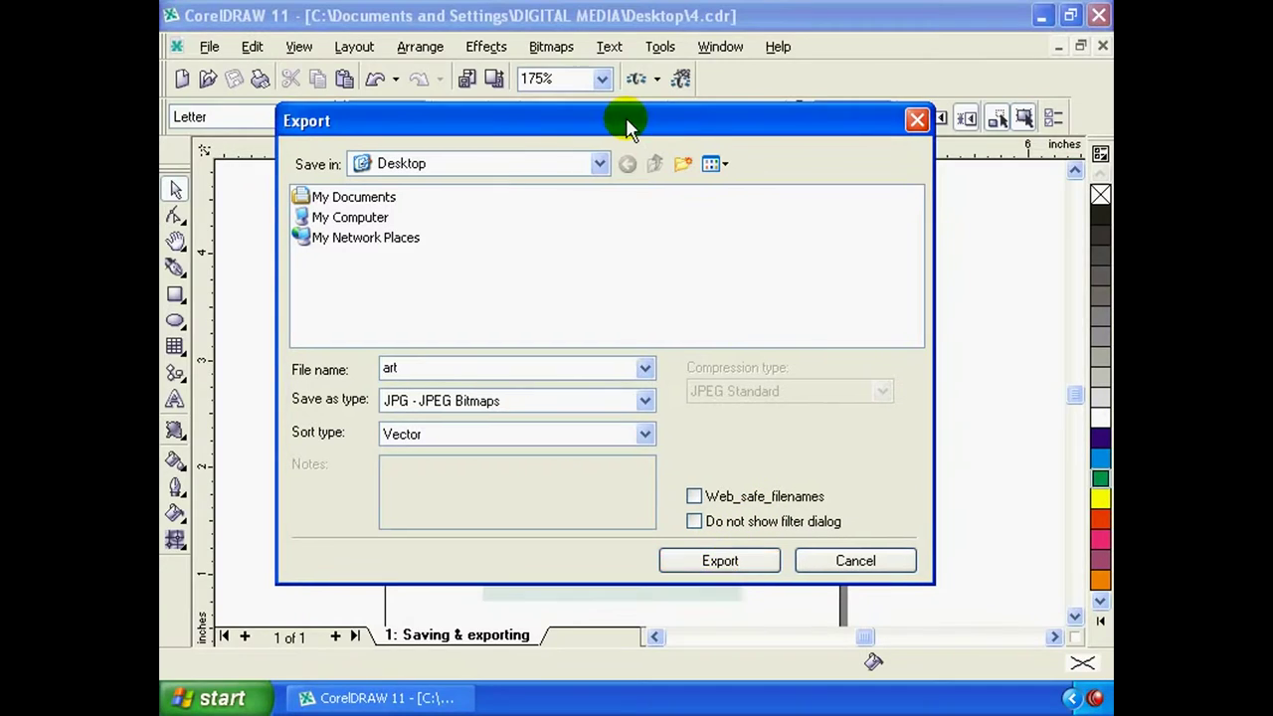
- Start the JPEG export and review Convert to Bitmap size: 2.42945 × 3.98481 inches at 100 dpi
click(720, 561)
mouse_move(668, 88)
mouse_down()
mouse_move(659, 115)
mouse_move(593, 111)
mouse_move(613, 116)
mouse_up()
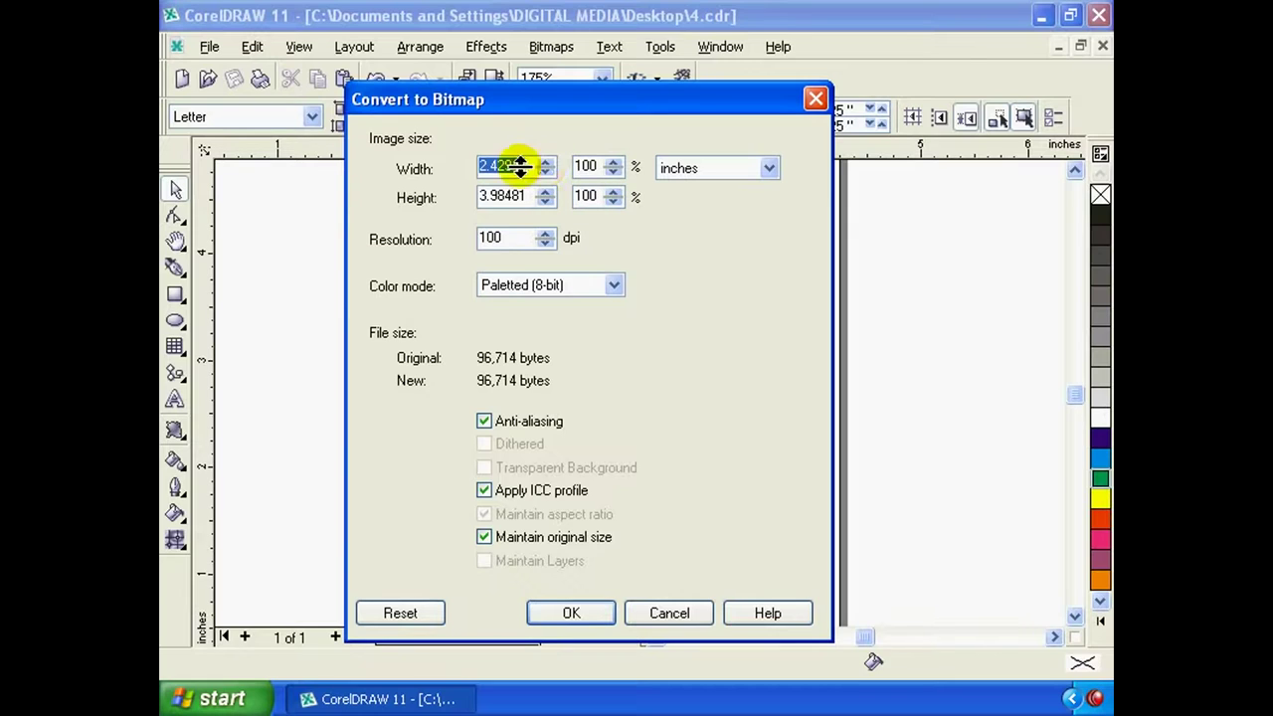
key(Tab)
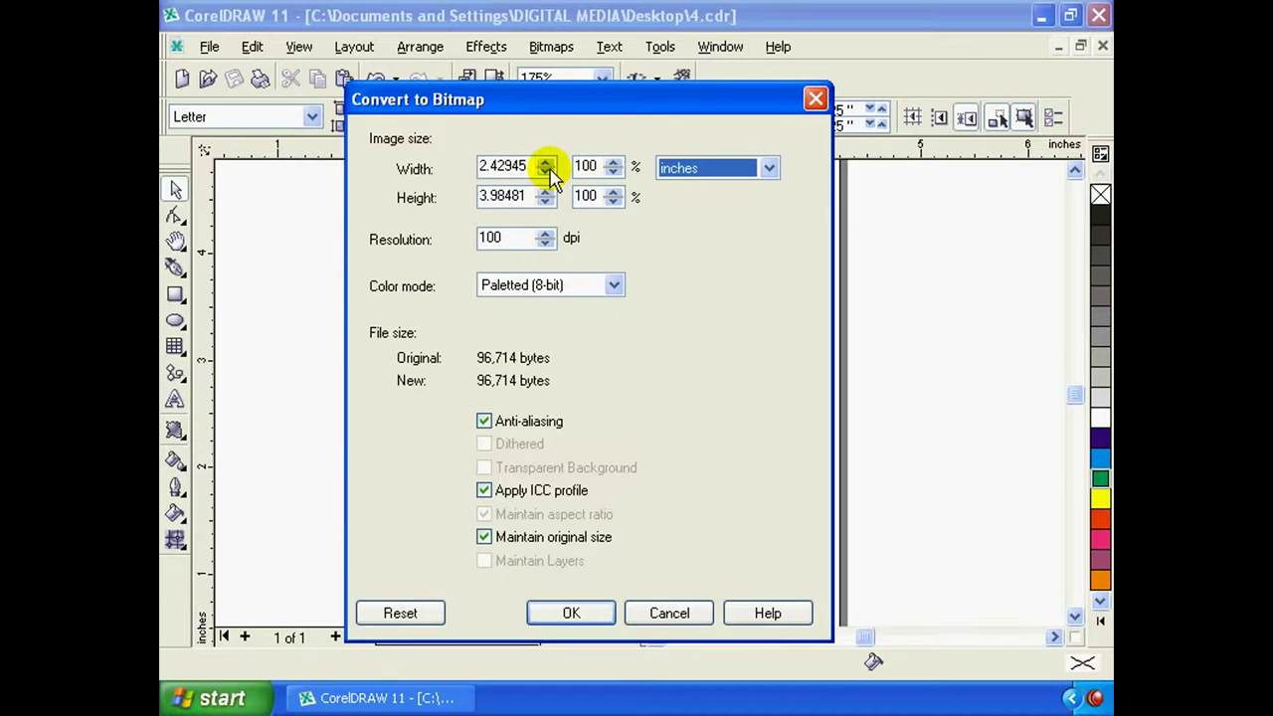
click(529, 167)
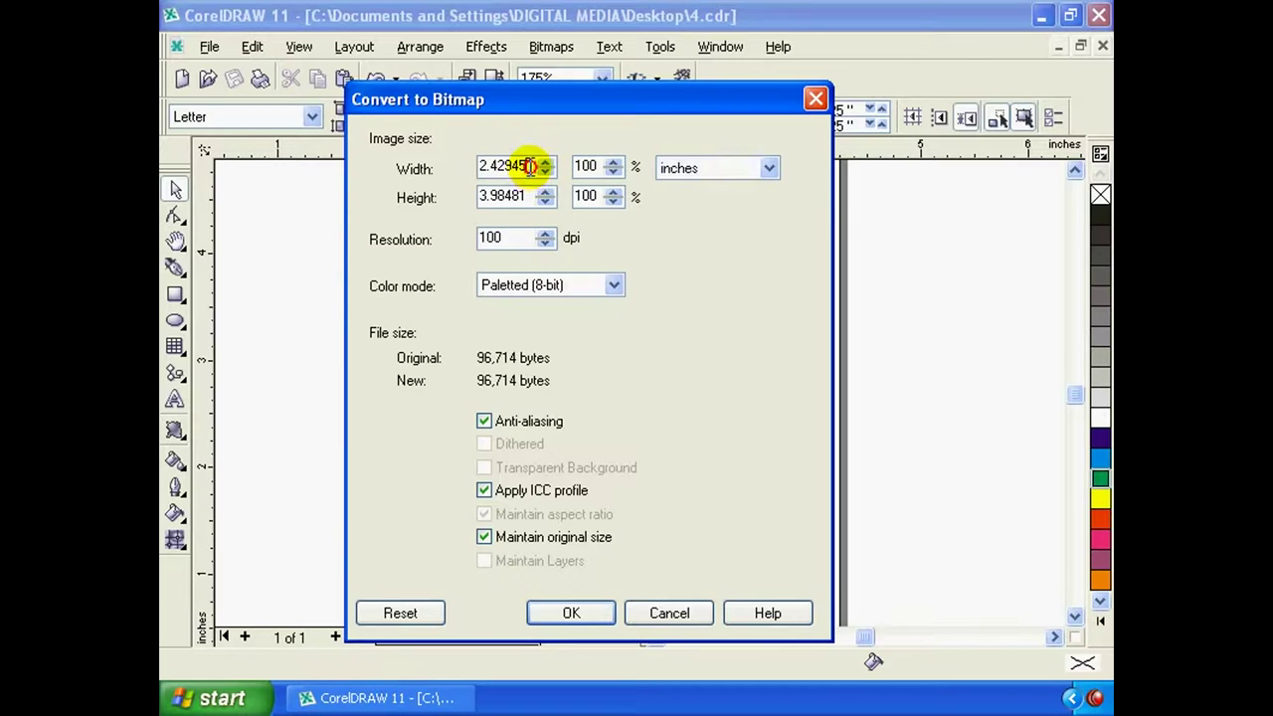
double_click(529, 166)
drag(528, 193, 434, 196)
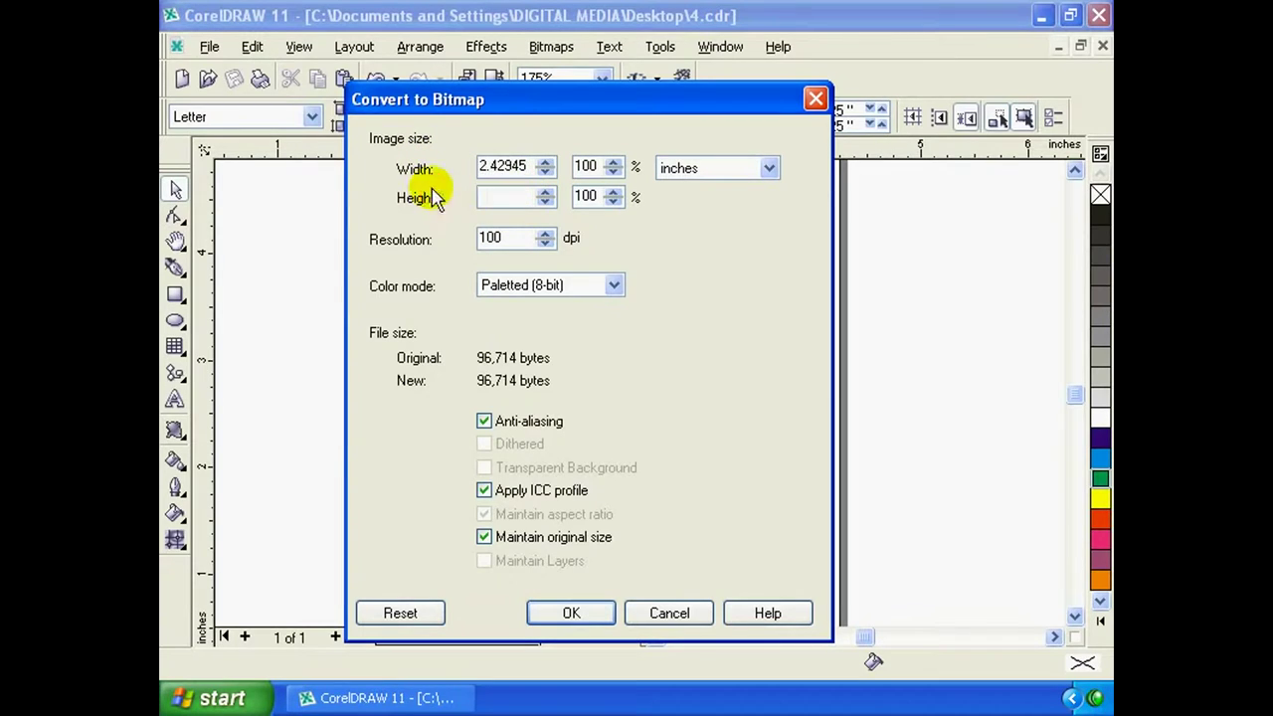
drag(540, 165, 426, 166)
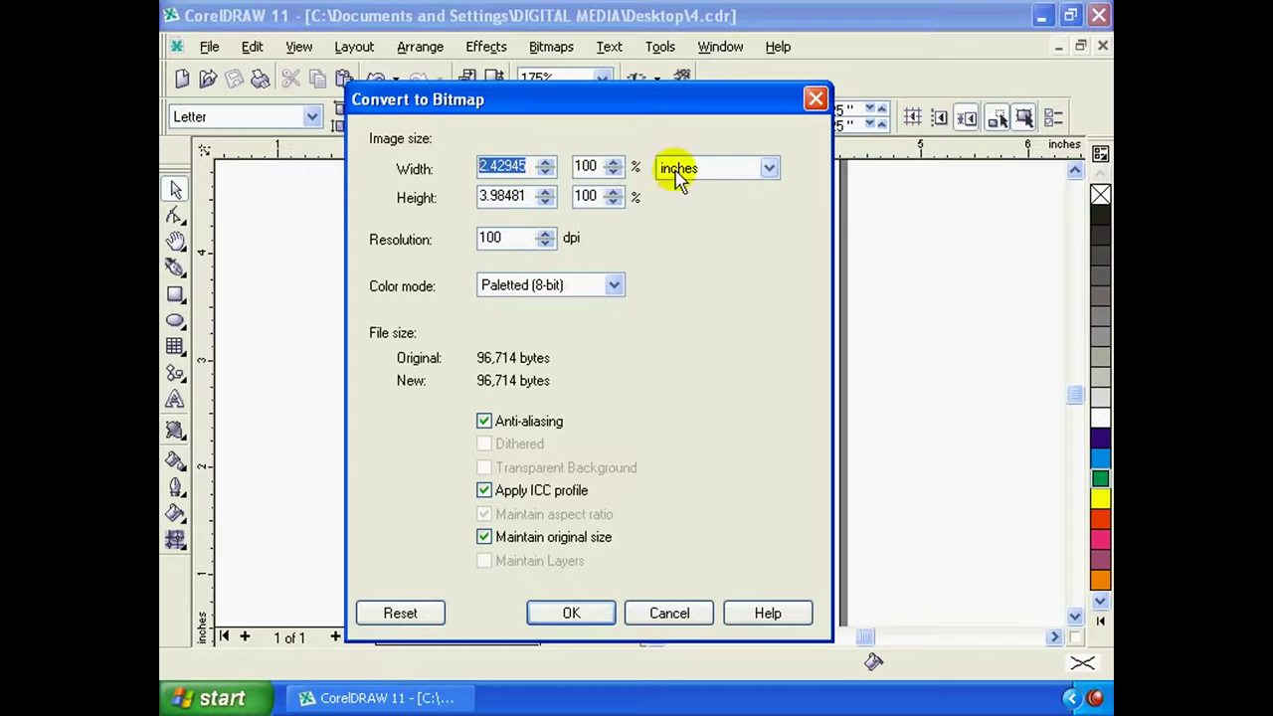
click(769, 169)
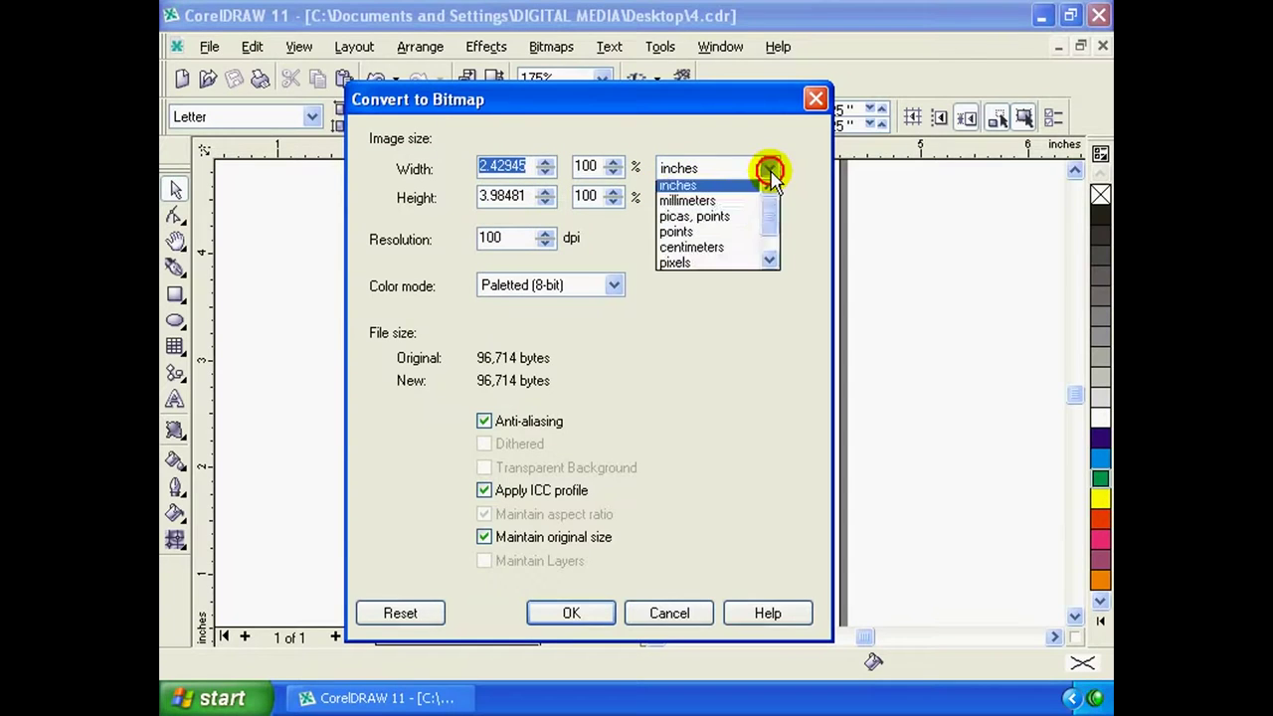
mouse_move(774, 217)
mouse_down()
mouse_move(767, 255)
mouse_move(764, 204)
mouse_up()
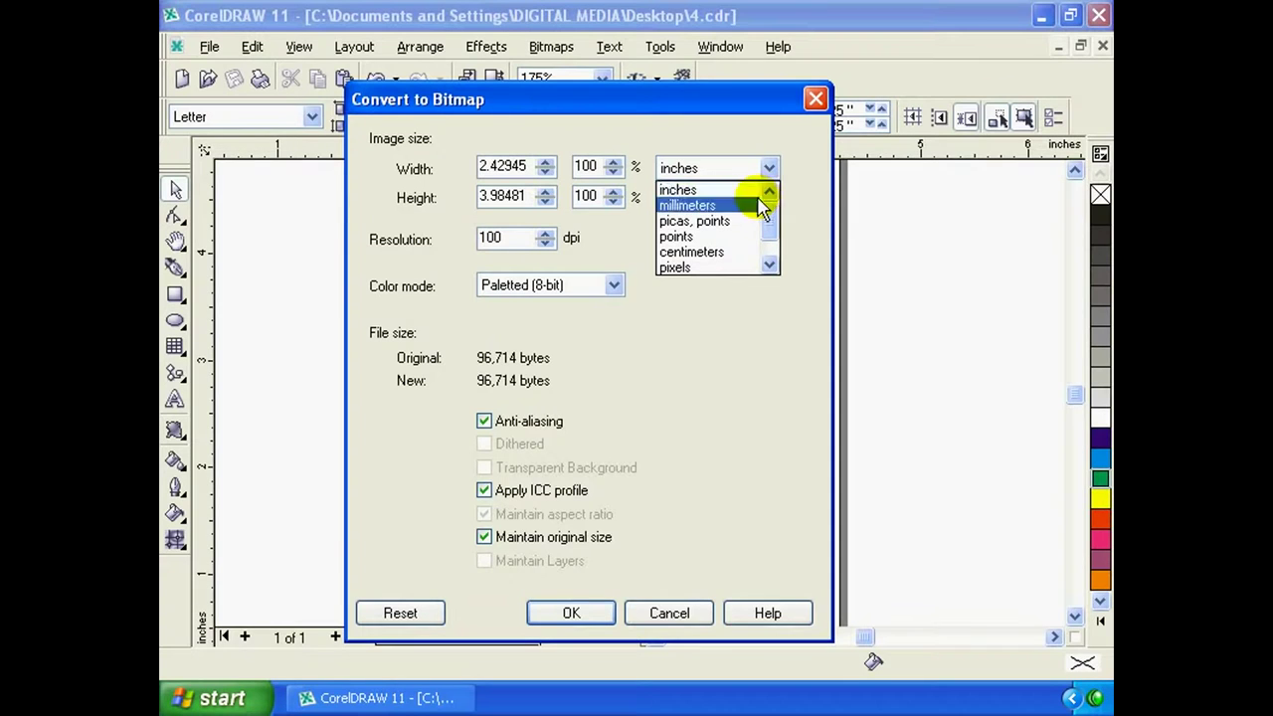
click(741, 191)
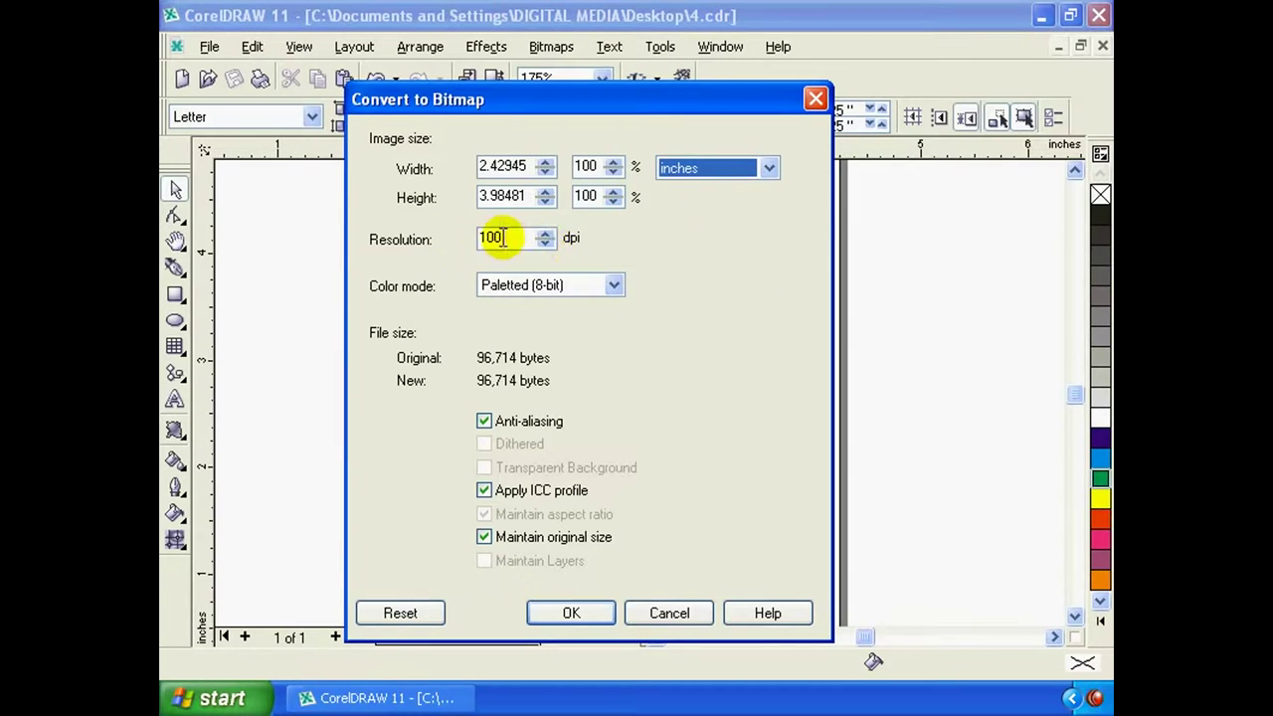
double_click(498, 238)
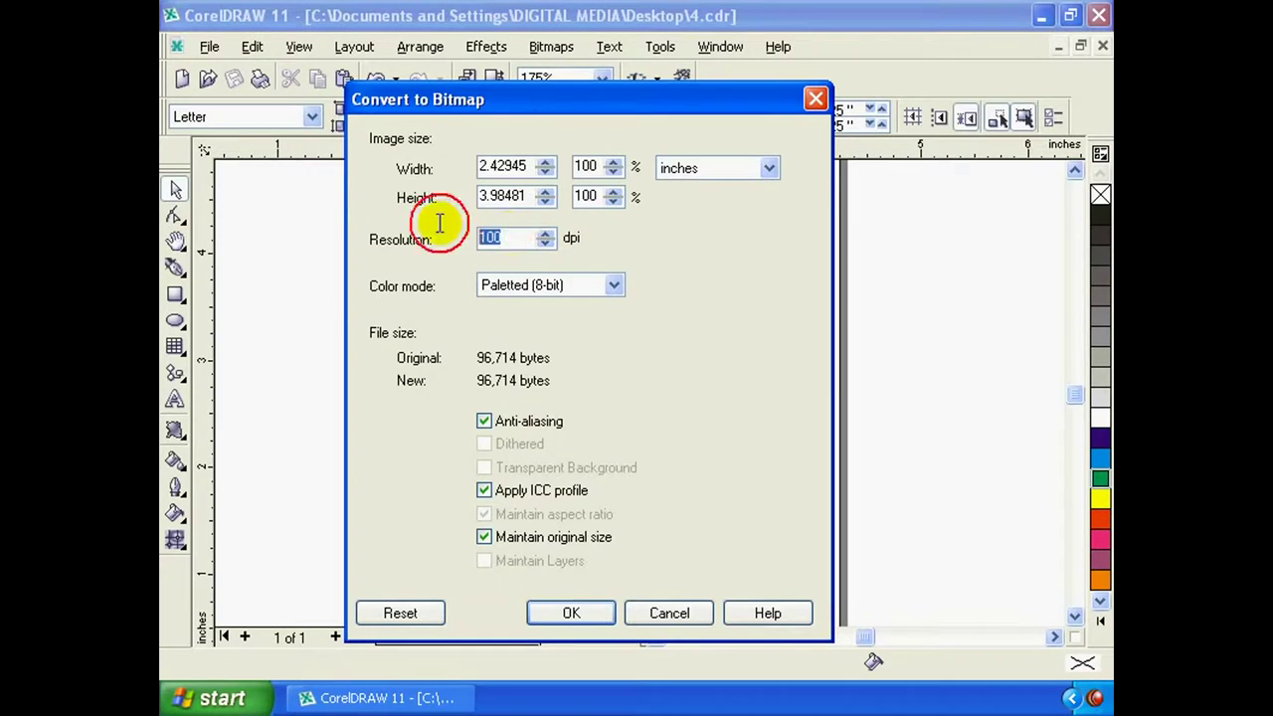
- Set the bitmap conversion to 300 dpi and CMYK Color (32-bit) mode
key(Tab)
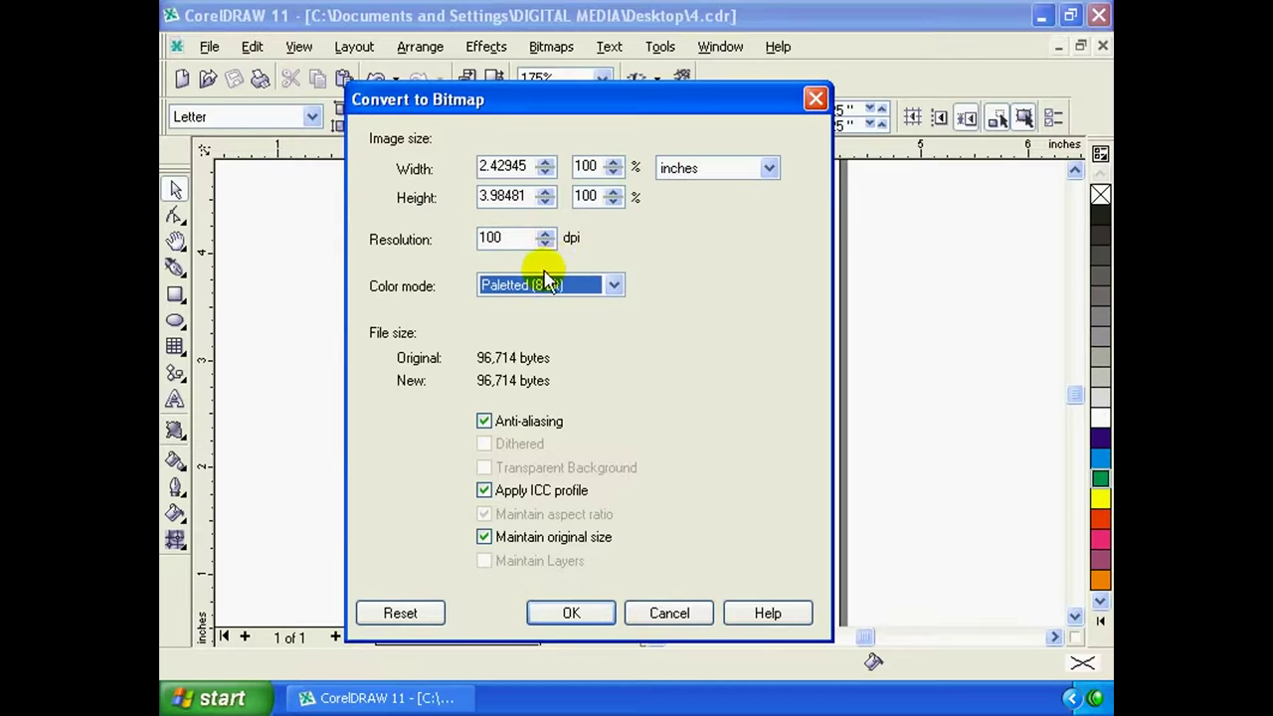
double_click(498, 238)
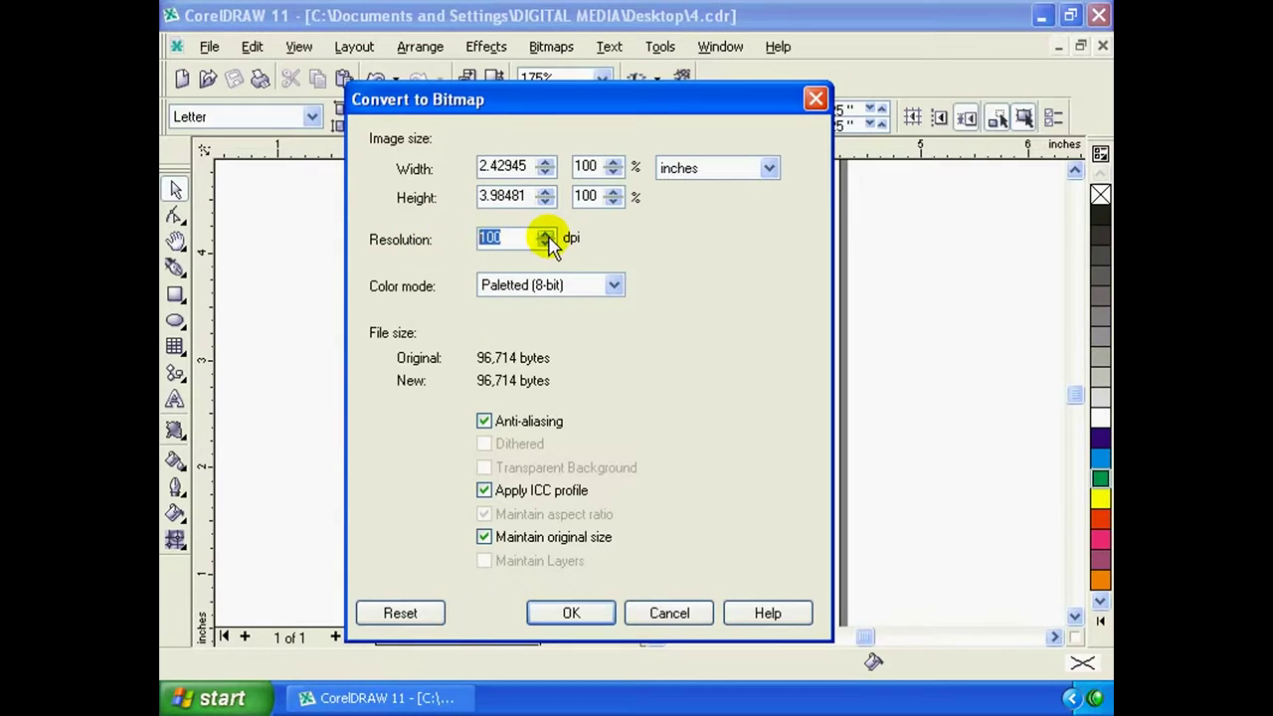
click(614, 286)
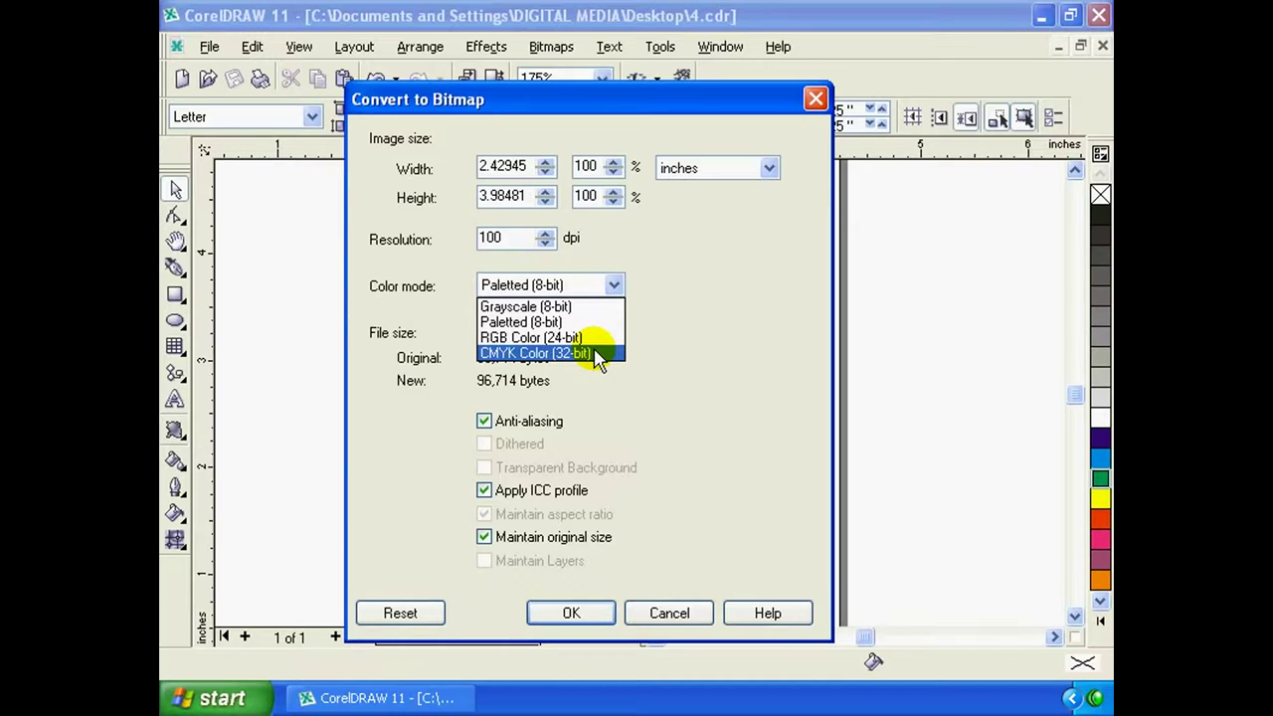
click(597, 354)
drag(624, 104, 606, 89)
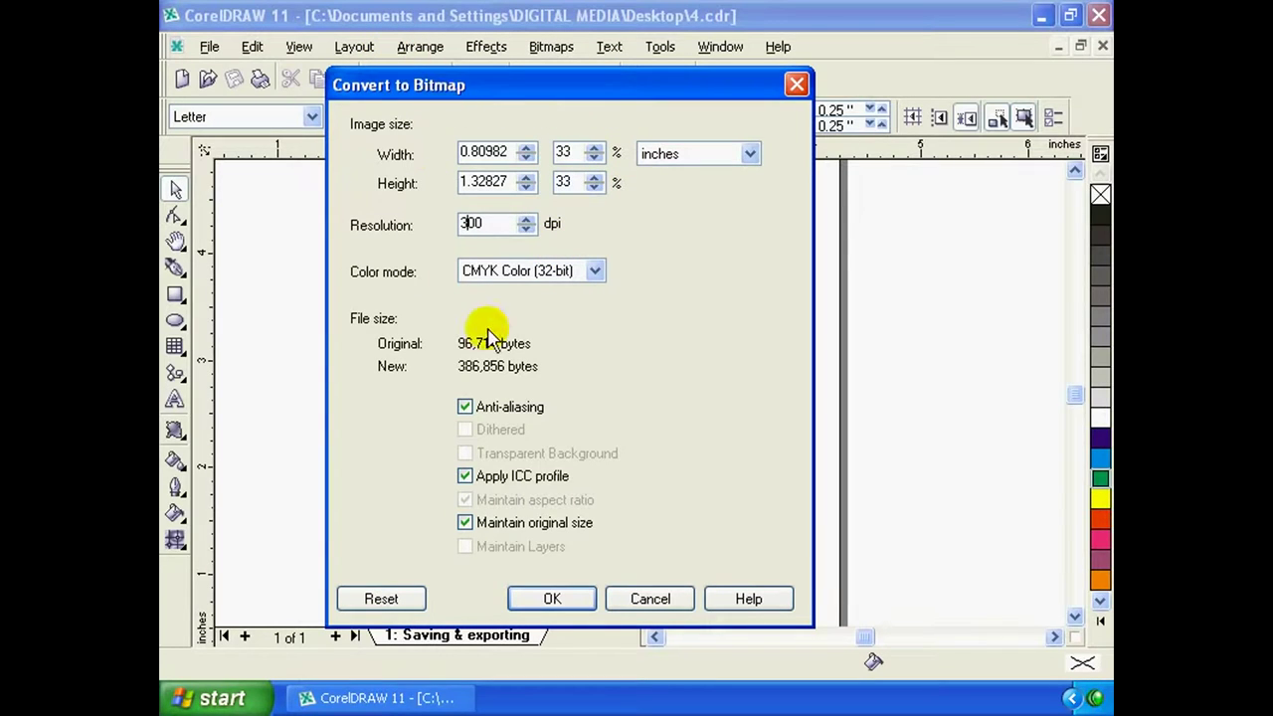
- Export the JPEG with Optimize on, compression 52 and smoothing 80
click(555, 601)
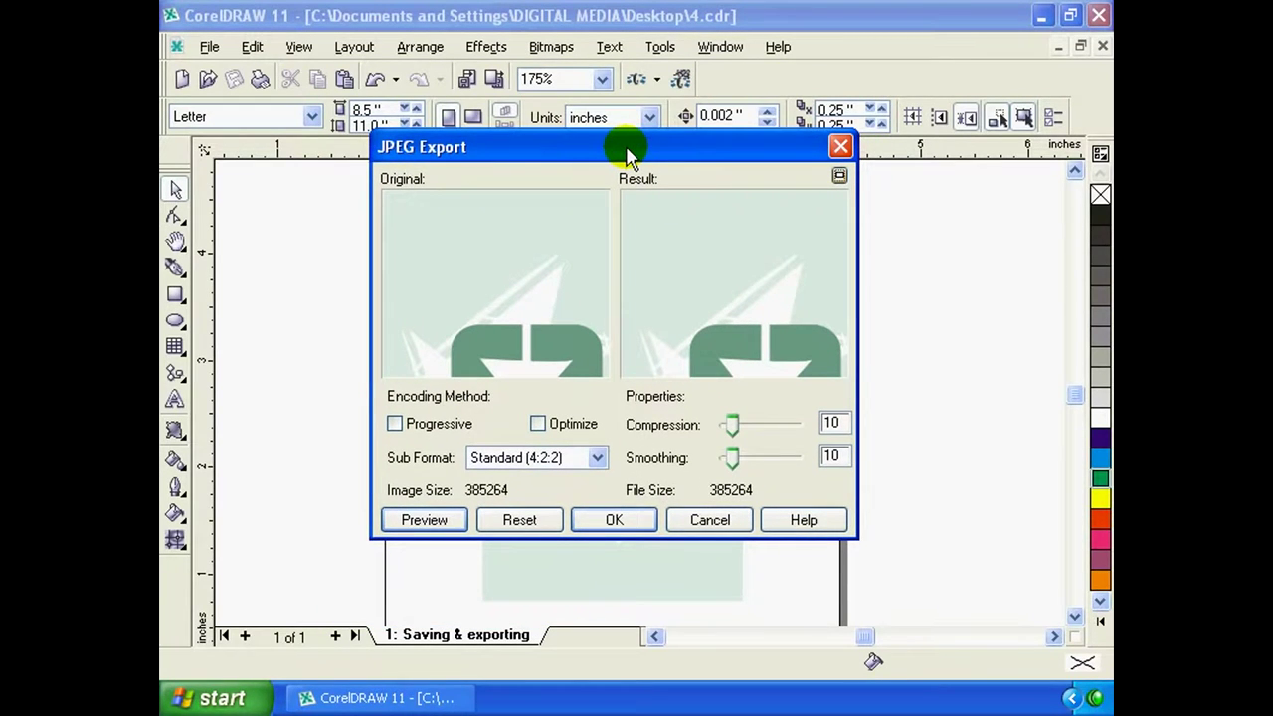
drag(626, 149, 608, 149)
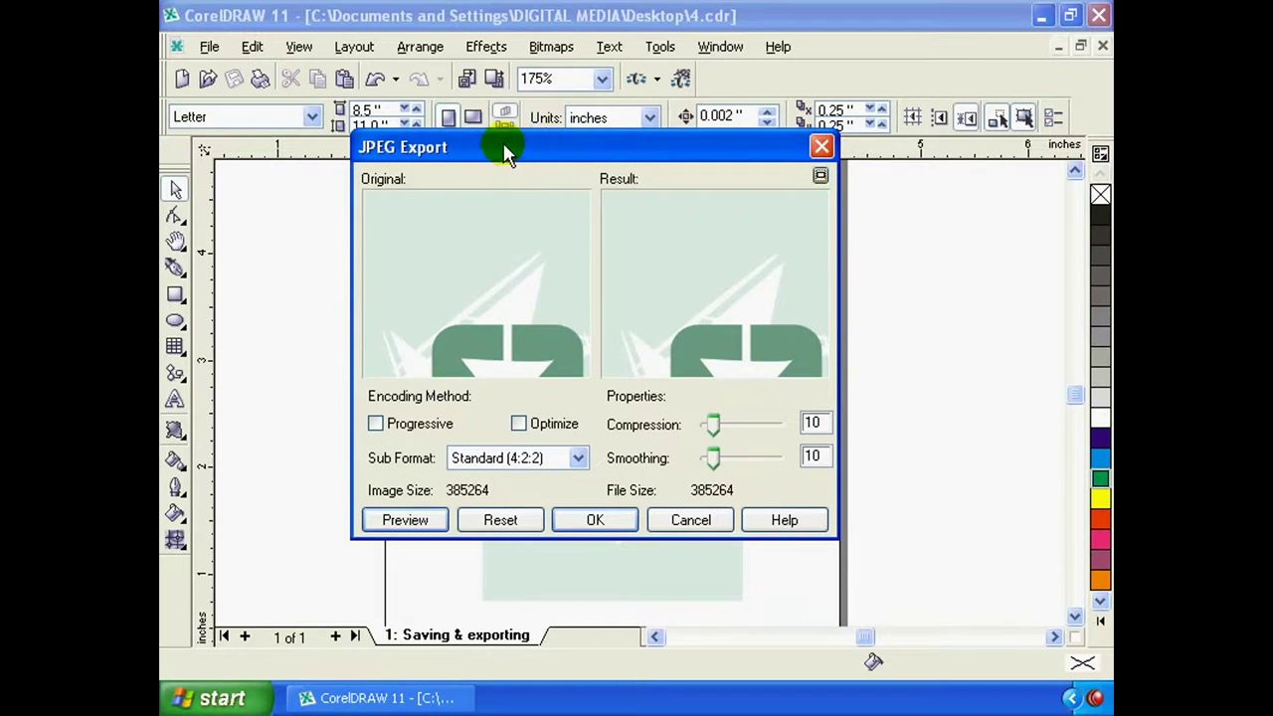
drag(500, 150, 549, 191)
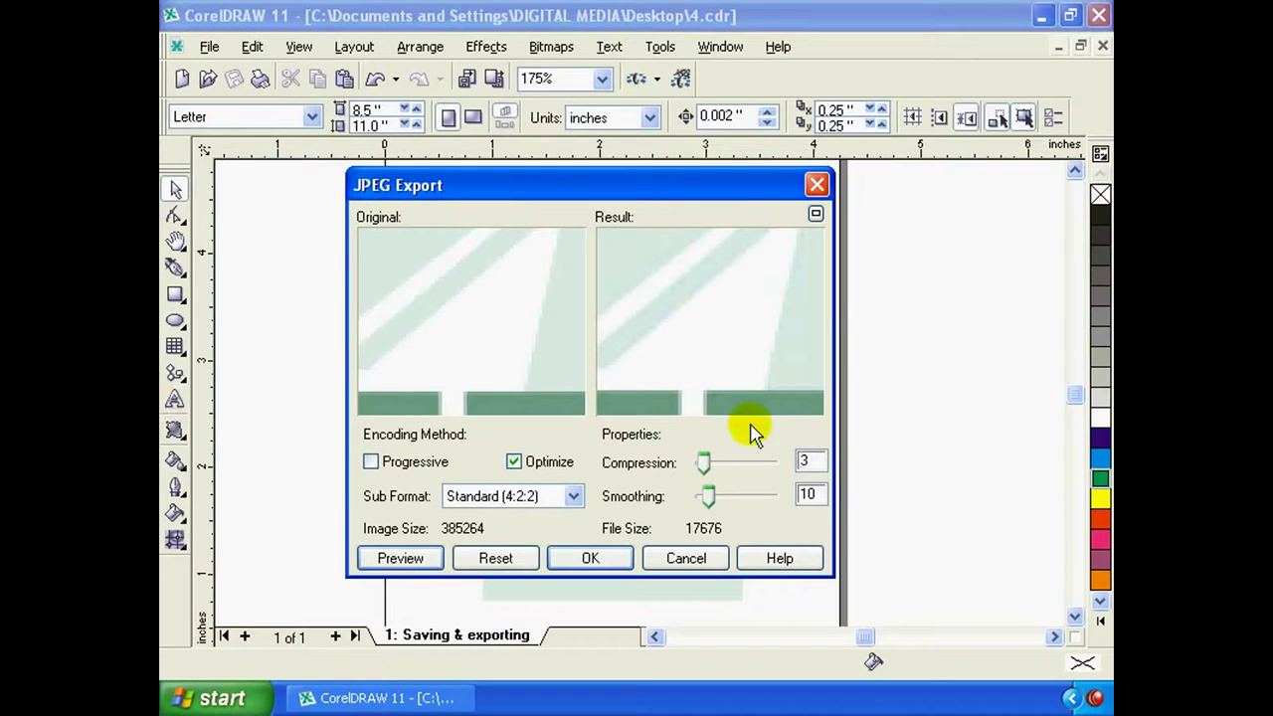
mouse_move(706, 464)
mouse_down()
mouse_move(742, 468)
mouse_move(733, 495)
mouse_move(748, 505)
mouse_move(727, 500)
mouse_move(762, 497)
mouse_move(725, 497)
mouse_up()
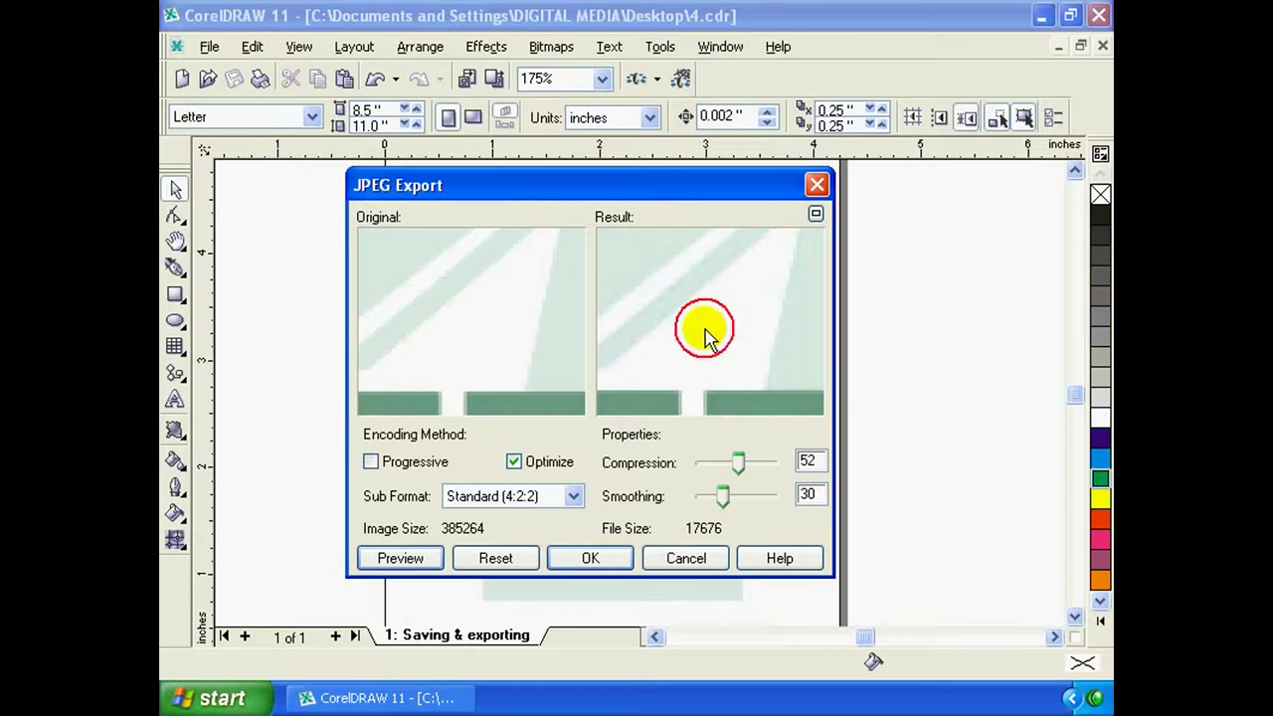
drag(719, 497, 764, 498)
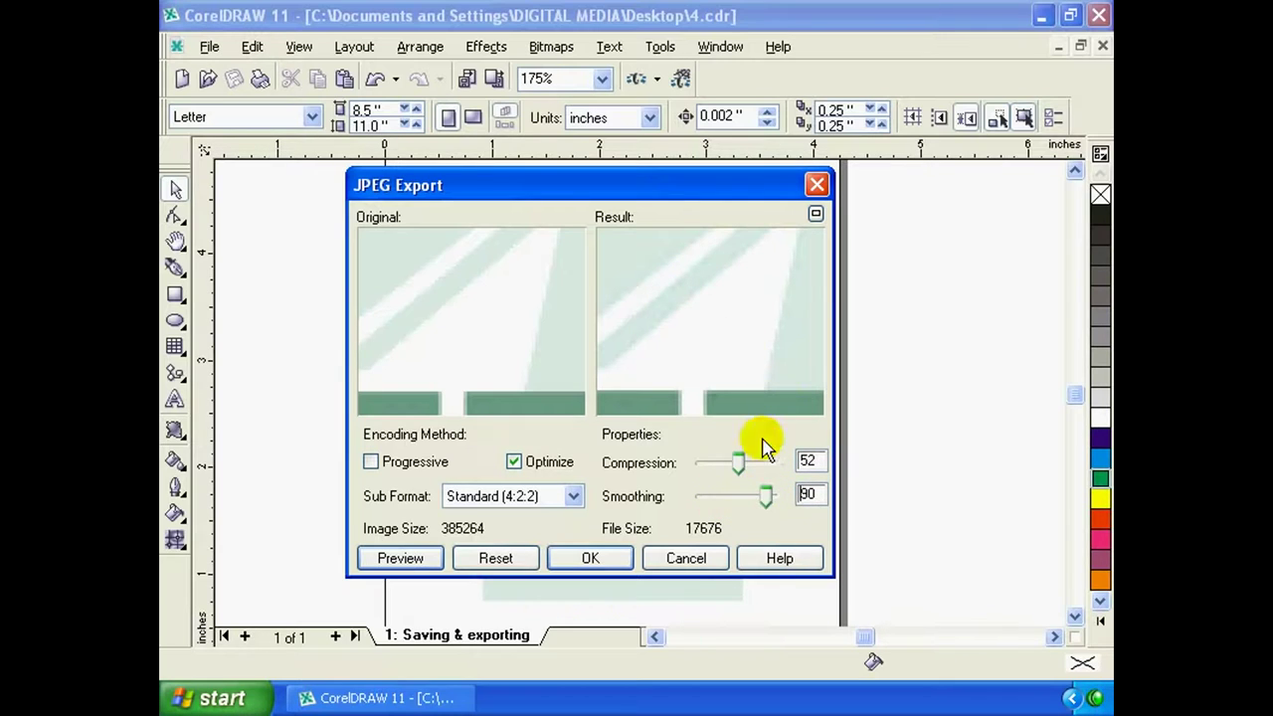
mouse_move(763, 499)
mouse_down()
mouse_move(716, 494)
mouse_move(757, 501)
mouse_up()
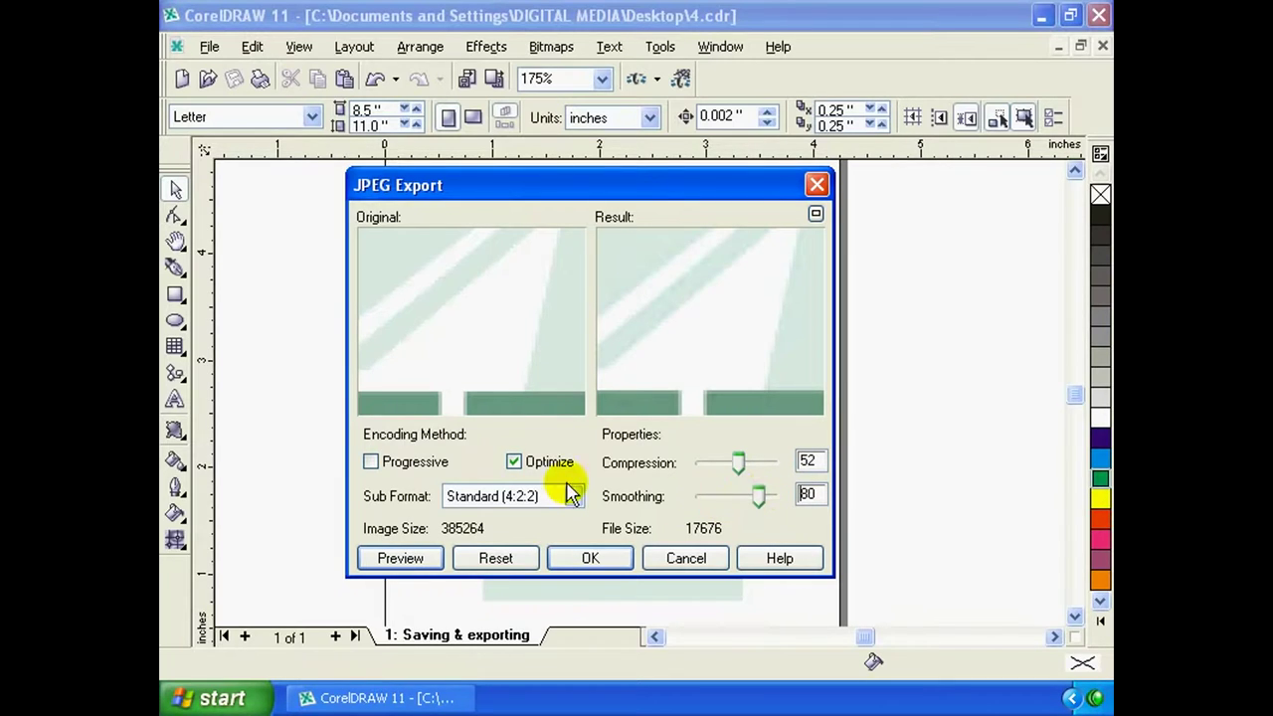
click(606, 565)
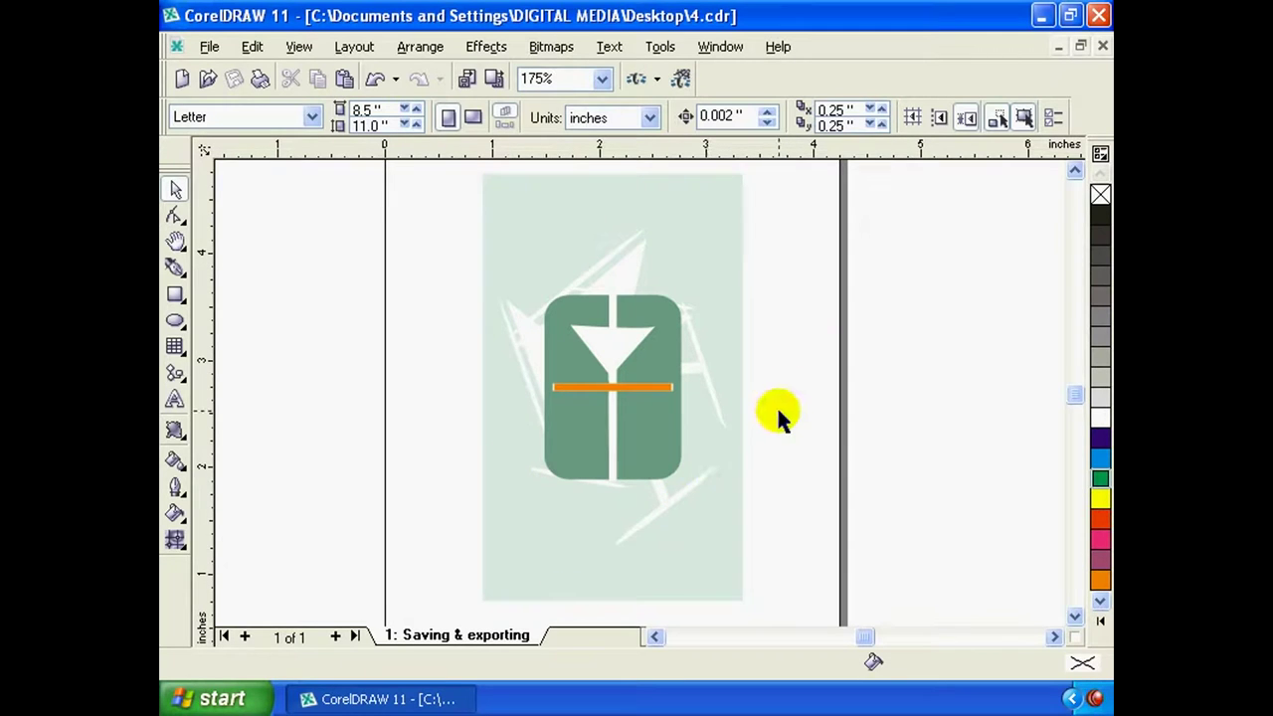
- Minimize CorelDRAW and confirm in Properties that art is a 7.48 KB JPEG Image
click(1041, 15)
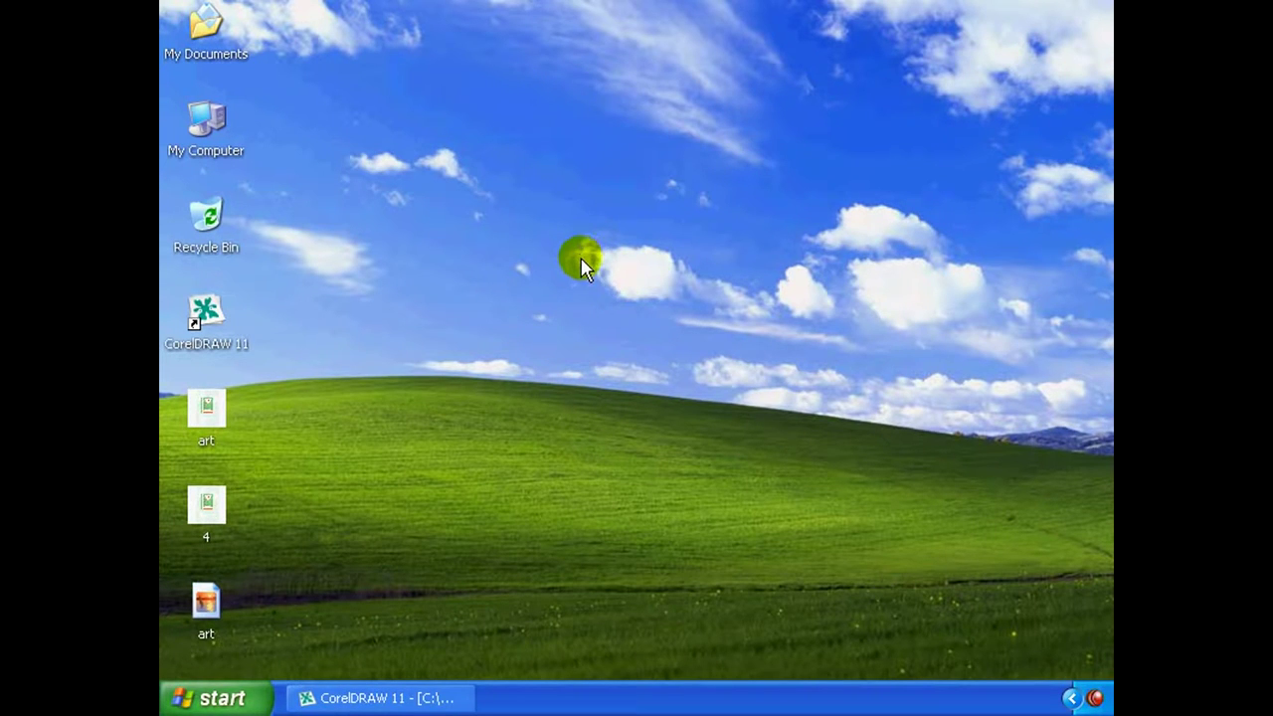
right_click(418, 287)
click(409, 272)
click(205, 604)
right_click(205, 605)
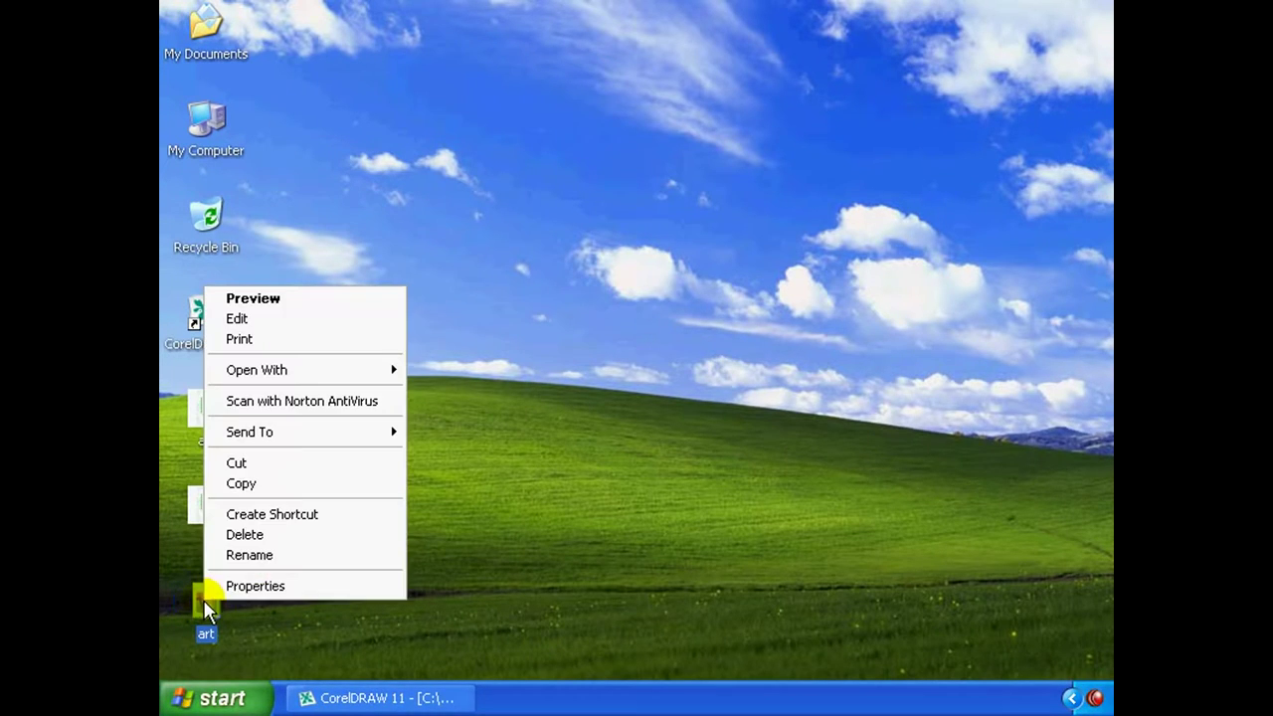
click(231, 587)
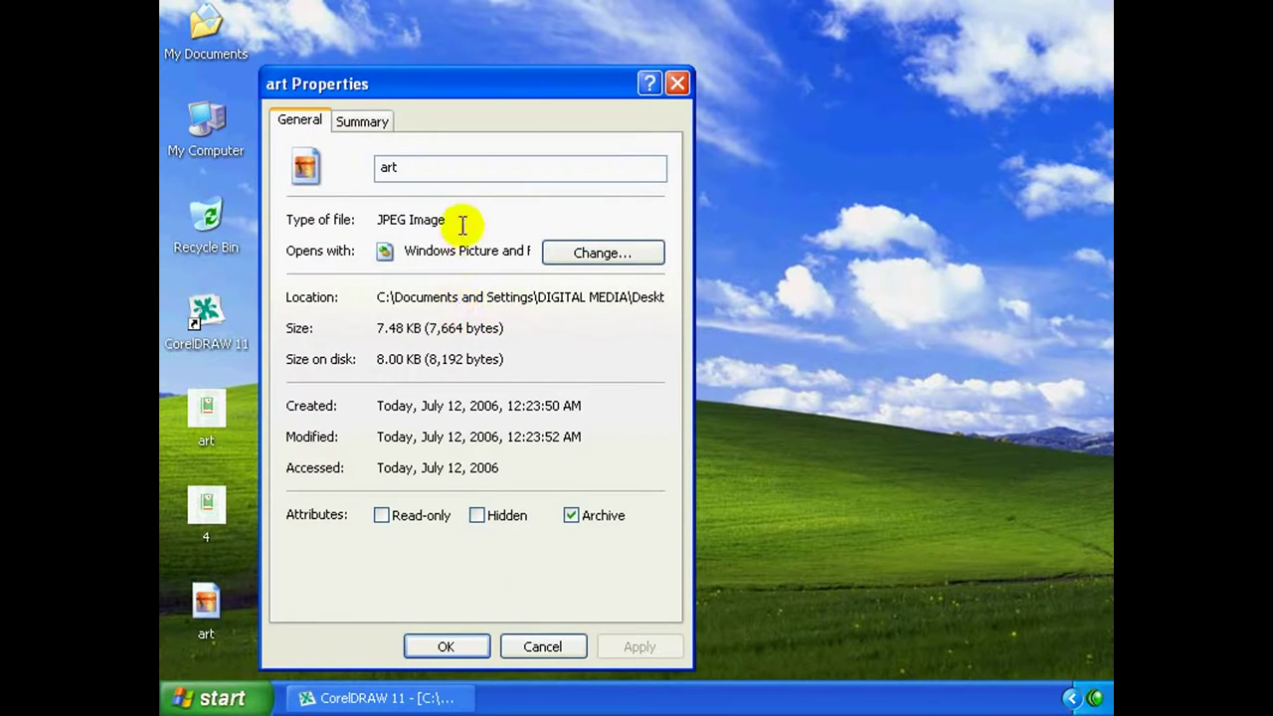
drag(457, 221, 370, 217)
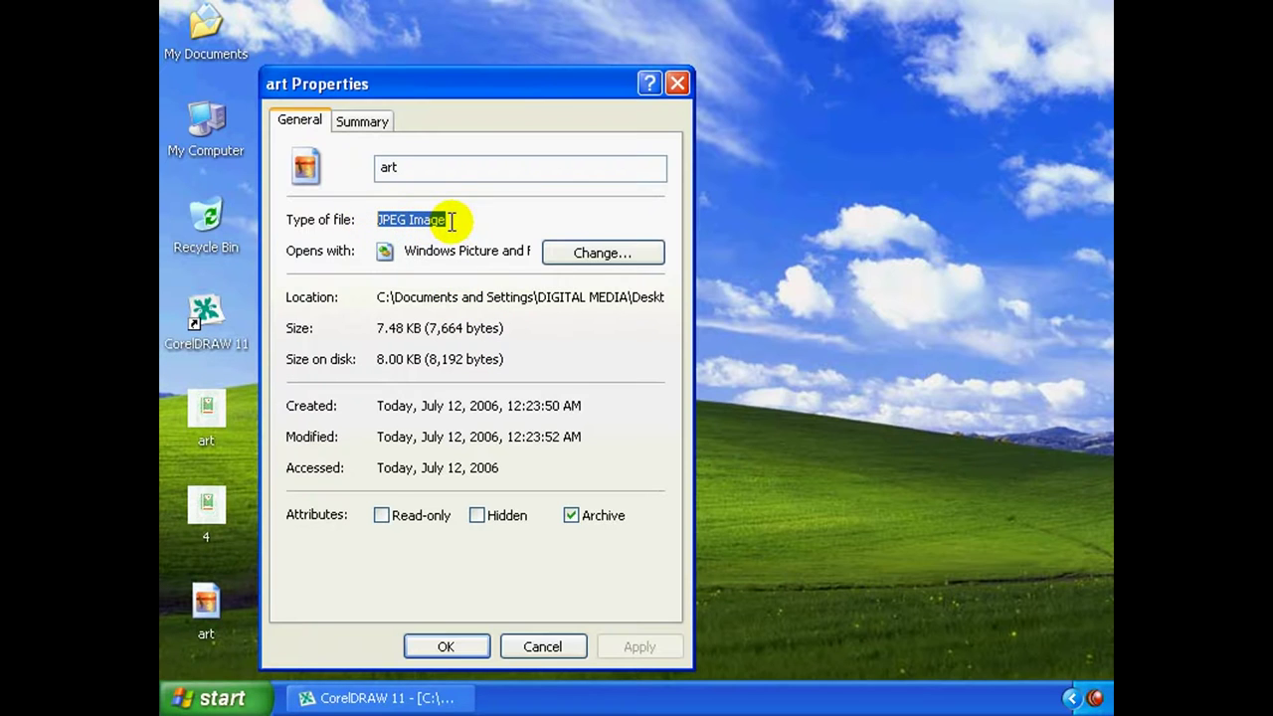
click(447, 645)
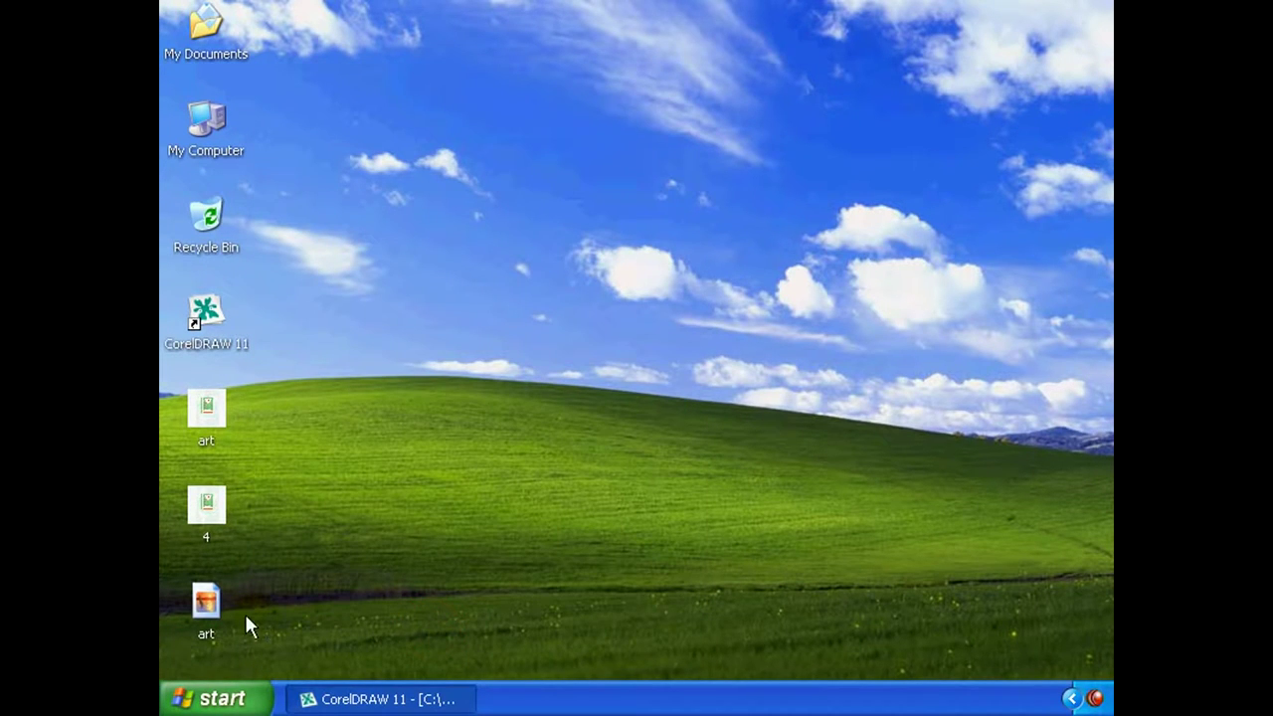
- Preview the art JPEG in Picture and Fax Viewer, then return to CorelDRAW 11
double_click(213, 598)
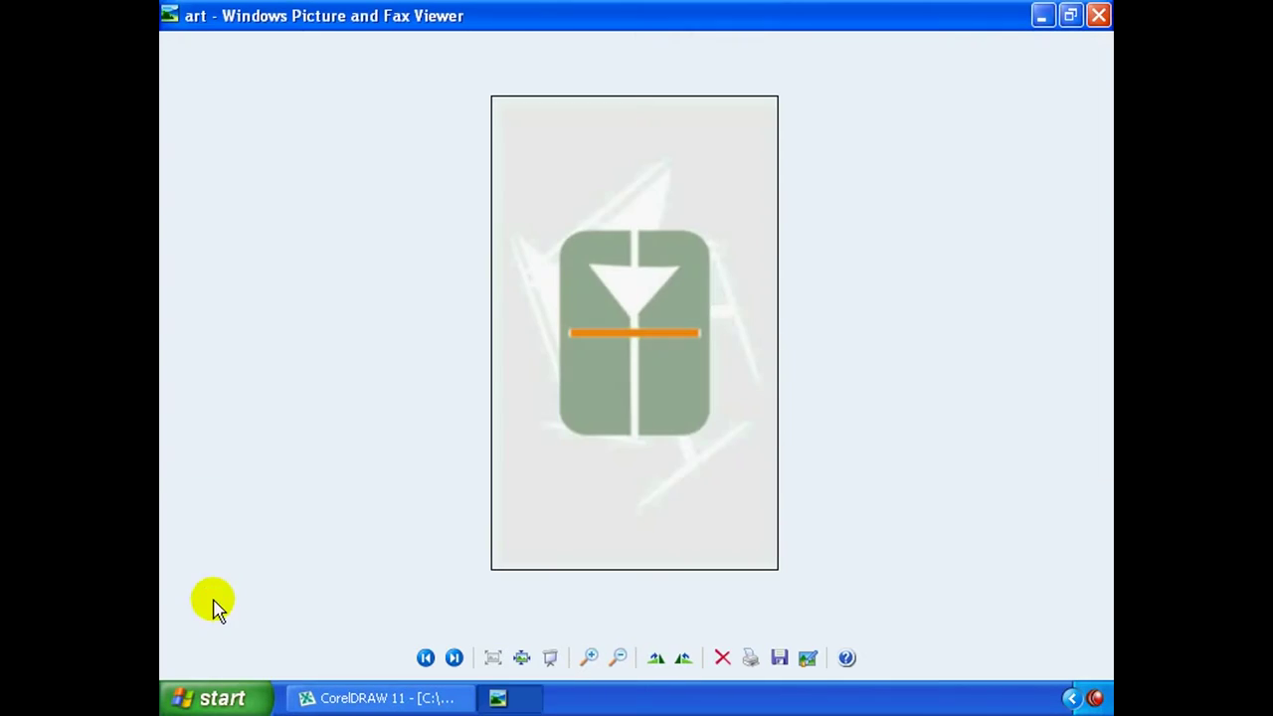
click(1099, 15)
click(476, 694)
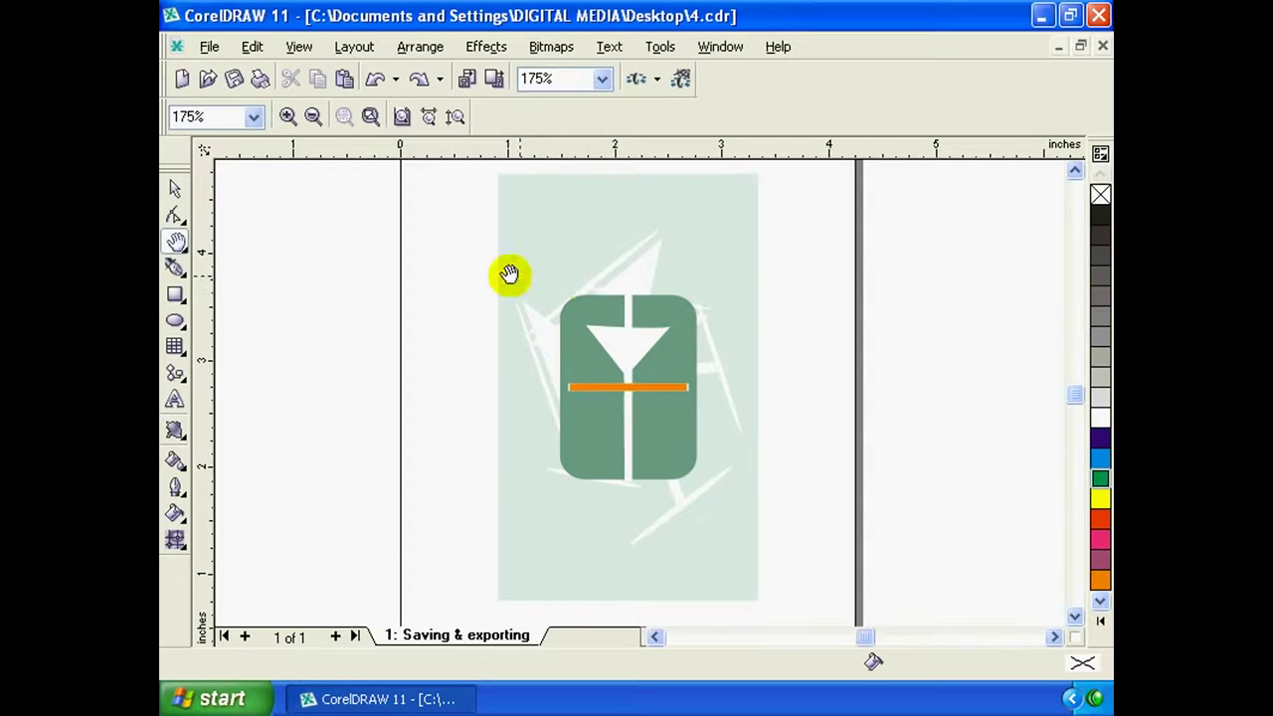
- Dismiss the File menu without choosing a command, leaving blank Graphic1 showing
click(209, 49)
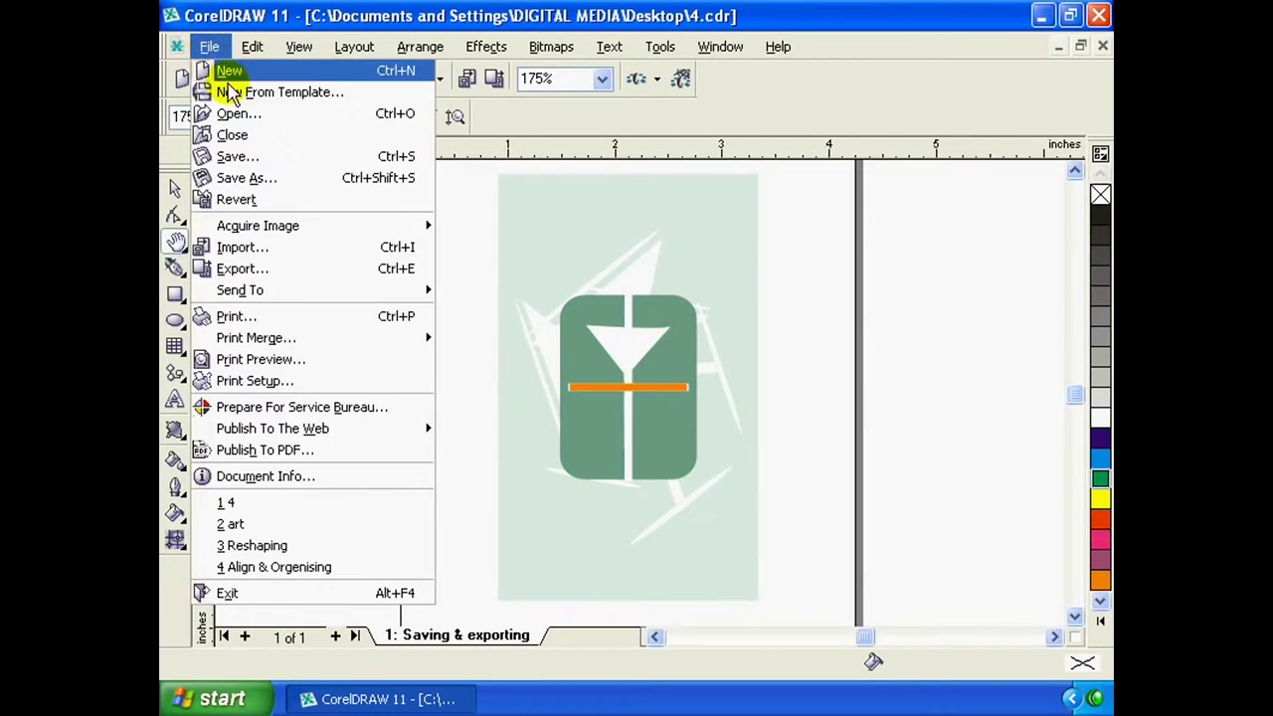
click(526, 278)
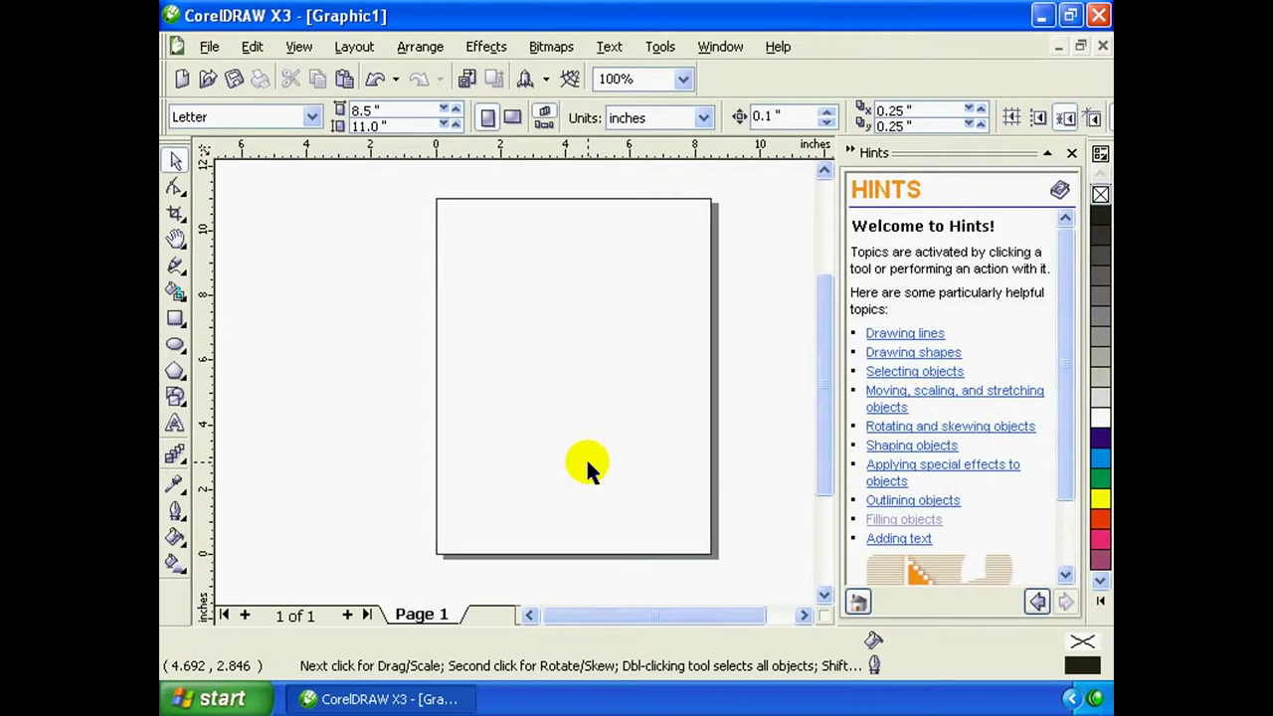
- Highlight all features new since Version 12 via Help's Highlight What's New
click(778, 47)
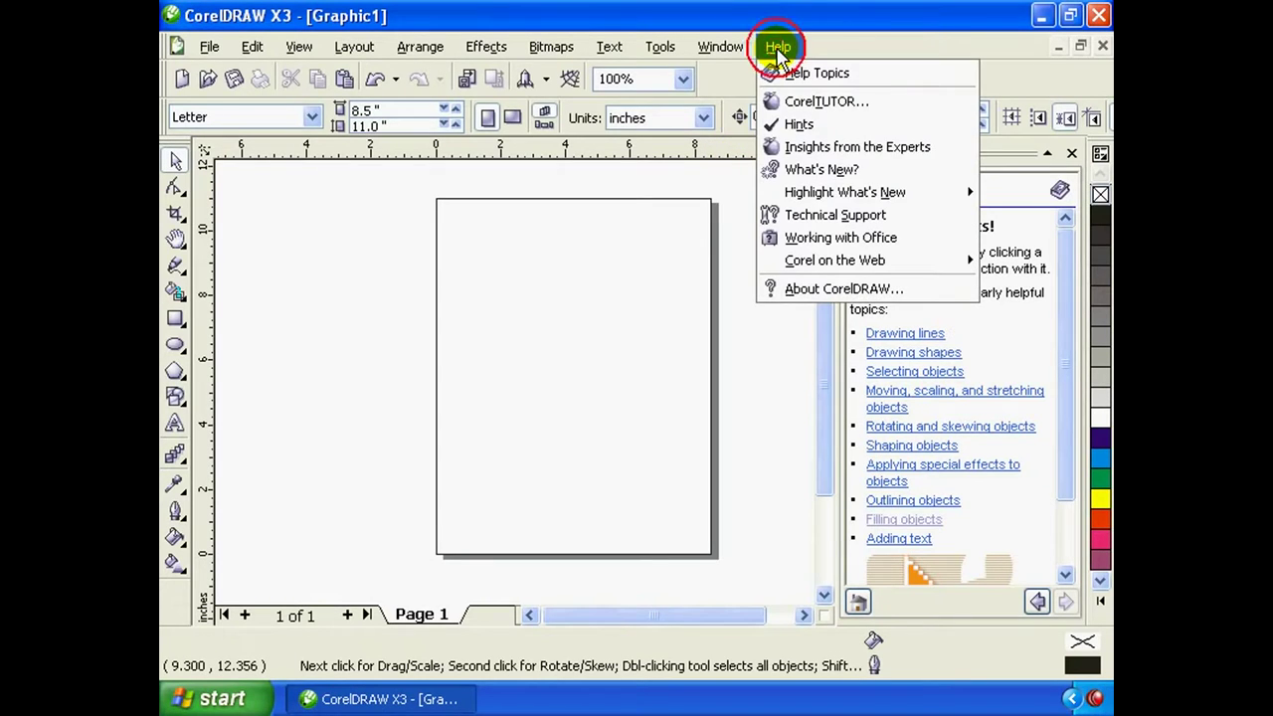
mouse_move(863, 192)
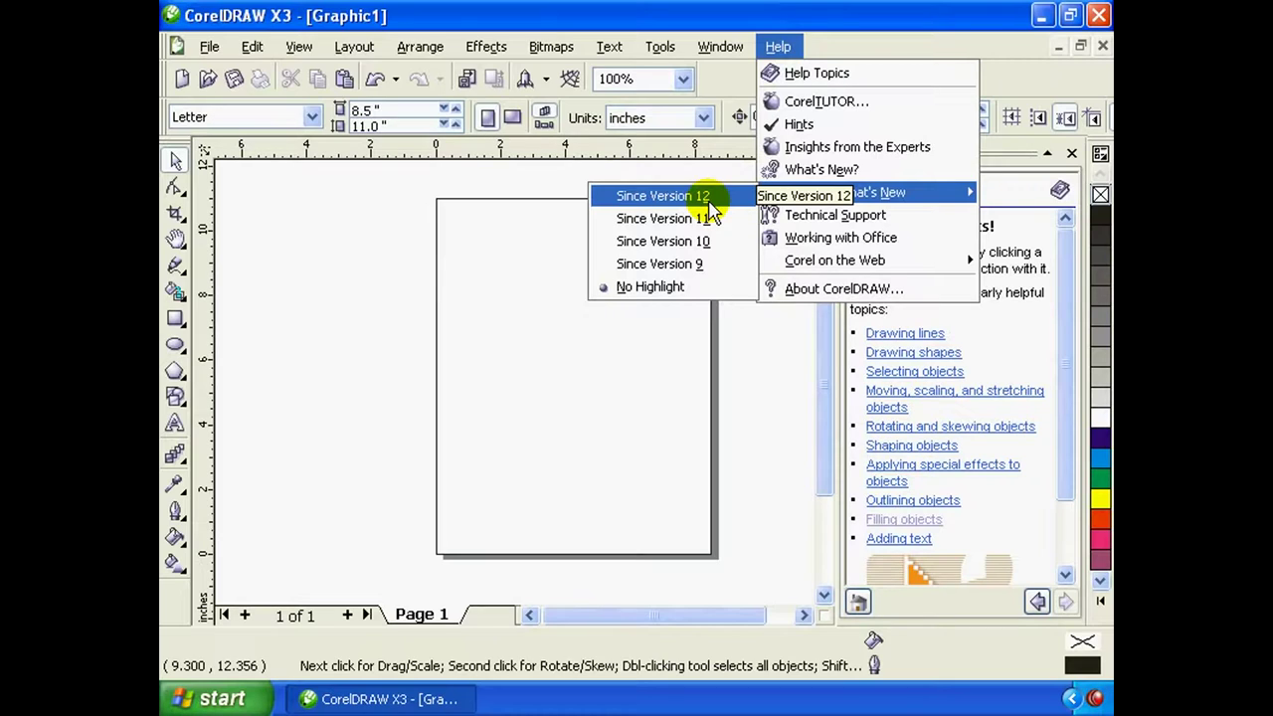
click(711, 198)
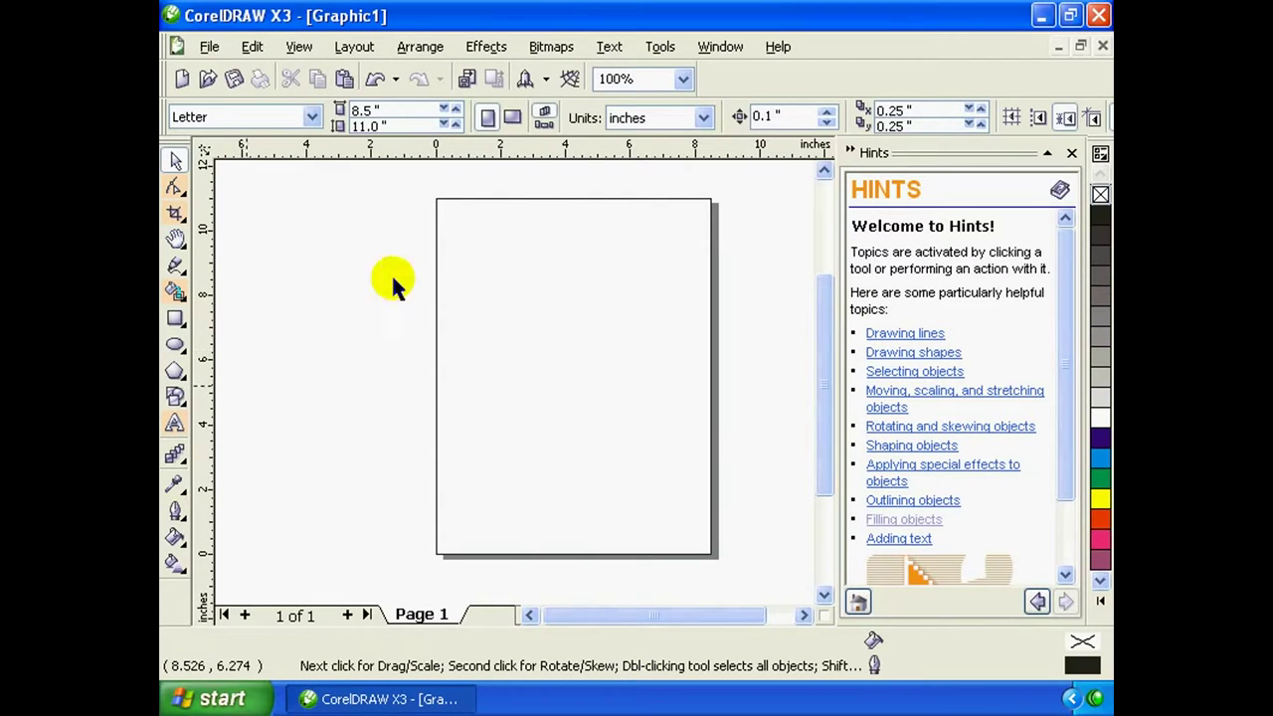
click(729, 50)
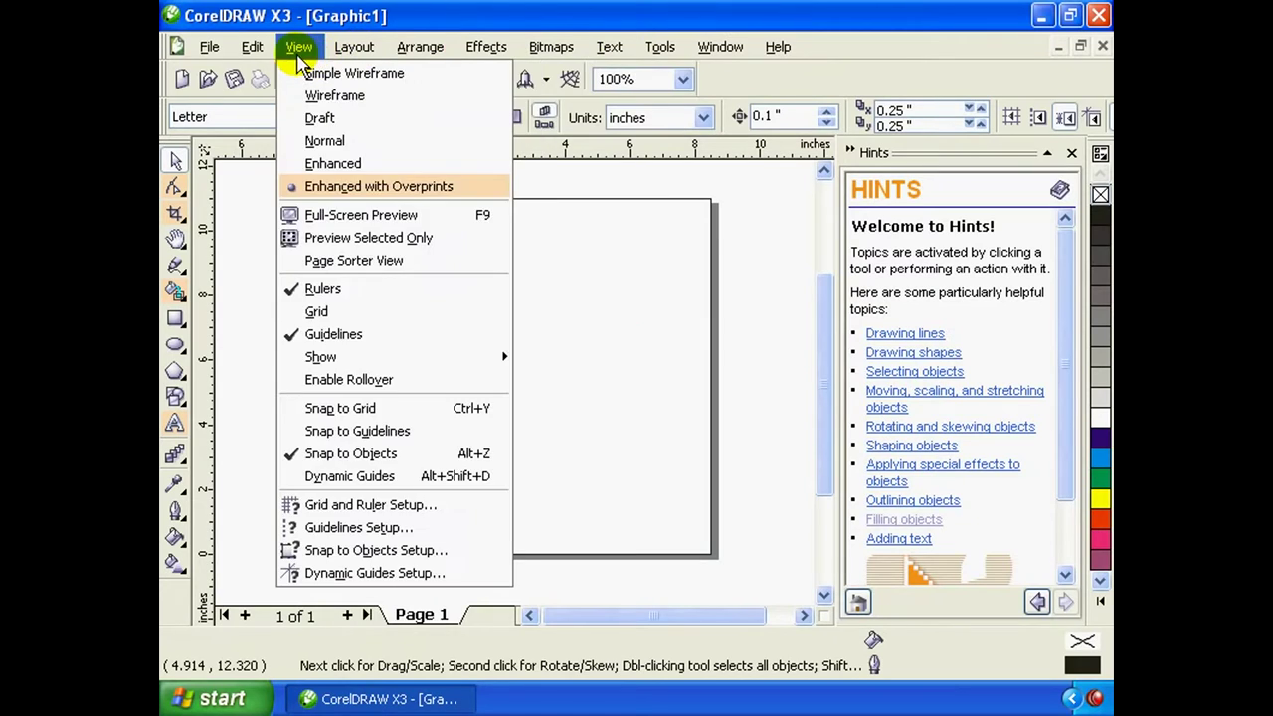
mouse_move(252, 46)
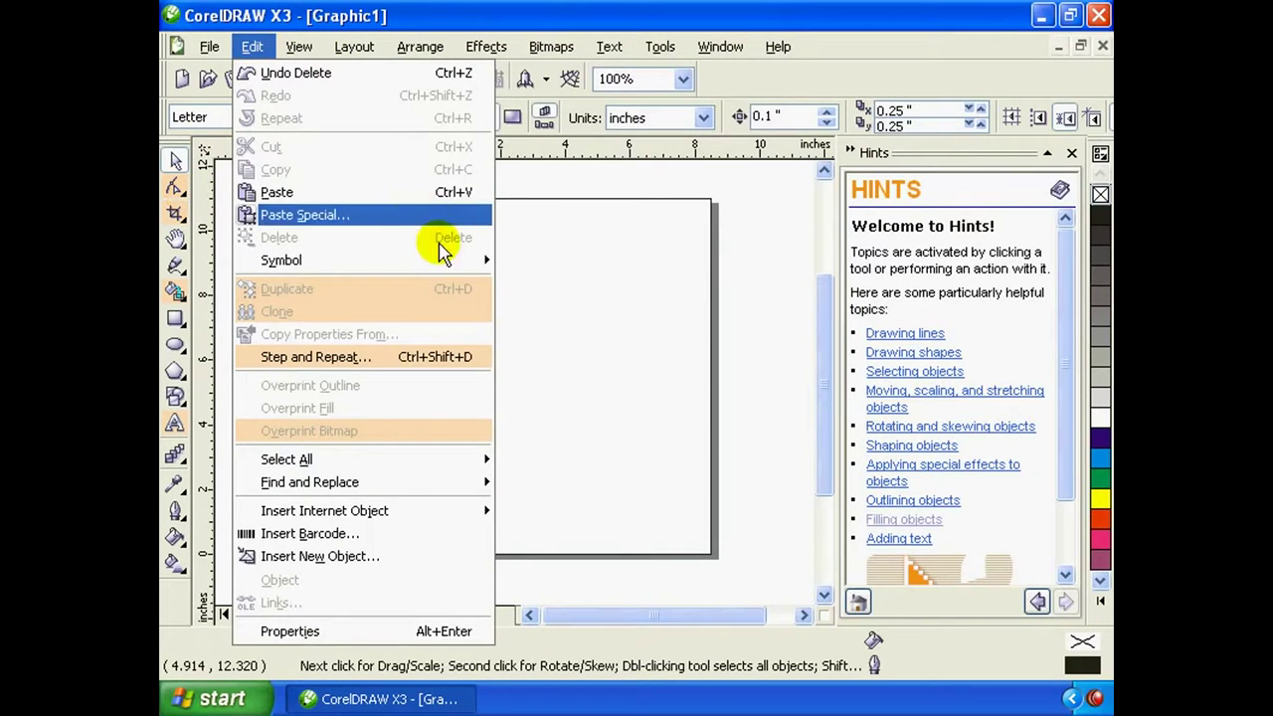
mouse_move(281, 260)
click(630, 207)
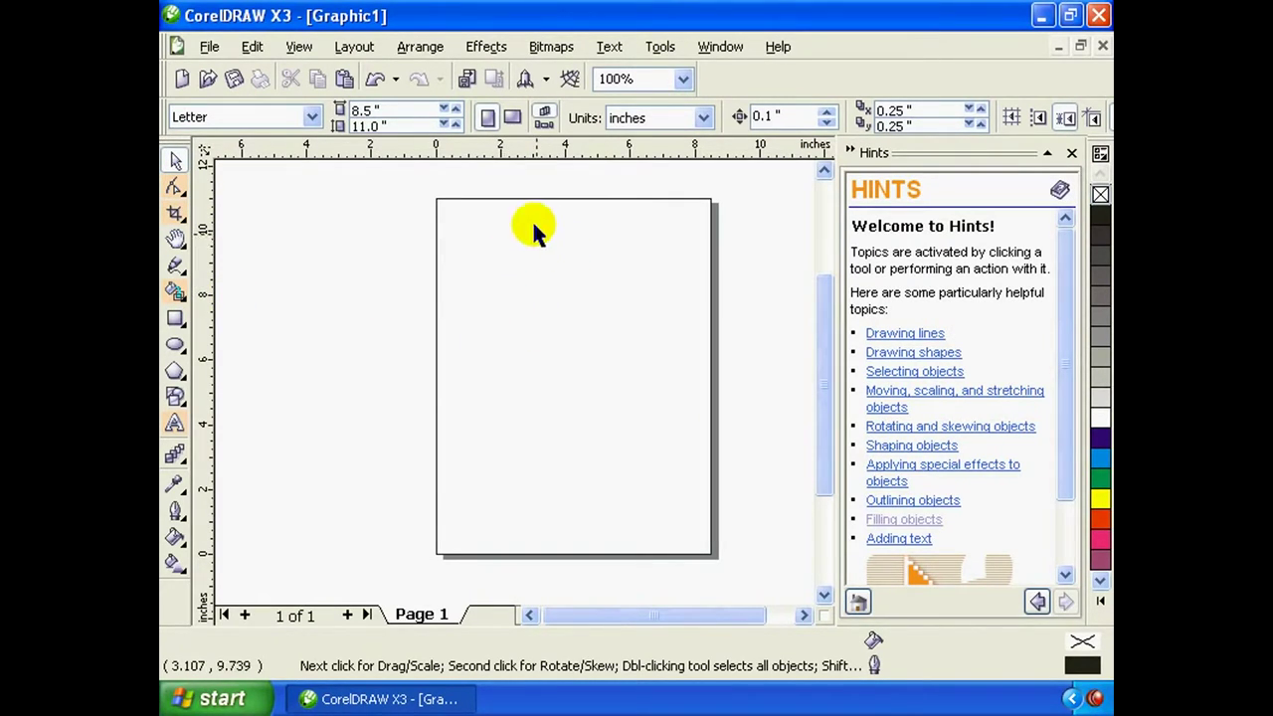
click(557, 47)
click(308, 248)
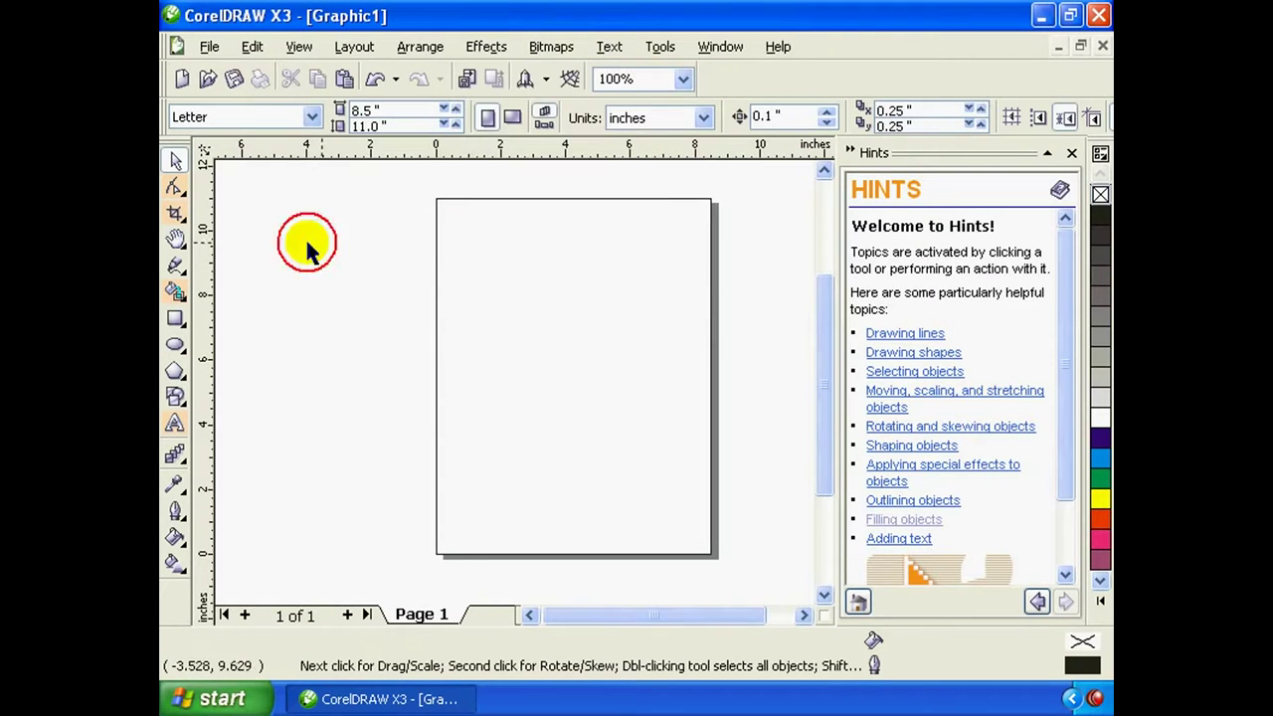
click(175, 187)
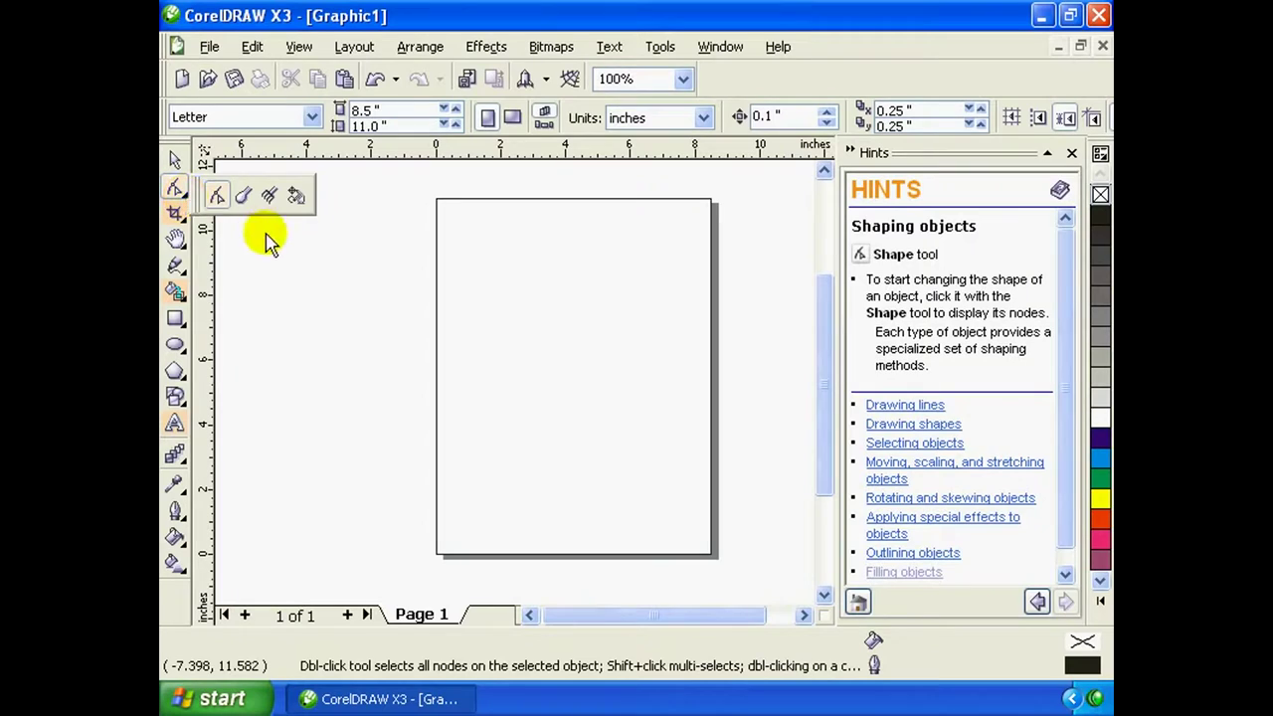
click(219, 197)
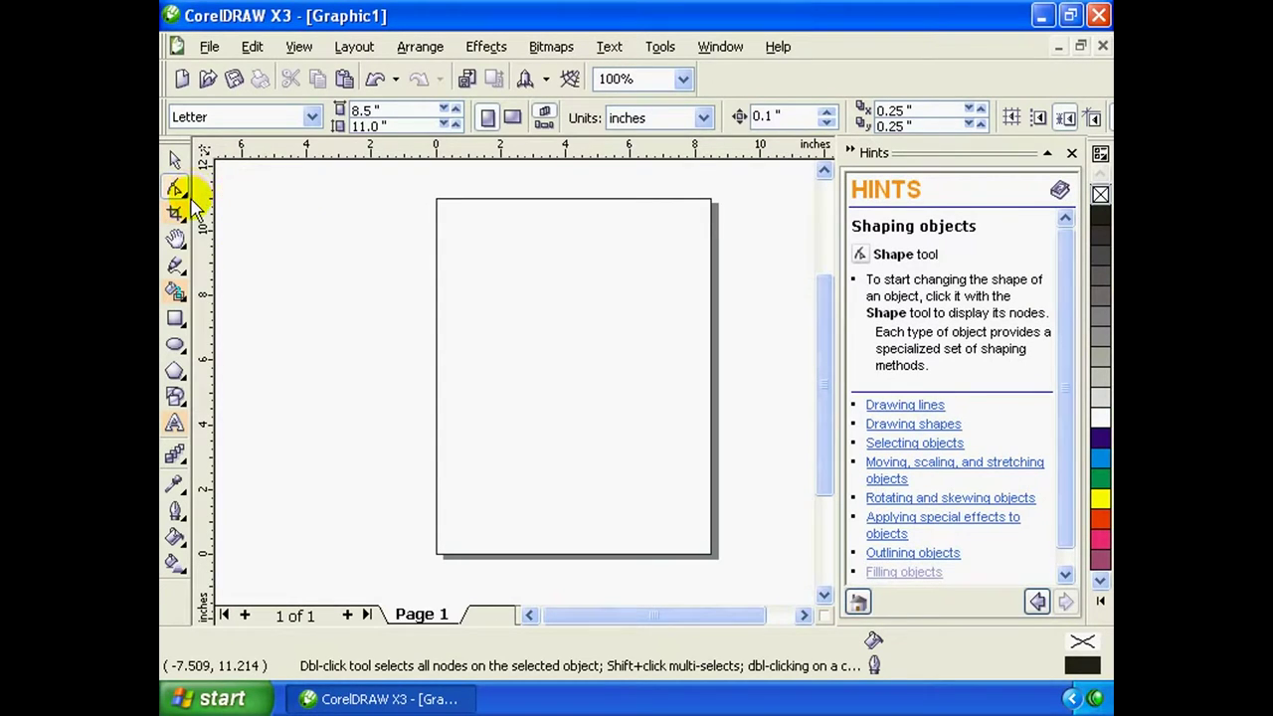
click(291, 205)
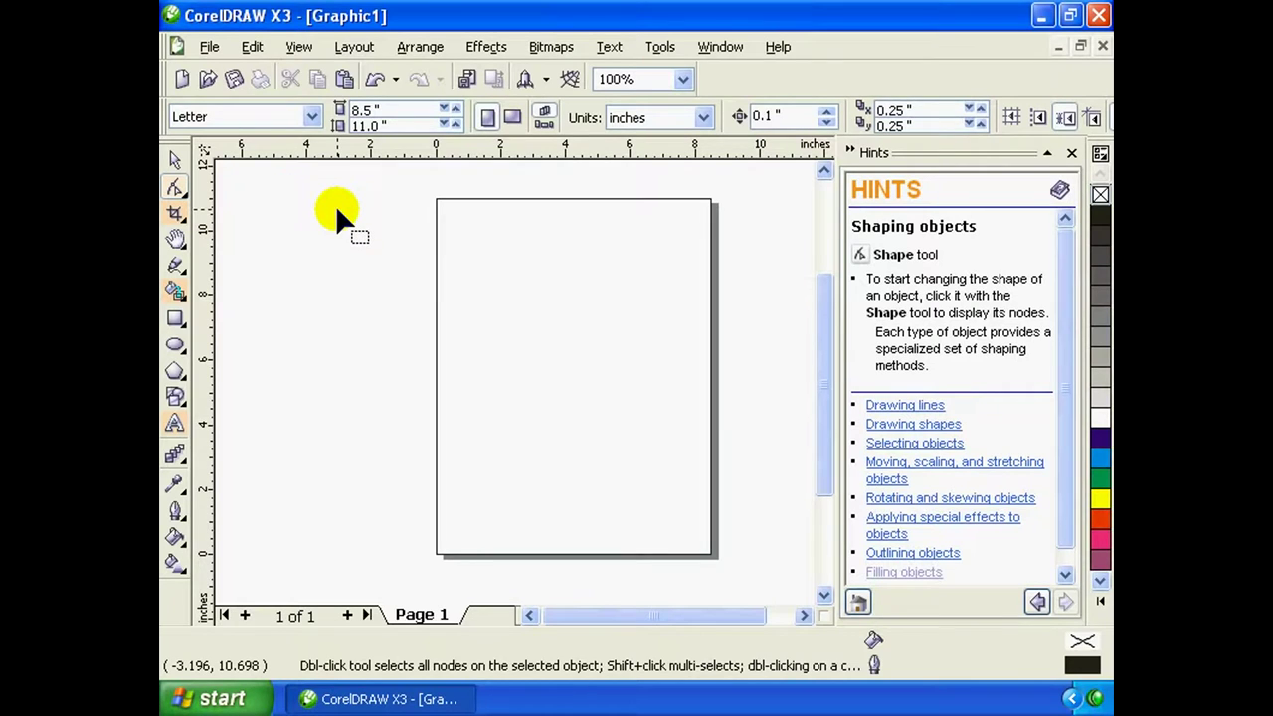
click(419, 243)
click(183, 196)
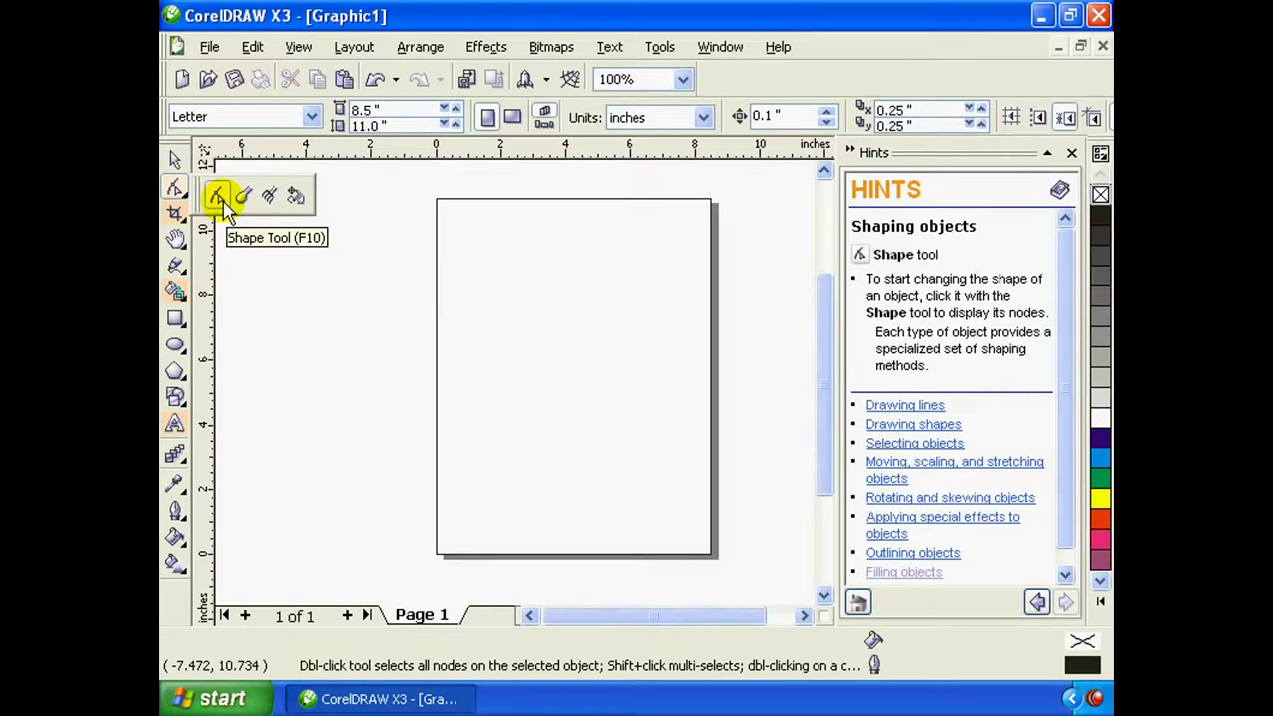
key(space)
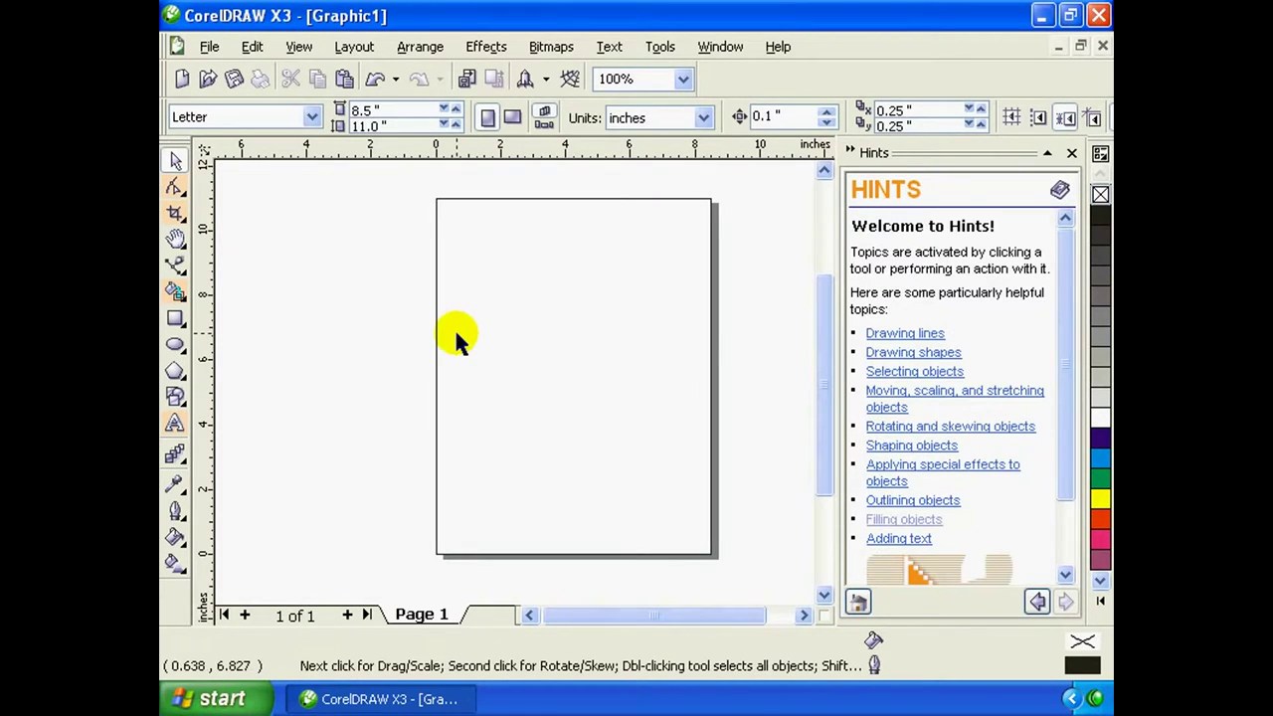
- Draw a tilted four-node Bézier loop from left of the page, closing it at its start node
click(175, 265)
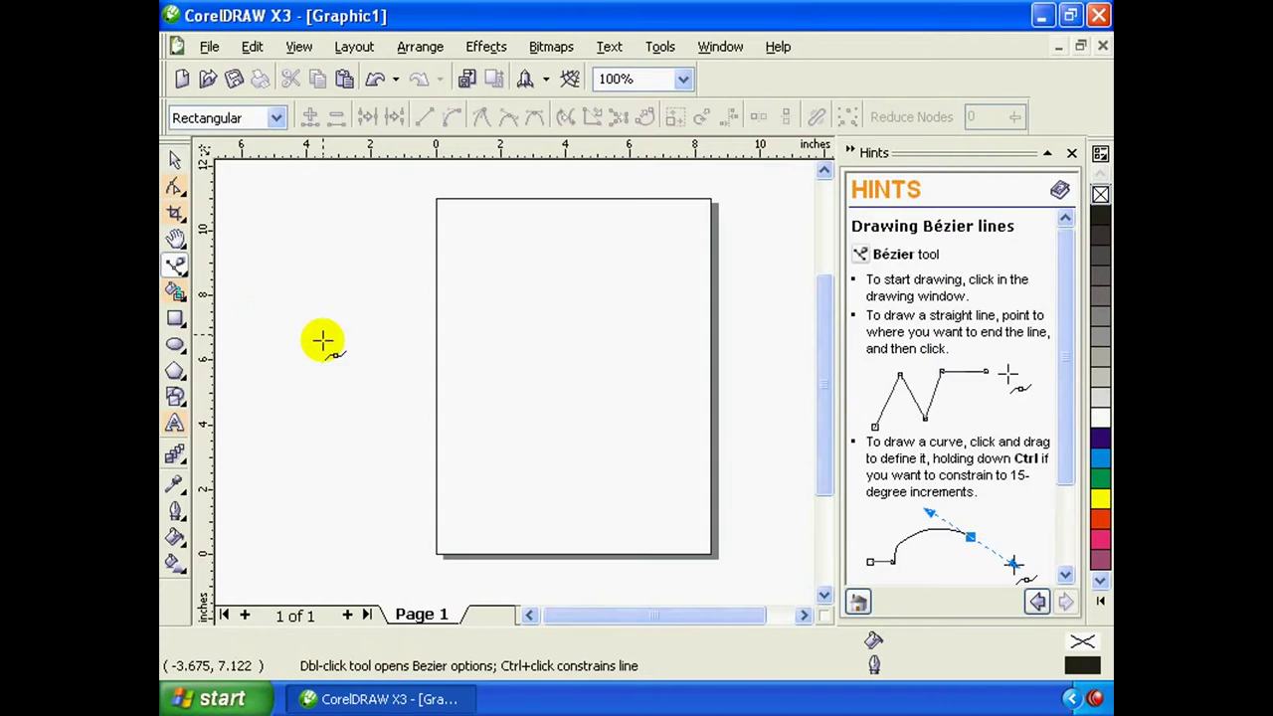
click(304, 443)
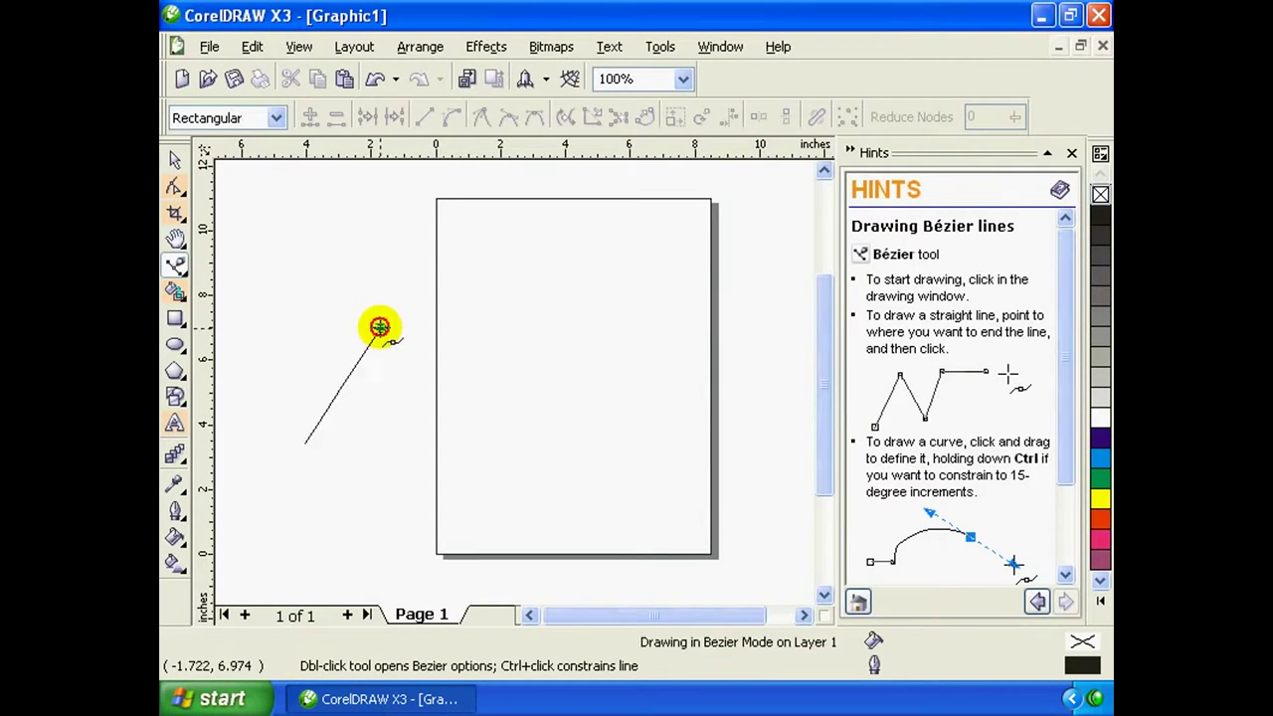
drag(380, 327, 384, 250)
drag(577, 225, 647, 226)
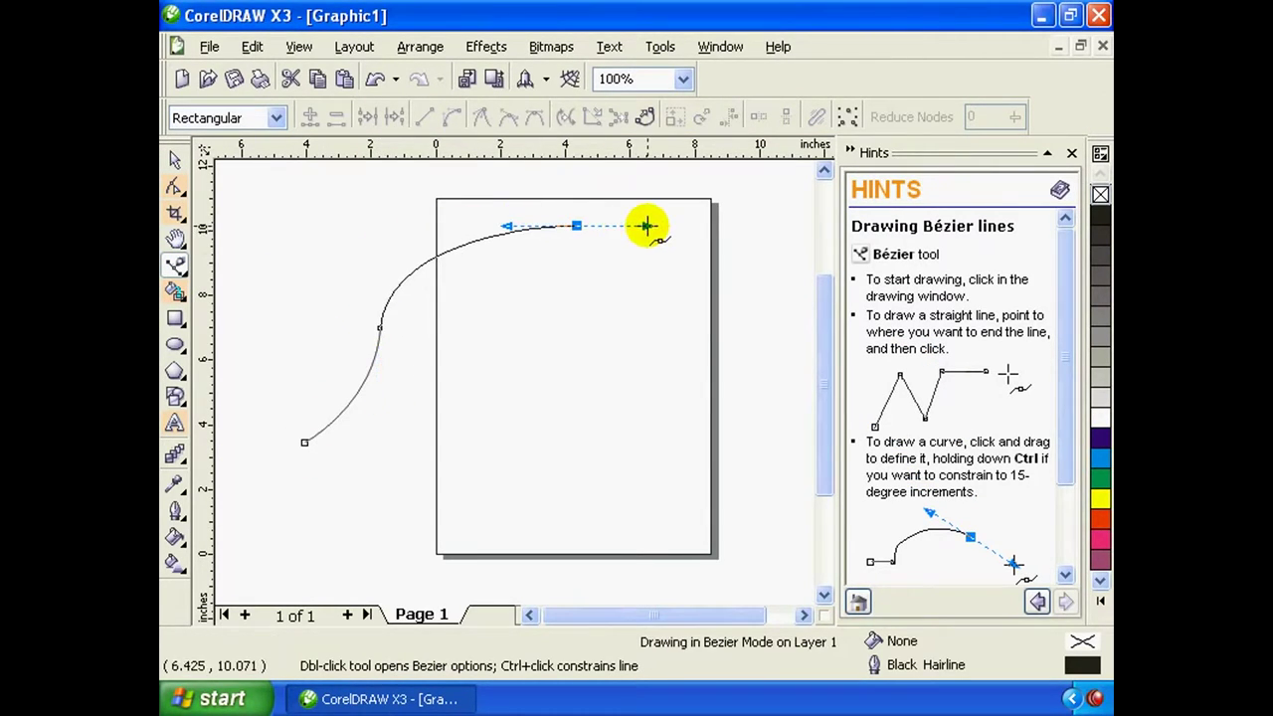
drag(525, 414, 459, 476)
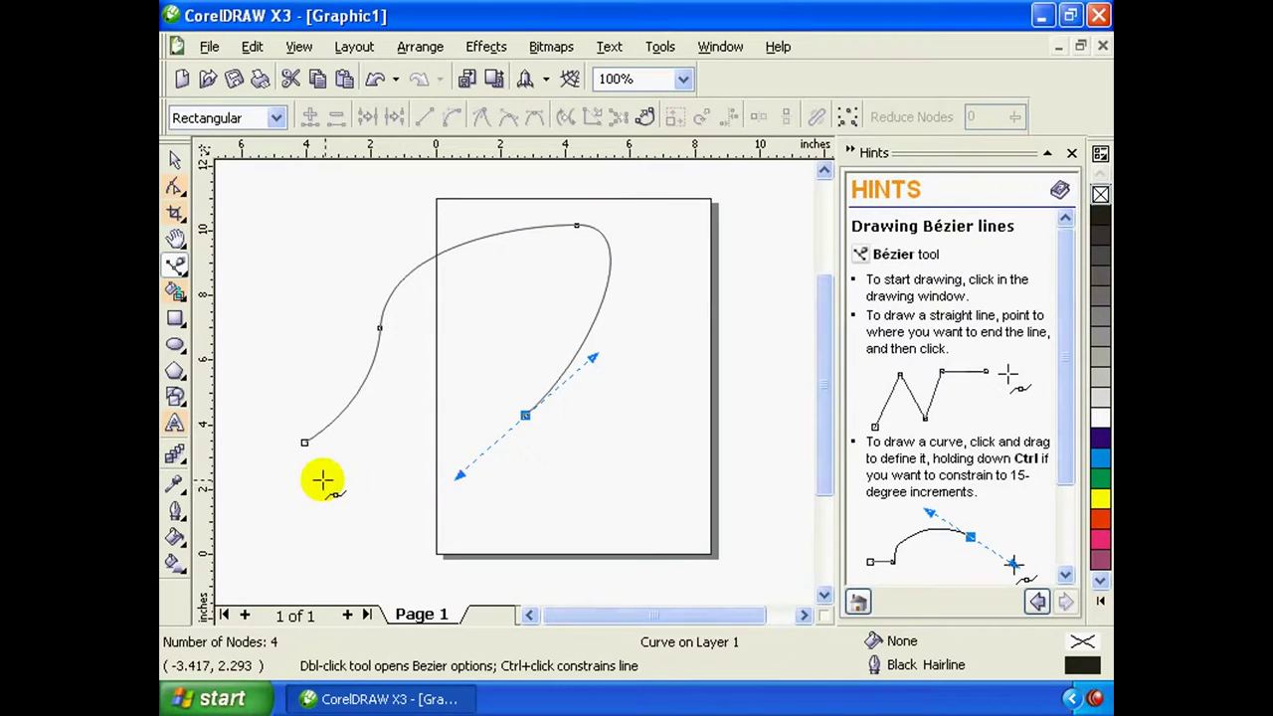
drag(305, 443, 321, 377)
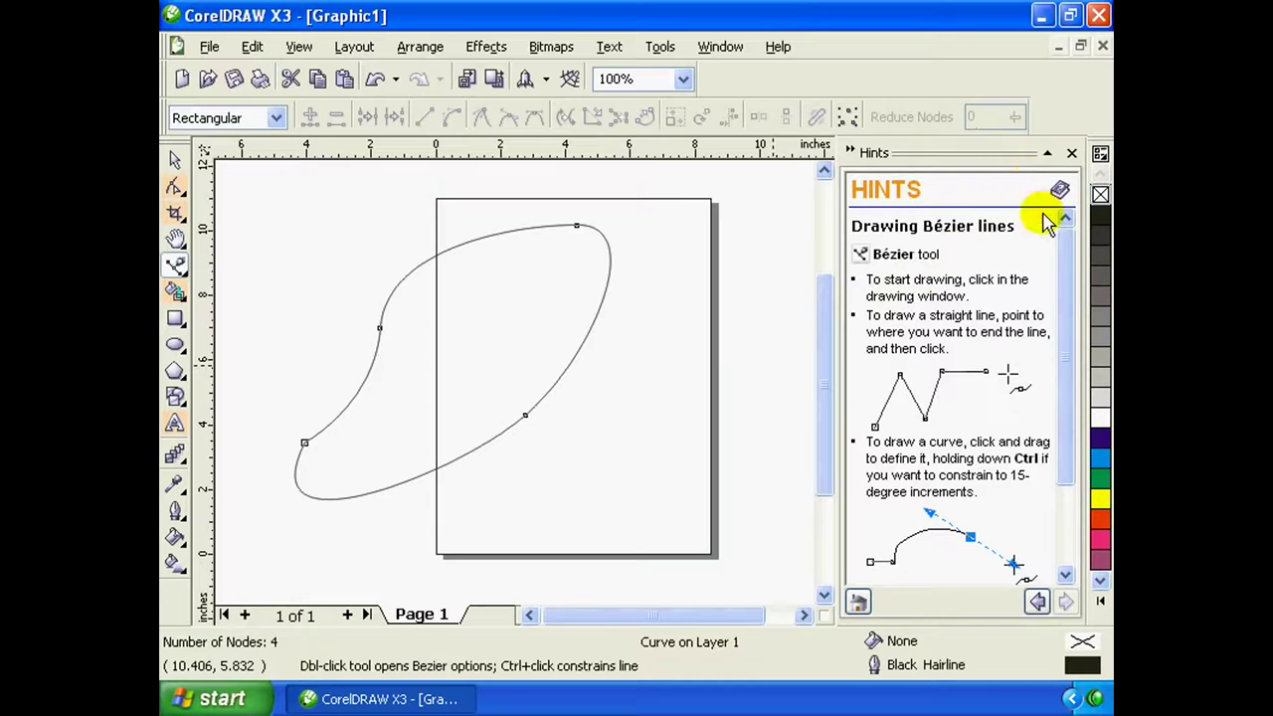
mouse_move(1063, 249)
mouse_down()
mouse_move(1061, 283)
mouse_move(1064, 241)
mouse_up()
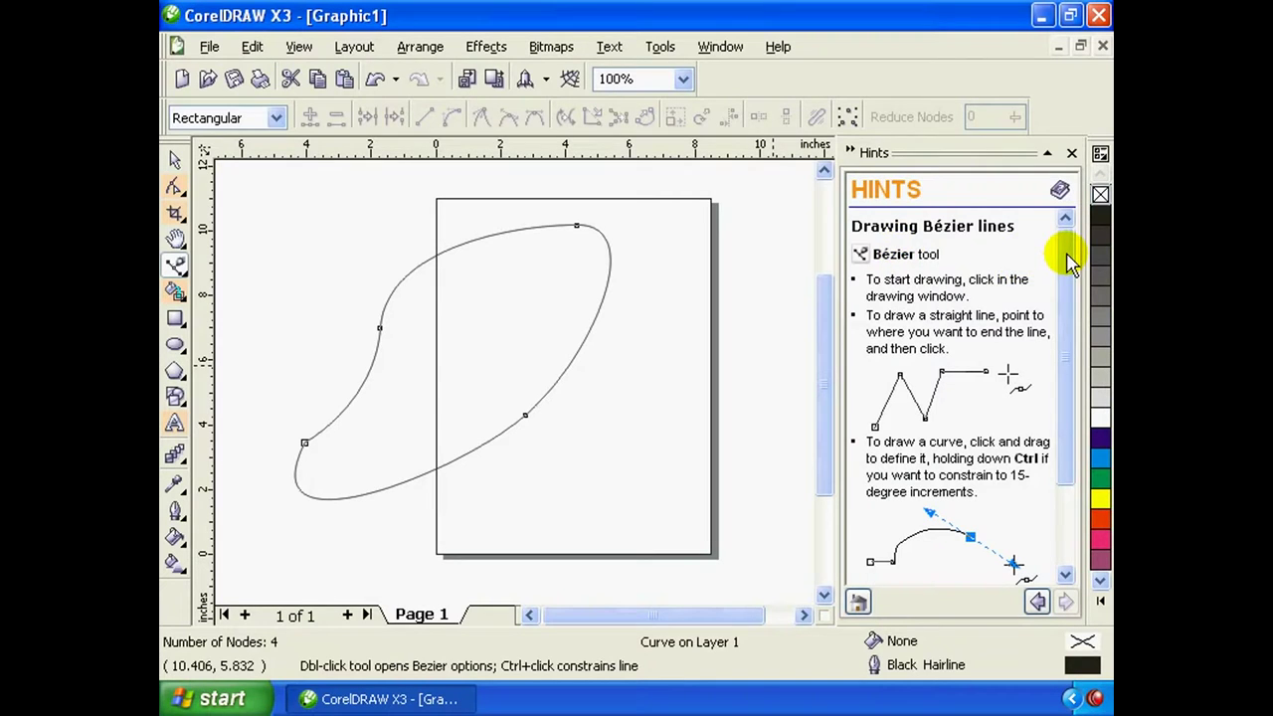
mouse_move(1067, 261)
mouse_down()
mouse_move(1074, 364)
mouse_move(1060, 254)
mouse_up()
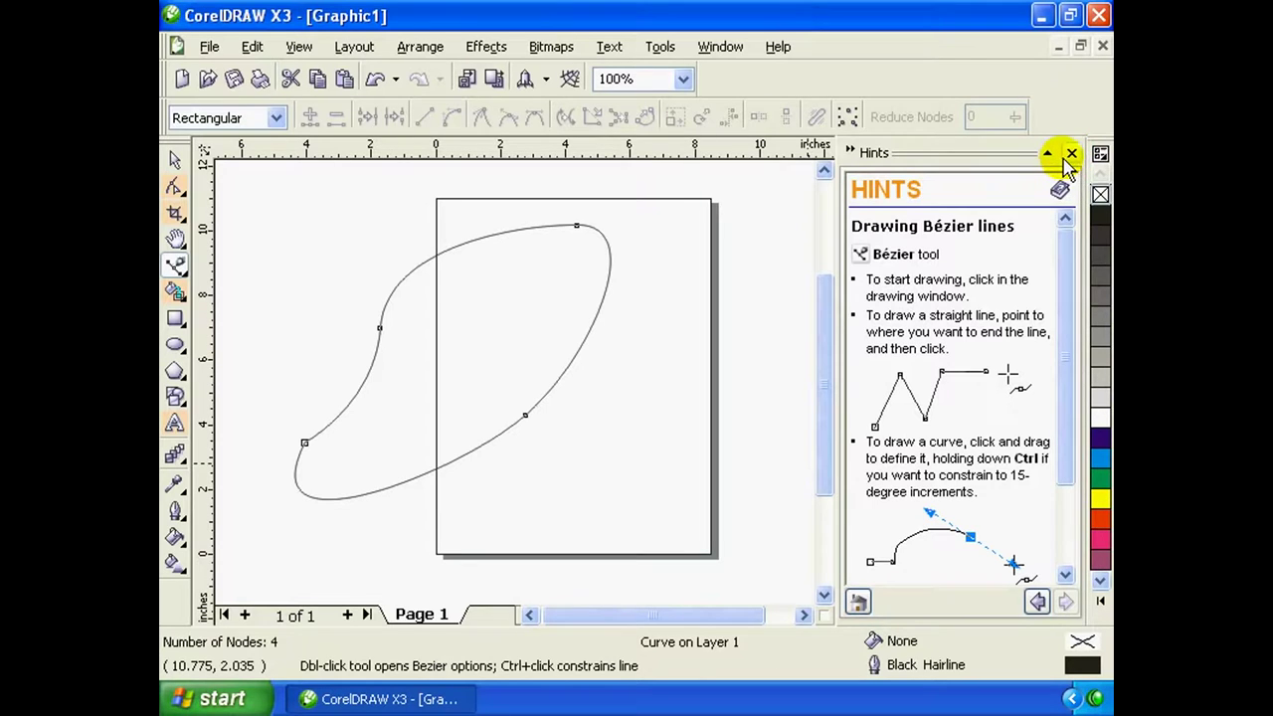
- Reopen the Hints docker from Help > Hints and switch to the Shape tool (F10)
click(1072, 154)
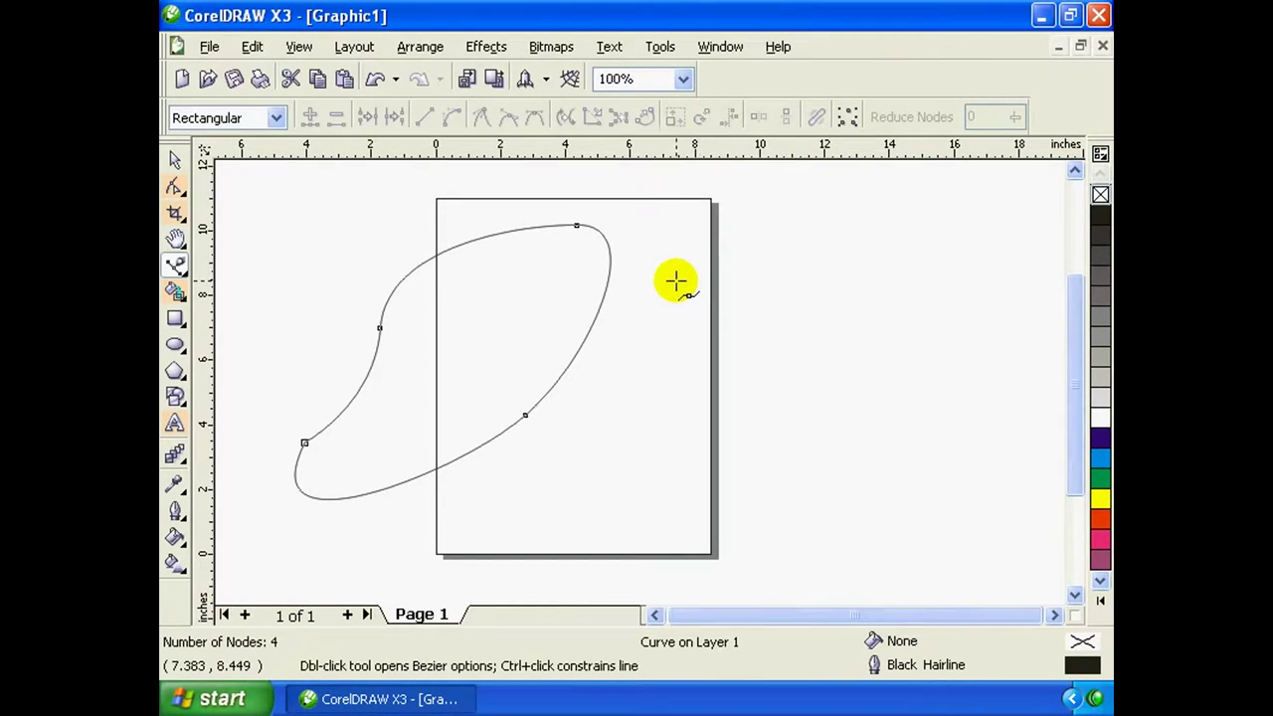
click(778, 52)
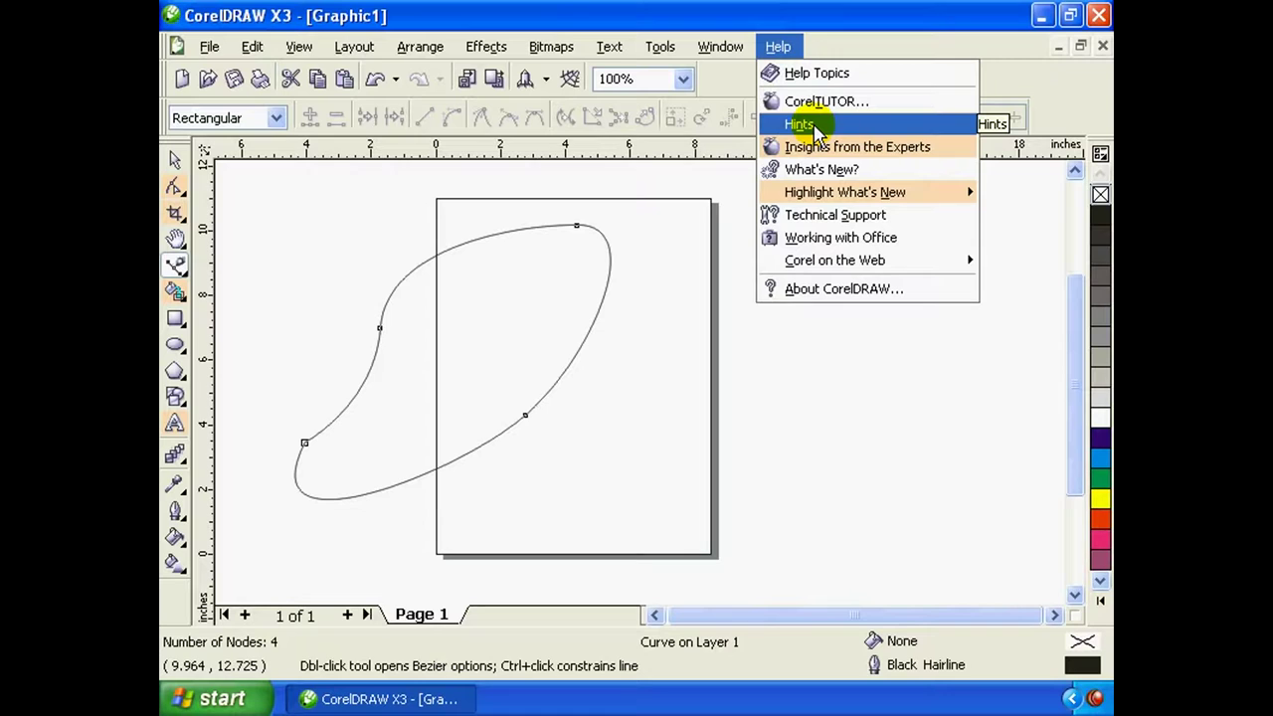
click(813, 127)
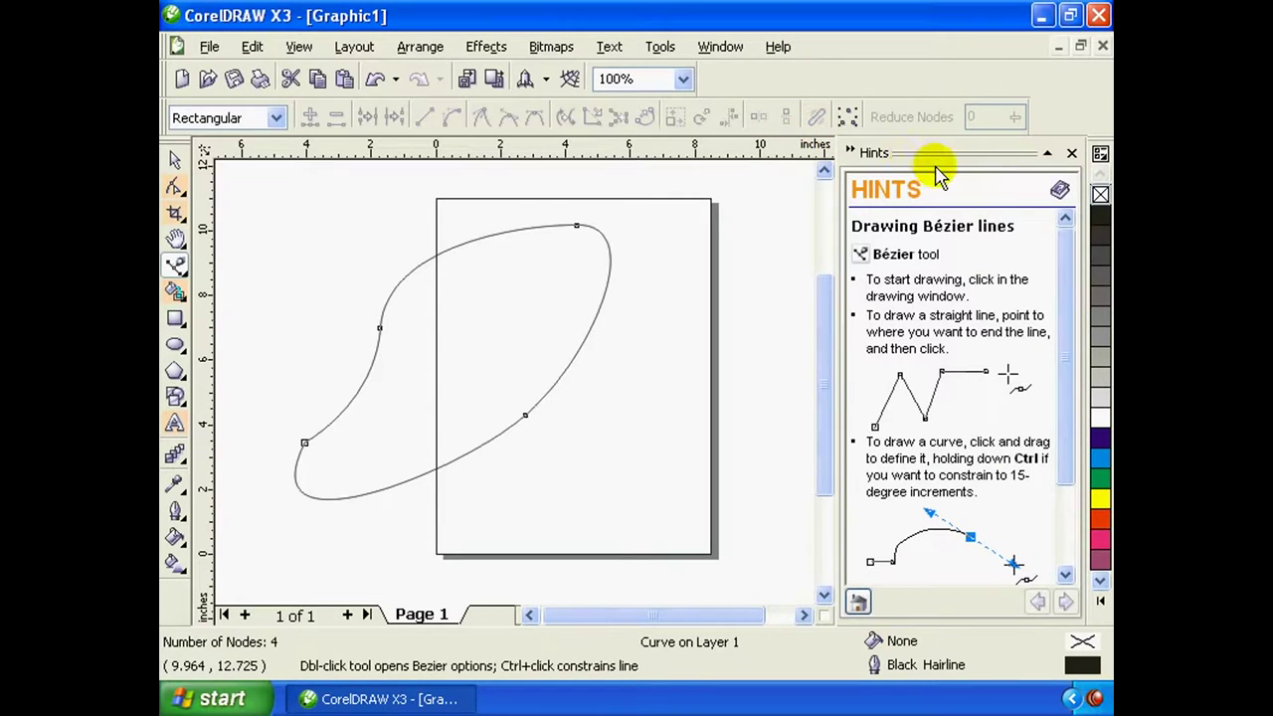
key(F10)
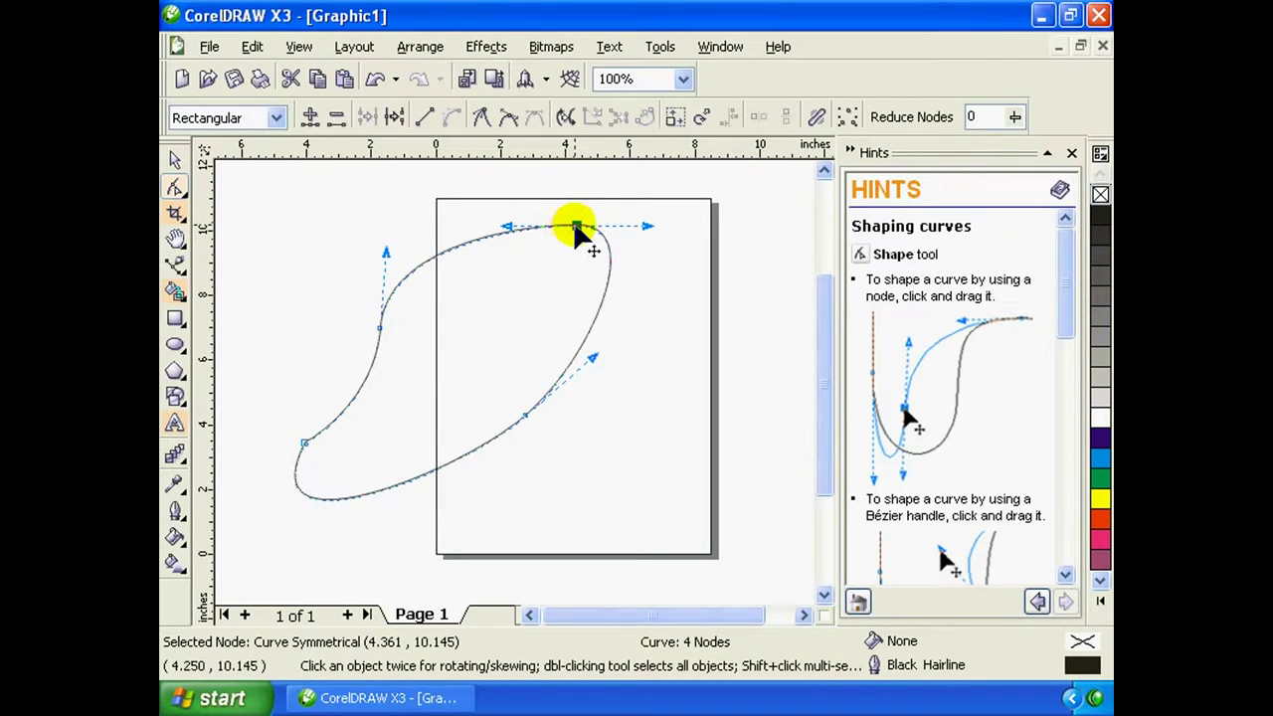
- Reshape the loop by dragging its top node and upper-left handle, with elastic mode on
drag(579, 226, 570, 254)
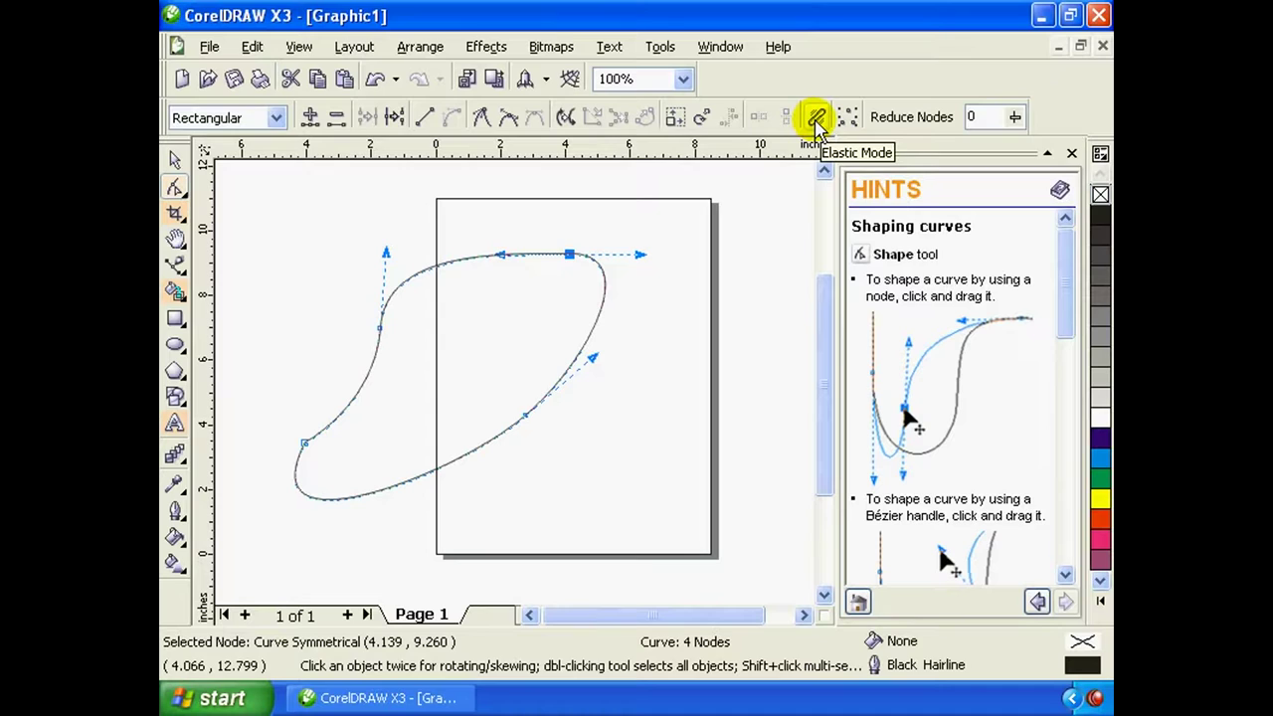
click(815, 118)
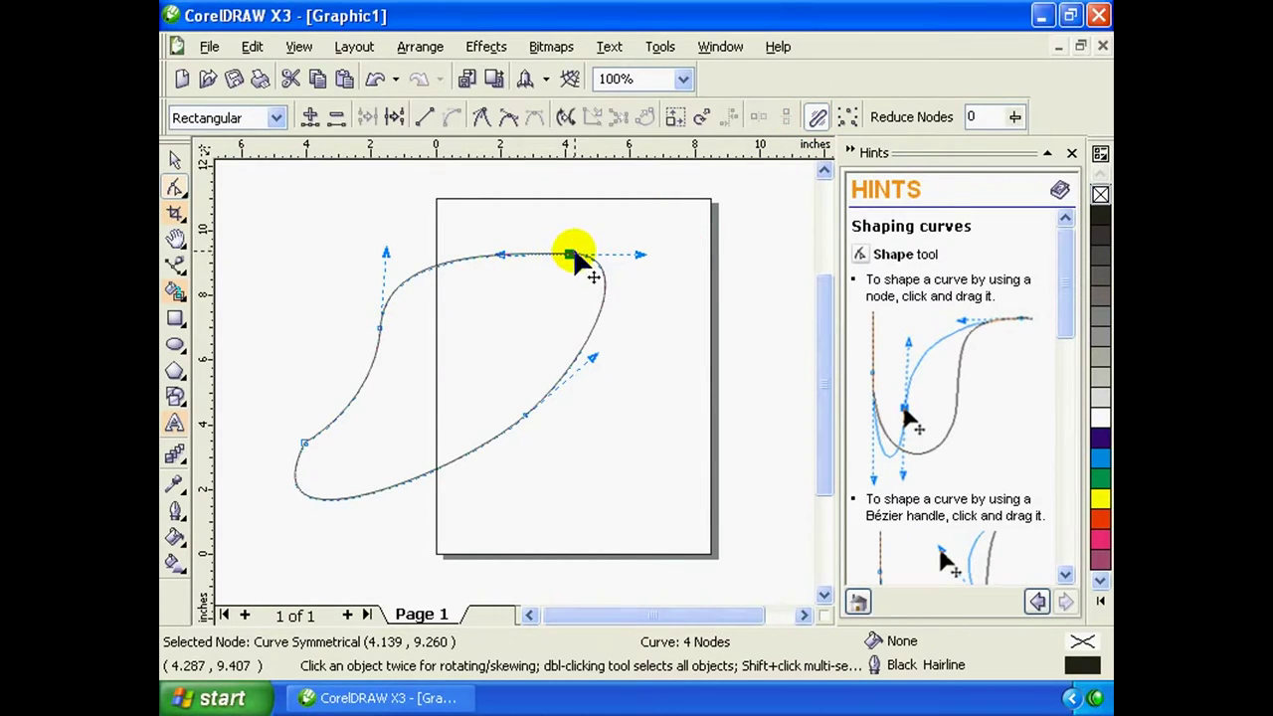
drag(570, 256, 491, 323)
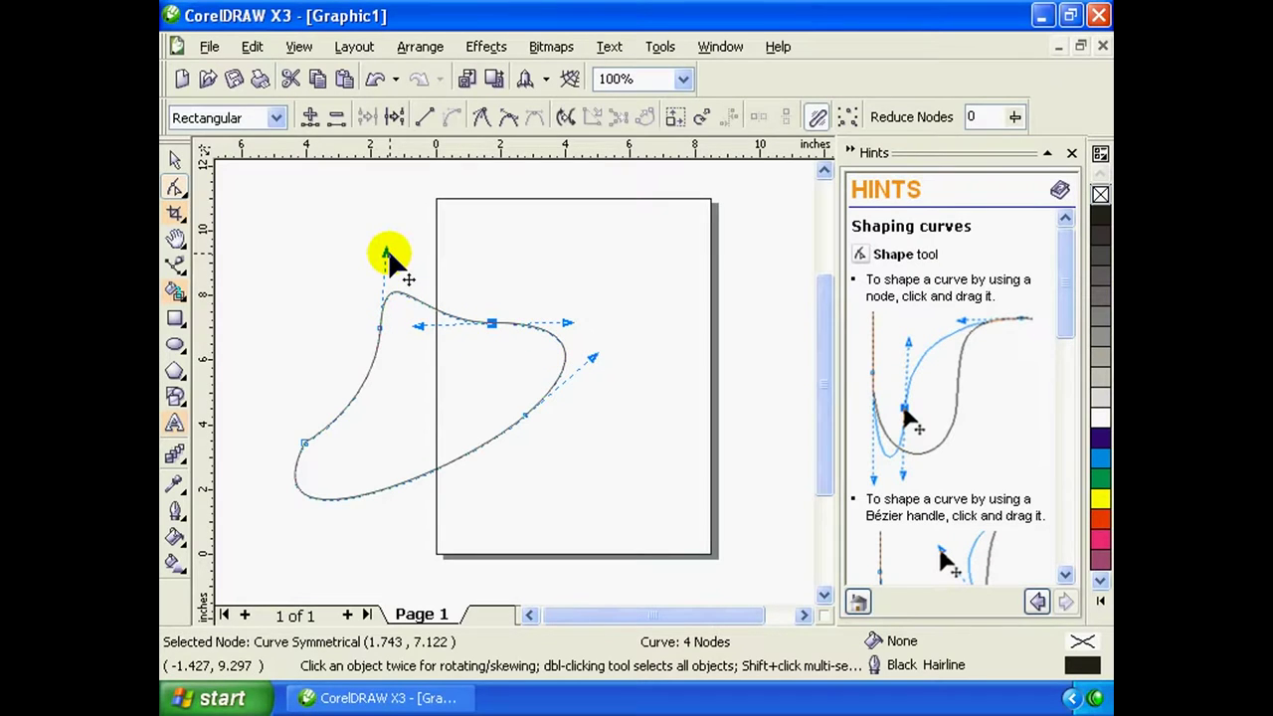
drag(386, 254, 418, 204)
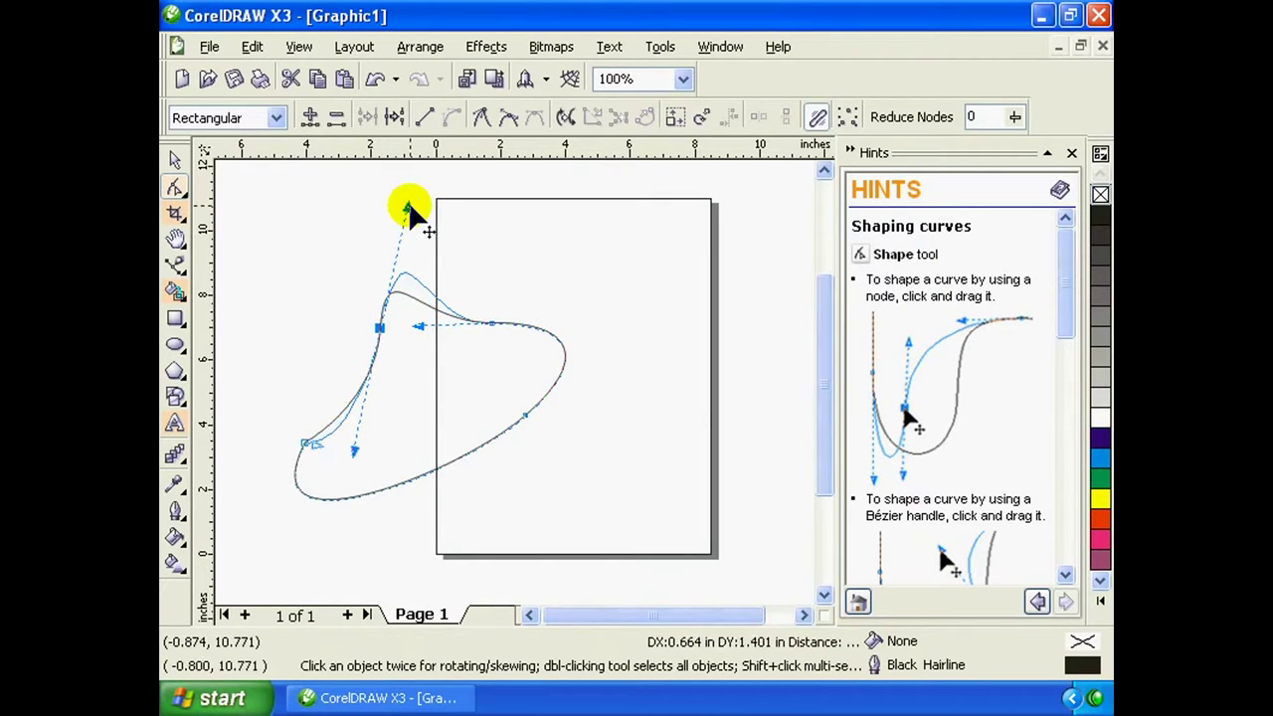
click(491, 326)
drag(491, 326, 626, 303)
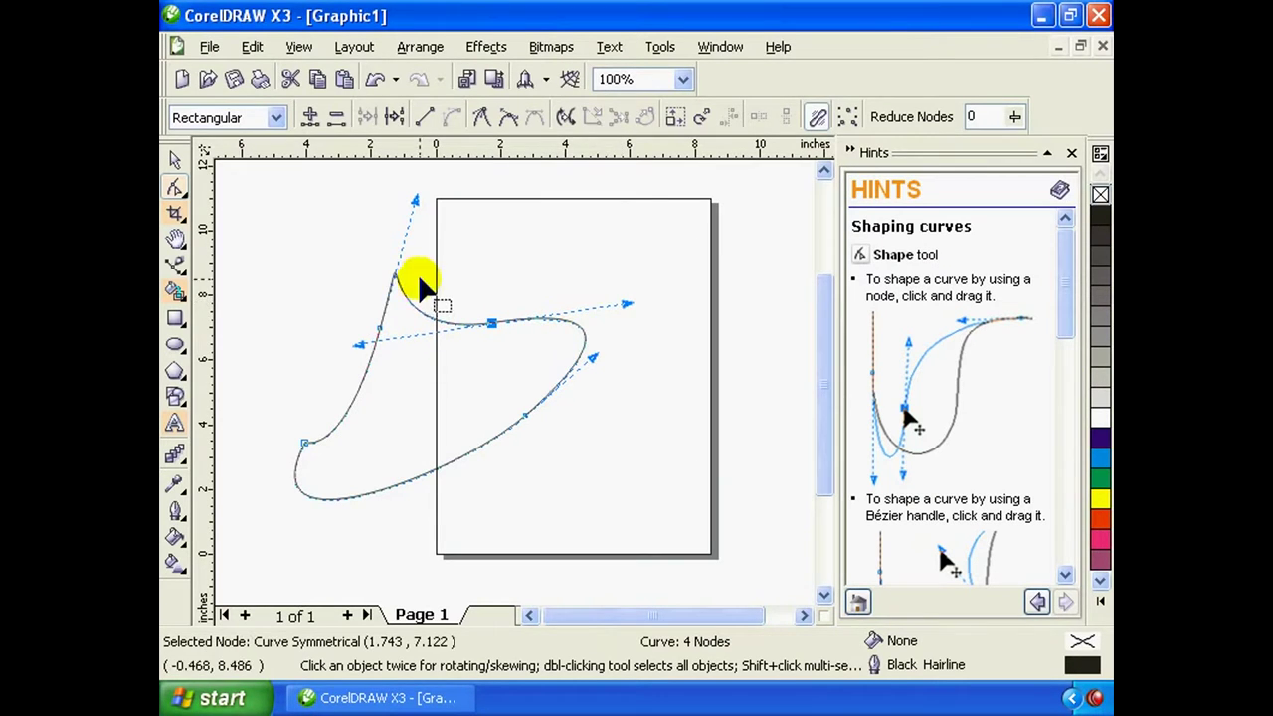
- Pull a segment up-left and raise the middle node, then select all nodes and shift the curve
drag(376, 334, 311, 259)
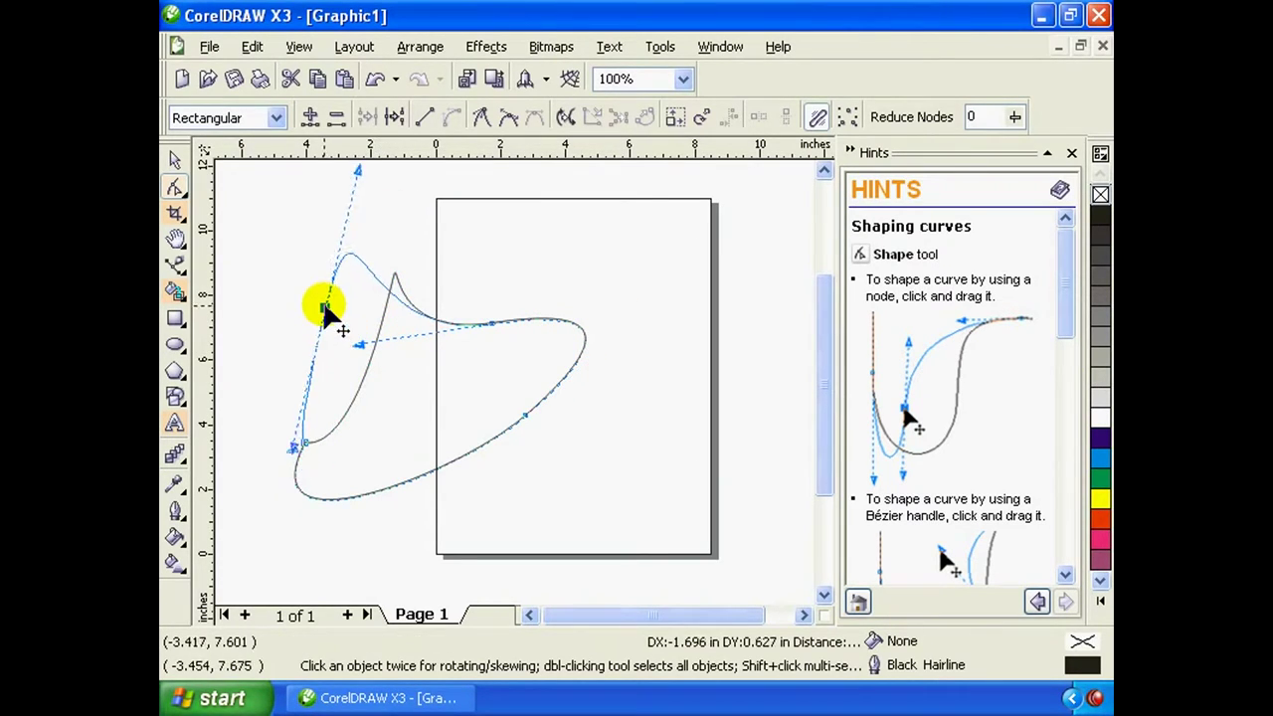
drag(491, 323, 519, 285)
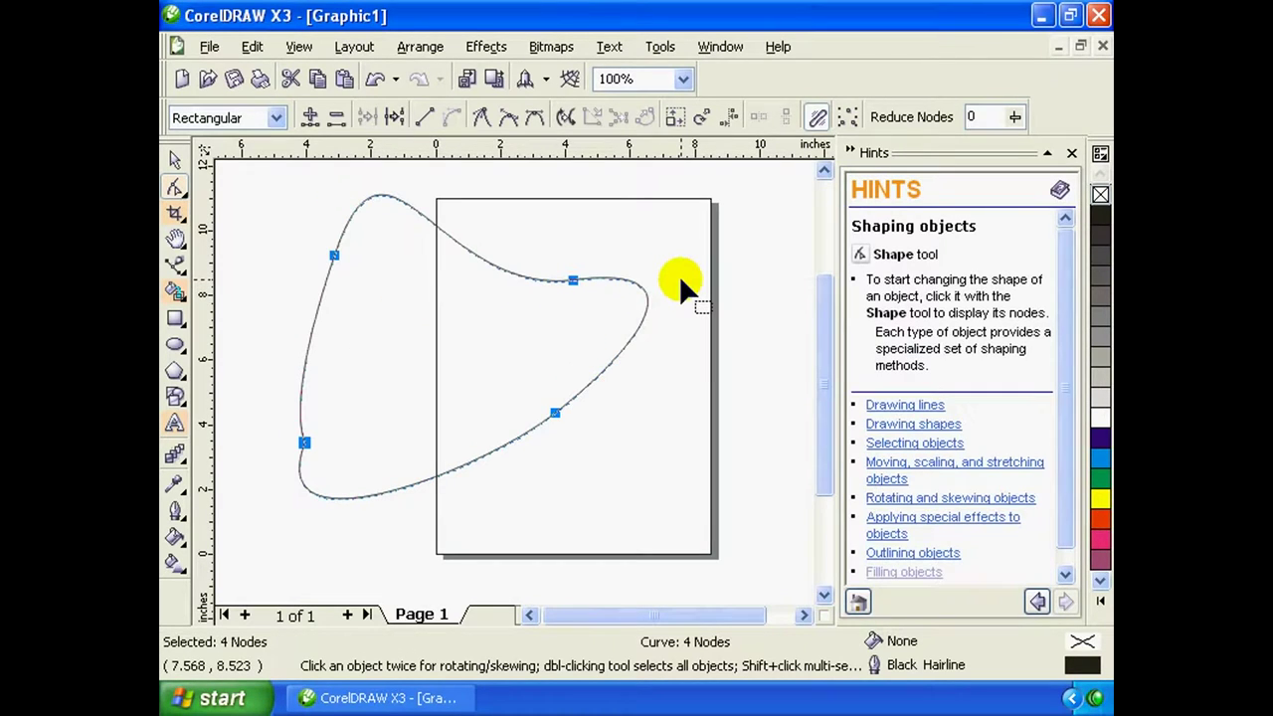
click(848, 118)
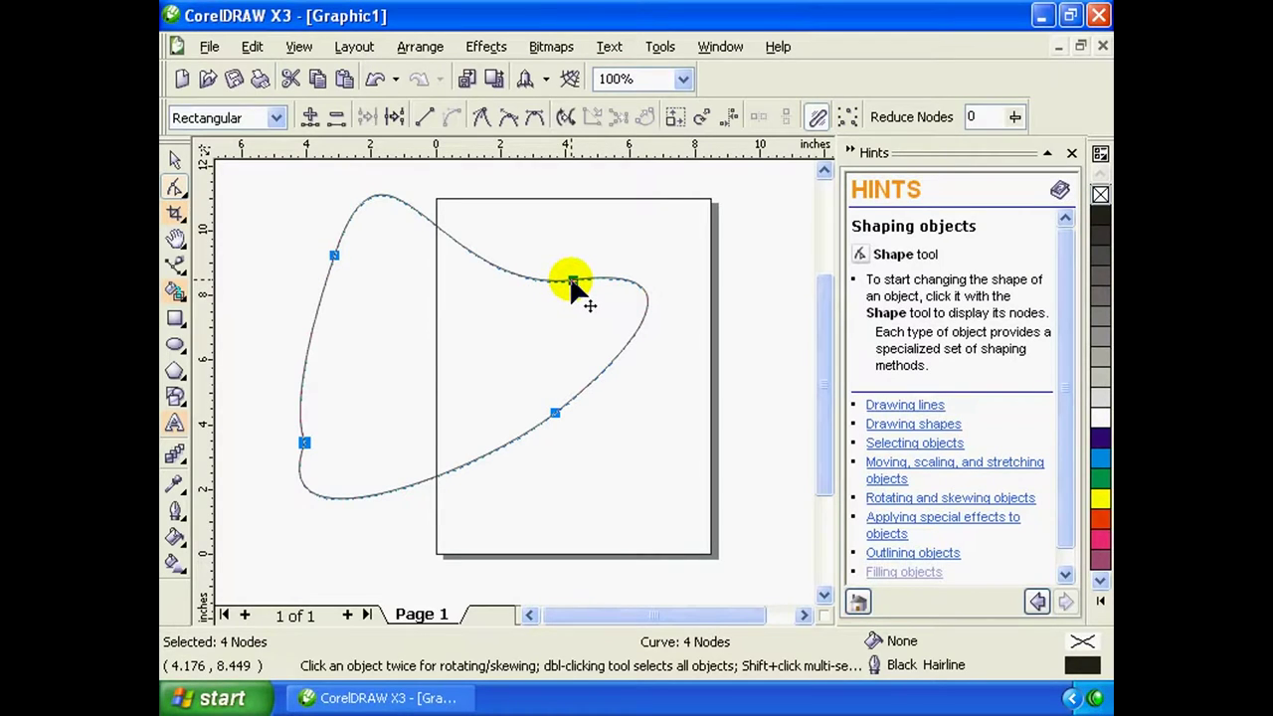
mouse_move(572, 282)
mouse_down()
mouse_move(546, 321)
mouse_move(553, 295)
mouse_move(655, 310)
mouse_move(336, 447)
mouse_move(307, 347)
mouse_move(364, 298)
mouse_move(452, 295)
mouse_move(412, 285)
mouse_move(540, 249)
mouse_move(412, 256)
mouse_move(375, 236)
mouse_up()
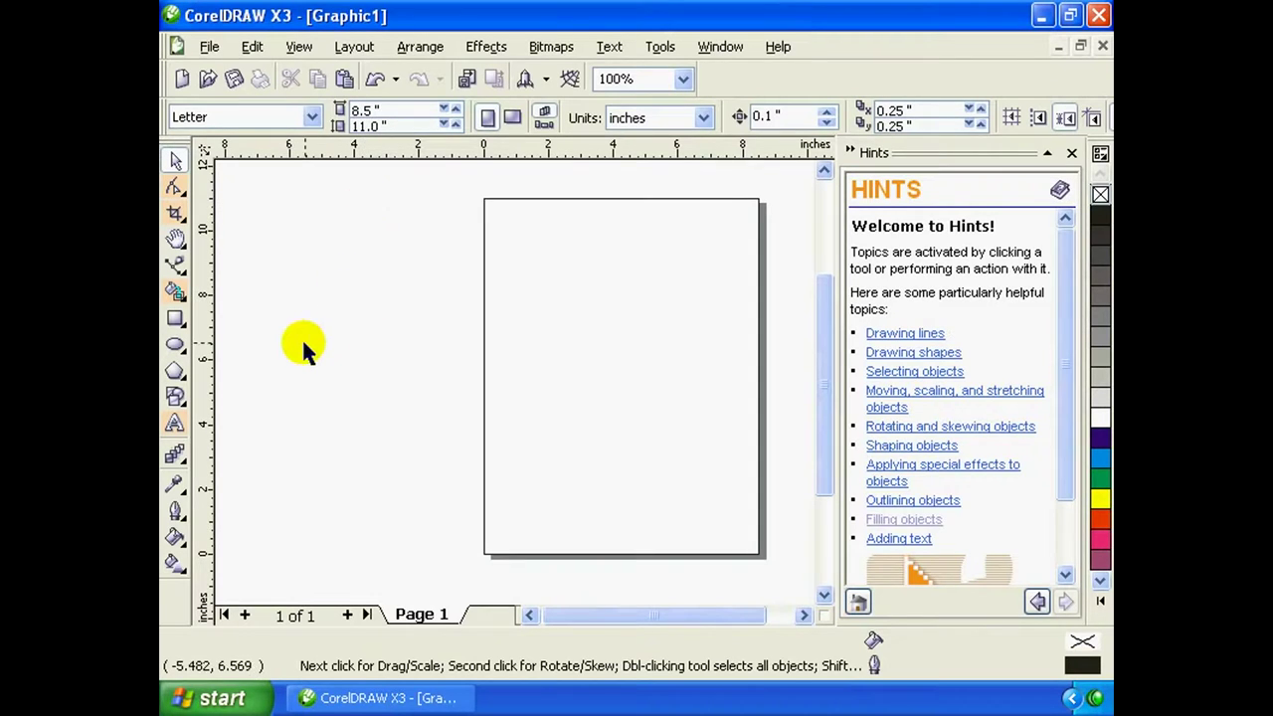
- Import the Sunset sample picture and place it on the page
click(542, 316)
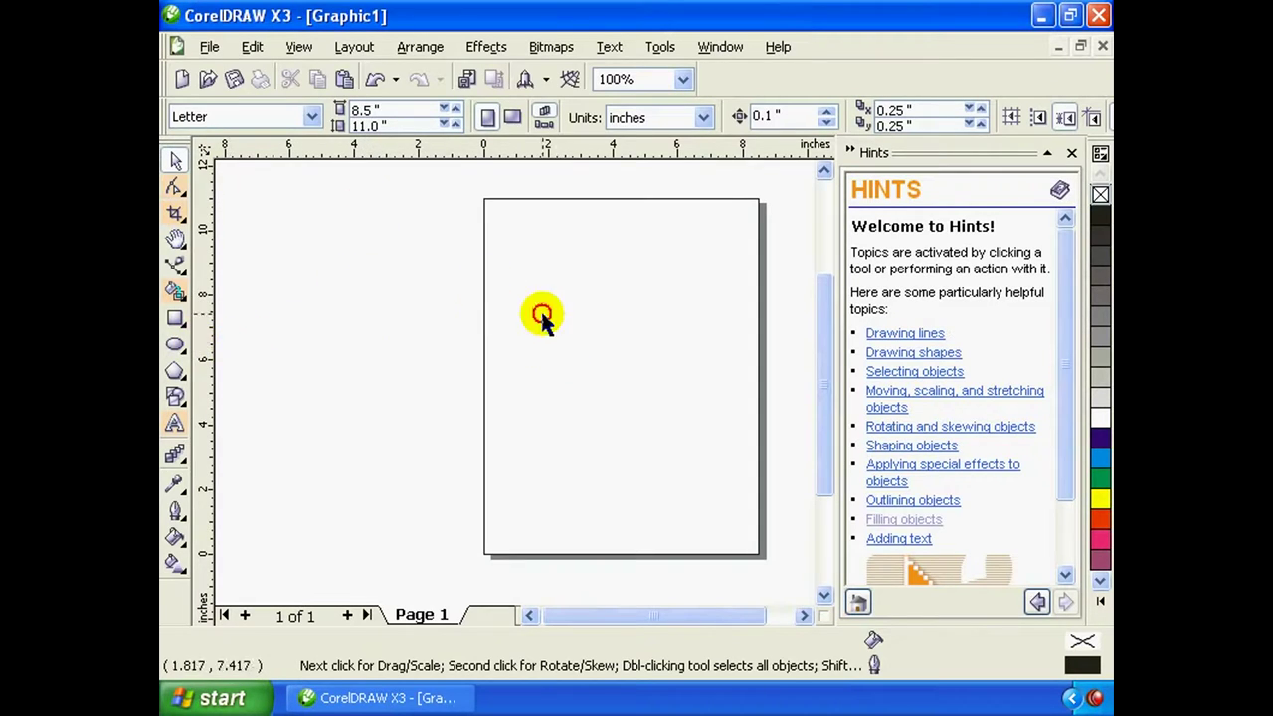
click(585, 336)
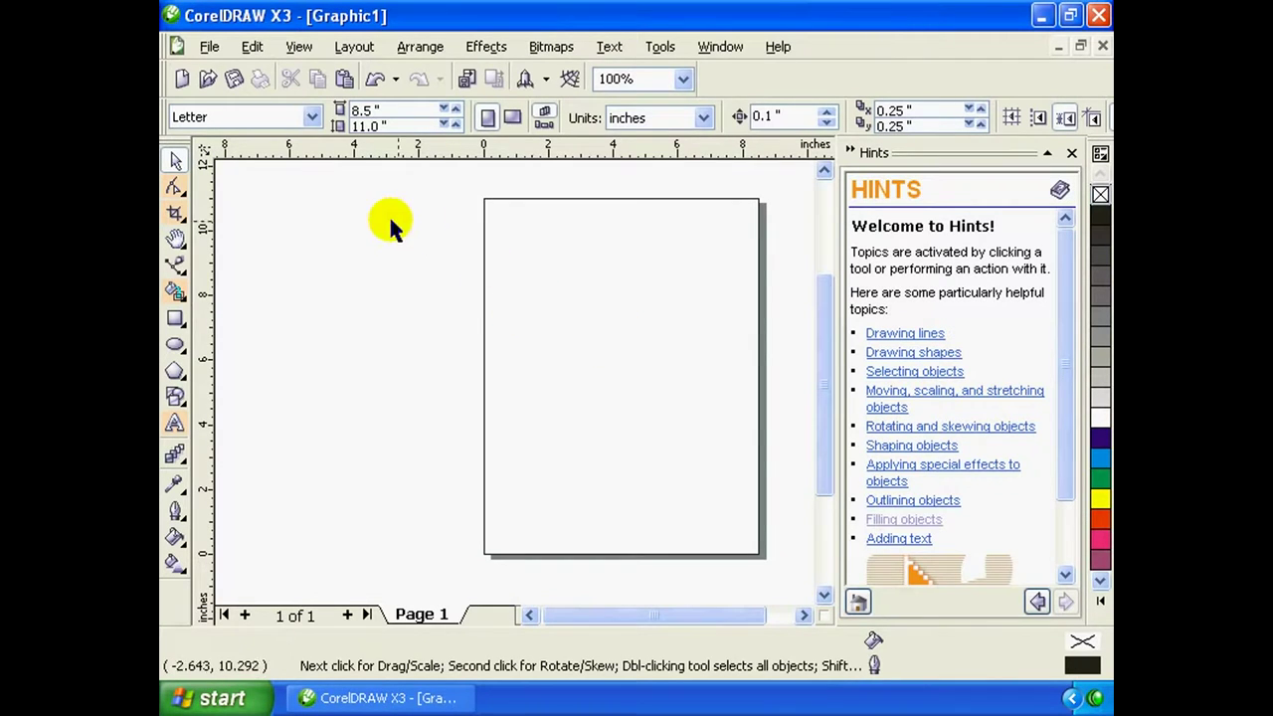
click(210, 47)
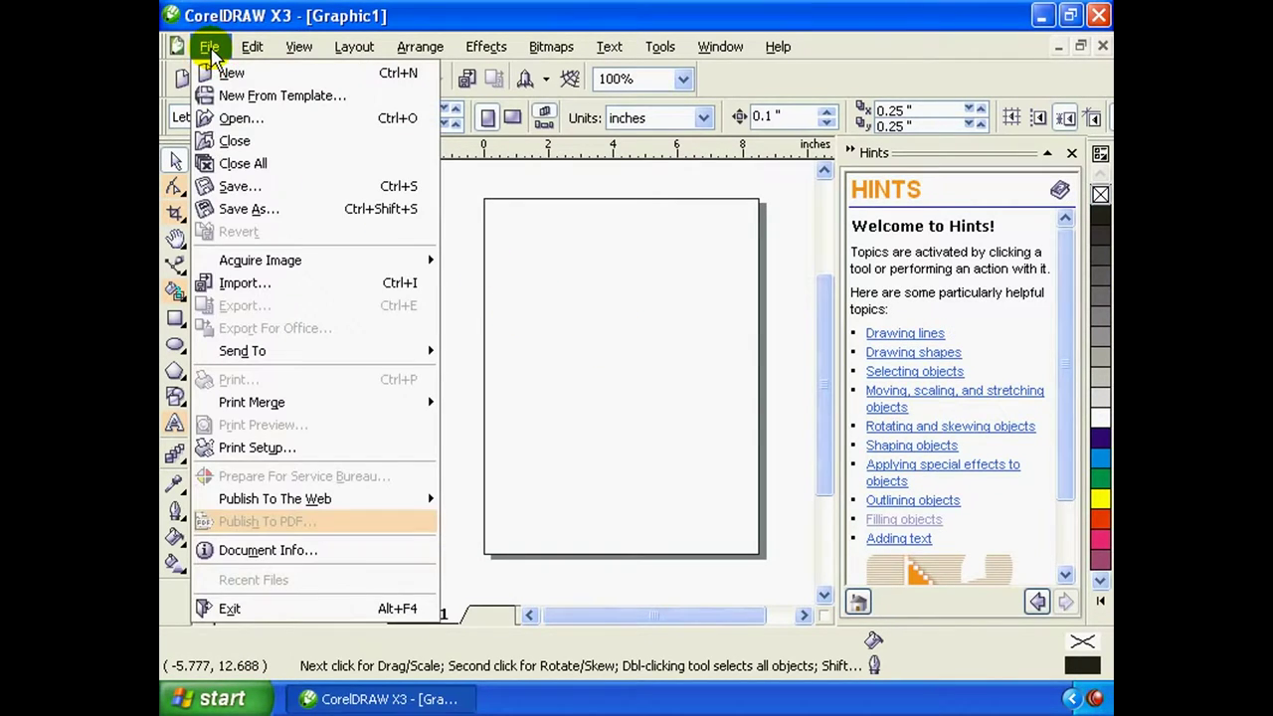
click(265, 286)
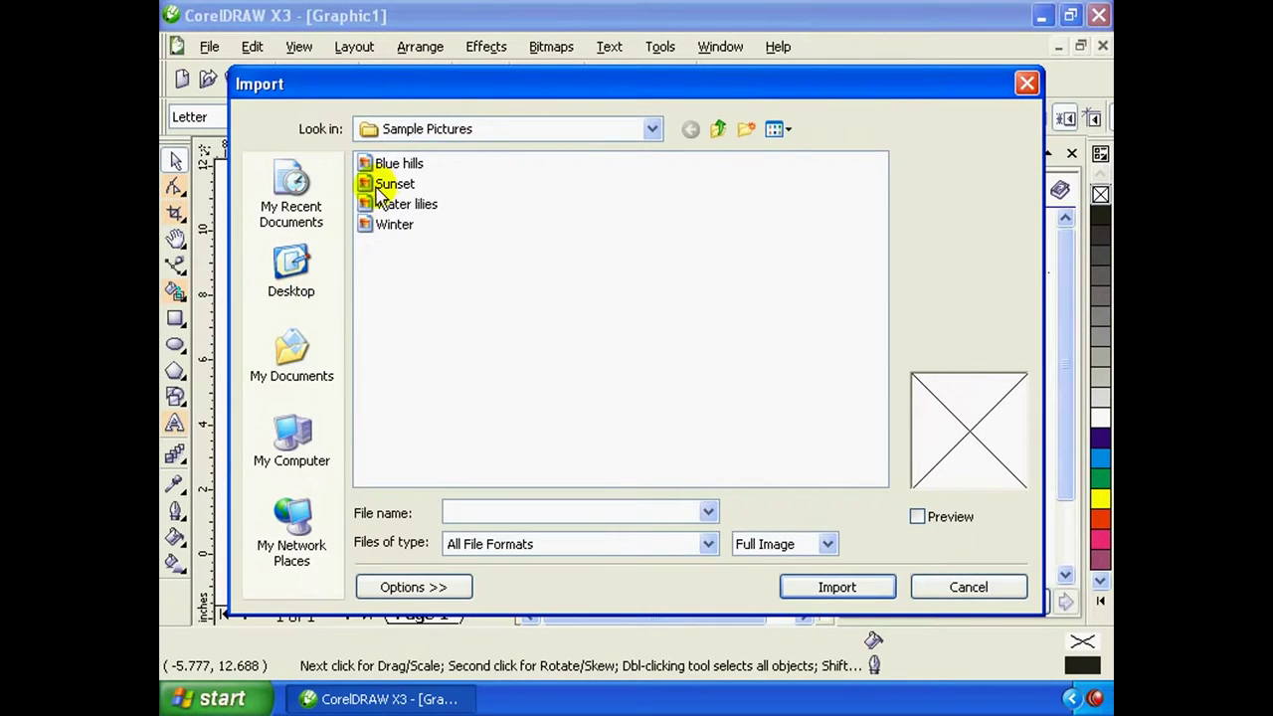
click(398, 164)
click(398, 184)
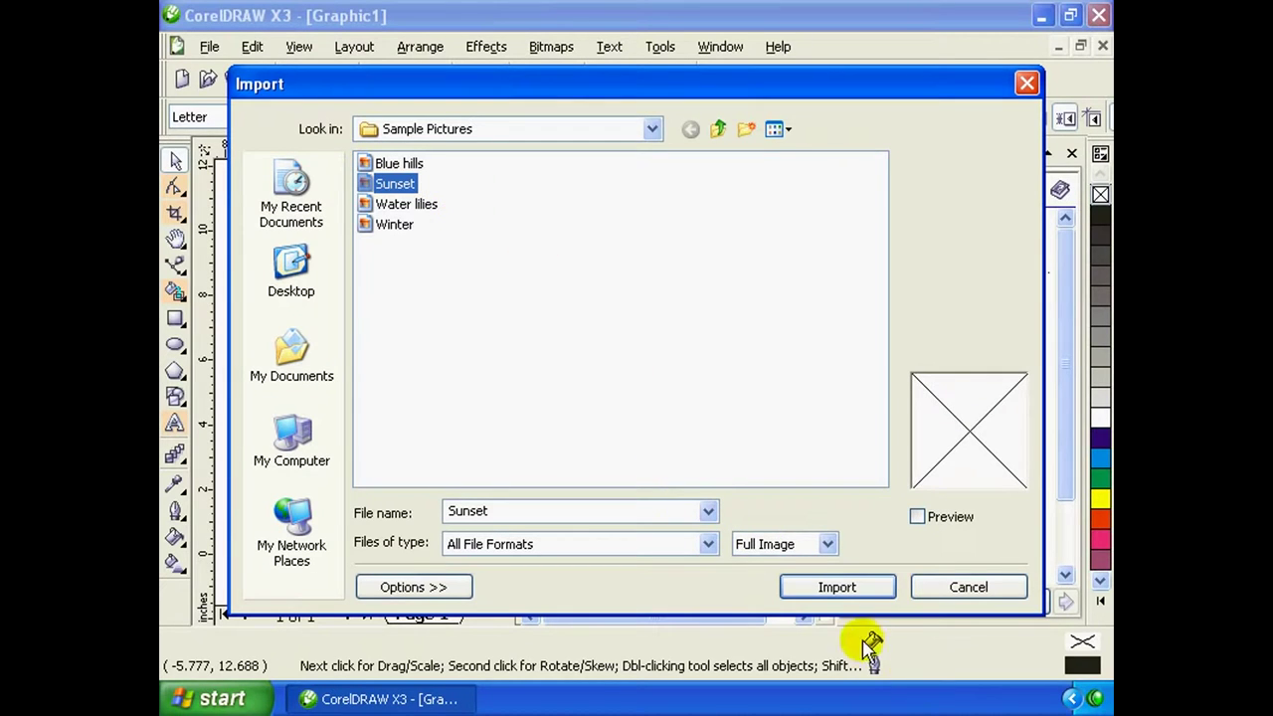
click(836, 587)
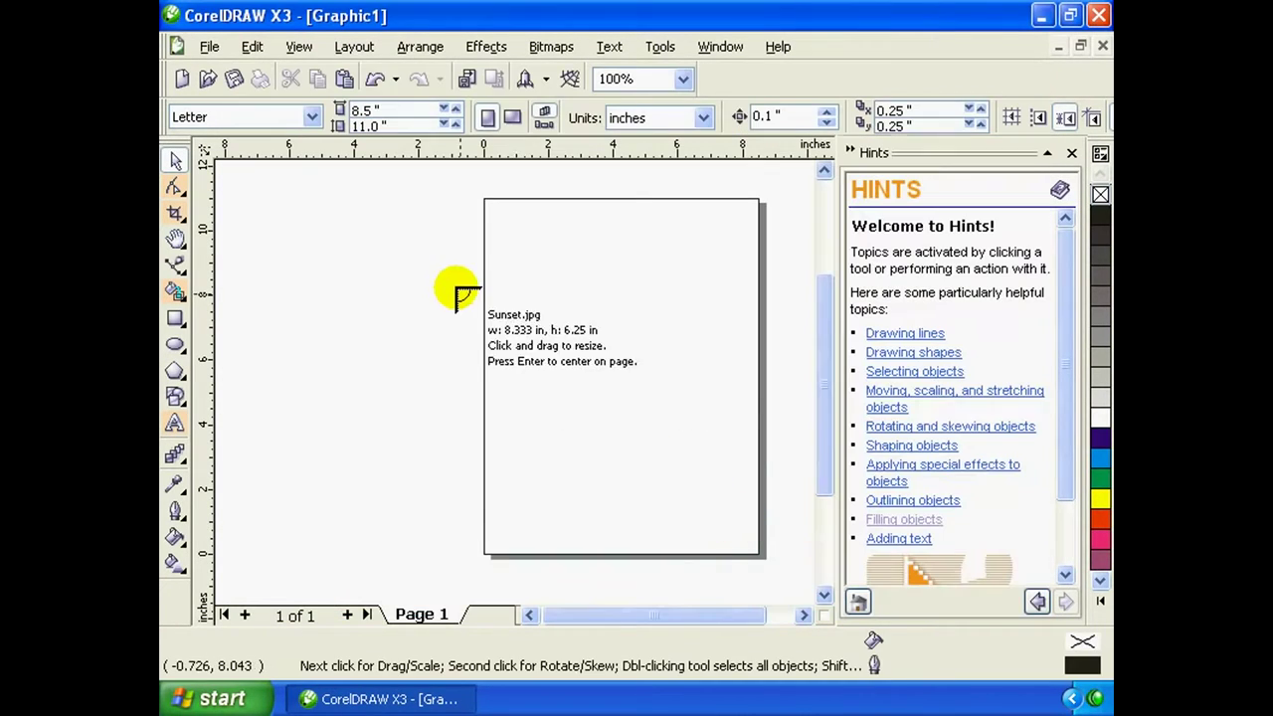
click(415, 264)
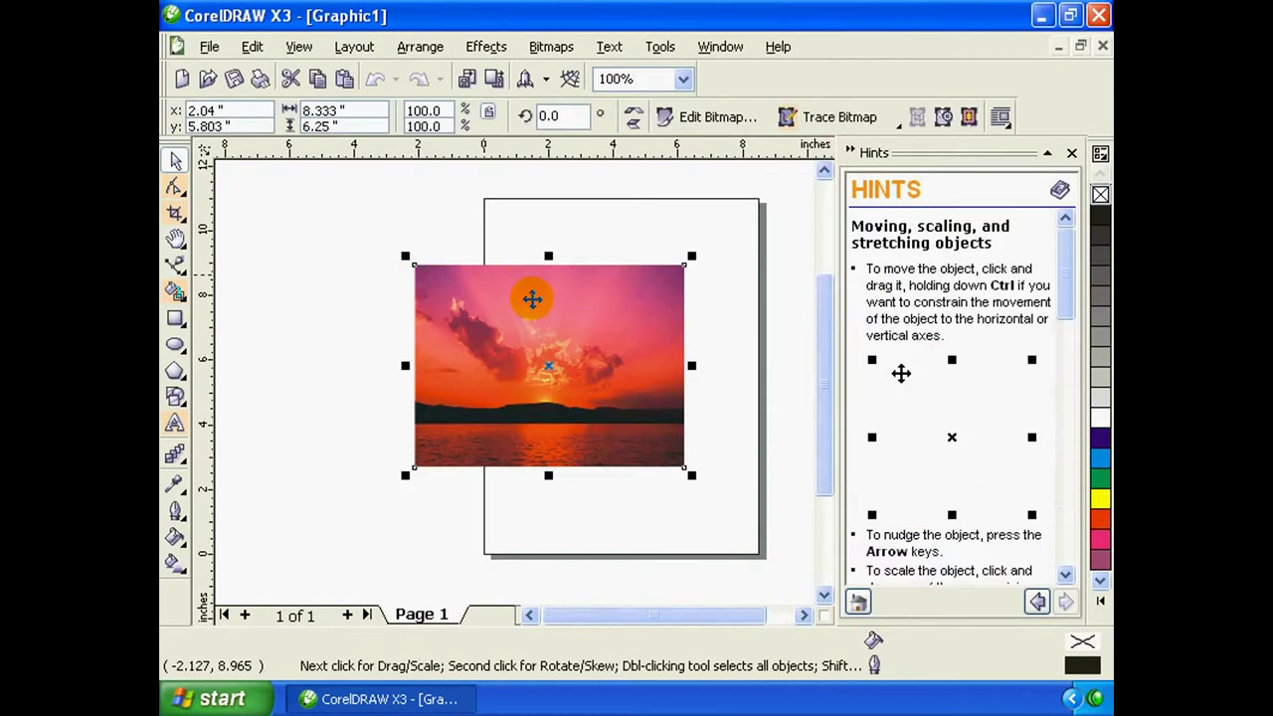
- Move the Sunset image up and left so it overhangs the page's left edge
drag(528, 295, 496, 289)
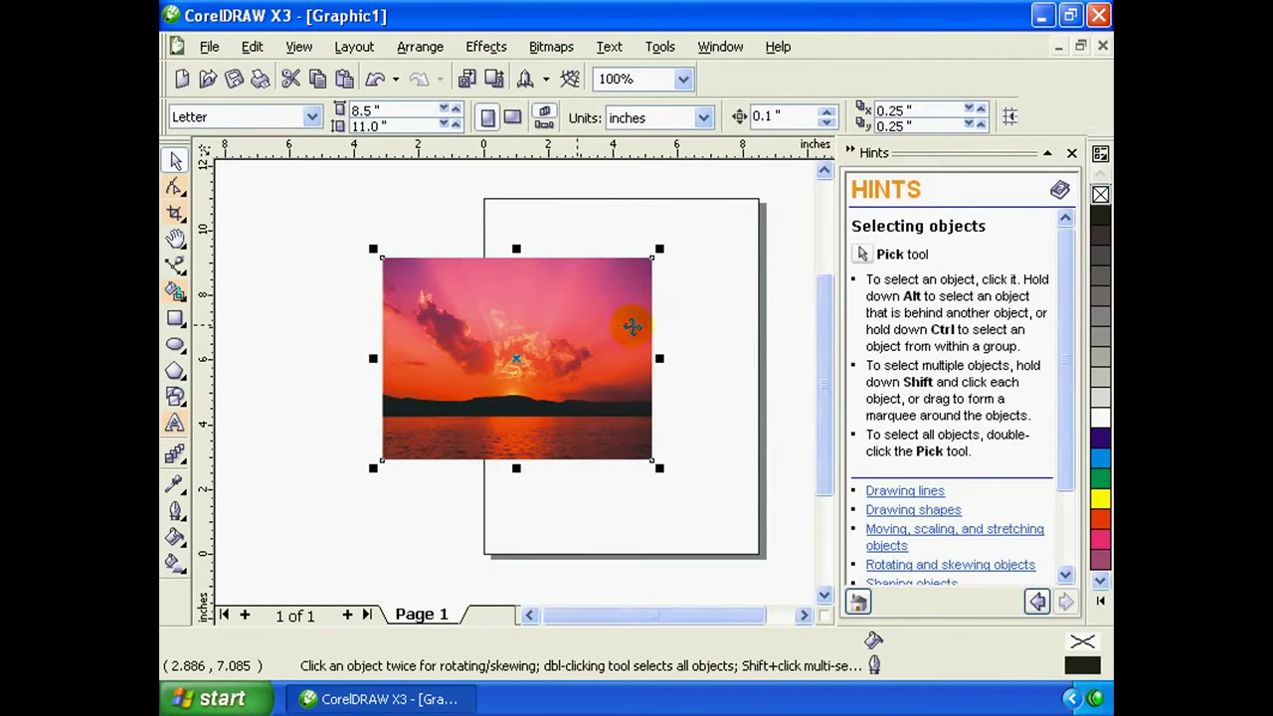
click(589, 327)
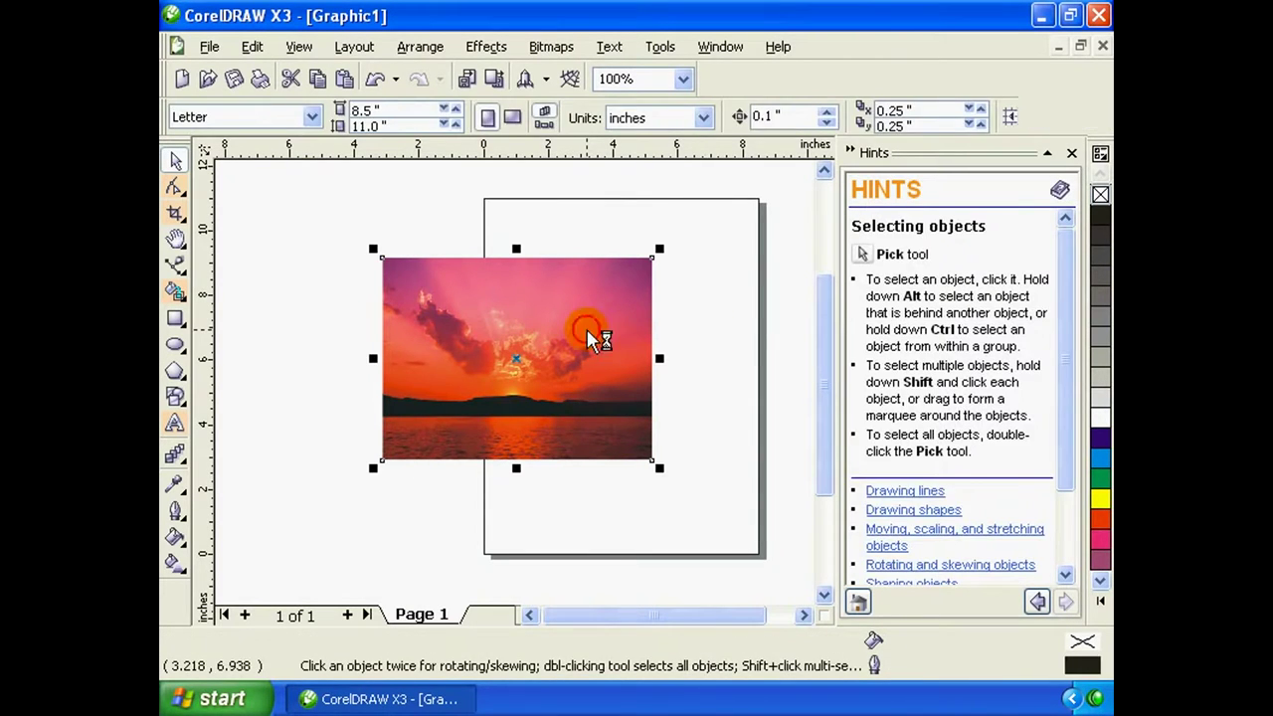
click(696, 313)
click(566, 307)
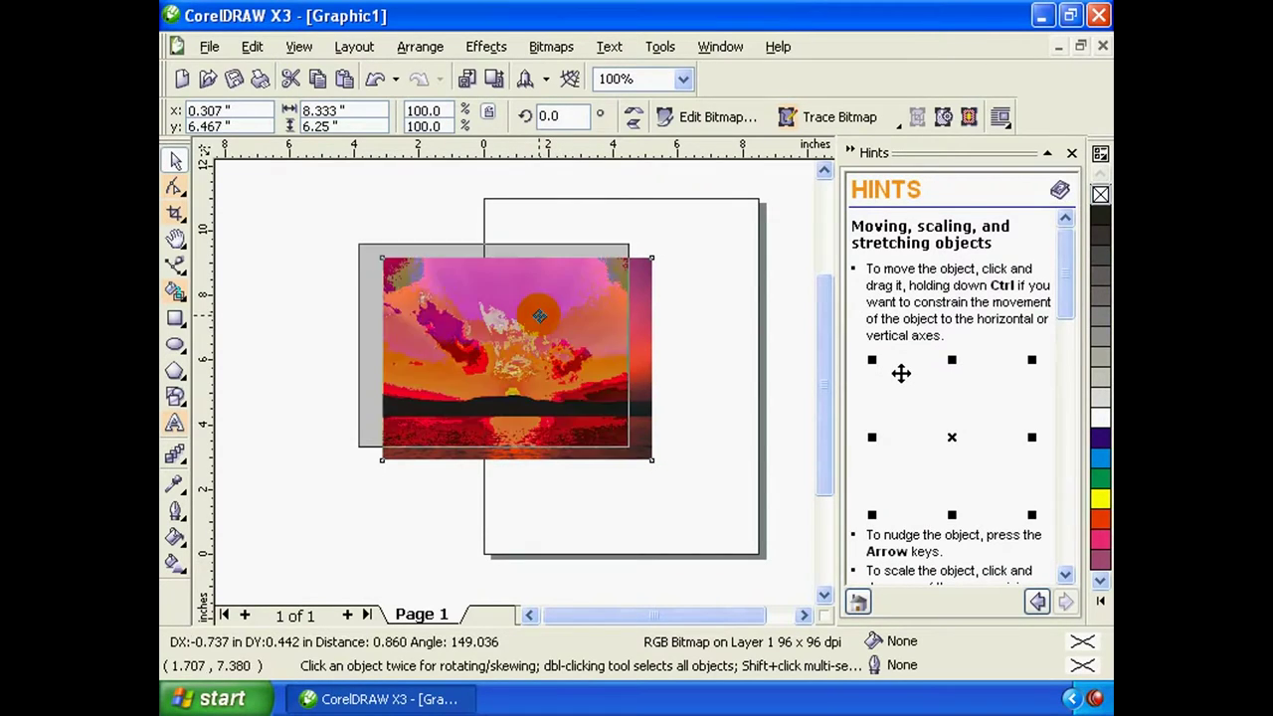
drag(542, 315, 518, 301)
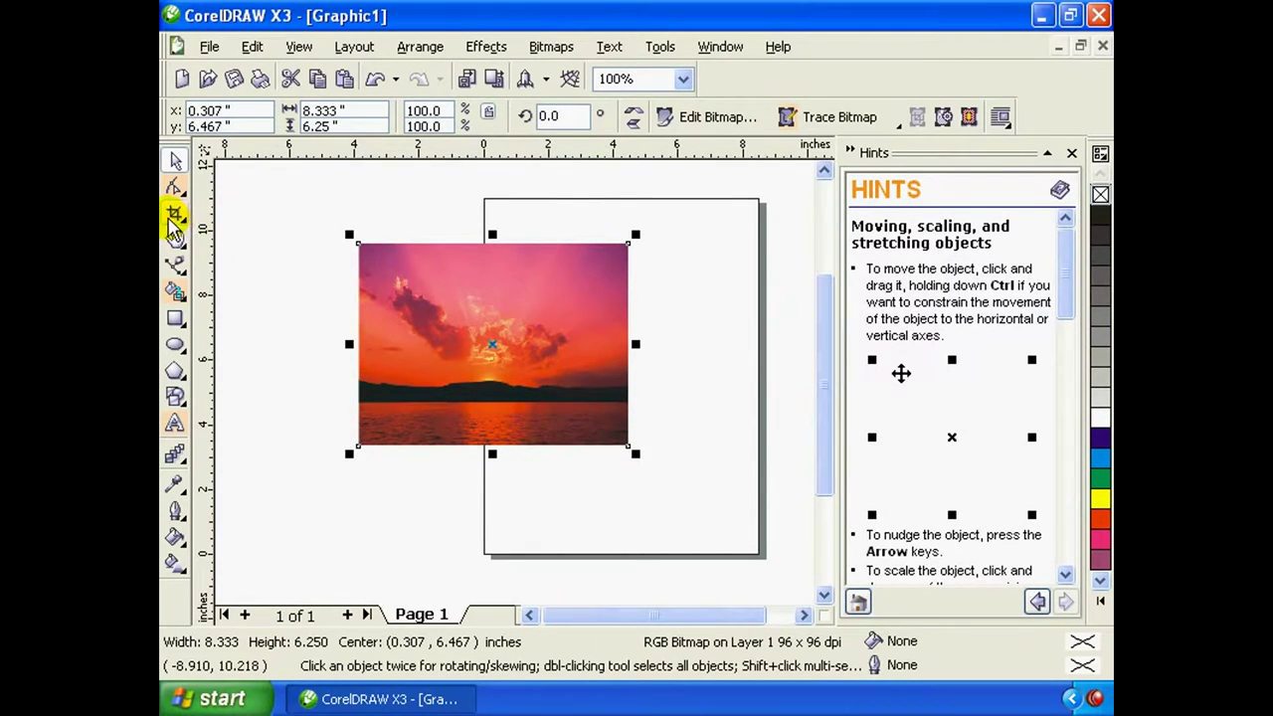
- Crop the Sunset photo to a 7.854 × 3.133 inch sky strip and move it to the page top
click(174, 217)
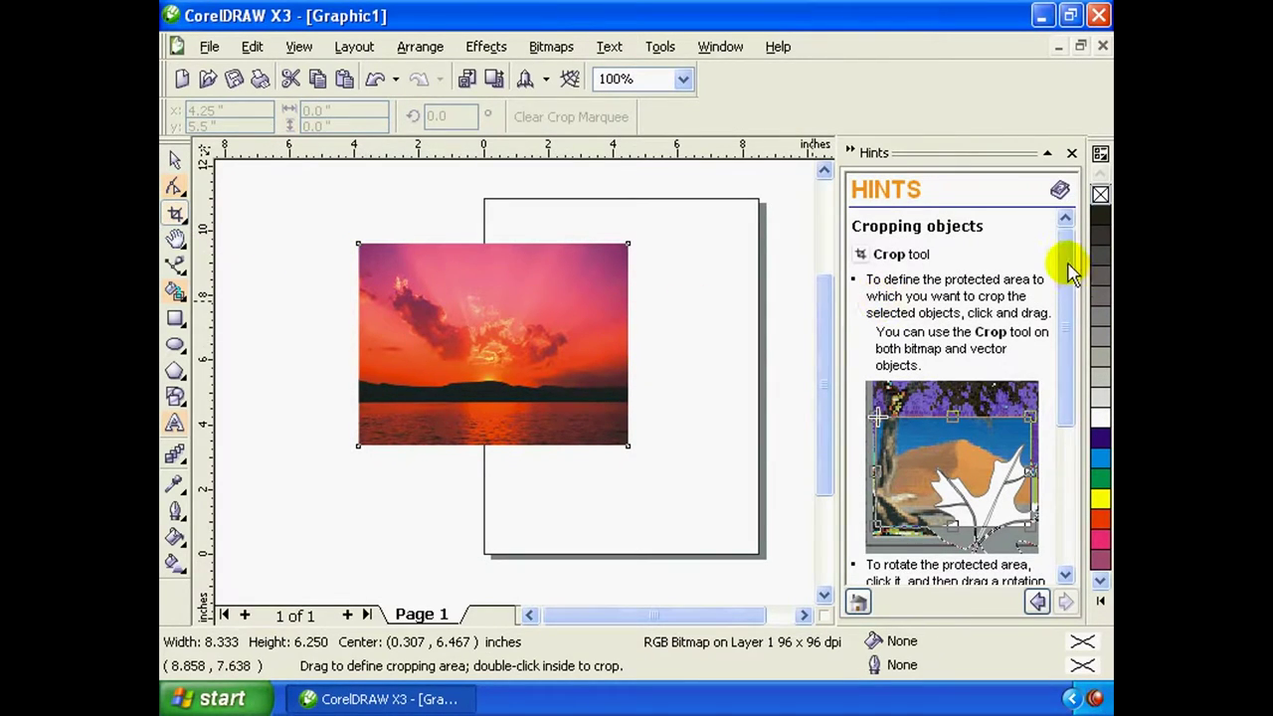
mouse_move(1071, 270)
mouse_down()
mouse_move(1074, 398)
mouse_move(1070, 263)
mouse_up()
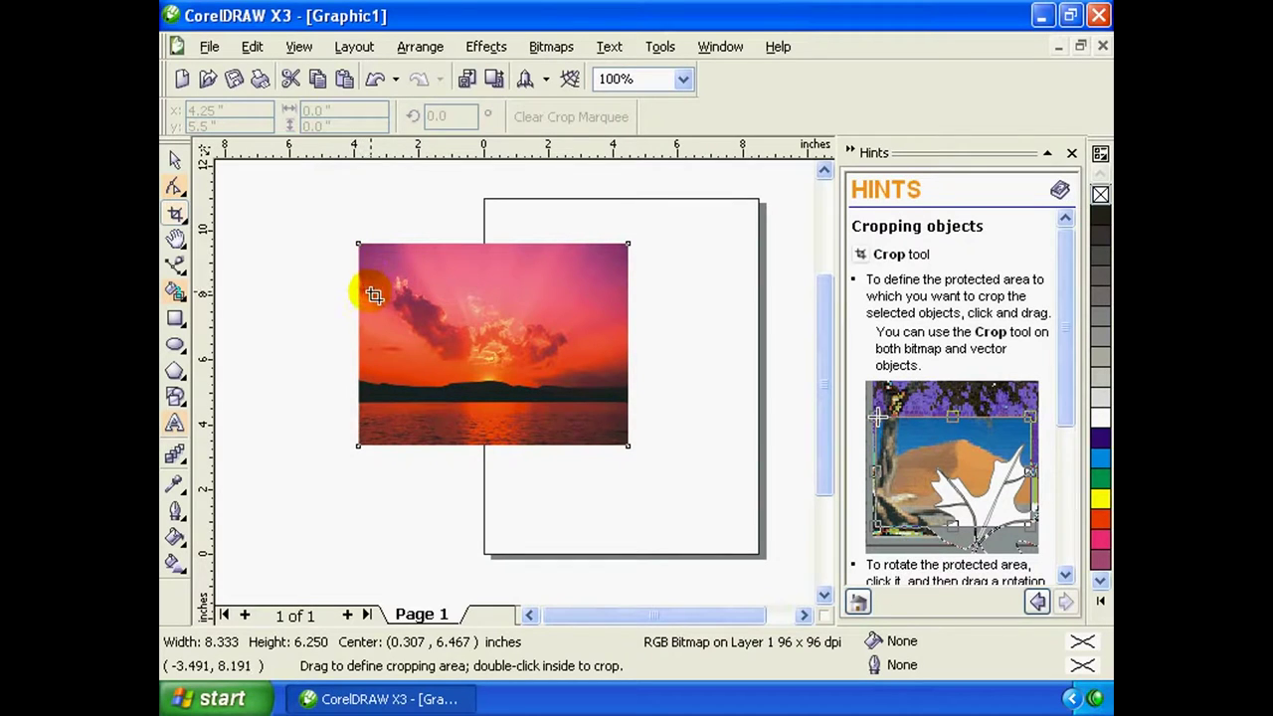
drag(378, 288, 634, 387)
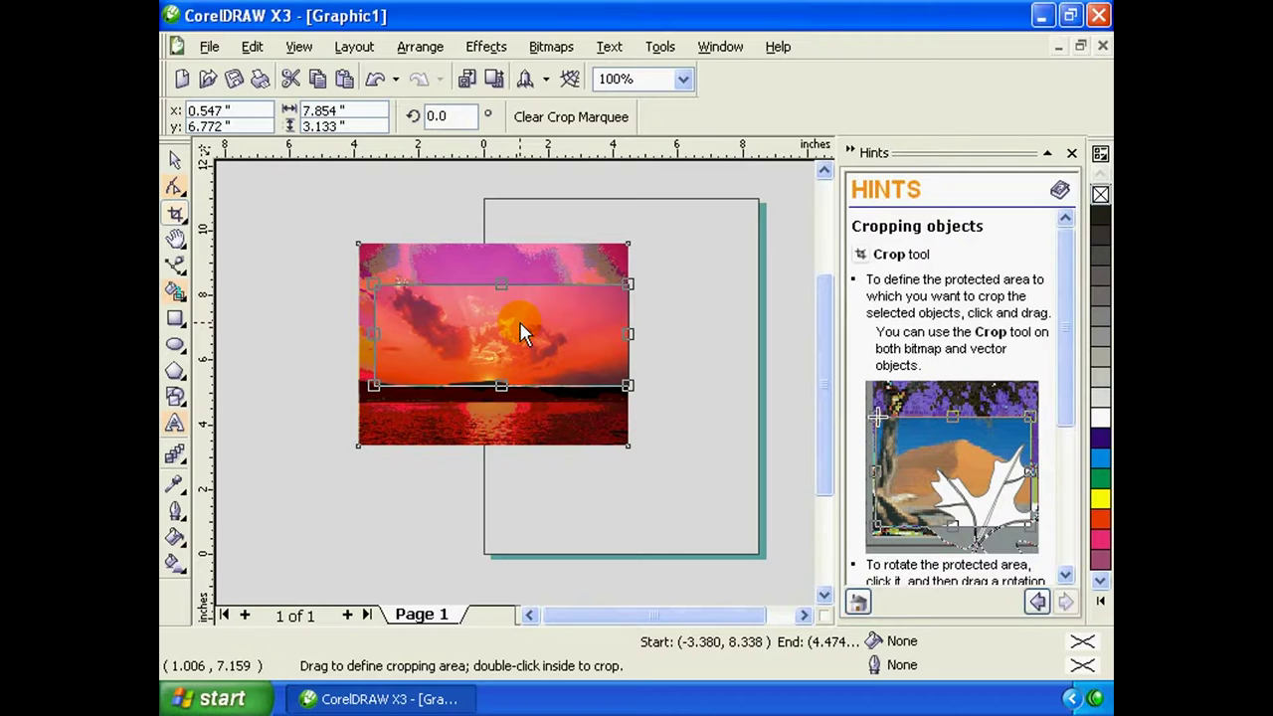
double_click(519, 322)
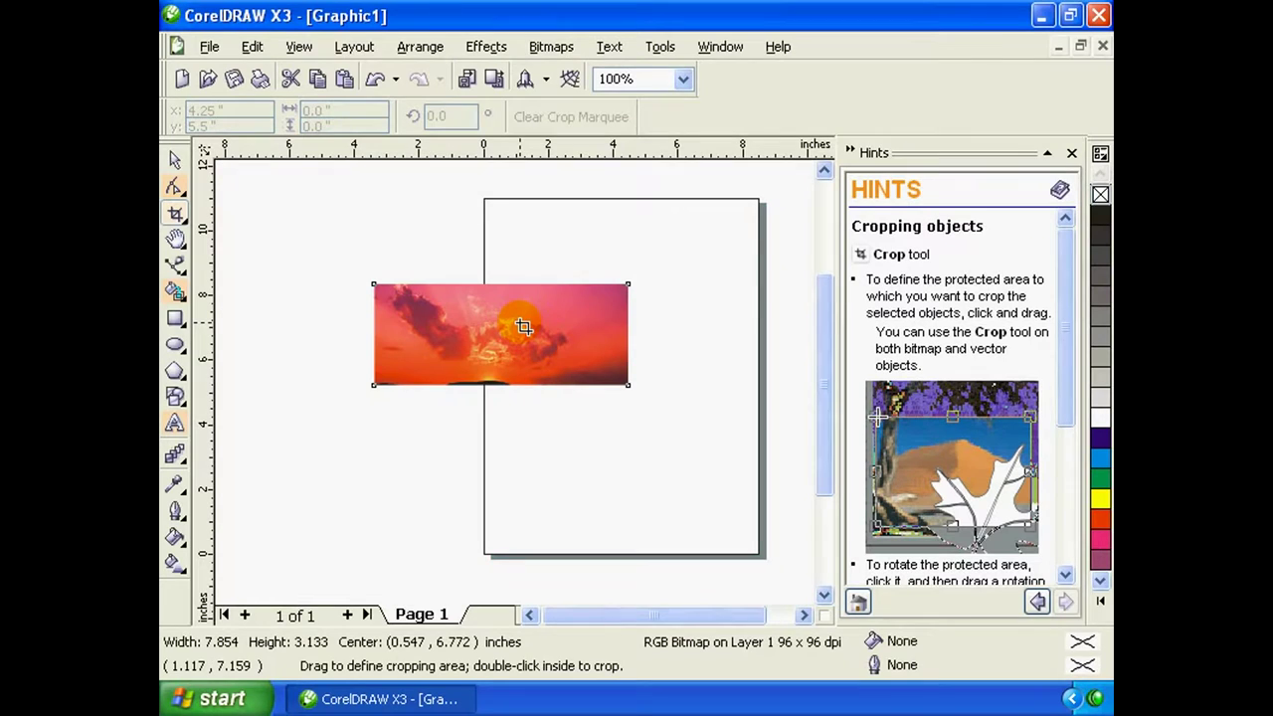
click(171, 158)
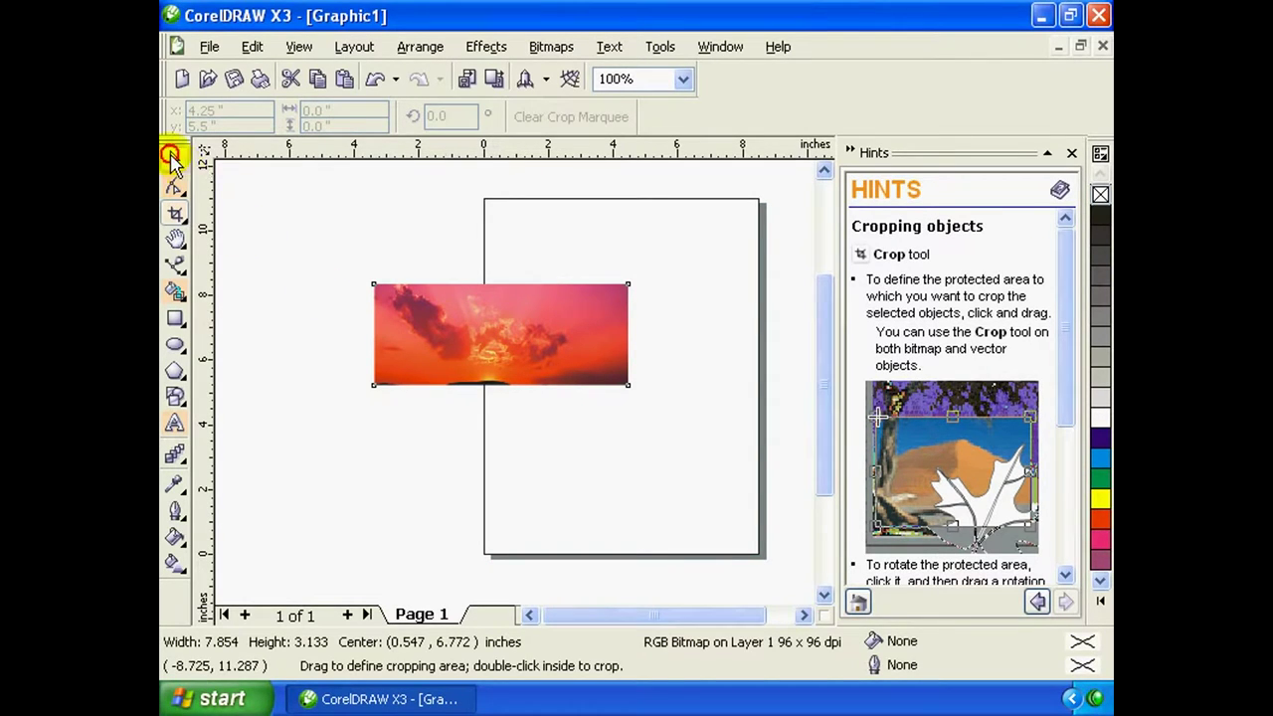
mouse_move(483, 304)
mouse_down()
mouse_move(463, 293)
mouse_move(524, 312)
mouse_move(650, 254)
mouse_move(639, 319)
mouse_move(639, 235)
mouse_up()
- Draw a rectangle left of the page and fill it green
click(515, 205)
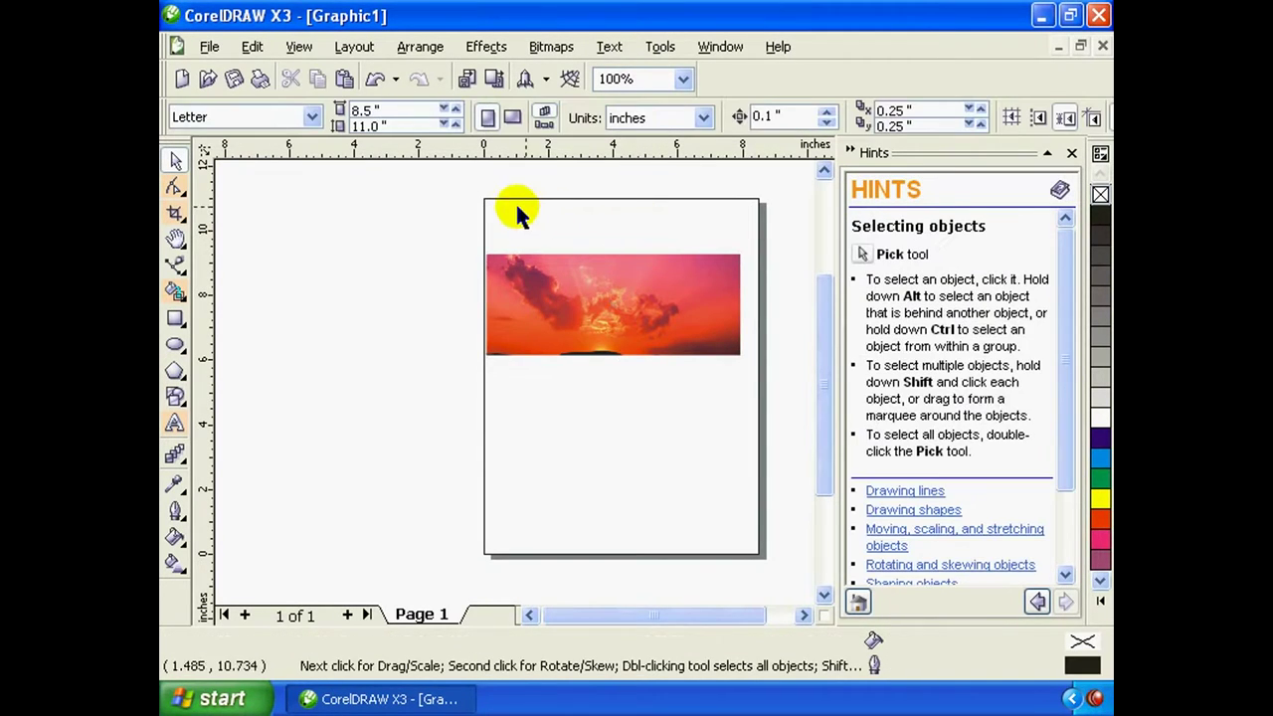
click(174, 318)
drag(255, 291, 443, 408)
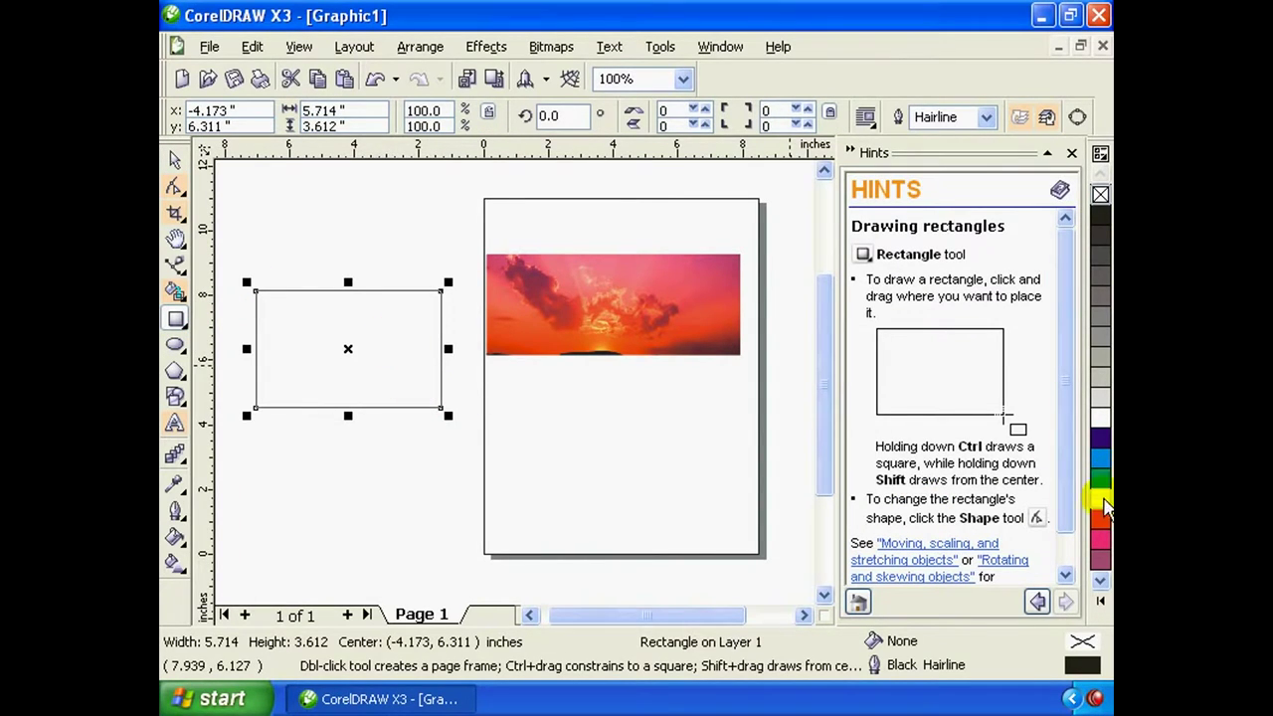
click(1102, 501)
click(1100, 478)
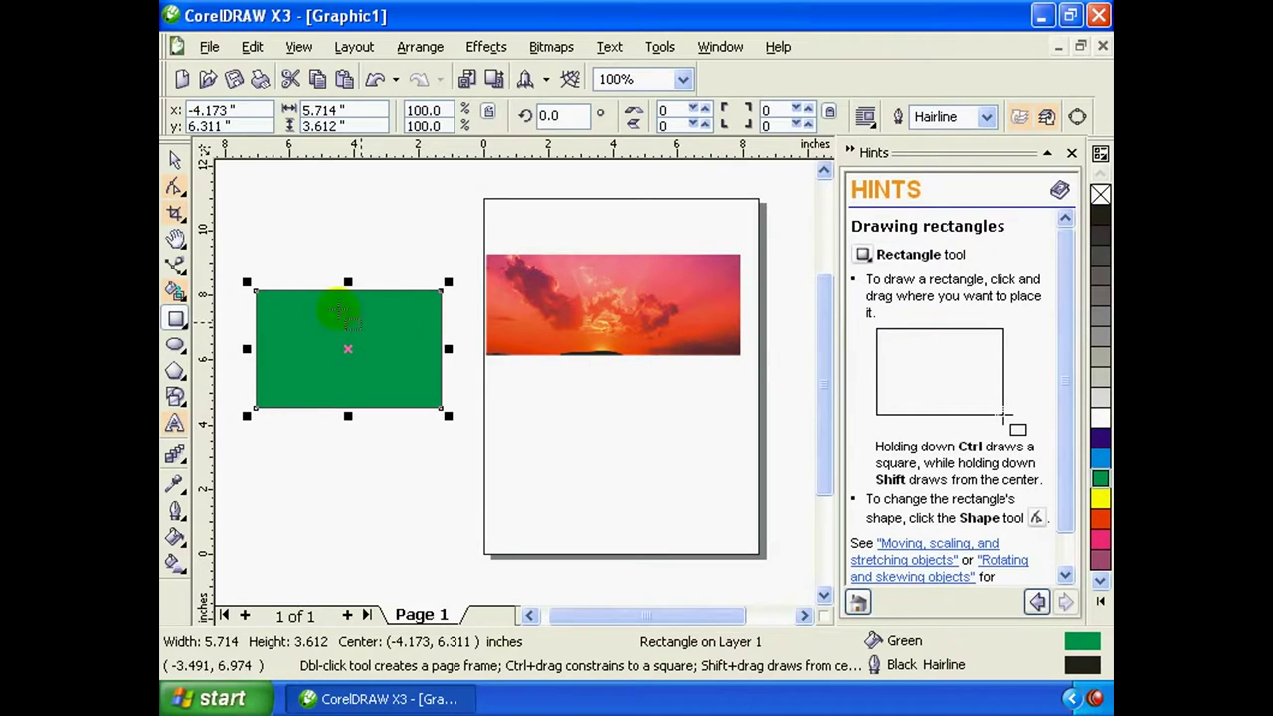
- Crop the green rectangle, then mark a 5.198 × 1.991 inch crop area over the sunset strip
click(175, 213)
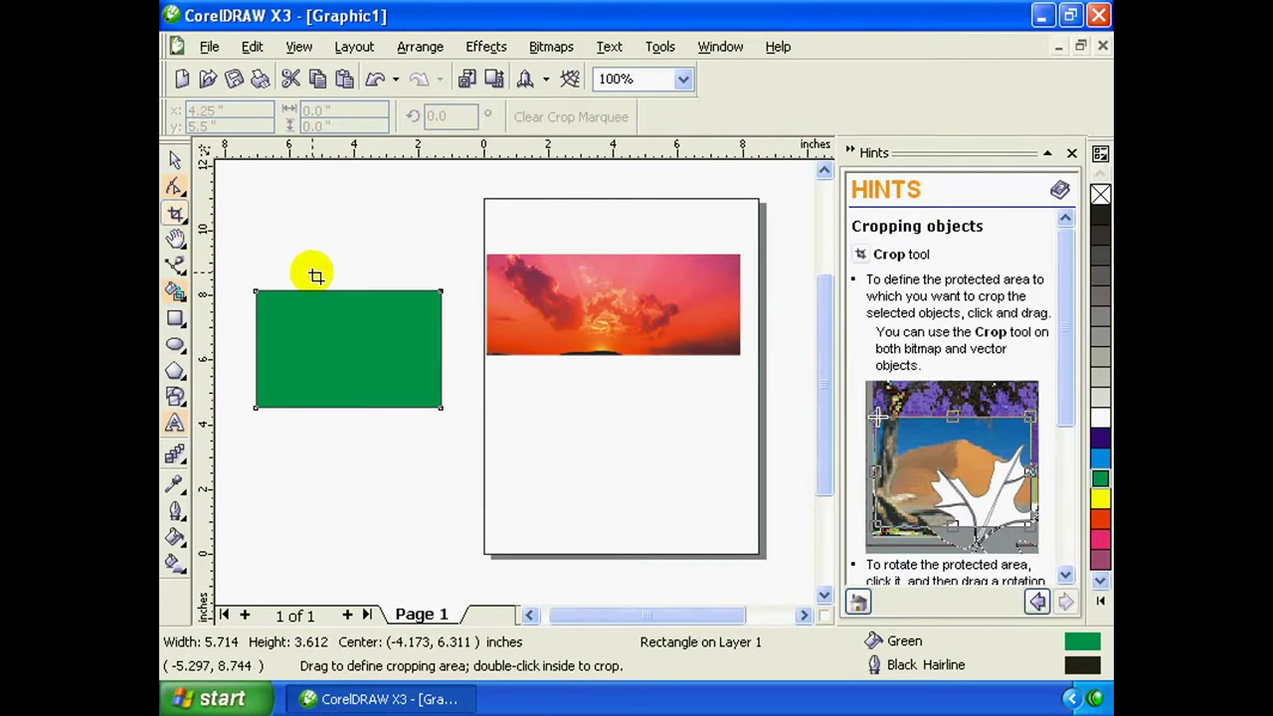
drag(313, 271, 446, 355)
double_click(358, 327)
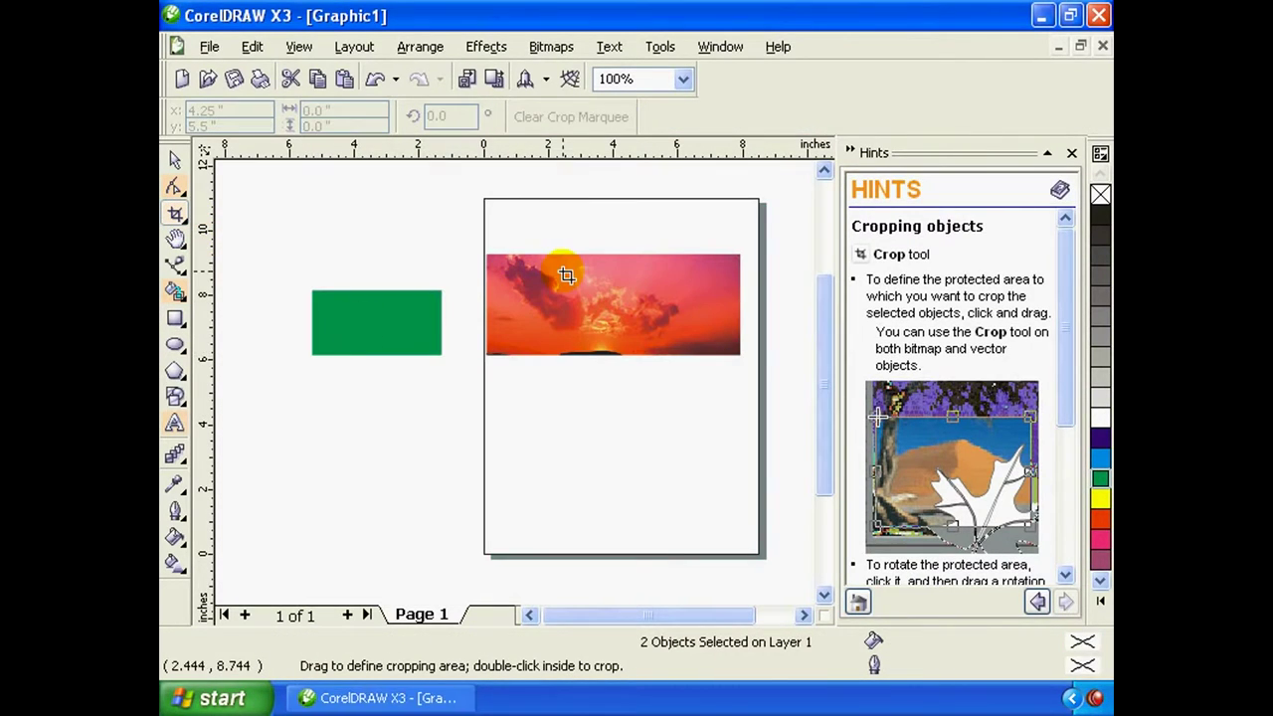
mouse_move(534, 278)
mouse_down()
mouse_move(650, 338)
mouse_move(701, 343)
mouse_up()
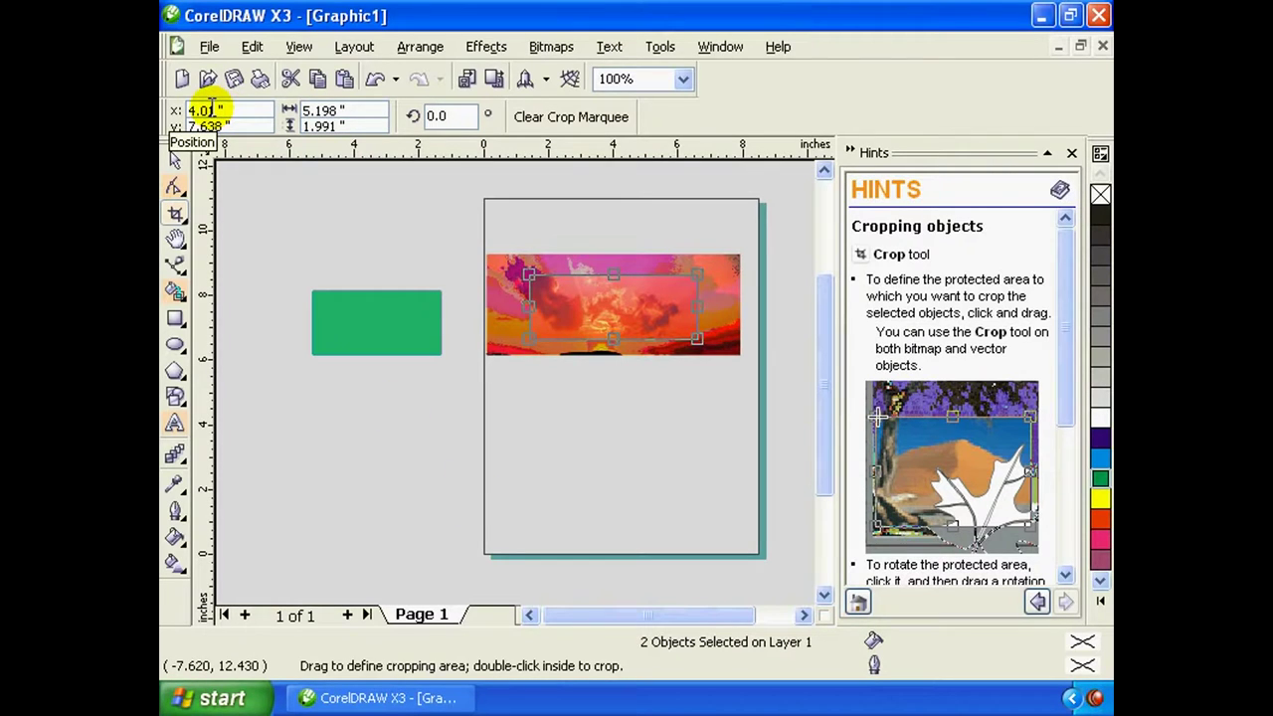
- Select the crop area's position, width and rotation angle values on the property bar
drag(211, 109, 174, 112)
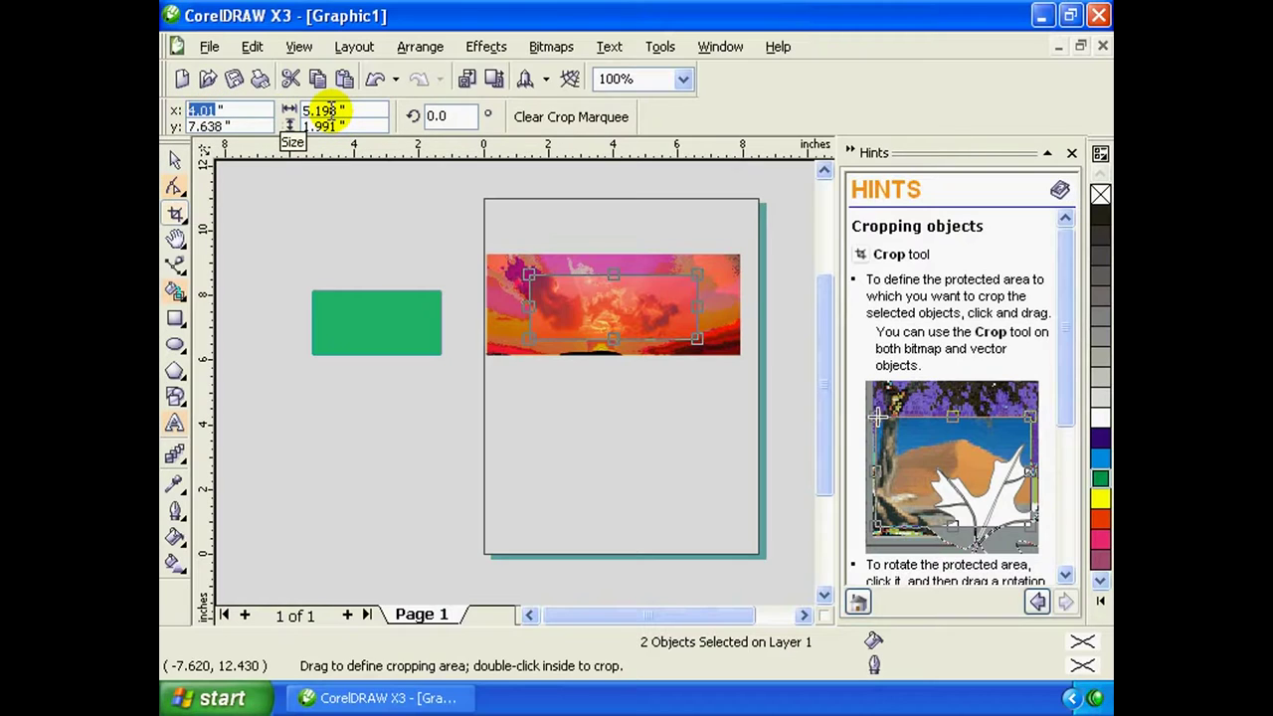
double_click(334, 107)
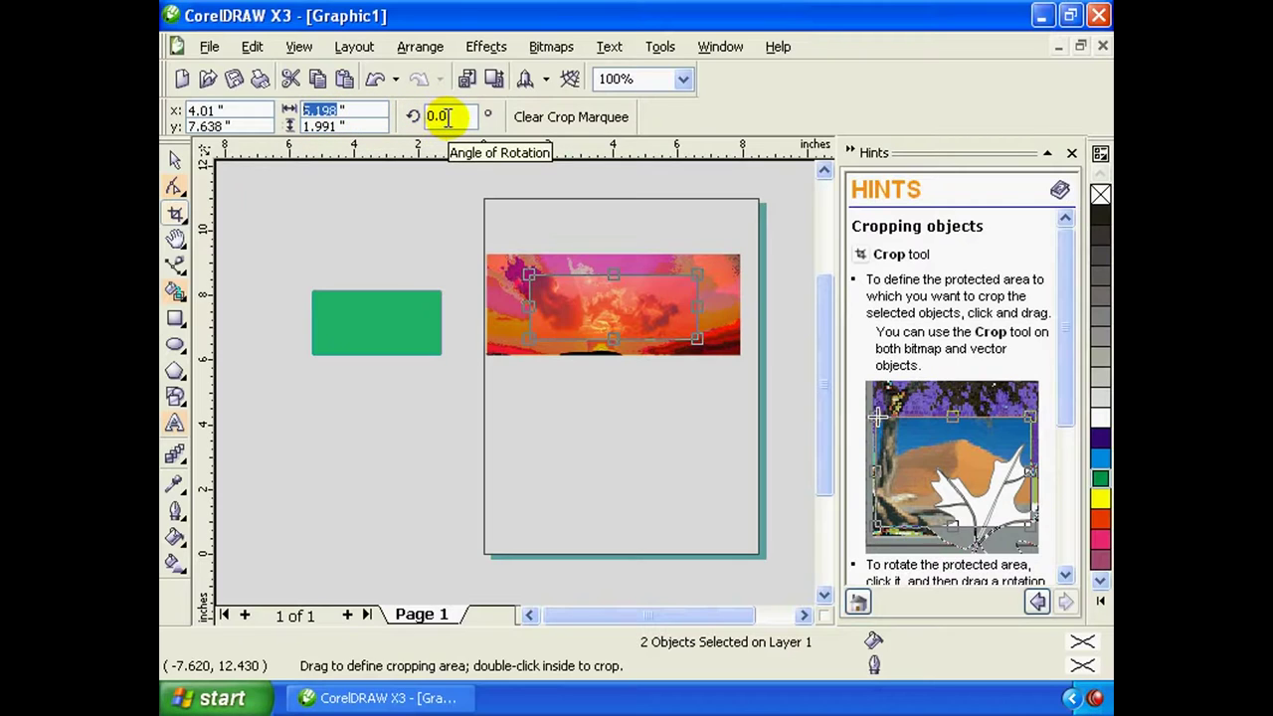
click(446, 117)
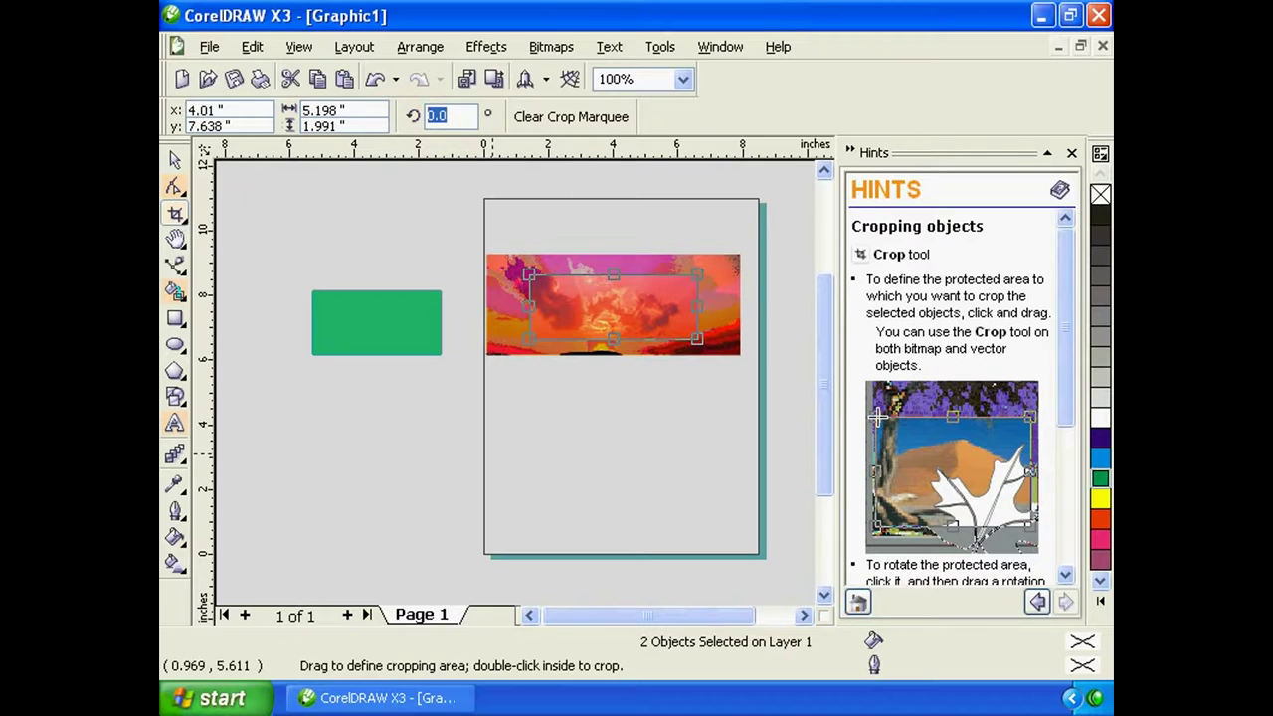
- Rotate the crop area to an angle on the photo, then undo the rotation
click(649, 297)
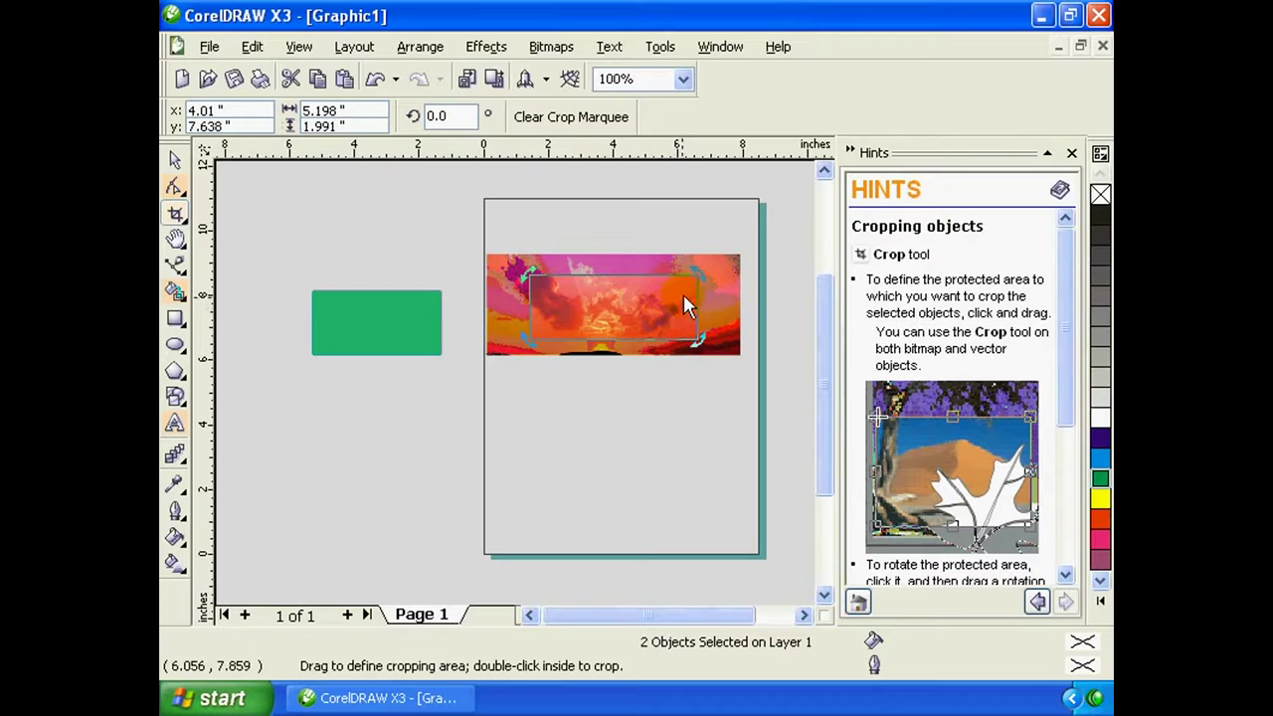
mouse_move(697, 270)
mouse_down()
mouse_move(685, 253)
mouse_move(700, 291)
mouse_move(681, 275)
mouse_up()
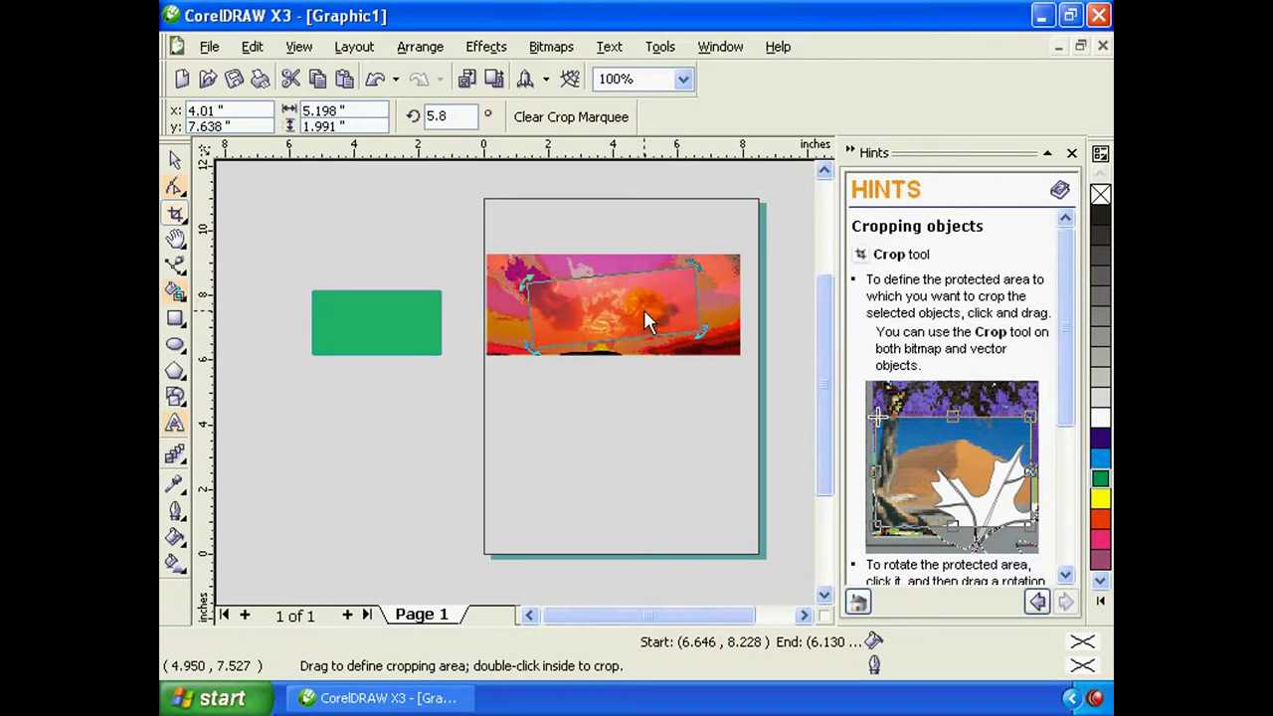
drag(690, 265, 692, 278)
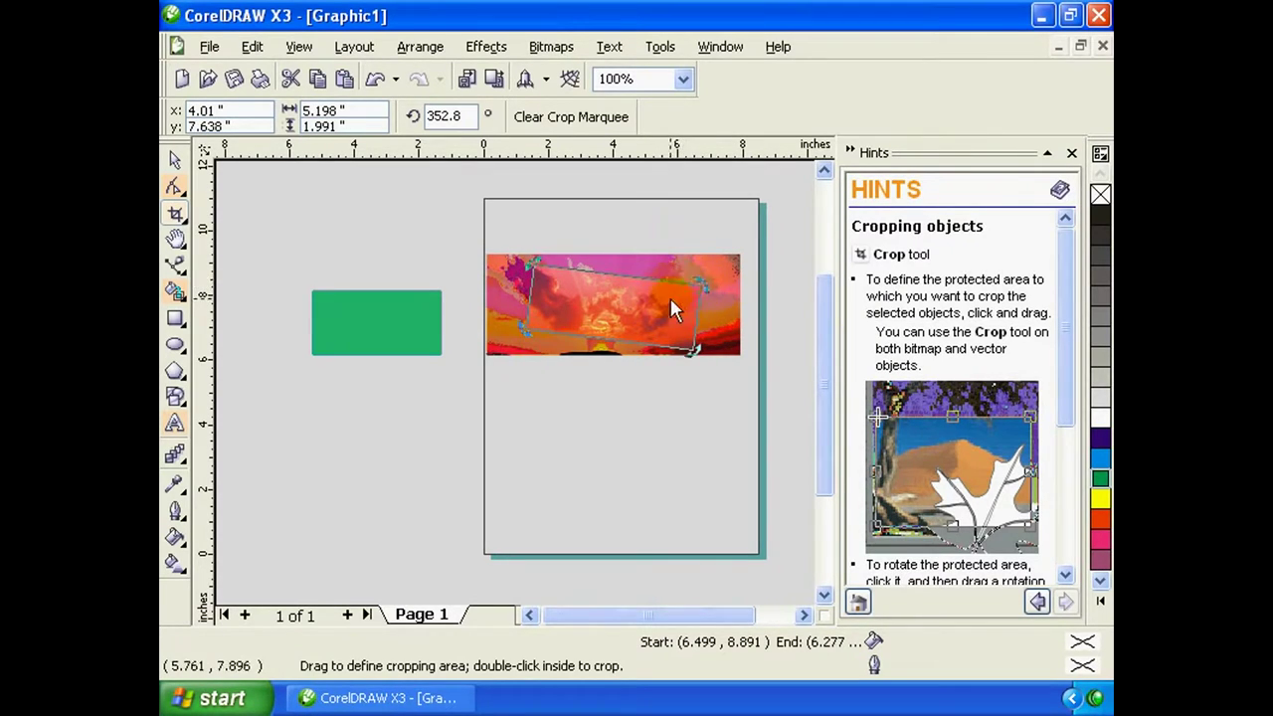
drag(699, 282, 693, 263)
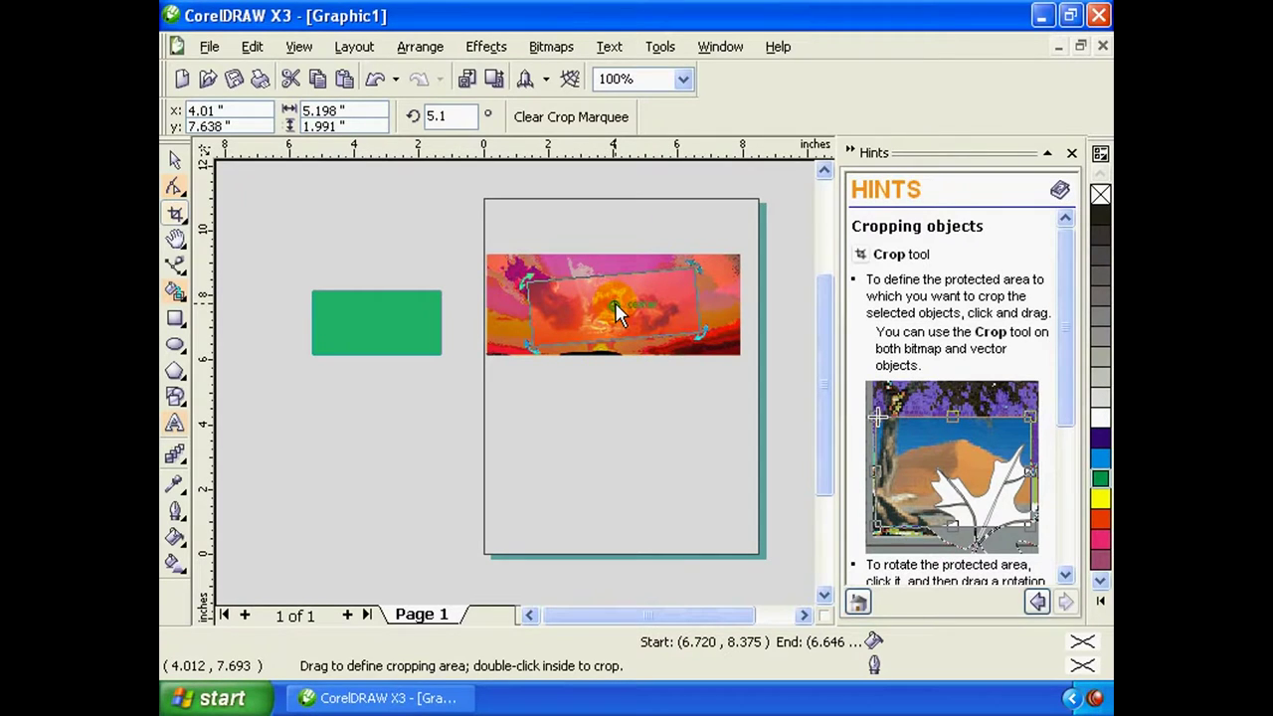
key(ctrl+z)
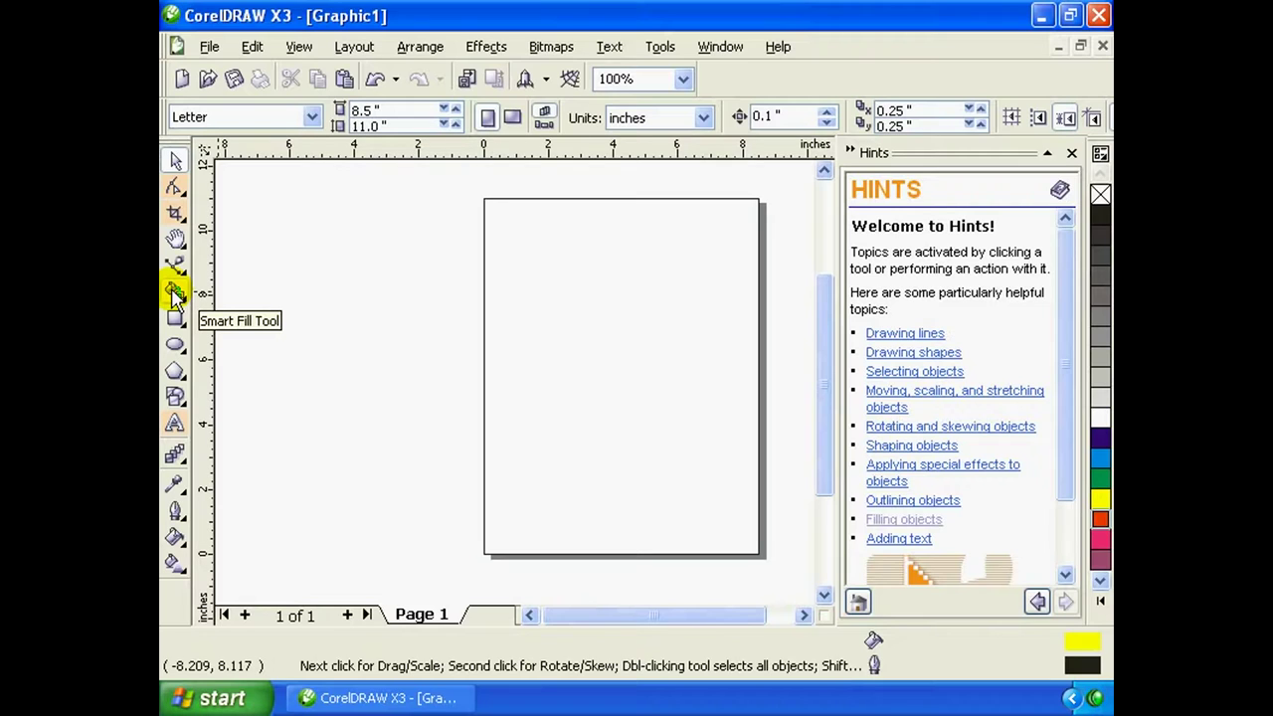
- Draw two overlapping ellipses, a smaller one across the page's left edge, both with no fill
click(175, 344)
drag(327, 278, 513, 417)
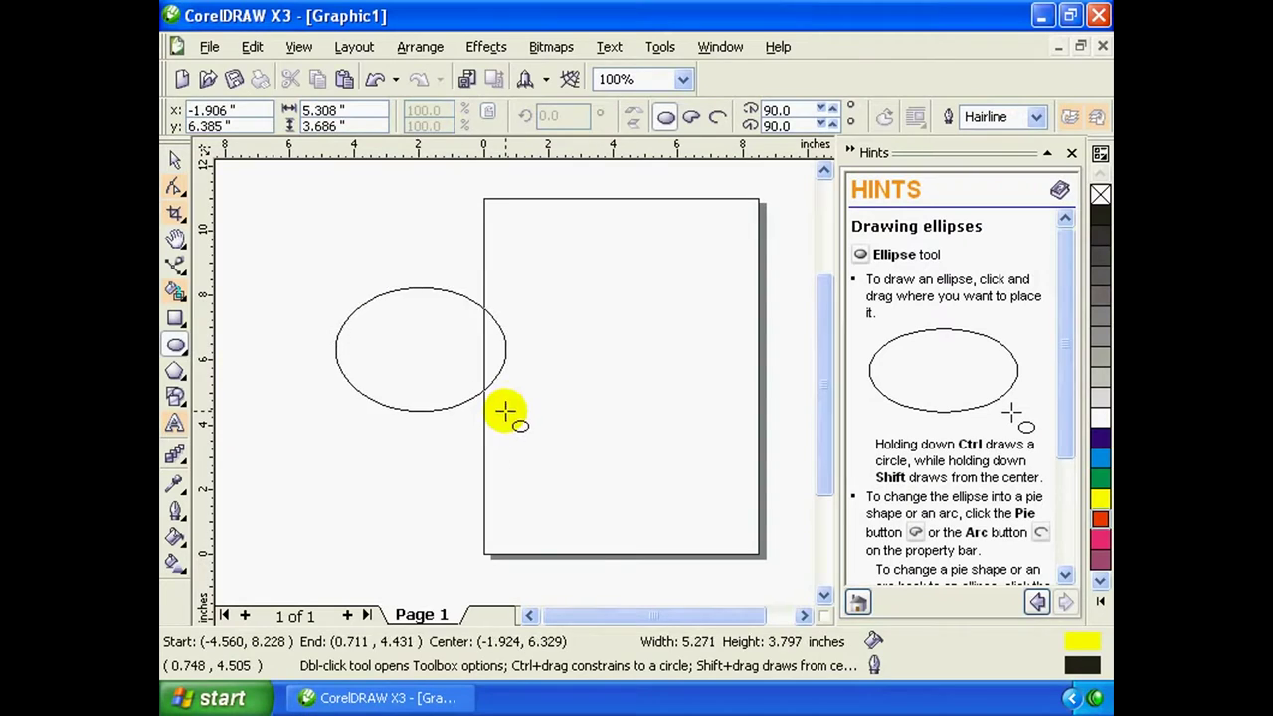
click(1100, 194)
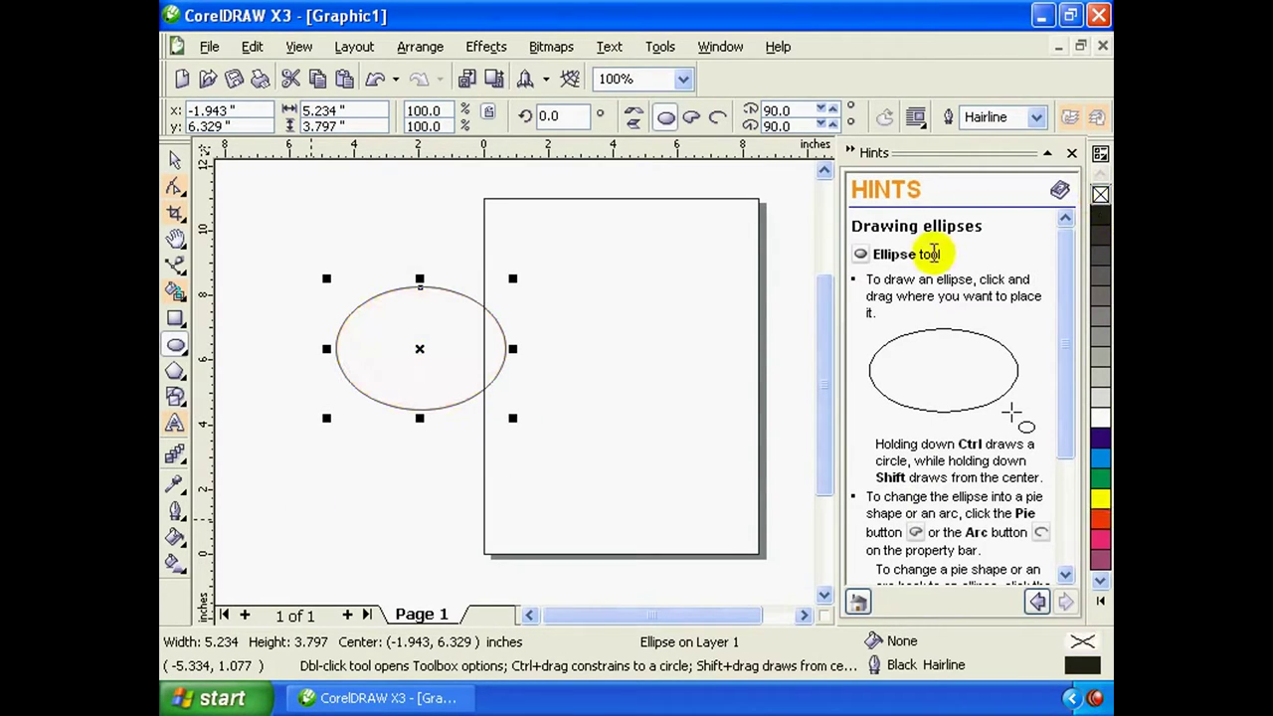
mouse_move(674, 235)
mouse_down()
mouse_move(517, 318)
mouse_move(430, 410)
mouse_up()
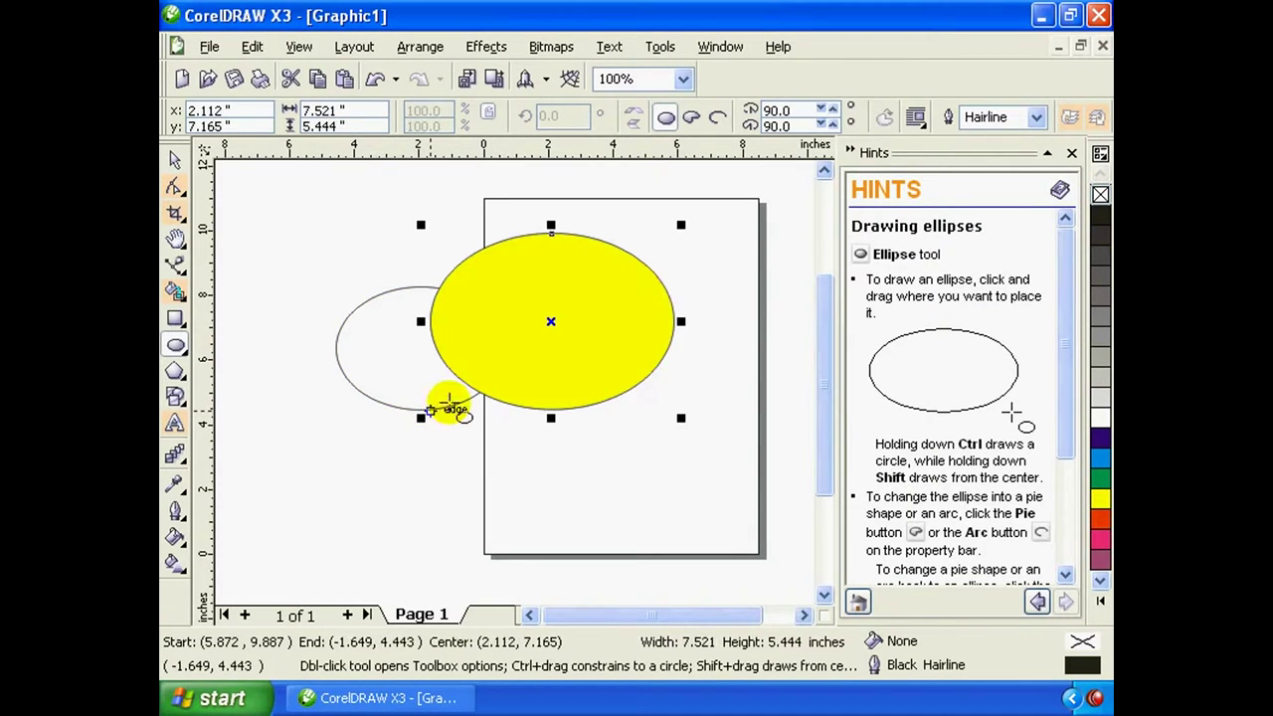
click(1100, 194)
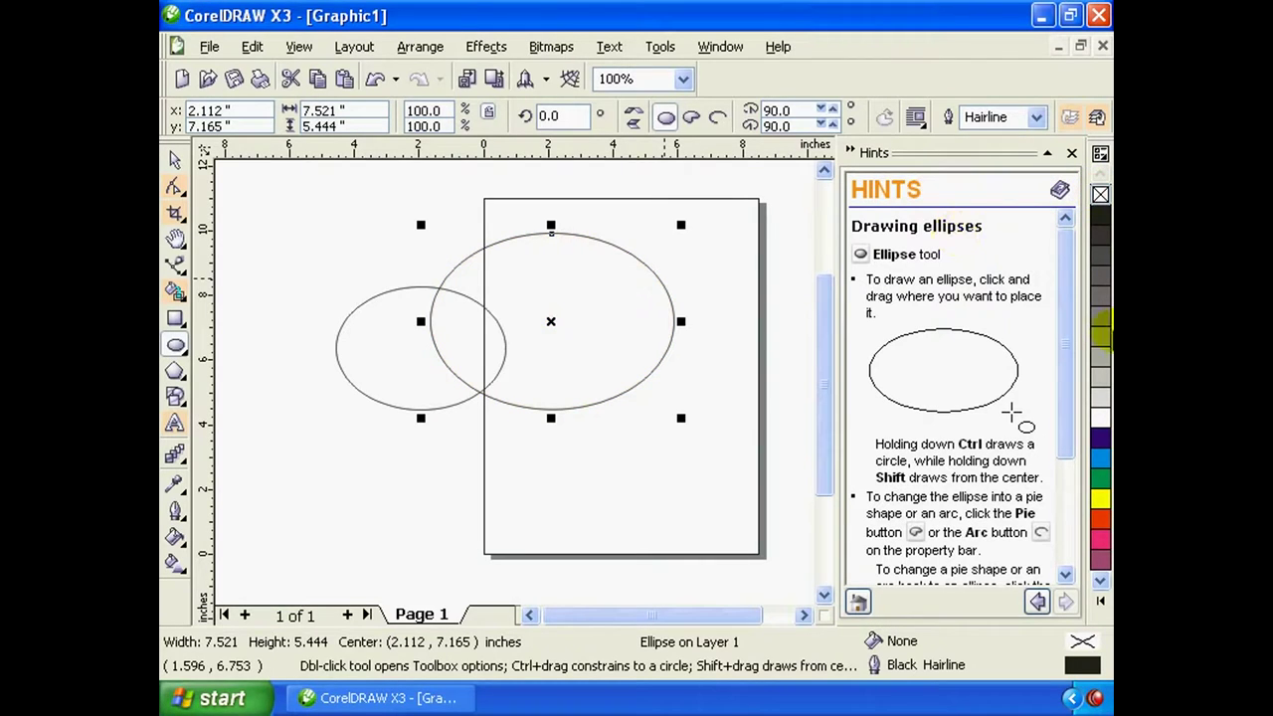
- Toggle the large ellipse's selection with the Pick tool, then switch to the Smart Fill tool
click(175, 160)
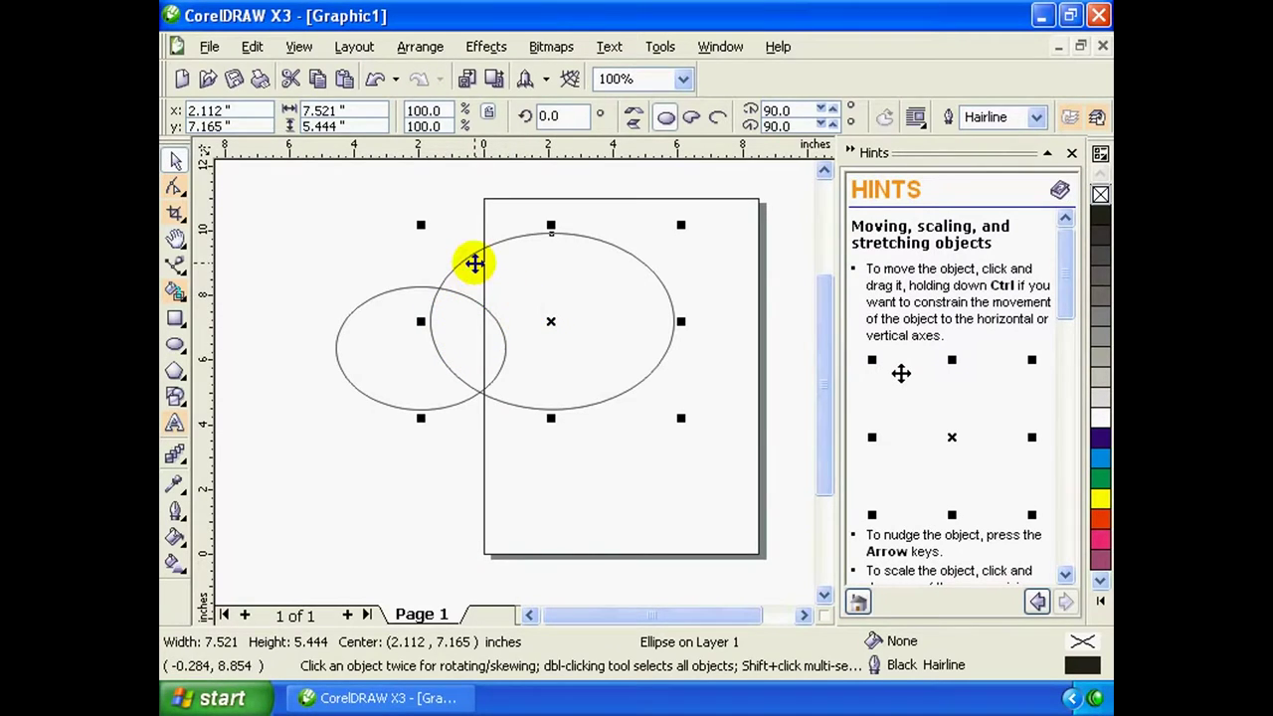
click(429, 249)
click(465, 319)
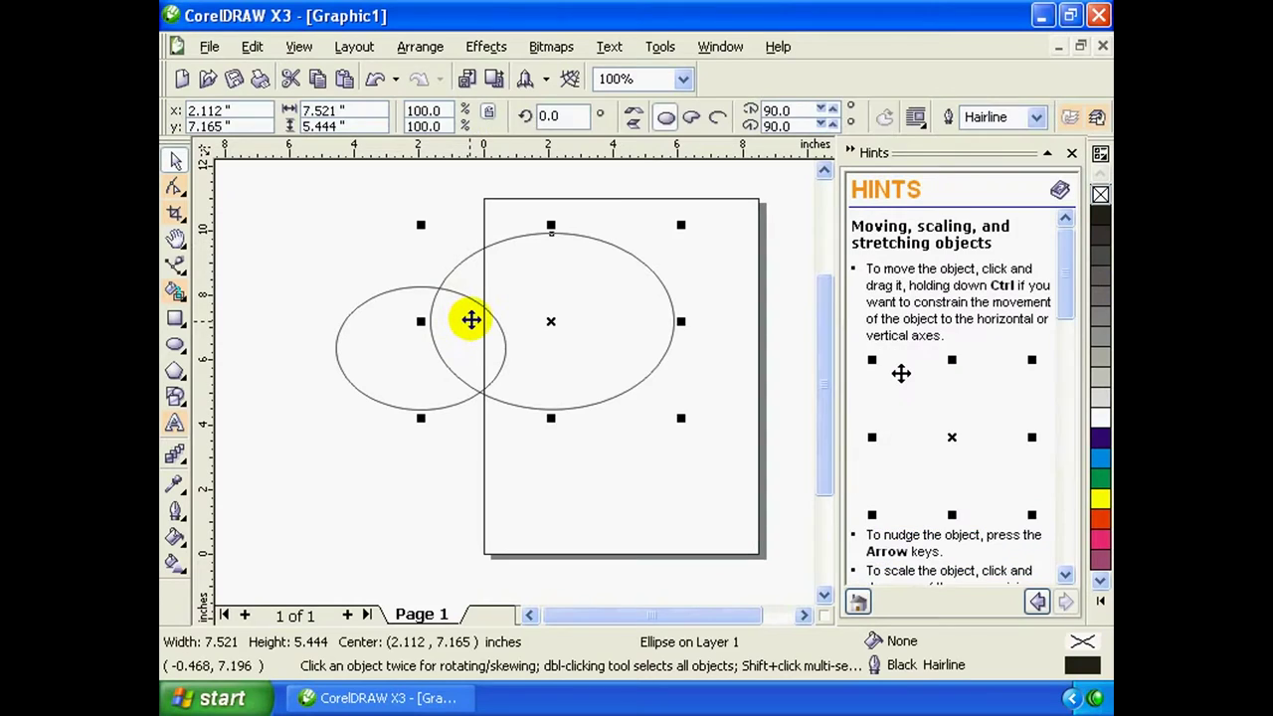
click(469, 314)
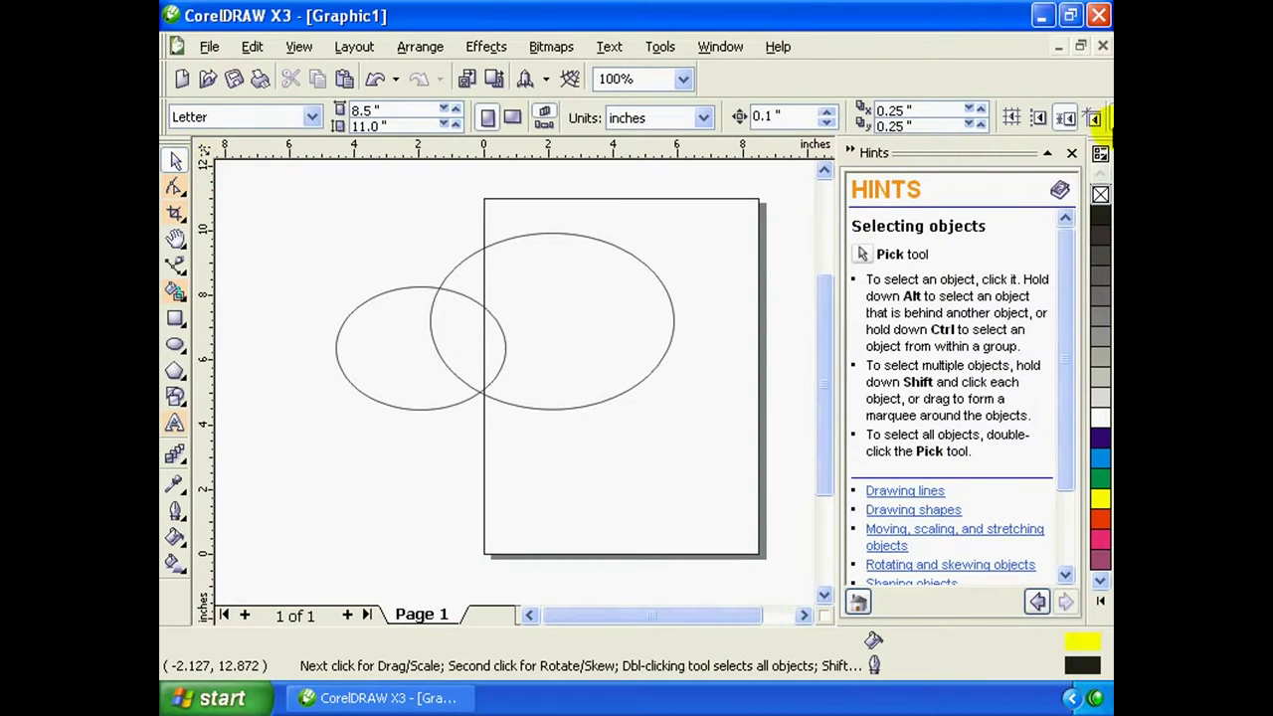
click(175, 291)
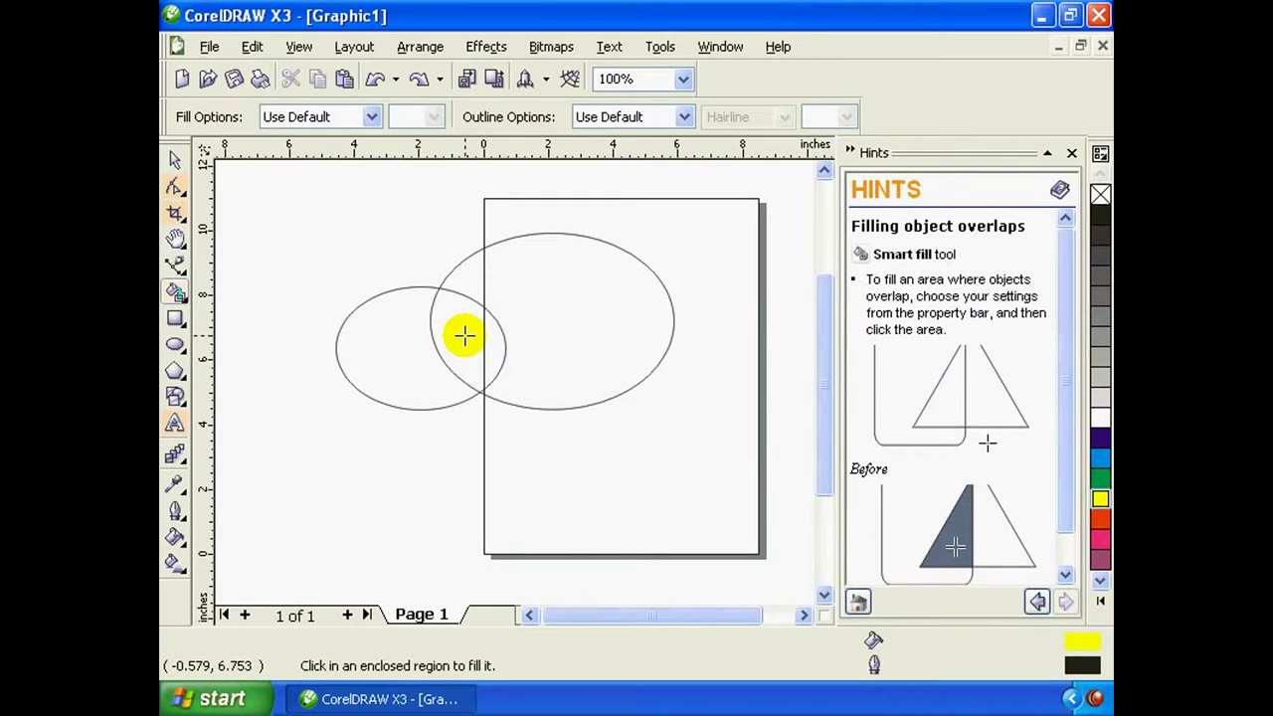
- Smart Fill the ellipses' overlap yellow and drag the resulting lens to the upper left
click(465, 336)
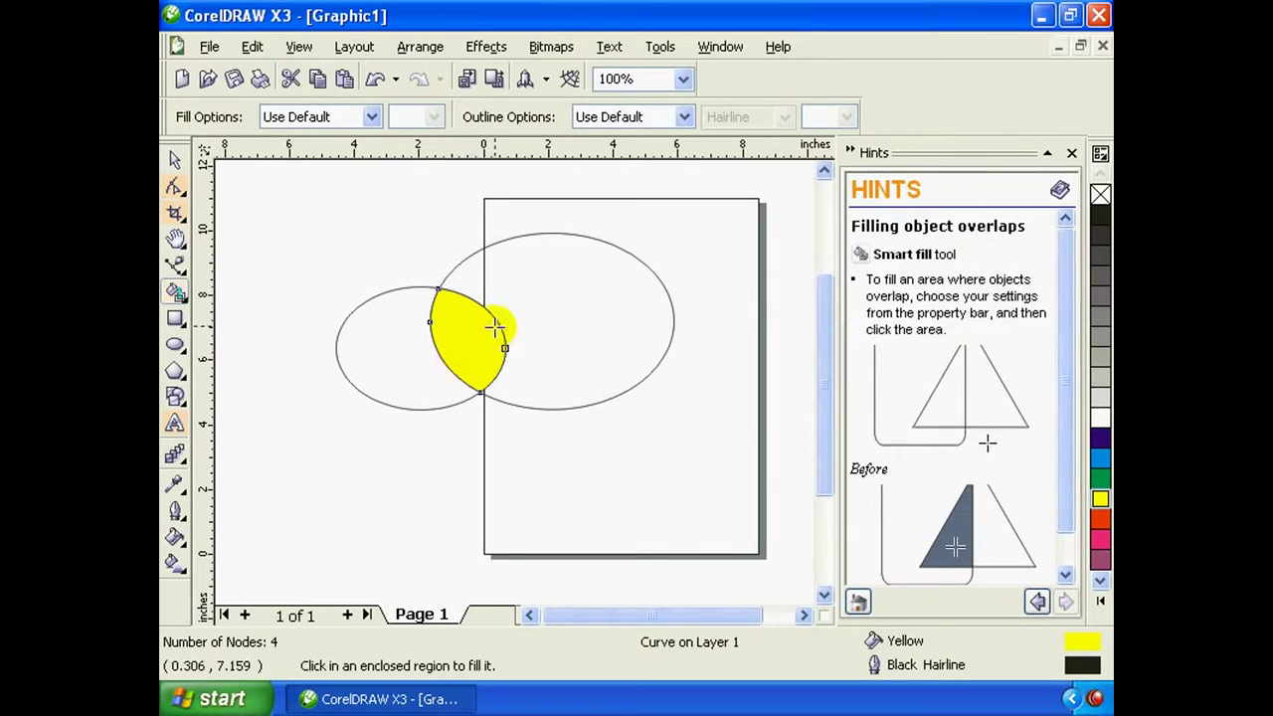
key(space)
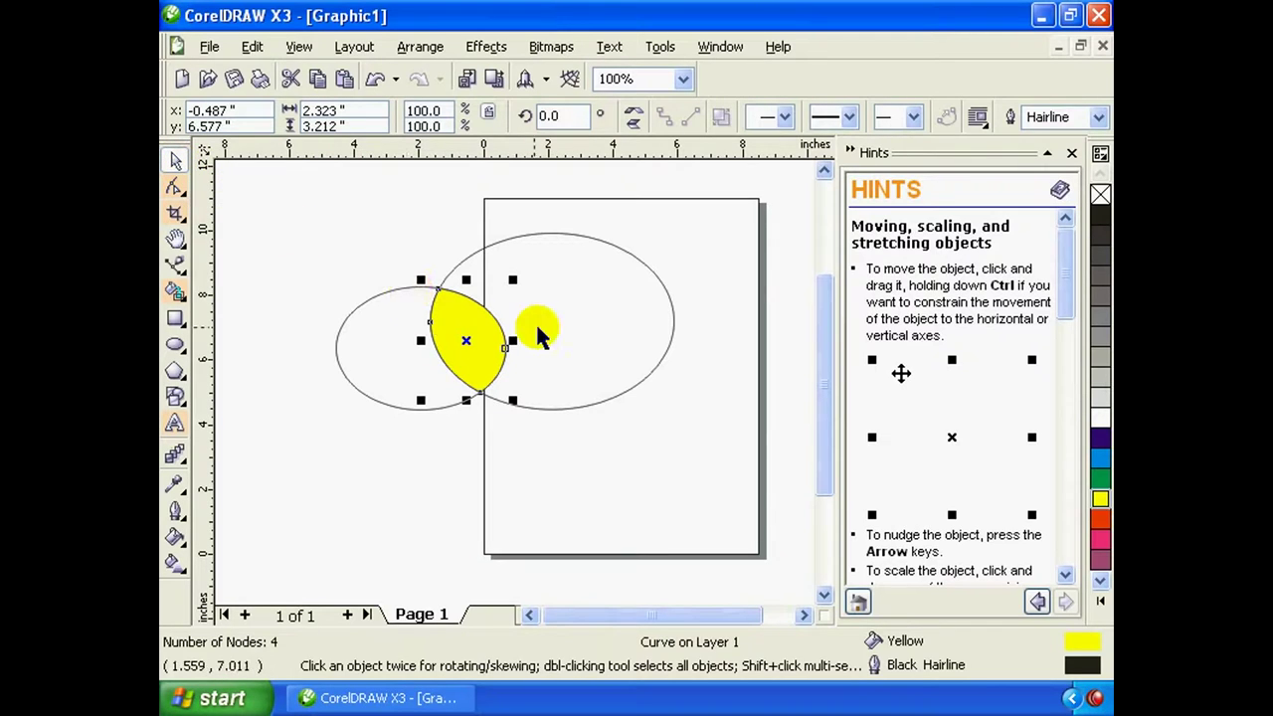
drag(471, 328, 330, 227)
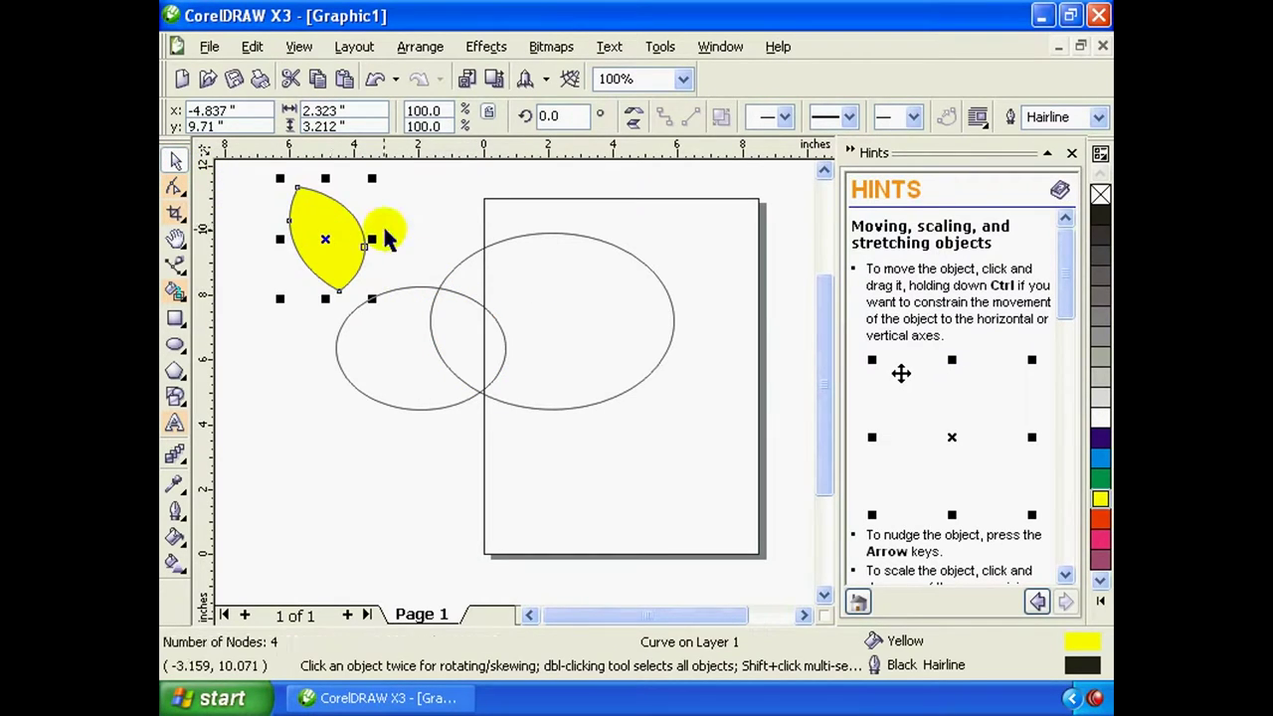
- Smart Fill the ellipses' overlap yellow again in place and clear the selection
click(416, 243)
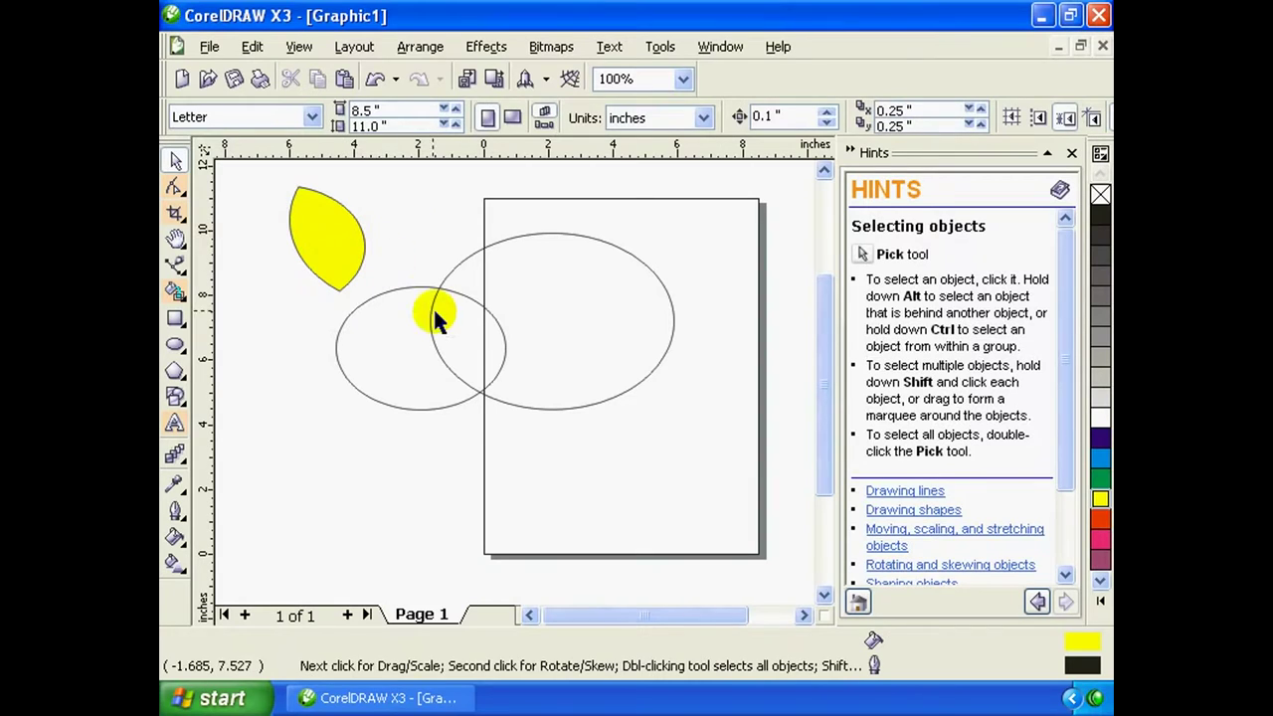
click(458, 320)
click(408, 241)
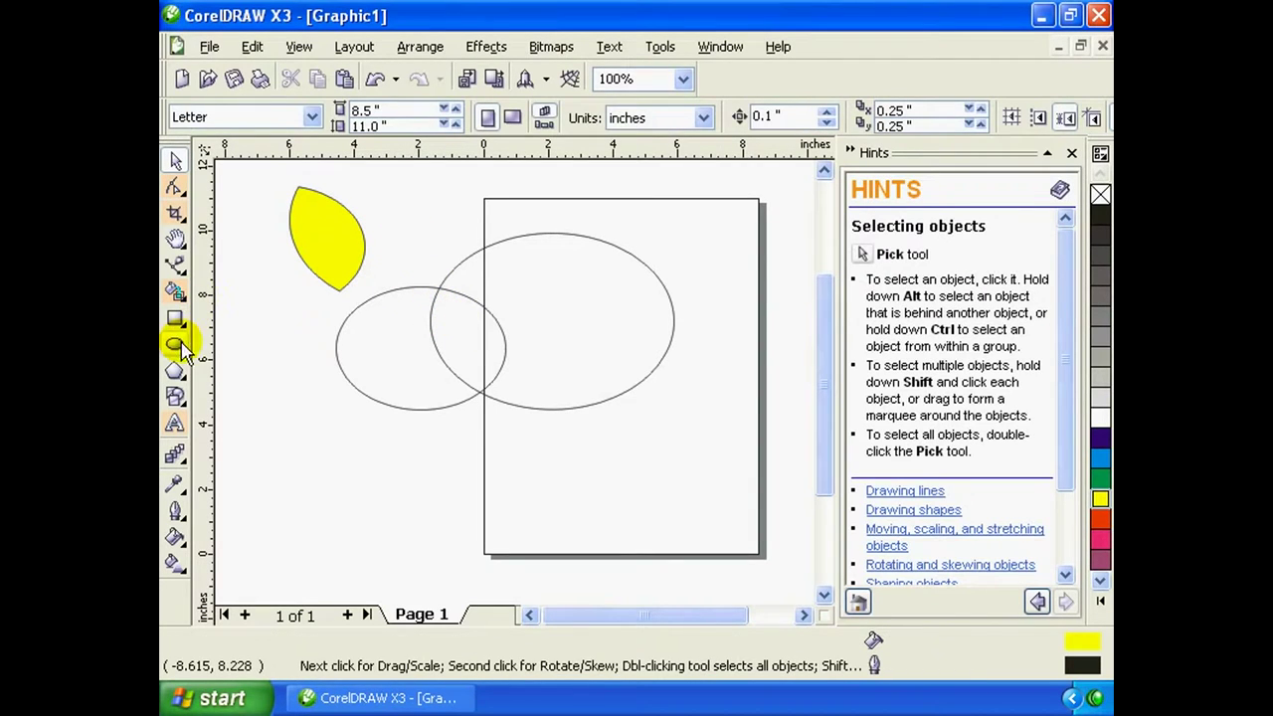
click(174, 294)
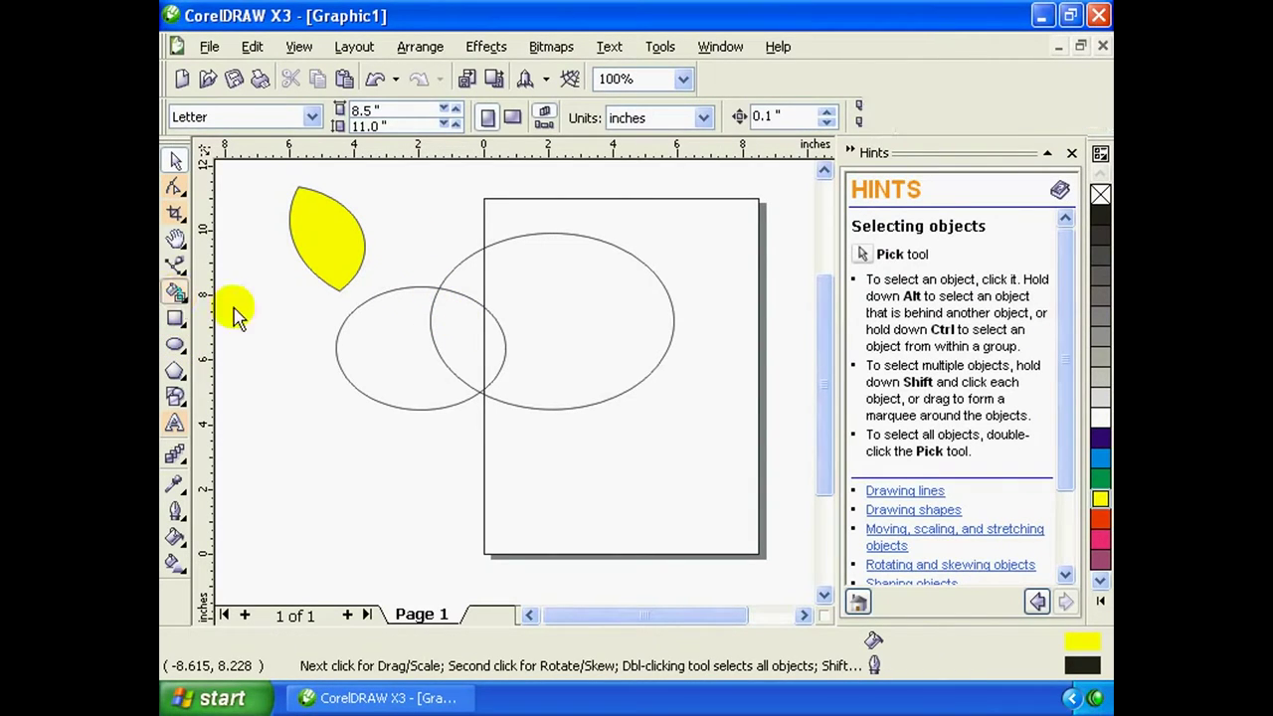
click(467, 347)
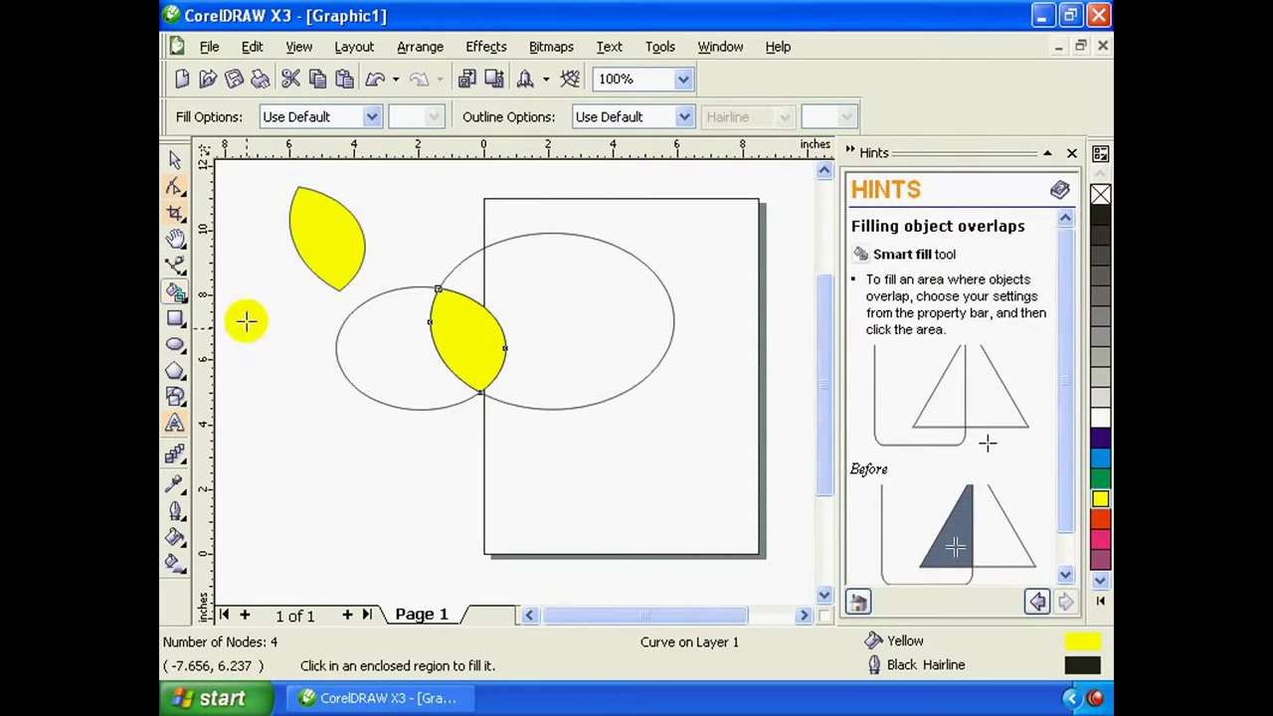
key(Escape)
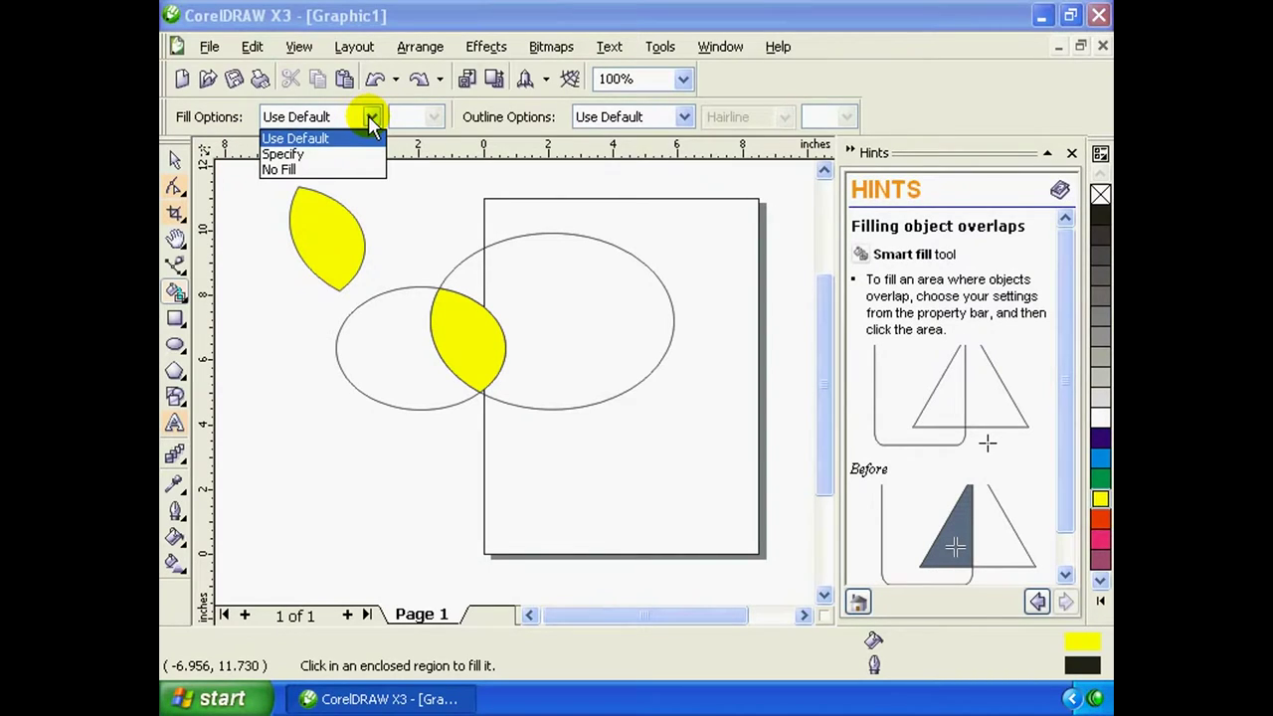
- Set Smart Fill options to Specify with a blue fill colour and fill the overlap blue
click(371, 118)
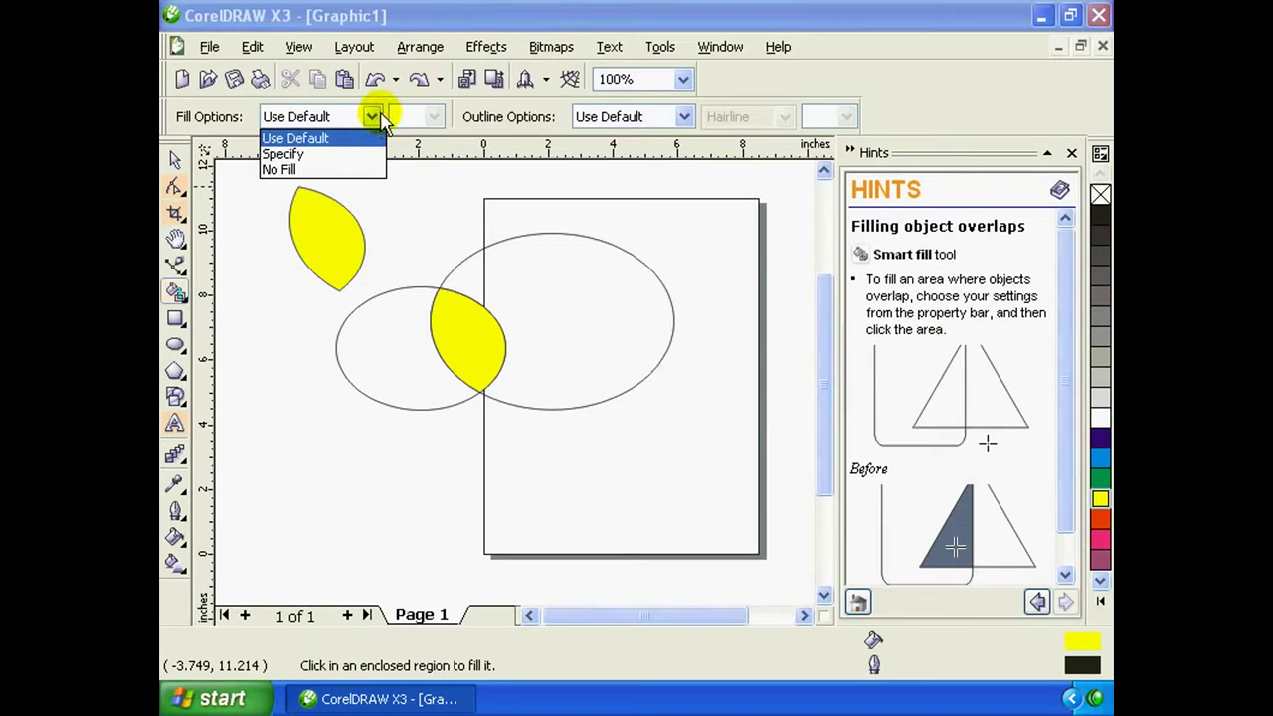
click(378, 117)
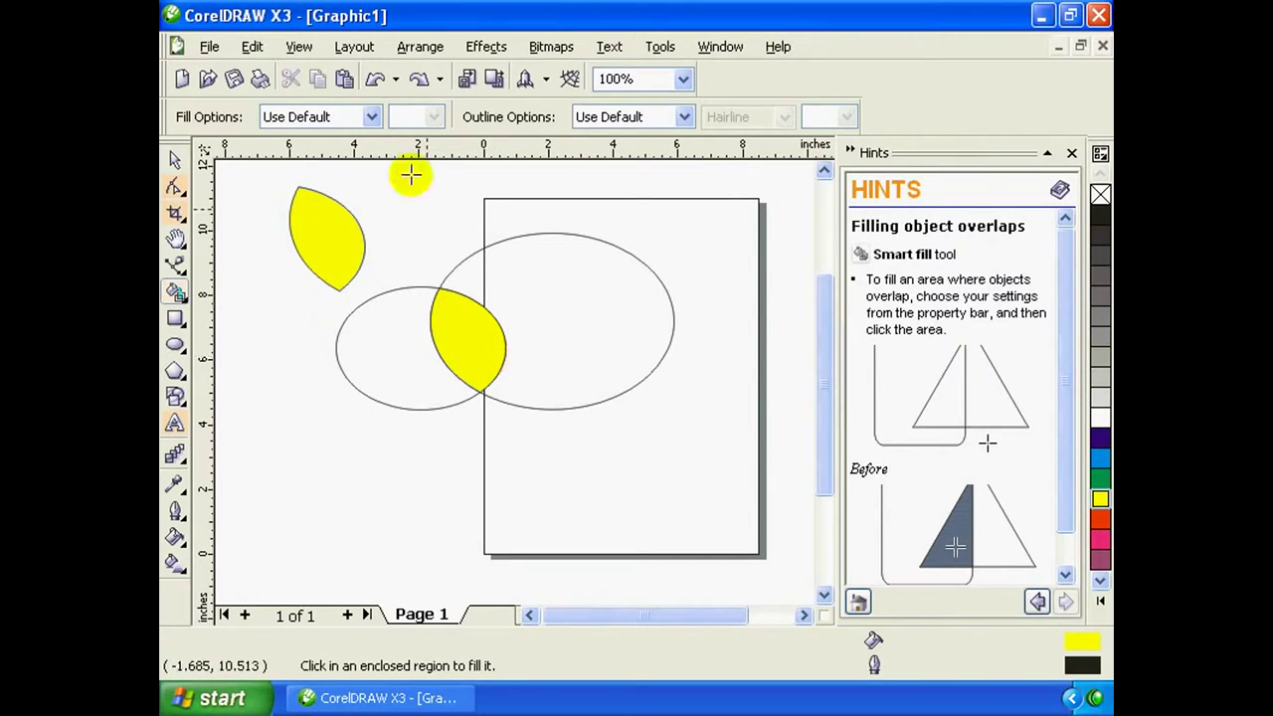
click(371, 116)
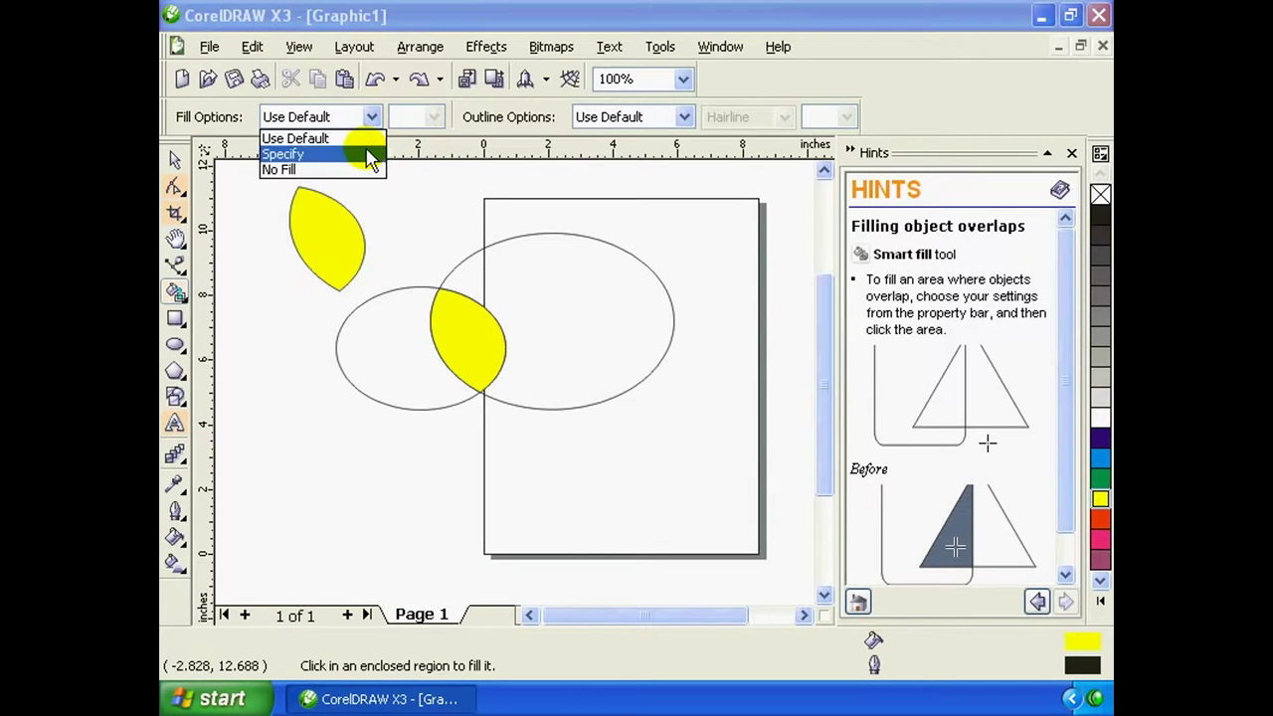
click(368, 156)
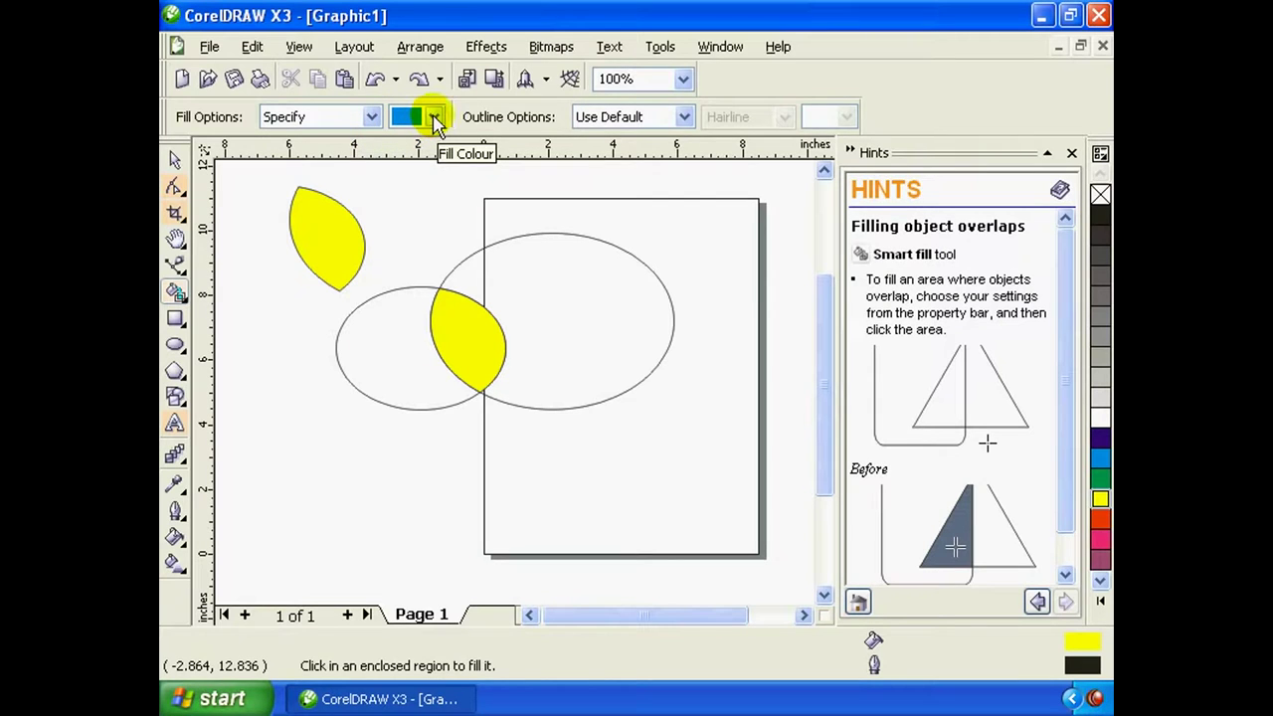
click(433, 117)
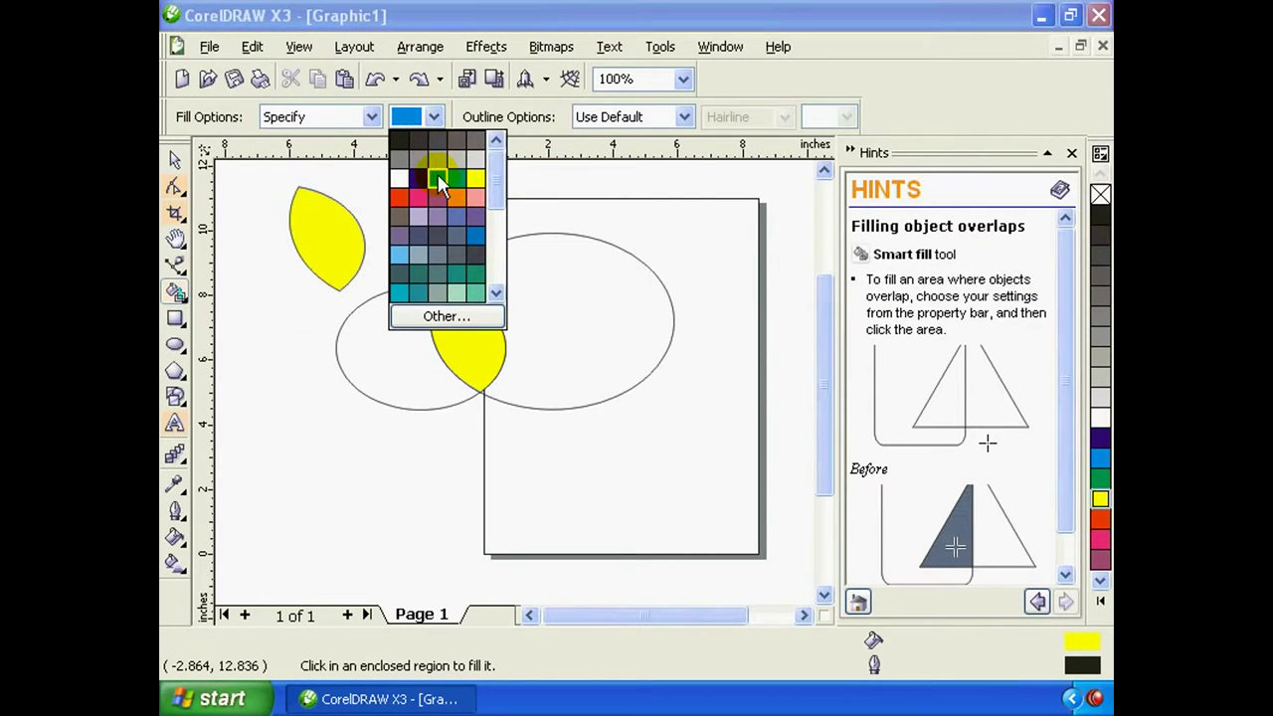
key(Escape)
click(460, 349)
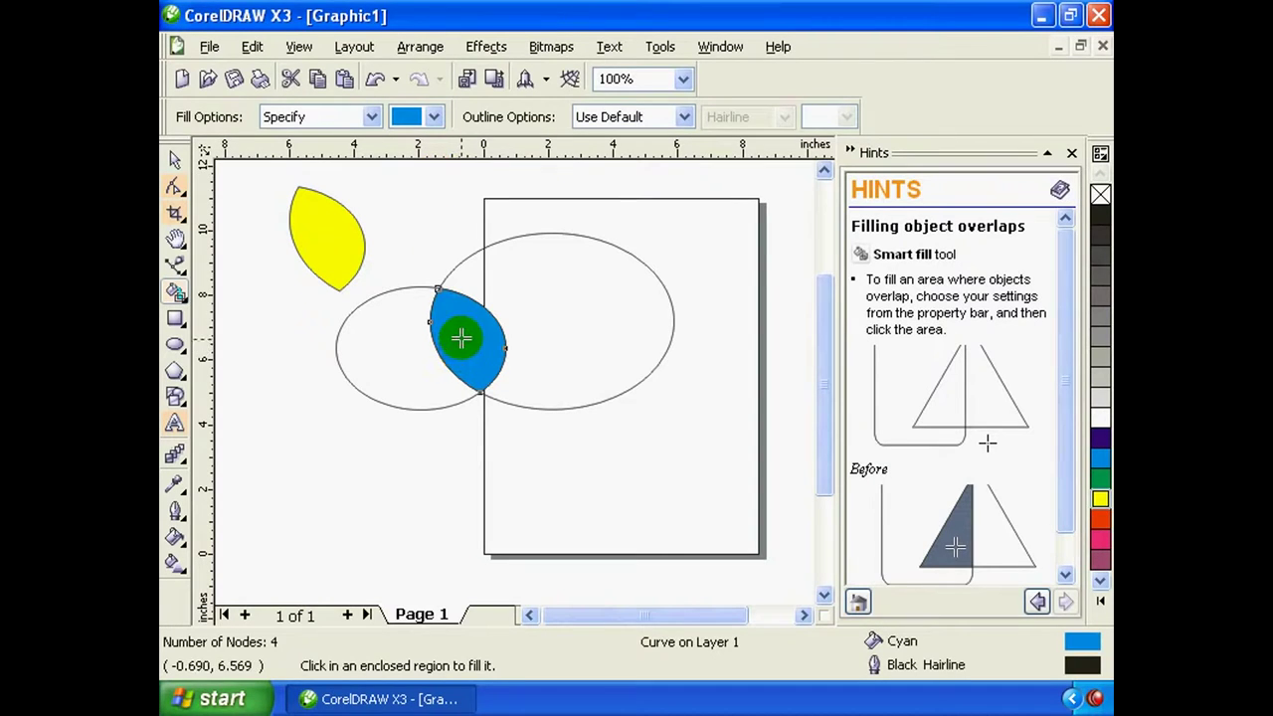
- Undo the blue fill and create an unfilled, outline-only lens from the ellipse overlap
key(ctrl+z)
click(371, 117)
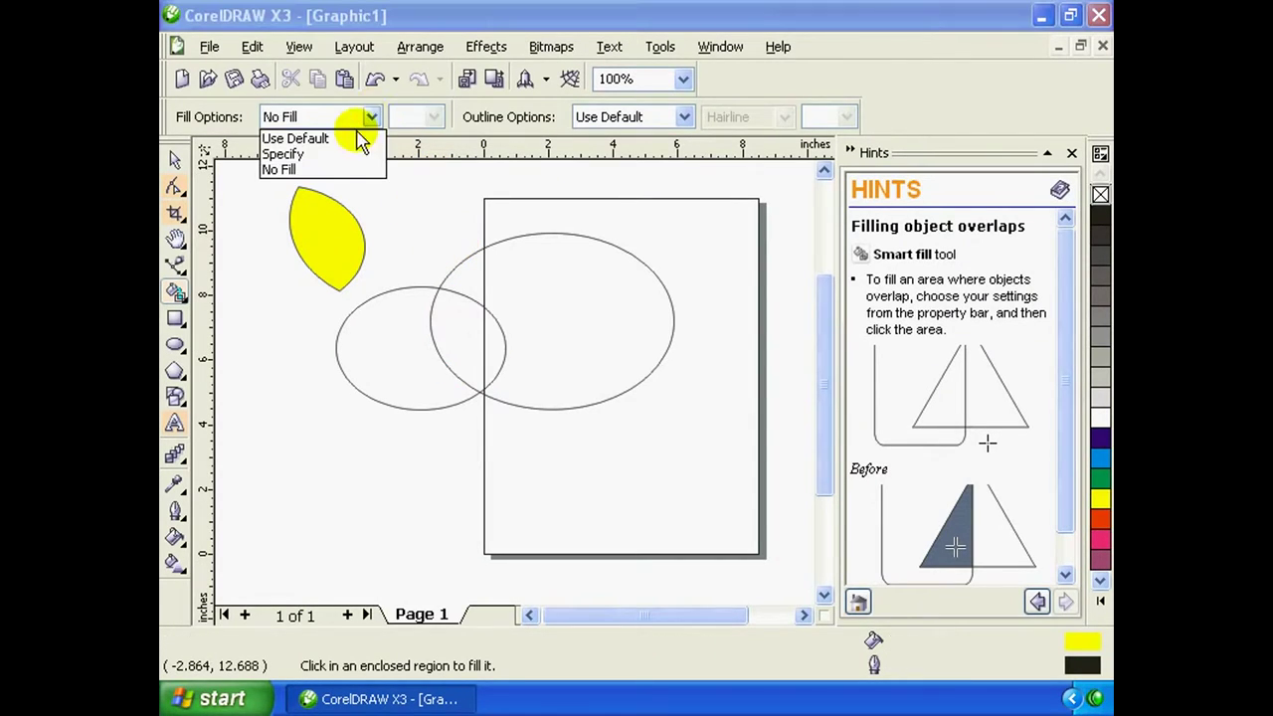
click(350, 171)
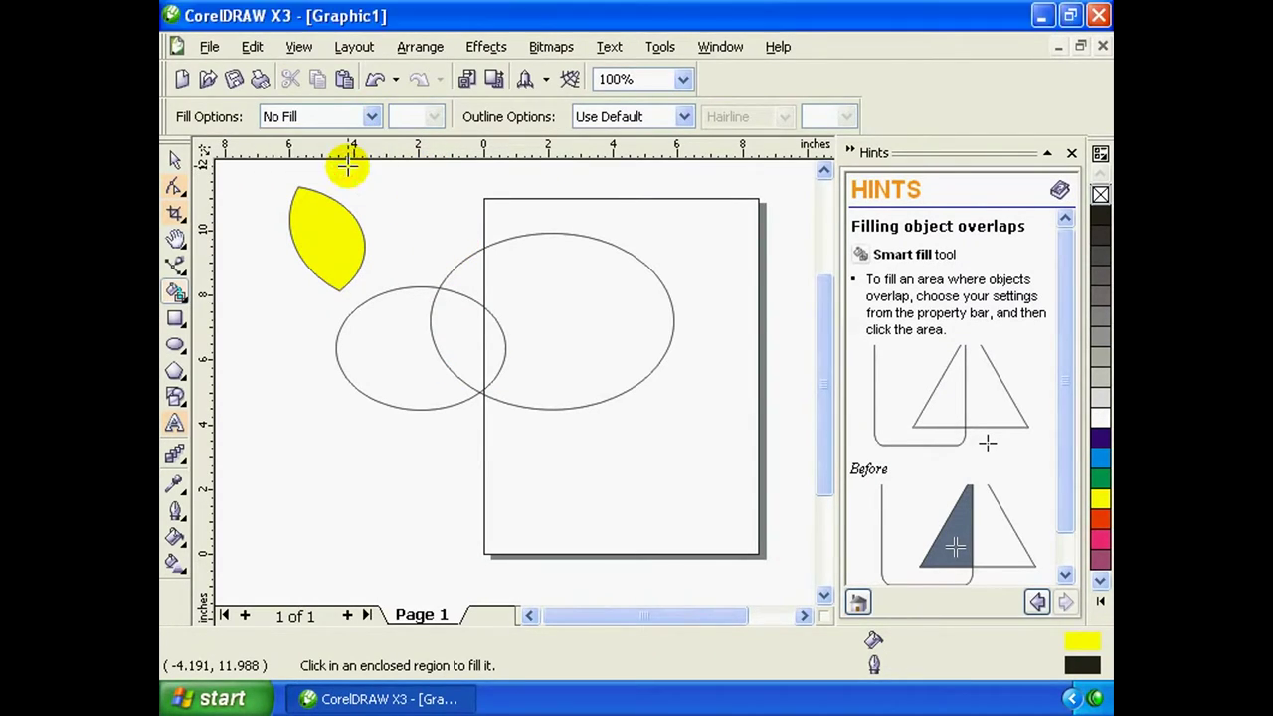
click(482, 351)
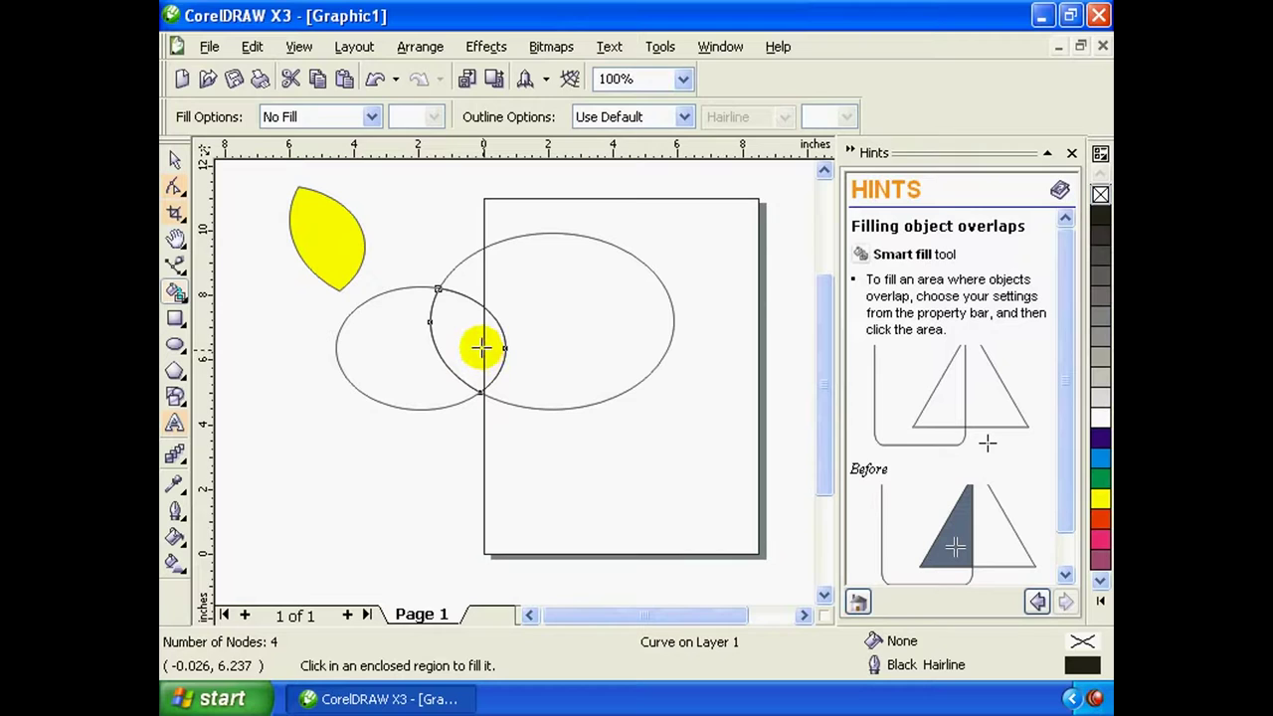
- Move the outlined lens up beside the yellow lens, nudging it slightly left and down
click(177, 163)
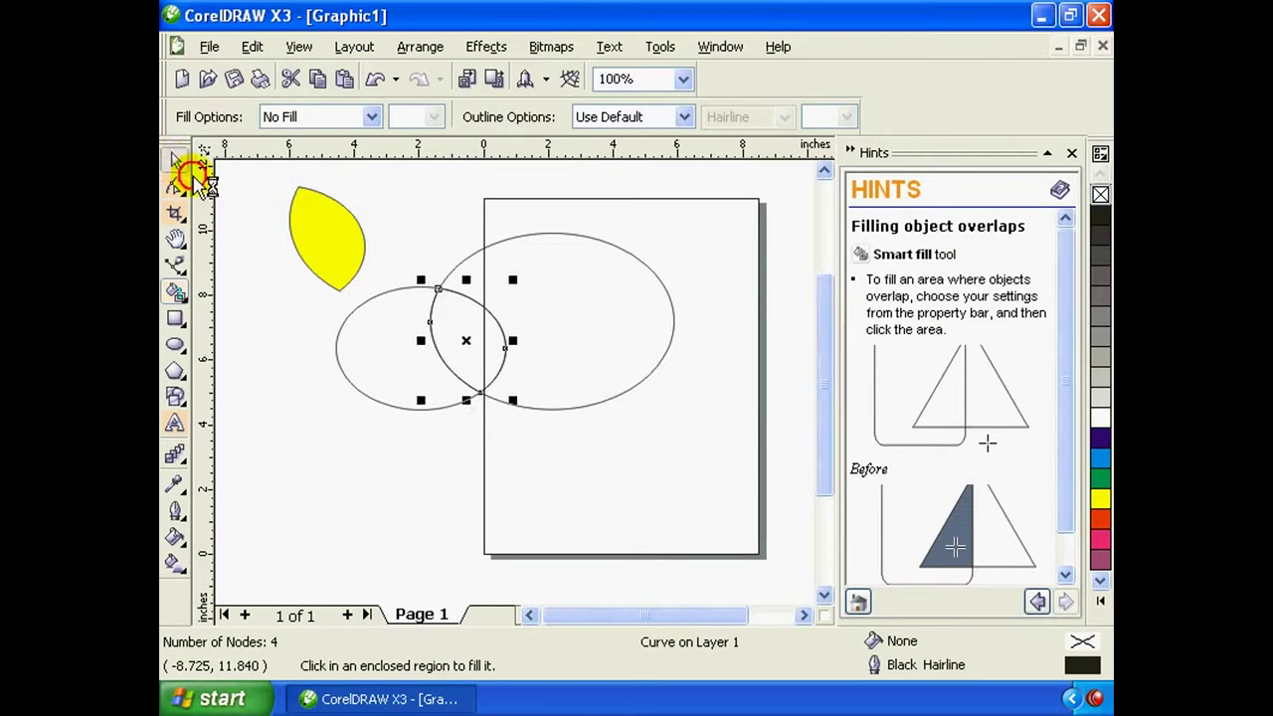
drag(484, 332, 429, 208)
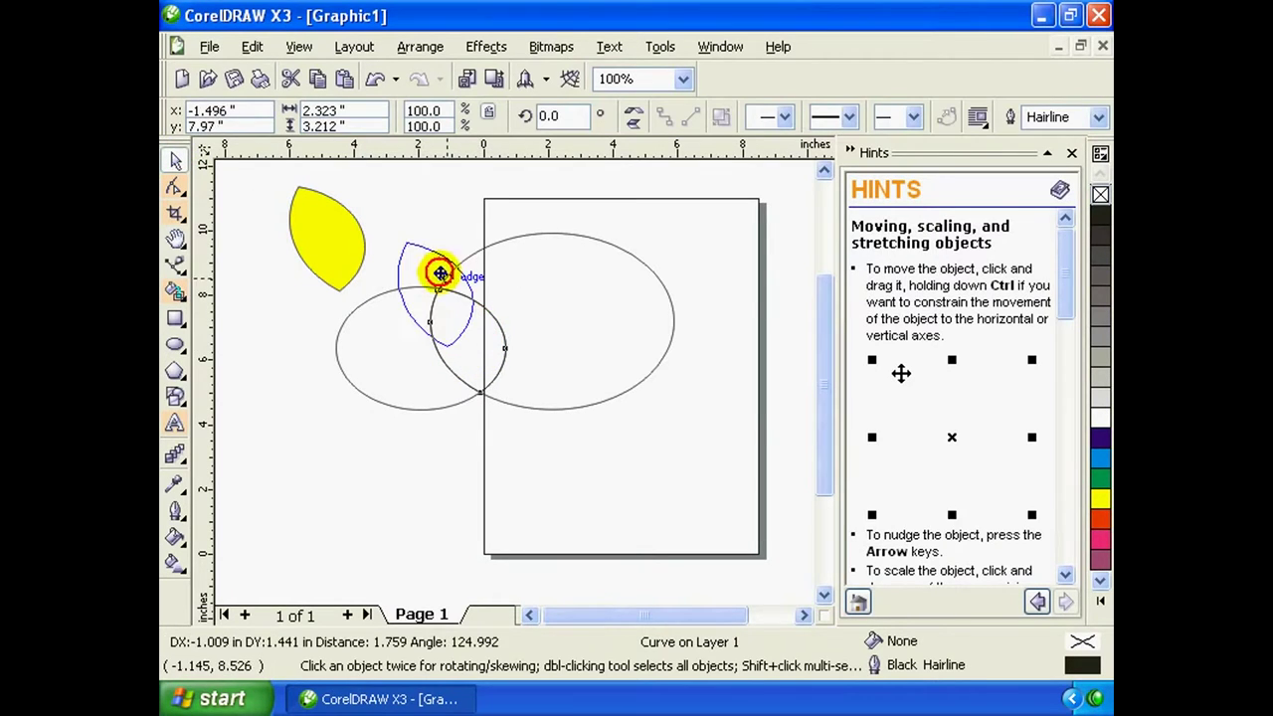
click(479, 204)
click(443, 244)
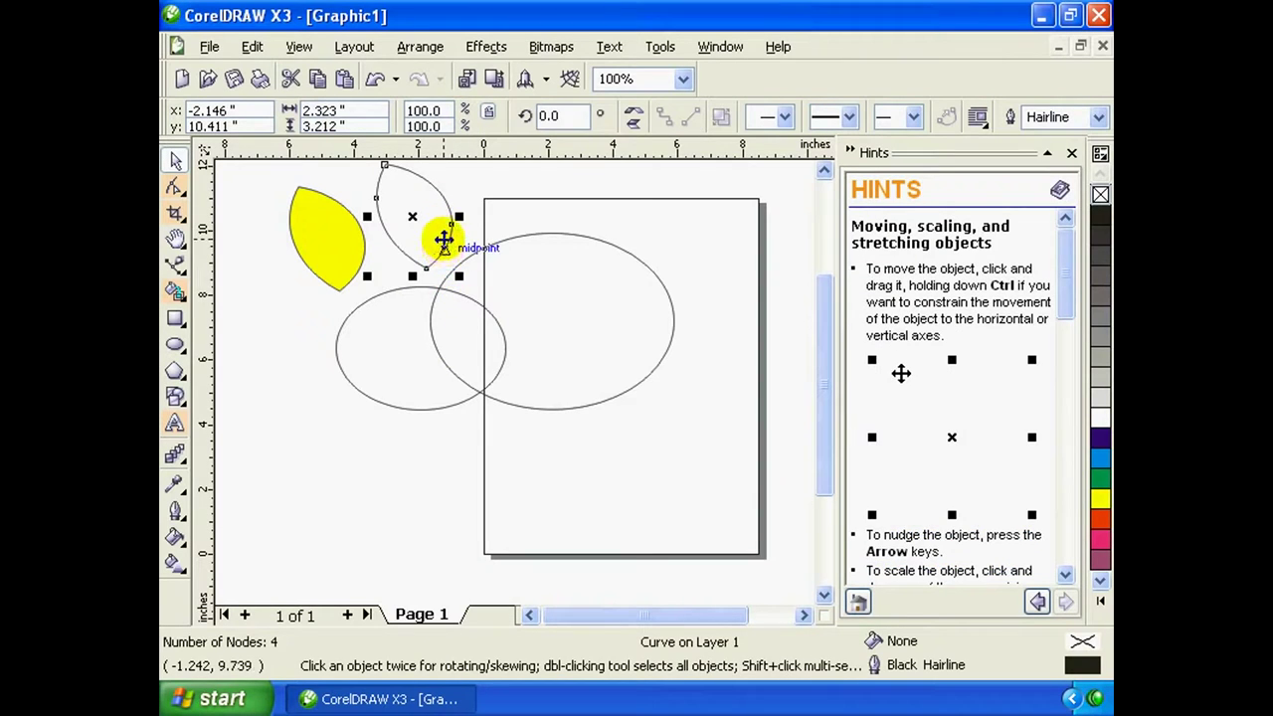
mouse_move(438, 235)
mouse_down()
mouse_move(369, 217)
mouse_move(394, 193)
mouse_up()
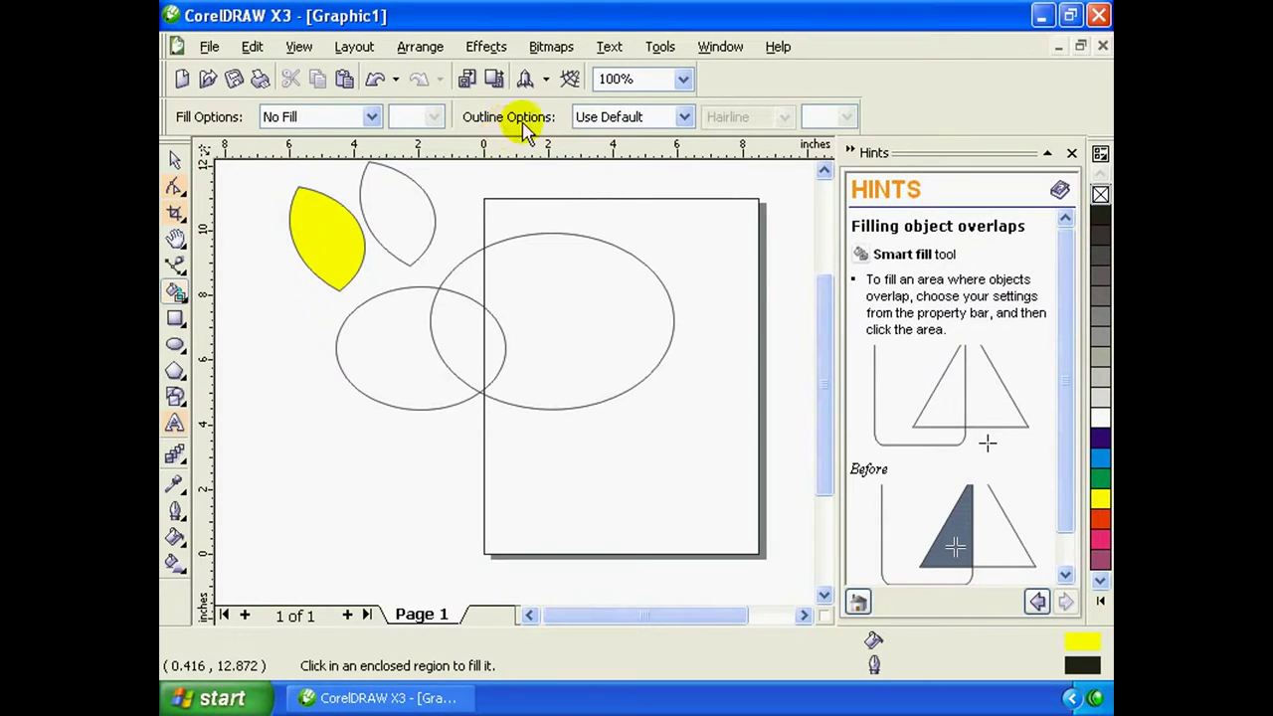
- Set Smart Fill's outline to Specify with a blue colour and fill the ellipse overlap
click(685, 117)
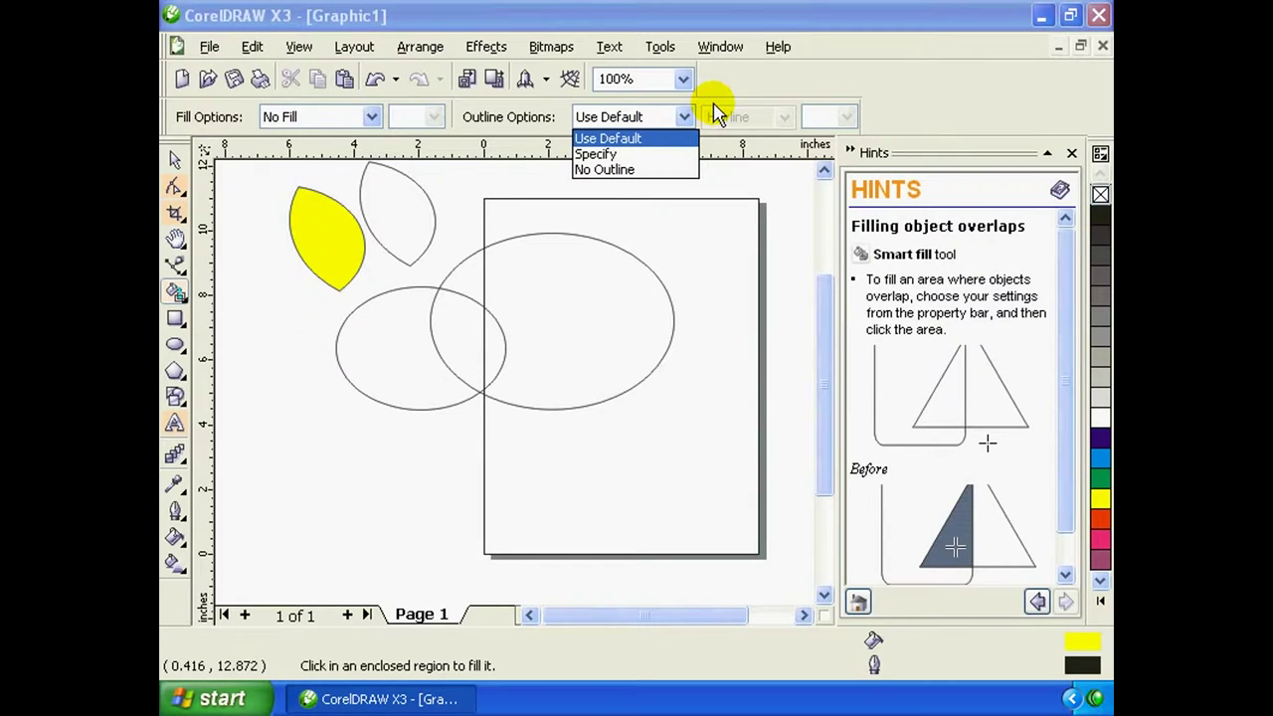
click(674, 139)
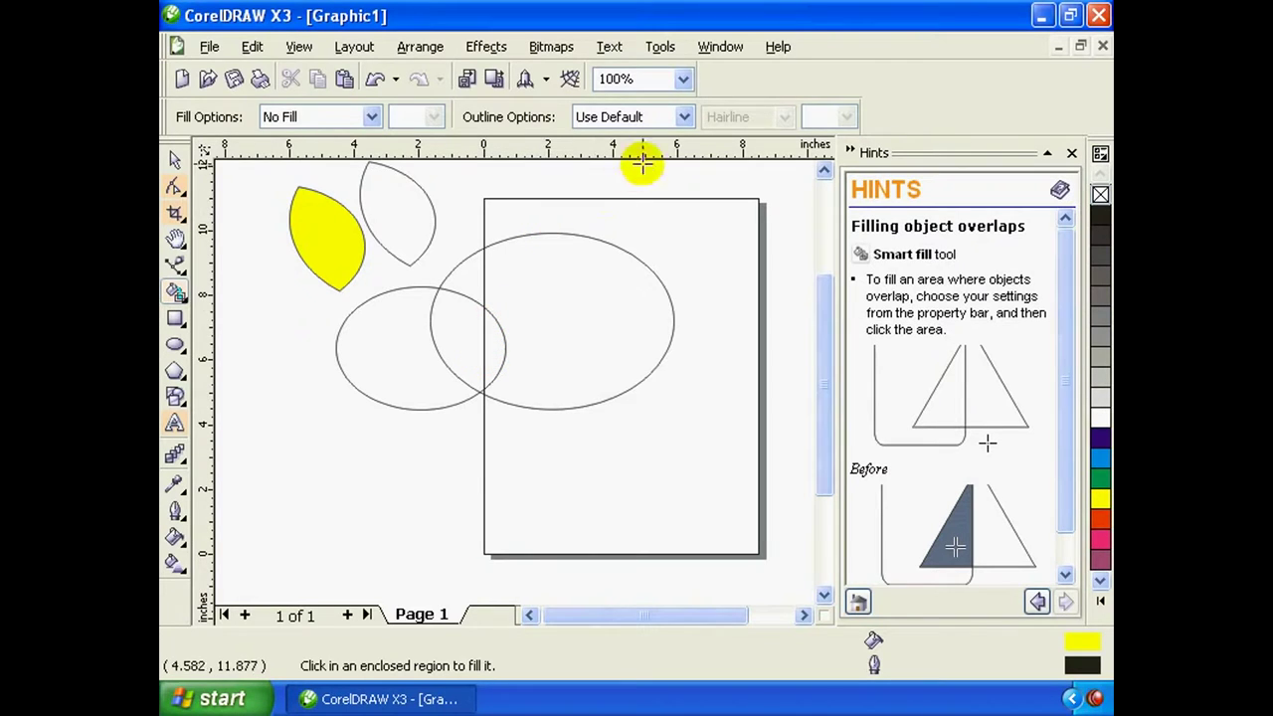
click(683, 117)
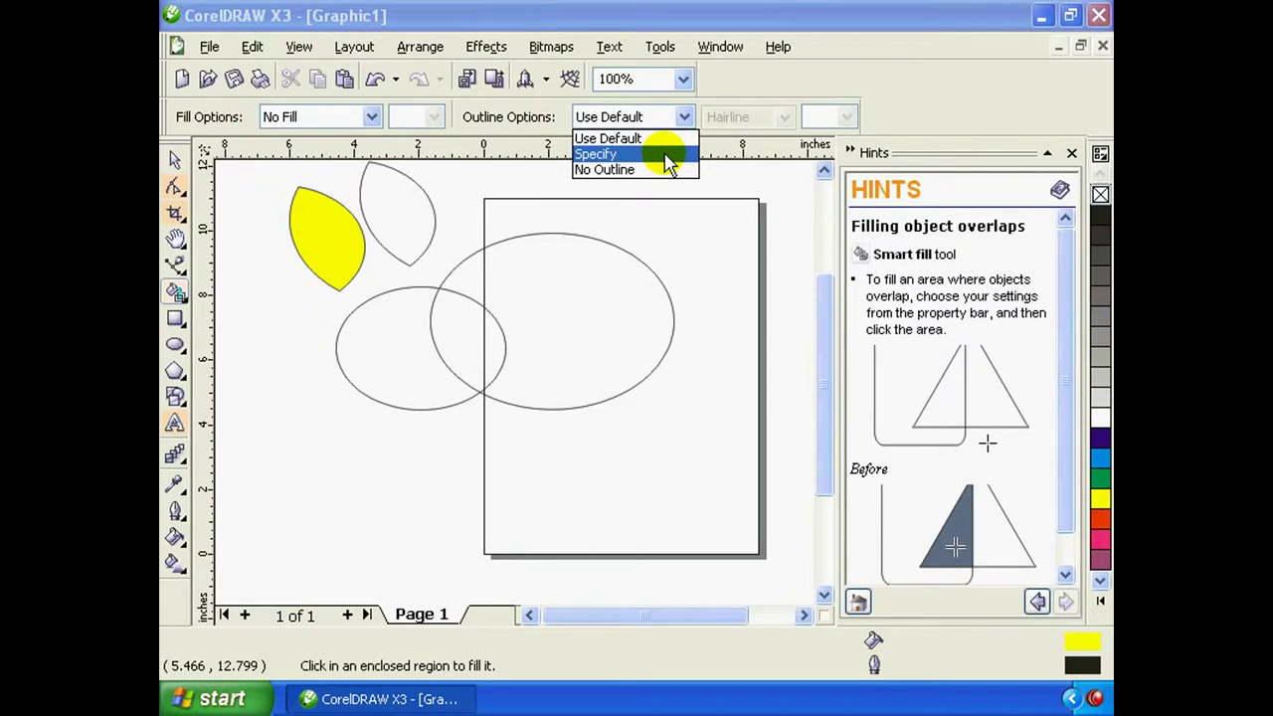
click(666, 154)
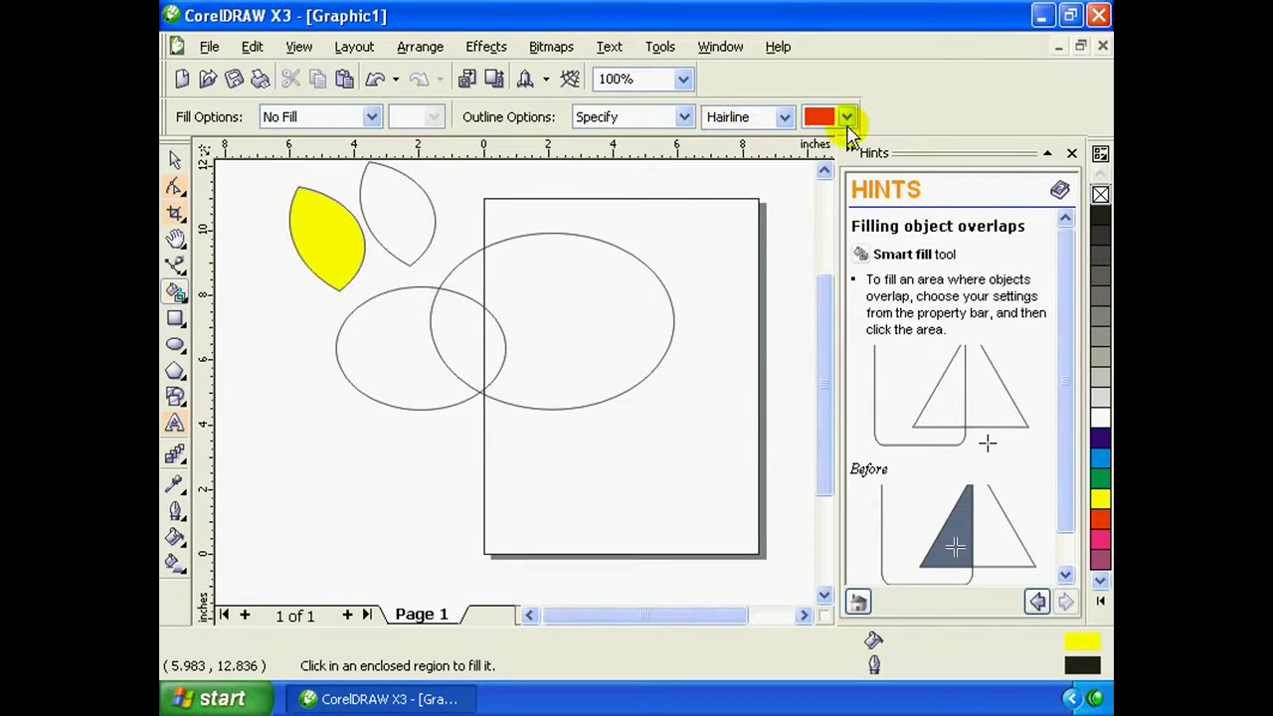
click(846, 118)
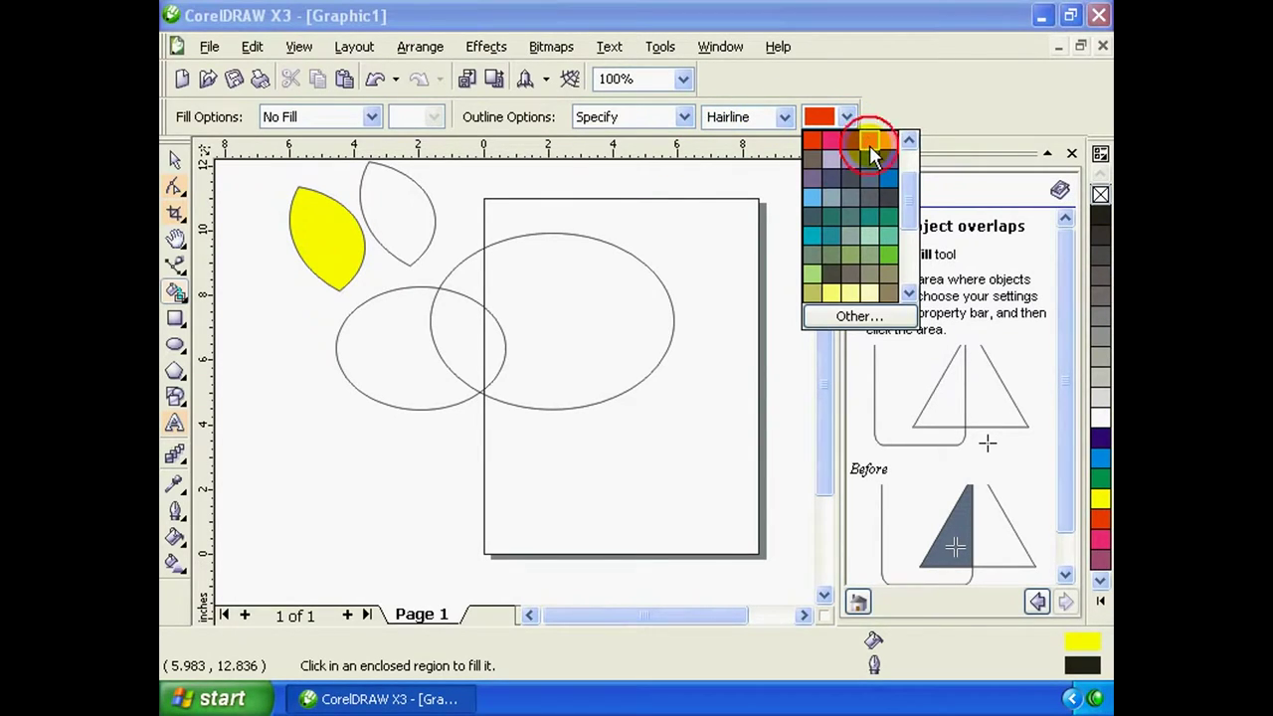
click(888, 177)
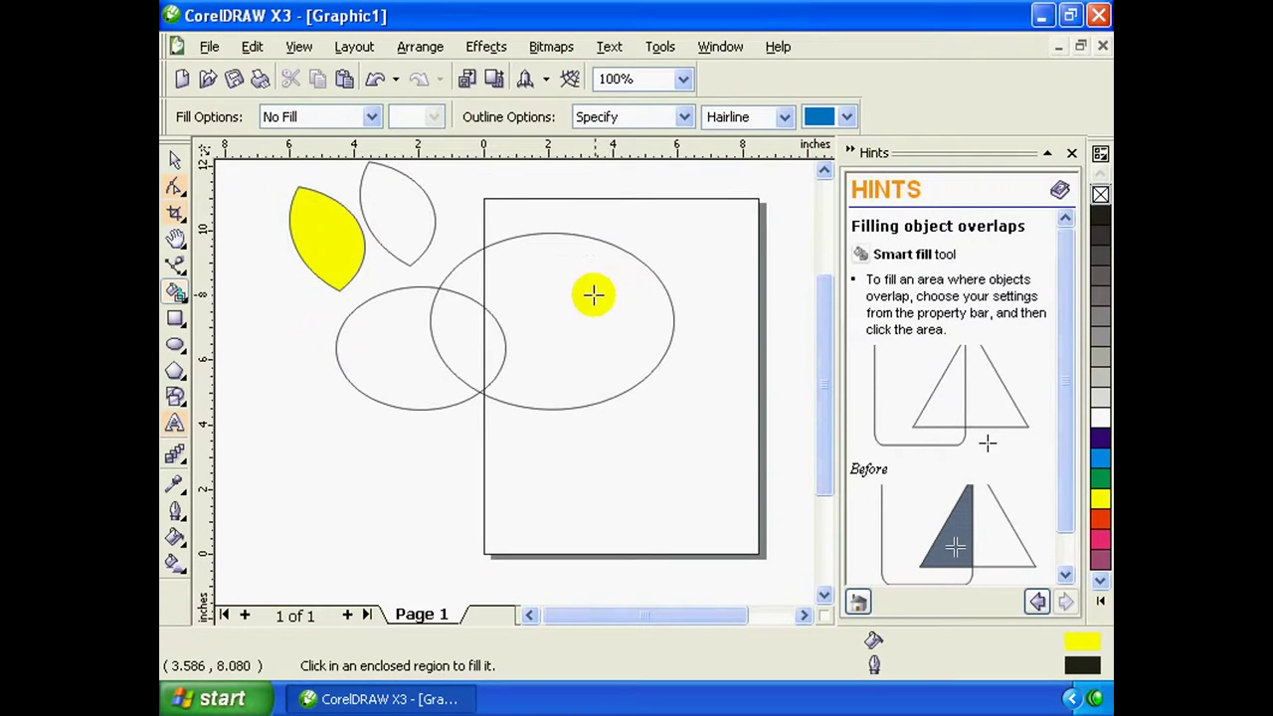
click(480, 331)
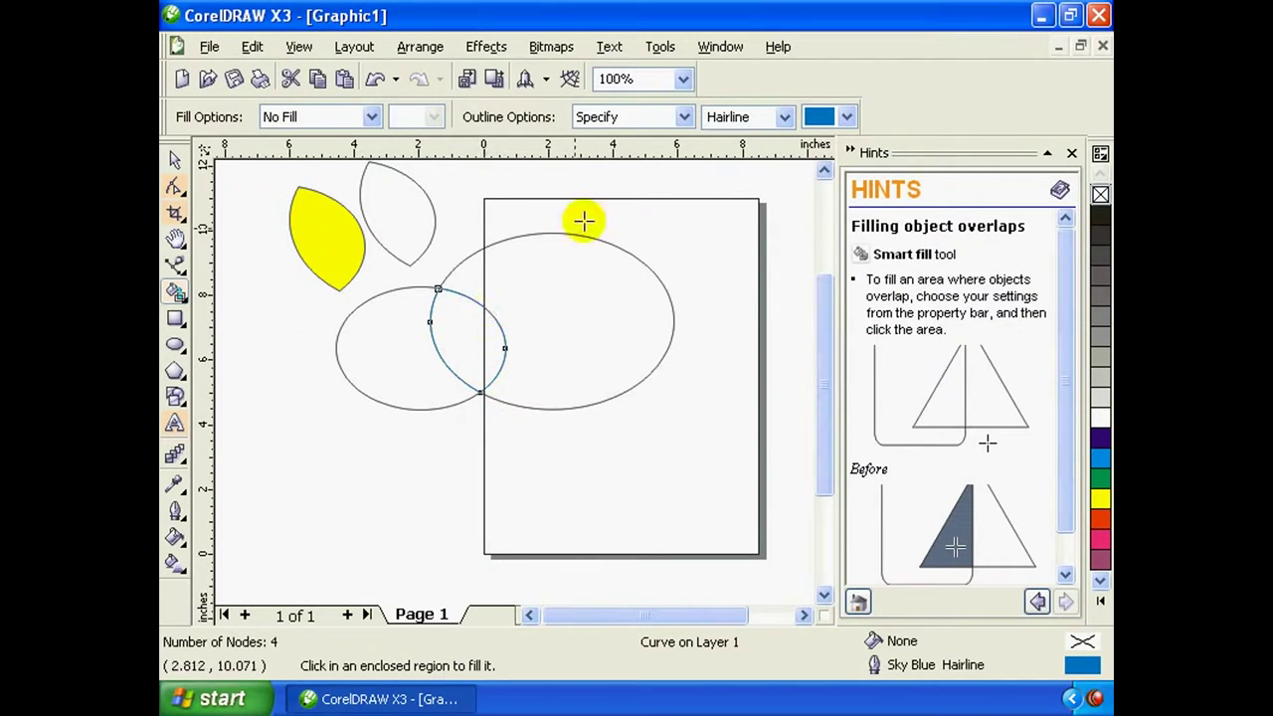
- Drop the blue-outlined piece and create an overlap piece with No Outline
key(Escape)
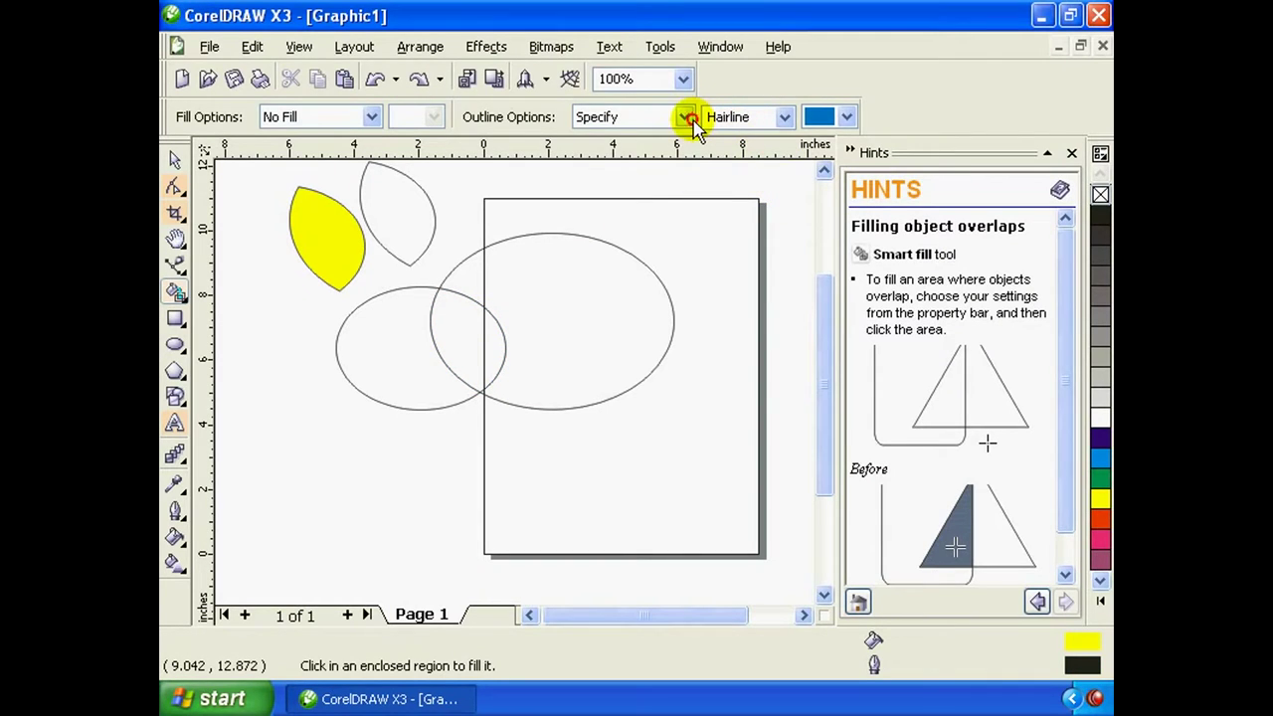
click(684, 116)
click(648, 169)
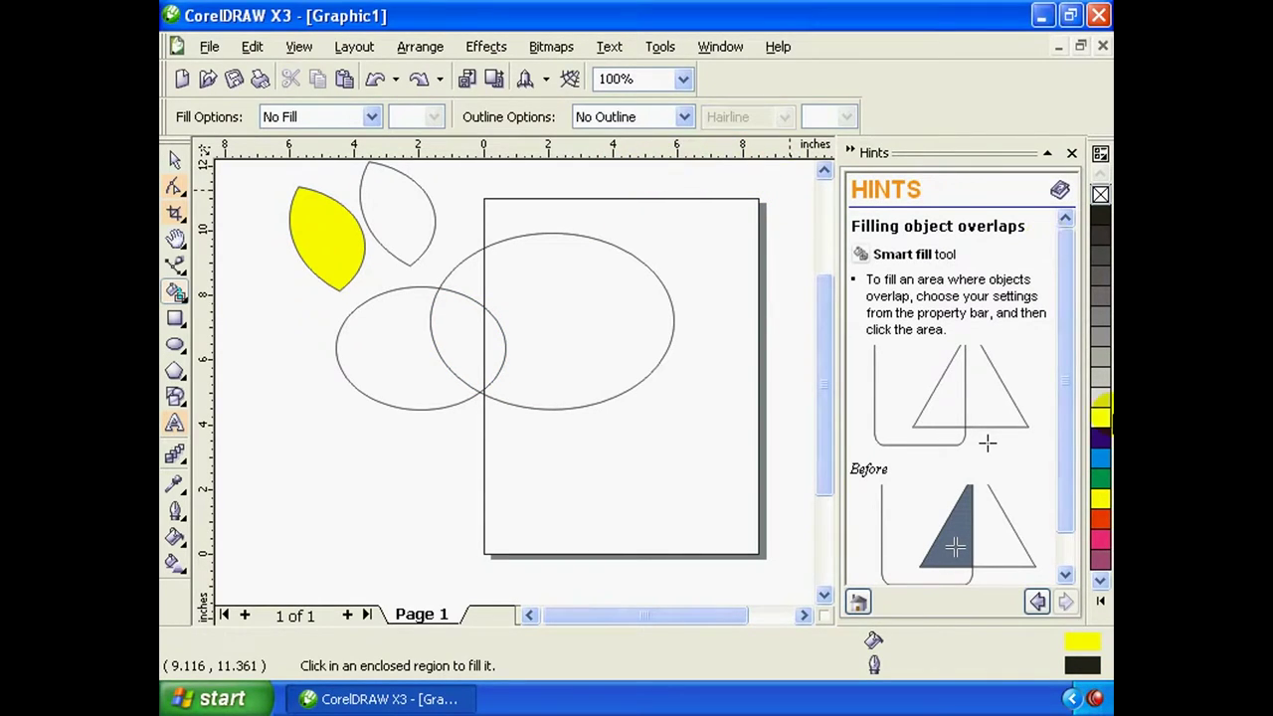
click(478, 337)
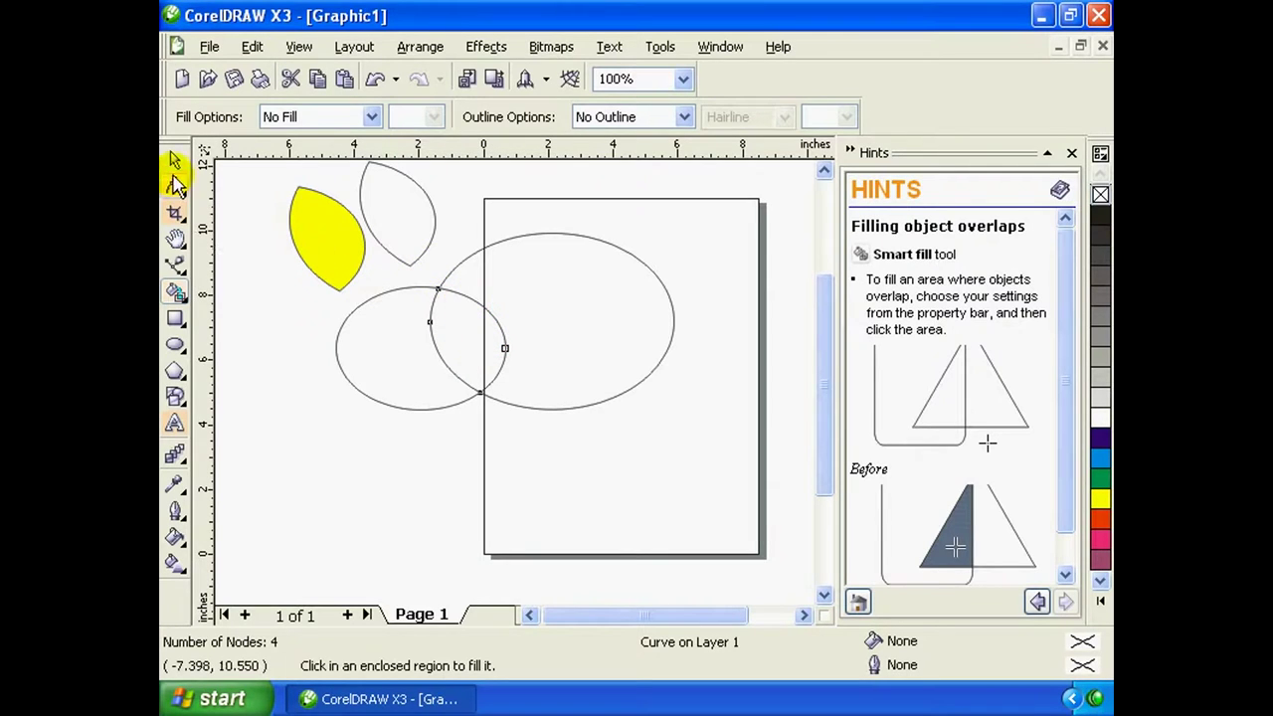
- Drag the unoutlined lens piece away, fill it cyan, and move it to the page's right edge
click(174, 160)
drag(456, 315, 479, 209)
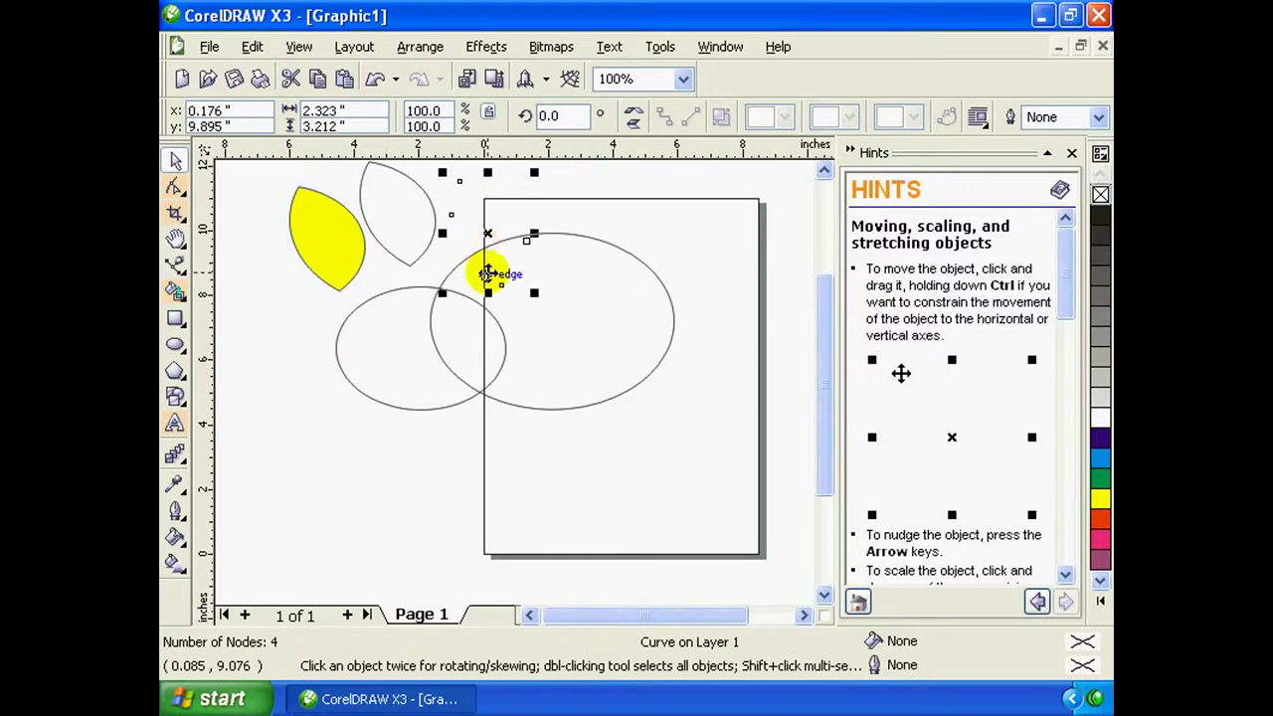
drag(475, 208, 473, 209)
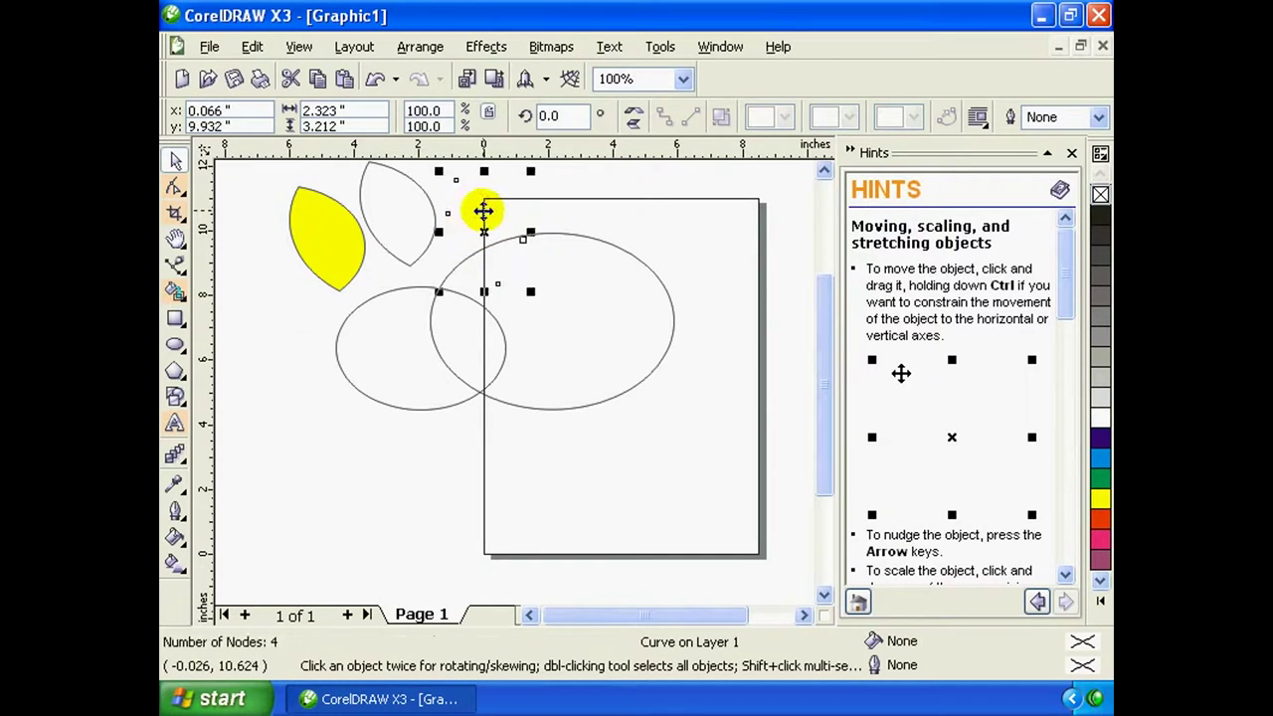
click(1102, 460)
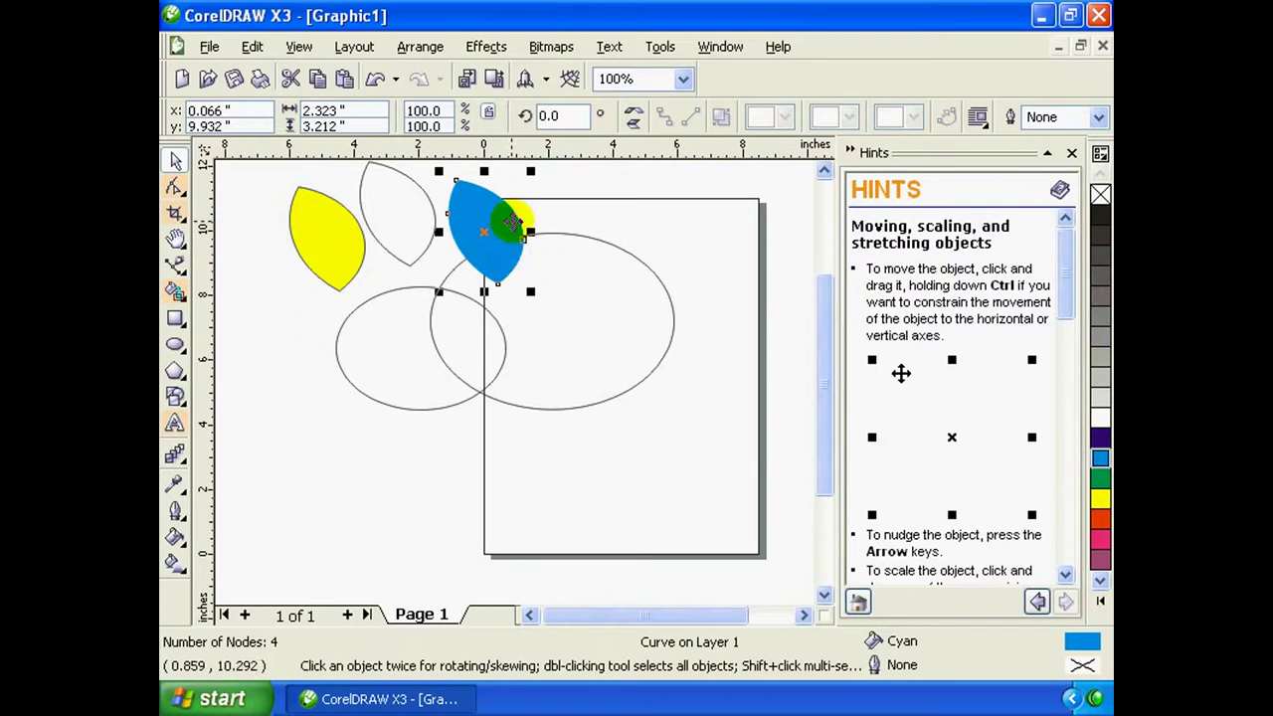
mouse_move(497, 211)
mouse_down()
mouse_move(745, 317)
mouse_move(740, 254)
mouse_move(733, 285)
mouse_up()
- Smart Fill the ellipse overlap with a specified 8.0 pt blue outline
click(175, 292)
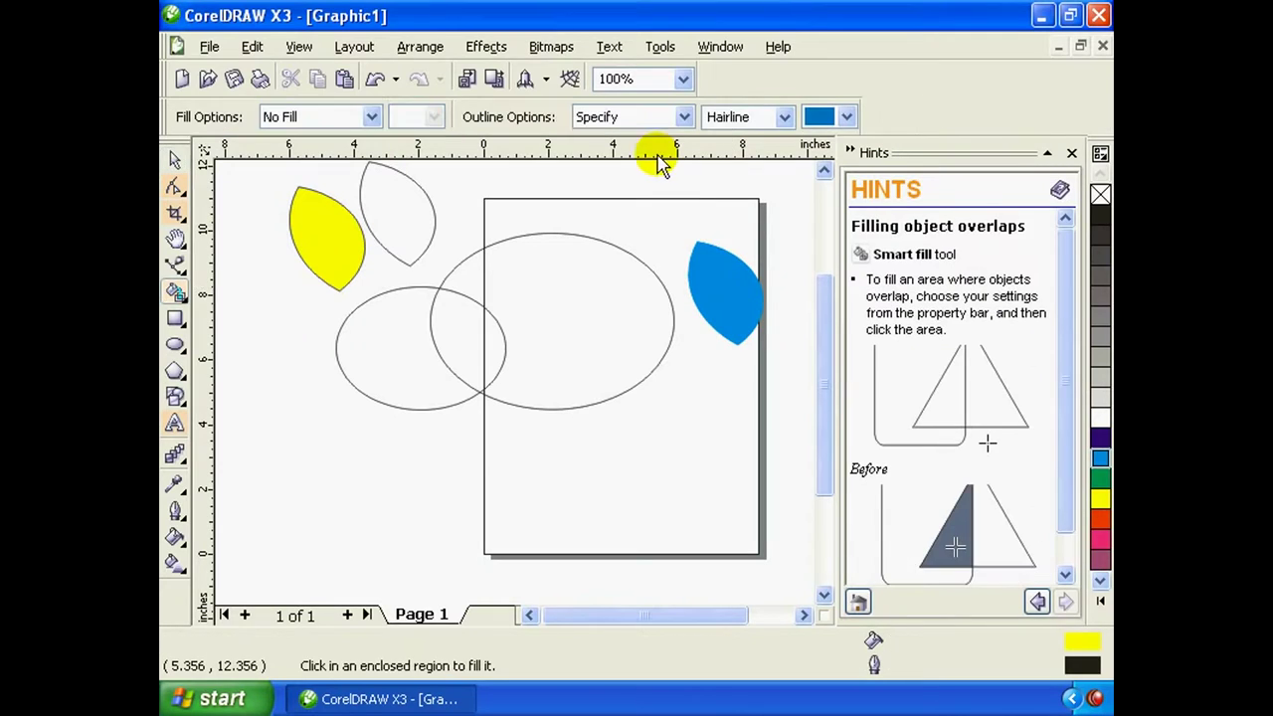
click(684, 116)
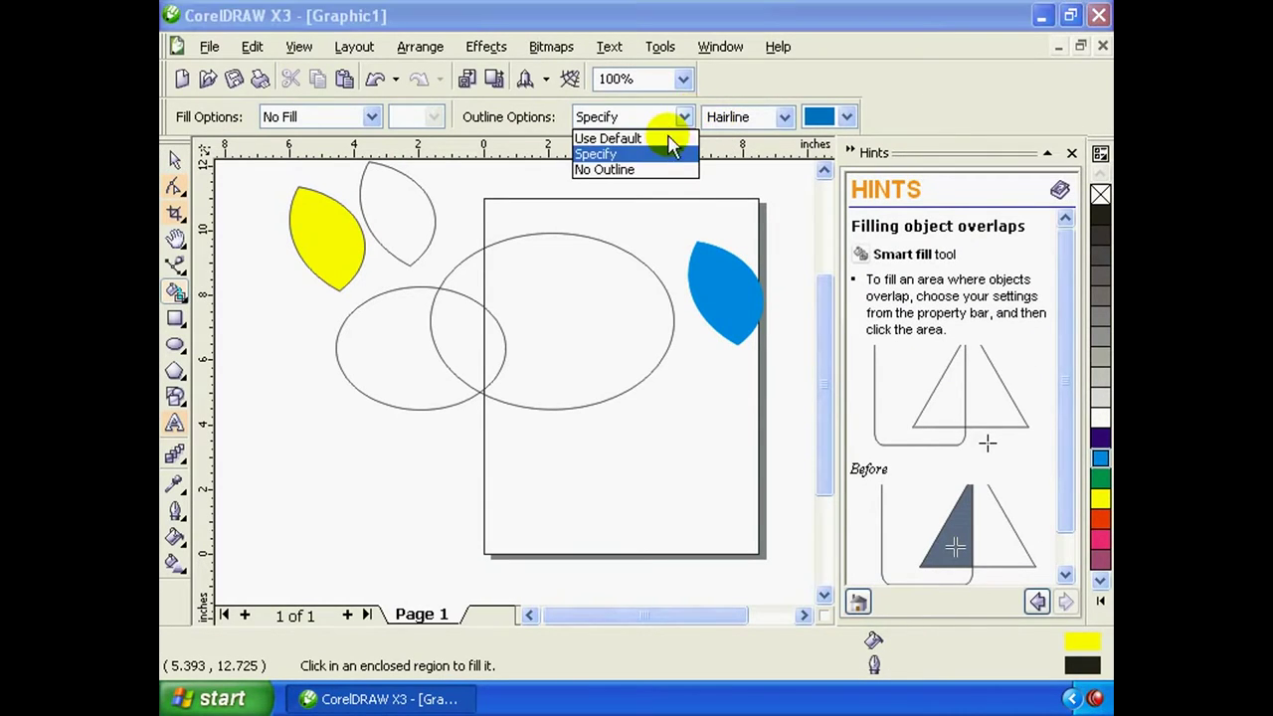
click(662, 151)
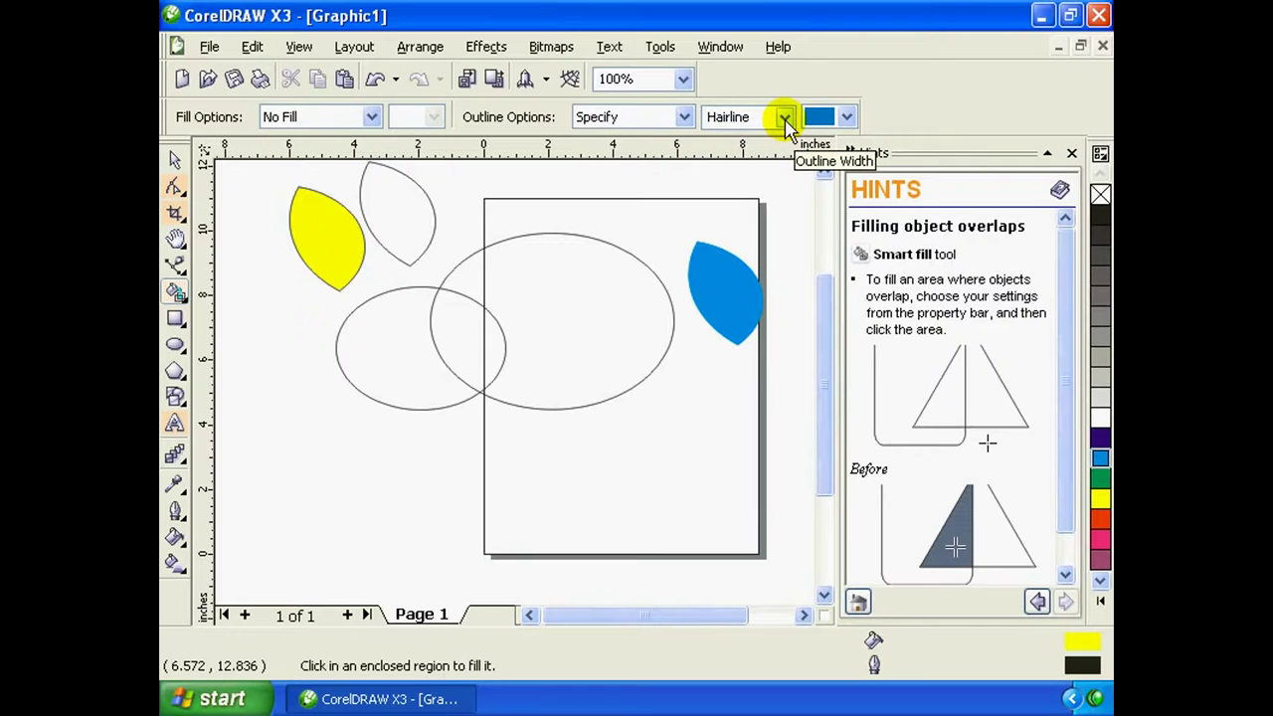
click(785, 117)
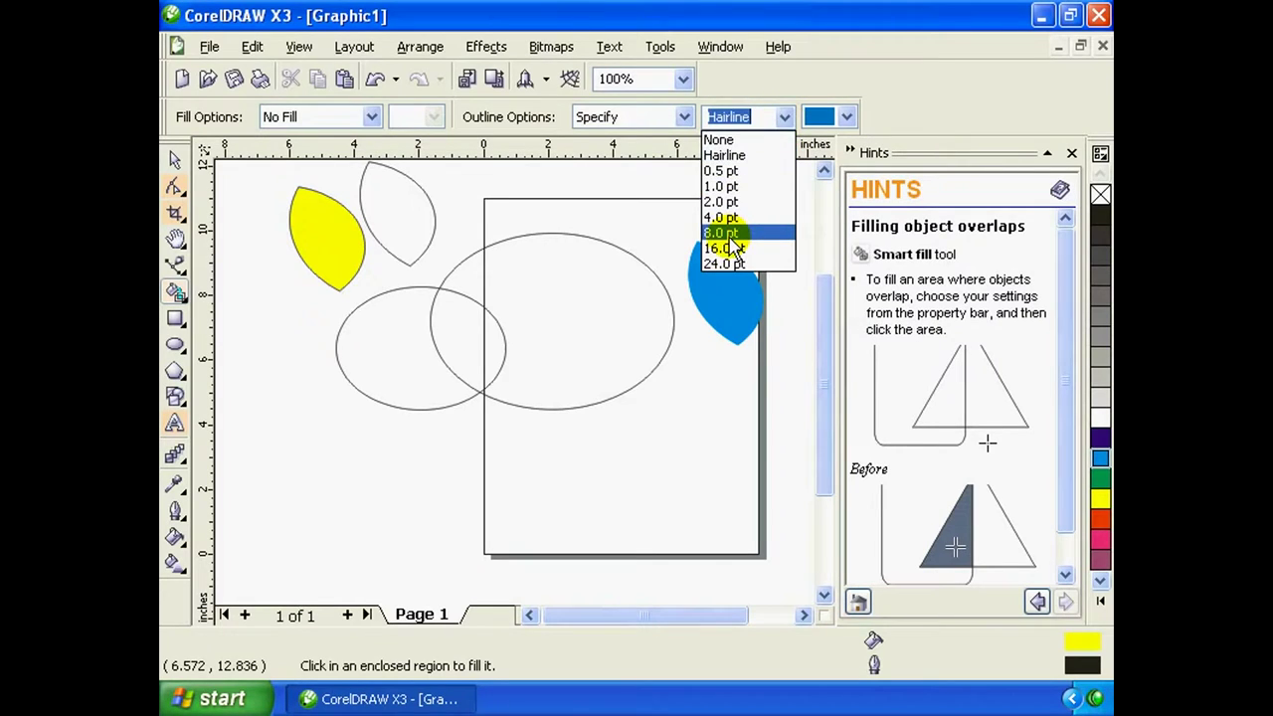
click(728, 234)
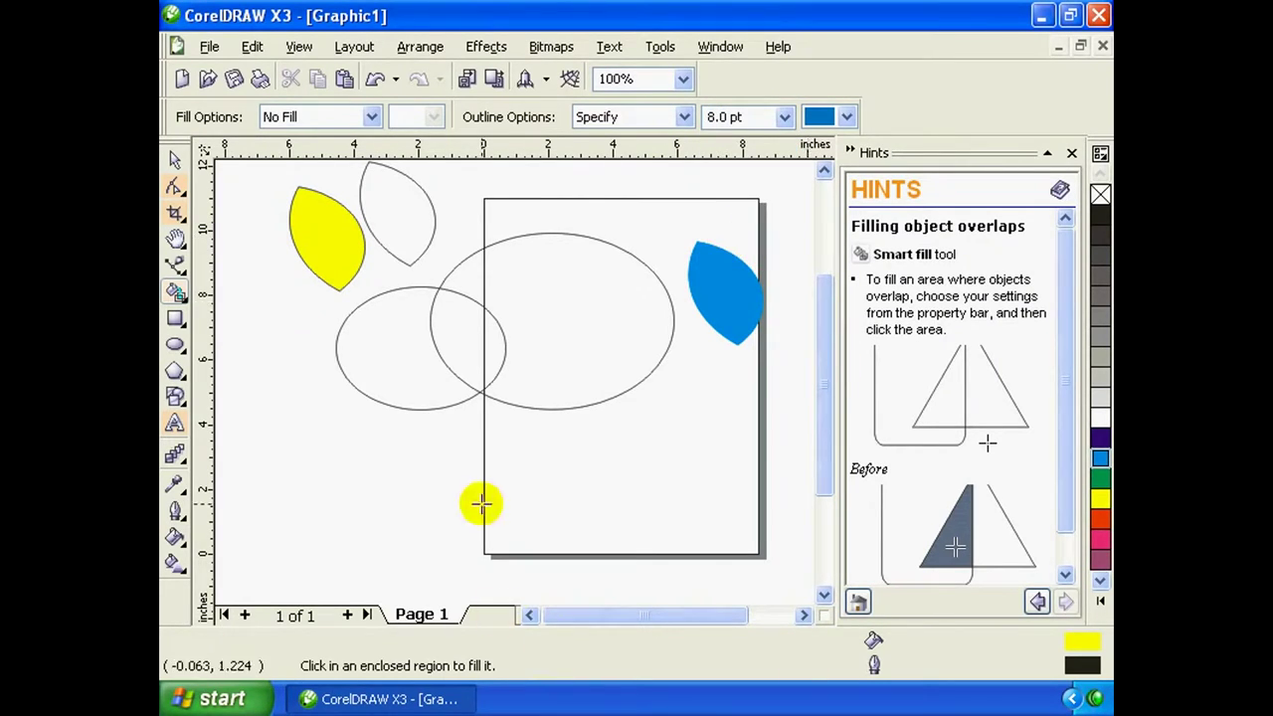
click(482, 349)
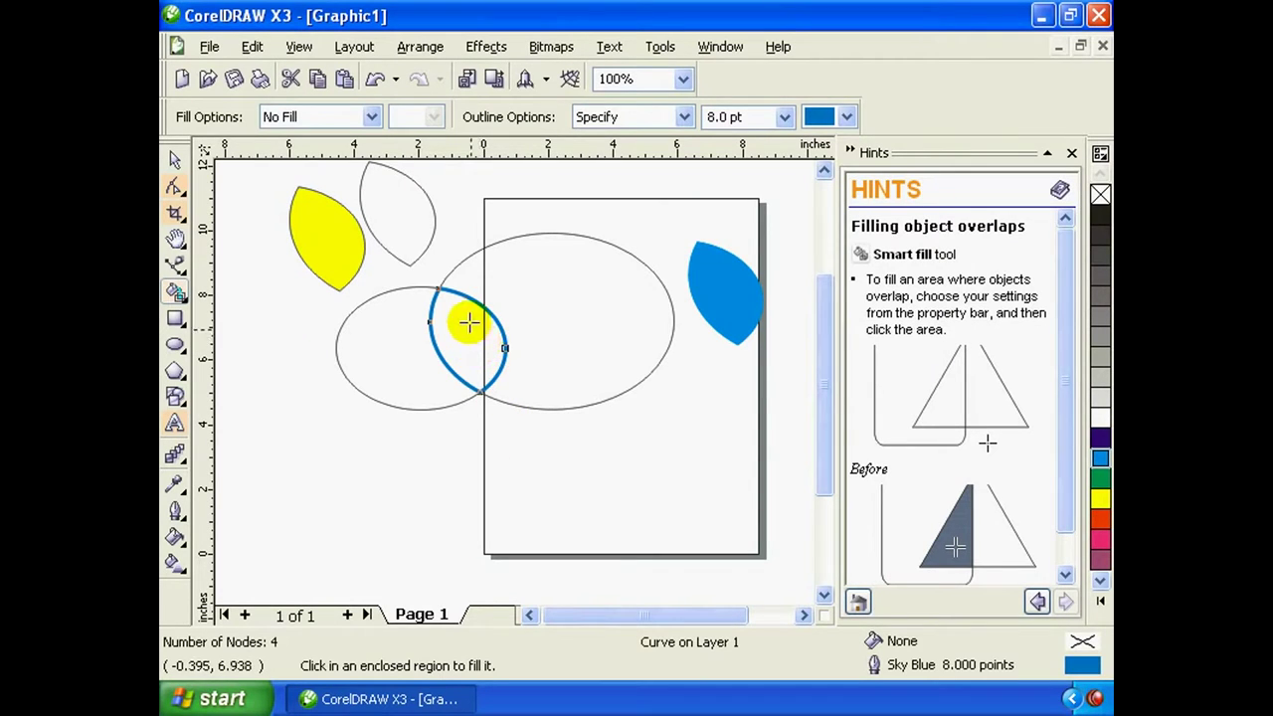
- Change the outline width to 16.0 pt and fill the overlap again
click(785, 119)
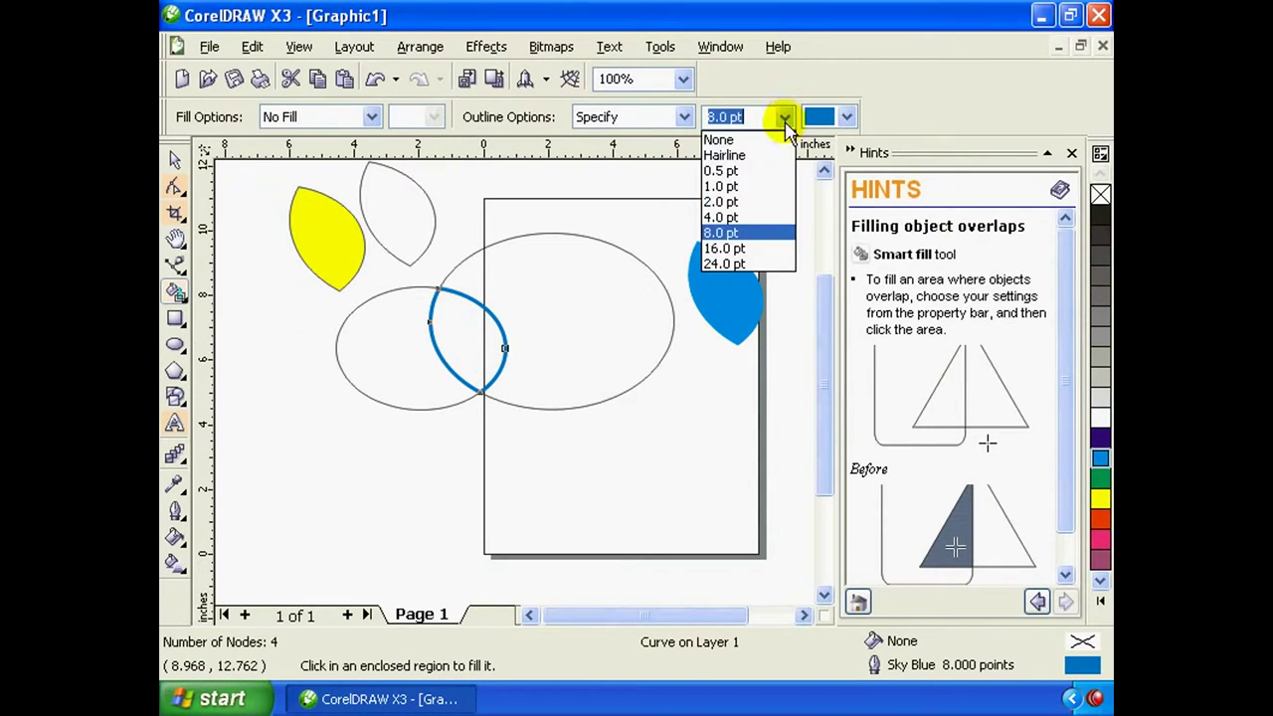
click(719, 244)
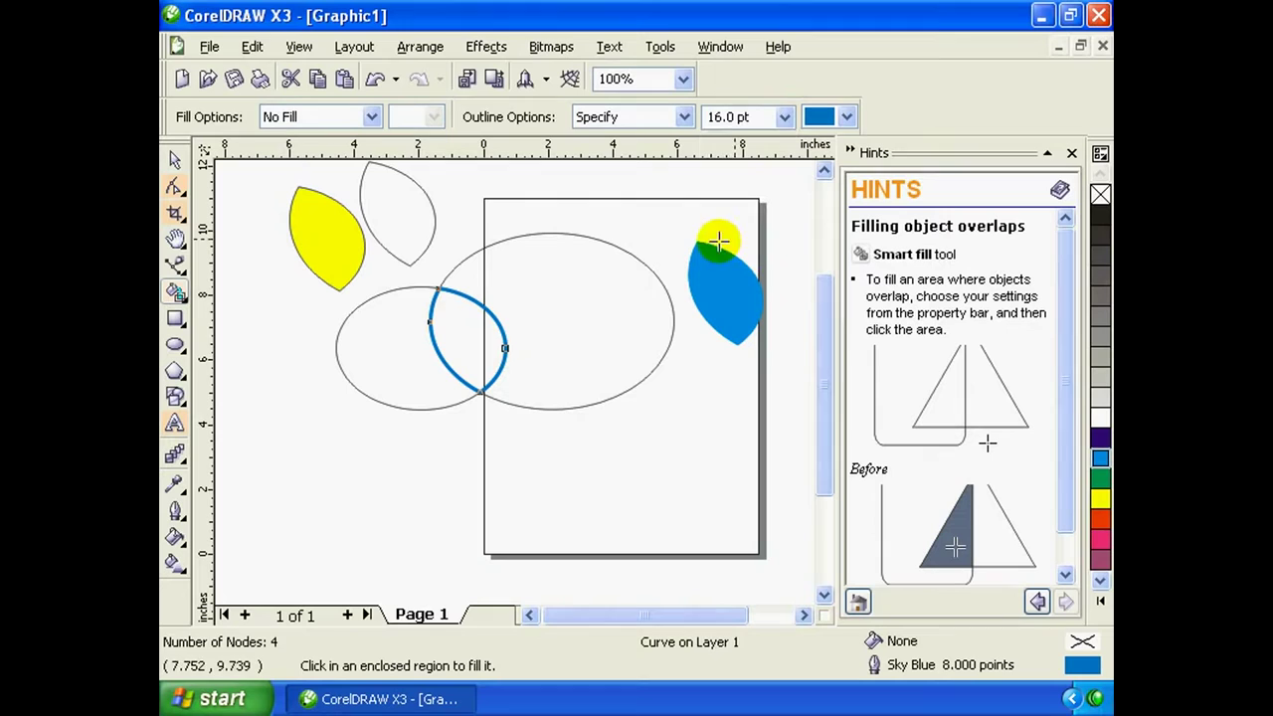
click(482, 343)
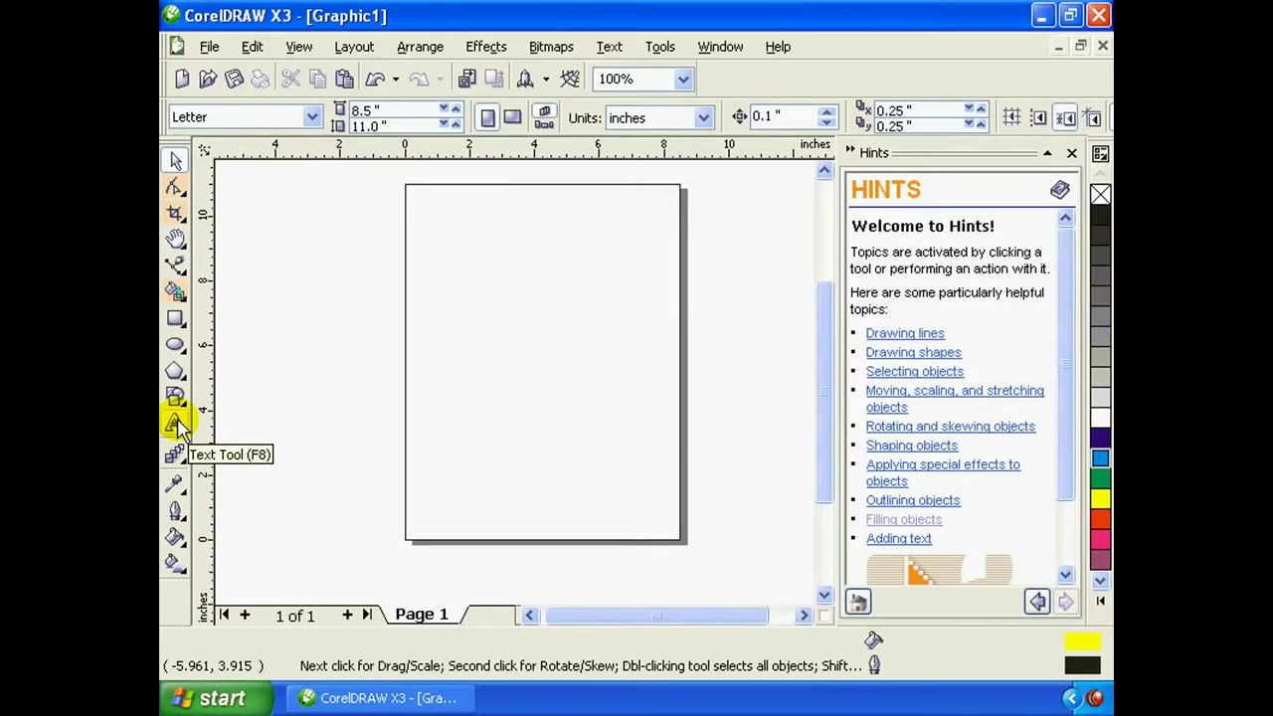
- Add artistic text 'CorelDRAW X3' near the page top in 72 pt AvantGarde Md BT and select it
click(175, 426)
click(513, 231)
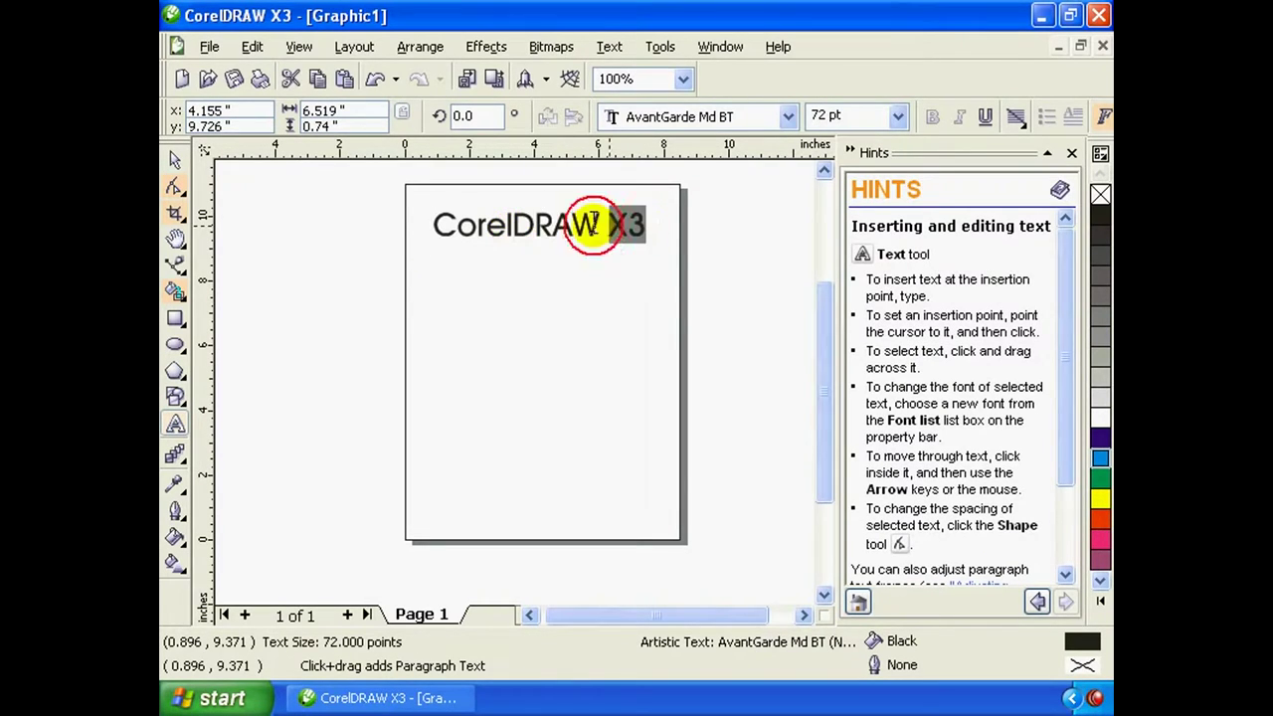
drag(648, 225, 433, 227)
click(612, 46)
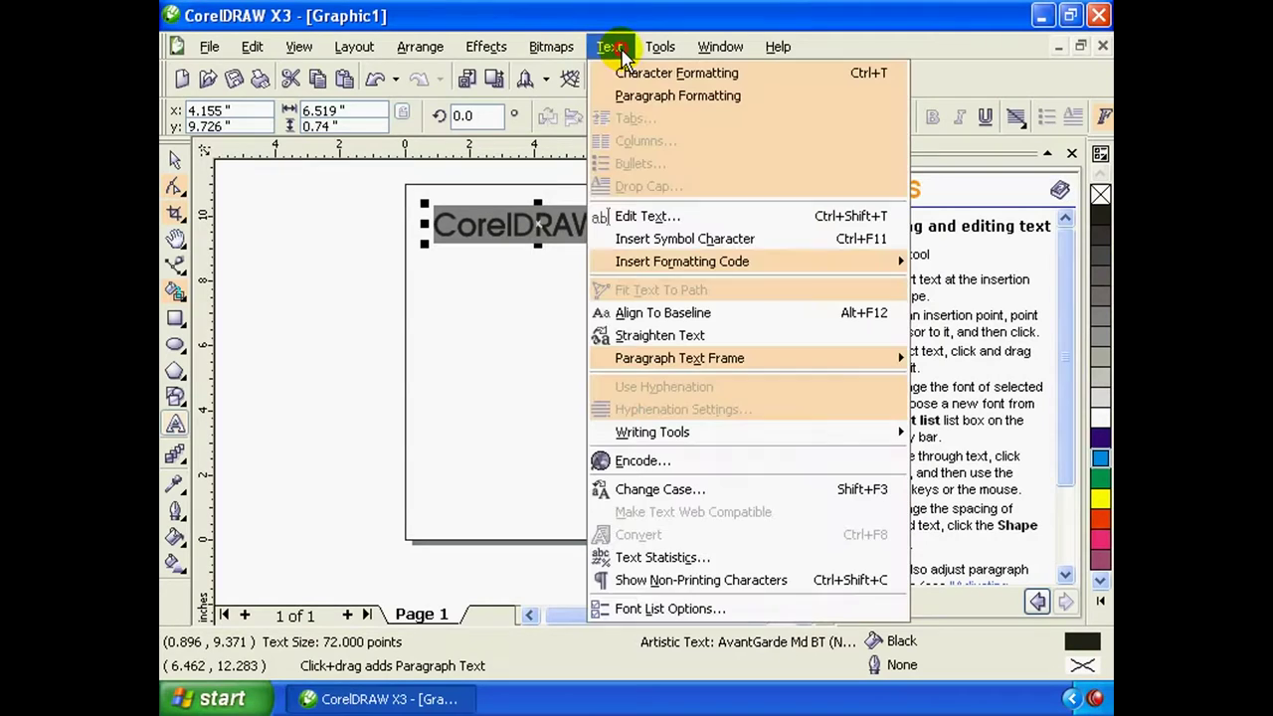
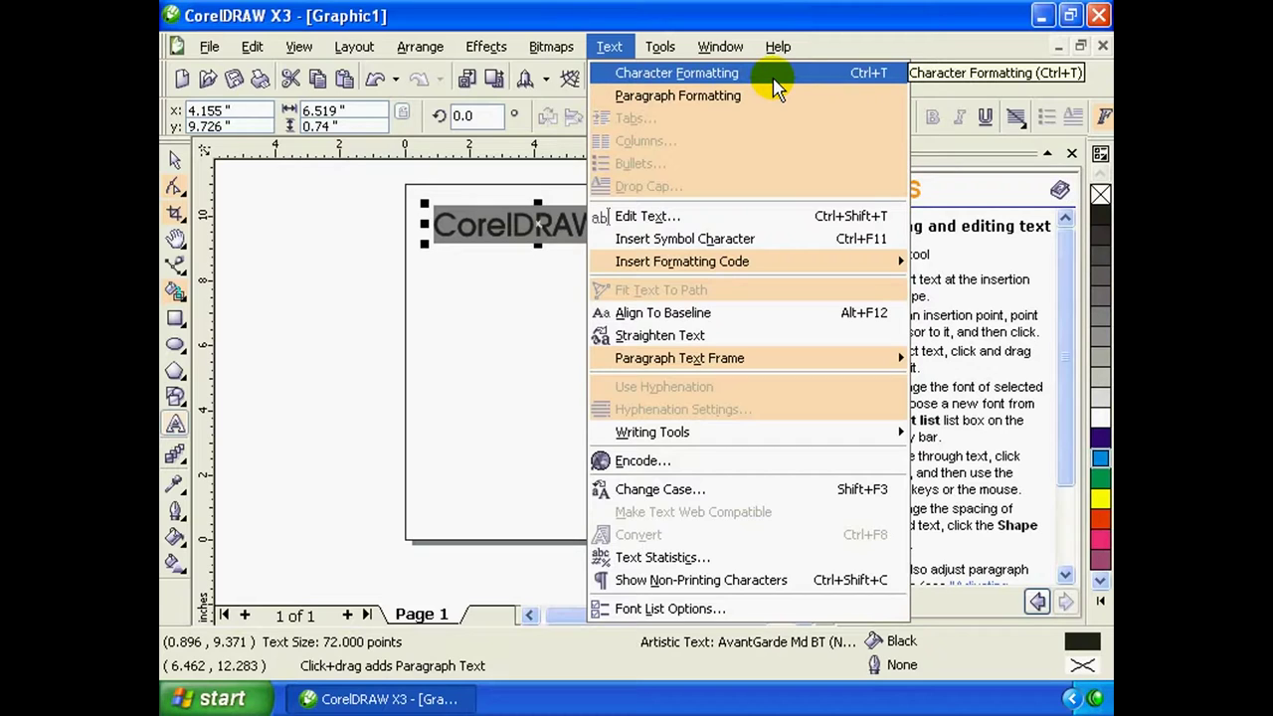
- Set the CorelDRAW X3 title text to Times New Roman Bold in Character Formatting
click(775, 81)
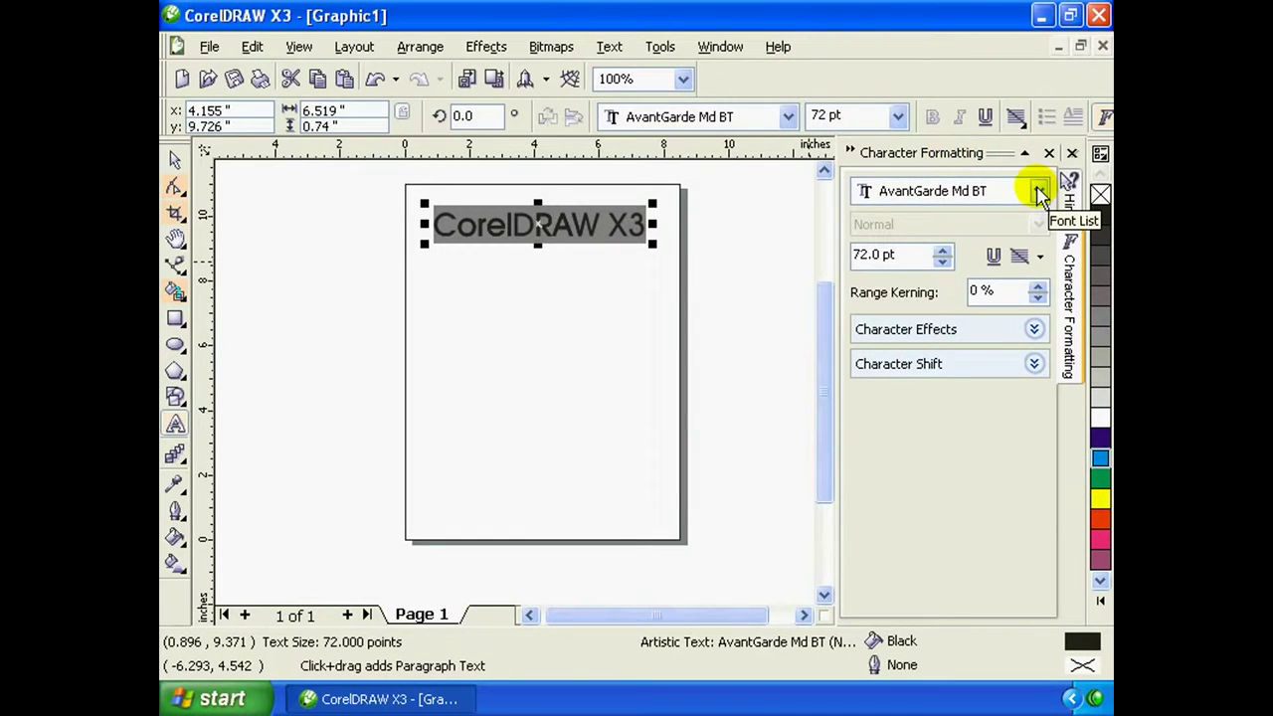
click(1039, 193)
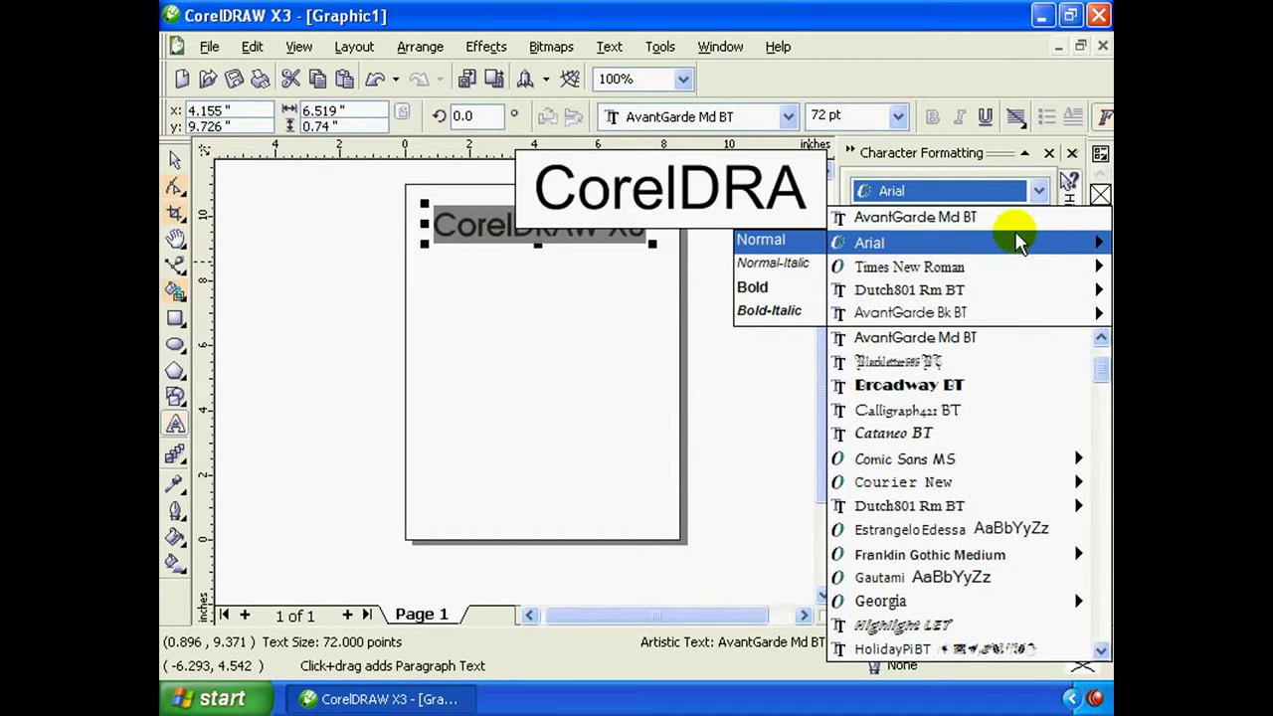
mouse_move(909, 266)
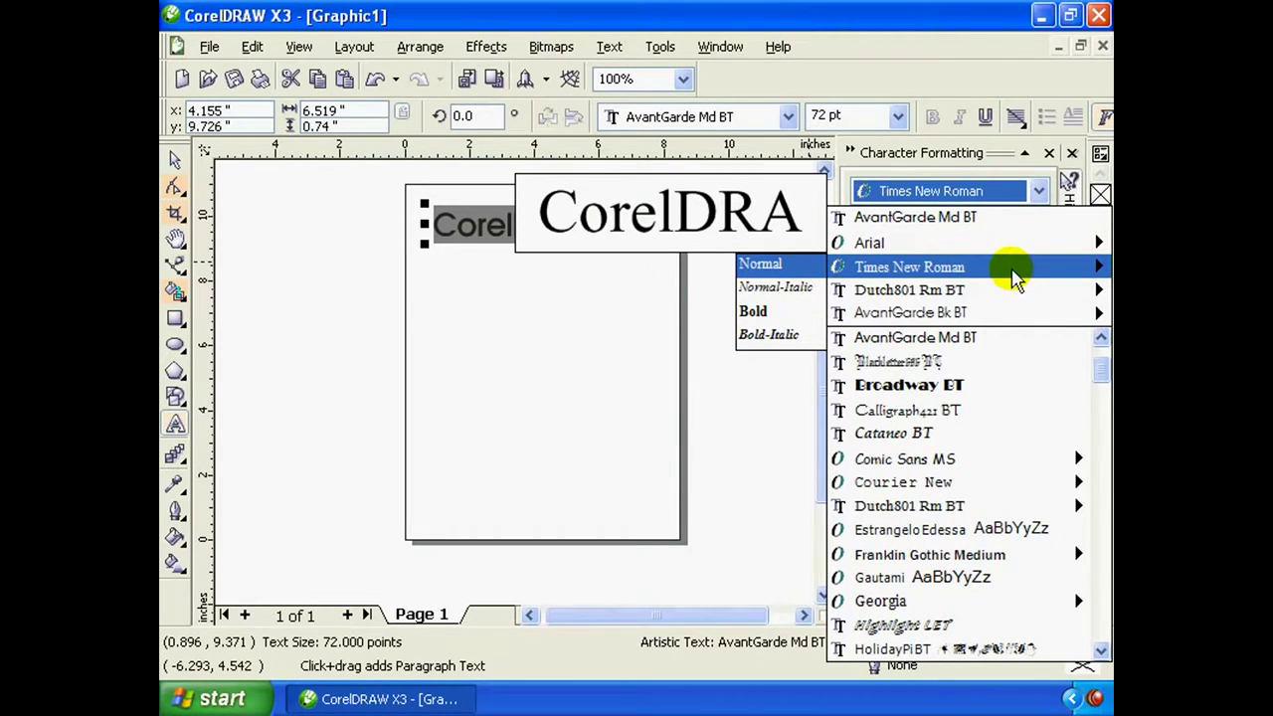
click(1014, 276)
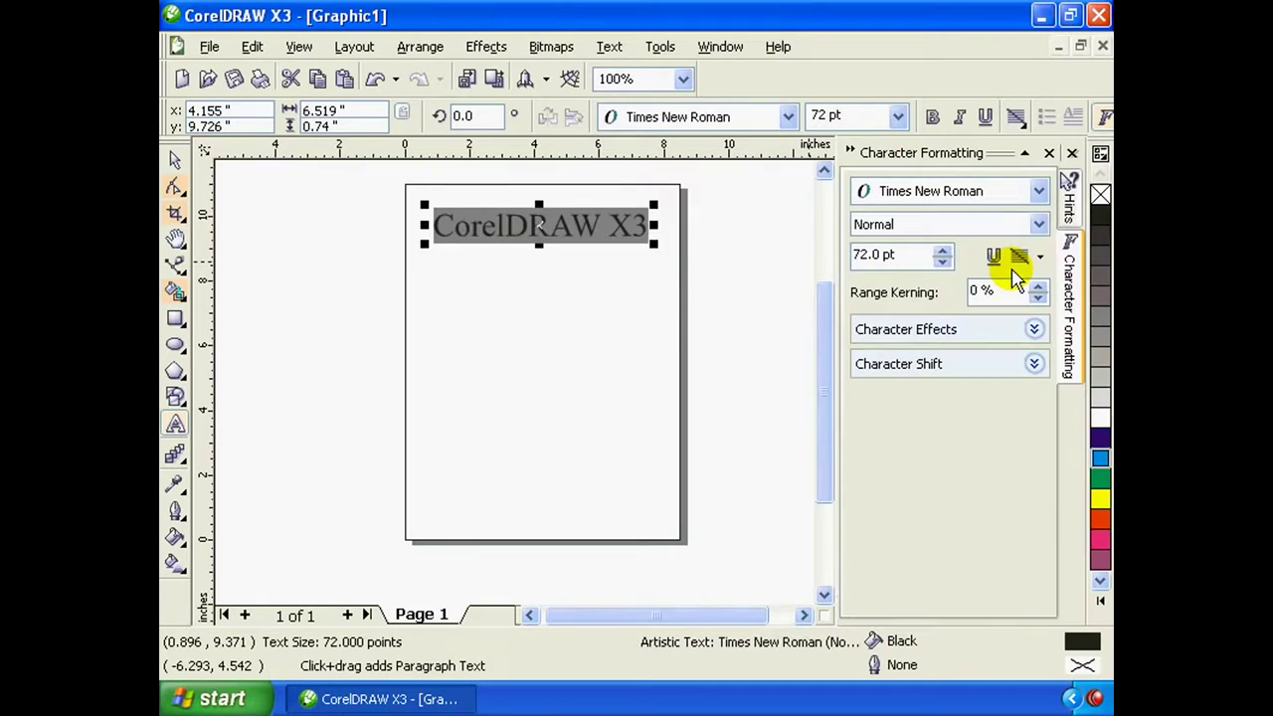
click(1039, 225)
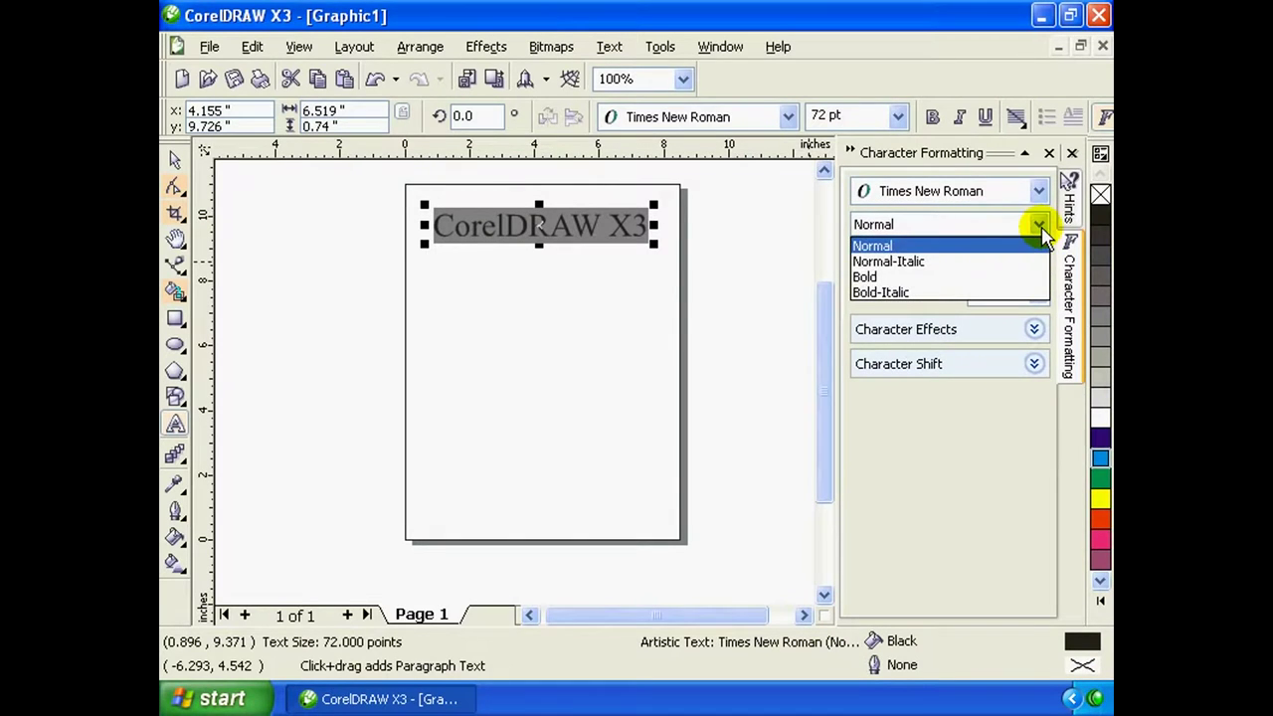
click(884, 248)
click(1039, 224)
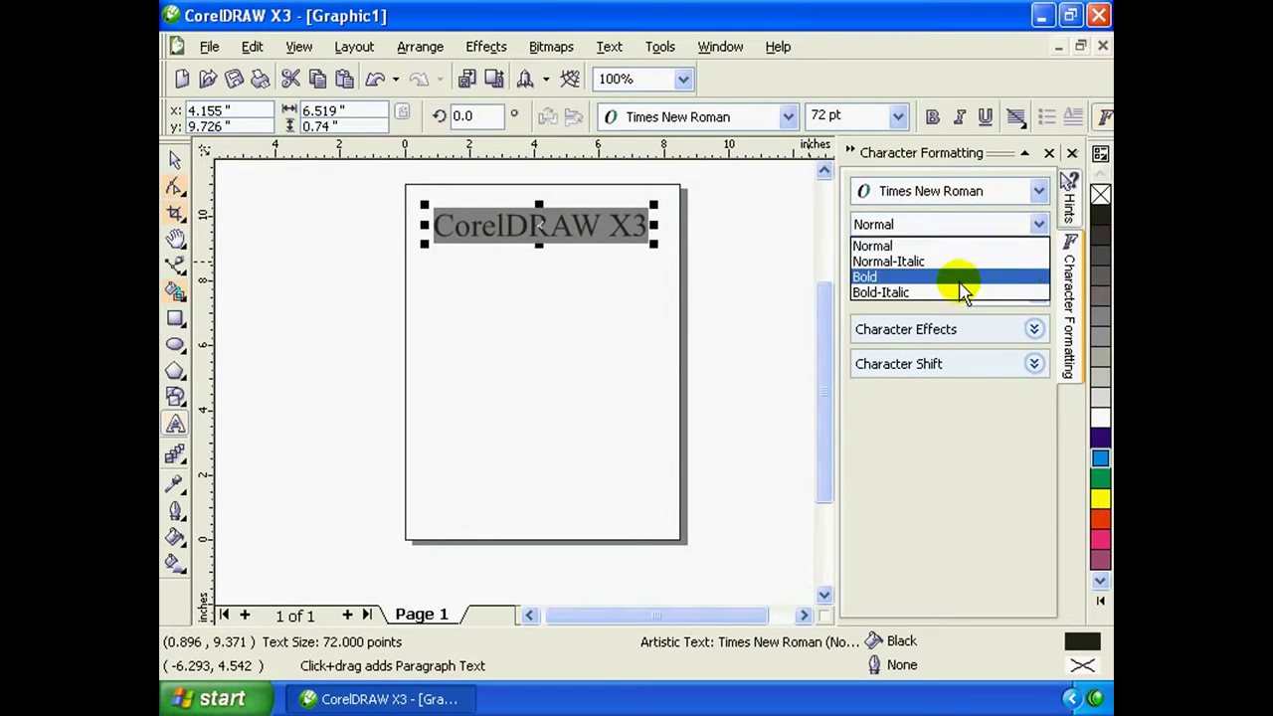
click(960, 279)
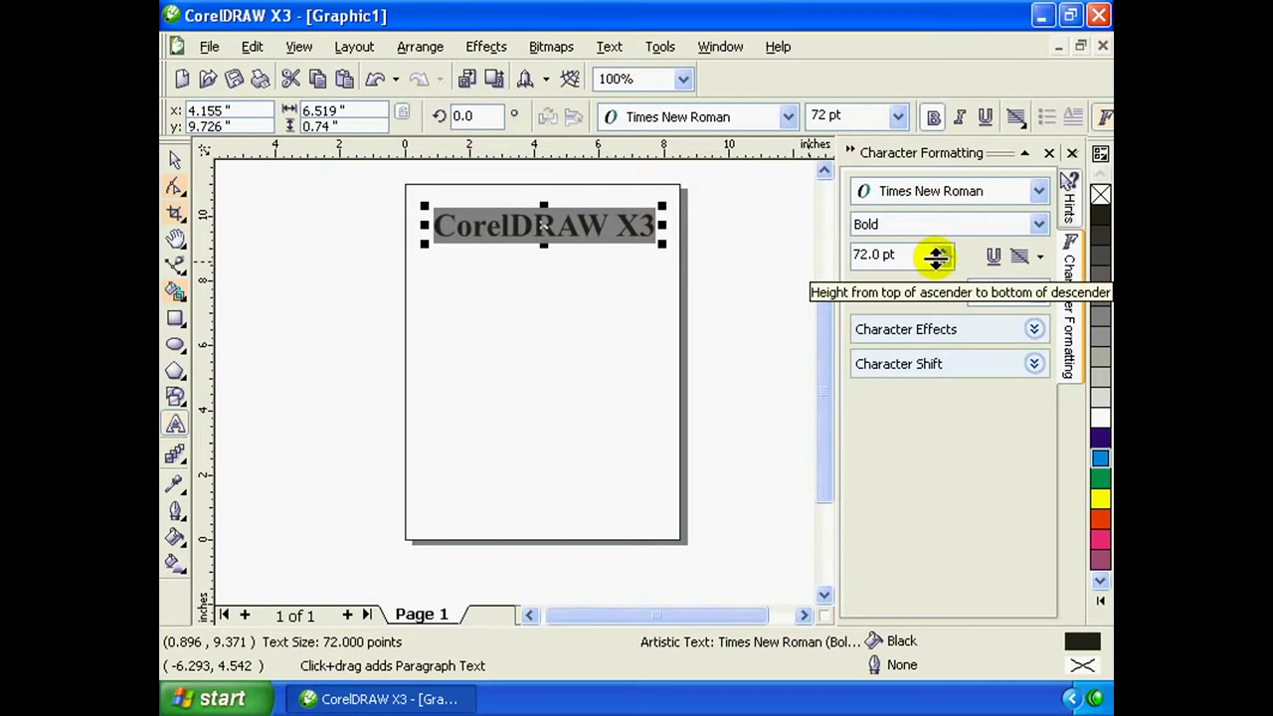
- Raise the title's font size to 75 pt and underline it
click(936, 252)
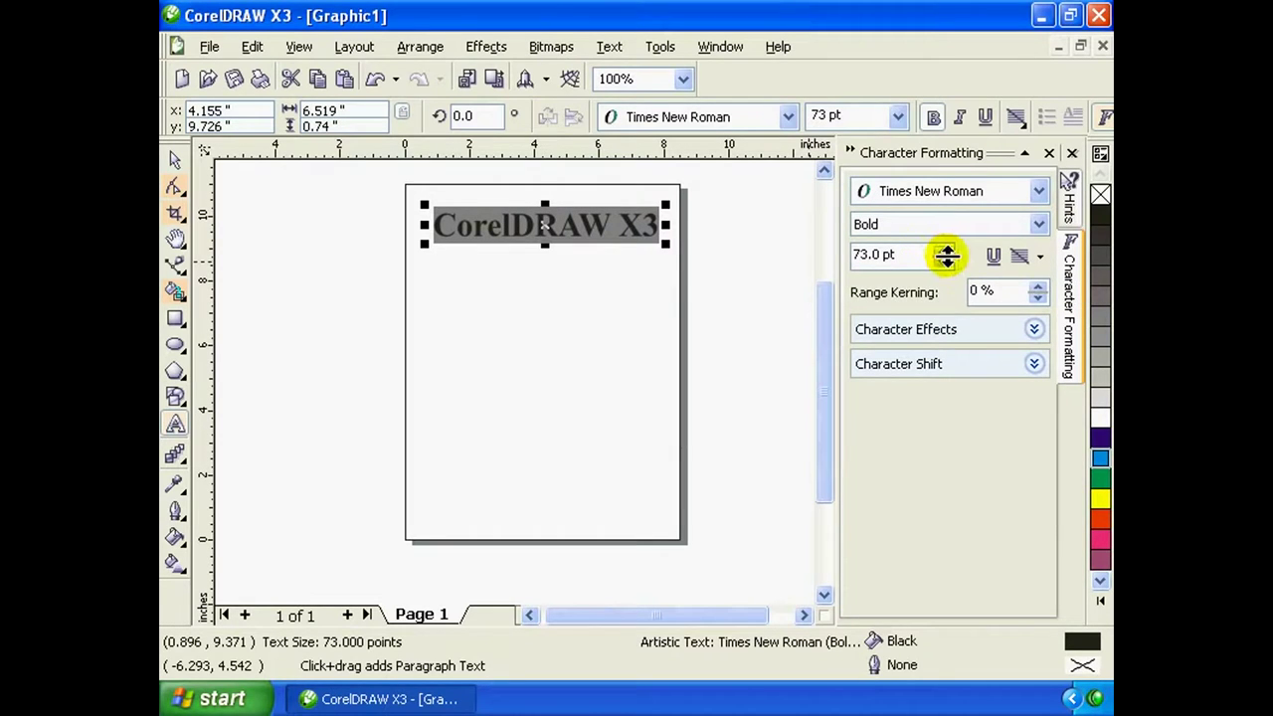
click(943, 251)
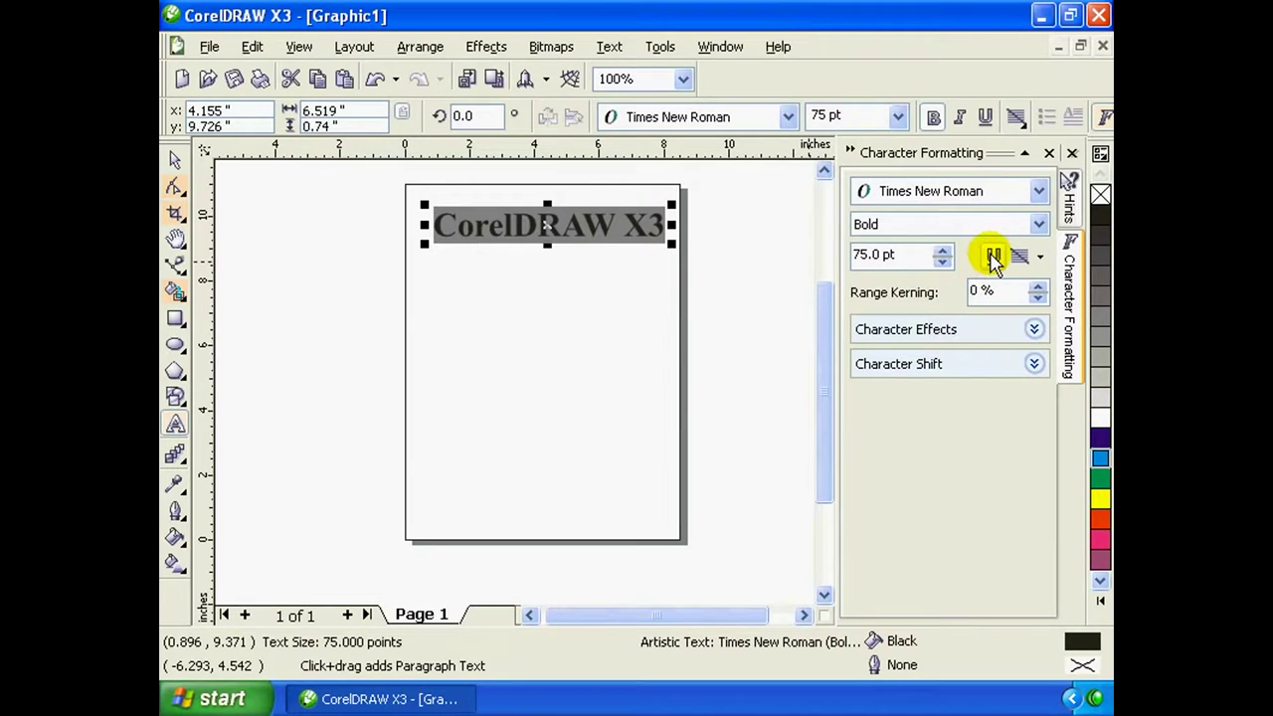
click(993, 257)
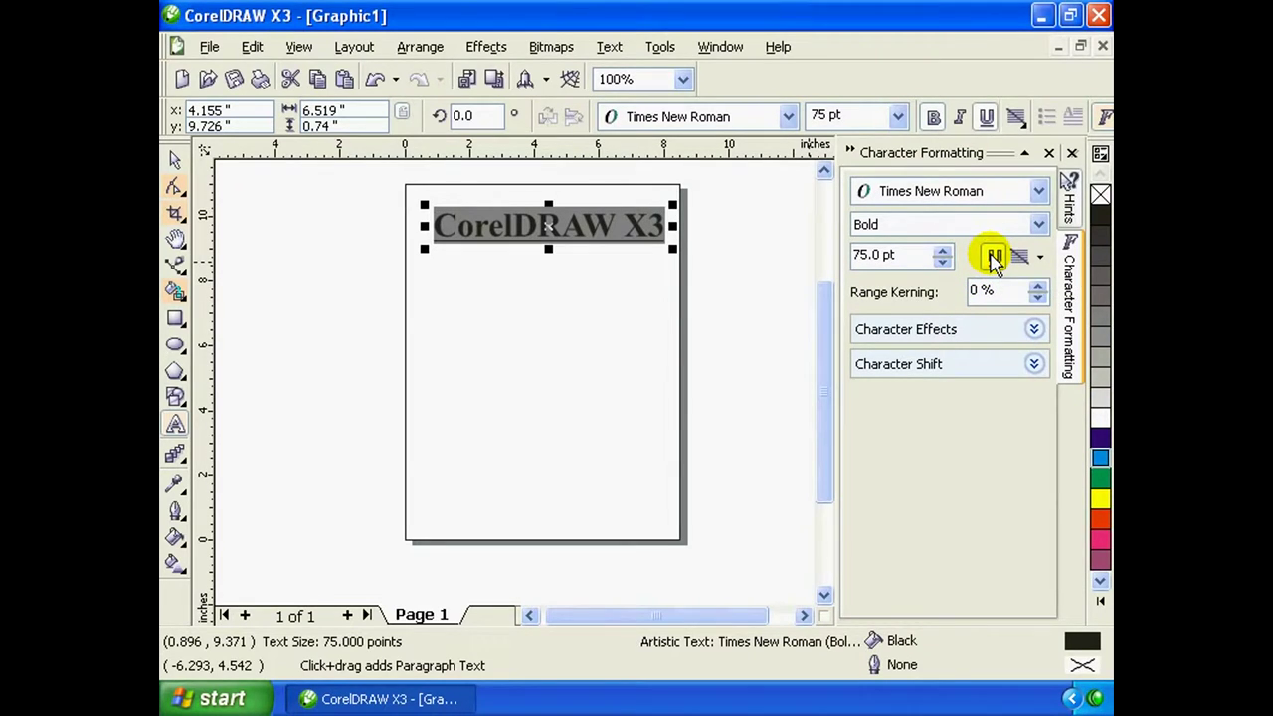
- Left-align the title and set its range kerning to 35%
click(1036, 259)
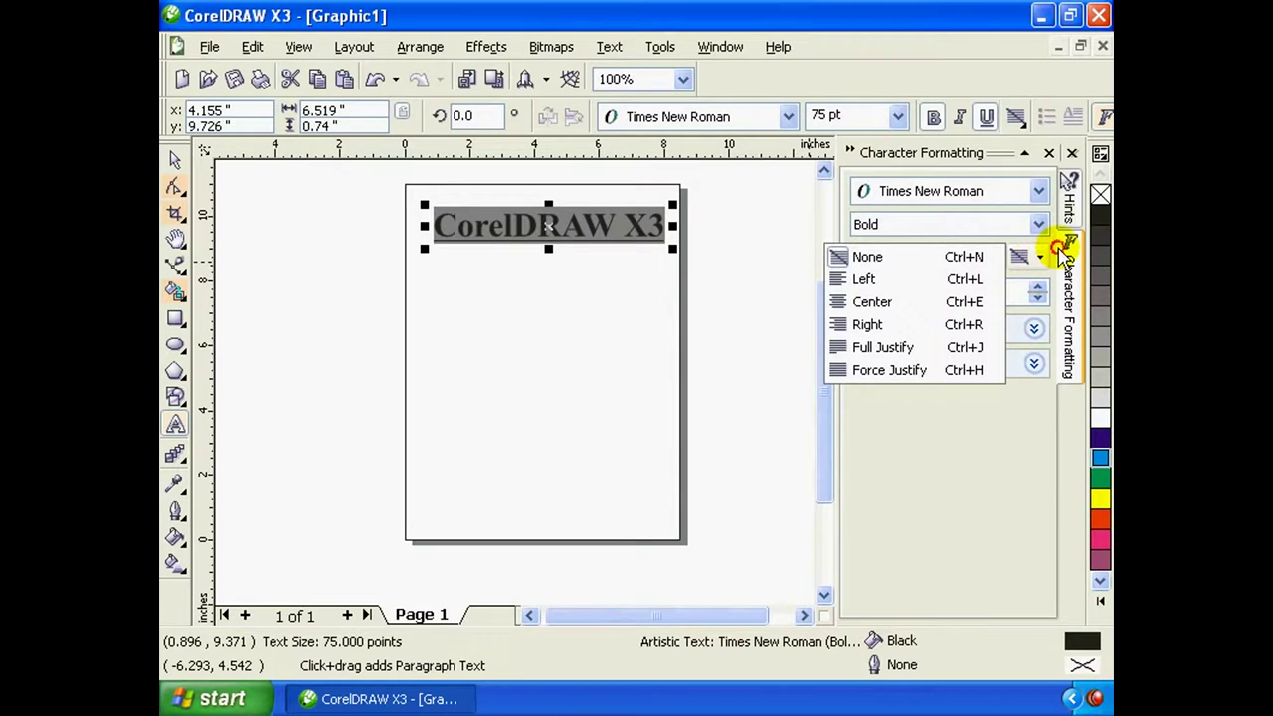
click(1040, 261)
click(1040, 261)
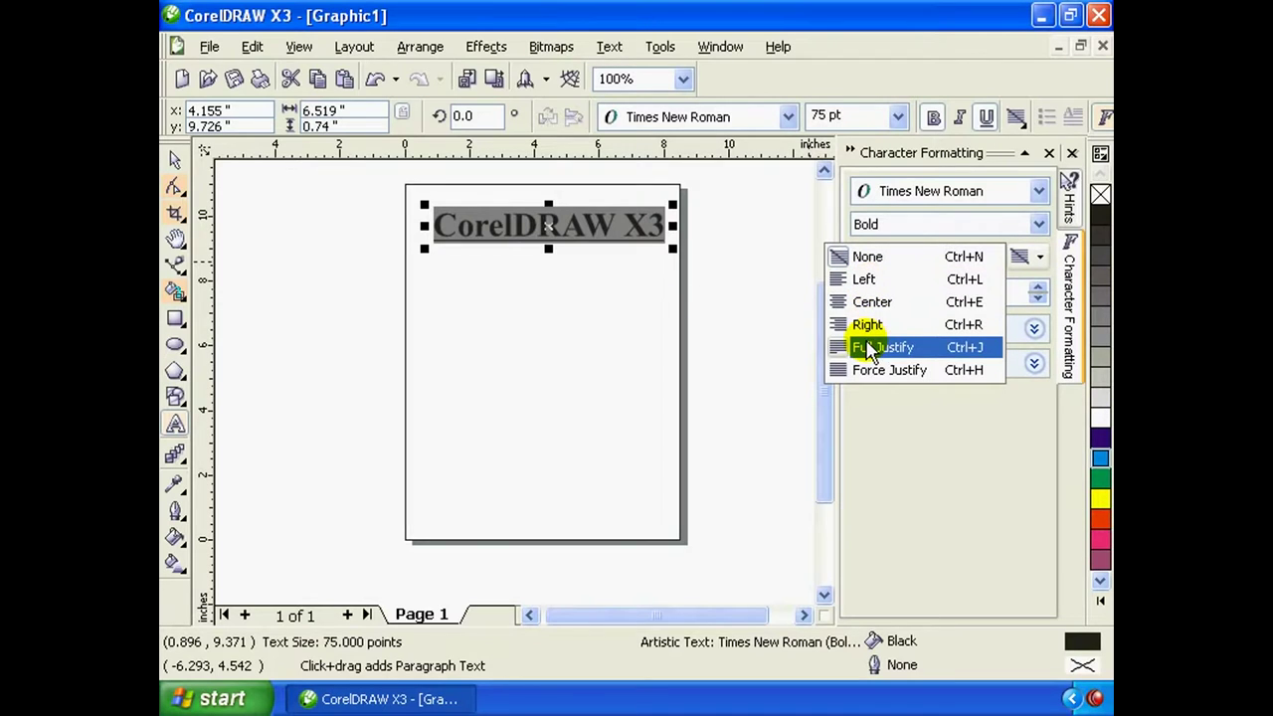
click(861, 281)
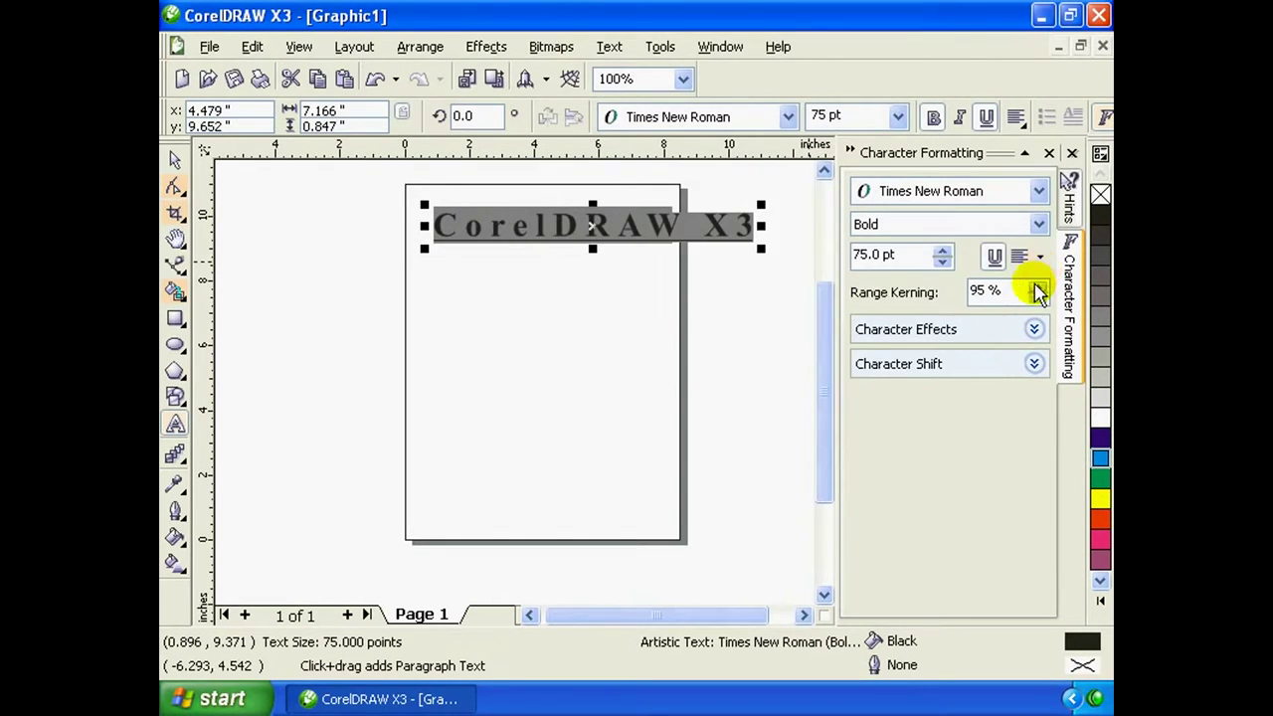
click(1037, 286)
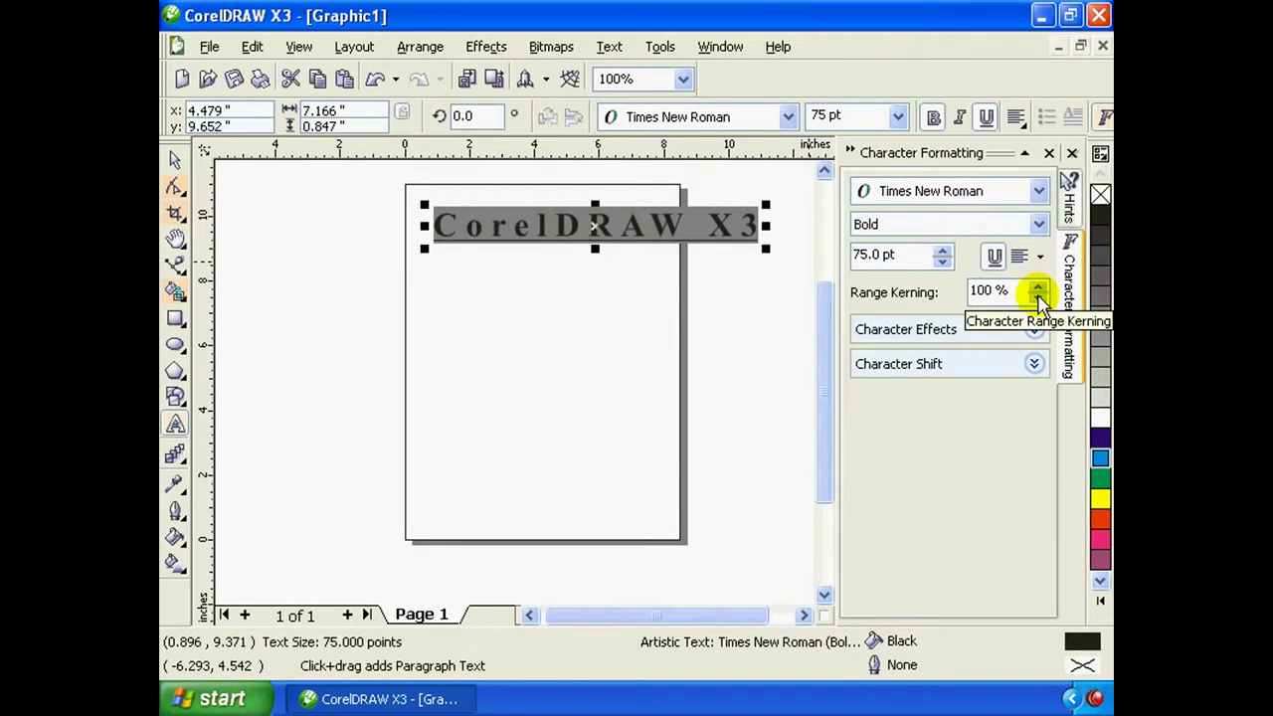
mouse_move(1036, 290)
mouse_down()
mouse_move(1037, 326)
mouse_move(1039, 292)
mouse_up()
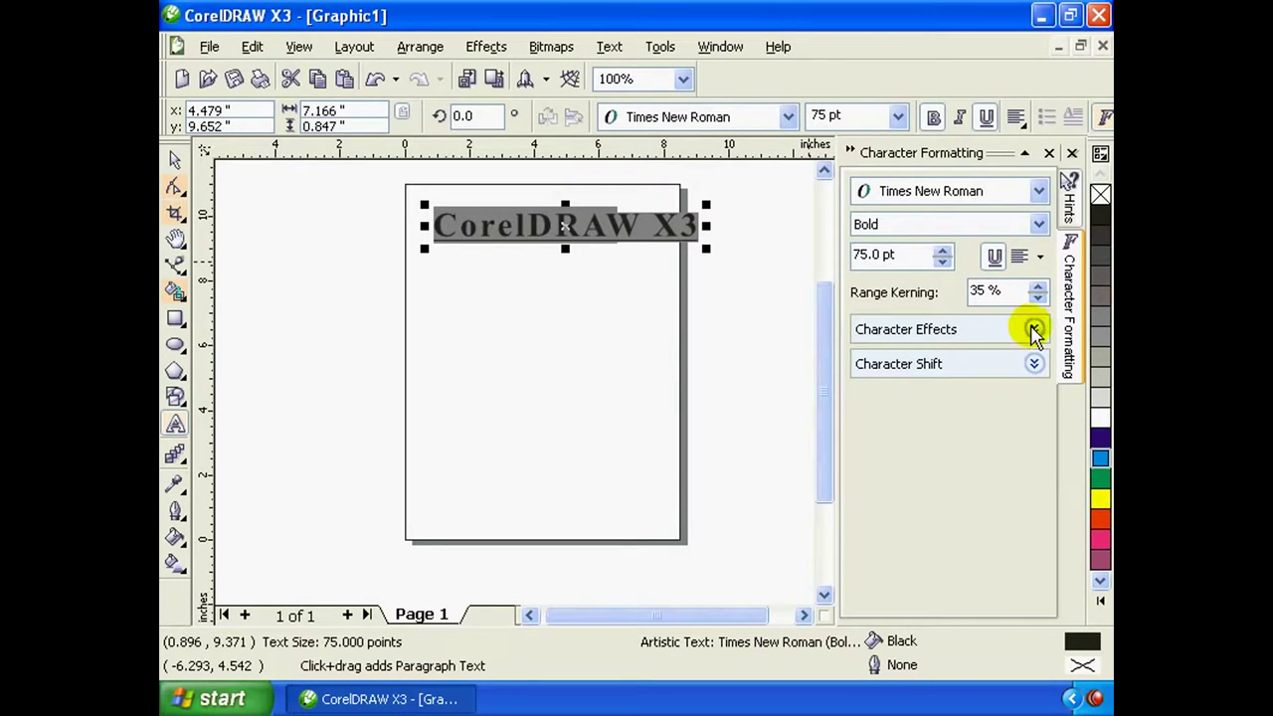
- In Character Effects, change the title's underline from Single Thin to Single Thick
click(1034, 330)
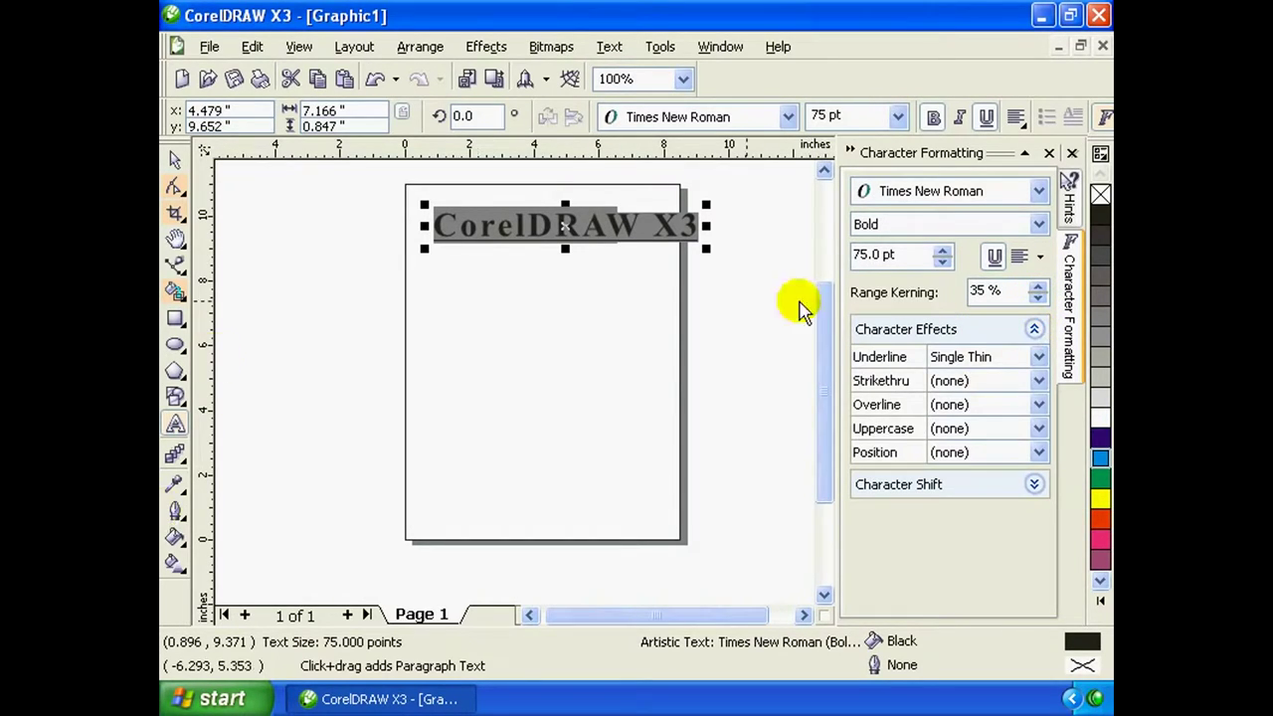
click(1036, 358)
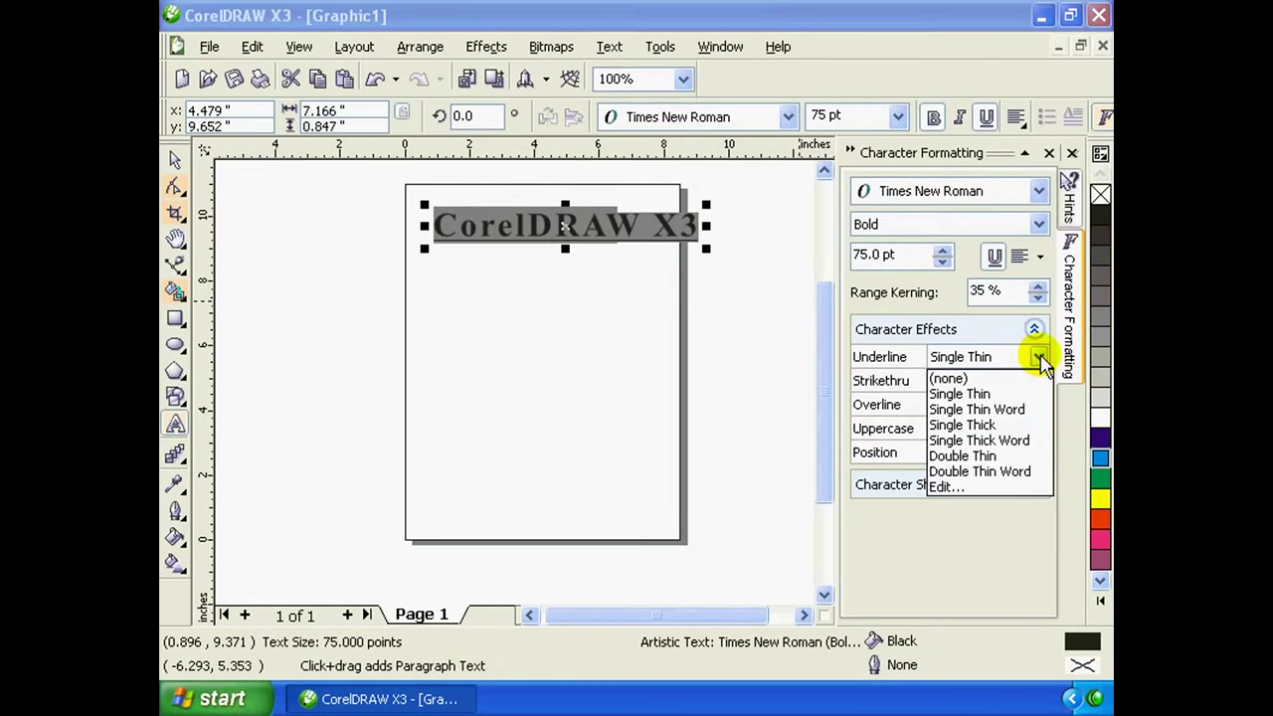
click(1038, 358)
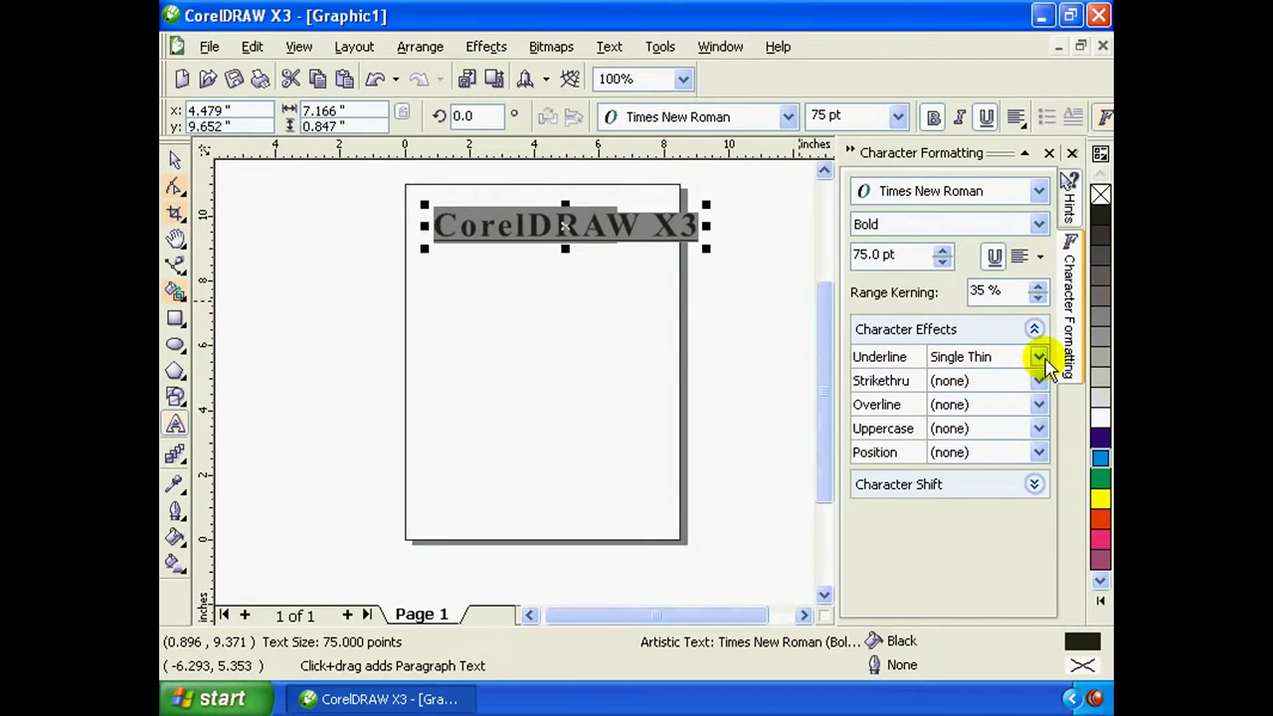
click(1038, 358)
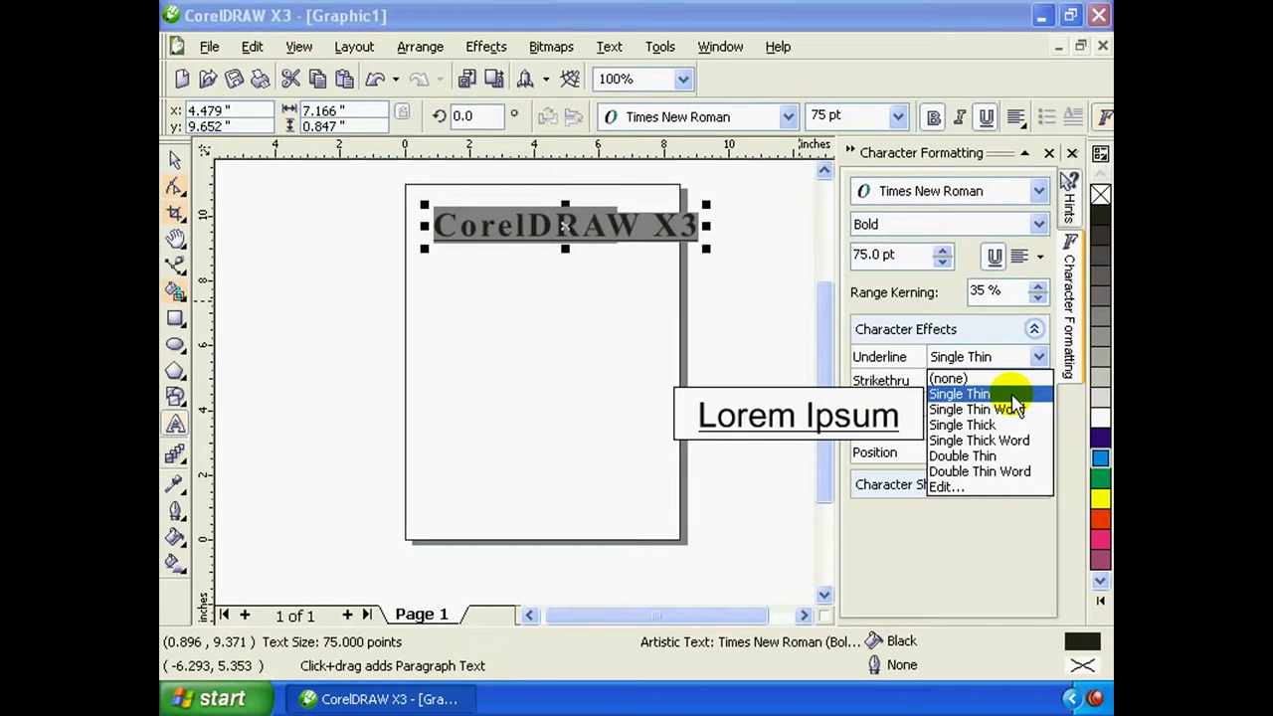
click(1011, 396)
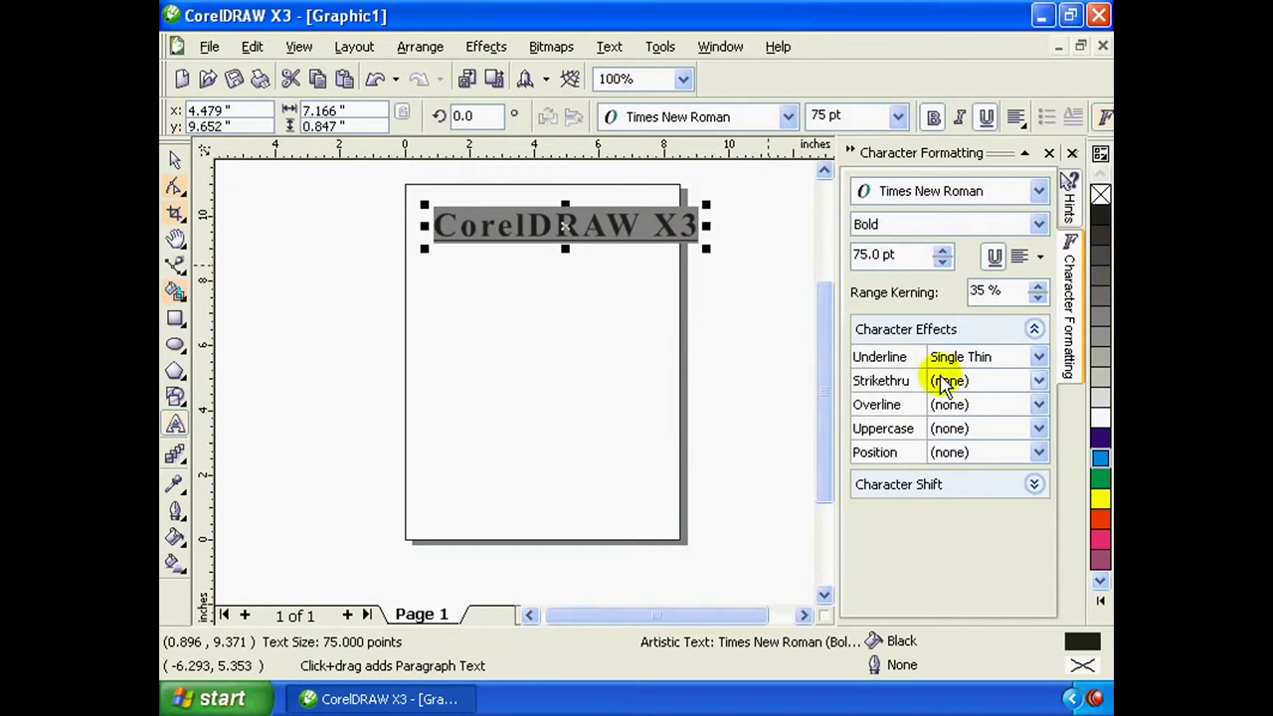
click(1040, 356)
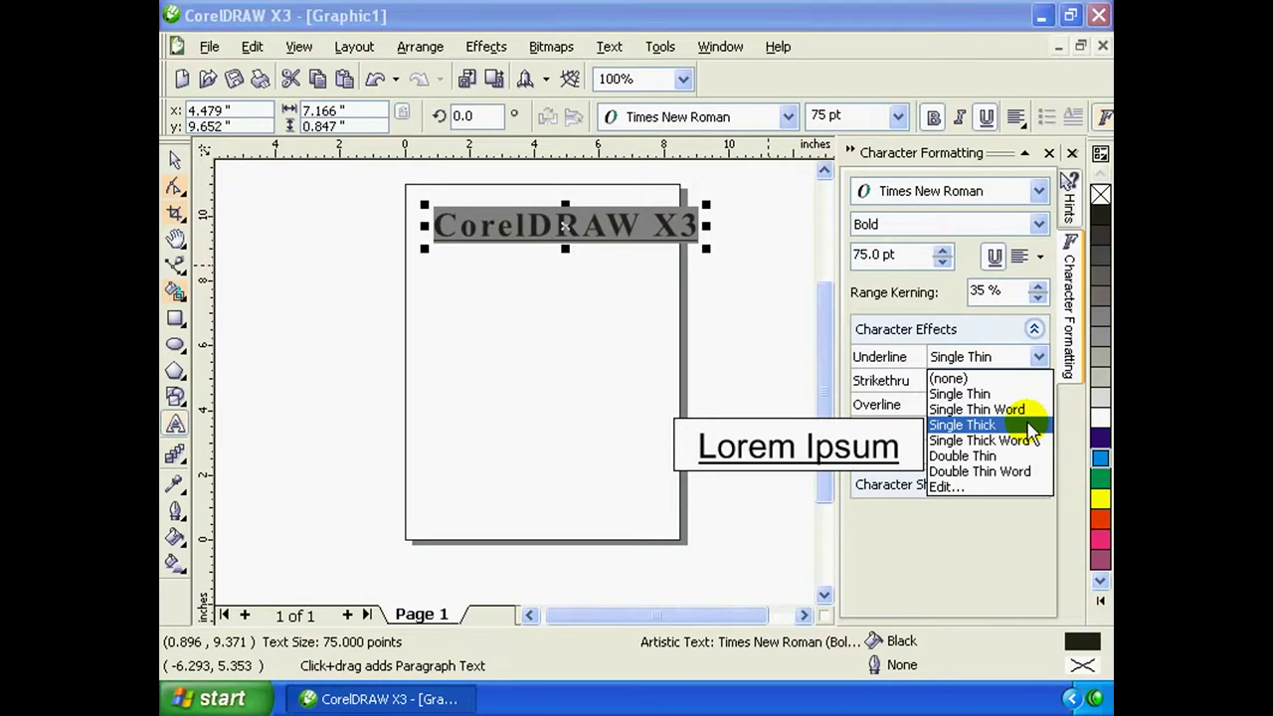
click(1033, 426)
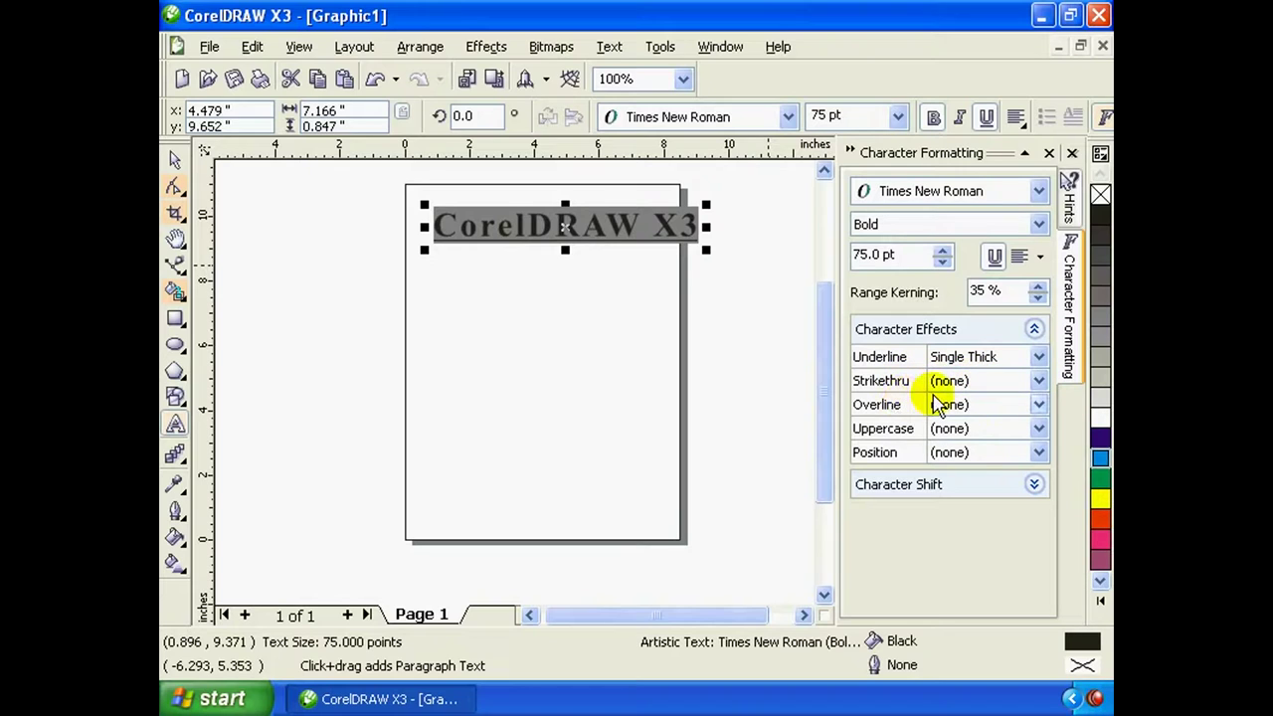
- Give the title a Single Thin Word strikethrough and a Single Thin Word overline
click(1039, 382)
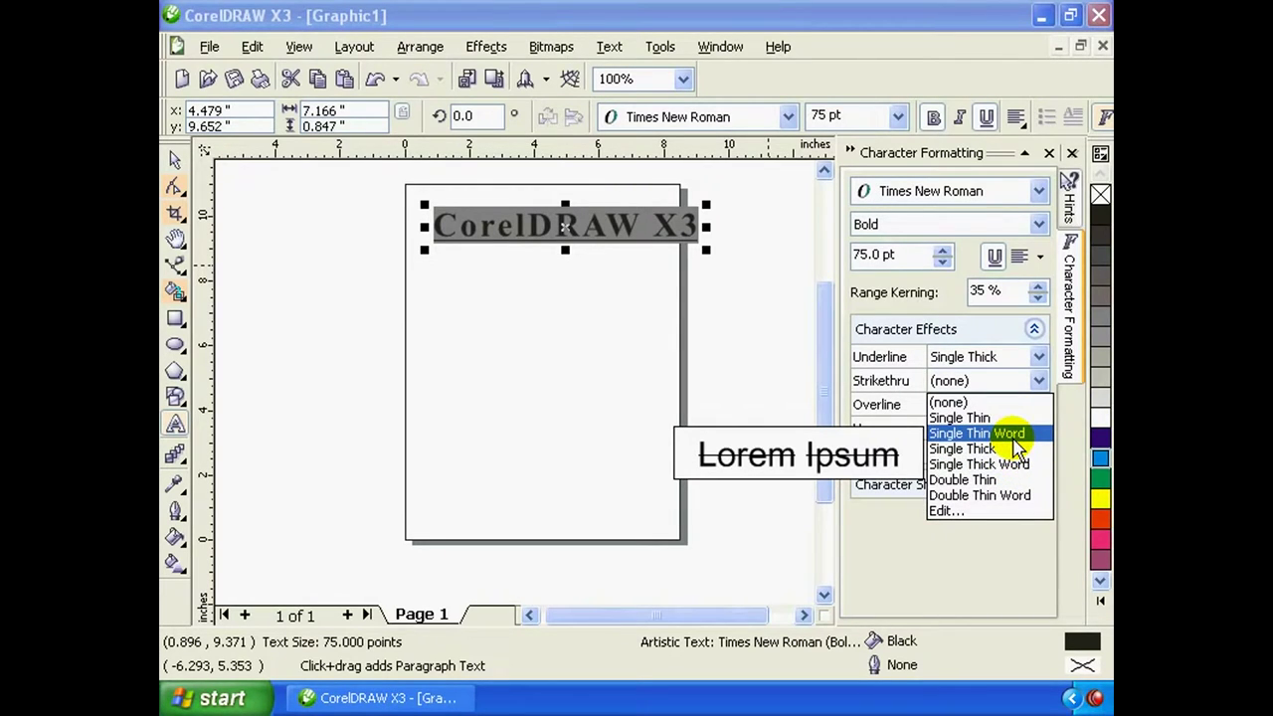
click(1016, 434)
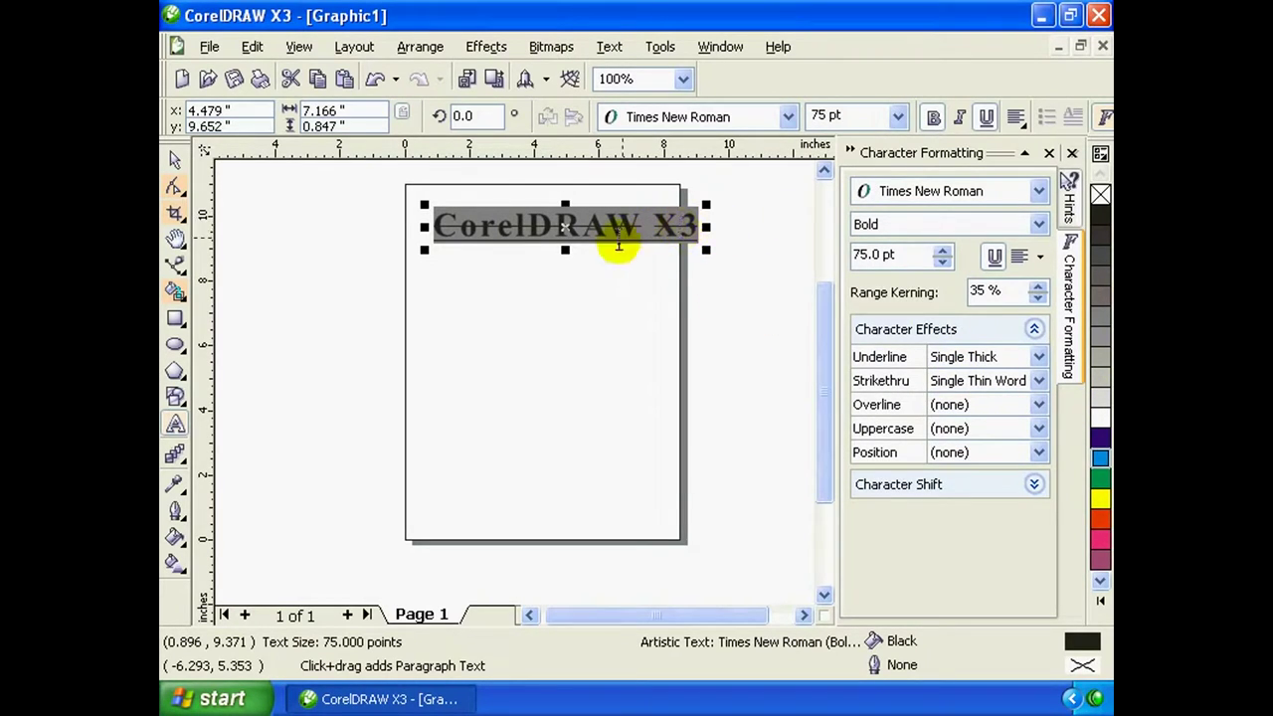
click(1038, 406)
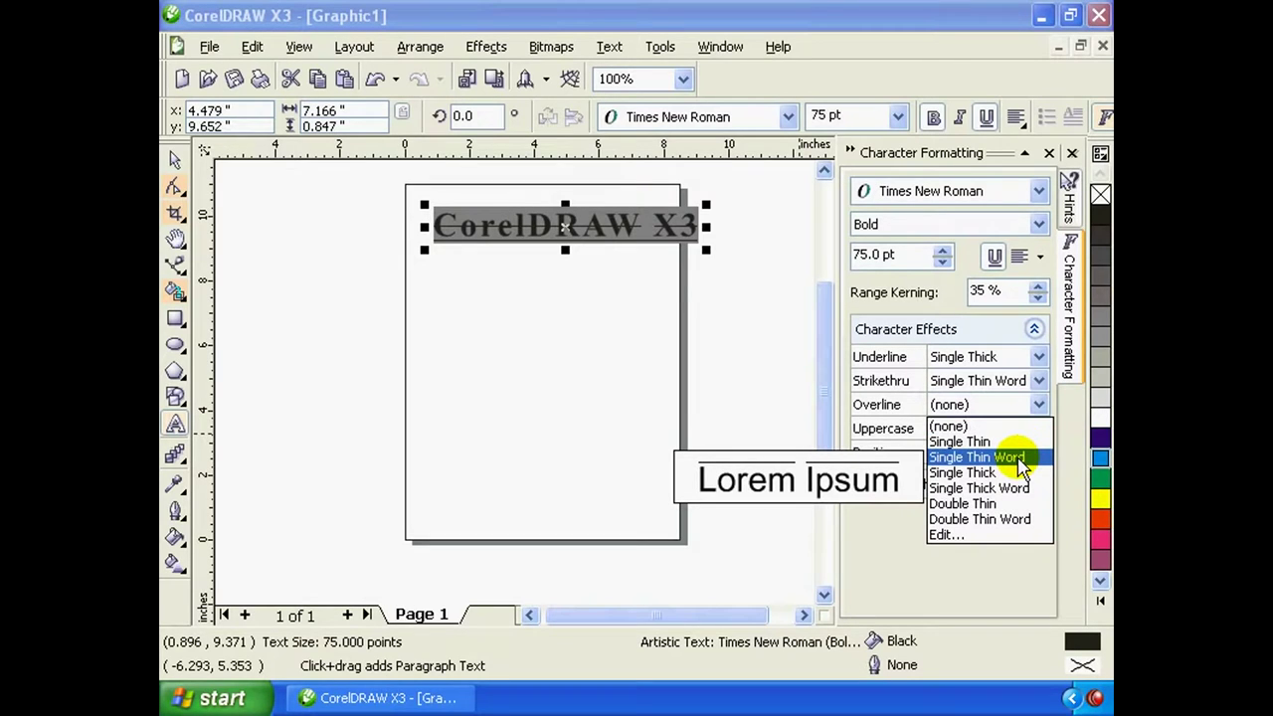
click(1021, 459)
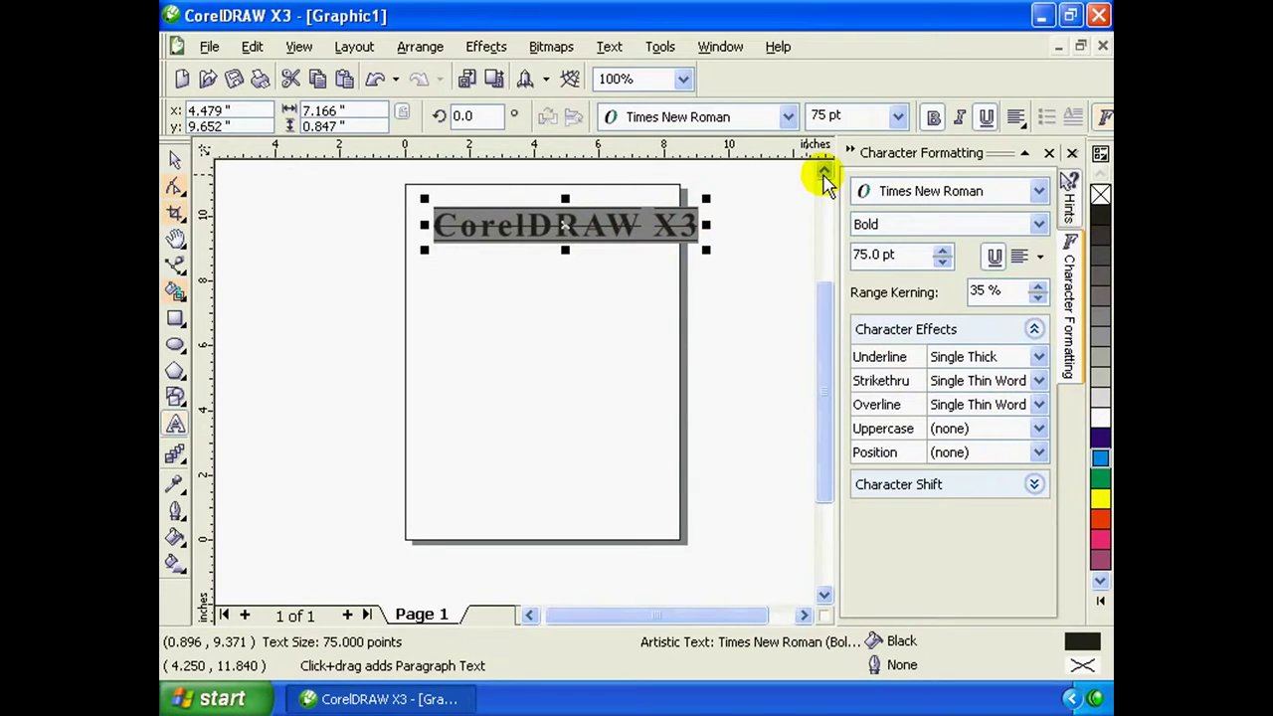
- Set the title's capitalization to All CAPS after trying Small CAPS
click(1035, 429)
click(1038, 452)
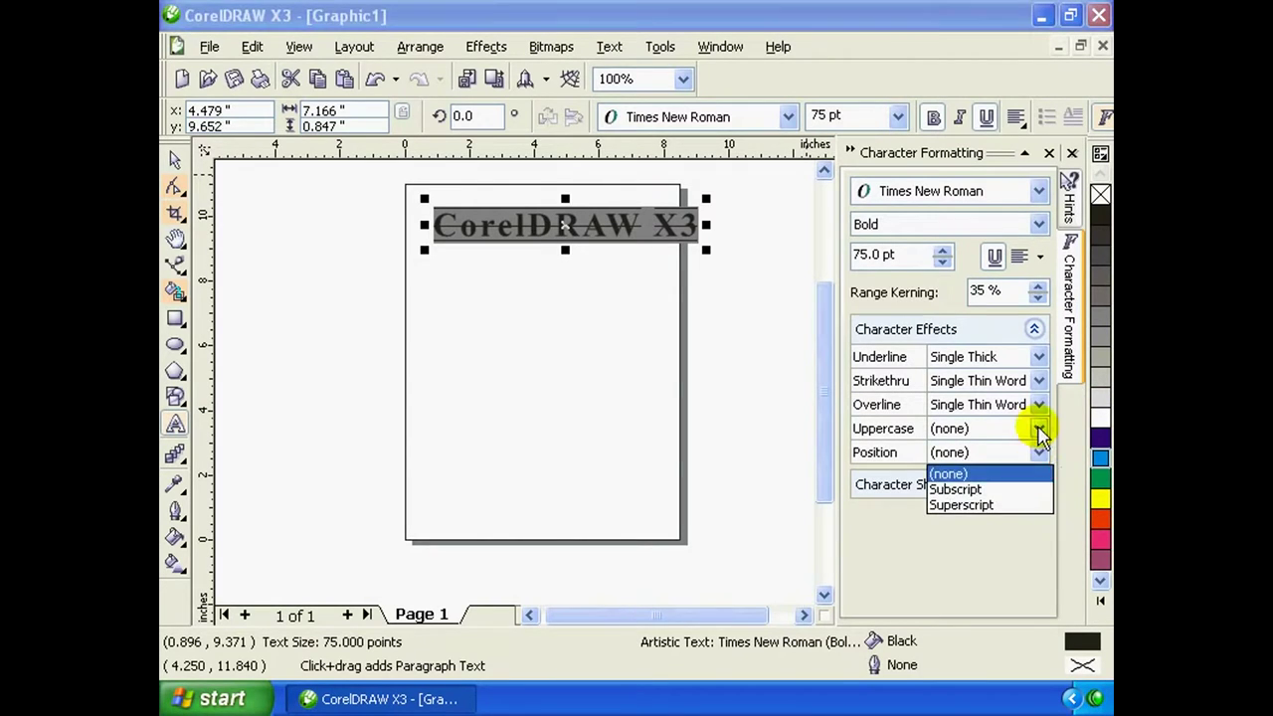
click(1038, 429)
click(1038, 428)
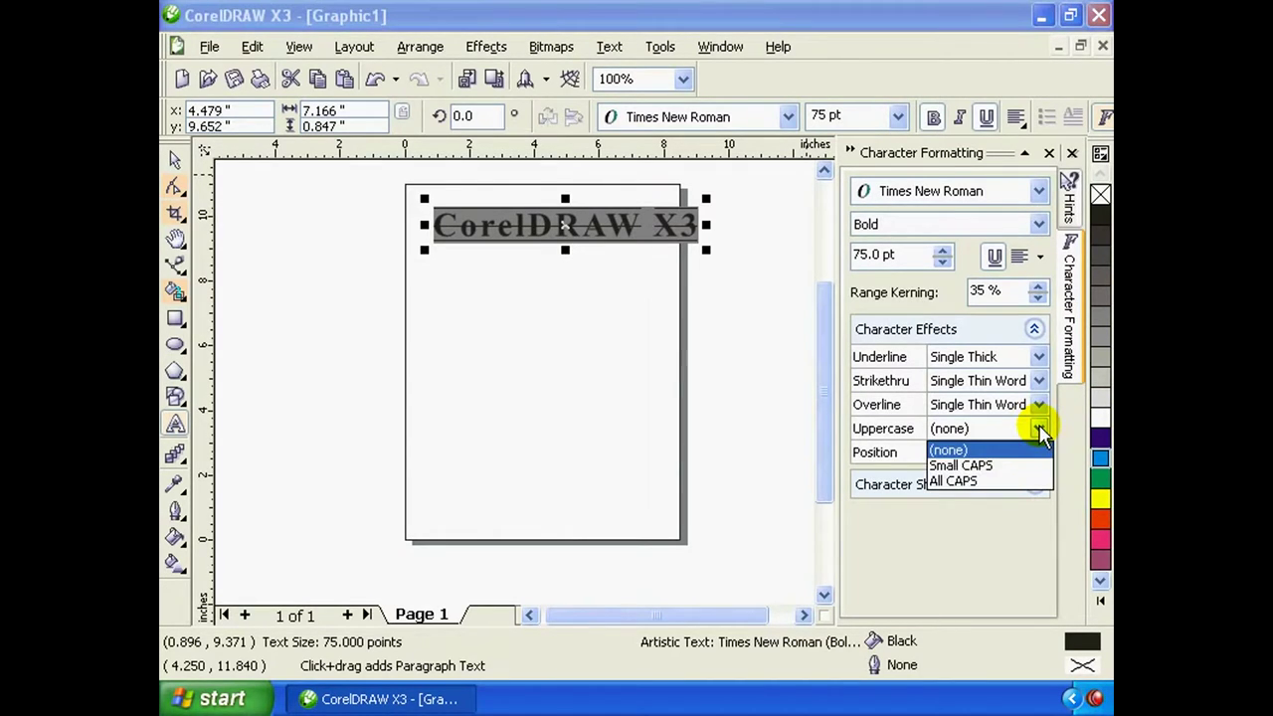
click(1011, 466)
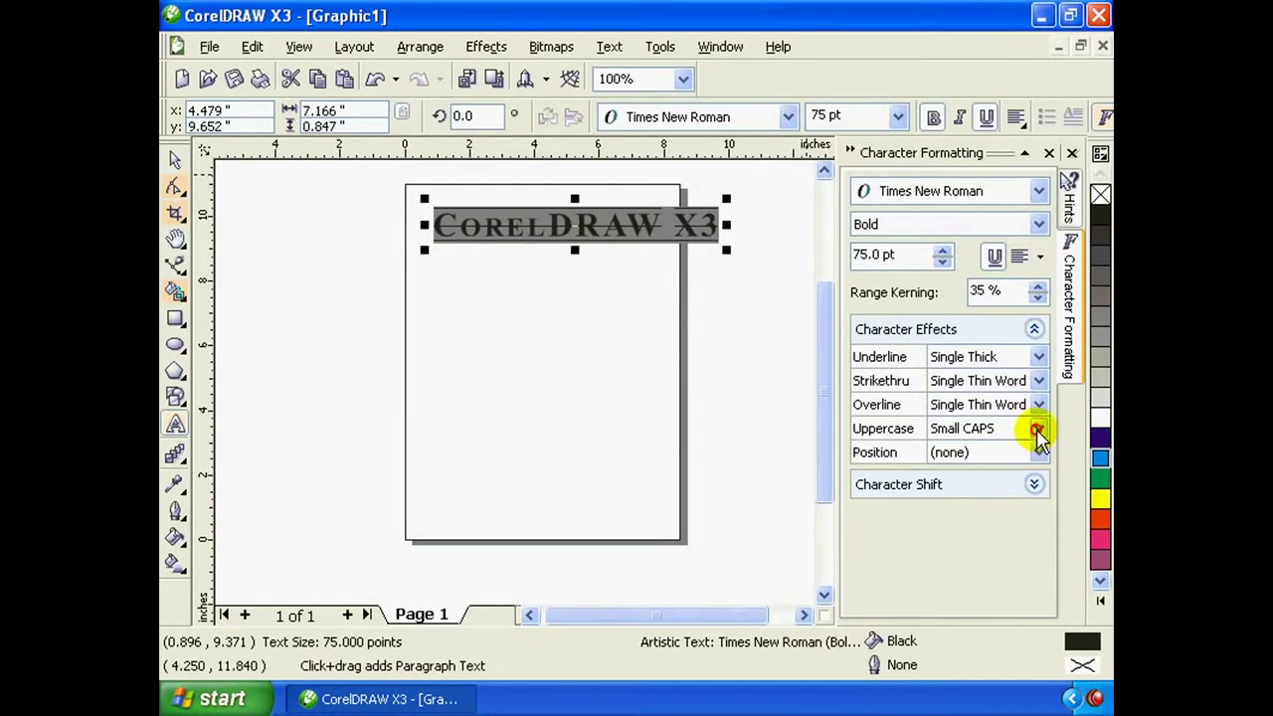
click(1039, 429)
click(1010, 483)
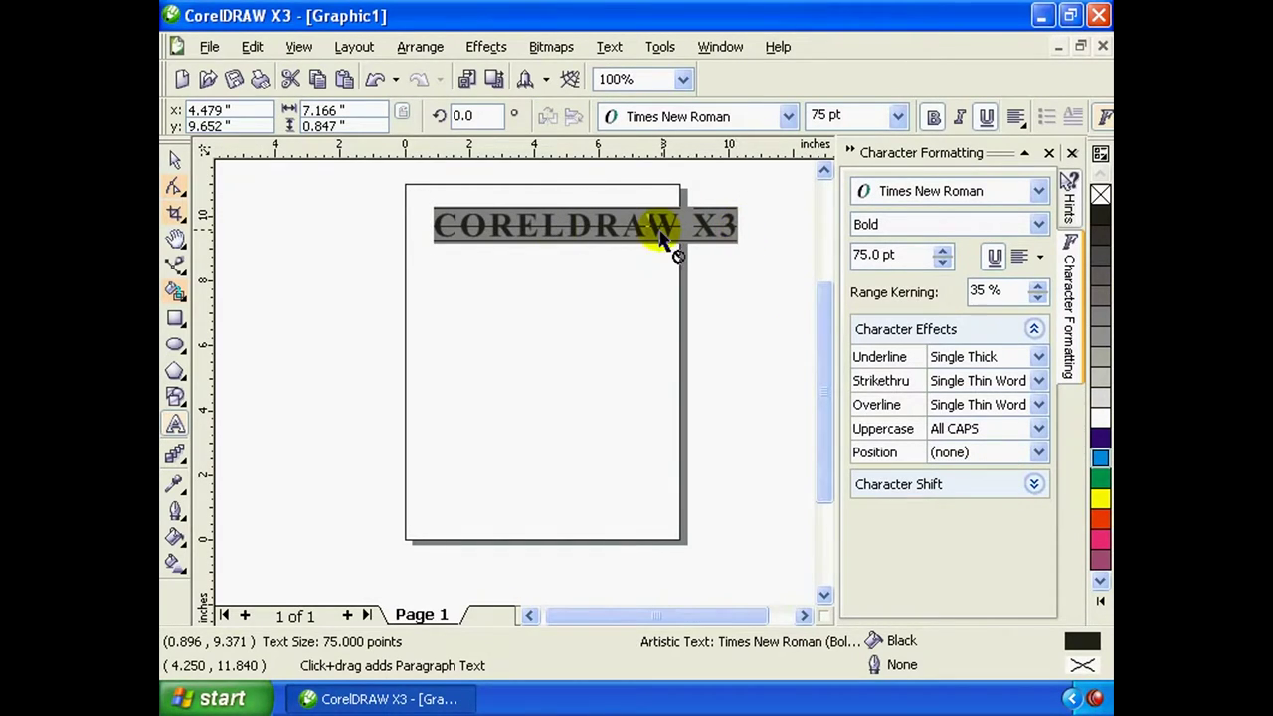
- Set the title's position to Superscript and expand the Character Shift options
click(1036, 454)
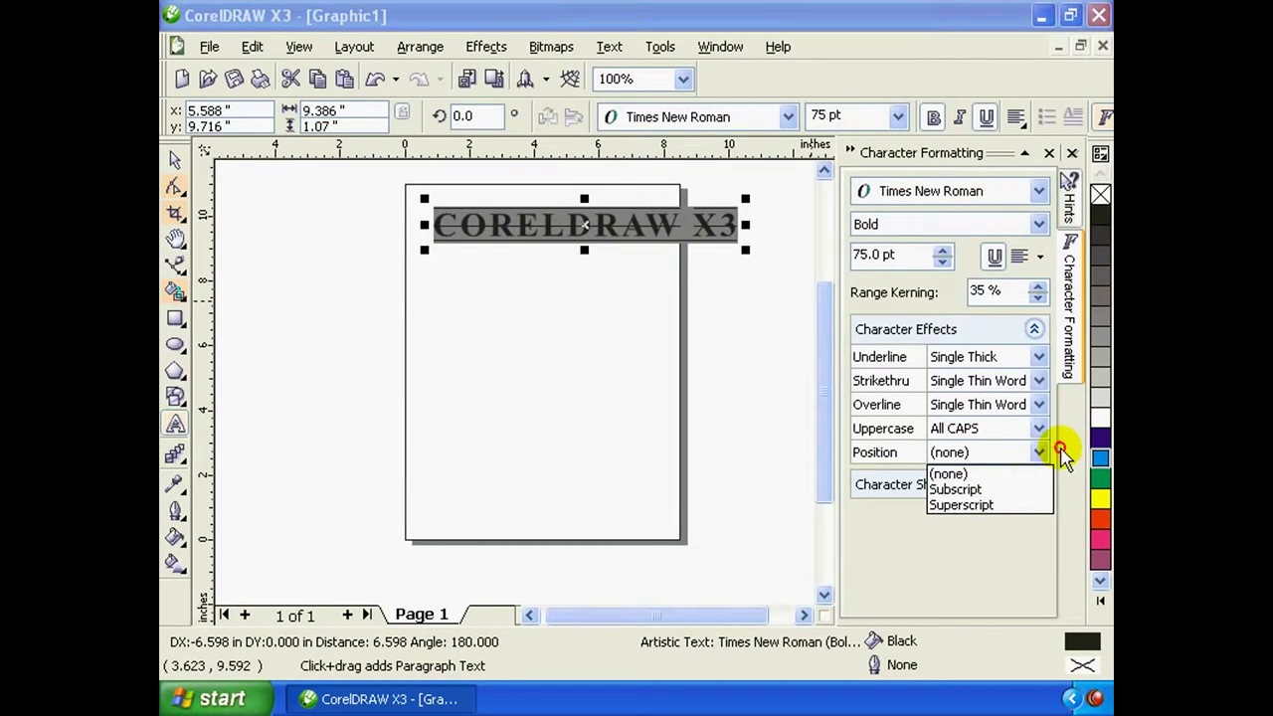
click(1039, 455)
click(1044, 455)
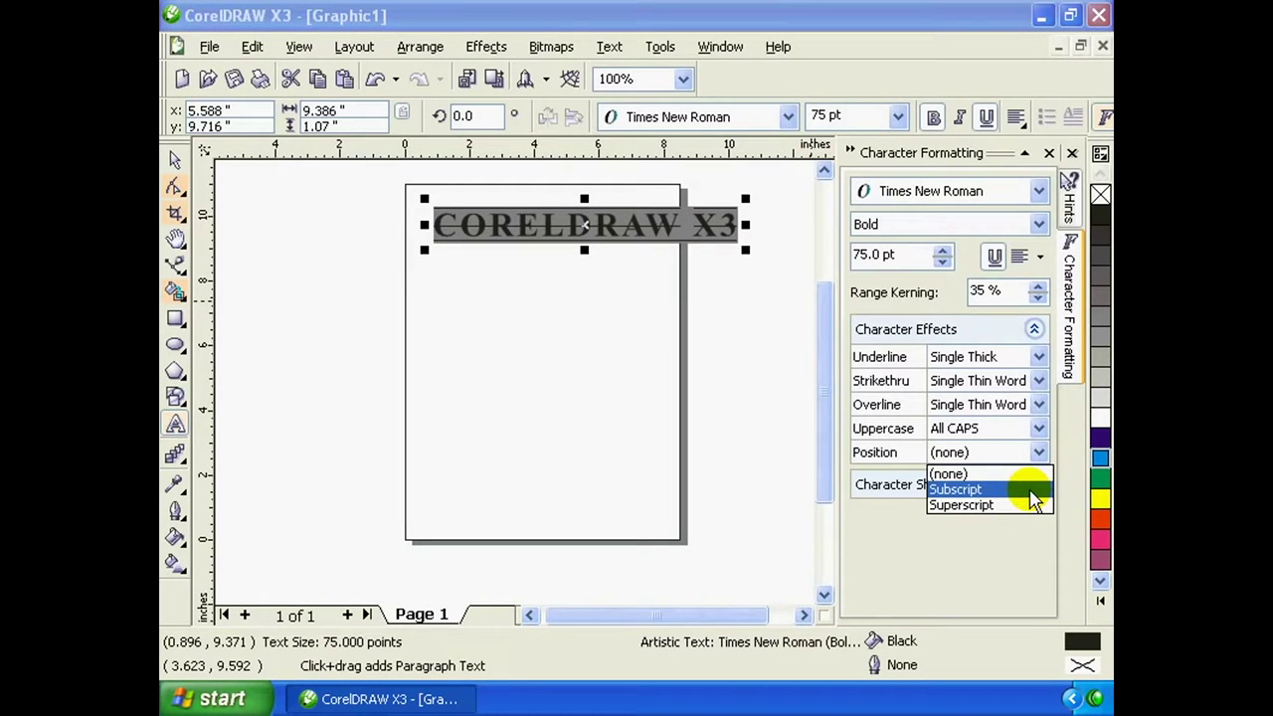
click(1024, 489)
click(1038, 453)
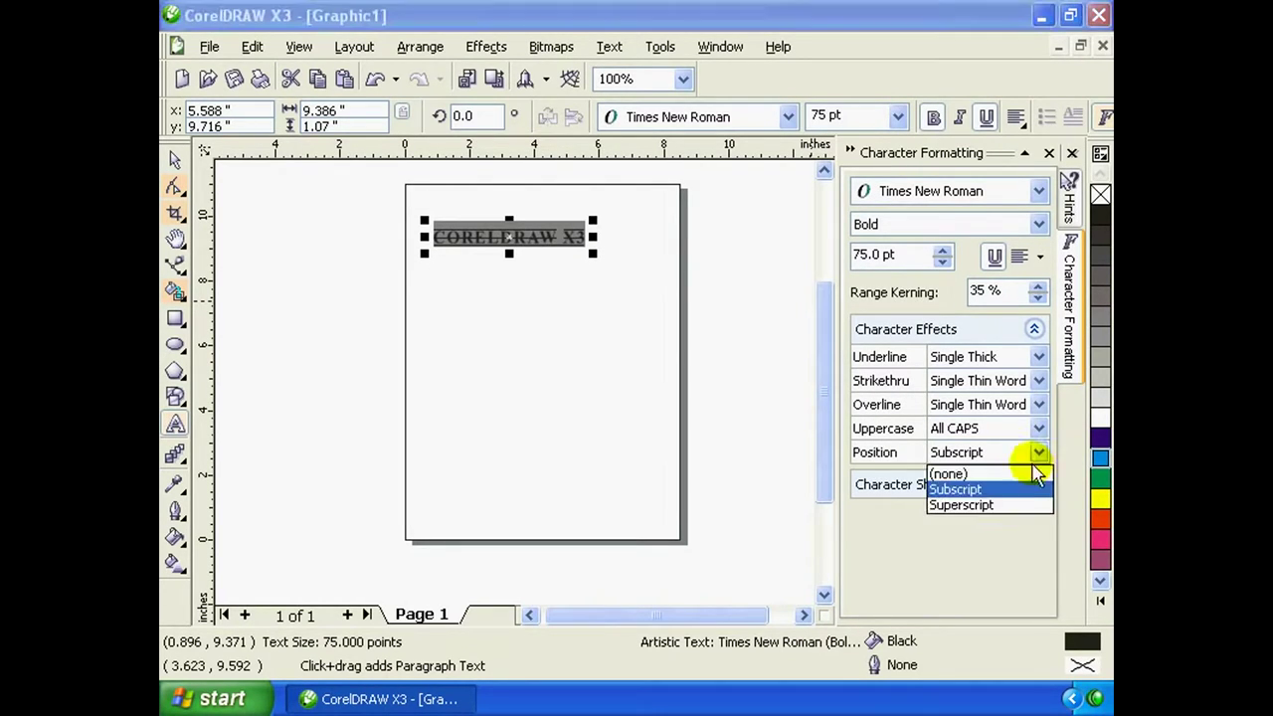
click(1003, 505)
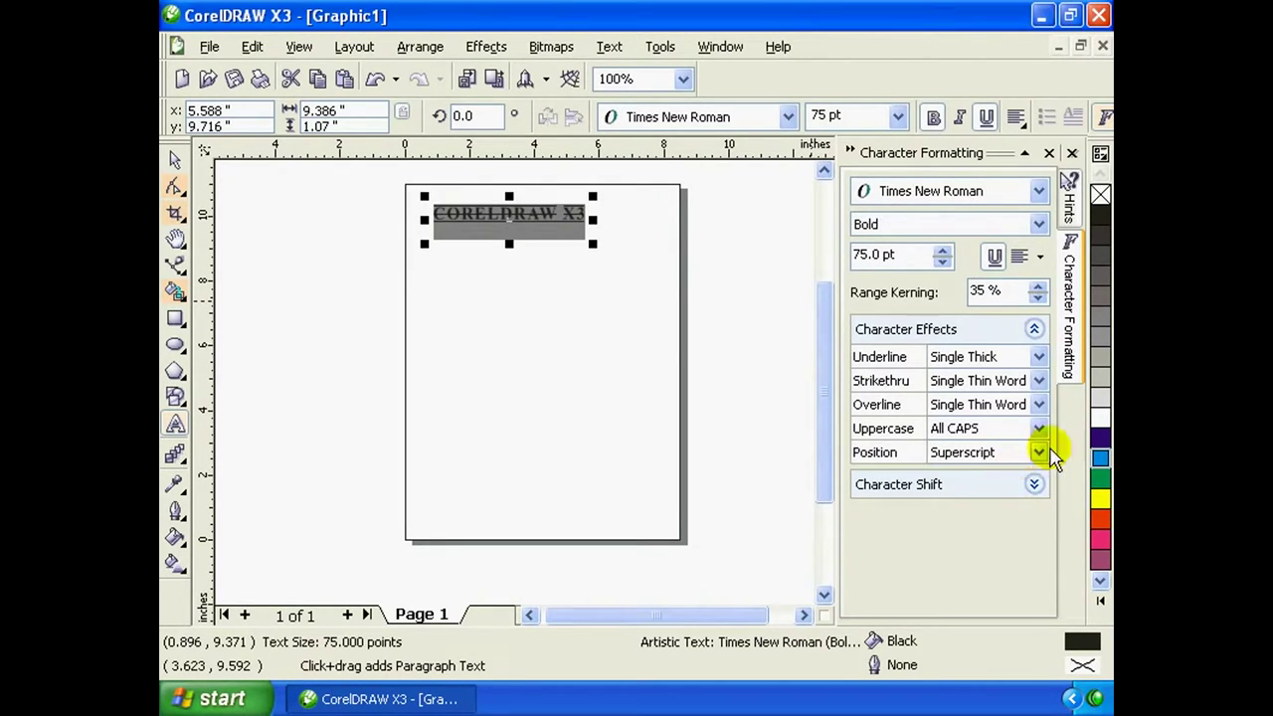
click(1039, 452)
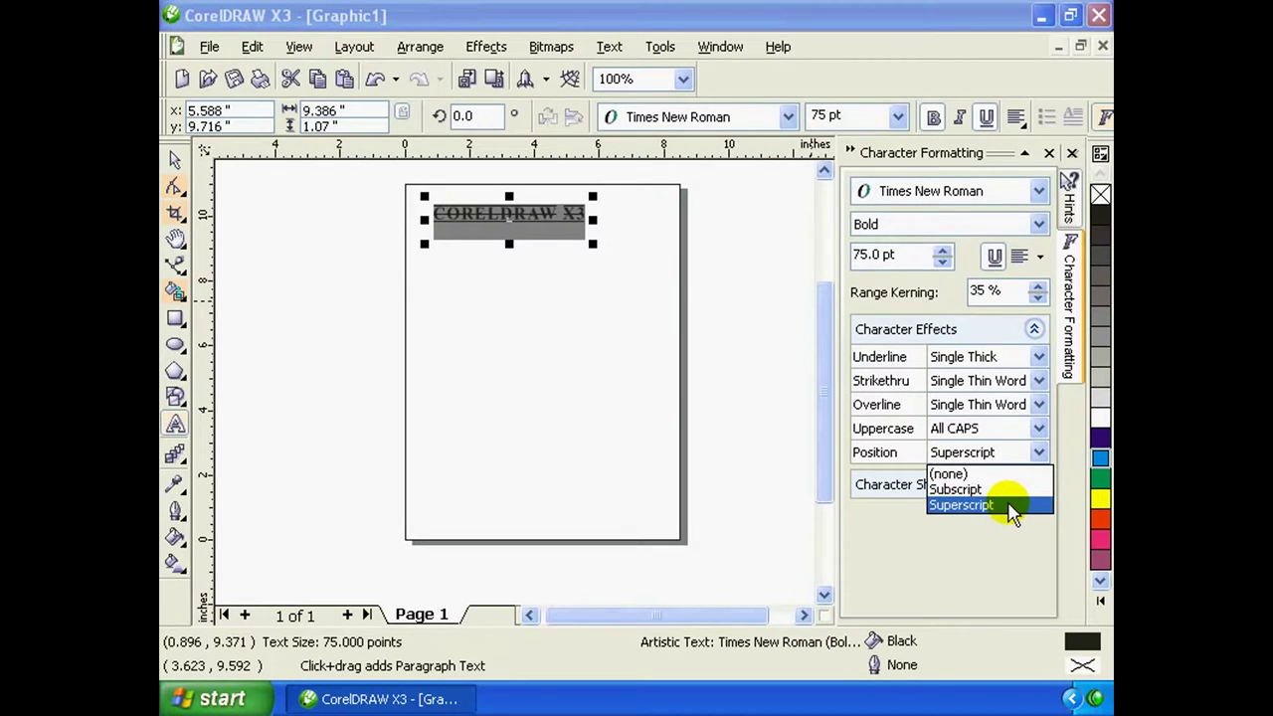
click(1010, 507)
click(1034, 484)
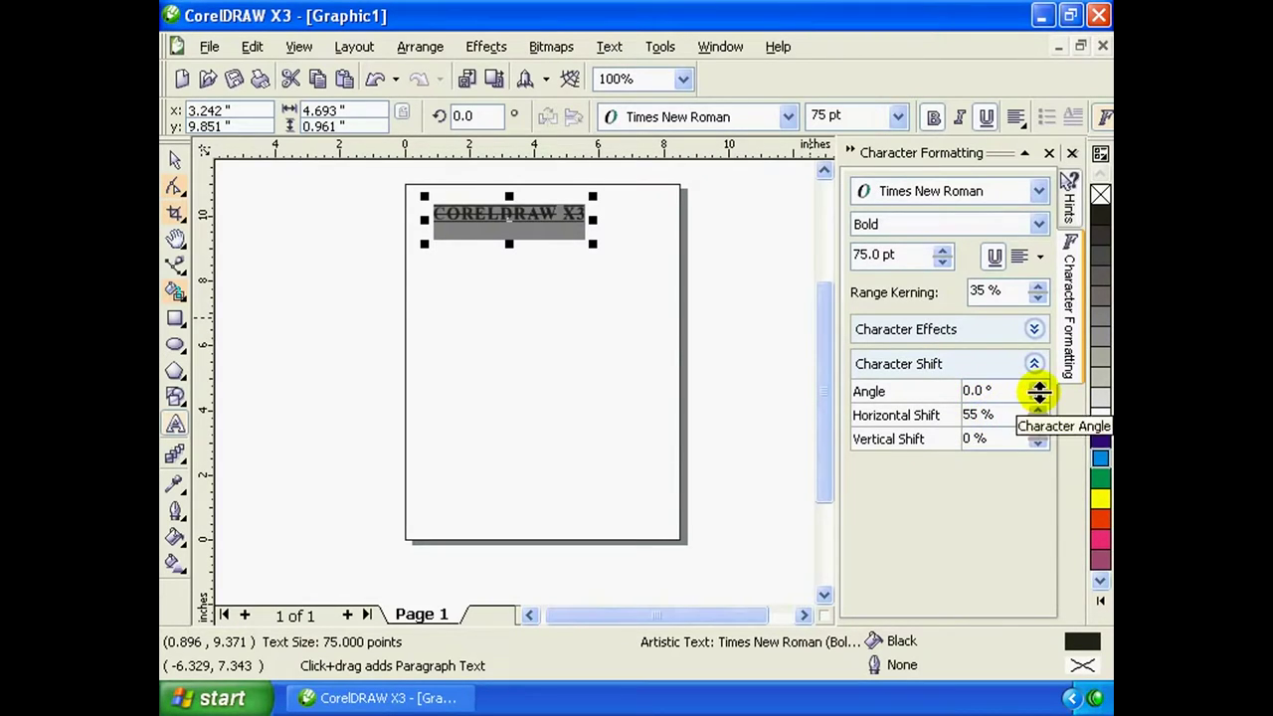
- Tilt the characters to 20°, then return the character angle to 0°
text(20)
key(Return)
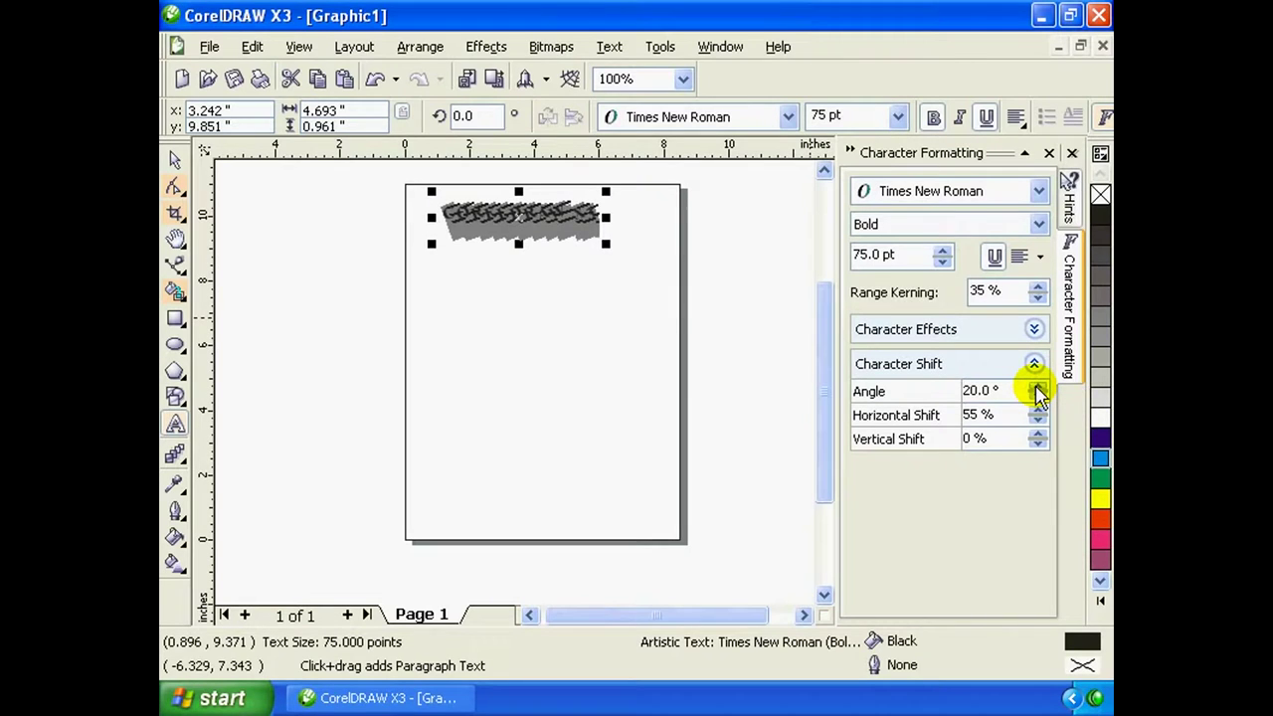
drag(1037, 391, 1040, 408)
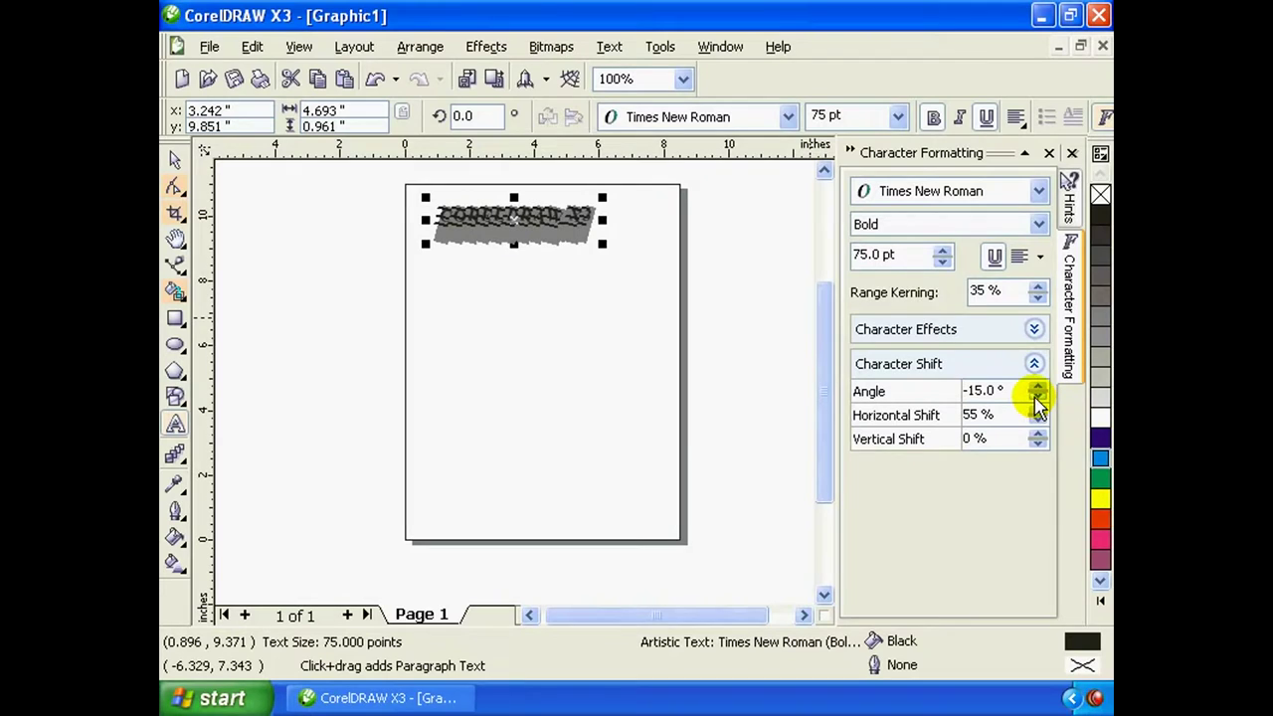
drag(1035, 391, 1037, 393)
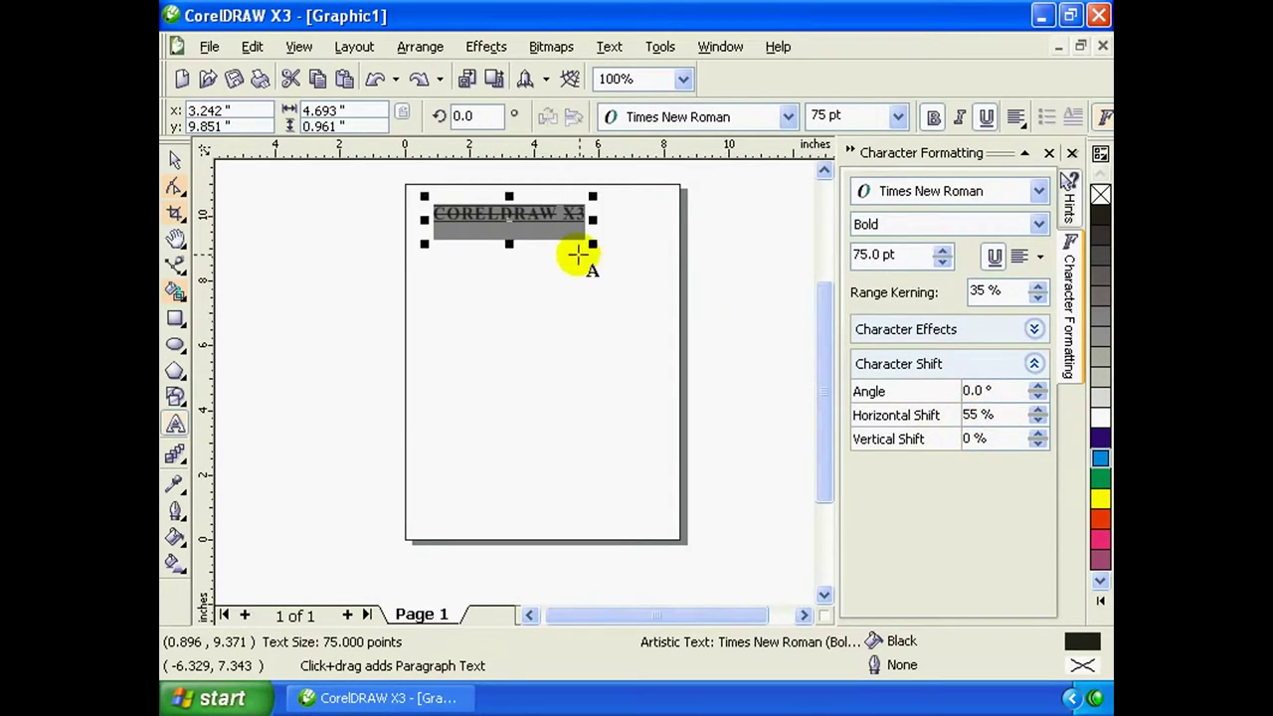
- Select CORELDRAW and adjust its horizontal shift to open a wide gap before X3
drag(552, 224, 550, 214)
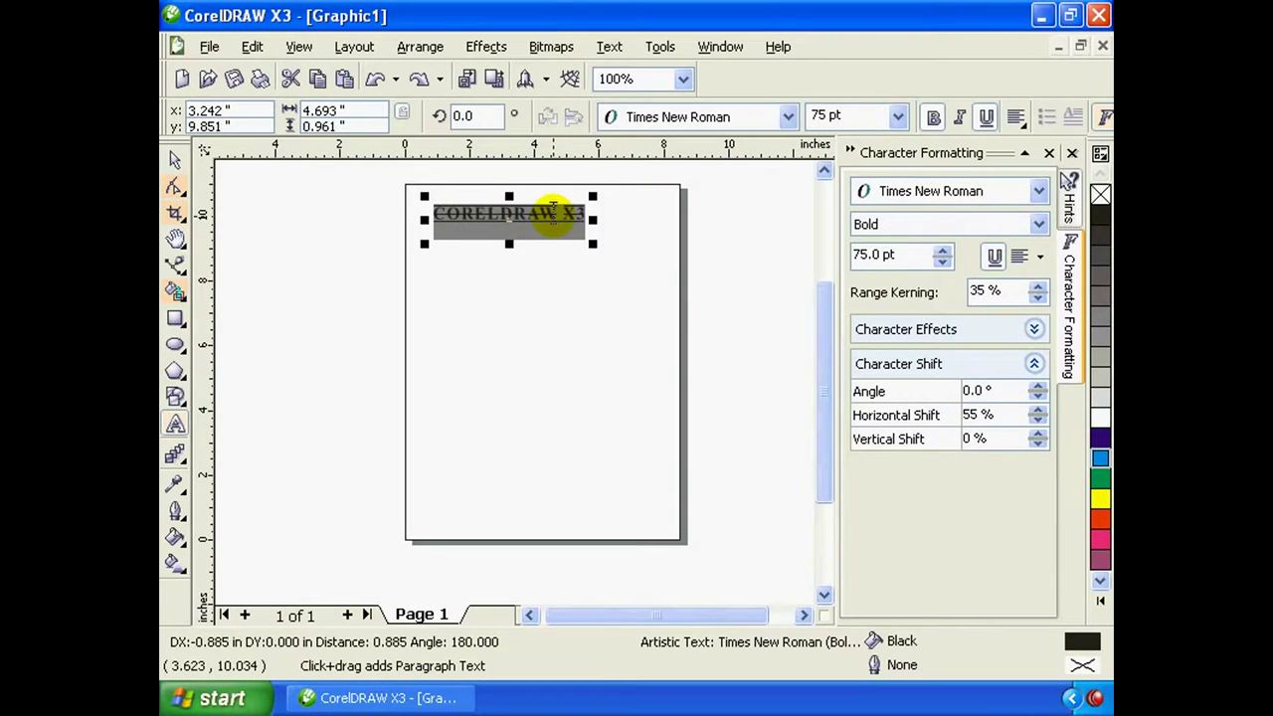
click(553, 215)
drag(553, 215, 433, 217)
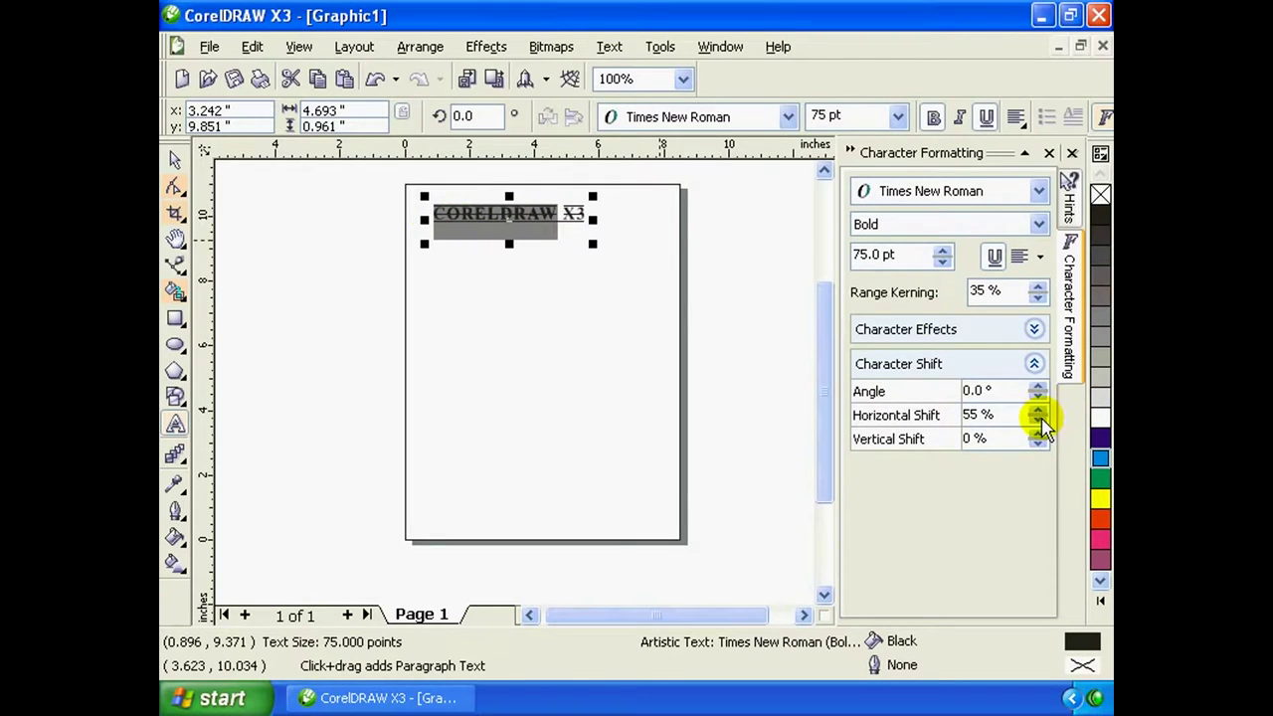
drag(1037, 415, 1038, 424)
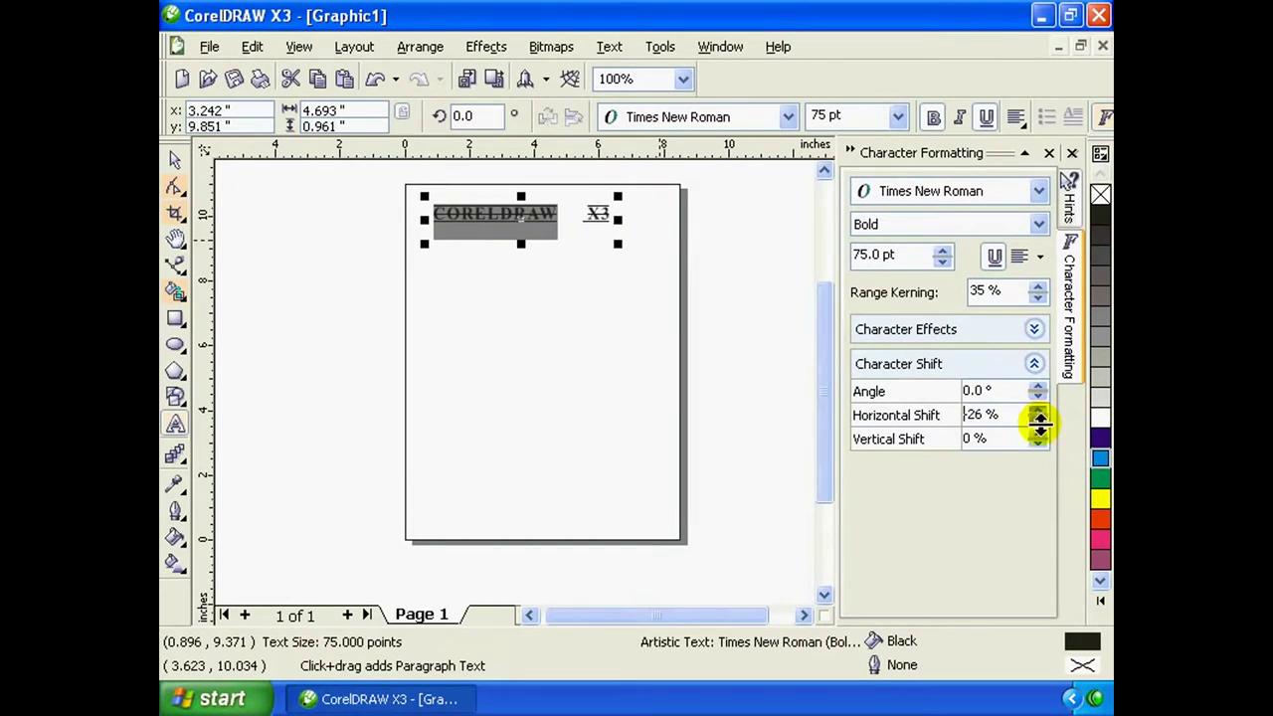
click(1038, 409)
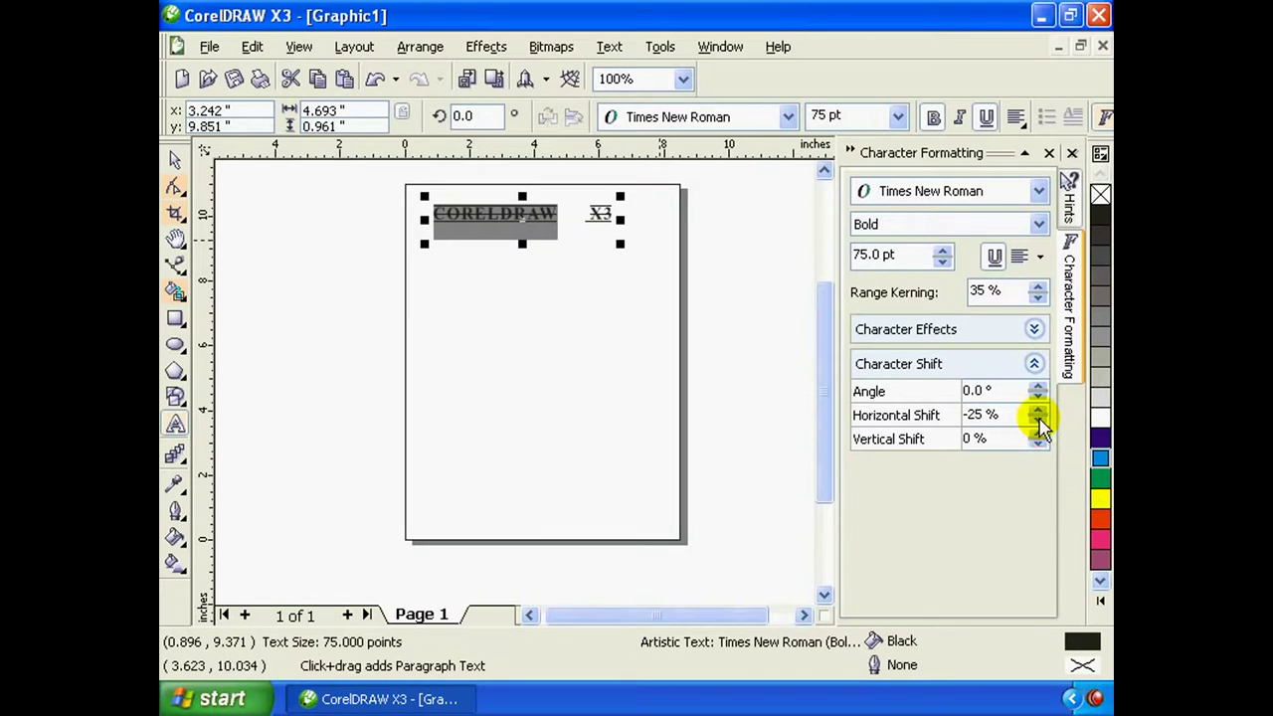
drag(1038, 412, 1038, 396)
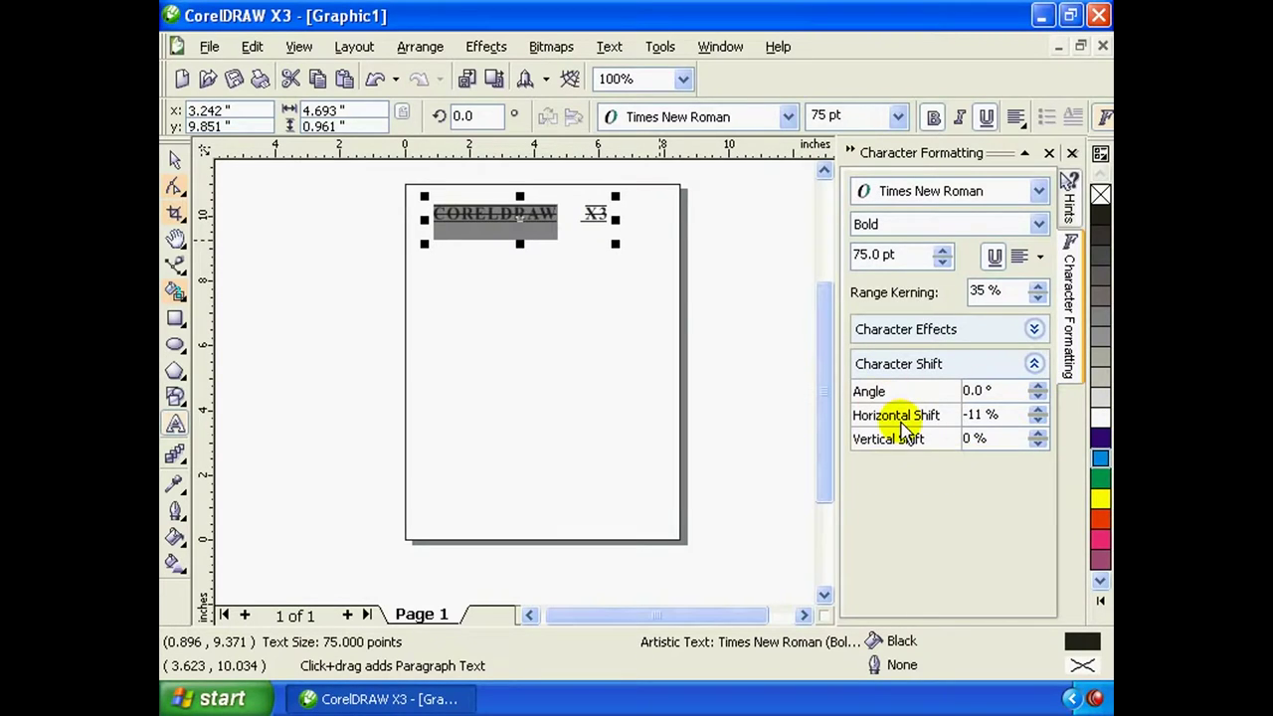
- Select the whole title and shift it down to -52 % vertical shift
click(607, 219)
drag(607, 219, 372, 210)
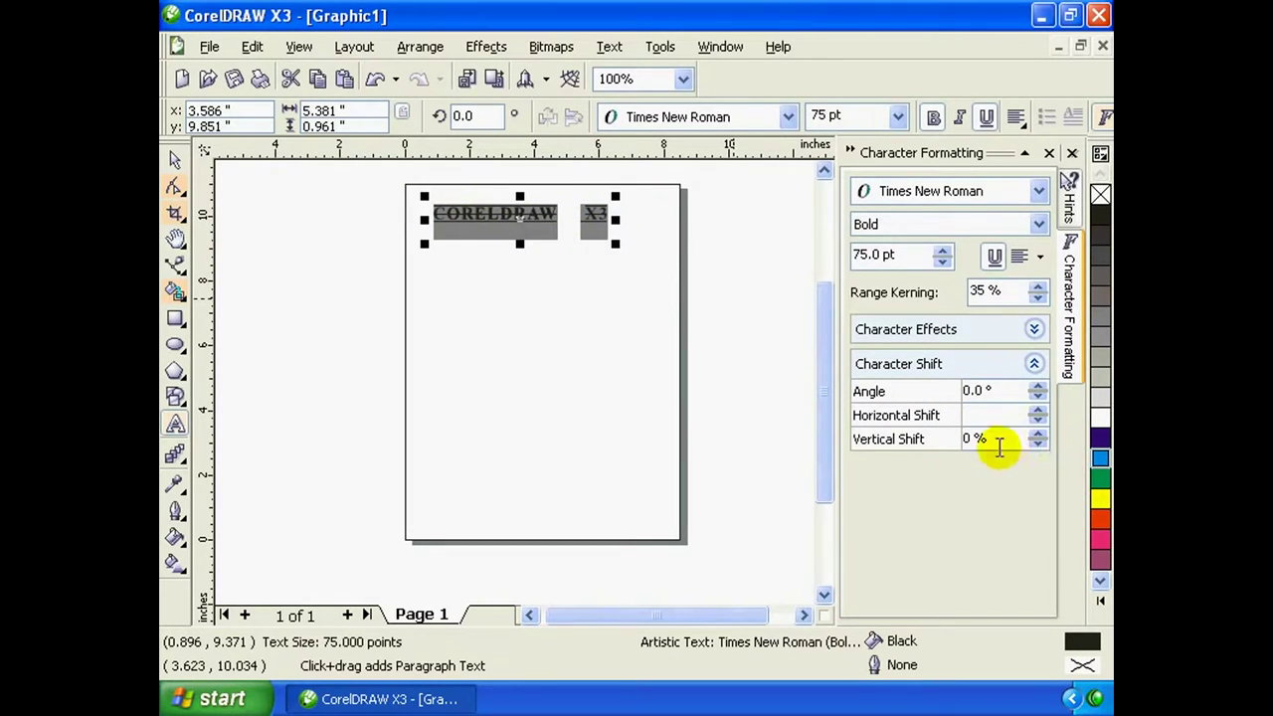
drag(1035, 435, 1039, 461)
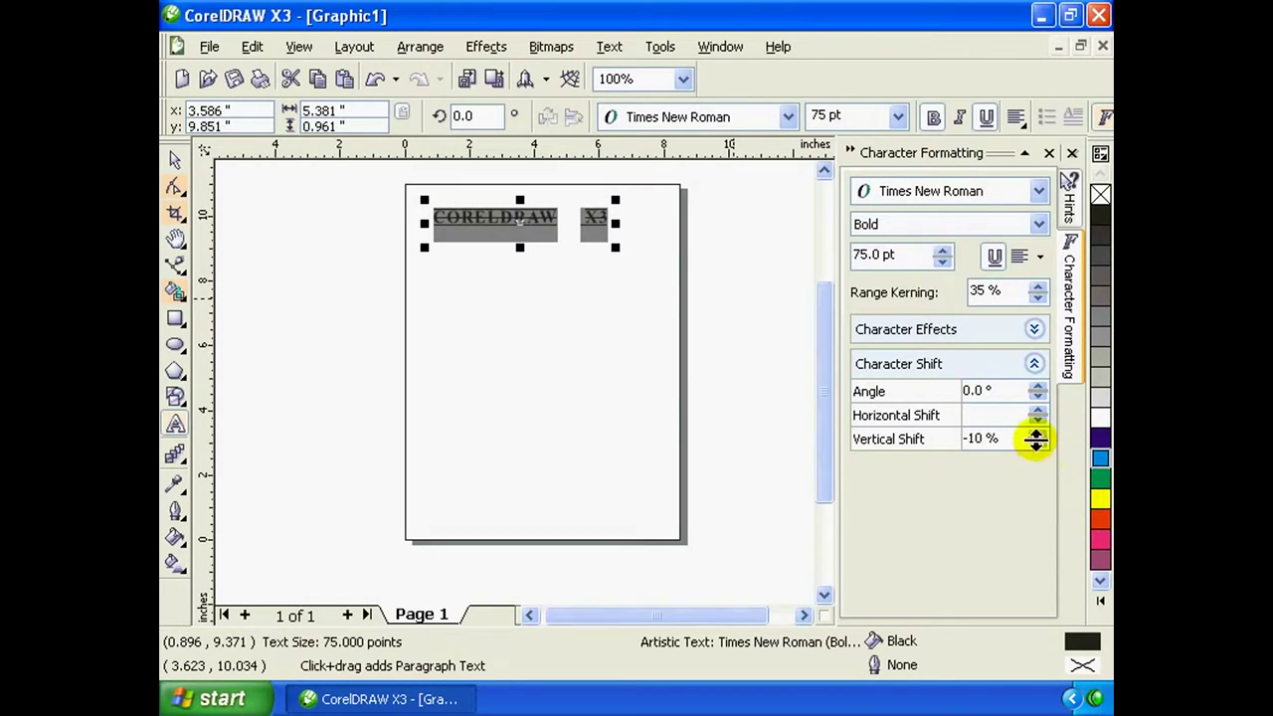
click(1037, 433)
drag(1040, 438, 1054, 477)
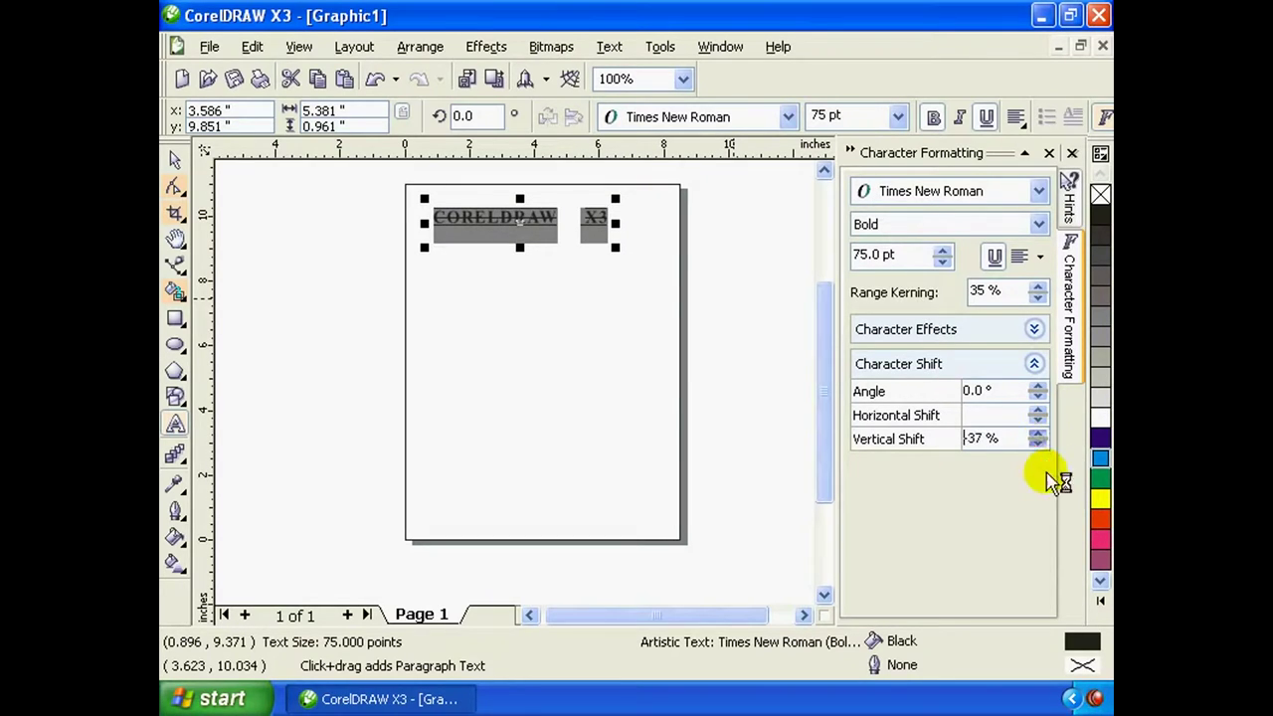
drag(1041, 435, 1043, 455)
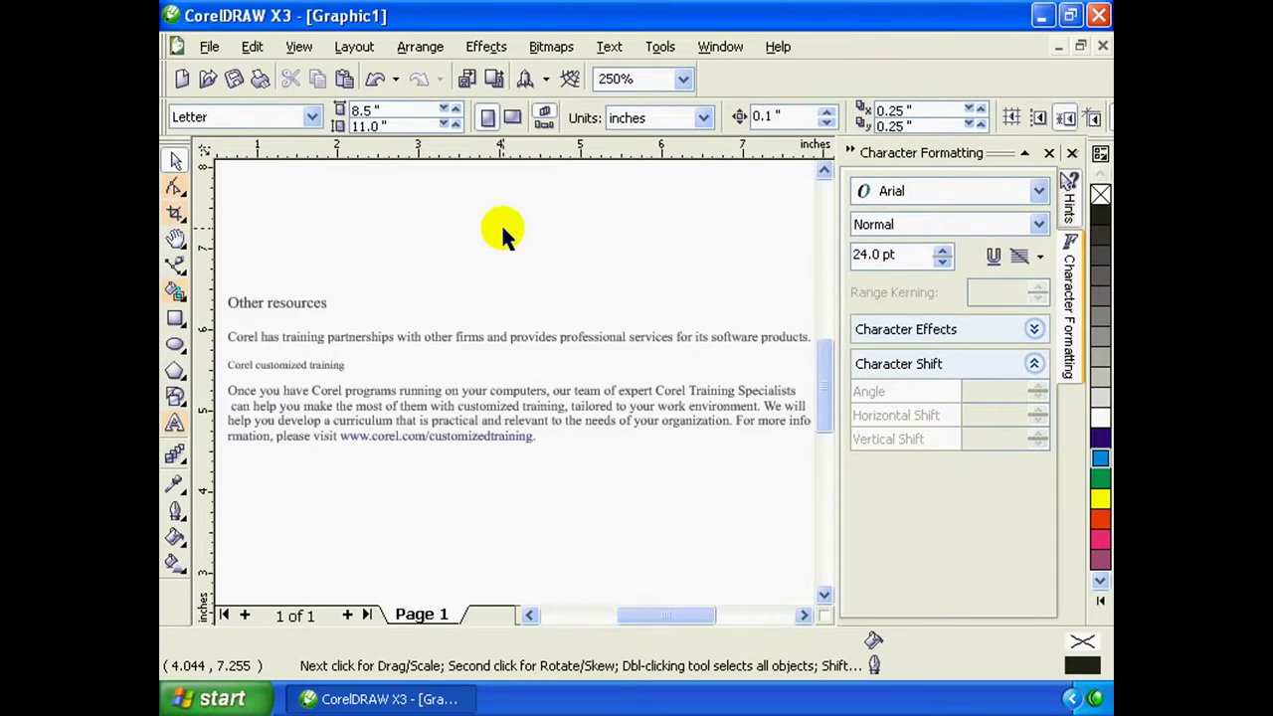
- Show Paragraph Formatting and select all text in the Other resources block
click(609, 46)
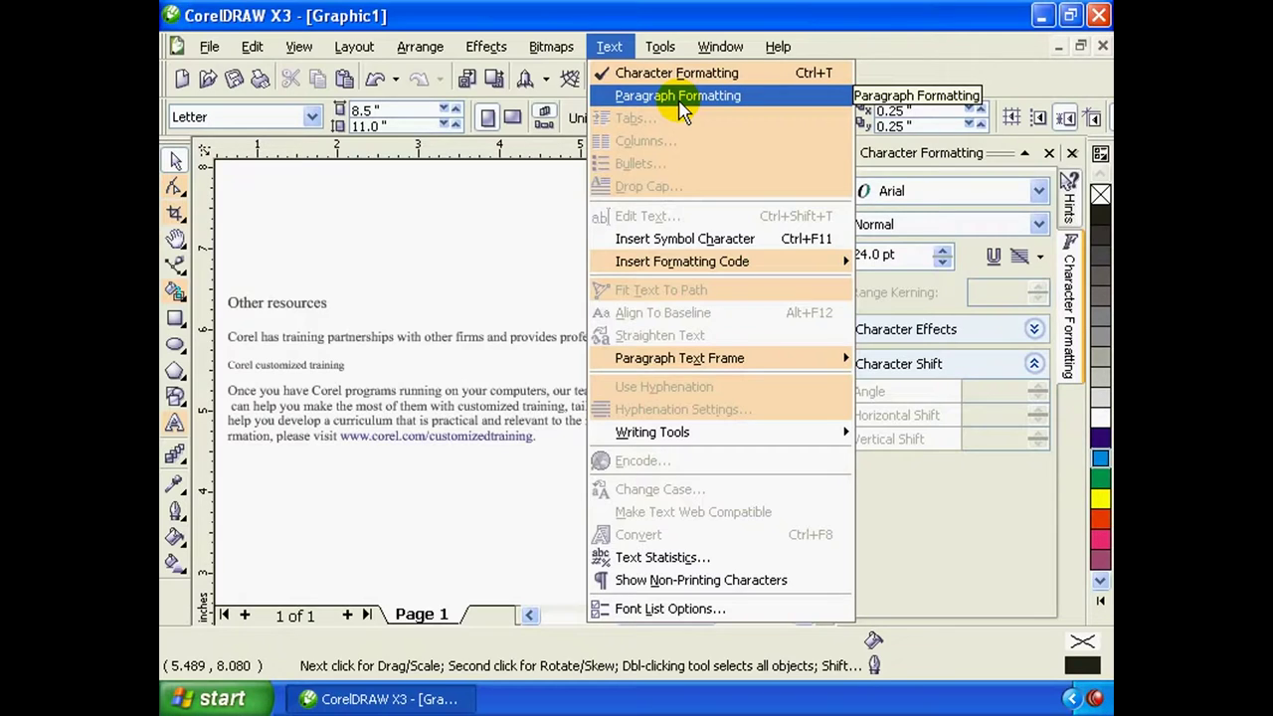
click(681, 99)
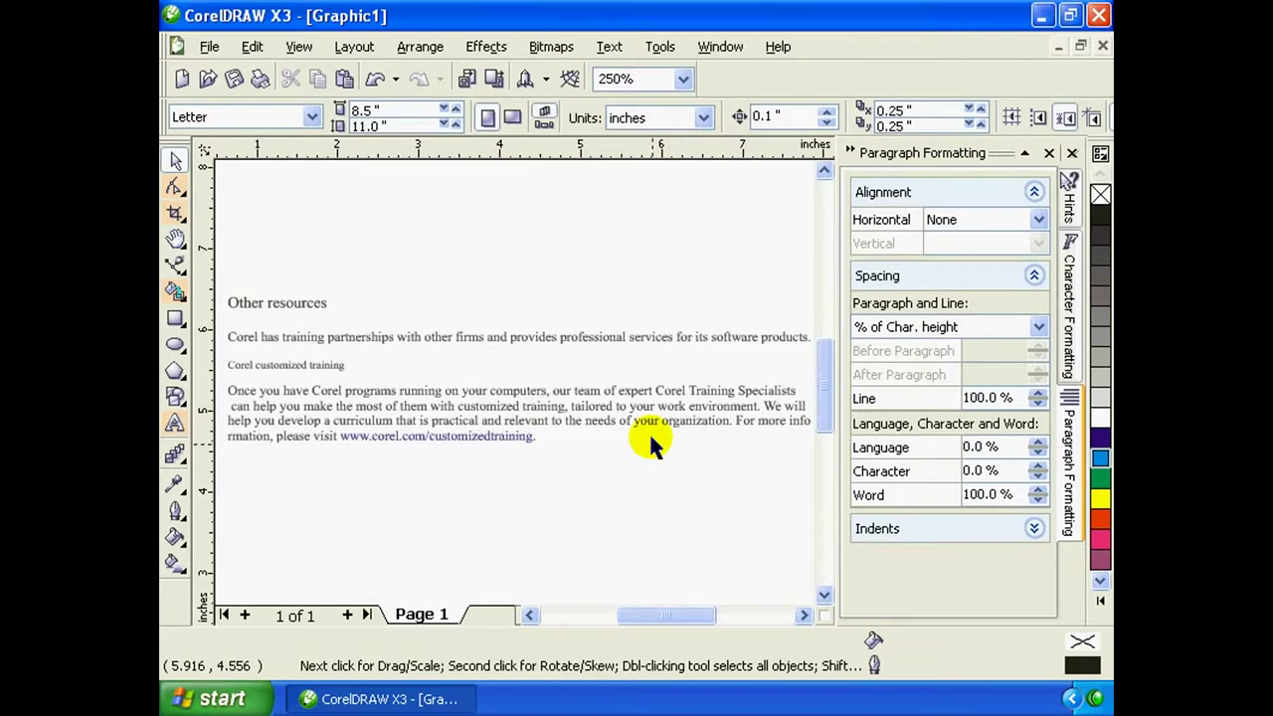
click(642, 402)
click(629, 308)
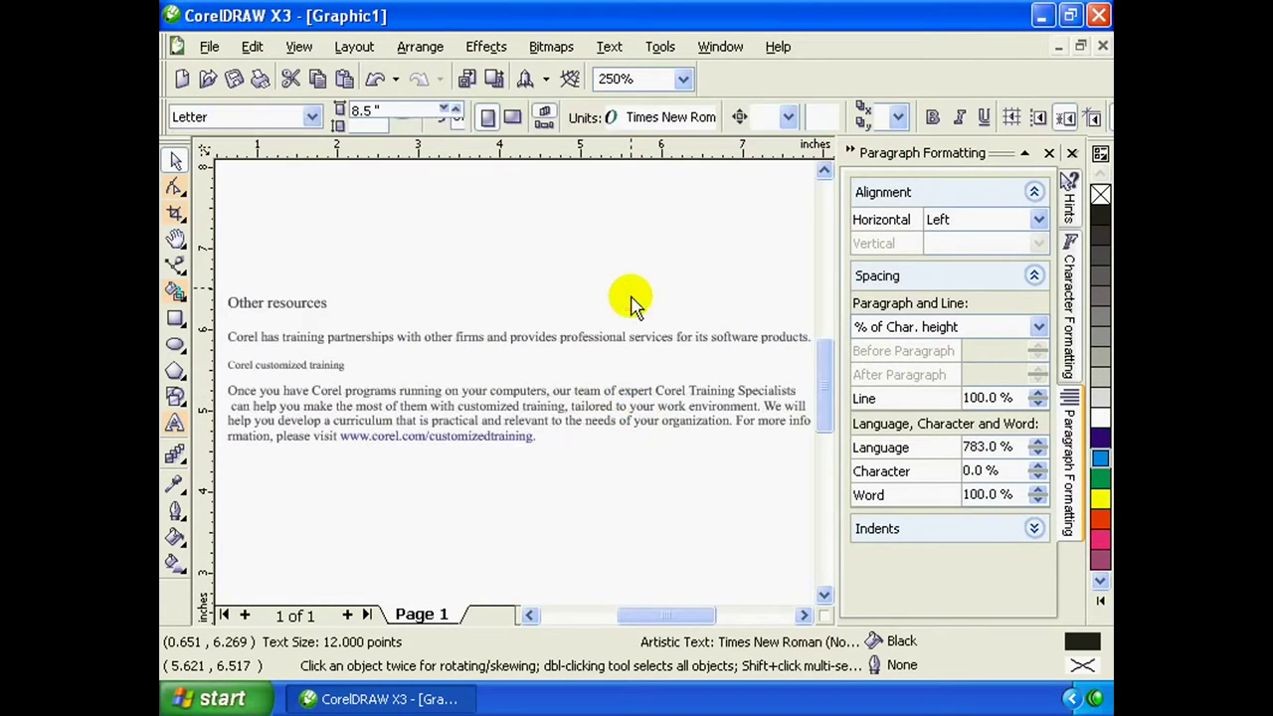
click(270, 306)
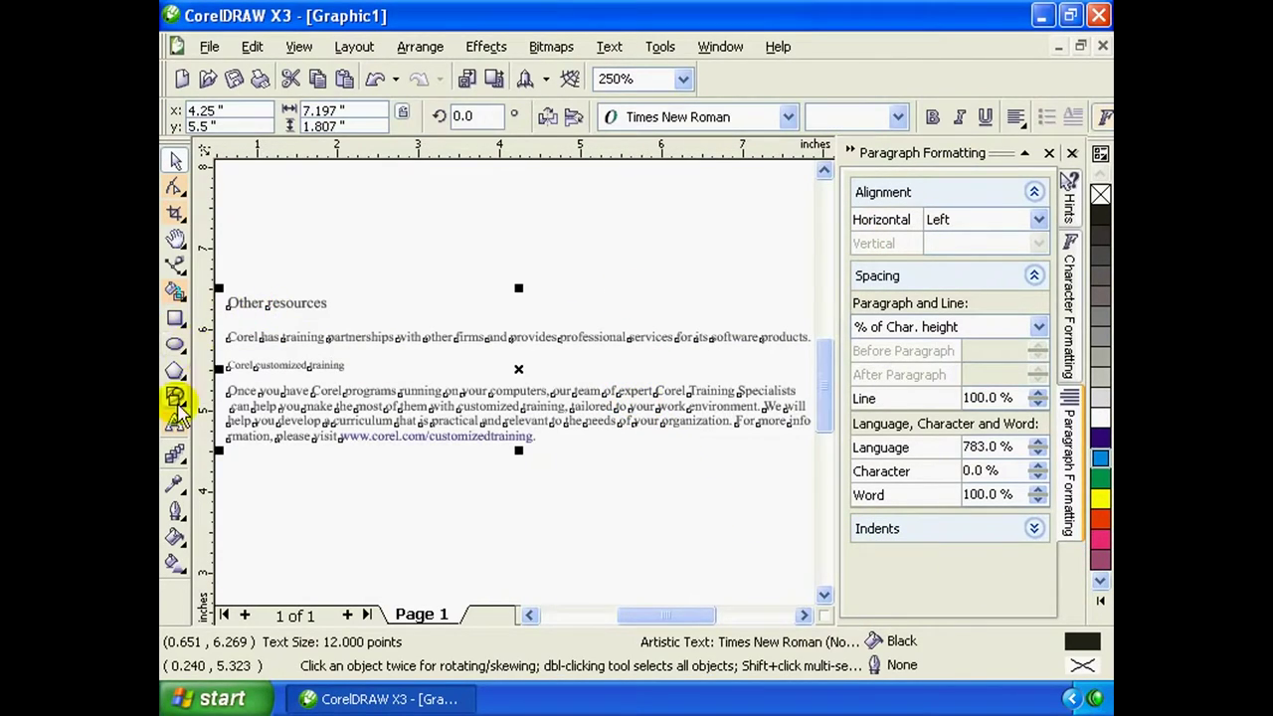
click(174, 423)
click(502, 403)
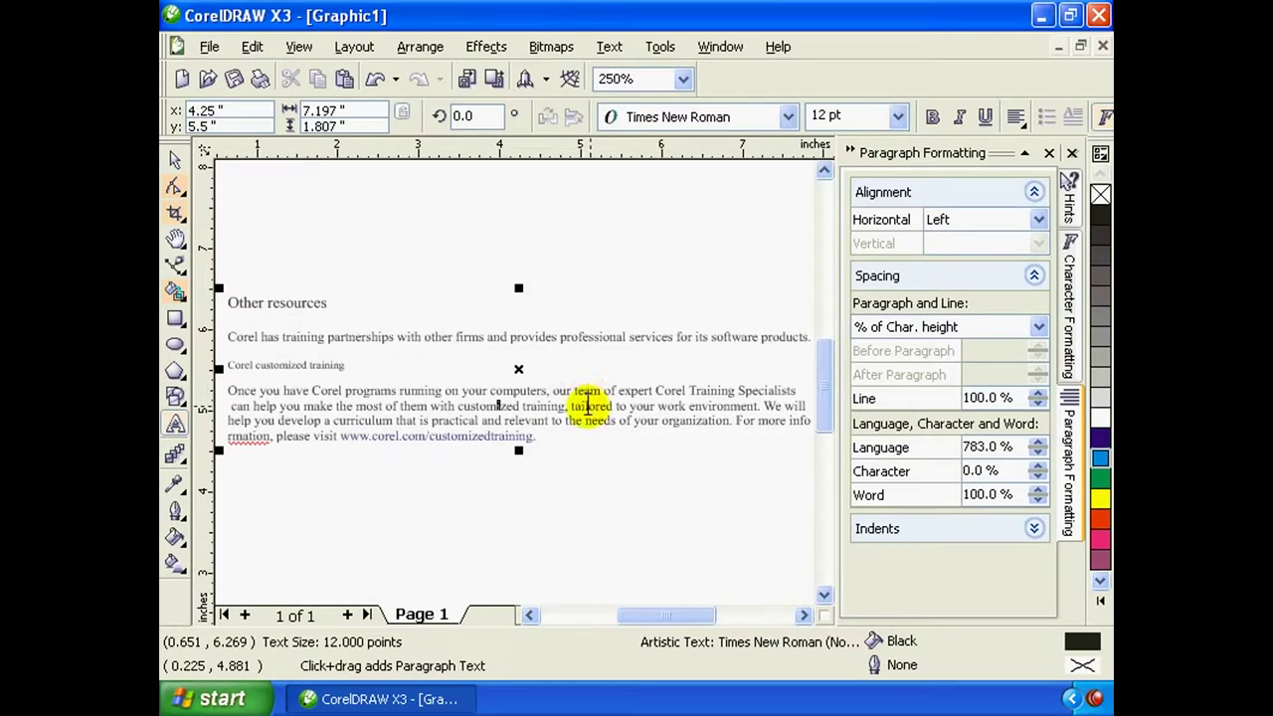
key(ctrl+a)
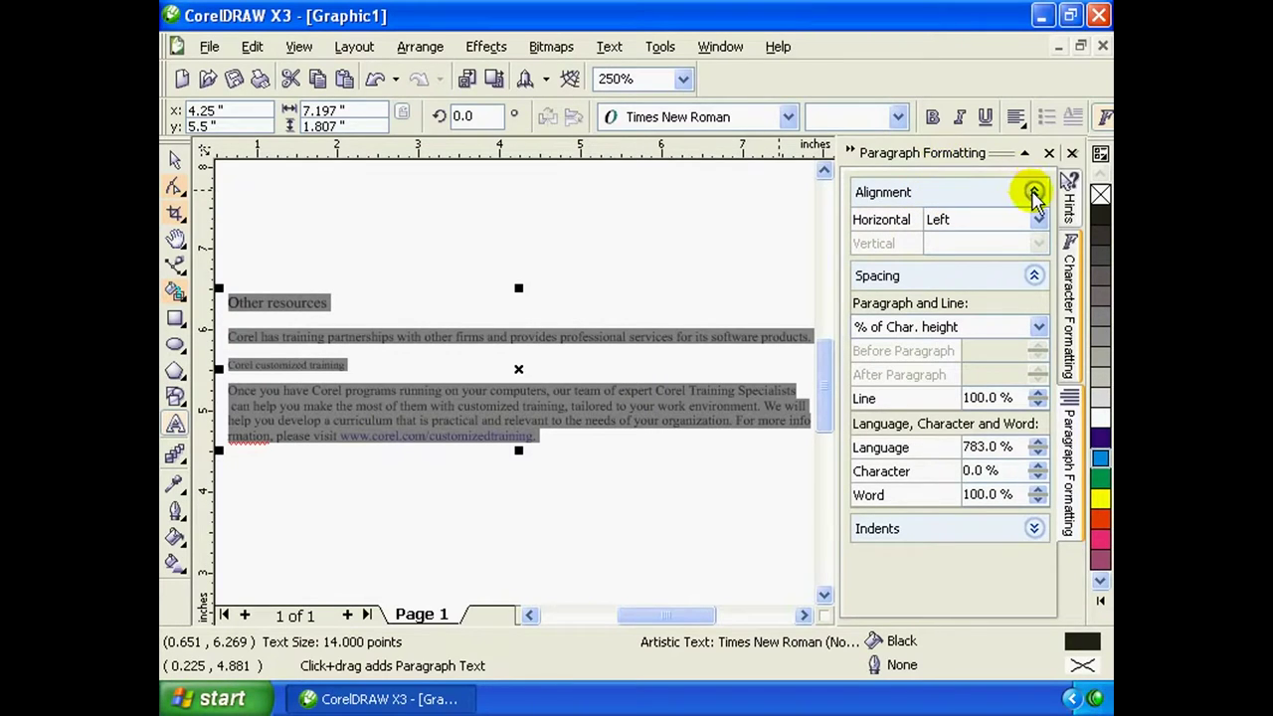
- Try Center horizontal alignment on the Other resources paragraph text
click(1034, 192)
click(1035, 192)
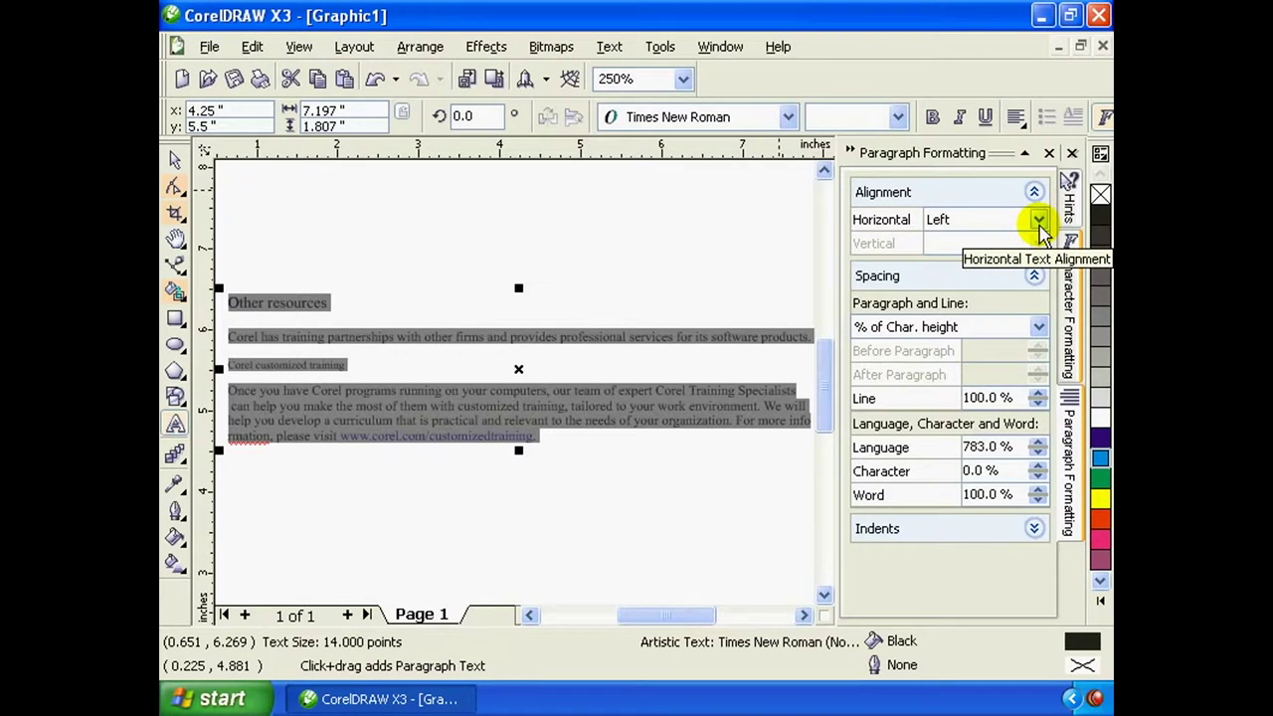
click(1038, 221)
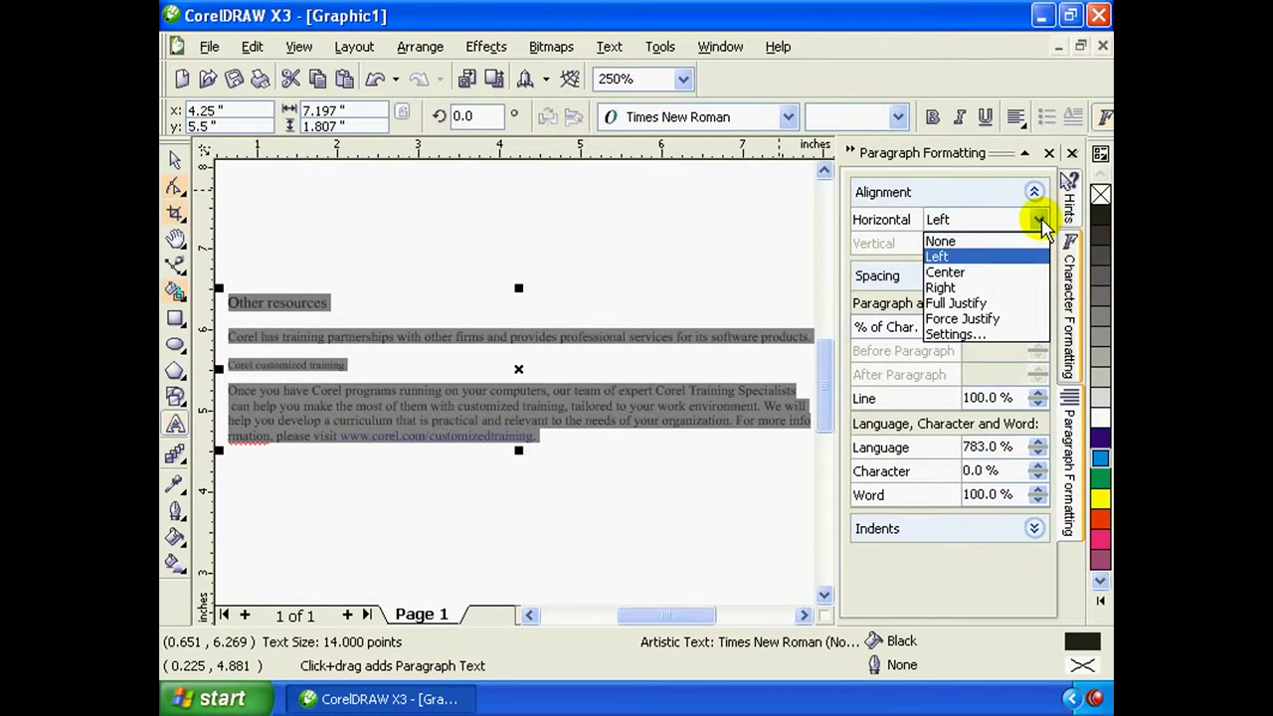
click(1038, 221)
click(1038, 220)
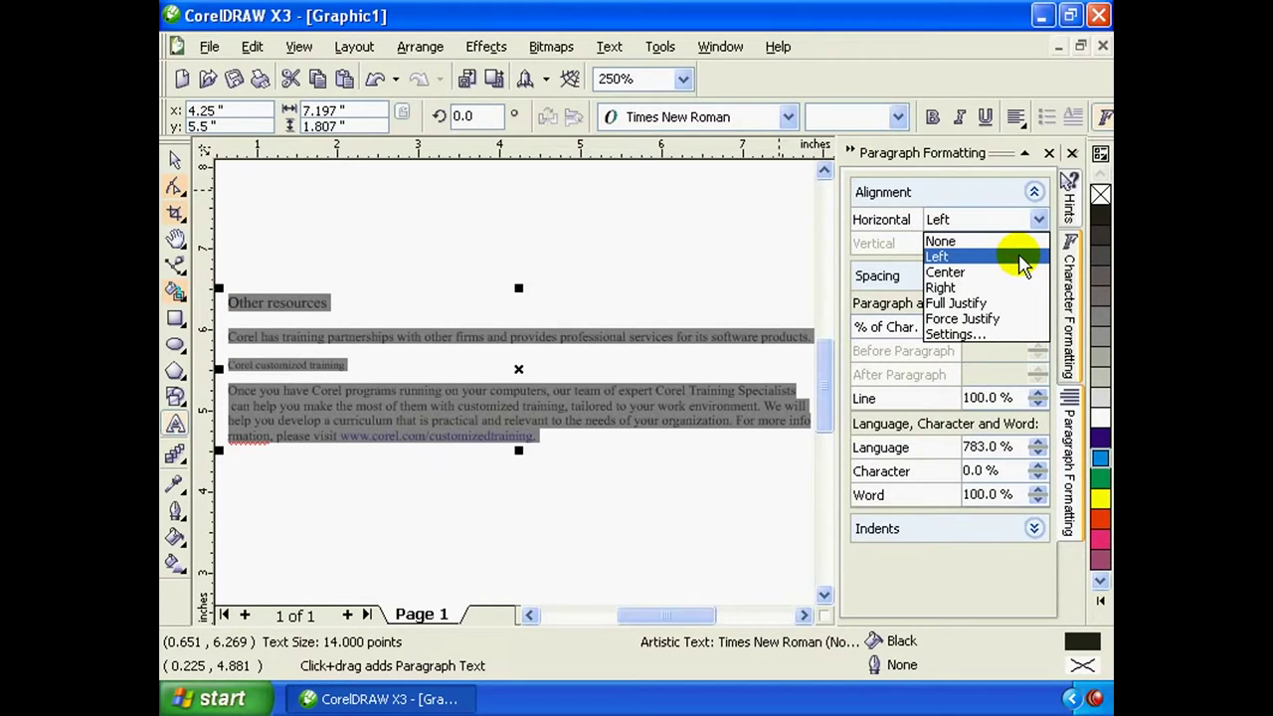
click(1023, 262)
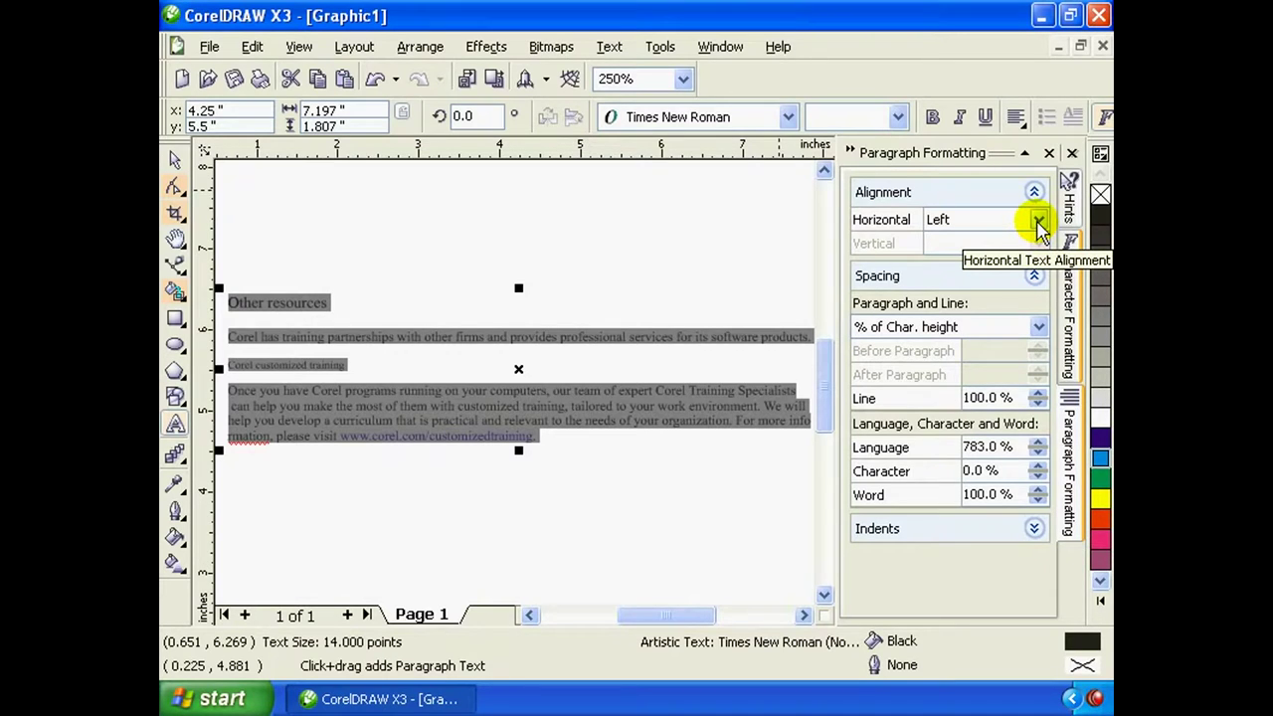
click(1037, 221)
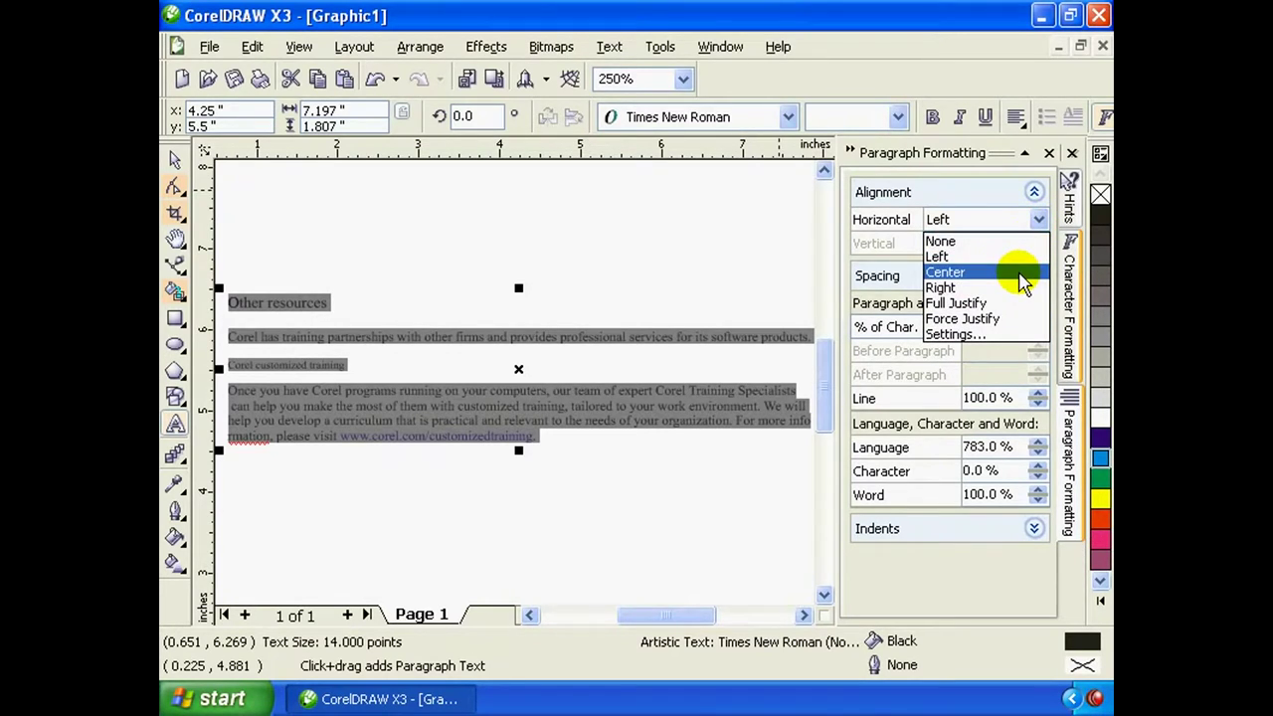
click(1021, 273)
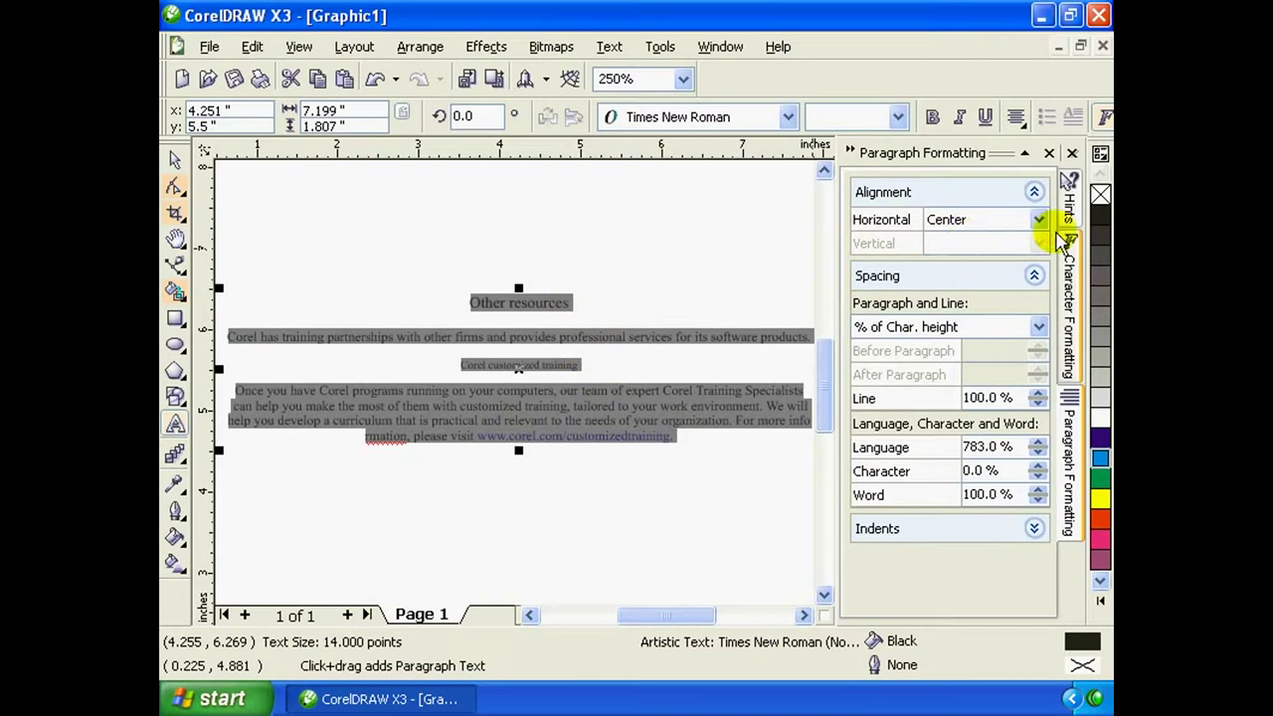
- Try Right and Full Justify alignment, then settle on Left
click(1039, 221)
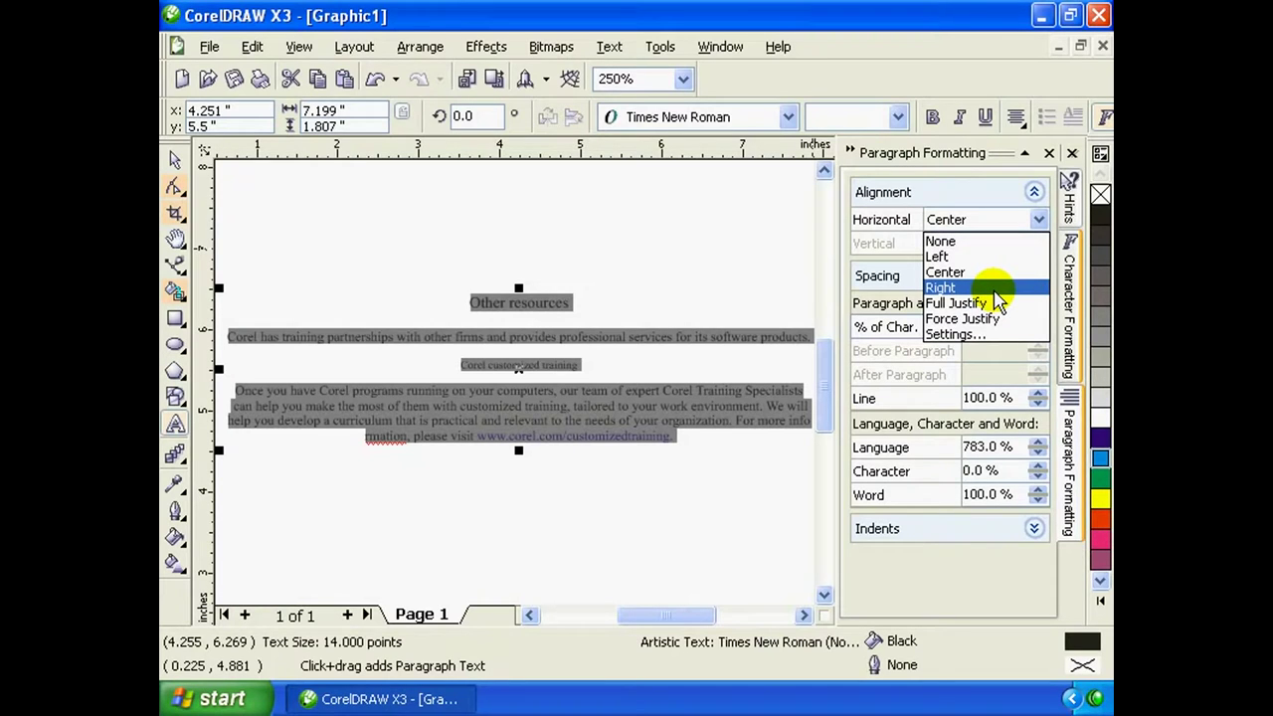
click(993, 289)
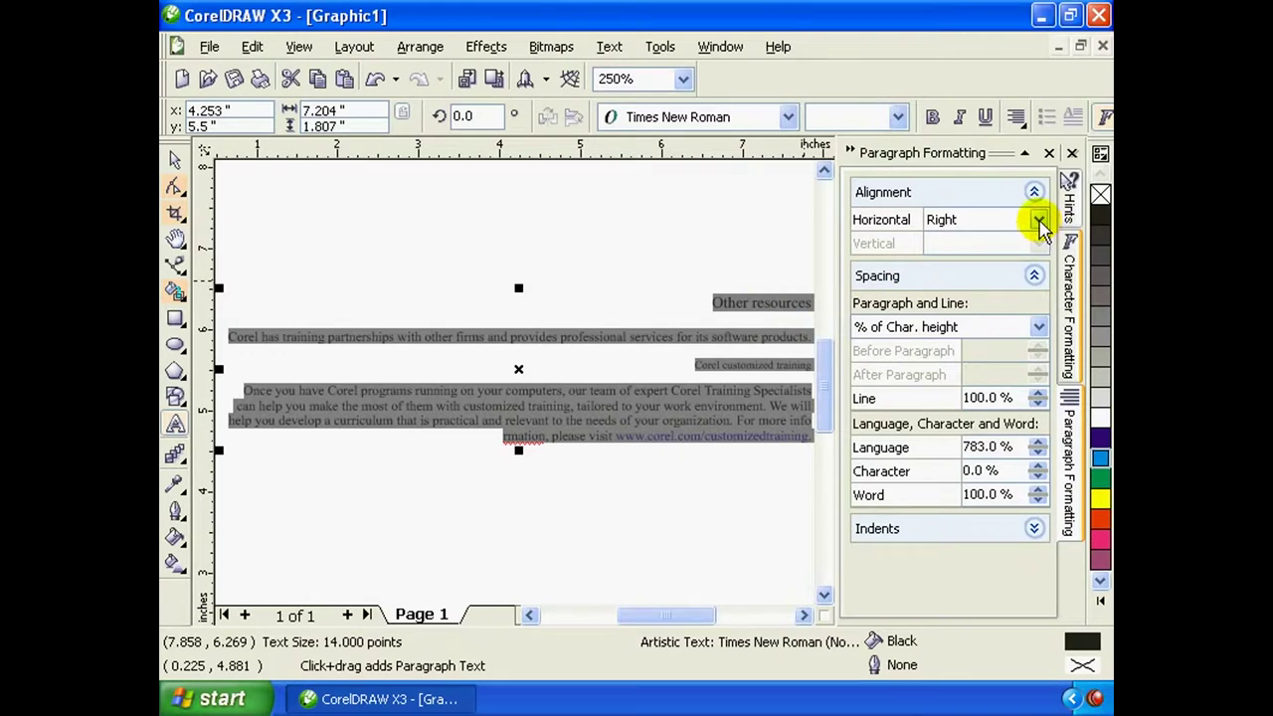
click(1038, 220)
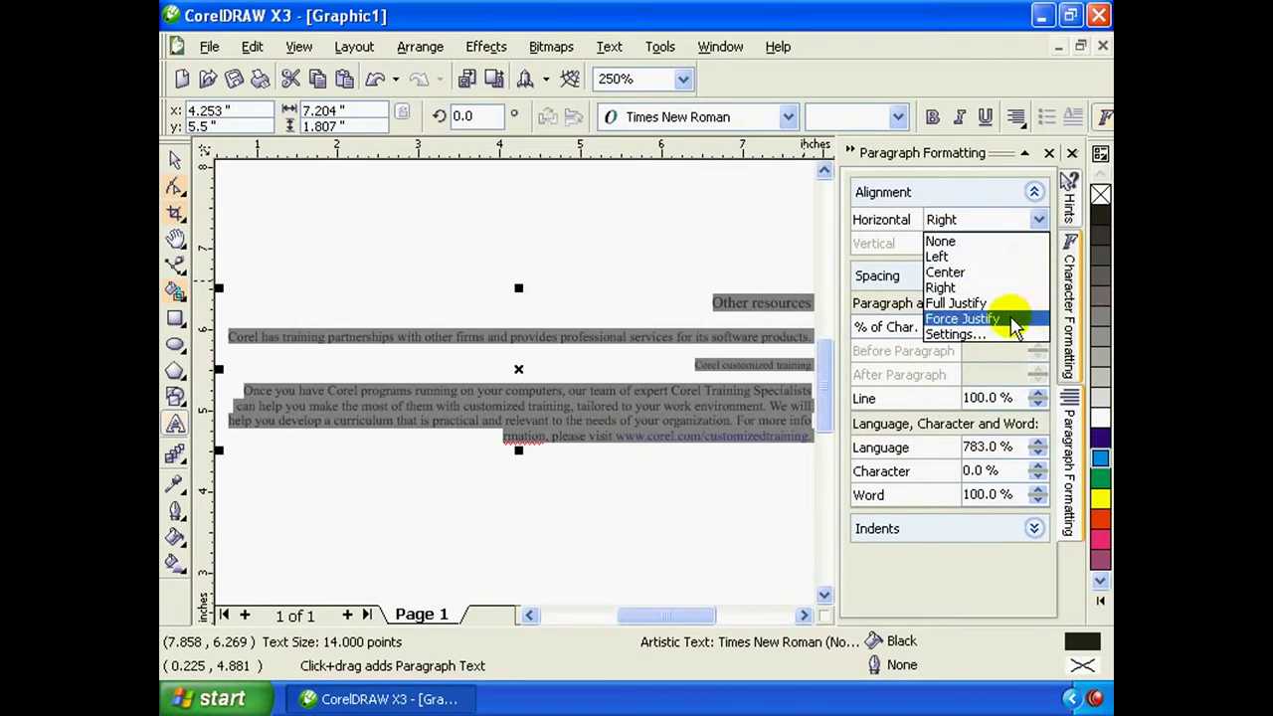
click(1011, 307)
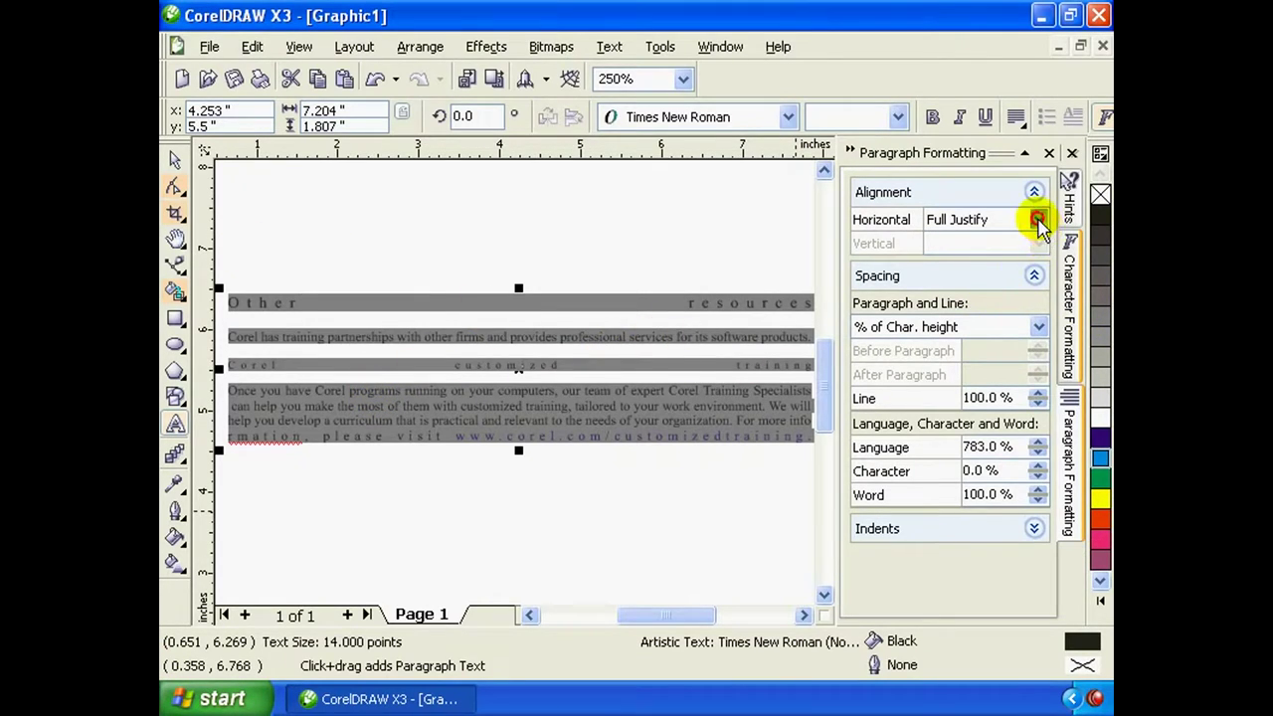
click(1038, 219)
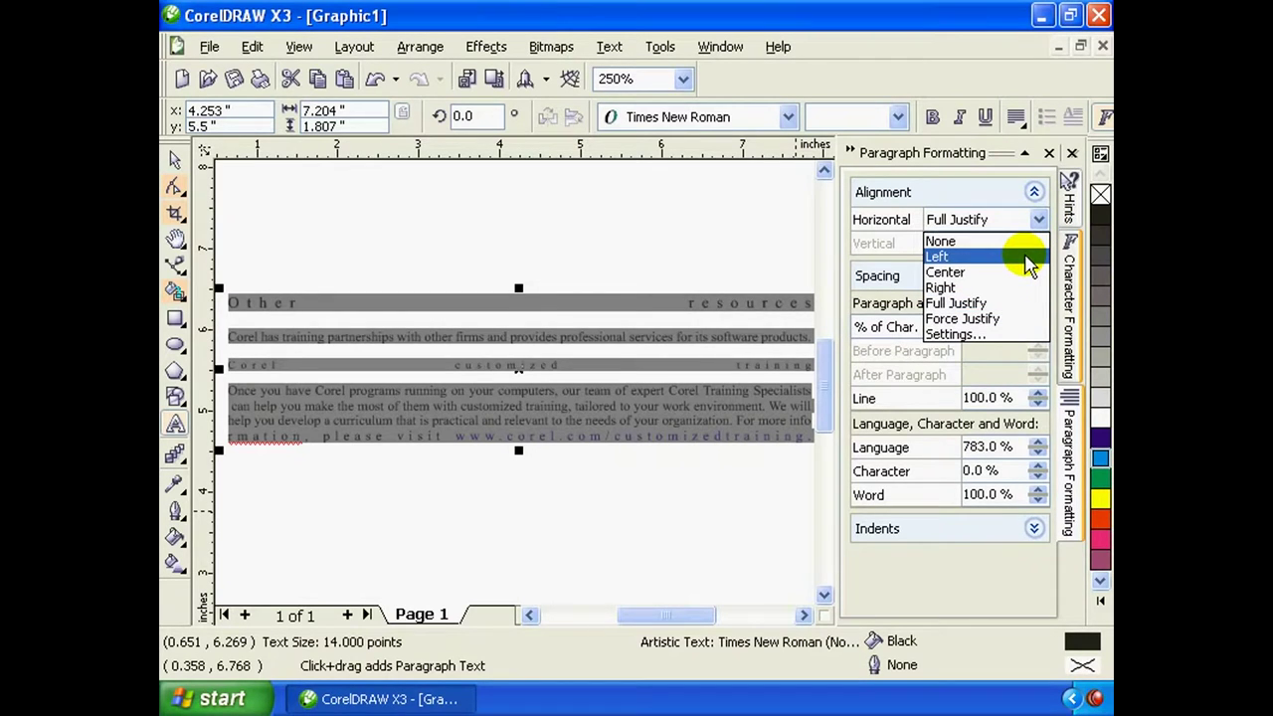
click(1028, 258)
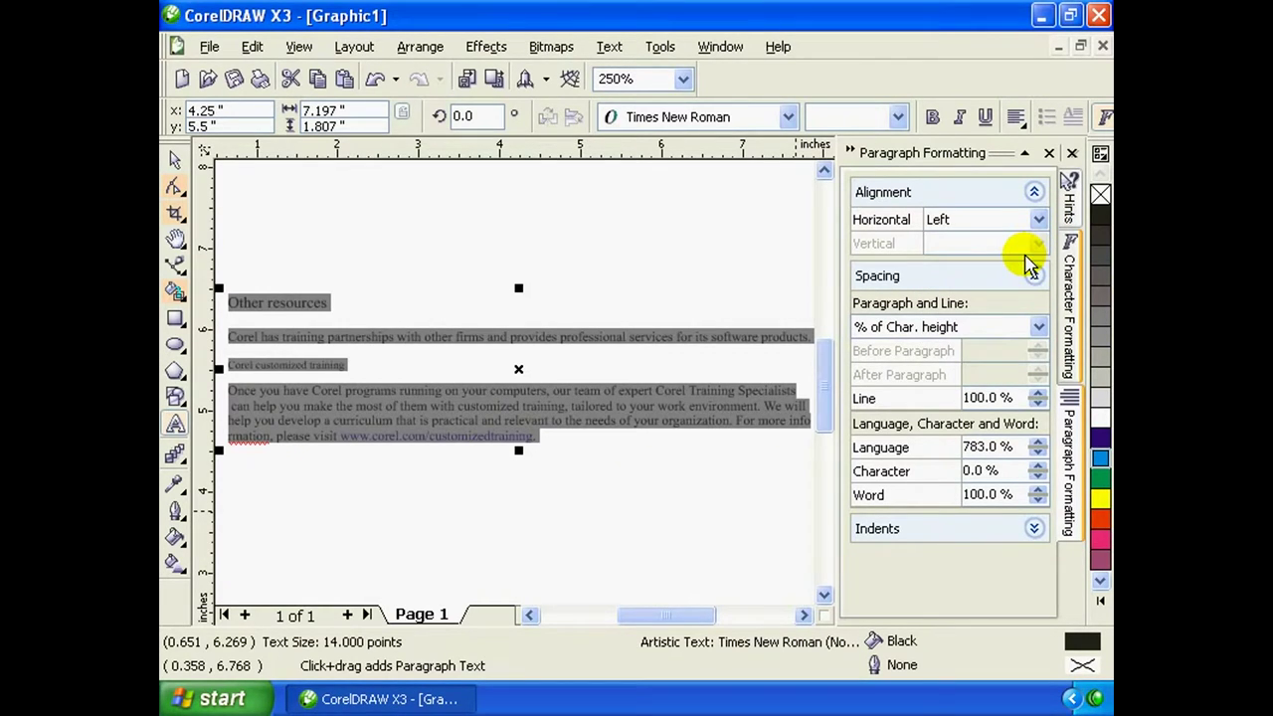
- Convert to framed paragraph text (Ctrl+F8) and try Center and Top vertical alignment
key(ctrl+F8)
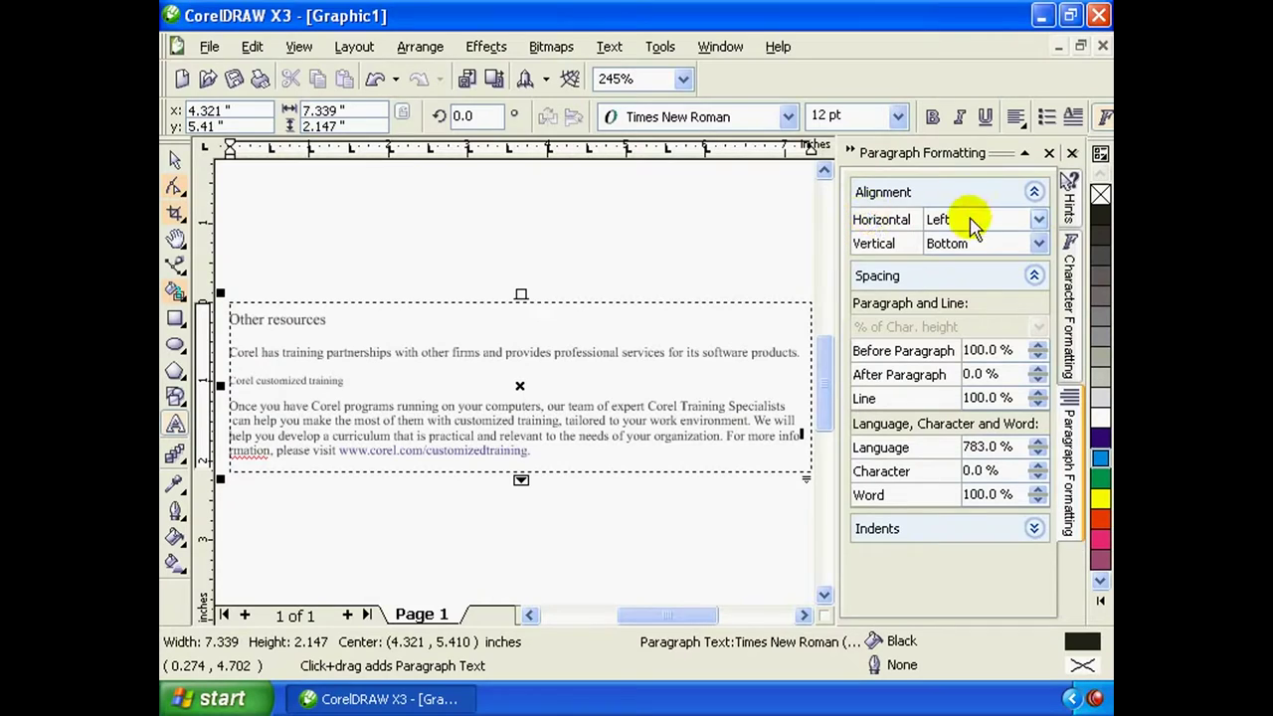
click(1038, 243)
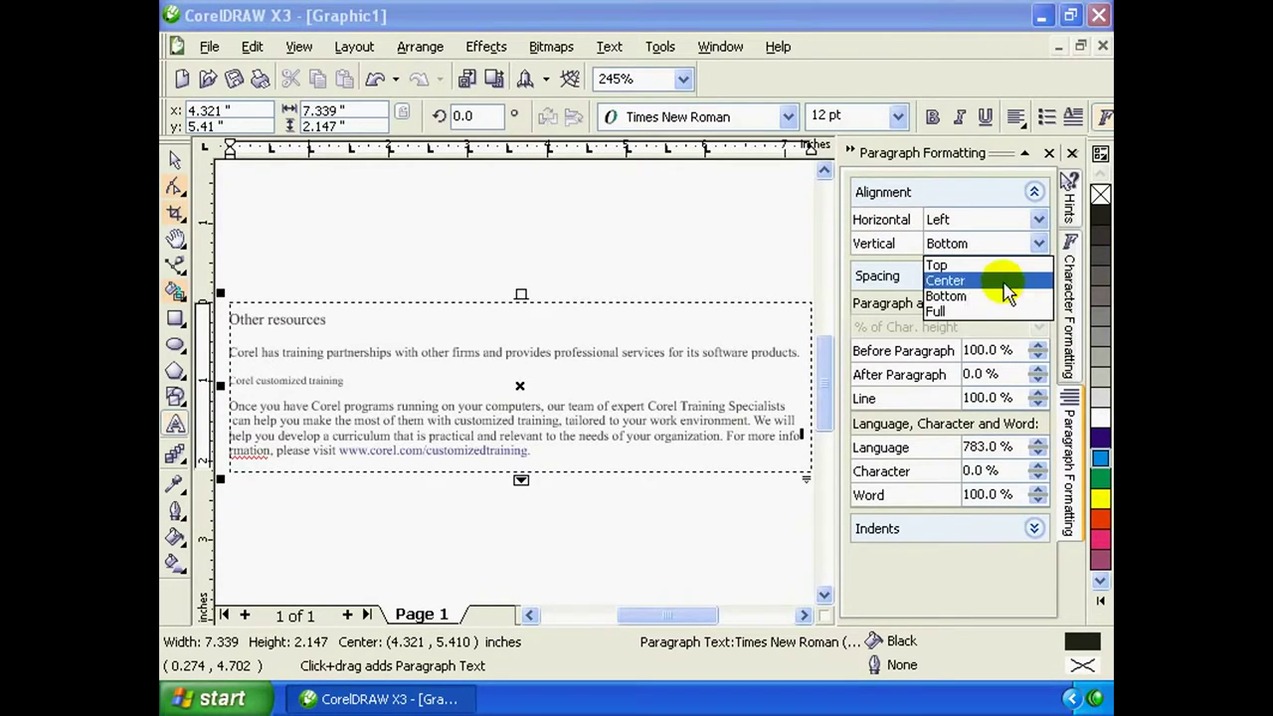
click(1008, 281)
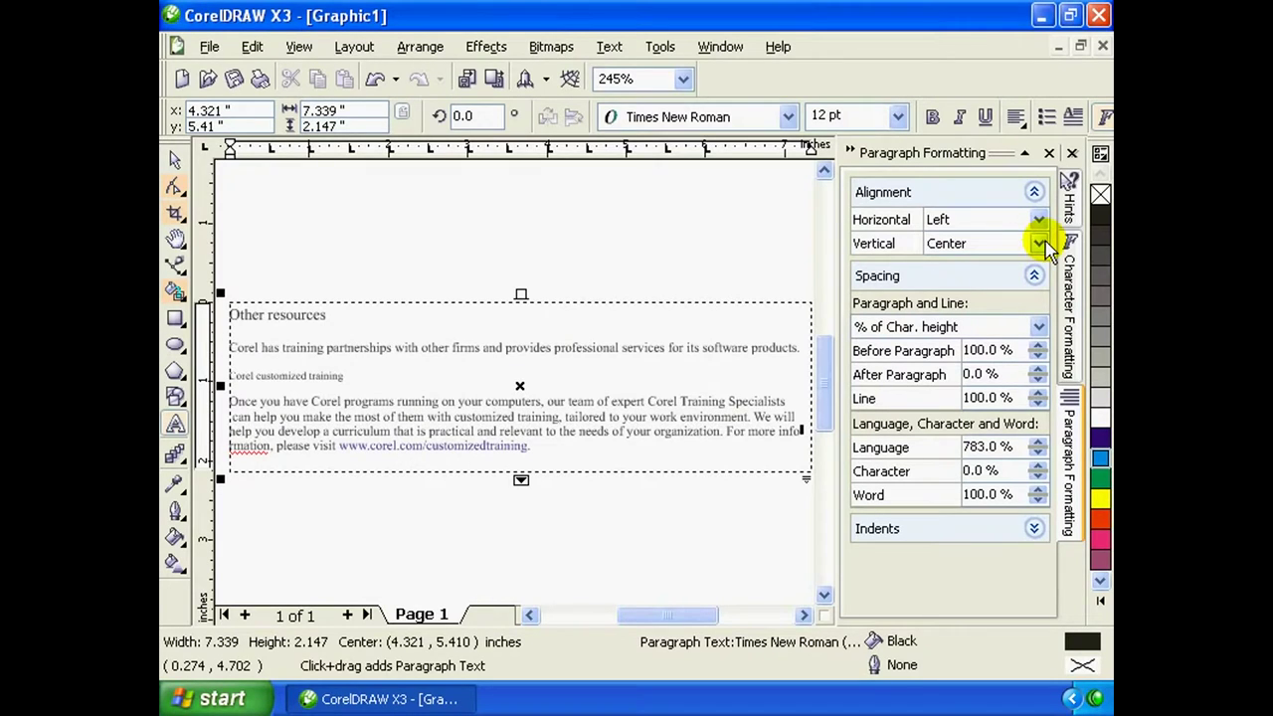
click(1040, 245)
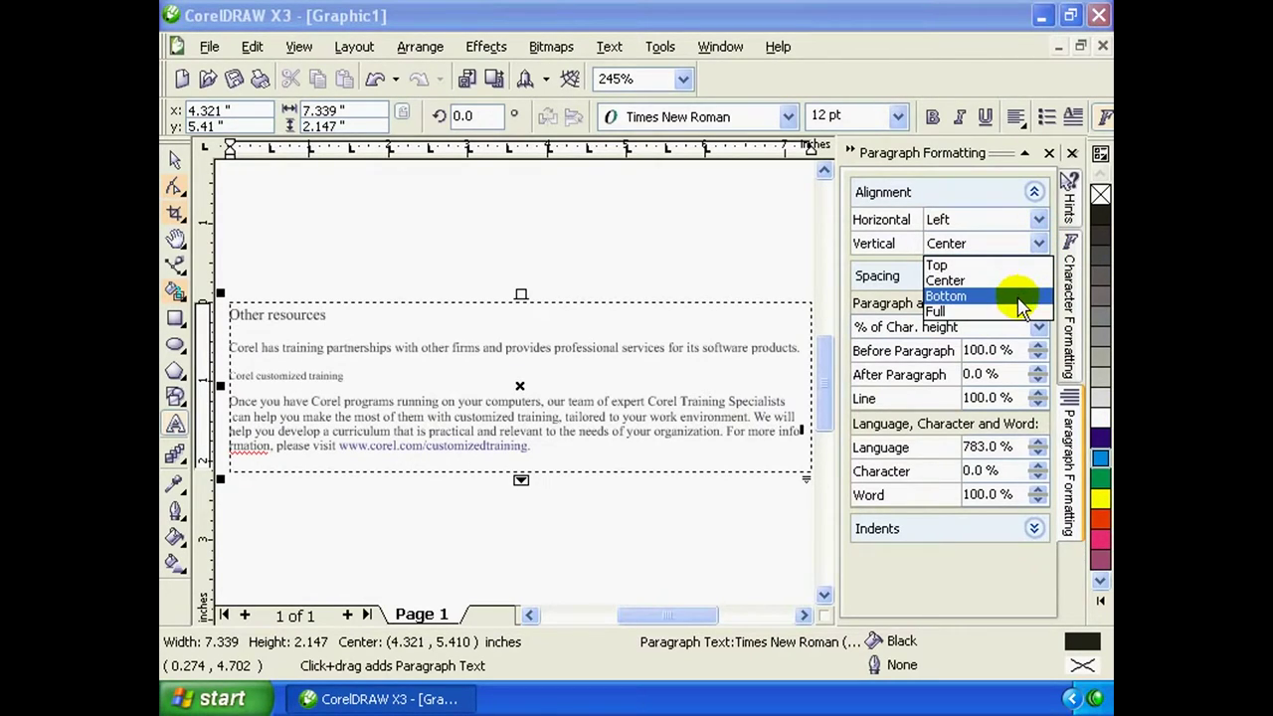
click(983, 266)
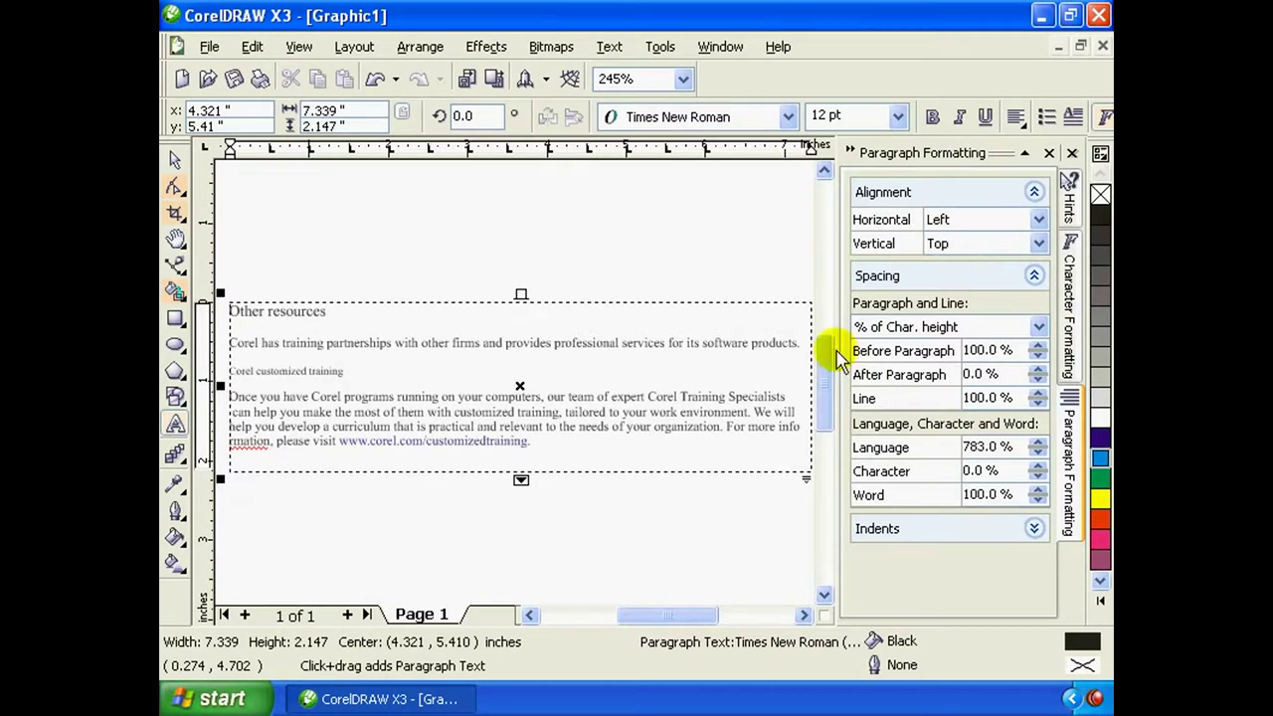
click(1039, 246)
click(1014, 281)
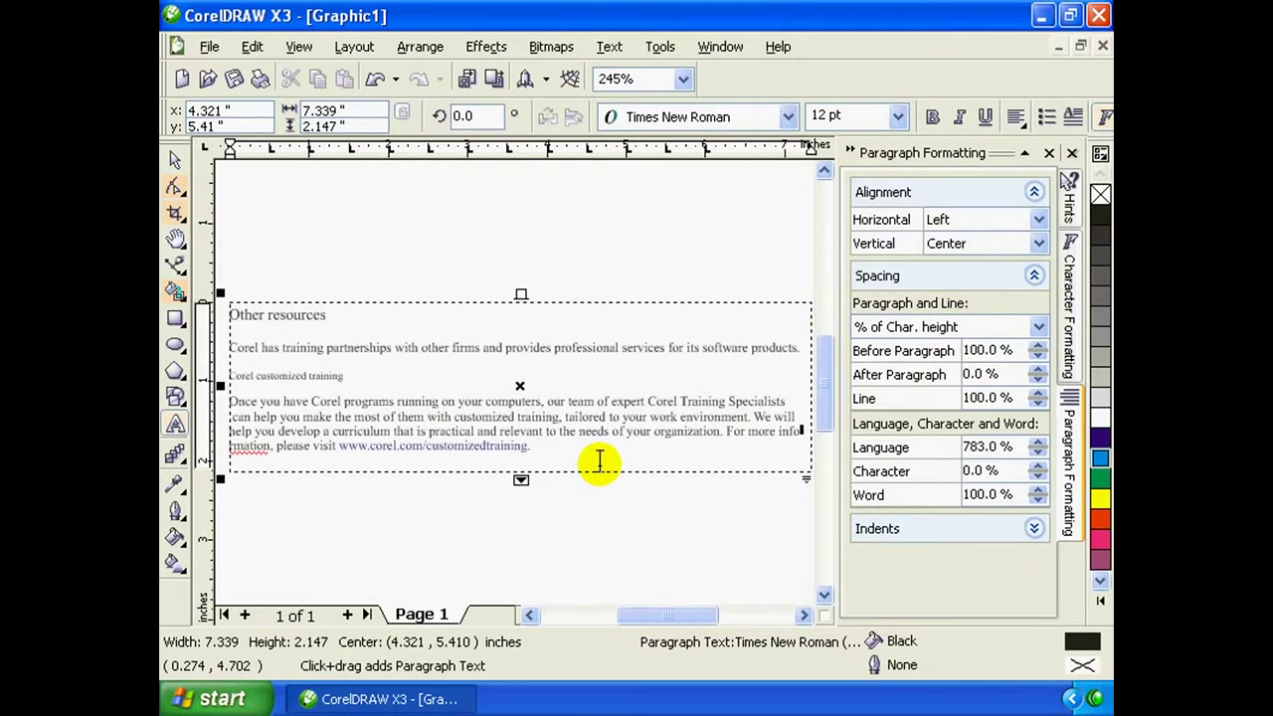
- Align the text to the bottom of its frame and re-expand the Spacing settings
click(1038, 242)
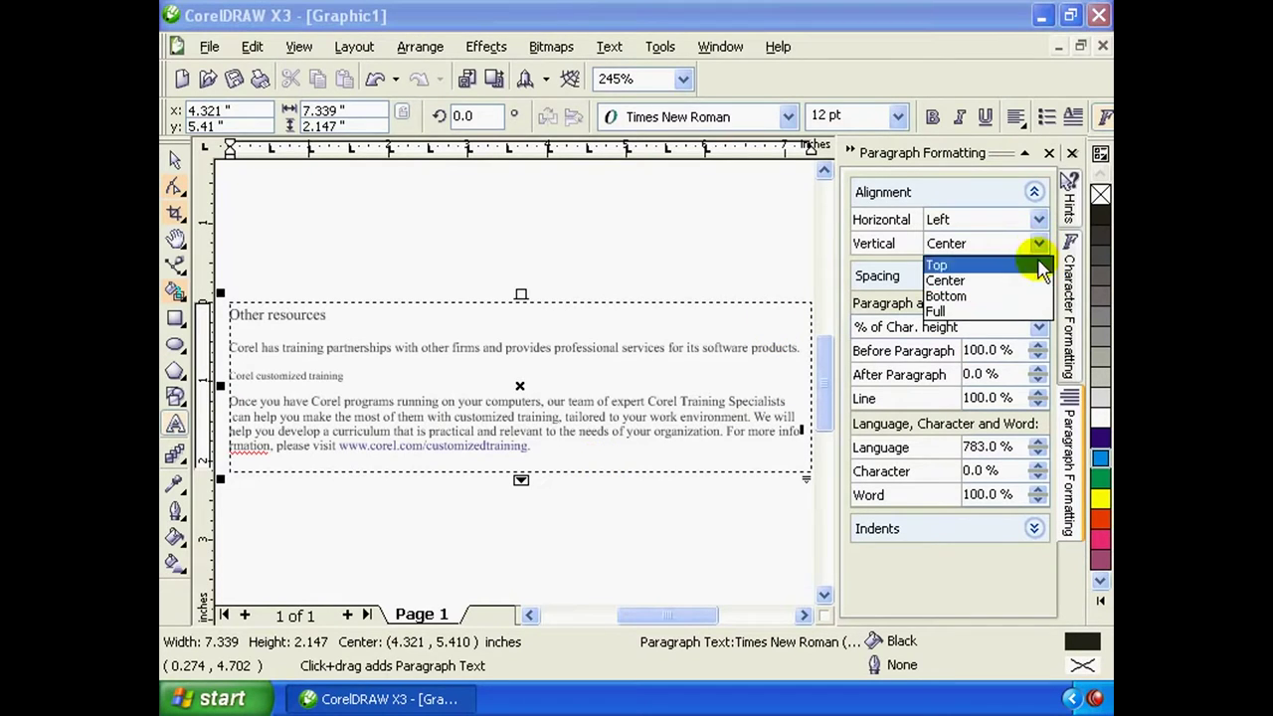
click(1037, 296)
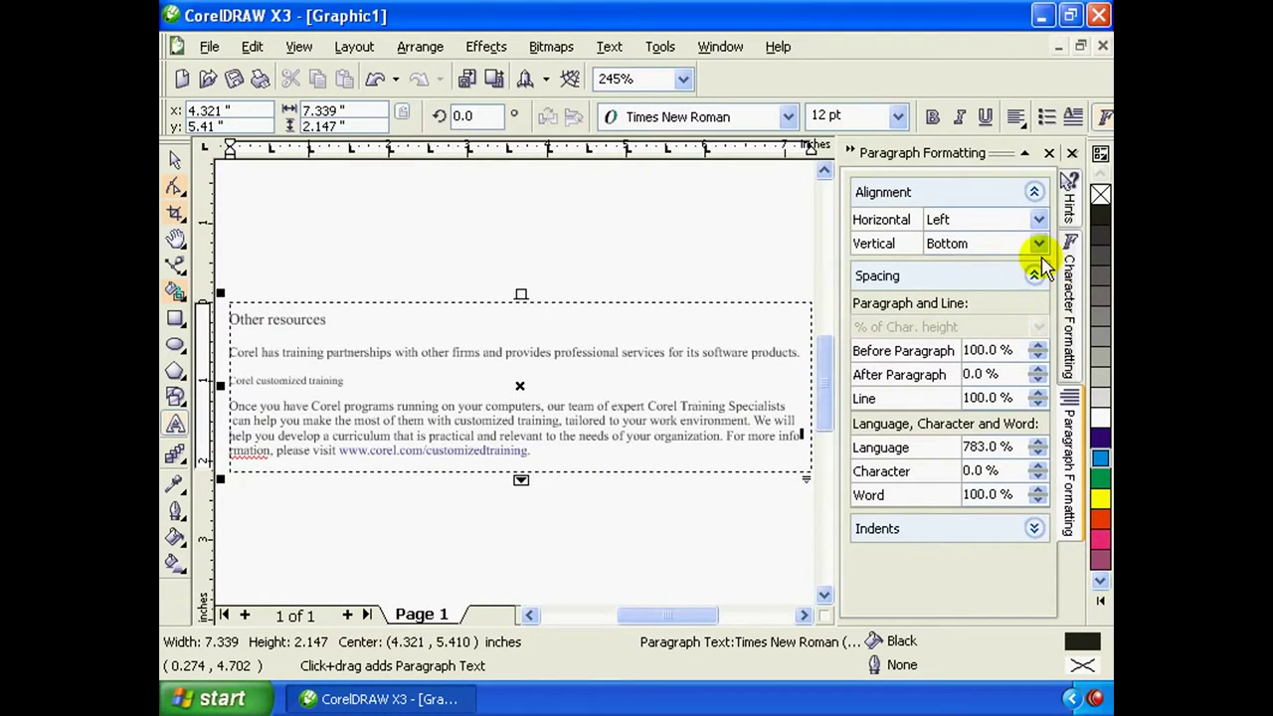
click(1039, 249)
click(1007, 279)
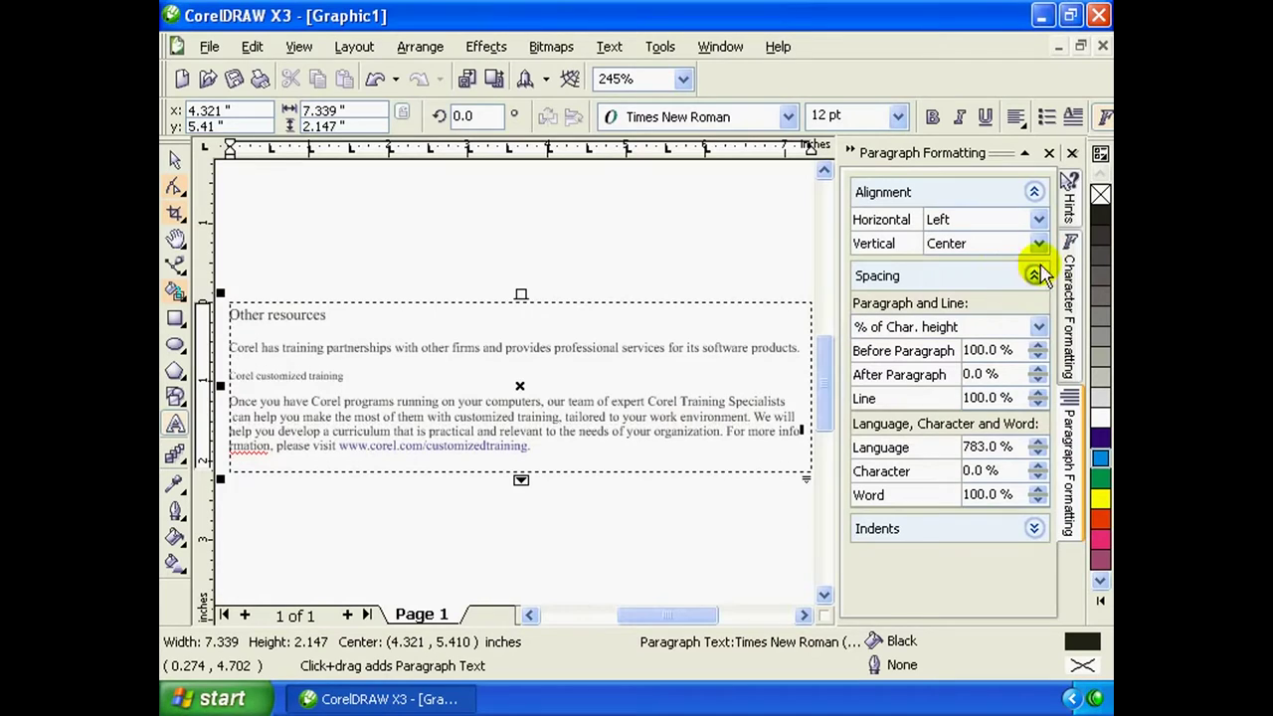
click(1038, 244)
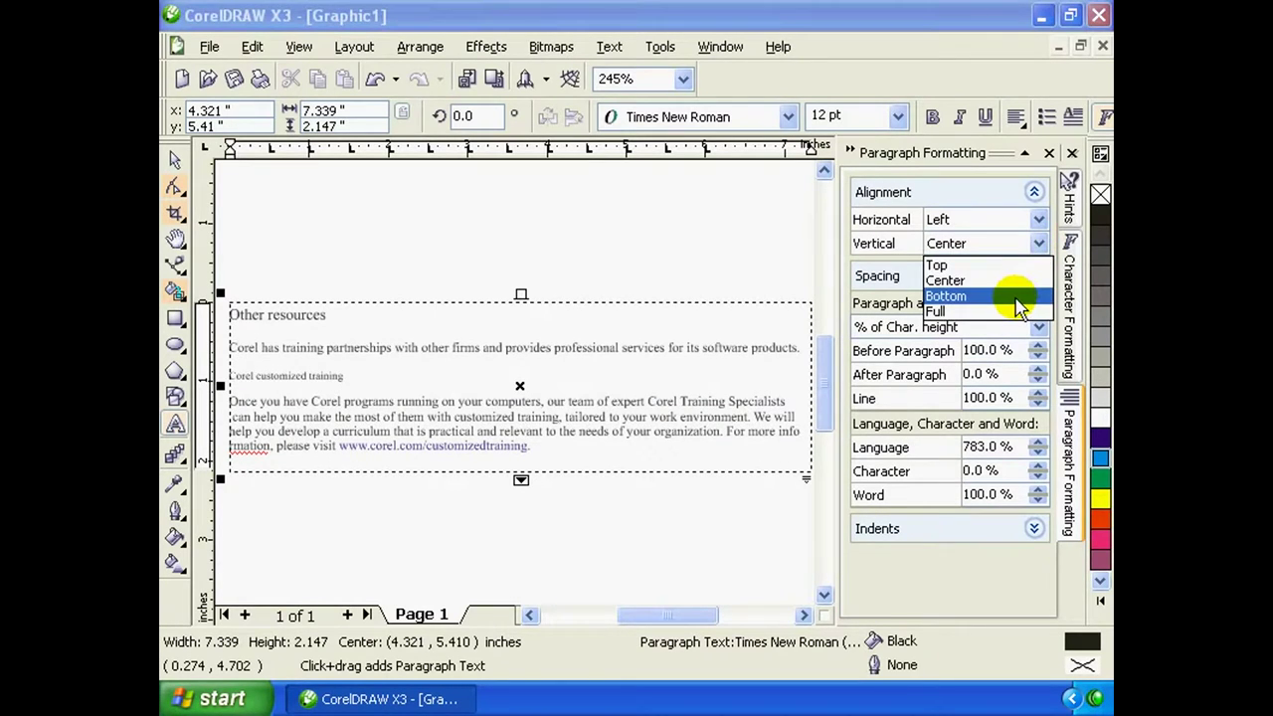
click(1034, 295)
click(1036, 245)
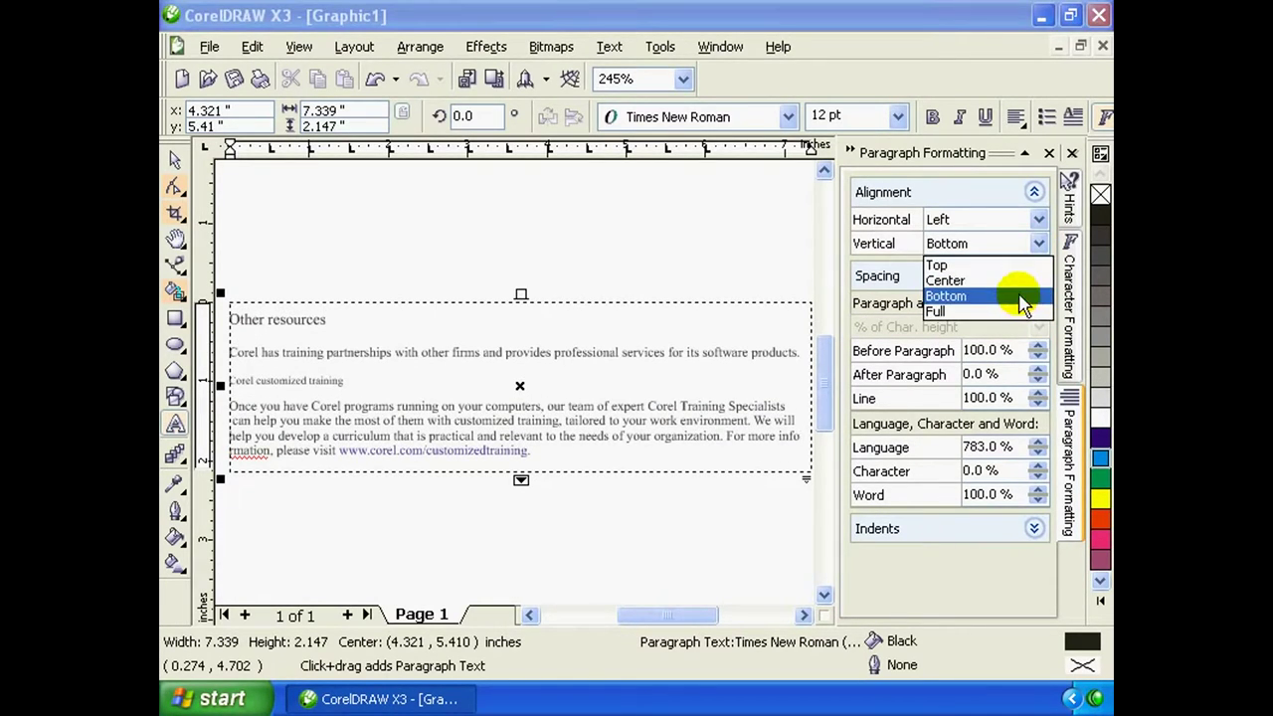
click(1029, 294)
click(1038, 244)
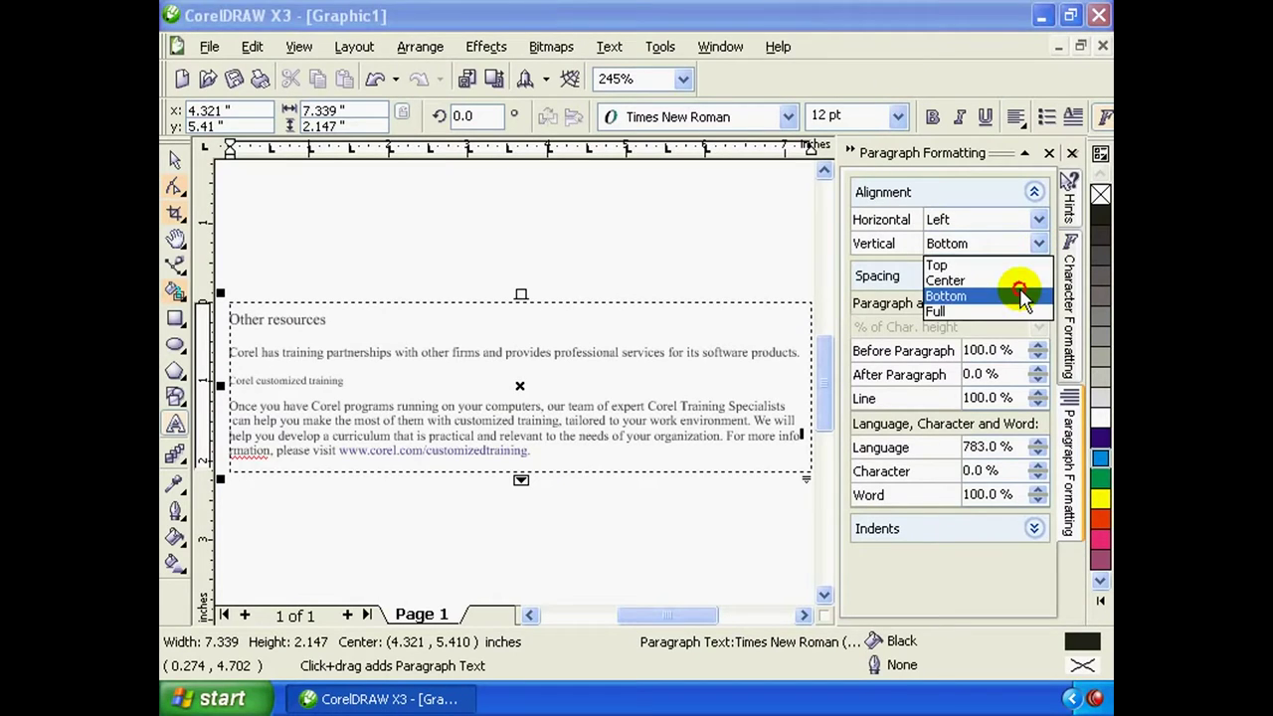
click(1033, 296)
click(1038, 245)
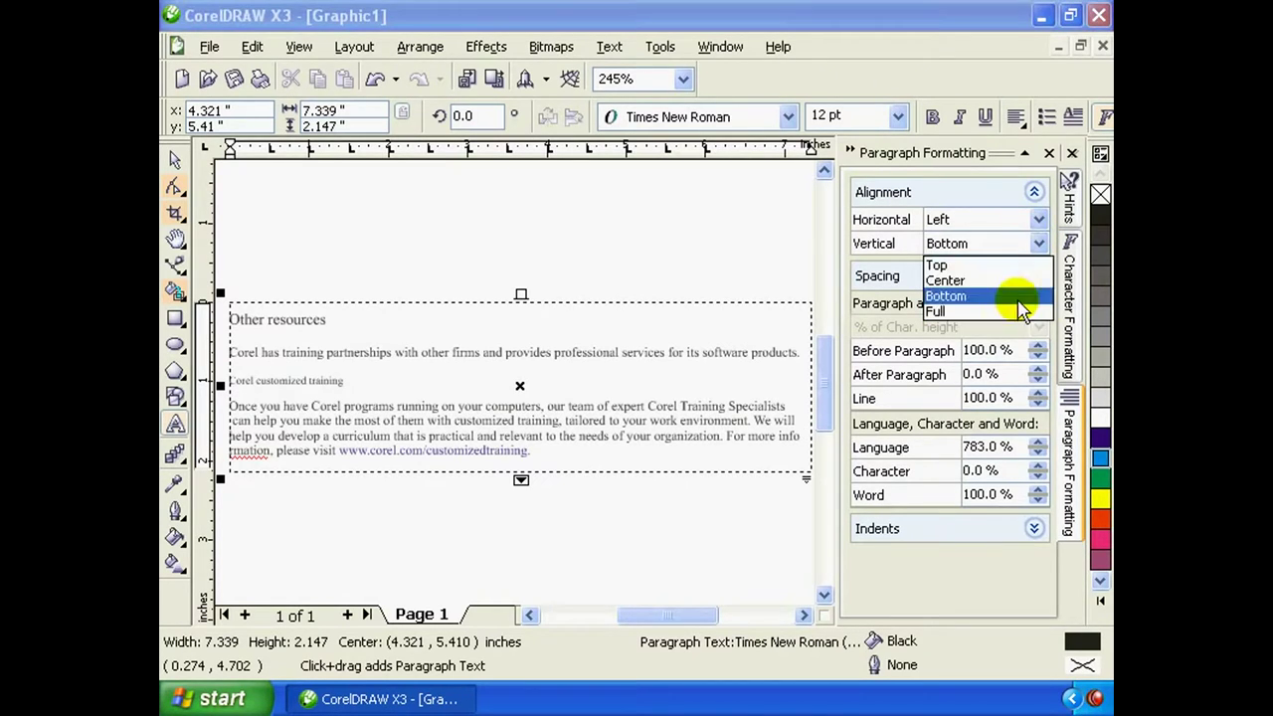
click(1024, 294)
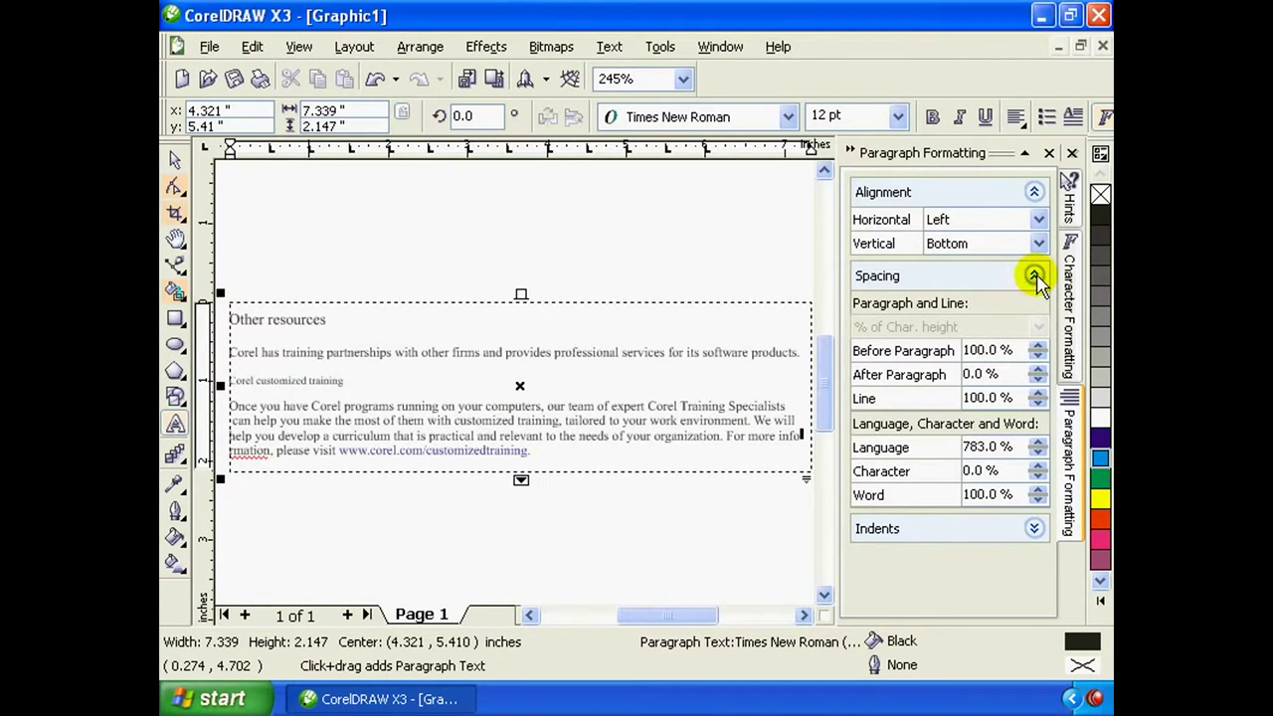
click(1034, 276)
click(1034, 276)
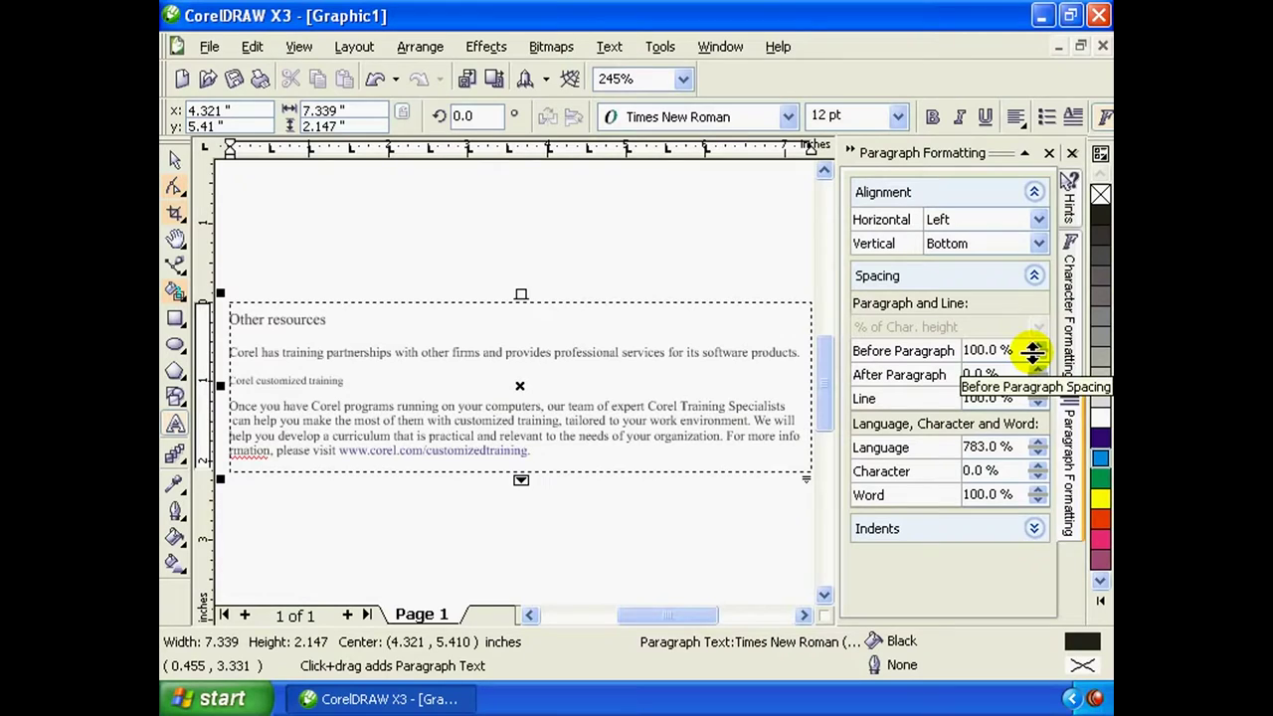
- Set space before paragraphs to 82% and line spacing to 97%
click(1033, 350)
drag(1033, 350, 1038, 350)
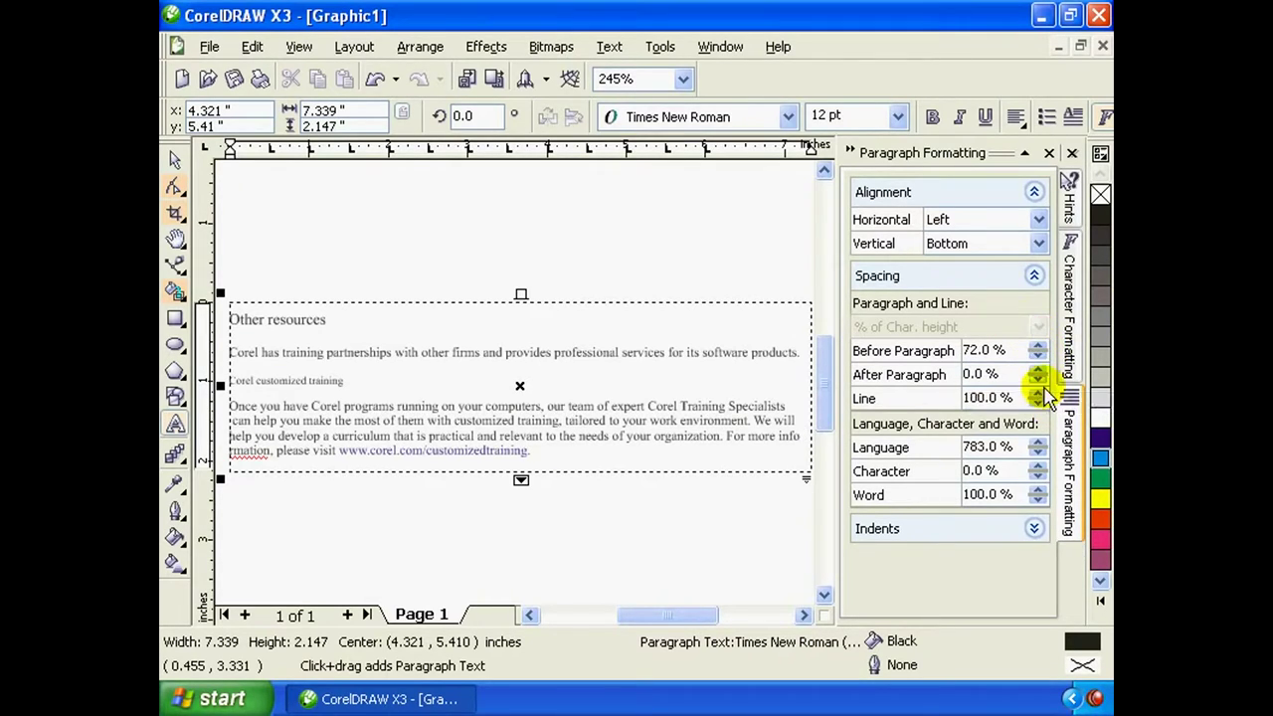
drag(1038, 374, 1042, 401)
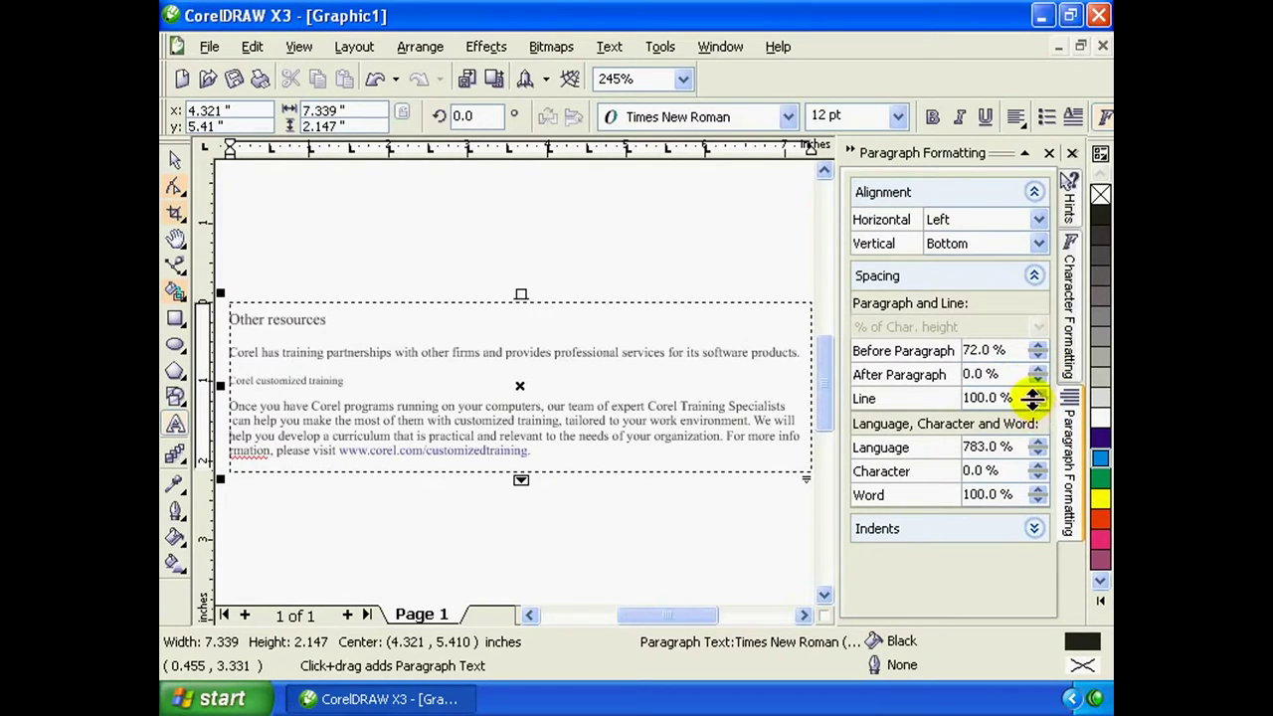
drag(1036, 350, 1037, 335)
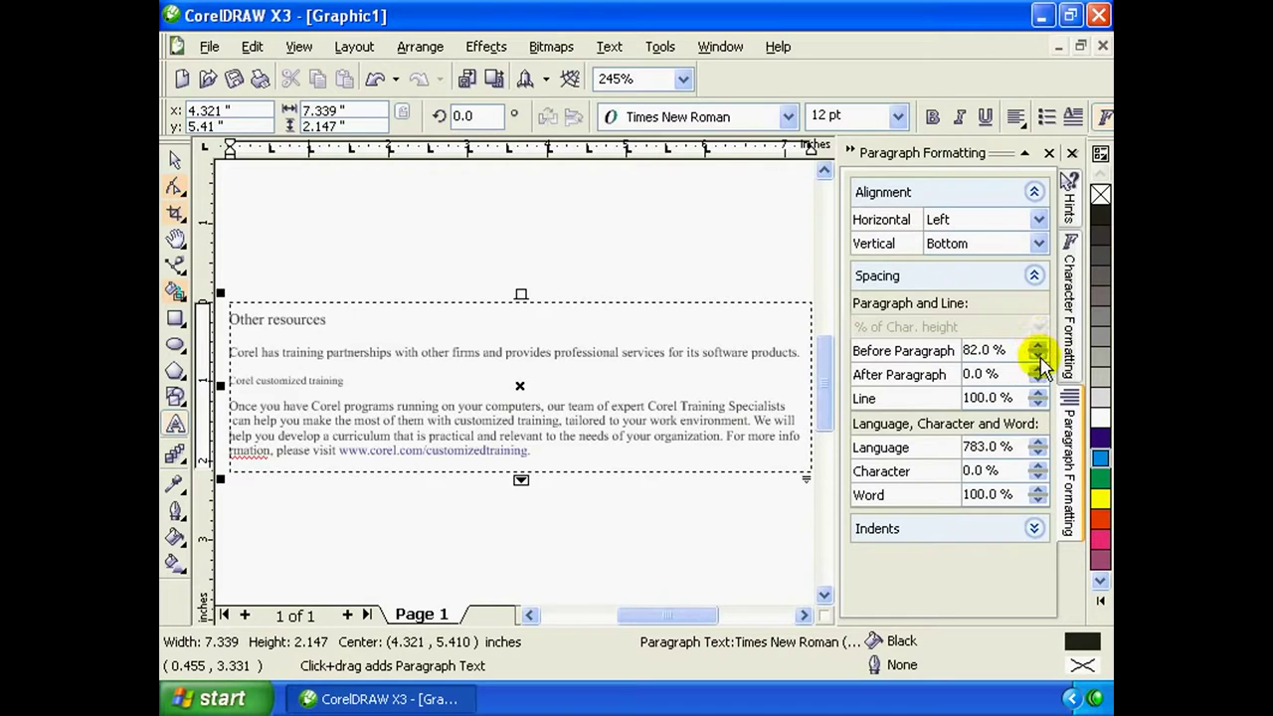
mouse_move(1037, 398)
mouse_down()
mouse_move(1039, 430)
mouse_move(1037, 387)
mouse_up()
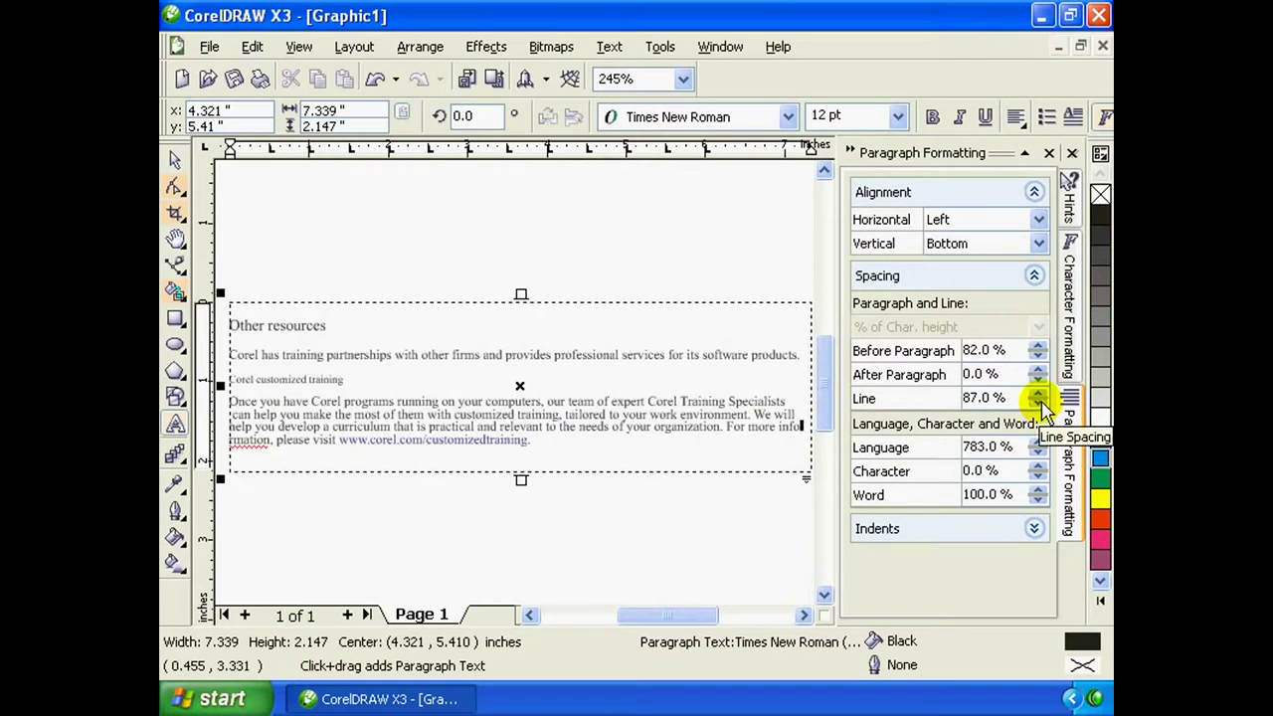
mouse_move(1037, 398)
mouse_down()
mouse_move(1041, 408)
mouse_move(1035, 391)
mouse_up()
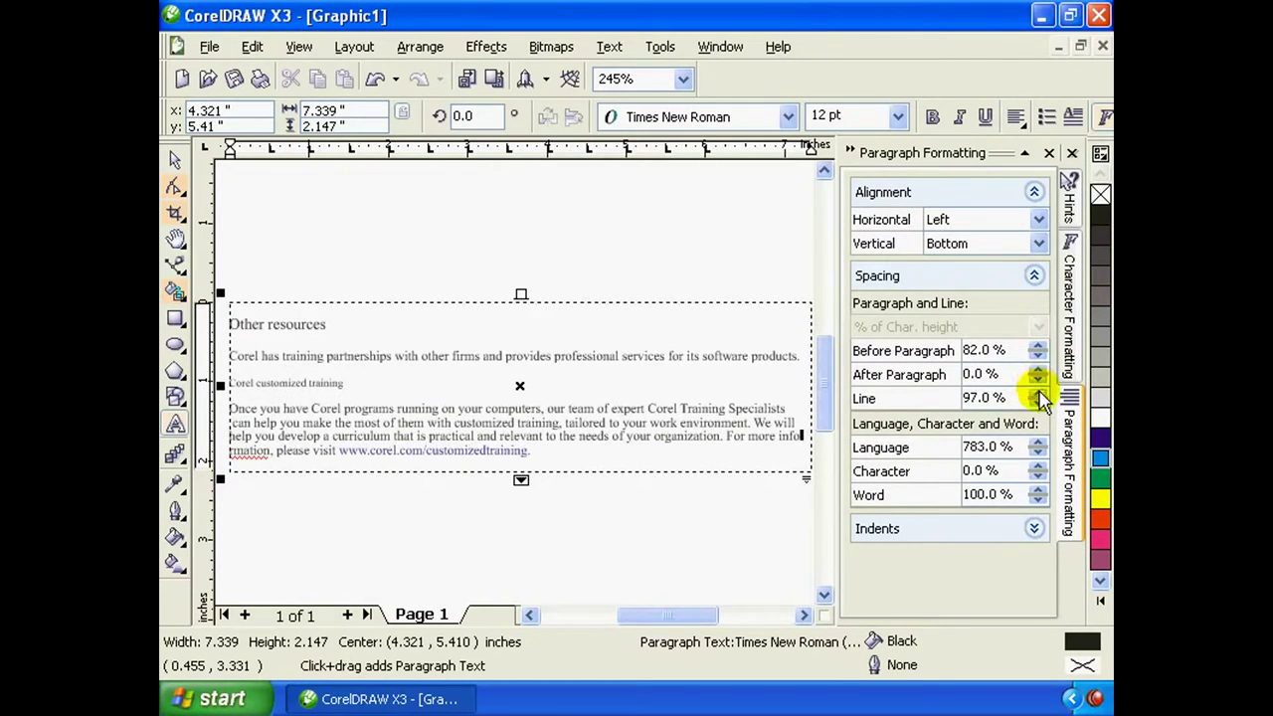
- Set language spacing to 820% and character spacing to 16%
click(1037, 443)
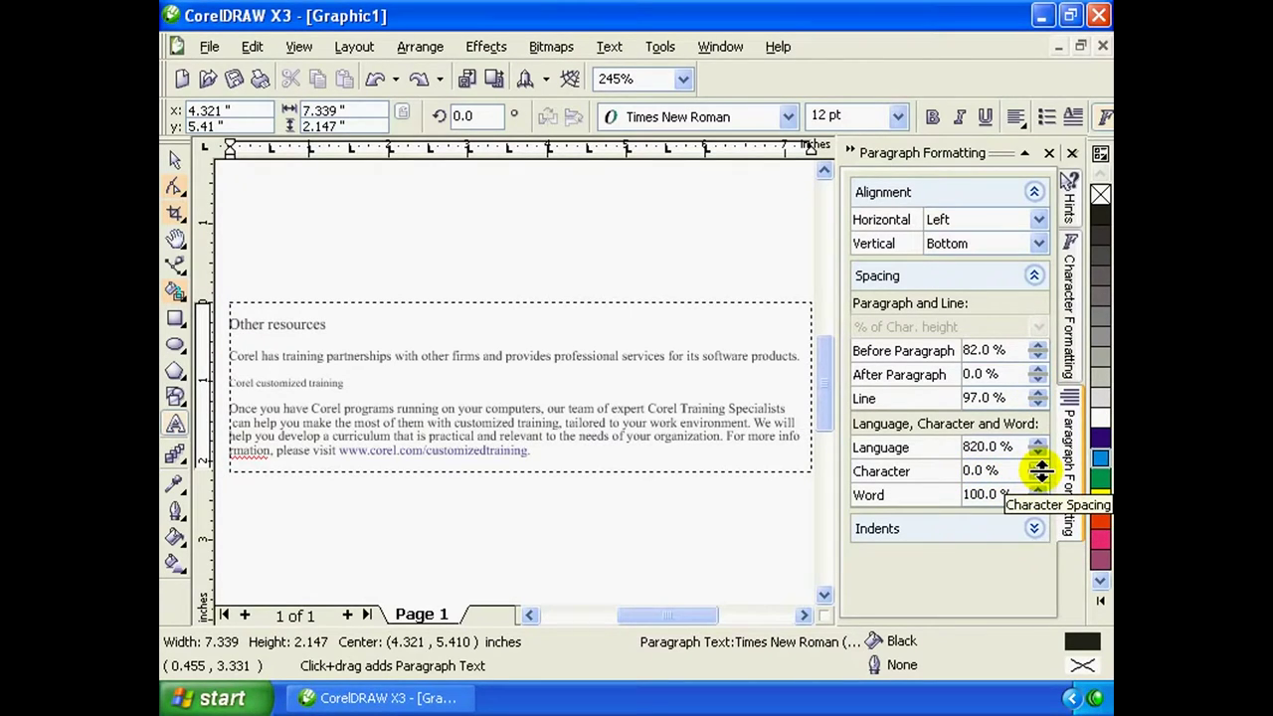
drag(1038, 471, 1038, 449)
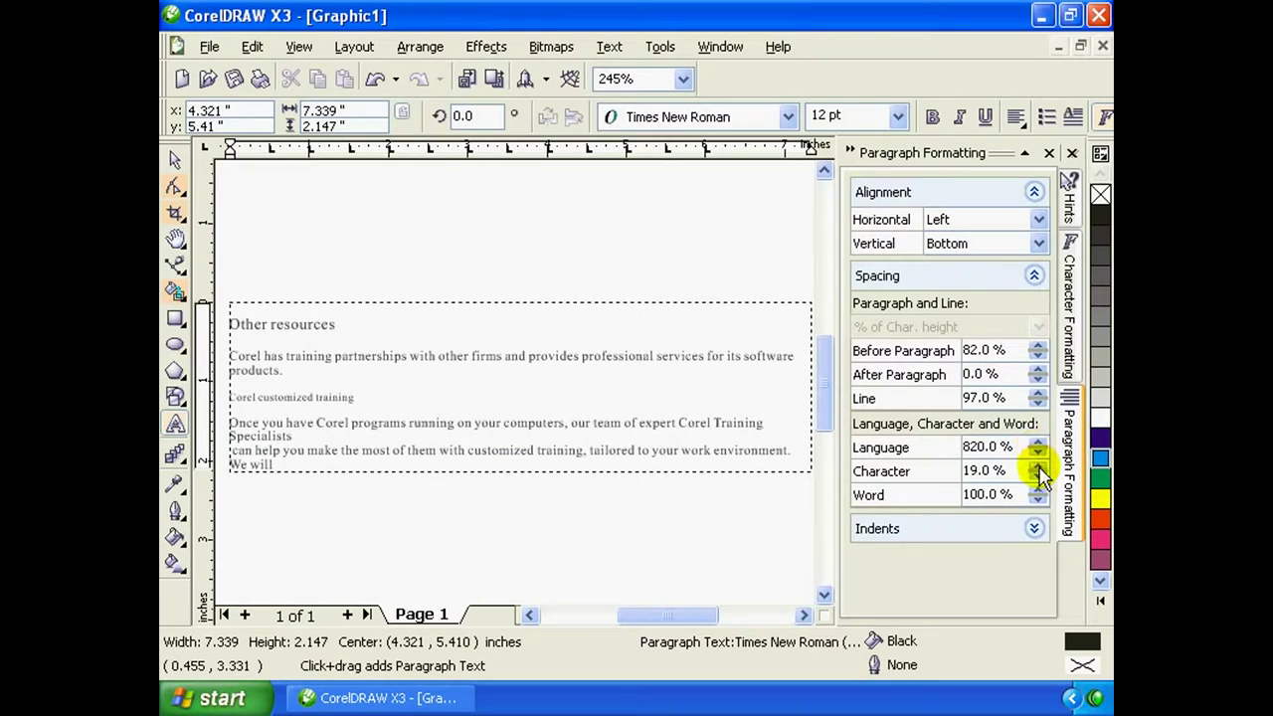
drag(1037, 470, 1044, 473)
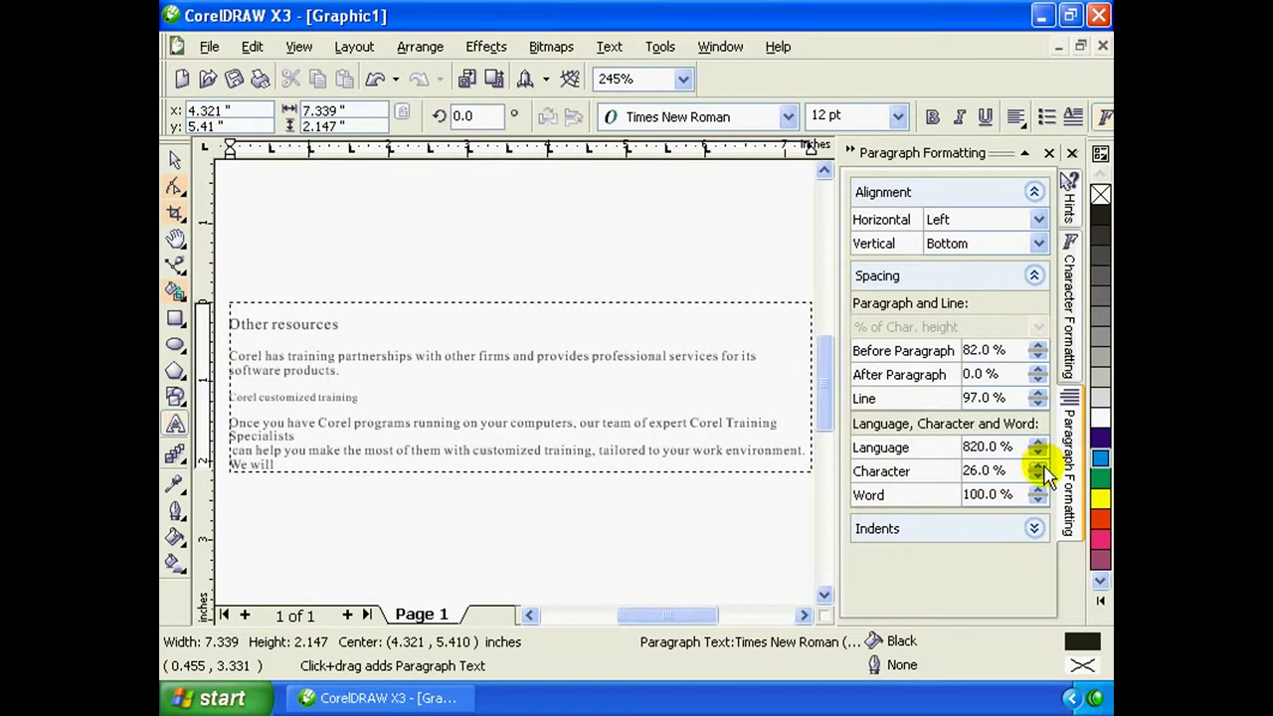
mouse_move(1037, 470)
mouse_down()
mouse_move(1041, 455)
mouse_move(1034, 522)
mouse_up()
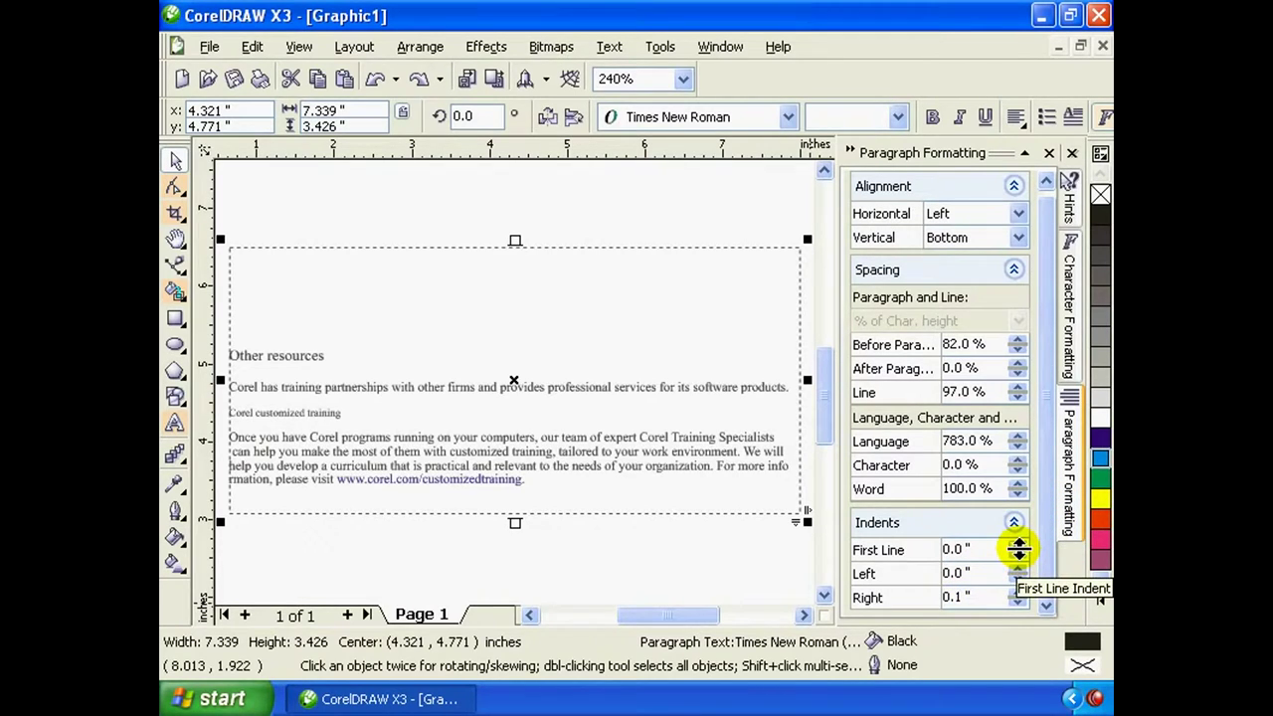
- Set the first-line indent to 1.1" and start raising the left indent in Paragraph Formatting
drag(1018, 548, 1015, 533)
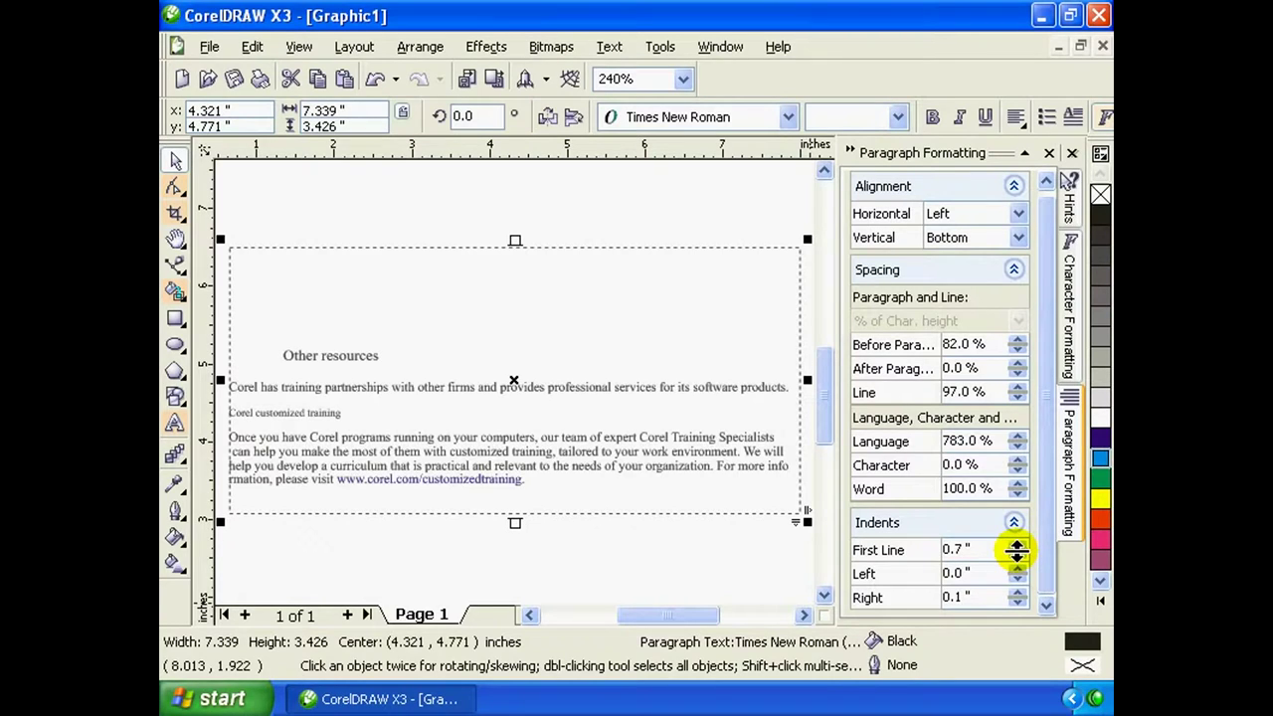
click(1016, 545)
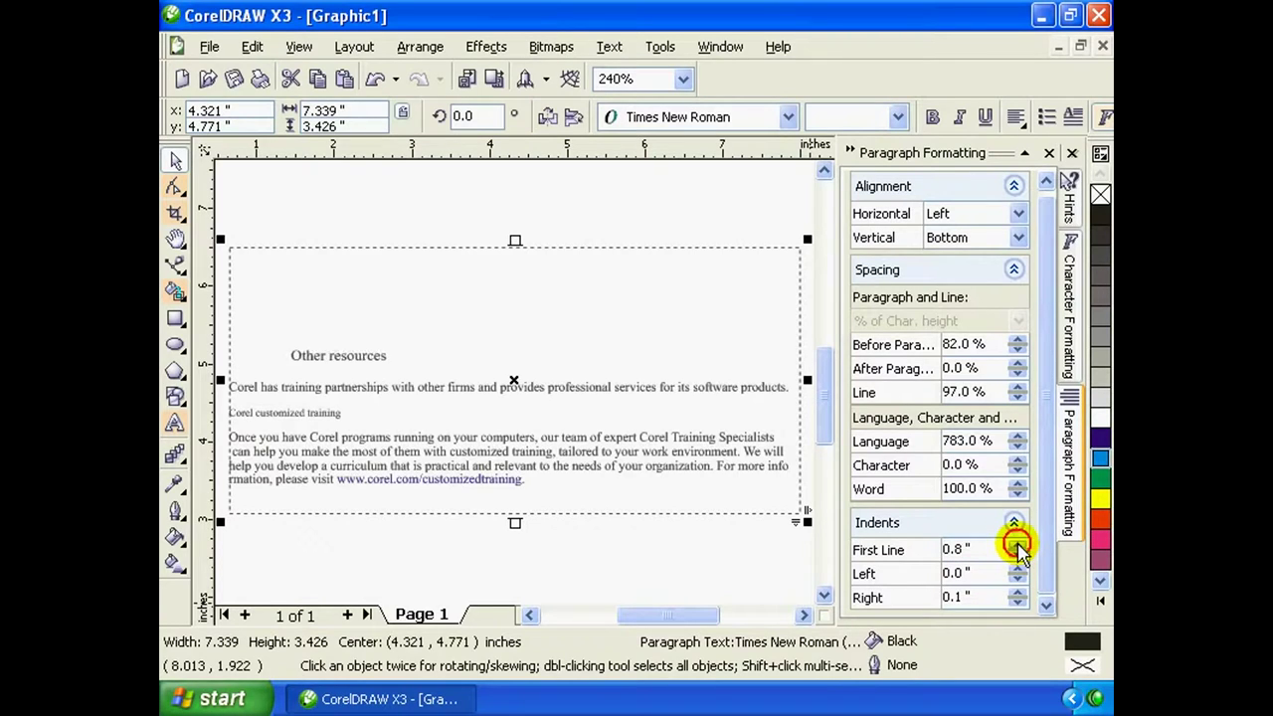
click(1016, 545)
click(1015, 545)
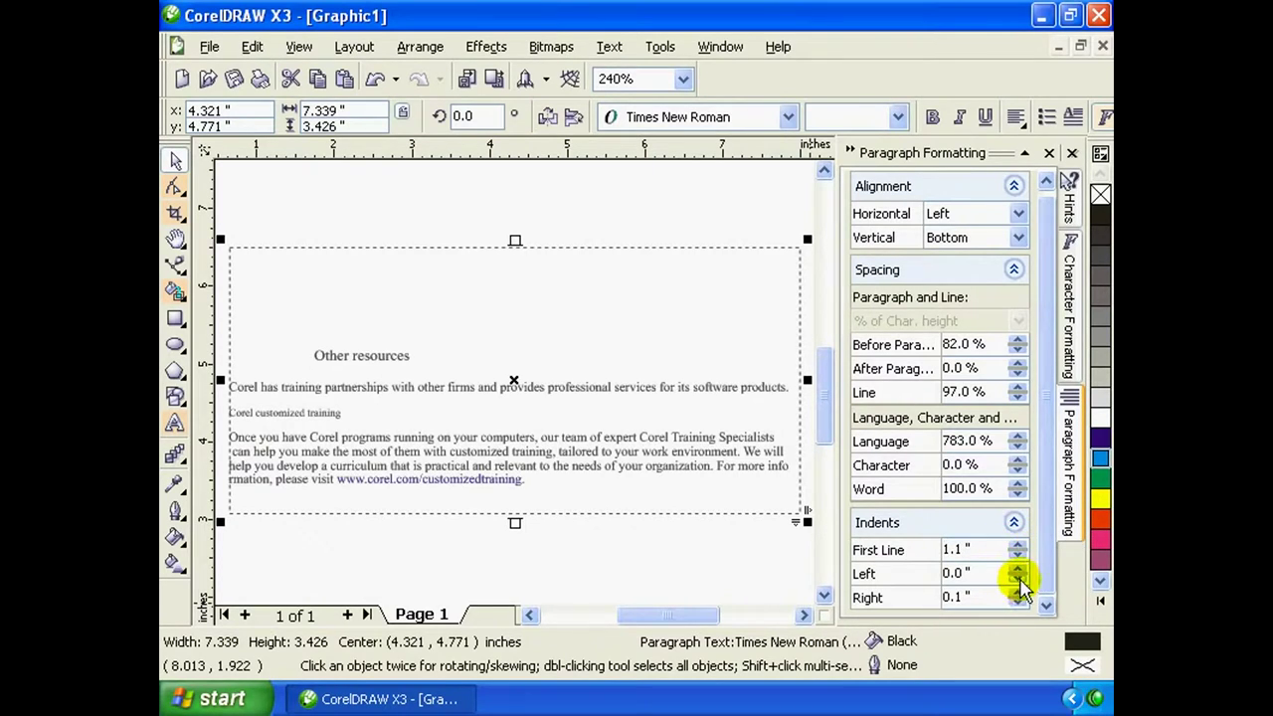
click(1015, 568)
click(1015, 568)
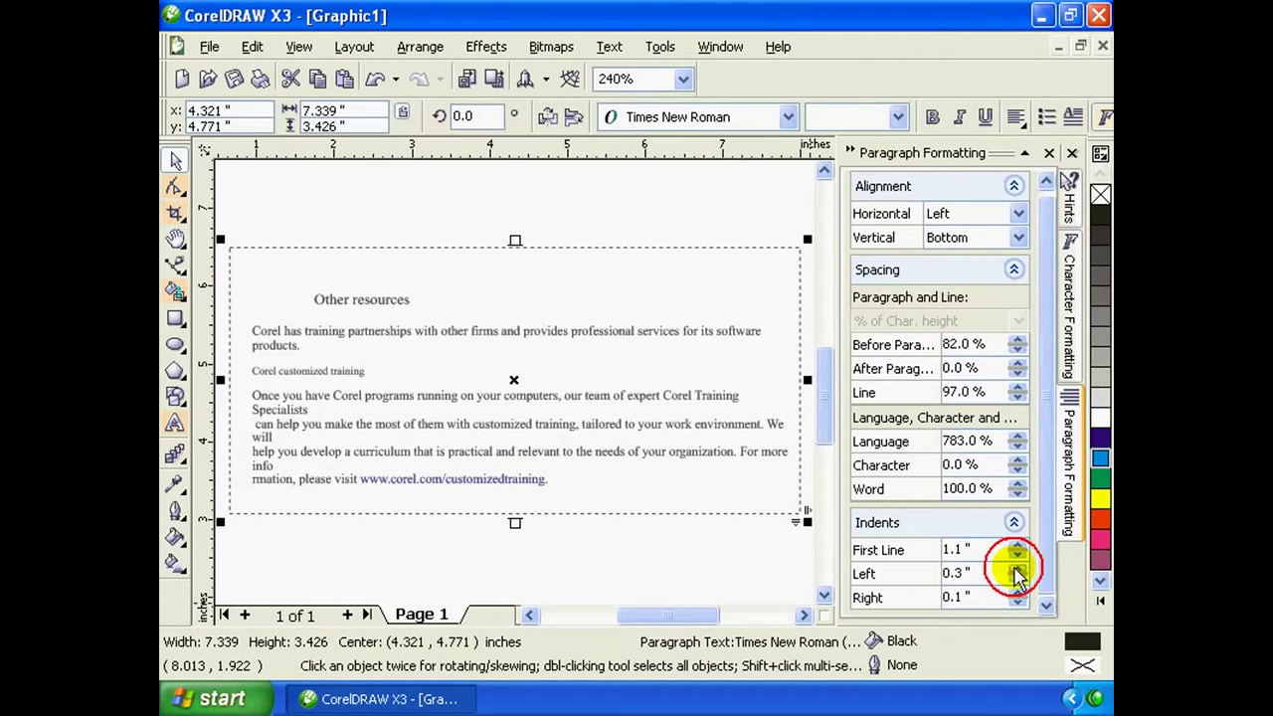
click(1015, 568)
click(1015, 568)
click(1015, 568)
click(1015, 568)
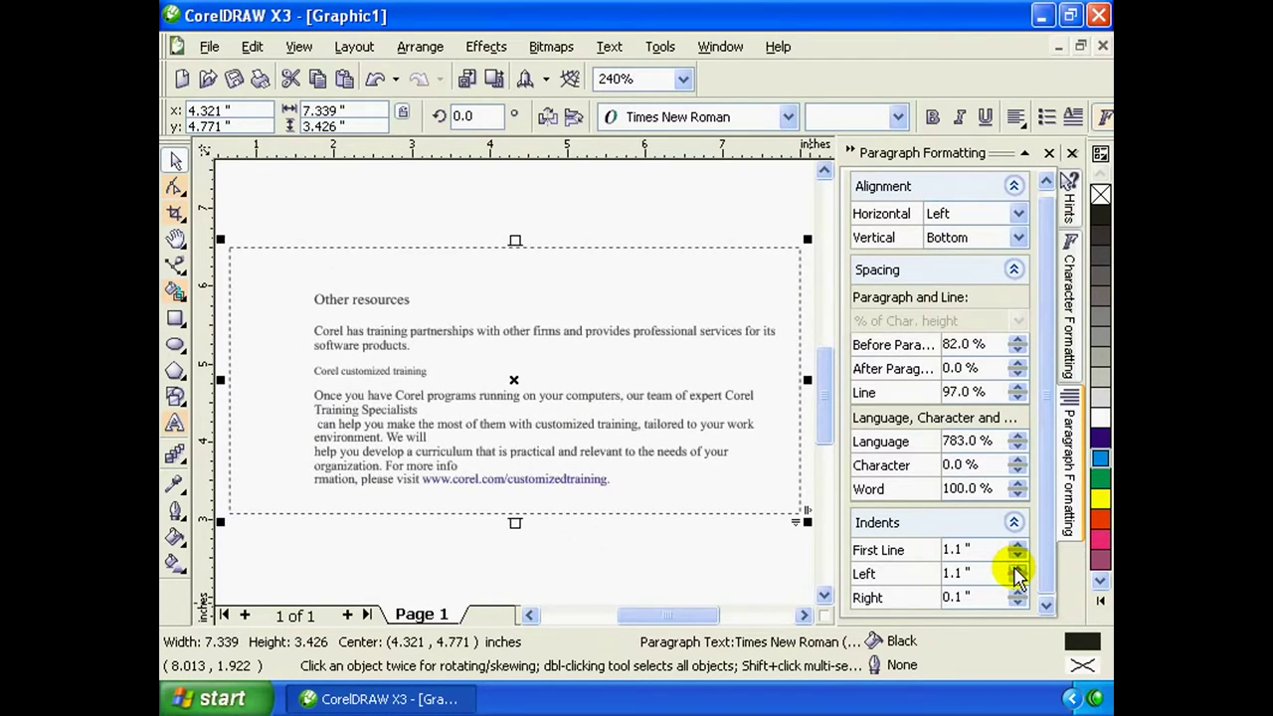
click(1016, 568)
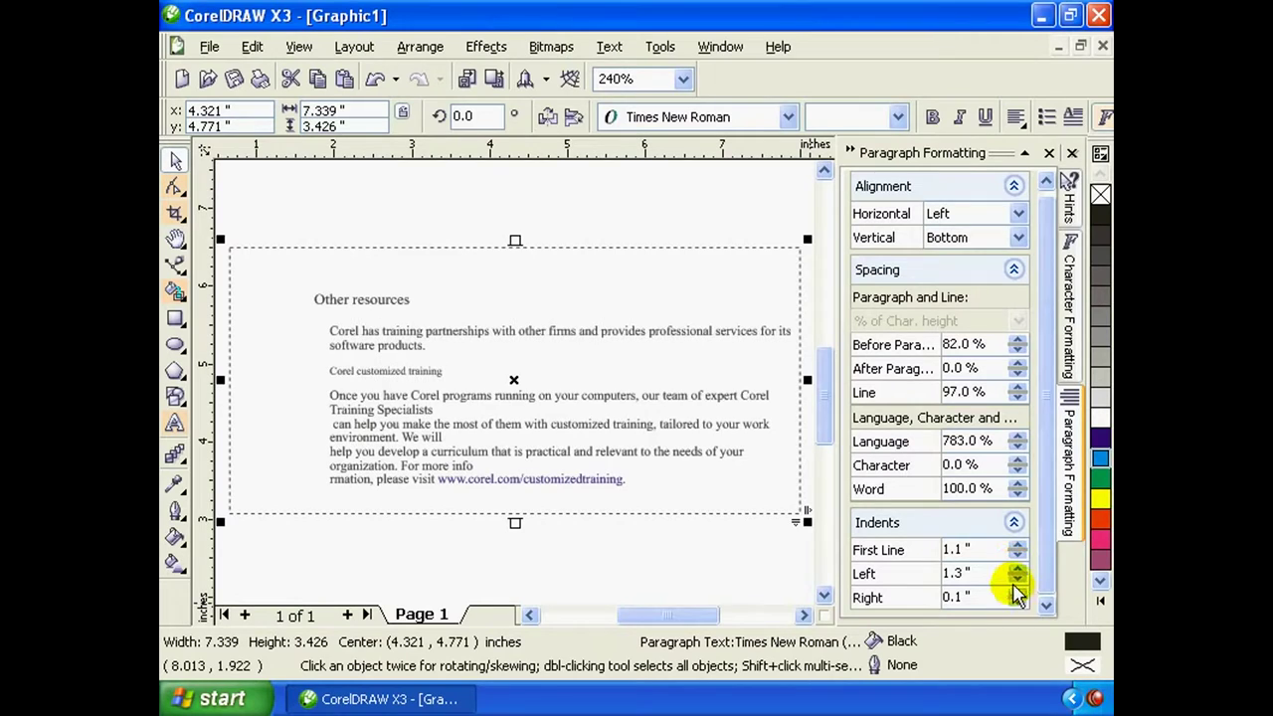
- Bring the left indent to 1.2" and right indent to 1.4", then lengthen the text frame downward
click(1016, 578)
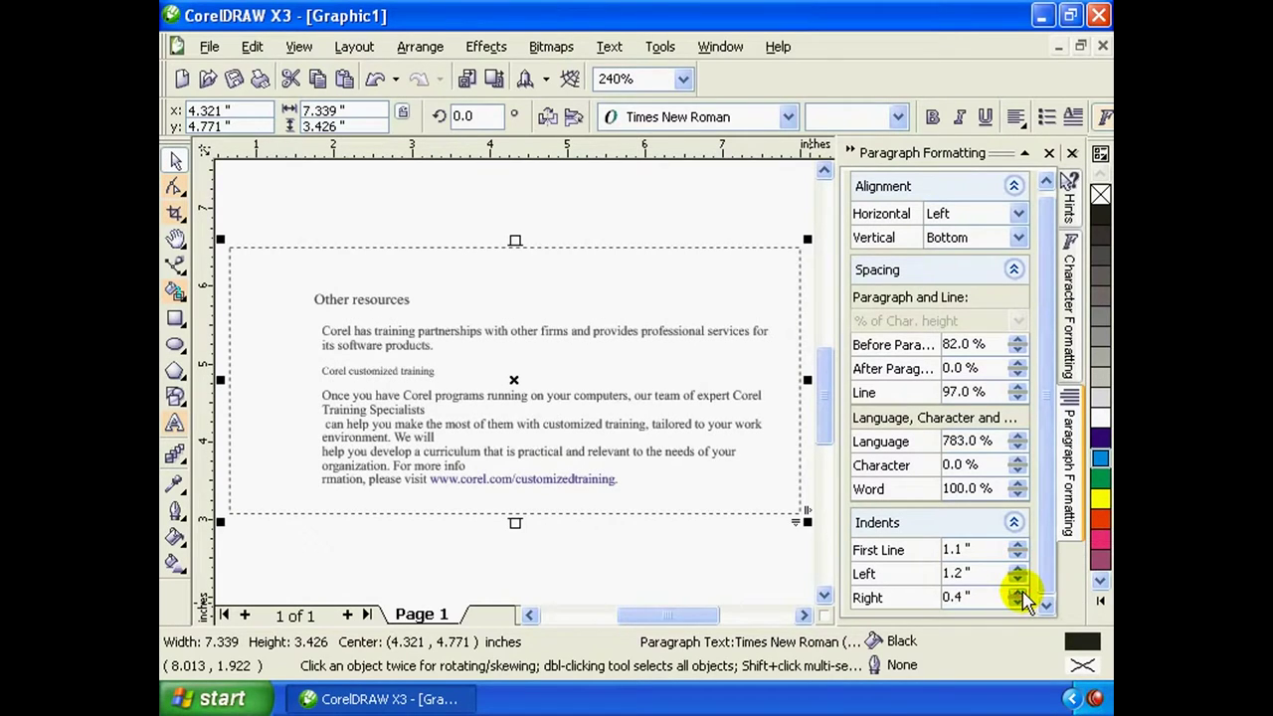
click(1016, 594)
click(1017, 594)
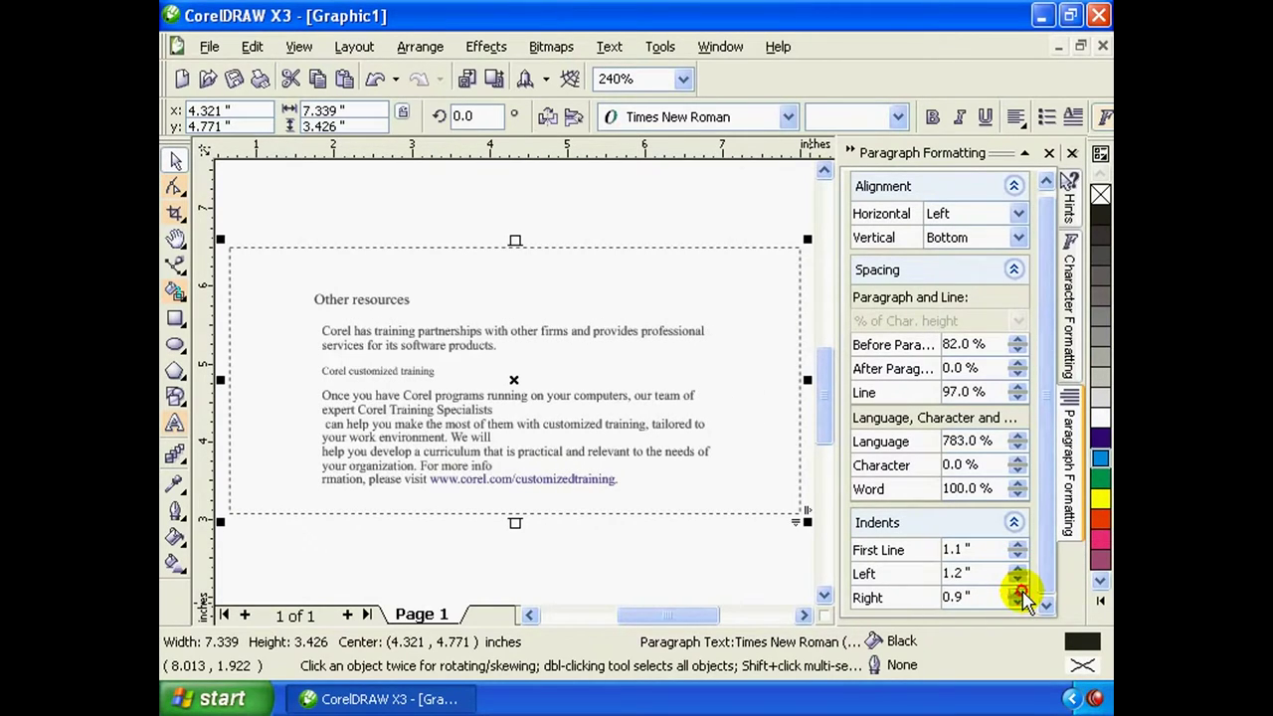
click(1016, 594)
click(1016, 593)
mouse_move(515, 522)
mouse_down()
mouse_move(517, 612)
mouse_move(517, 522)
mouse_up()
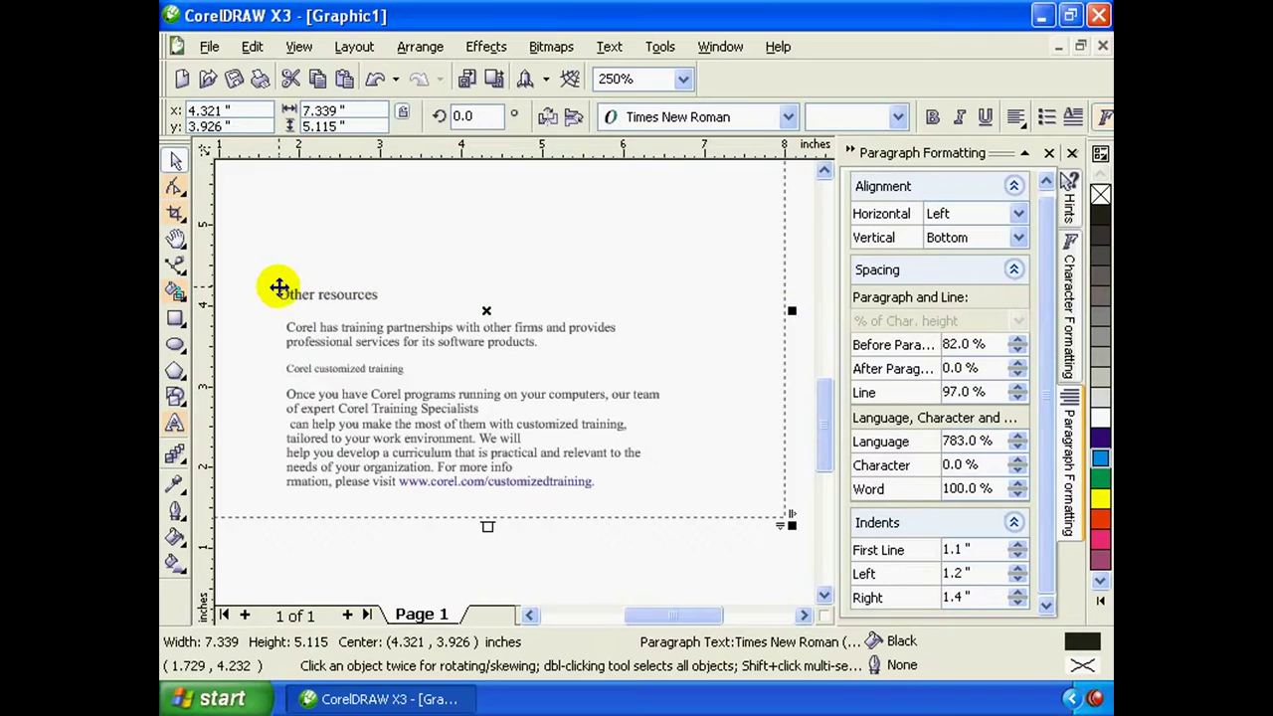
drag(280, 289, 519, 487)
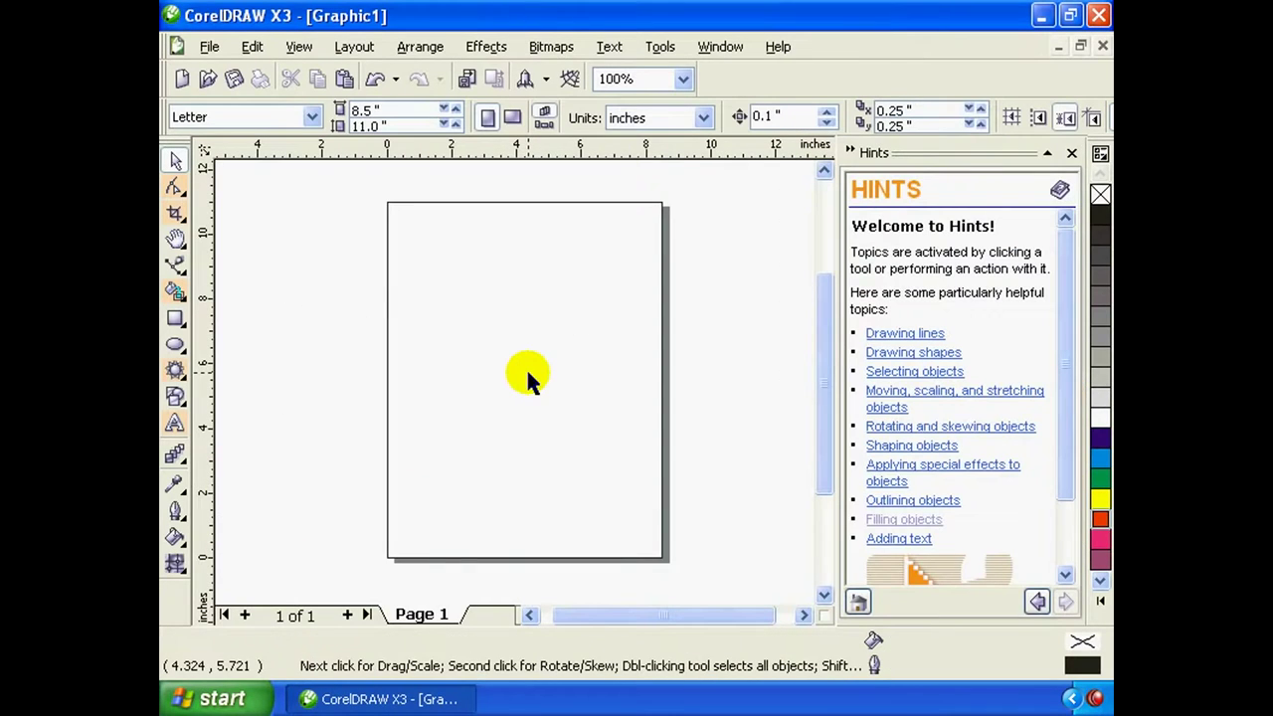
- Choose the Complex Star tool from the Polygon flyout
click(183, 379)
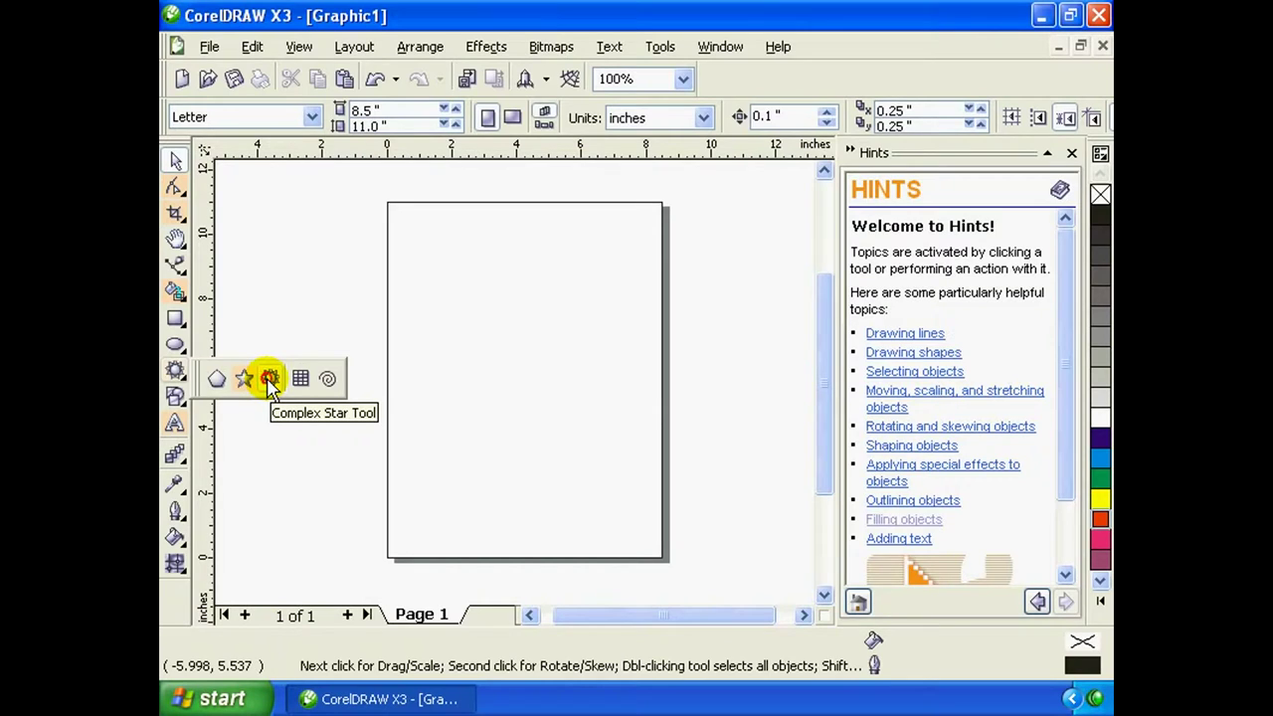
click(271, 380)
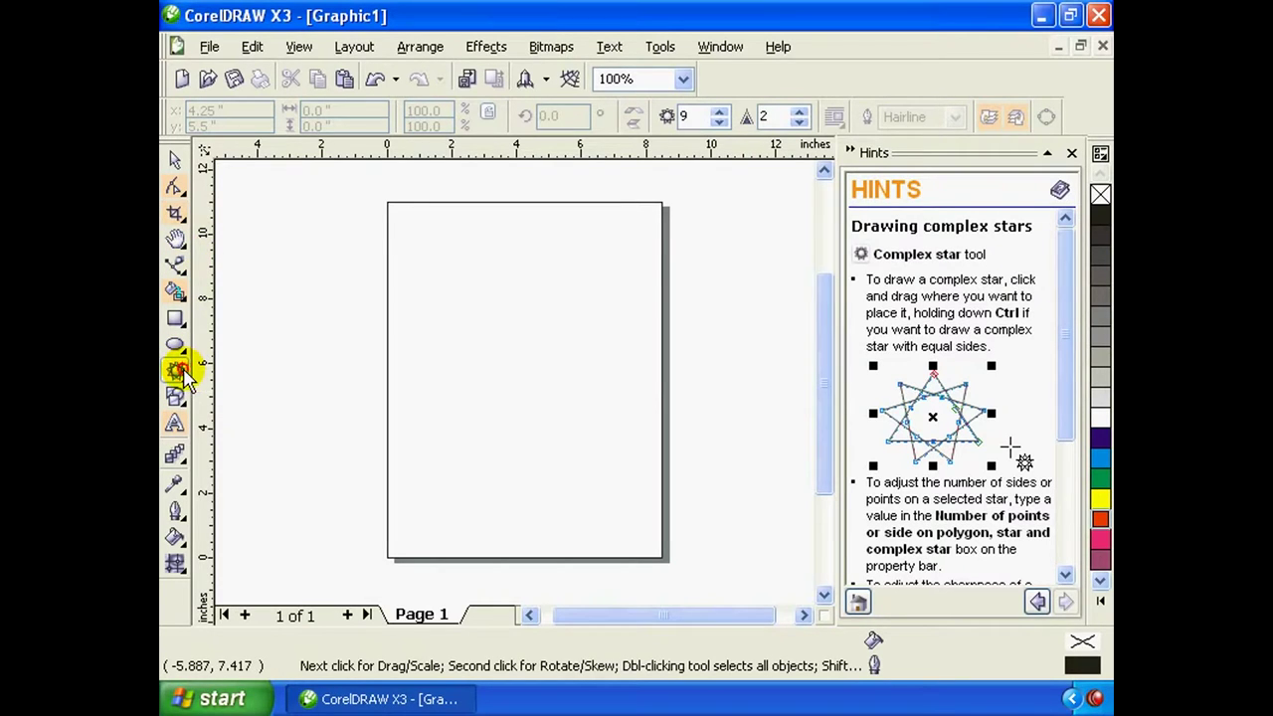
- Draw a 9-point complex star, move it up and left, and select it
mouse_move(488, 331)
mouse_down()
mouse_move(522, 348)
mouse_move(686, 524)
mouse_up()
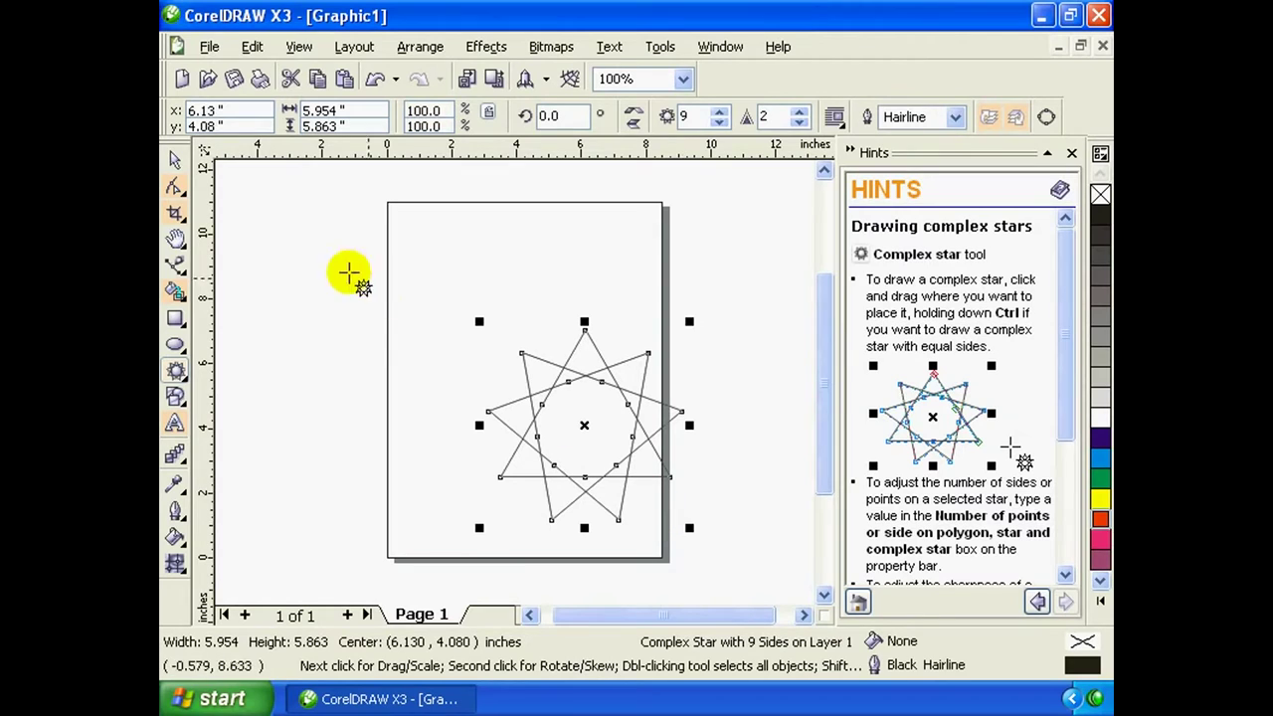
click(174, 159)
mouse_move(567, 420)
mouse_down()
mouse_move(506, 375)
mouse_move(524, 331)
mouse_up()
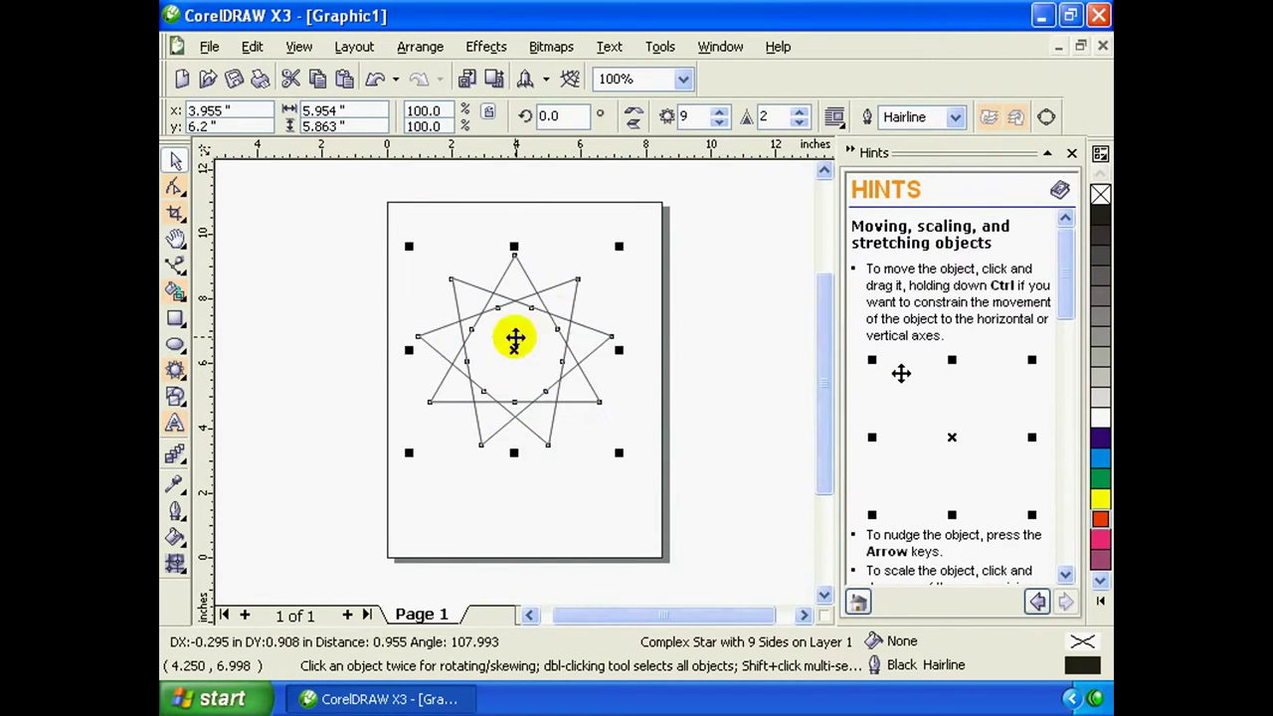
click(568, 238)
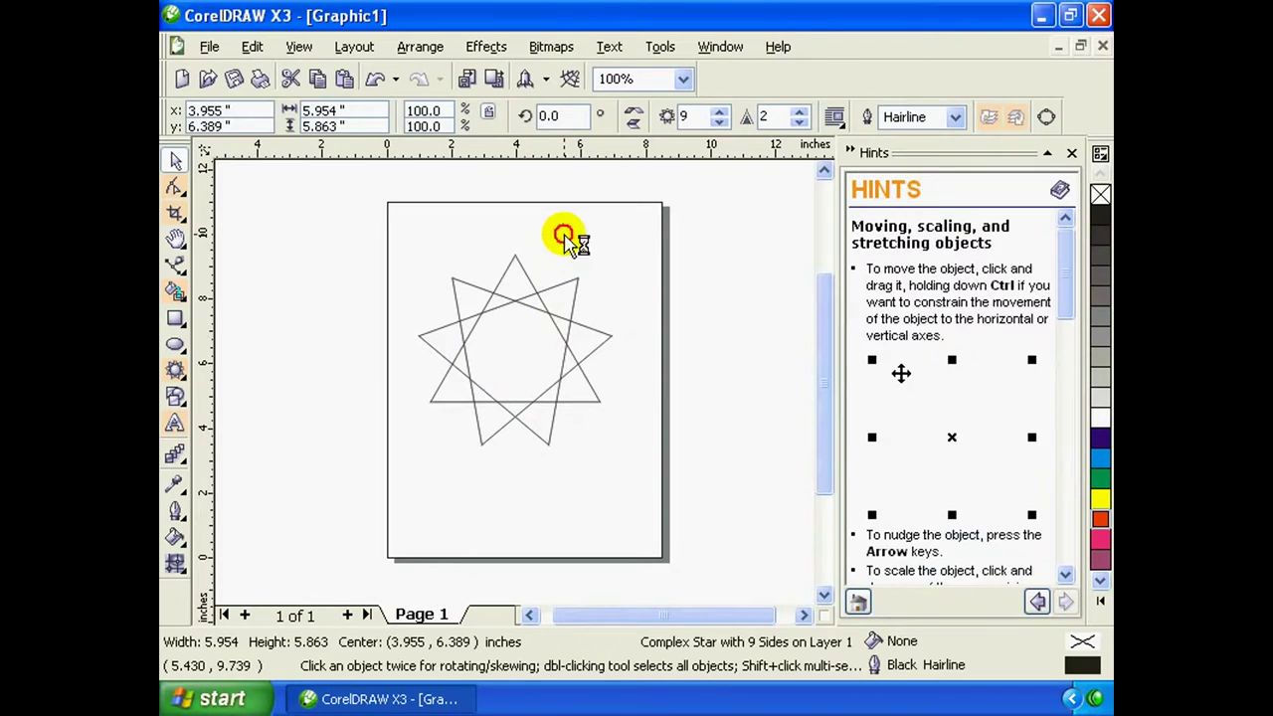
click(540, 289)
click(540, 310)
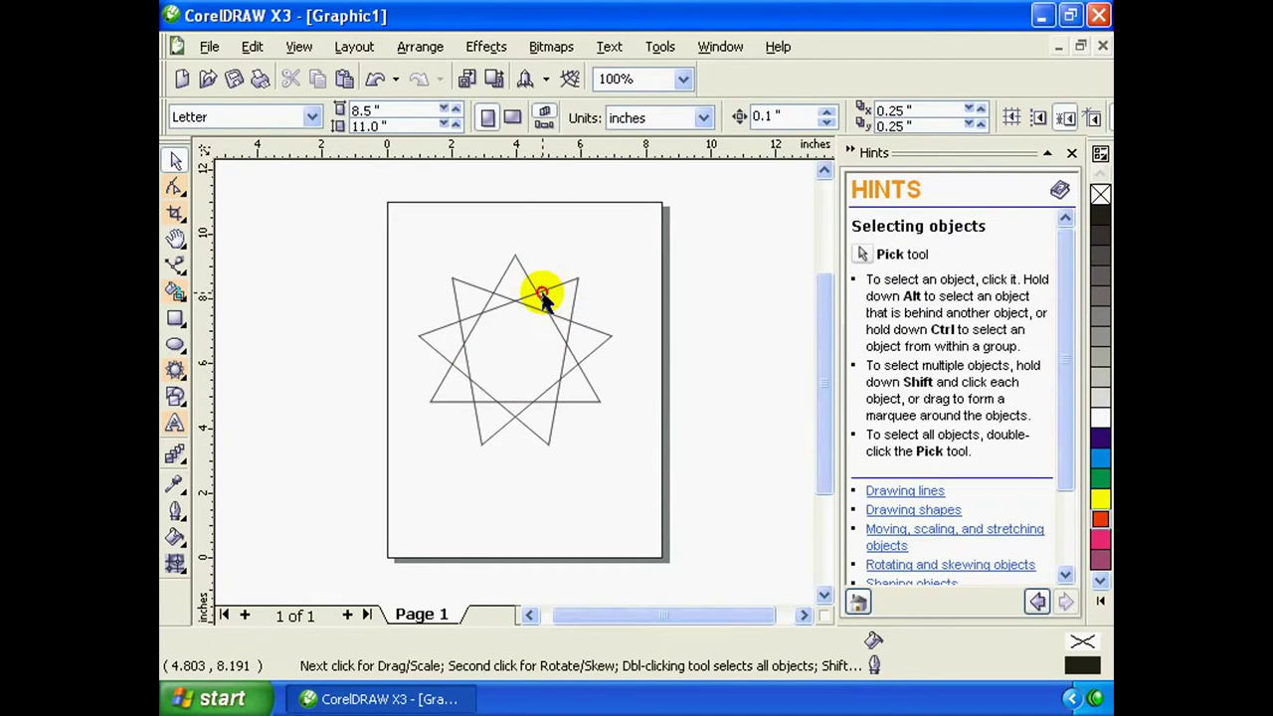
click(540, 289)
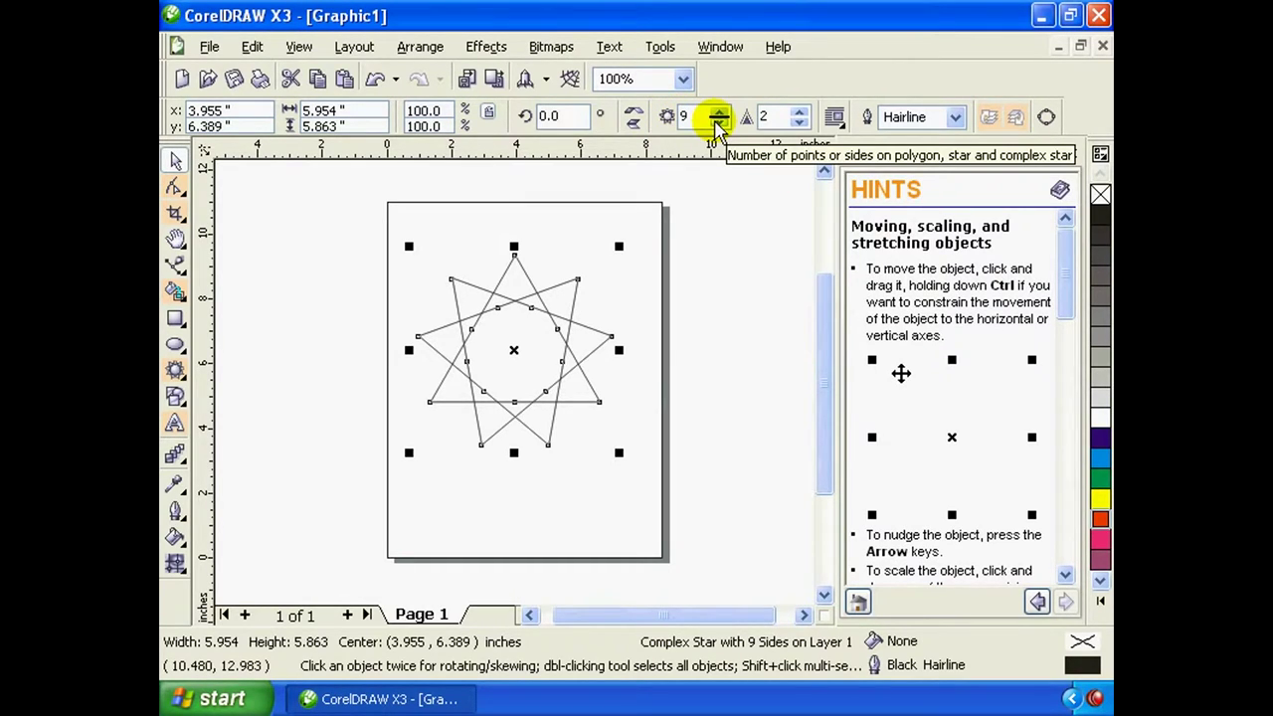
- Set the complex star's number of points to 11
click(717, 113)
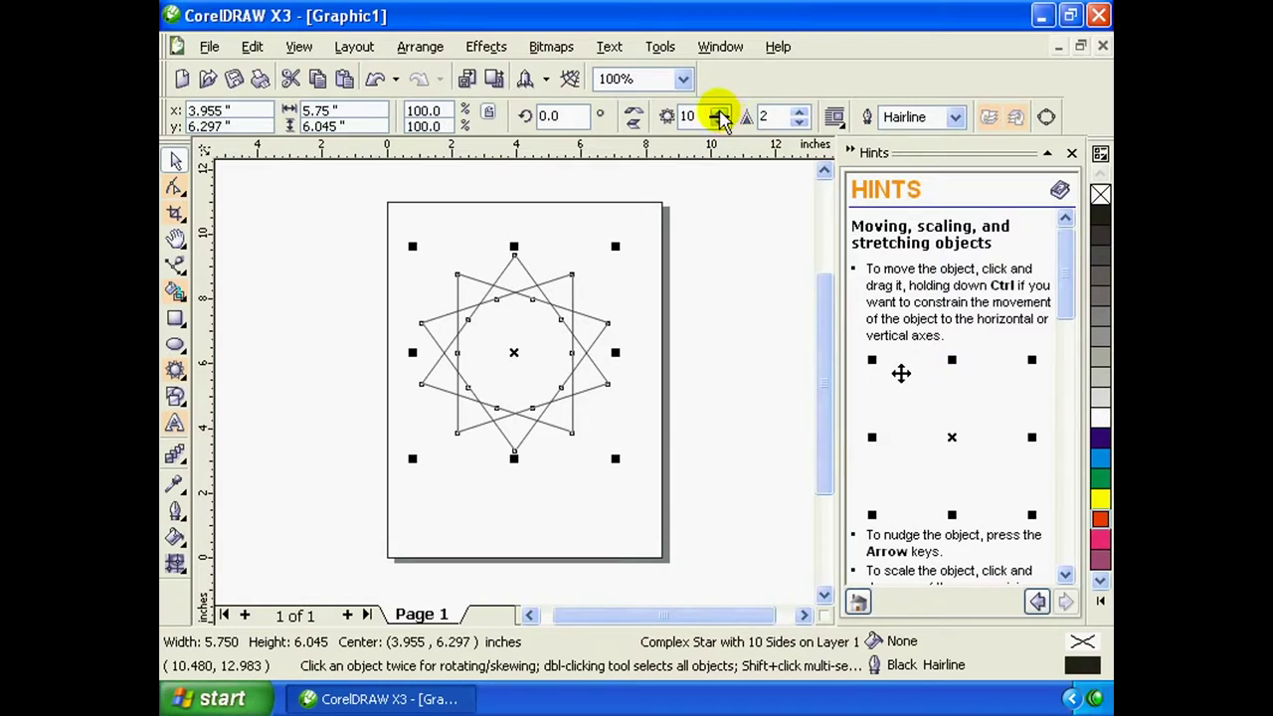
click(718, 112)
click(718, 111)
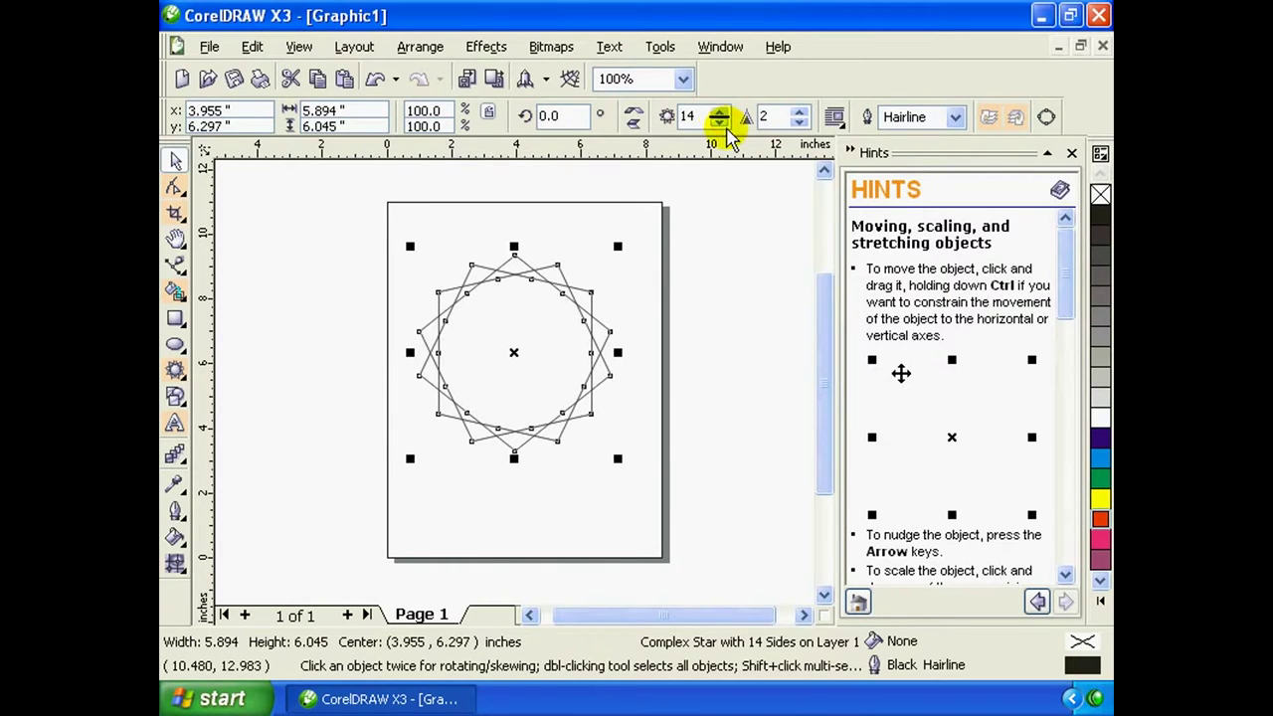
click(718, 111)
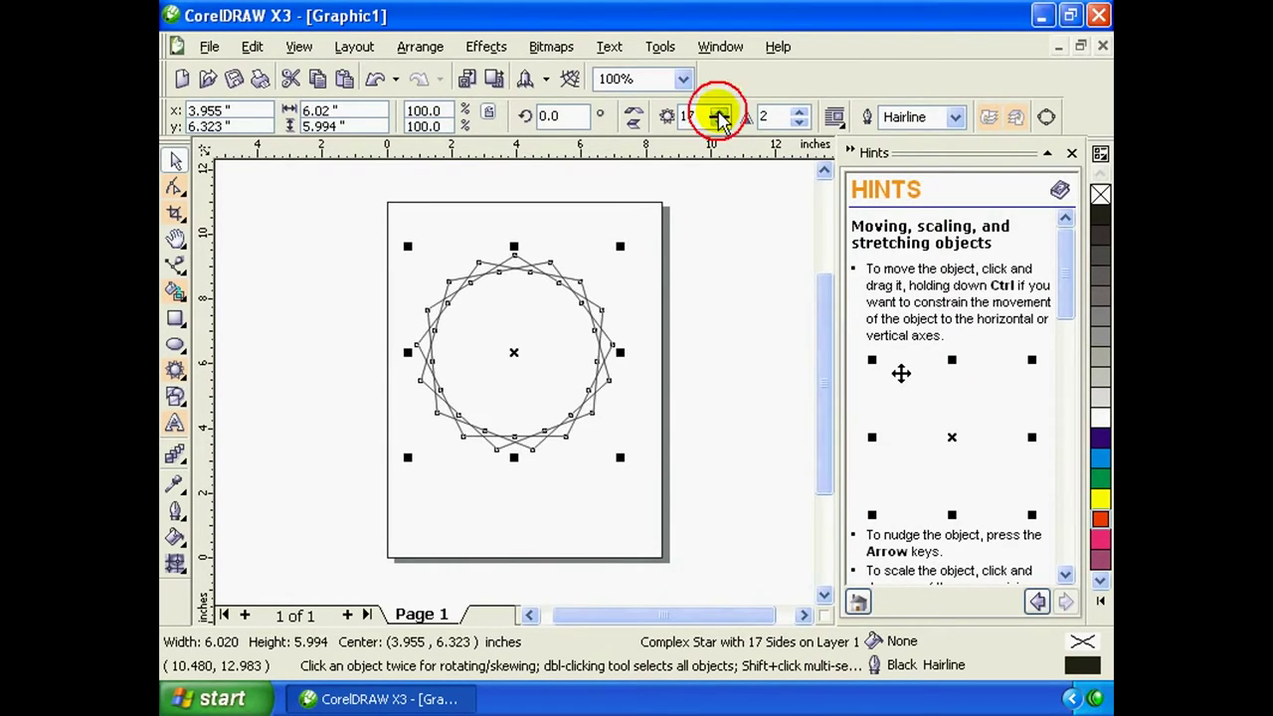
click(718, 111)
click(720, 121)
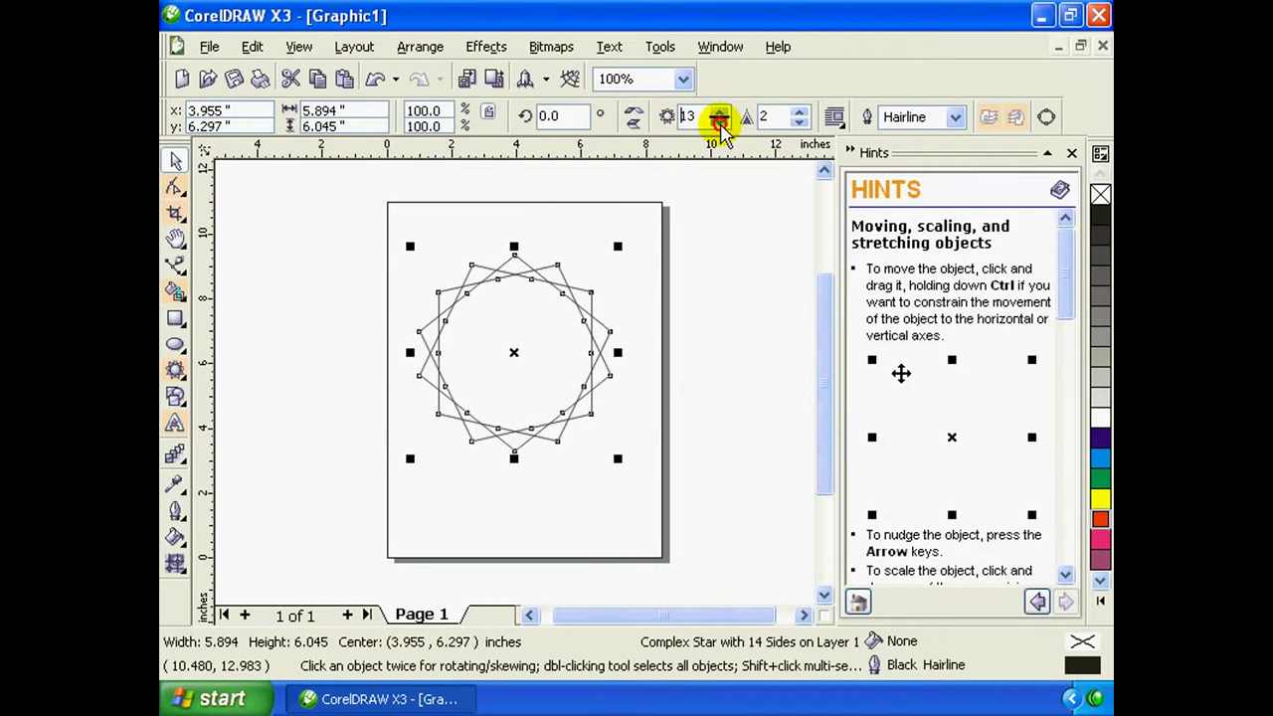
click(720, 121)
click(720, 121)
click(718, 112)
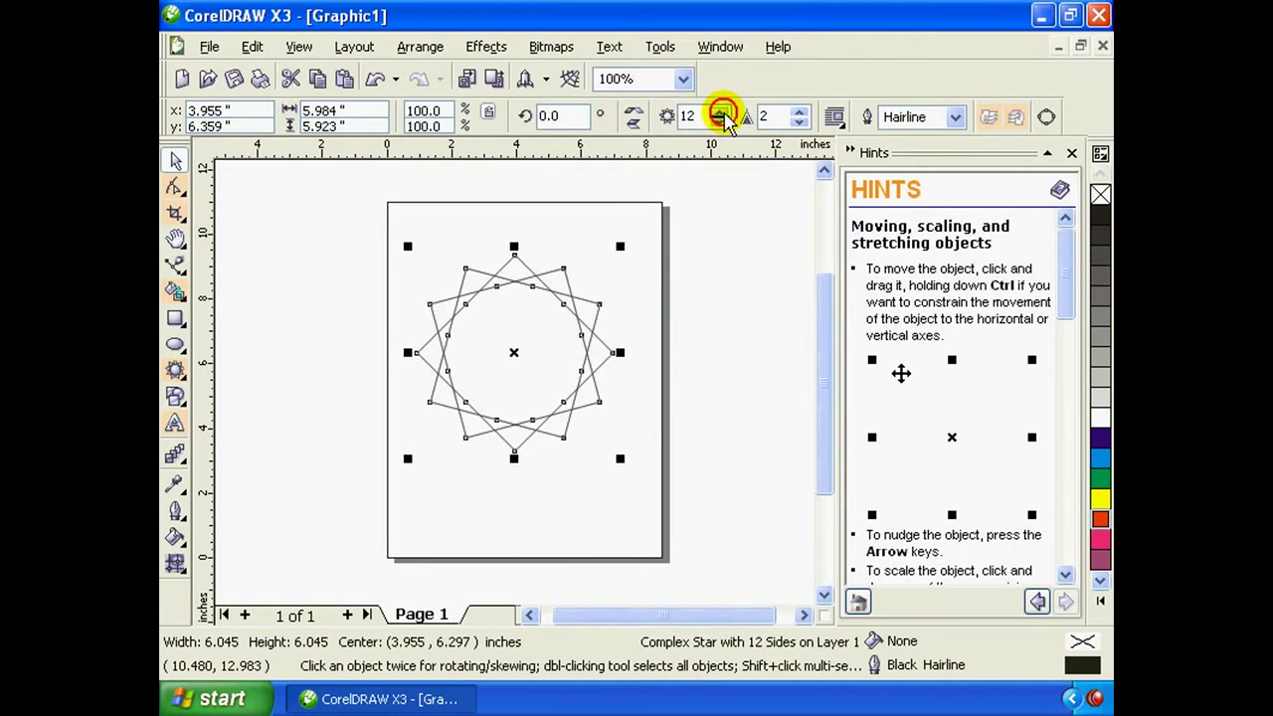
click(718, 112)
click(720, 122)
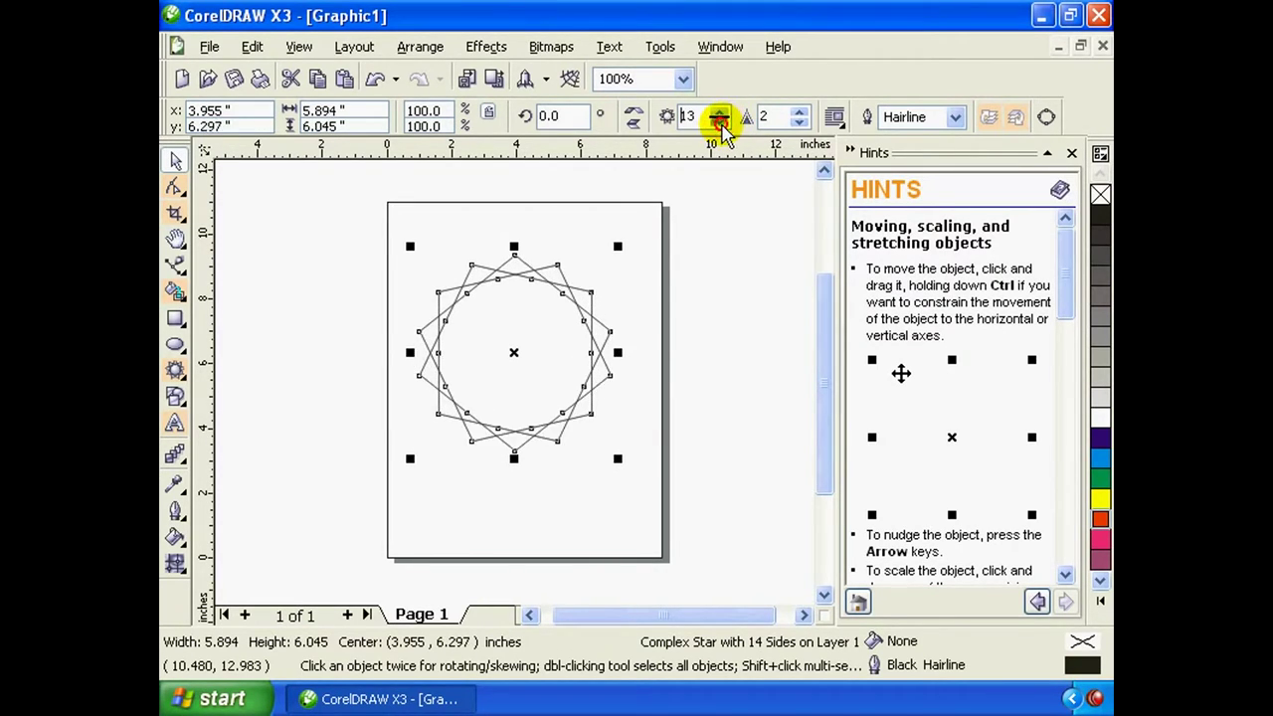
click(720, 122)
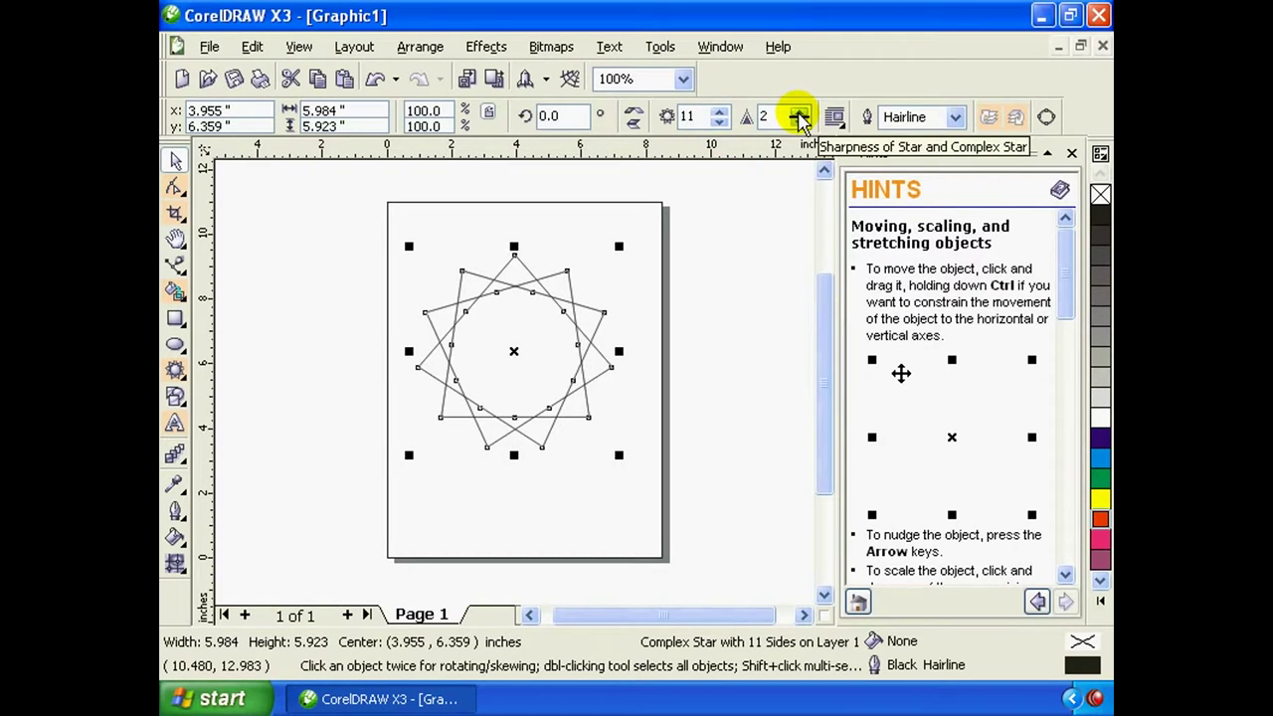
- Set the star's sharpness to 3 after briefly trying 4
click(800, 117)
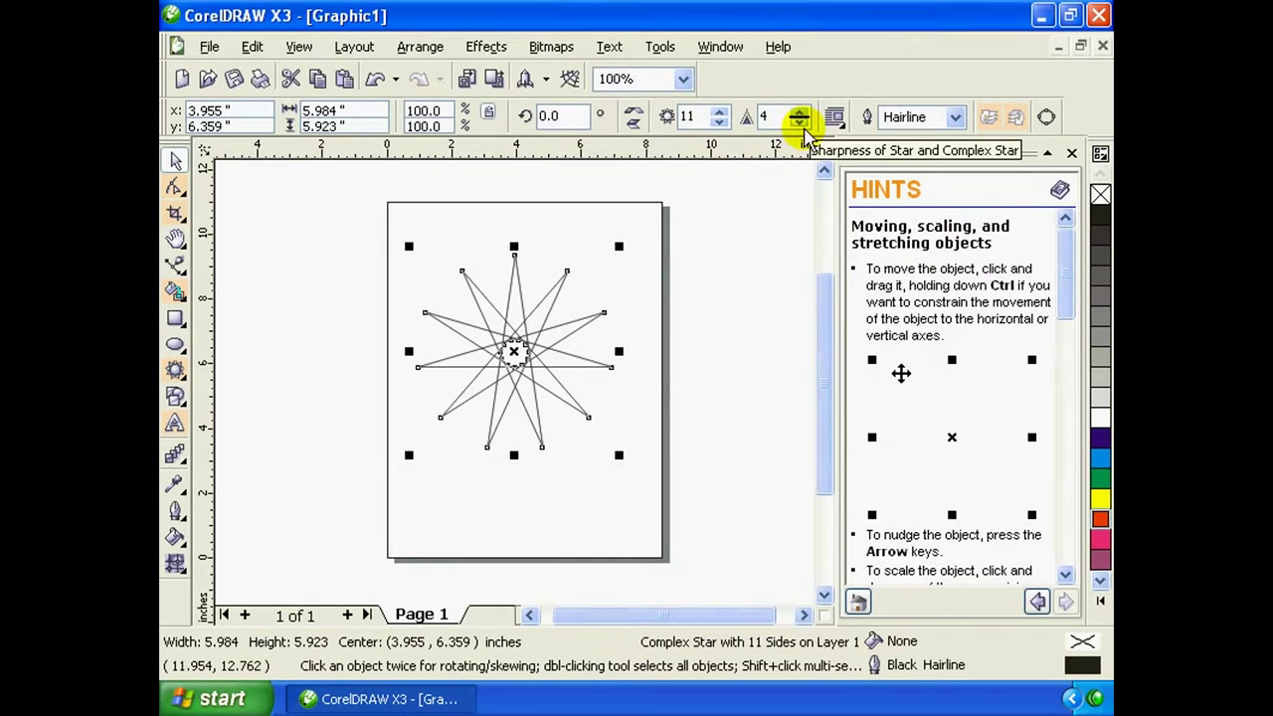
click(799, 120)
click(800, 112)
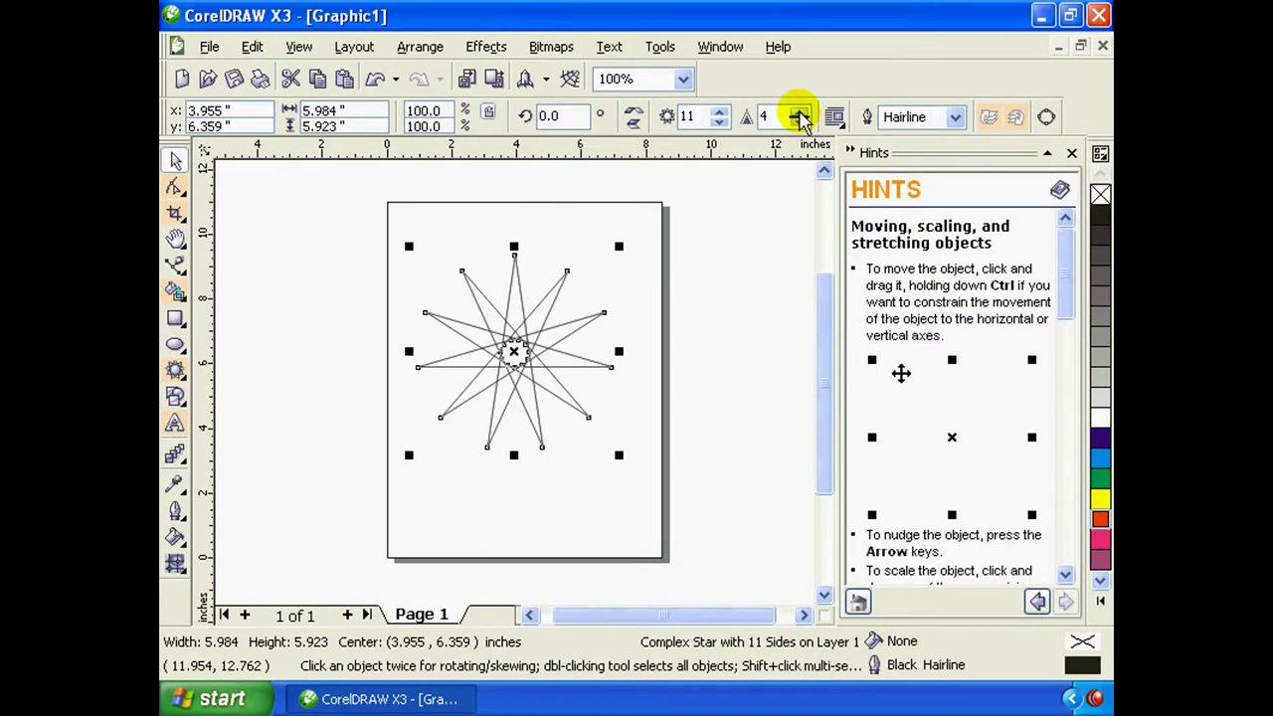
click(799, 122)
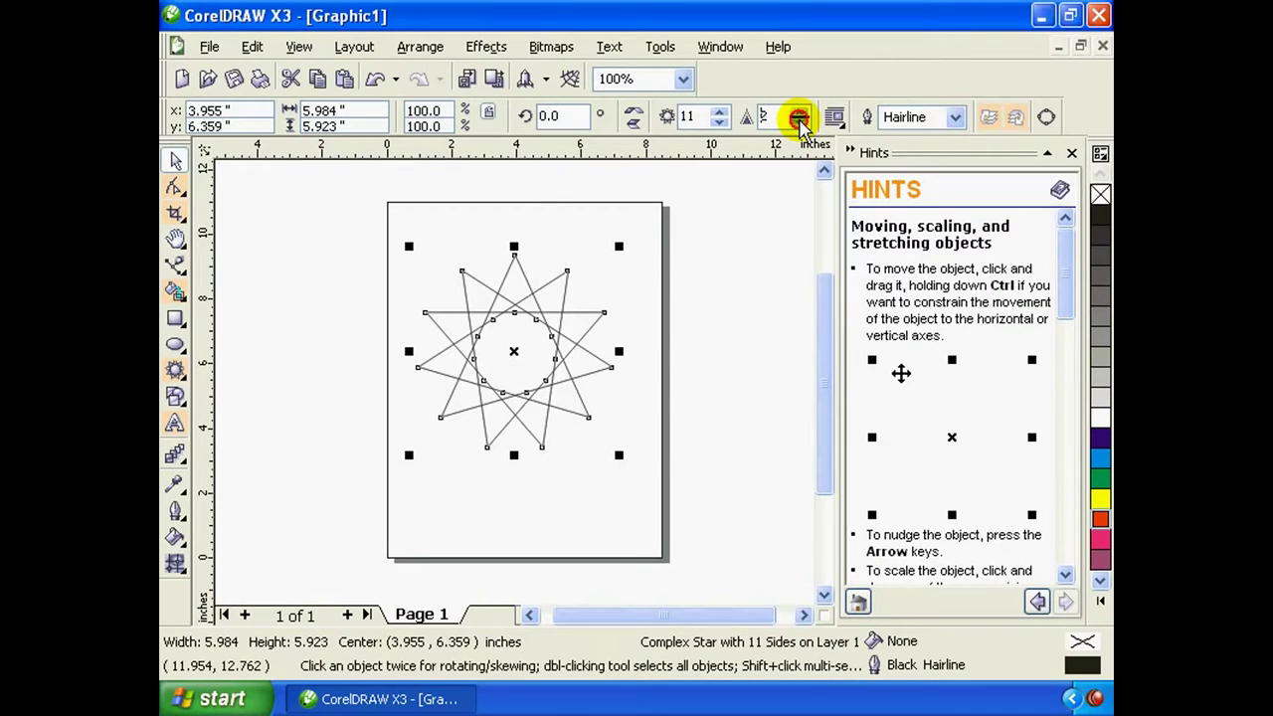
click(800, 122)
click(800, 113)
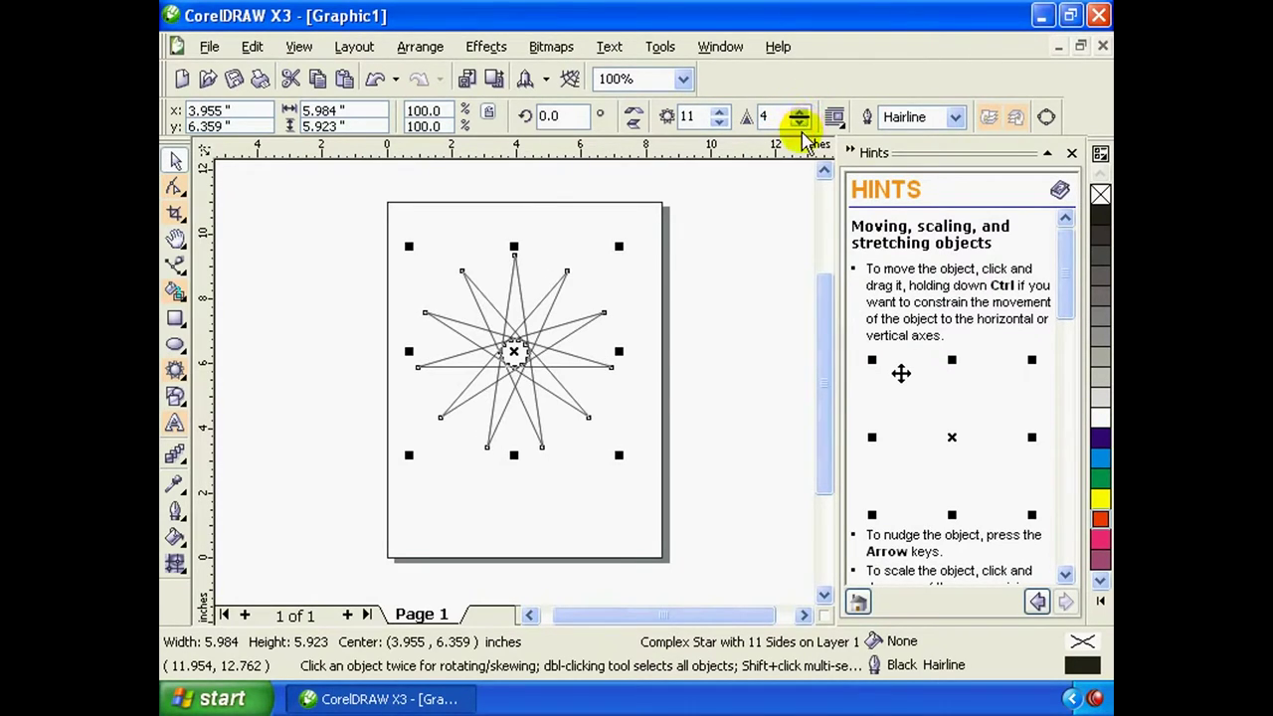
click(800, 122)
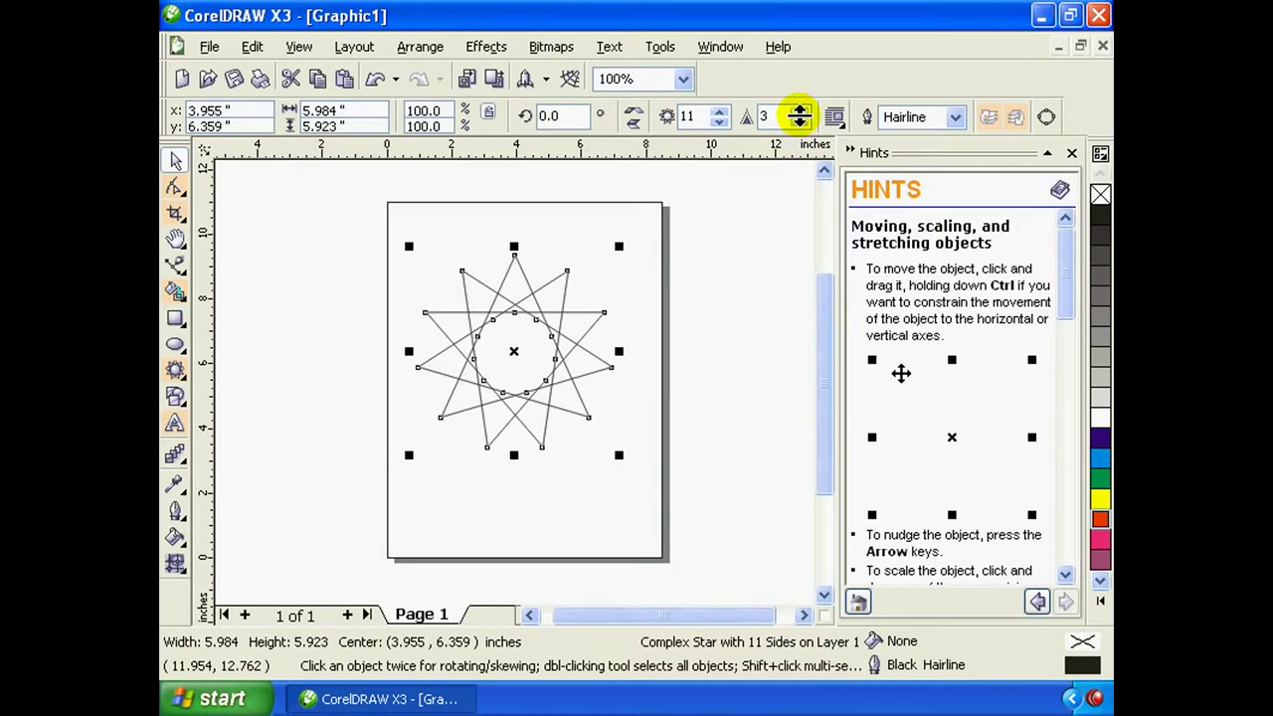
- Drag a star node to lengthen all points symmetrically, then move the star down-right
click(177, 191)
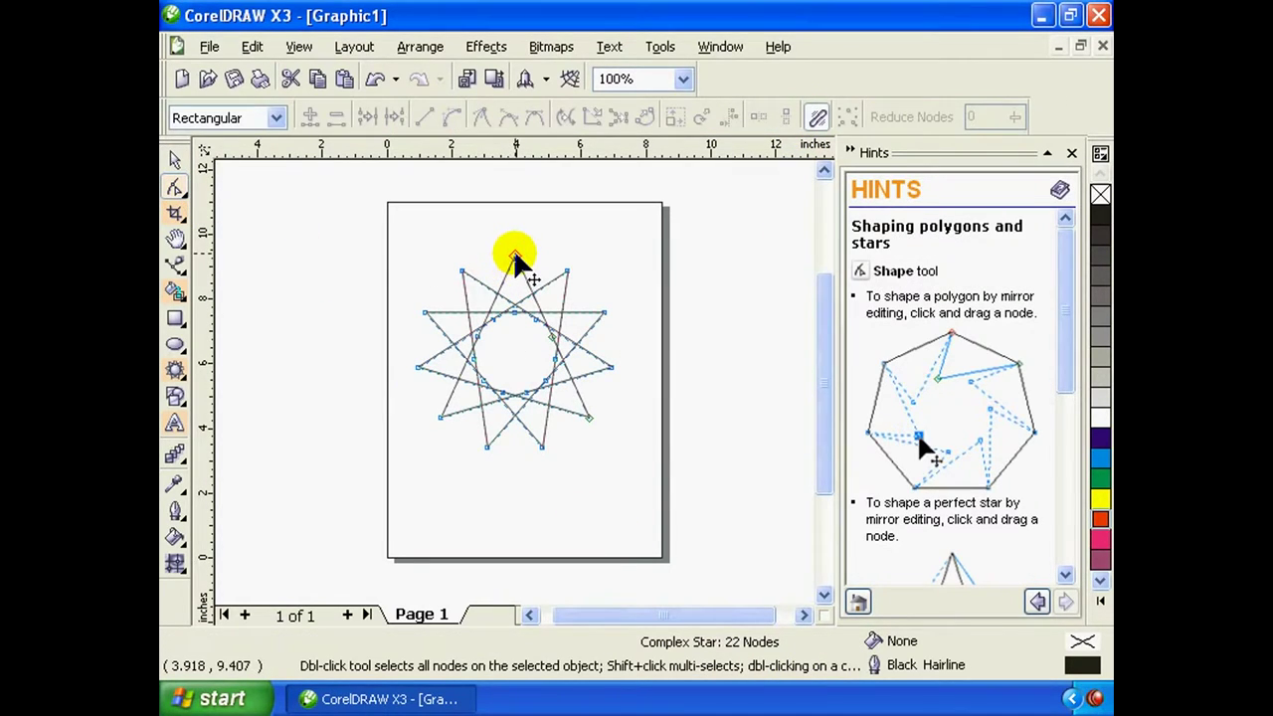
drag(514, 253, 741, 391)
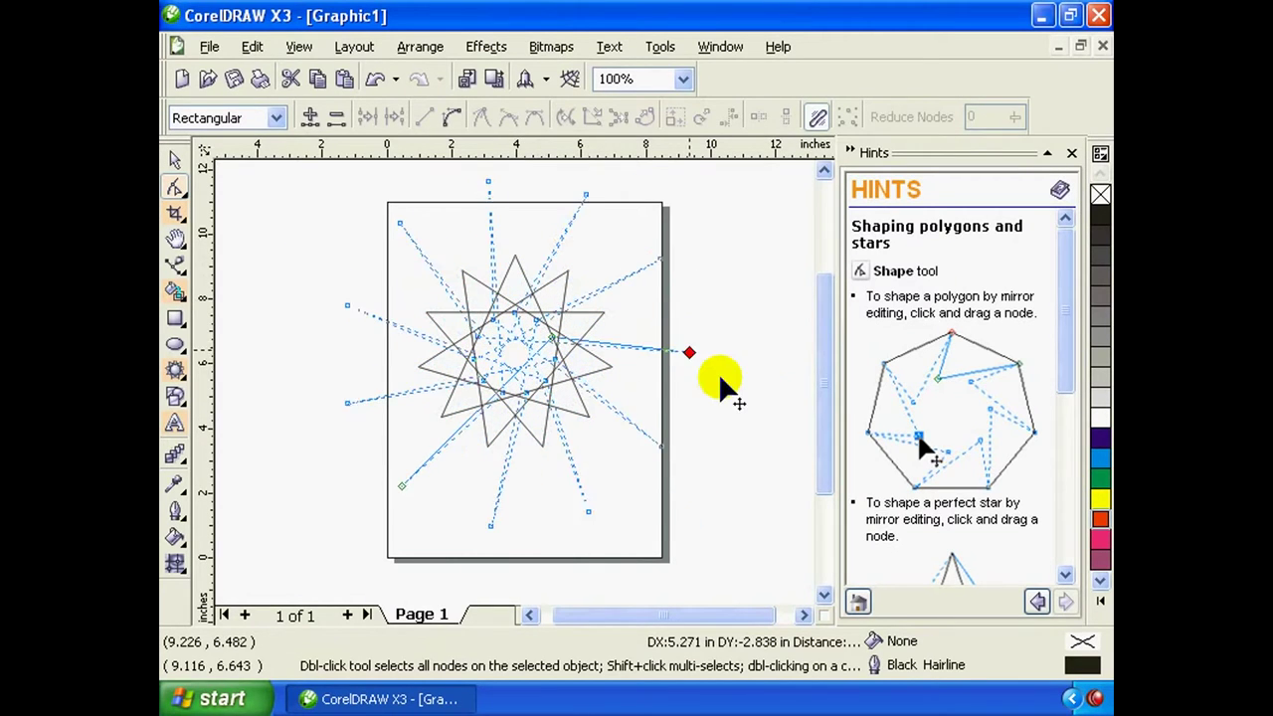
mouse_move(741, 391)
mouse_down()
mouse_move(744, 309)
mouse_move(622, 519)
mouse_move(653, 530)
mouse_up()
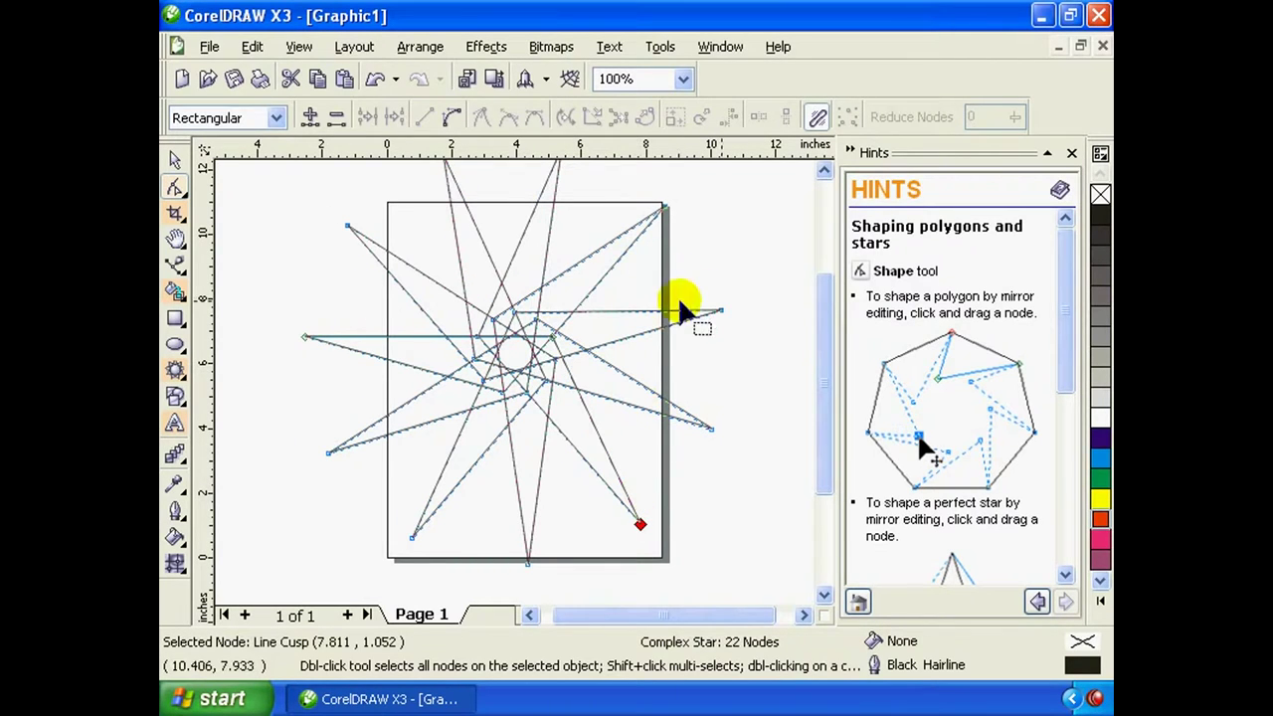
click(173, 158)
click(321, 285)
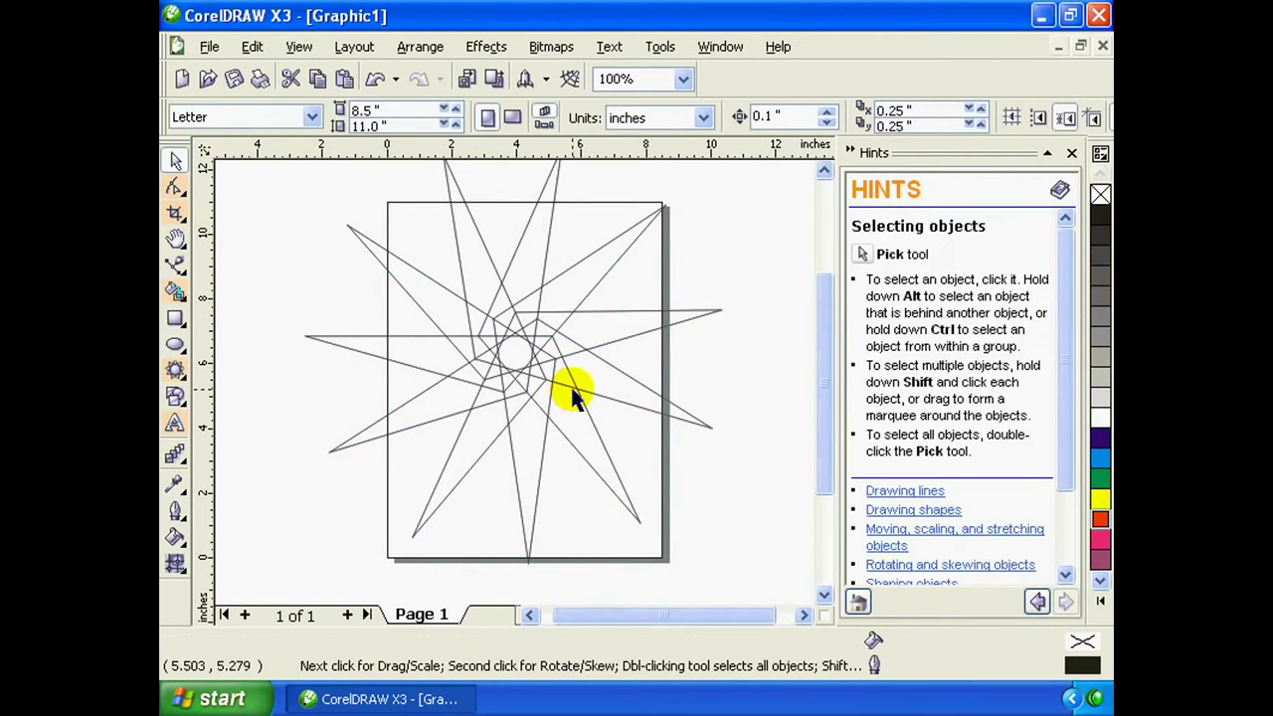
click(534, 346)
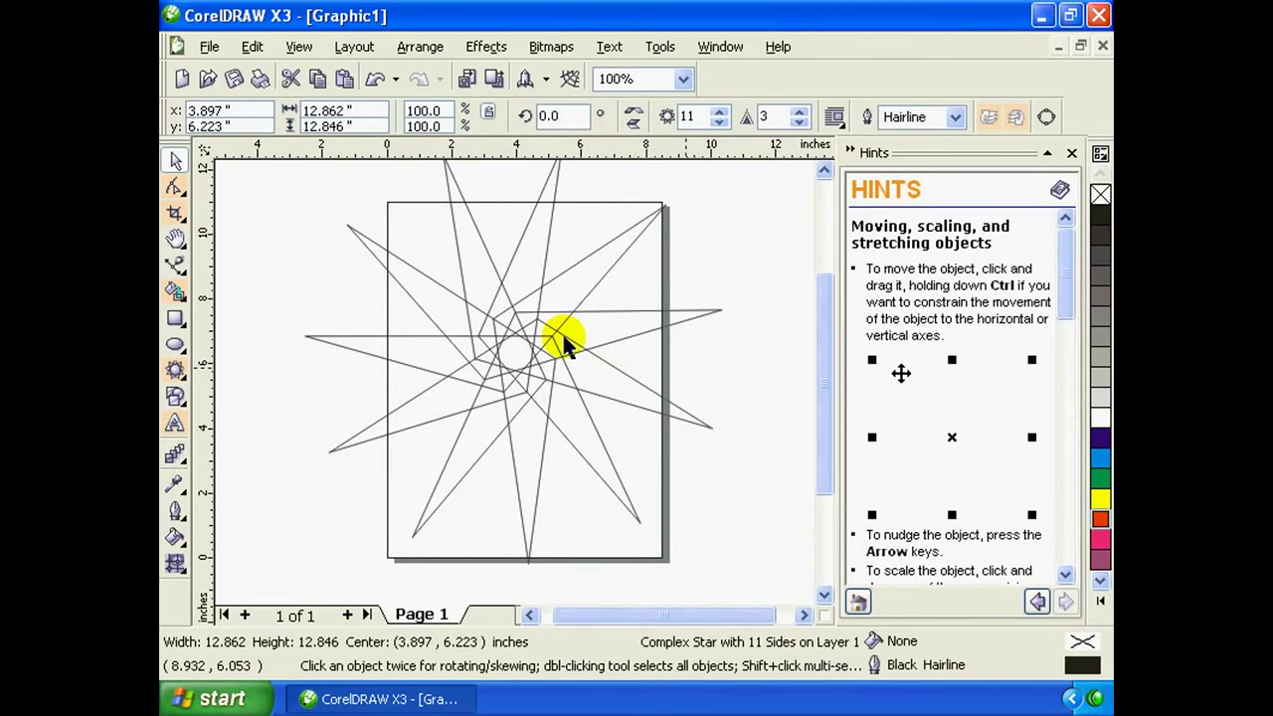
drag(510, 336, 535, 356)
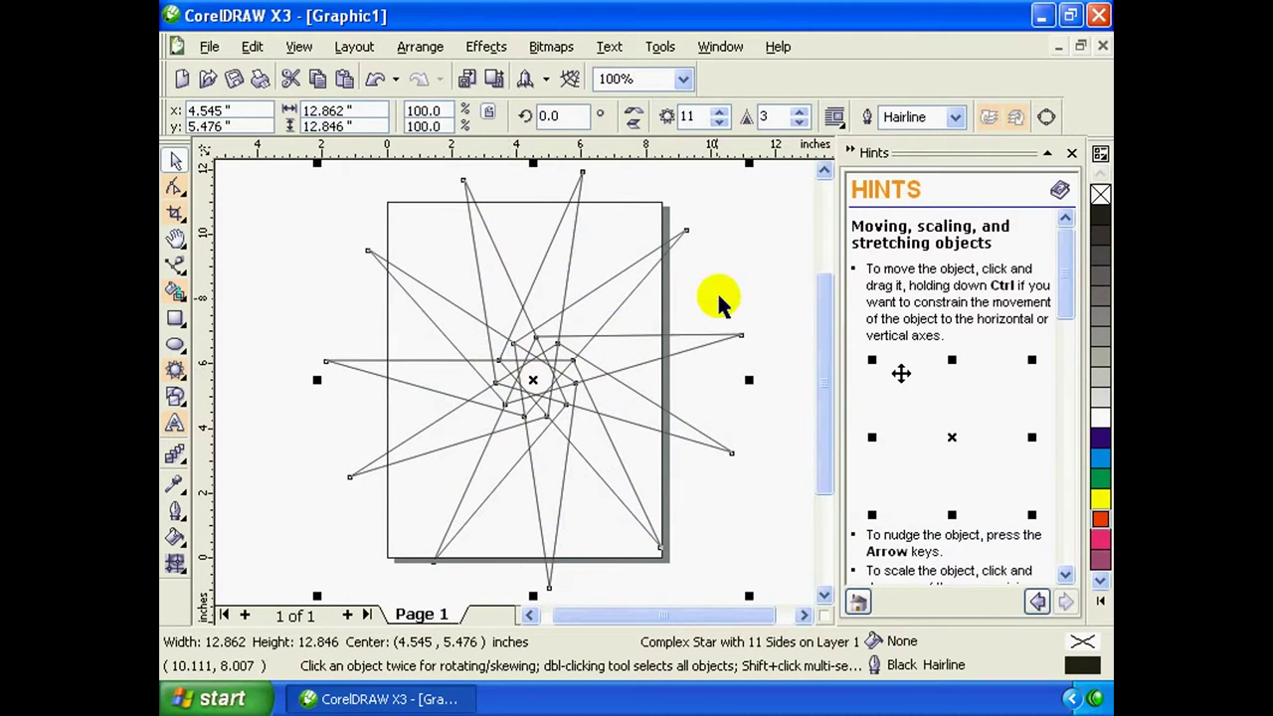
key(Escape)
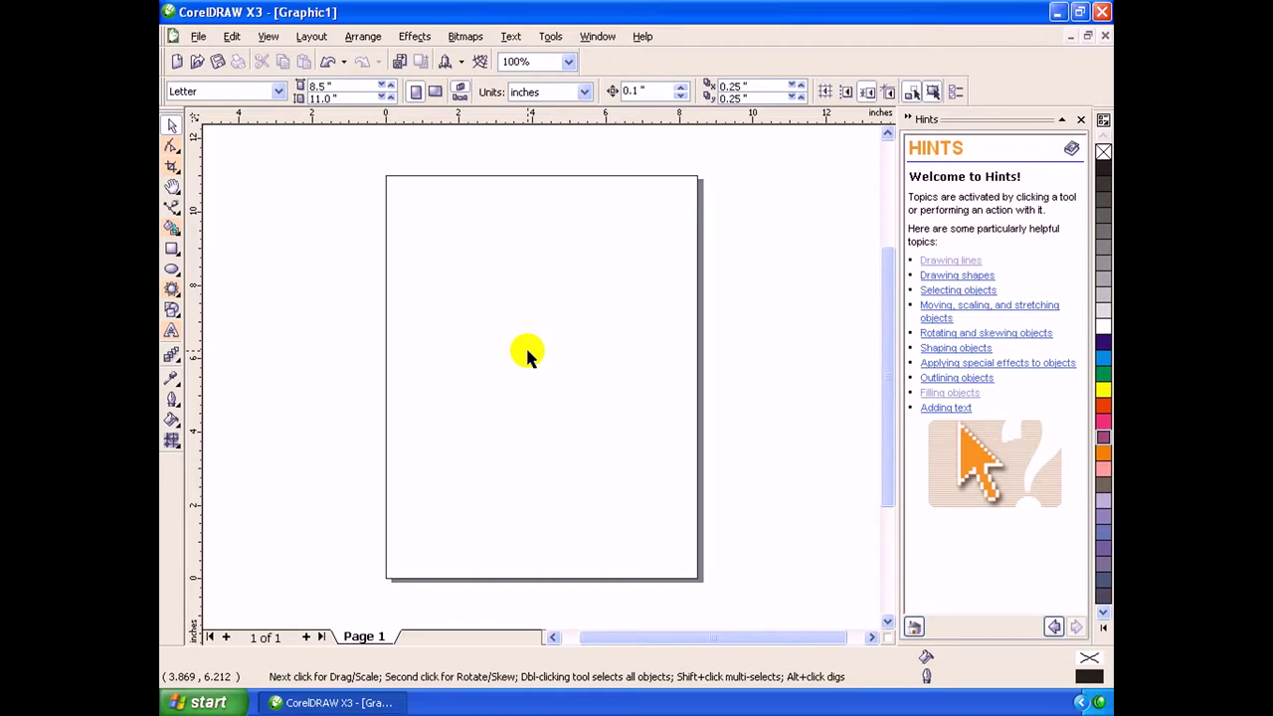
- Click the now-empty Letter page
click(527, 353)
- Import Sunset from Sample Pictures and place it near the page's upper left
right_click(470, 285)
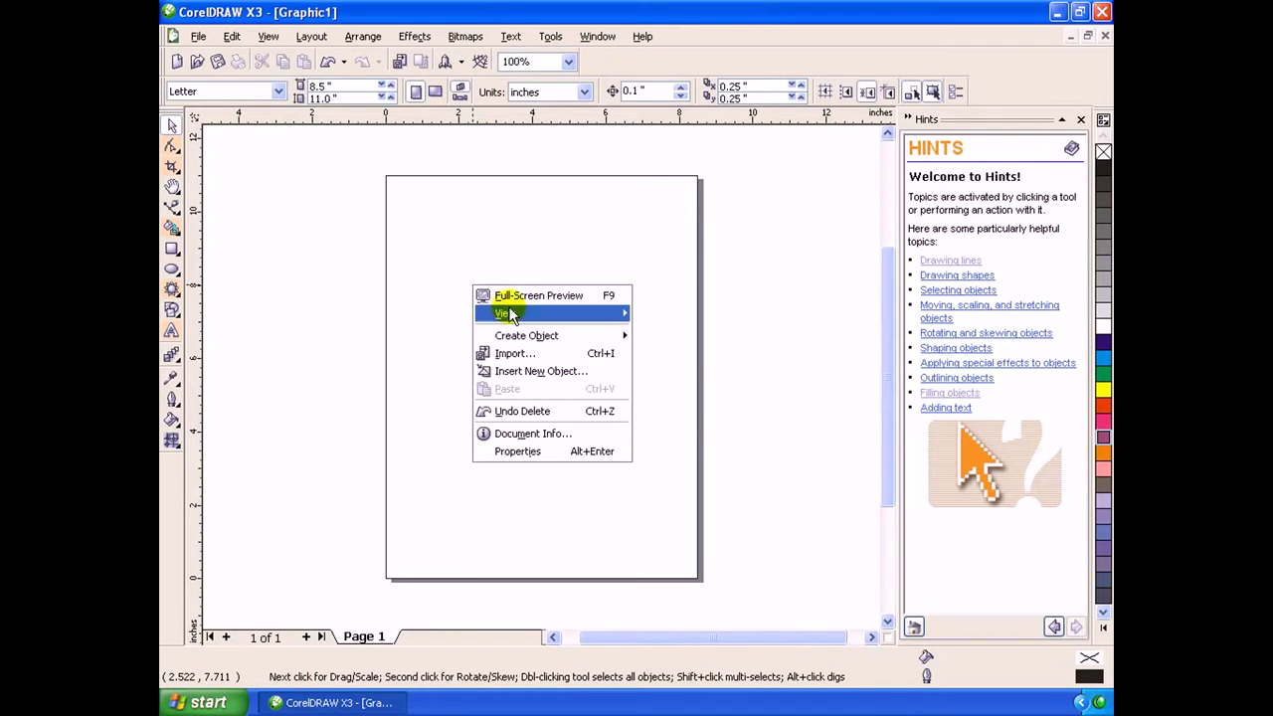
click(513, 355)
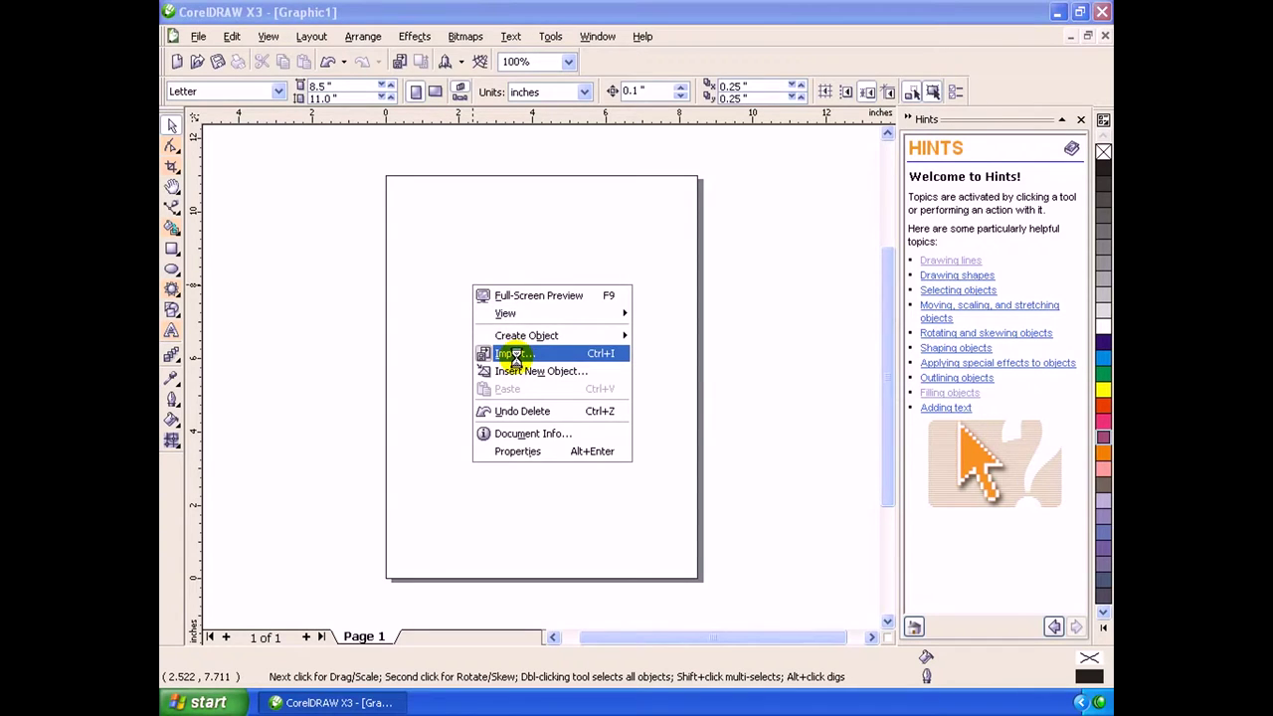
click(453, 224)
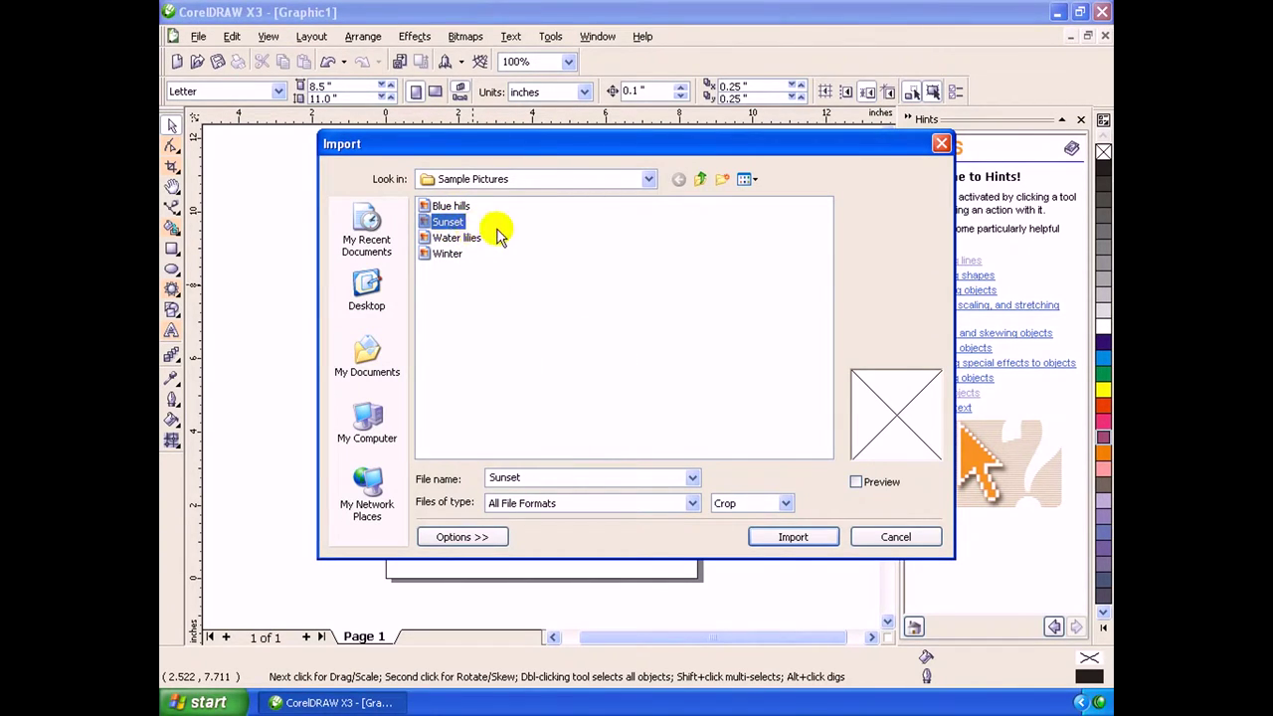
click(469, 239)
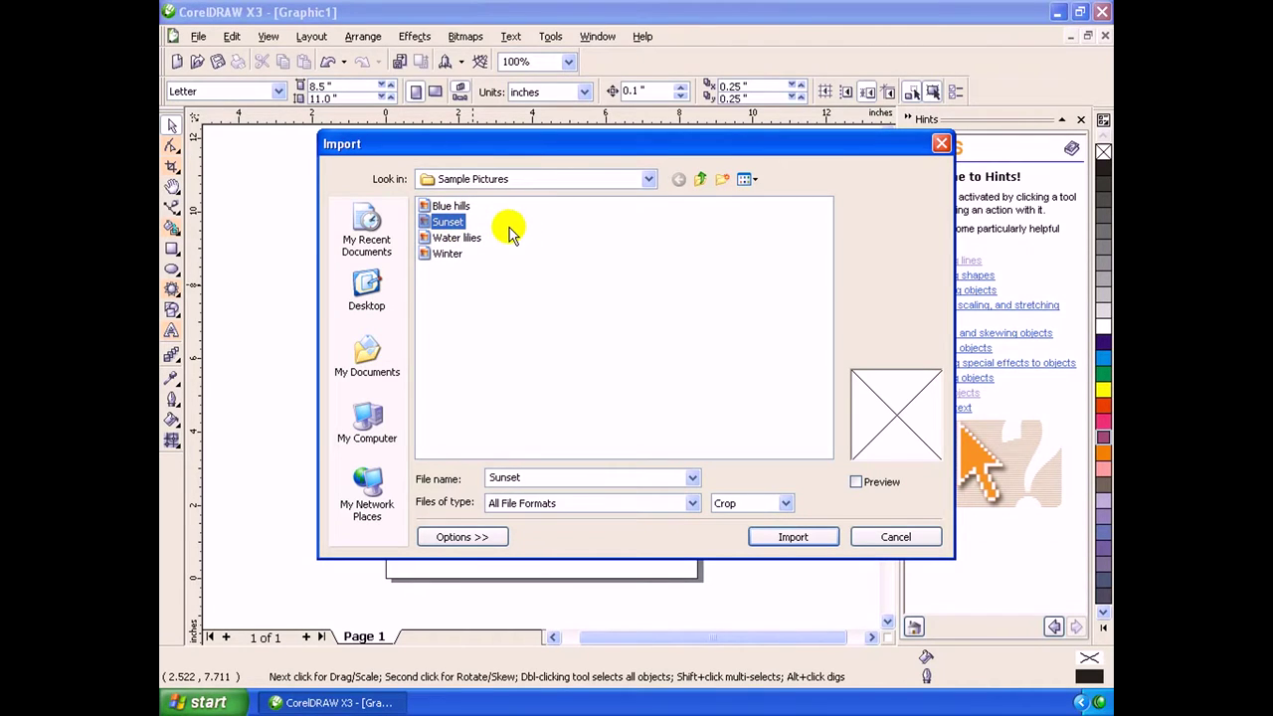
click(793, 537)
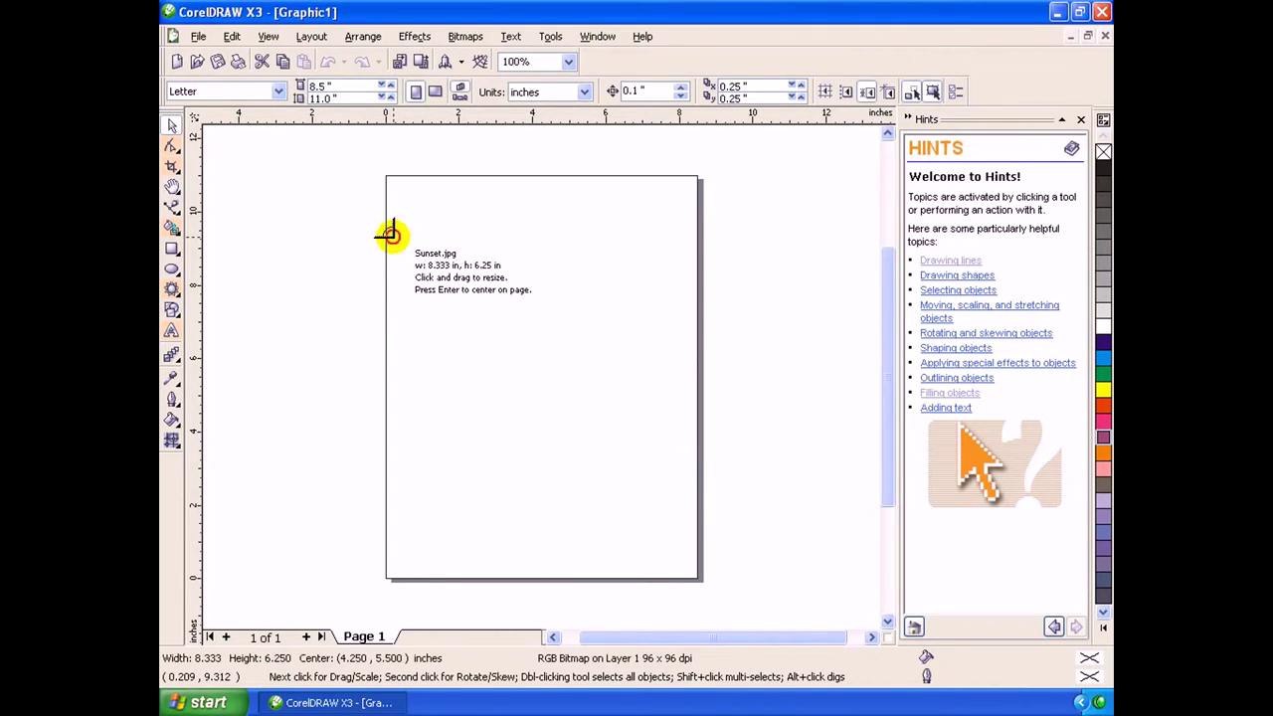
click(389, 233)
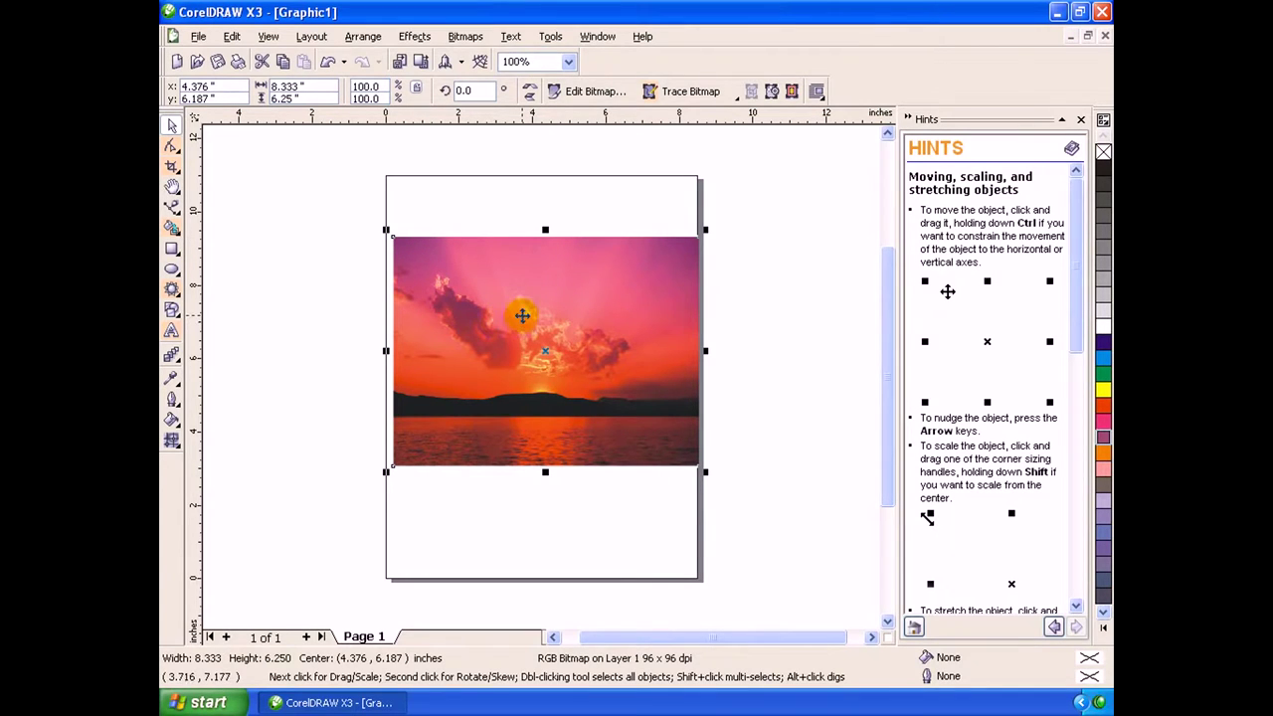
- Reselect the sunset photo and show the Trace Bitmap method list
click(522, 318)
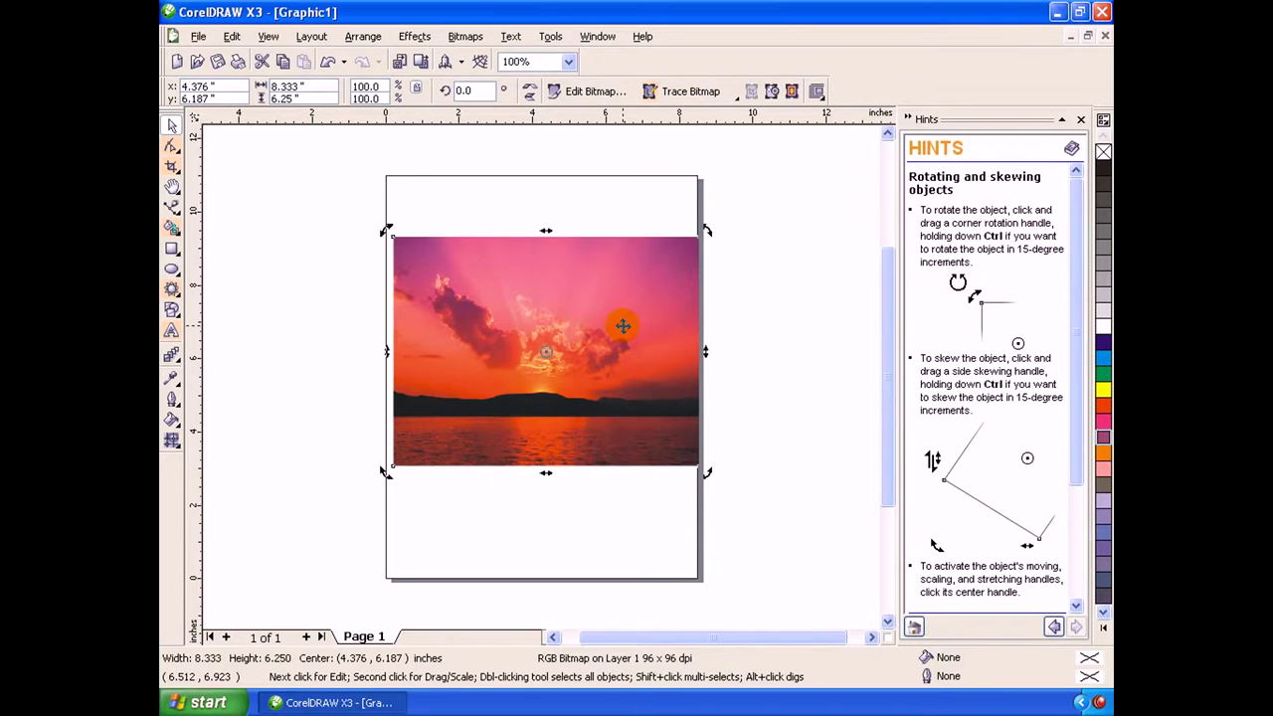
click(735, 99)
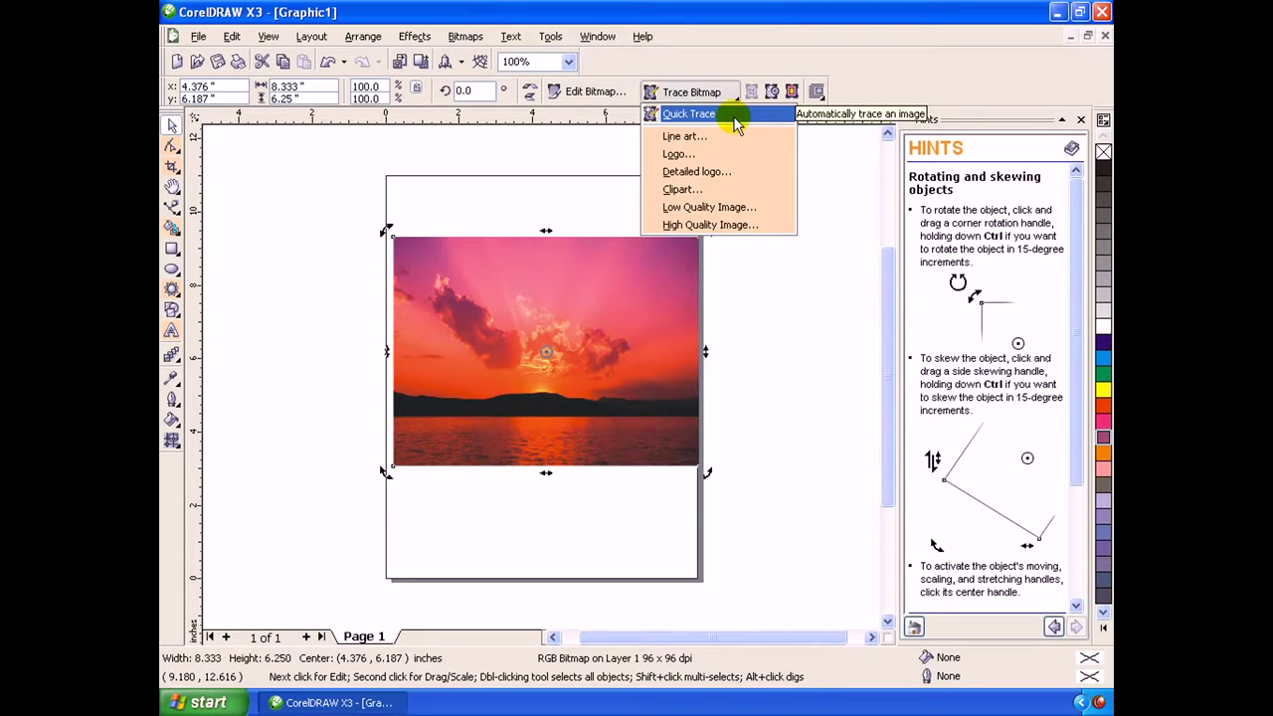
click(734, 117)
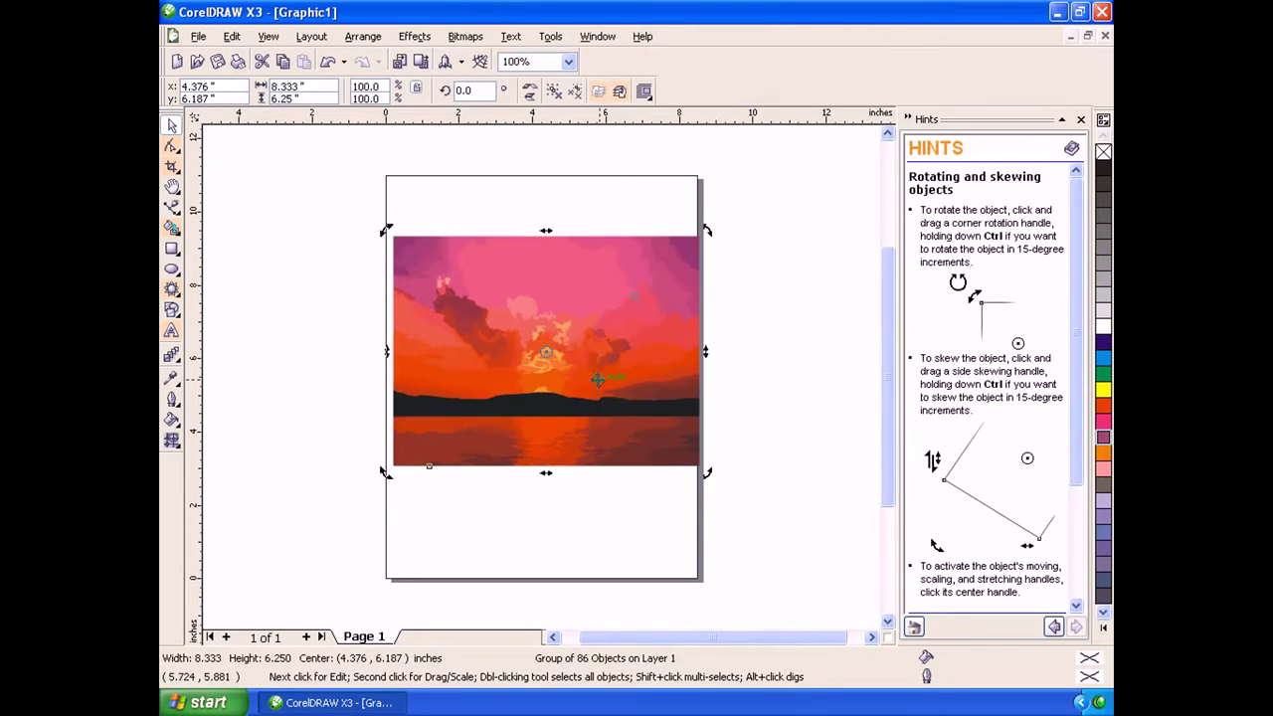
scroll(541, 375, up, 1)
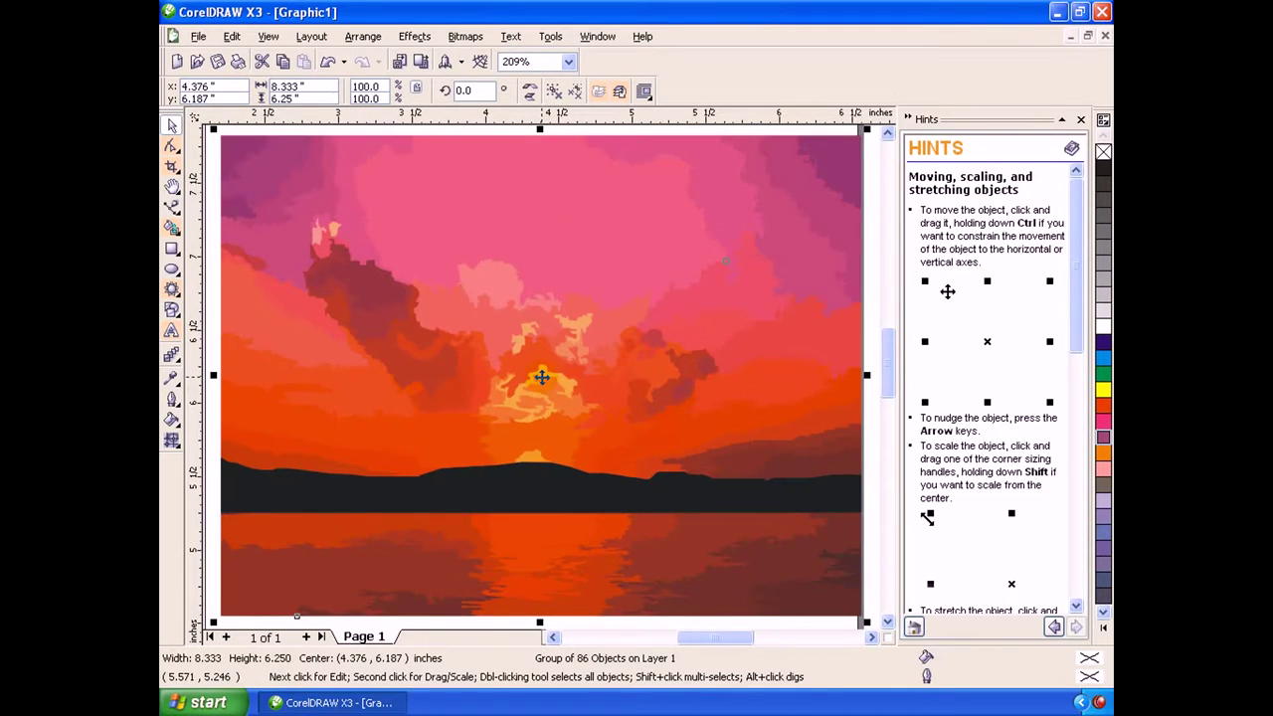
scroll(541, 376, up, 1)
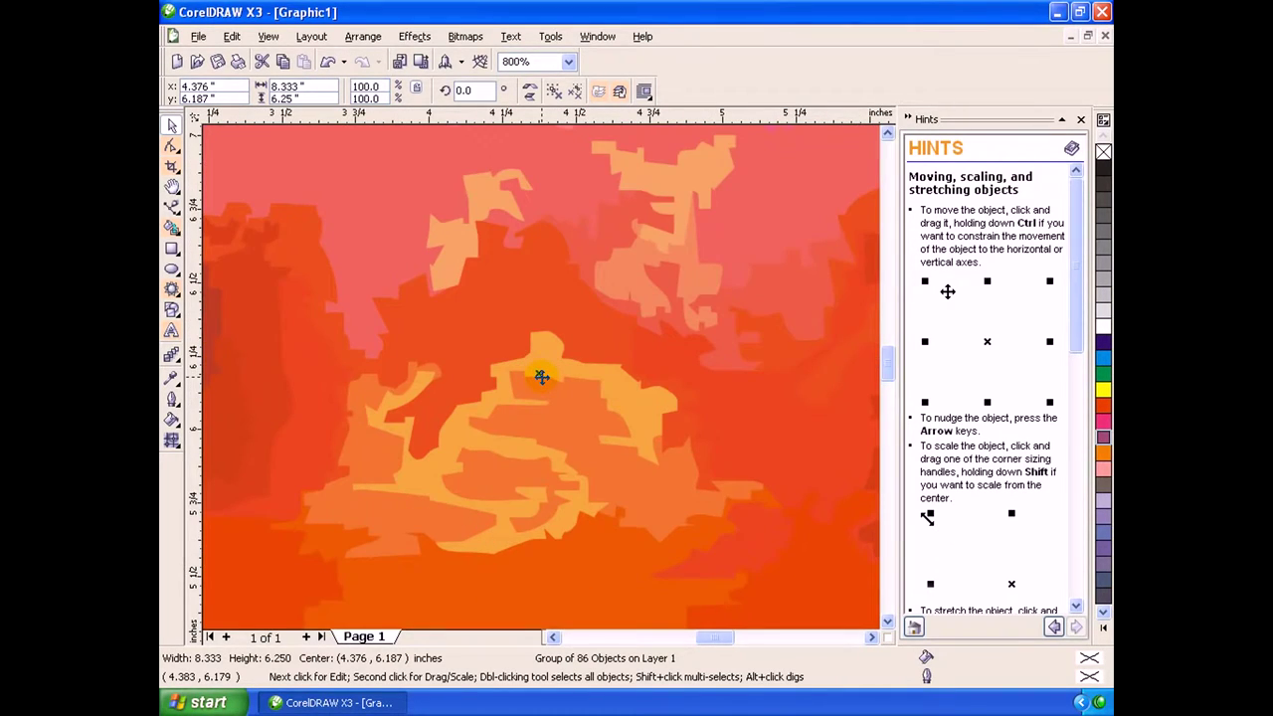
scroll(541, 376, up, 1)
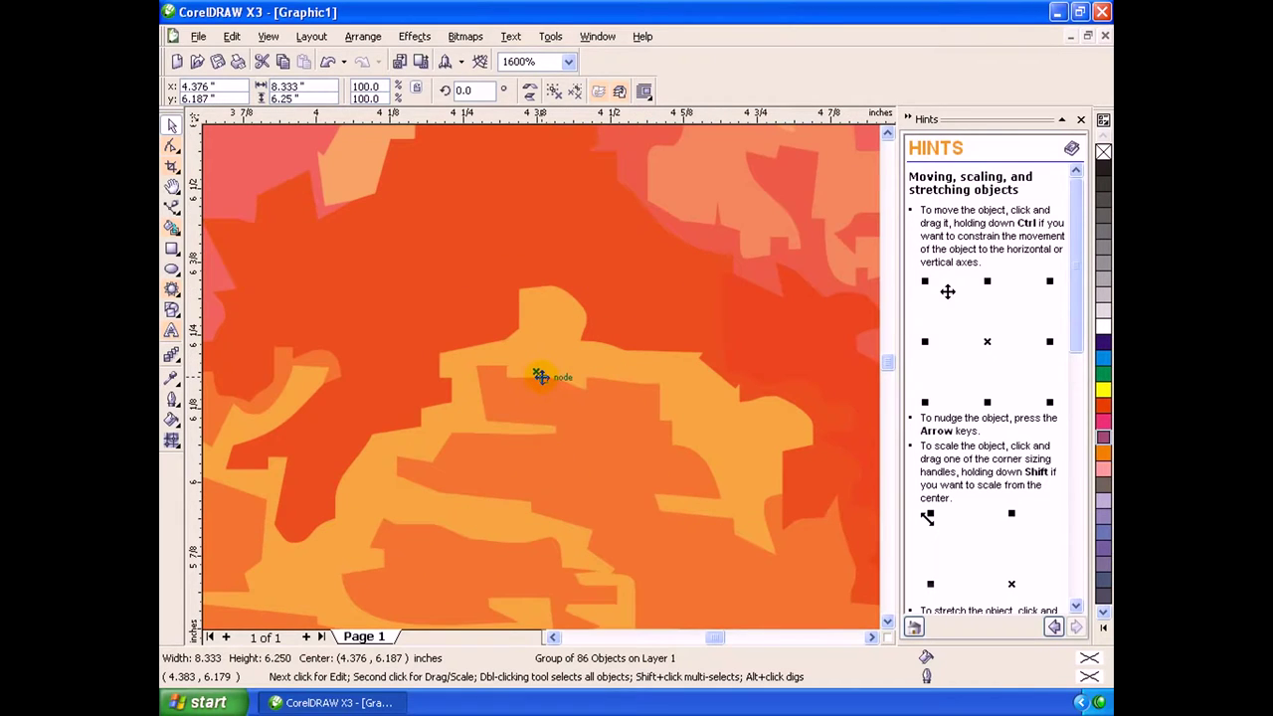
scroll(541, 376, down, 4)
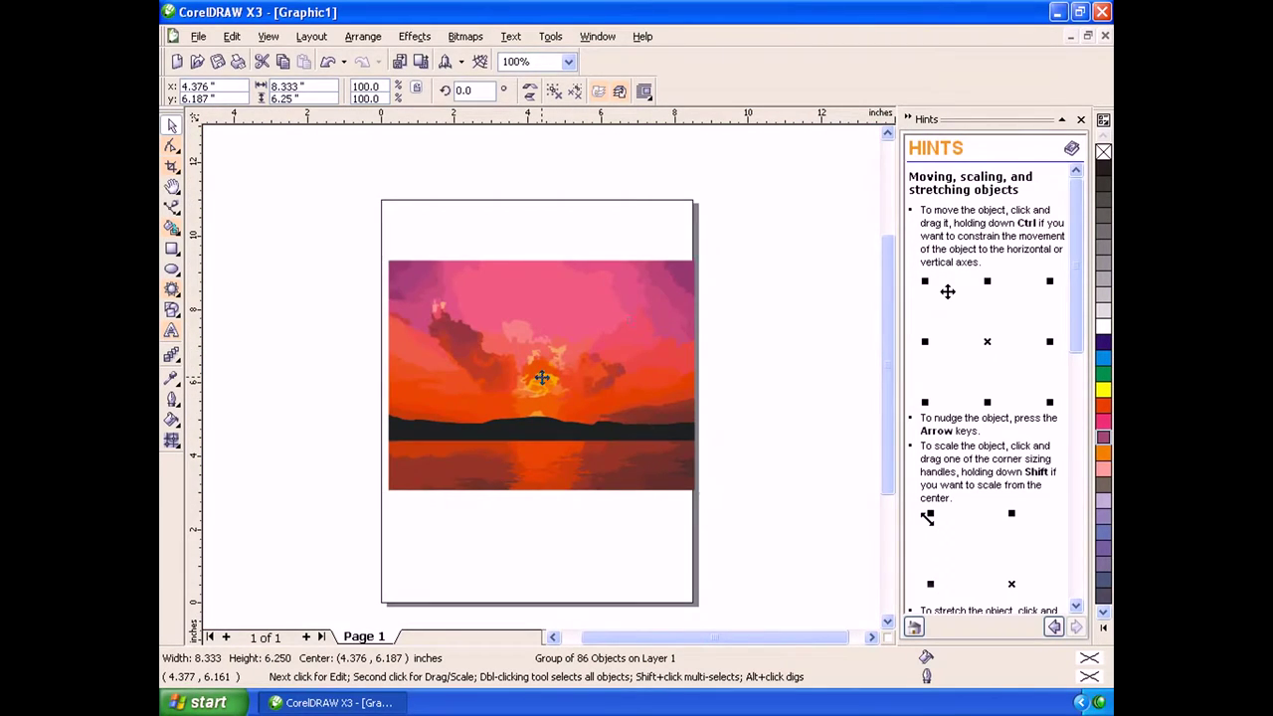
key(Delete)
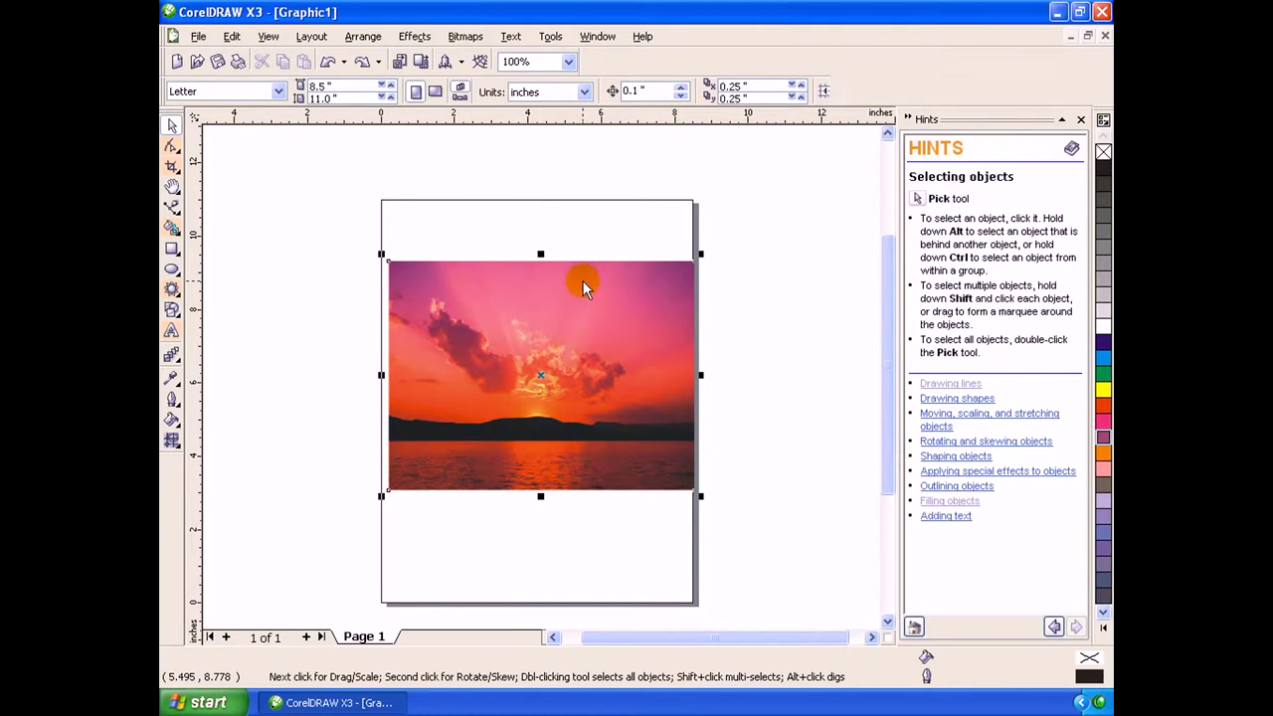
click(583, 280)
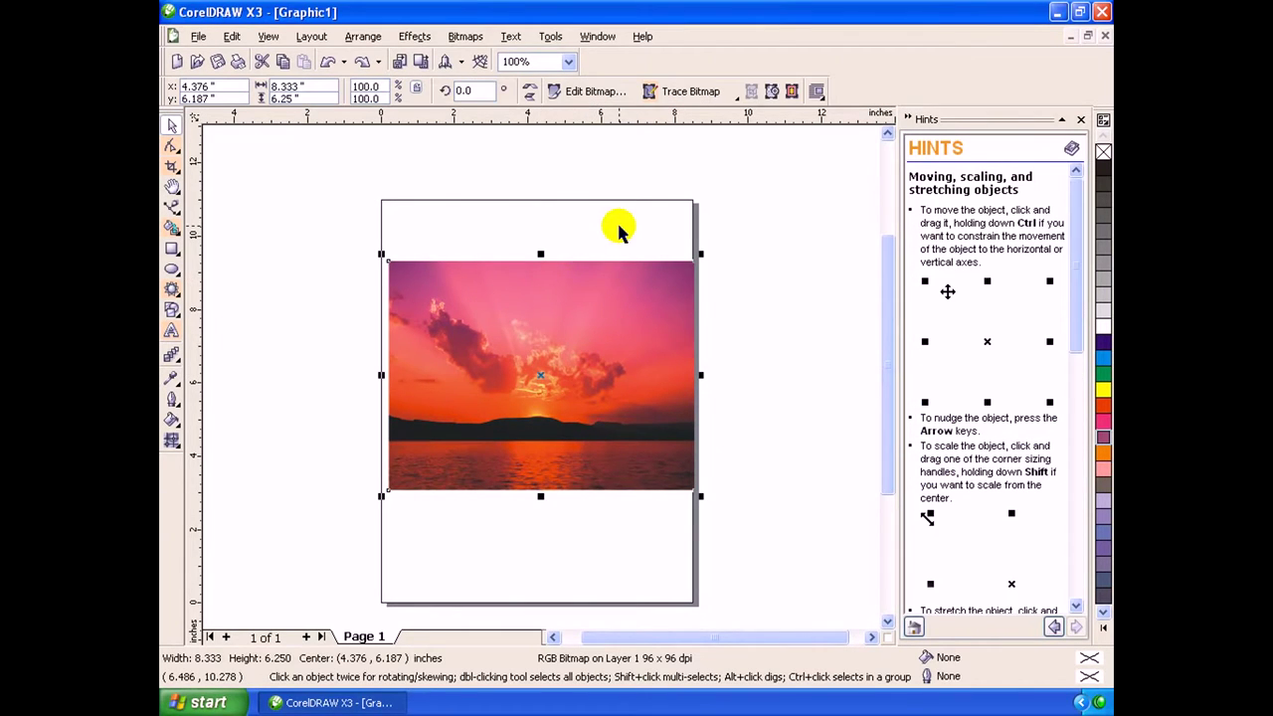
click(738, 96)
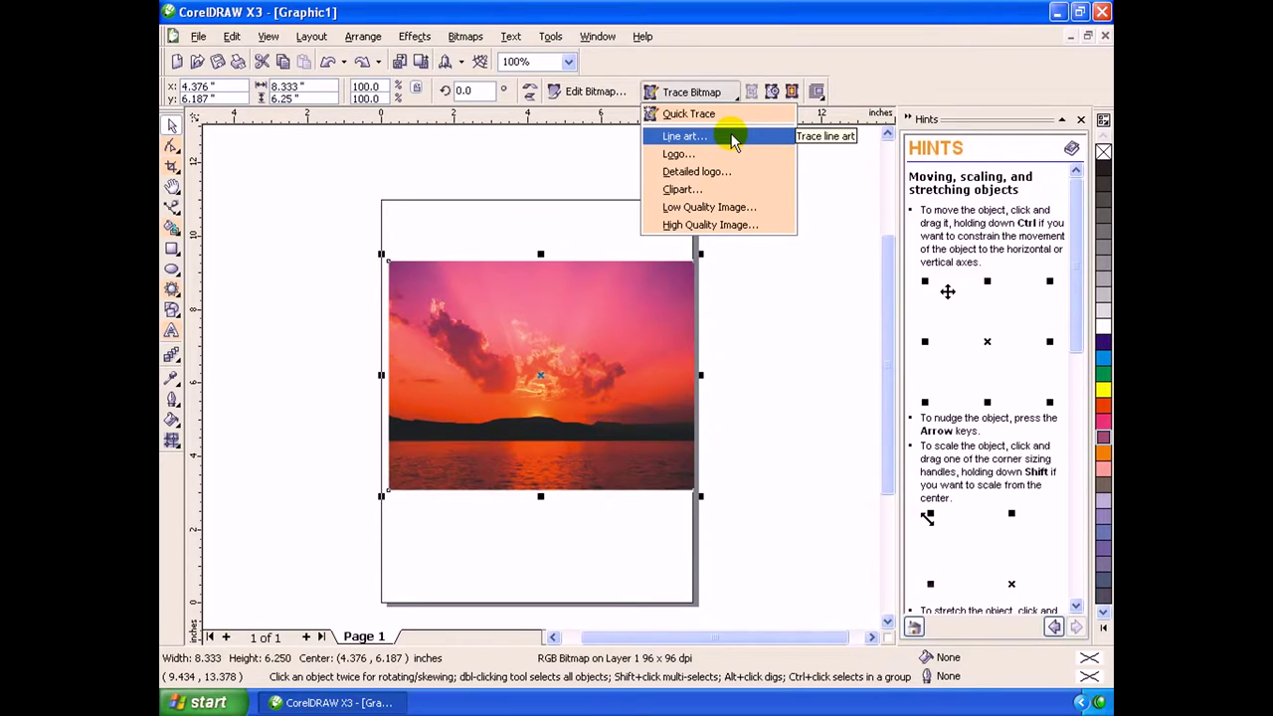
- Trace the photo as Line art and move the PowerTRACE window into full view
click(718, 138)
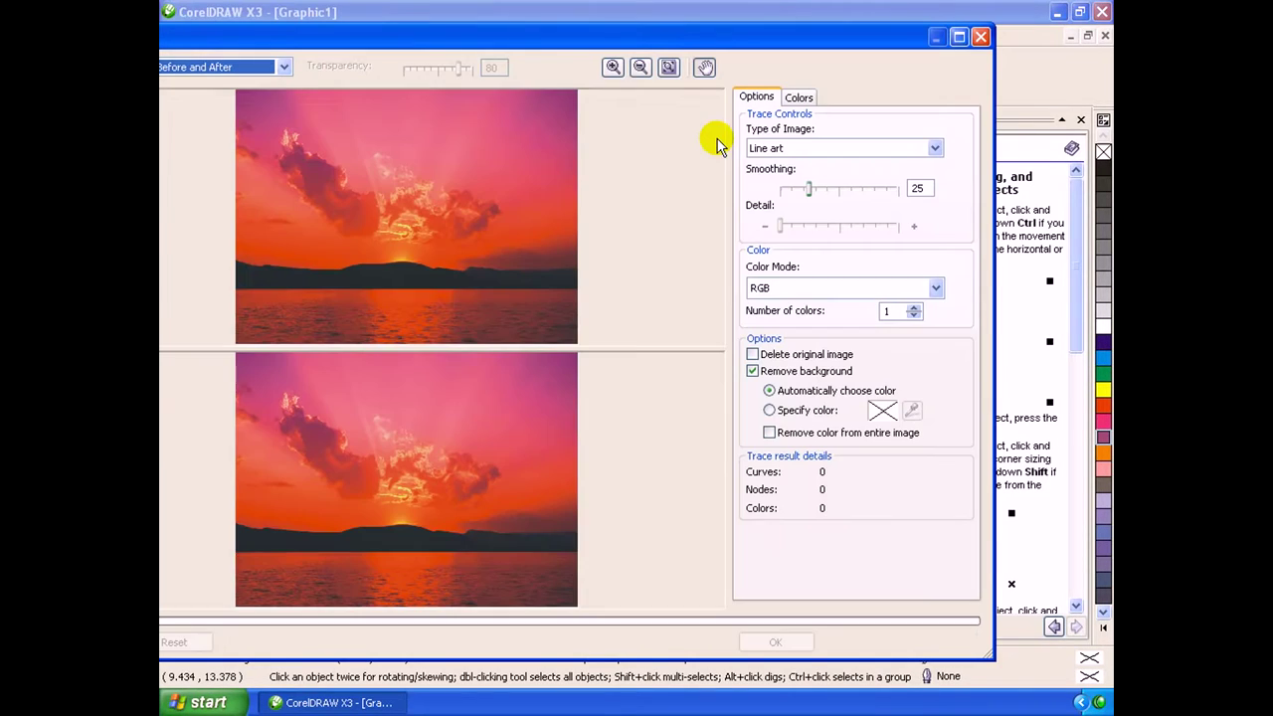
drag(566, 36, 648, 35)
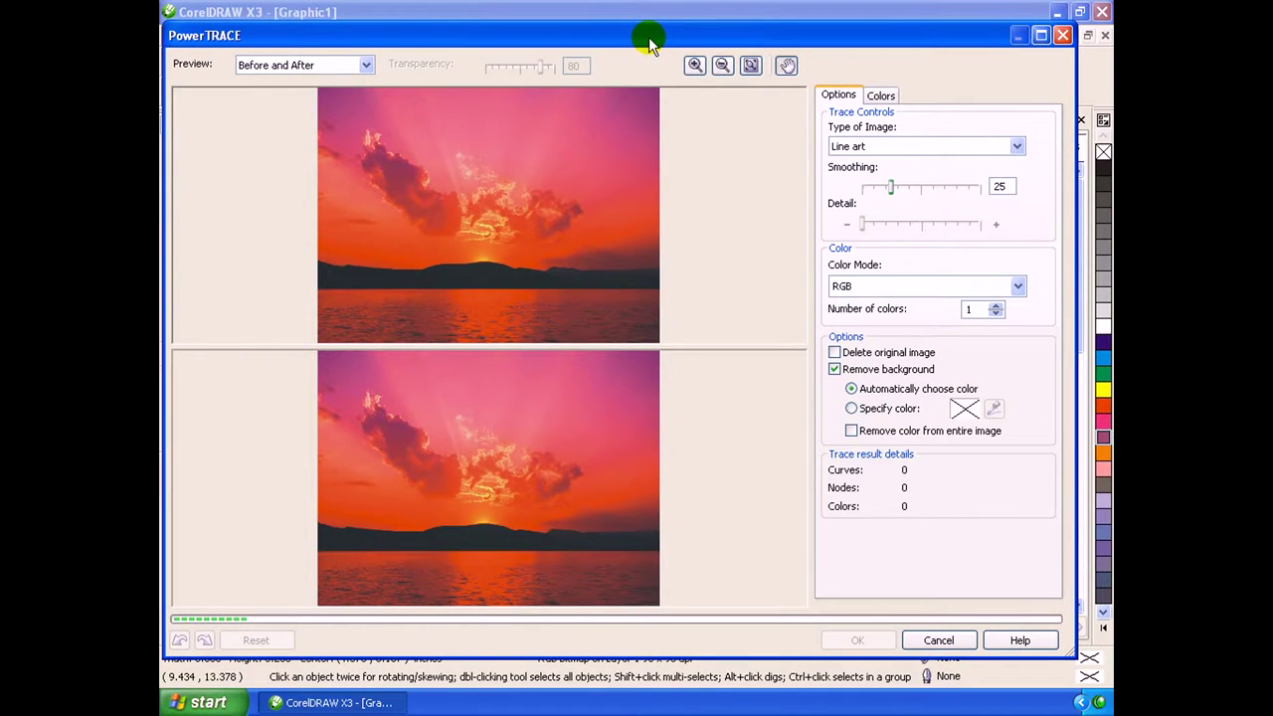
drag(636, 37, 654, 32)
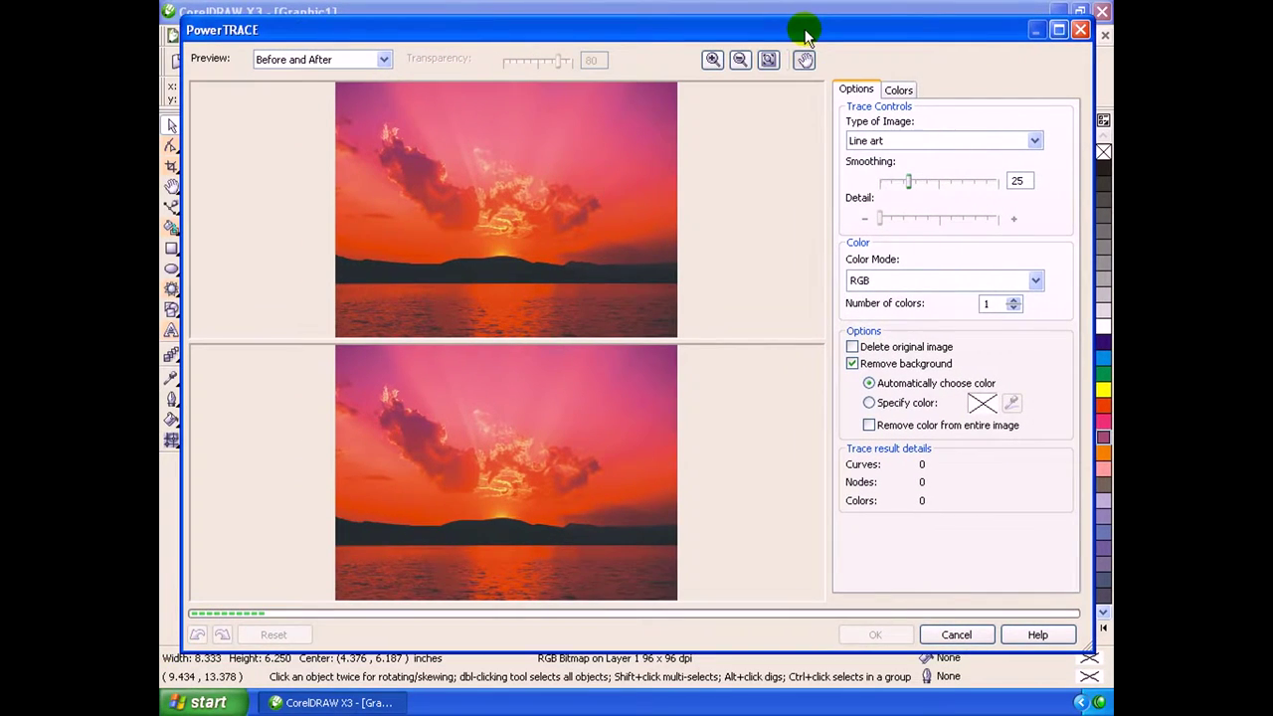
drag(806, 35, 802, 38)
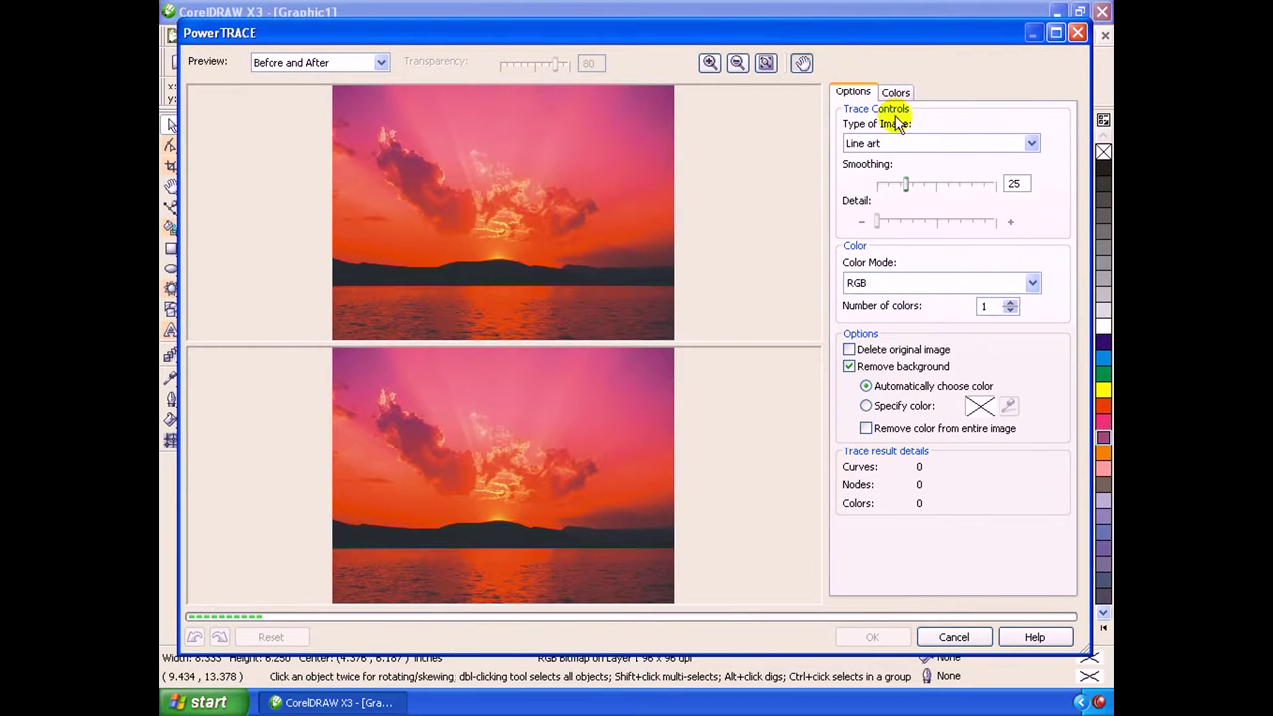
- Review the Type of Image list in PowerTRACE, keeping Line art
click(1032, 144)
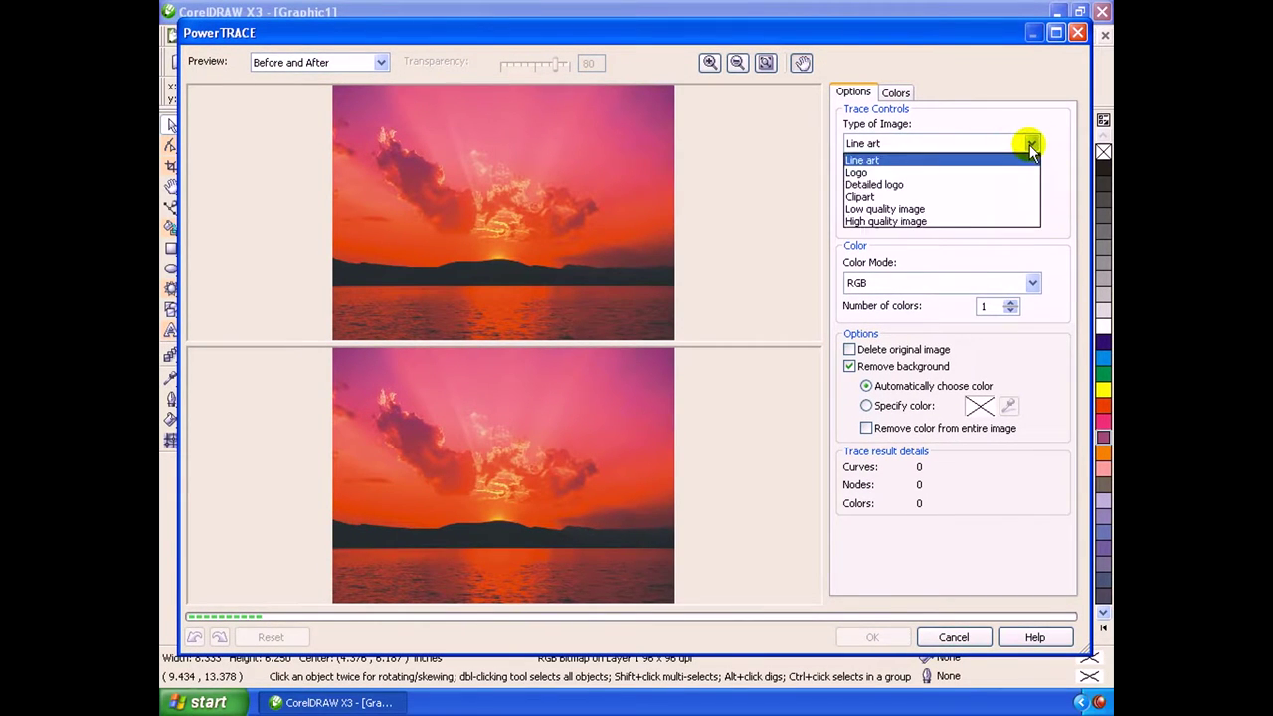
click(1038, 144)
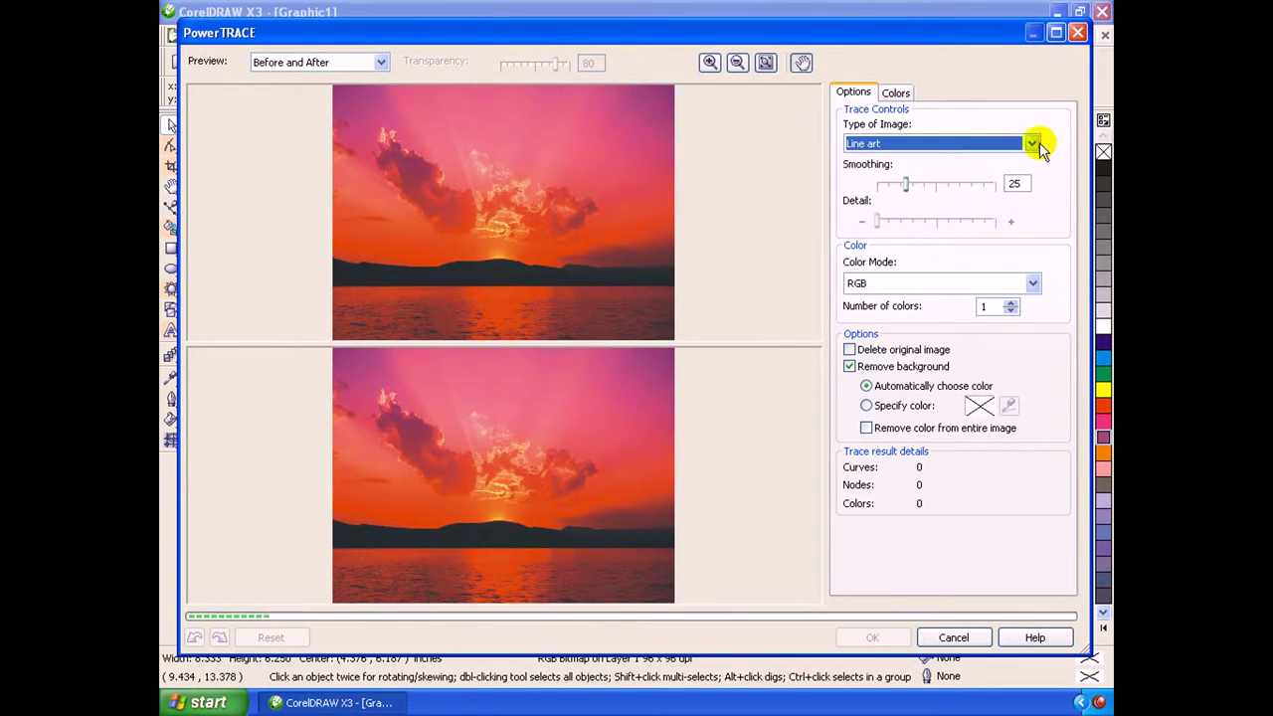
click(1040, 144)
click(1049, 144)
click(1035, 150)
click(1034, 147)
click(1033, 145)
click(1049, 156)
click(1031, 144)
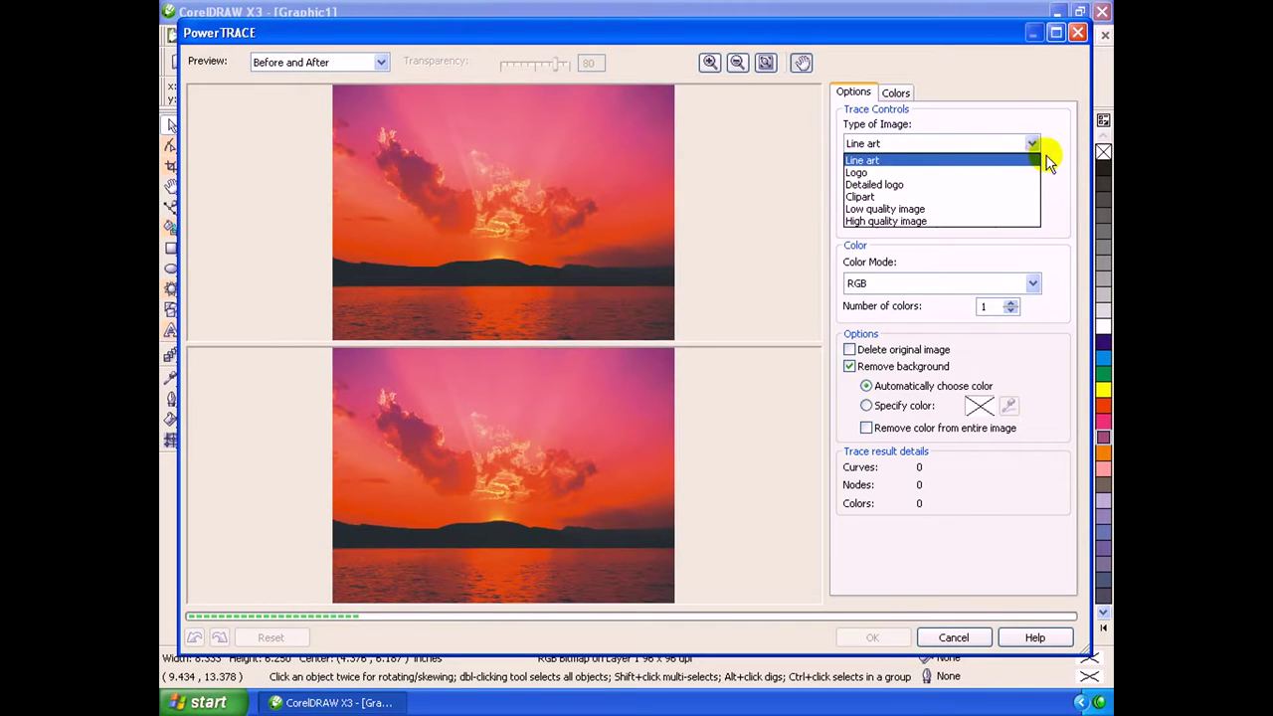
click(1042, 156)
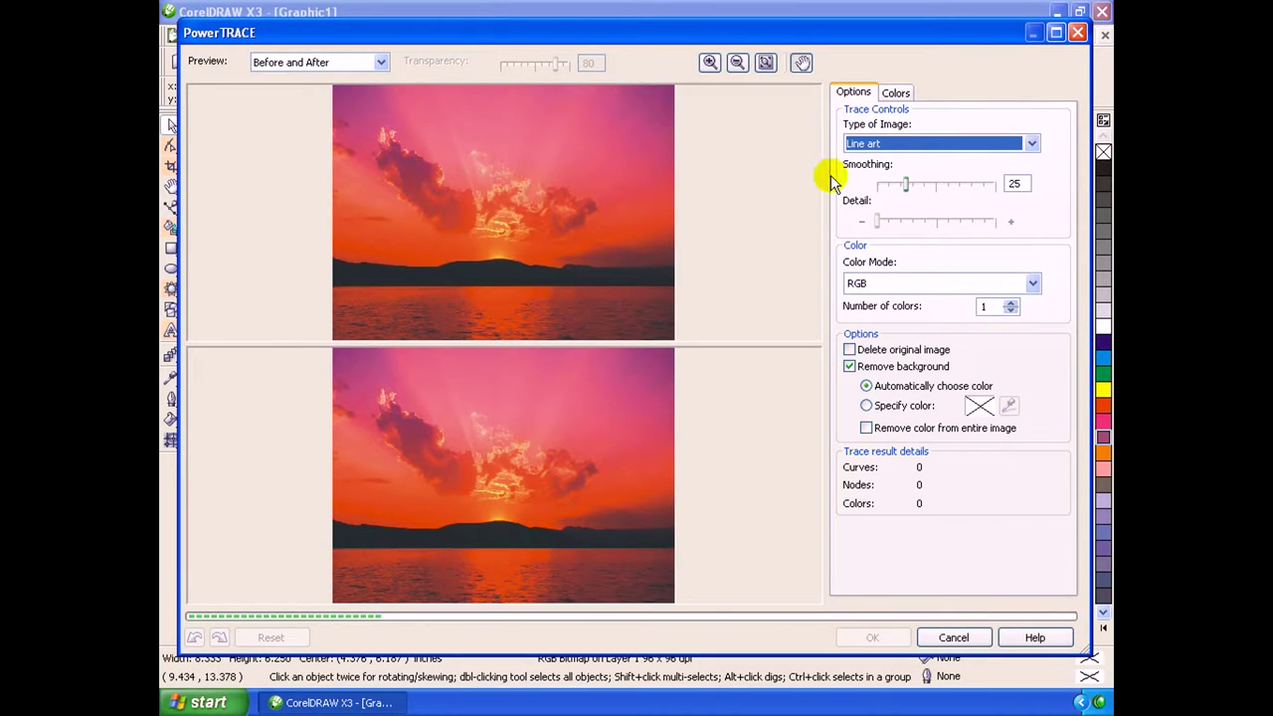
- Set Smoothing to 55 and Detail near maximum, then zoom the previews to compare
drag(906, 186, 933, 186)
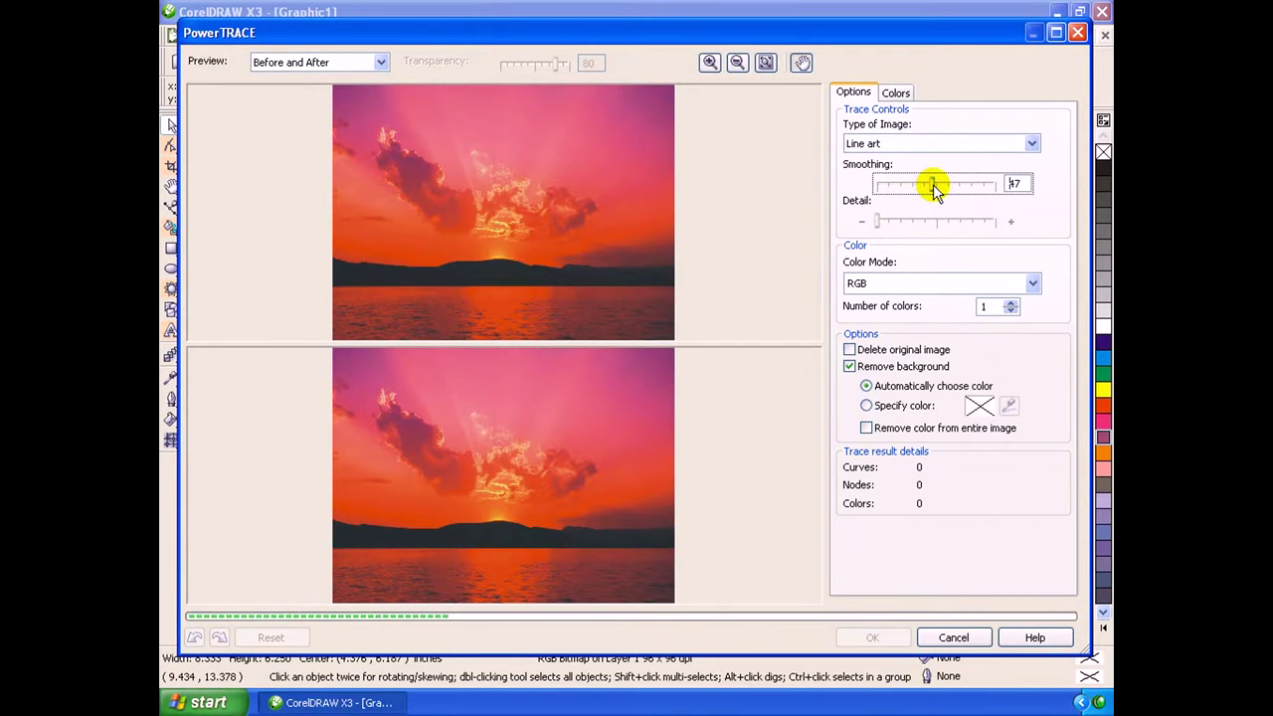
drag(892, 227, 940, 184)
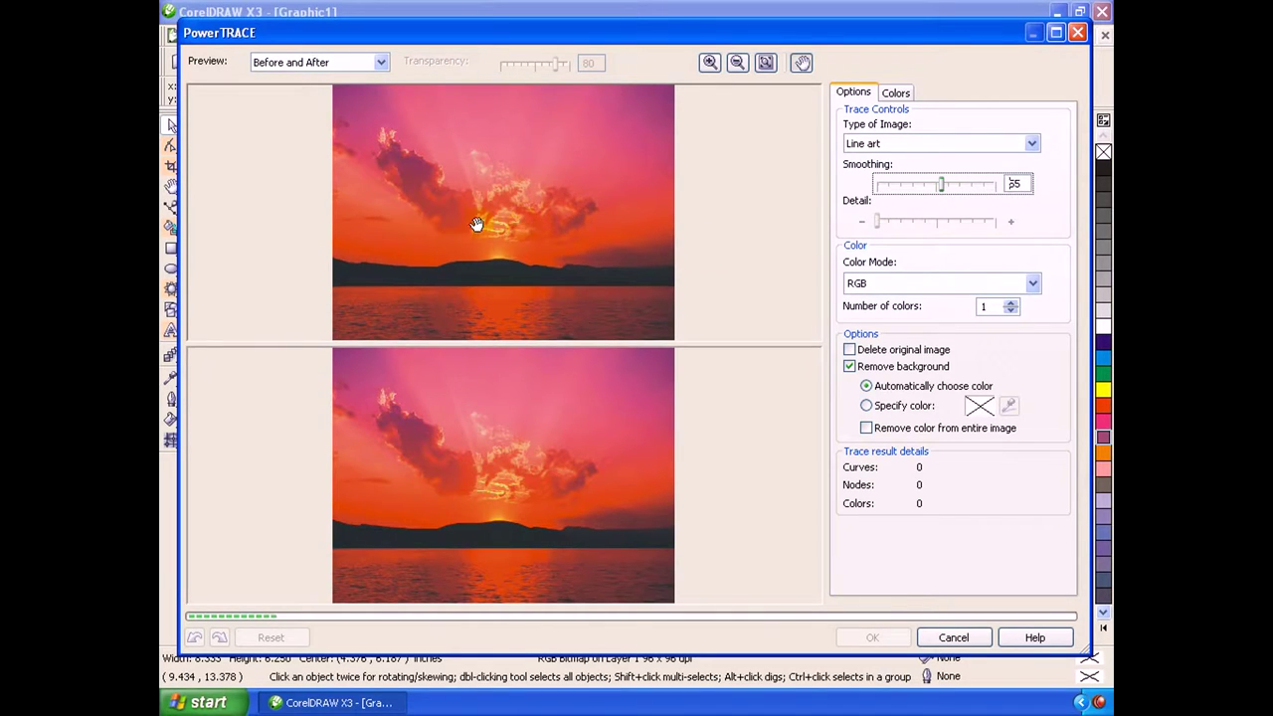
drag(463, 426, 619, 436)
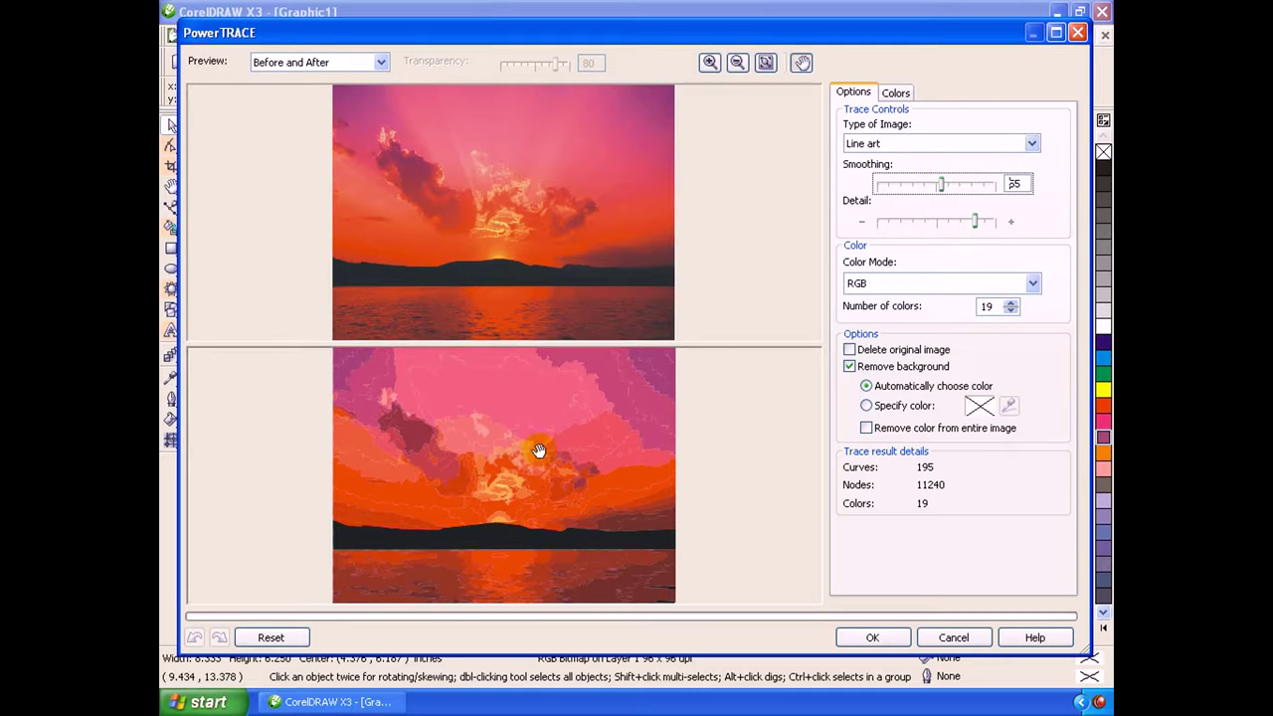
scroll(472, 466, up, 2)
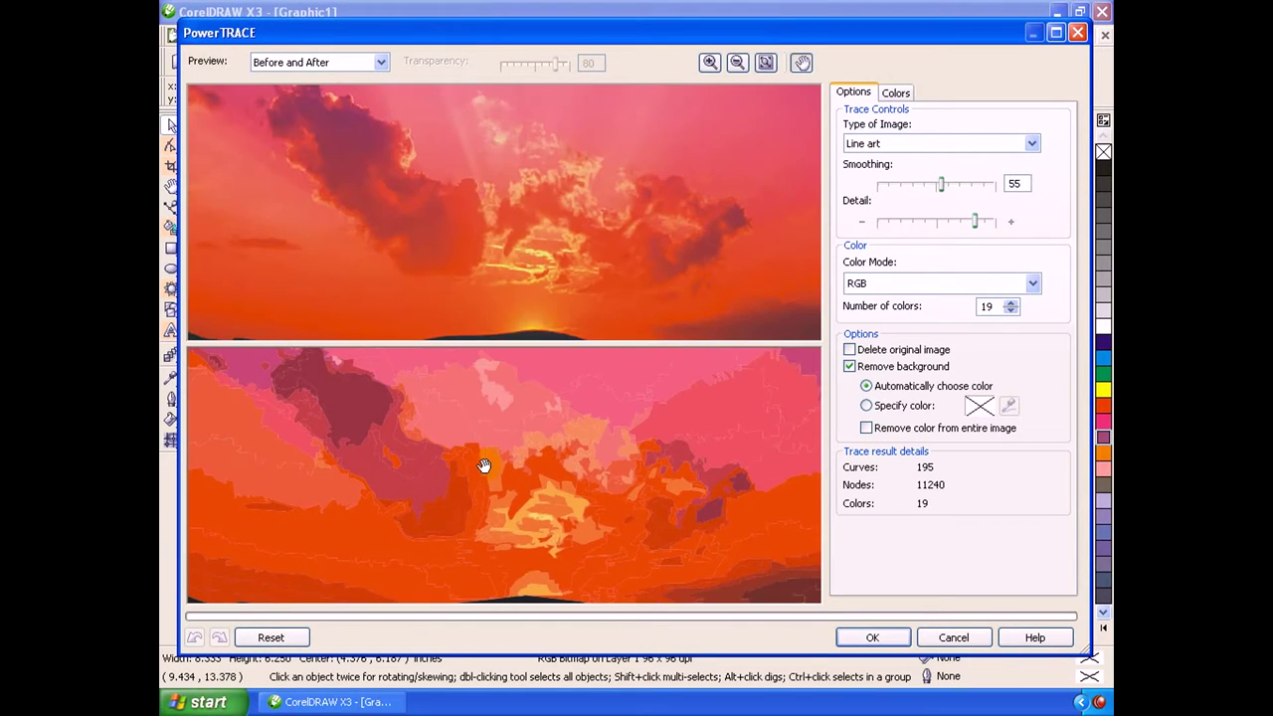
scroll(483, 465, down, 2)
scroll(482, 465, up, 1)
scroll(482, 465, down, 1)
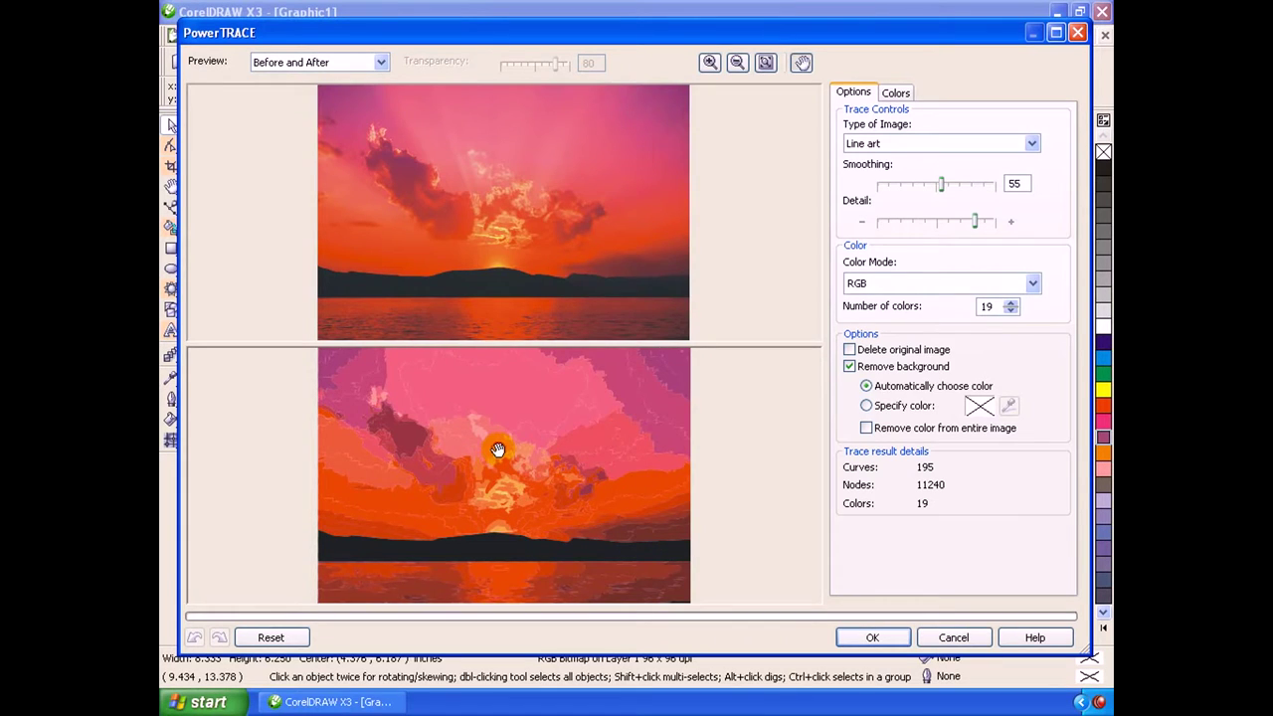
scroll(498, 450, up, 2)
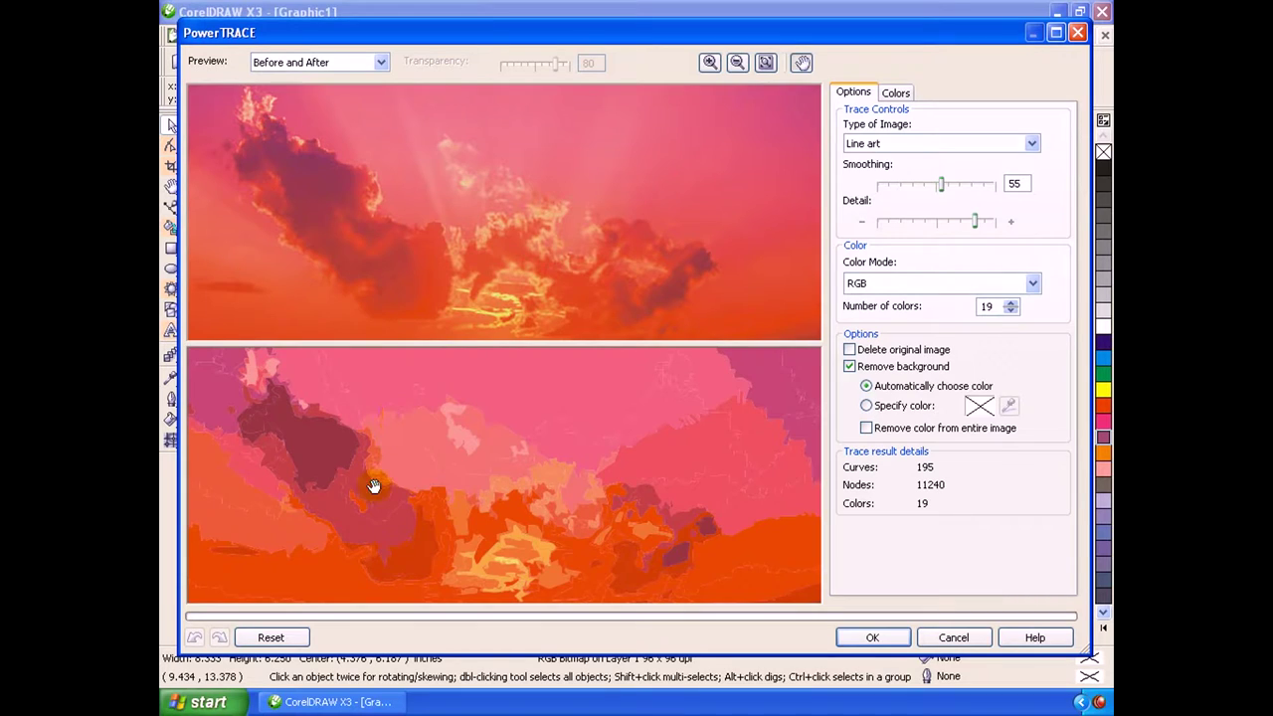
right_click(512, 461)
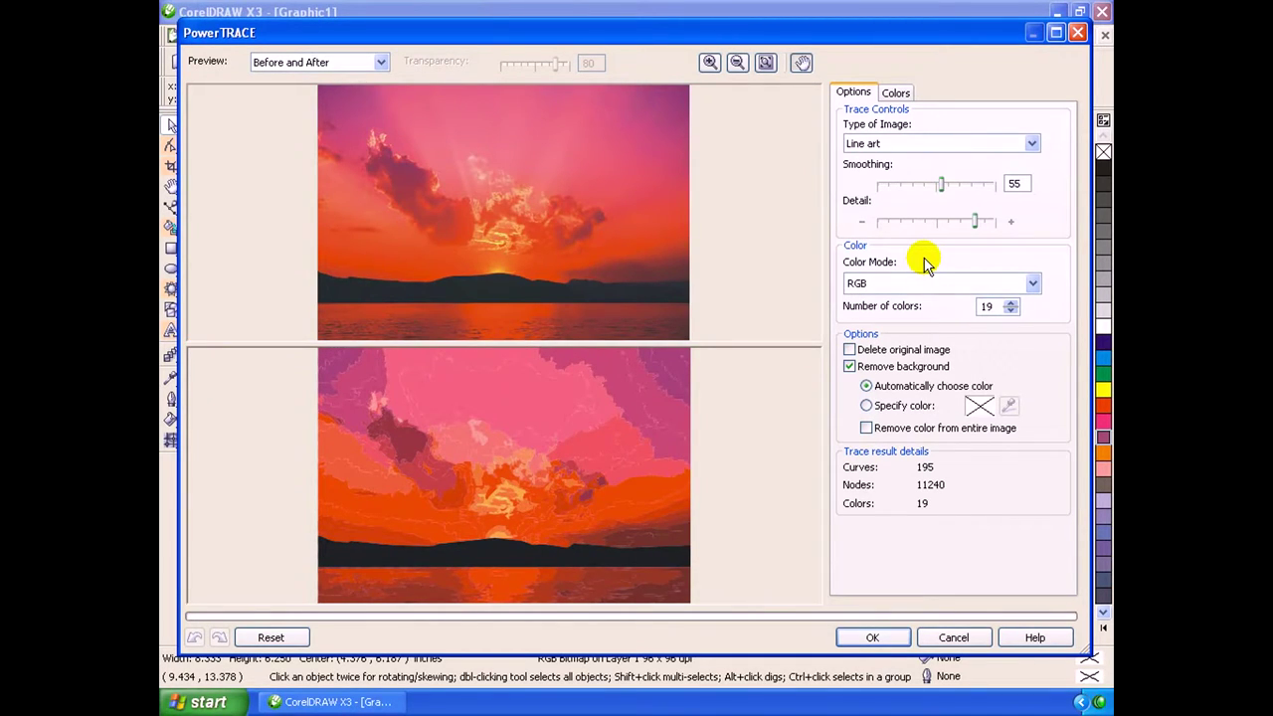
- Switch the sunset trace to CMYK colour mode, keeping the number of colours at 19
click(1031, 283)
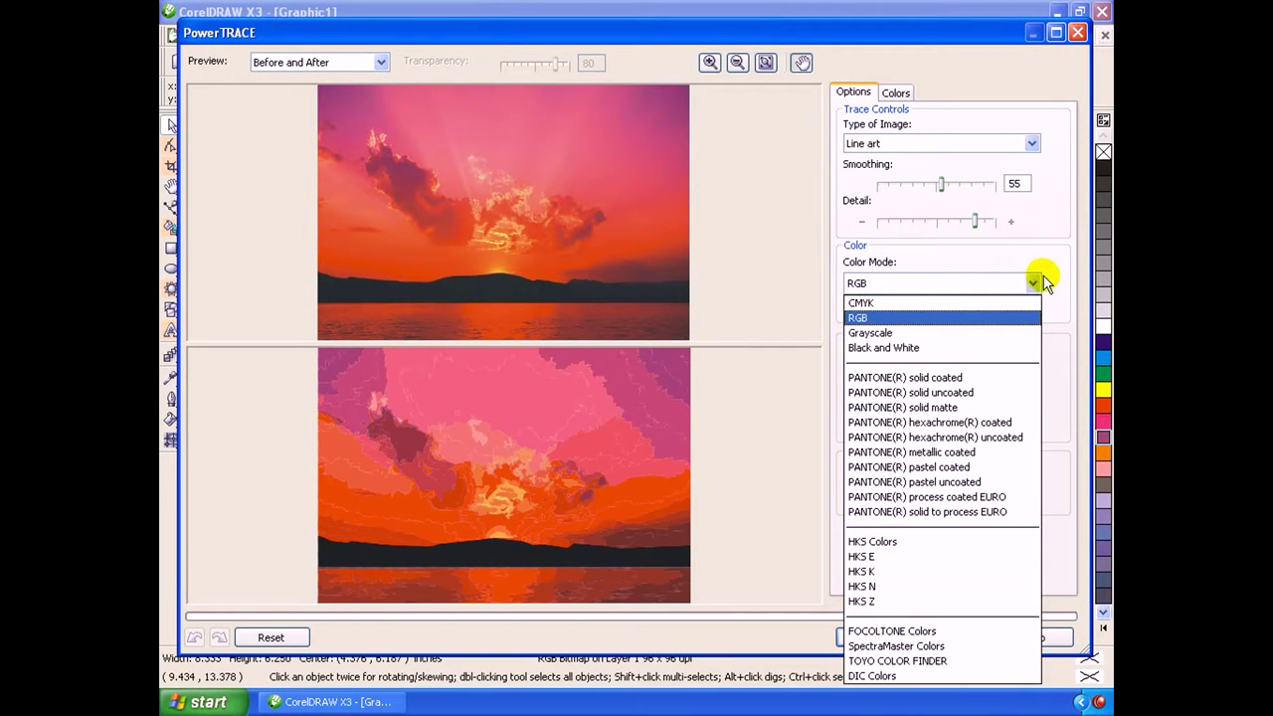
click(1044, 281)
click(1034, 283)
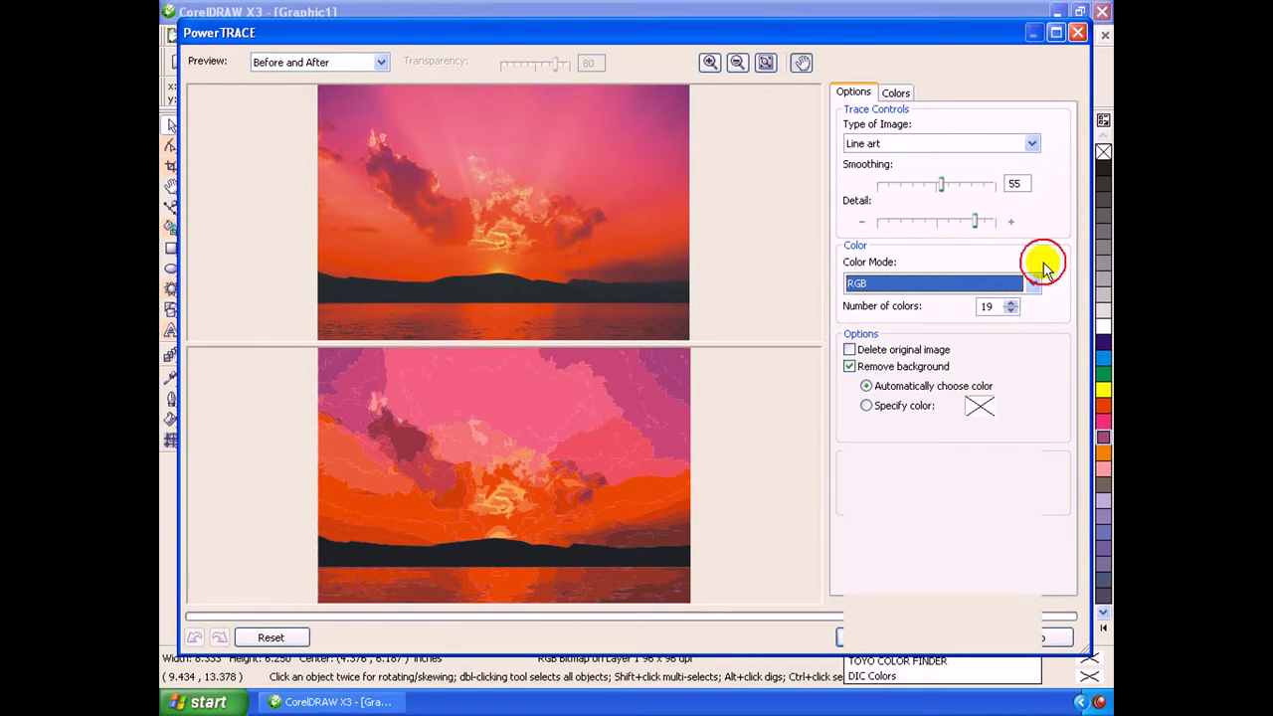
click(1036, 281)
click(1036, 278)
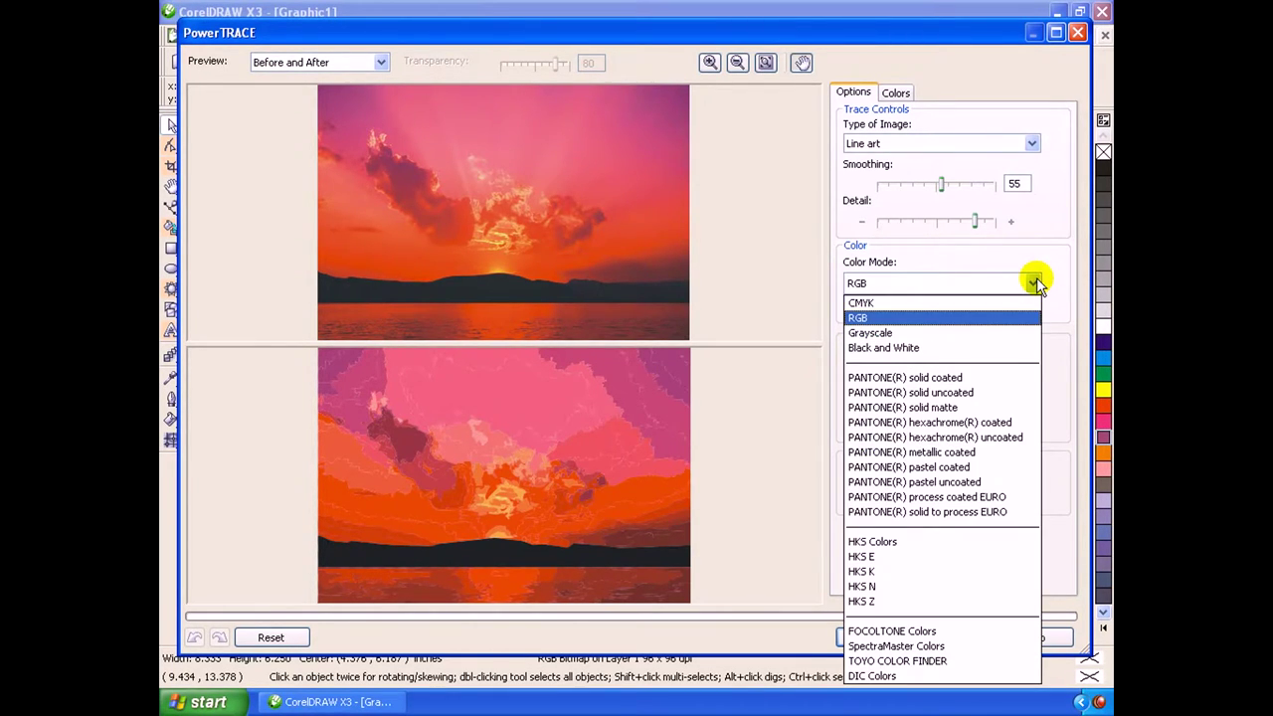
click(1016, 304)
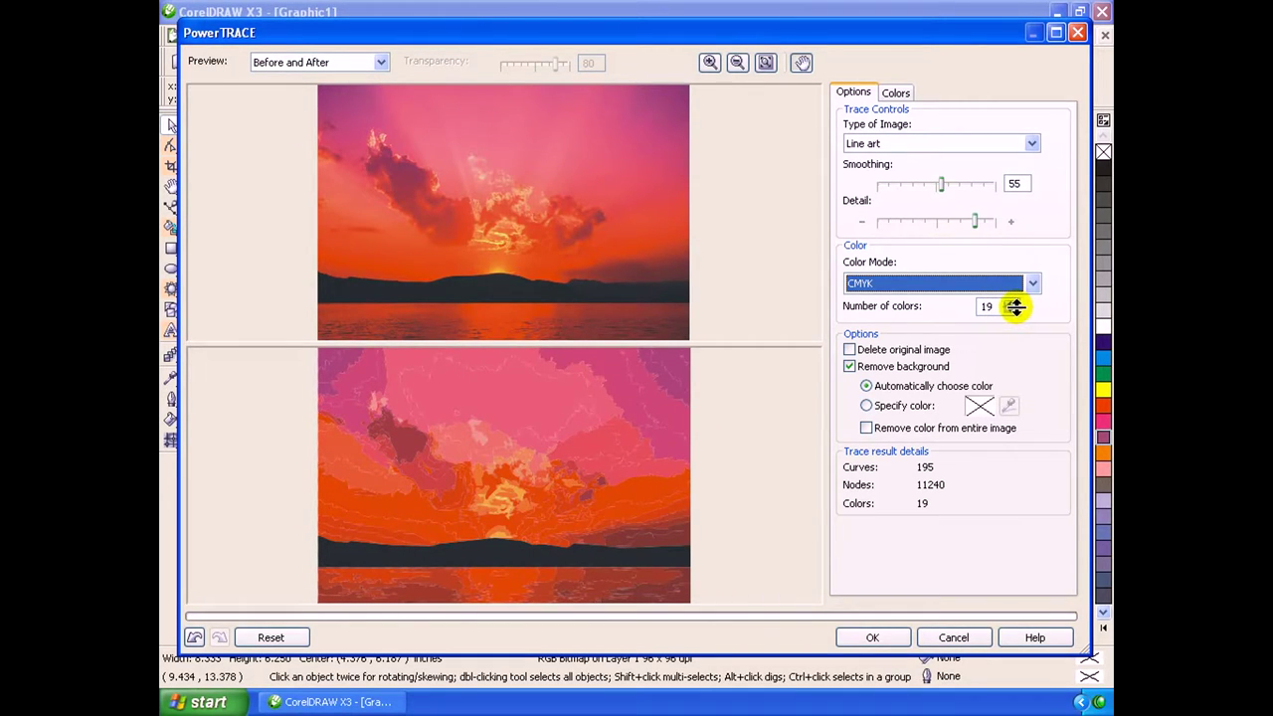
click(1011, 312)
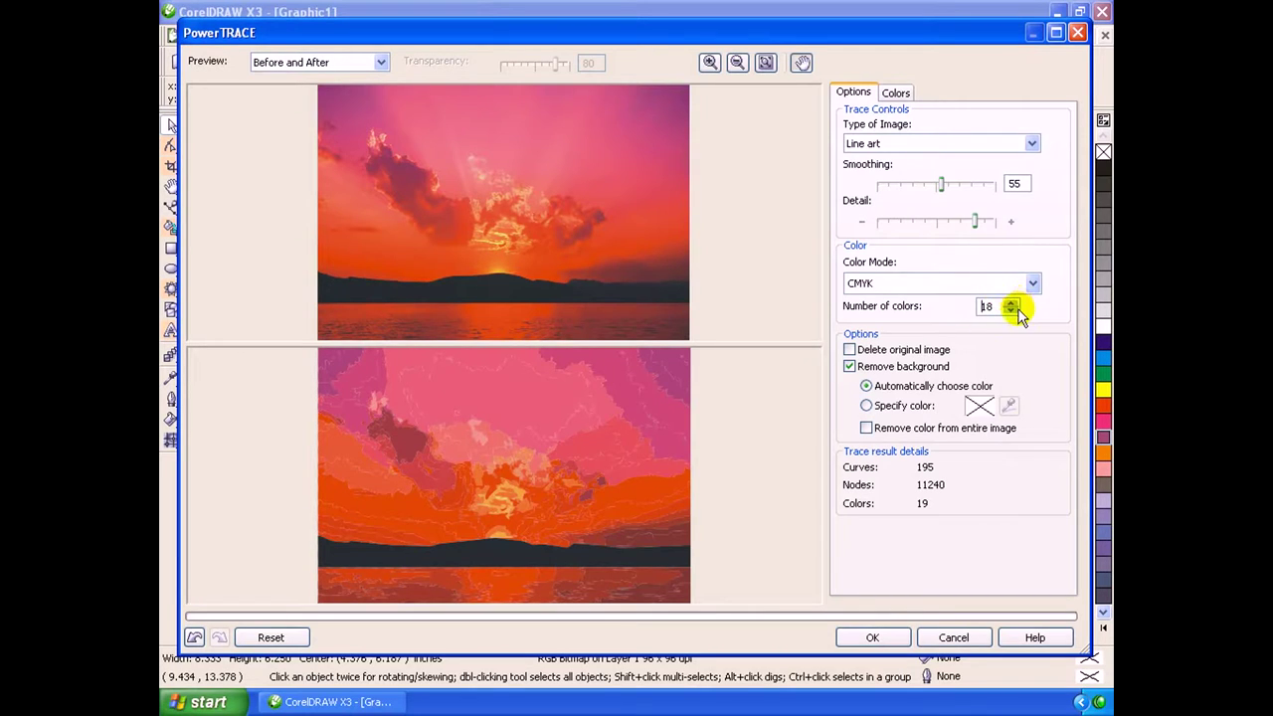
click(1010, 304)
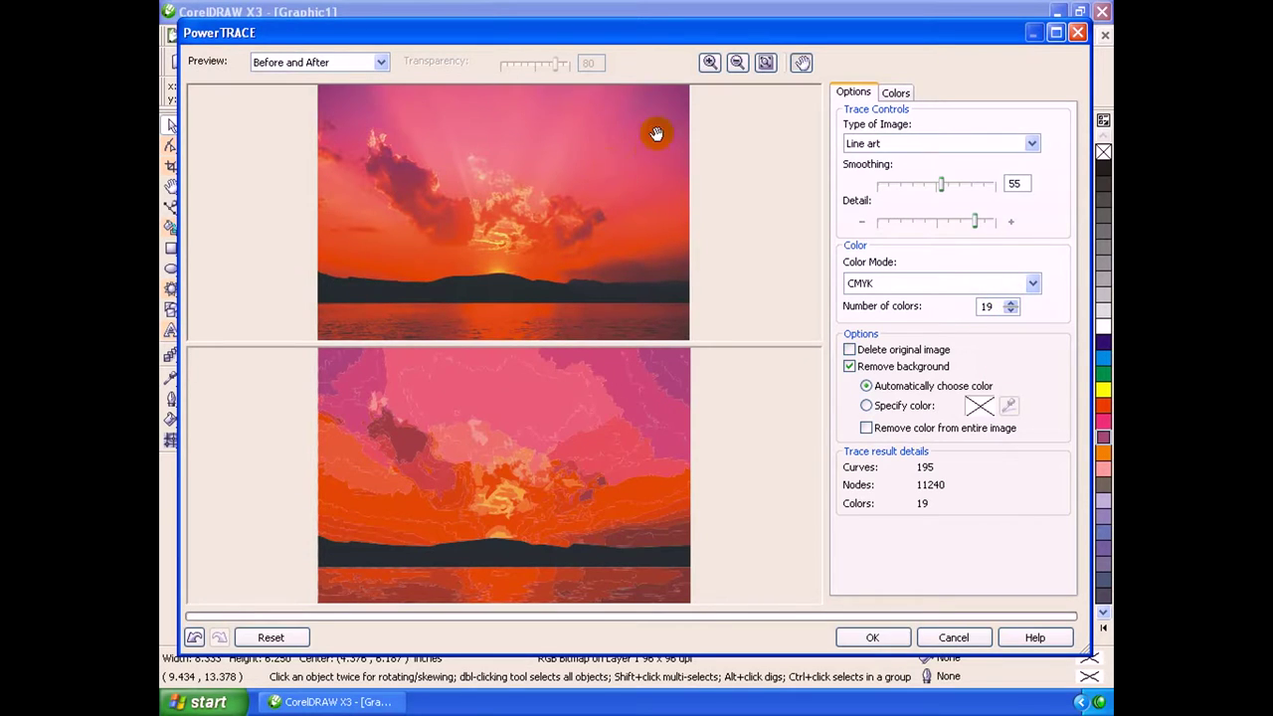
drag(631, 31, 631, 39)
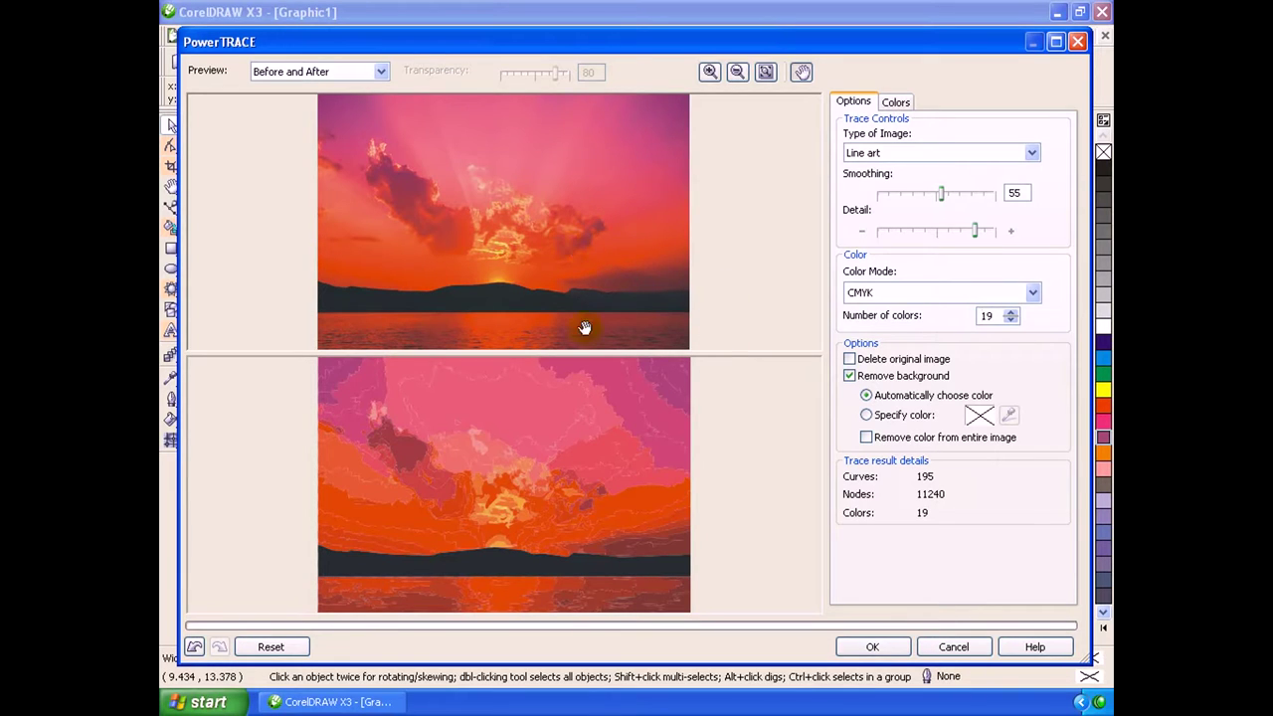
- Zoom the trace previews into the clouds, then fit the whole sunset back in view
click(705, 81)
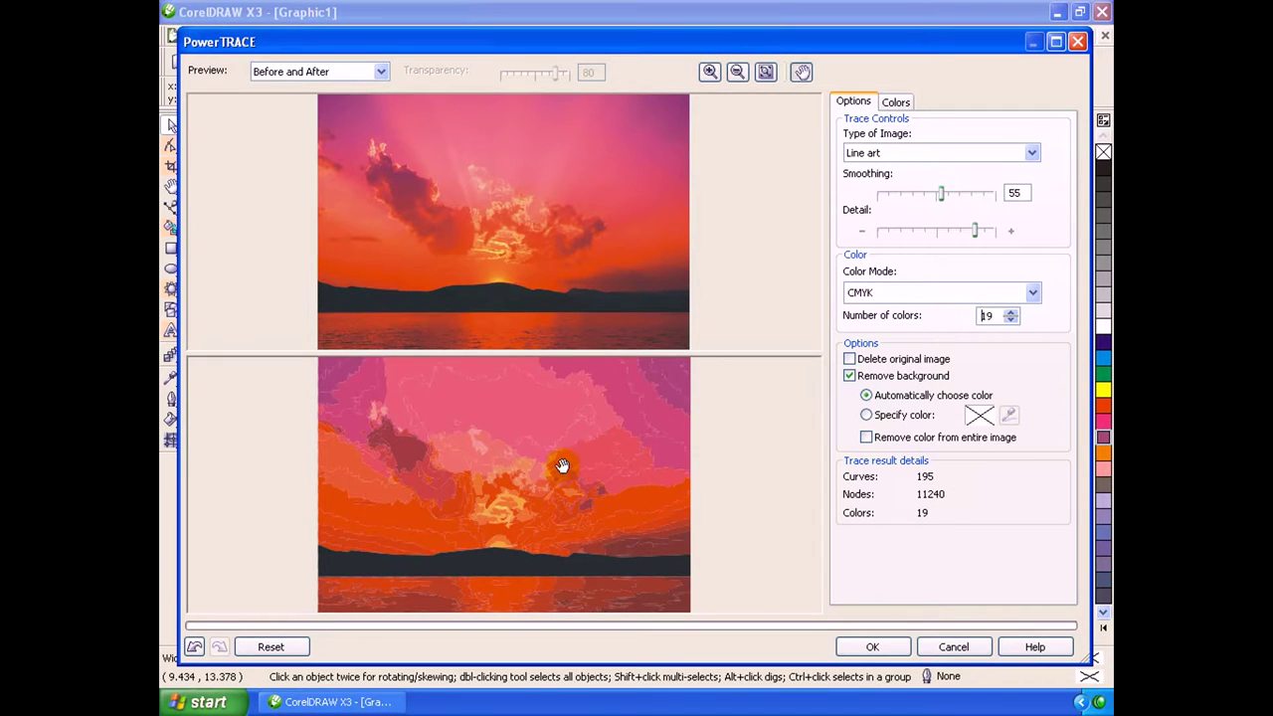
click(710, 72)
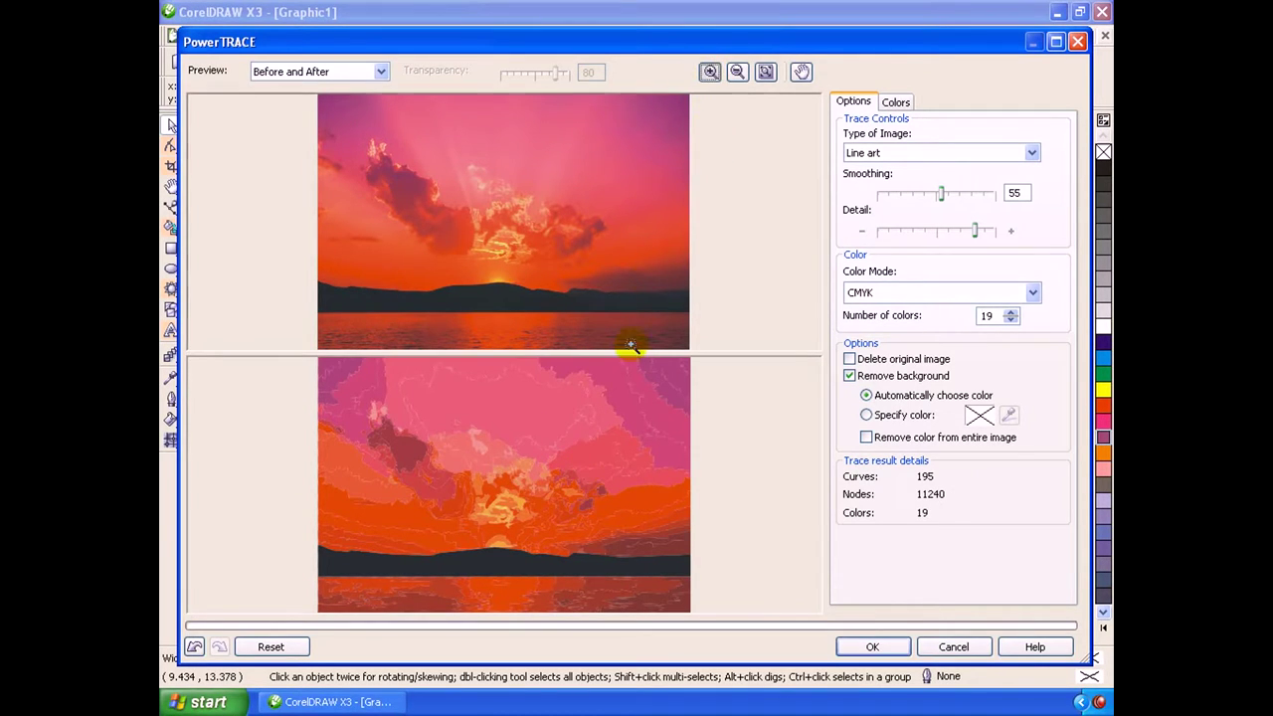
click(606, 392)
click(737, 72)
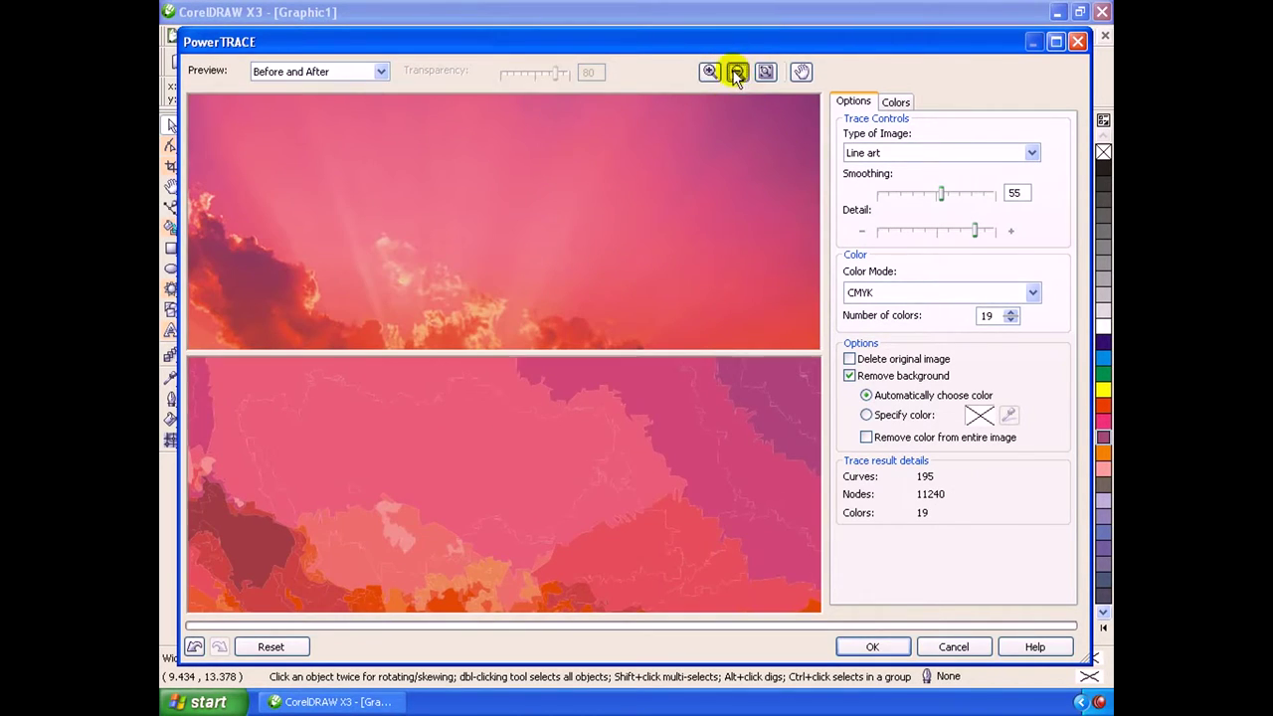
click(609, 425)
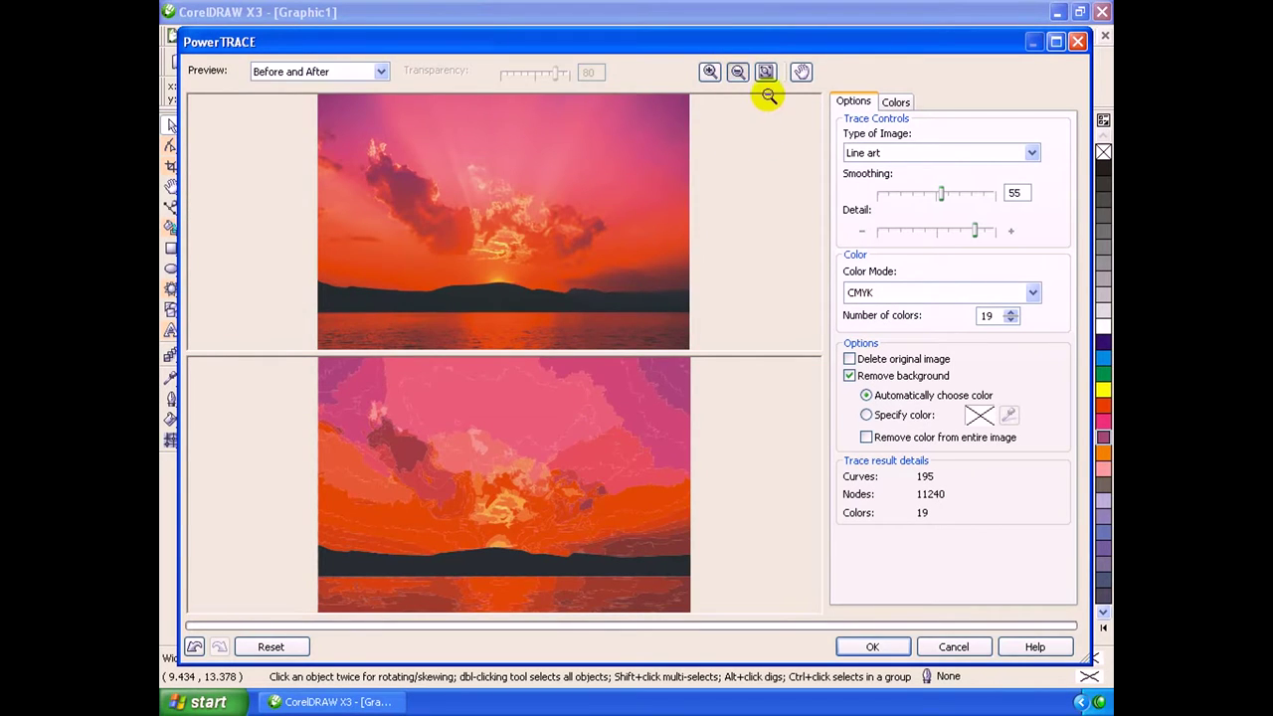
click(766, 71)
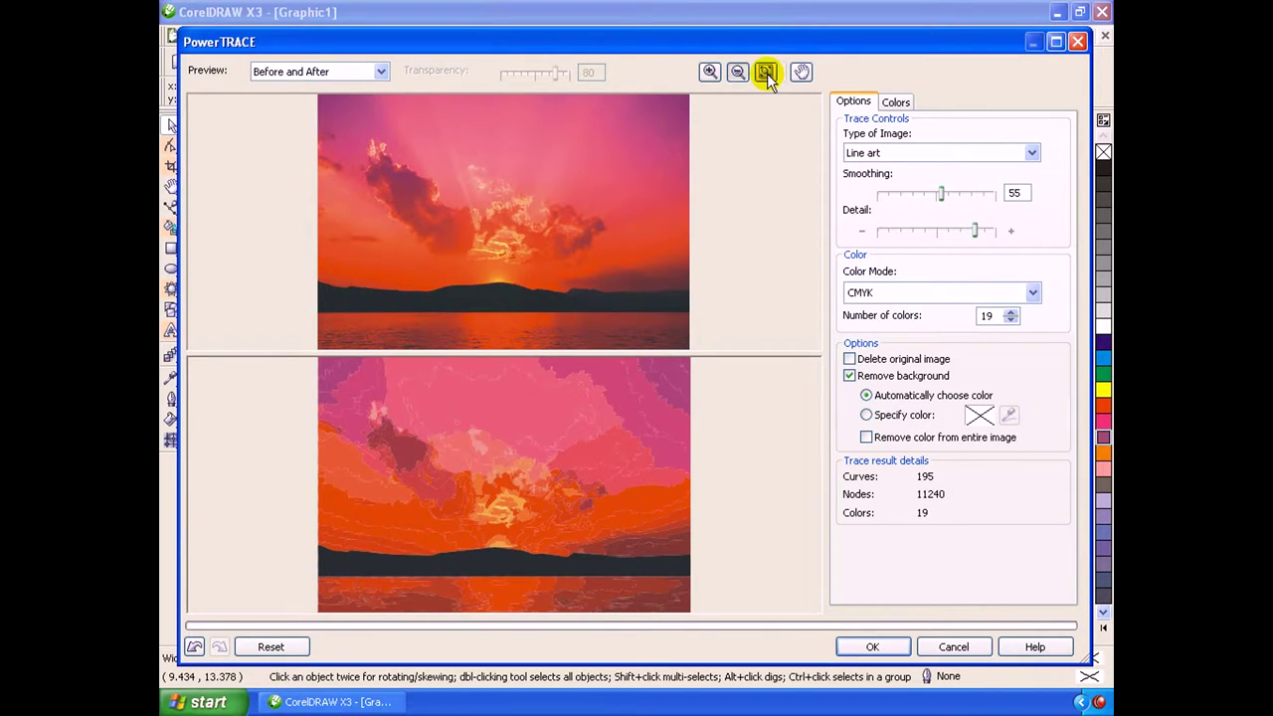
click(766, 72)
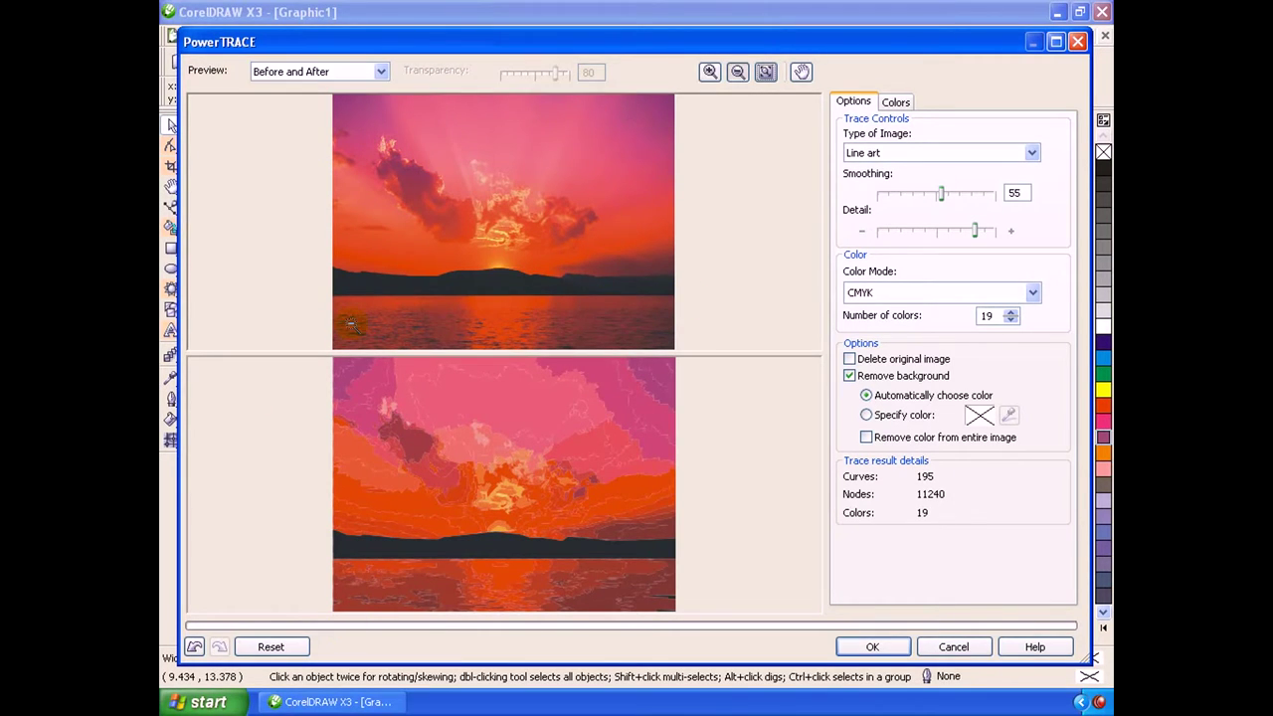
- Inspect the clouds and horizon close up, then turn off Remove background
click(710, 72)
click(603, 434)
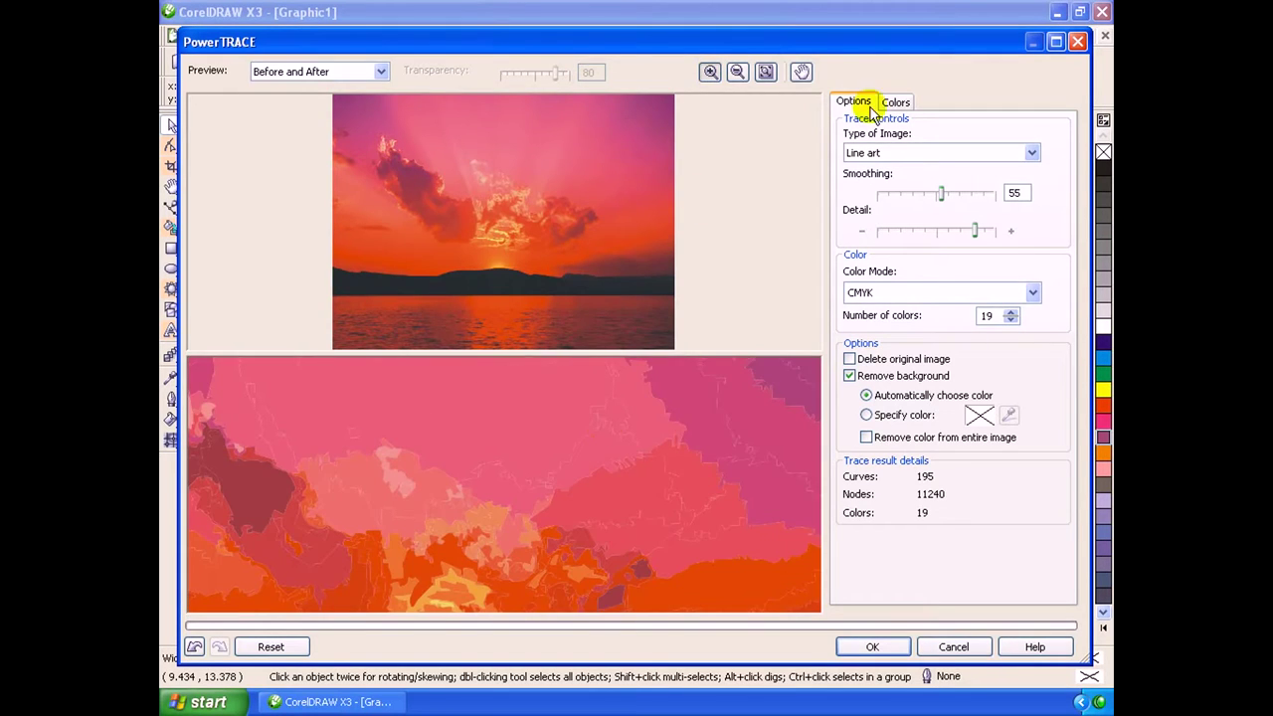
click(801, 71)
mouse_move(645, 472)
mouse_down()
mouse_move(521, 473)
mouse_move(526, 347)
mouse_up()
drag(426, 514, 630, 468)
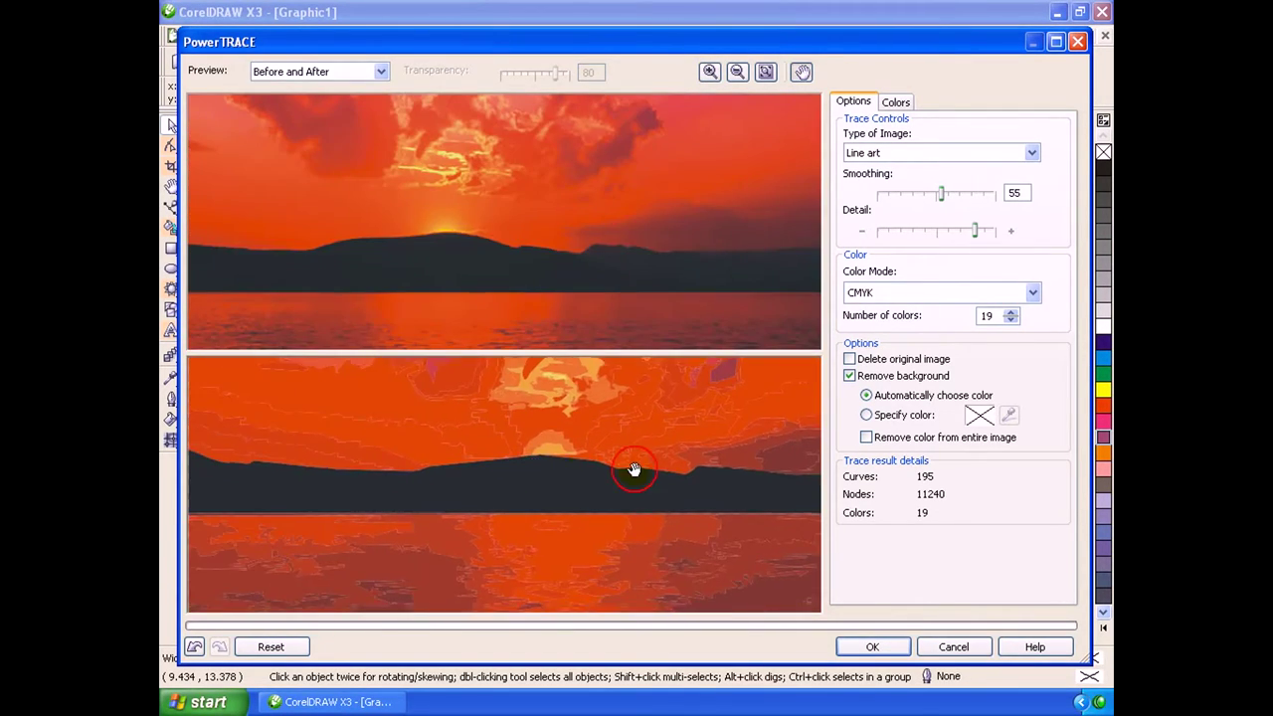
drag(346, 403, 543, 418)
click(888, 375)
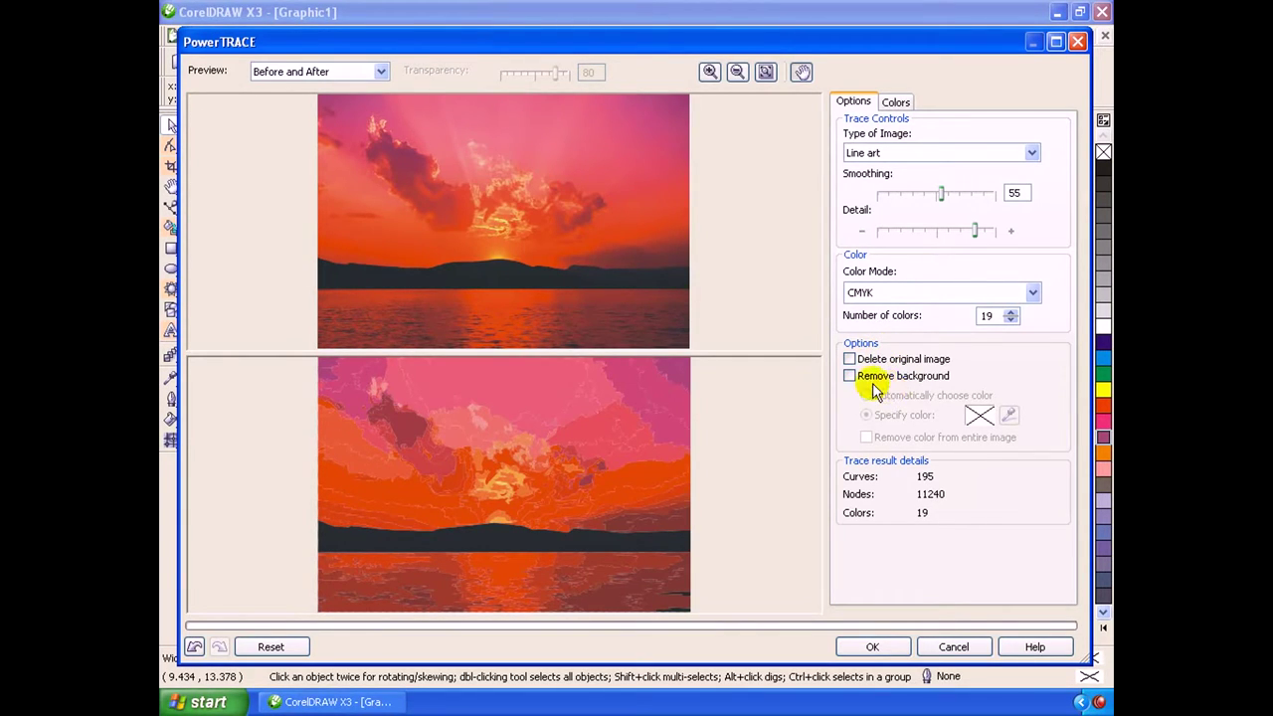
- Re-enable background removal with Specify color, sampling three pink and red sky shades
click(874, 379)
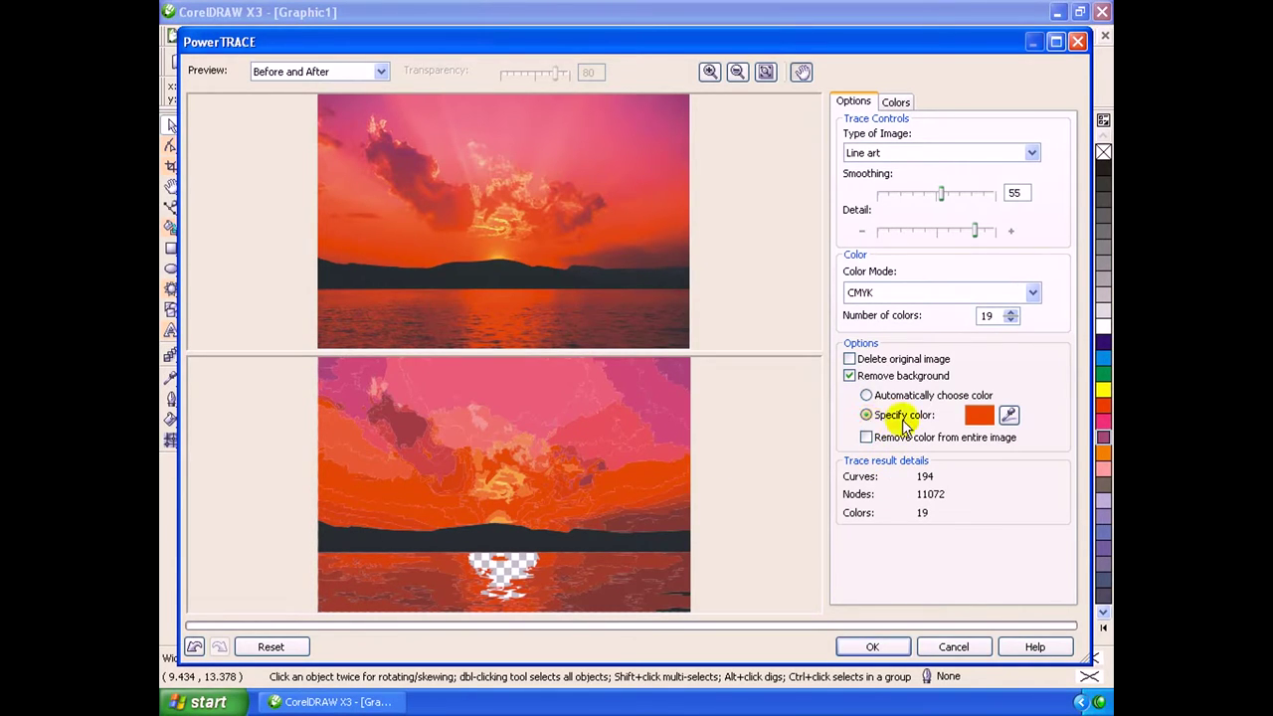
click(1008, 415)
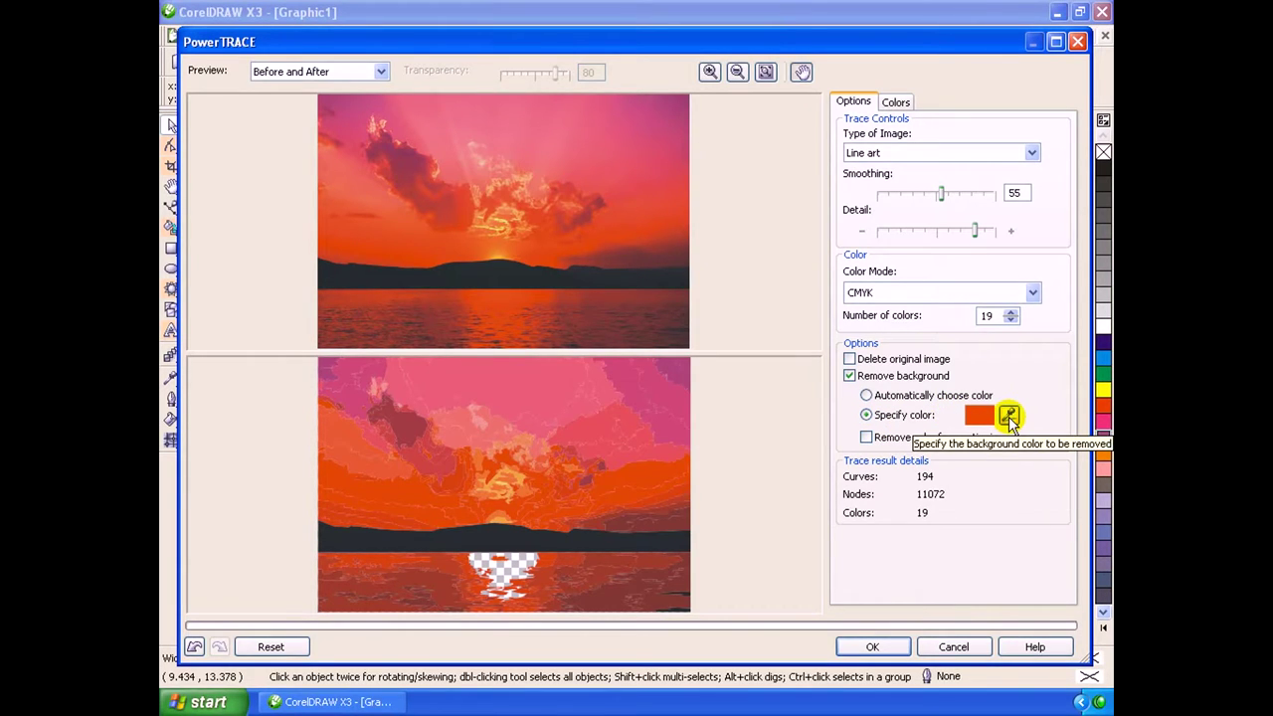
click(1009, 415)
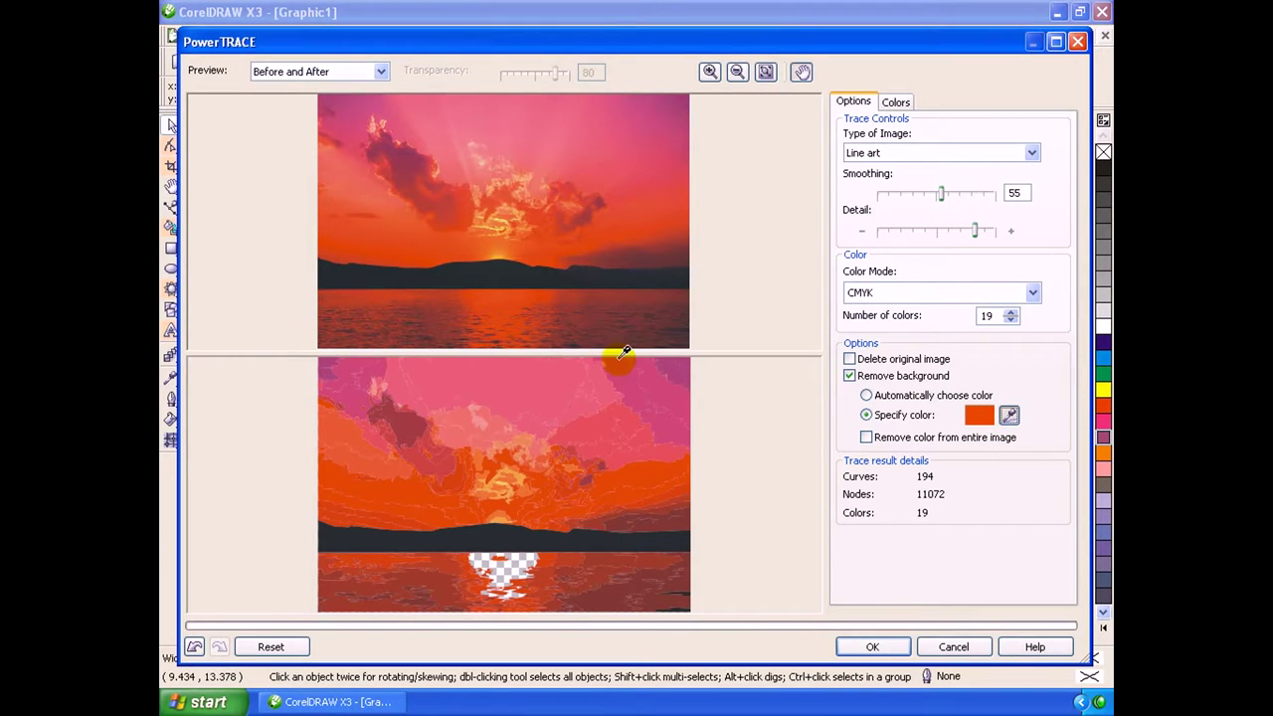
click(604, 164)
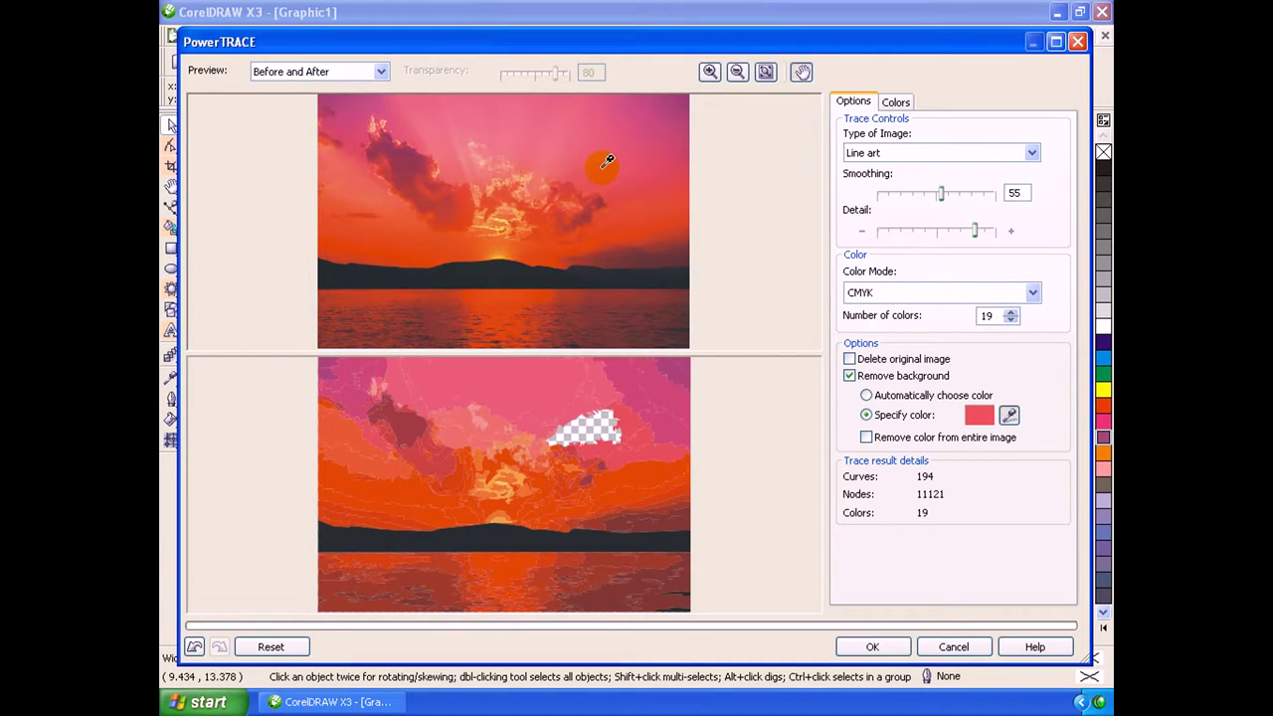
click(529, 132)
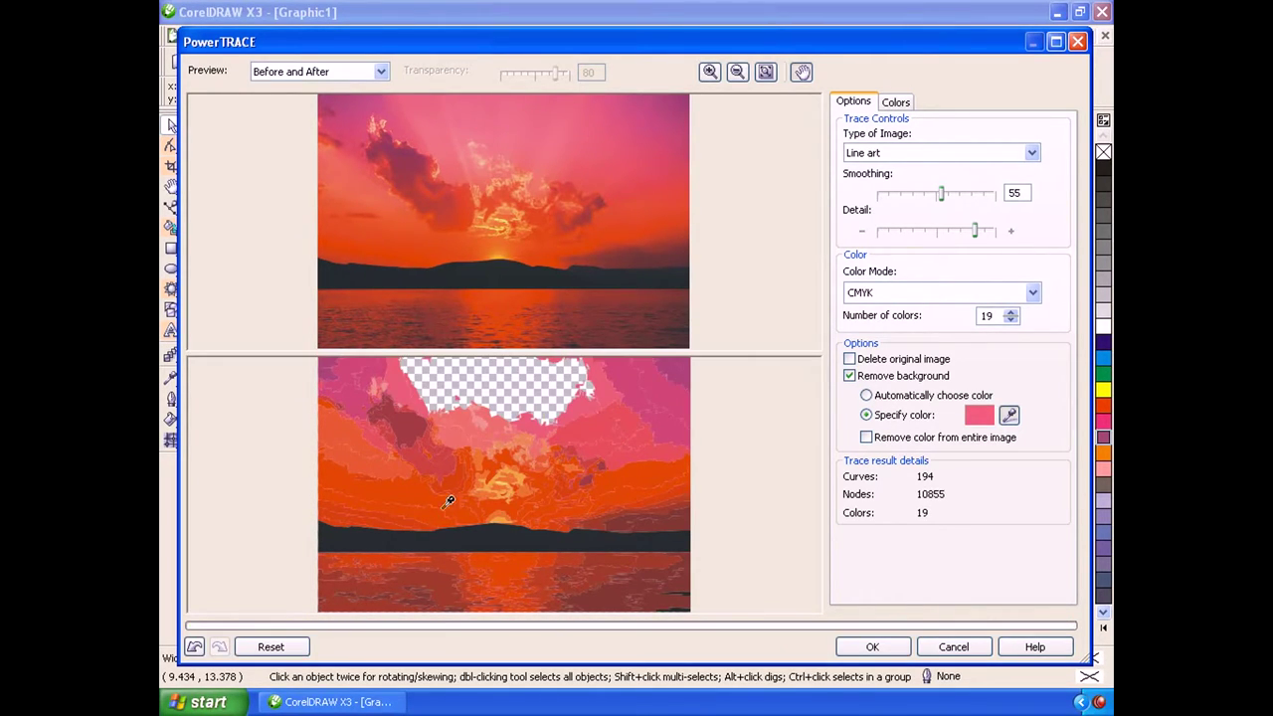
click(572, 124)
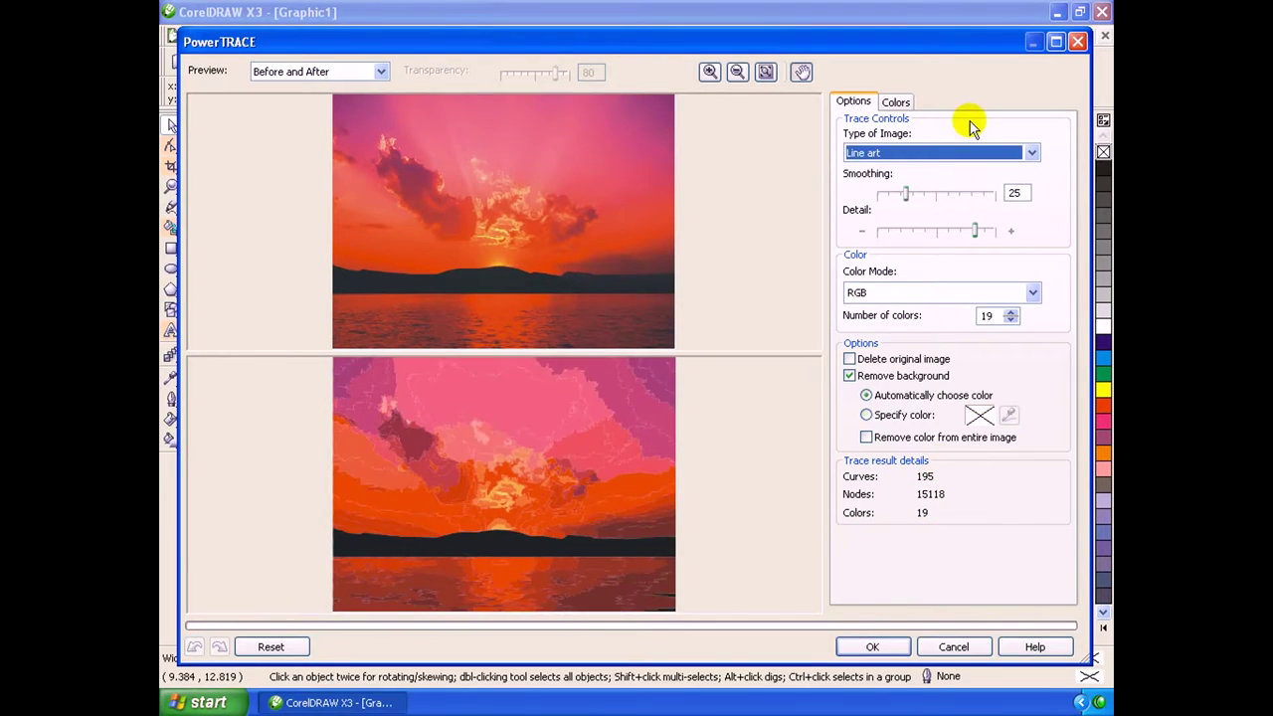
- In the trace's Colors list, select the orange swatch R249 G118 B73 and edit it
click(896, 103)
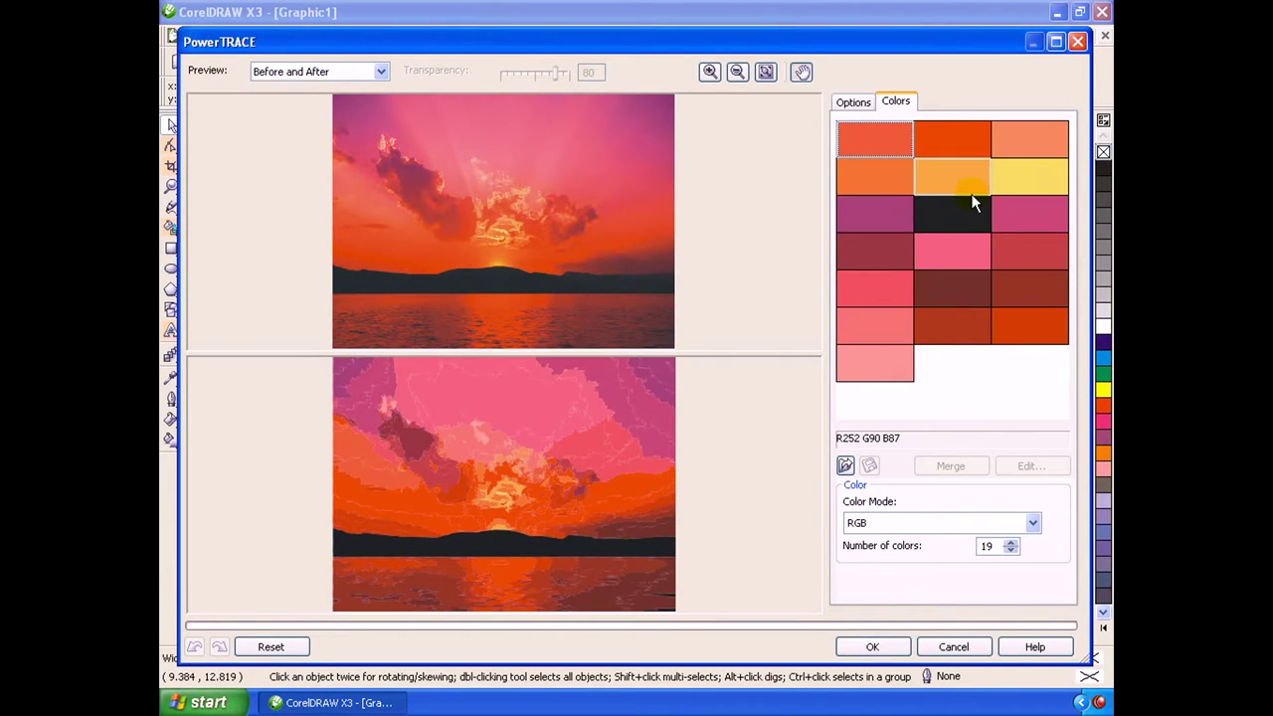
click(936, 261)
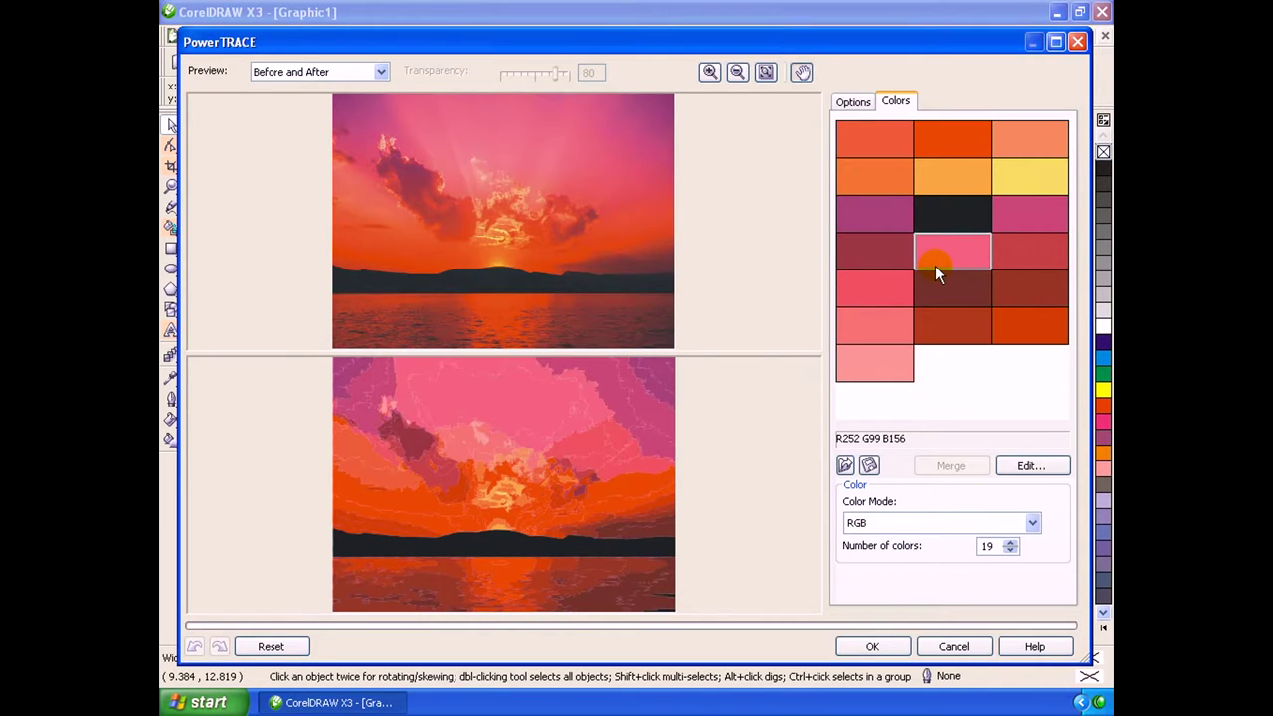
click(926, 186)
click(901, 177)
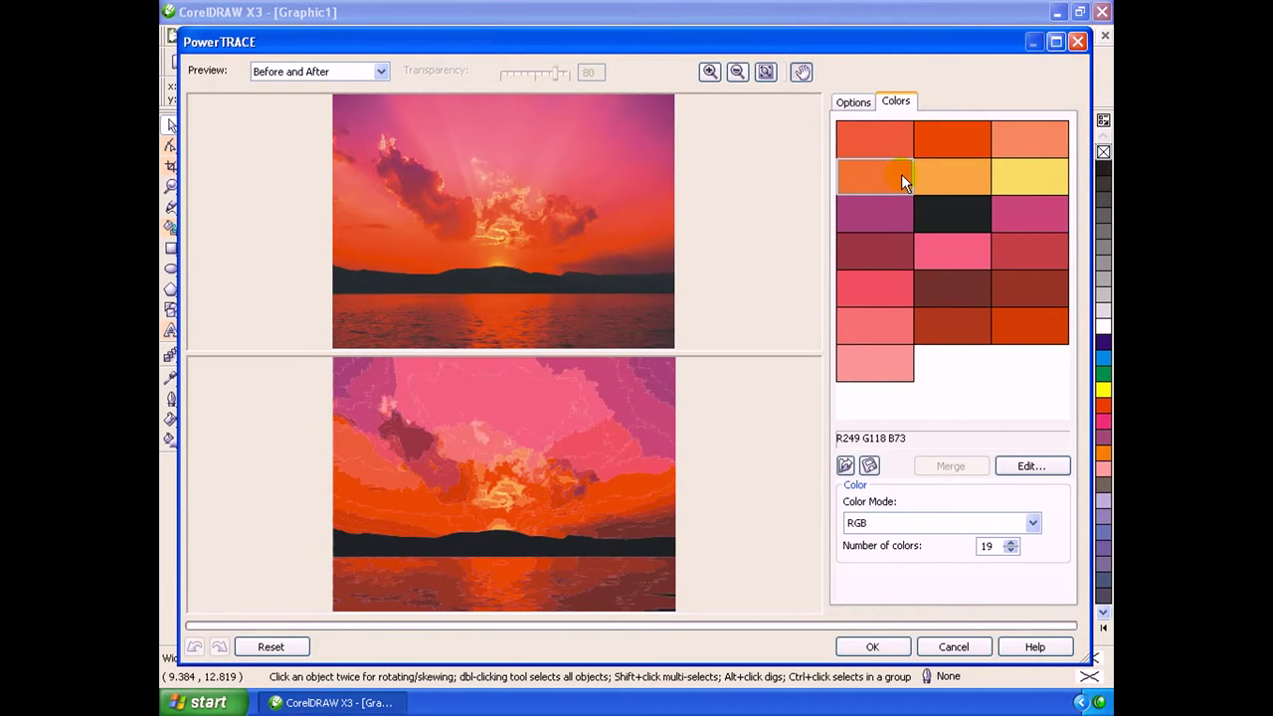
click(1050, 470)
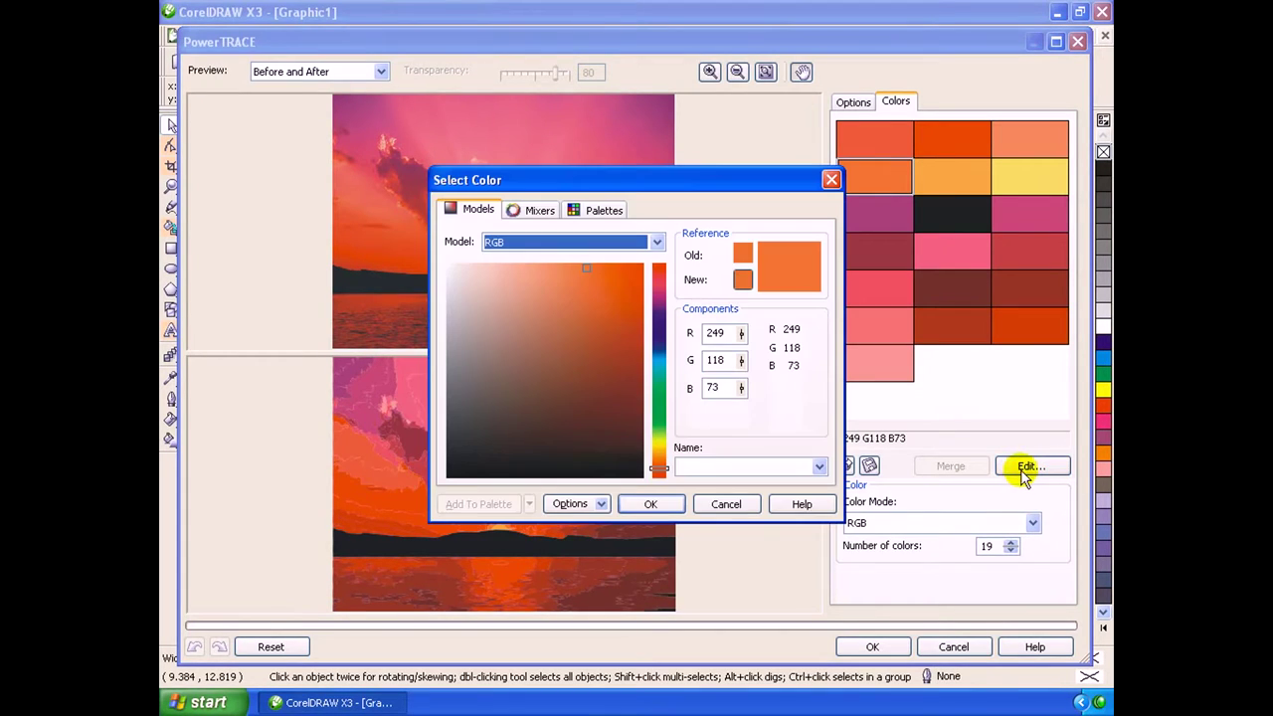
- Replace the orange trace colour with cyan R0 G213 B255
drag(623, 321, 628, 269)
drag(590, 177, 533, 165)
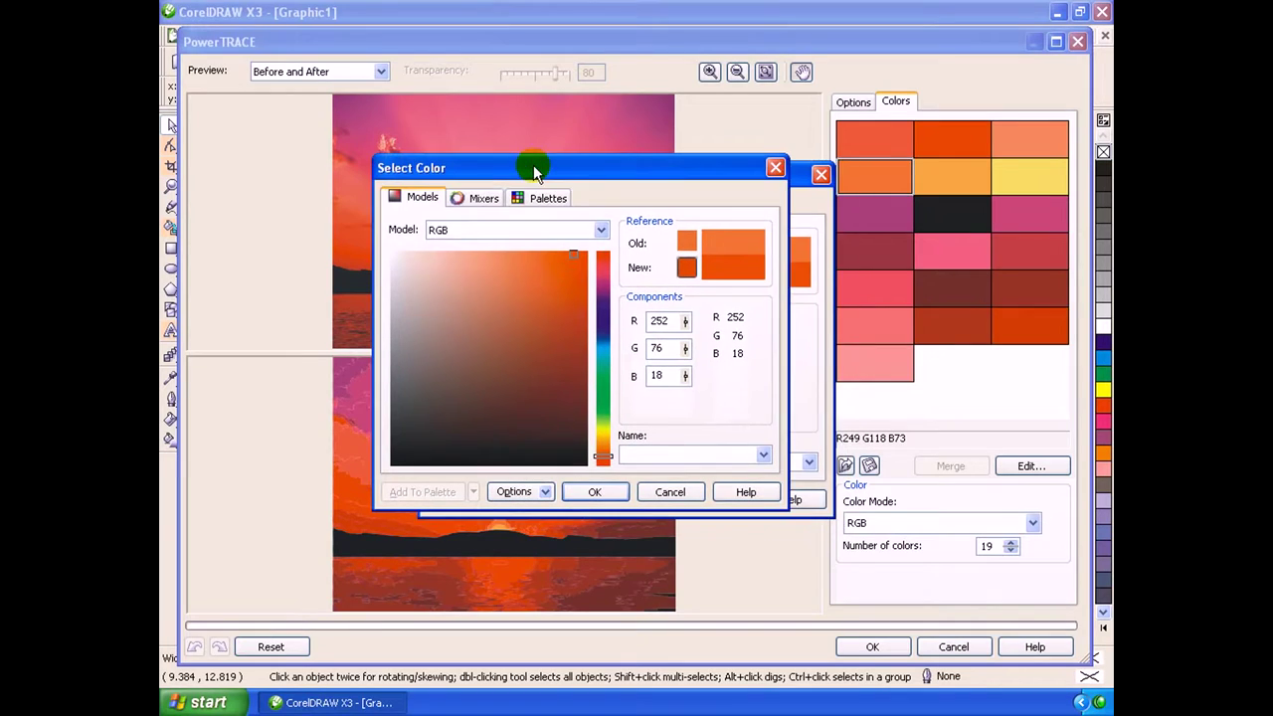
click(569, 258)
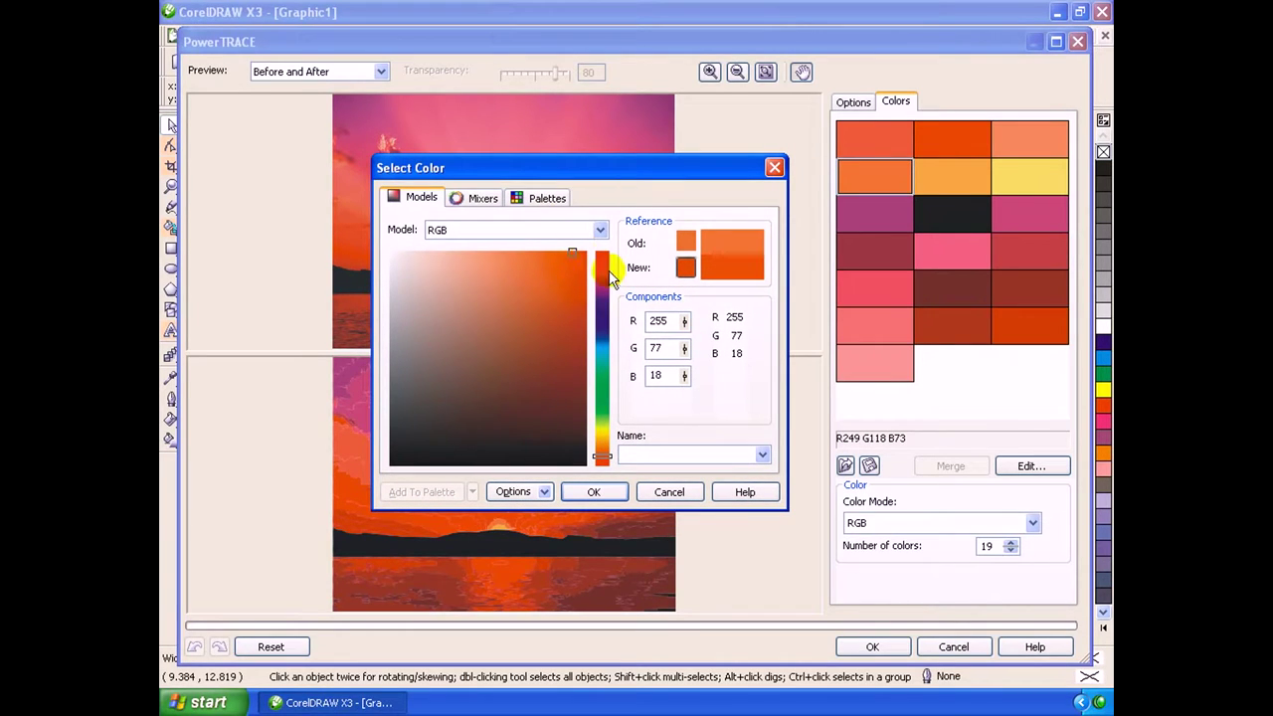
click(600, 353)
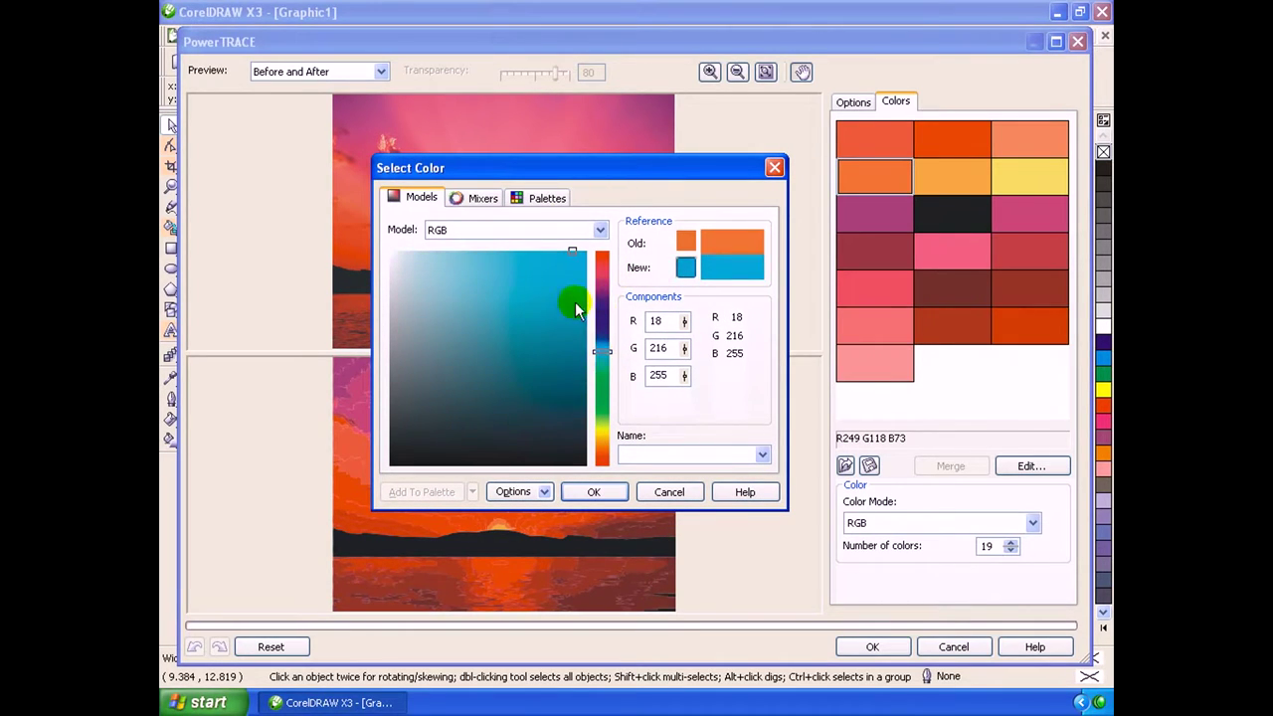
drag(575, 301, 586, 254)
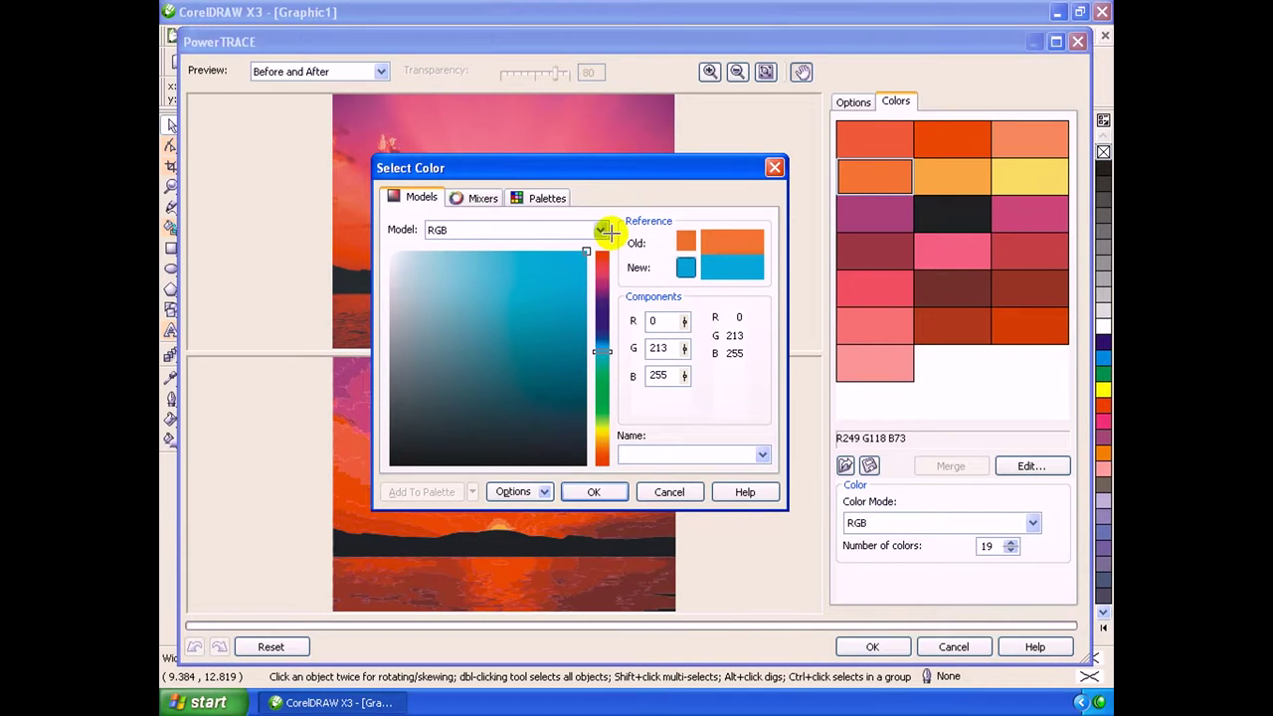
click(594, 491)
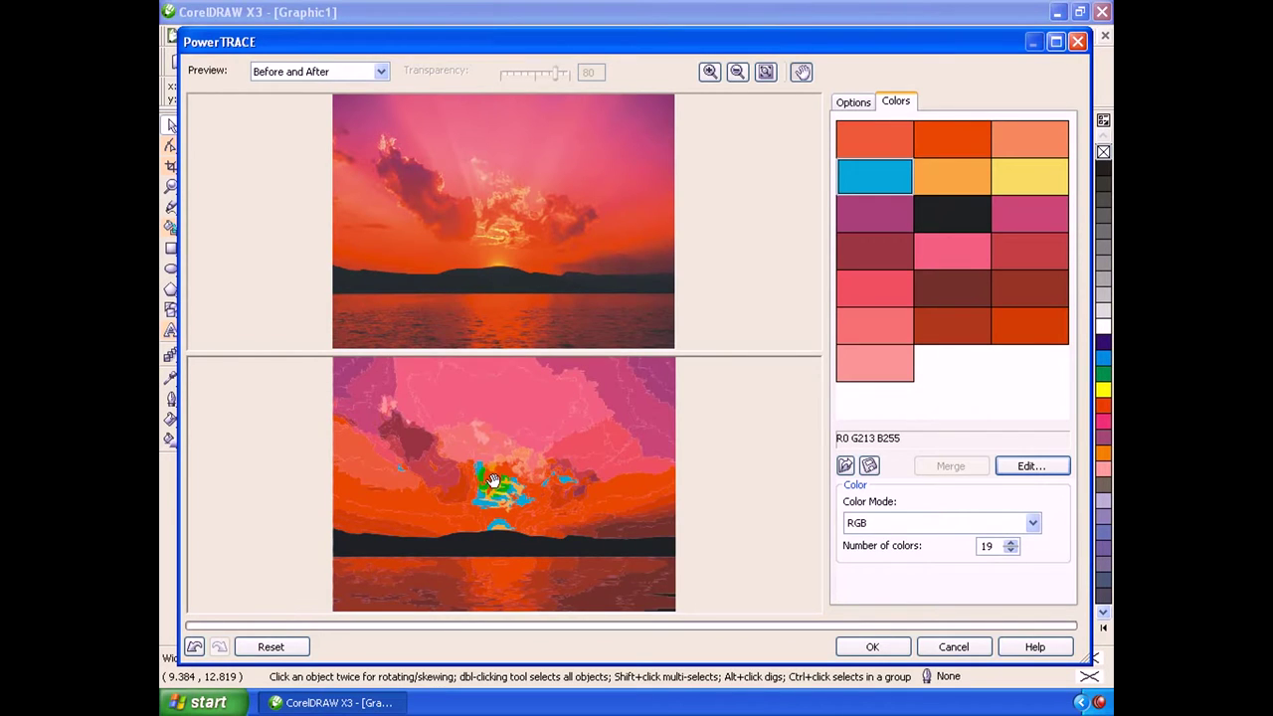
click(975, 557)
- Set the trace to CMYK colour mode and enter 5 as the number of colours, giving 6
click(1034, 523)
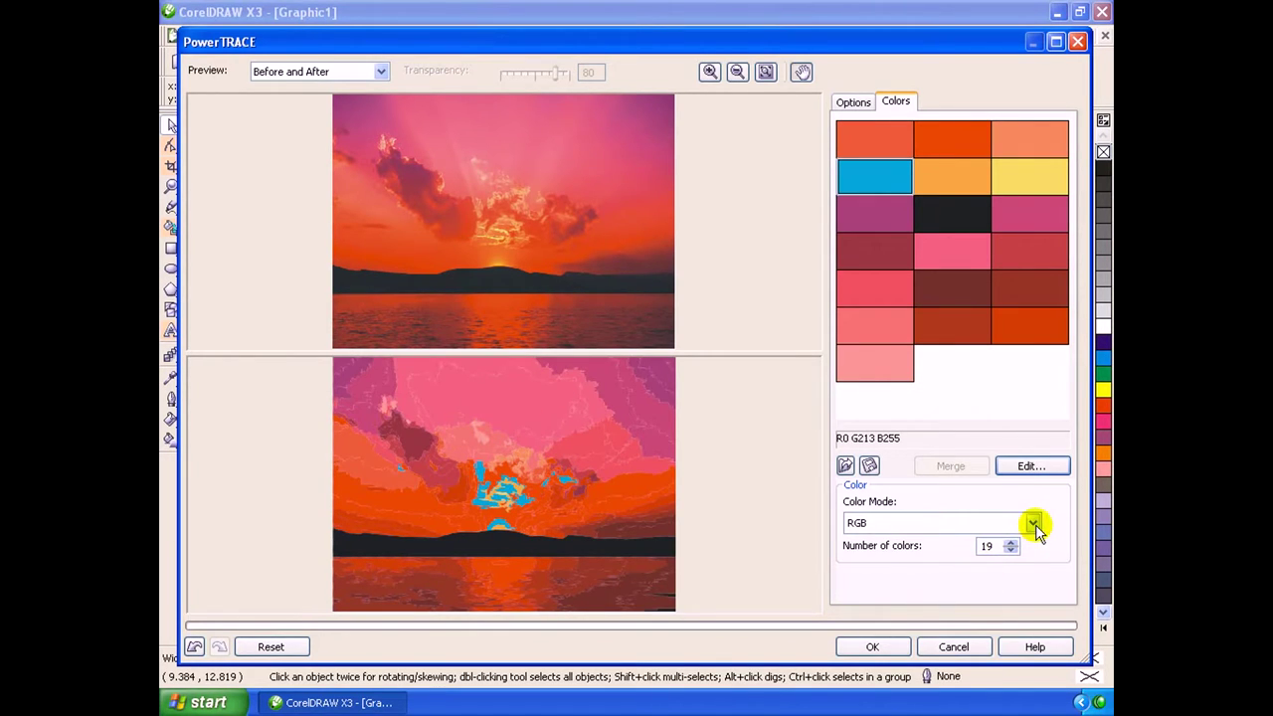
click(1056, 553)
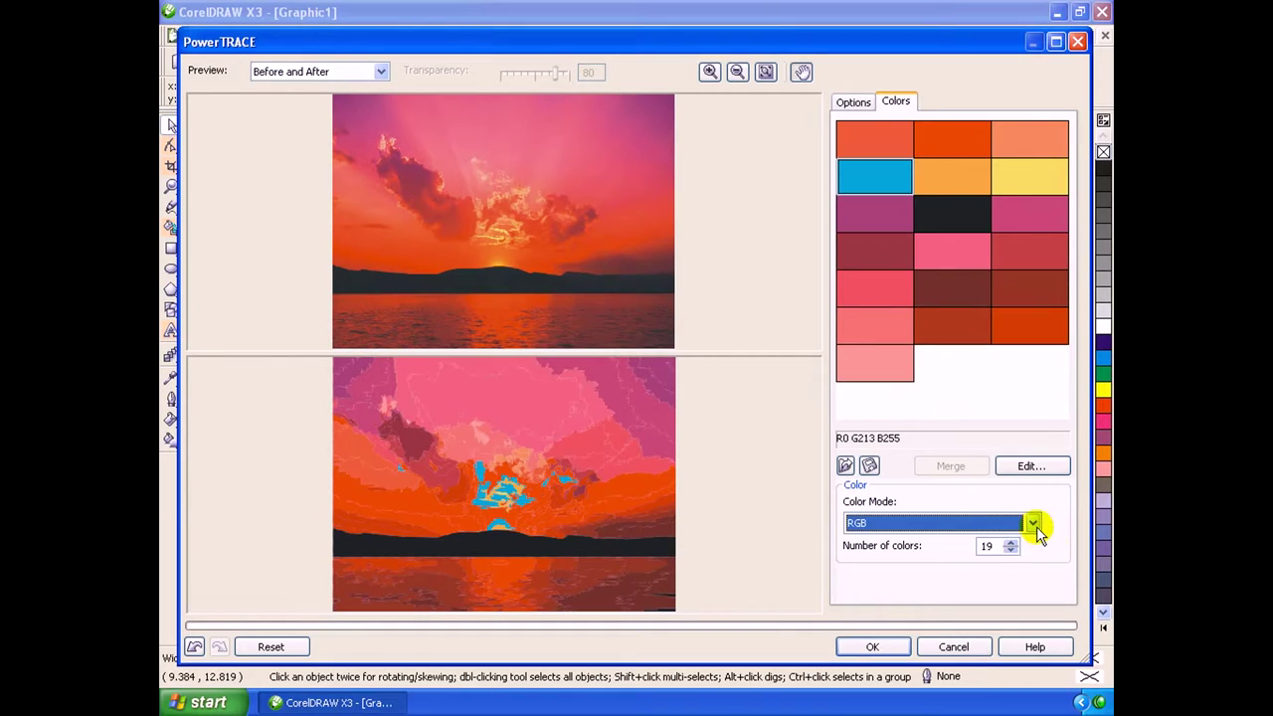
click(1033, 524)
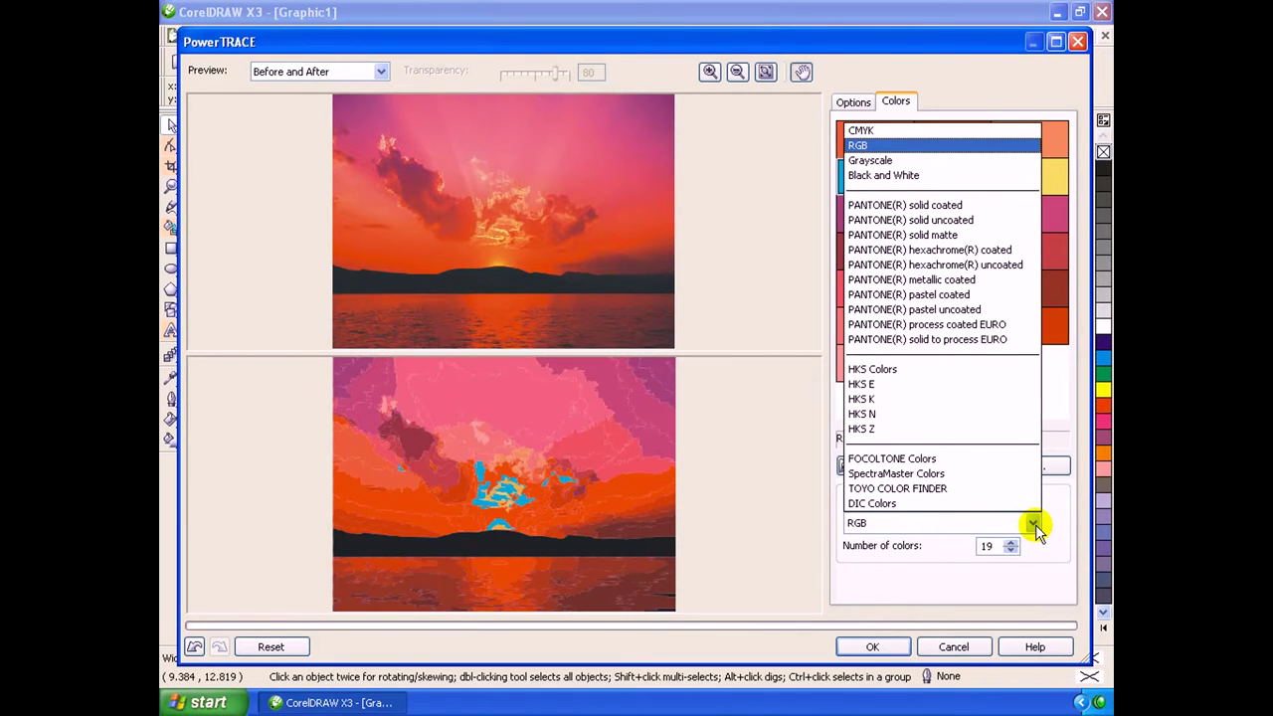
click(861, 131)
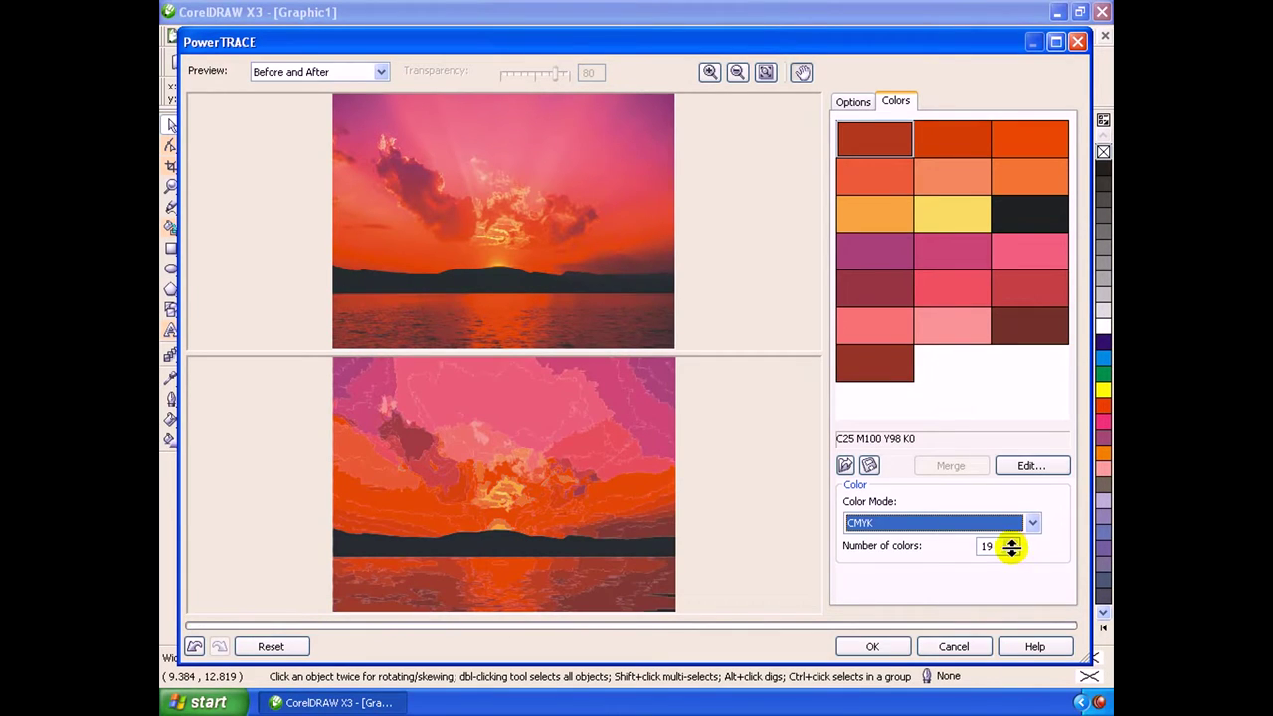
key(Tab)
text(5)
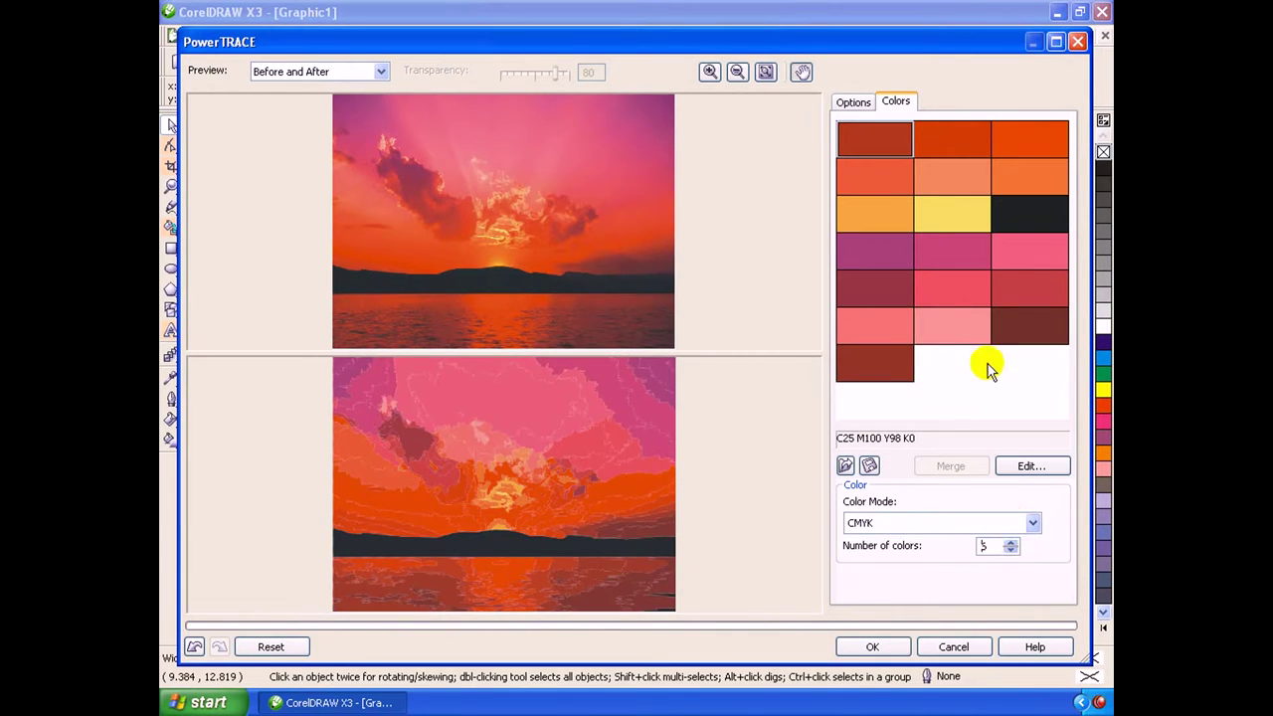
text(6)
key(Return)
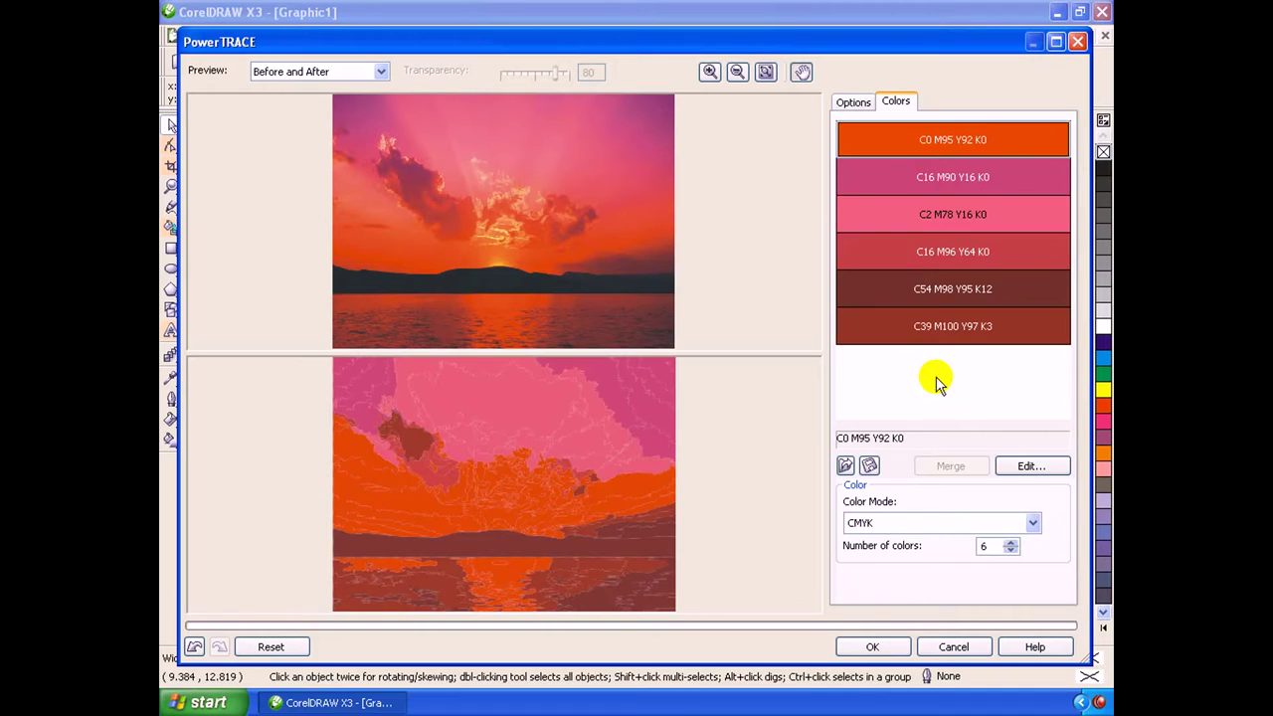
click(852, 105)
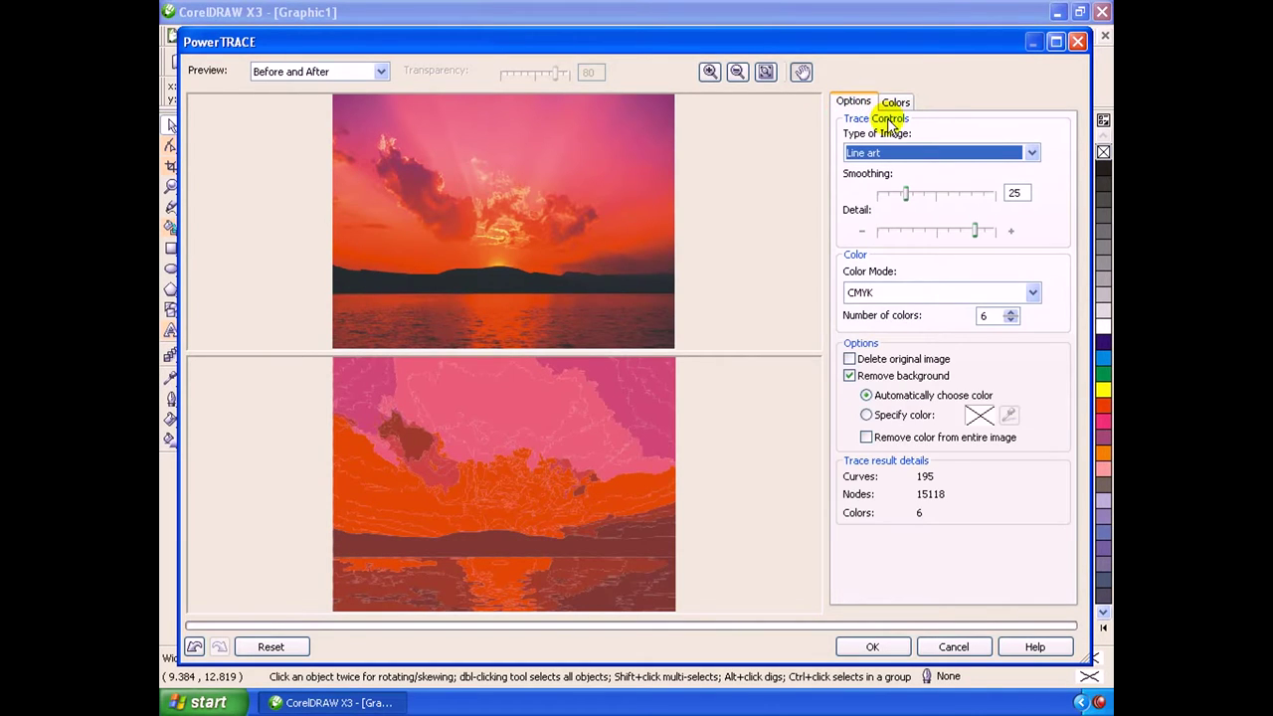
- Set the image type to Low quality image and smoothing to 31, then accept the trace
click(1030, 152)
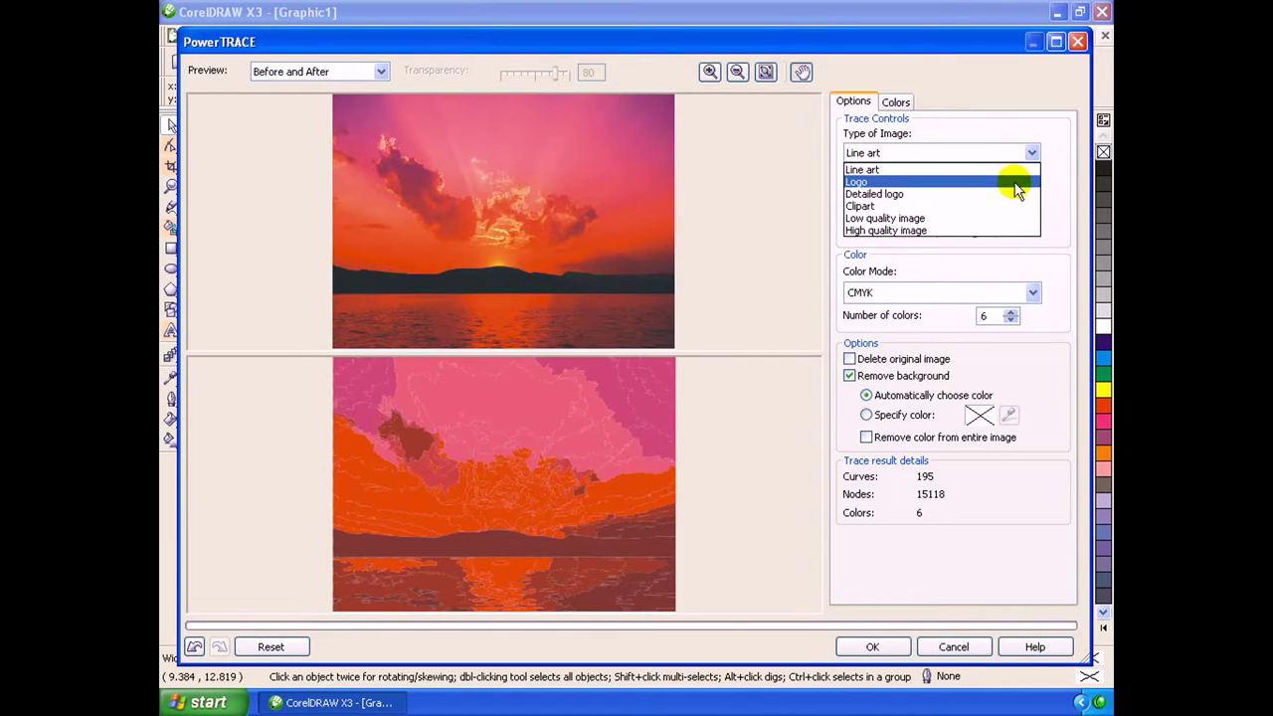
click(1008, 181)
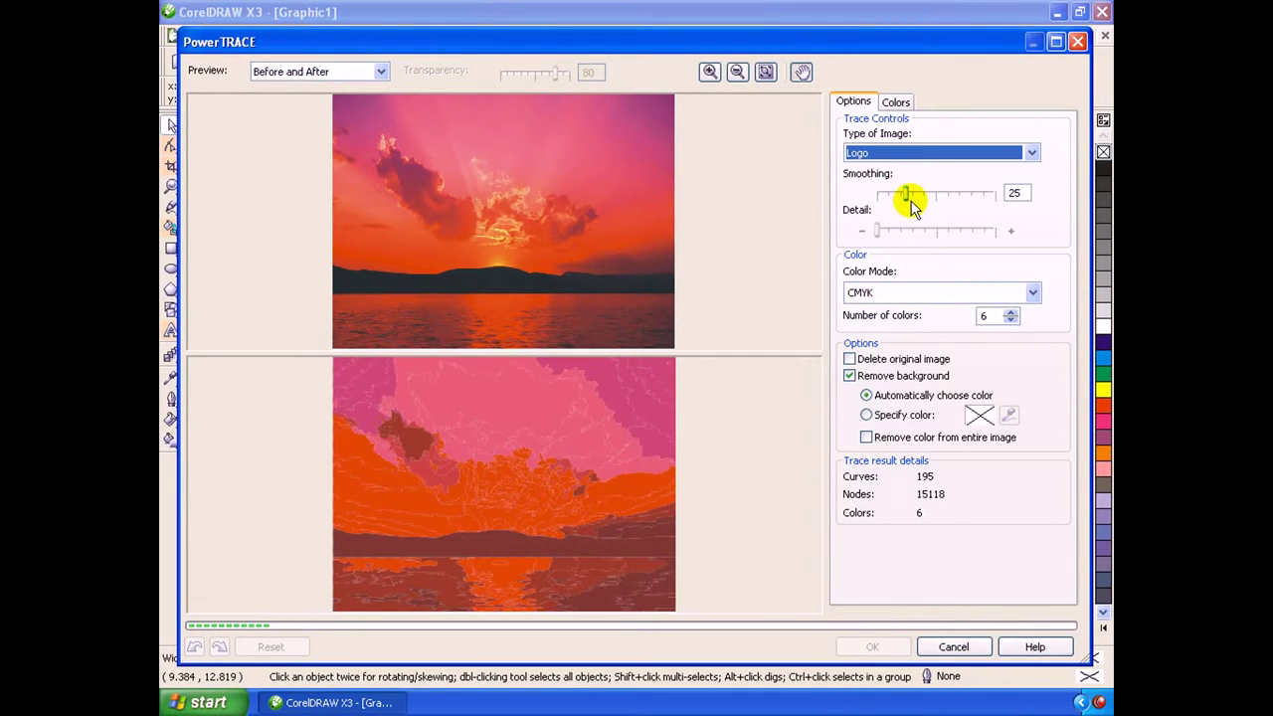
drag(908, 196, 916, 196)
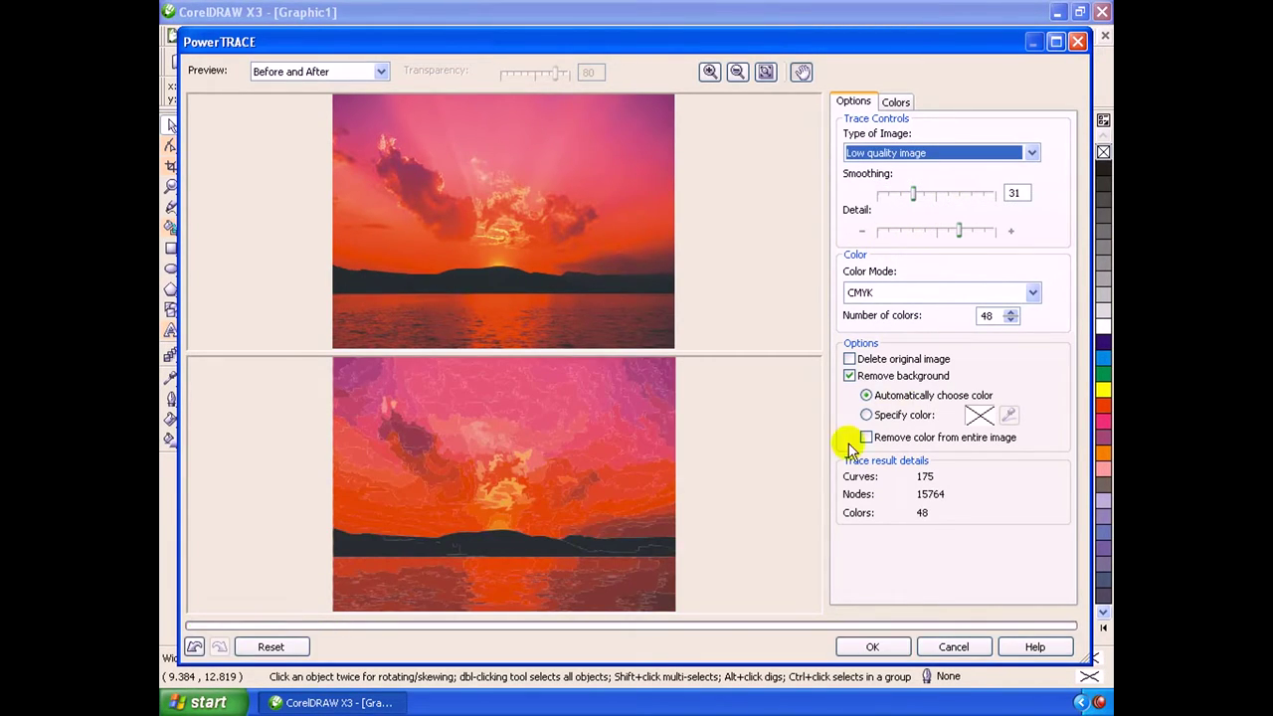
click(873, 648)
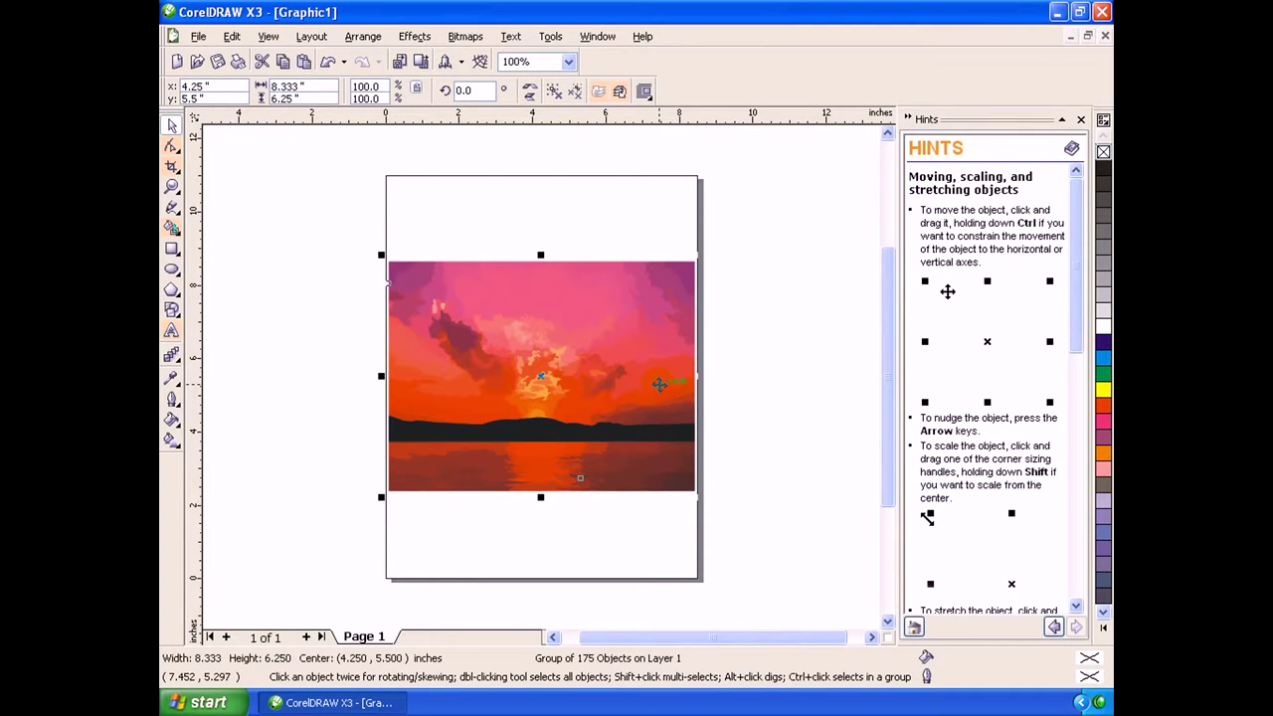
- Zoom in and out on the traced group to inspect its flat vector colour patches
scroll(660, 384, up, 2)
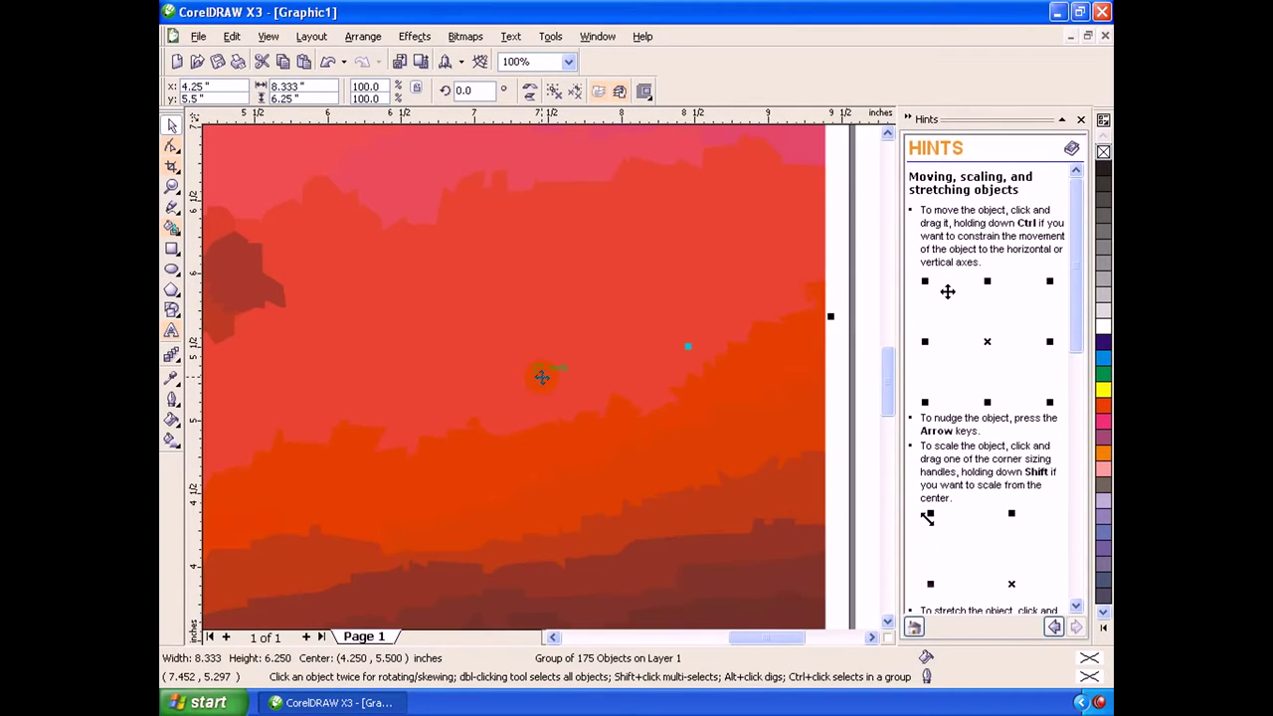
scroll(541, 376, up, 1)
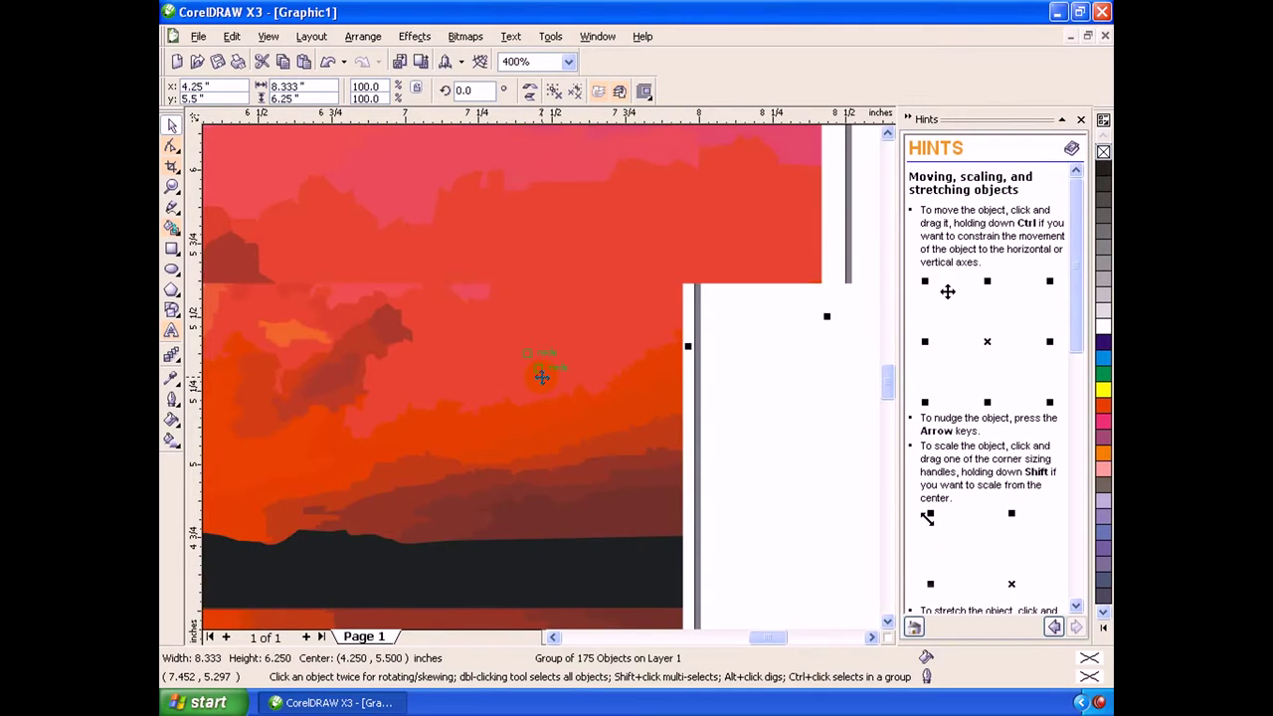
scroll(541, 376, down, 1)
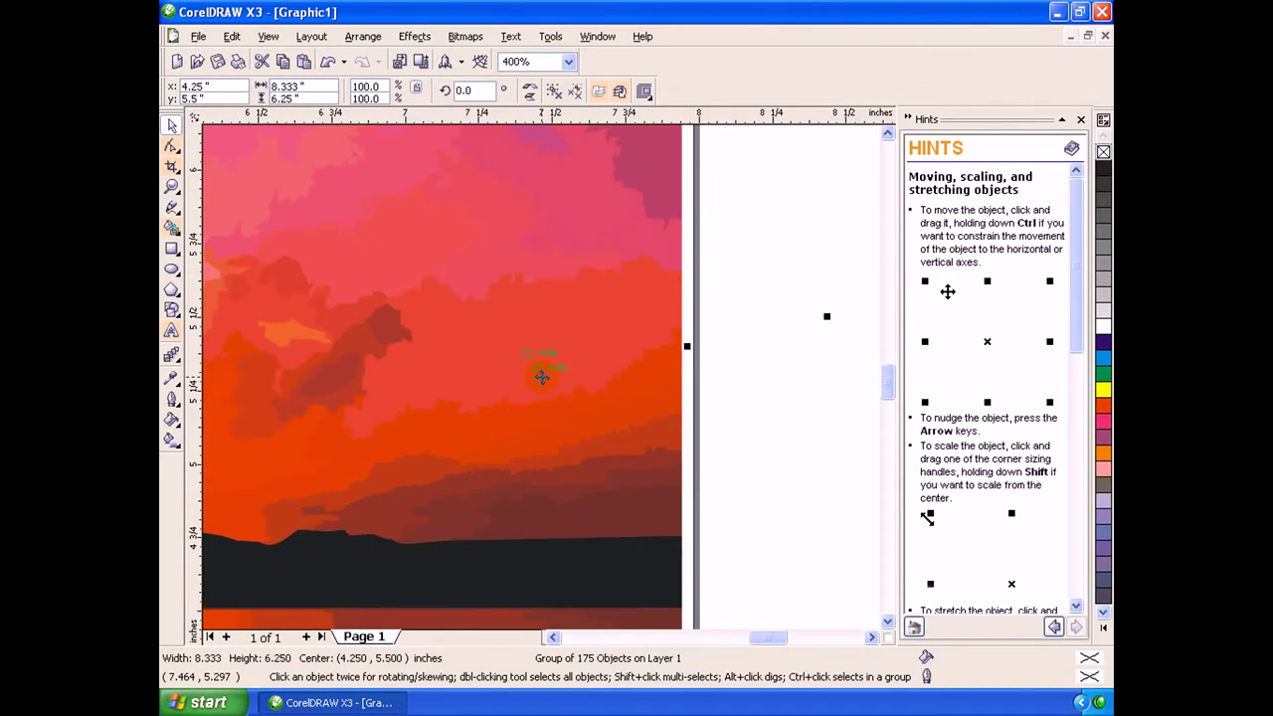
scroll(541, 376, up, 1)
scroll(541, 376, down, 1)
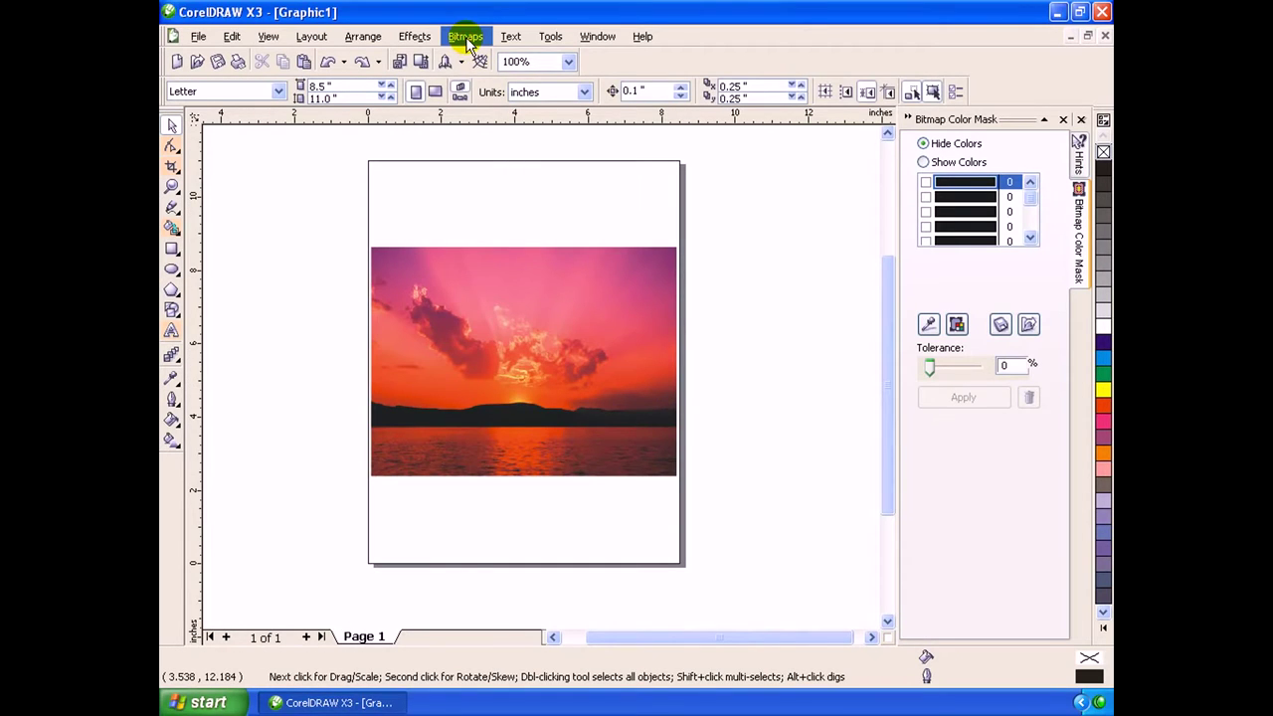
- Select the original sunset bitmap and apply Bitmaps > Auto Adjust
click(465, 37)
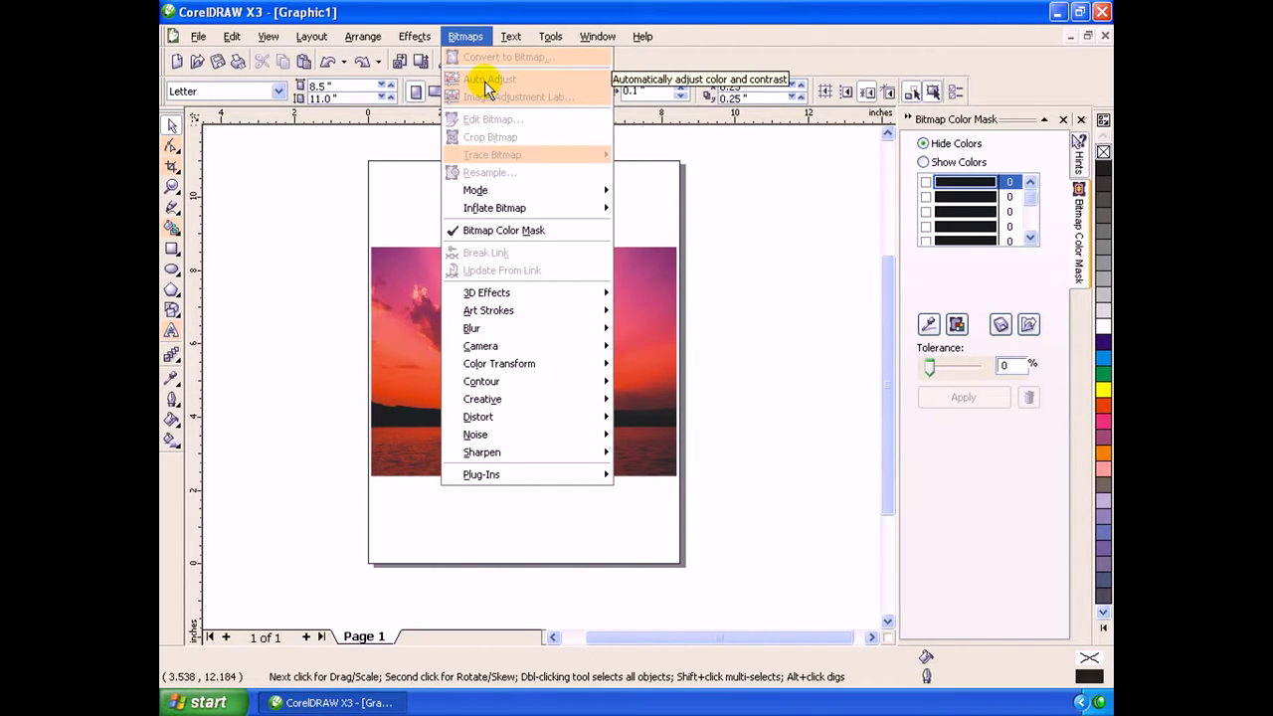
click(756, 242)
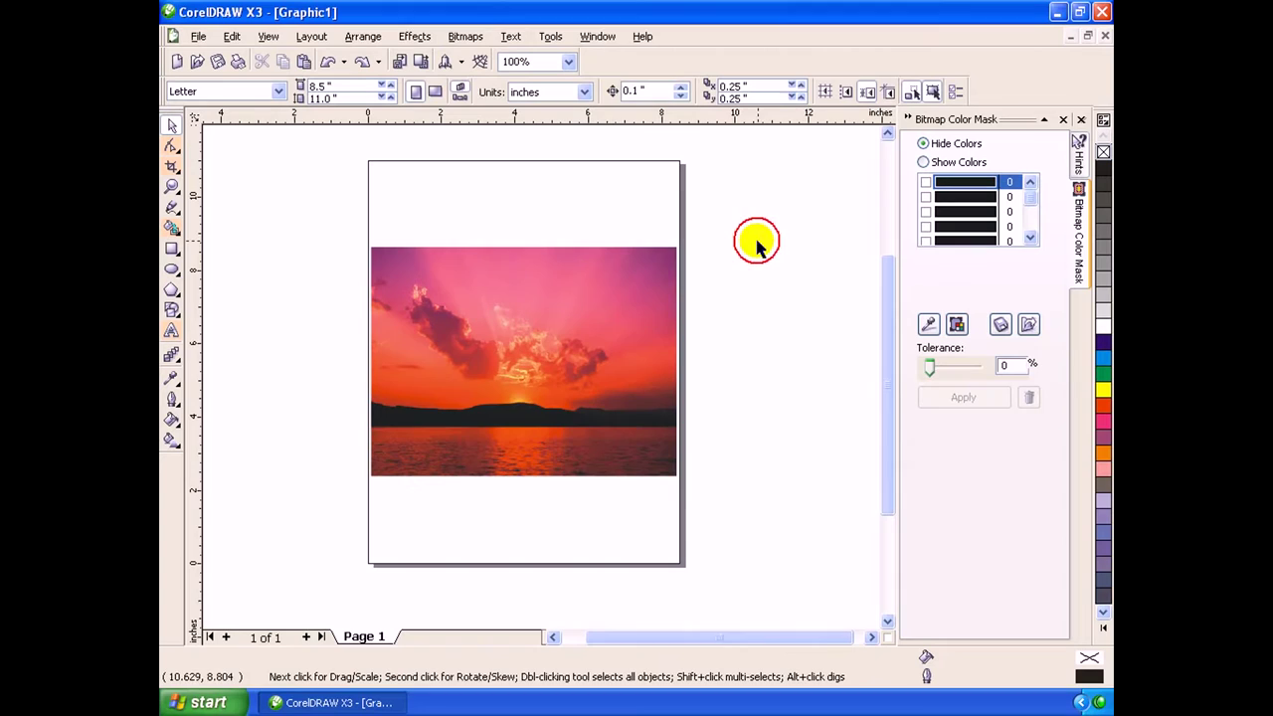
click(624, 335)
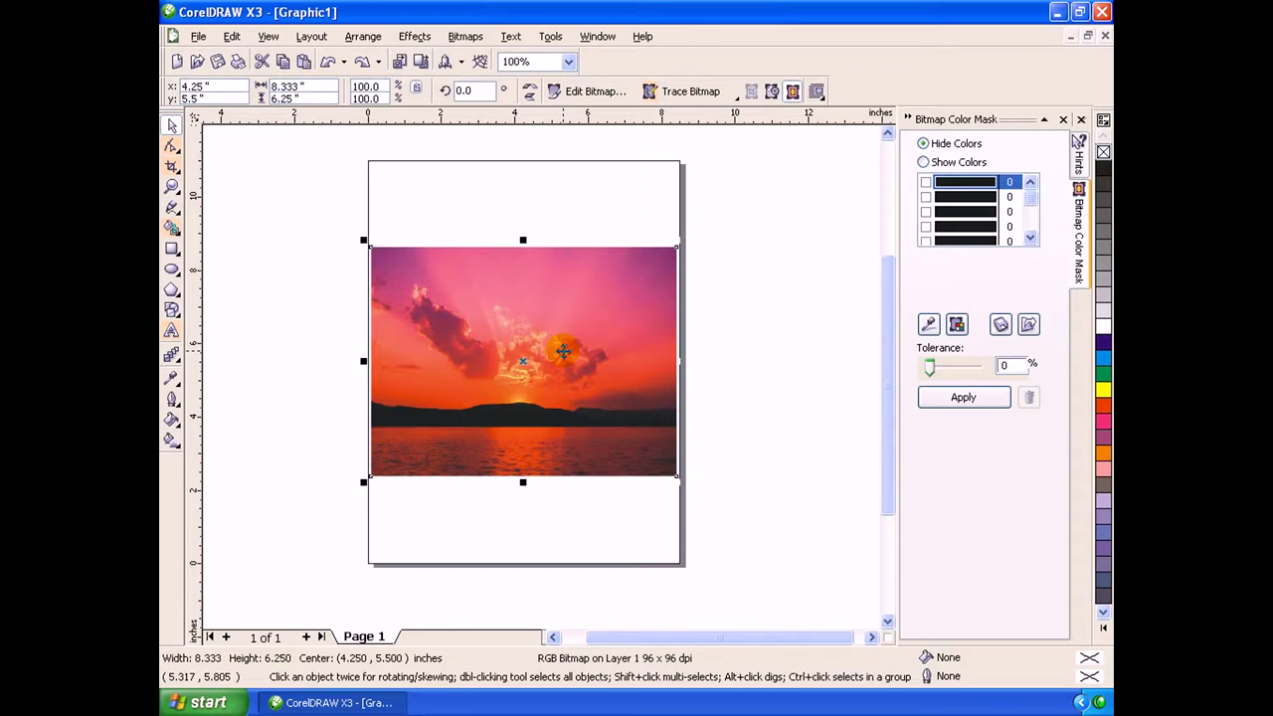
click(752, 337)
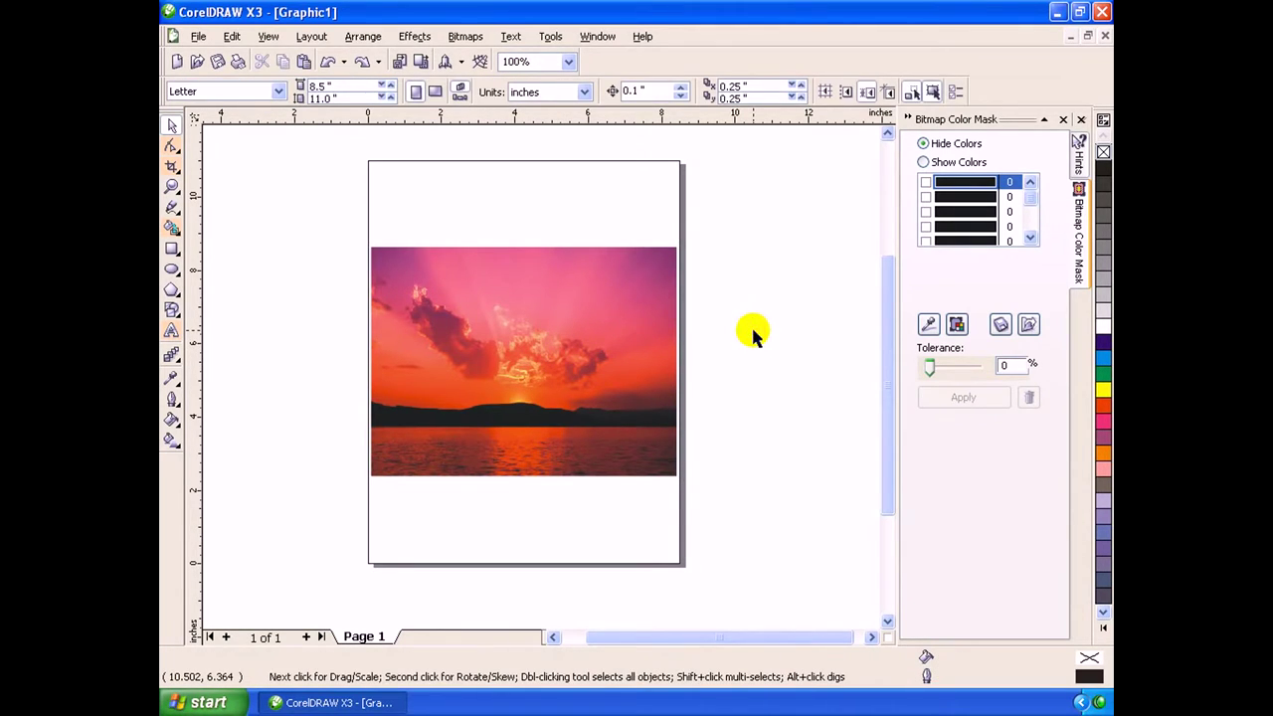
click(624, 394)
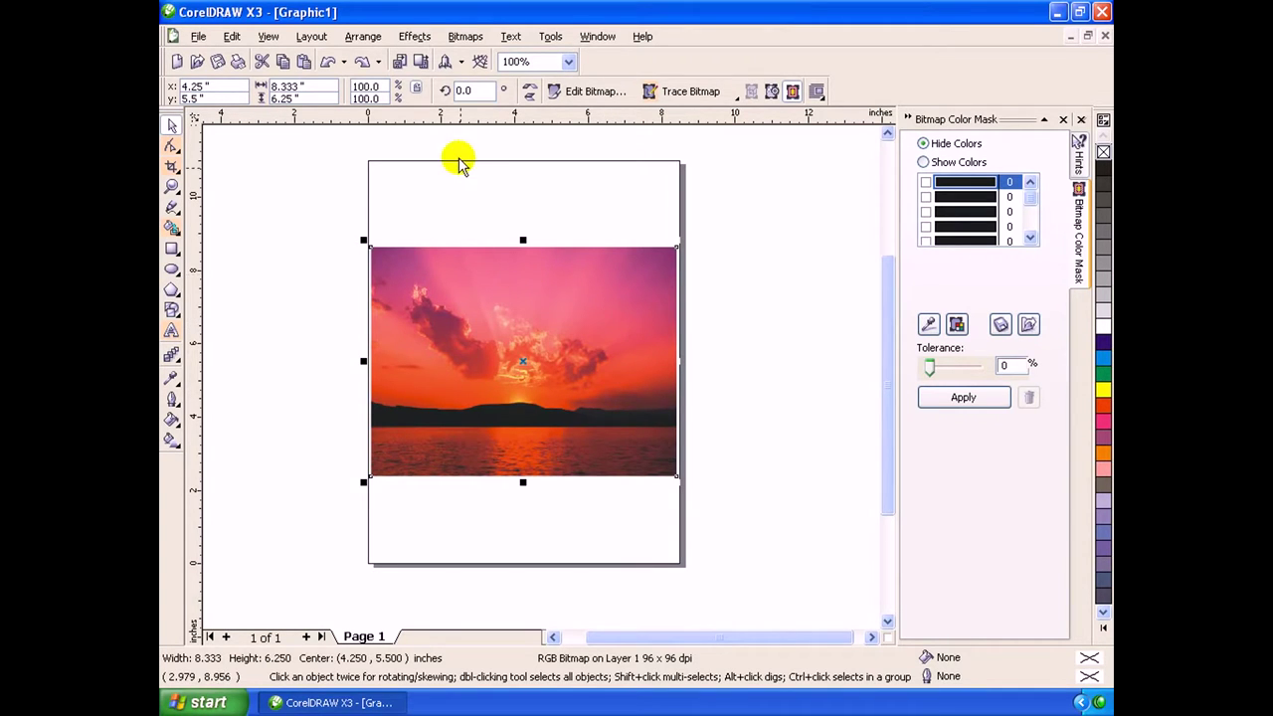
click(460, 40)
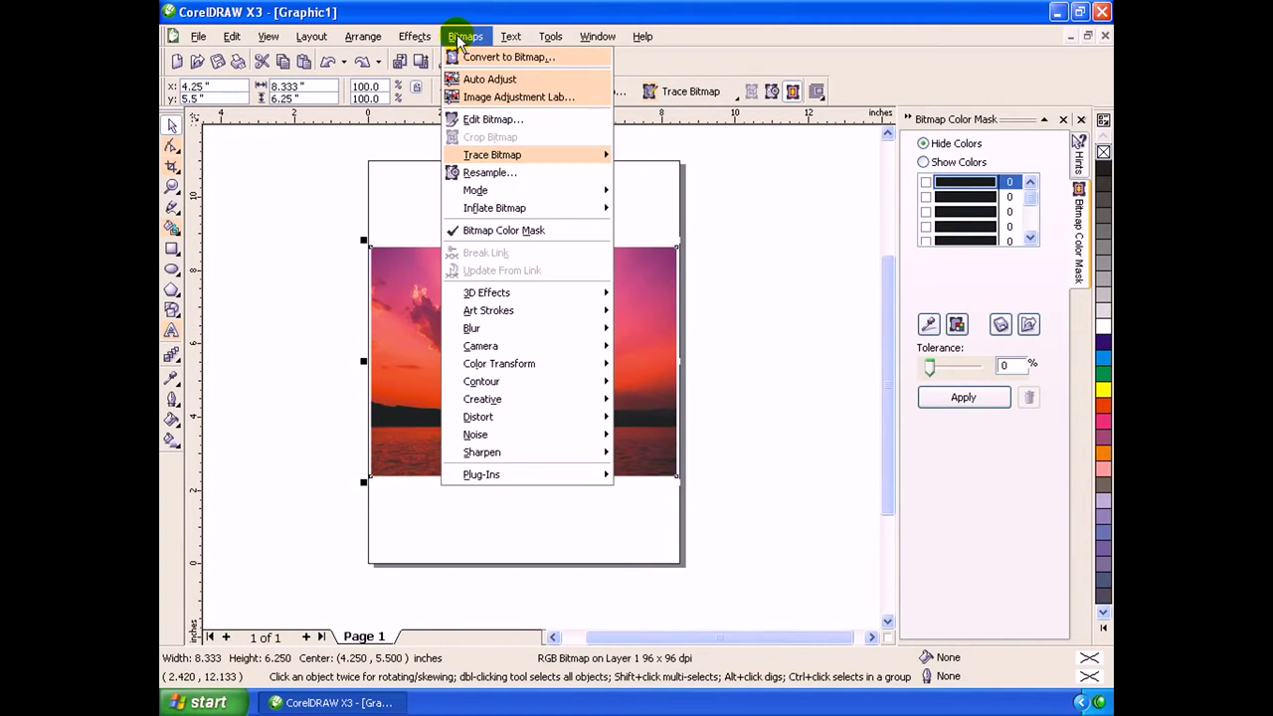
click(479, 81)
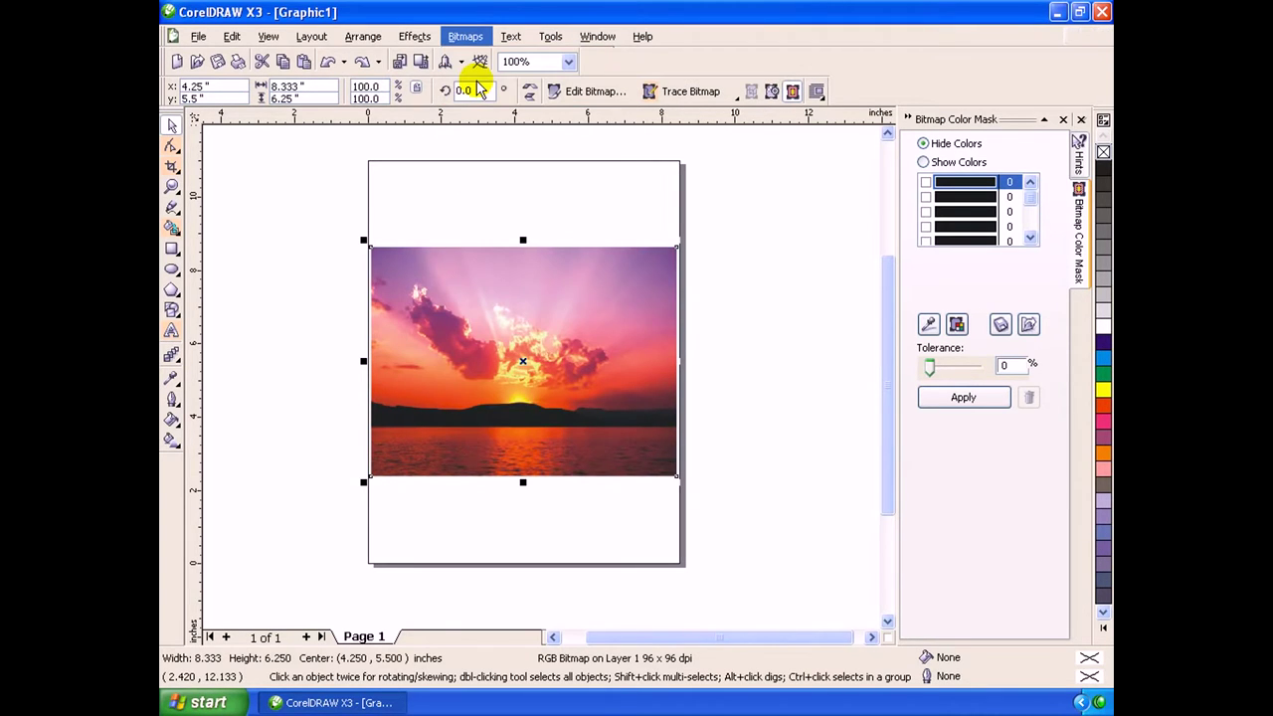
- Select the adjusted sunset bitmap and open the Bitmaps menu for Image Adjustment Lab
click(639, 342)
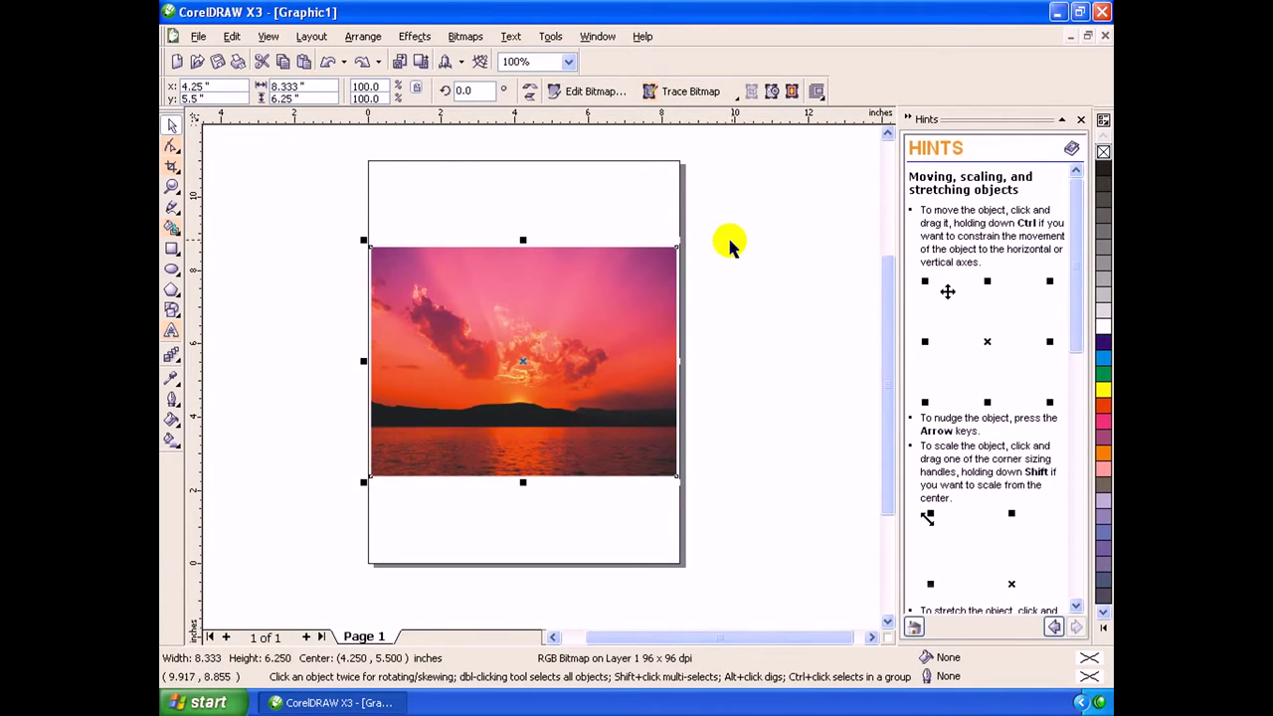
click(471, 38)
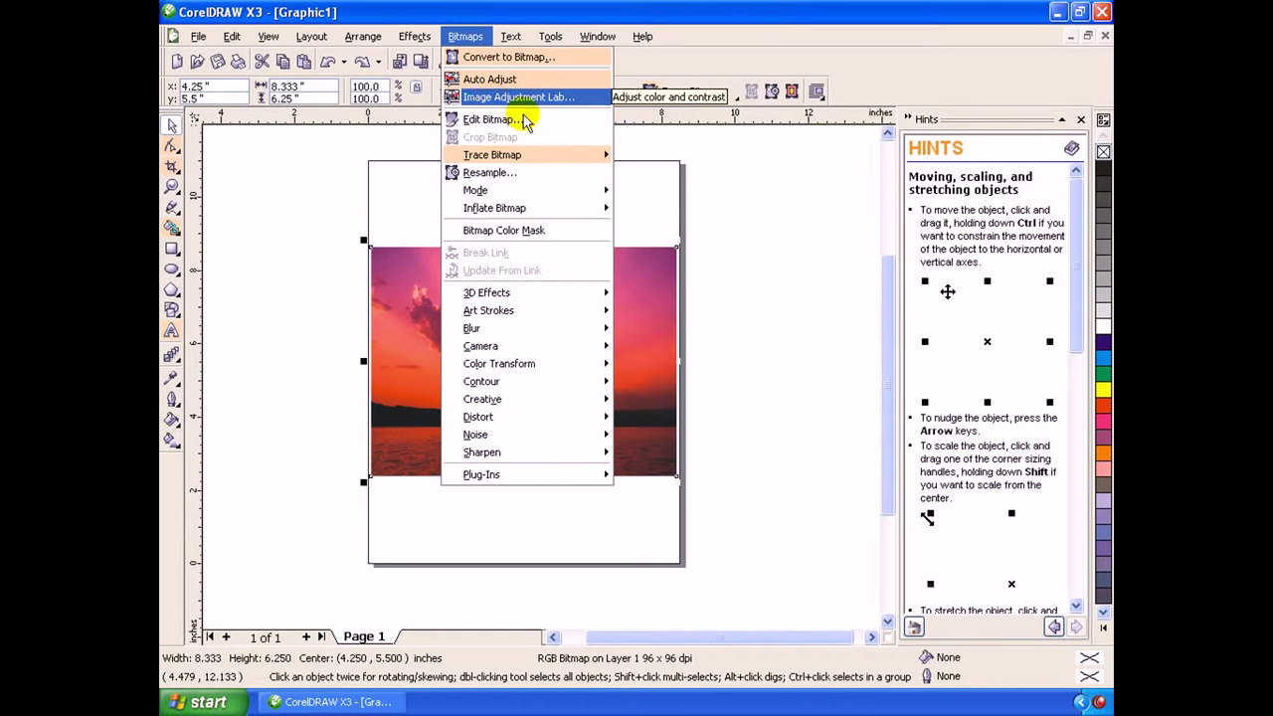
click(731, 260)
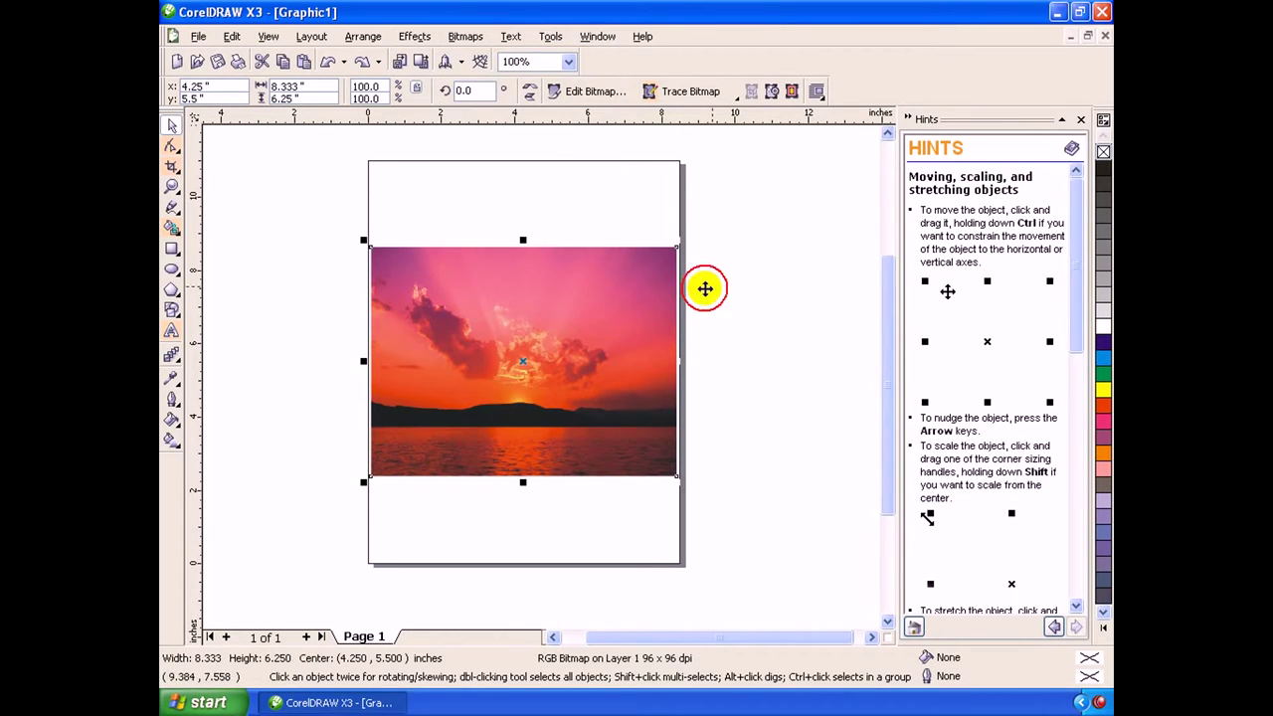
click(611, 312)
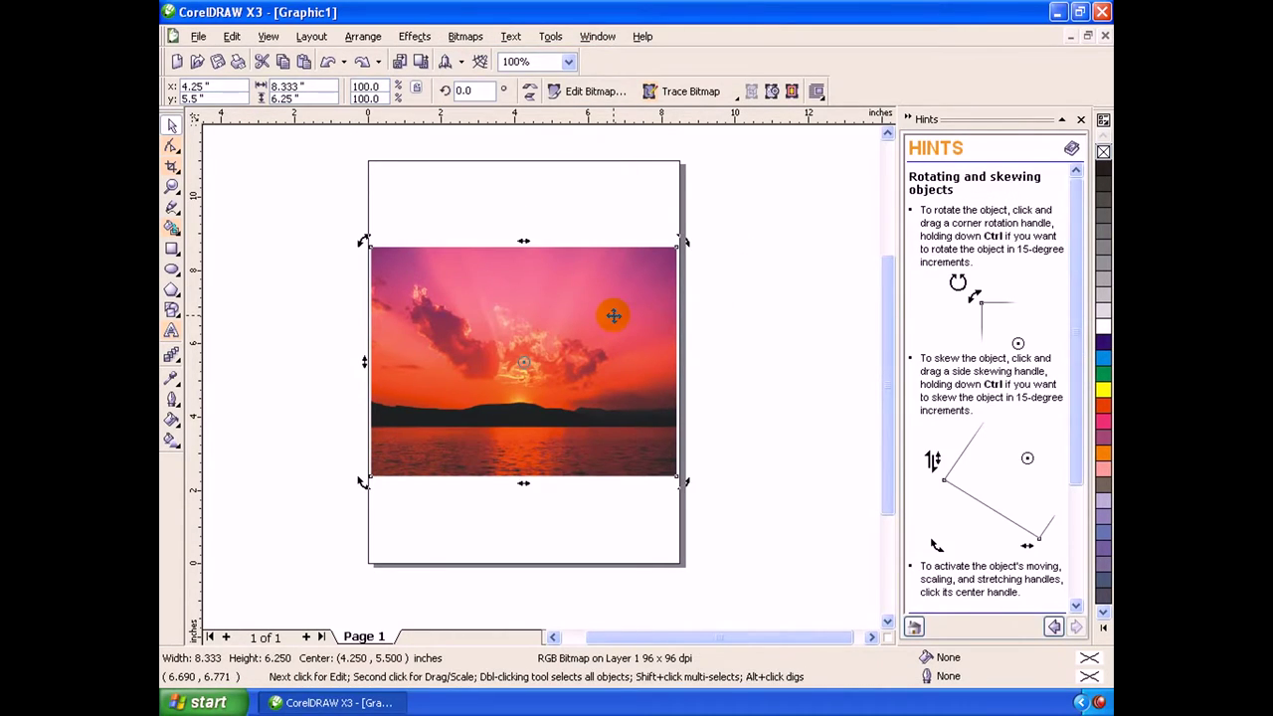
click(465, 36)
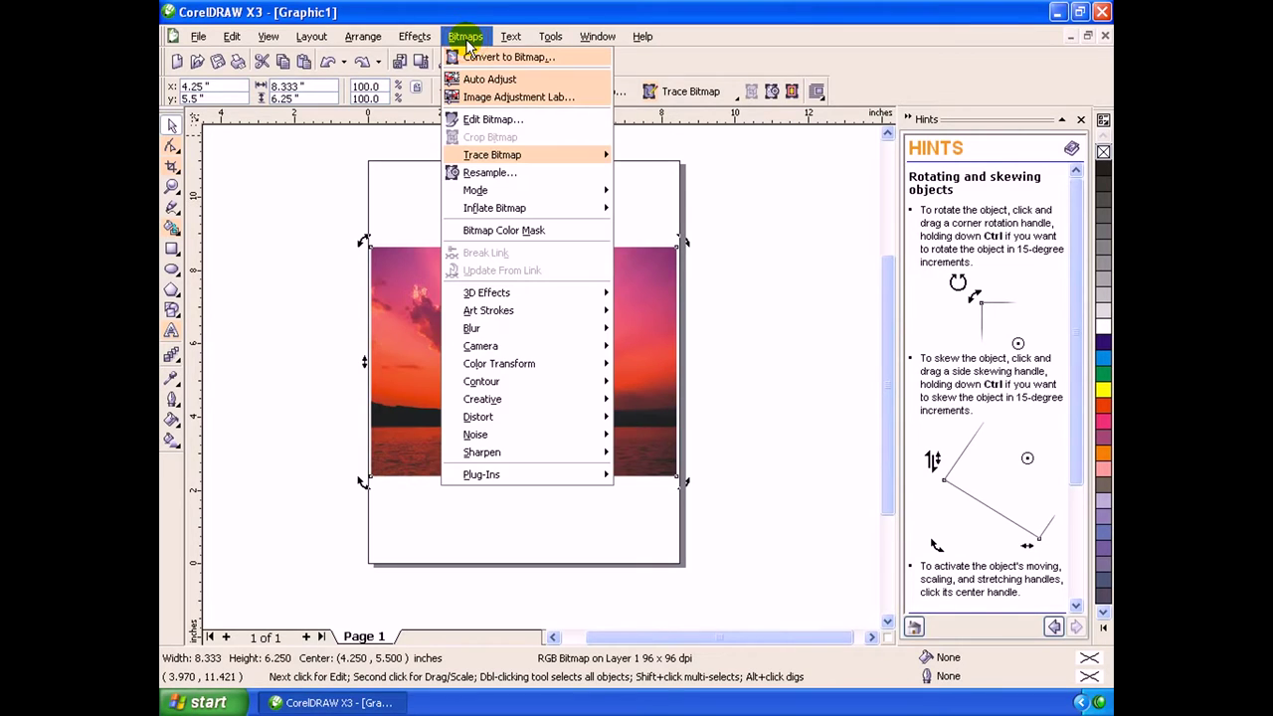
click(495, 99)
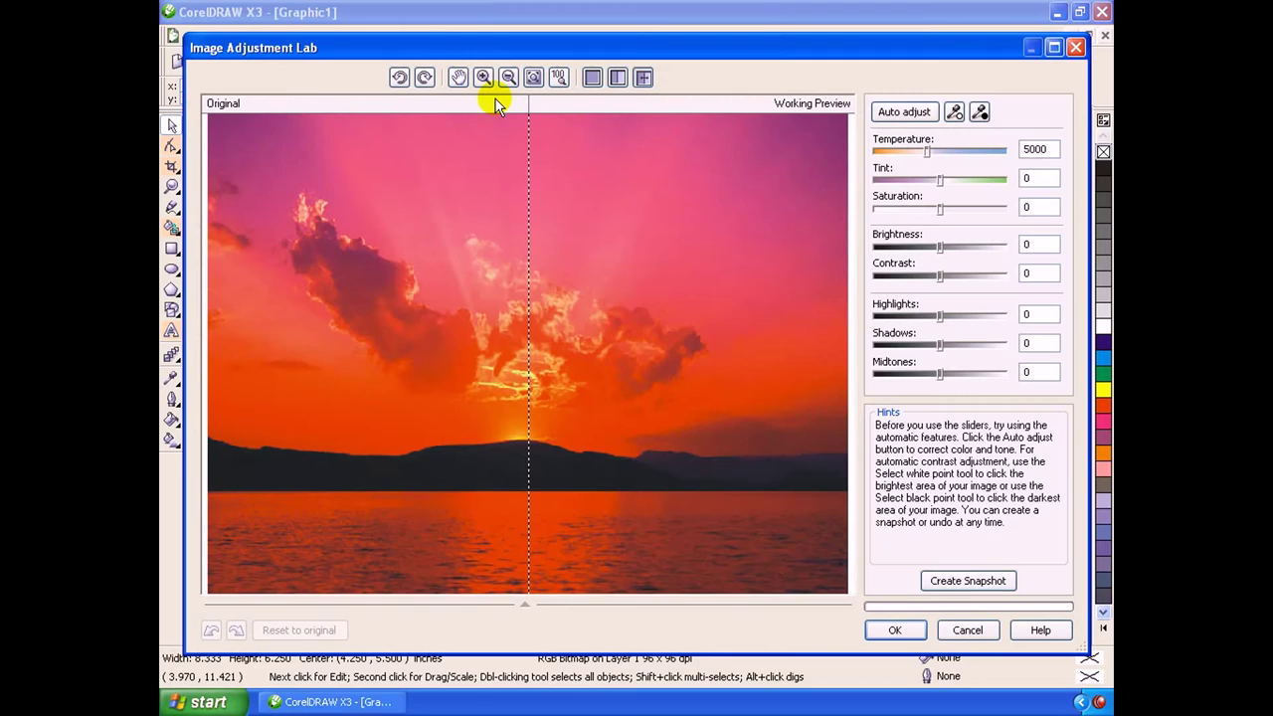
click(448, 48)
drag(371, 158, 384, 208)
click(645, 178)
click(441, 278)
click(404, 225)
click(435, 273)
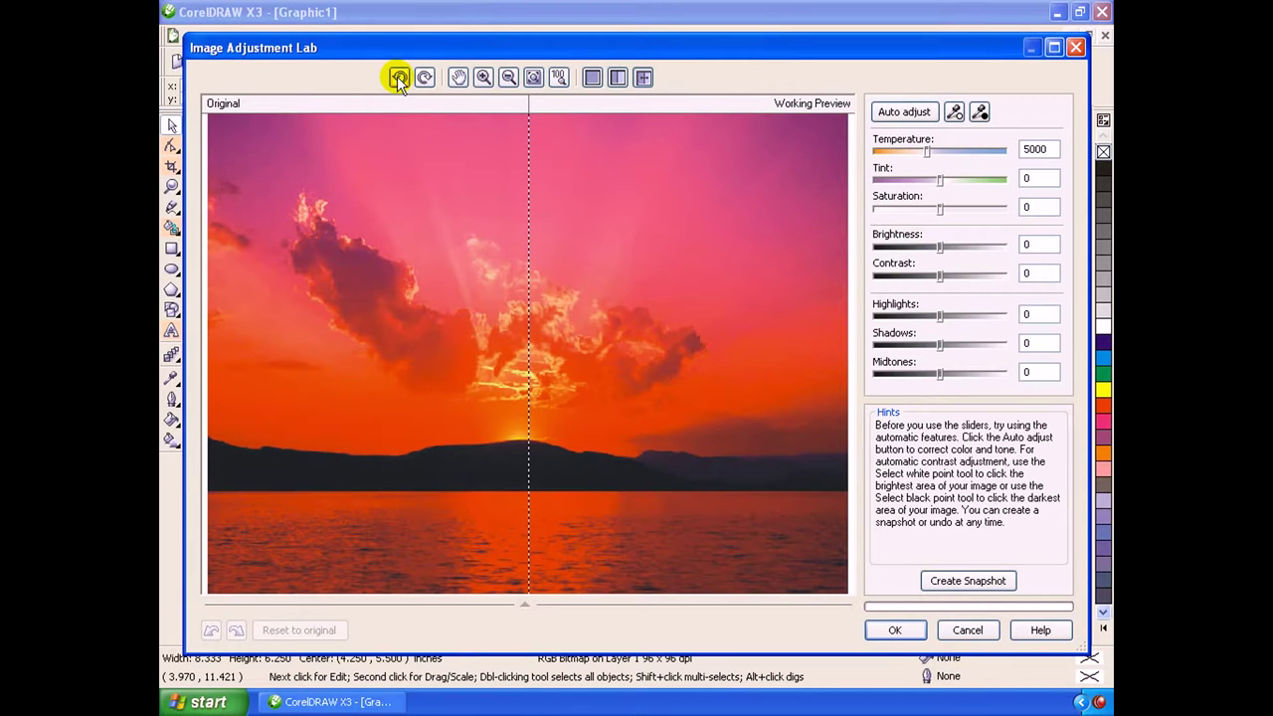
click(459, 77)
mouse_move(488, 222)
mouse_down()
mouse_move(496, 276)
mouse_move(500, 249)
mouse_up()
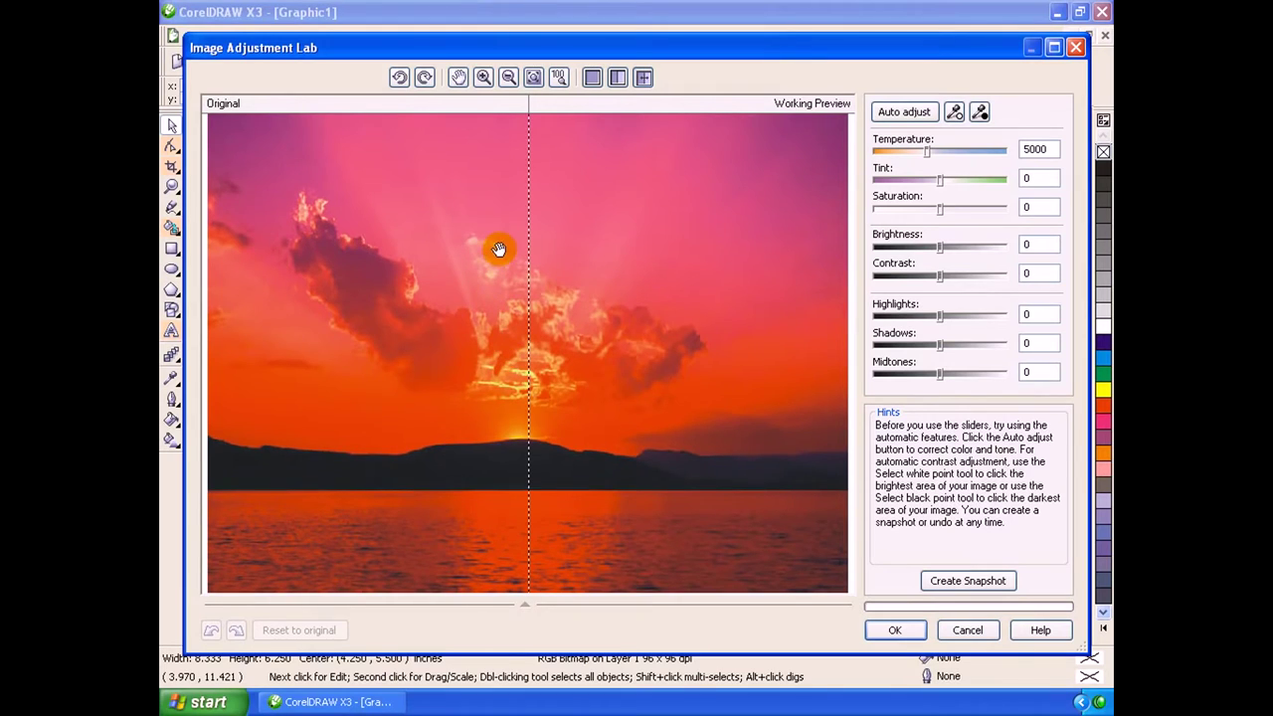
click(515, 150)
click(535, 79)
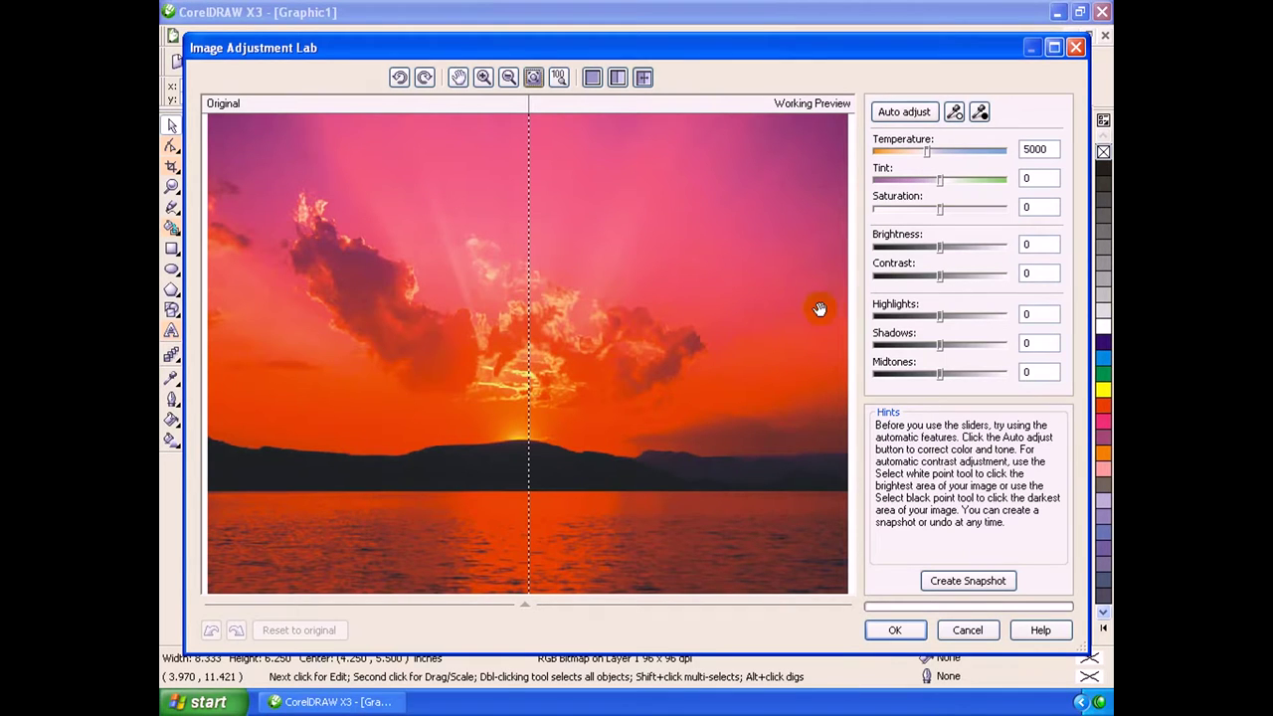
click(614, 78)
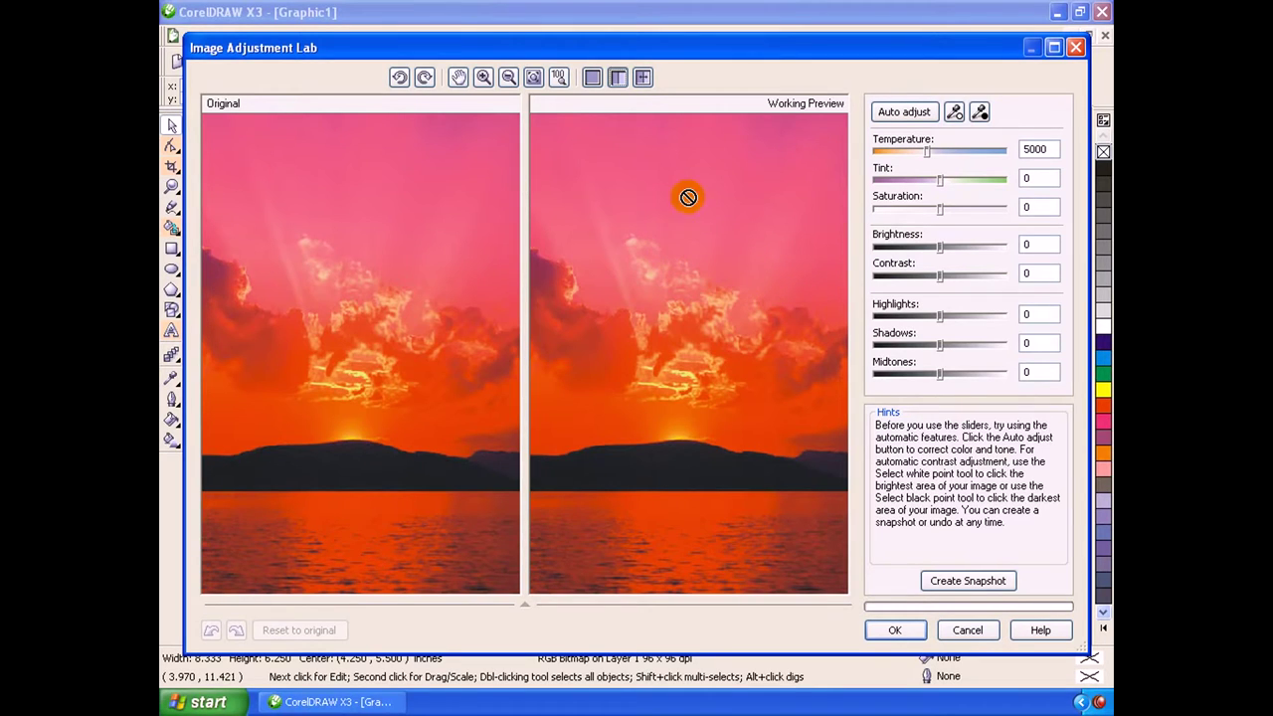
click(645, 80)
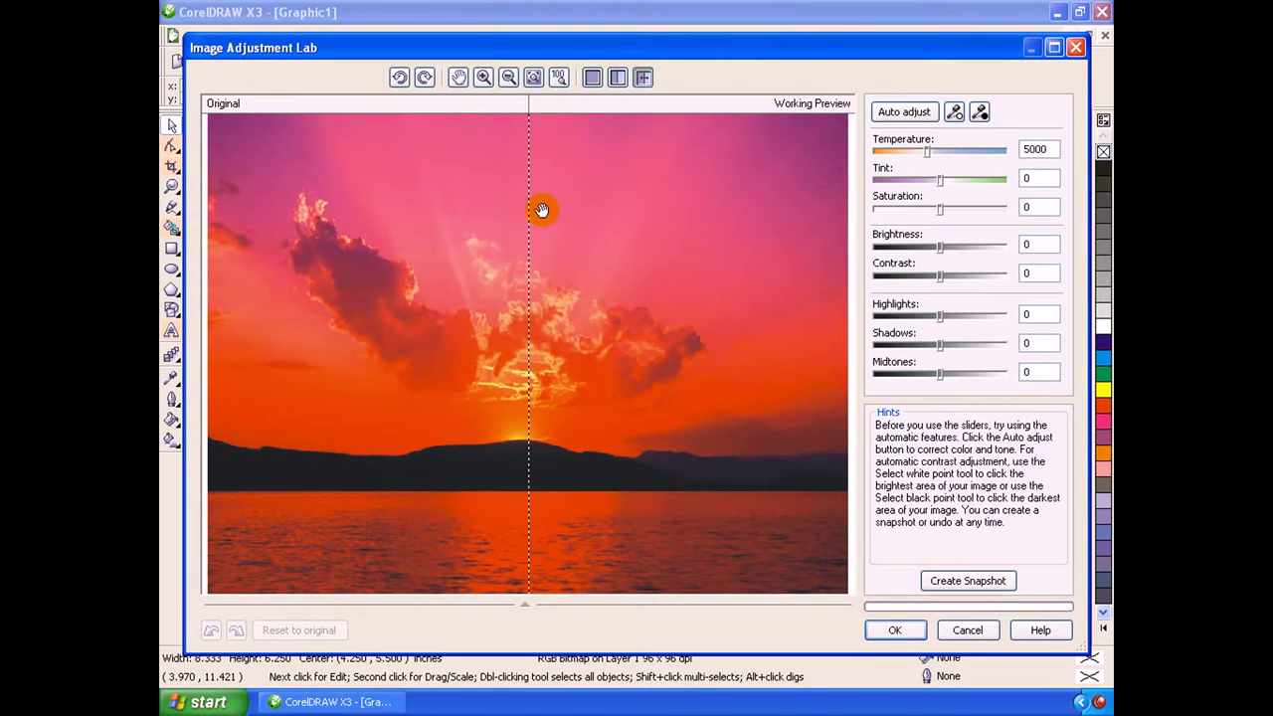
mouse_move(619, 231)
mouse_down()
mouse_move(769, 237)
mouse_move(717, 154)
mouse_move(795, 159)
mouse_move(846, 99)
mouse_up()
- Auto-adjust the sunset, then set Temperature to 6627 and Highlights to 33
click(925, 113)
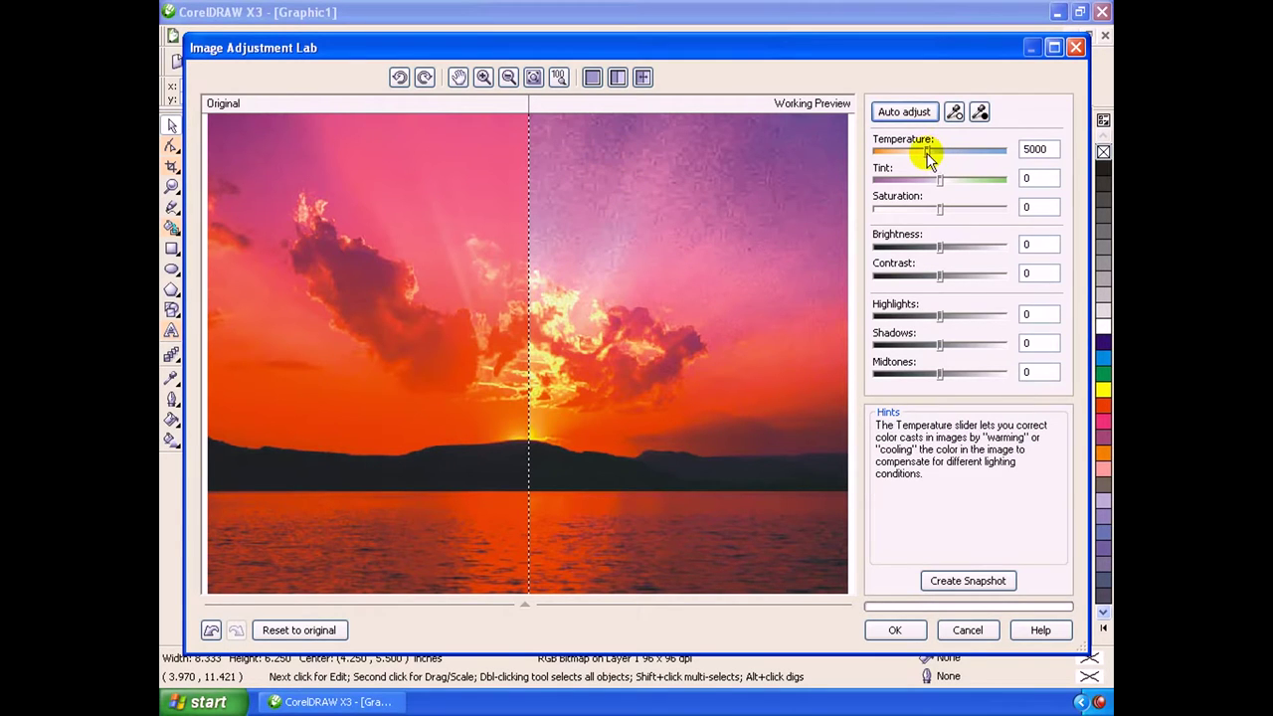
mouse_move(926, 154)
mouse_down()
mouse_move(956, 151)
mouse_move(928, 180)
mouse_move(956, 208)
mouse_move(928, 276)
mouse_up()
mouse_move(940, 317)
mouse_down()
mouse_move(970, 316)
mouse_move(934, 346)
mouse_move(953, 374)
mouse_up()
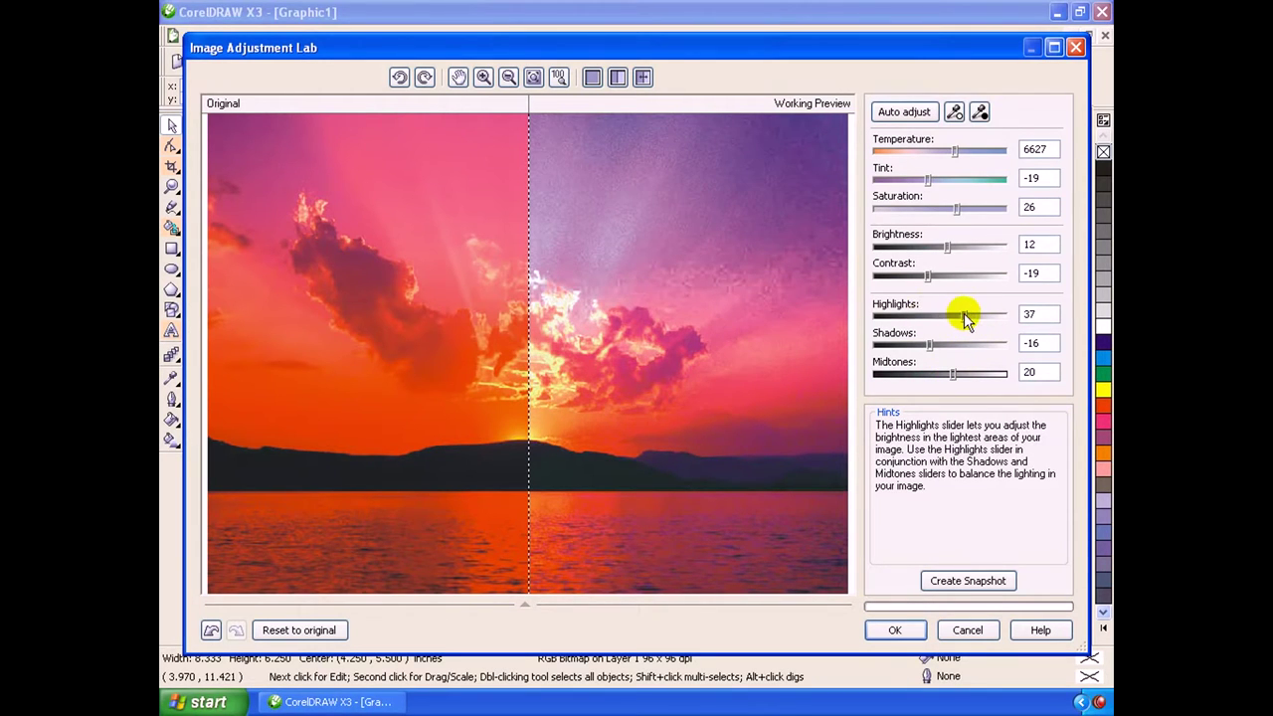
drag(965, 316, 964, 316)
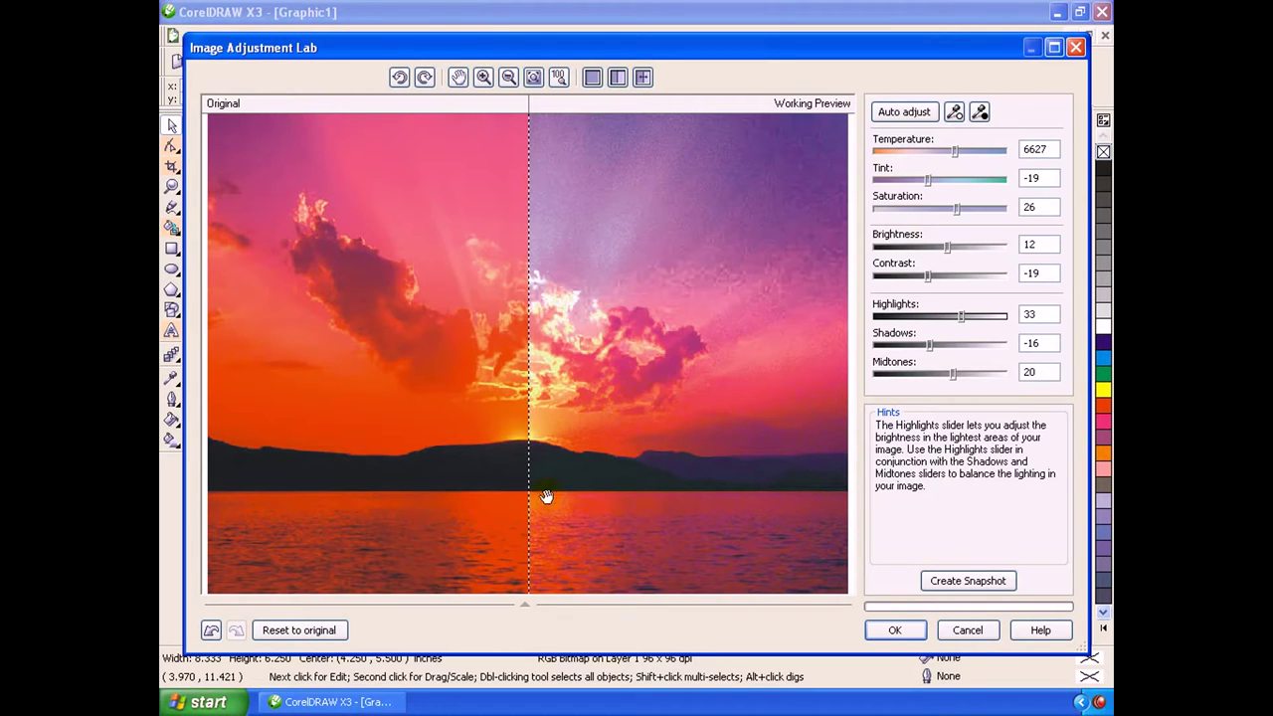
click(294, 637)
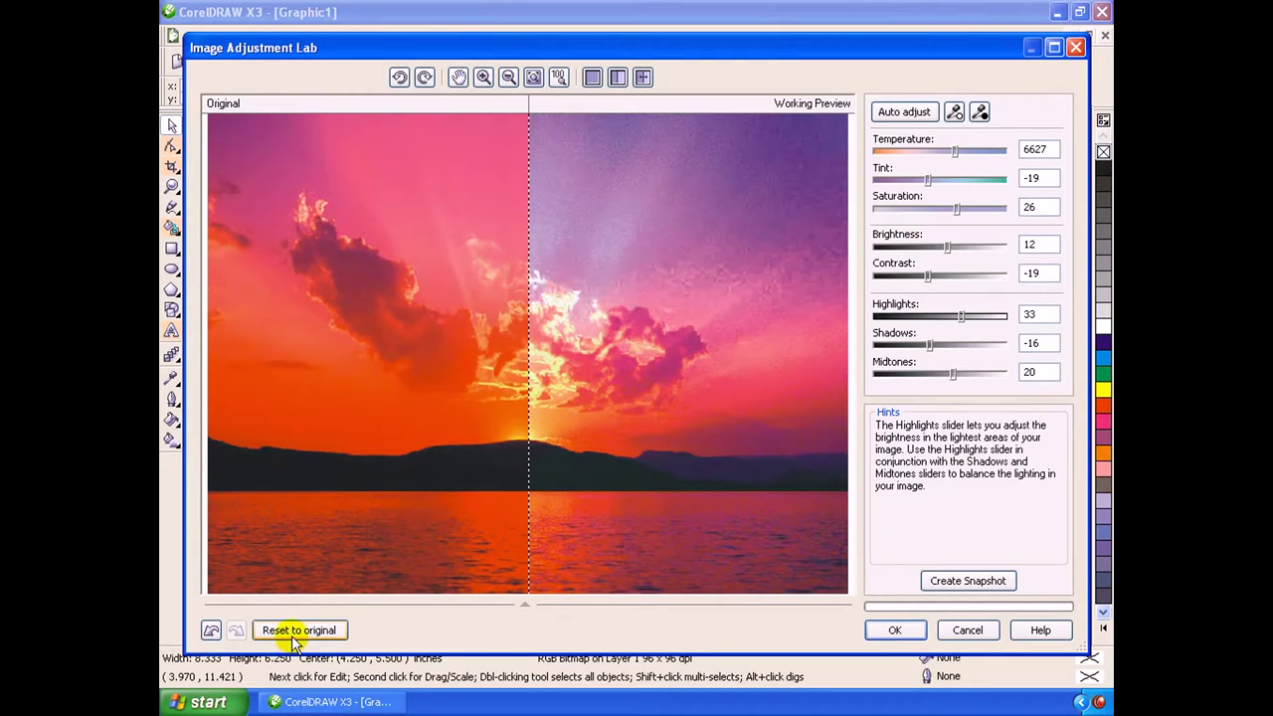
- Reset the sunset to original, raise Highlights slightly, and save a first snapshot
click(295, 632)
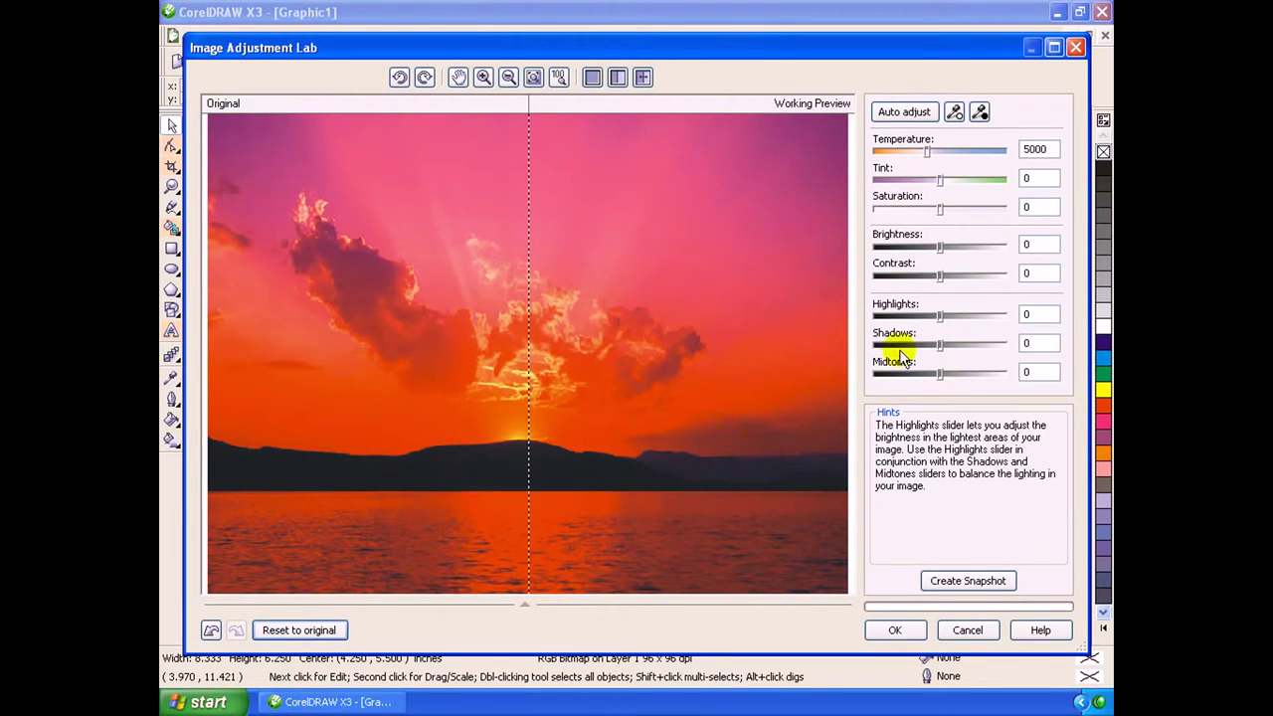
click(940, 315)
drag(941, 315, 951, 318)
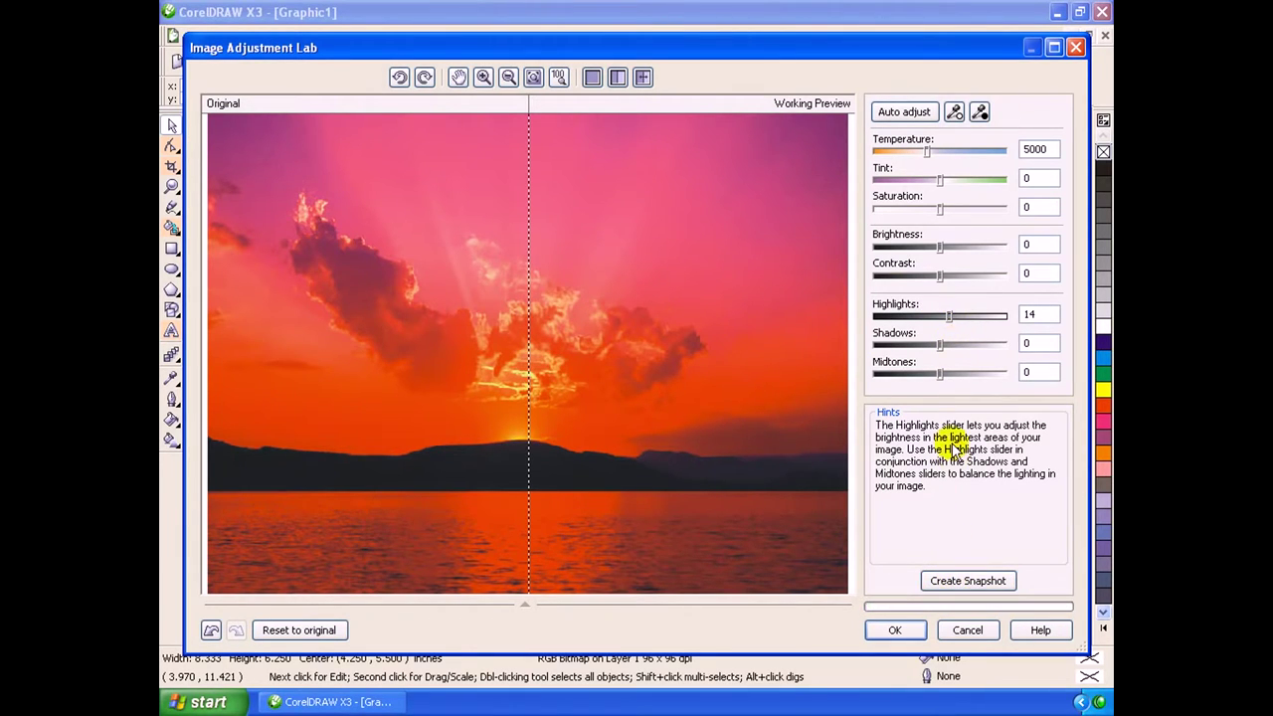
click(977, 585)
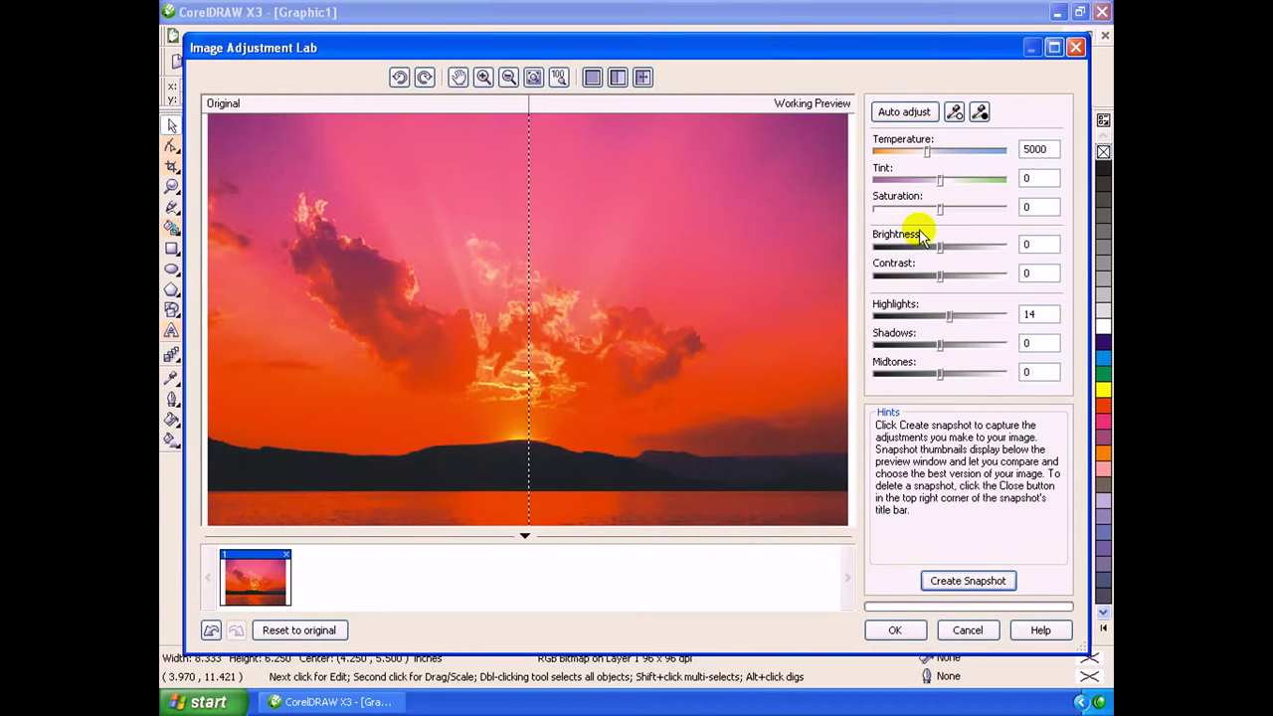
- Shift Tint to -37, auto-adjust, save a second snapshot, and compare both snapshots
drag(938, 181, 916, 183)
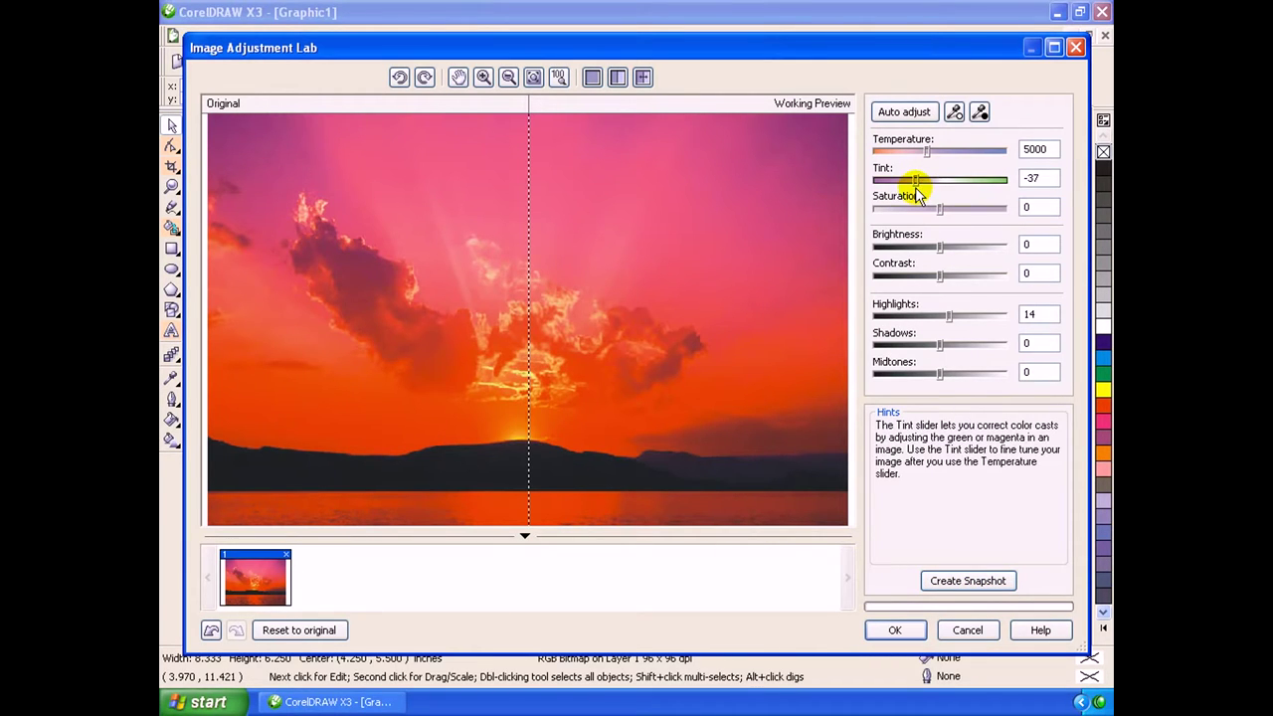
click(912, 113)
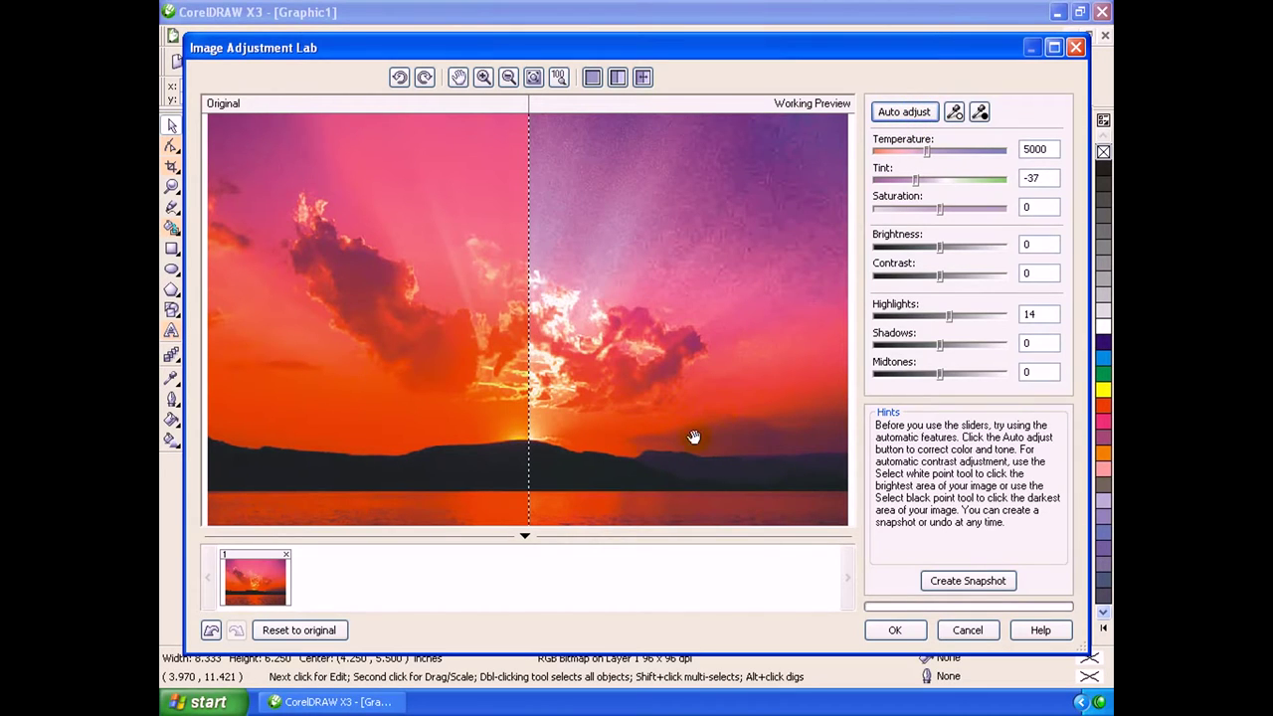
click(934, 580)
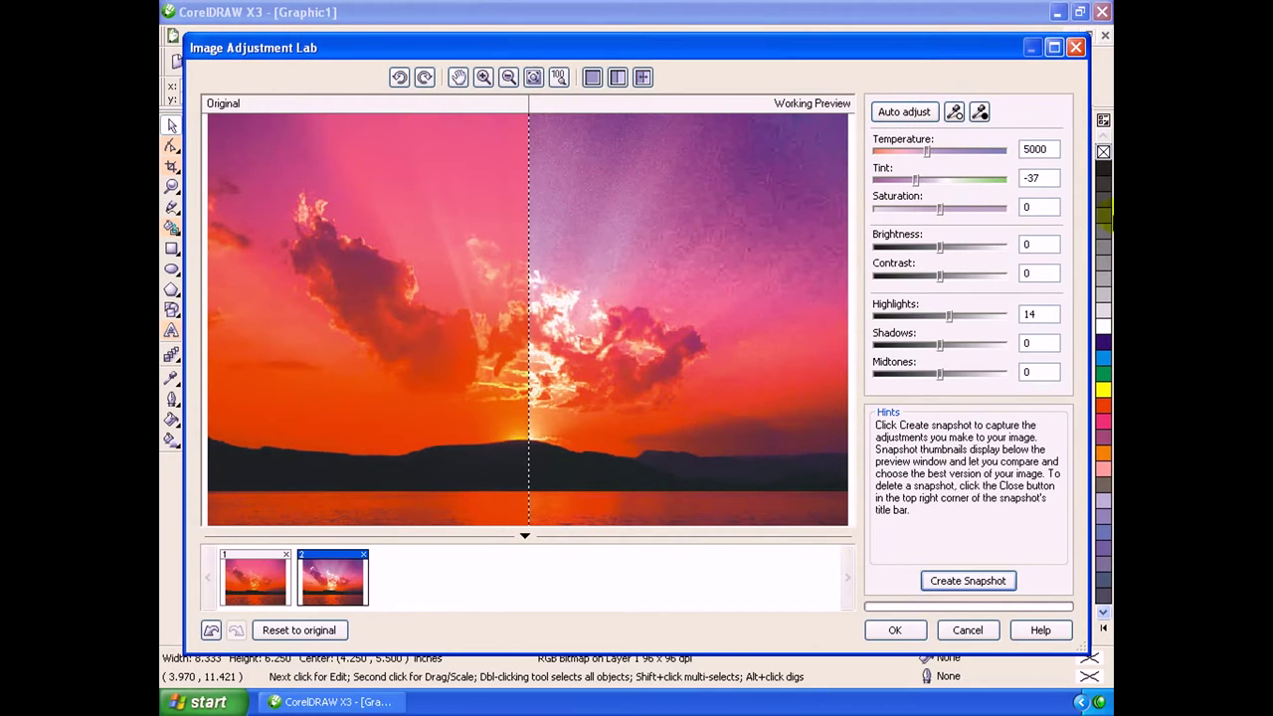
click(253, 578)
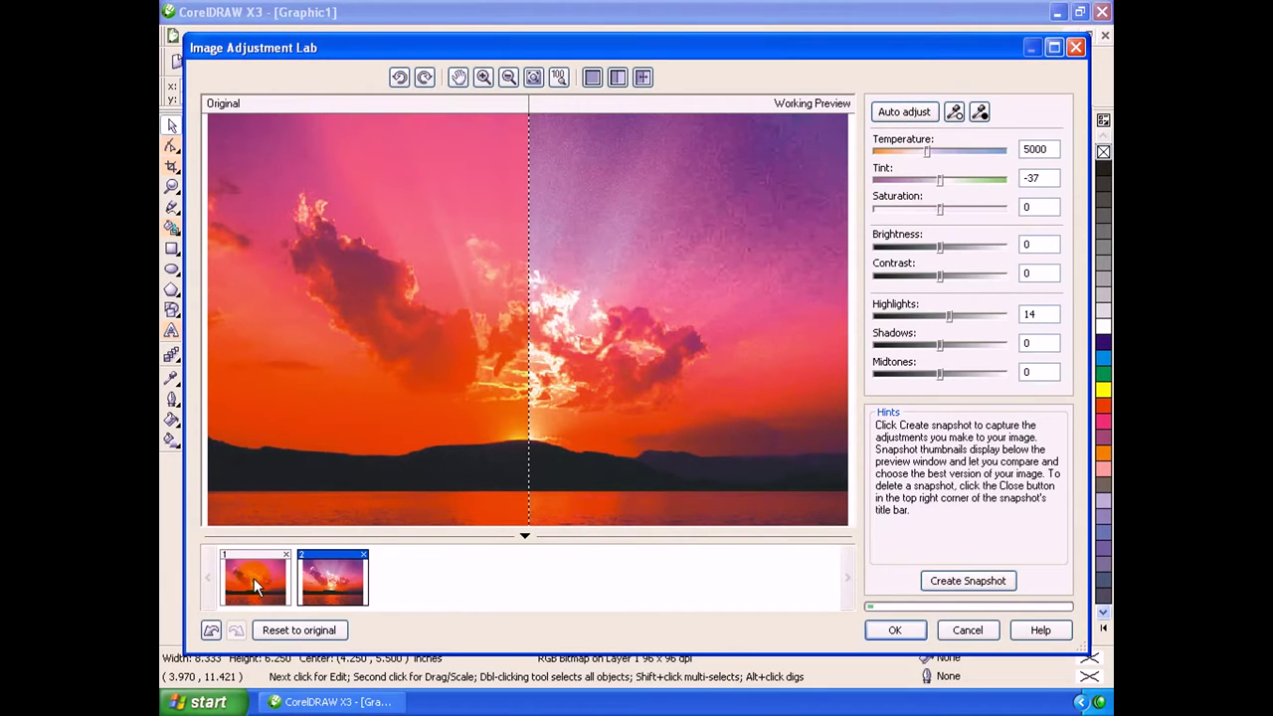
click(311, 575)
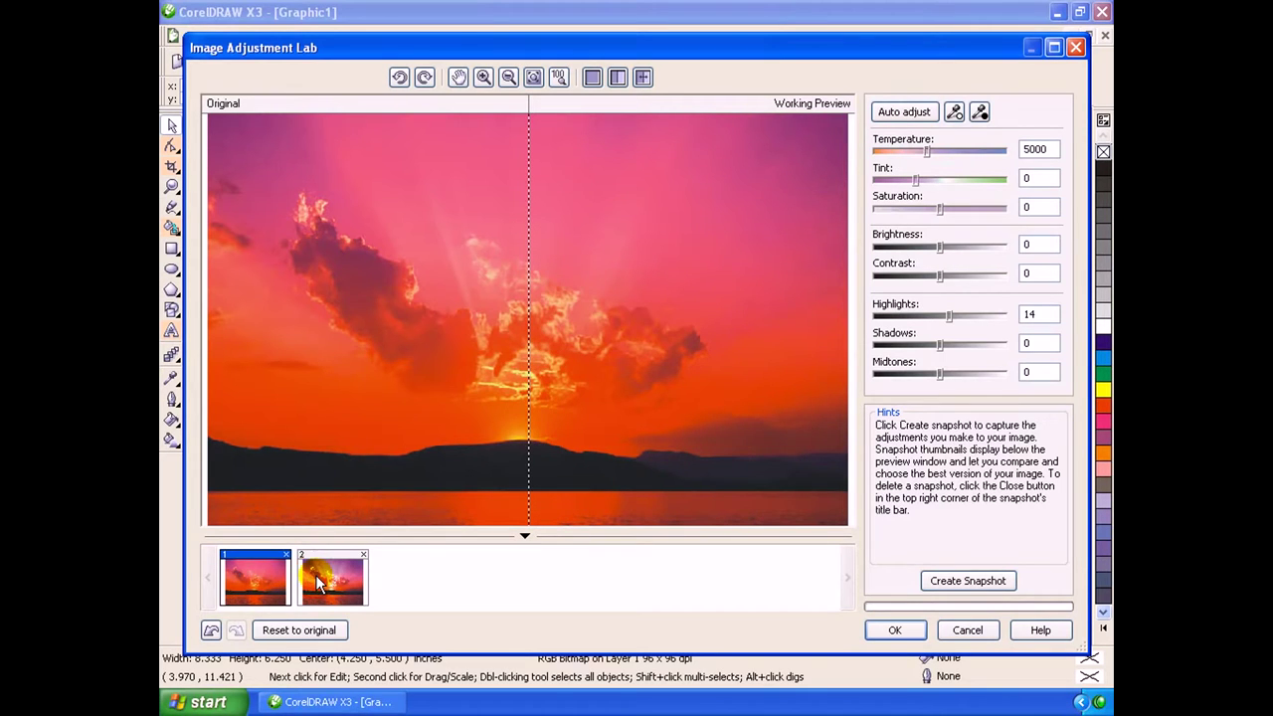
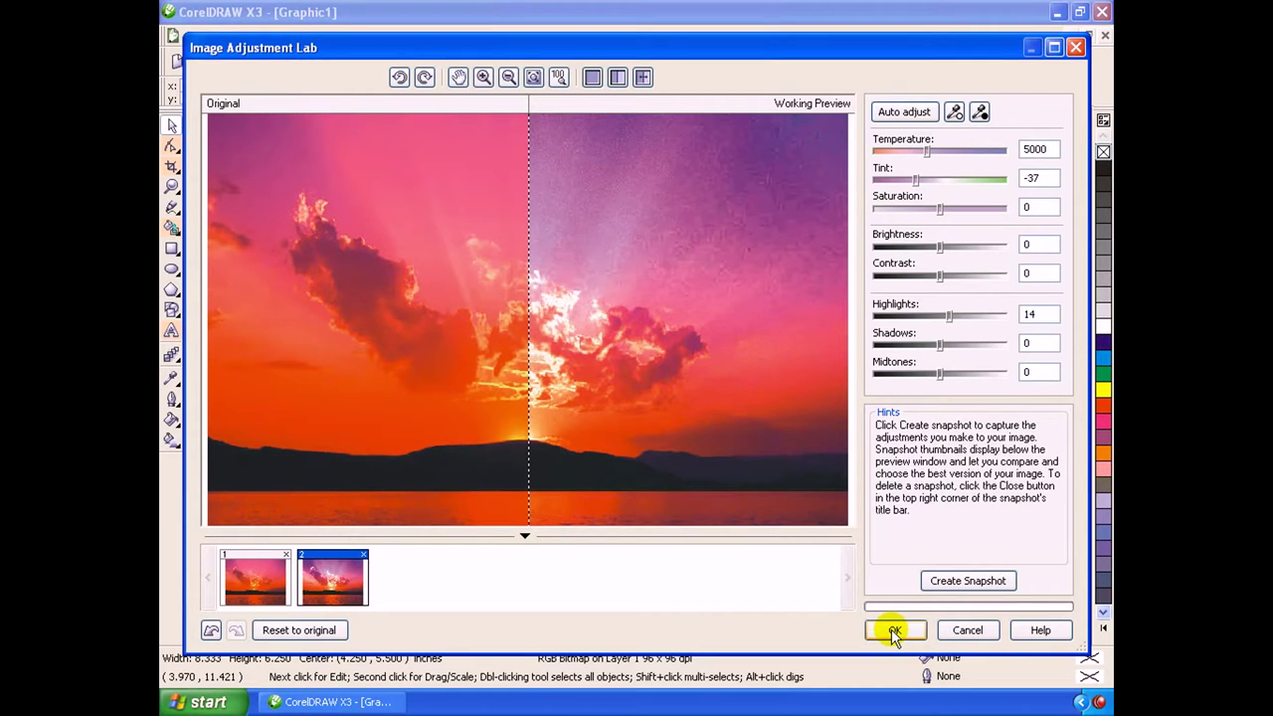
- Apply the Temperature 5000, Tint -37, Highlights 14 adjustments and reselect the sunset bitmap
click(891, 628)
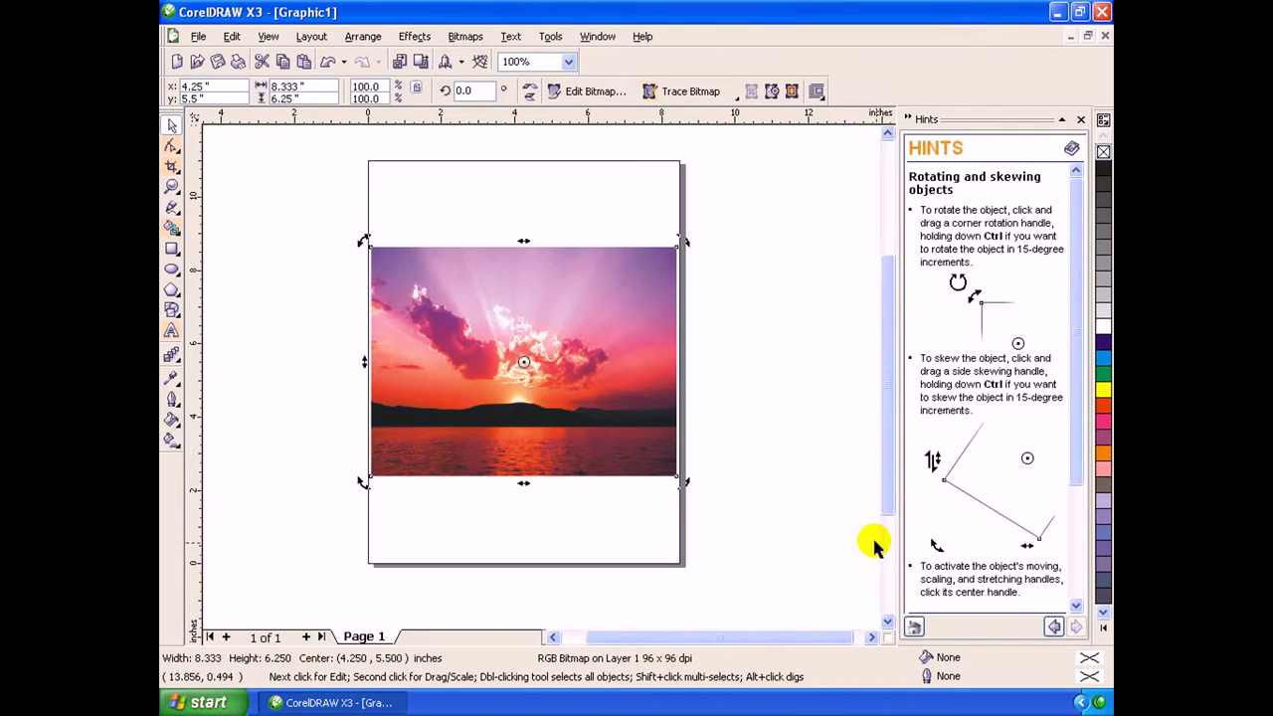
click(584, 409)
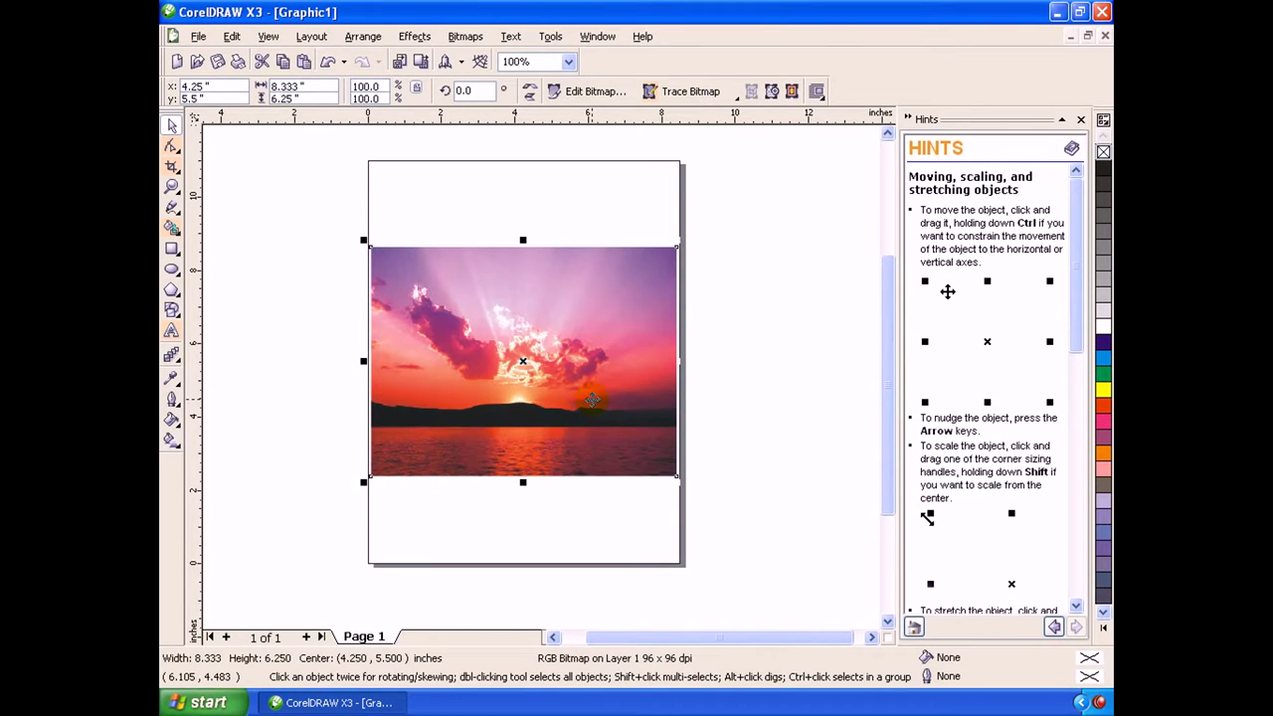
- Delete the sunset photo and browse the Effects menu without choosing anything
key(Delete)
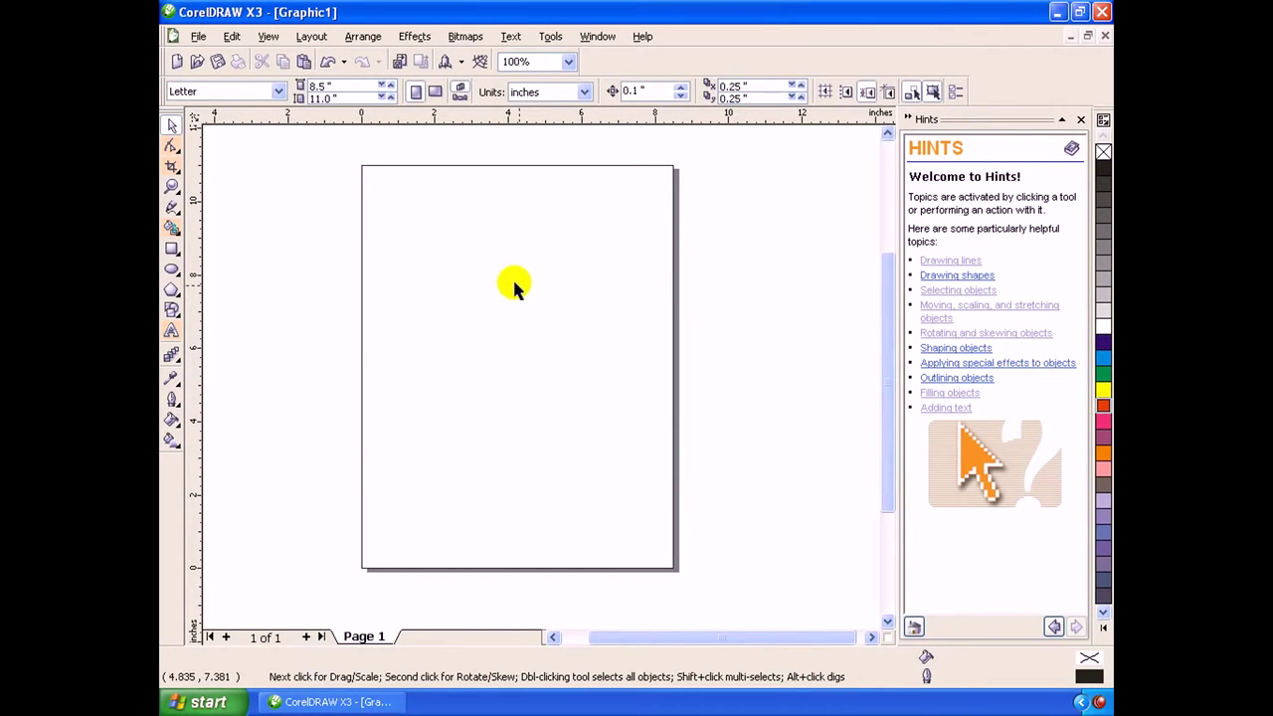
click(424, 39)
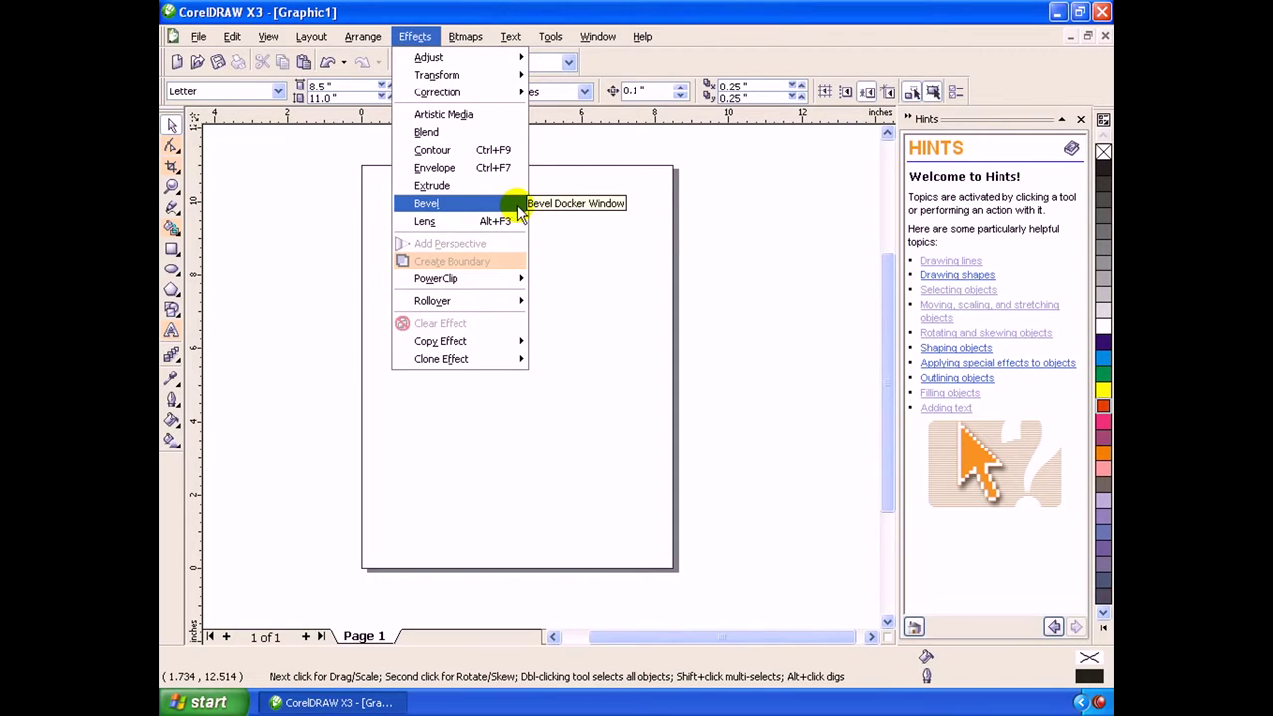
click(639, 263)
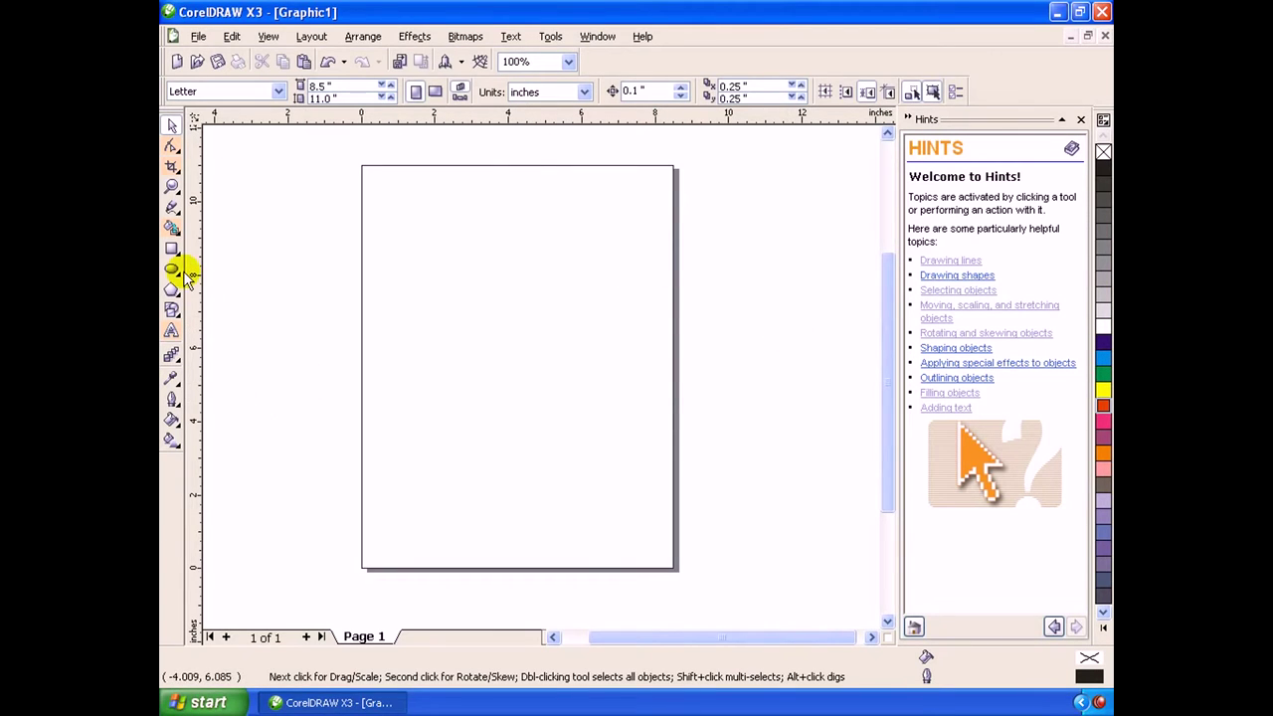
- Draw a red-filled 4.269 × 3.304 inch ellipse and move it to the page centre
click(454, 284)
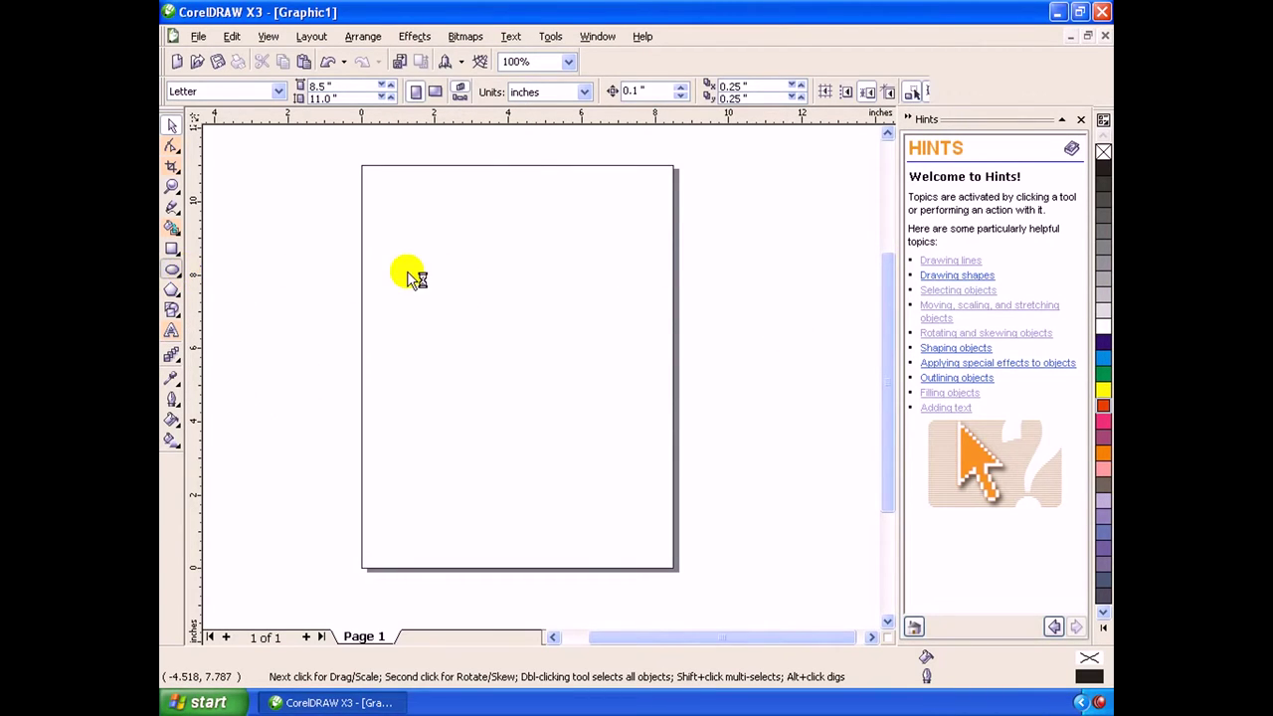
drag(426, 243, 595, 376)
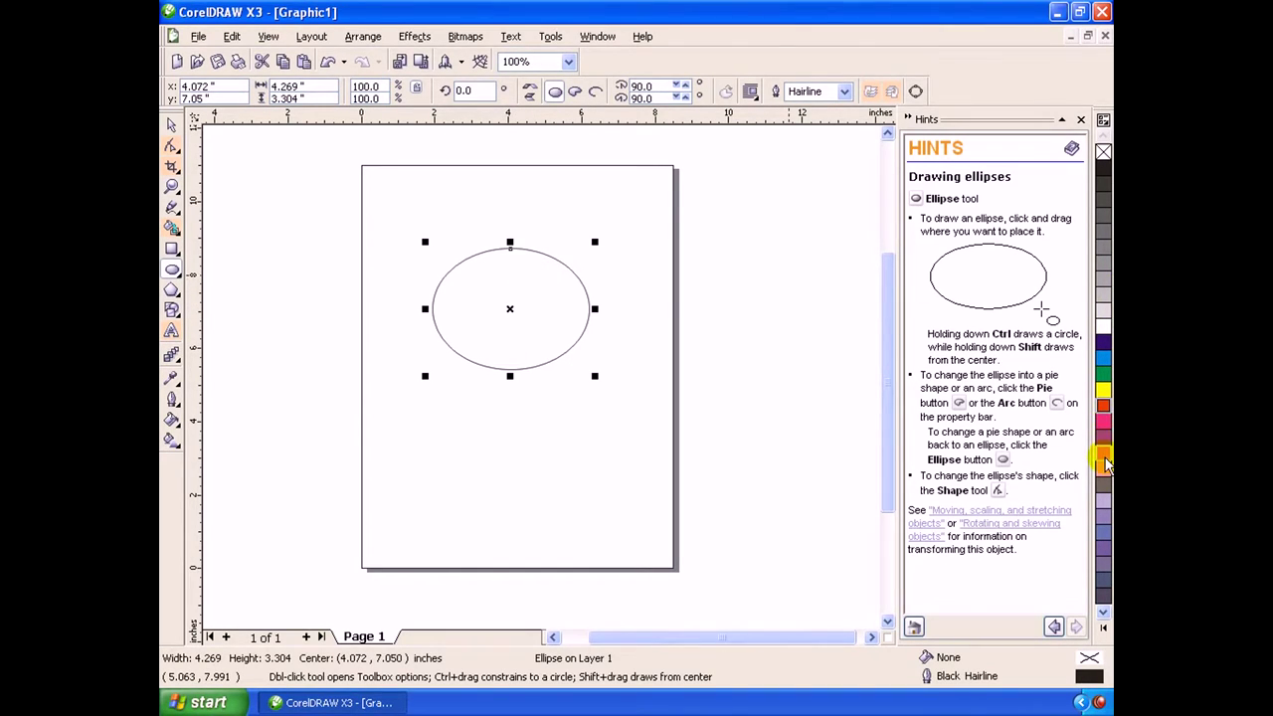
click(1103, 405)
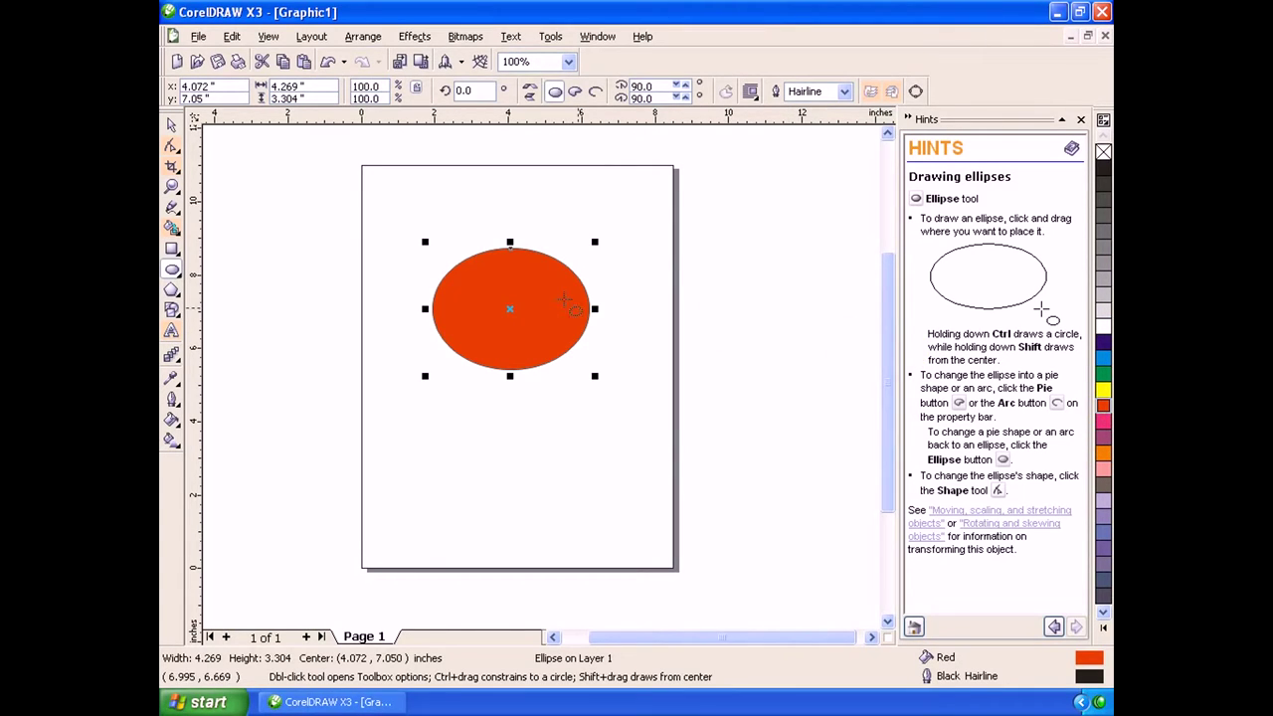
key(space)
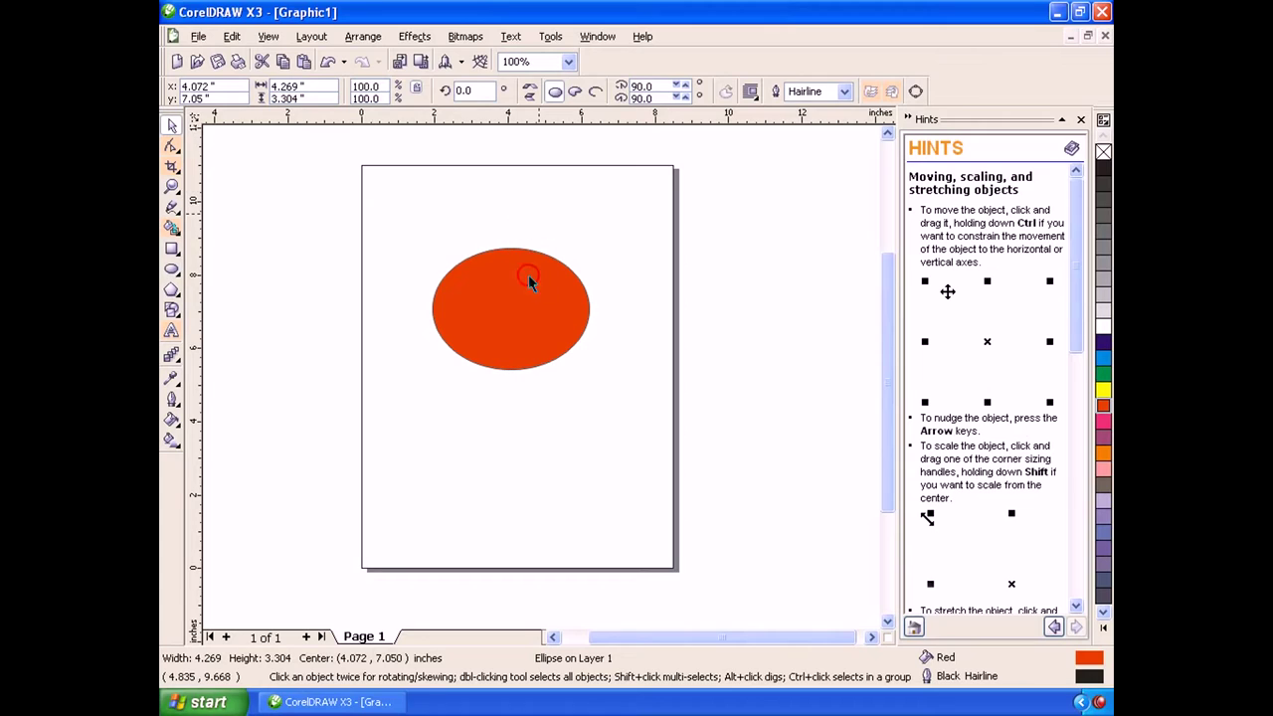
click(527, 271)
drag(505, 313, 513, 370)
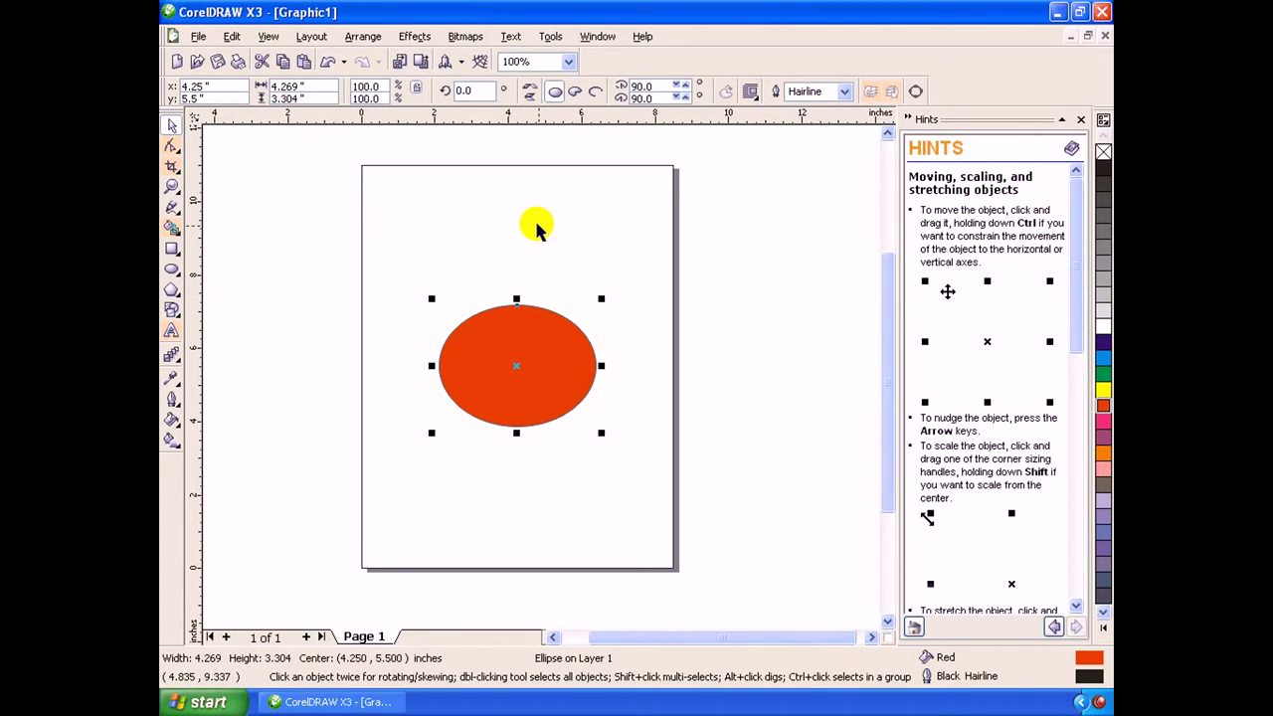
click(534, 324)
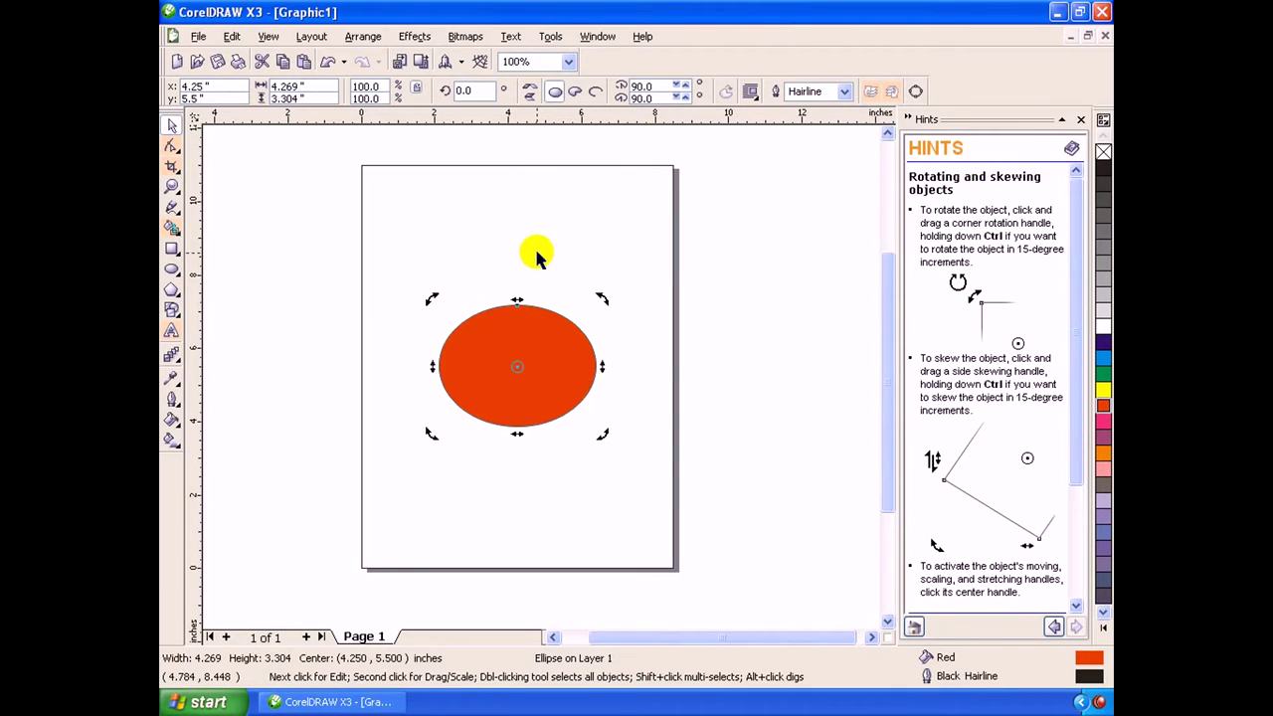
- Open the Bevel settings with Soft edge style extending To Center
click(414, 37)
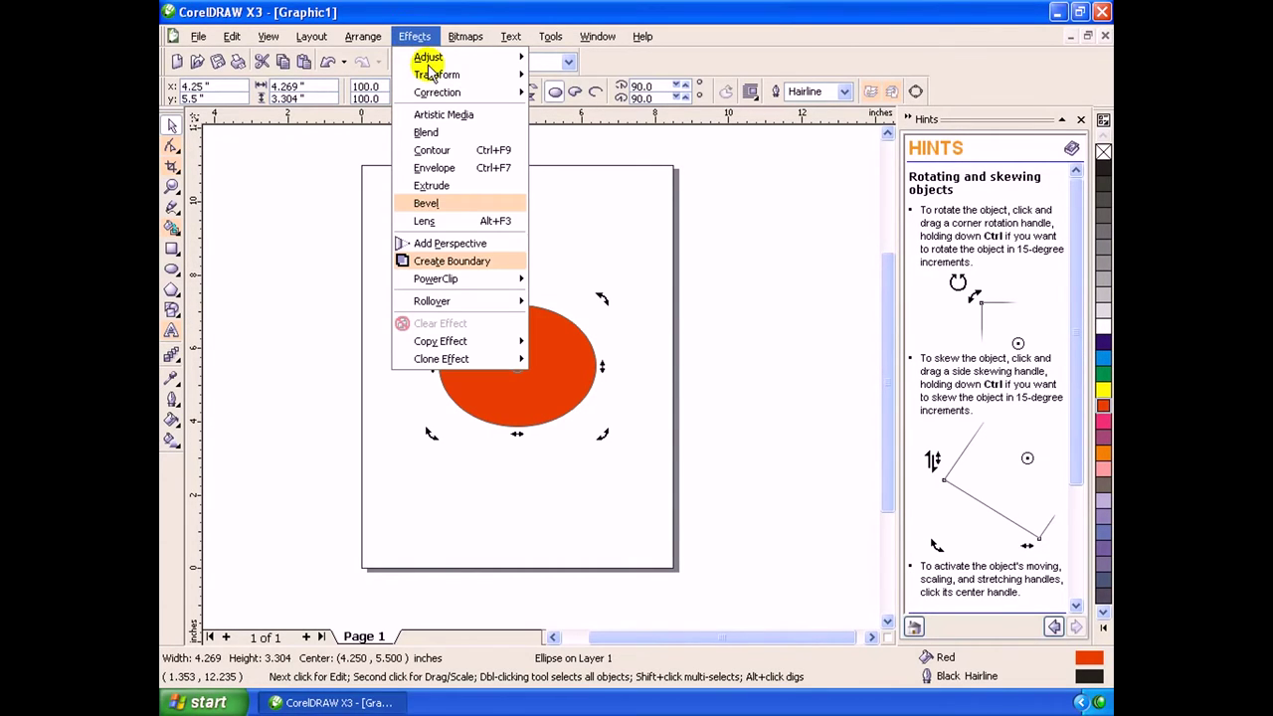
click(425, 204)
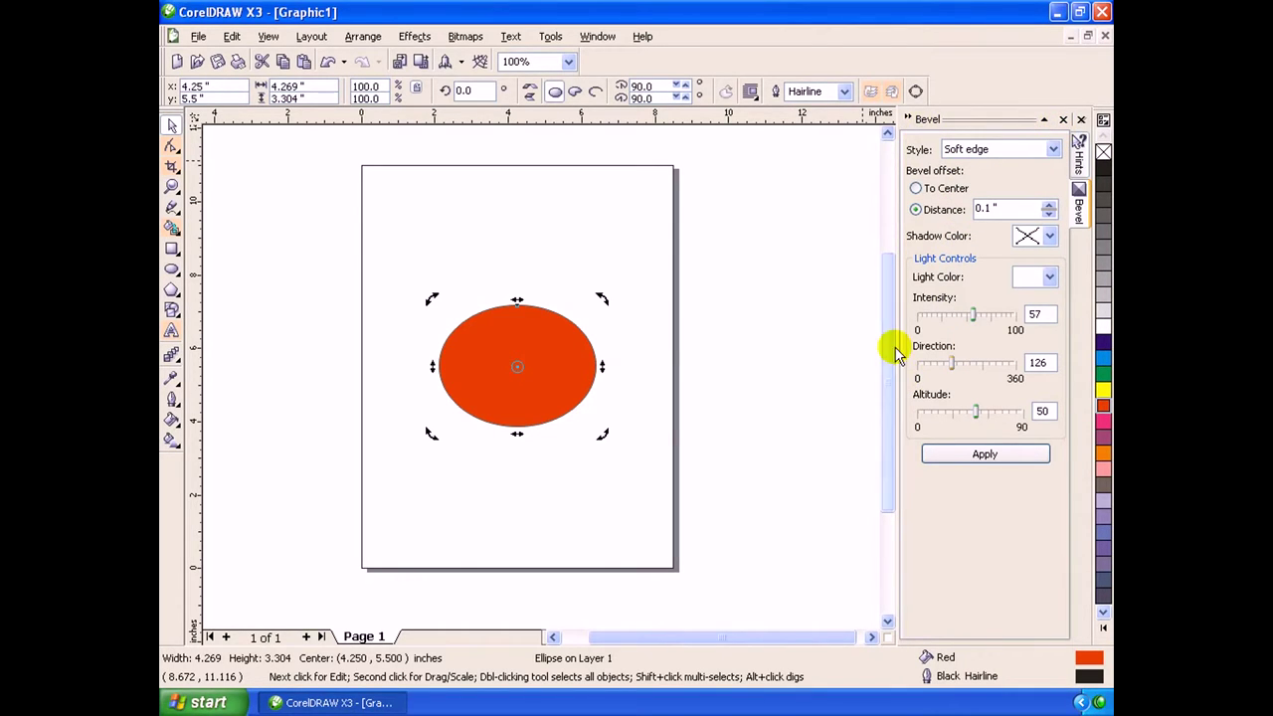
click(1054, 151)
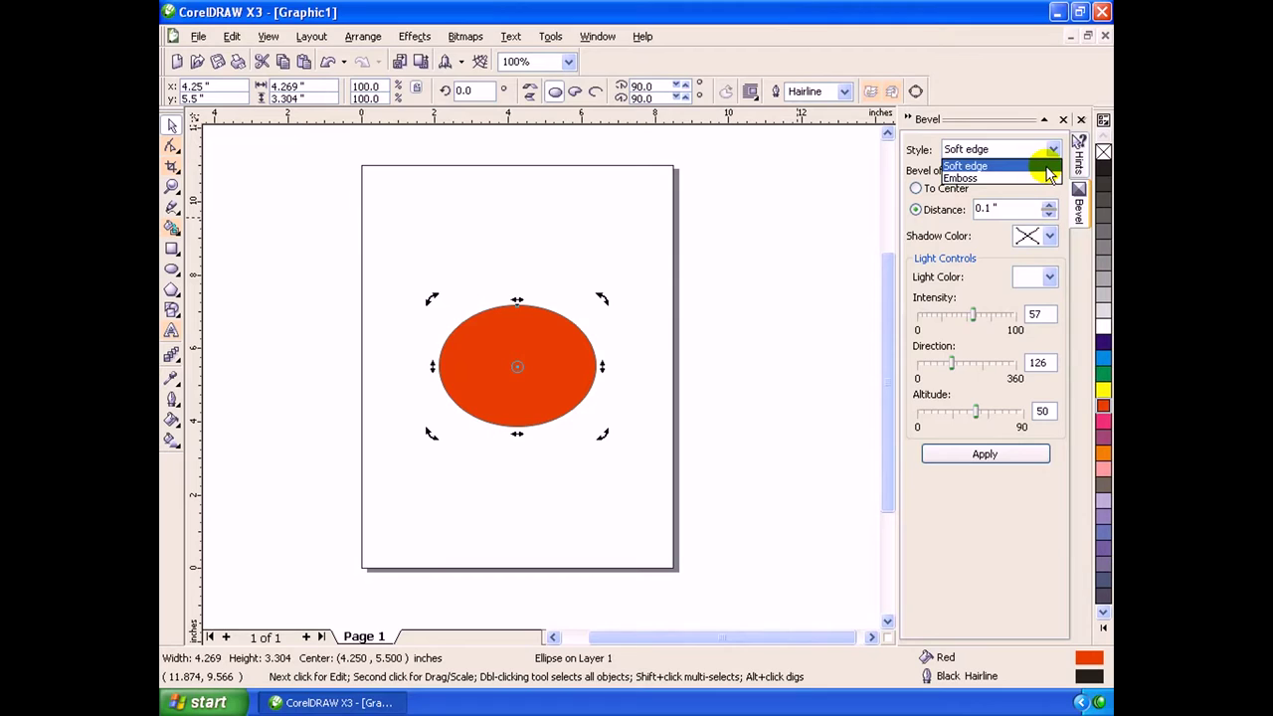
click(1046, 166)
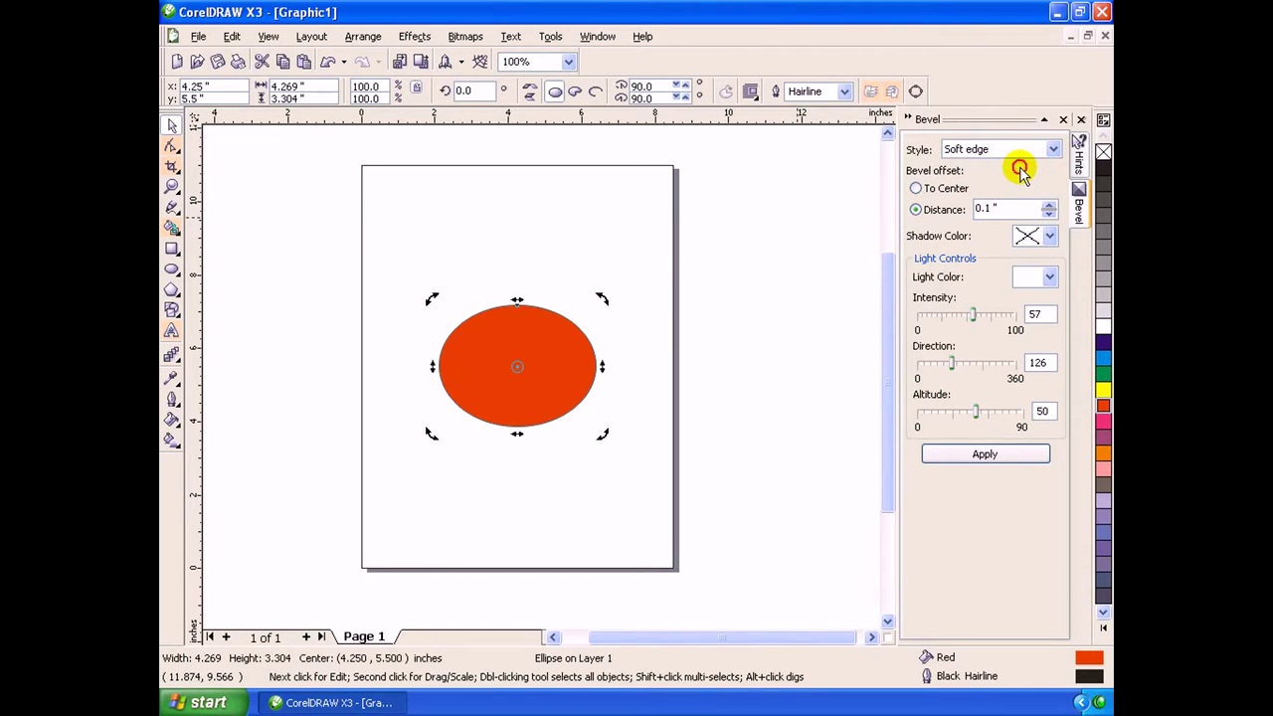
click(916, 189)
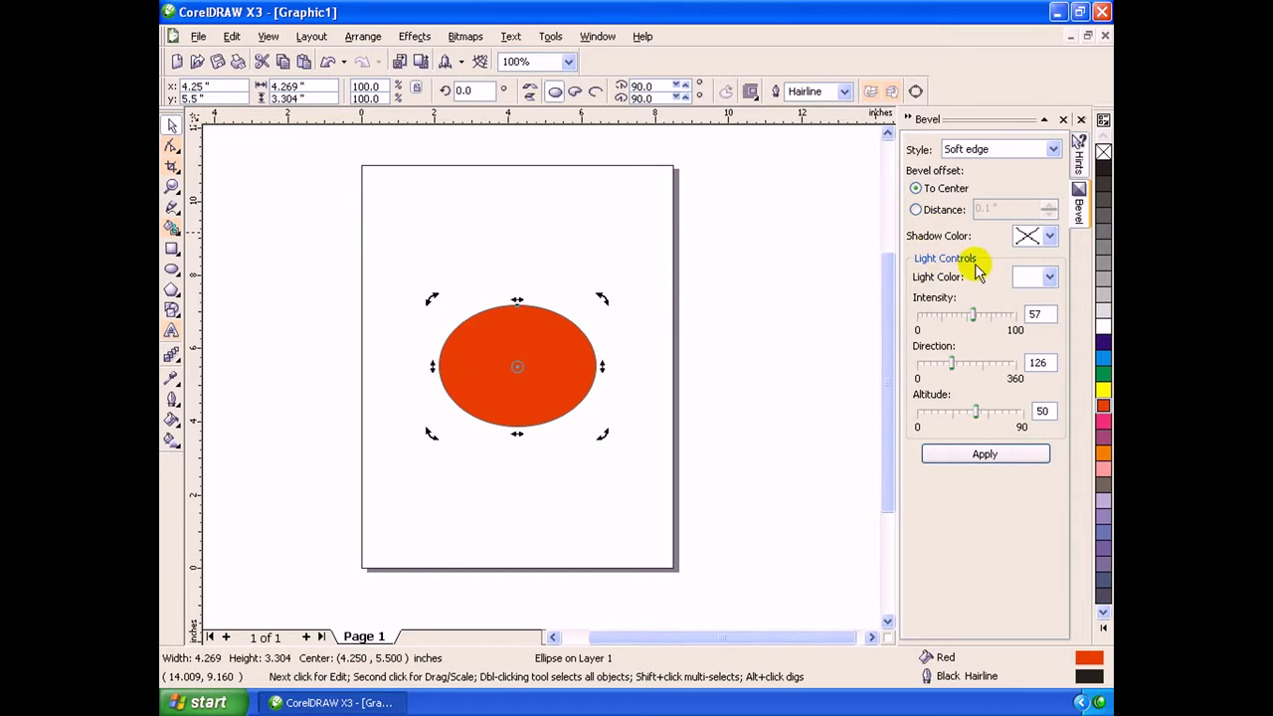
- Set bevel shadow black, light yellow, intensity 65, direction 143 and altitude 47
click(1049, 237)
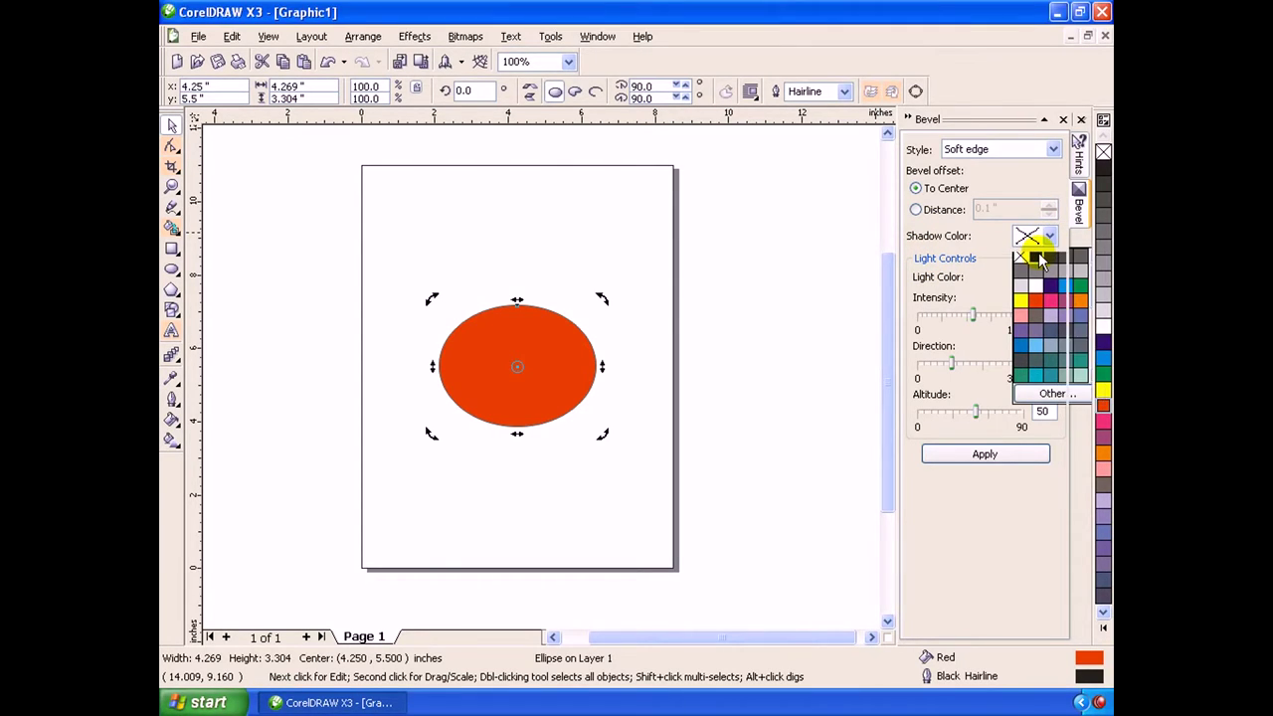
click(1036, 257)
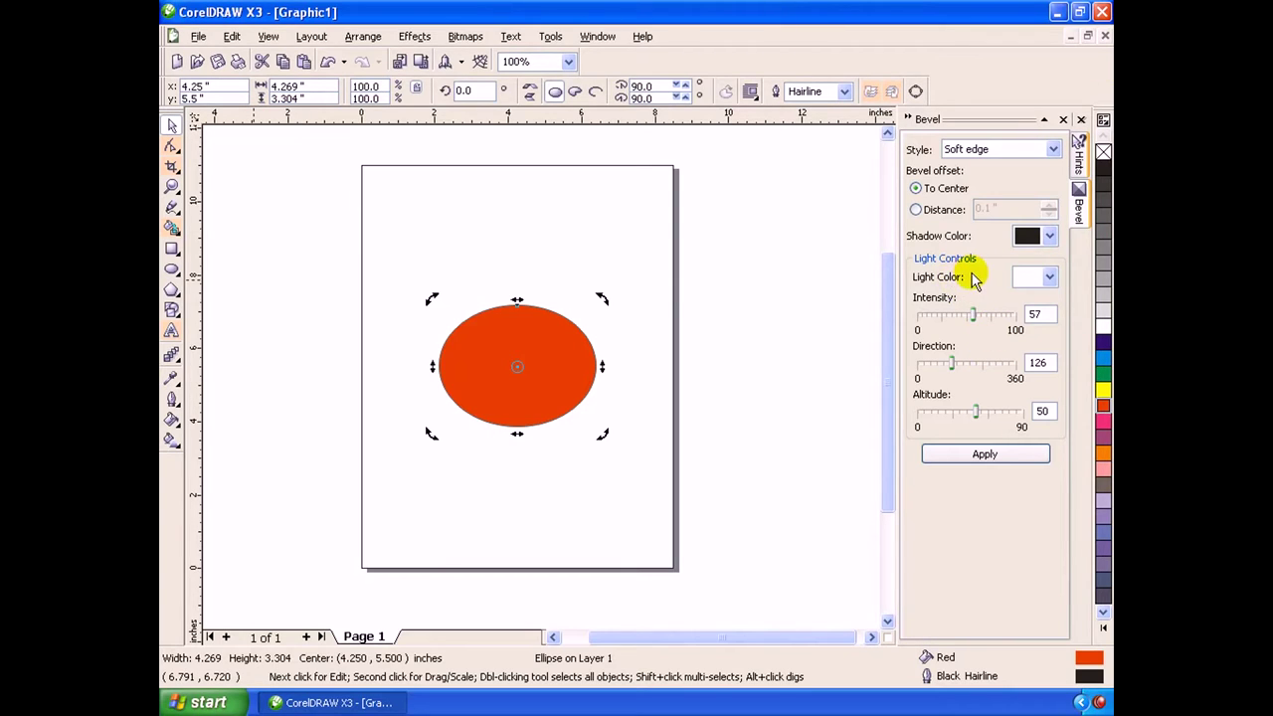
click(1049, 276)
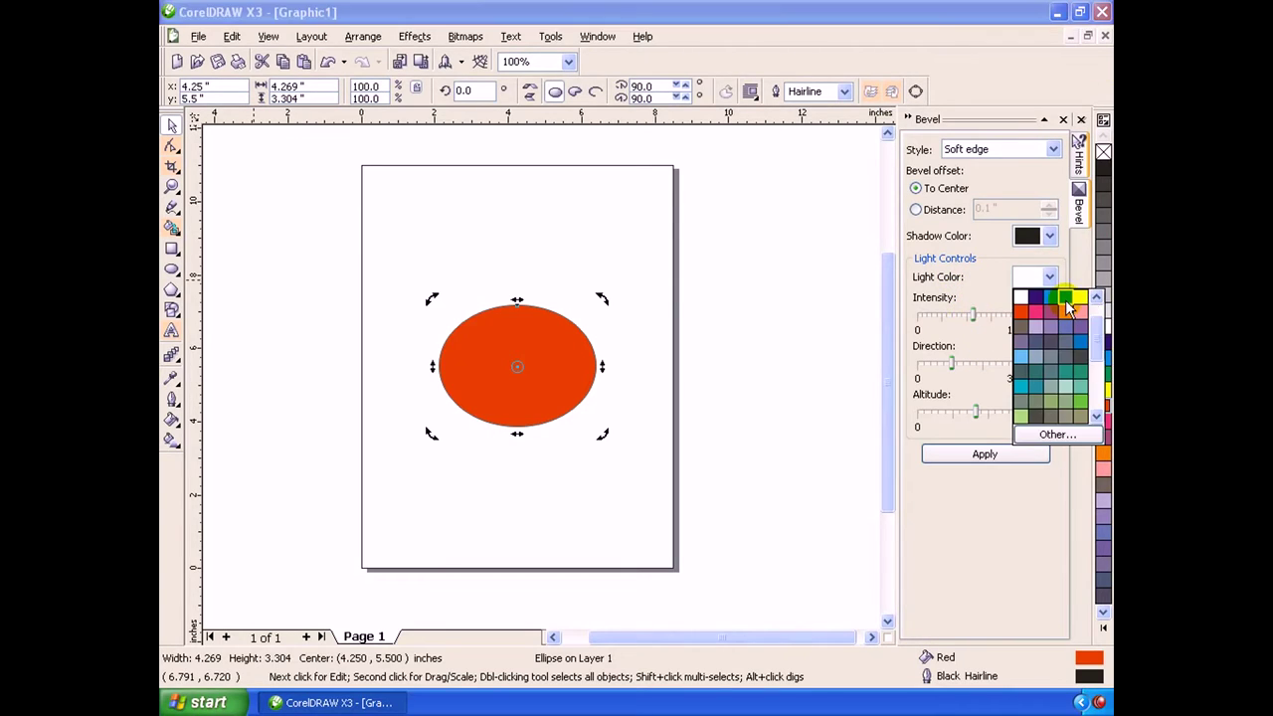
click(1080, 299)
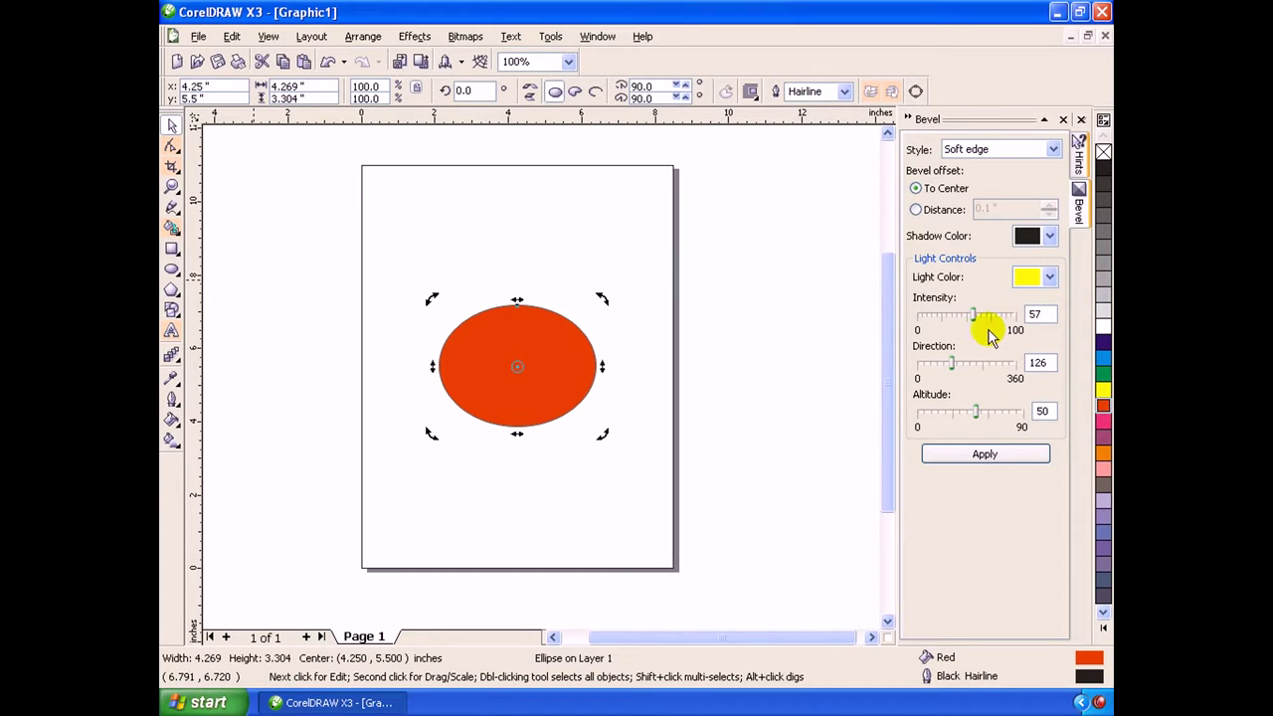
drag(985, 315, 979, 316)
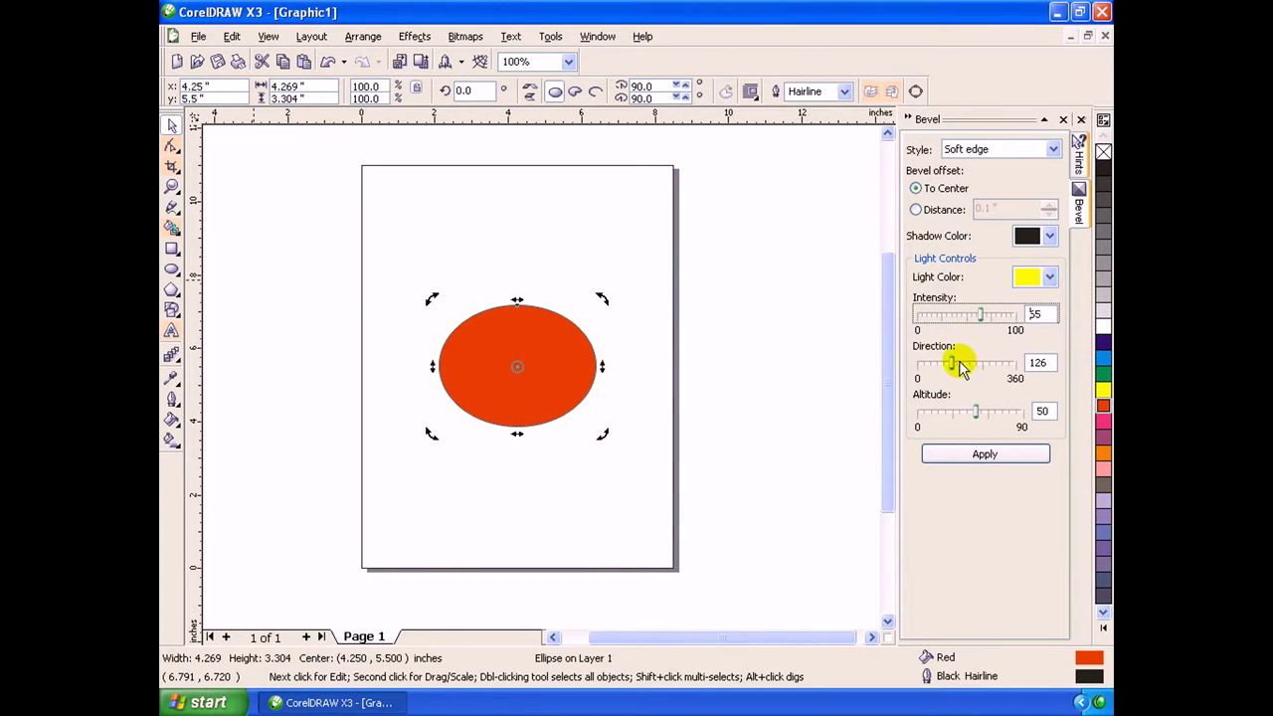
drag(952, 363, 958, 363)
mouse_move(975, 412)
mouse_down()
mouse_move(987, 417)
mouse_move(958, 412)
mouse_move(972, 416)
mouse_up()
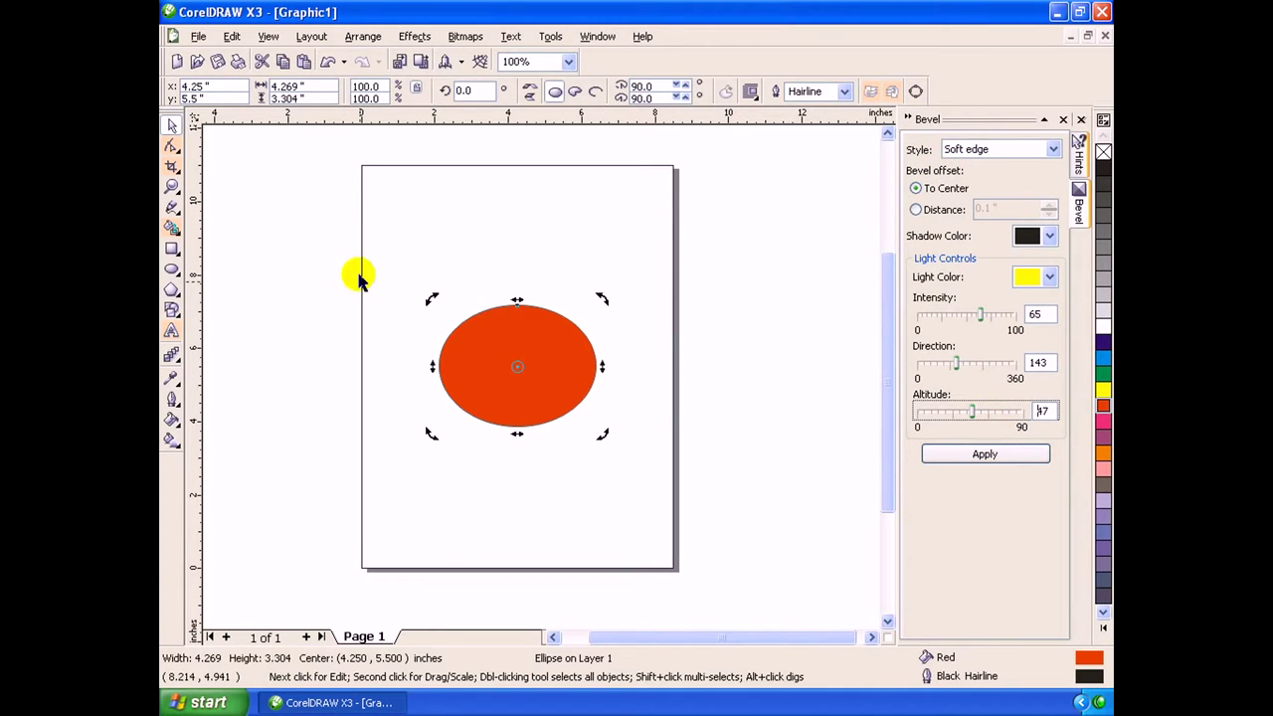
- Apply the soft-edge bevel, nudge the ellipse lower, and reselect it
click(988, 453)
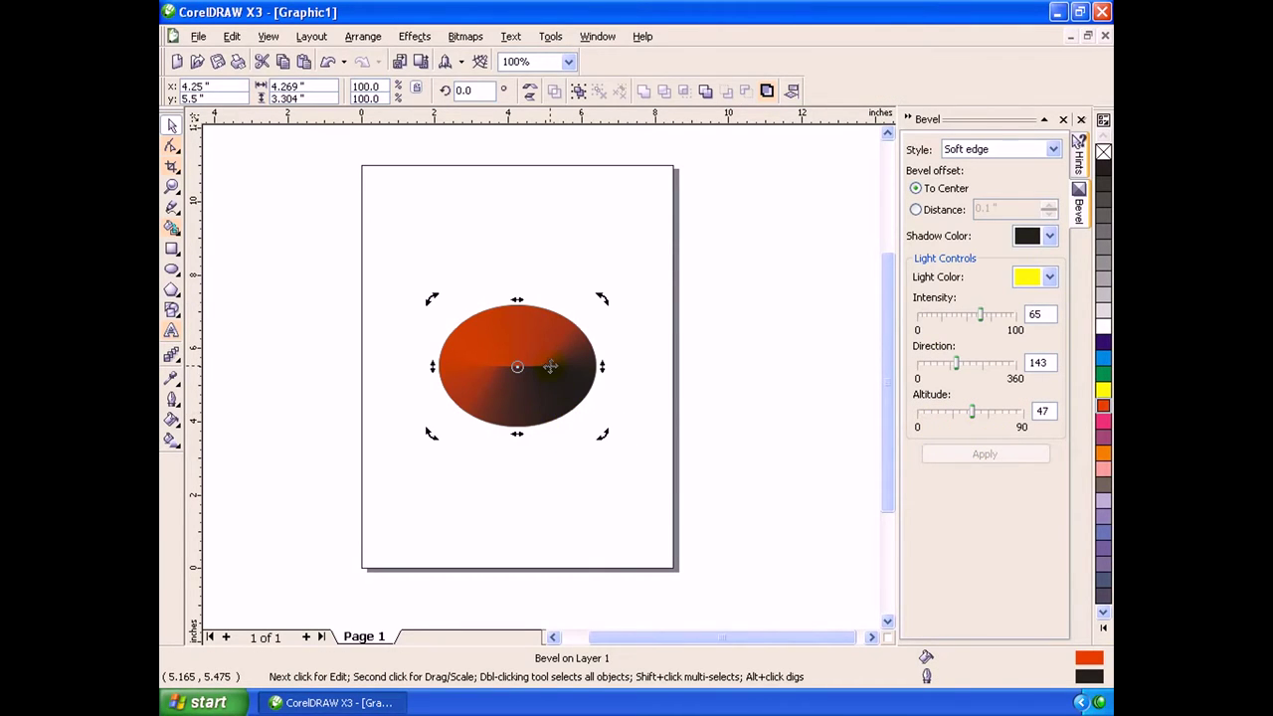
drag(550, 367, 550, 392)
click(582, 284)
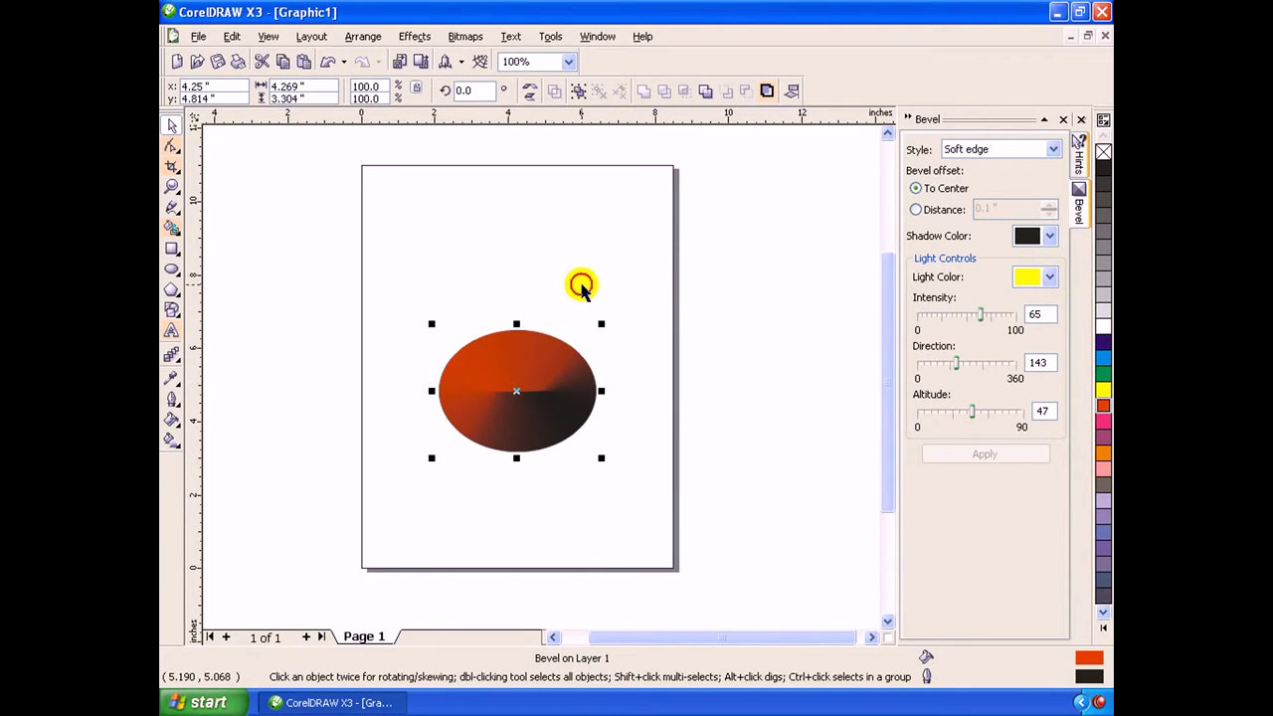
click(540, 390)
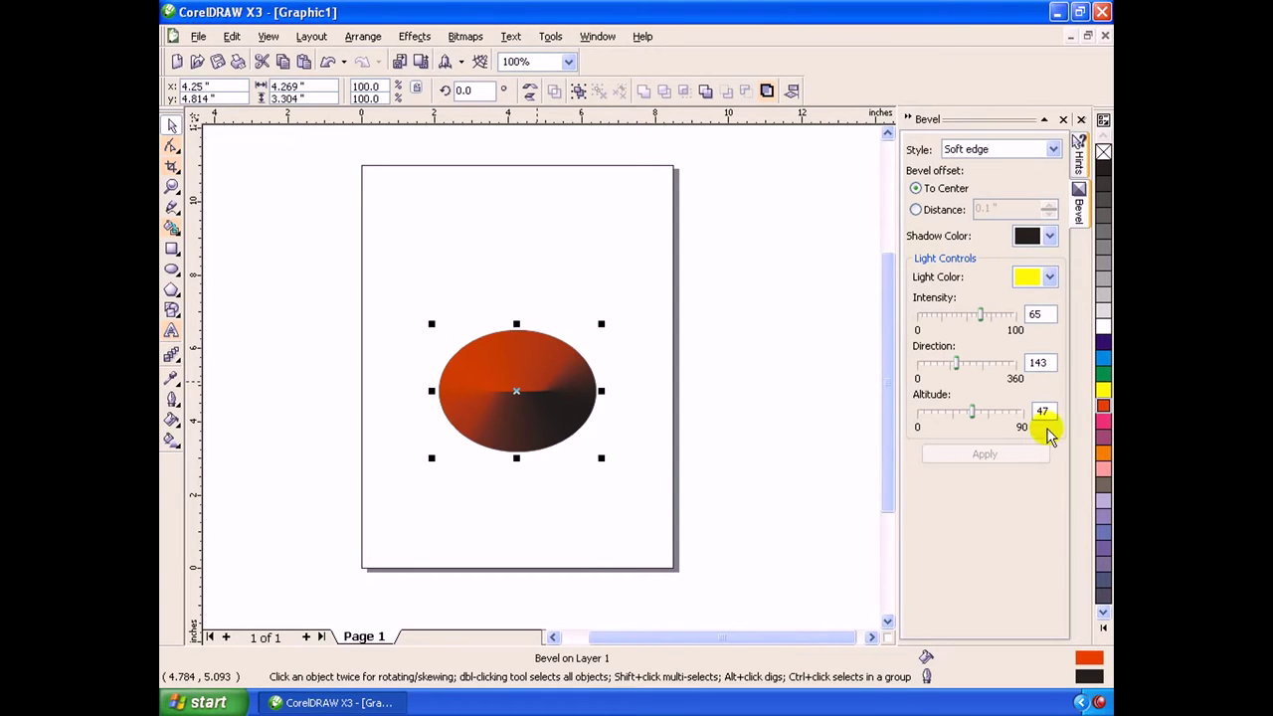
- Reapply the bevel with intensity 28, direction 102 and altitude 43
drag(980, 315, 957, 314)
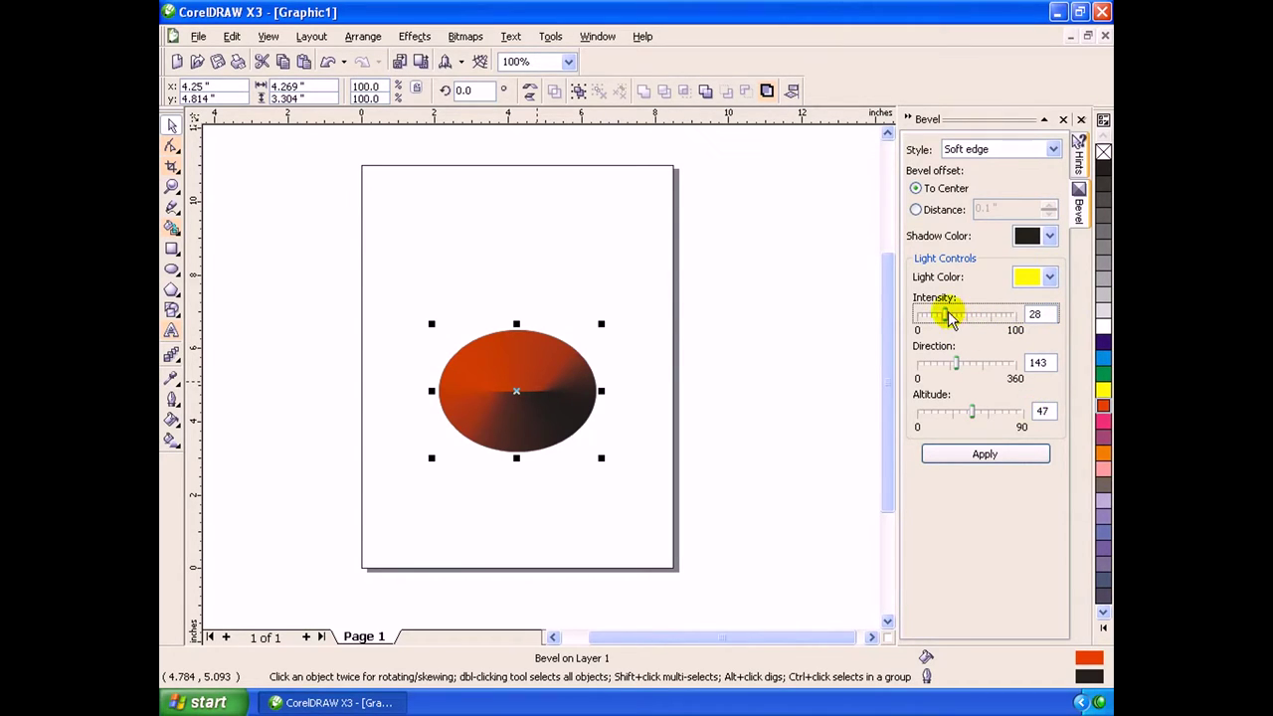
click(983, 453)
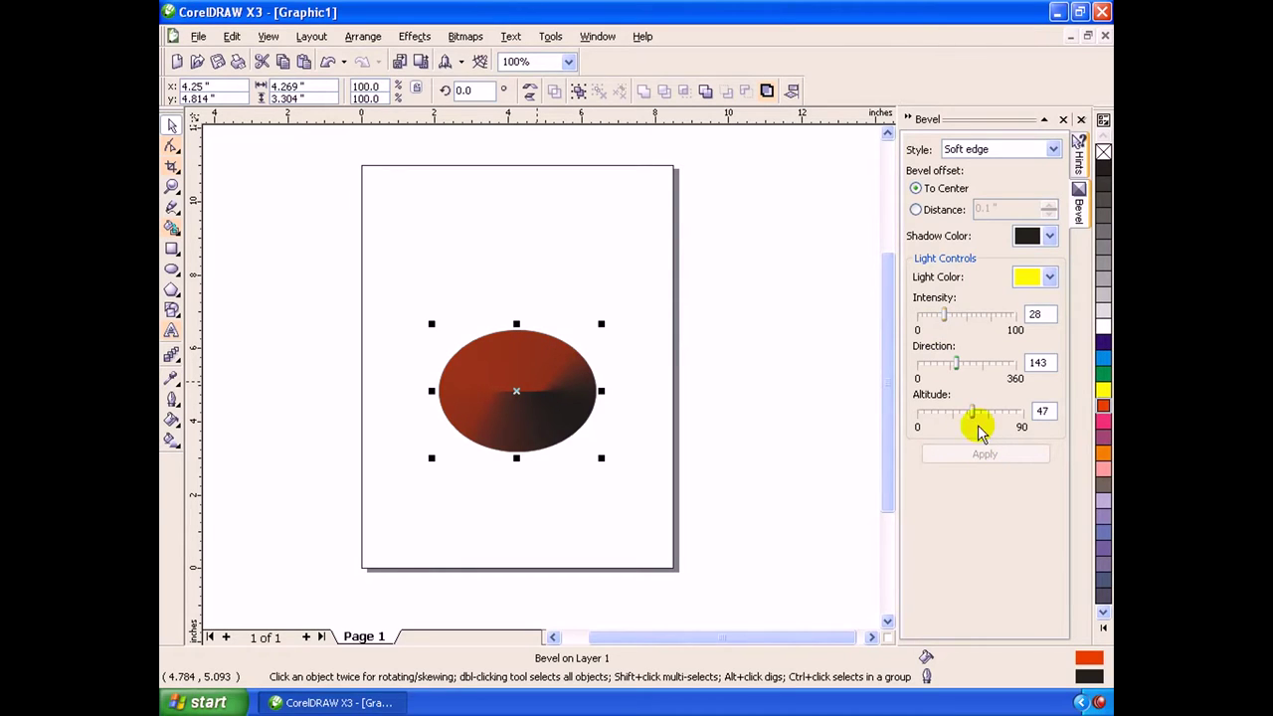
drag(957, 365, 946, 363)
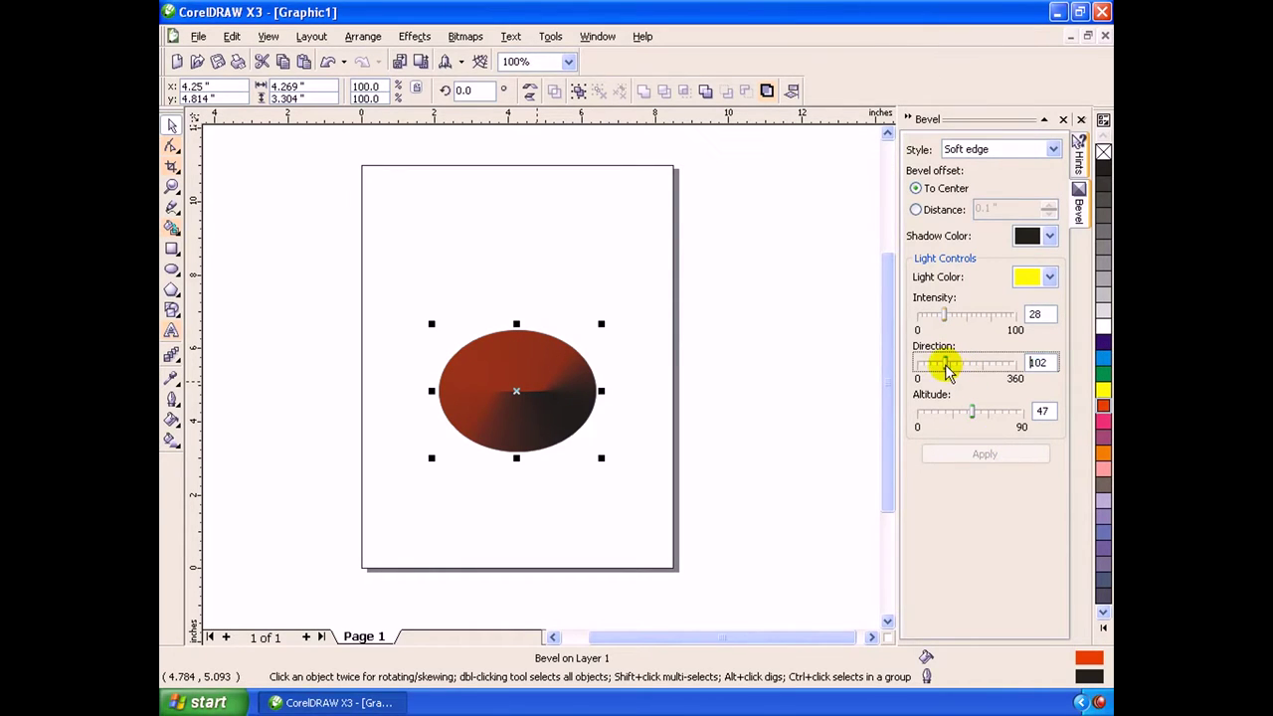
drag(972, 415, 965, 413)
click(984, 453)
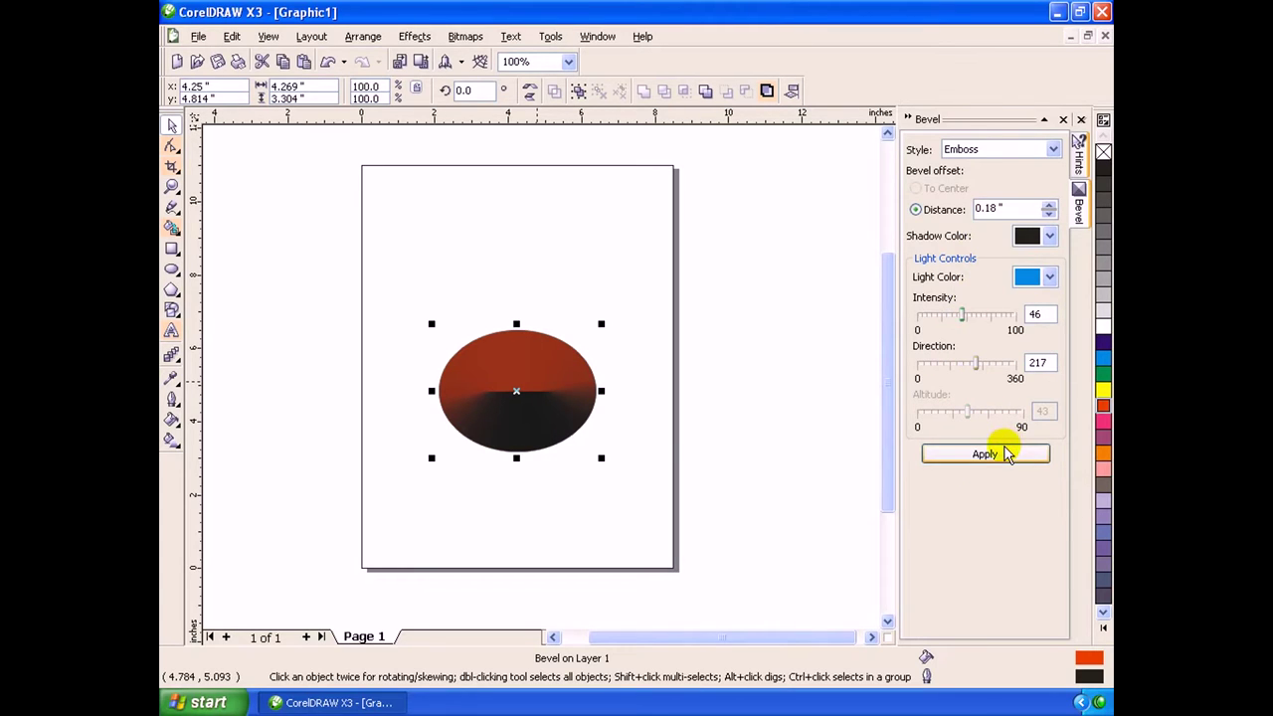
- Apply an Emboss bevel with blue light and move the ellipse up and left
click(997, 454)
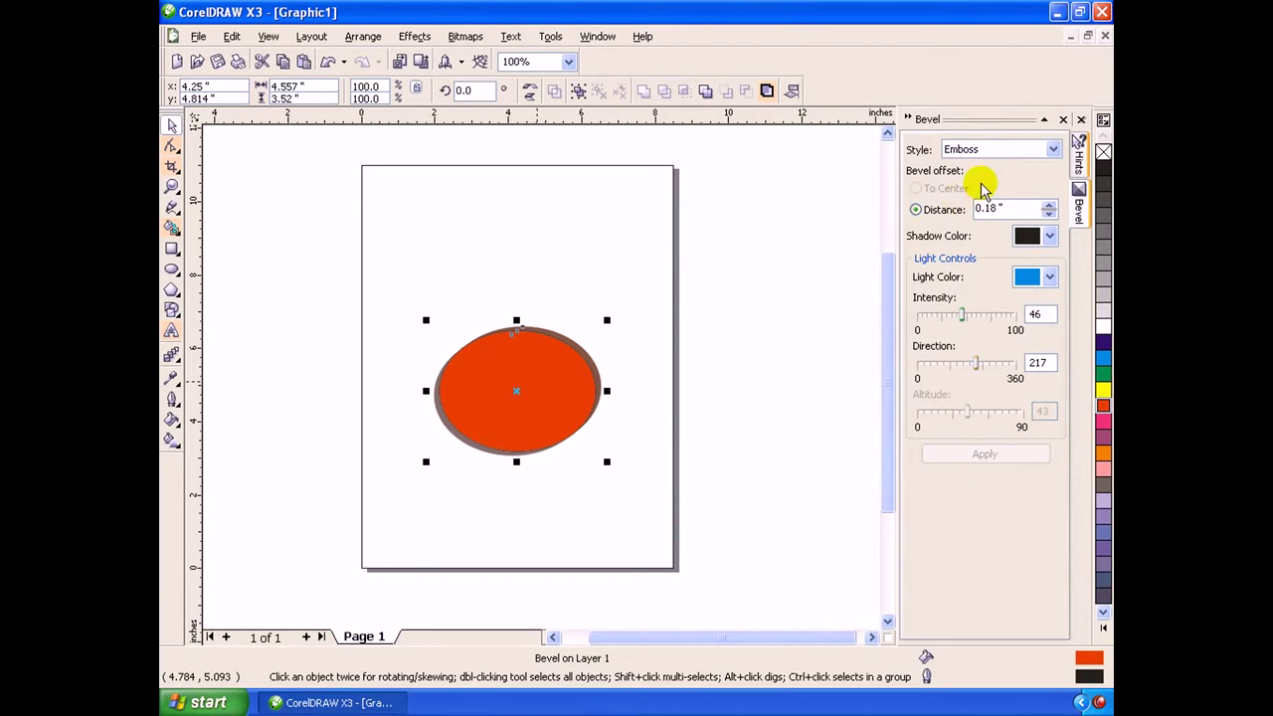
drag(520, 389, 535, 345)
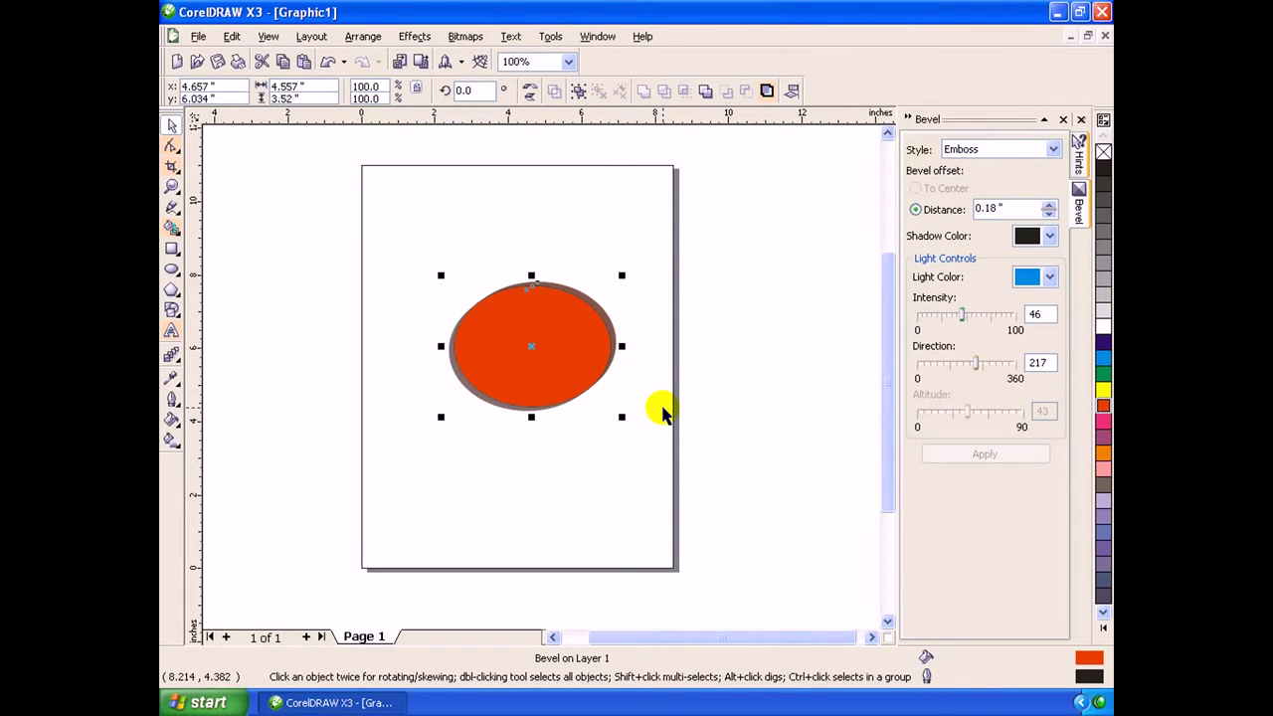
click(659, 410)
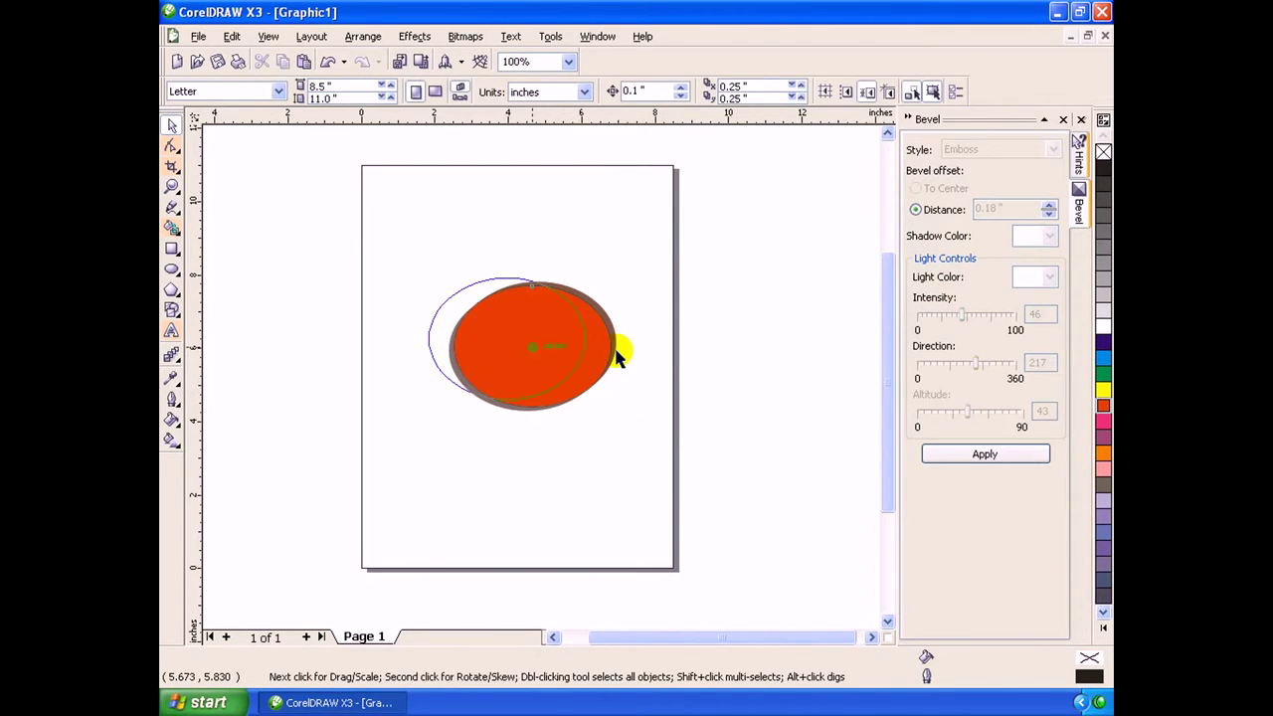
drag(552, 355, 526, 326)
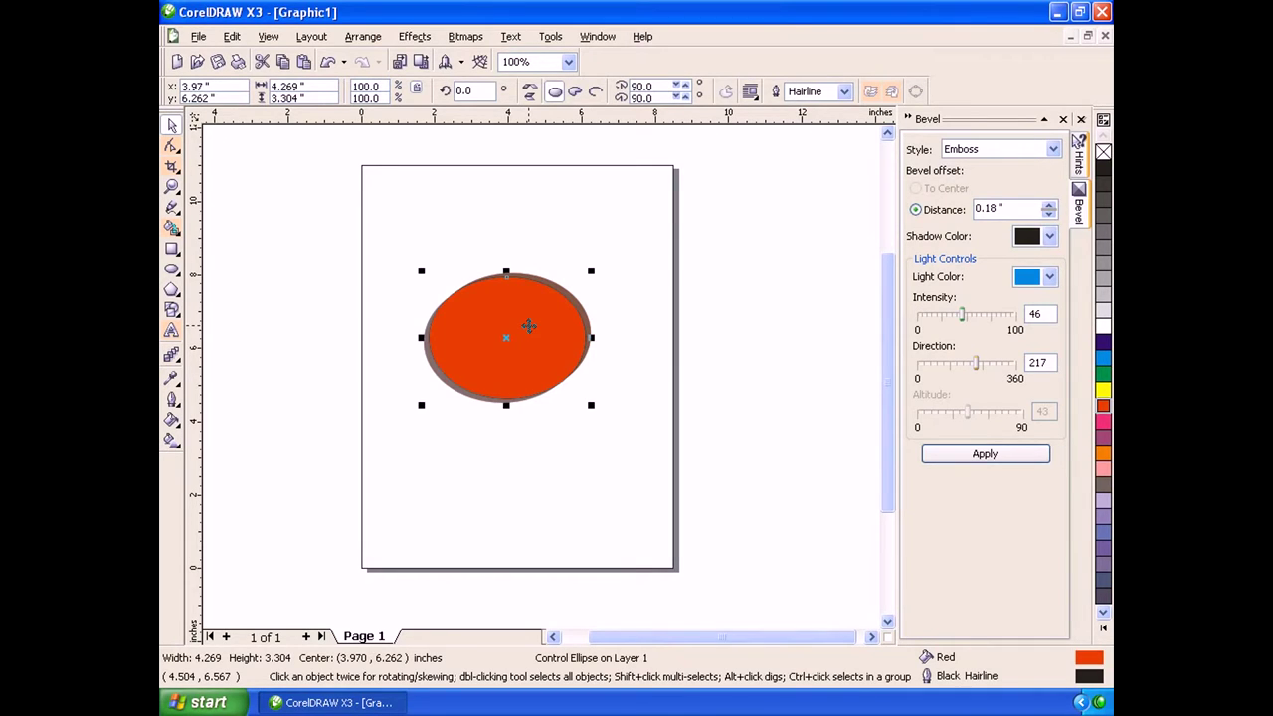
- Delete the embossed ellipse, leaving the page blank, and show the curve tools
key(Delete)
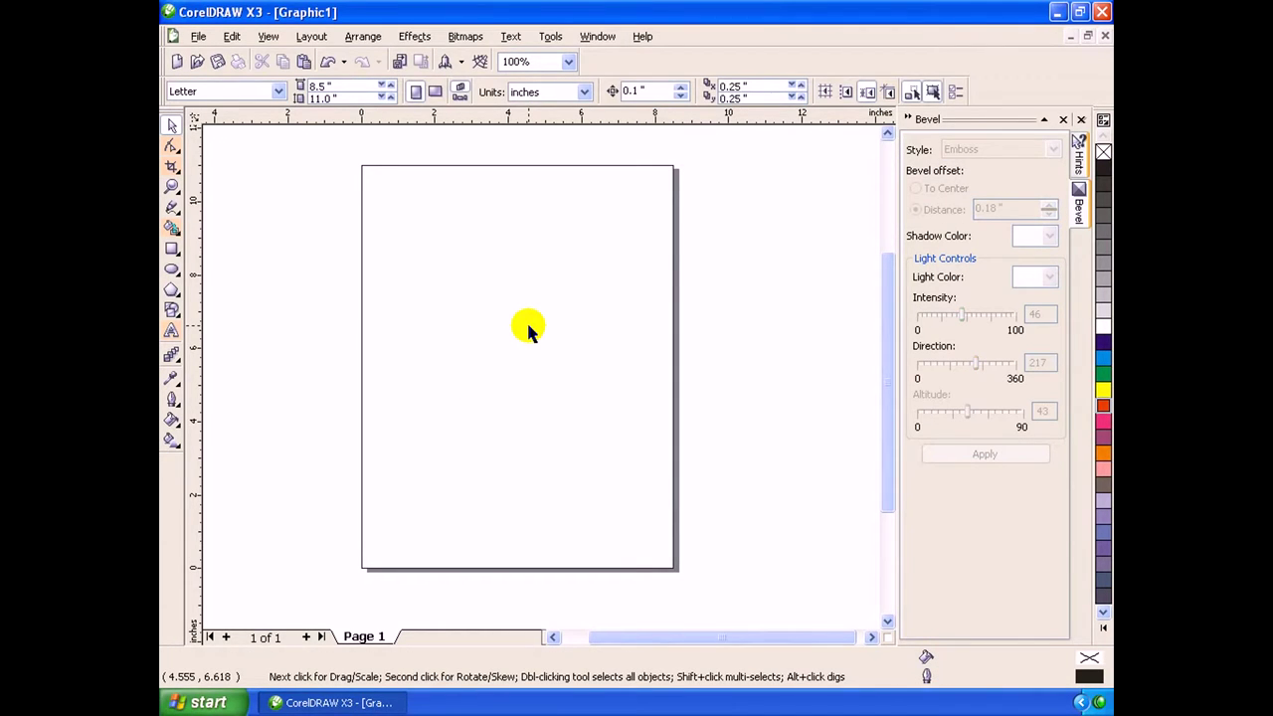
click(414, 36)
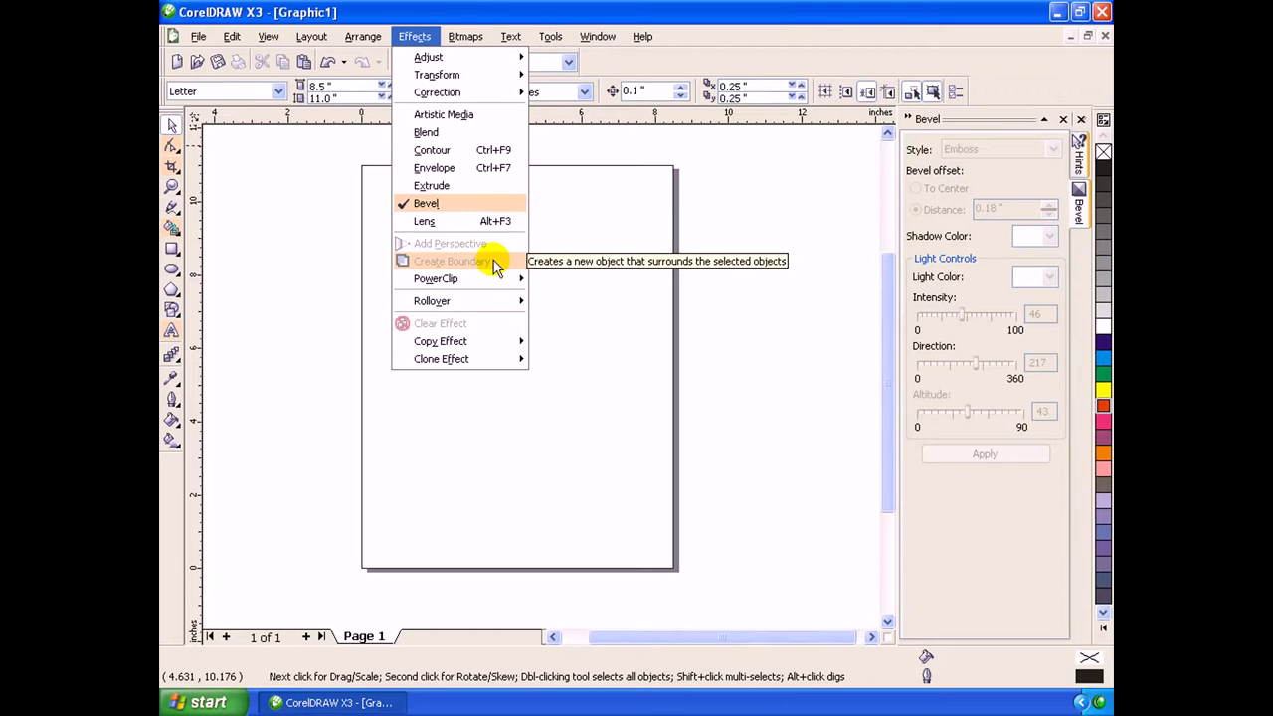
click(557, 366)
click(179, 216)
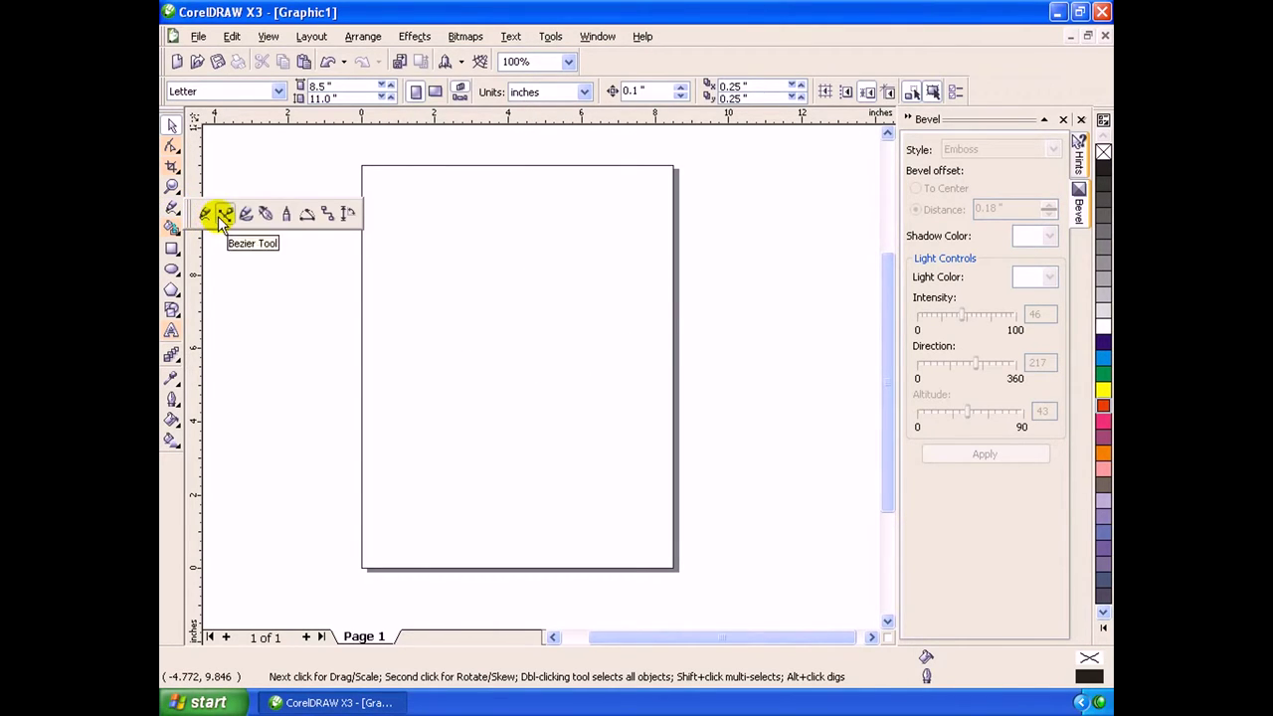
- Draw a closed four-node Bezier swoosh over most of the page and move it up
click(225, 217)
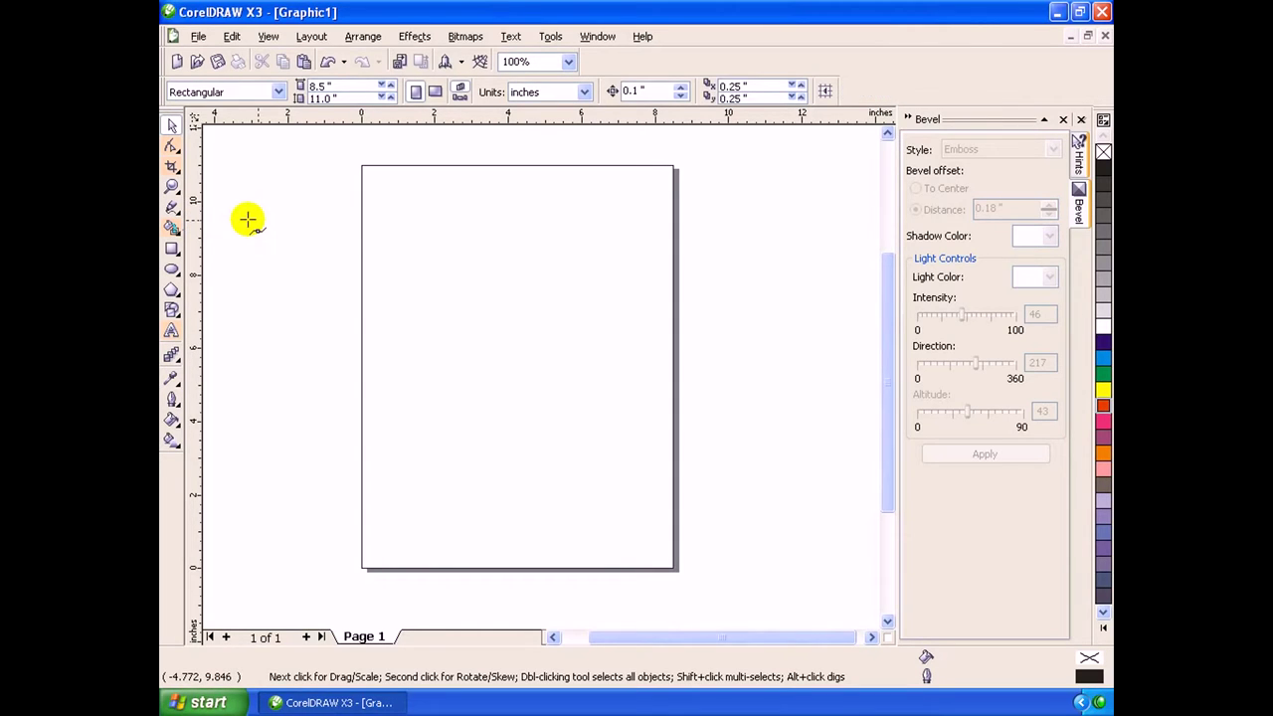
click(461, 326)
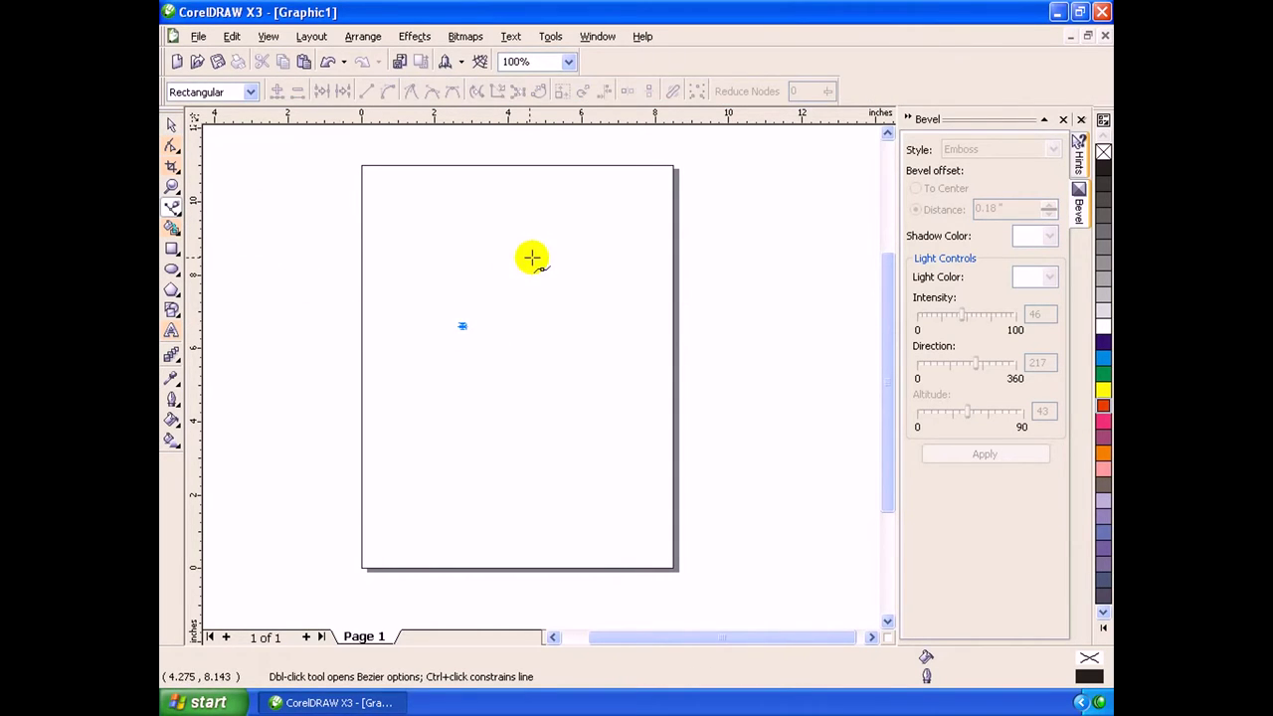
drag(586, 216, 648, 193)
drag(631, 311, 608, 338)
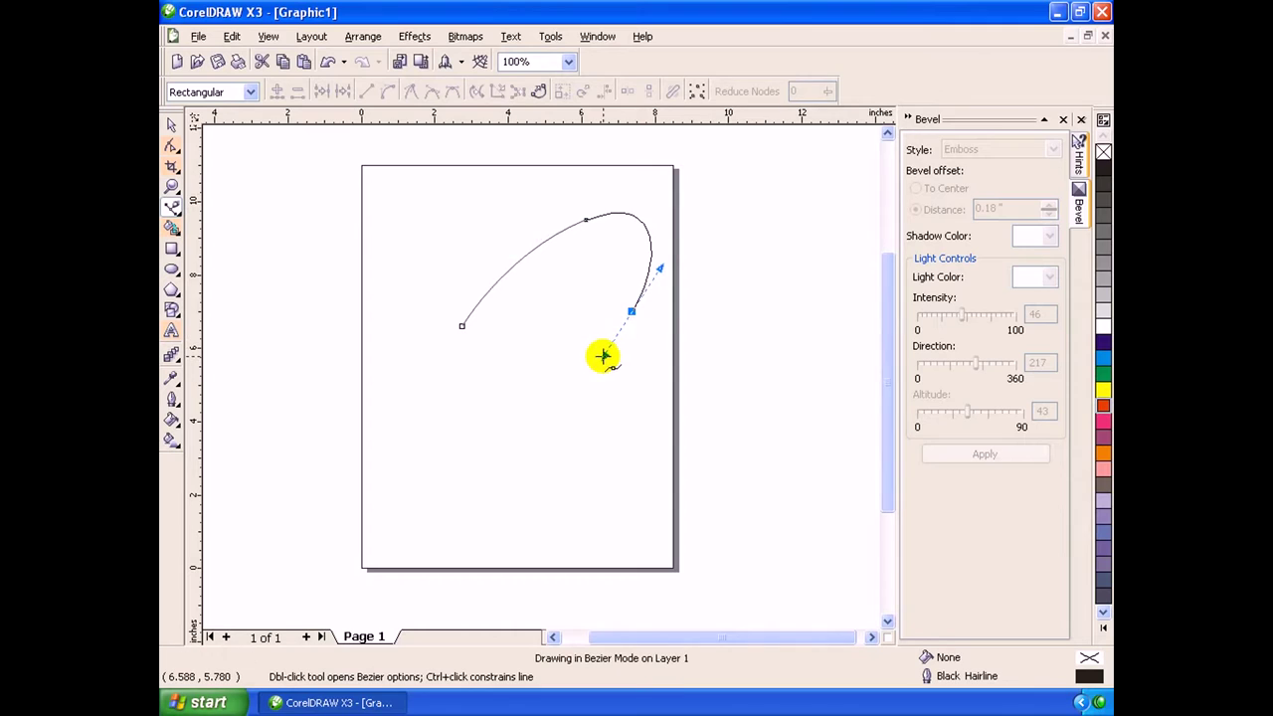
drag(415, 542, 334, 333)
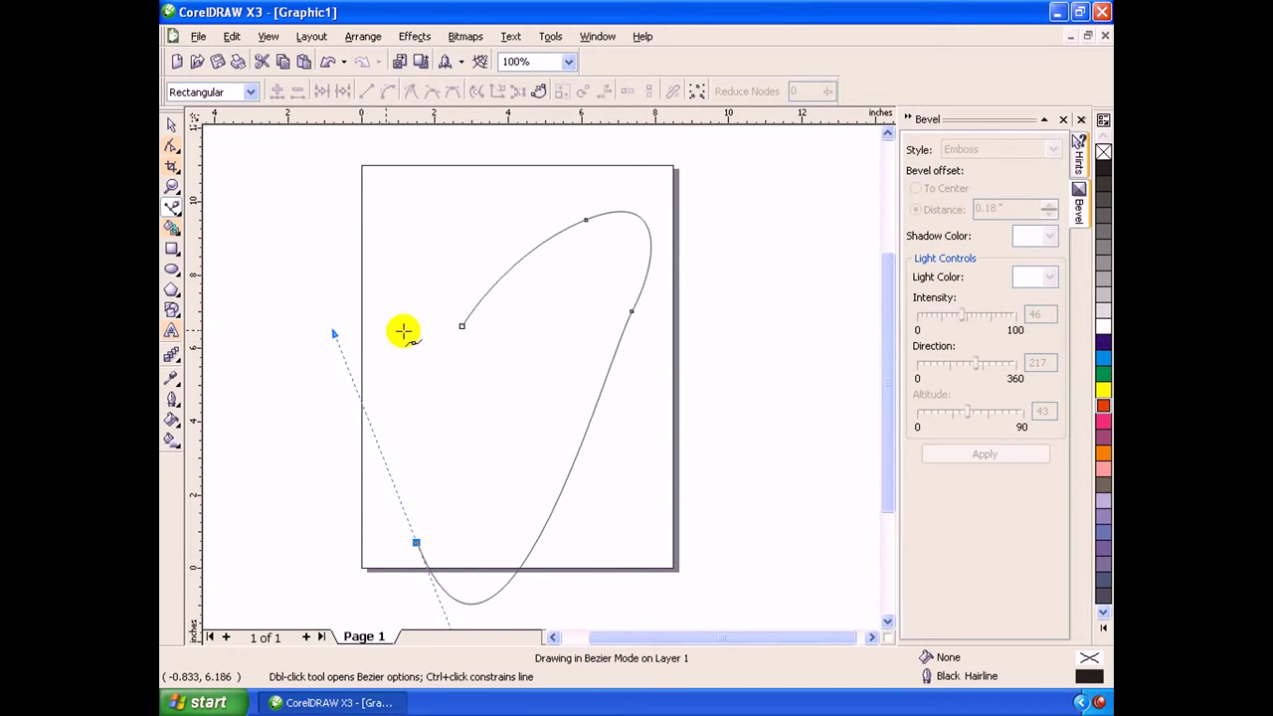
drag(462, 326, 410, 435)
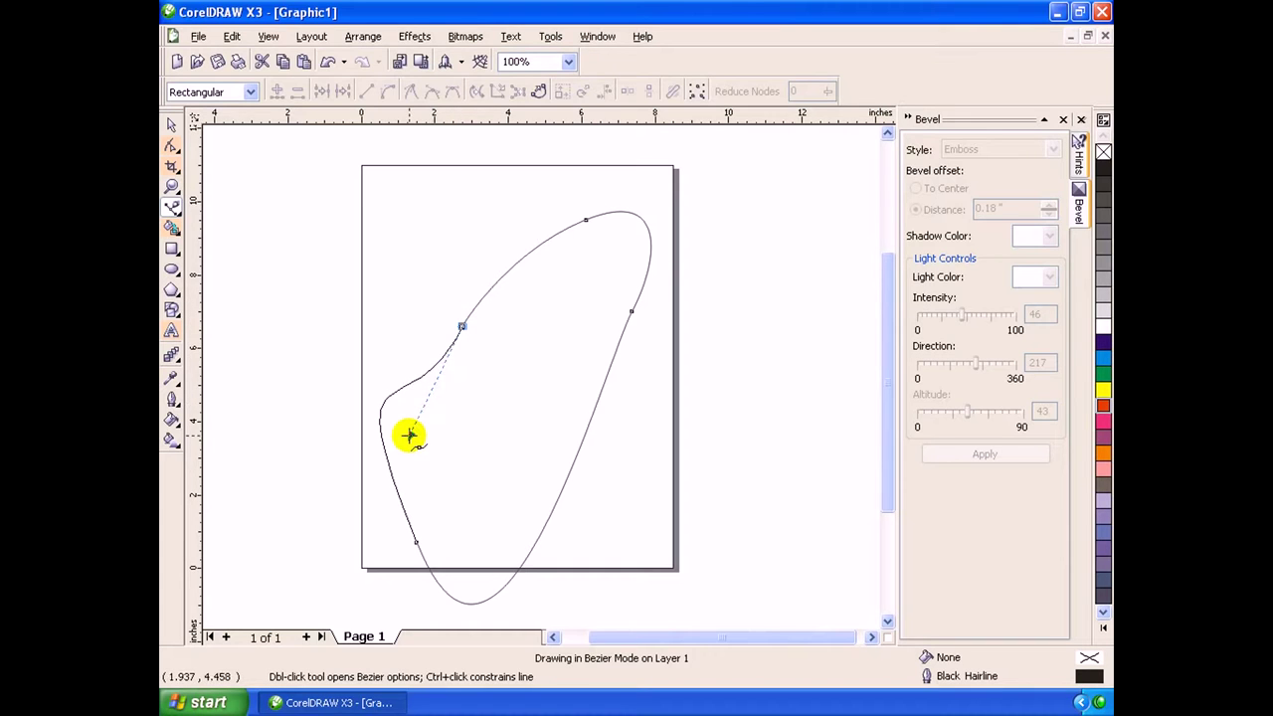
click(172, 127)
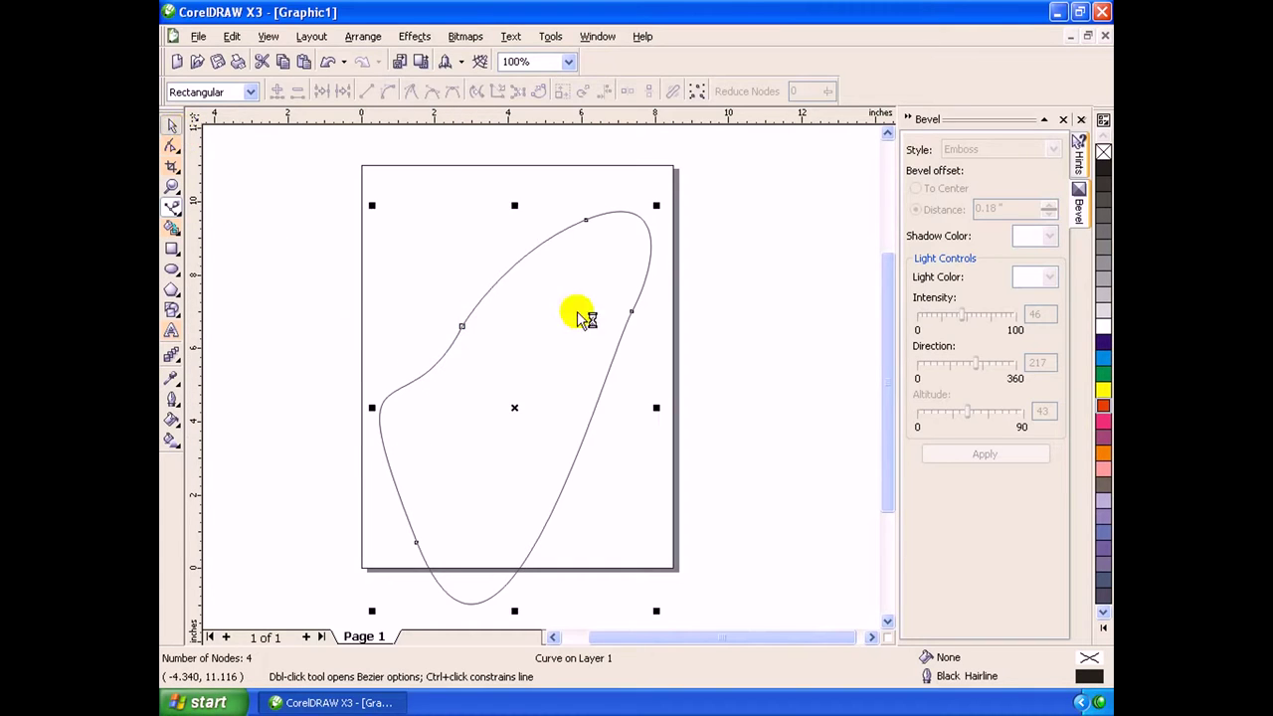
drag(594, 341, 601, 294)
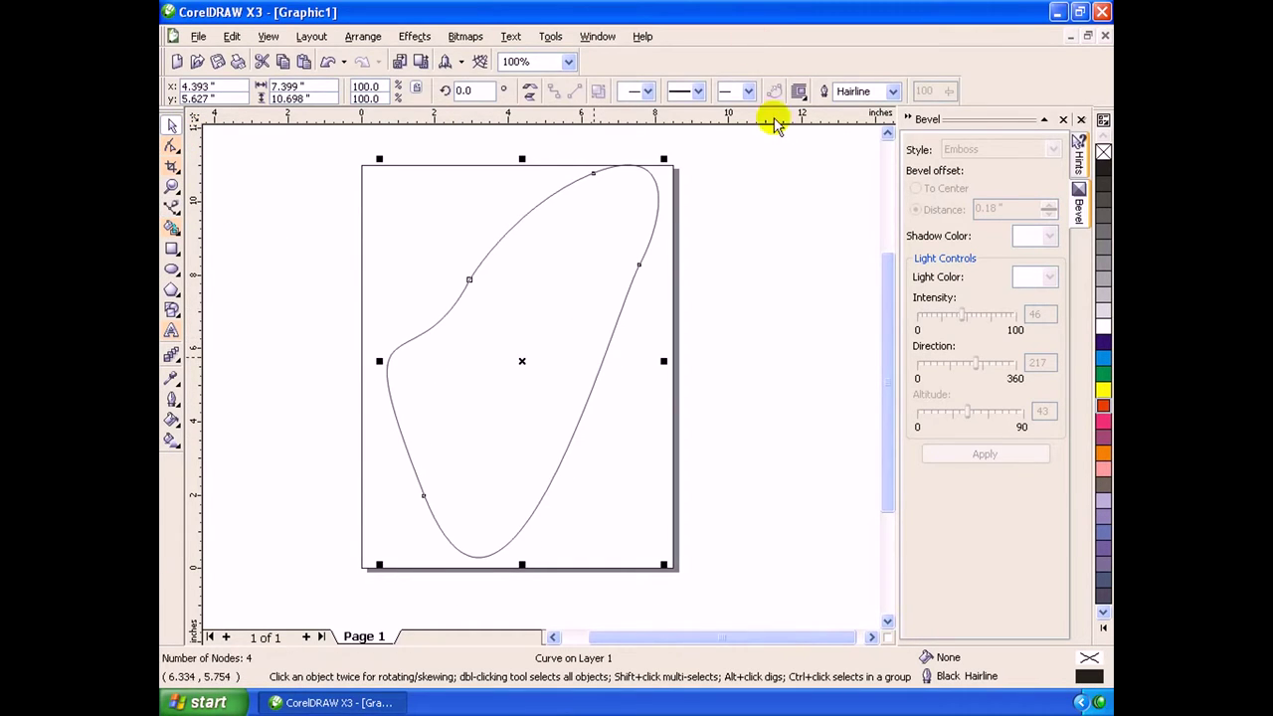
- Fill the curve shape with 20% Black and reselect it
click(1102, 296)
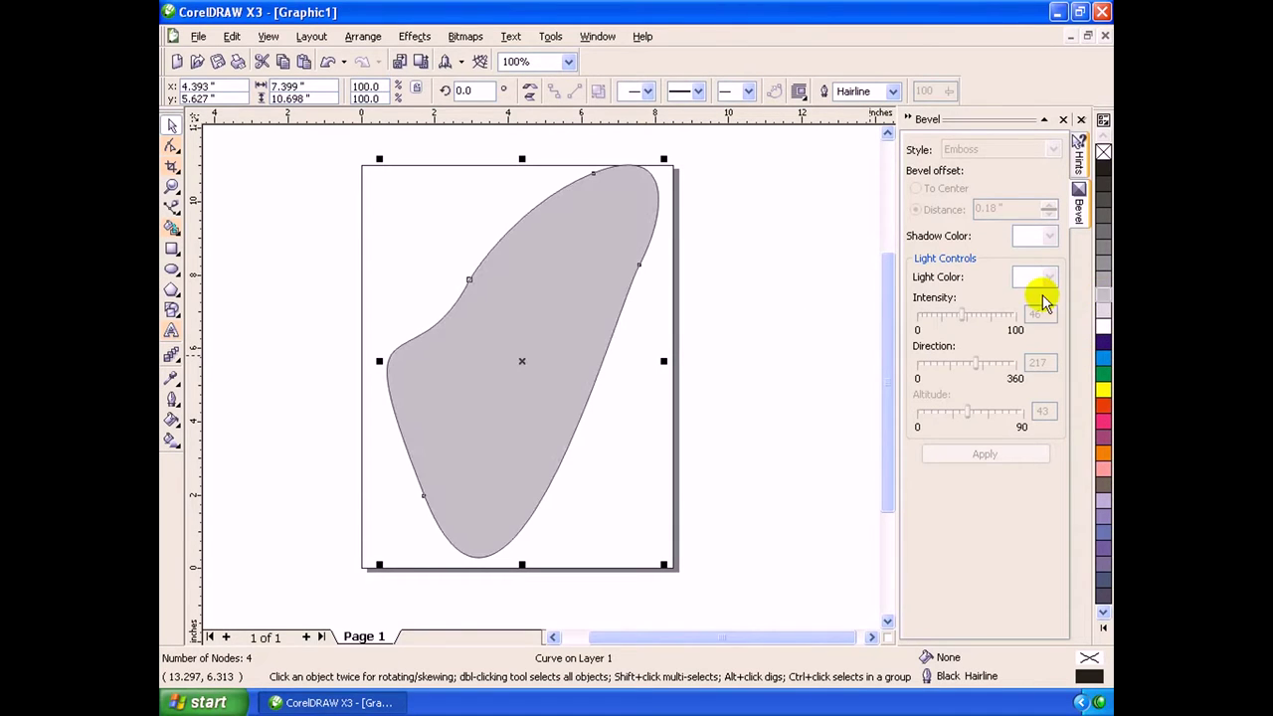
click(546, 316)
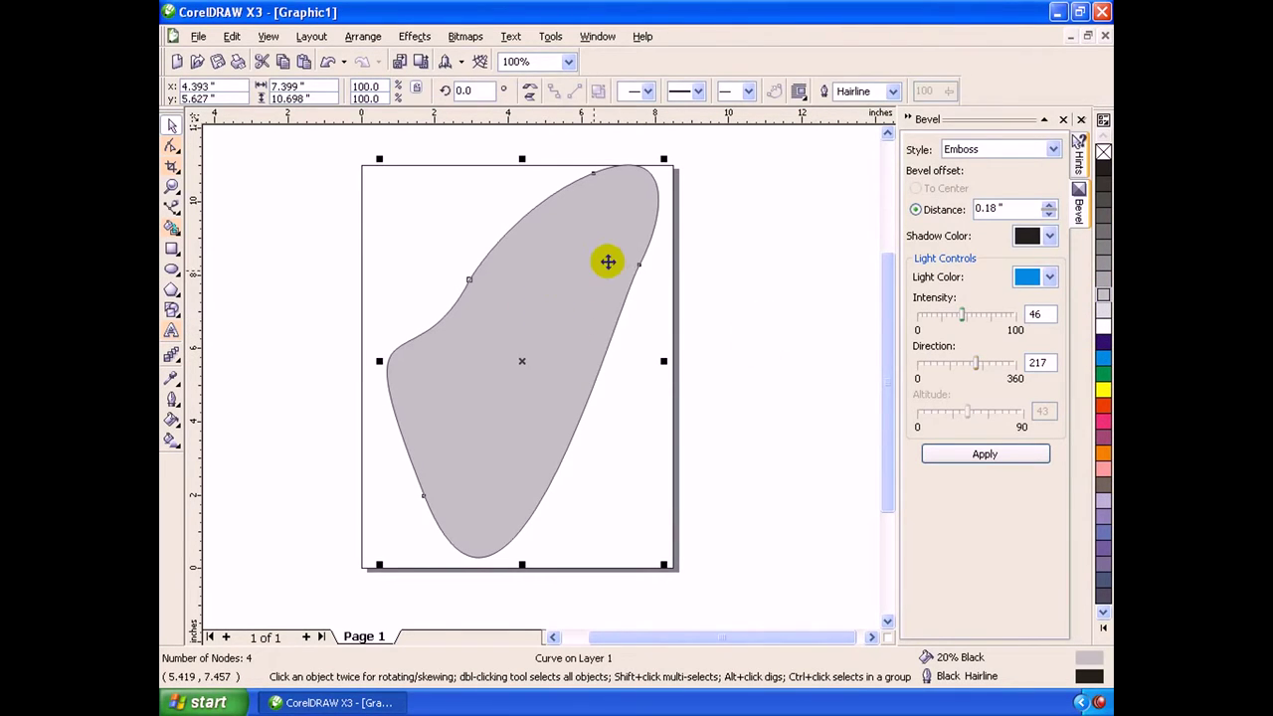
drag(628, 225, 629, 224)
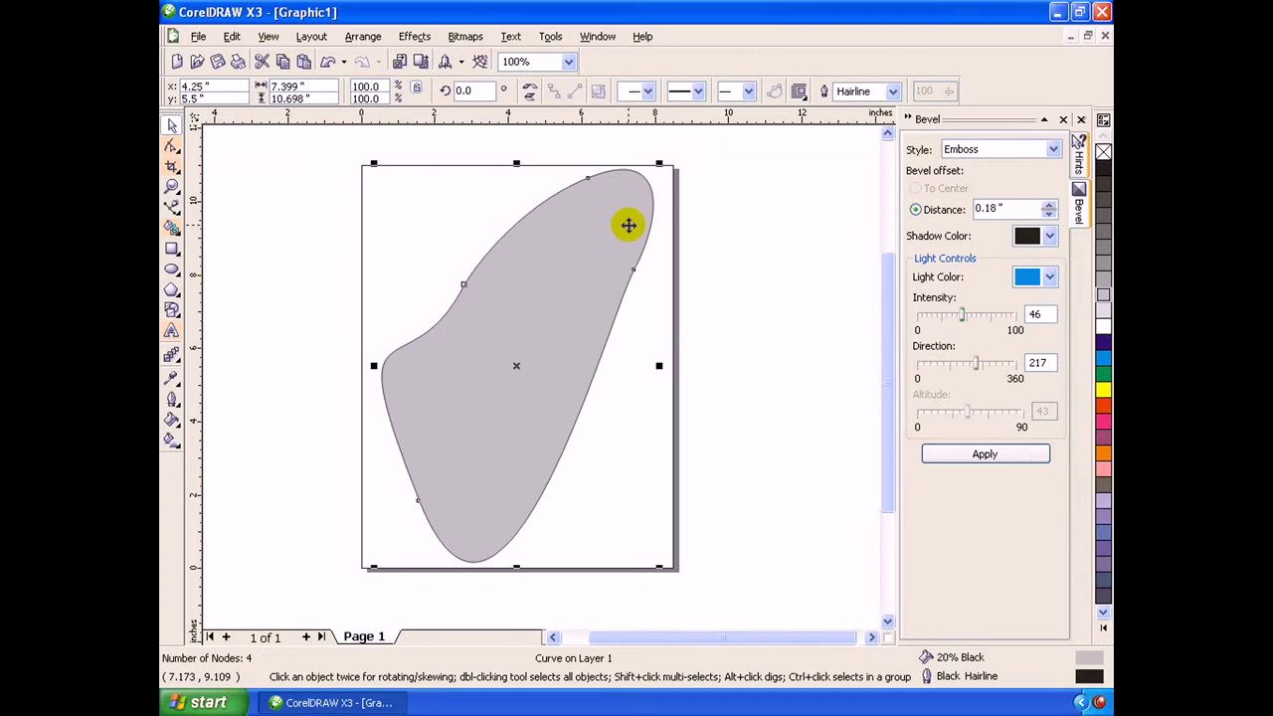
click(762, 285)
click(626, 275)
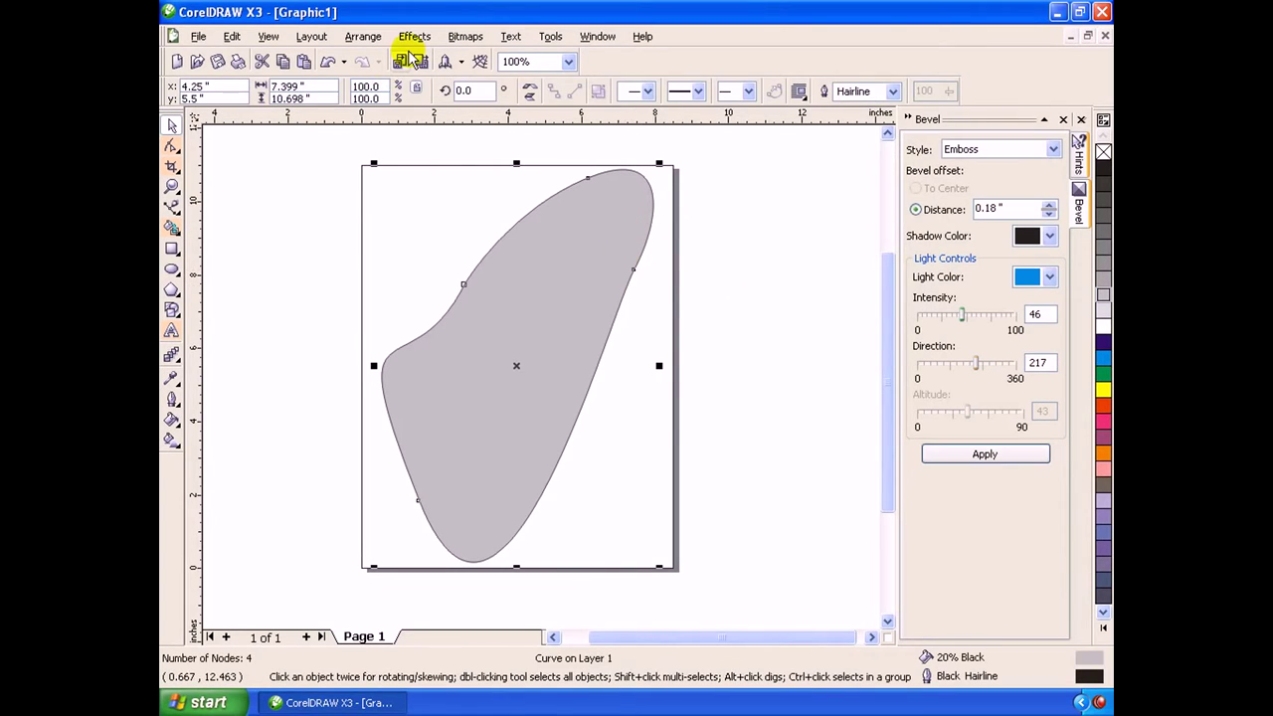
- Create a boundary object around the grey shape with an 8.0 pt outline
click(413, 37)
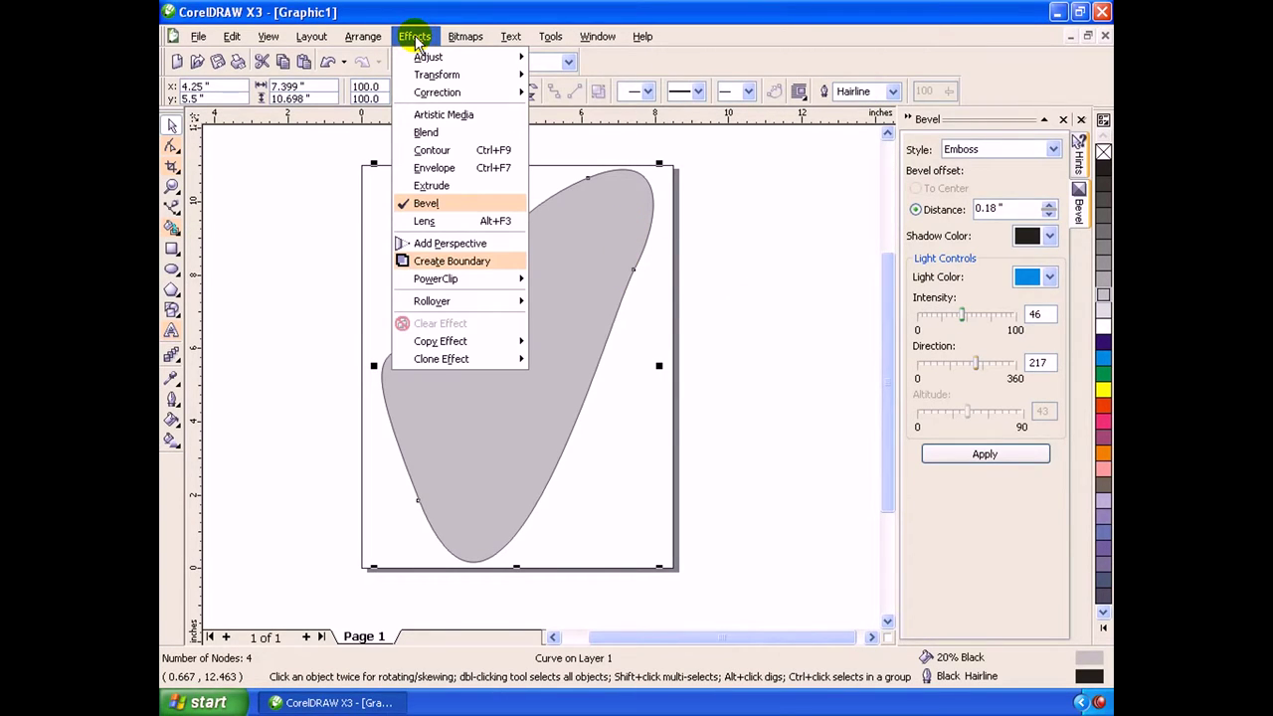
click(456, 267)
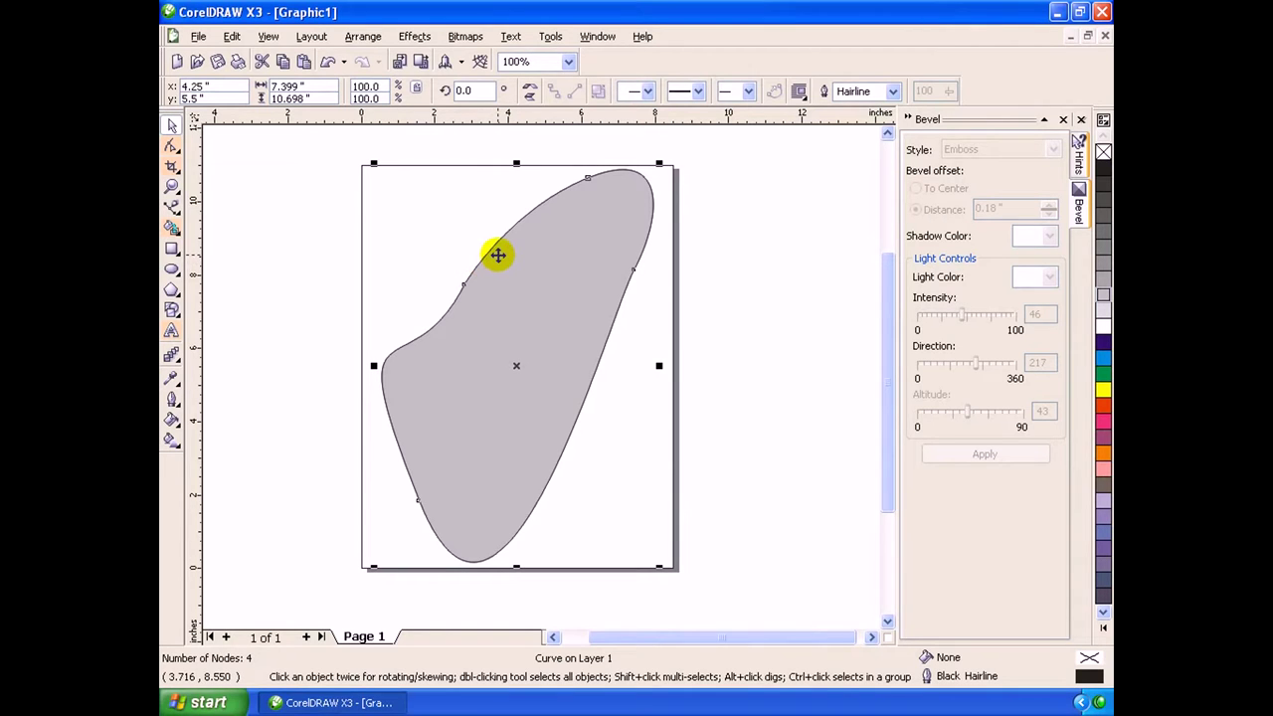
click(696, 92)
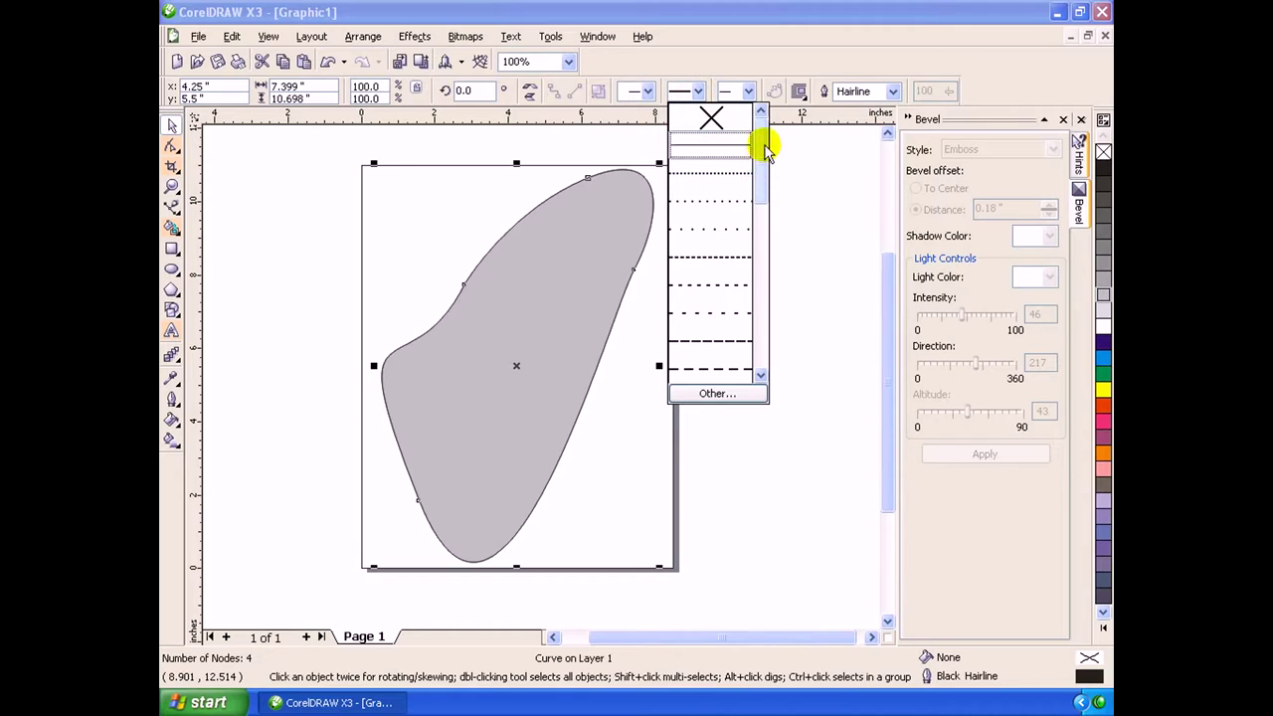
drag(762, 129, 766, 299)
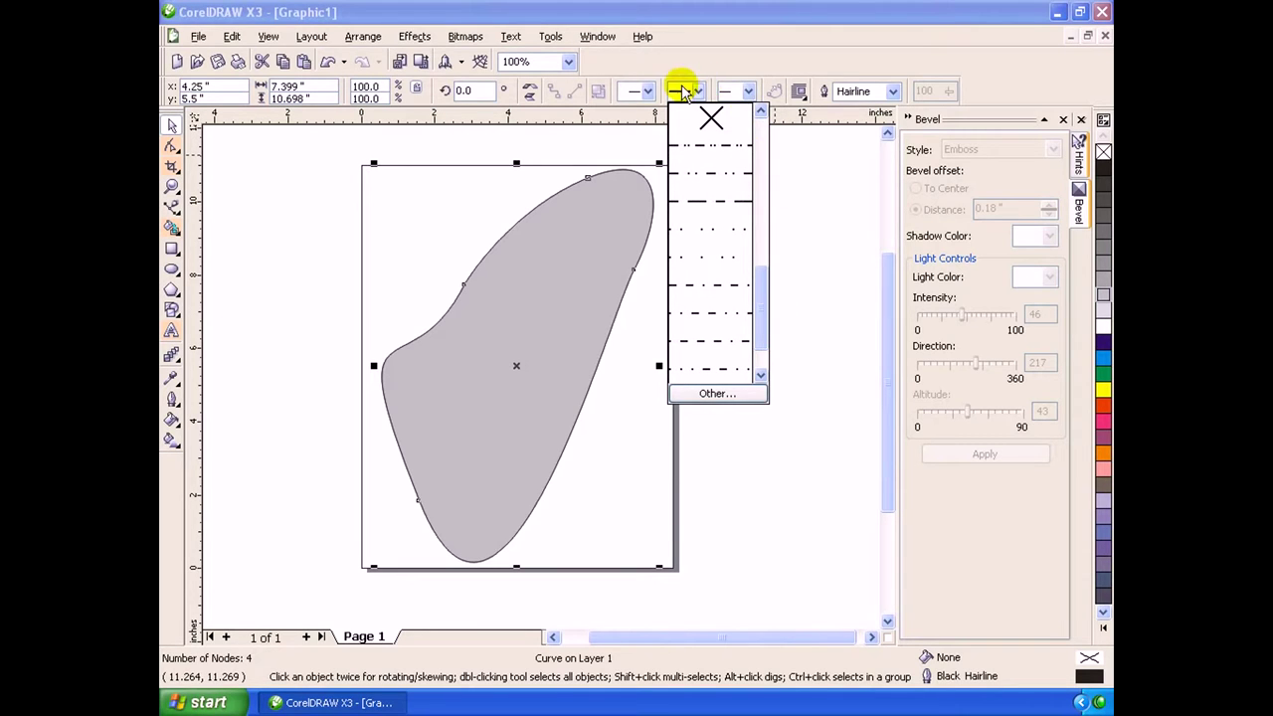
click(892, 91)
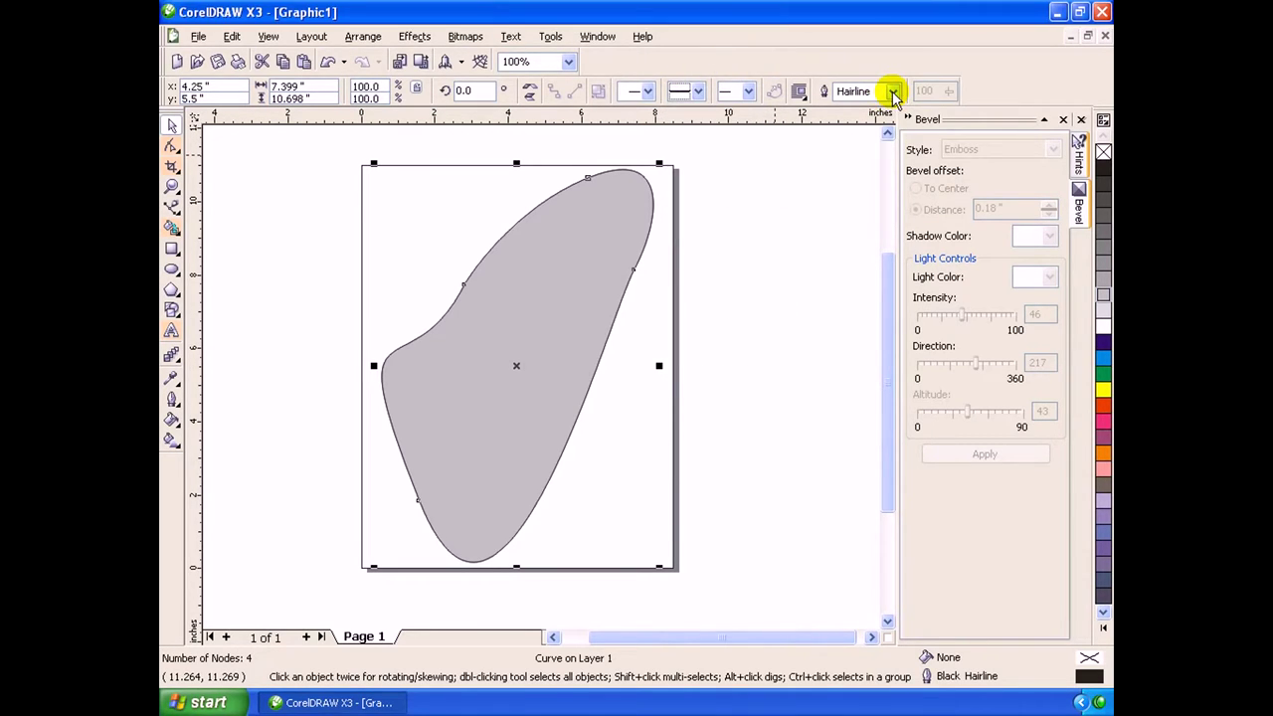
click(863, 182)
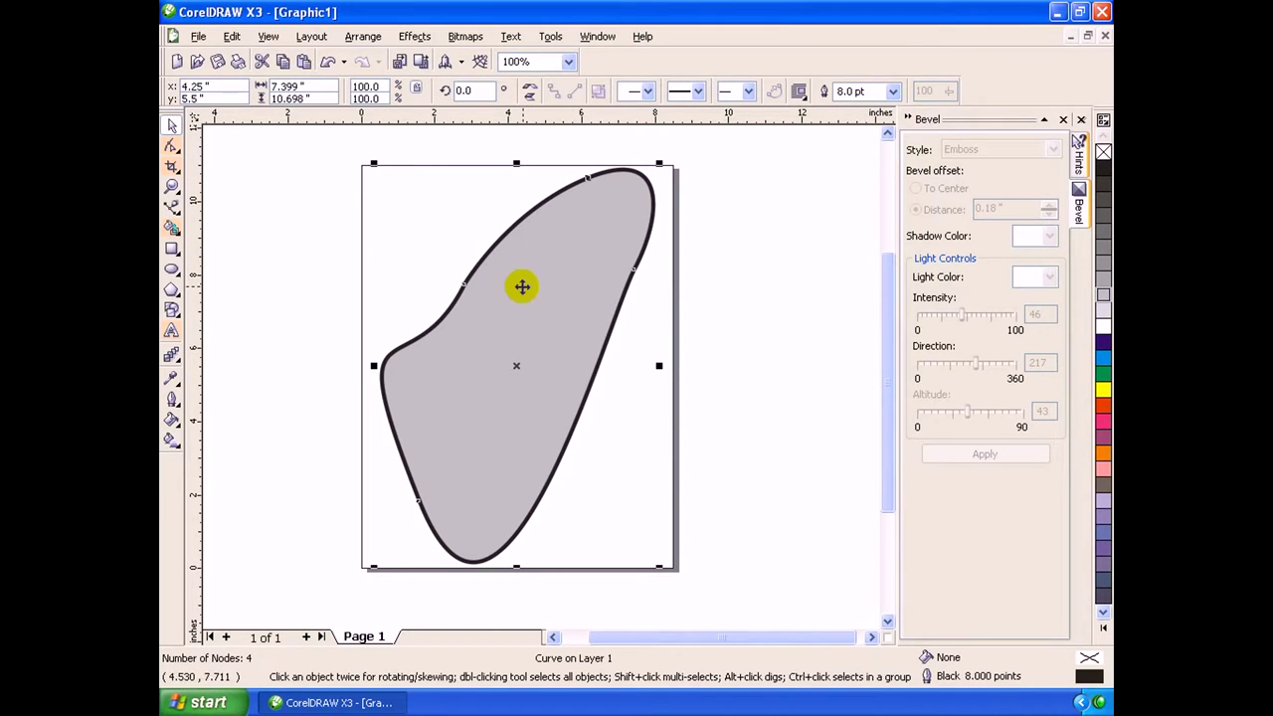
- Drag the thick outline copy left and the grey shape right
drag(520, 284, 412, 284)
drag(494, 341, 440, 318)
click(563, 327)
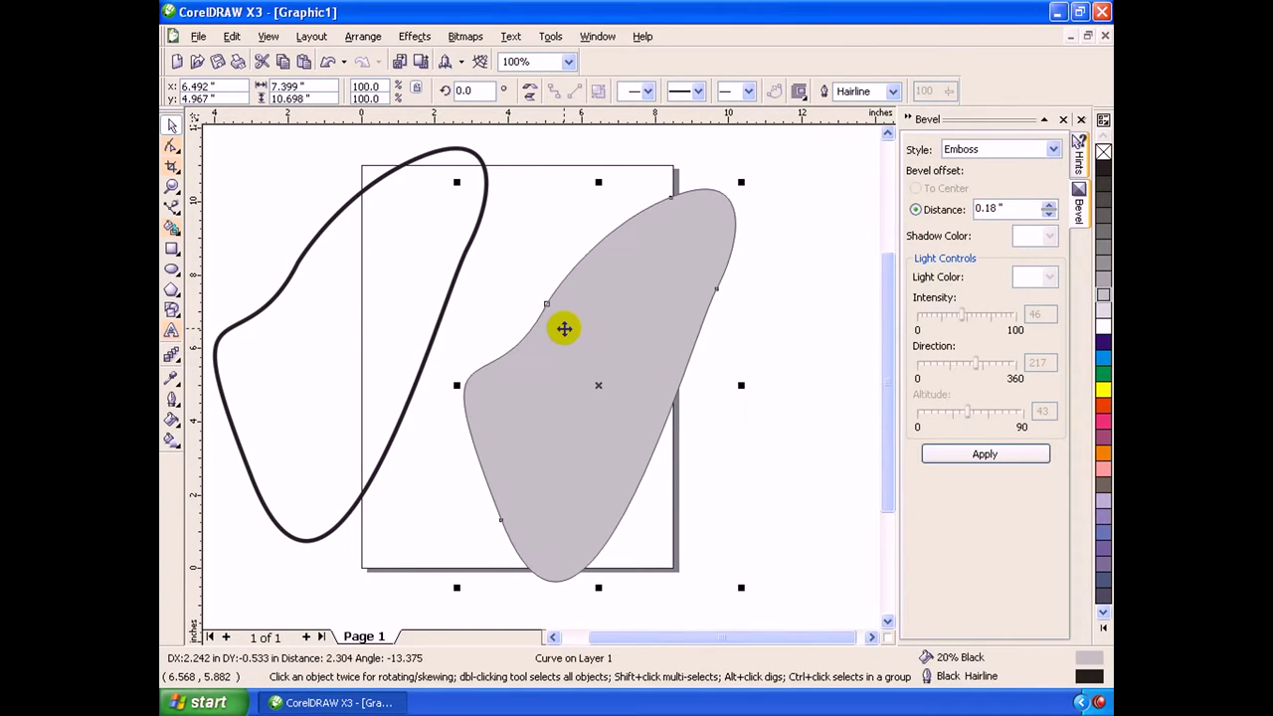
click(764, 285)
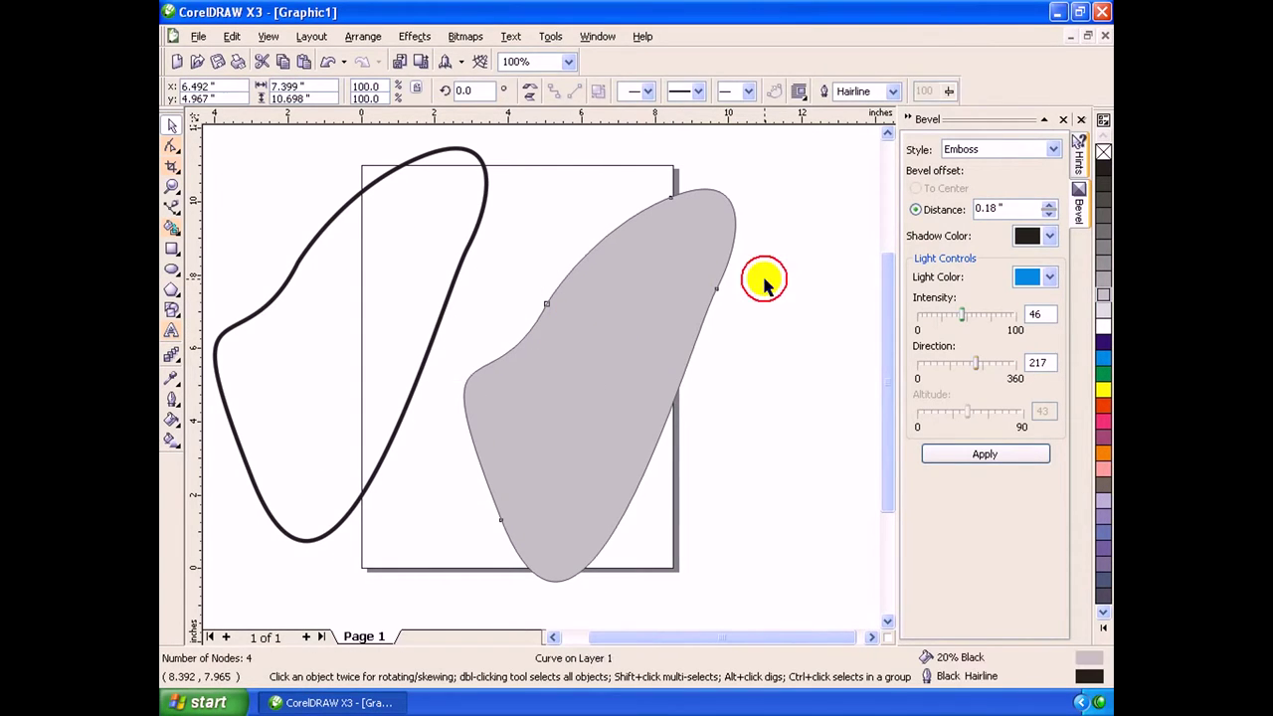
click(682, 282)
click(766, 282)
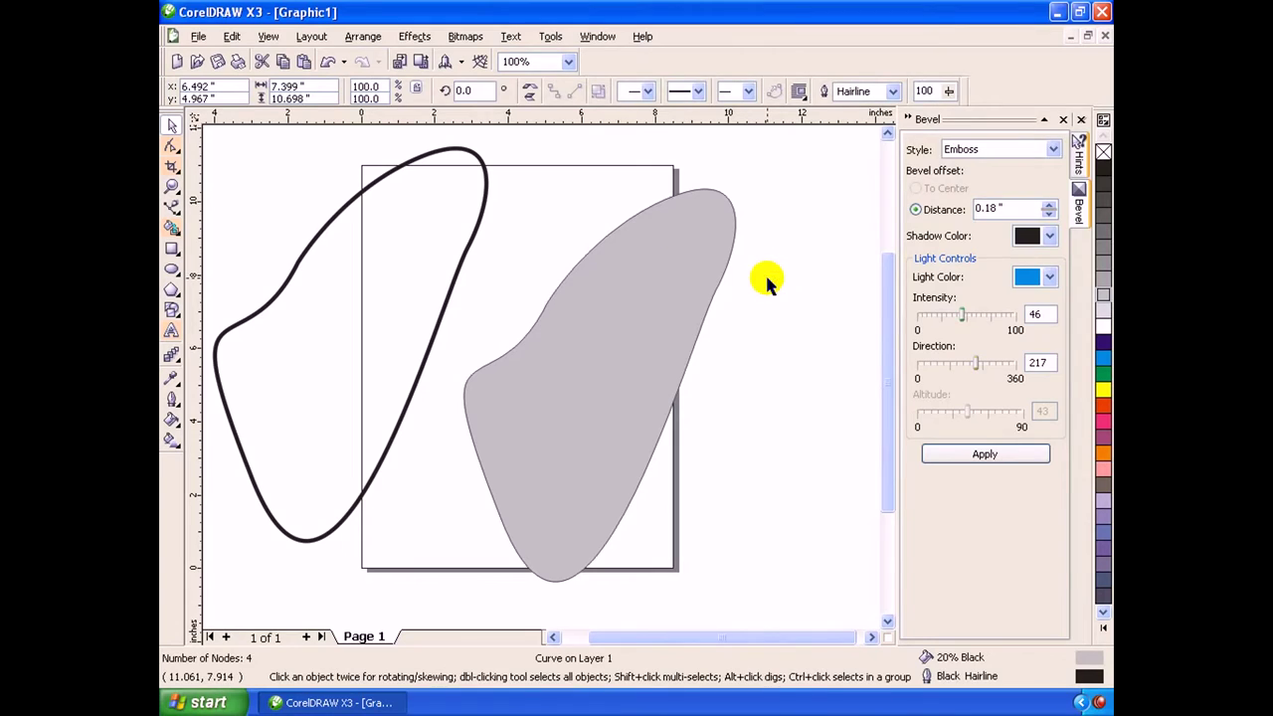
click(414, 36)
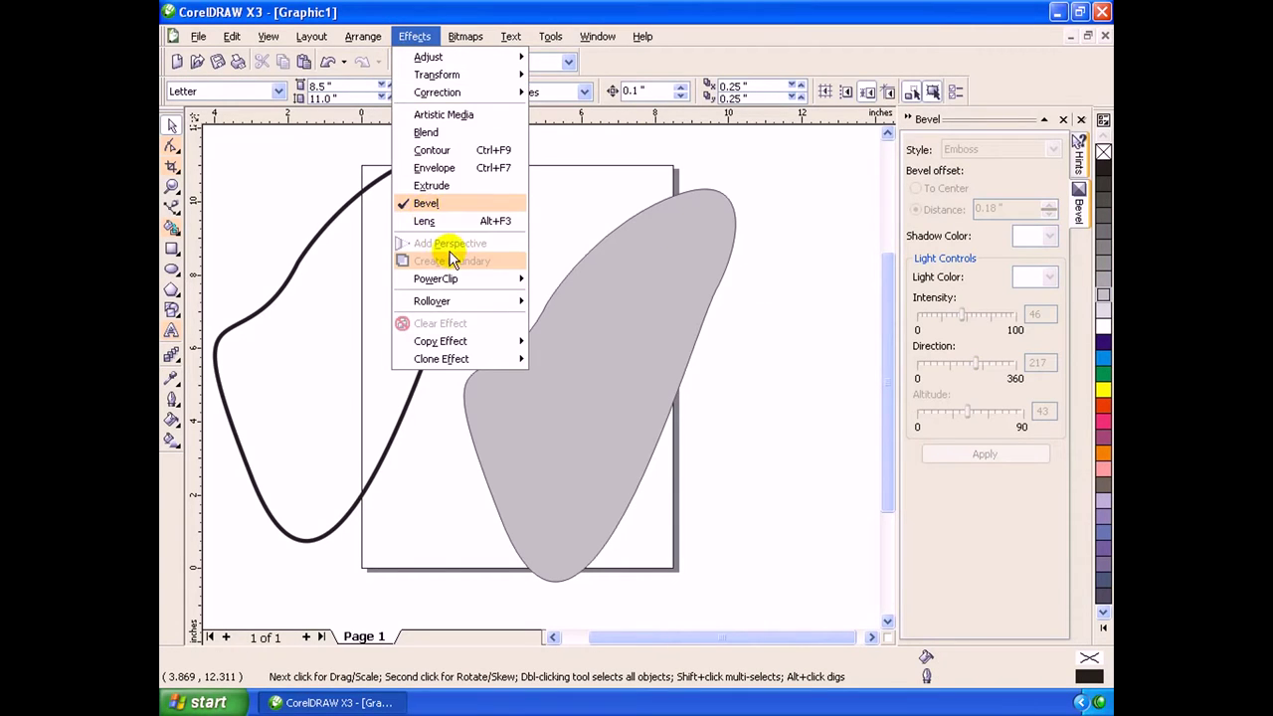
- Close the Effects list and browse the Edit menu without choosing a command
click(579, 216)
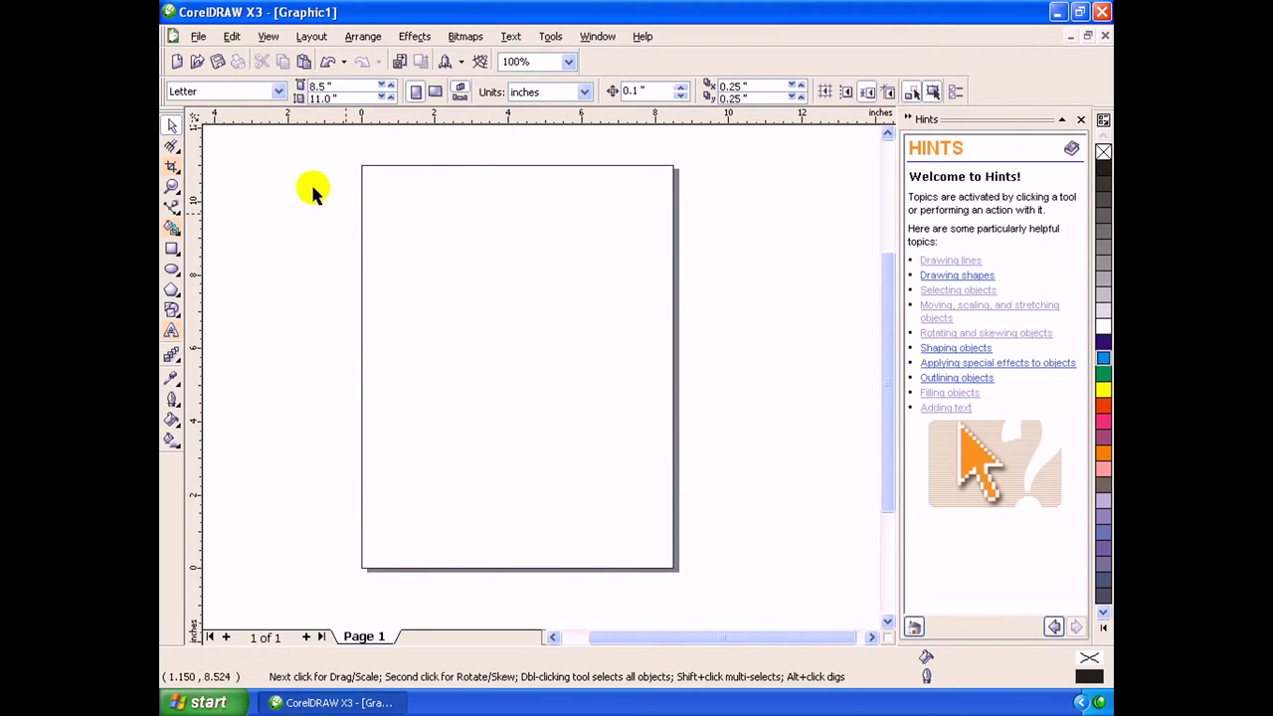
click(232, 36)
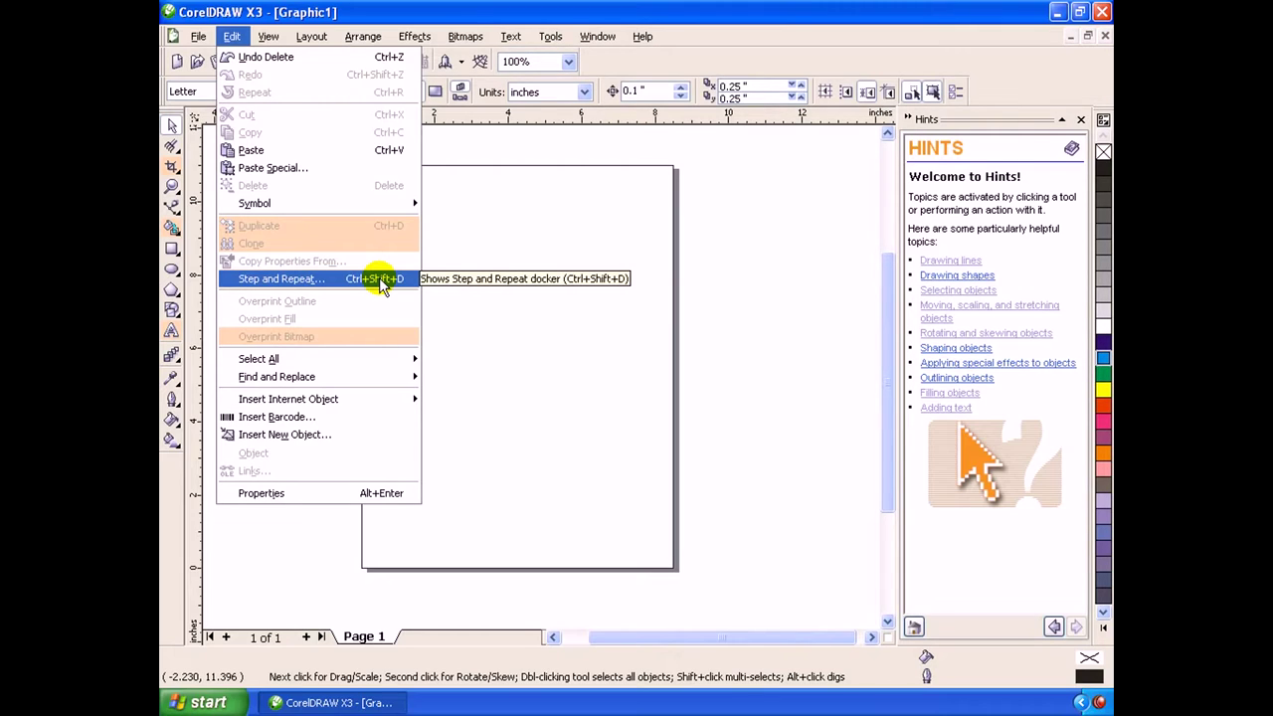
click(483, 307)
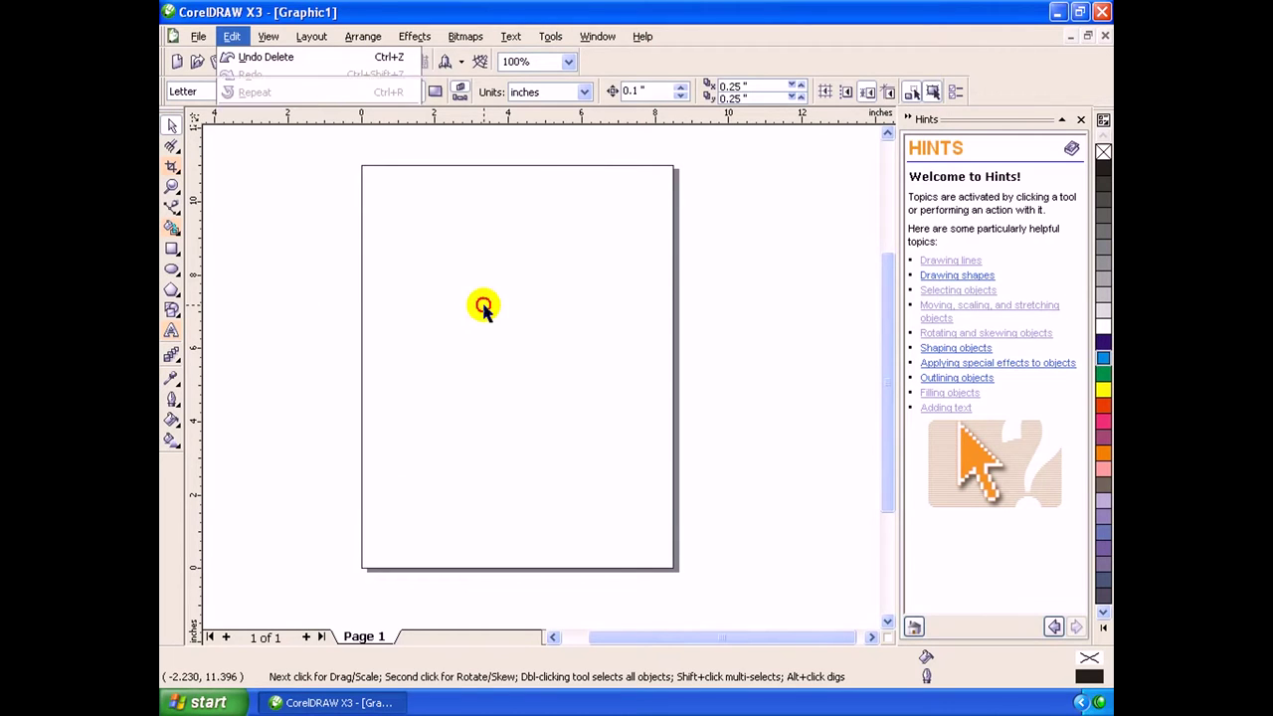
- Draw a purple circle, centre it on the page with P, and open Step and Repeat
click(172, 271)
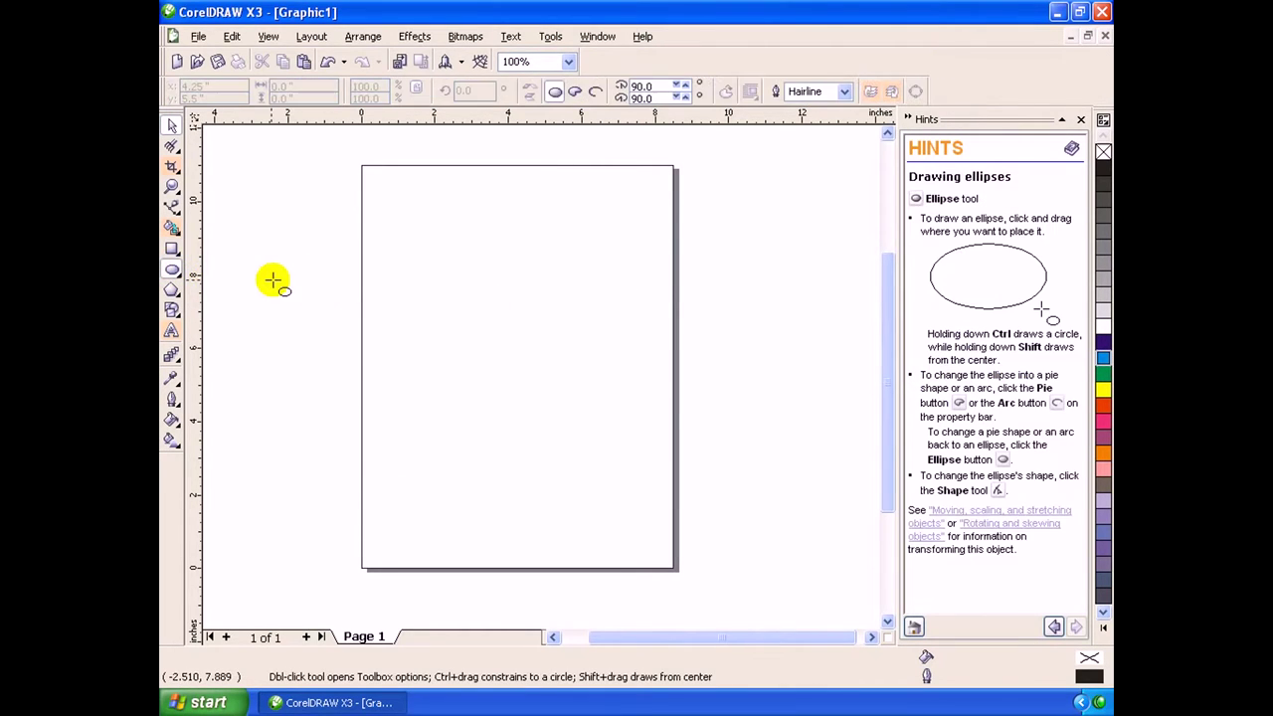
drag(278, 279, 379, 381)
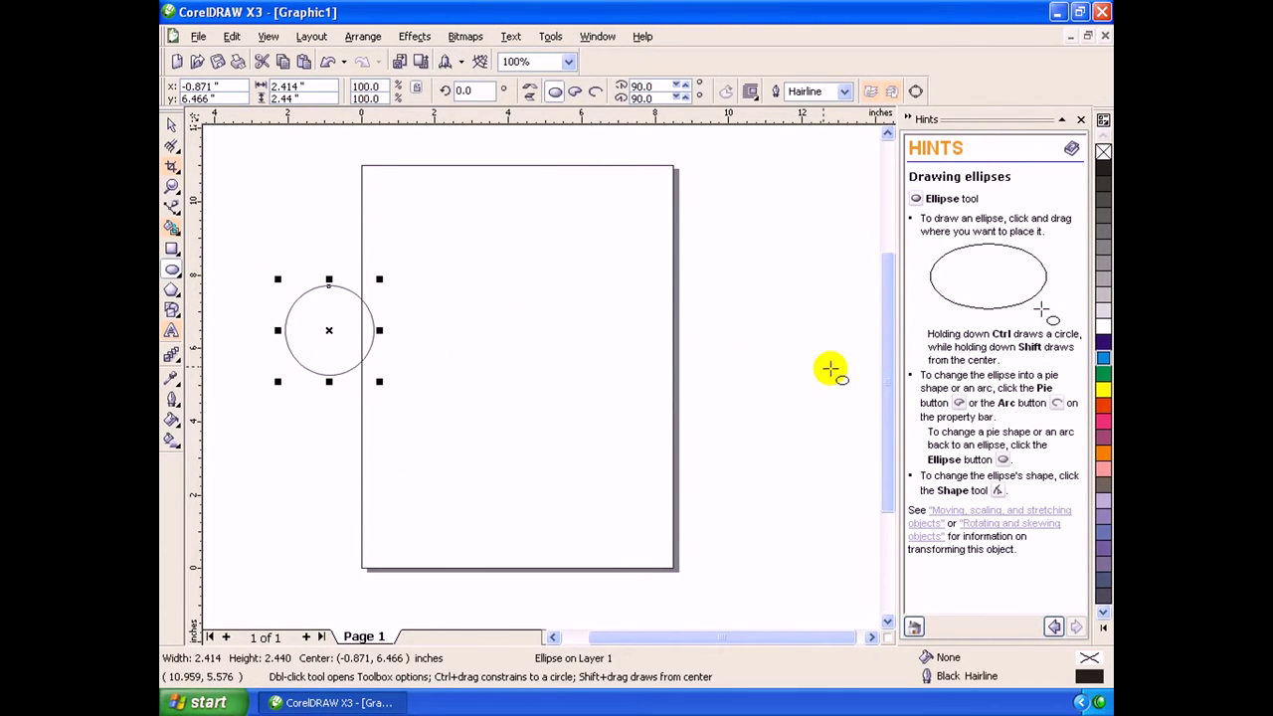
click(1104, 438)
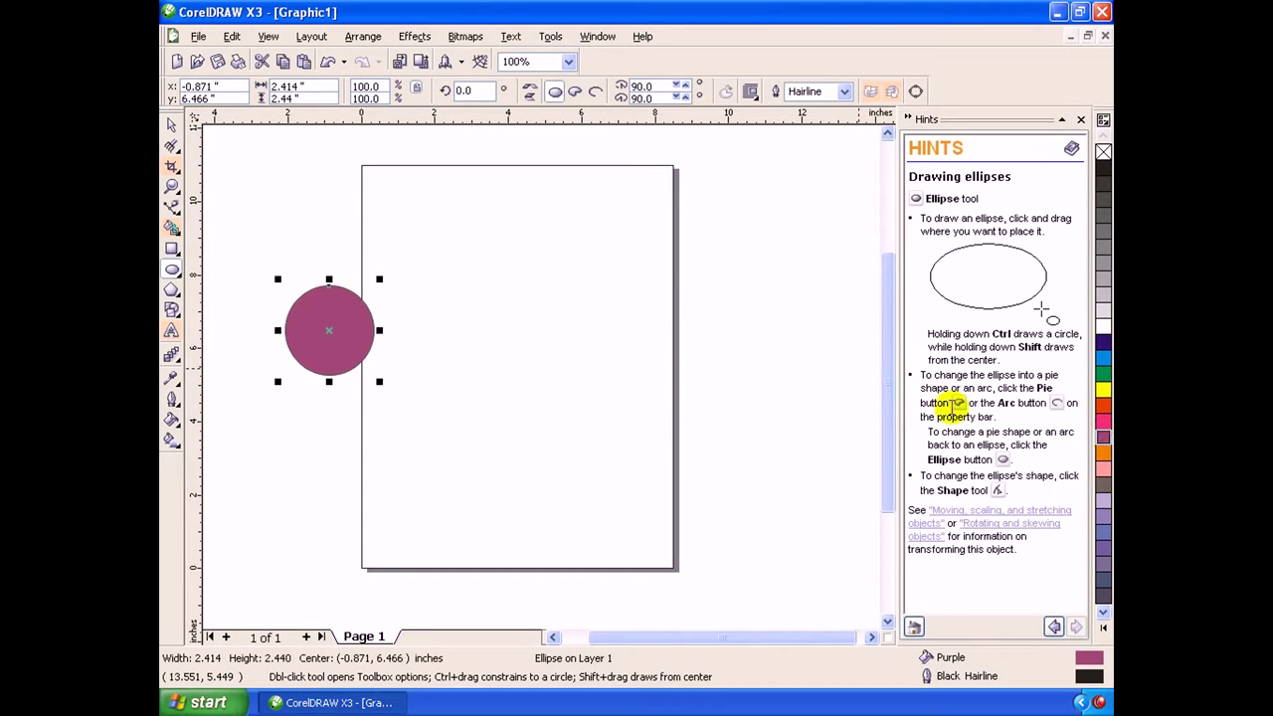
click(172, 124)
key(p)
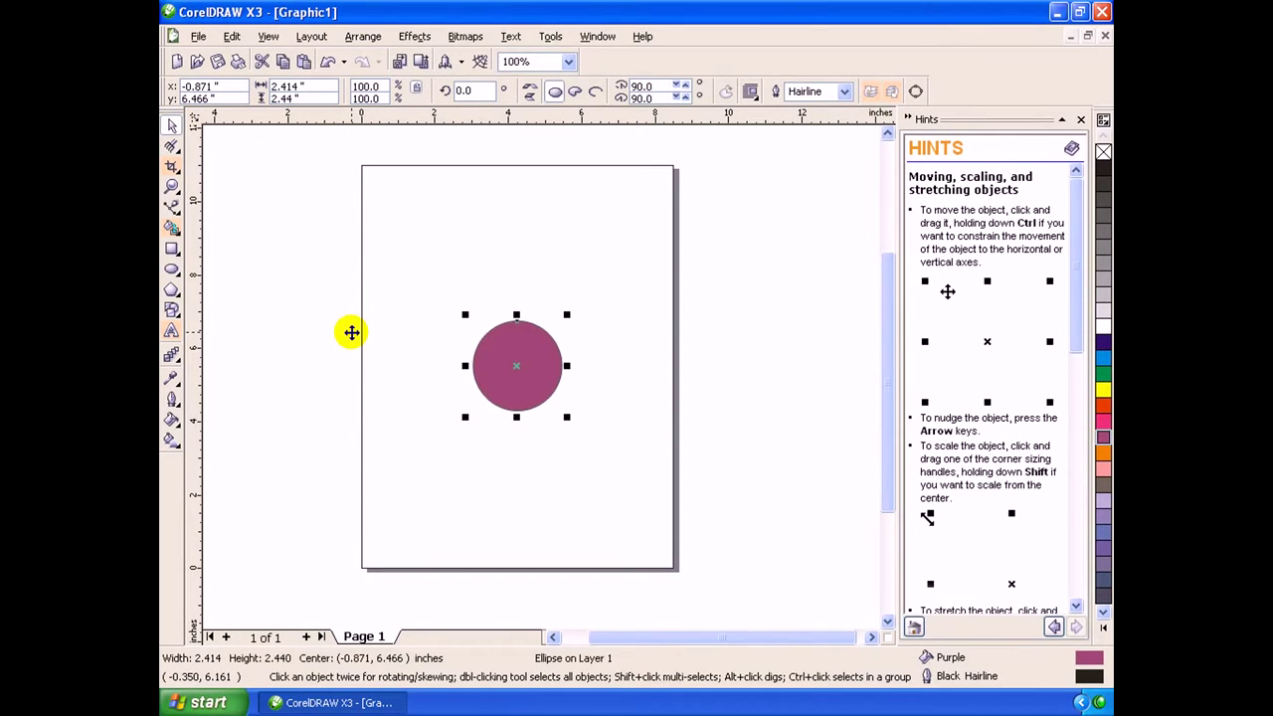
click(231, 37)
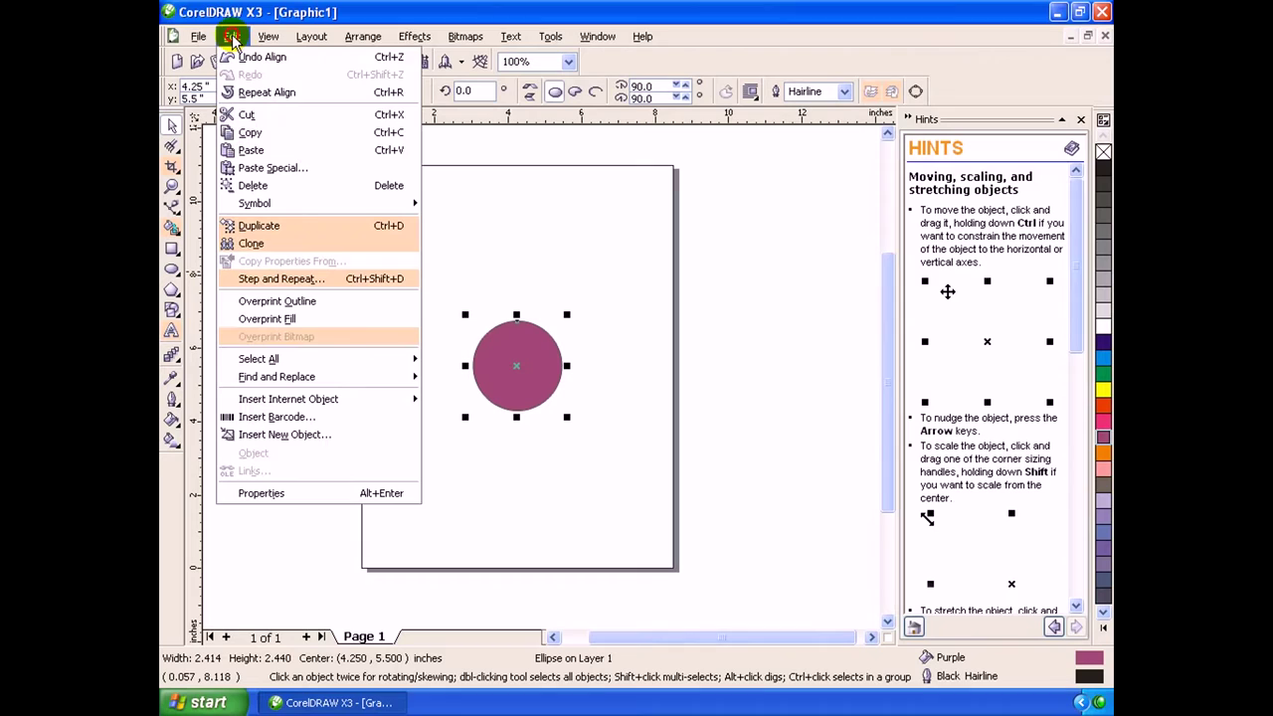
click(303, 282)
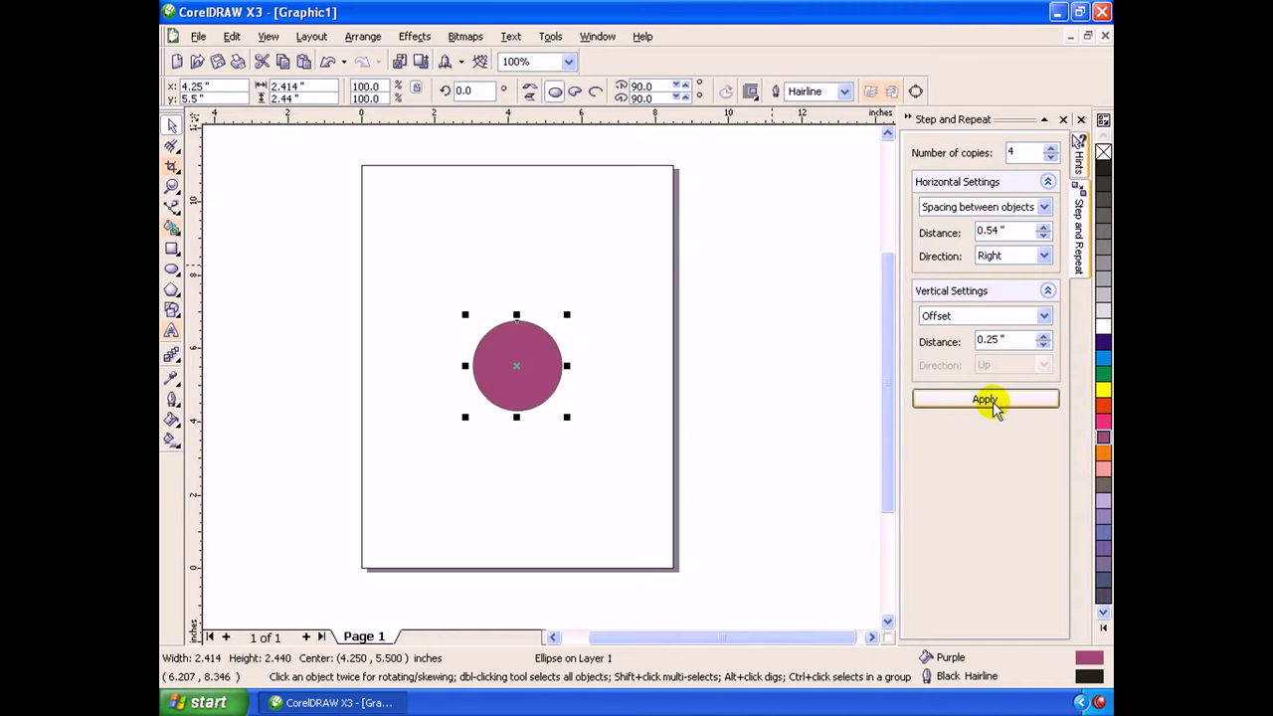
- Apply Step and Repeat, set the vertical offset to 0.53 inches, and apply twice more
click(992, 402)
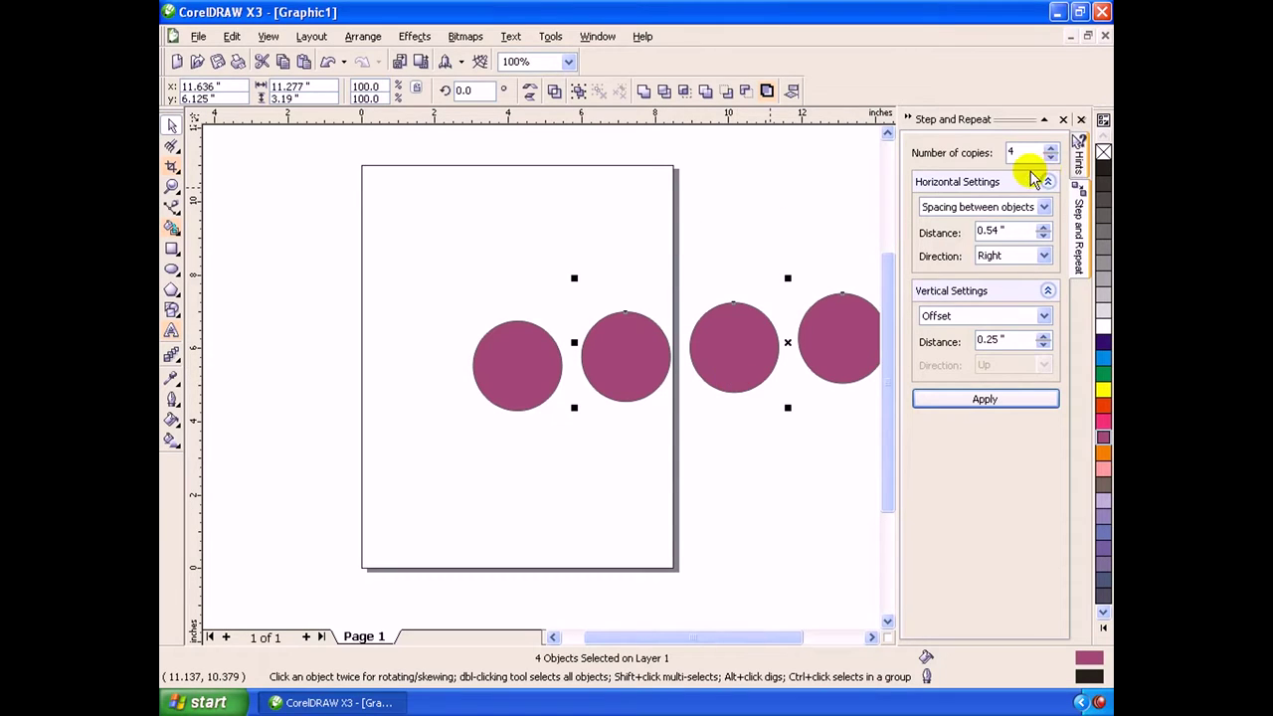
key(Tab)
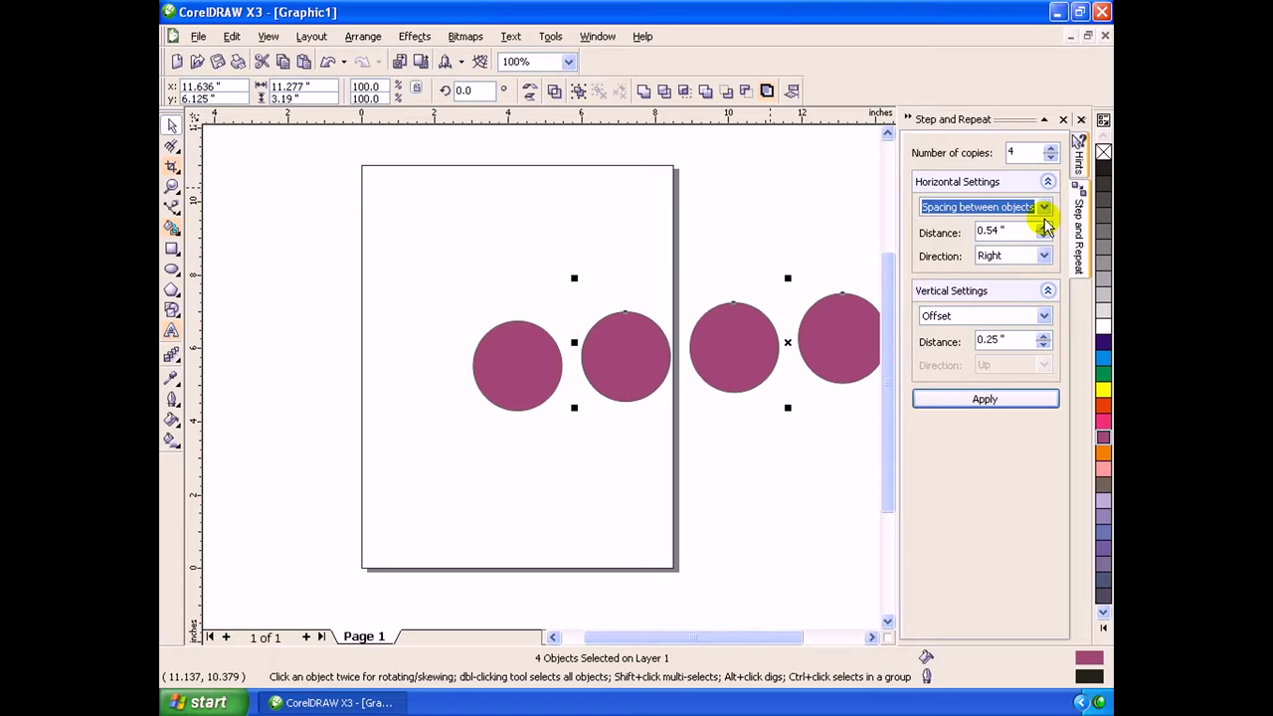
click(1043, 256)
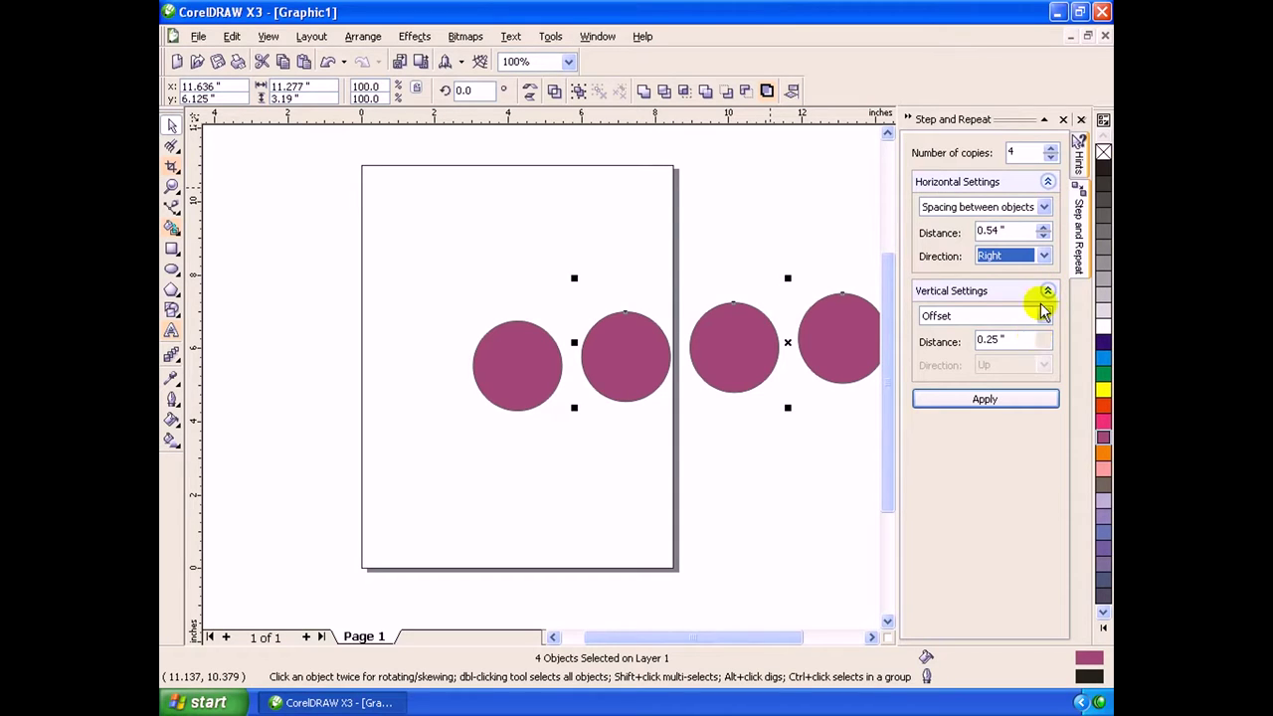
click(1047, 291)
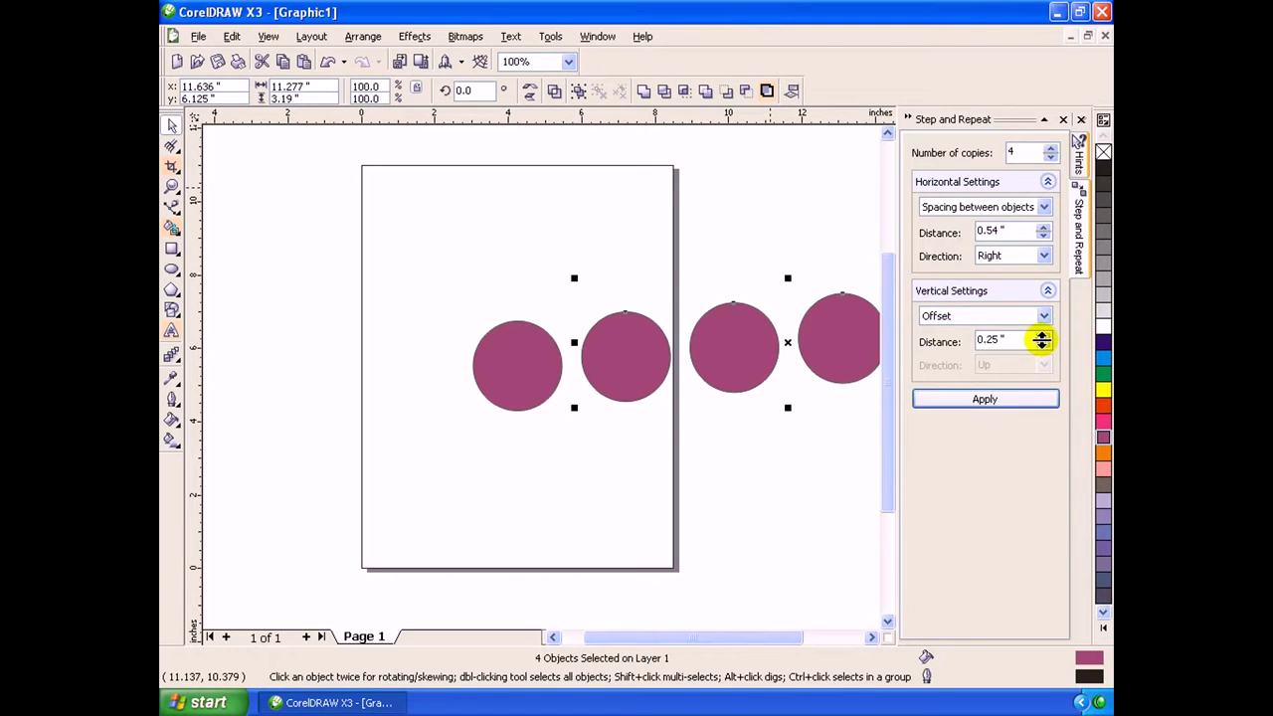
click(1043, 336)
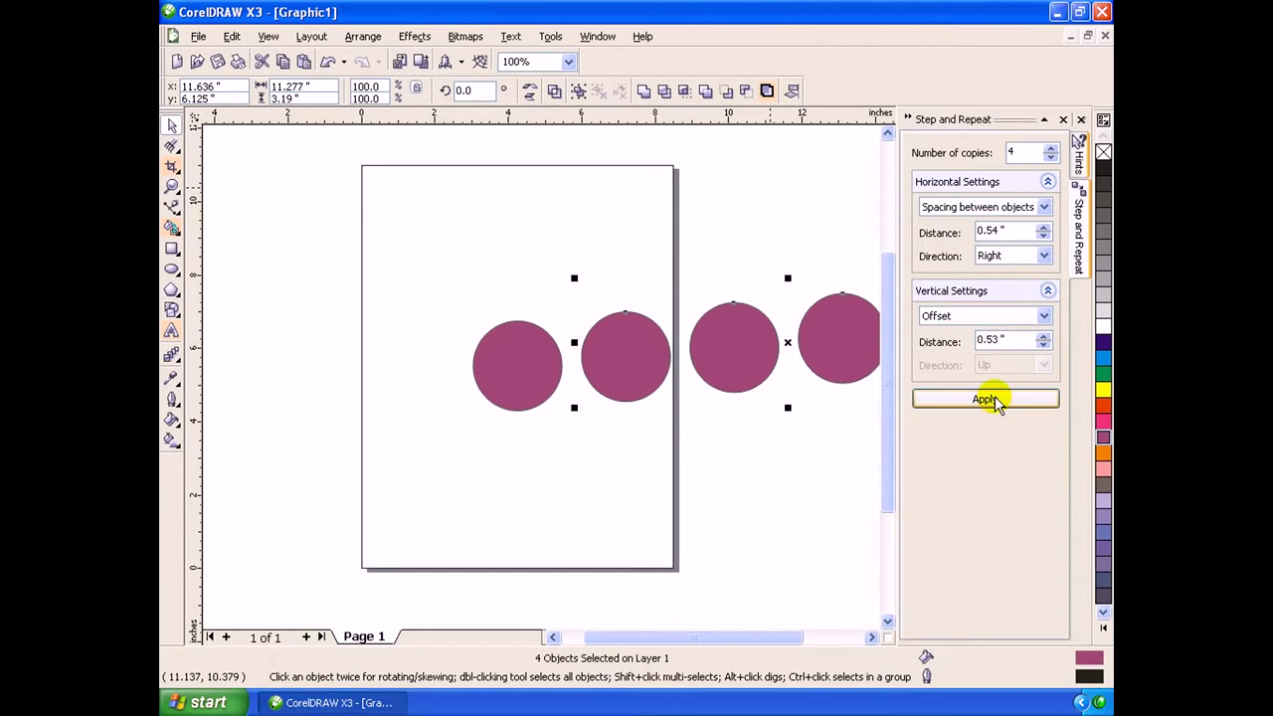
click(996, 401)
click(604, 360)
- Deselect the single circle, then marquee-select the whole row of circles on the page
scroll(547, 398, down, 3)
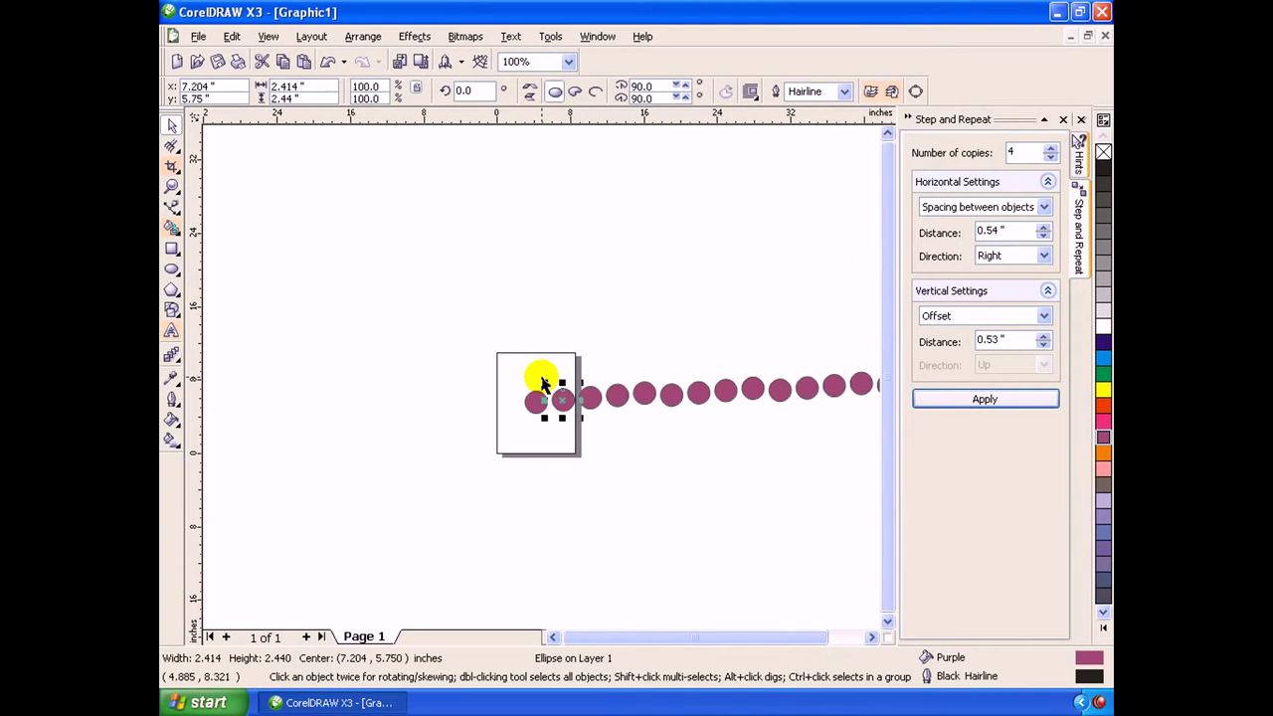
scroll(543, 384, down, 1)
scroll(543, 384, down, 1)
scroll(543, 384, up, 2)
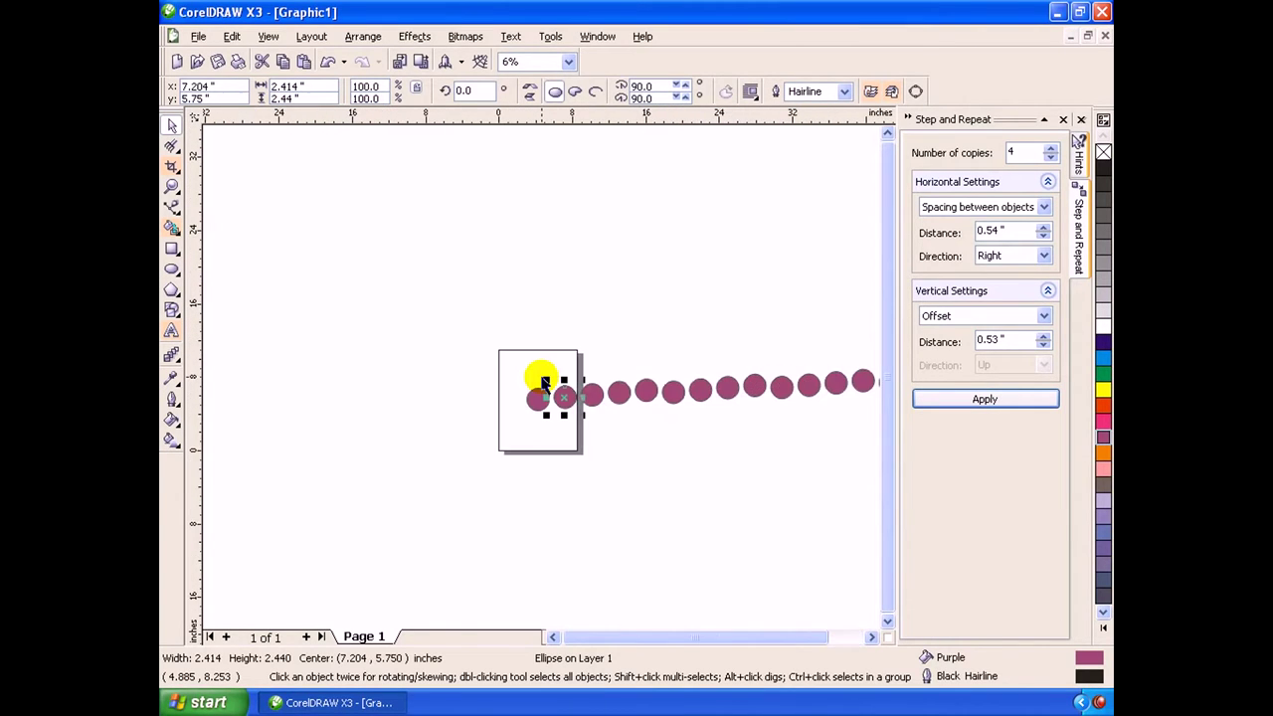
click(667, 312)
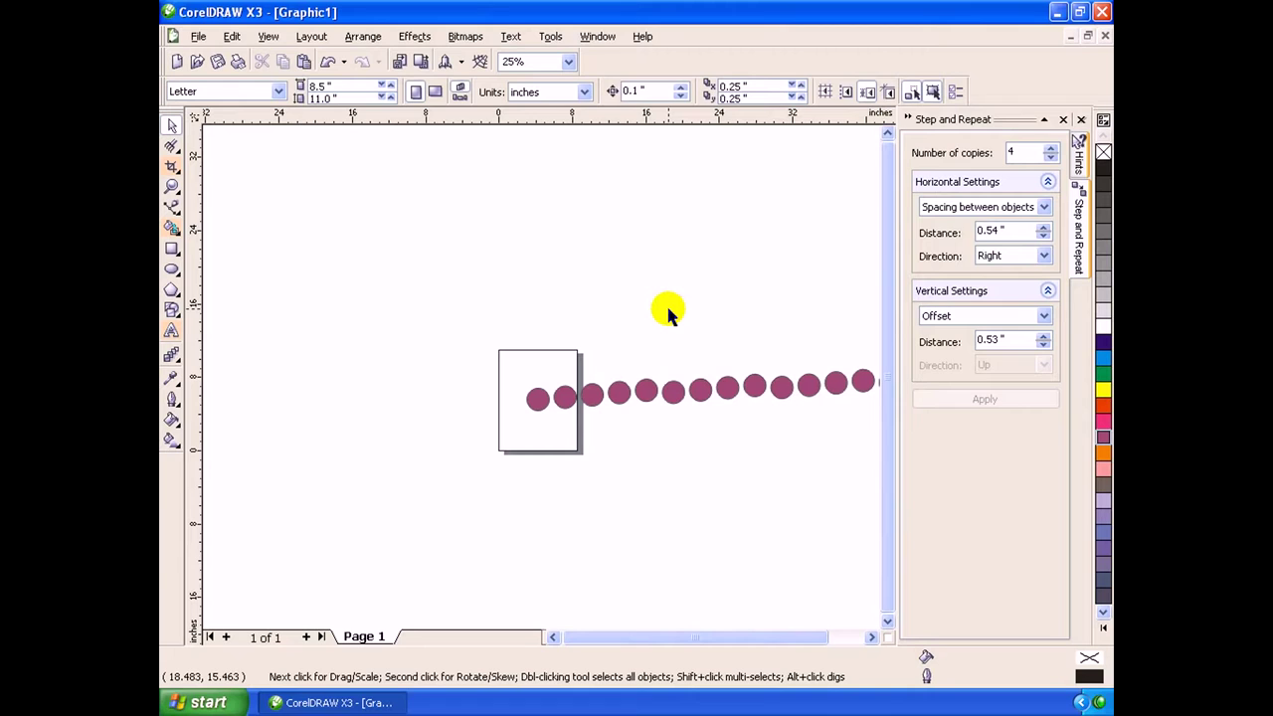
drag(479, 335, 863, 460)
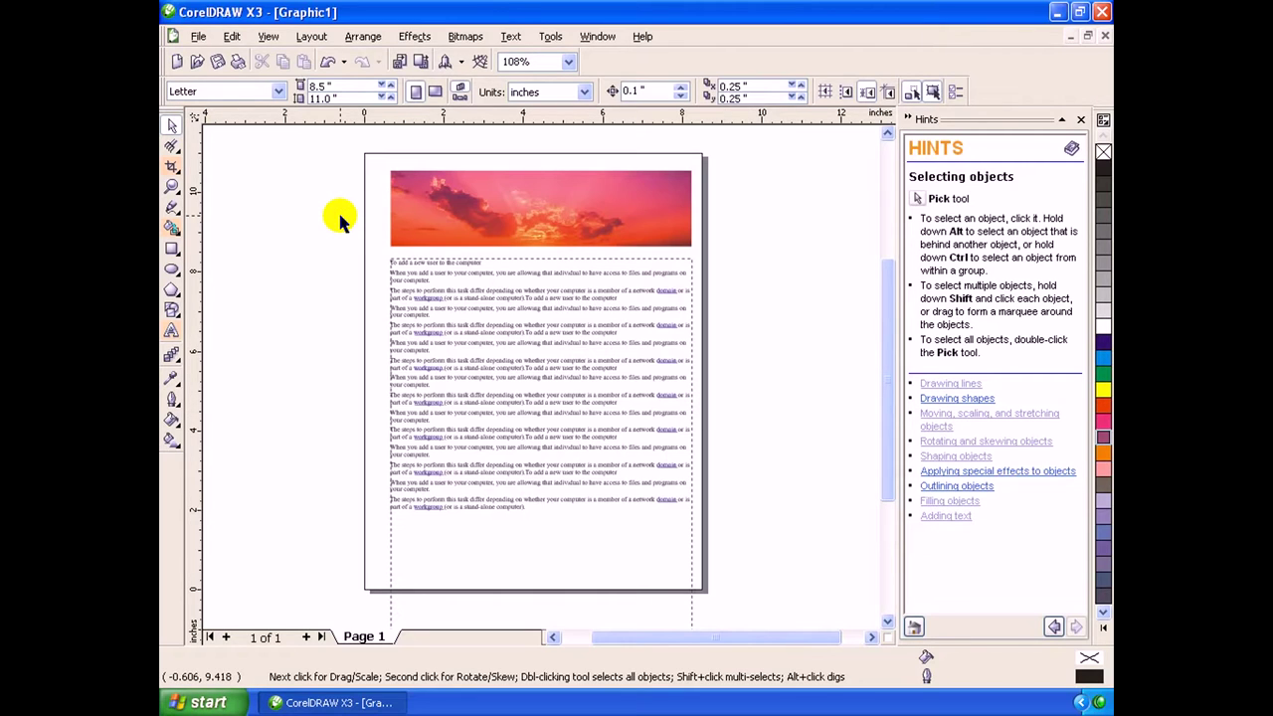
click(197, 42)
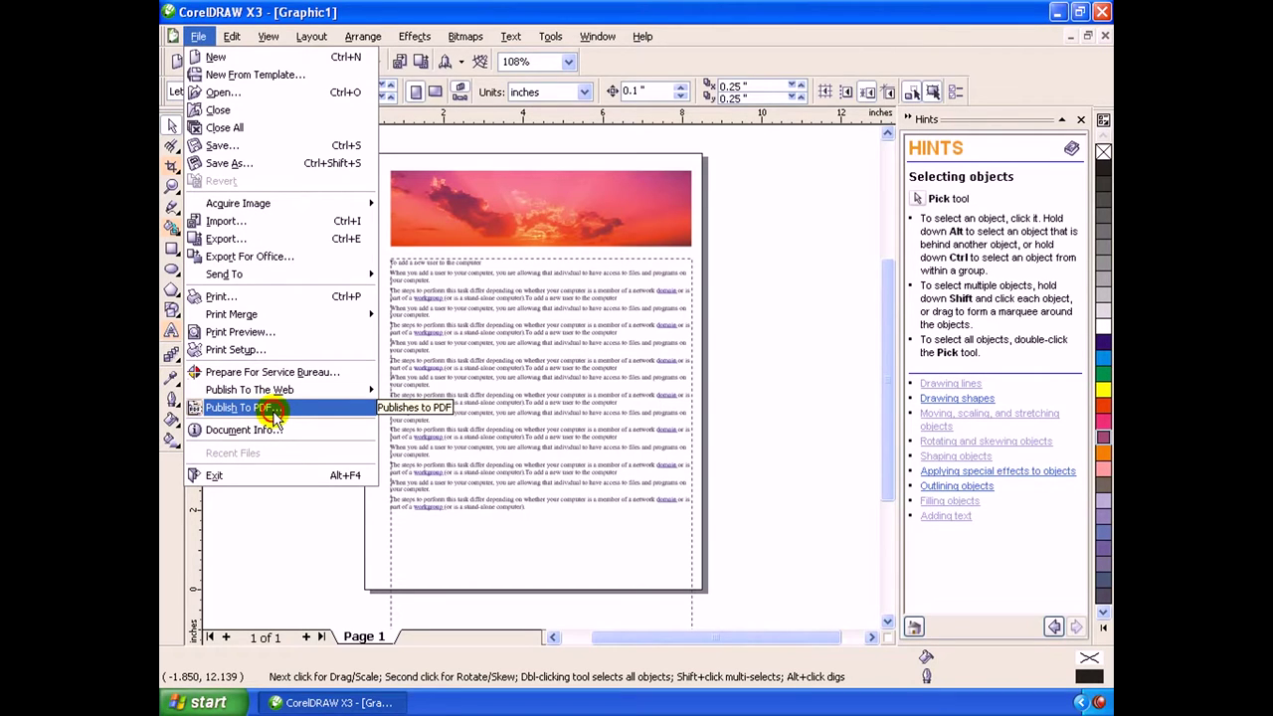
- Start publishing to PDF, saving as COREL on the Desktop
click(275, 418)
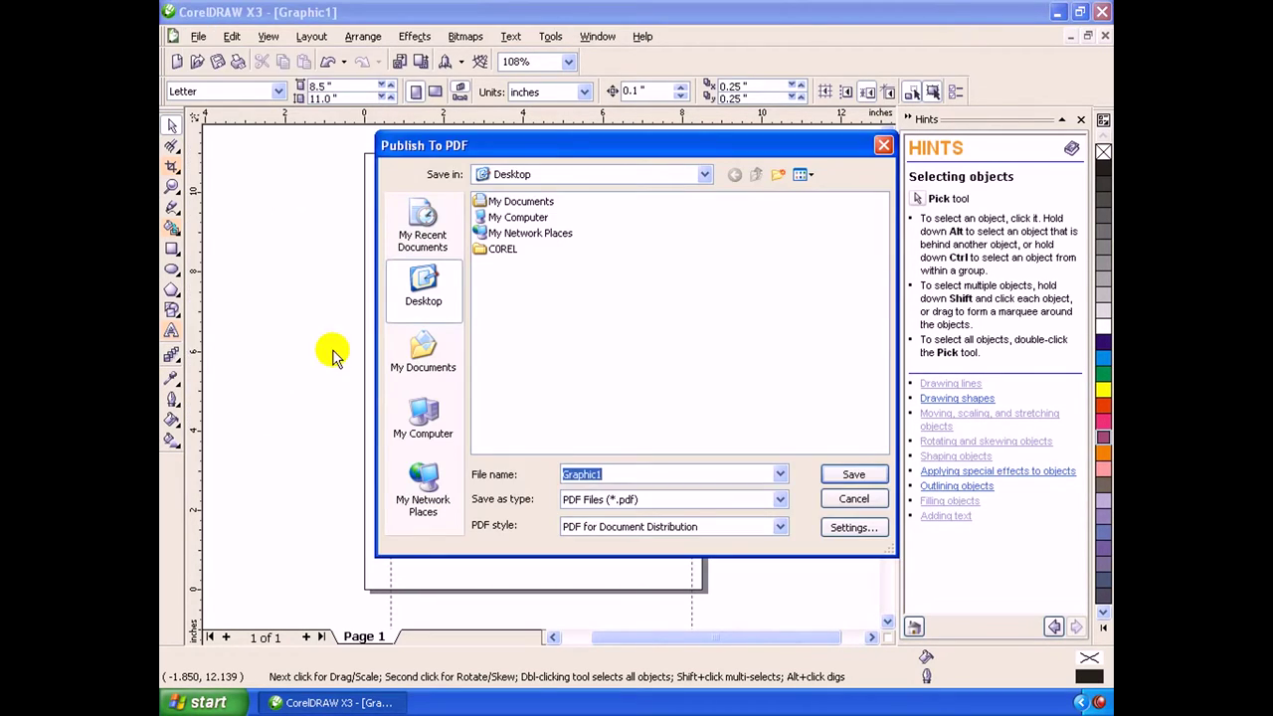
click(576, 247)
drag(619, 148, 578, 146)
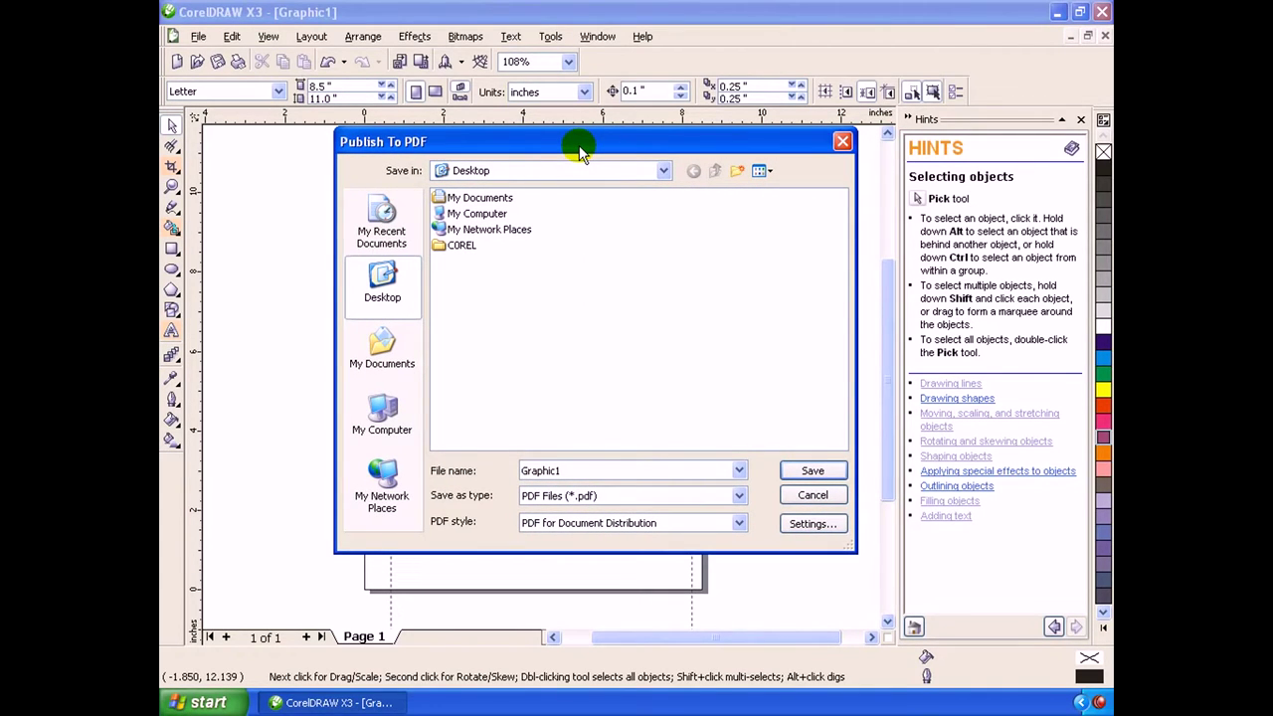
click(665, 171)
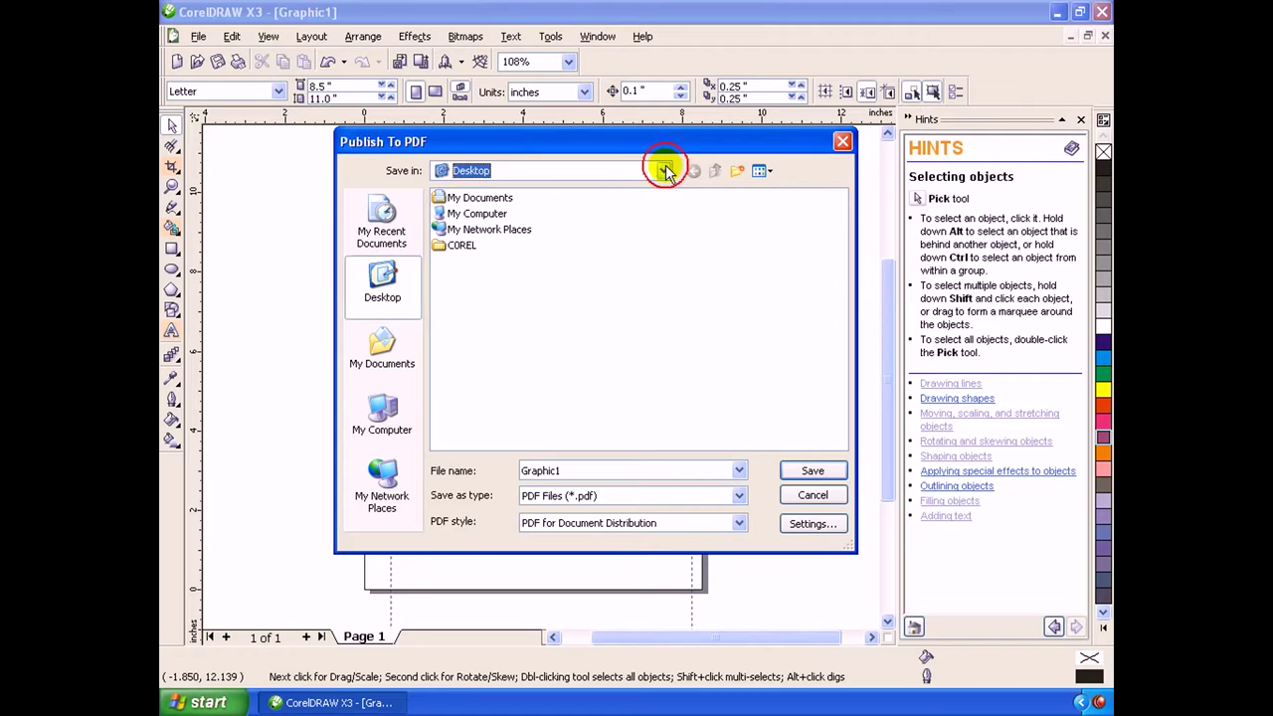
click(665, 171)
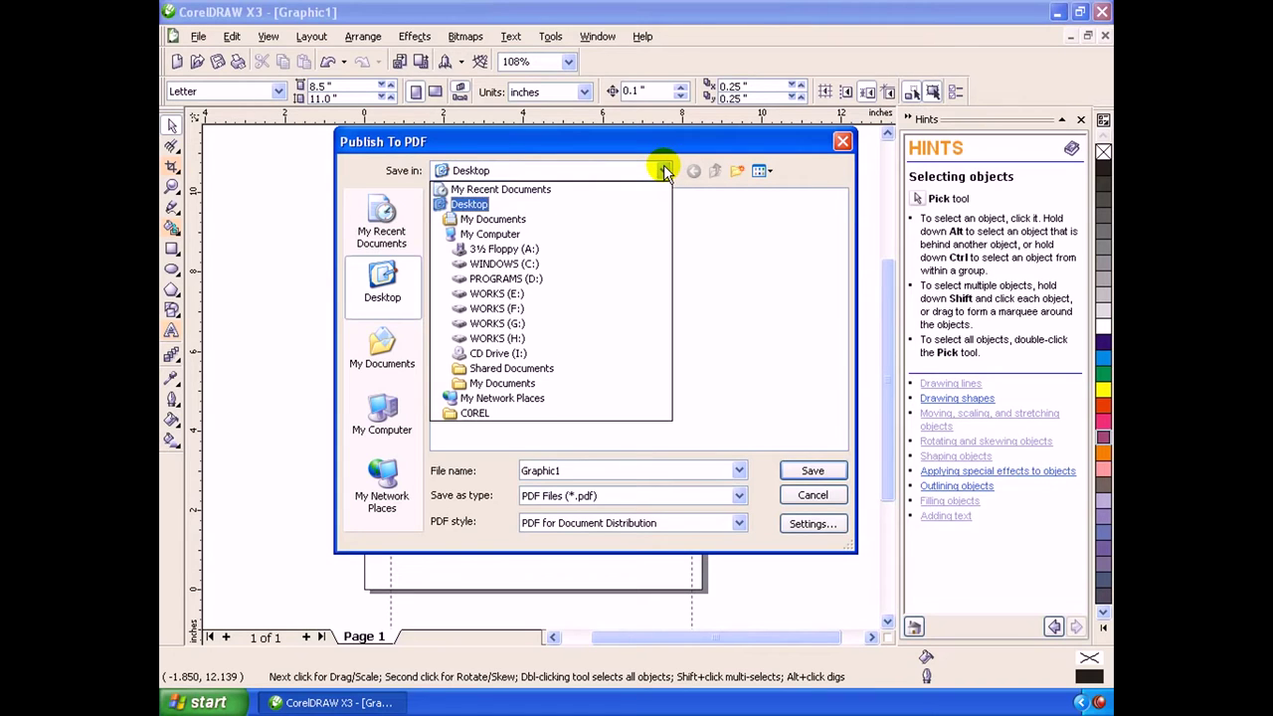
click(483, 205)
click(595, 300)
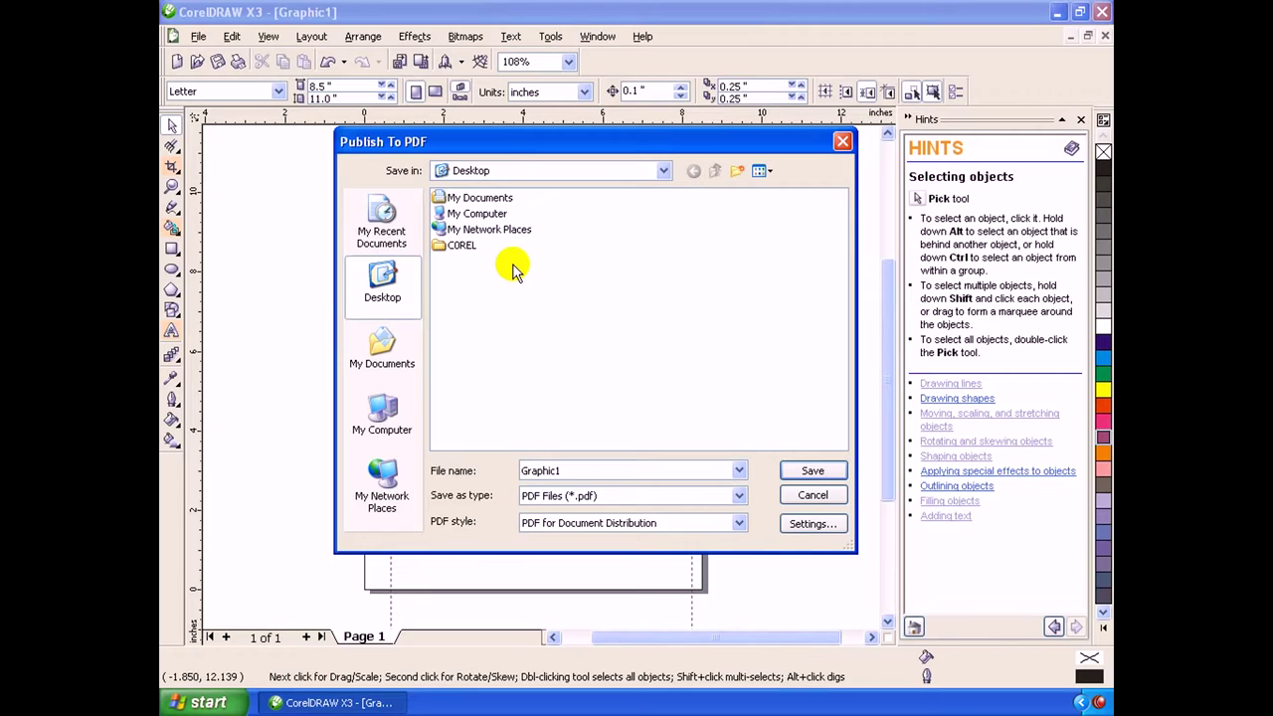
double_click(577, 470)
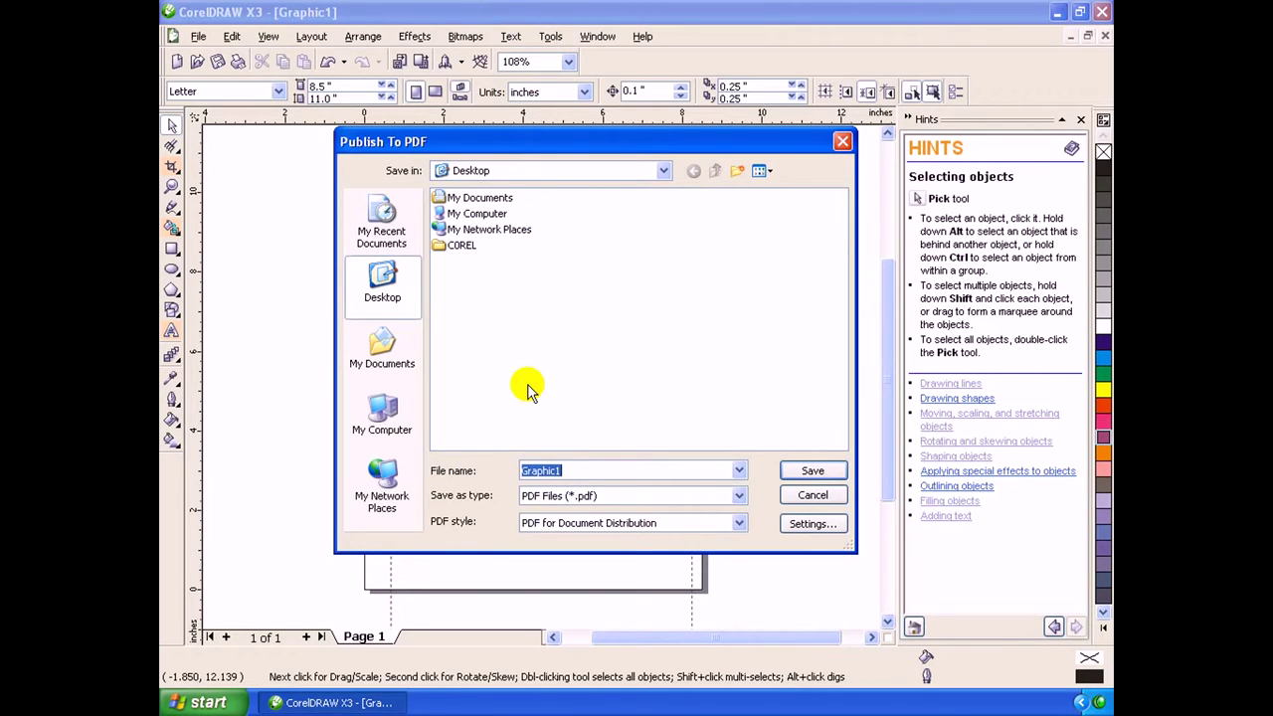
text(COREL)
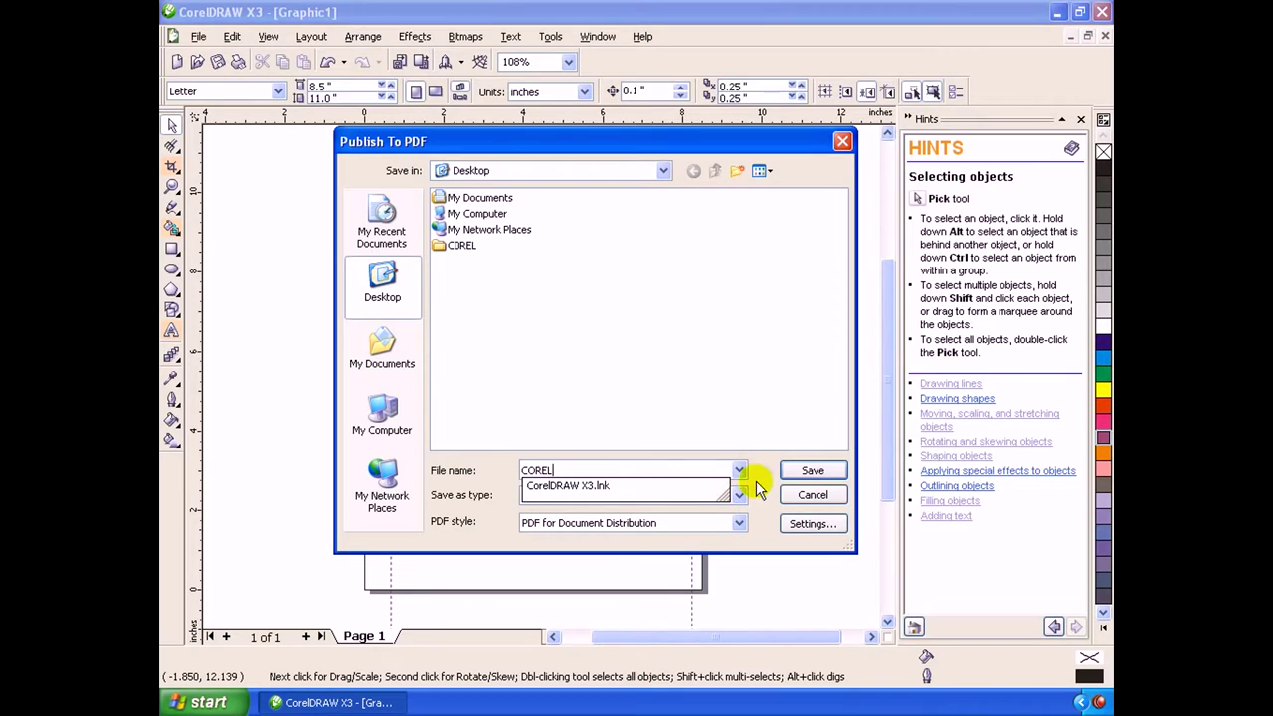
click(756, 409)
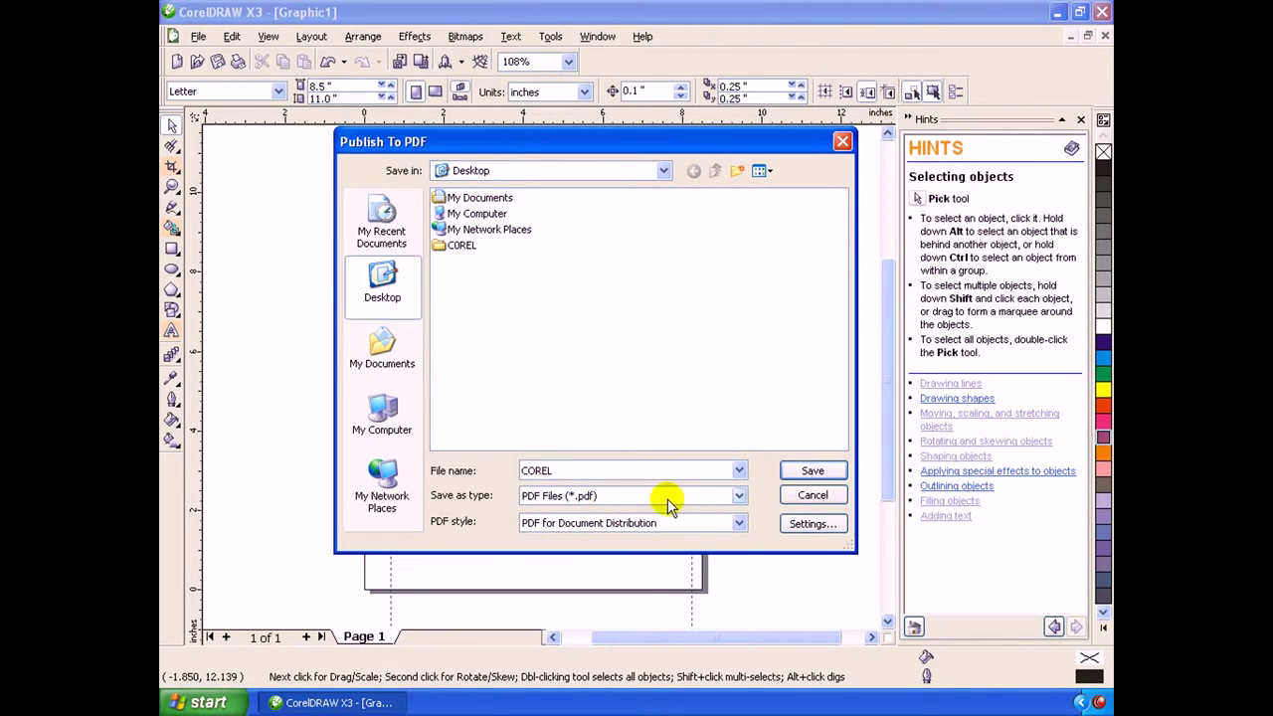
- Keep PDF Files as the type and PDF for Document Distribution as the style
click(739, 497)
click(739, 503)
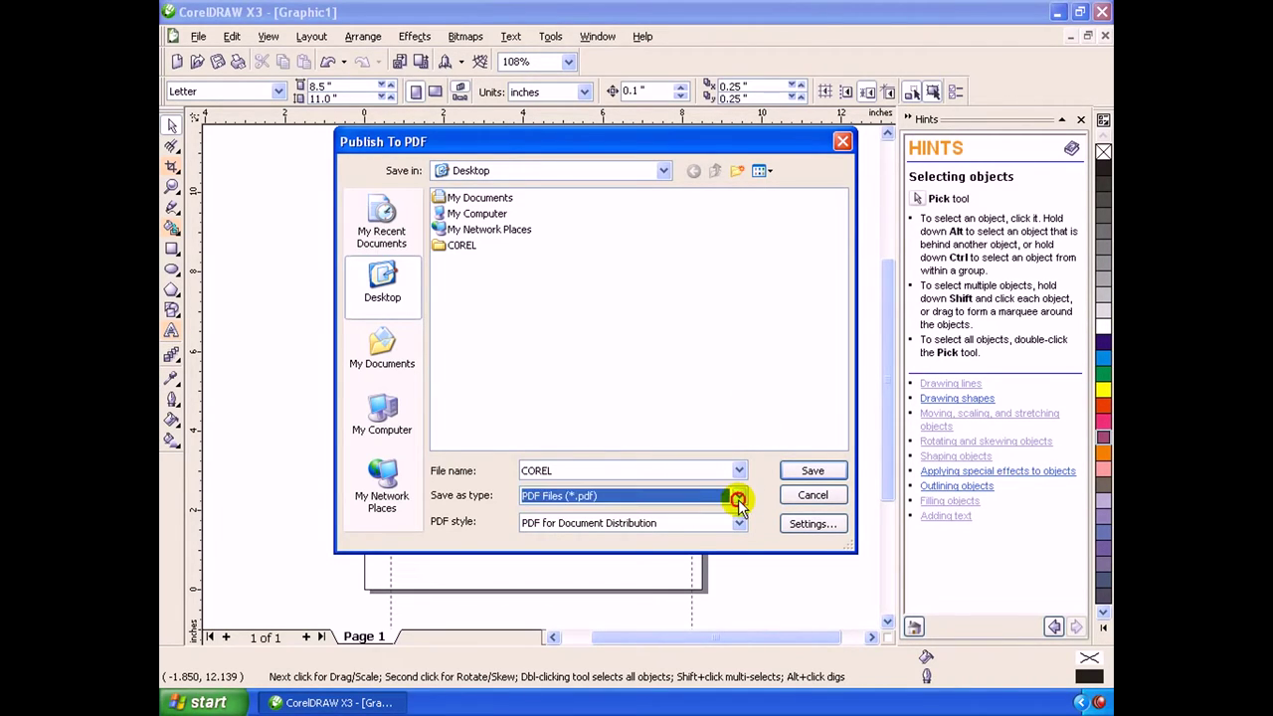
click(707, 372)
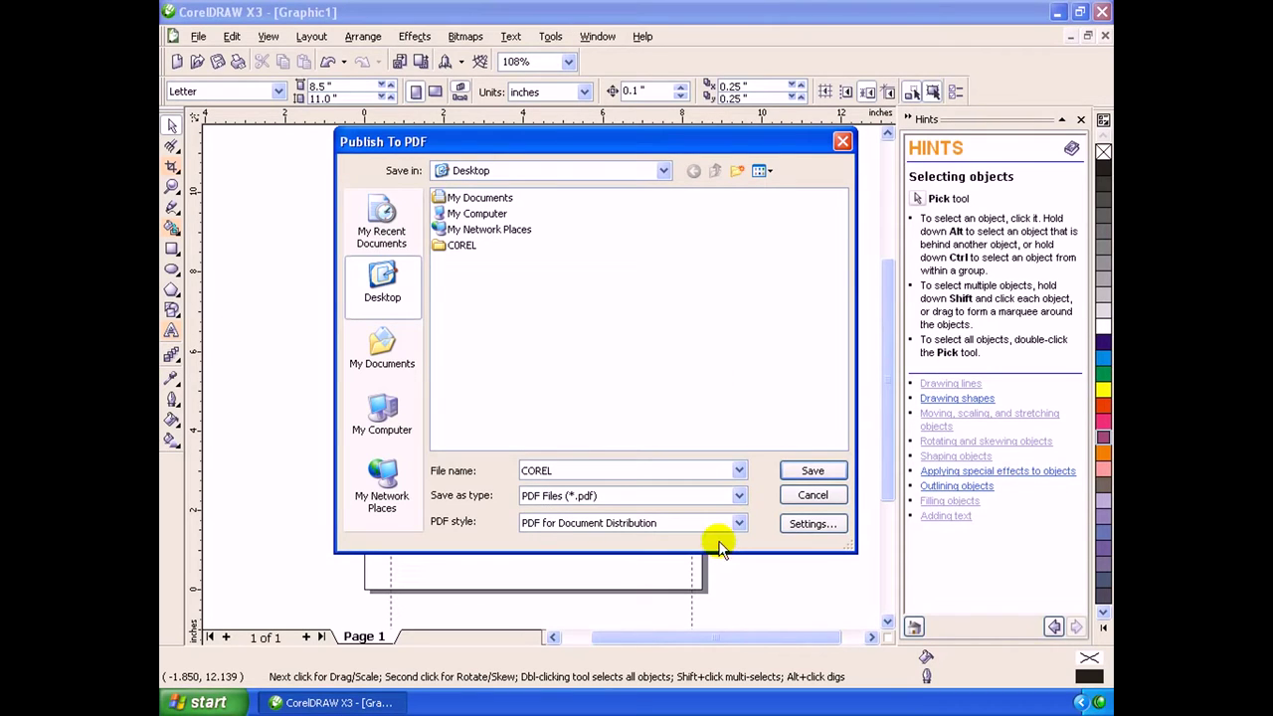
click(737, 524)
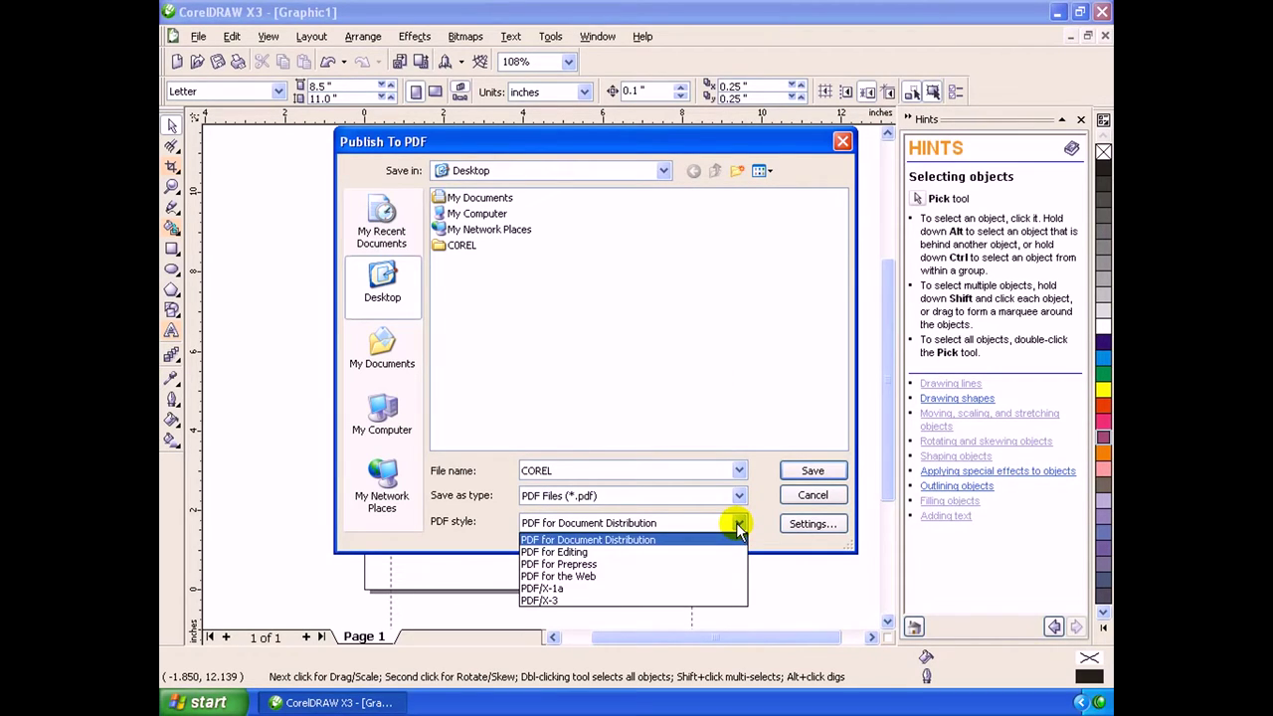
key(Down)
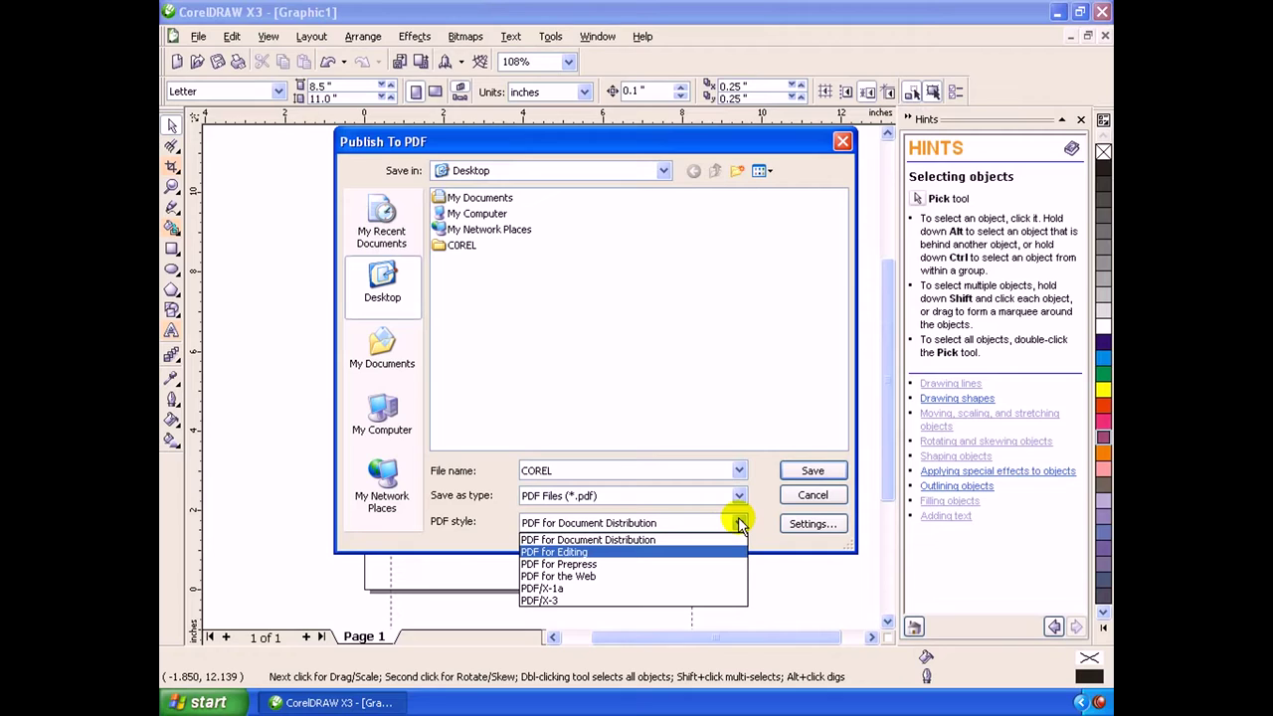
key(Up)
key(Return)
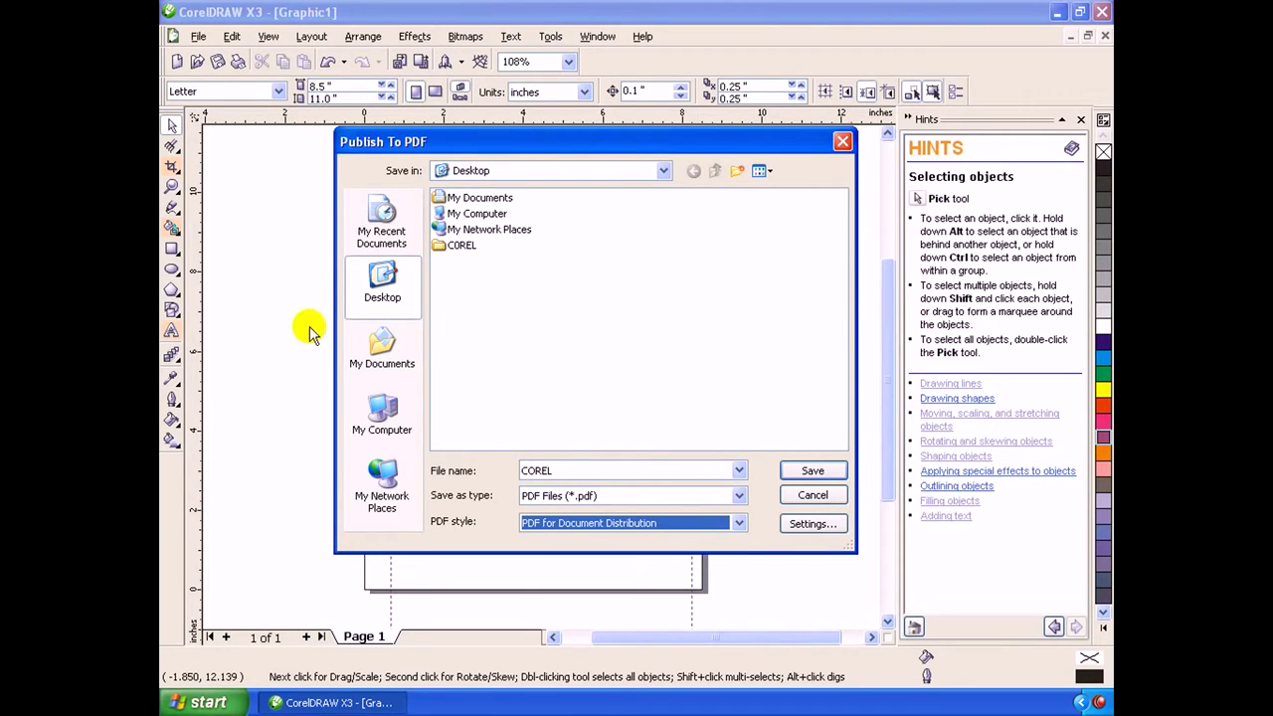
click(549, 371)
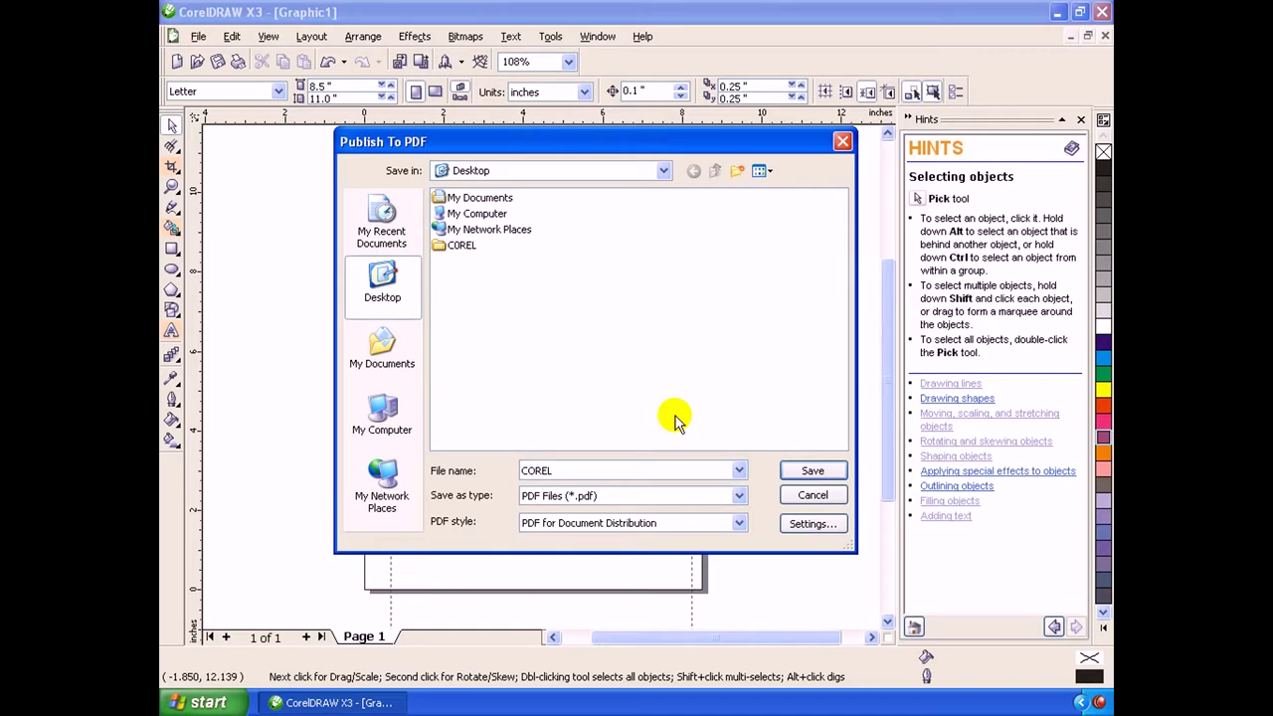
- In the PDF settings, export the current document with Acrobat 4.0 compatibility
click(812, 525)
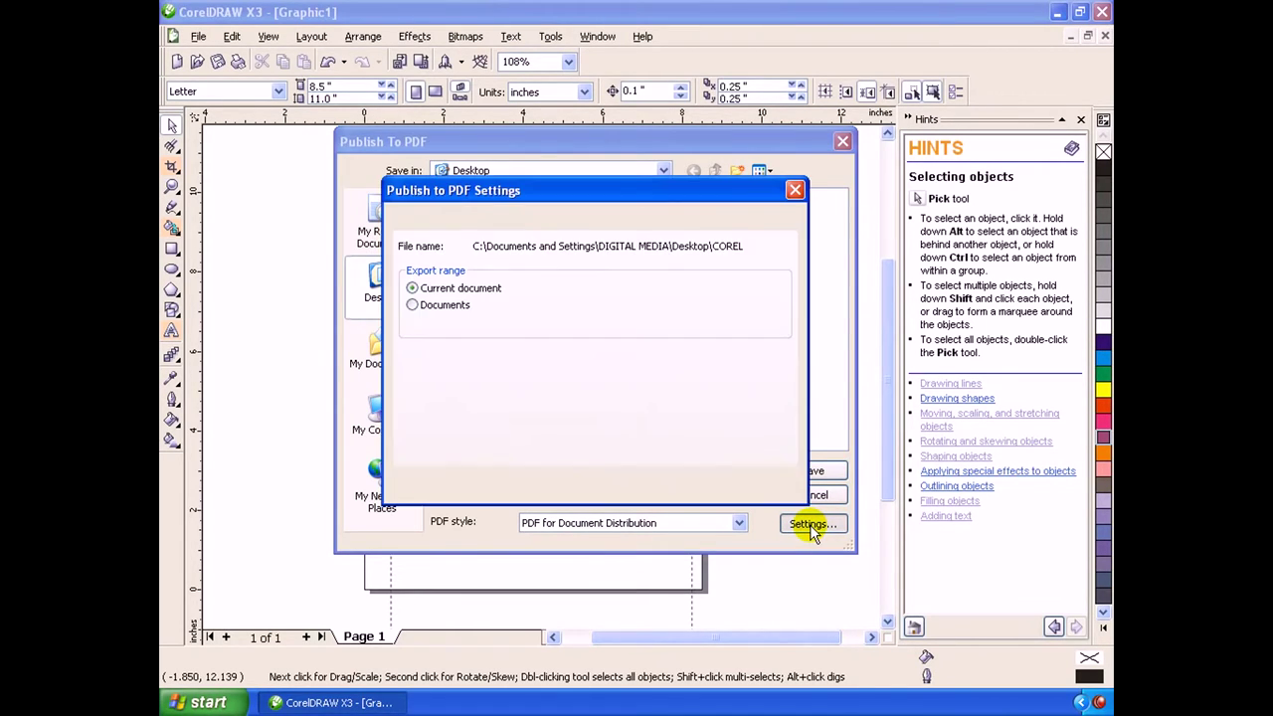
drag(642, 190, 658, 191)
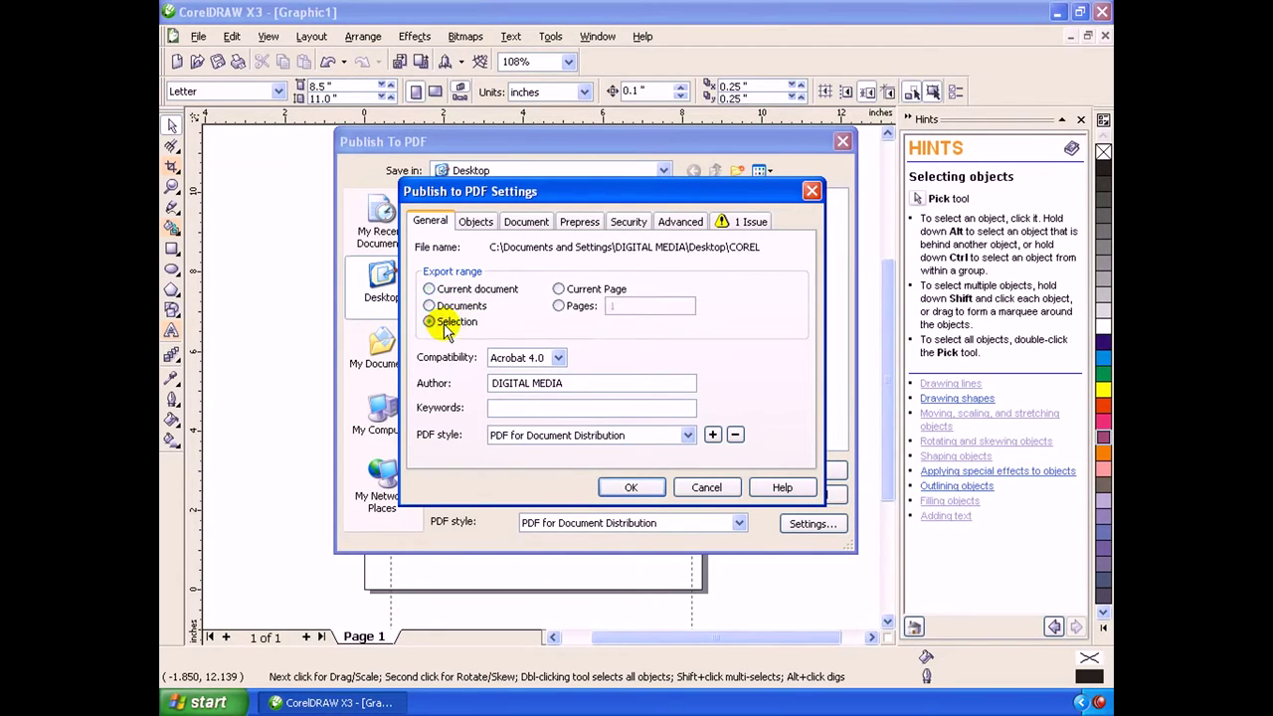
click(558, 305)
click(430, 288)
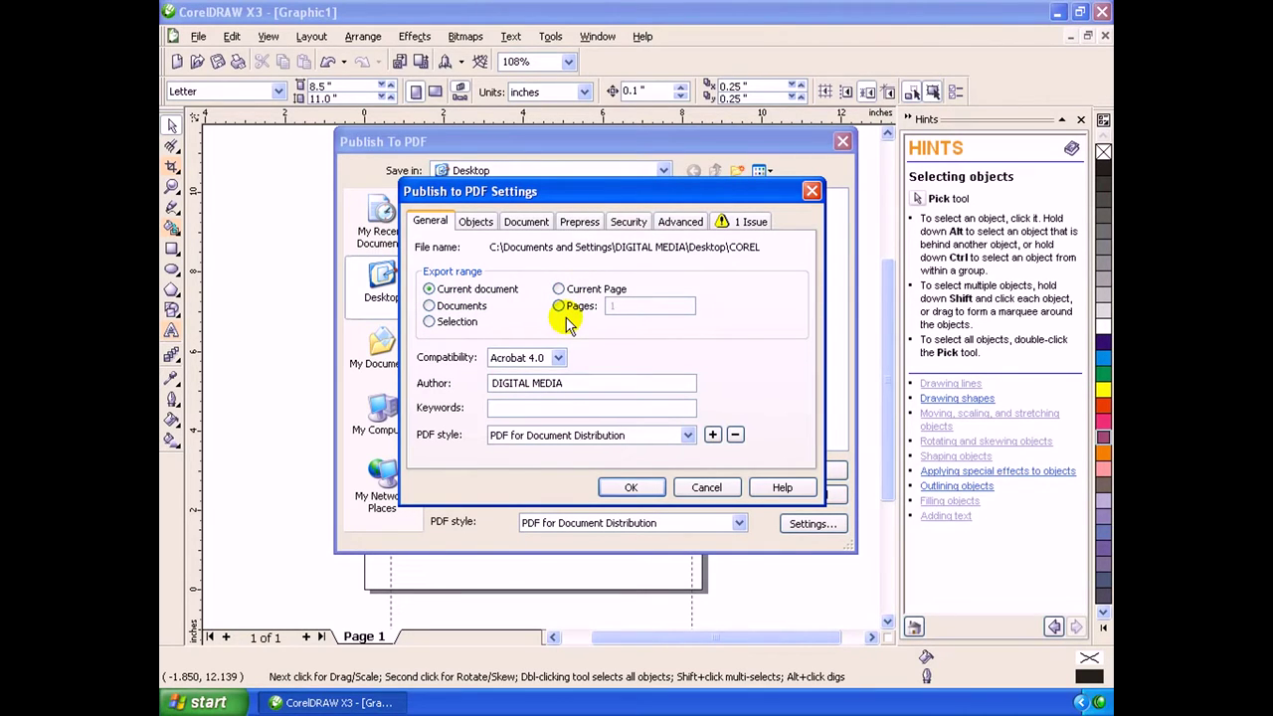
click(557, 357)
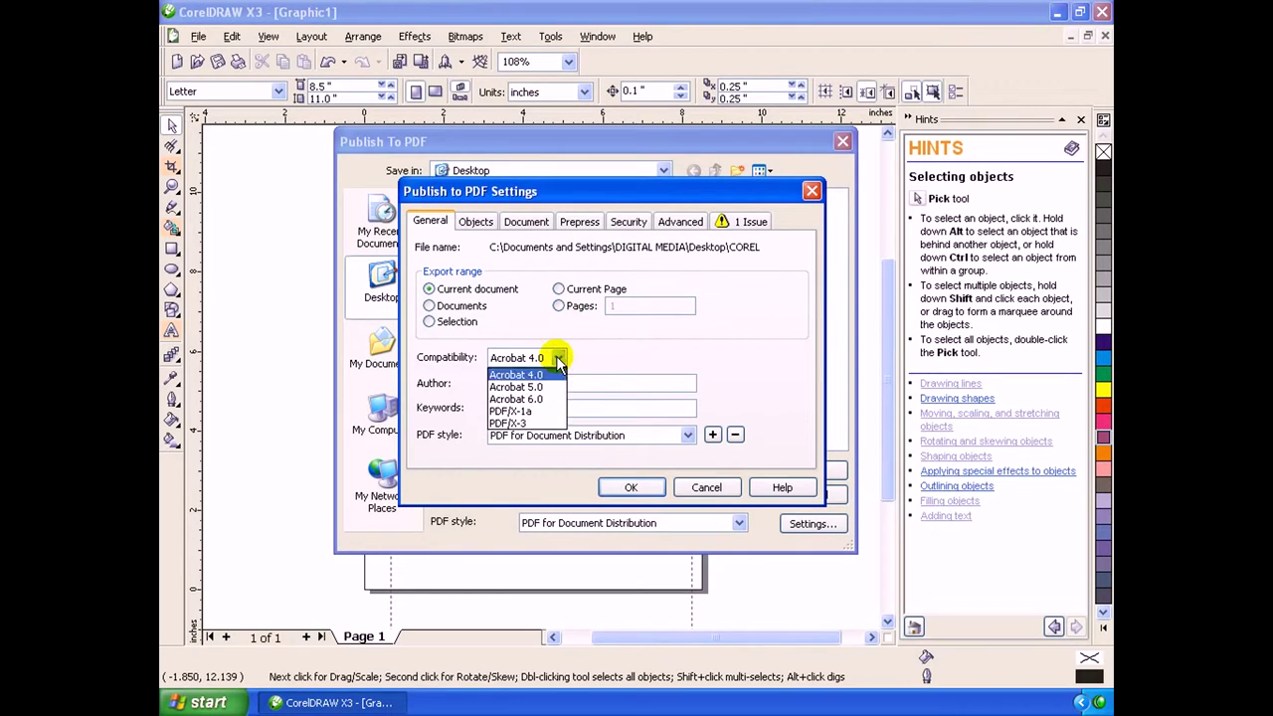
click(609, 349)
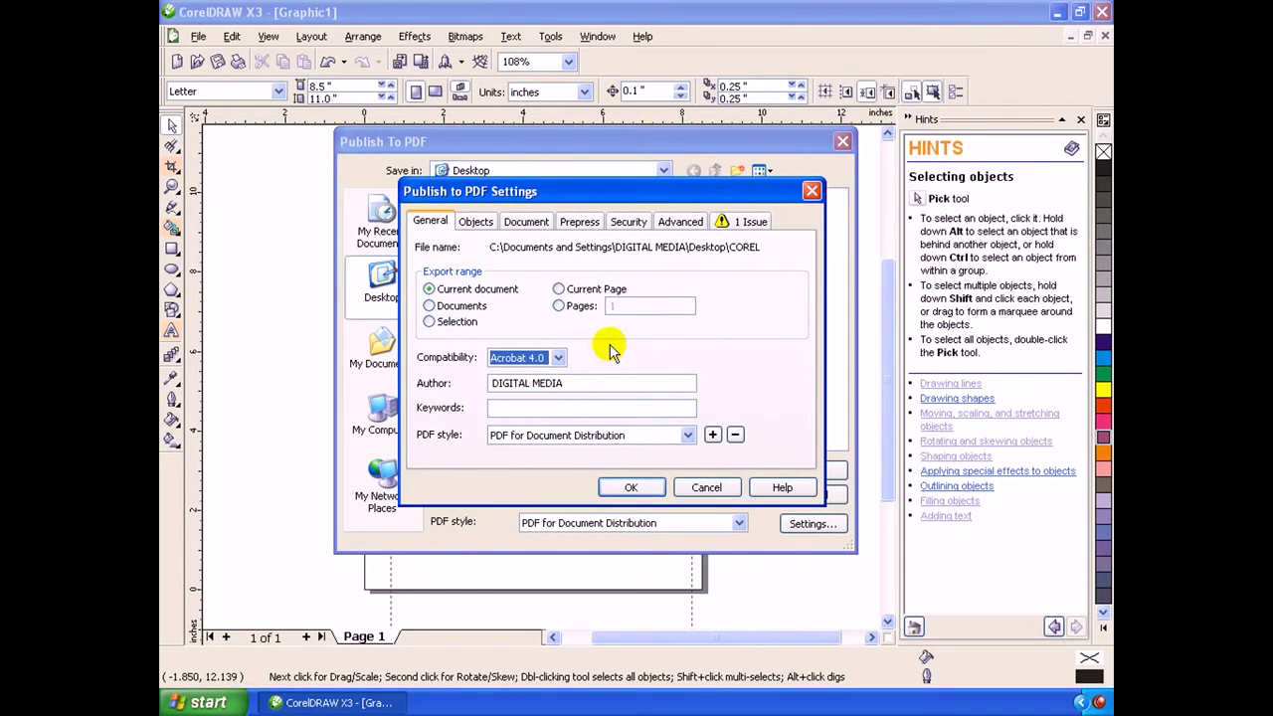
click(560, 357)
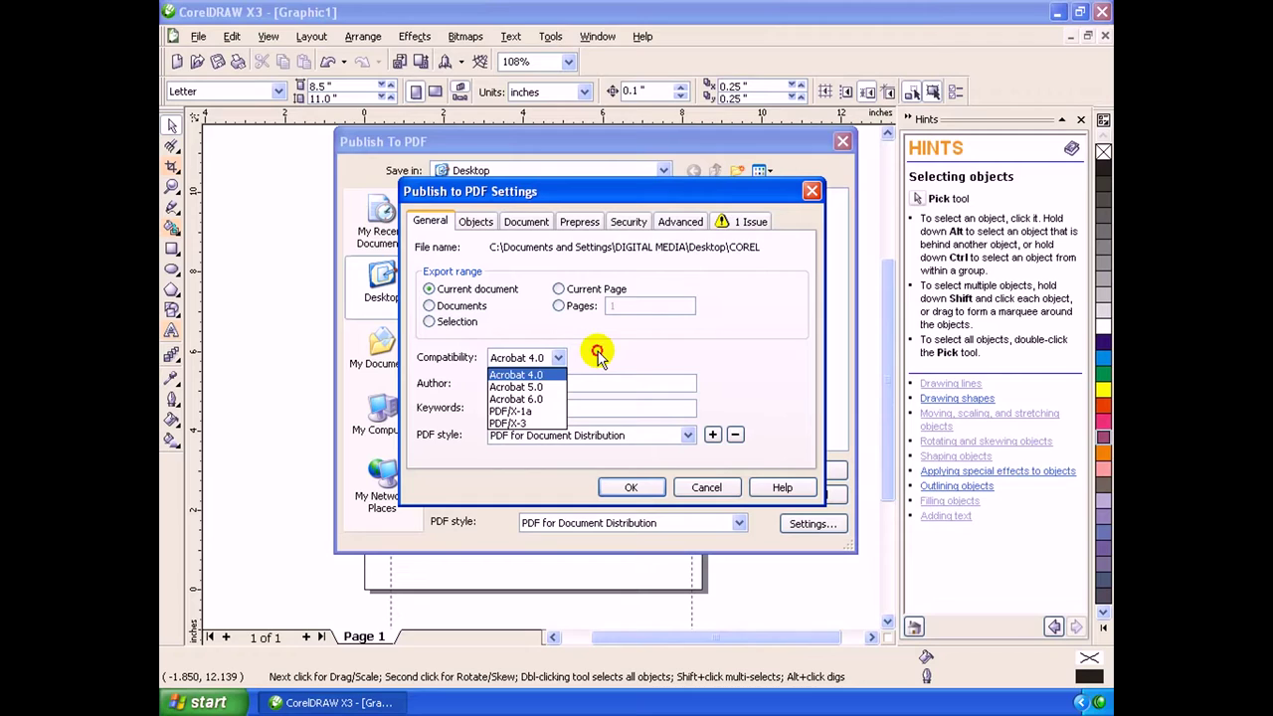
click(598, 356)
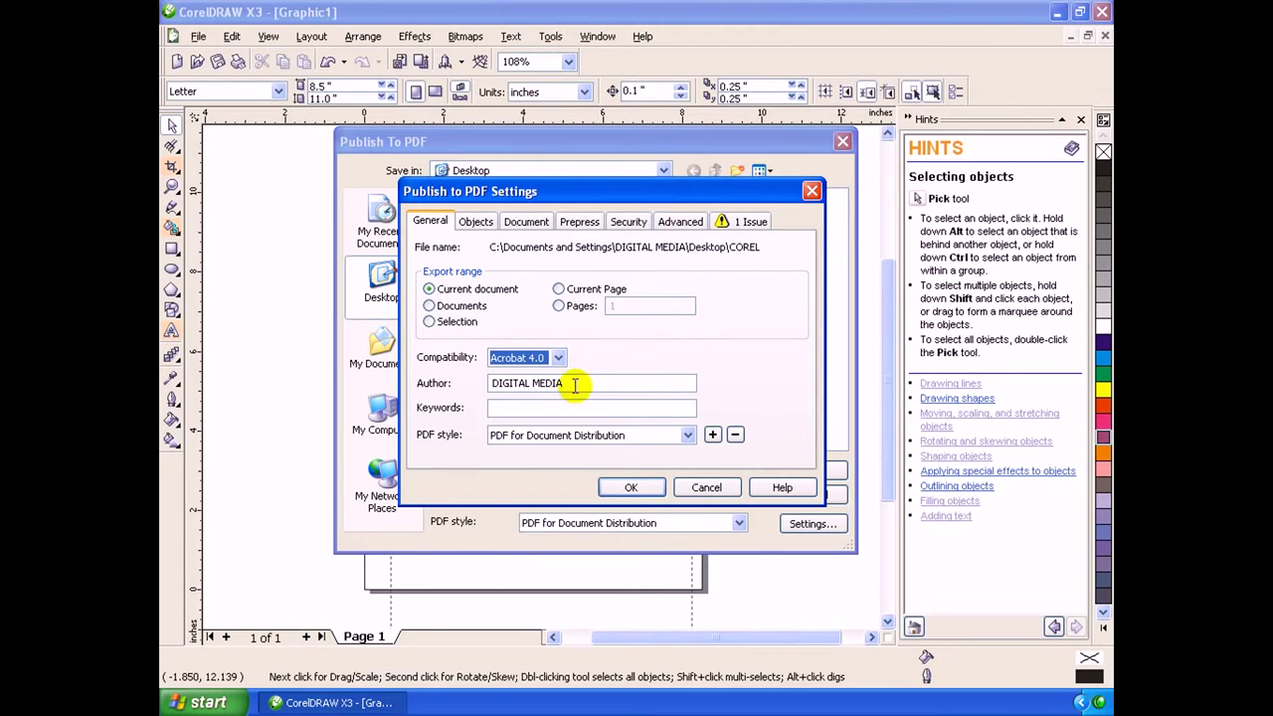
- Review the Author and Keywords fields, keeping the PDF for Document Distribution style
triple_click(527, 384)
click(598, 383)
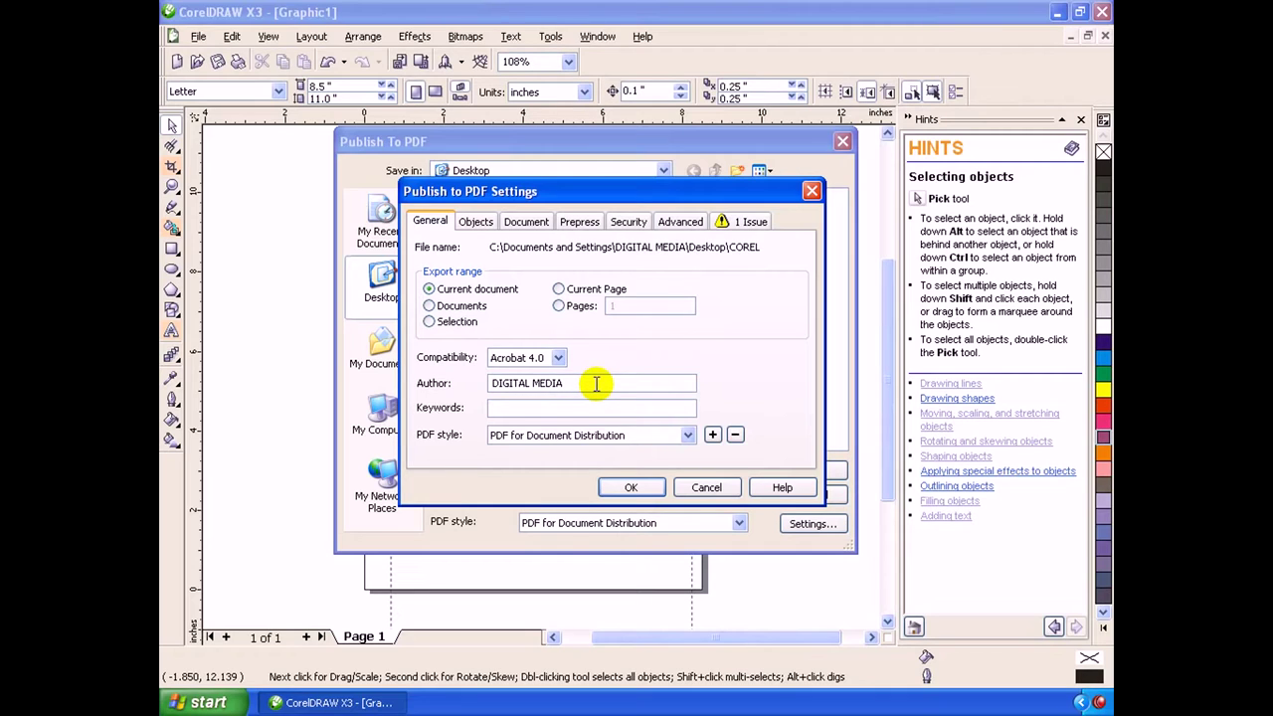
click(526, 408)
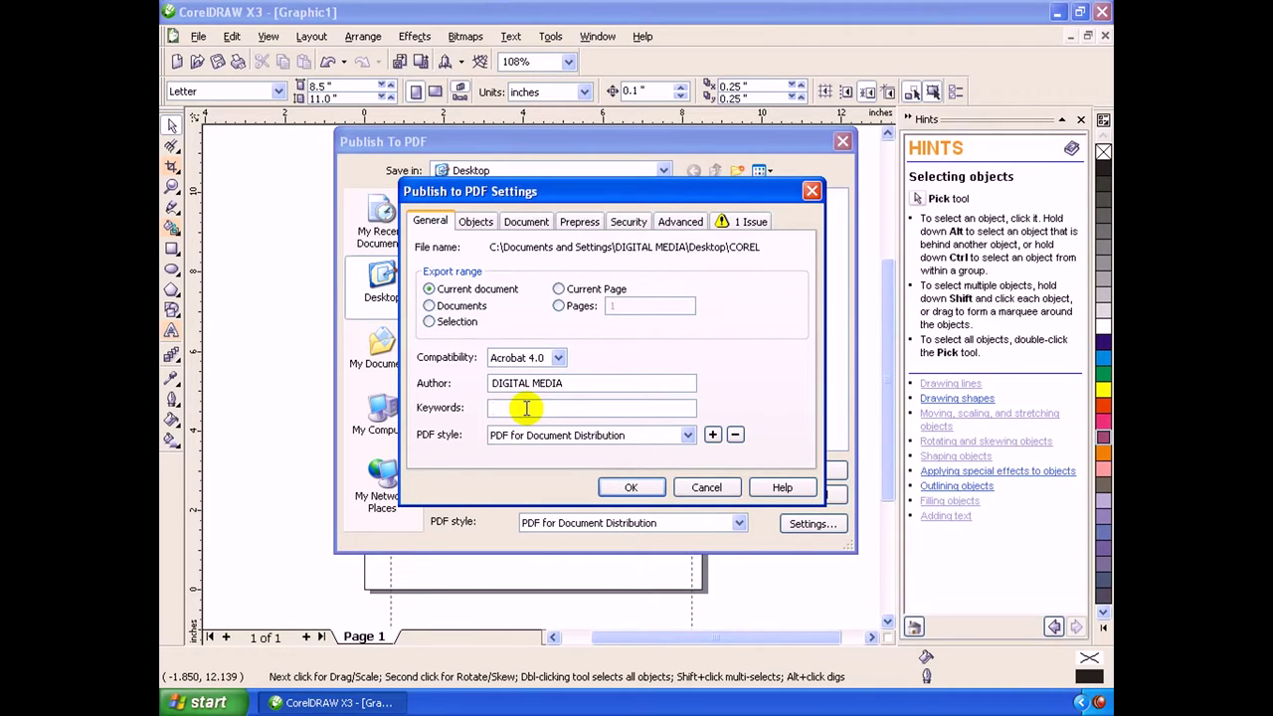
click(687, 435)
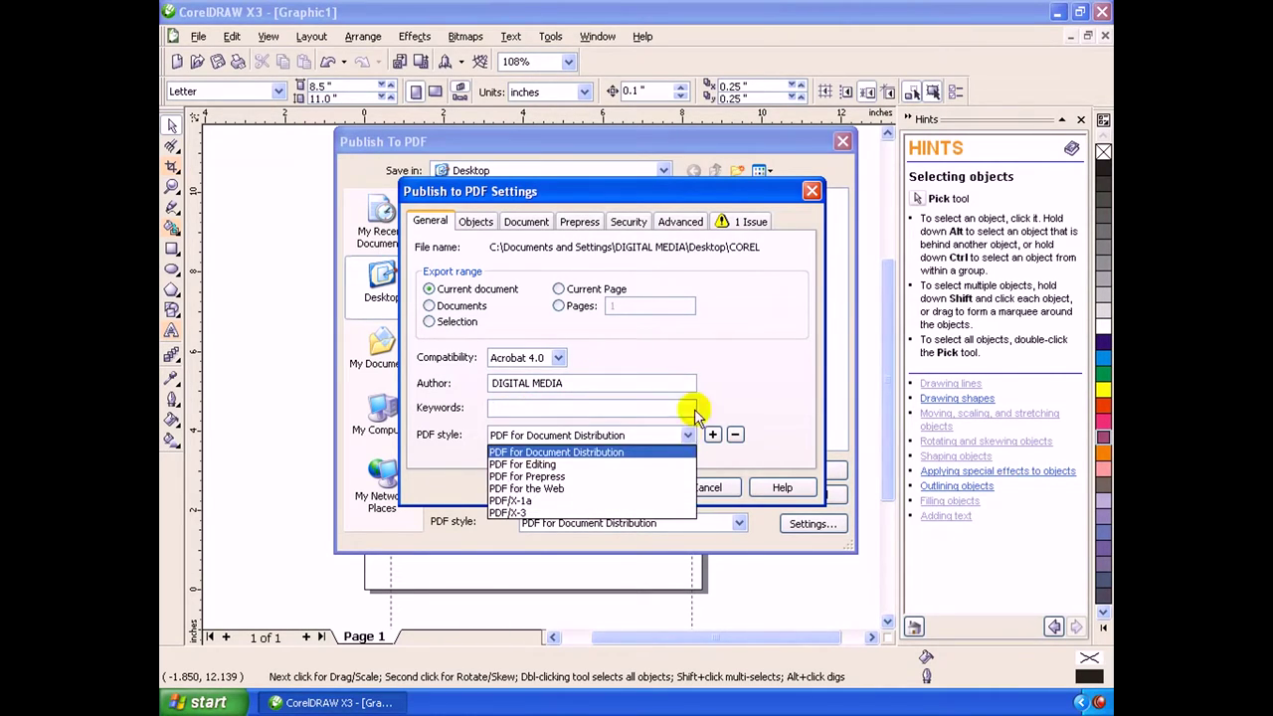
click(734, 385)
click(688, 434)
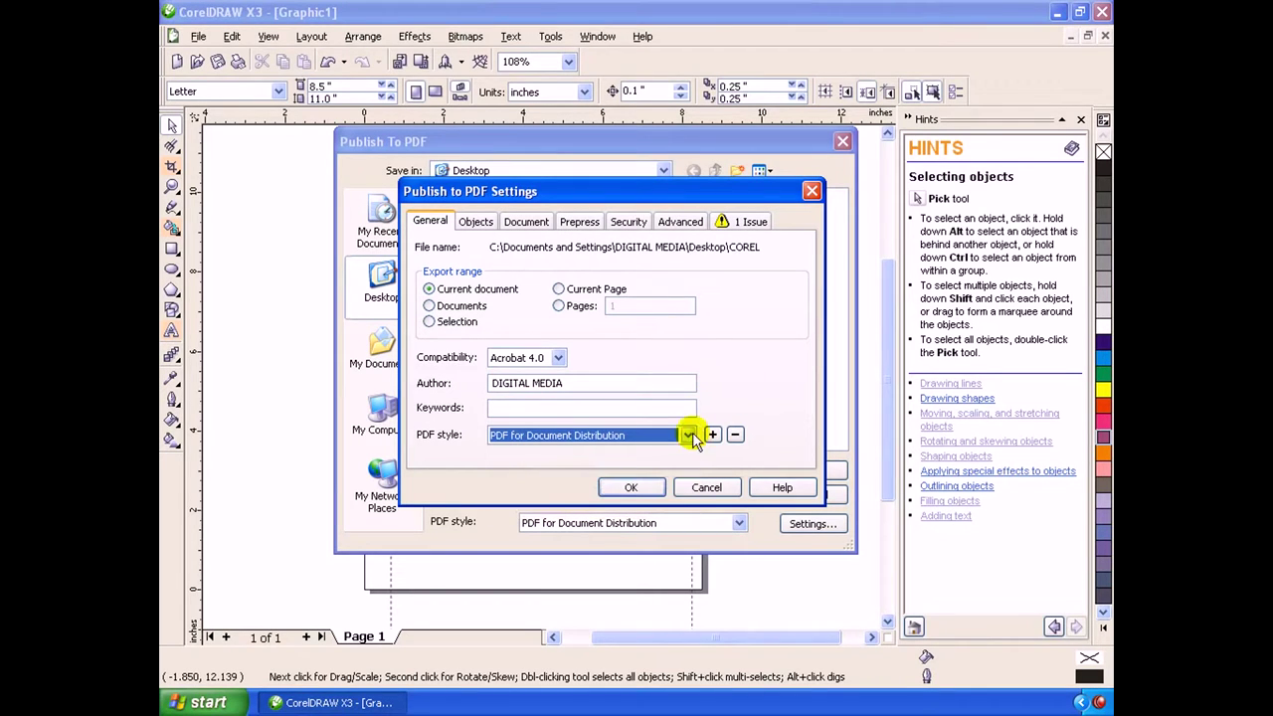
- Keep JPEG bitmap compression and lower the JPEG quality to 2
click(487, 220)
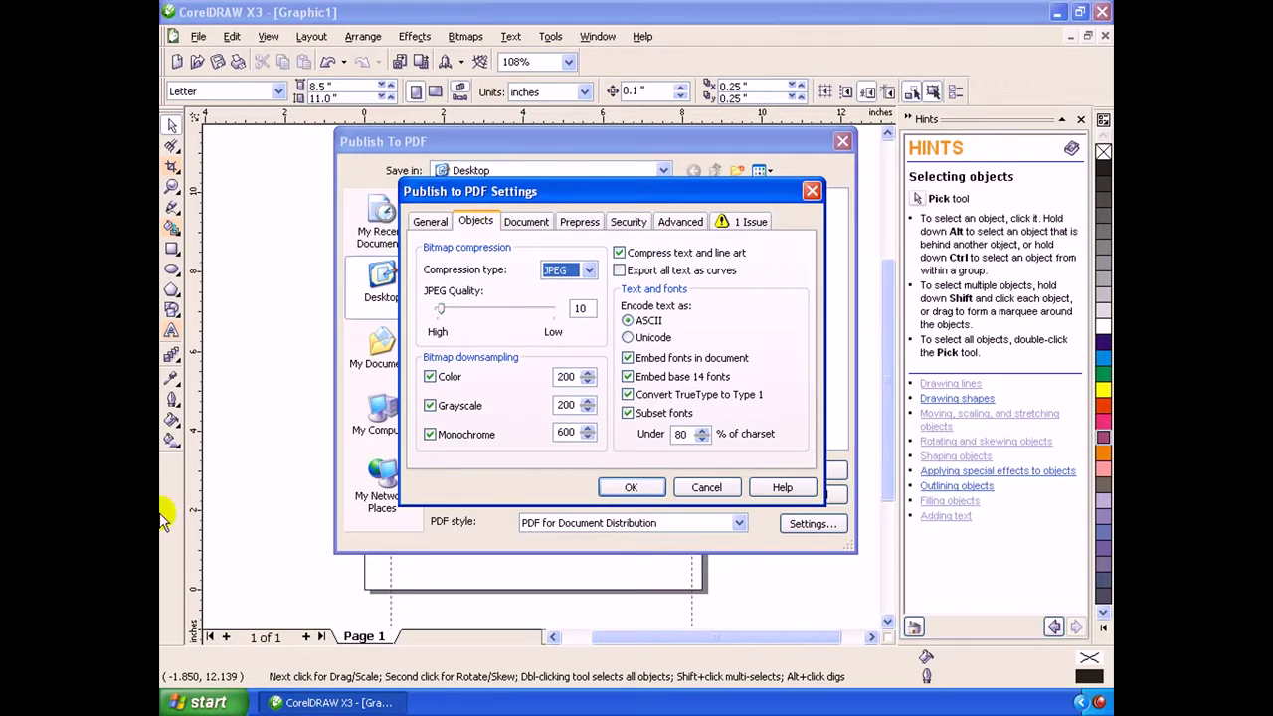
click(589, 269)
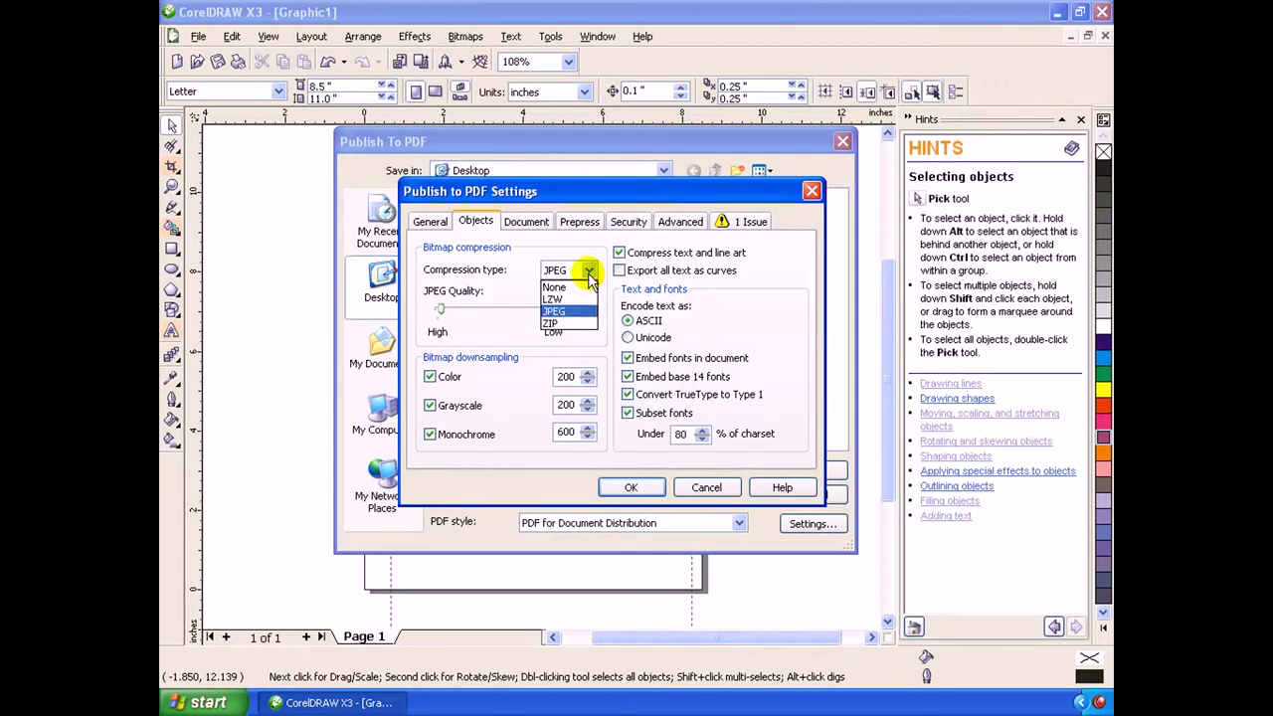
click(589, 269)
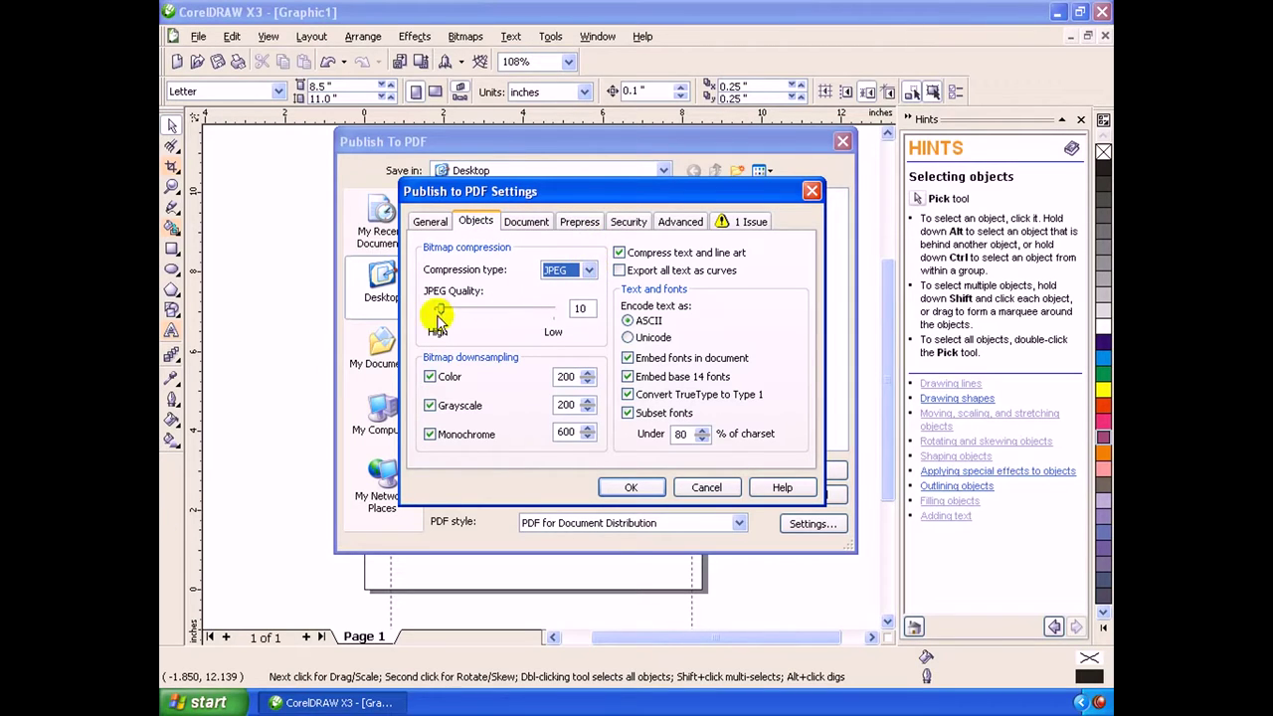
drag(440, 314, 441, 303)
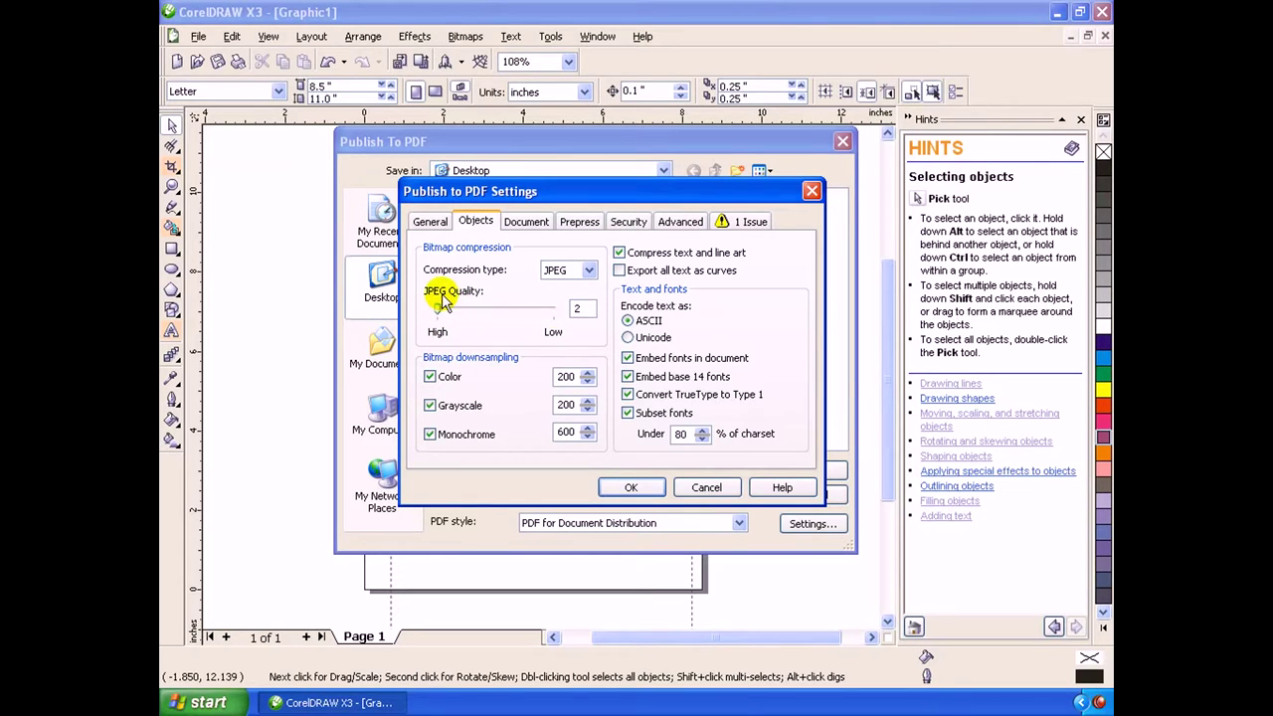
- On the Security tab, require an open password, entering and confirming it
click(632, 224)
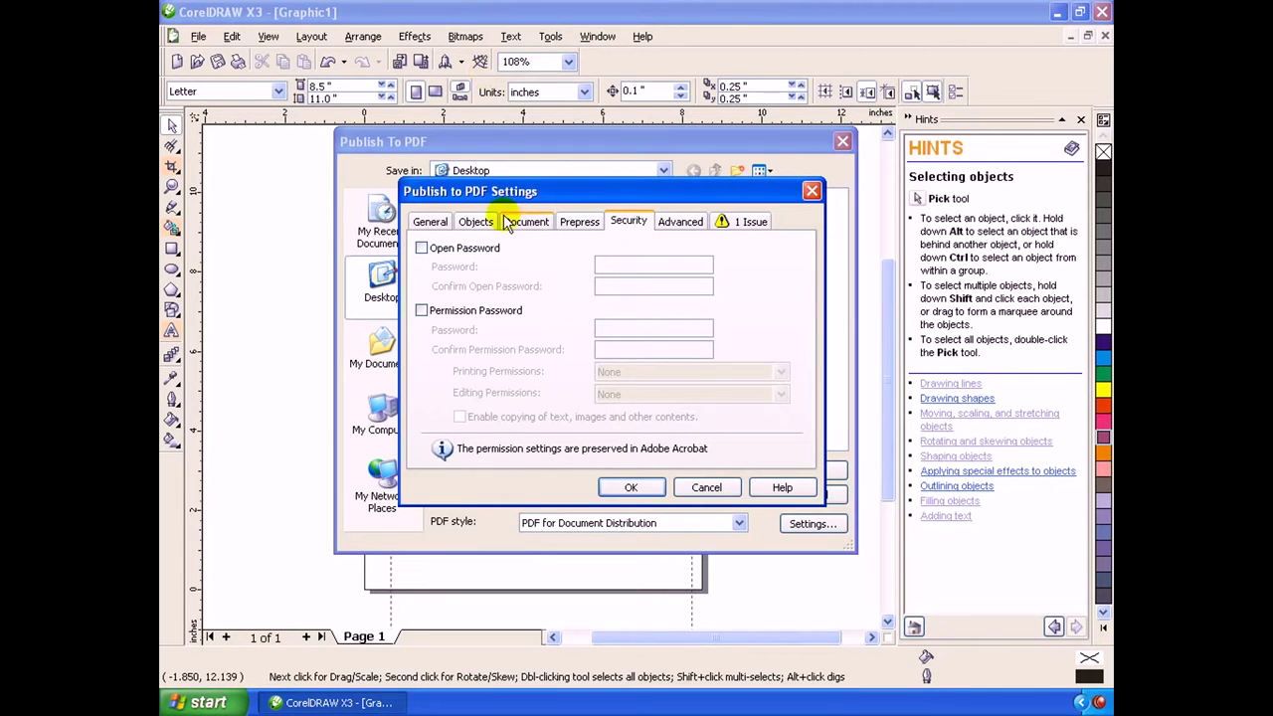
drag(640, 196, 627, 202)
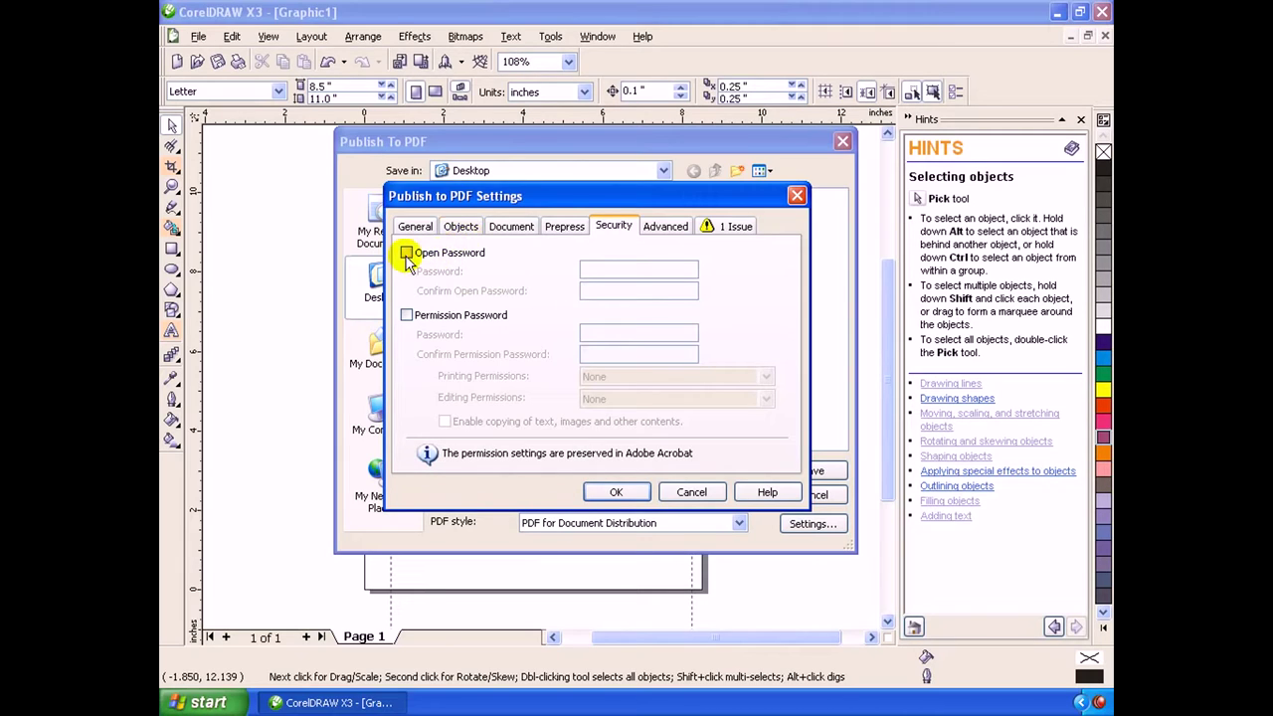
click(419, 257)
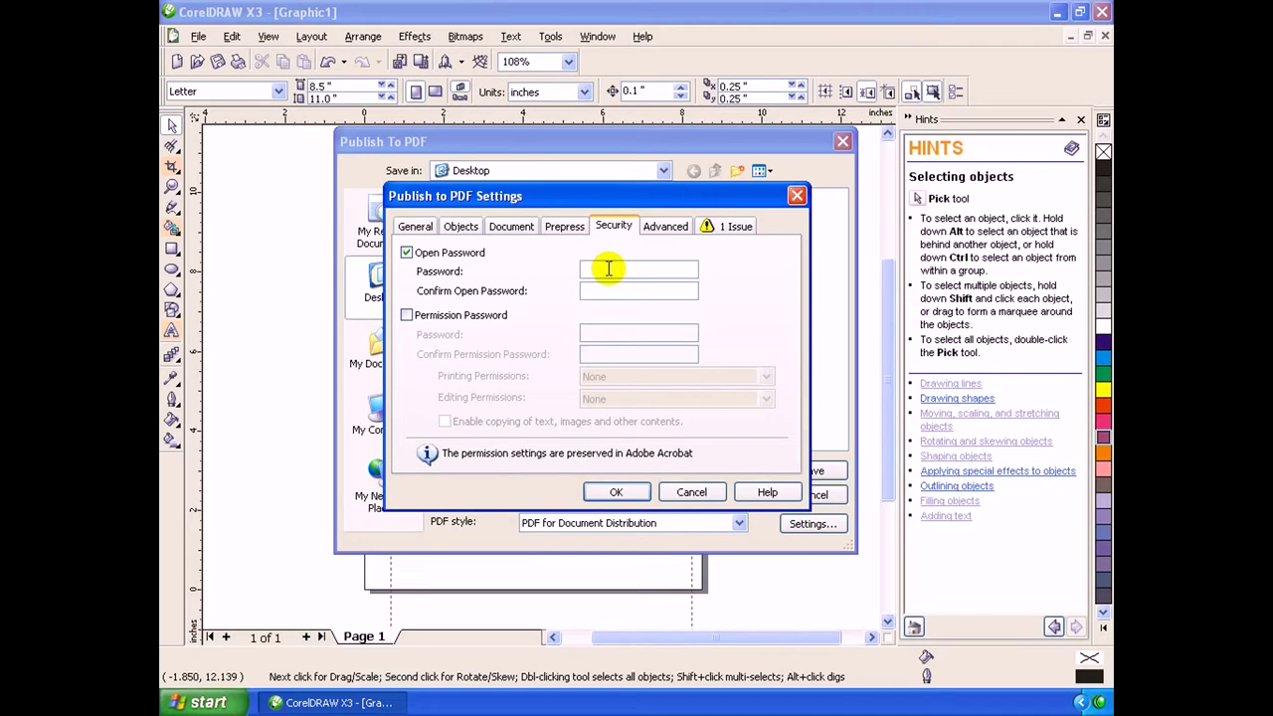
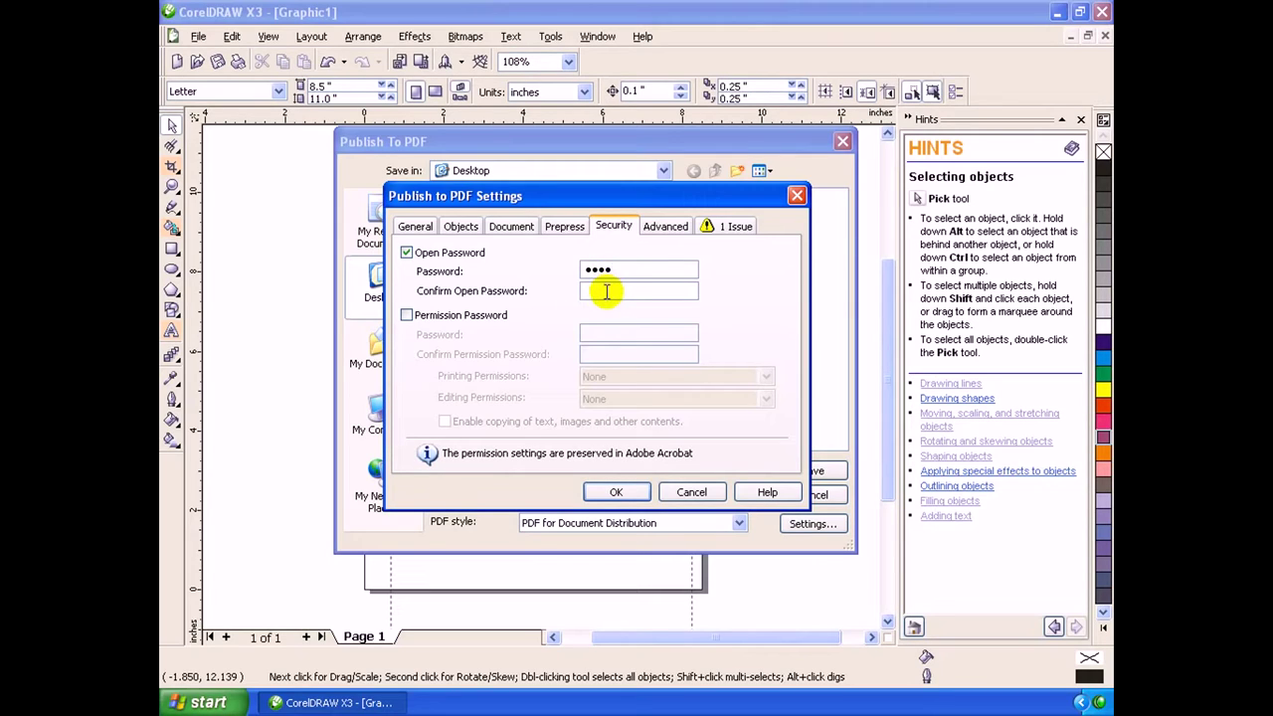
click(605, 291)
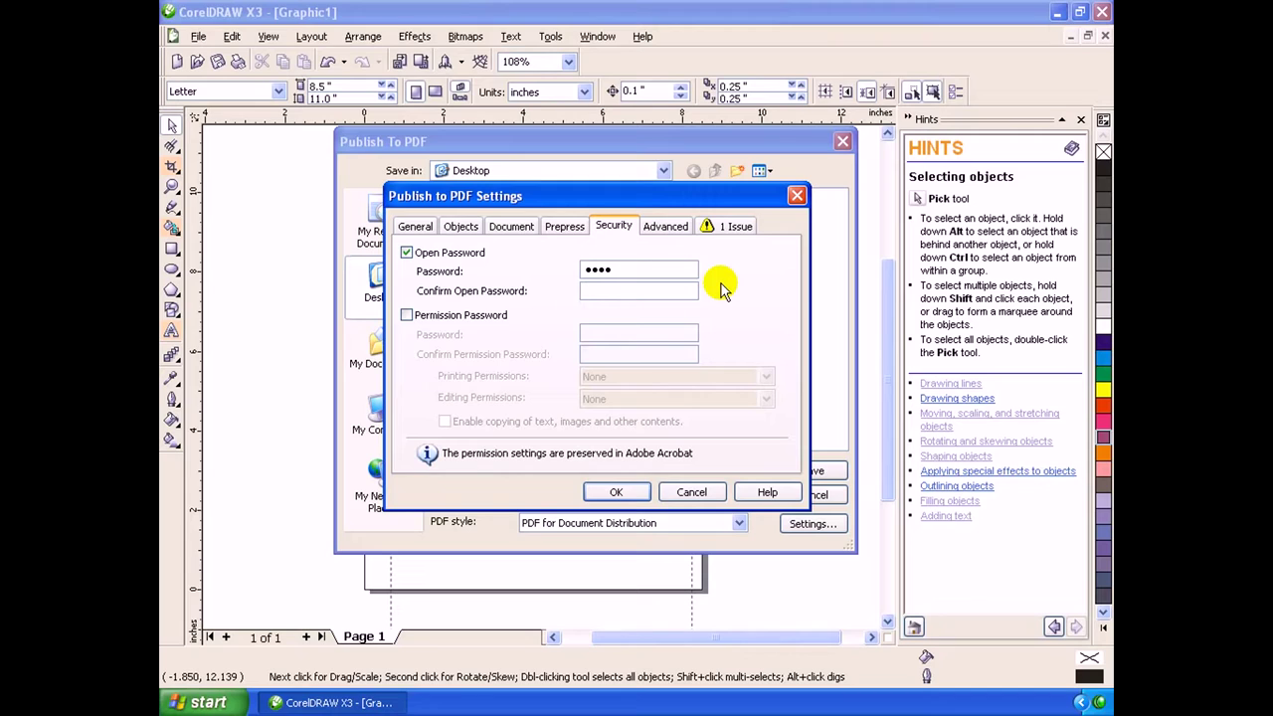
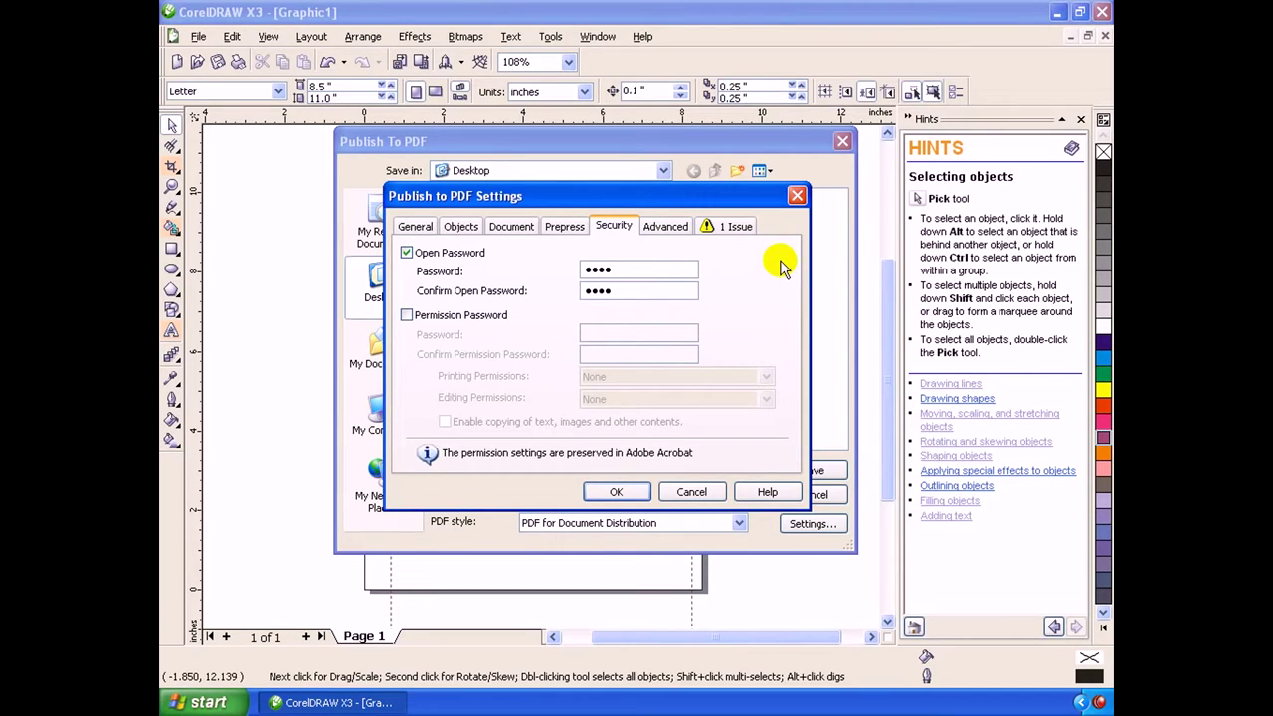
- Add a permissions password and keep printing and editing permissions at None
click(408, 314)
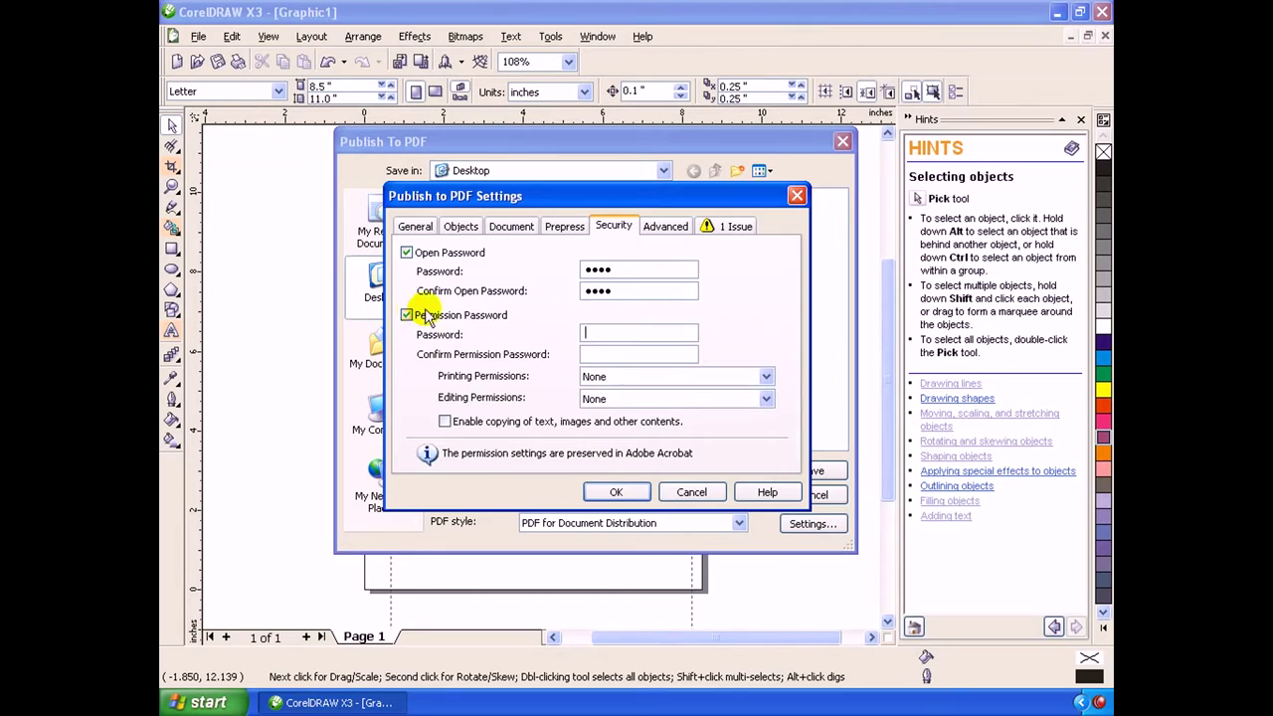
click(608, 331)
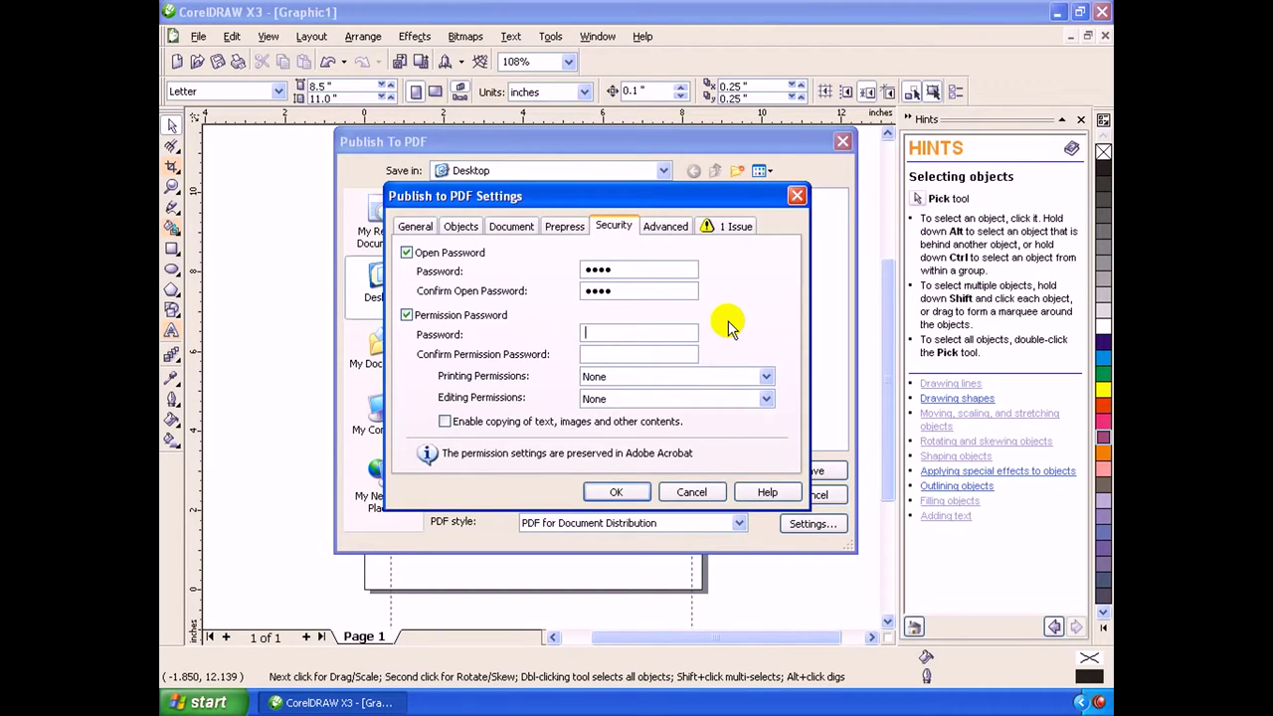
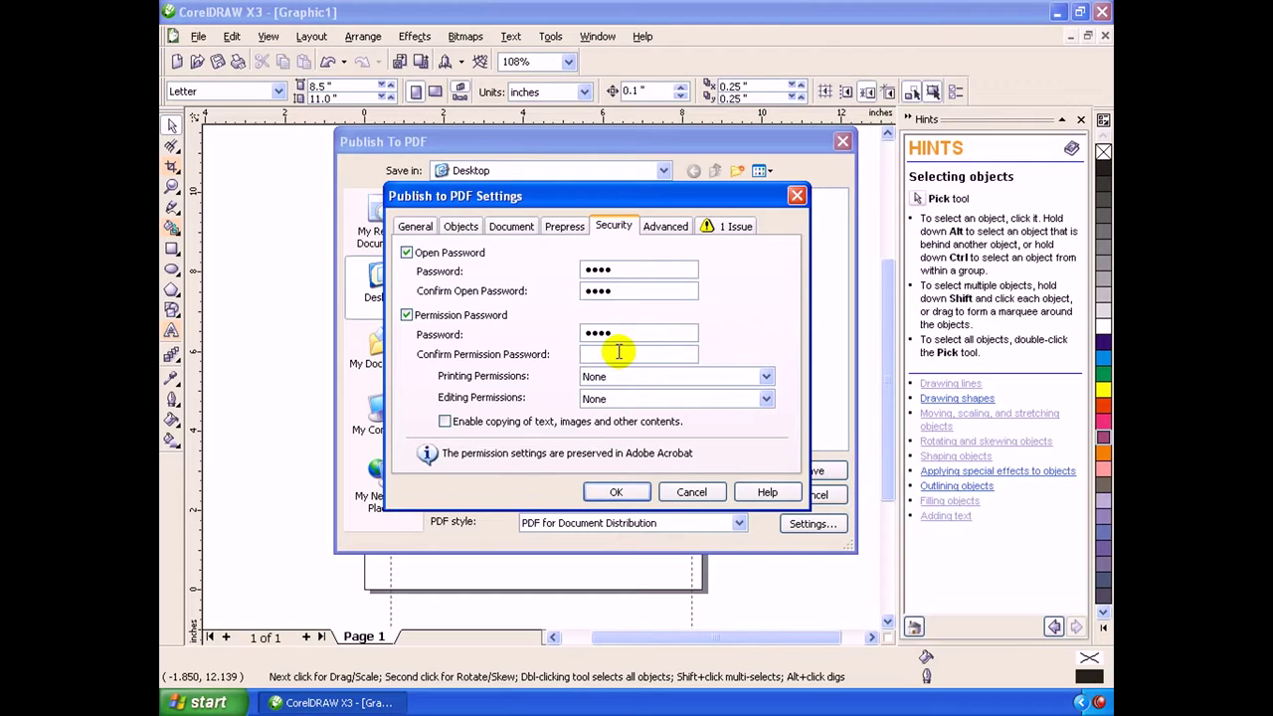
click(618, 353)
click(765, 378)
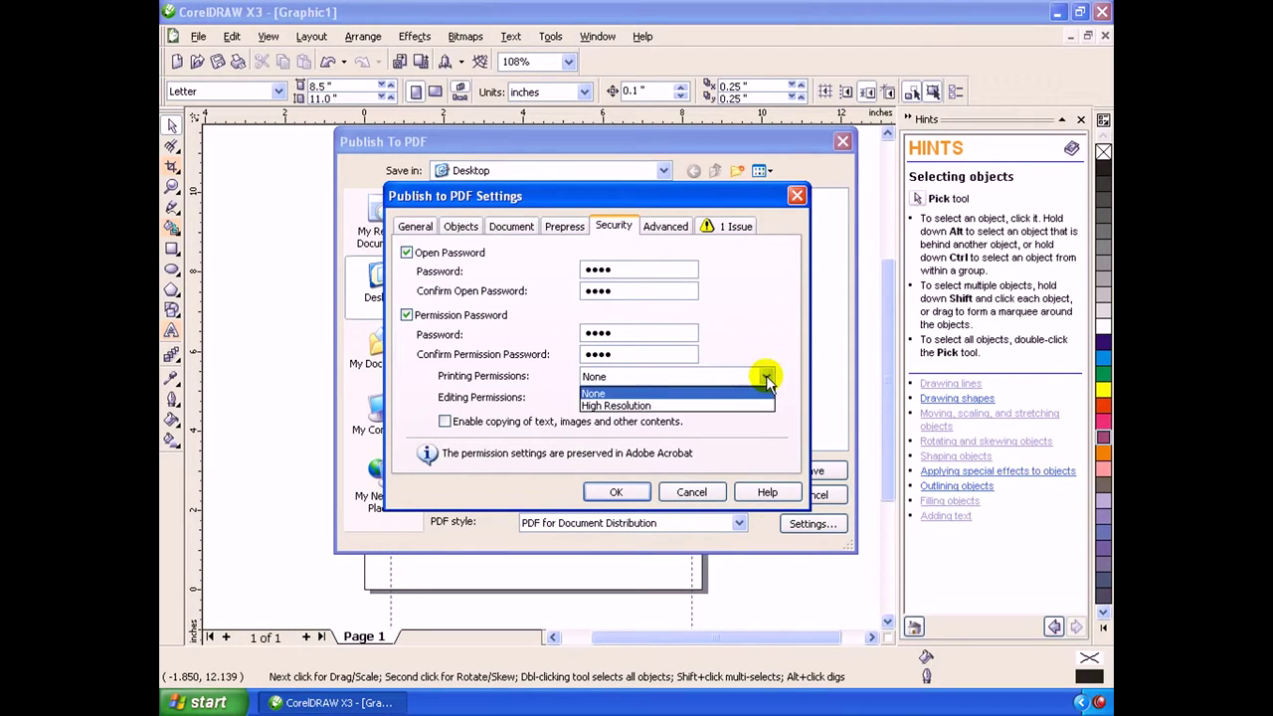
click(758, 393)
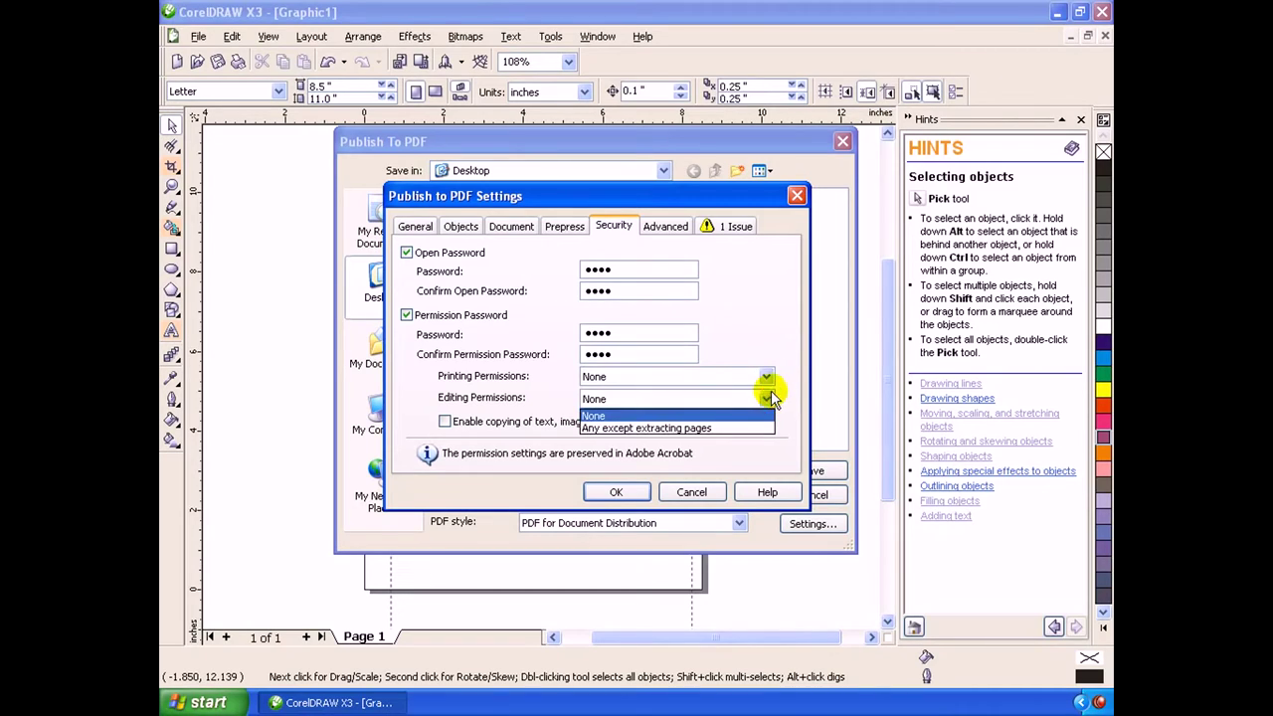
click(784, 344)
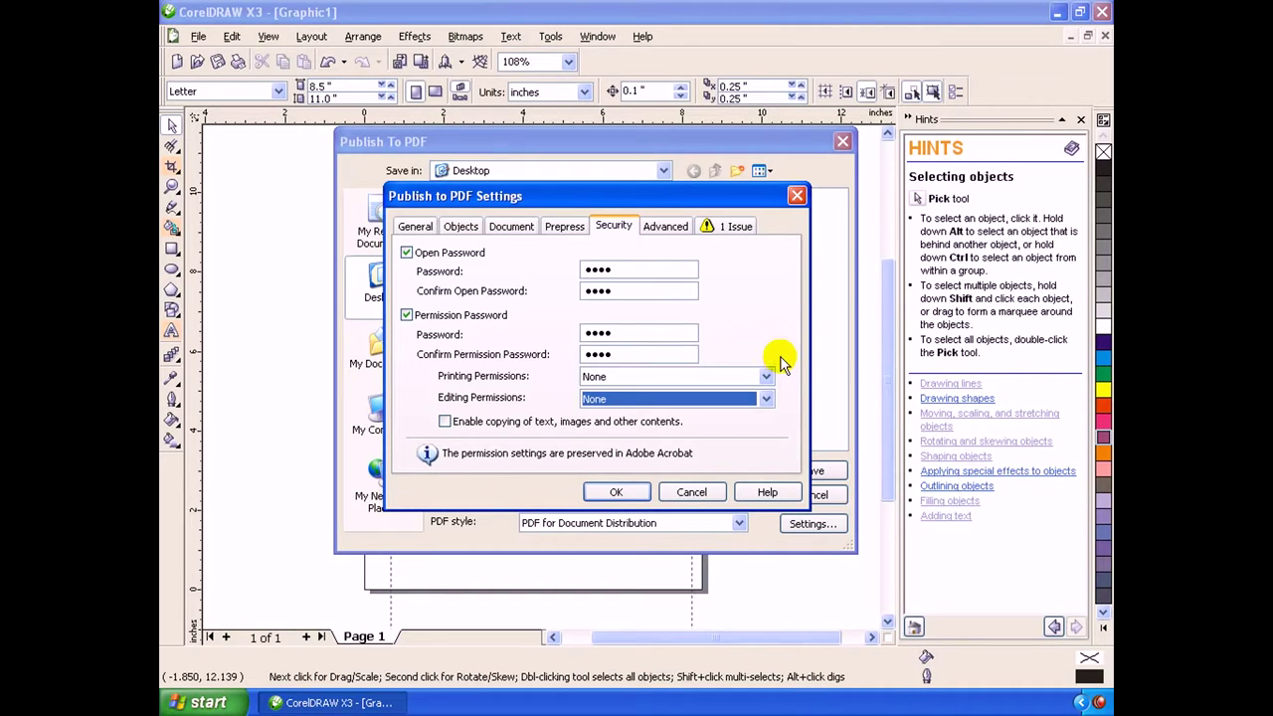
- Confirm the PDF settings and publish the document as COREL.pdf on the Desktop
click(615, 492)
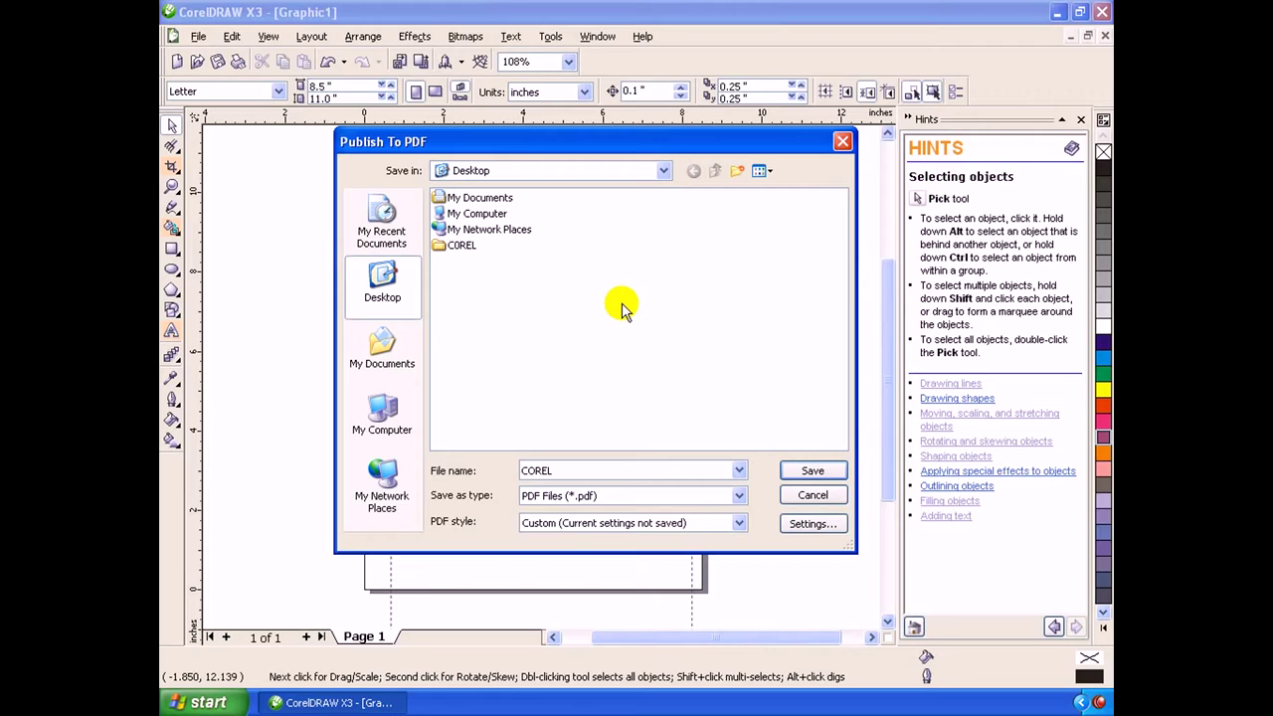
click(813, 472)
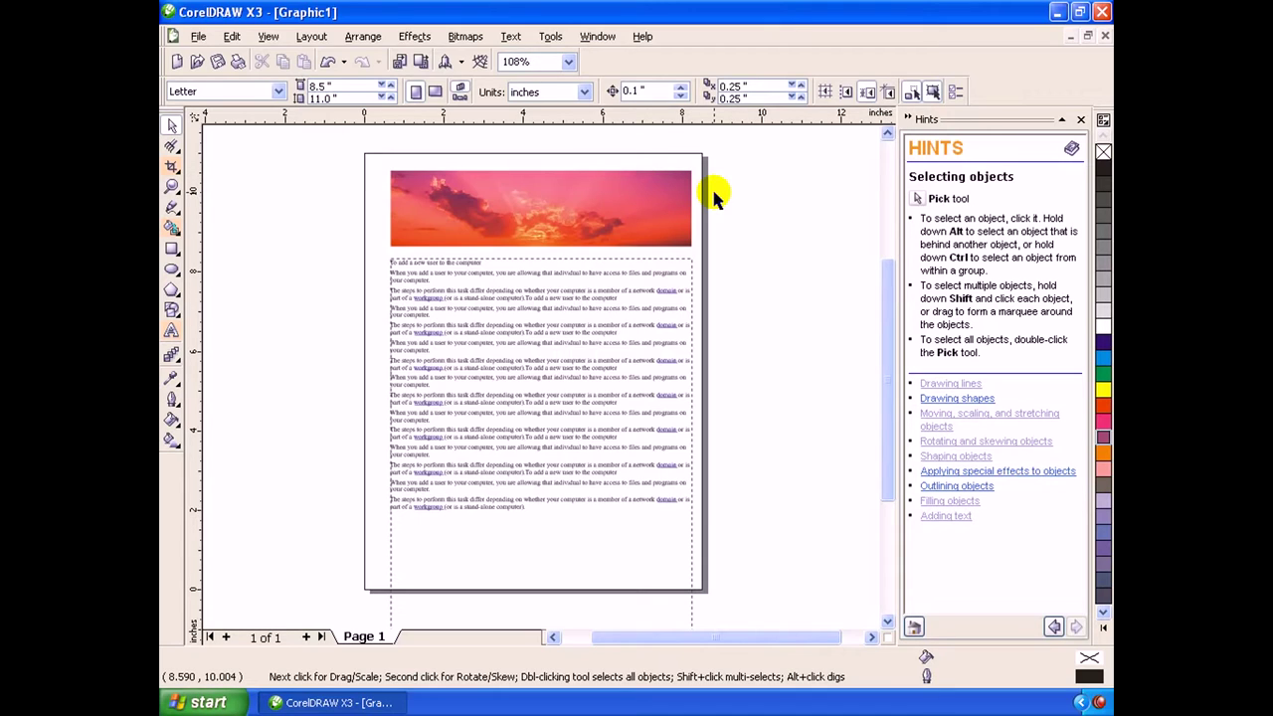
- Minimize CorelDRAW and open COREL.pdf from the desktop in Adobe Reader
click(1056, 12)
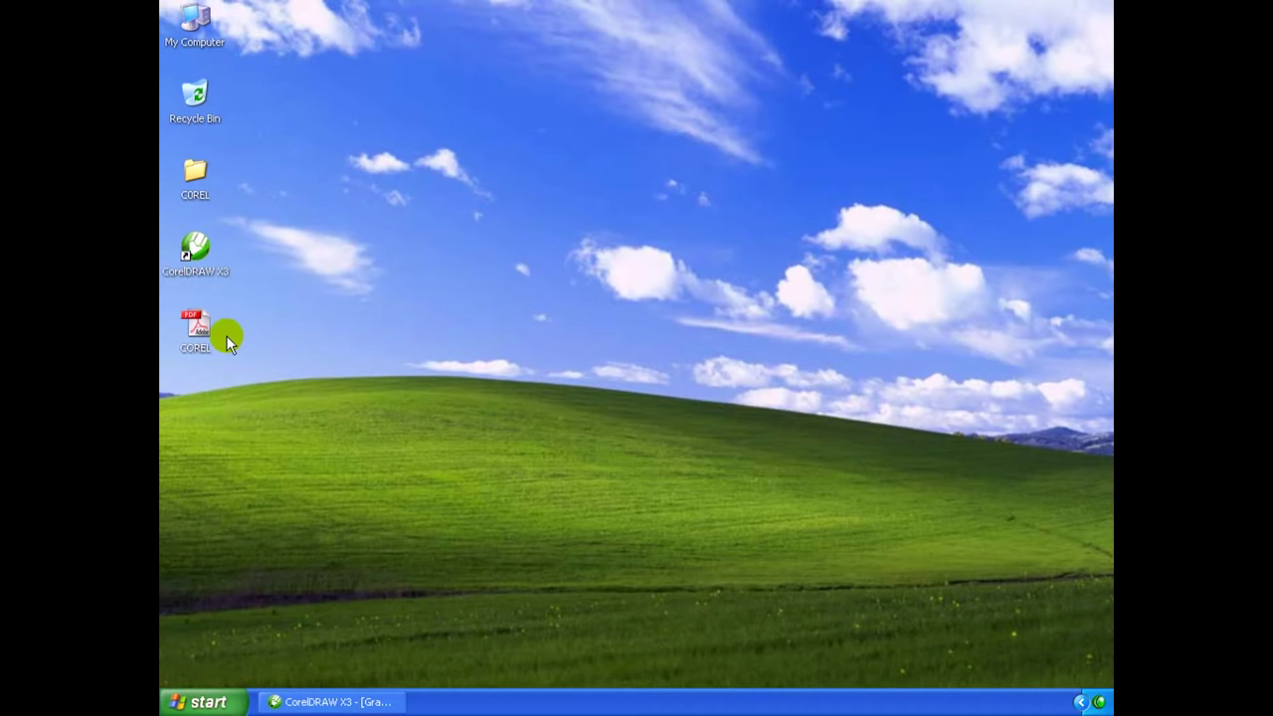
double_click(200, 329)
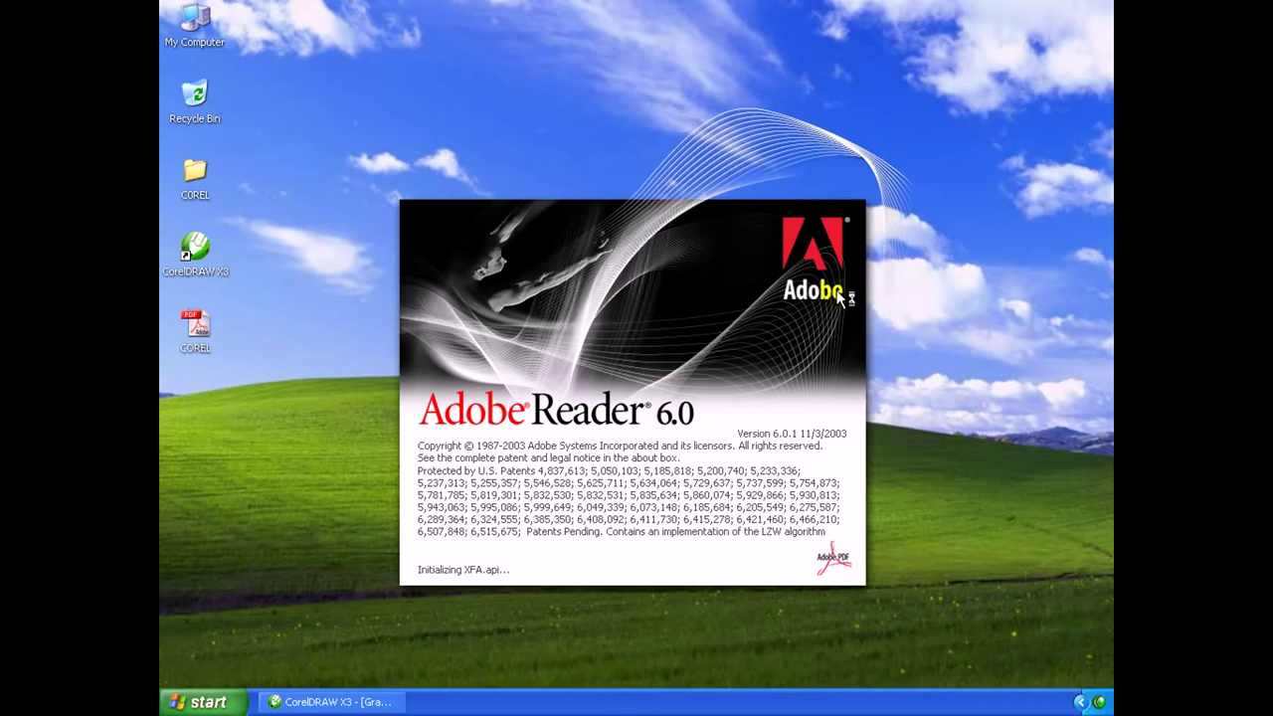
click(583, 393)
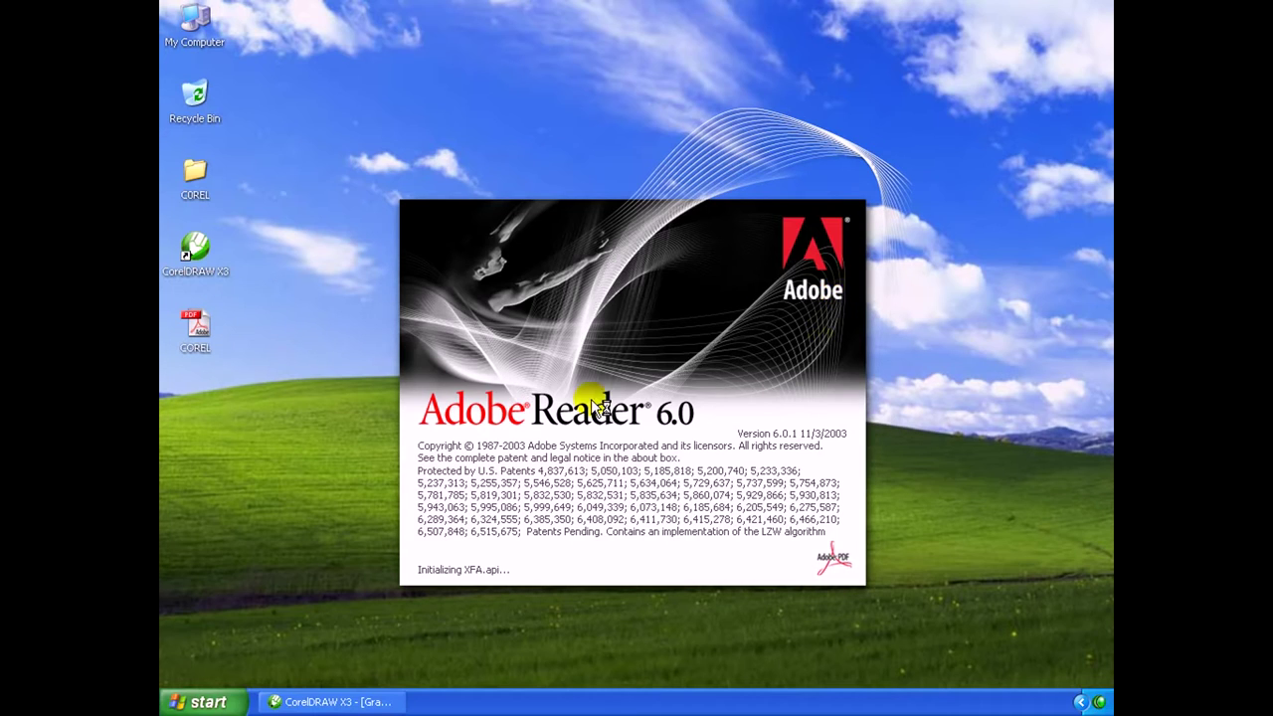
click(636, 195)
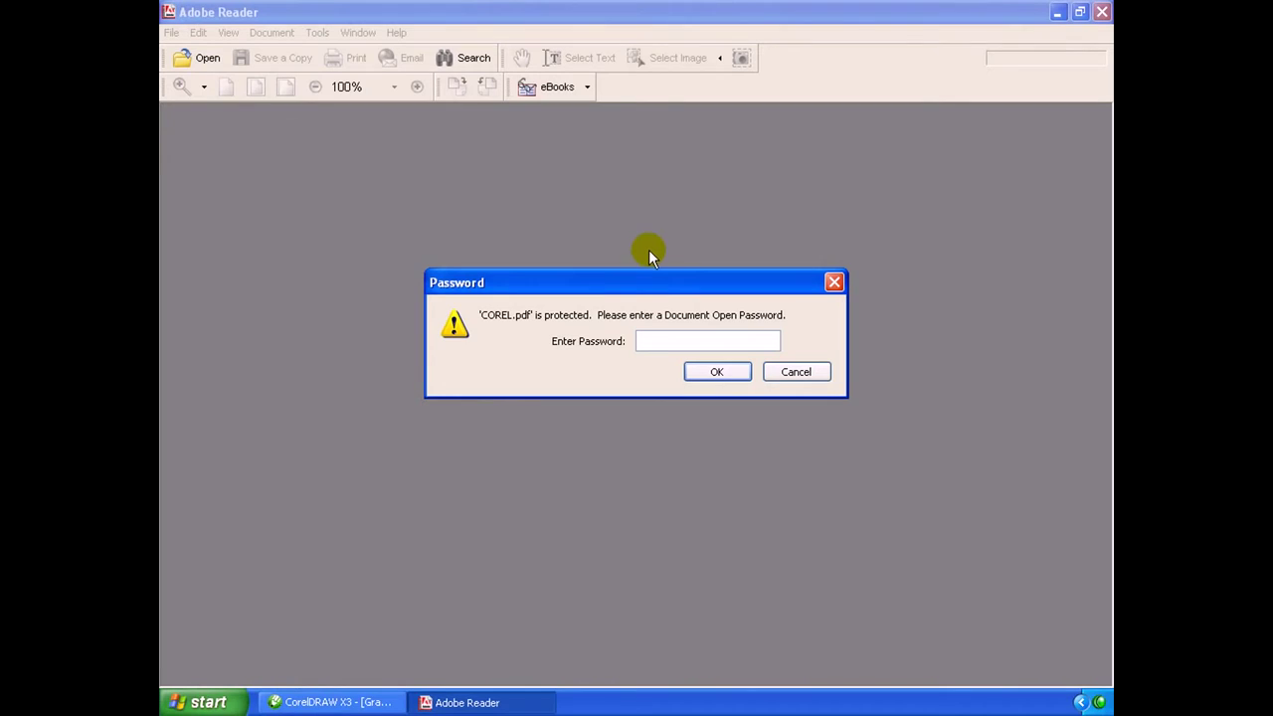
- Enter the document open password to unlock COREL.pdf
click(664, 281)
click(664, 342)
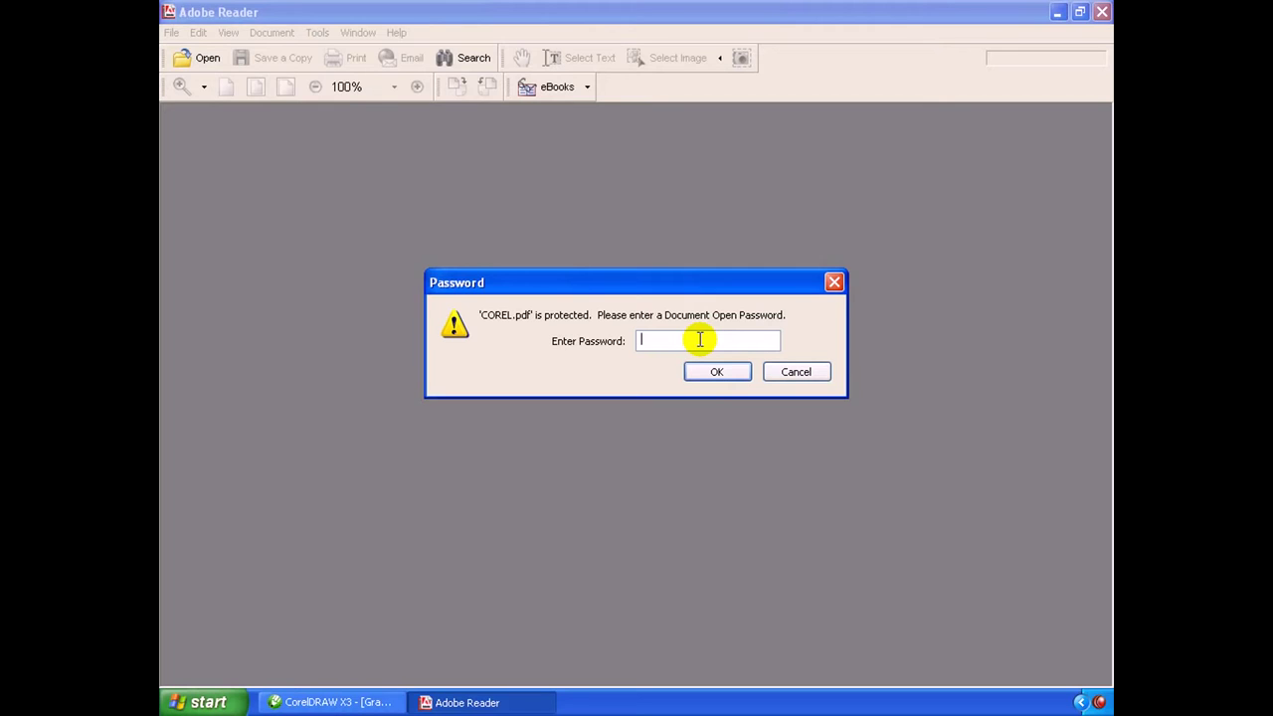
drag(702, 291, 696, 286)
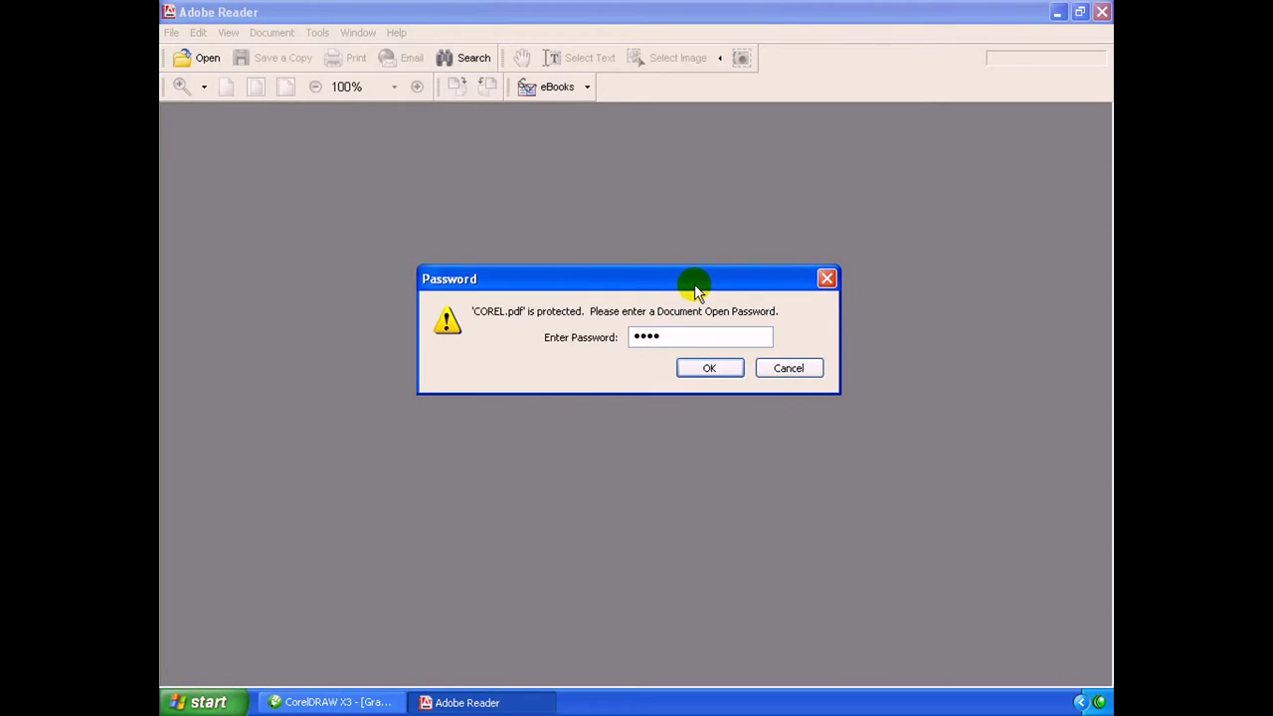
click(706, 368)
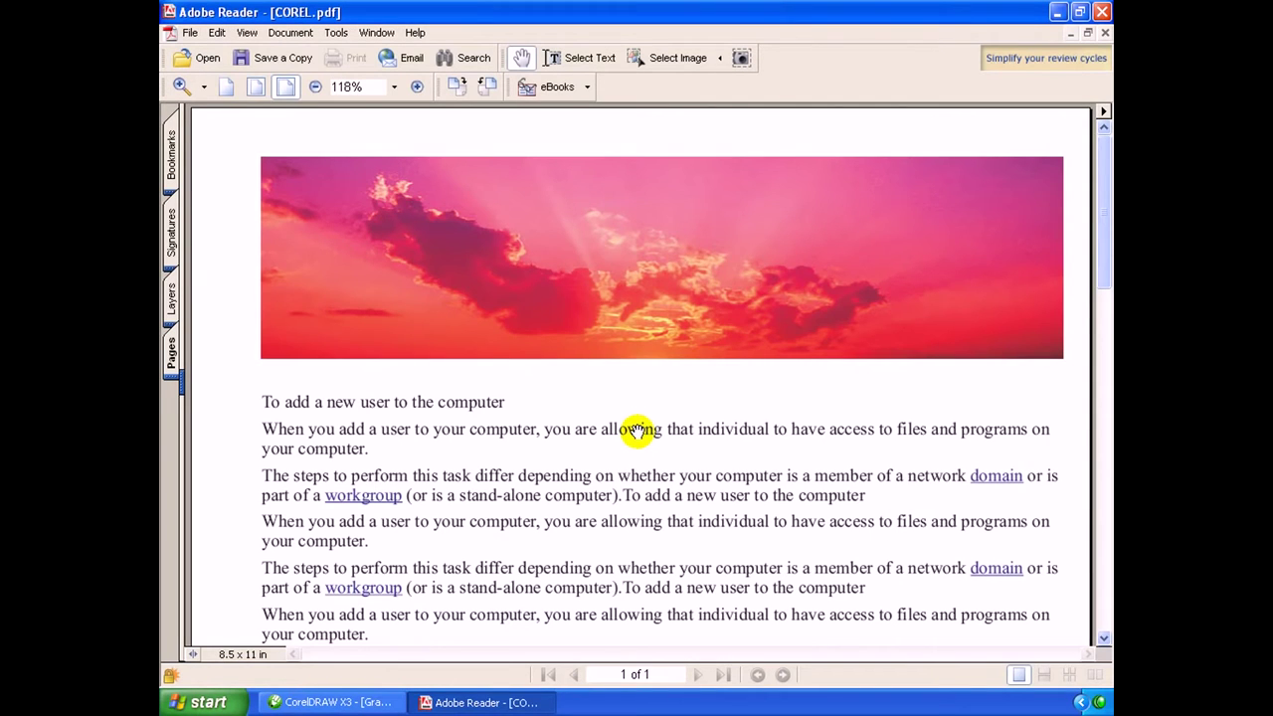
- Scroll through the PDF's sunset banner and text, then close Adobe Reader
scroll(594, 323, down, 3)
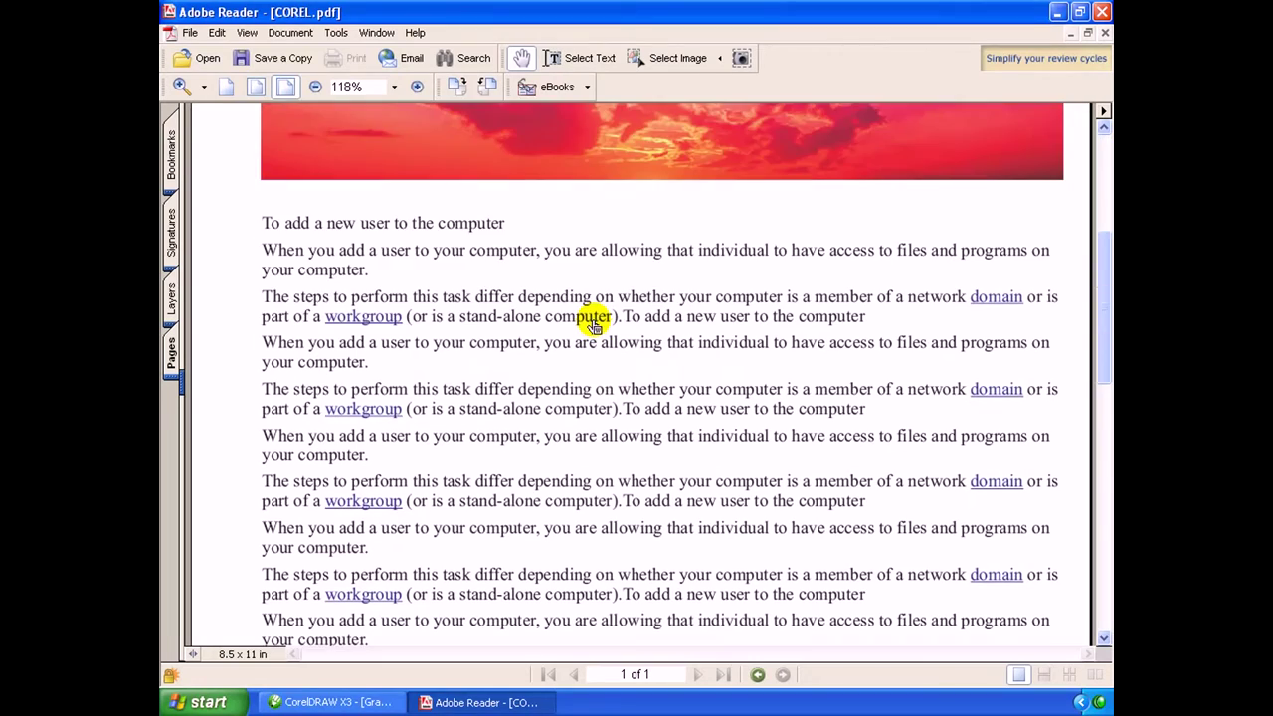
scroll(594, 324, down, 3)
scroll(593, 323, down, 3)
scroll(594, 320, up, 7)
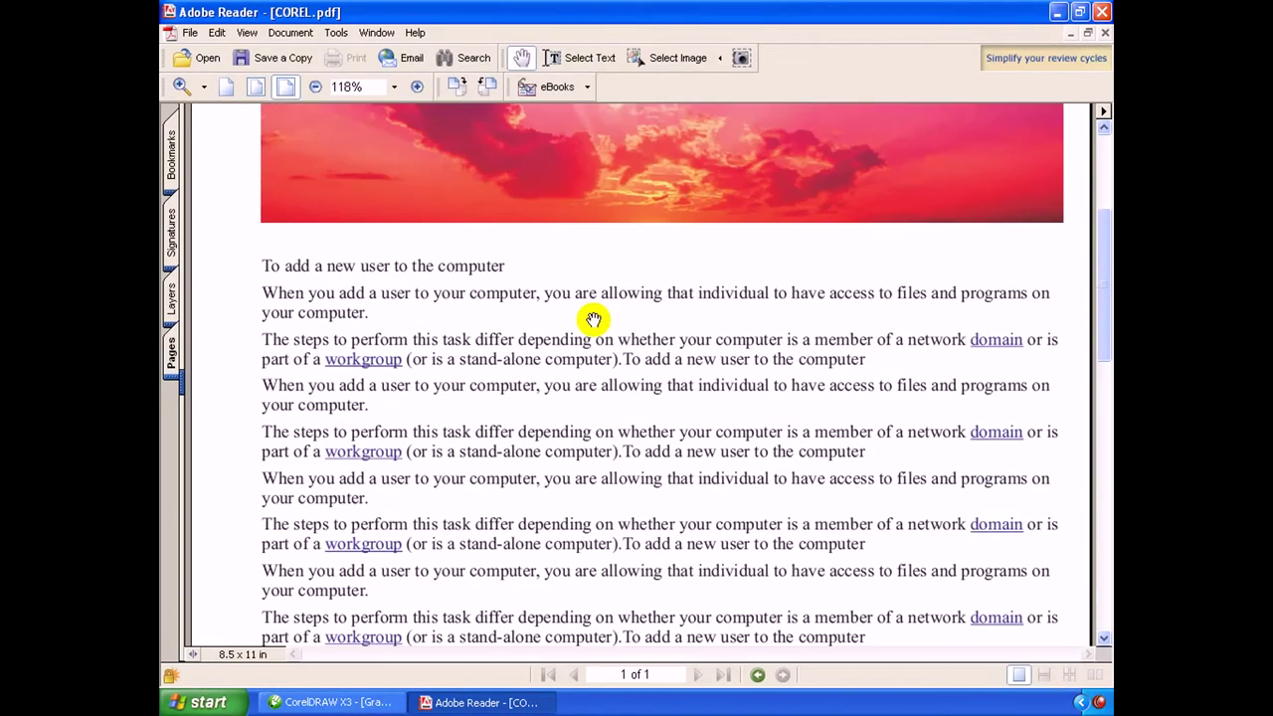
scroll(594, 319, up, 3)
scroll(594, 319, down, 4)
scroll(594, 319, down, 2)
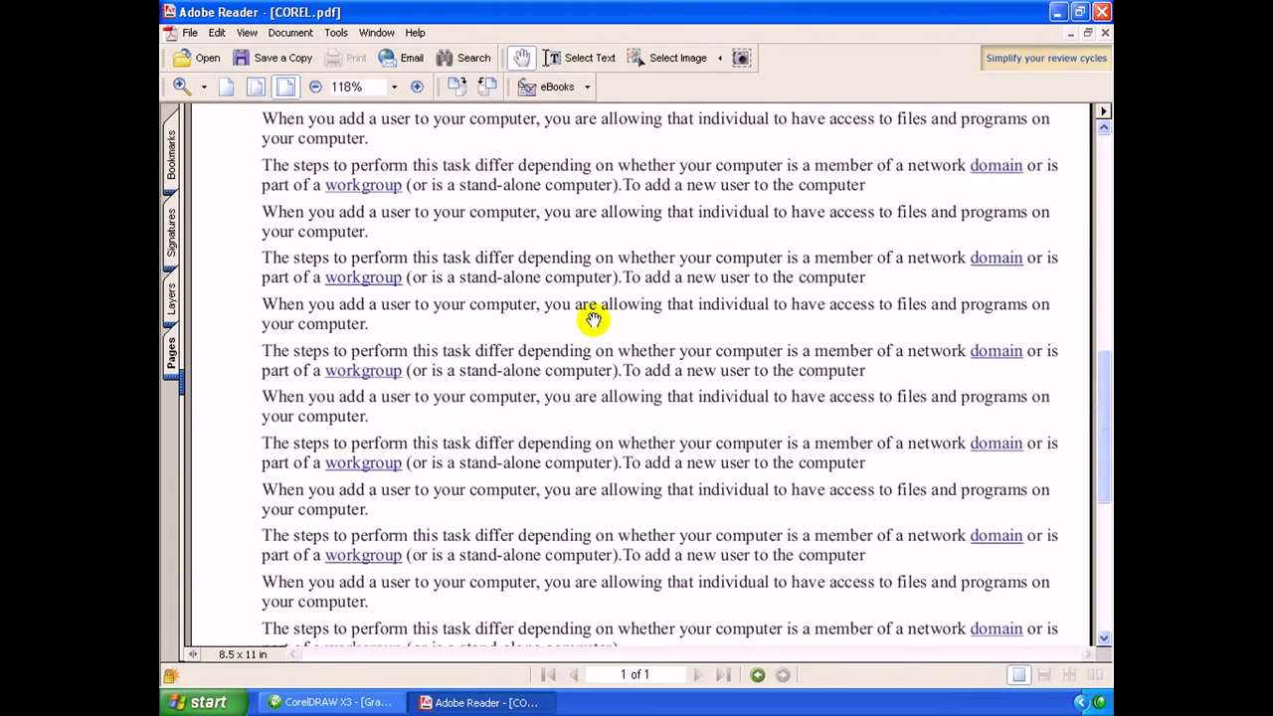
scroll(594, 320, up, 1)
scroll(594, 320, up, 3)
scroll(594, 320, up, 2)
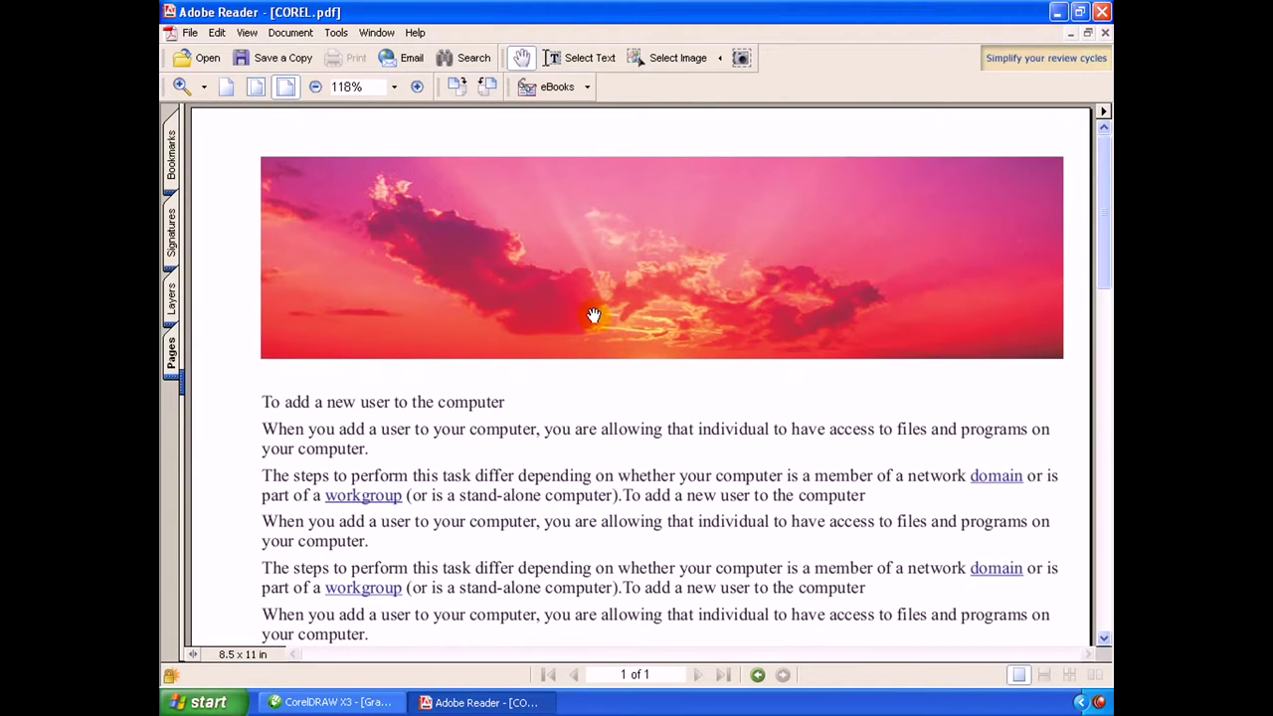
click(1102, 12)
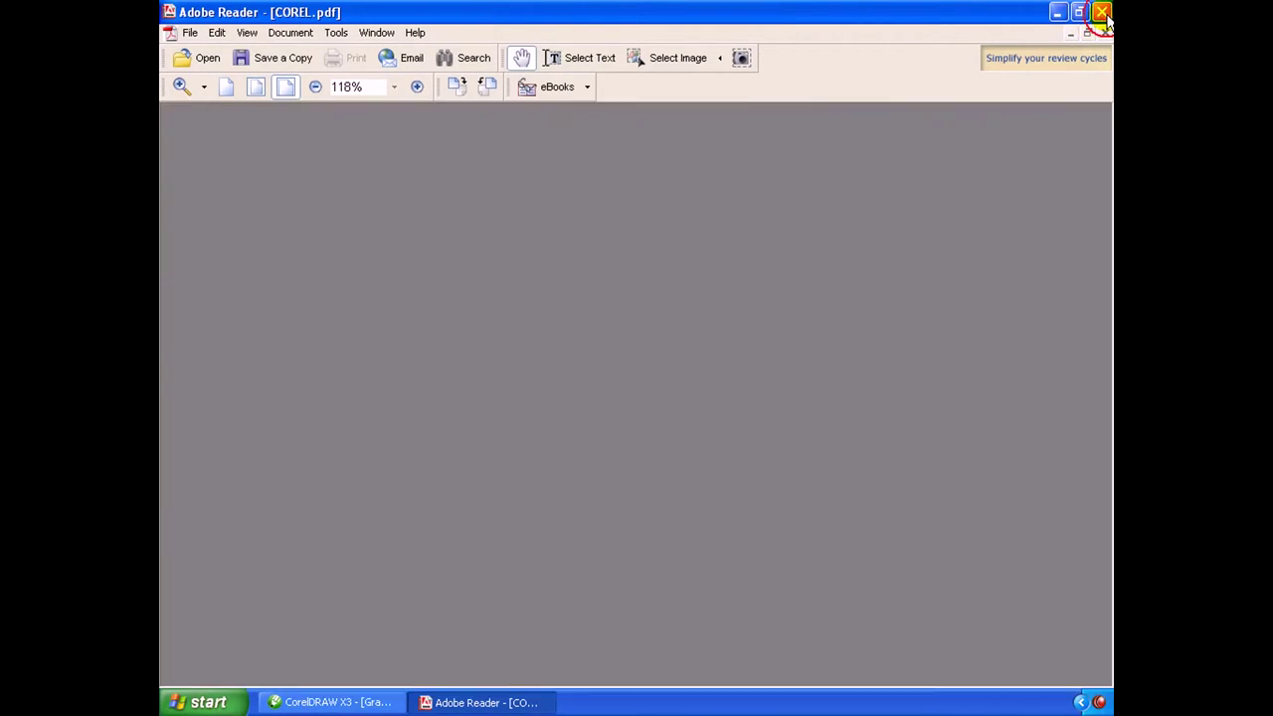
- Back in CorelDRAW X3, undo to remove the sunset banner and text frame
click(366, 704)
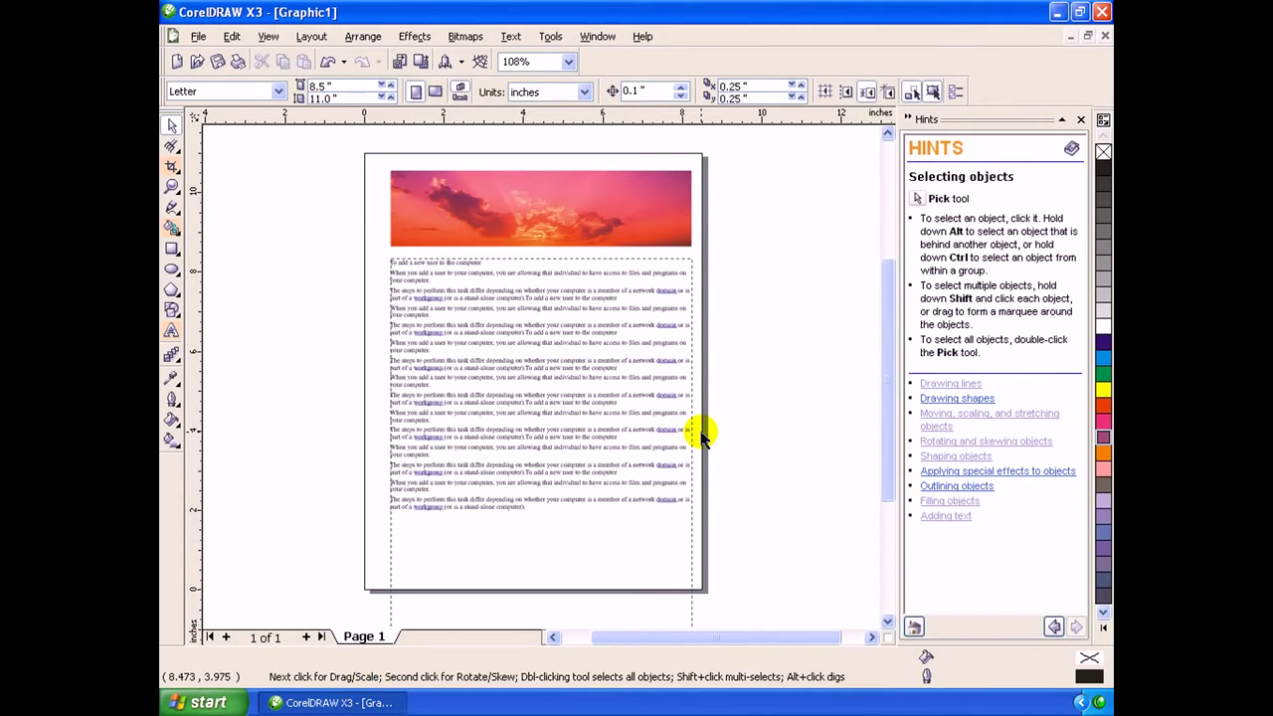
drag(888, 365, 874, 363)
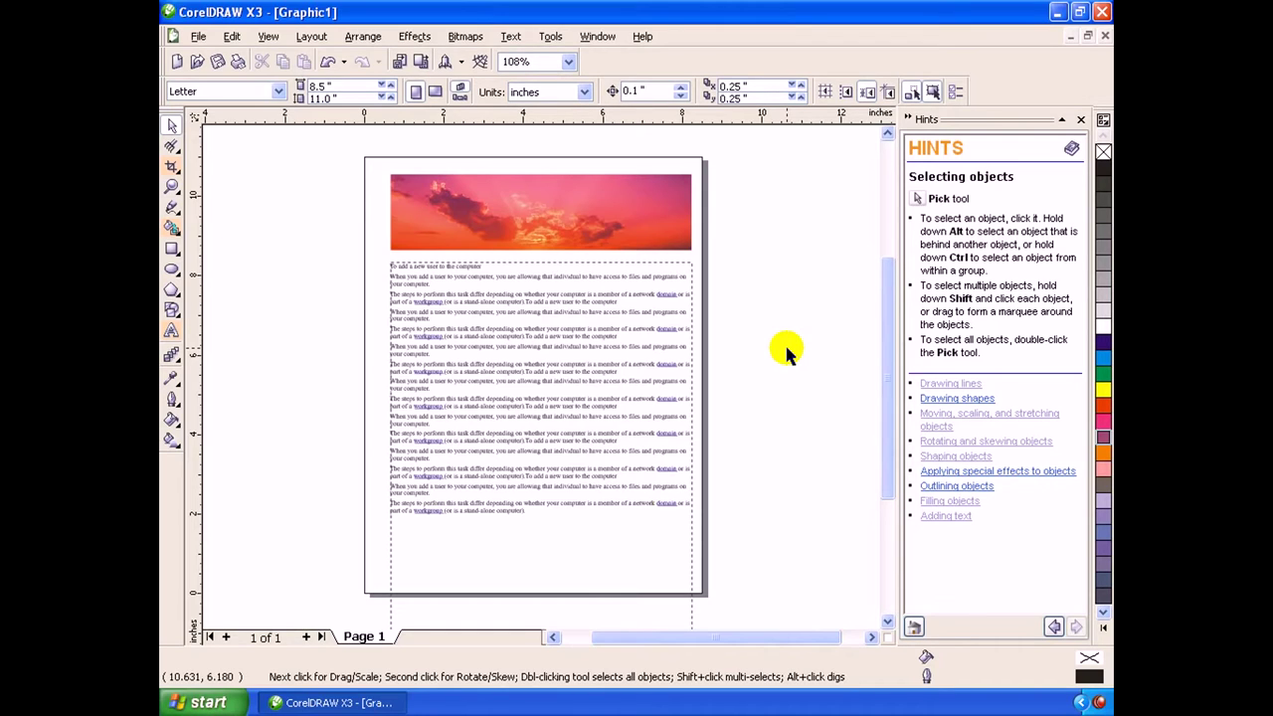
key(ctrl+z)
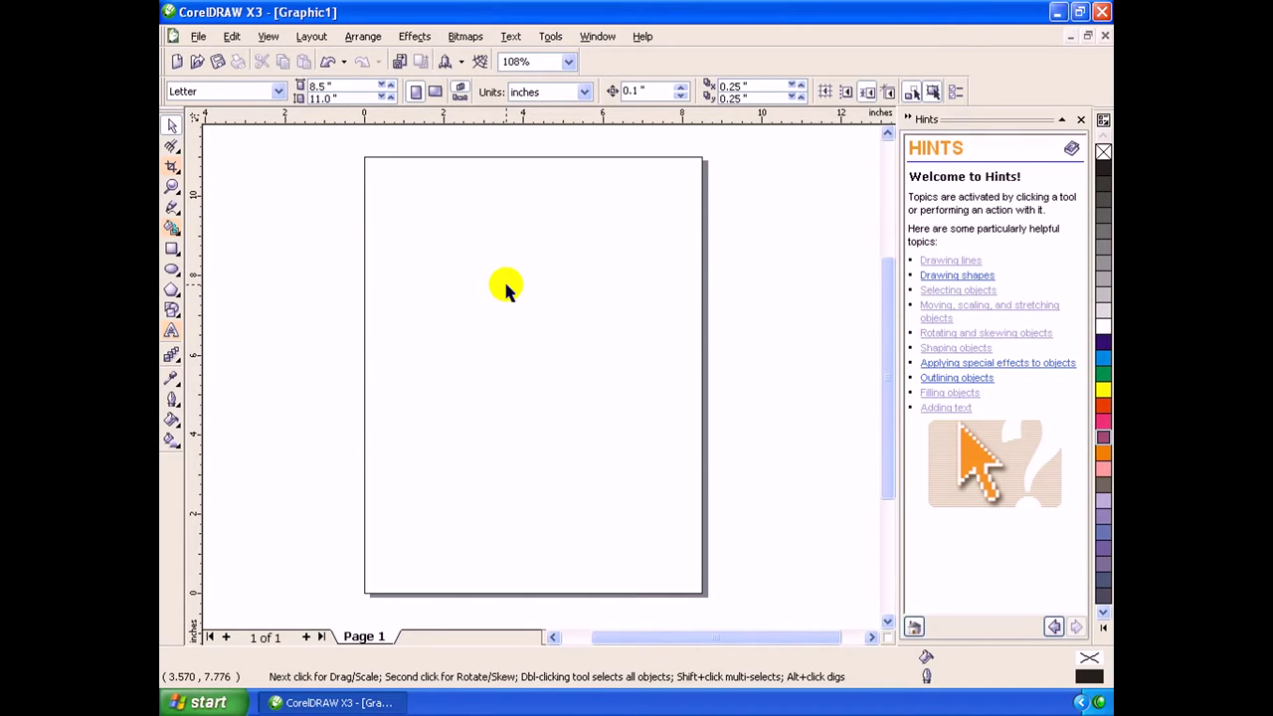
- Draw a red-filled 6.874 × 2.065 inch rectangle and centre it on the page
click(174, 250)
drag(403, 250, 679, 332)
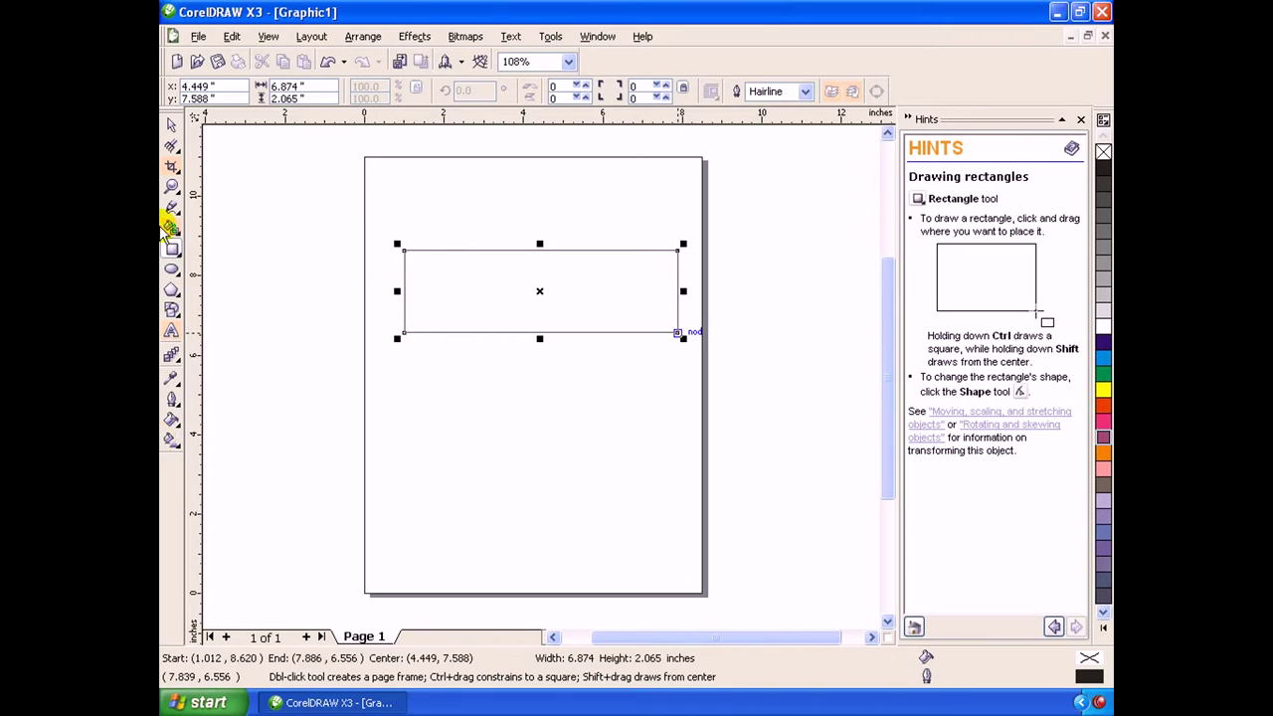
click(1104, 407)
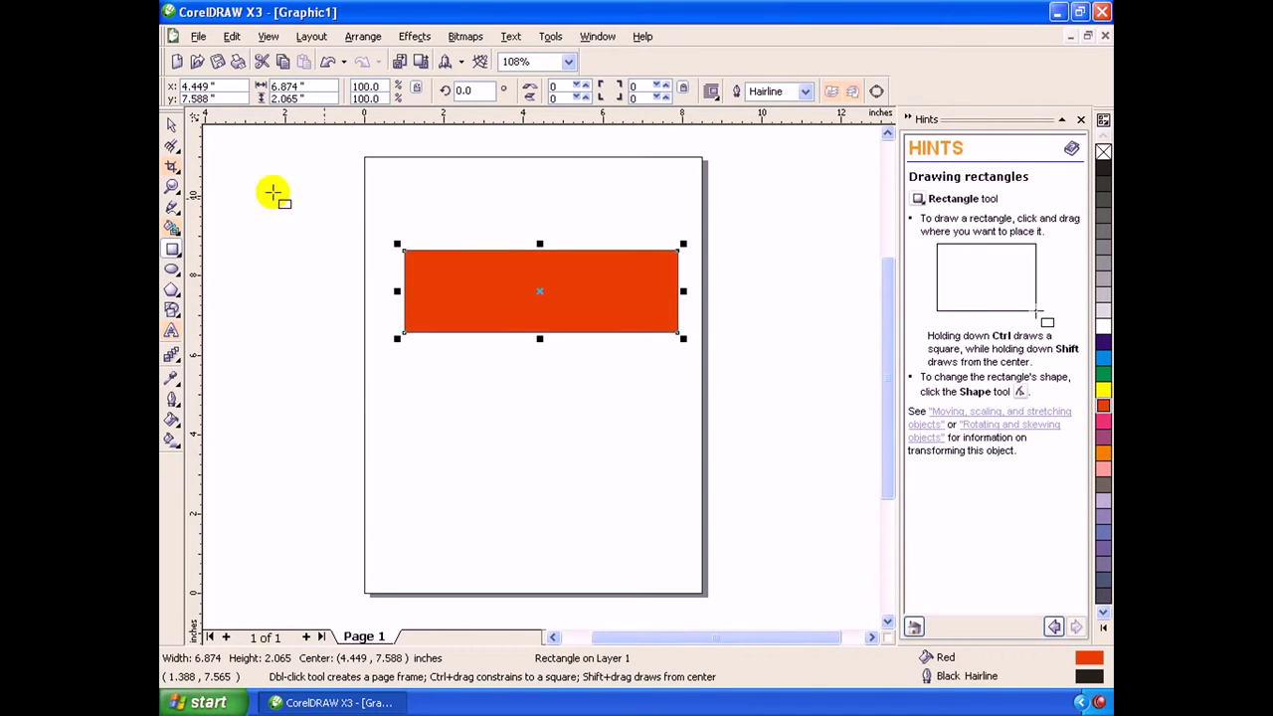
click(174, 127)
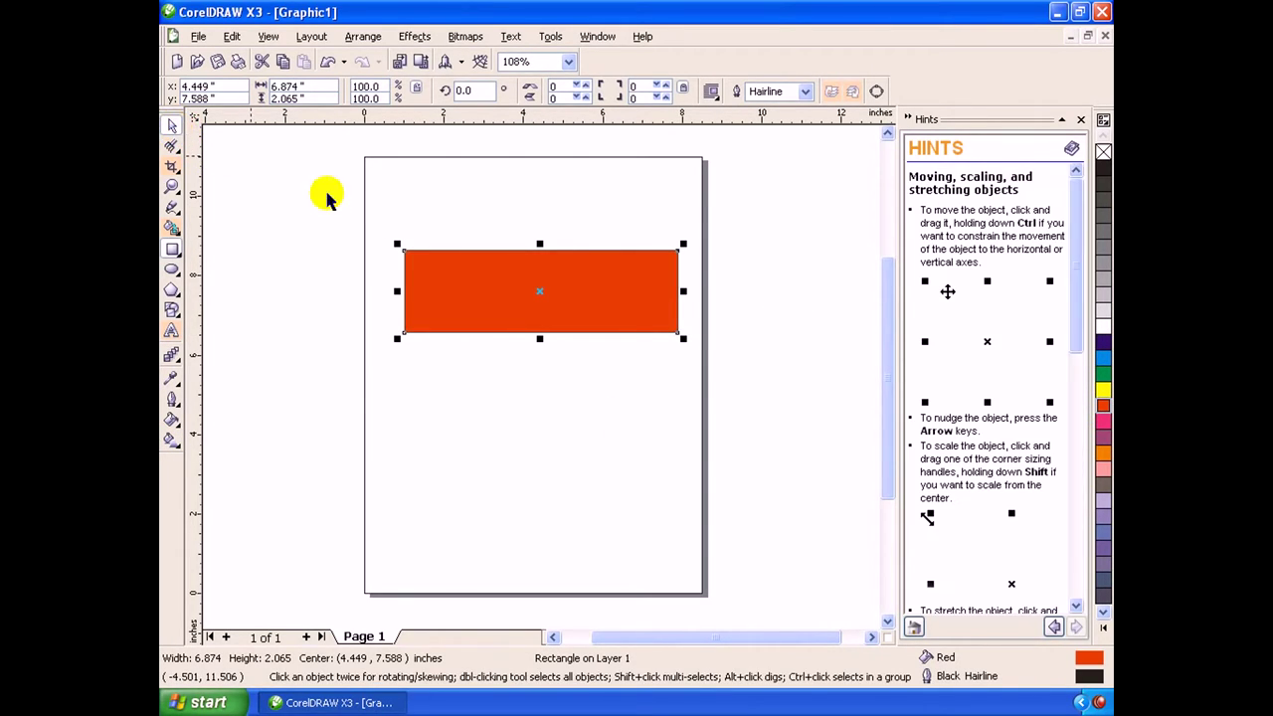
drag(527, 291, 516, 306)
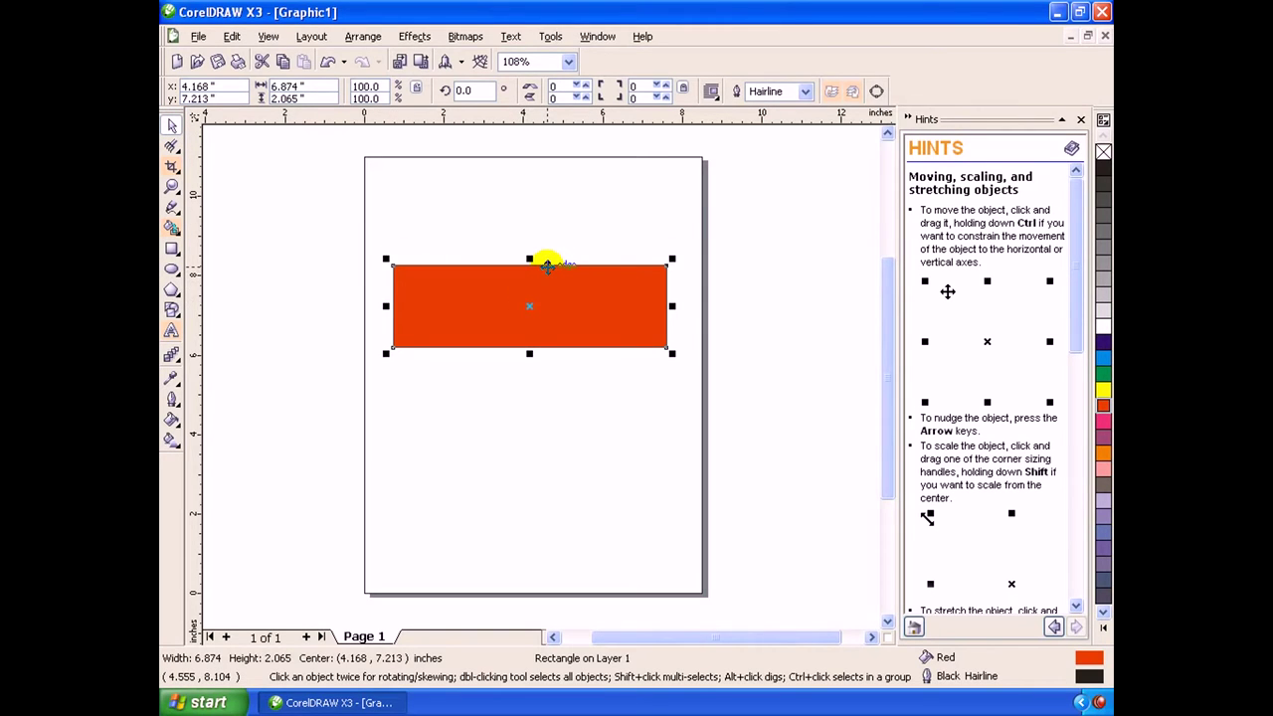
key(p)
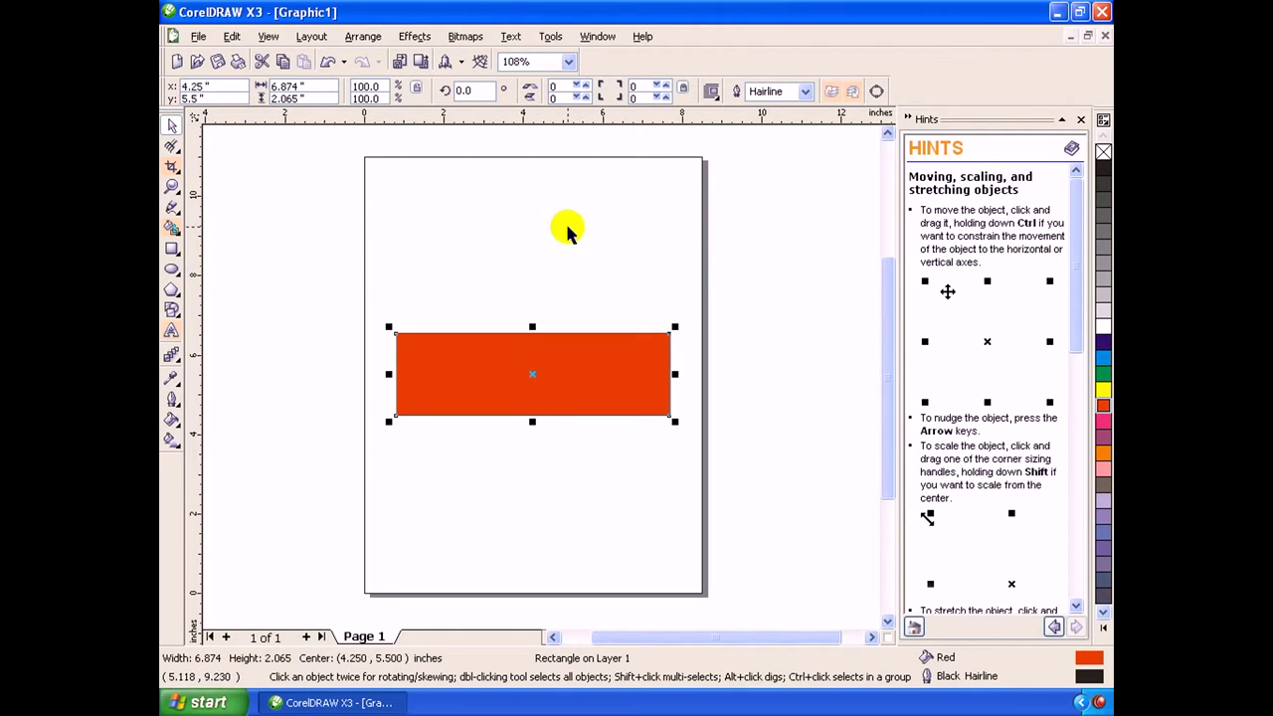
click(549, 385)
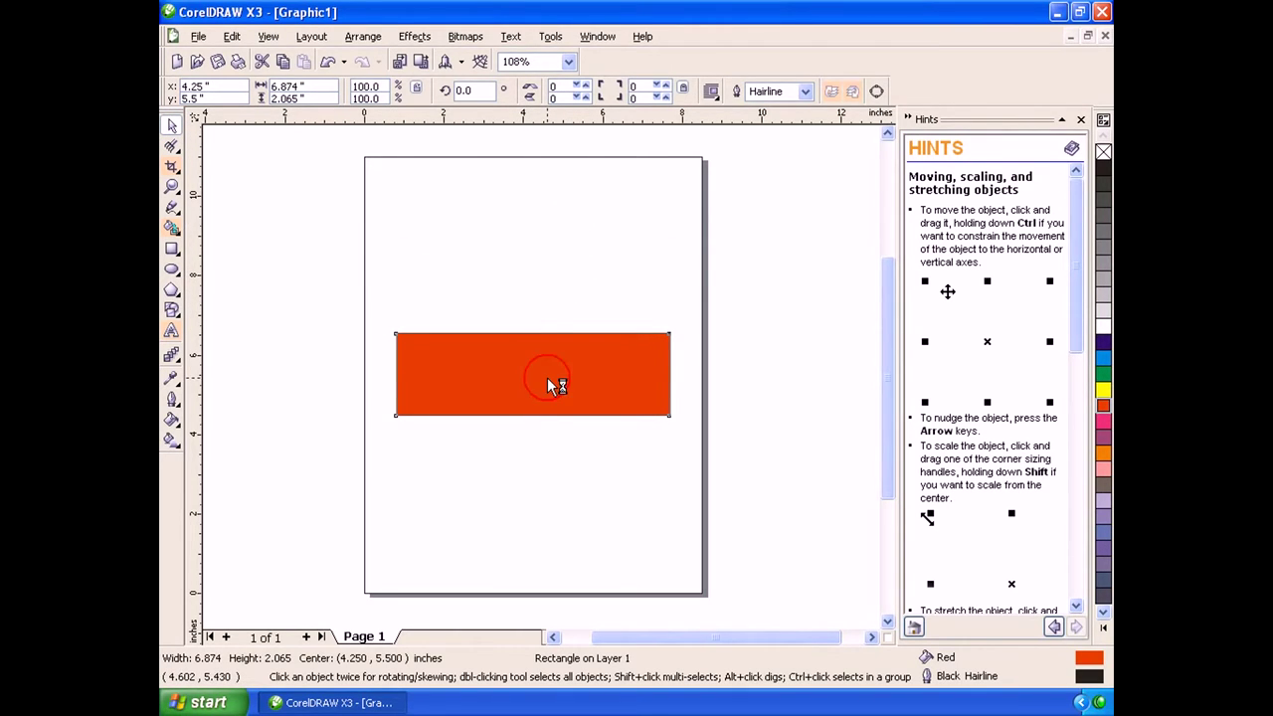
click(600, 36)
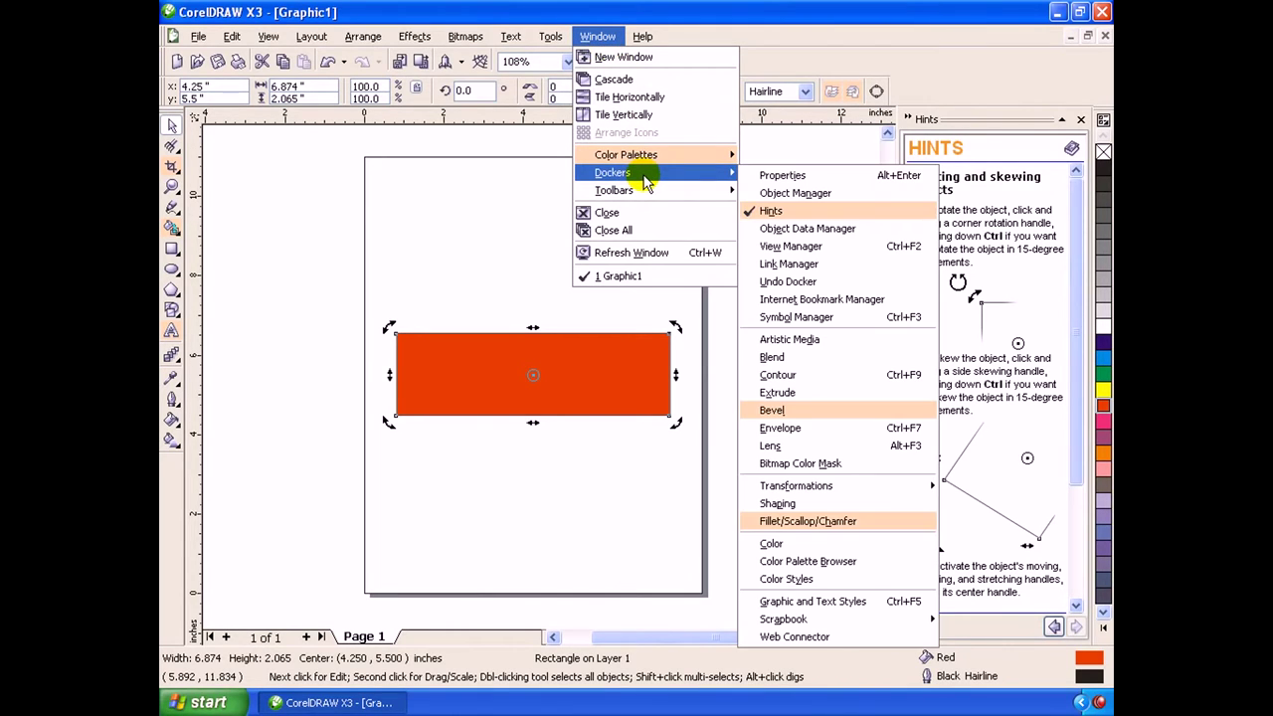
mouse_move(613, 172)
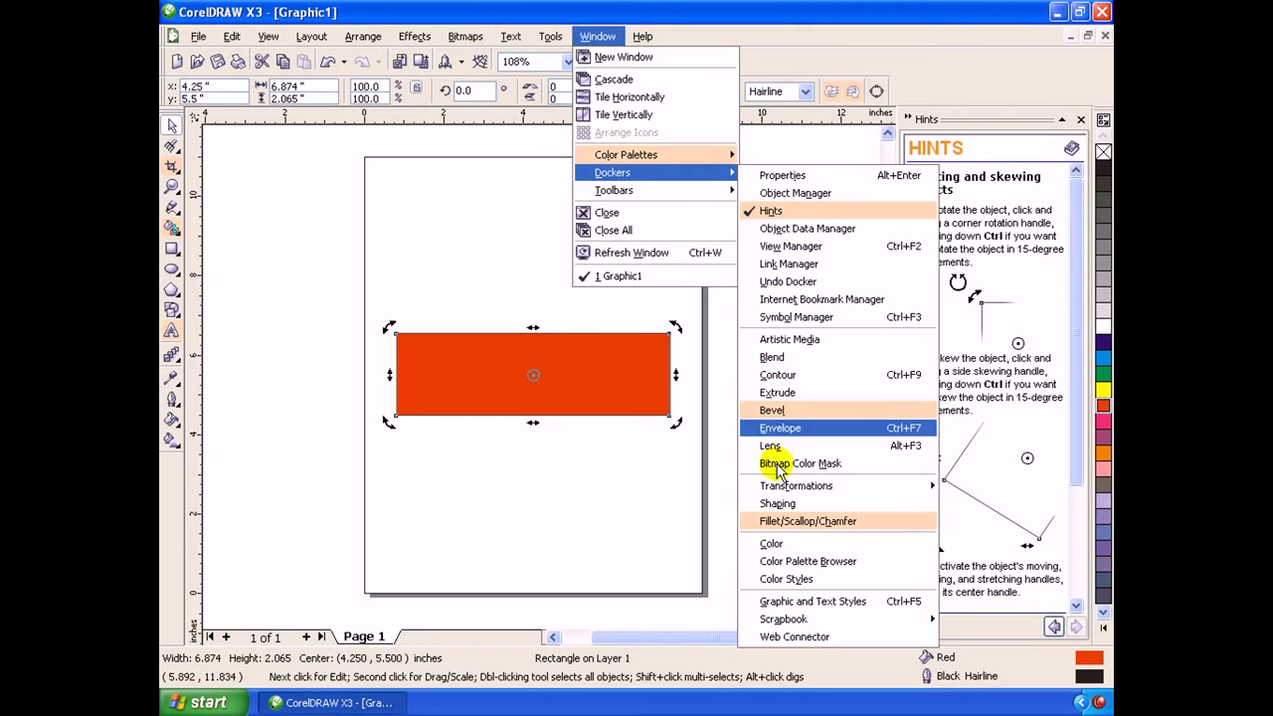
- Set the Fillet/Scallop/Chamfer docker to Fillet with a 0.07" radius and select the red rectangle
click(813, 527)
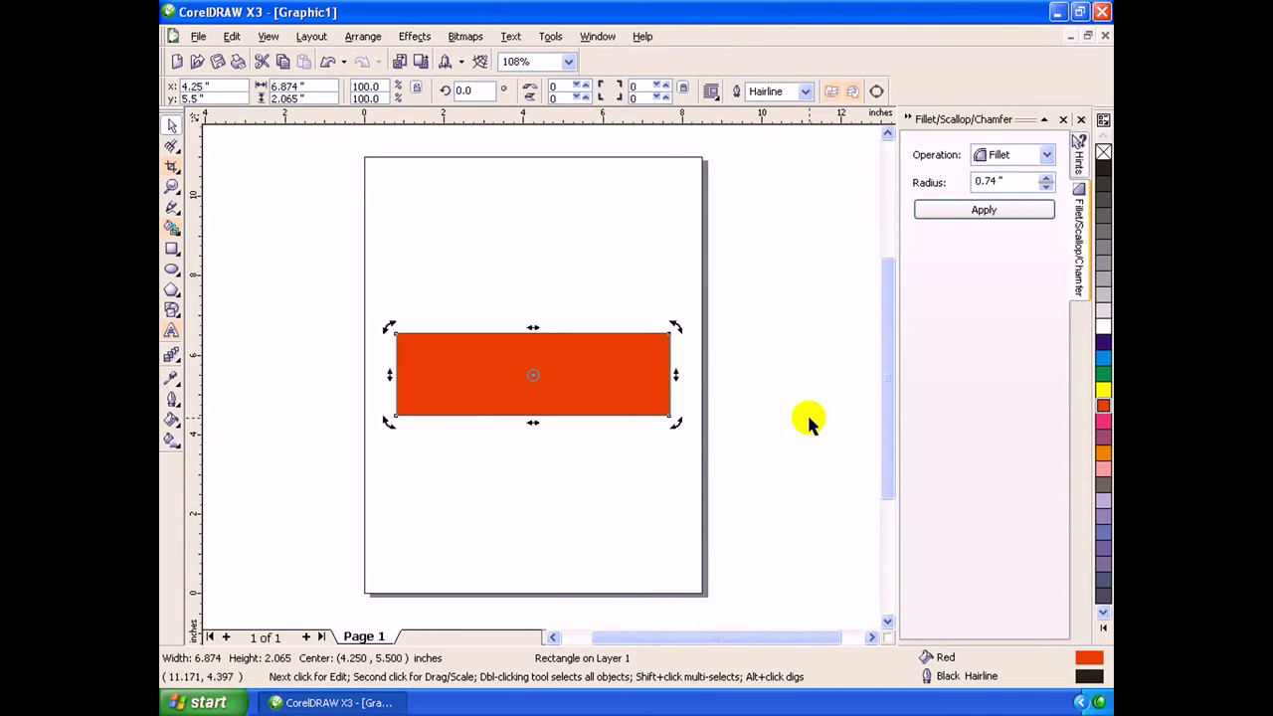
click(810, 422)
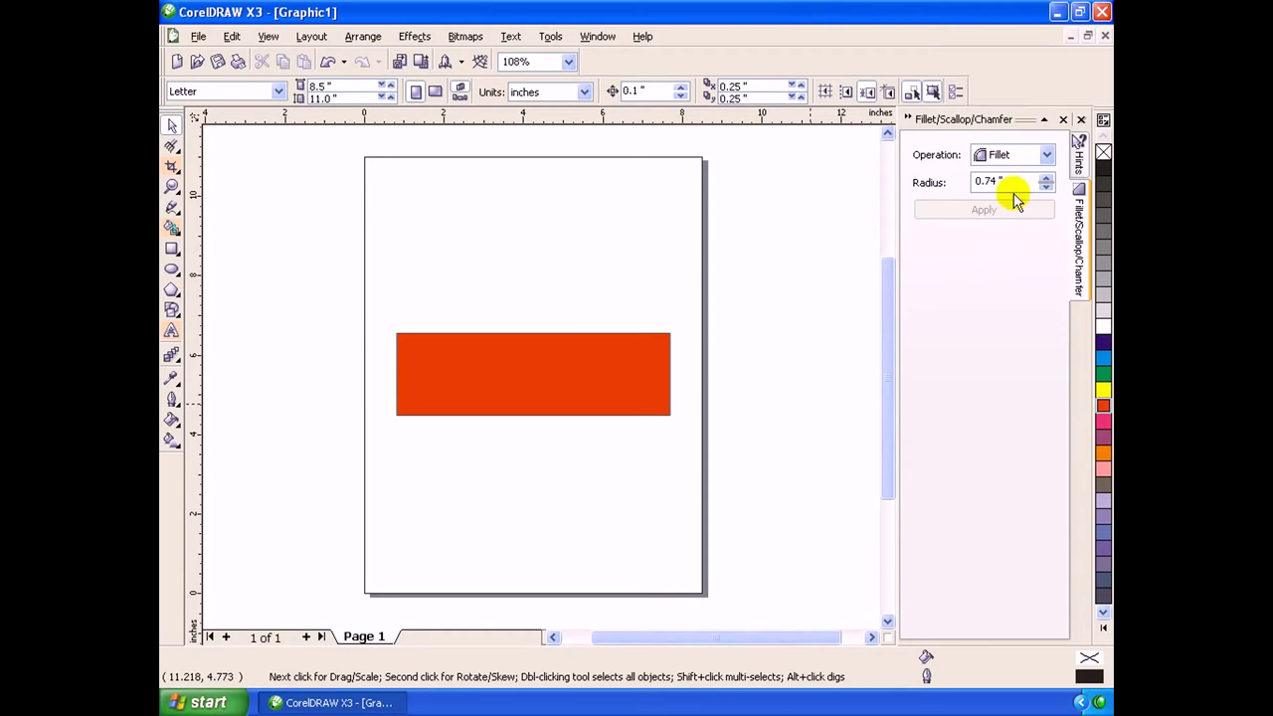
click(1044, 156)
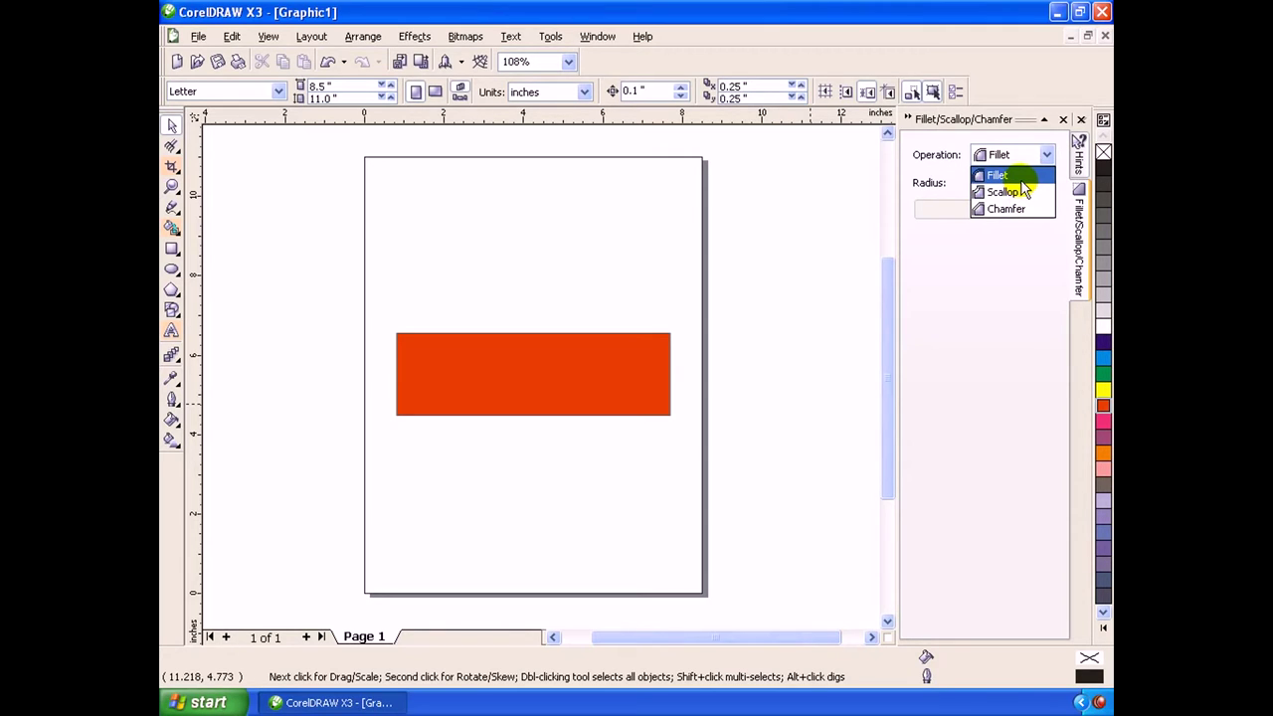
click(1022, 183)
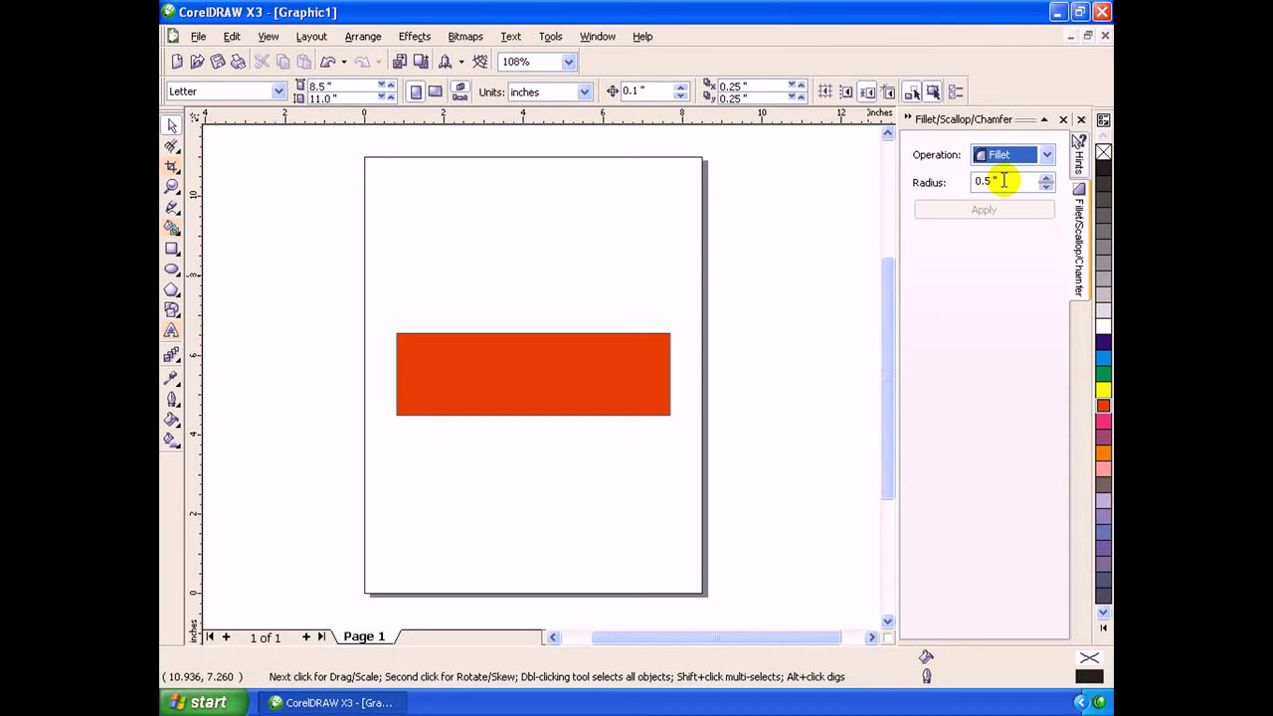
drag(1045, 180, 1045, 170)
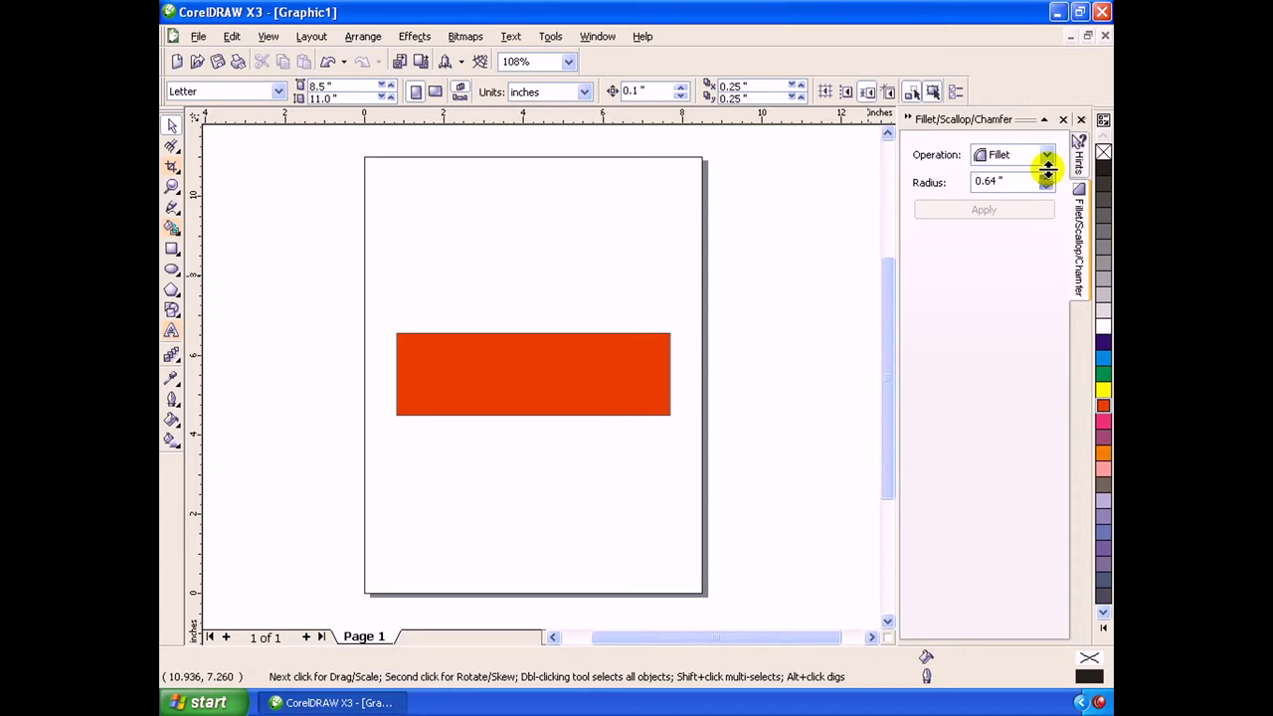
click(665, 363)
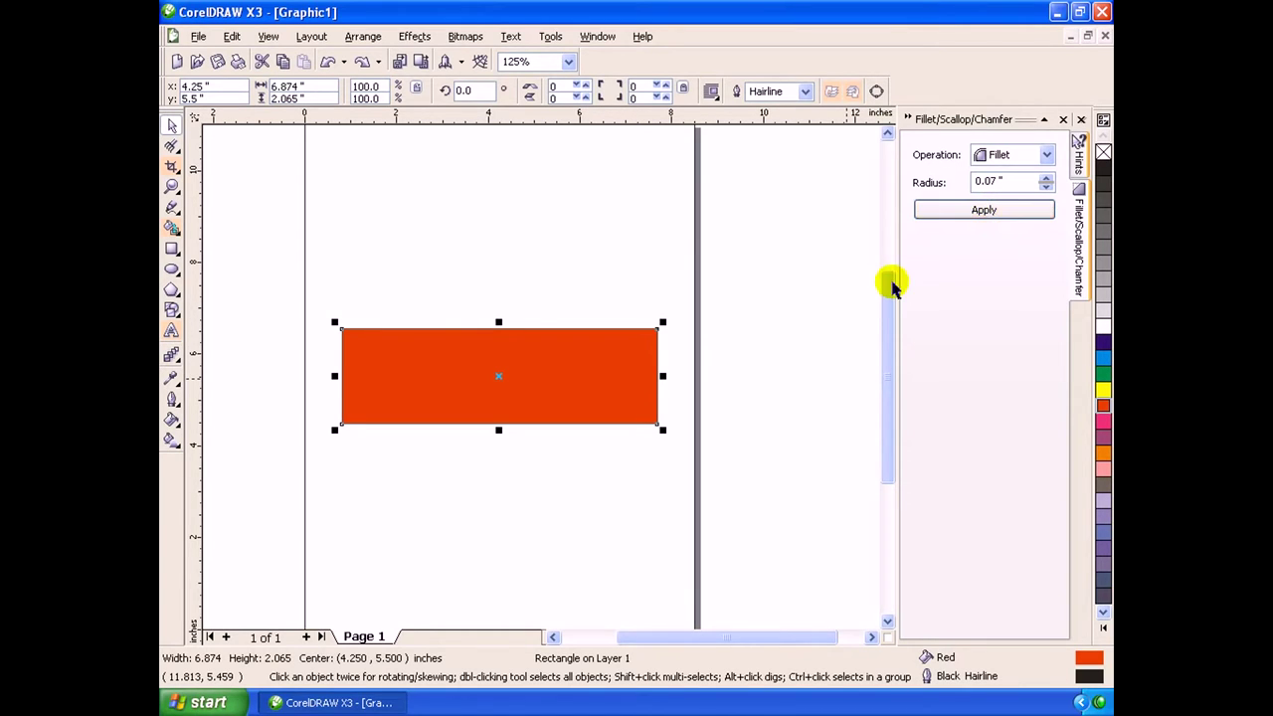
- Round the red rectangle's corners with a 1.44-inch fillet
click(974, 213)
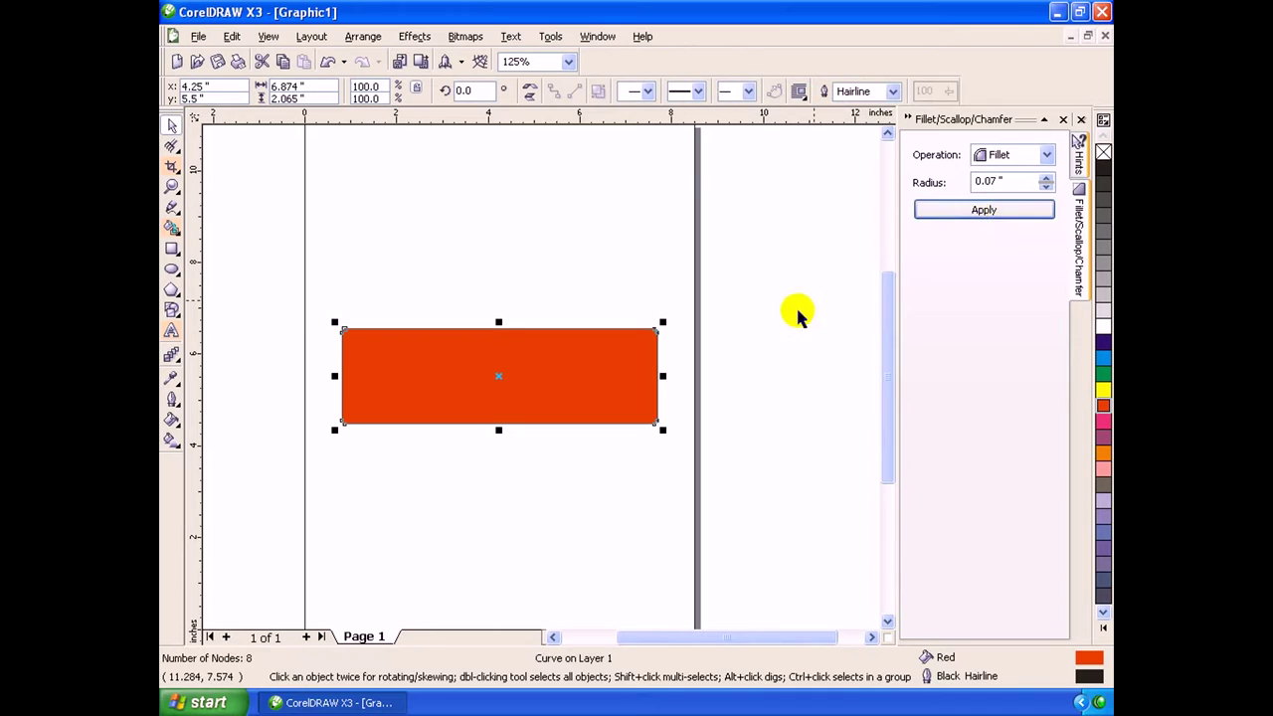
click(575, 373)
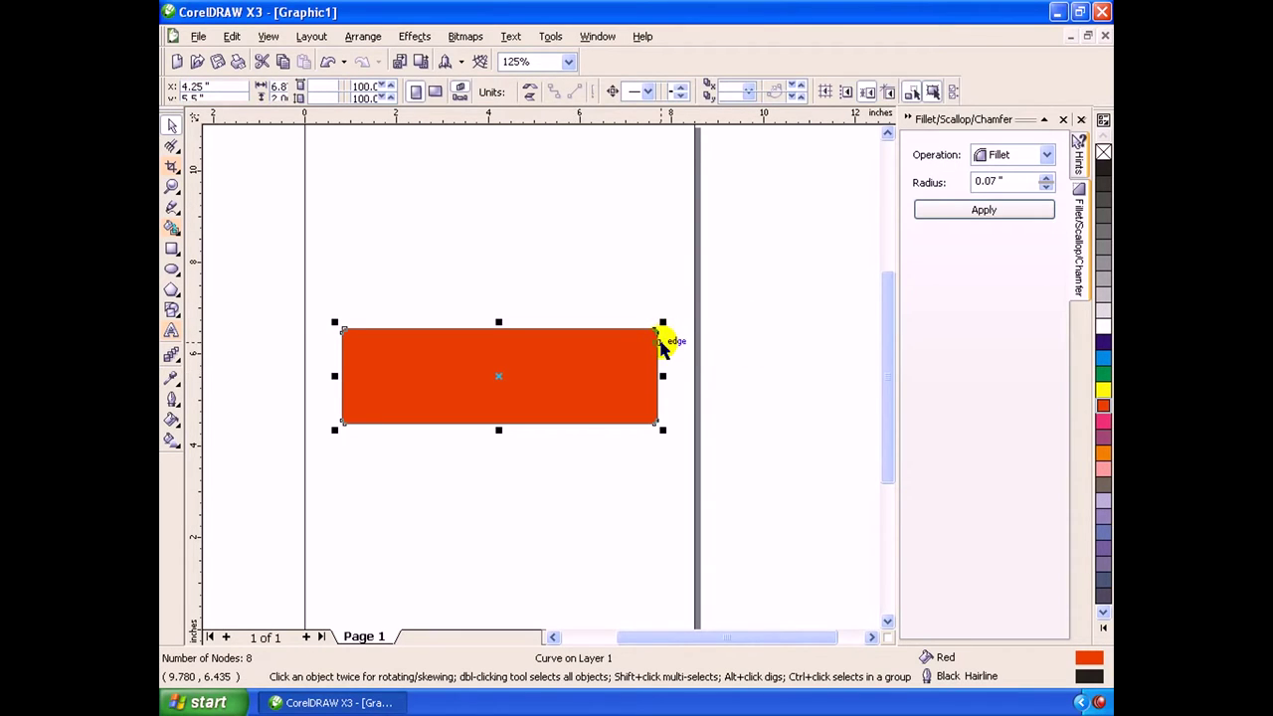
scroll(664, 335, up, 1)
click(563, 322)
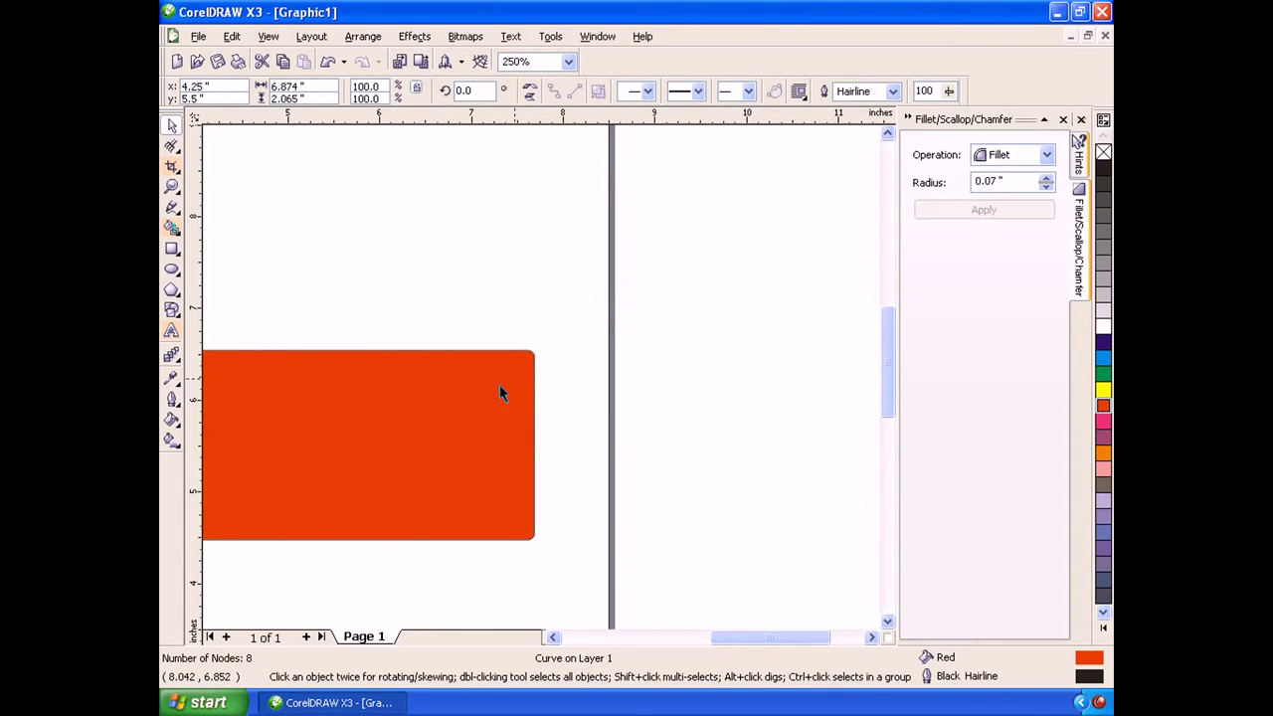
click(500, 388)
click(599, 336)
click(511, 393)
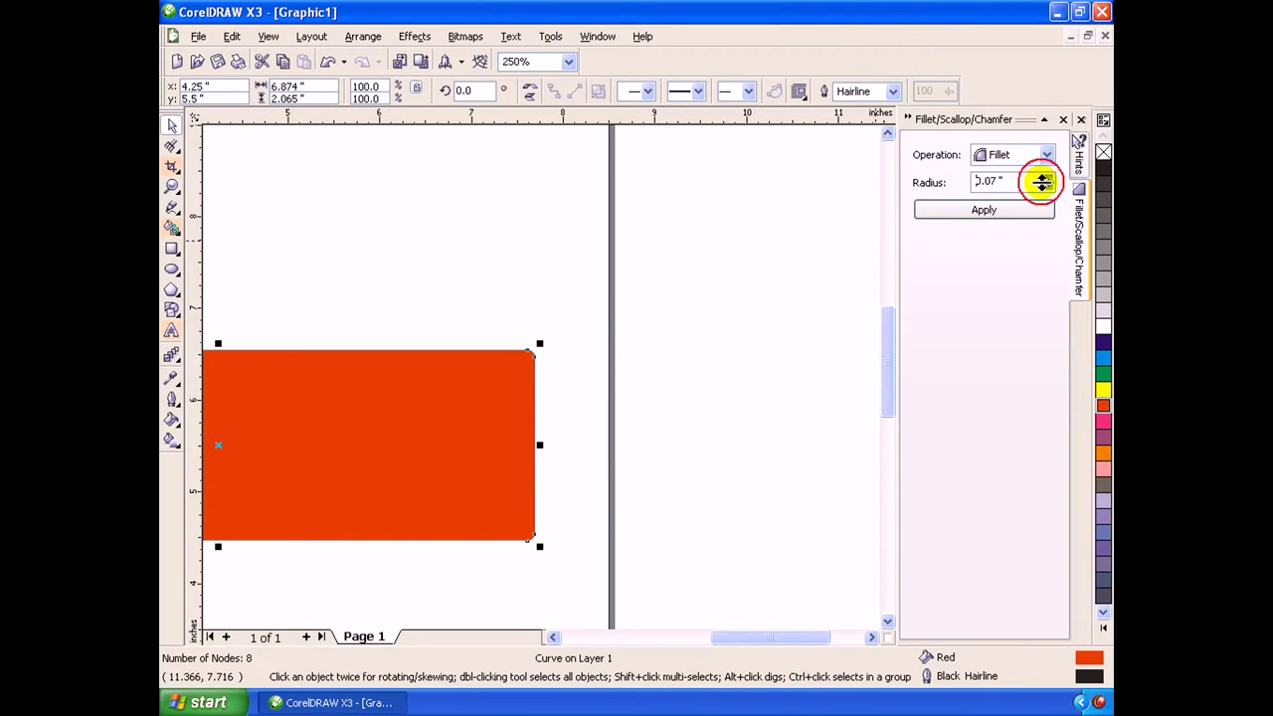
drag(1041, 182, 1032, 42)
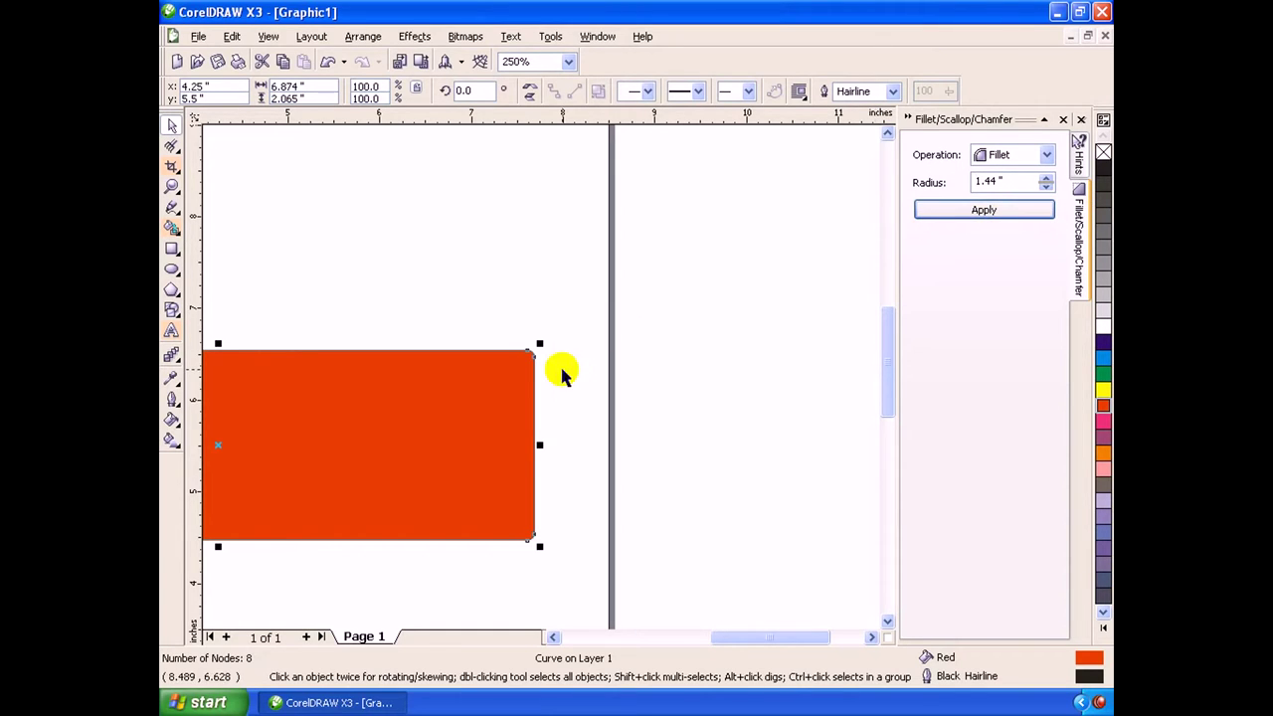
click(985, 211)
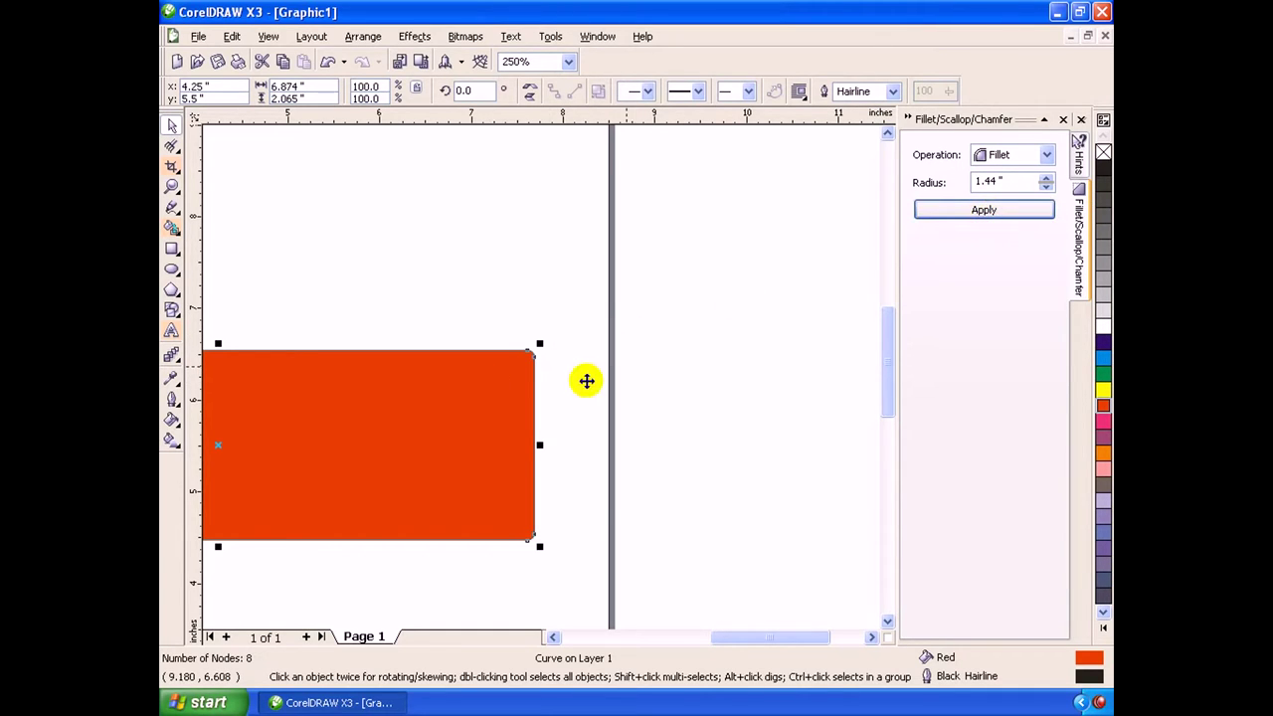
- Zoom the view out to 125% and deselect the rectangle on empty canvas
right_click(417, 410)
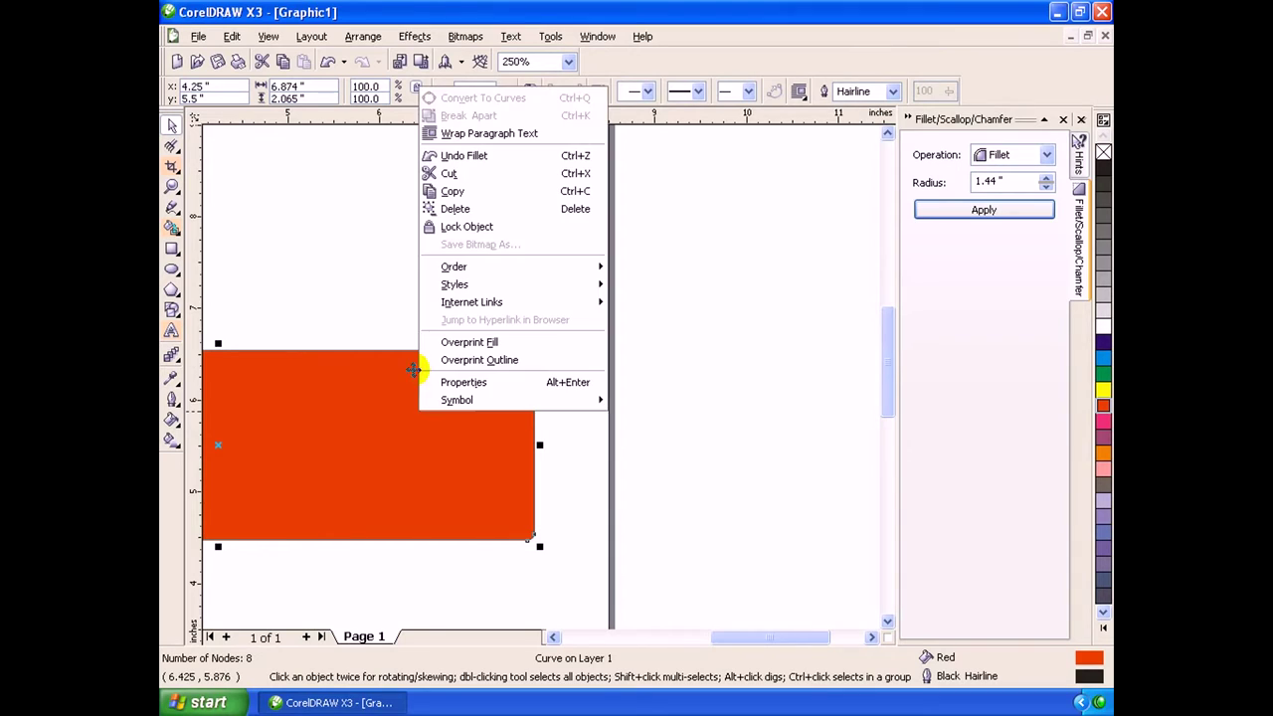
click(386, 328)
scroll(540, 377, down, 2)
scroll(540, 370, down, 1)
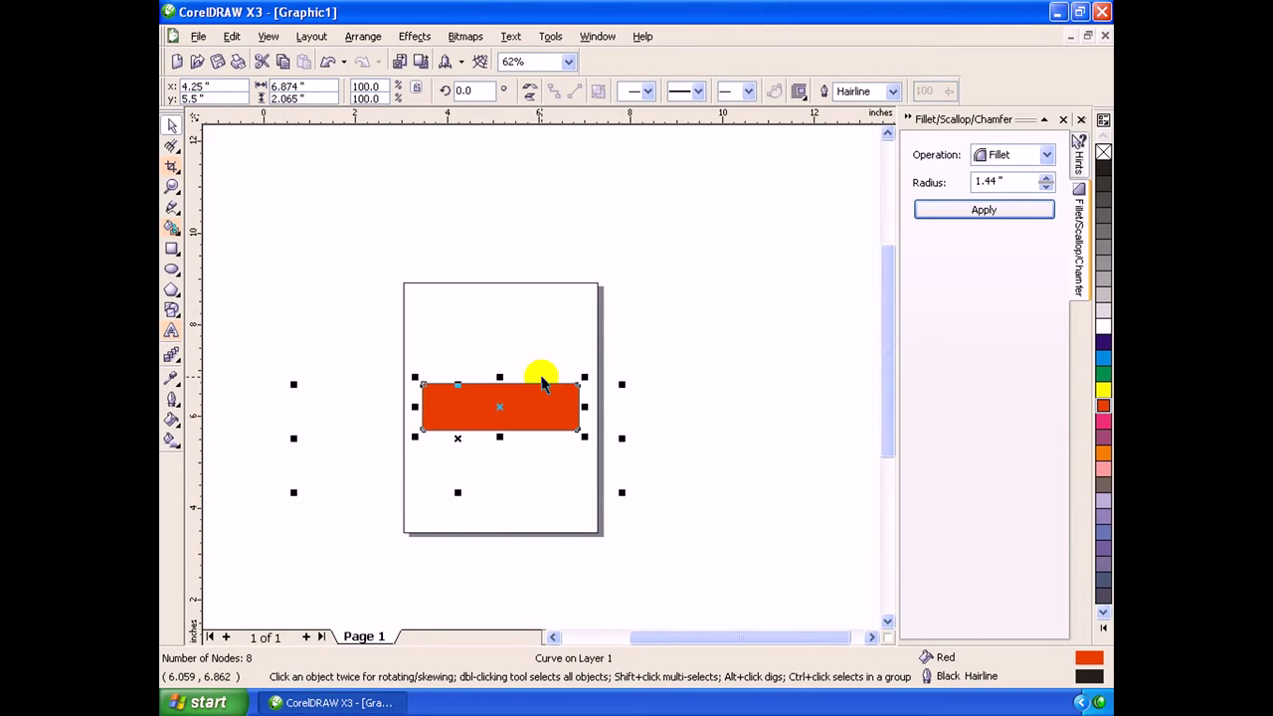
scroll(542, 383, up, 2)
click(284, 269)
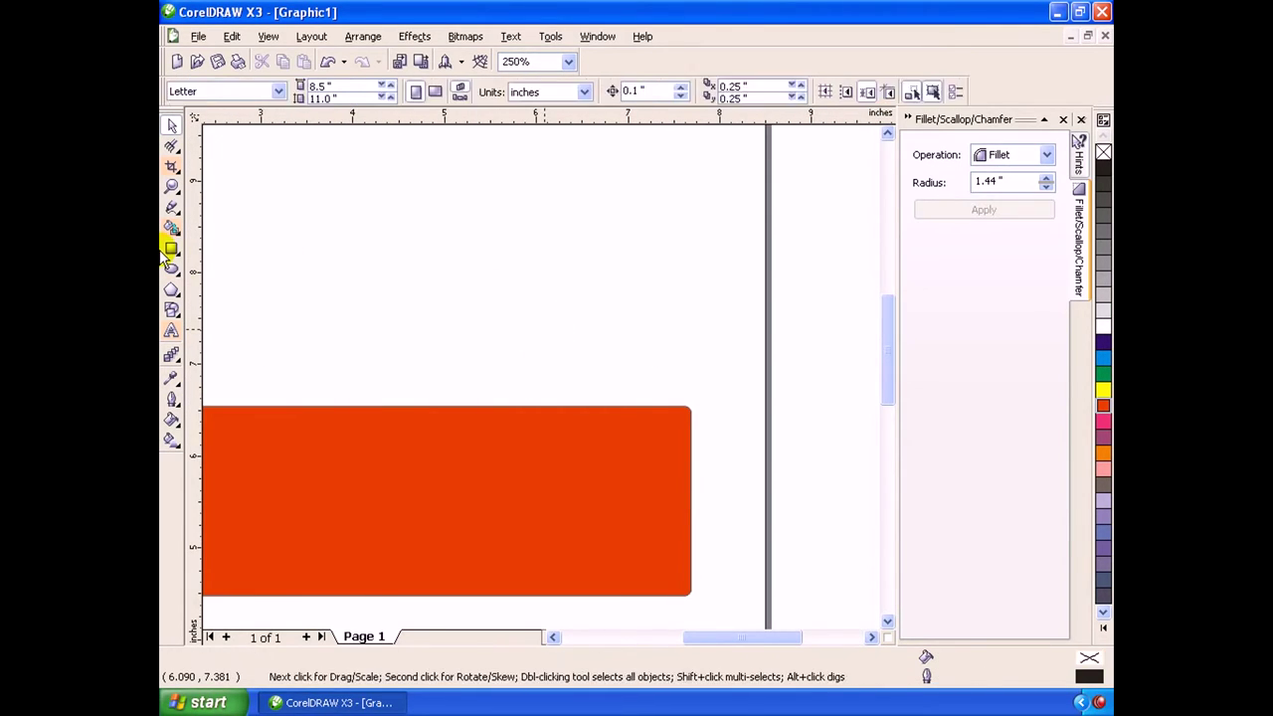
key(Tab)
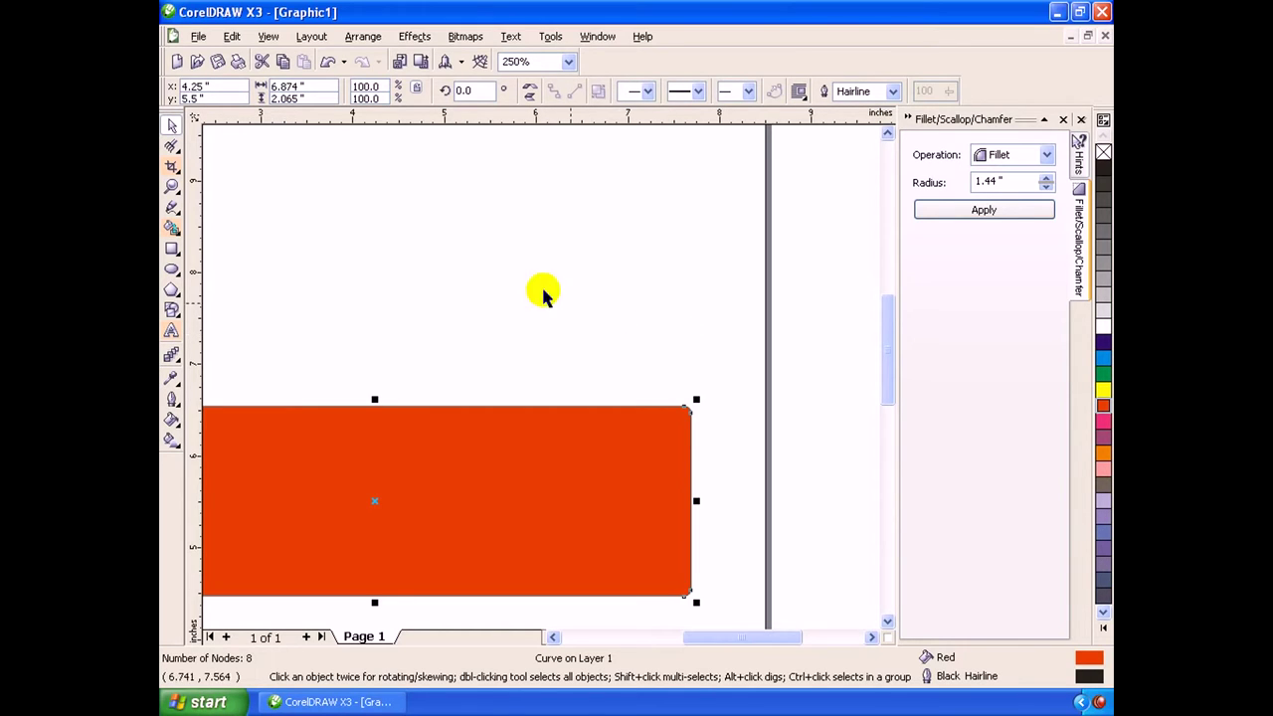
- Open and dismiss the canvas context menu, leaving nothing selected
right_click(331, 202)
click(295, 189)
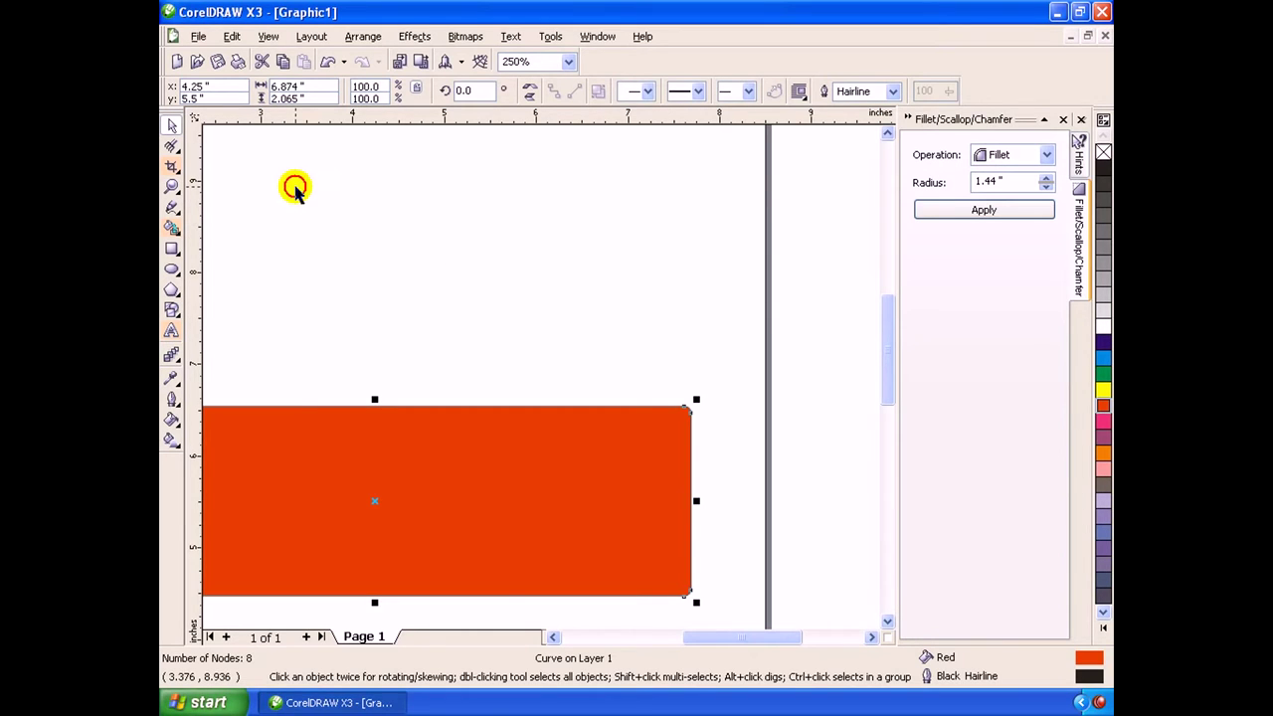
scroll(540, 375, down, 2)
scroll(540, 375, down, 1)
scroll(540, 375, up, 2)
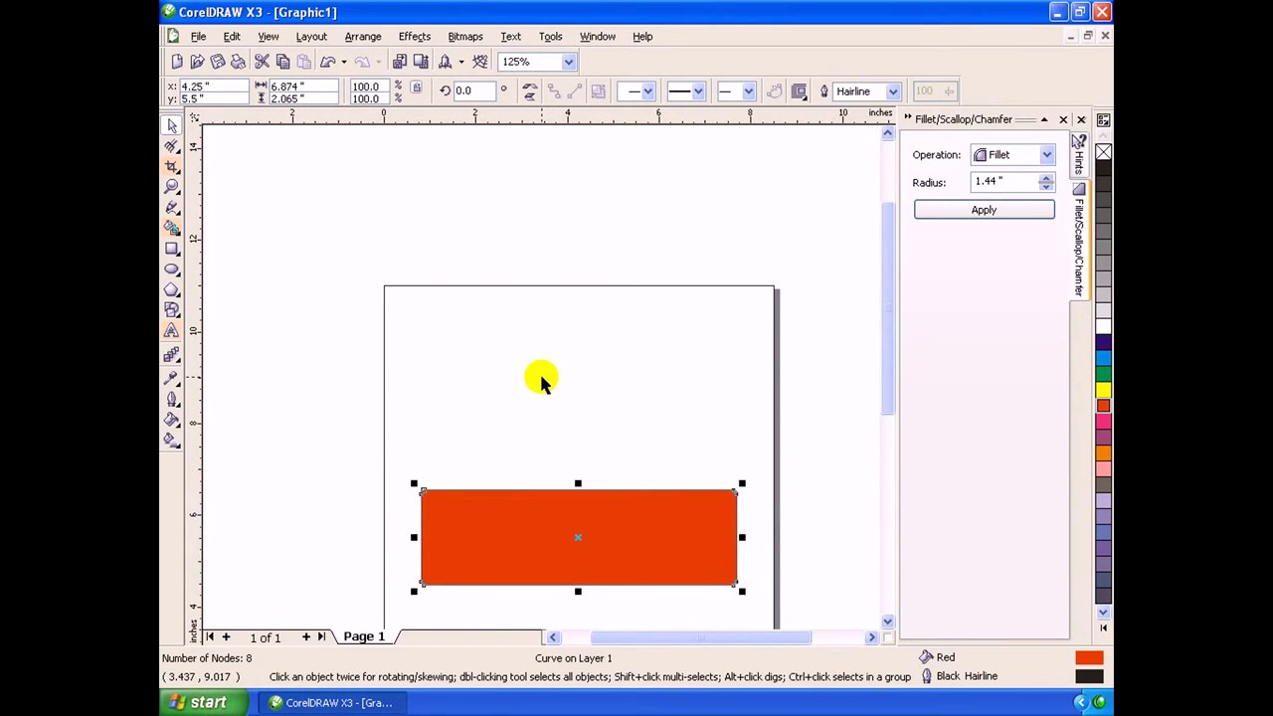
click(507, 196)
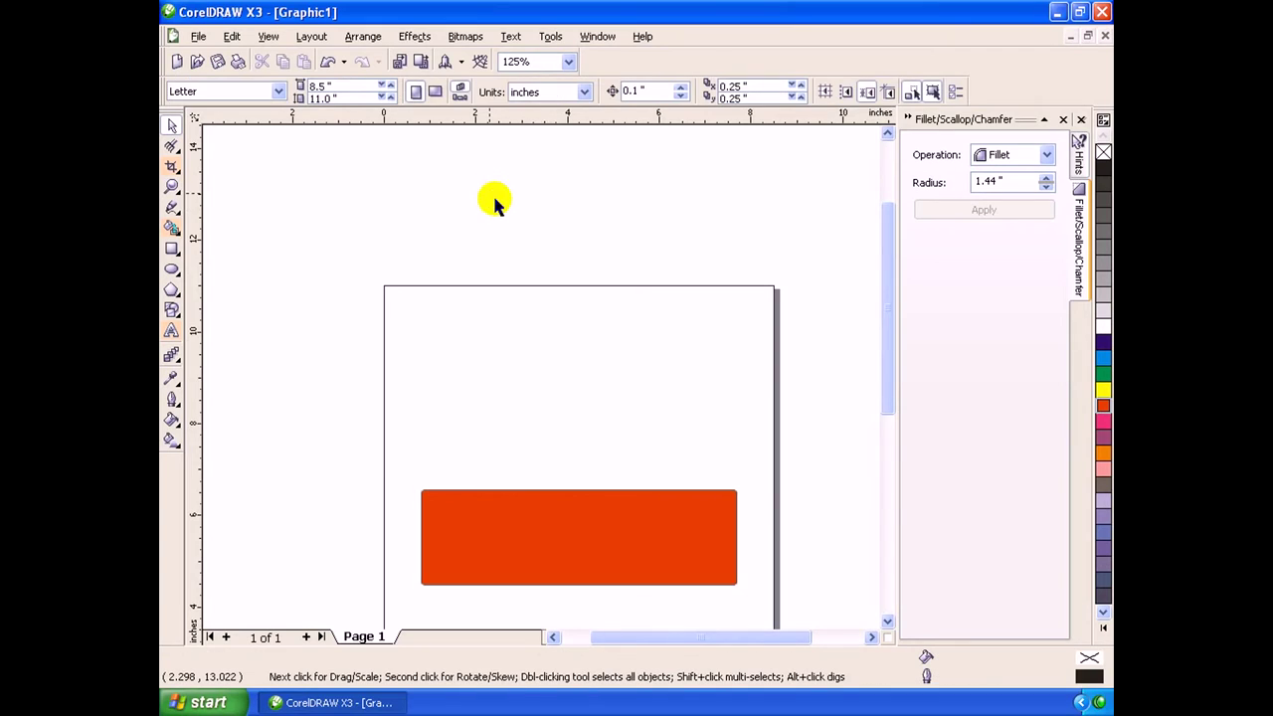
right_click(493, 194)
click(325, 245)
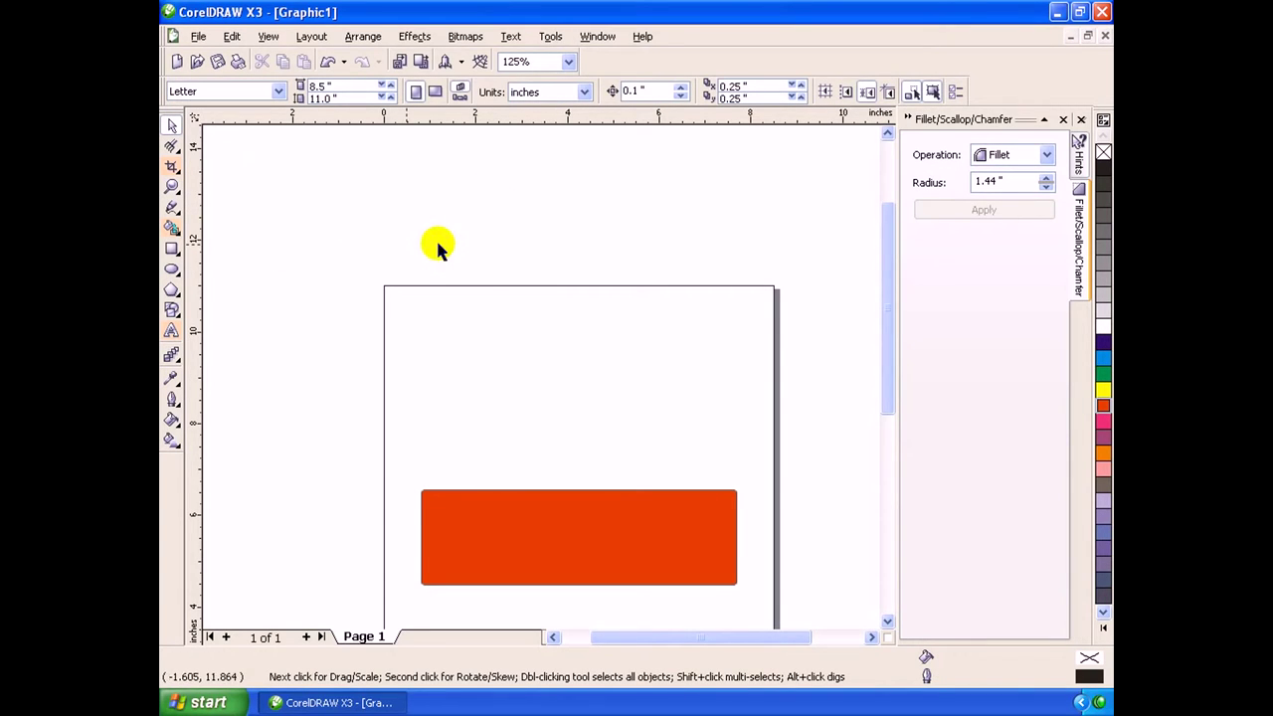
- Import the Water lilies photo and centre it on the page over the red rectangle
right_click(444, 247)
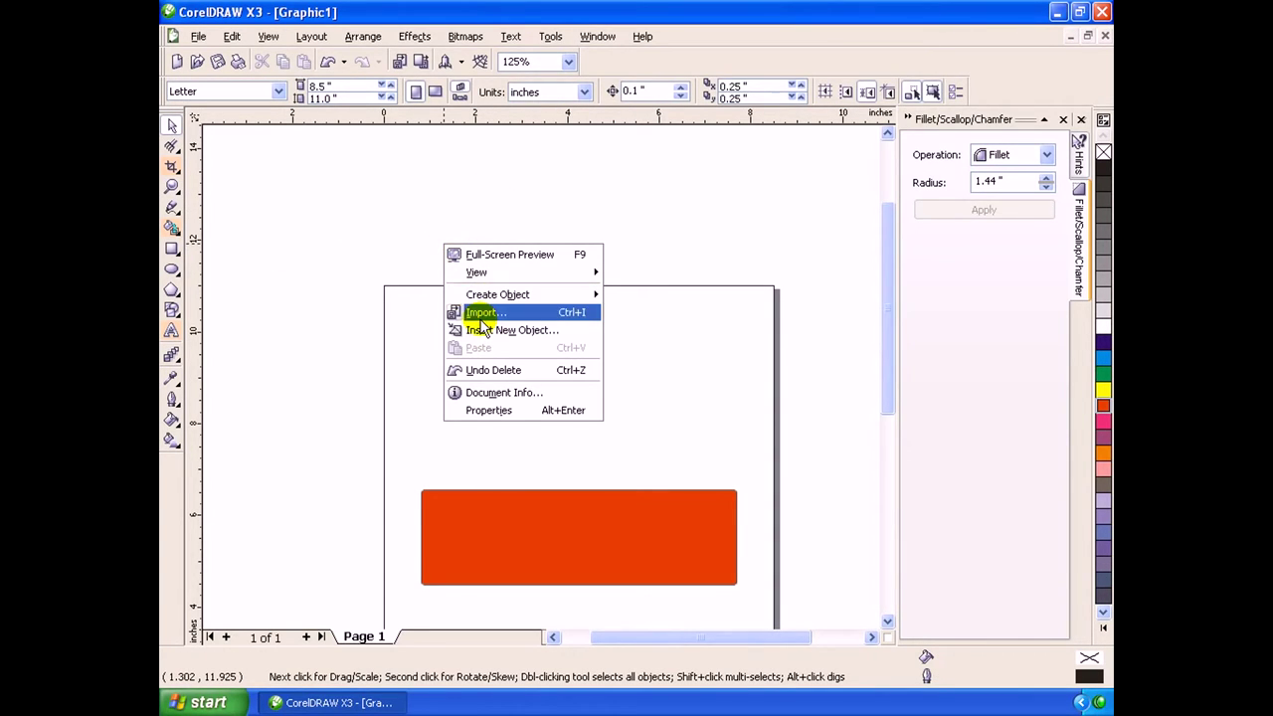
click(479, 314)
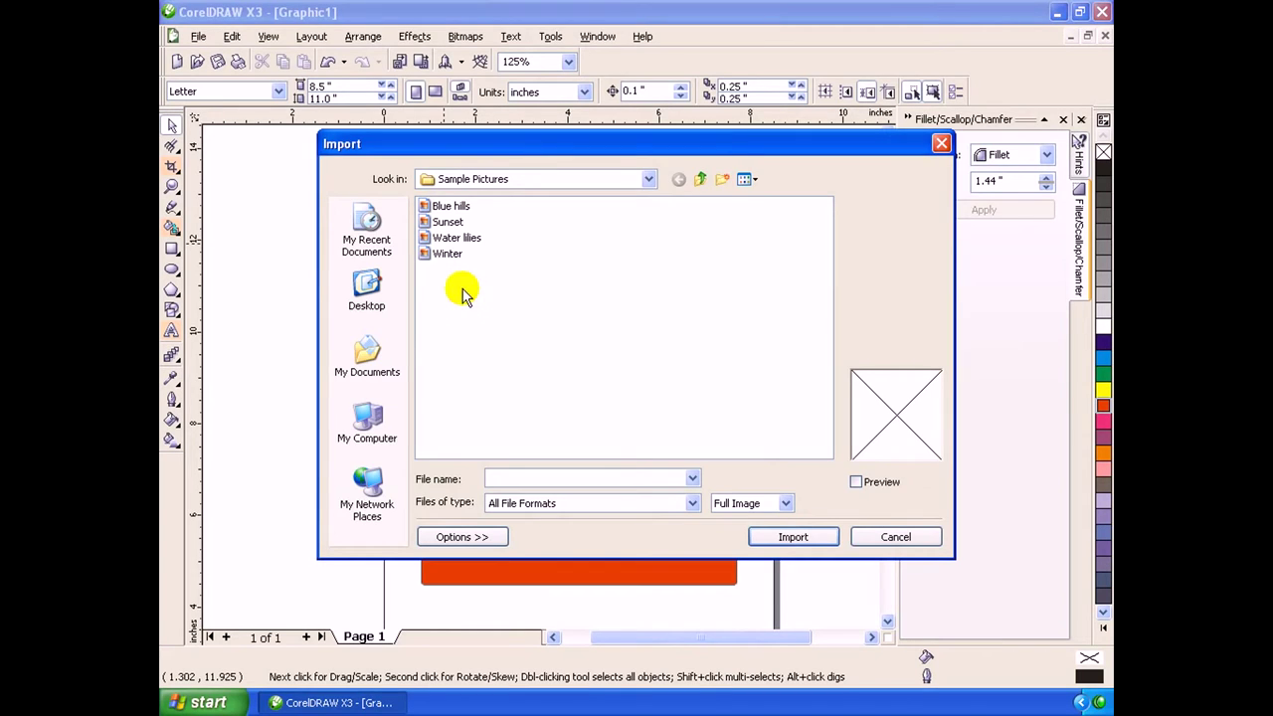
double_click(444, 239)
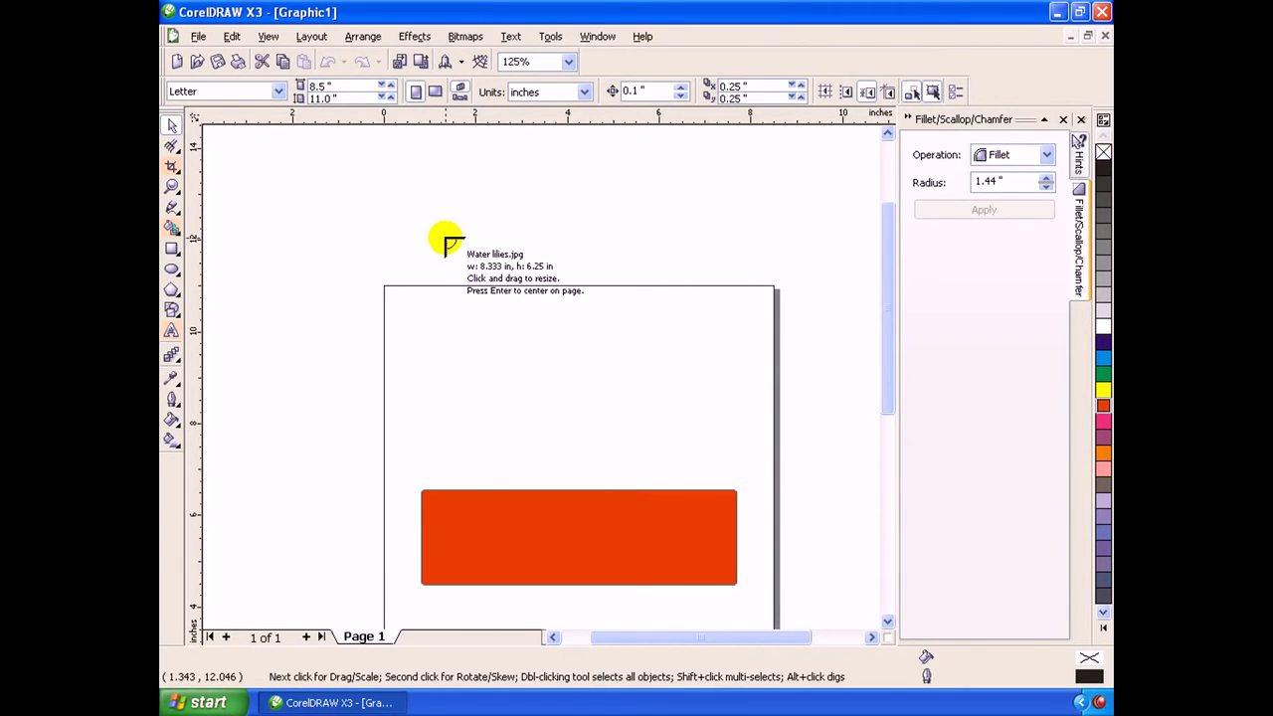
key(Return)
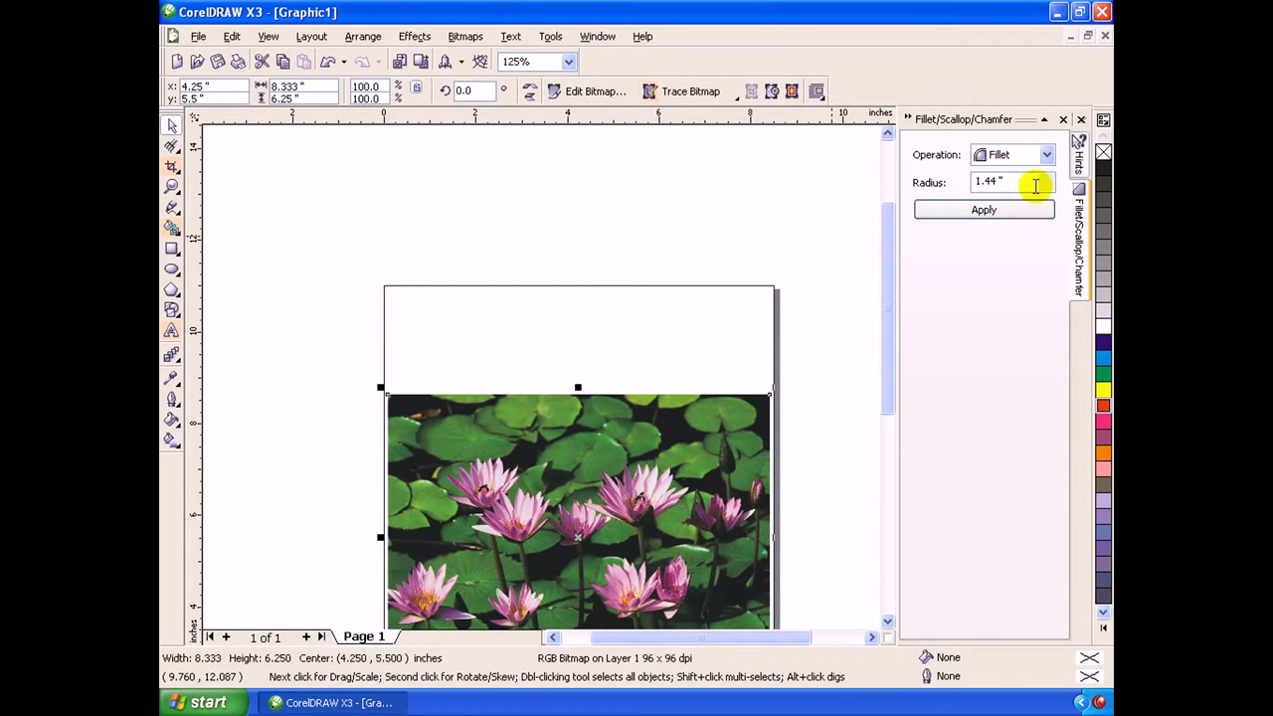
- Fillet the Water lilies photo's corners at 1.17 inches and move it above the rectangle
drag(1046, 183, 1048, 203)
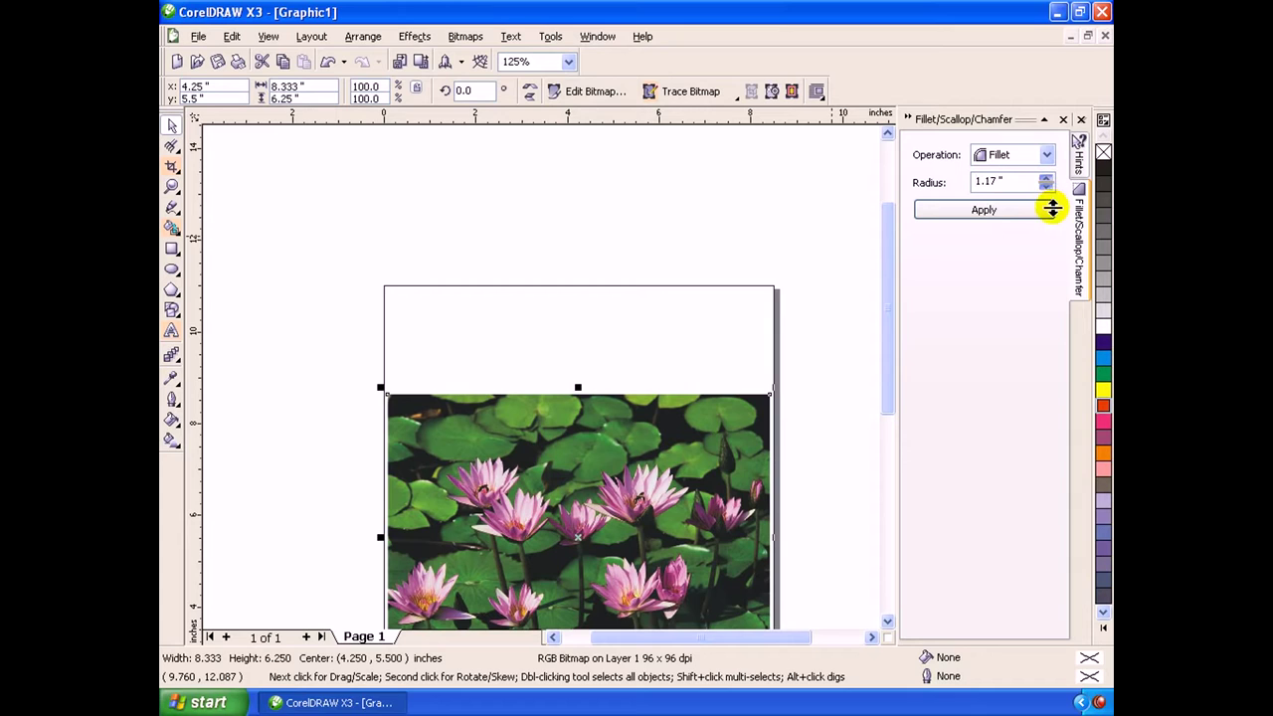
click(986, 211)
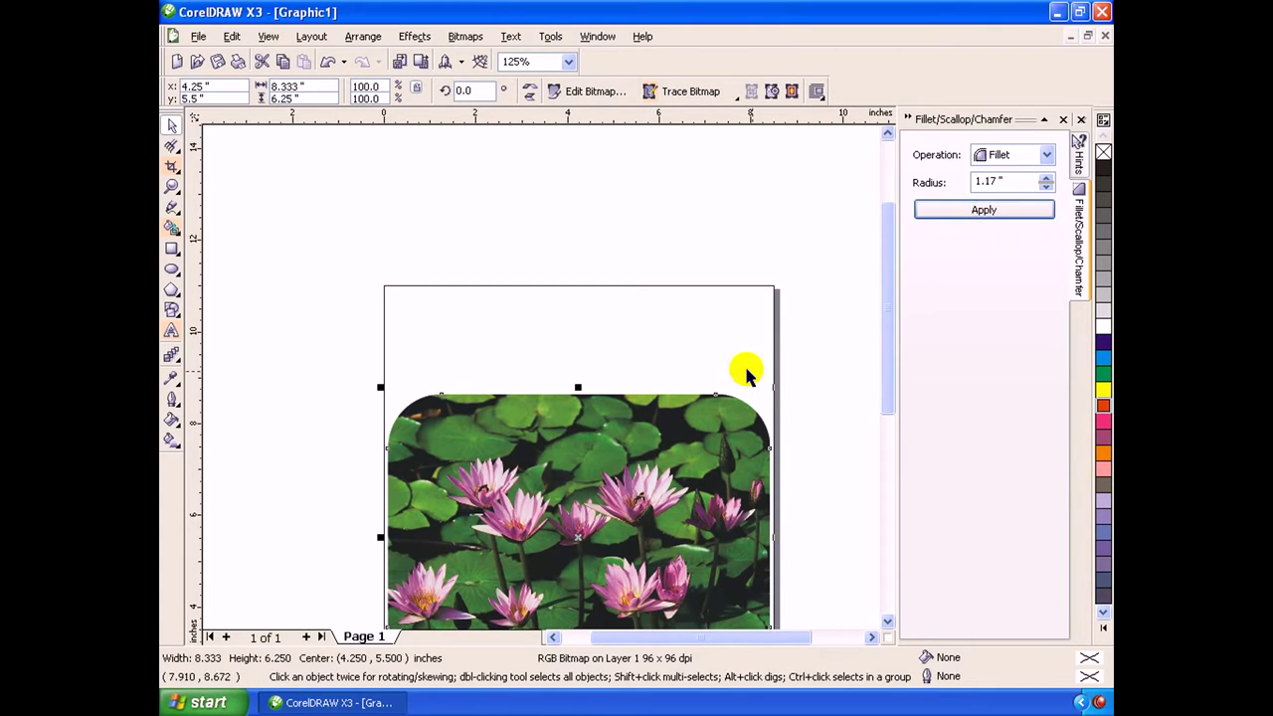
drag(690, 366, 730, 216)
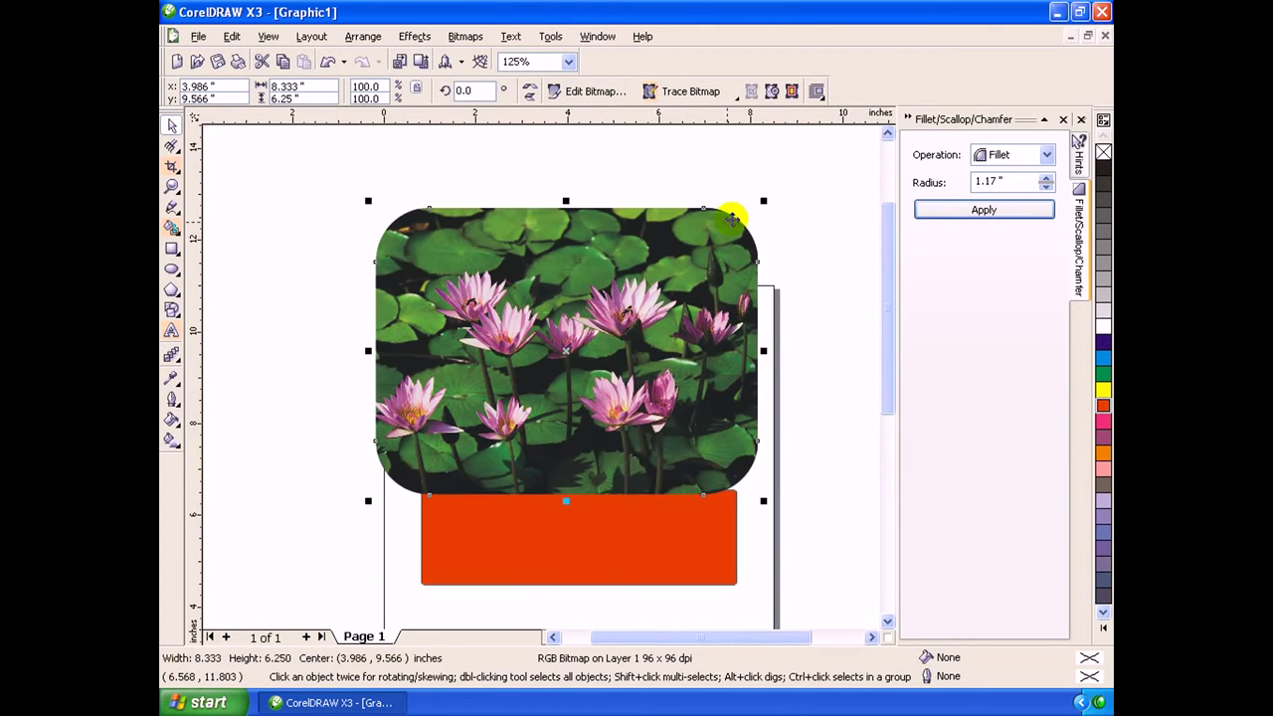
click(793, 212)
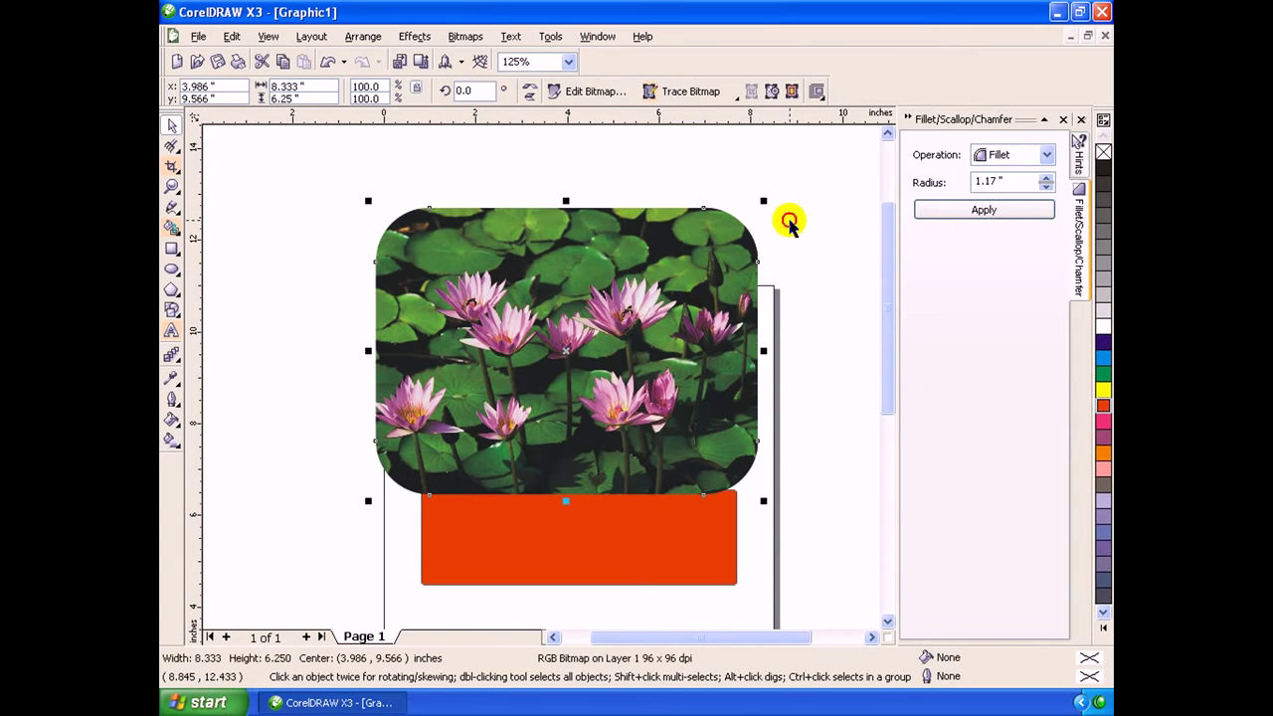
click(790, 221)
click(743, 261)
click(791, 236)
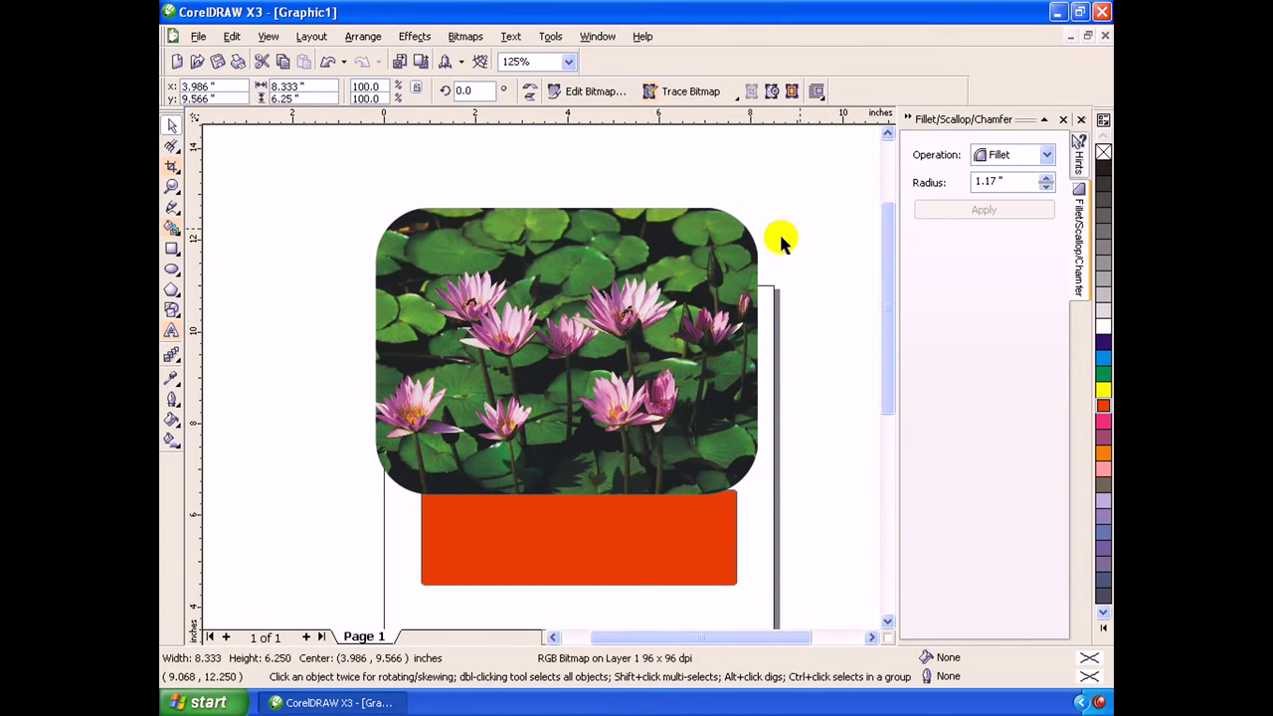
- Undo the photo's rounded corners and move it back above the rectangle
click(707, 275)
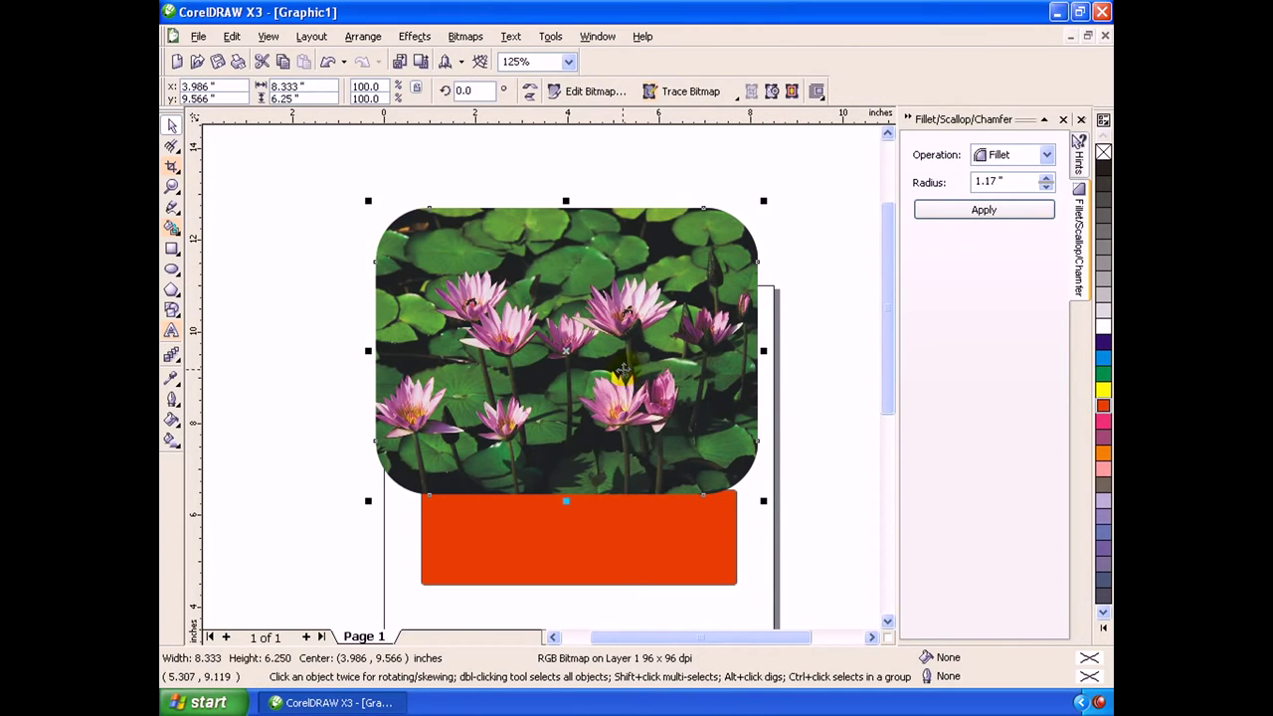
key(ctrl+z)
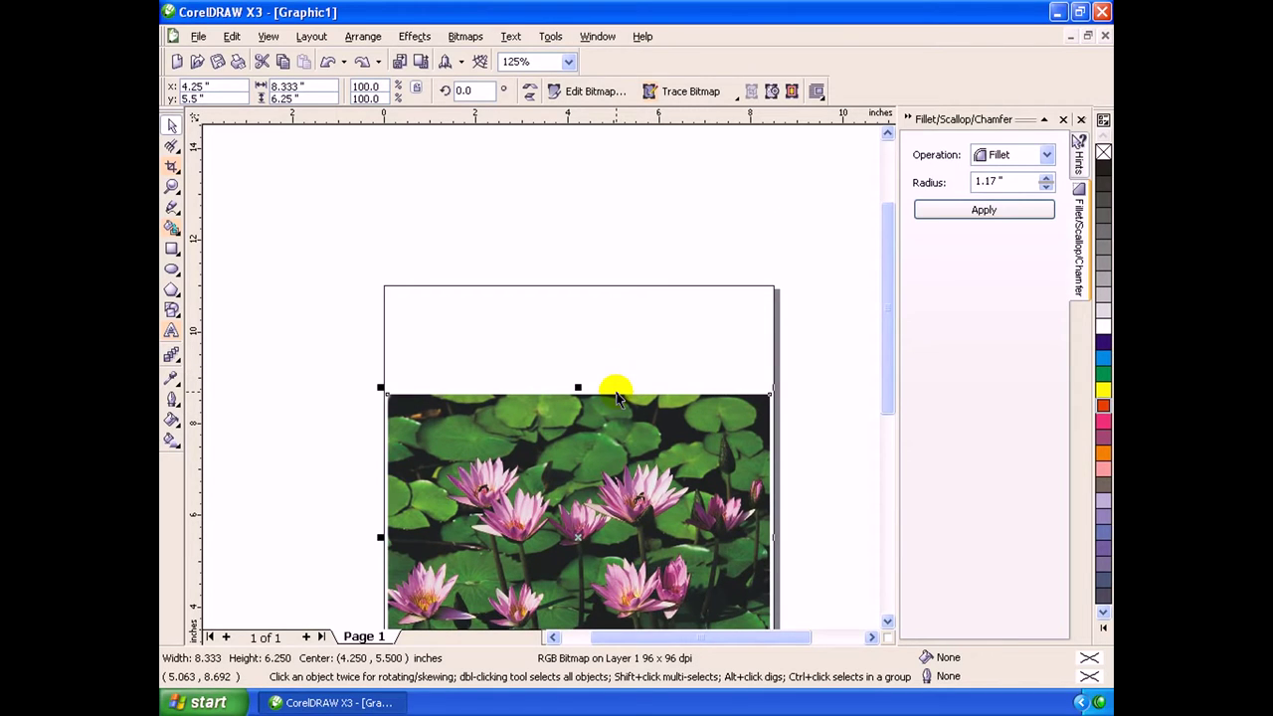
drag(609, 585, 594, 427)
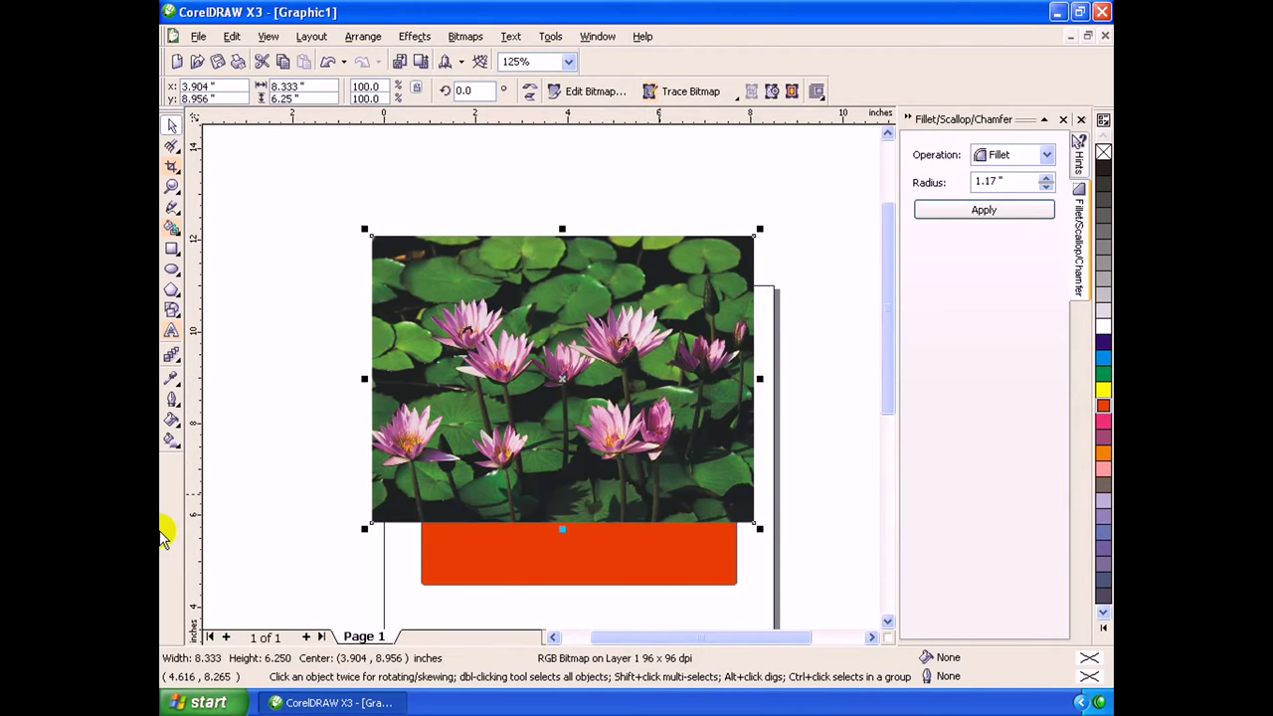
- Try 0.63-inch scalloped corners on the photo, then undo them
click(1046, 155)
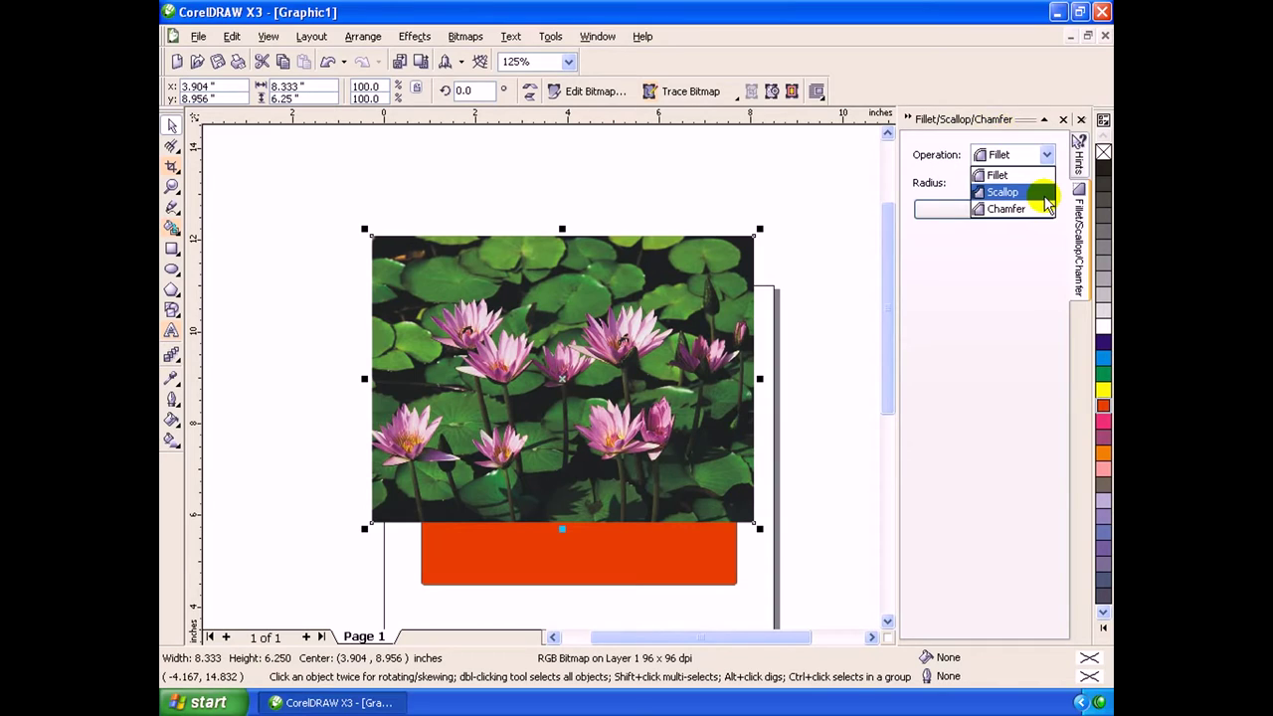
click(1044, 194)
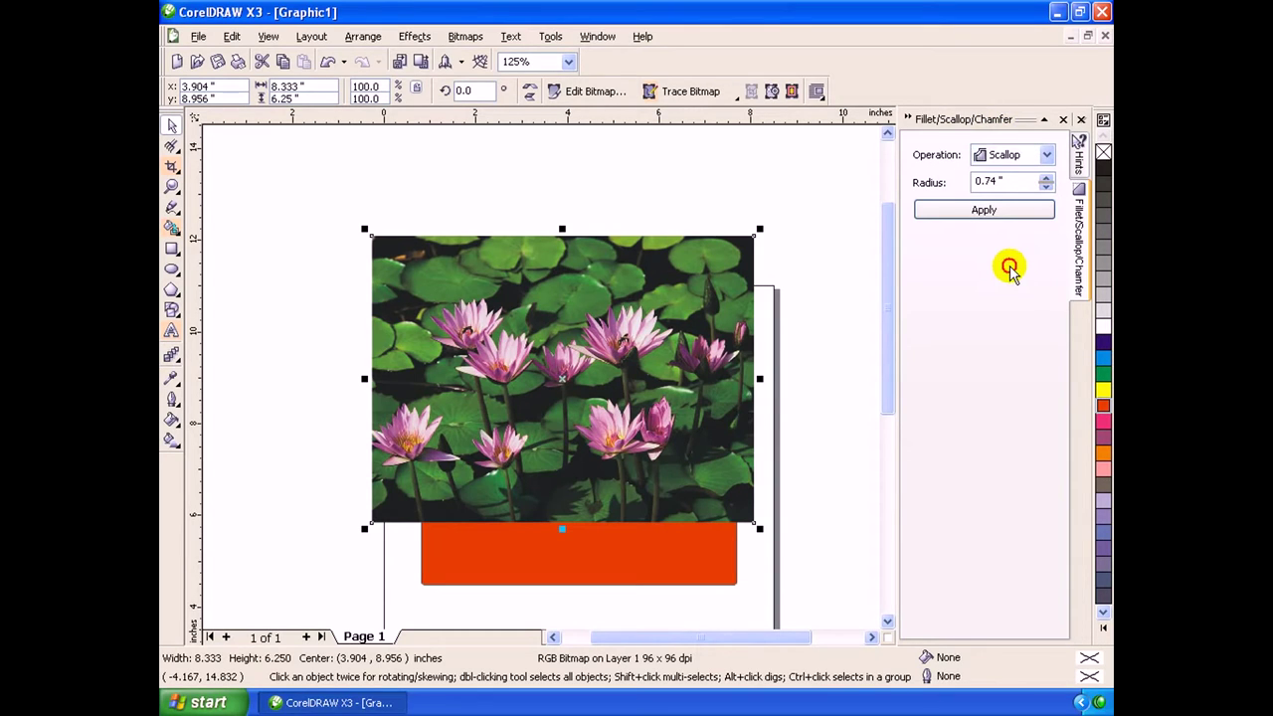
drag(1048, 183, 1048, 189)
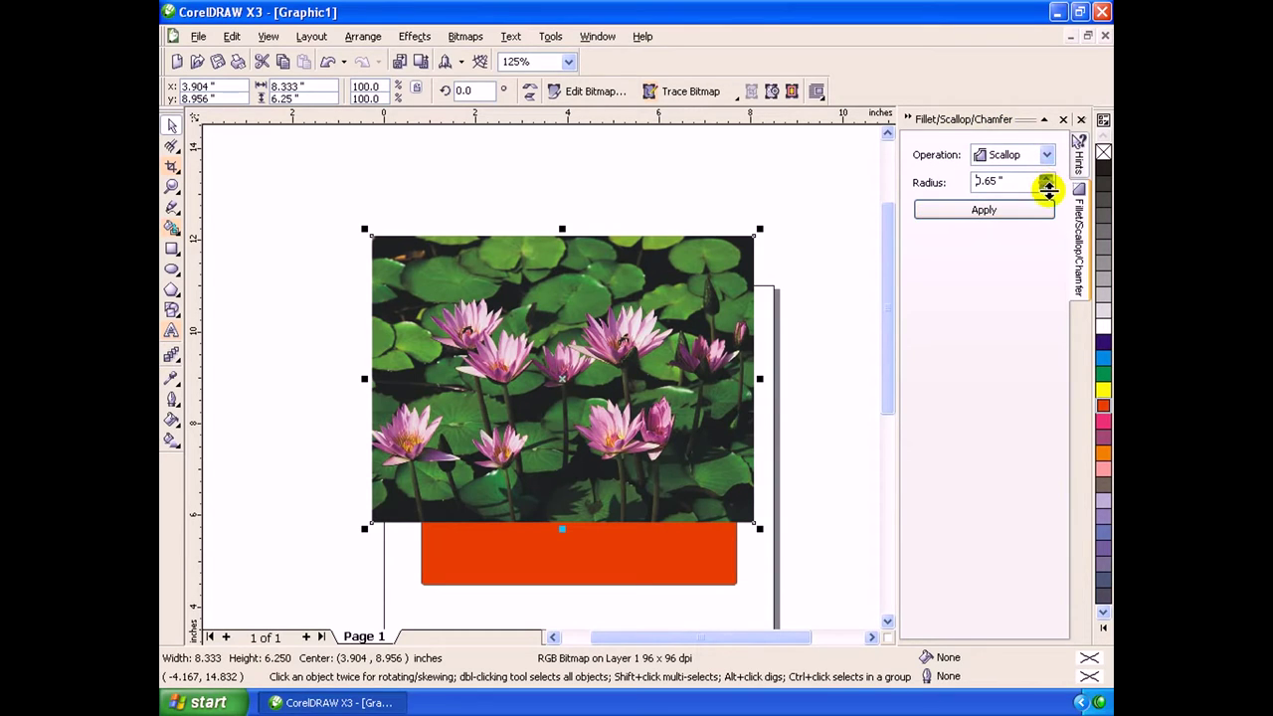
click(983, 211)
drag(605, 311, 573, 295)
key(ctrl+z)
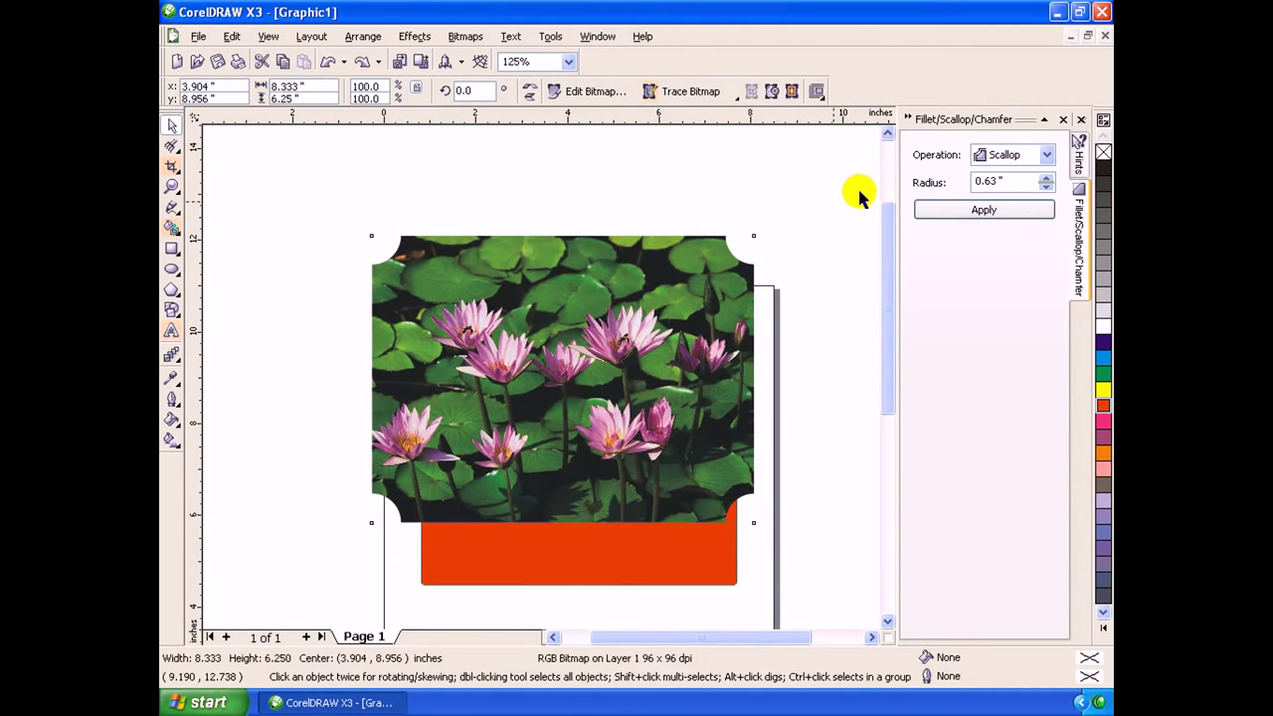
key(ctrl+z)
- Give the photo 0.5-inch chamfered corners and drag it up-left off the rectangle
click(1044, 154)
click(1028, 211)
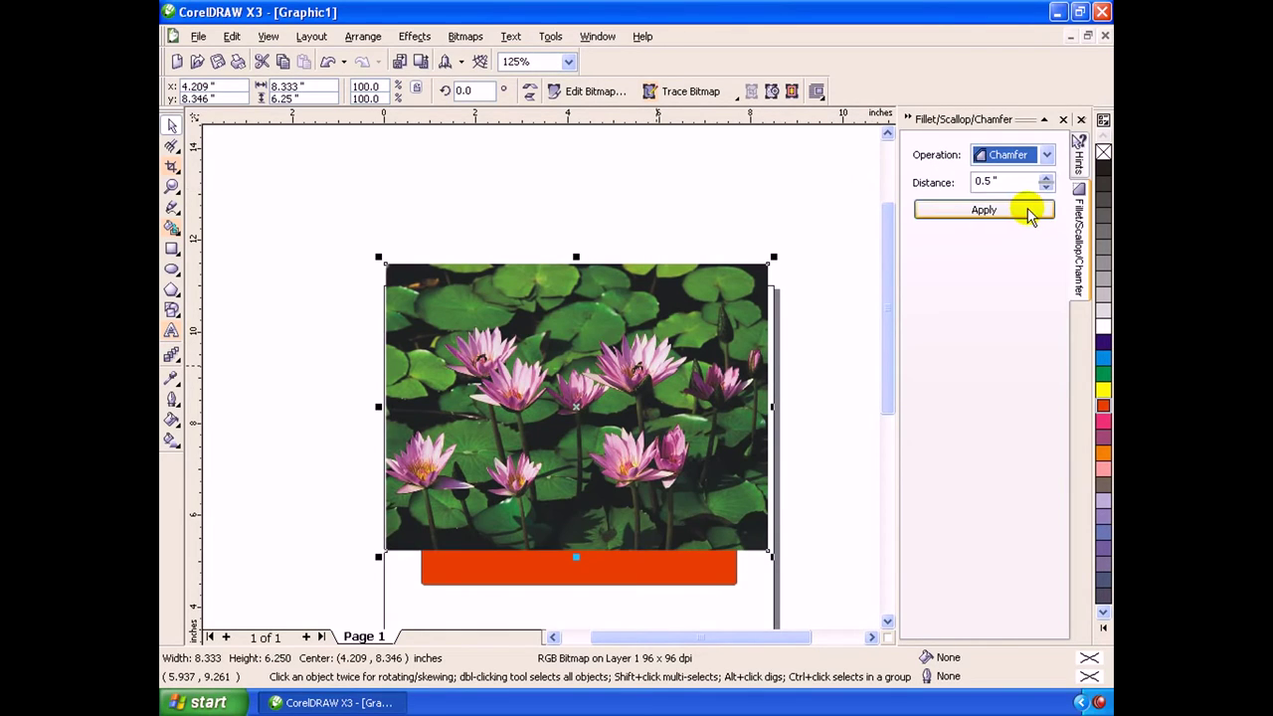
click(1000, 209)
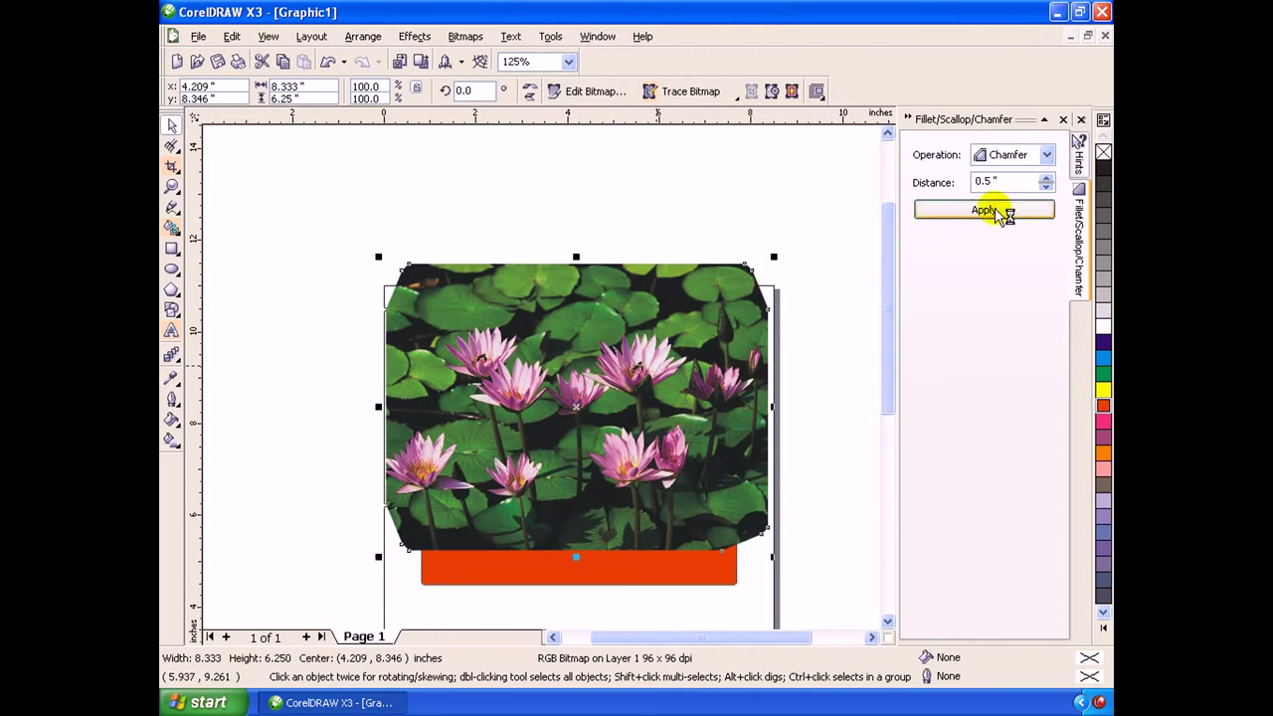
click(977, 211)
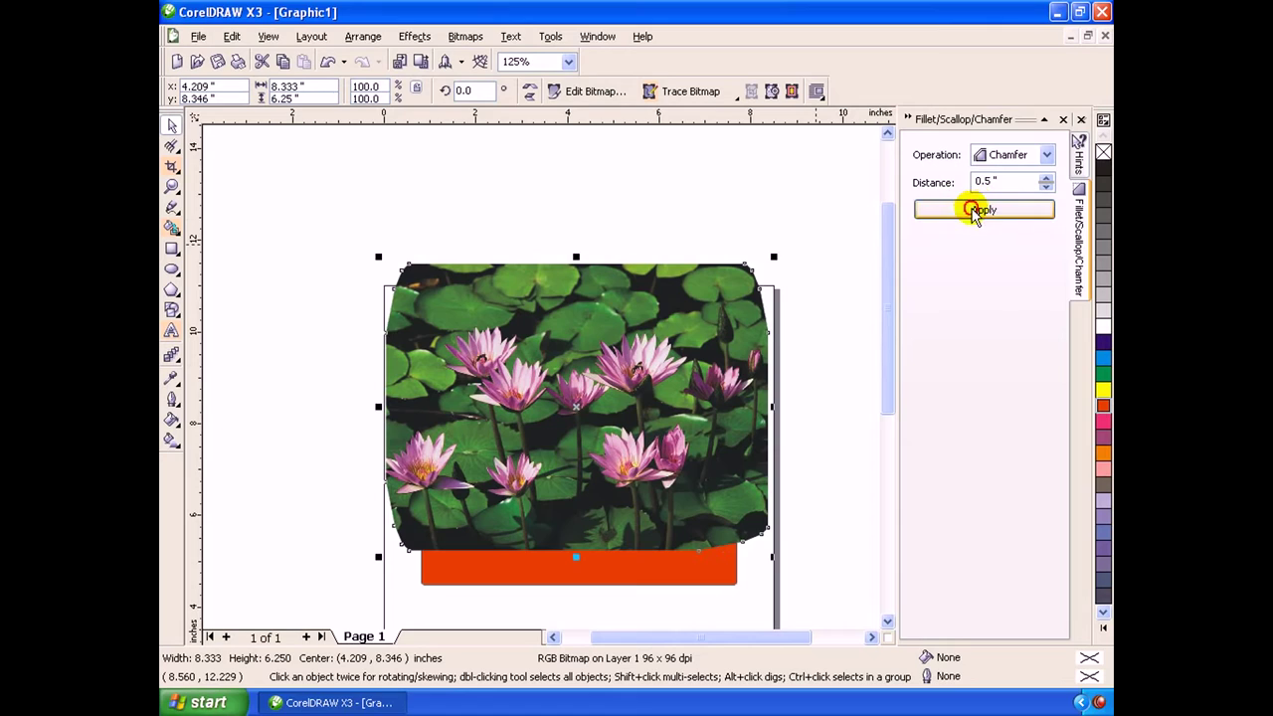
click(972, 211)
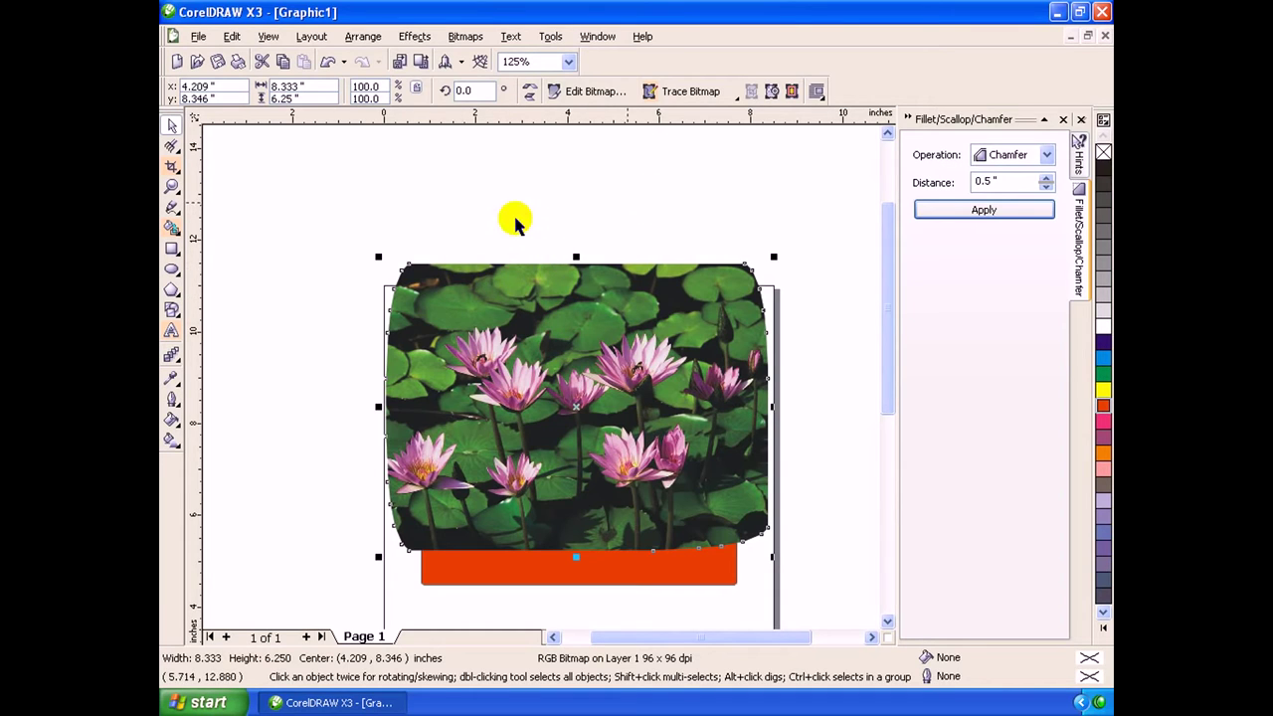
drag(690, 373, 613, 298)
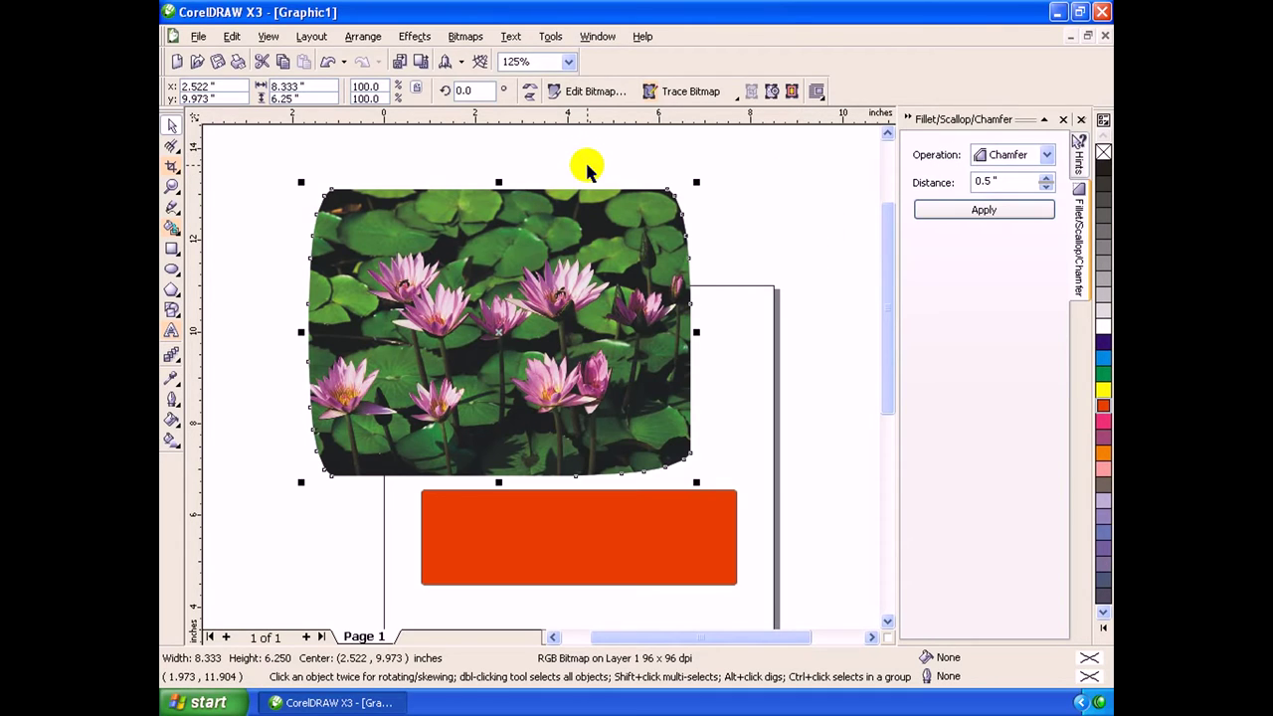
click(781, 219)
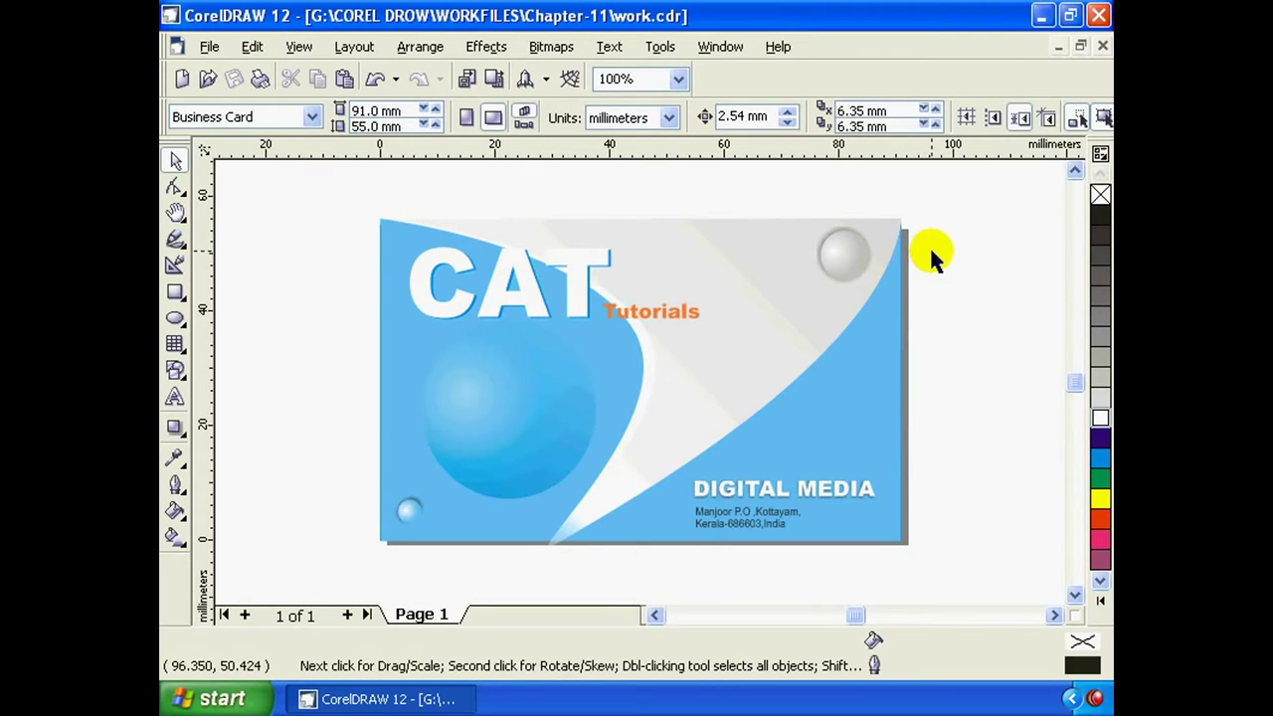
- Close the work.cdr business card document and show the File menu
click(1104, 46)
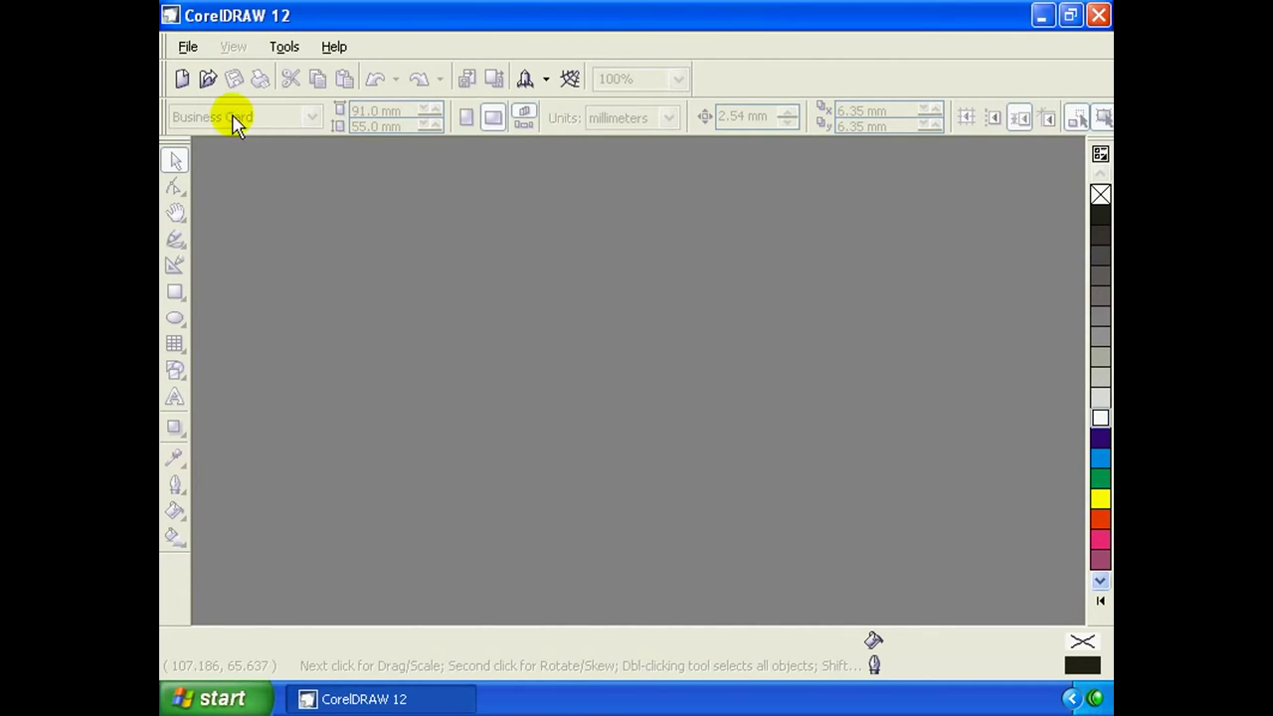
click(189, 48)
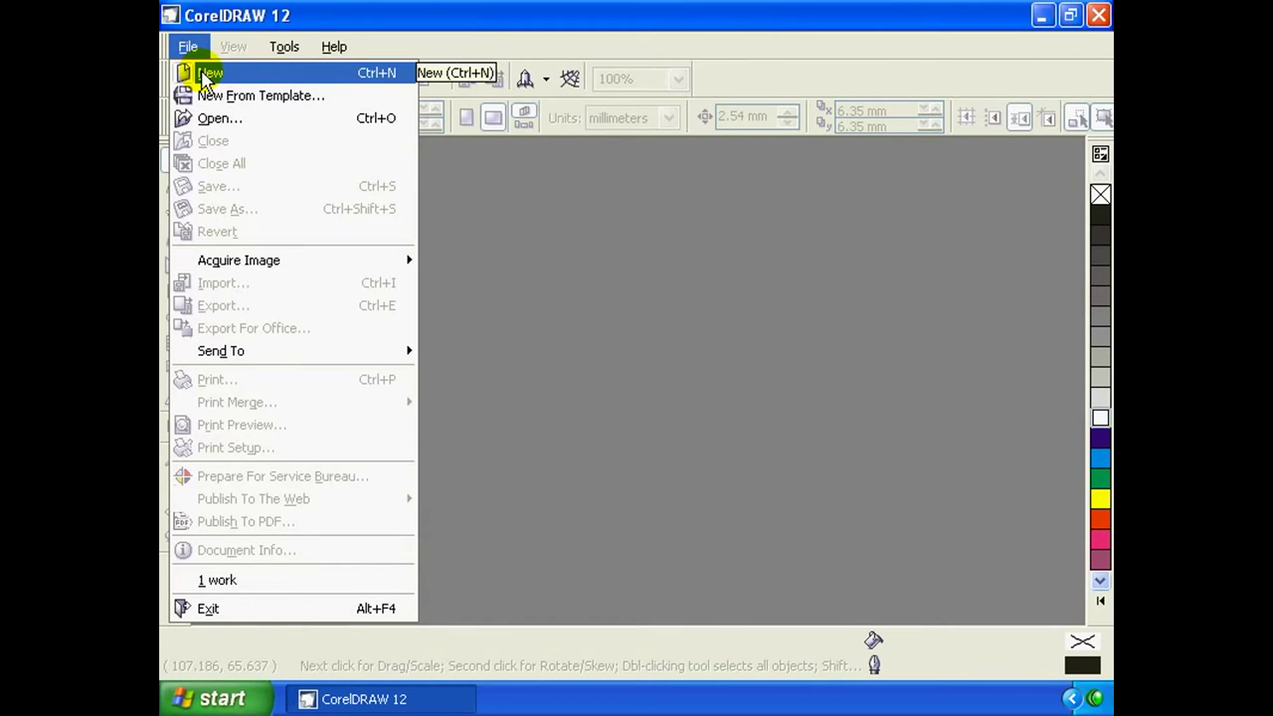
- Create a new document with a landscape Business Card page of 91 × 55 mm
click(206, 76)
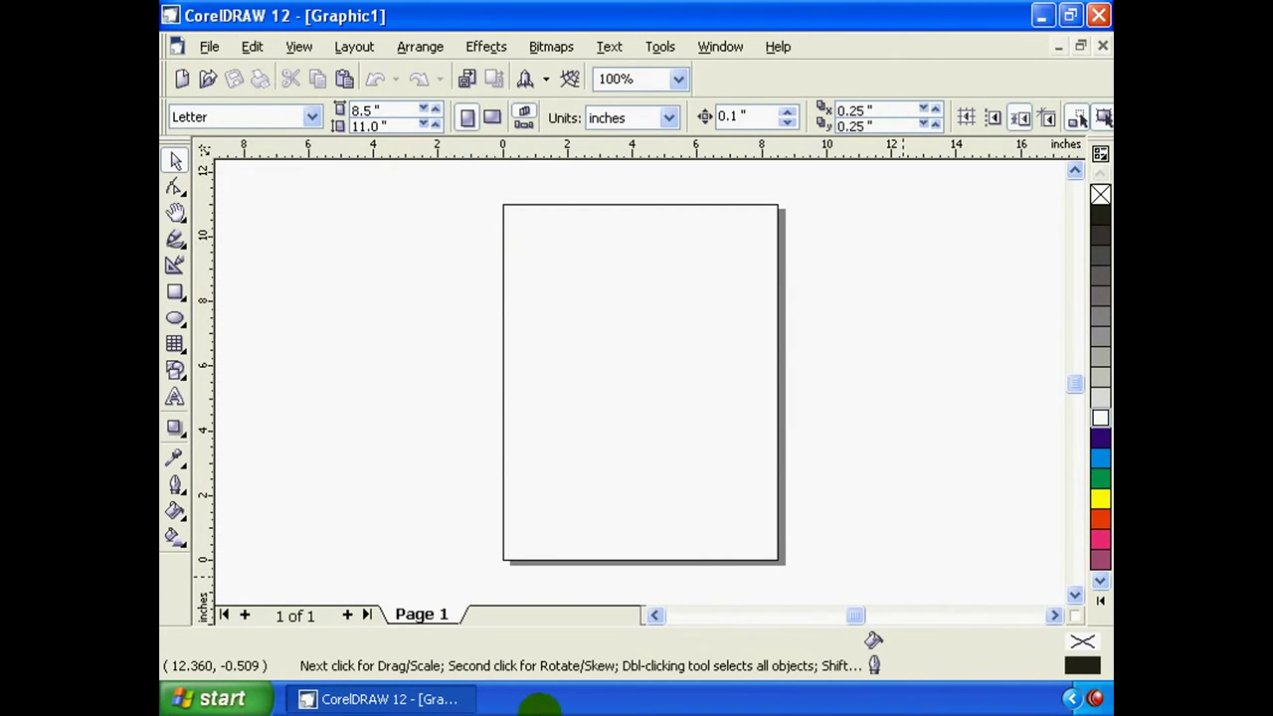
click(312, 119)
scroll(338, 164, up, 1)
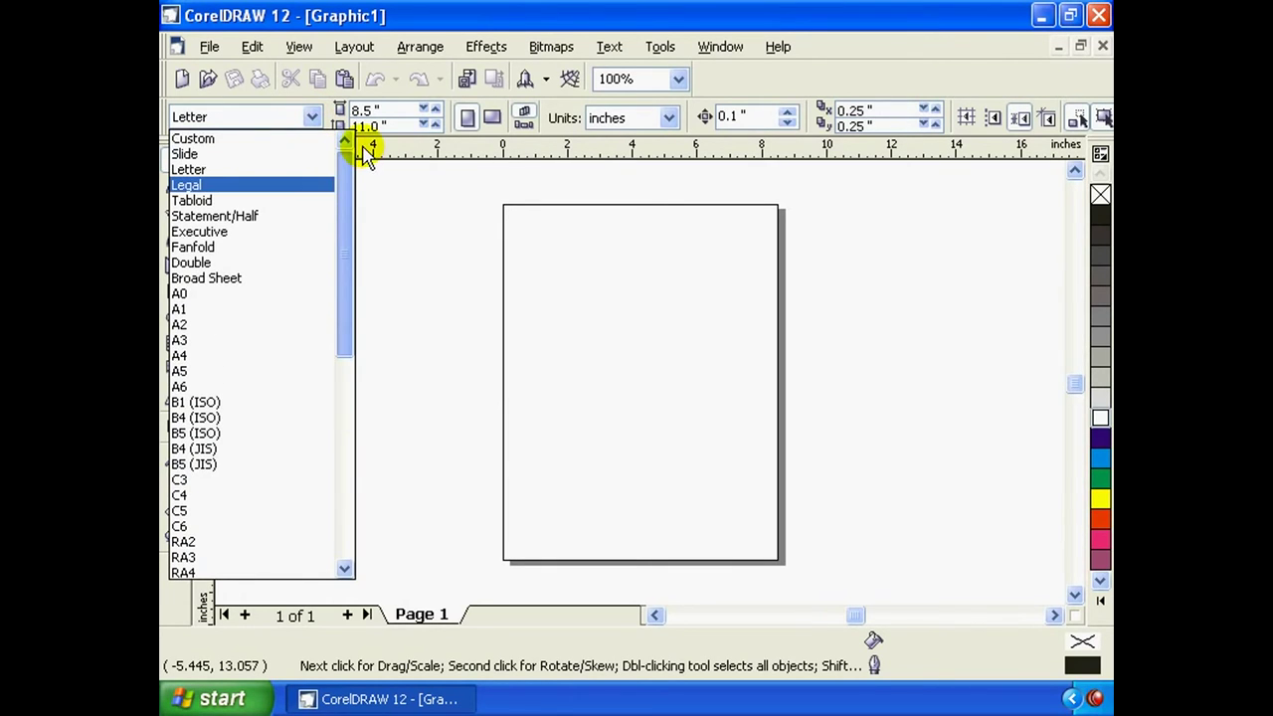
scroll(364, 270, down, 5)
scroll(369, 176, up, 4)
scroll(366, 171, up, 1)
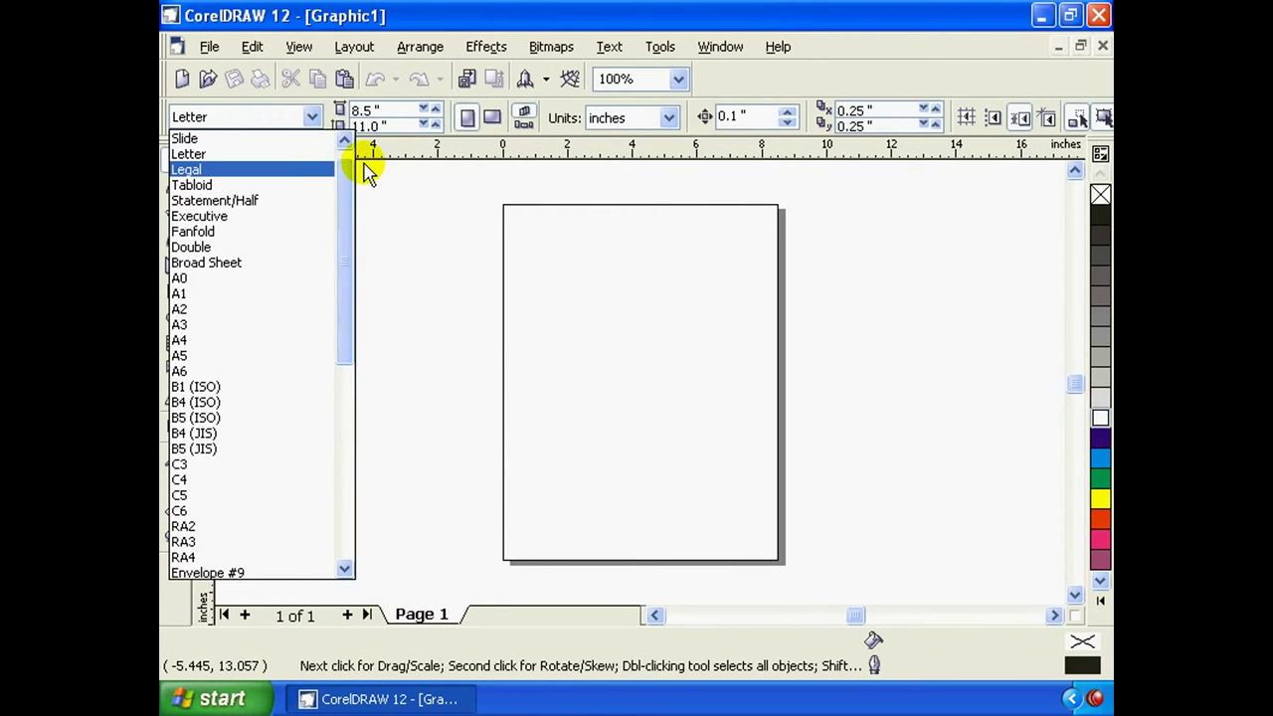
scroll(366, 398, down, 9)
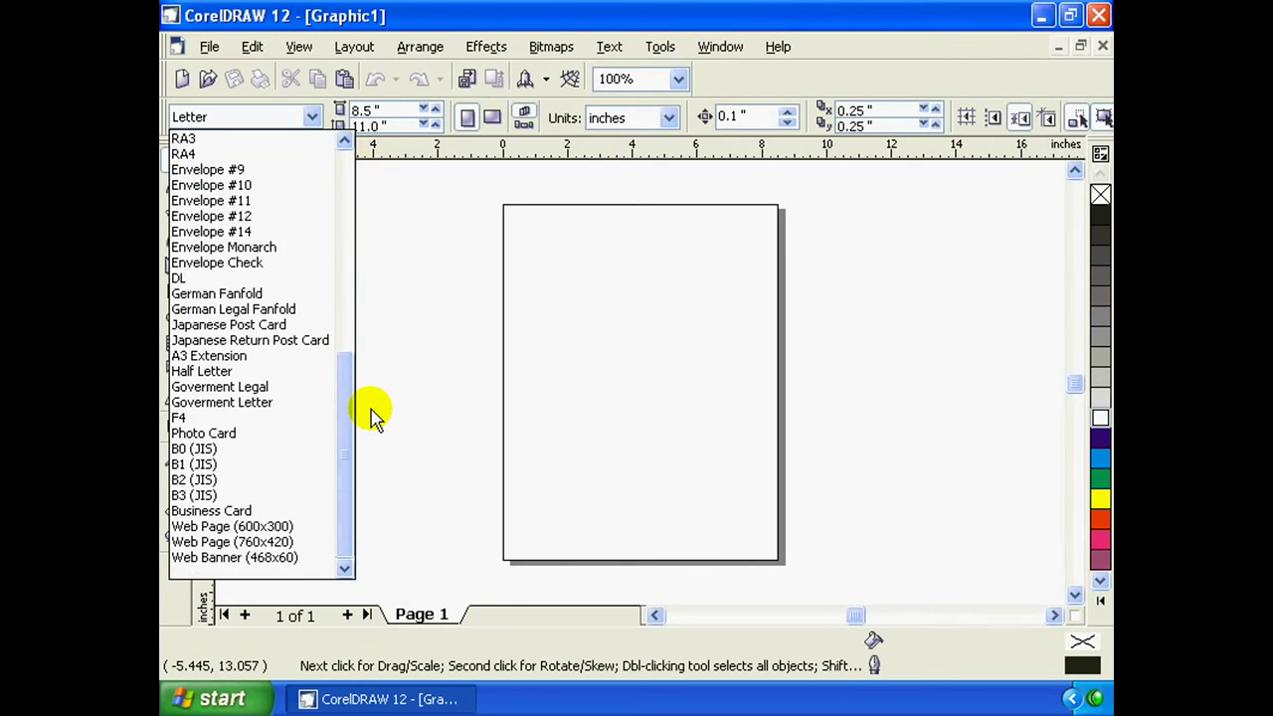
scroll(350, 228, up, 6)
scroll(348, 169, up, 3)
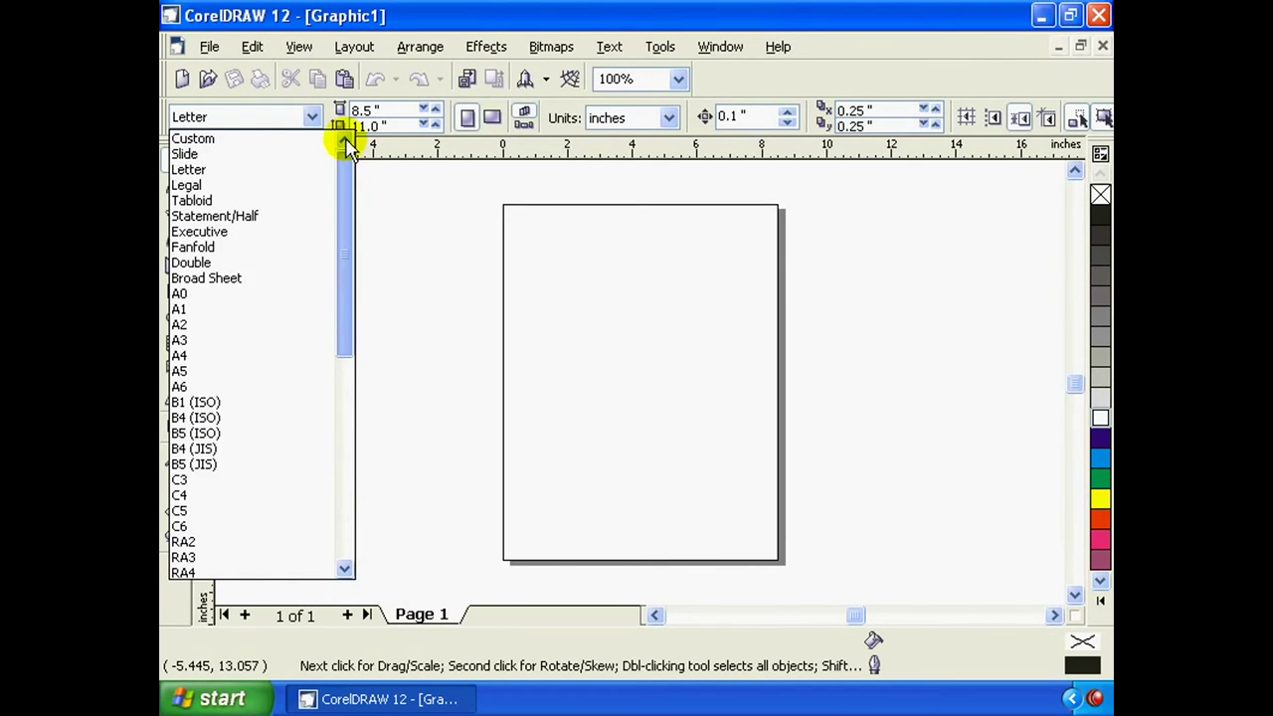
mouse_move(346, 147)
mouse_down()
mouse_move(335, 327)
mouse_move(333, 176)
mouse_move(343, 370)
mouse_up()
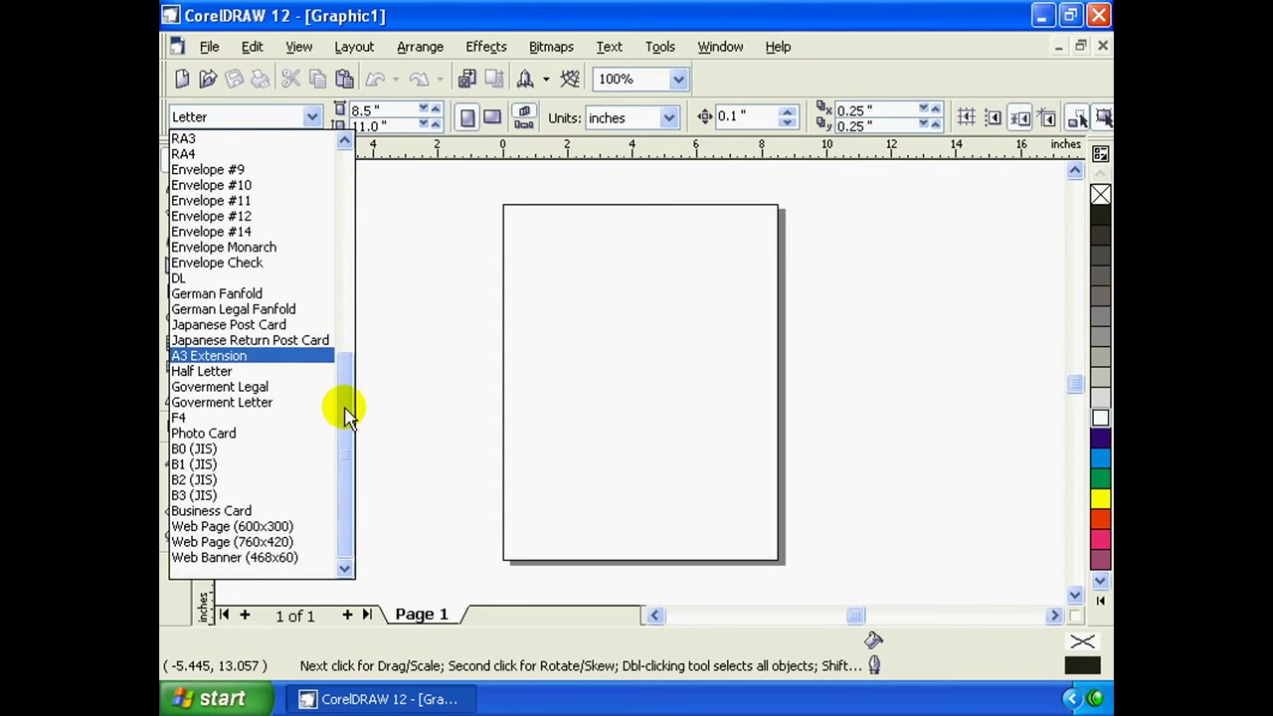
click(268, 513)
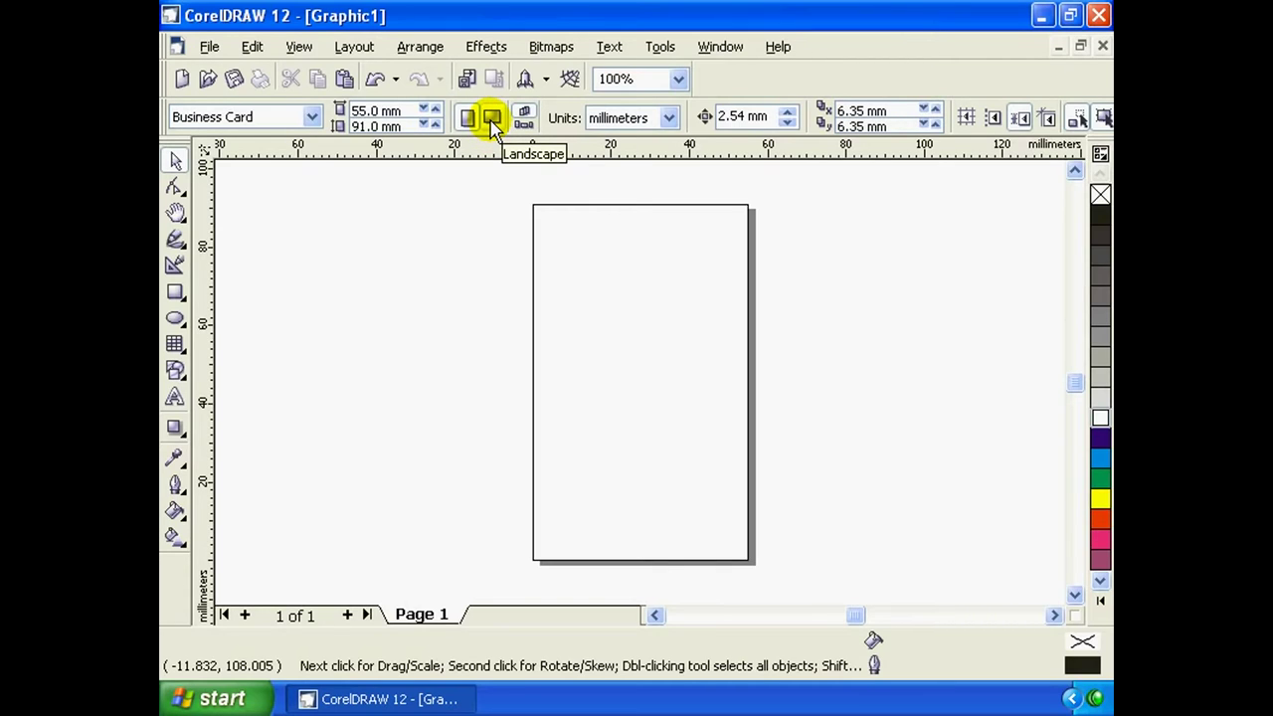
click(492, 119)
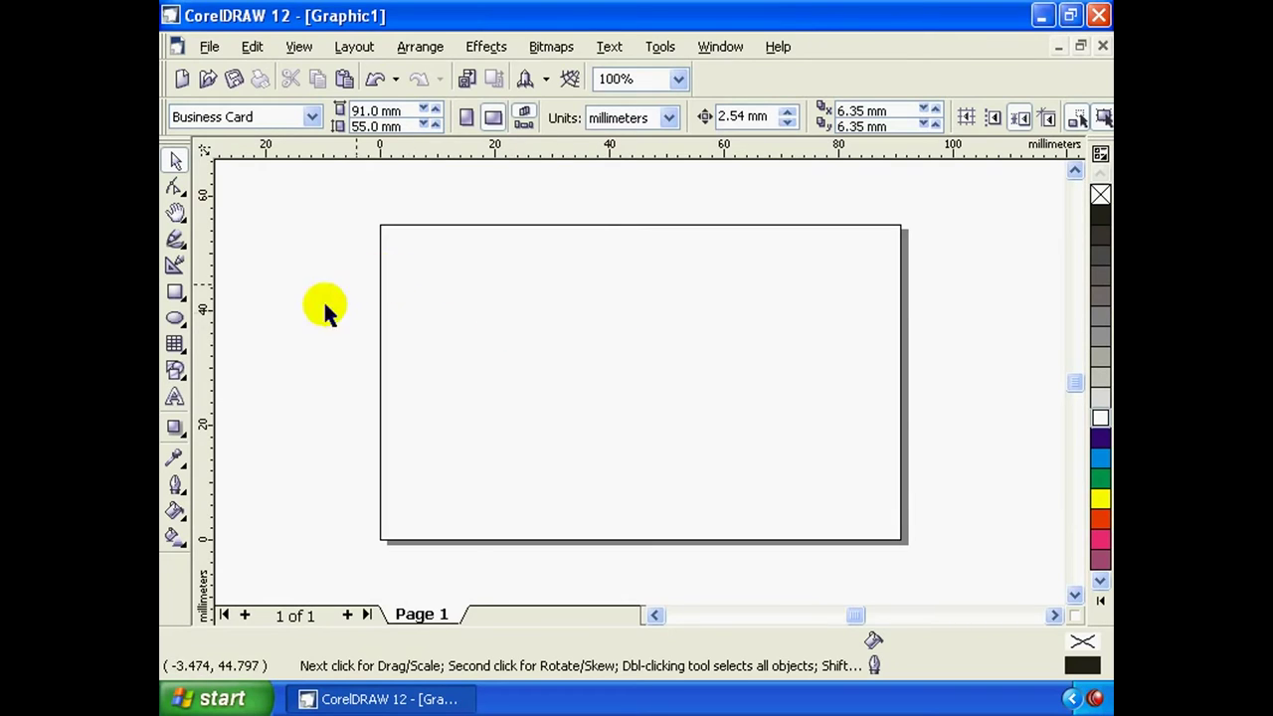
- Draw a page-sized rectangle filled with cyan and with no outline
click(176, 292)
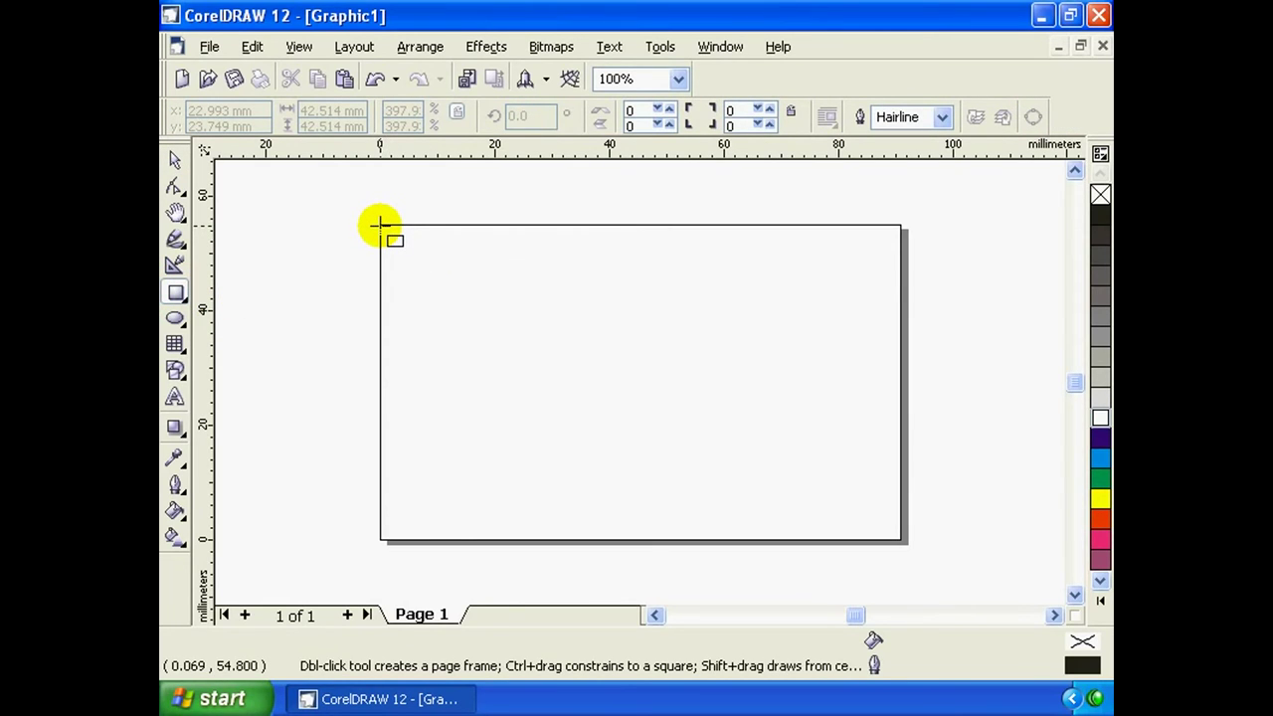
drag(380, 226, 901, 542)
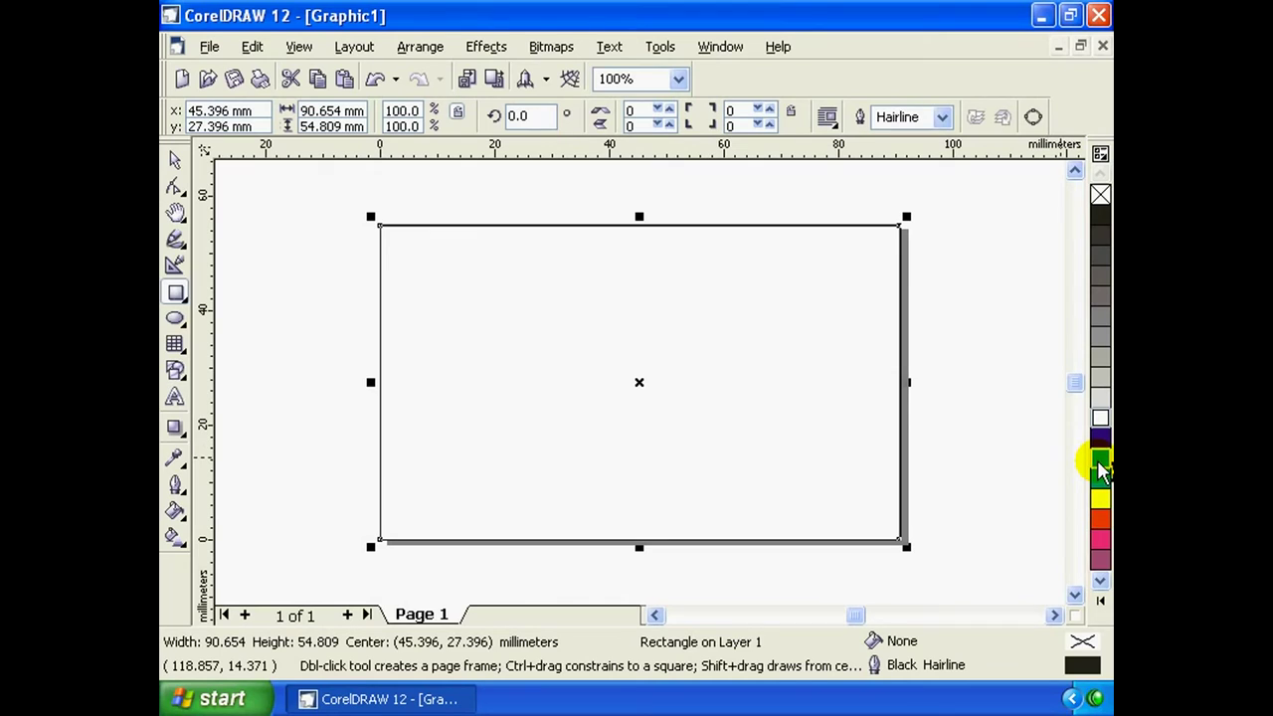
click(1097, 463)
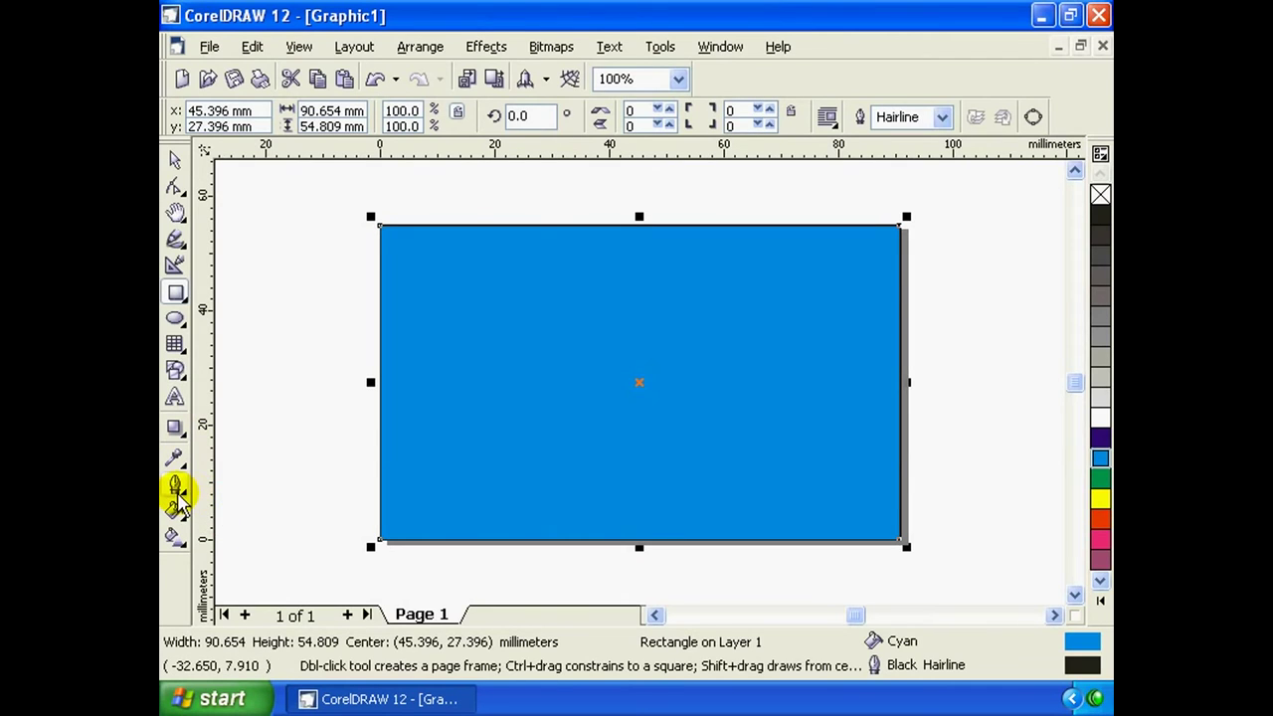
click(176, 486)
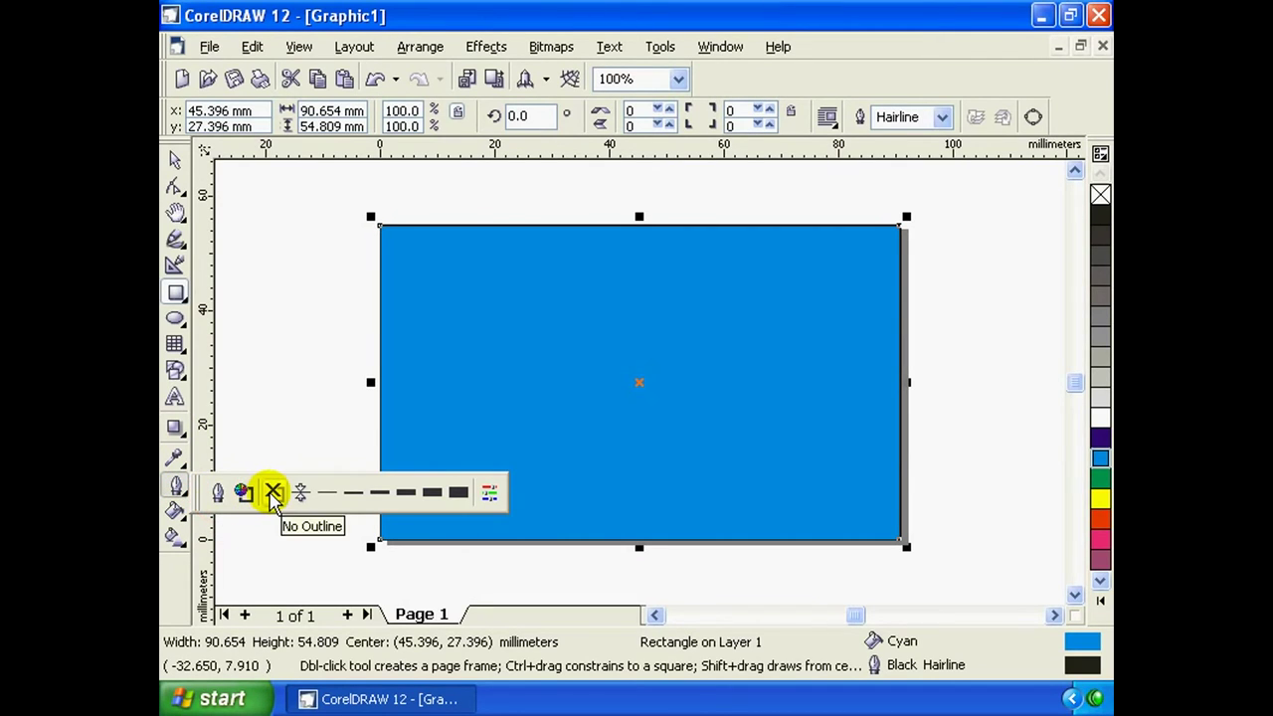
click(273, 494)
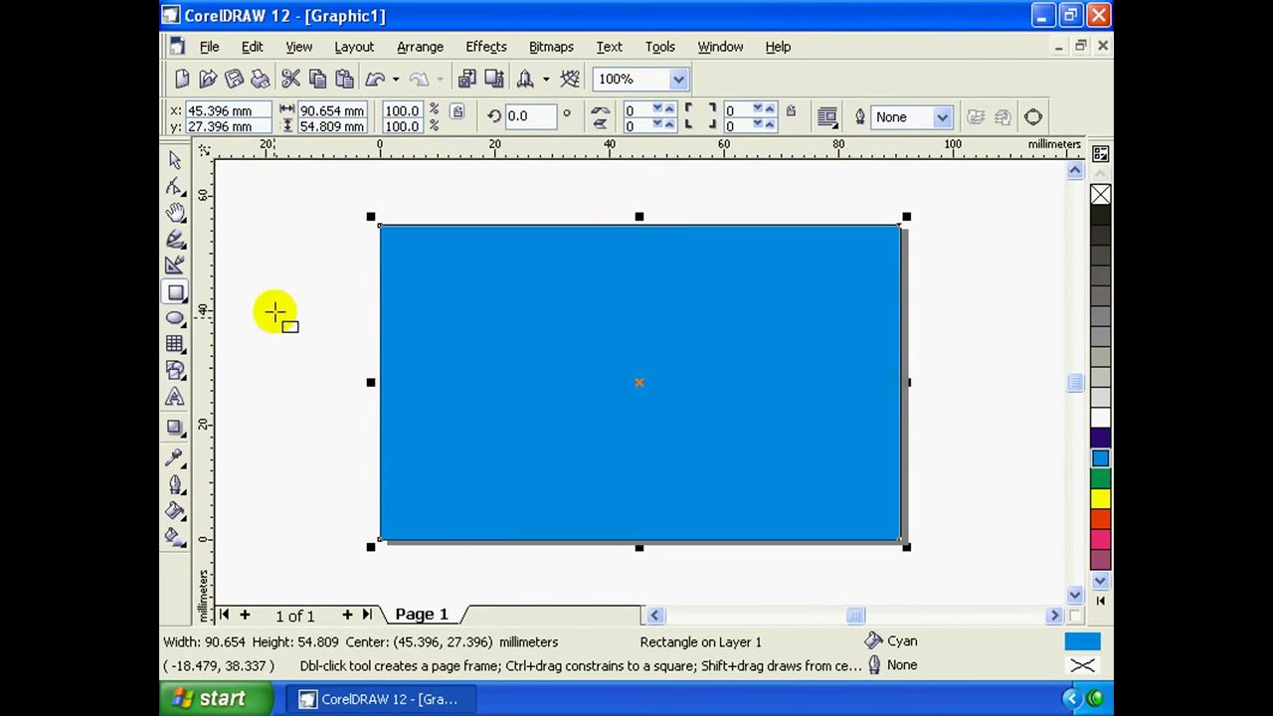
key(space)
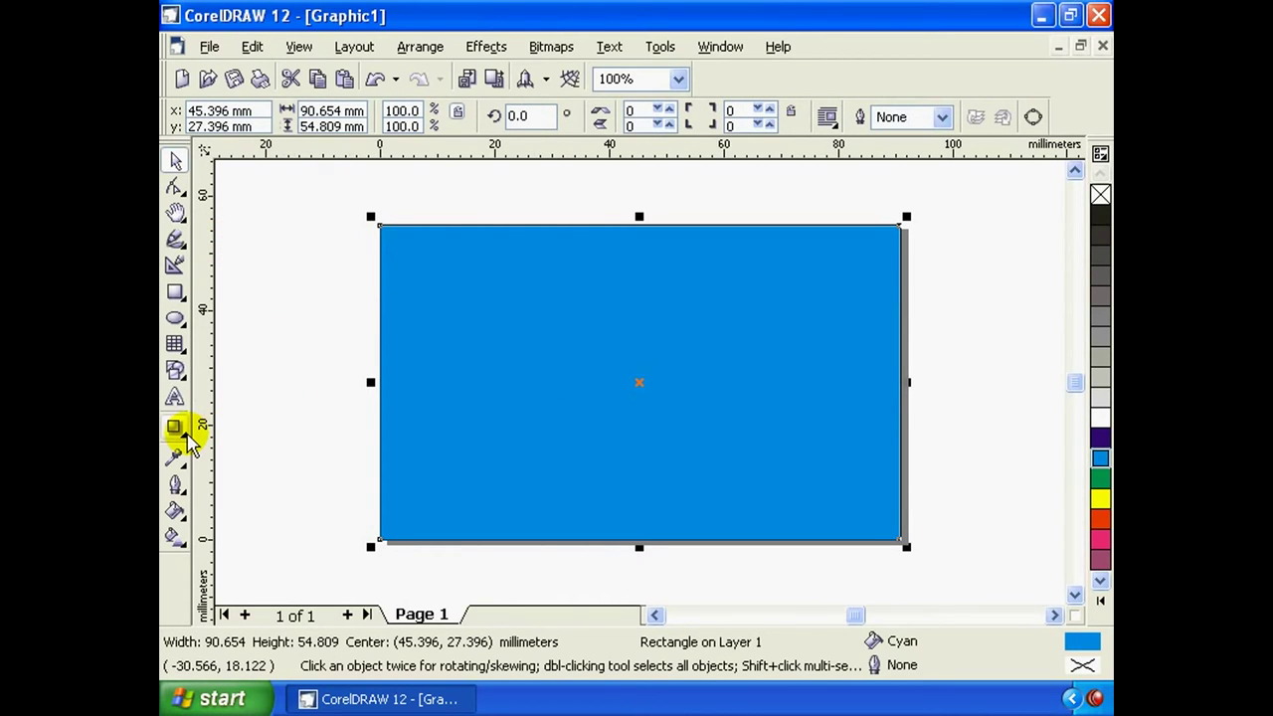
click(185, 435)
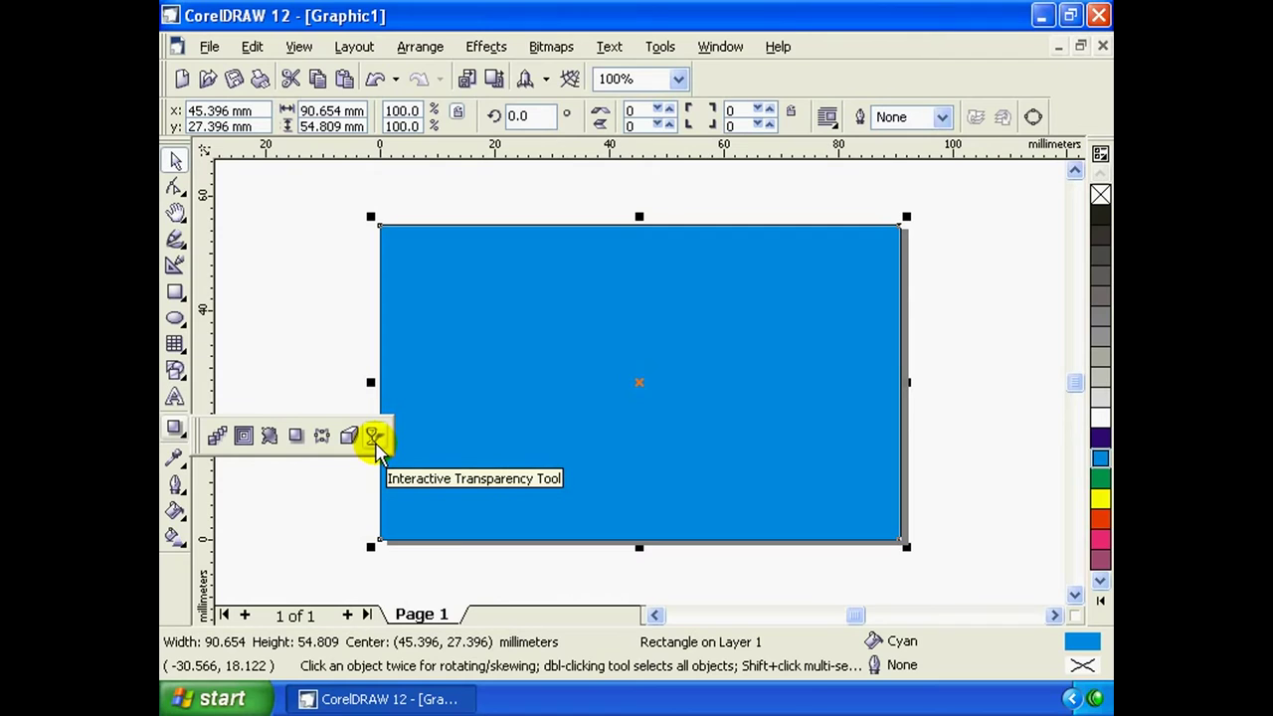
- Give the cyan rectangle a linear transparency, solid top-right fading to clear bottom-left
click(374, 438)
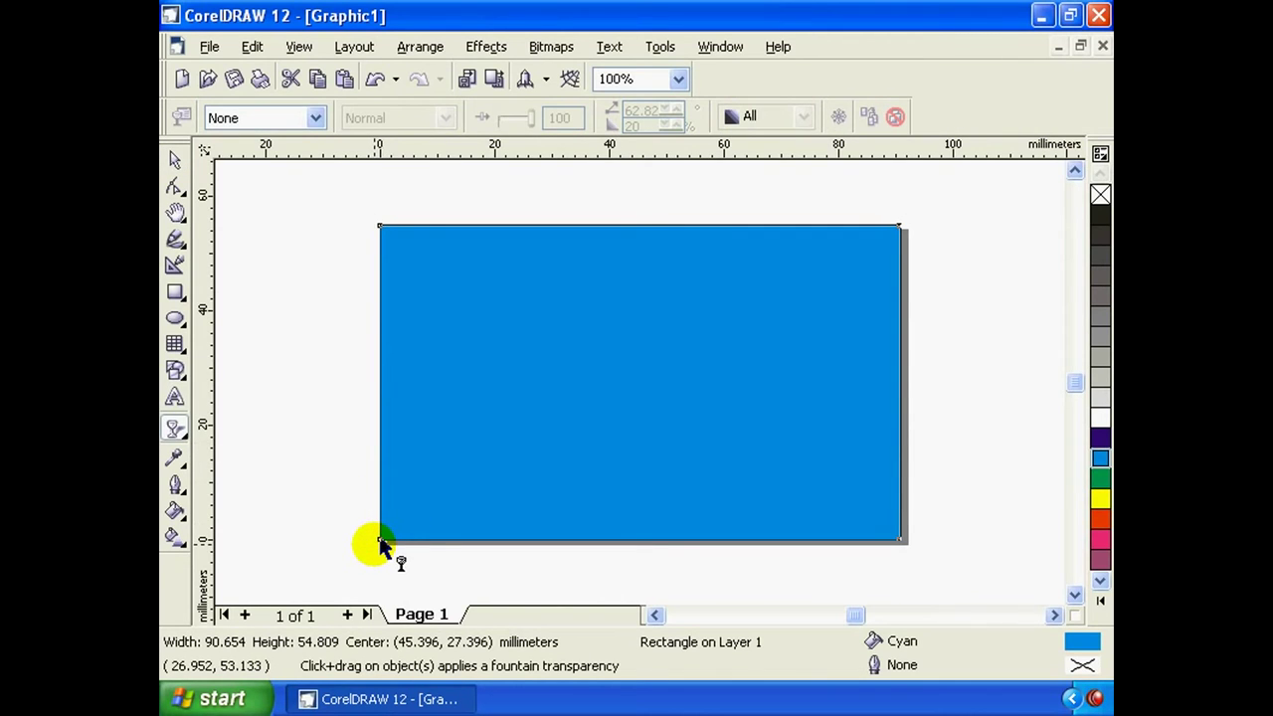
drag(381, 537, 895, 233)
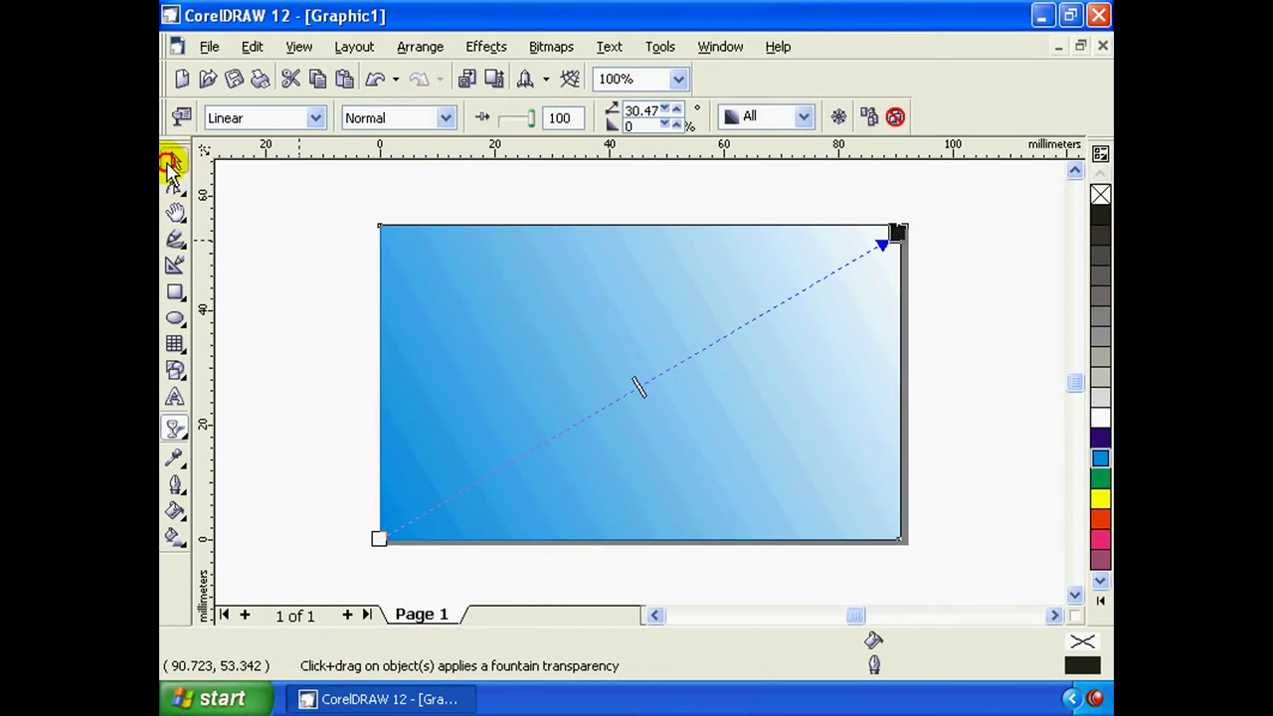
click(174, 160)
click(568, 401)
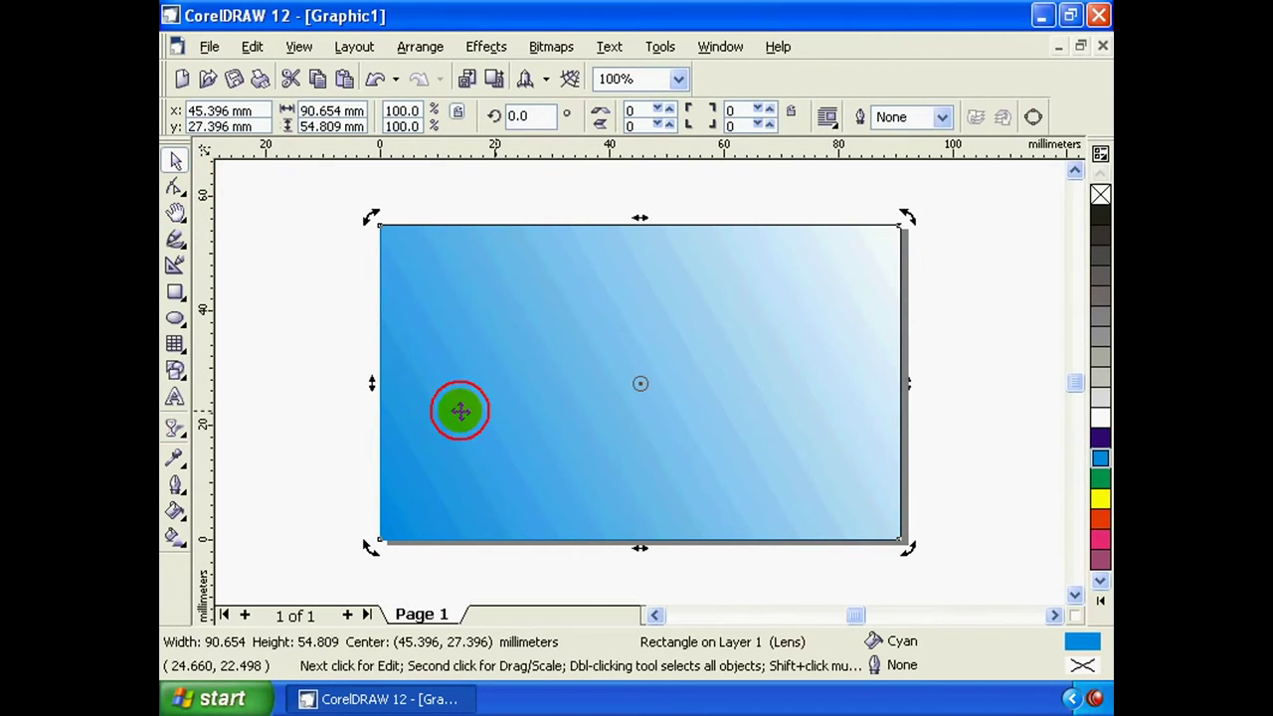
click(172, 431)
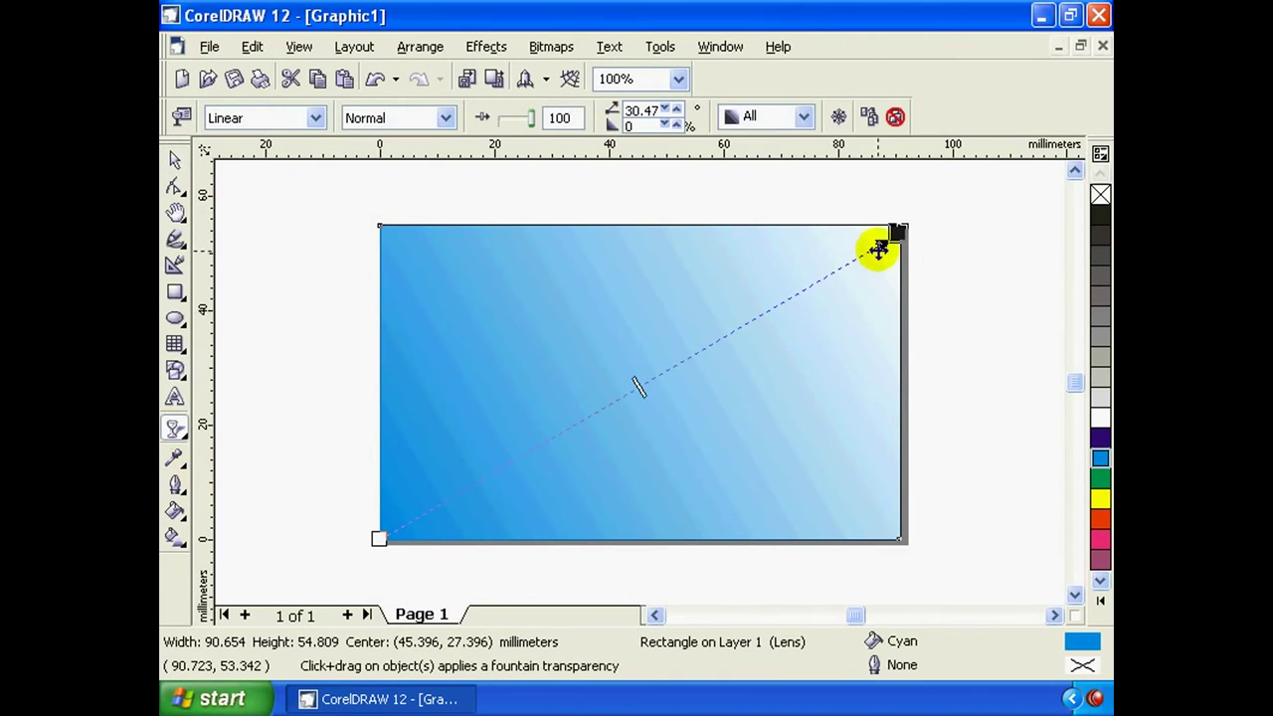
mouse_move(896, 228)
mouse_down()
mouse_move(718, 466)
mouse_move(684, 477)
mouse_up()
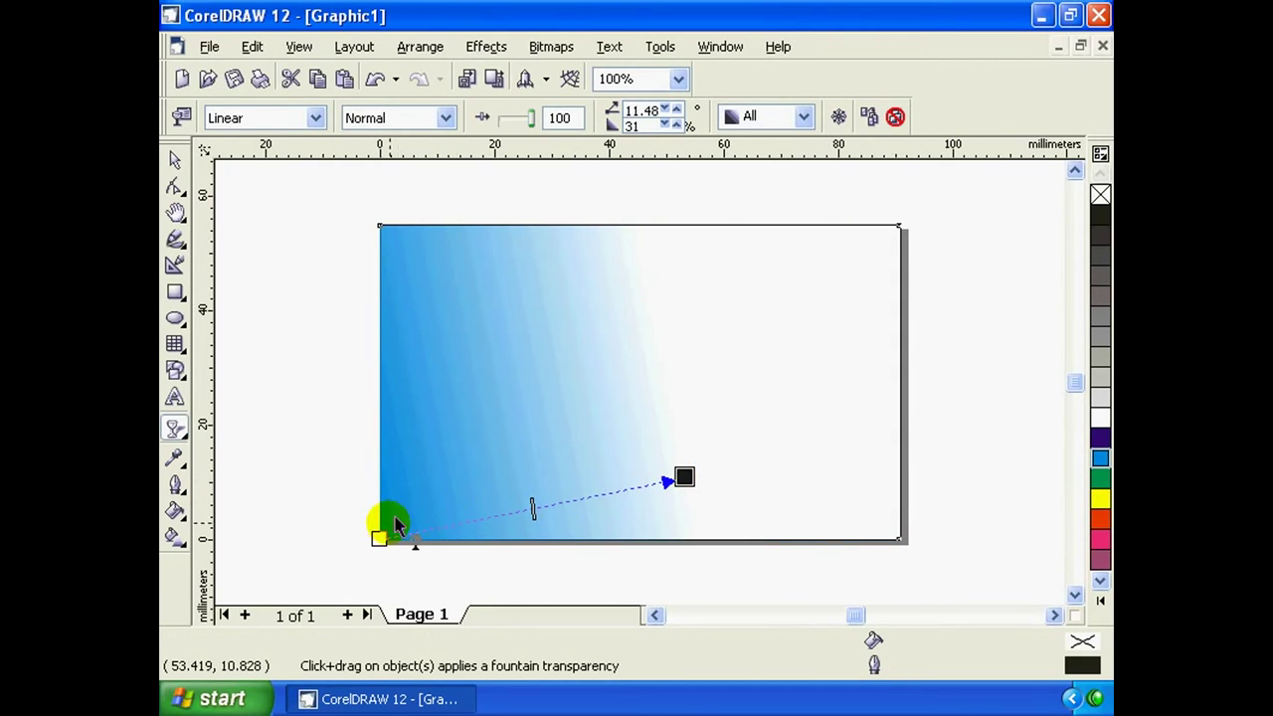
mouse_move(379, 538)
mouse_down()
mouse_move(643, 296)
mouse_move(898, 224)
mouse_up()
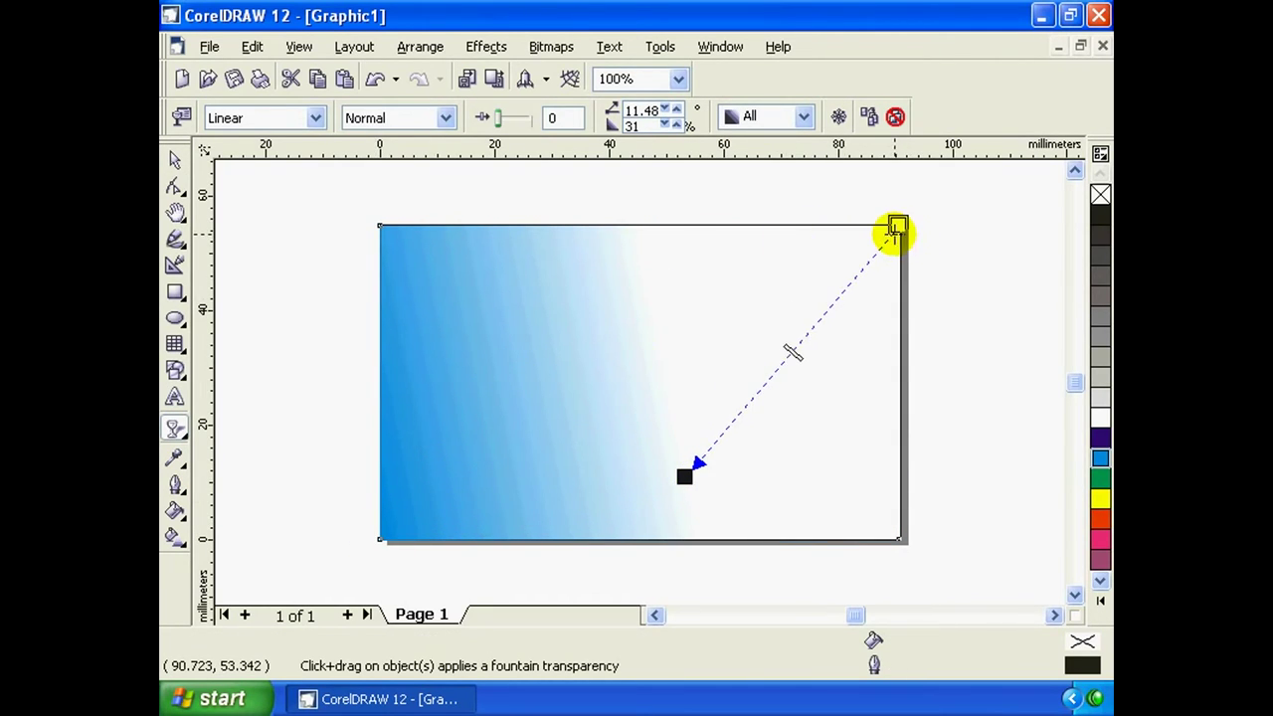
drag(684, 476, 379, 538)
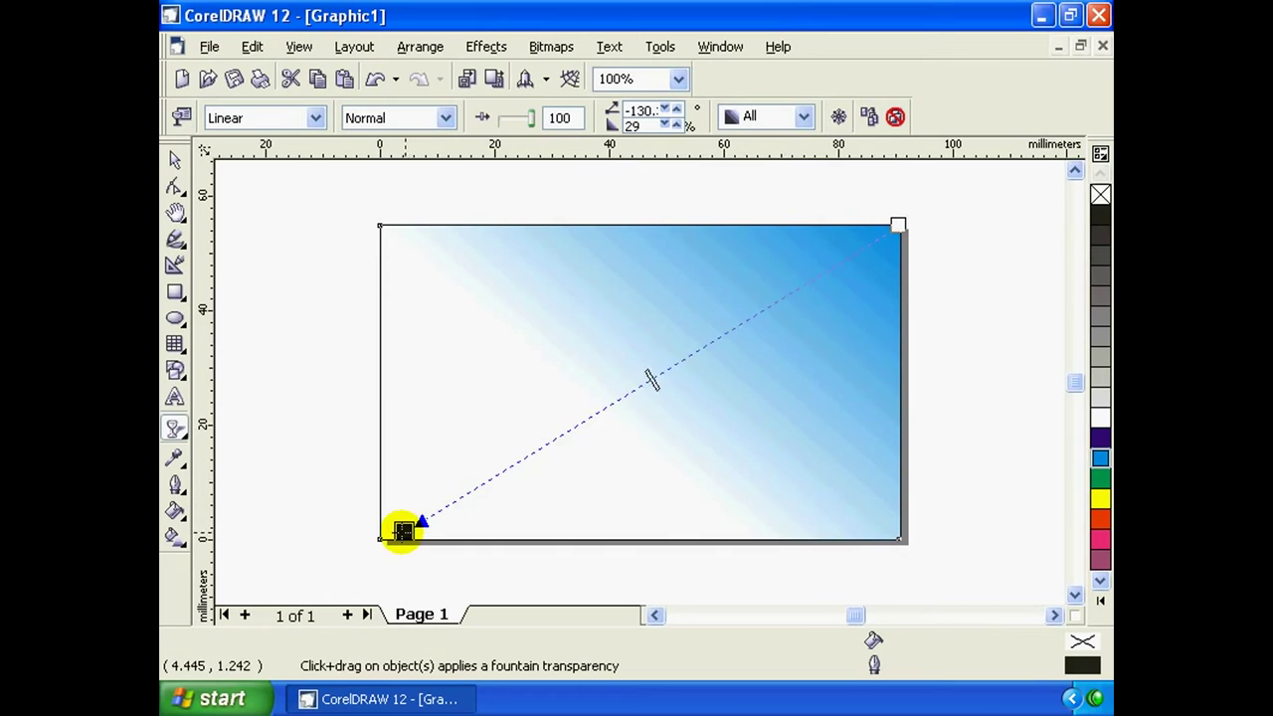
click(174, 160)
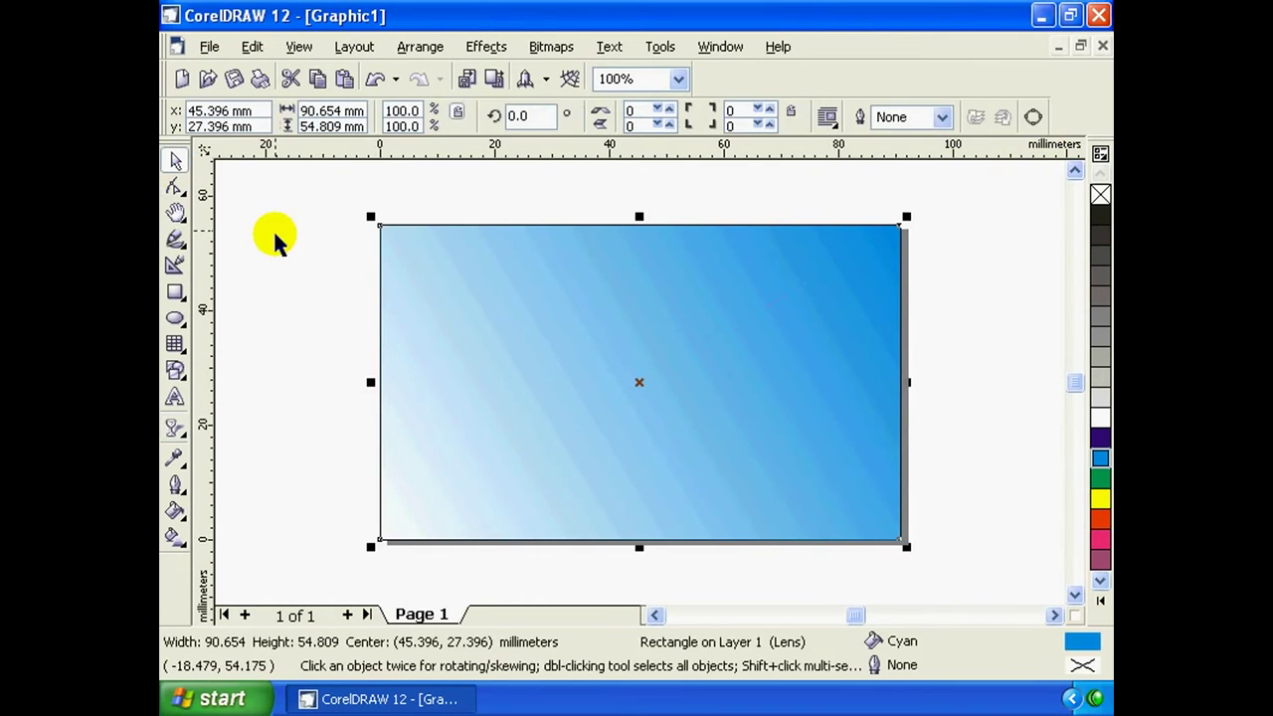
click(276, 242)
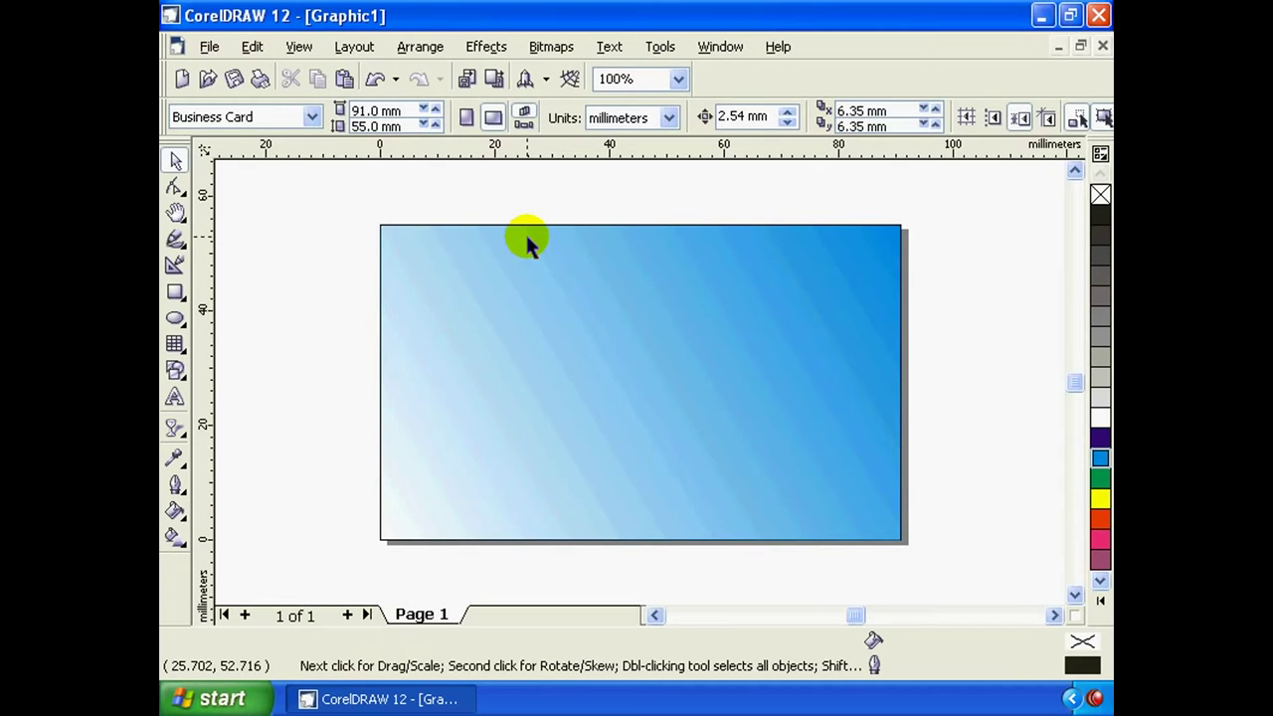
- Draw a closed six-node Bezier shape along the top edge, swooping down to bottom middle
click(175, 239)
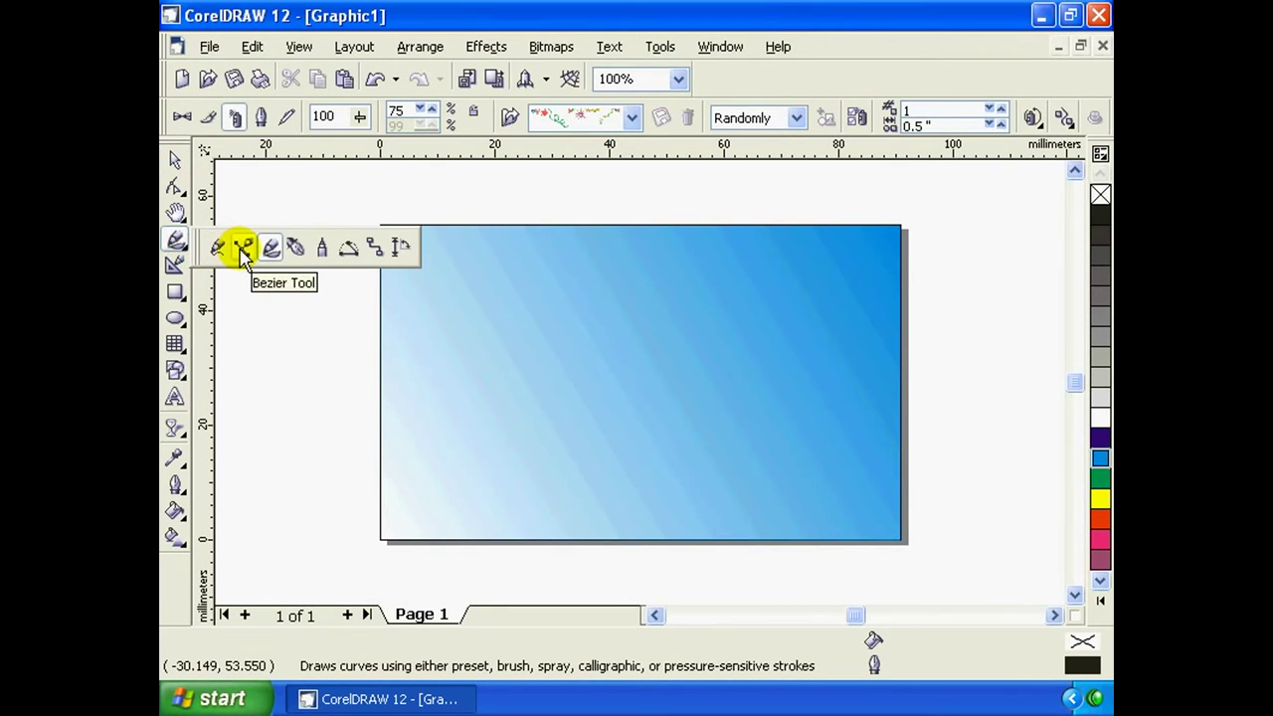
click(244, 249)
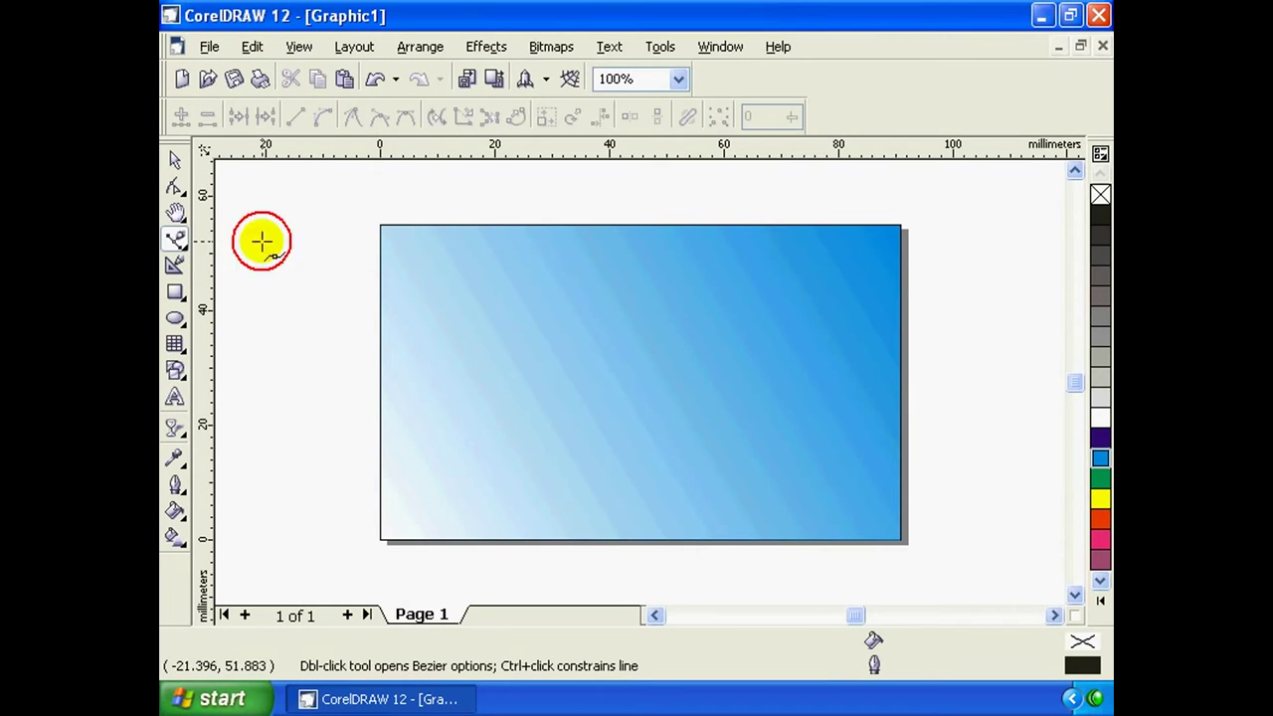
click(379, 226)
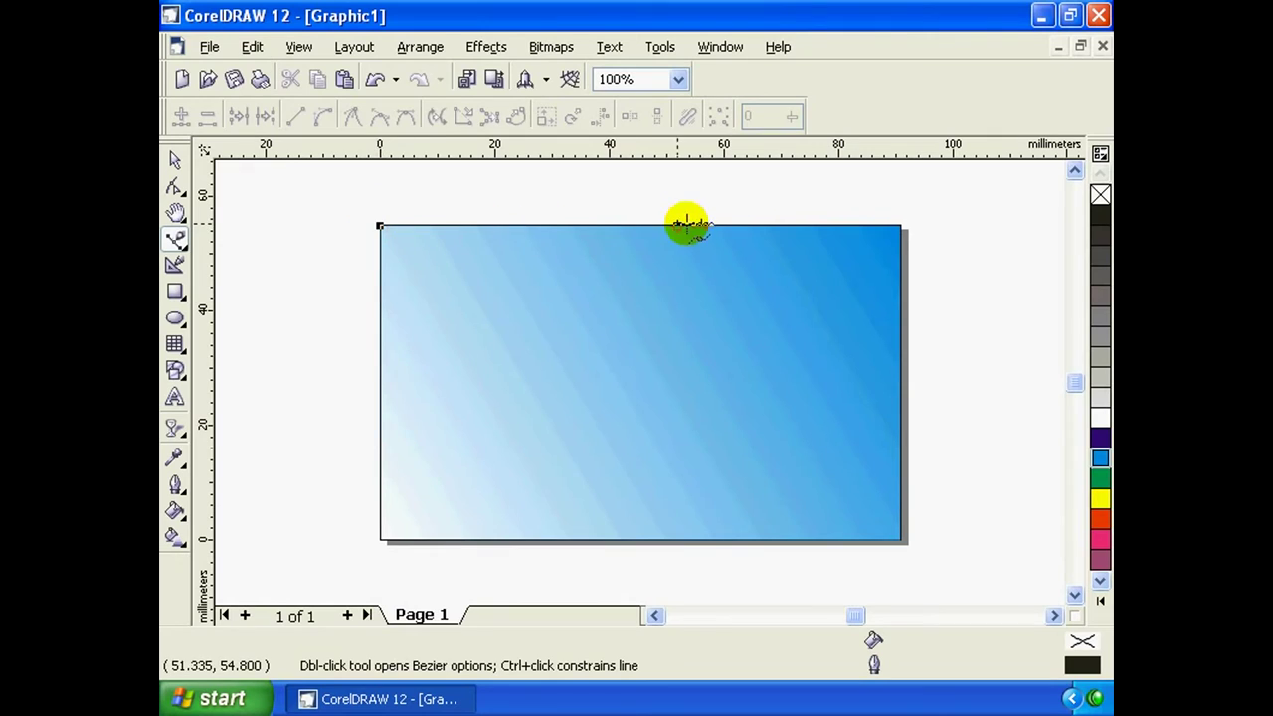
click(898, 226)
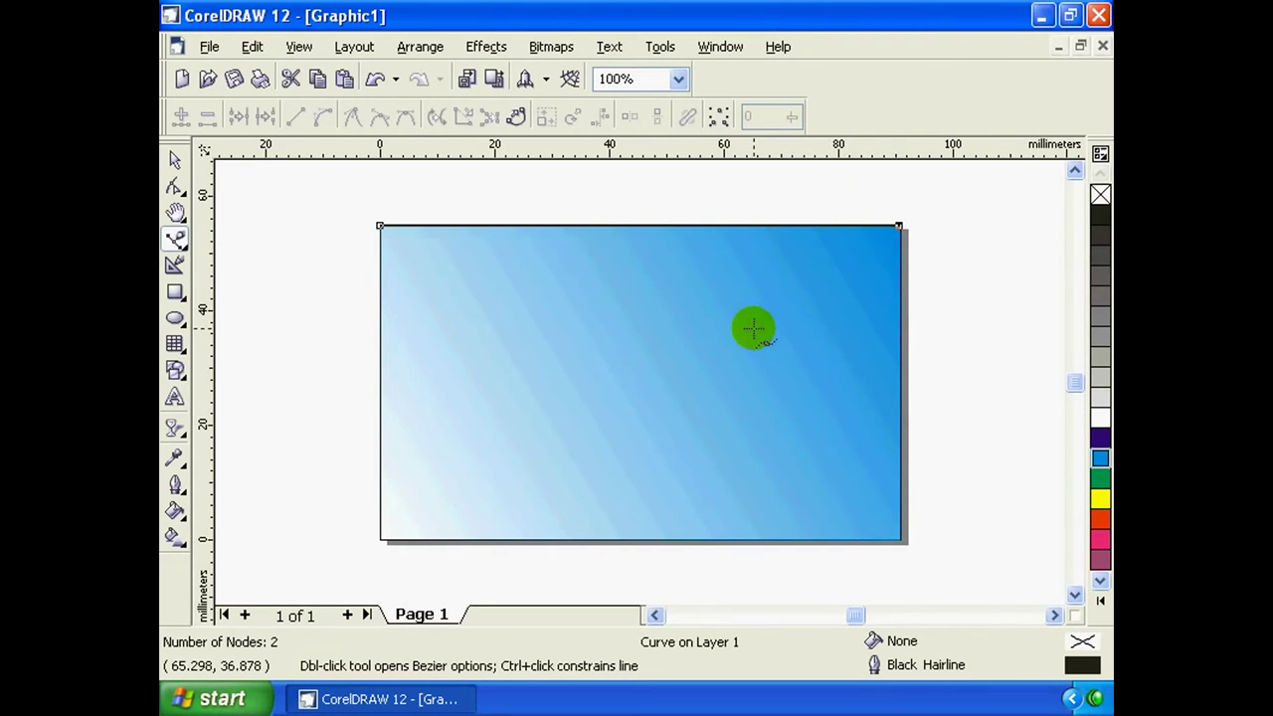
drag(721, 344, 624, 366)
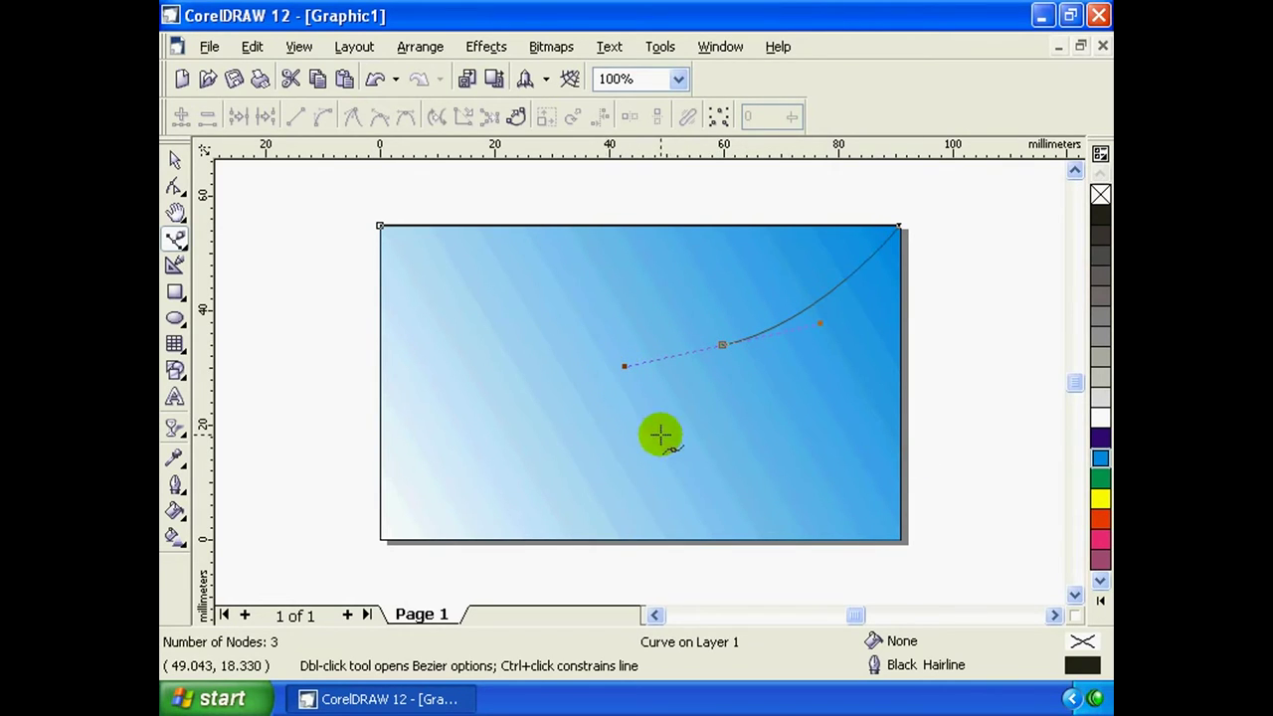
mouse_move(613, 473)
mouse_down()
mouse_move(647, 520)
mouse_move(550, 525)
mouse_up()
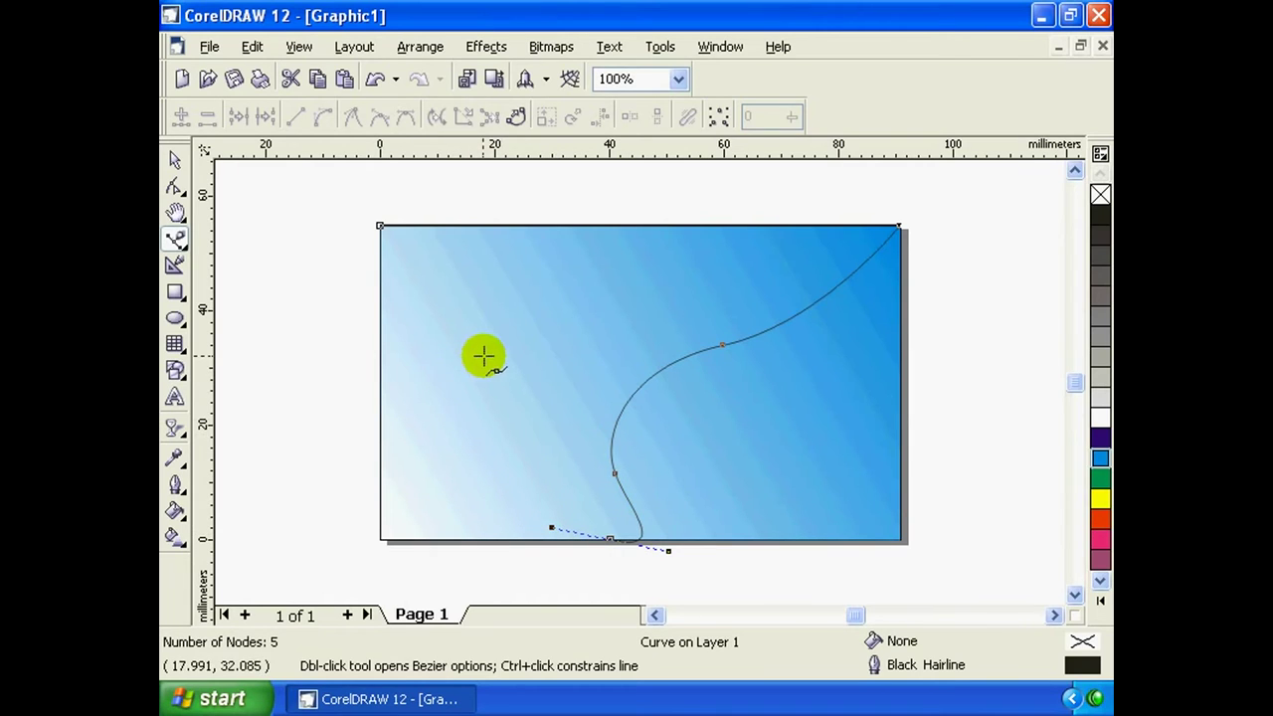
drag(496, 347, 519, 286)
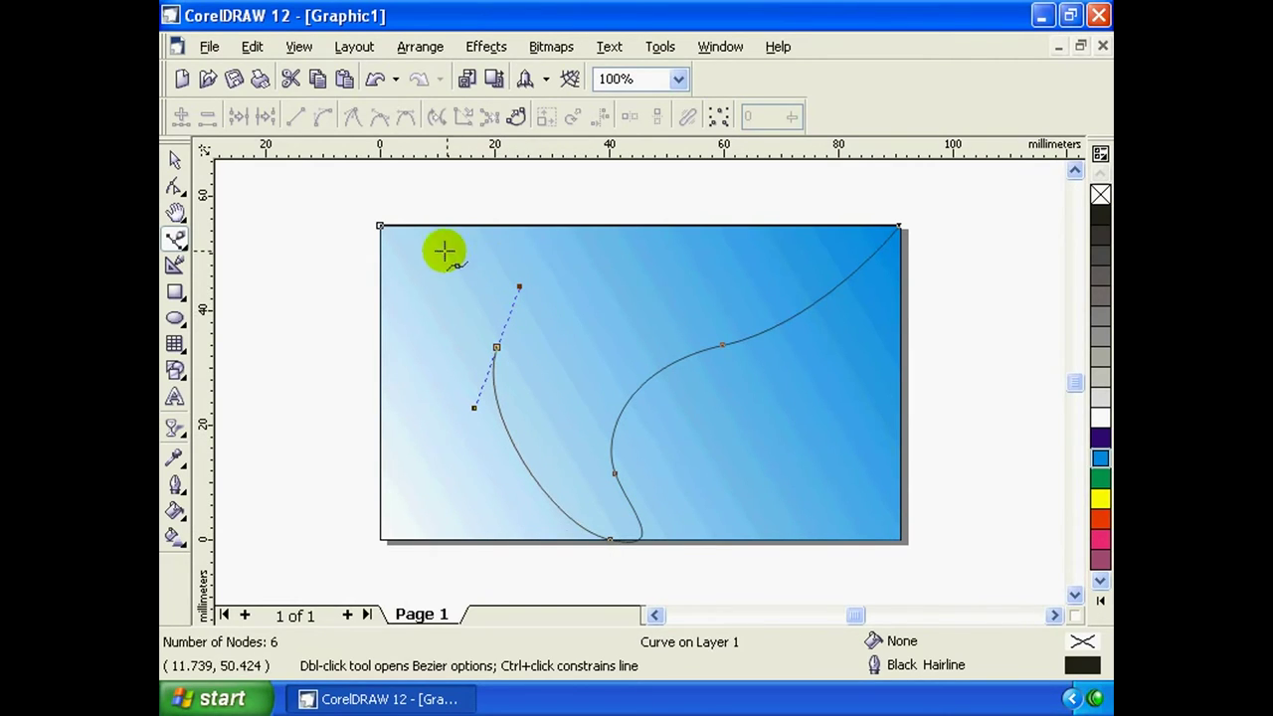
click(379, 226)
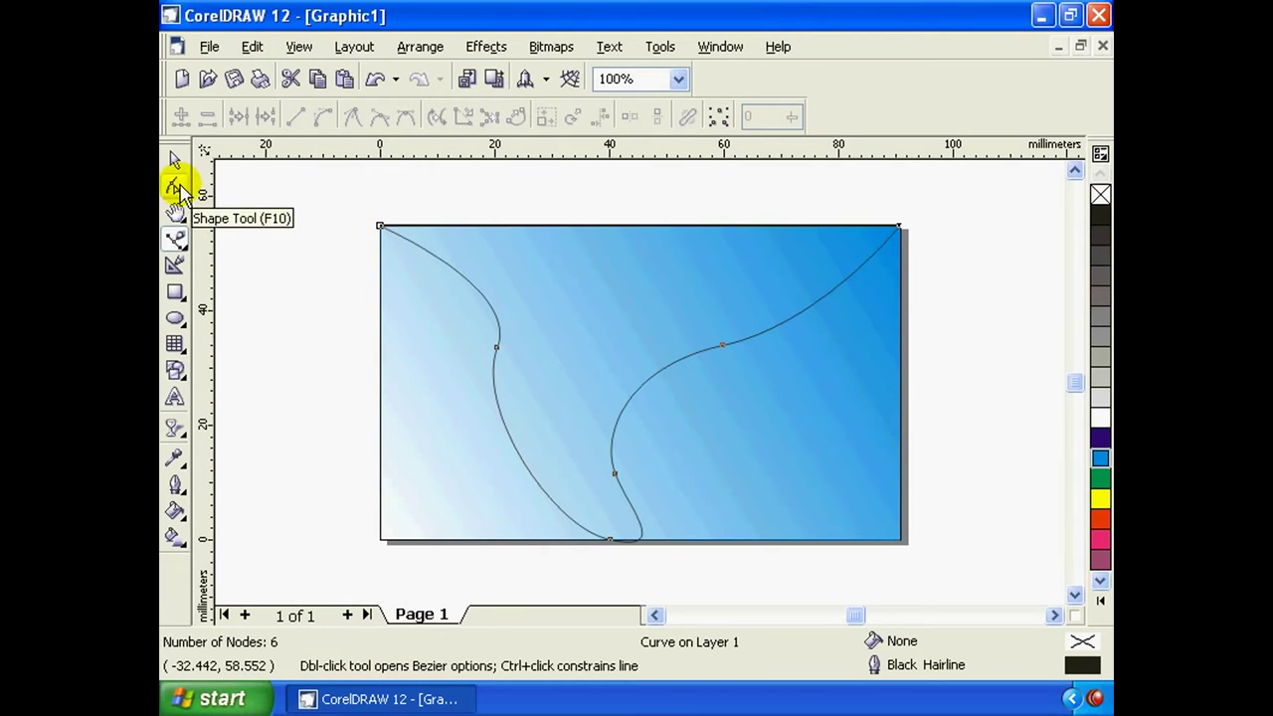
- Reshape the curve's left cusp and right smooth nodes so it sweeps from top-left down and back up
click(179, 189)
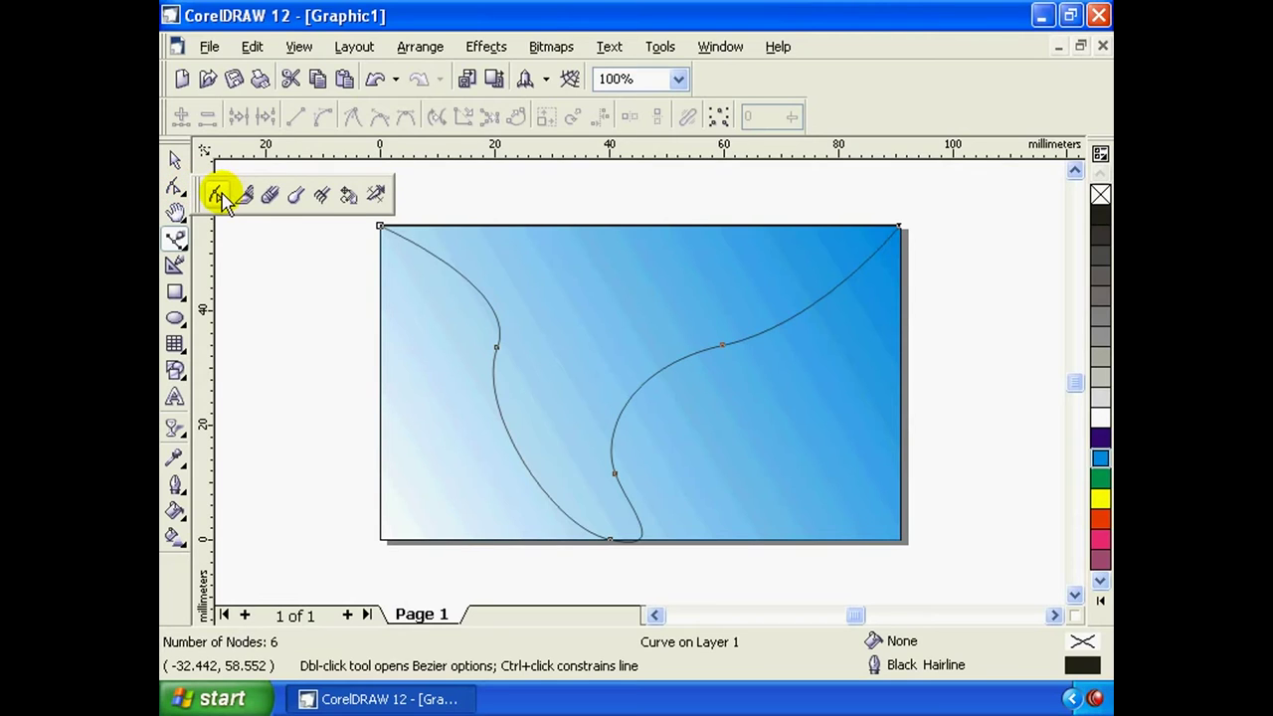
click(219, 195)
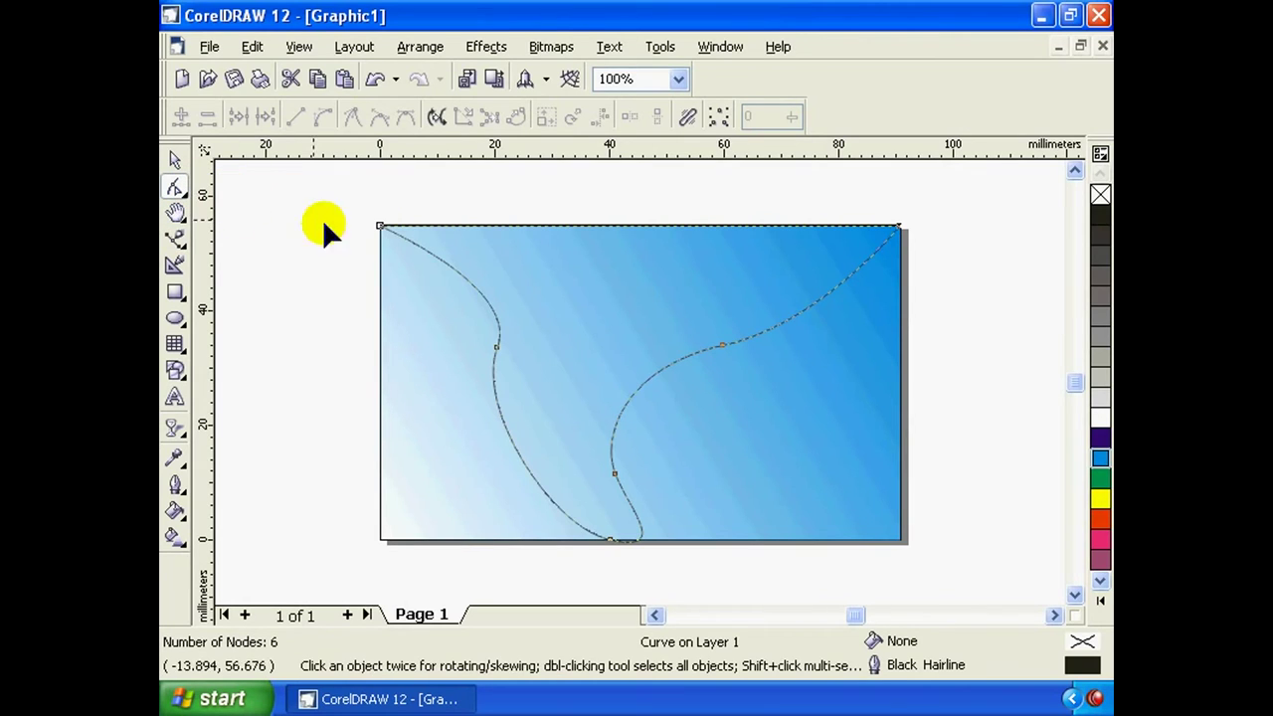
click(499, 348)
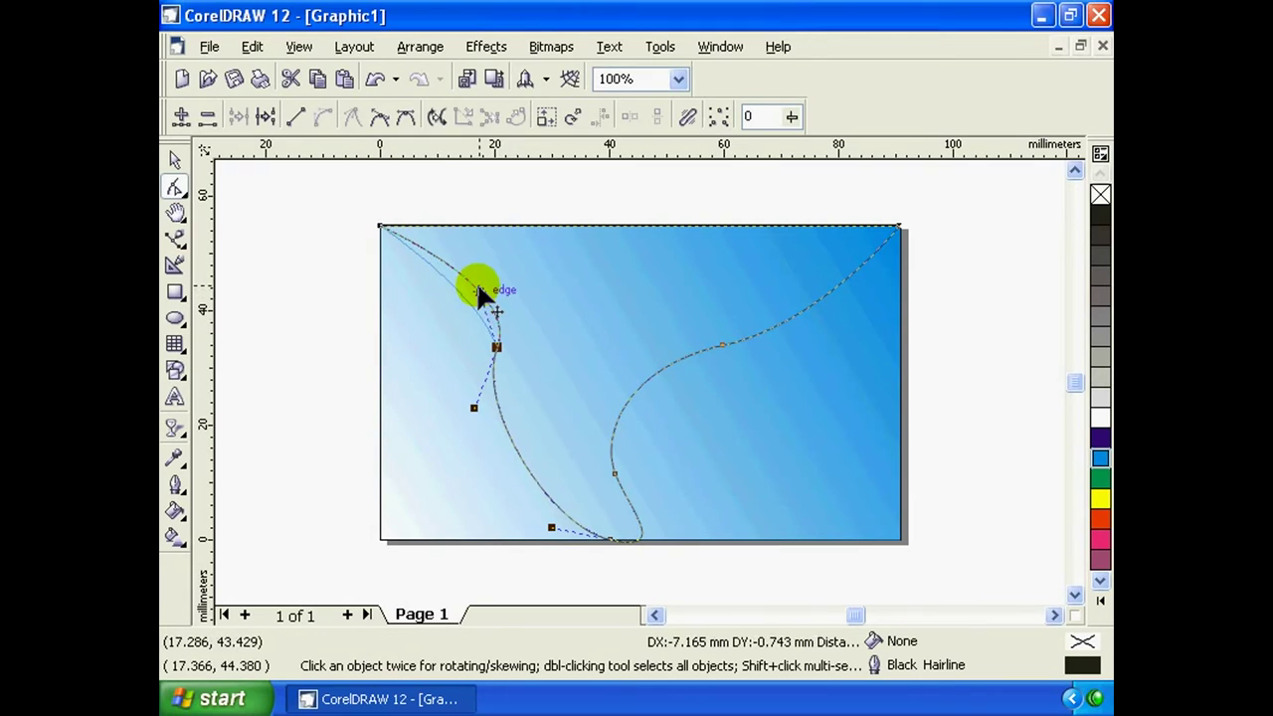
drag(516, 287, 489, 263)
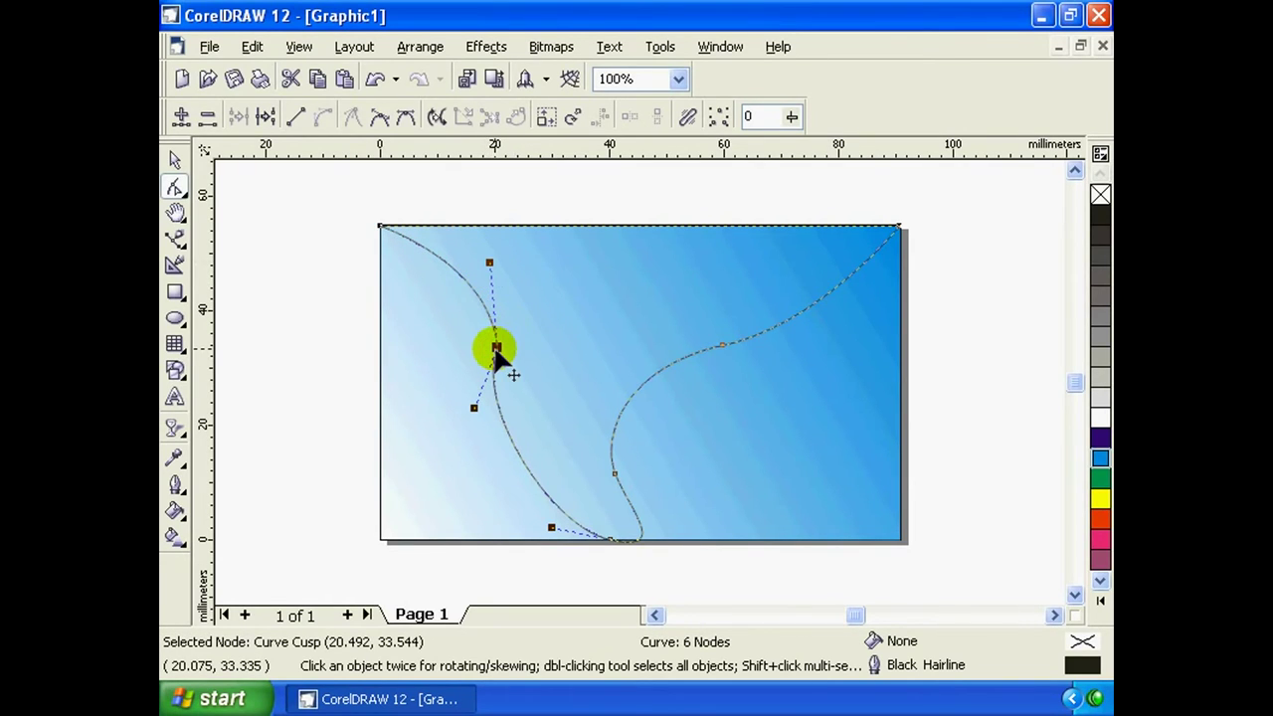
drag(485, 350, 478, 343)
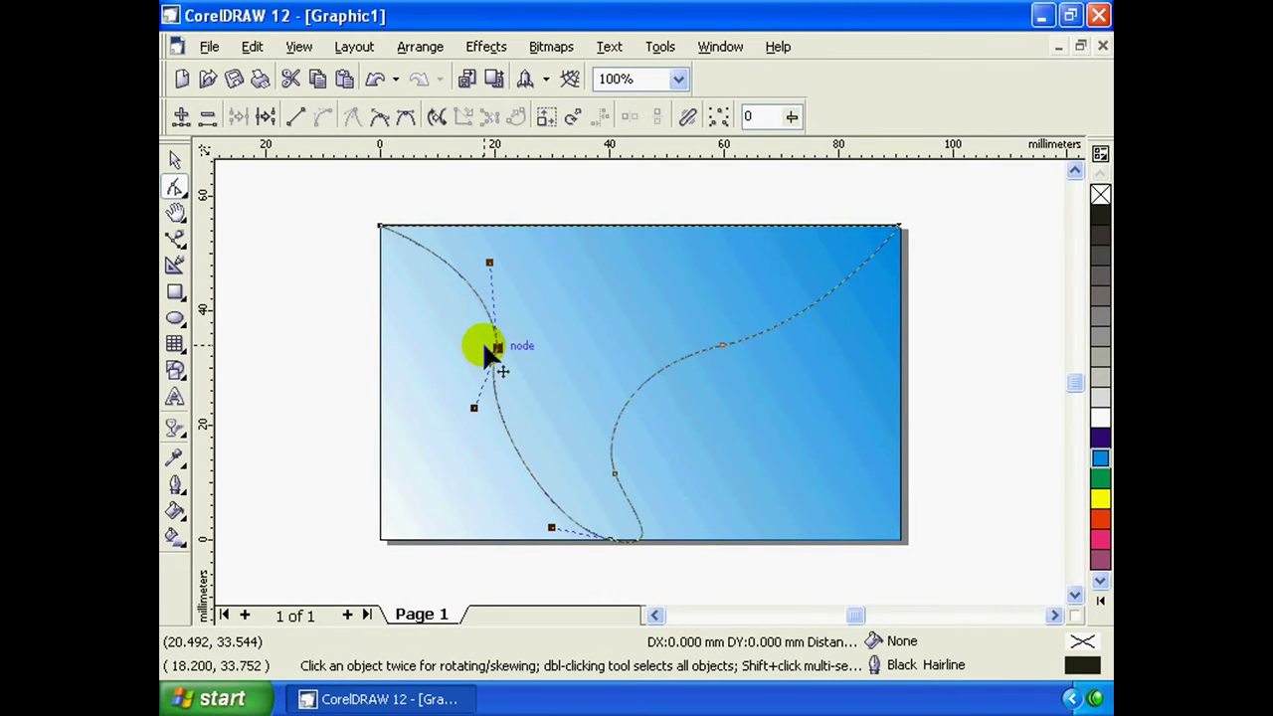
click(748, 347)
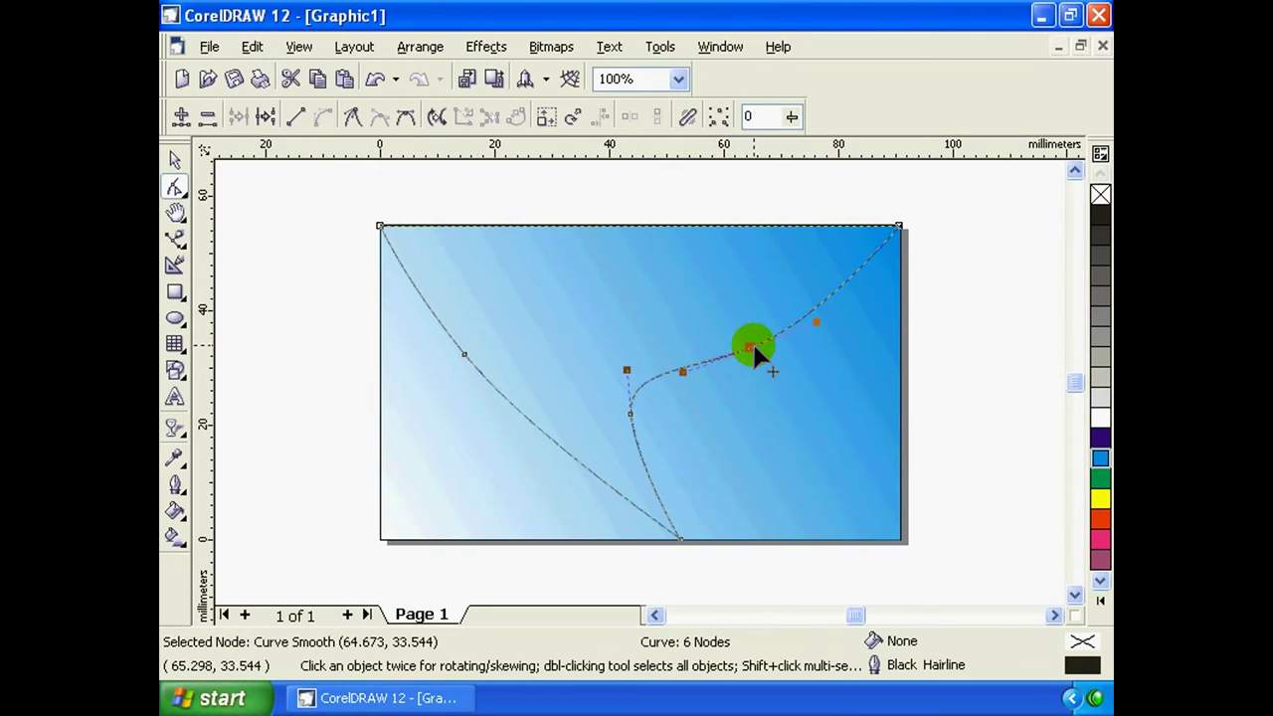
drag(751, 350, 762, 353)
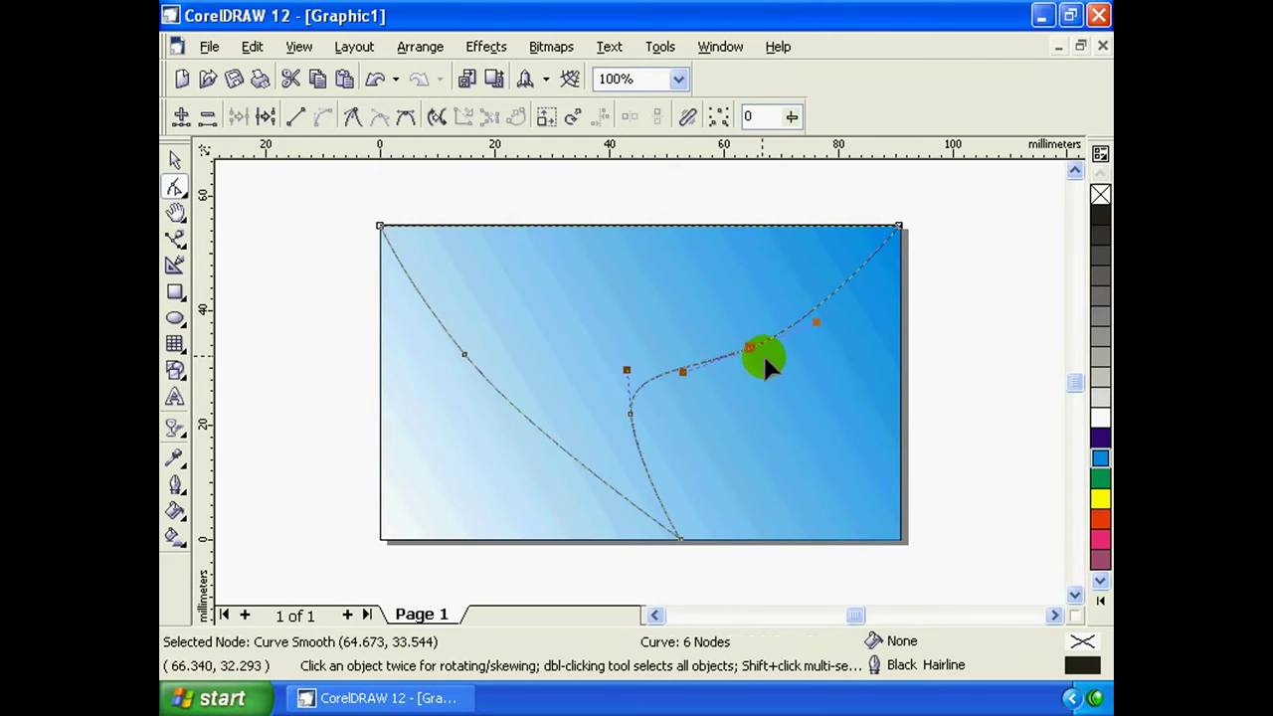
- Try grey, cyan and Ice Blue fills on the curve shape, then settle on white
click(1098, 419)
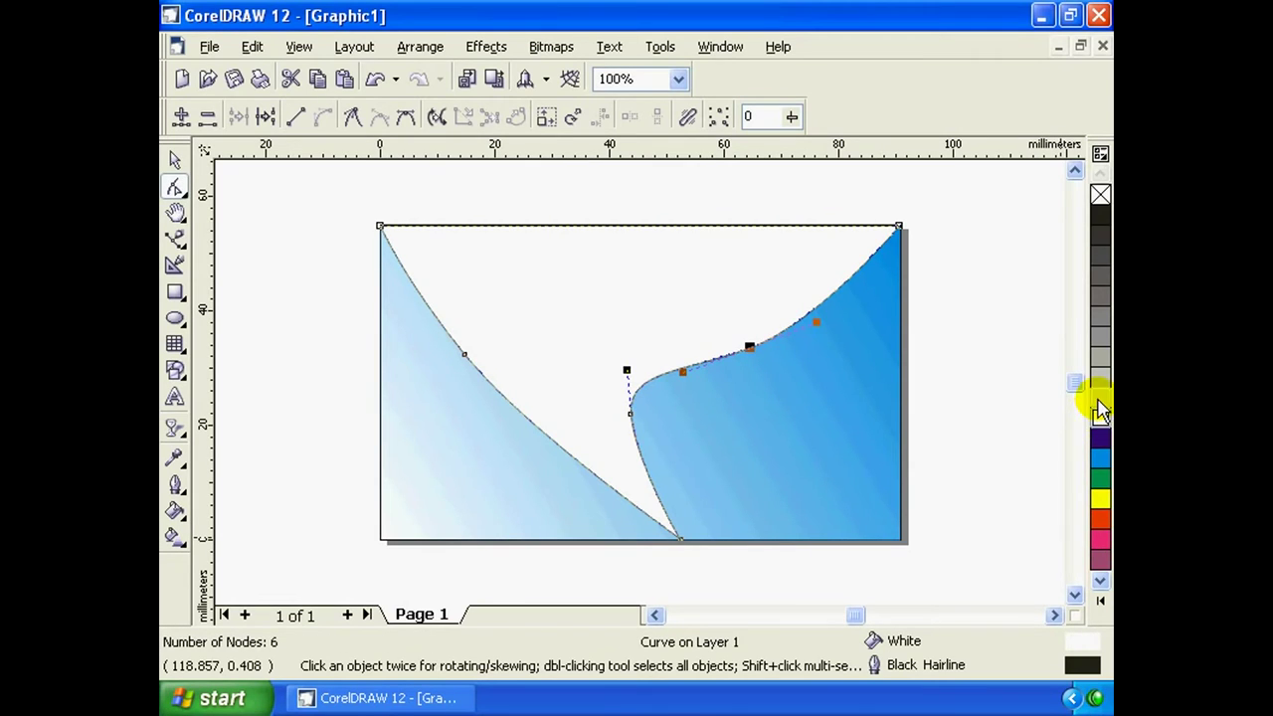
click(1098, 396)
click(1100, 457)
click(1100, 601)
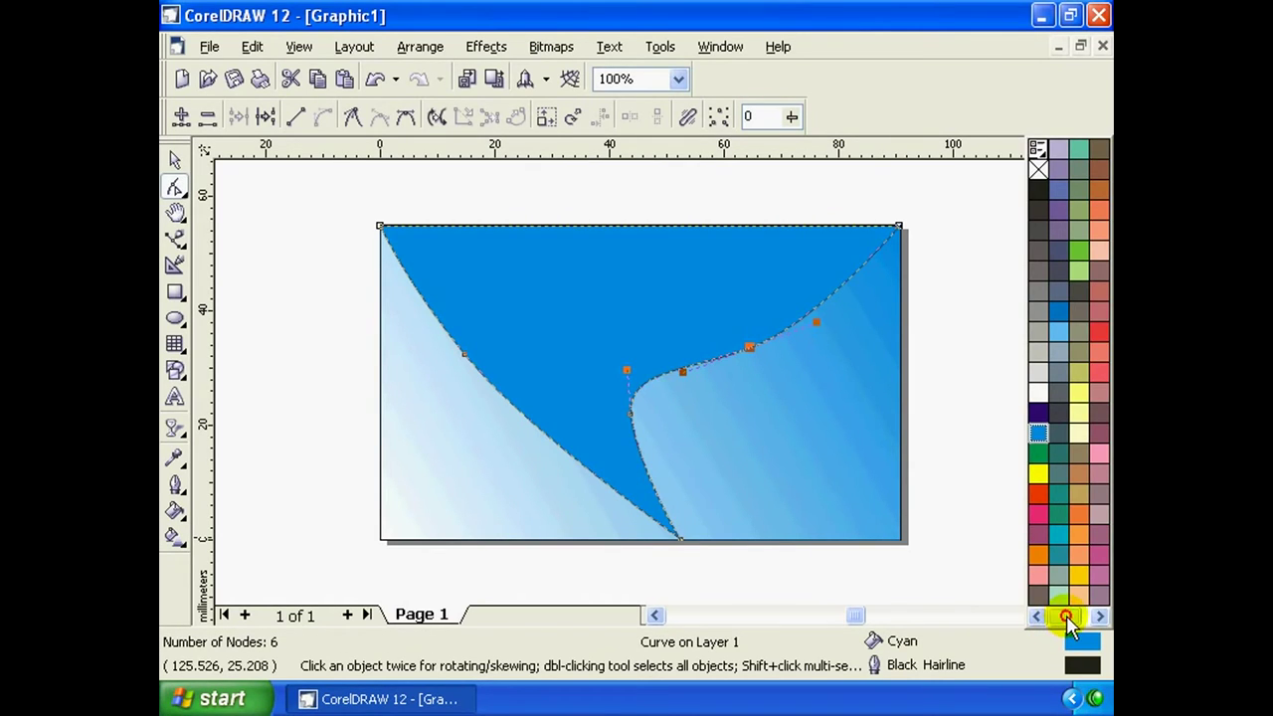
click(1061, 331)
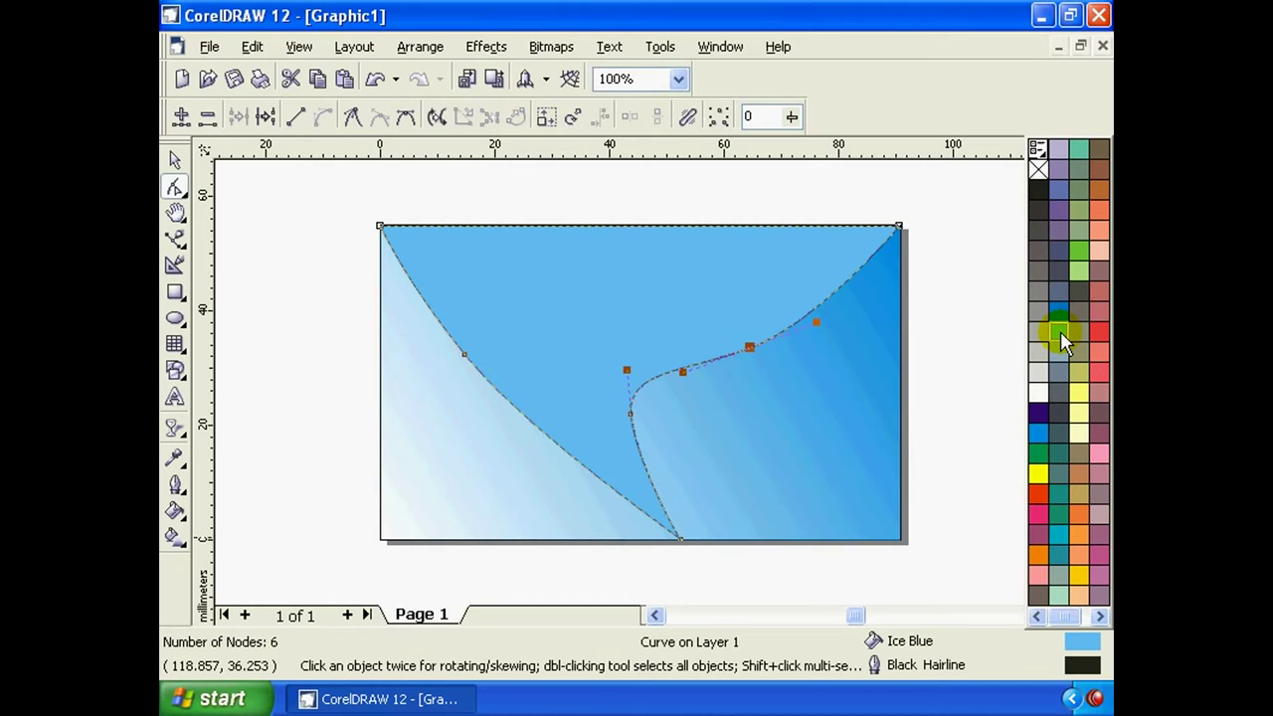
click(1039, 394)
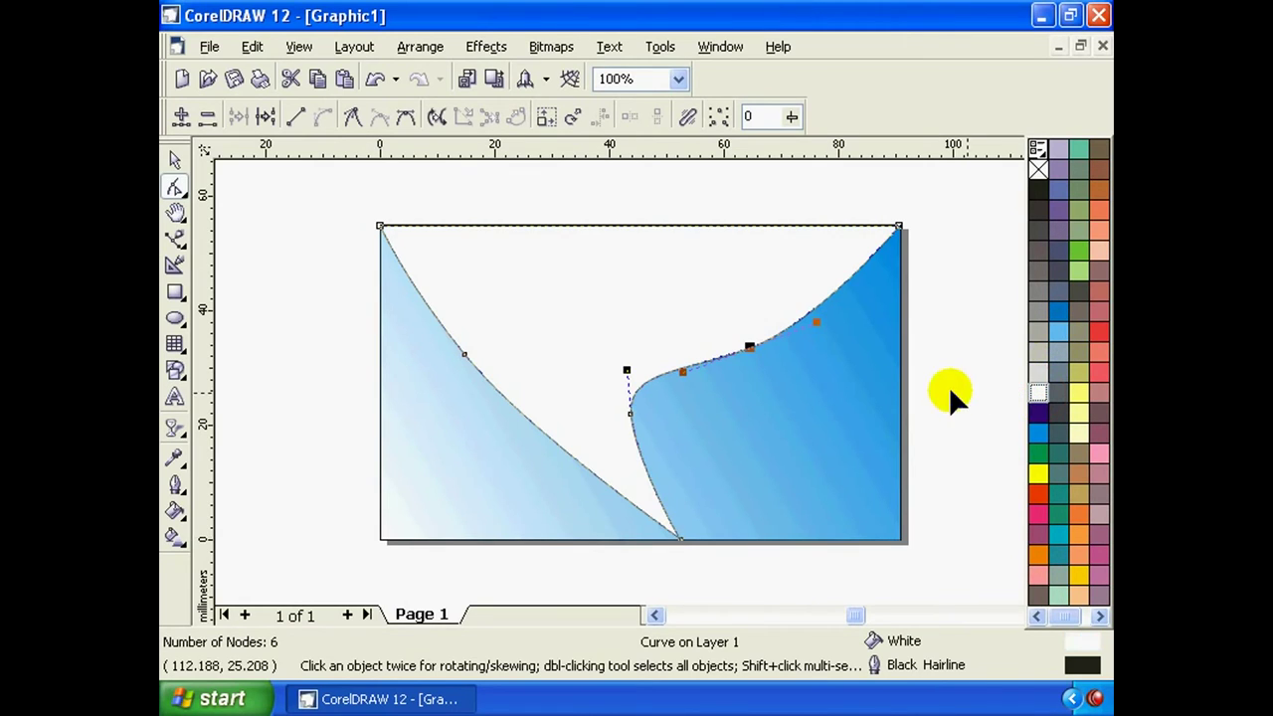
- Remove the white curve shape's outline with No Outline
click(176, 485)
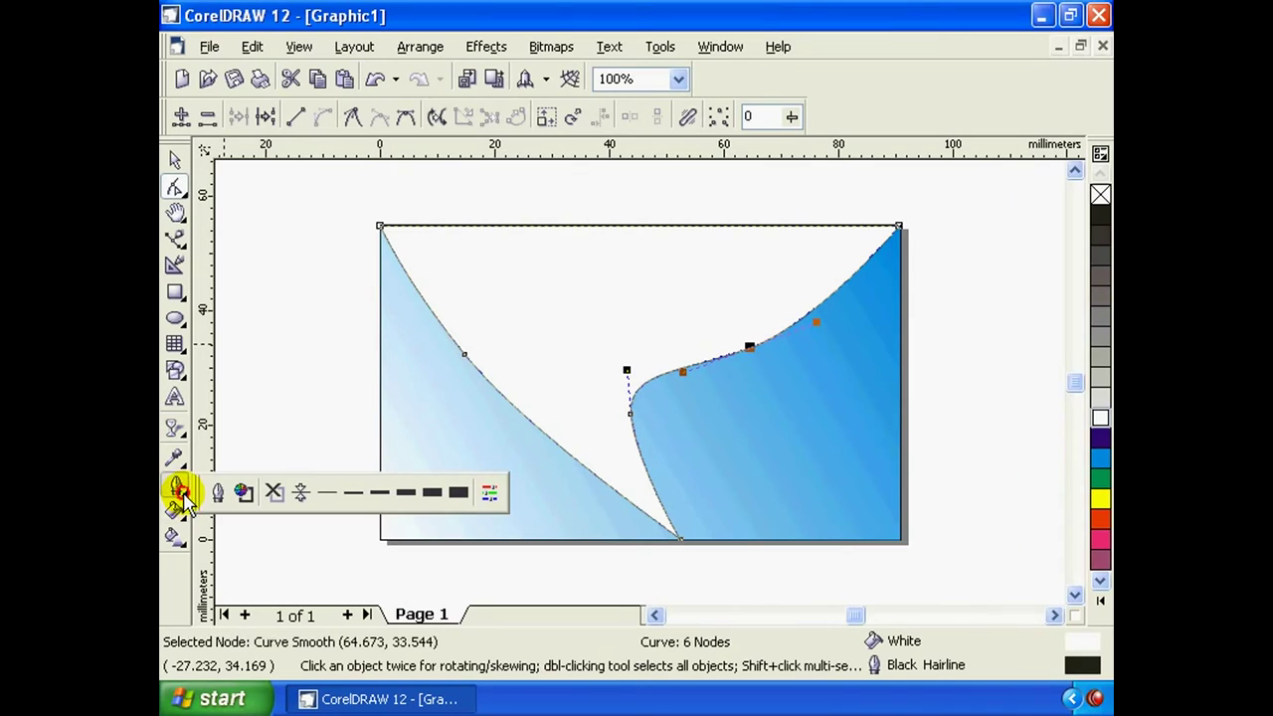
click(274, 494)
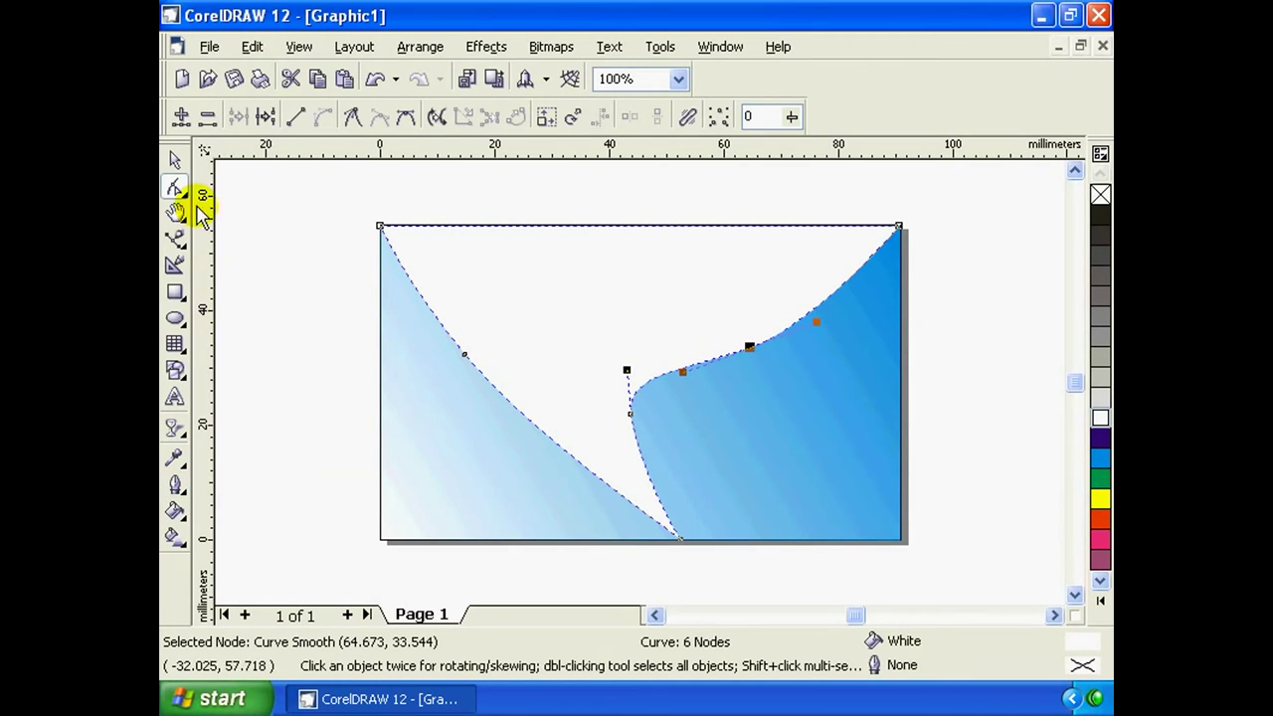
click(176, 159)
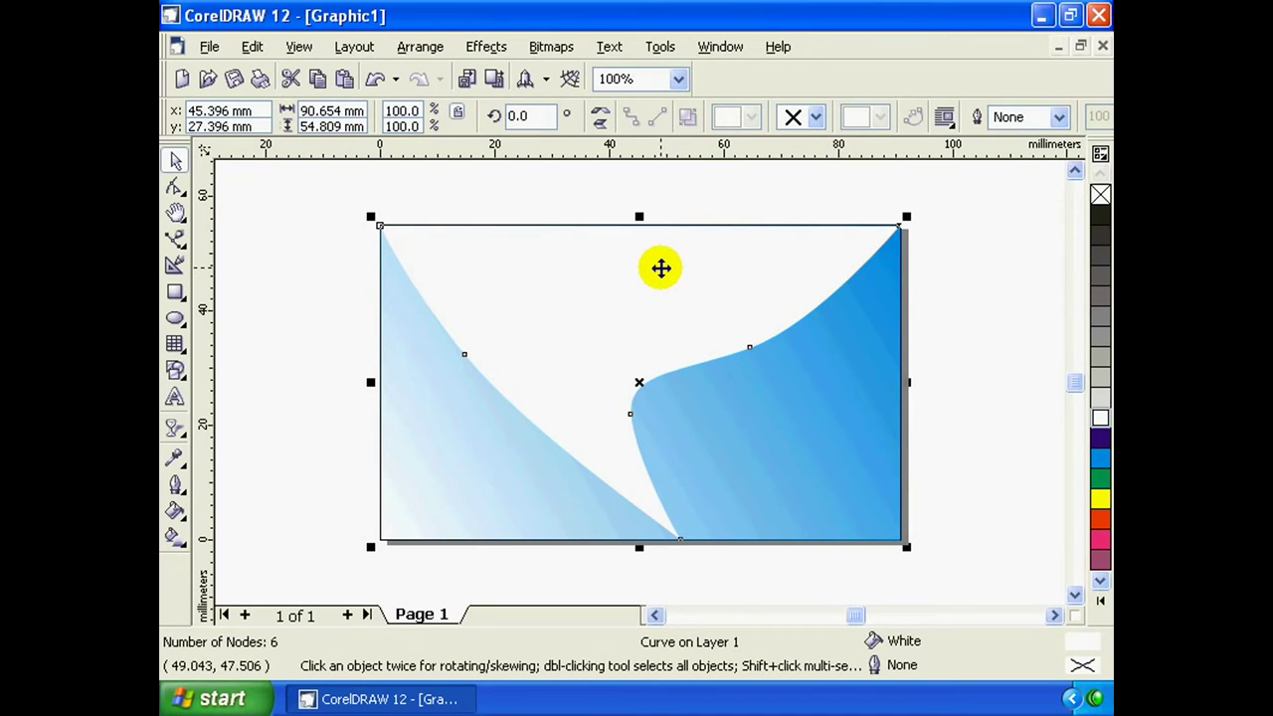
- Duplicate the white curve shape and fill the copy Ice Blue
key(ctrl+z)
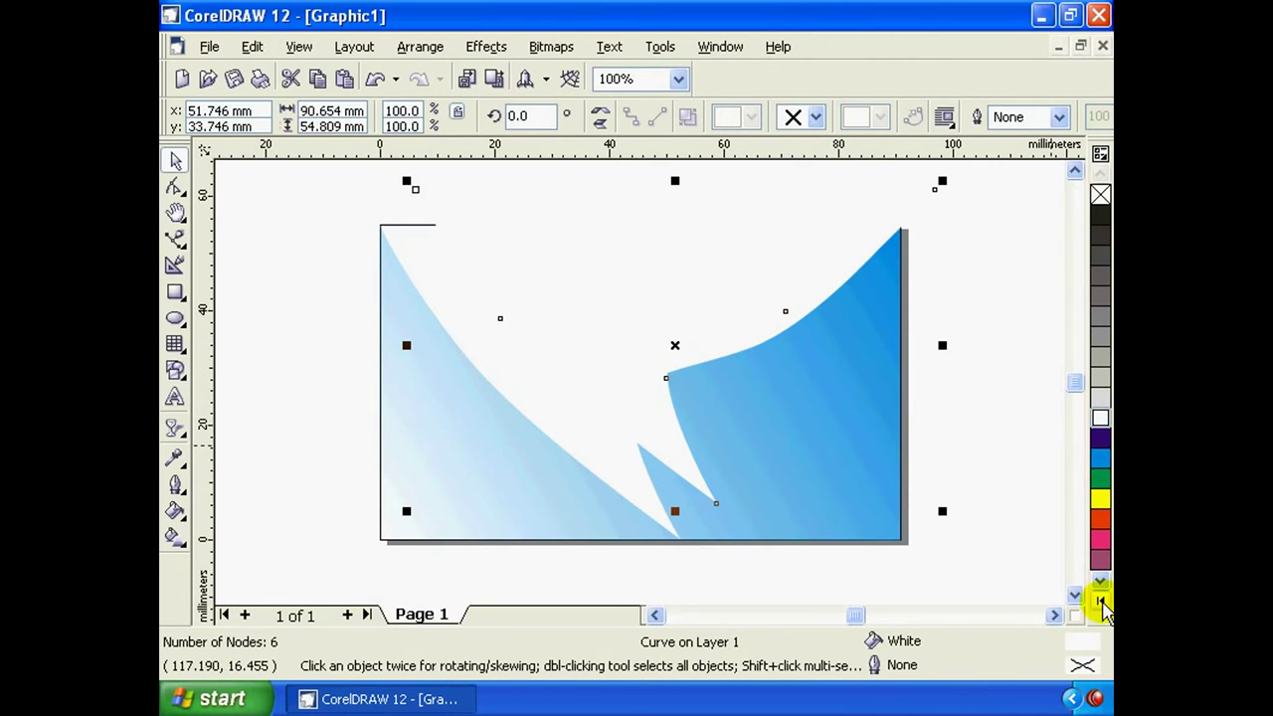
click(1100, 601)
click(1057, 333)
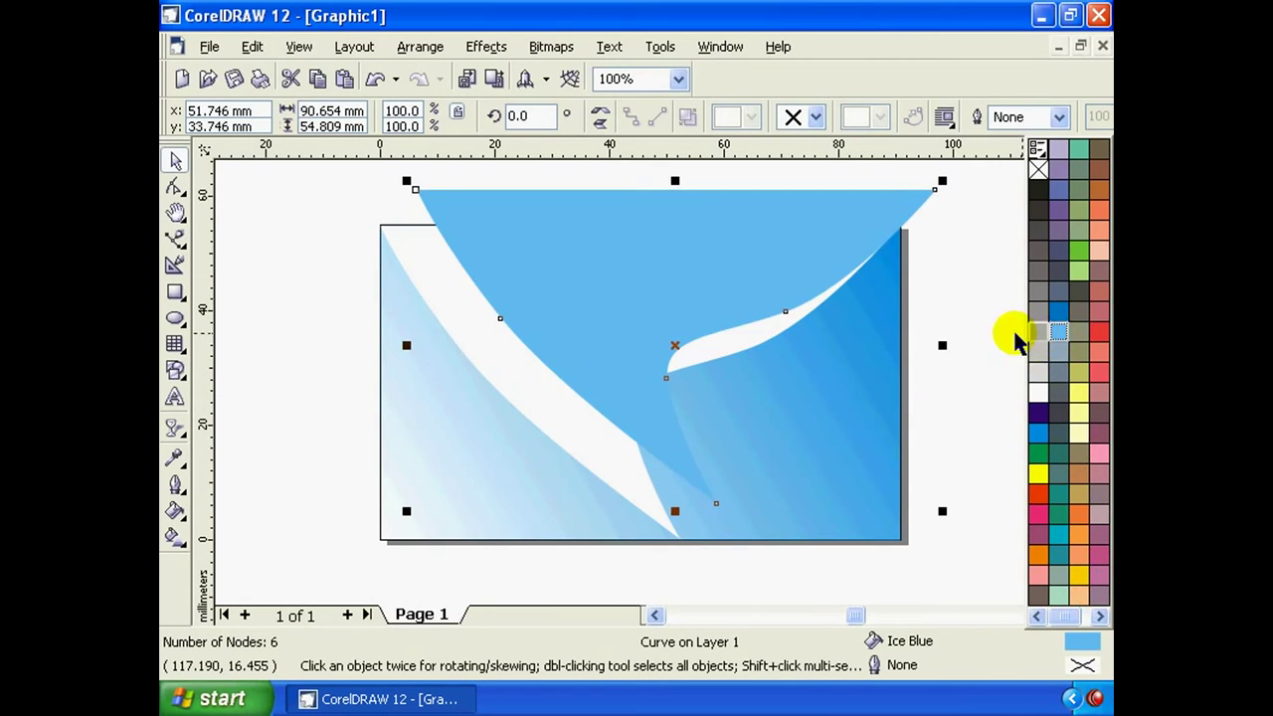
- Move the Ice Blue copy over the card, nudged 2.54 mm left to reveal a thin white swoosh
drag(664, 276, 628, 312)
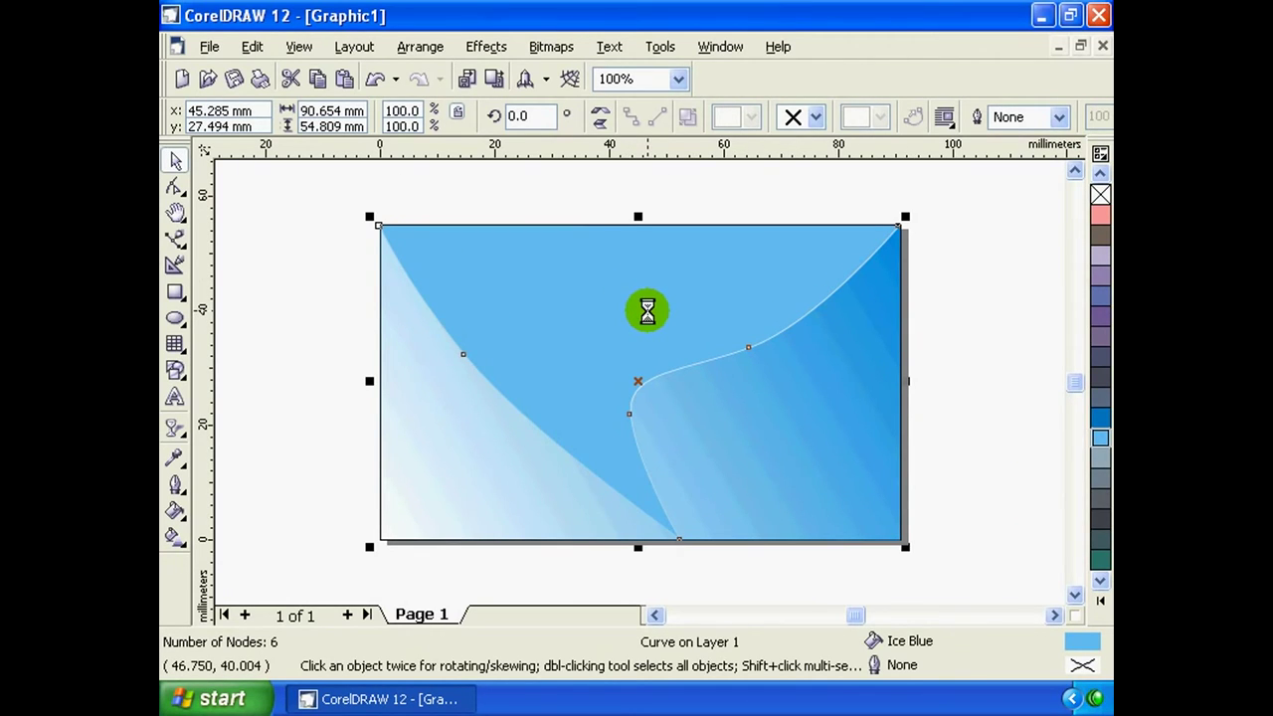
key(Left)
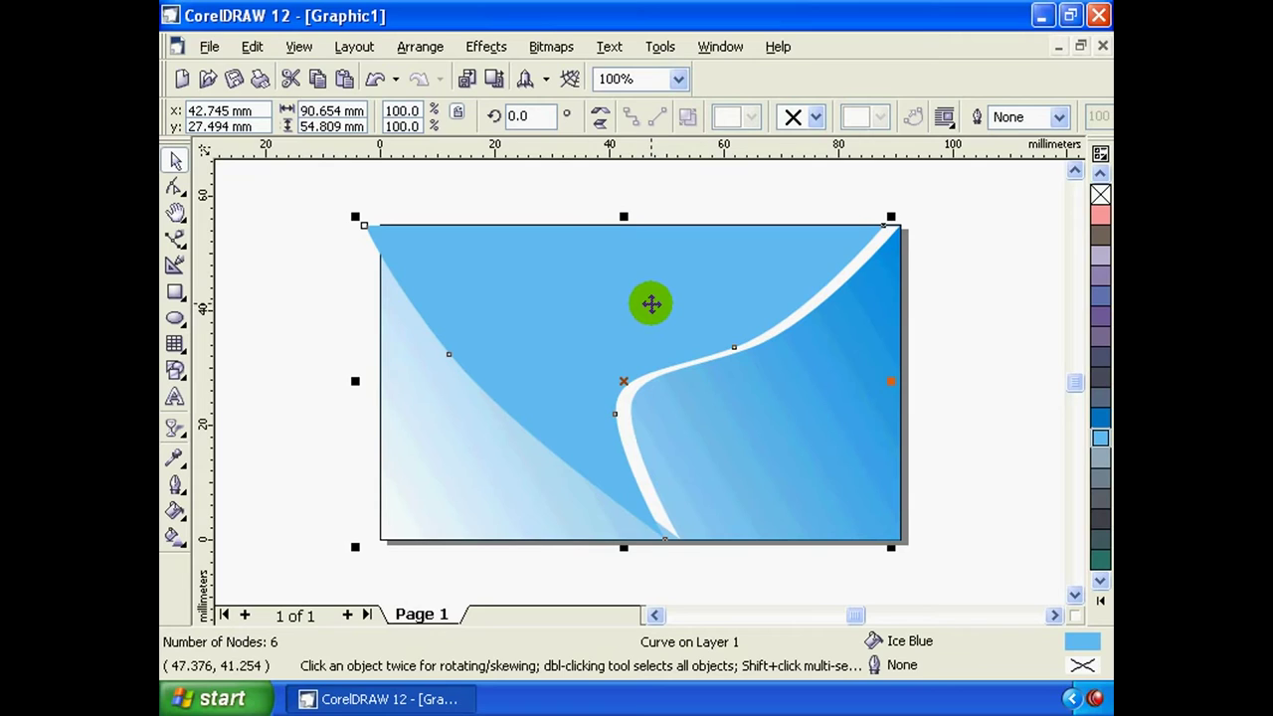
key(Left)
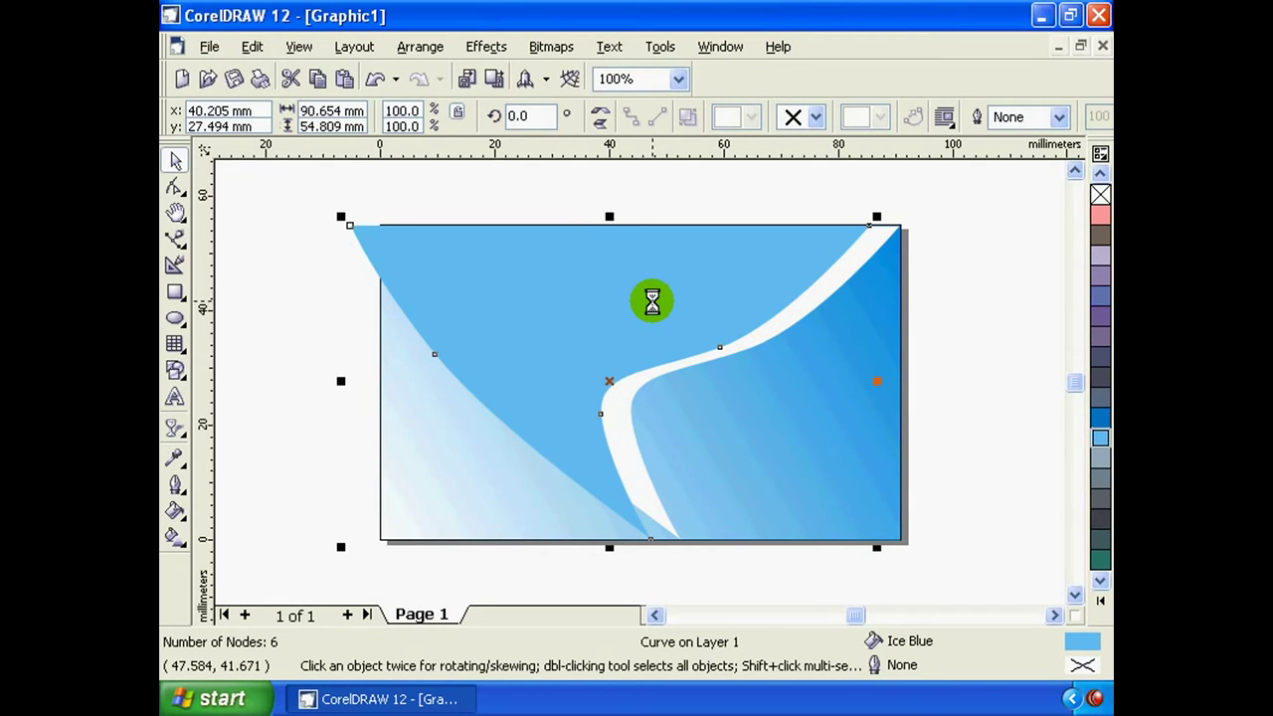
key(Right)
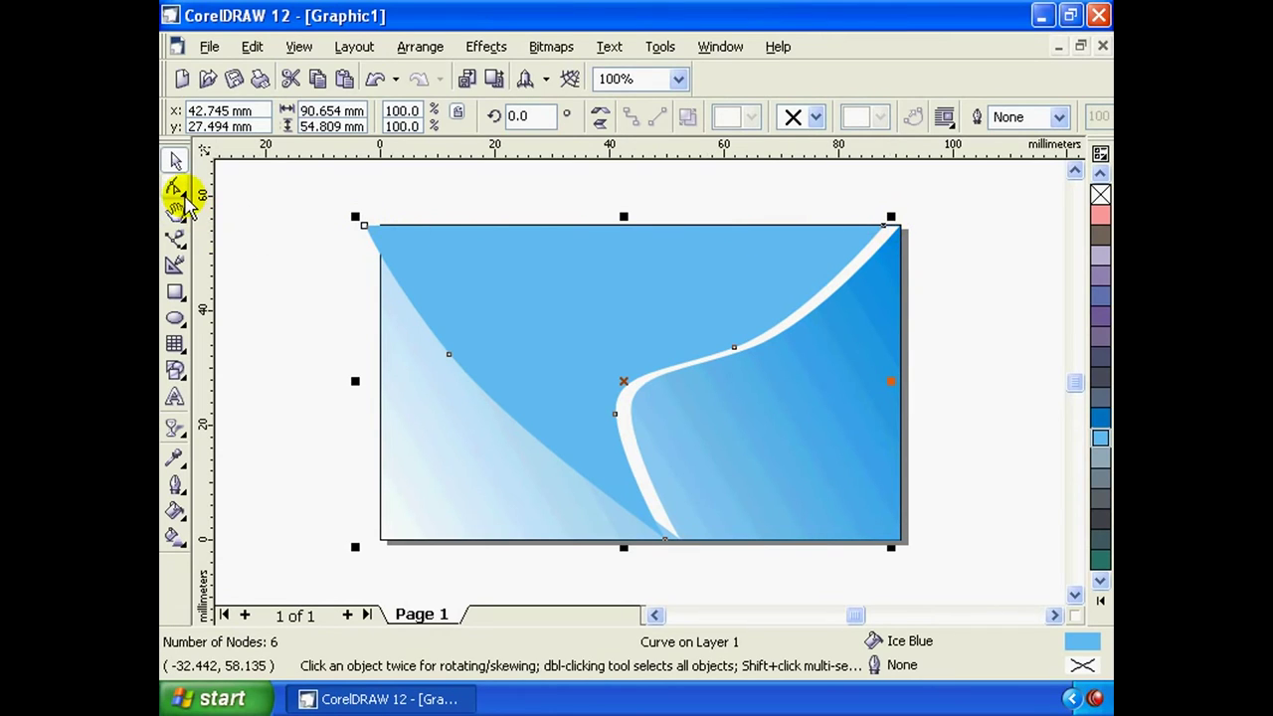
- Snap the Ice Blue shape's top-left and top-right nodes to the card corners and adjust its smooth curve node
click(176, 189)
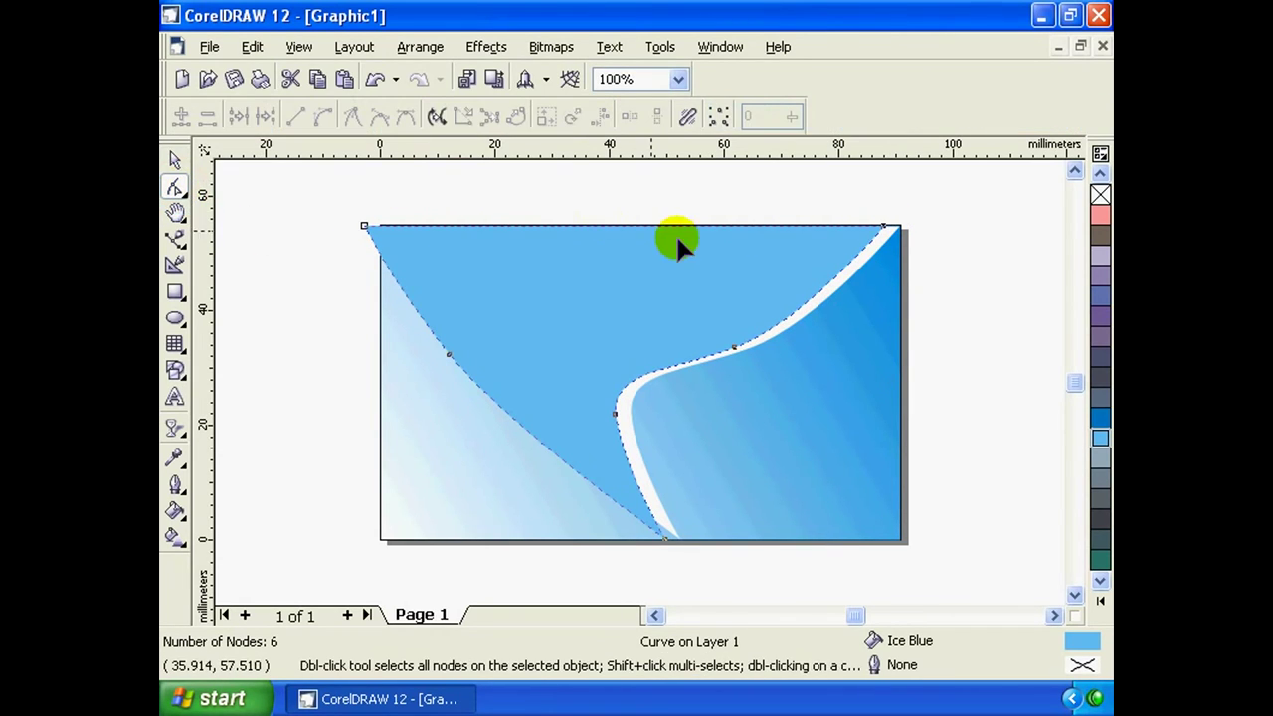
click(883, 225)
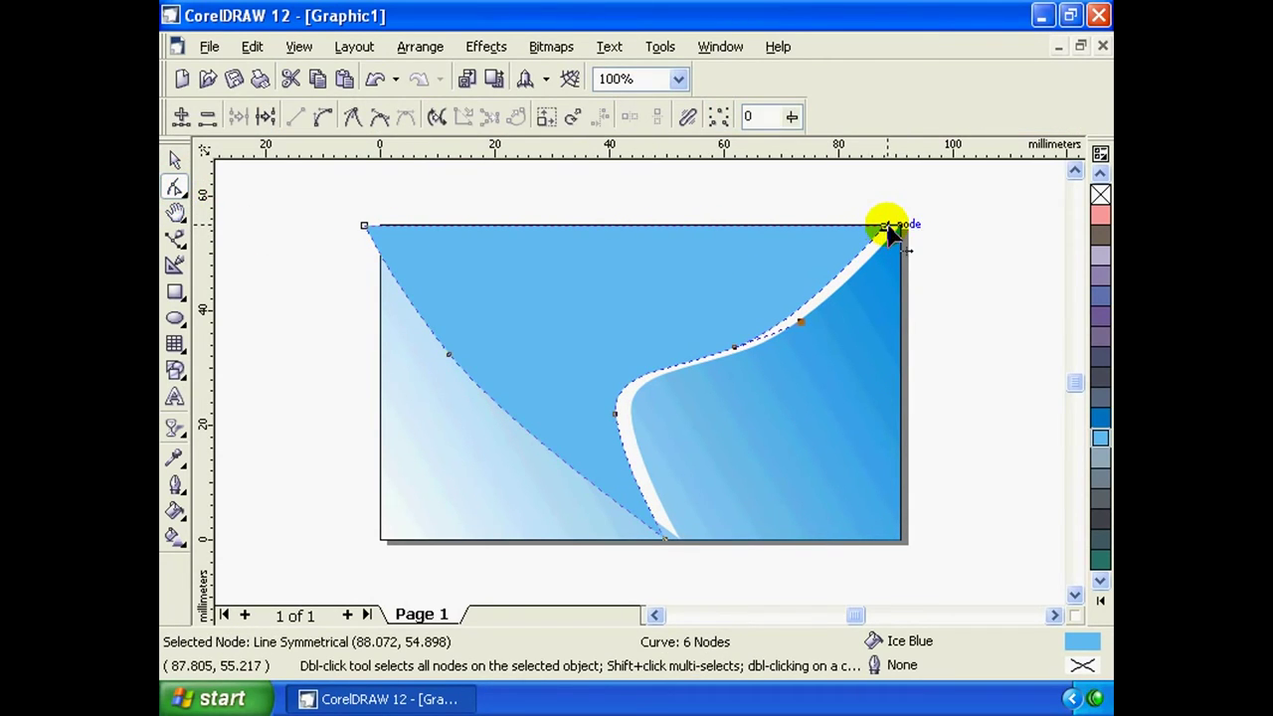
drag(883, 225, 899, 226)
click(734, 316)
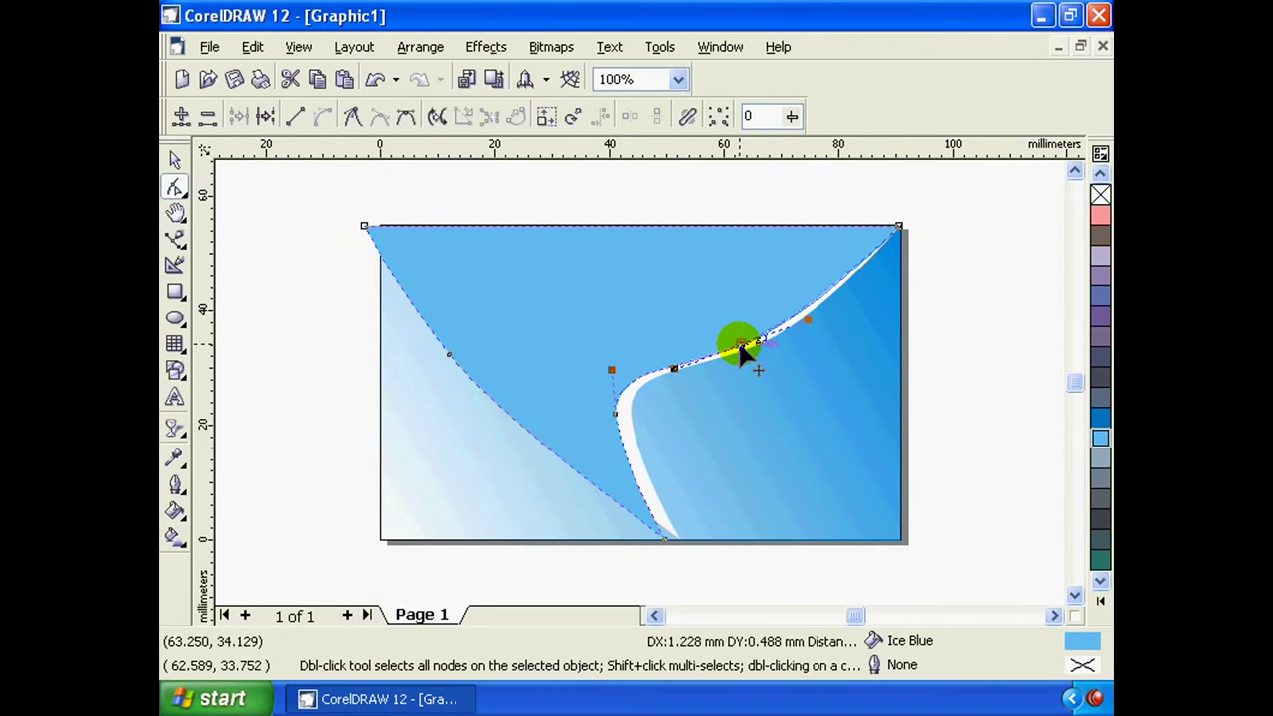
drag(734, 350, 762, 334)
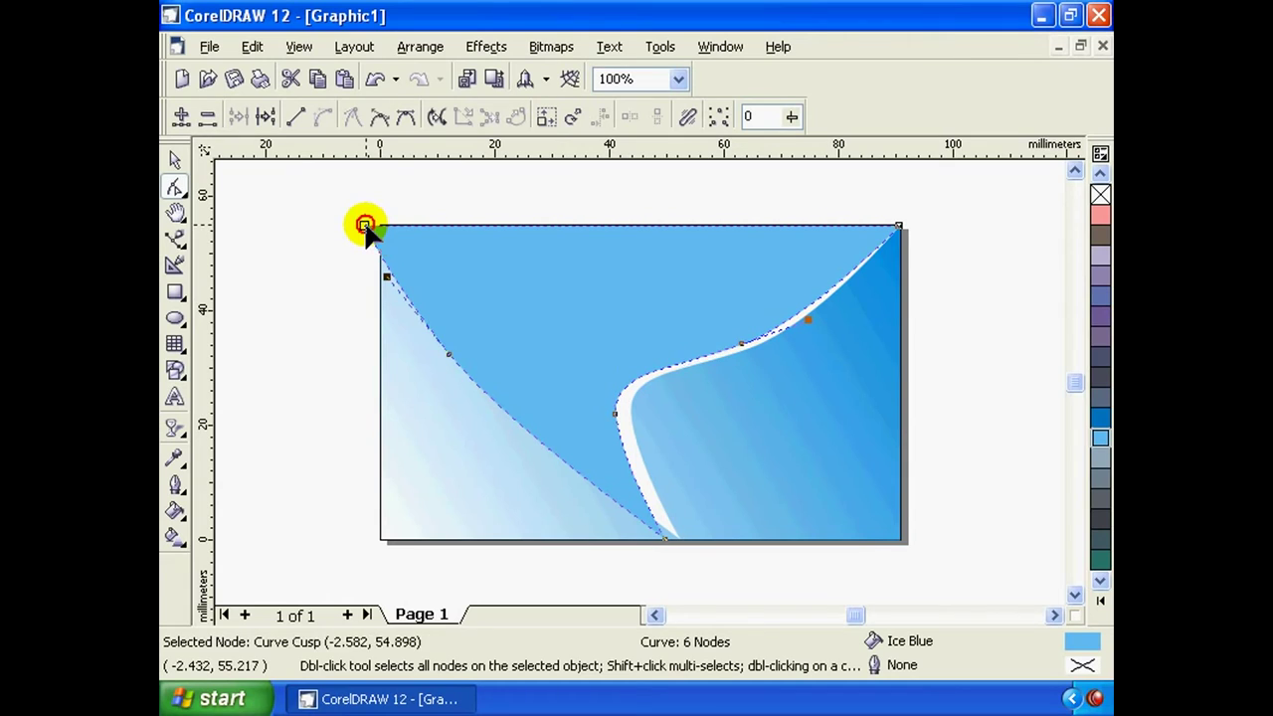
drag(364, 226, 379, 227)
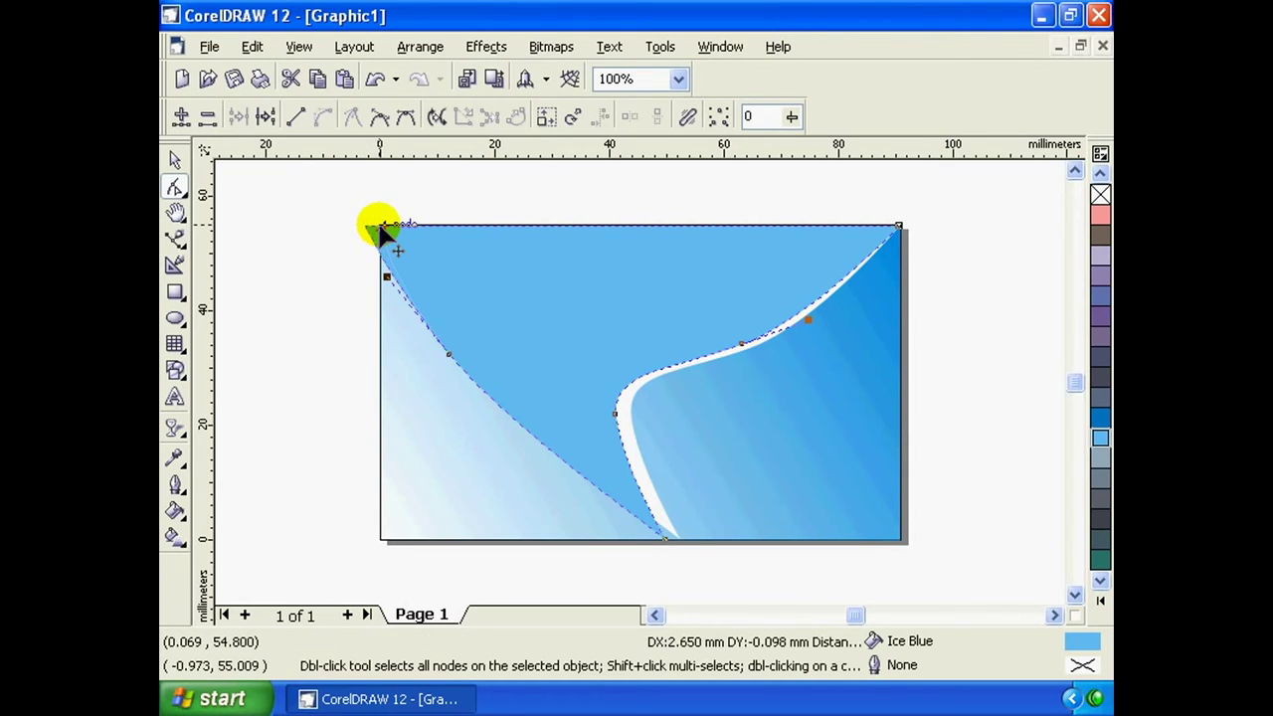
click(664, 537)
click(615, 414)
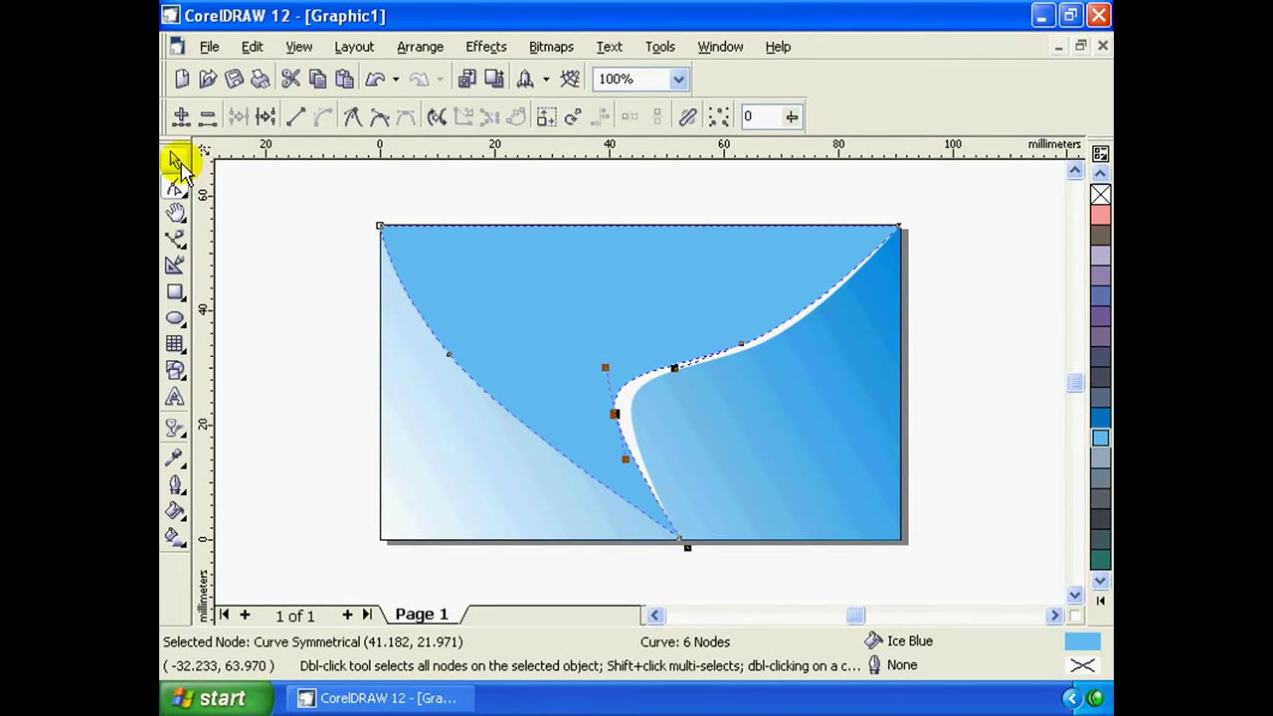
click(175, 161)
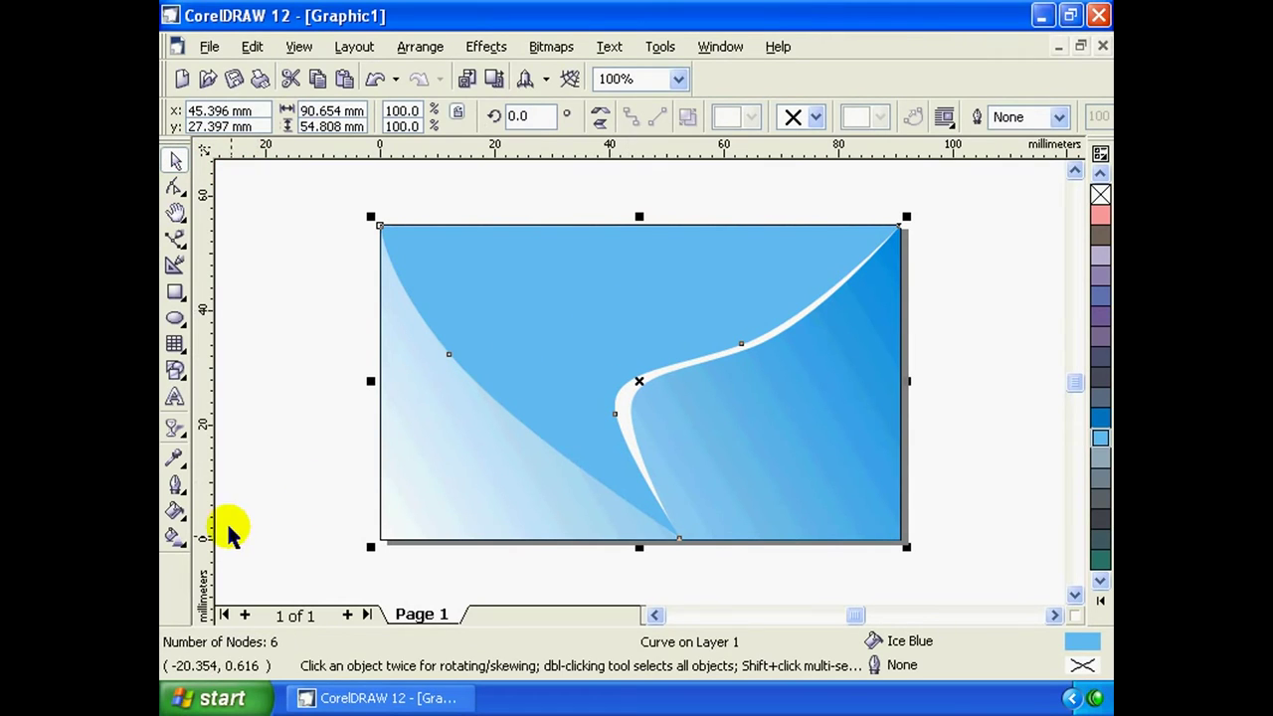
- Give the Ice Blue shape a linear transparency from the top-right corner to the bottom-left, then deselect it
click(175, 432)
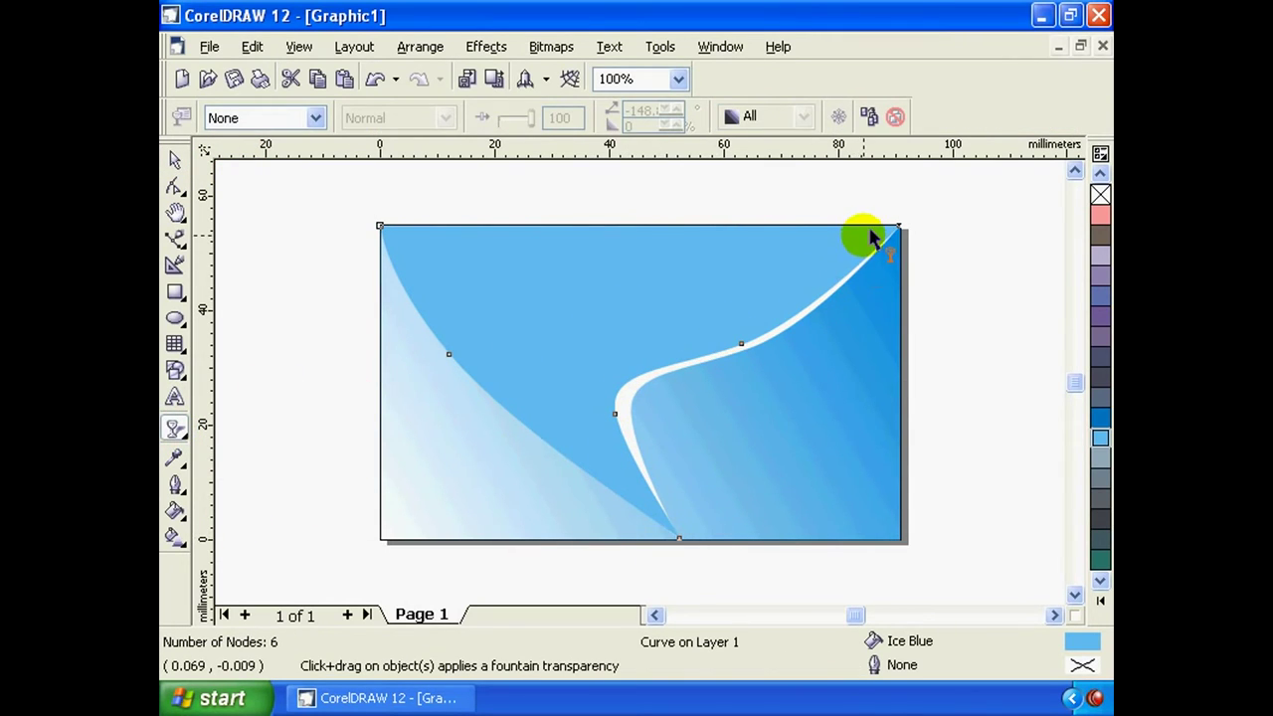
drag(861, 232, 547, 436)
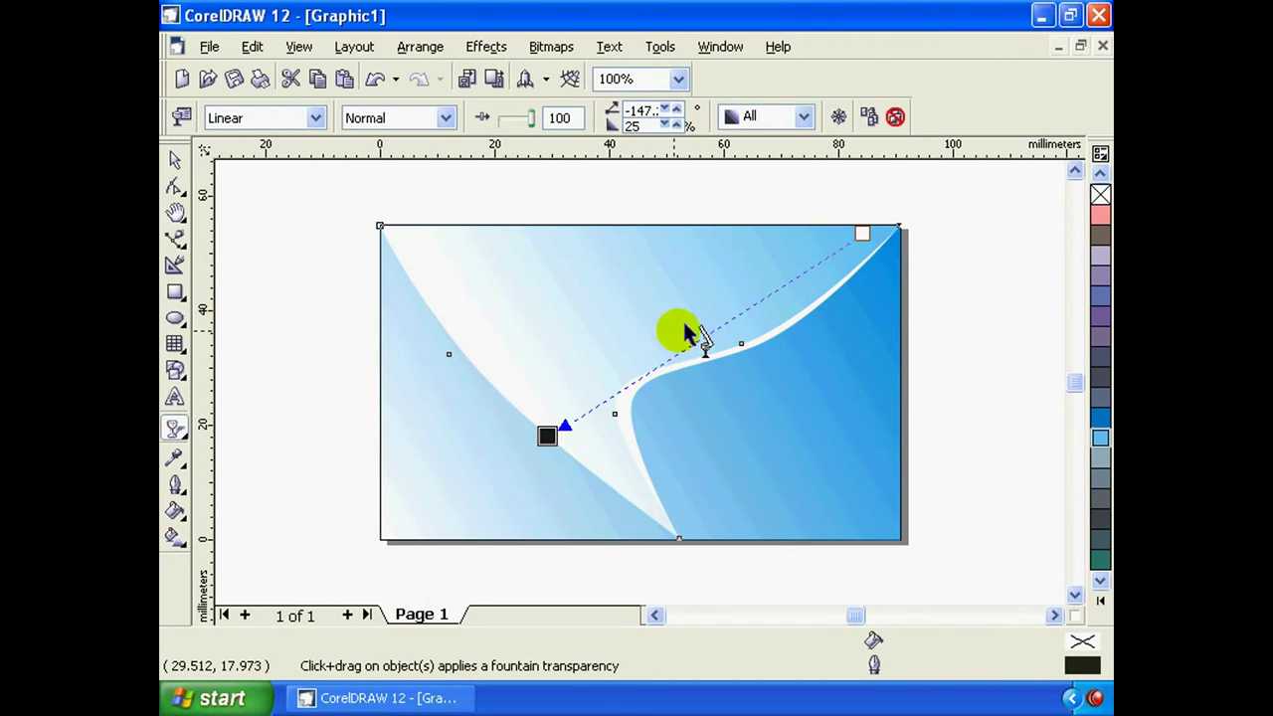
drag(861, 233, 885, 236)
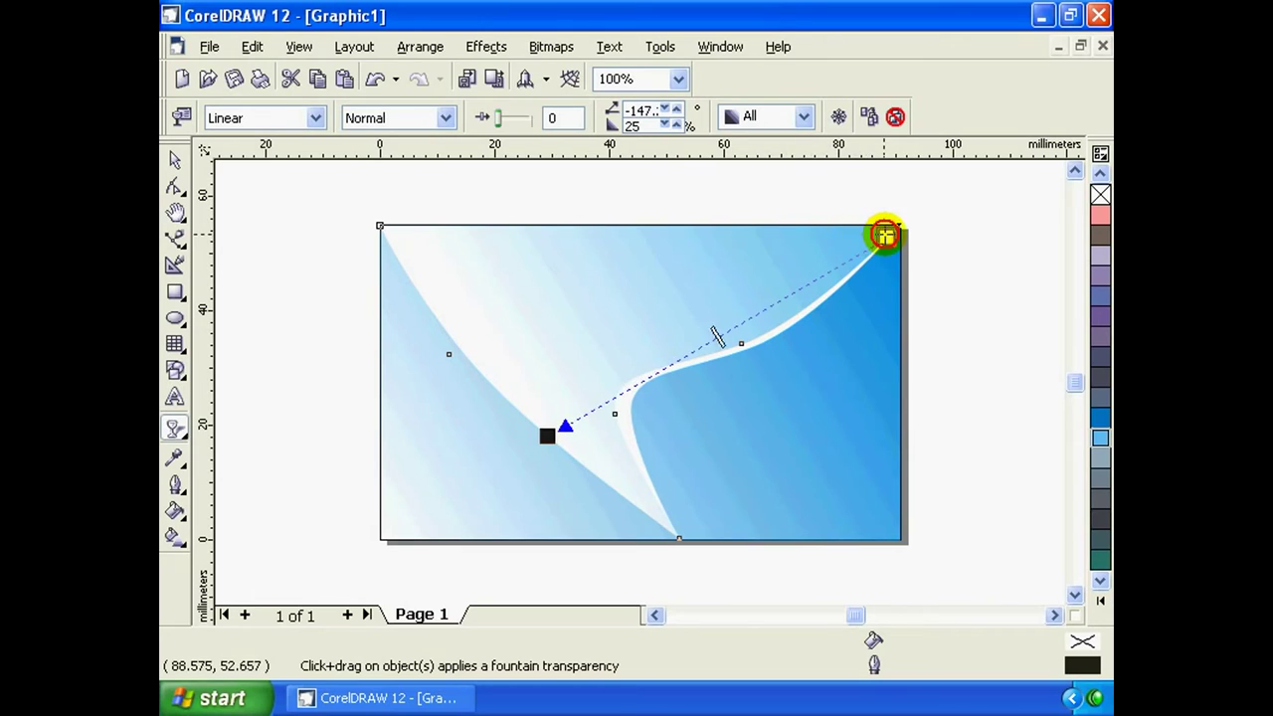
mouse_move(547, 435)
mouse_down()
mouse_move(528, 416)
mouse_move(413, 490)
mouse_move(393, 535)
mouse_up()
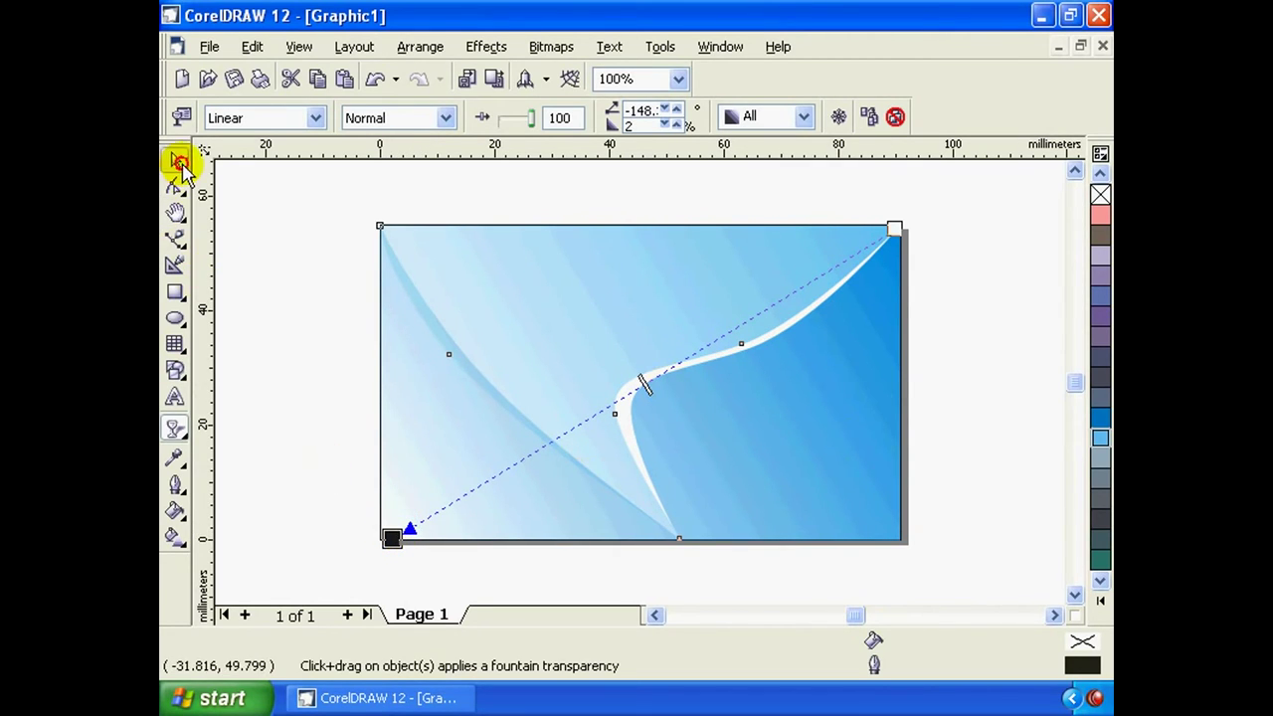
click(179, 162)
click(263, 257)
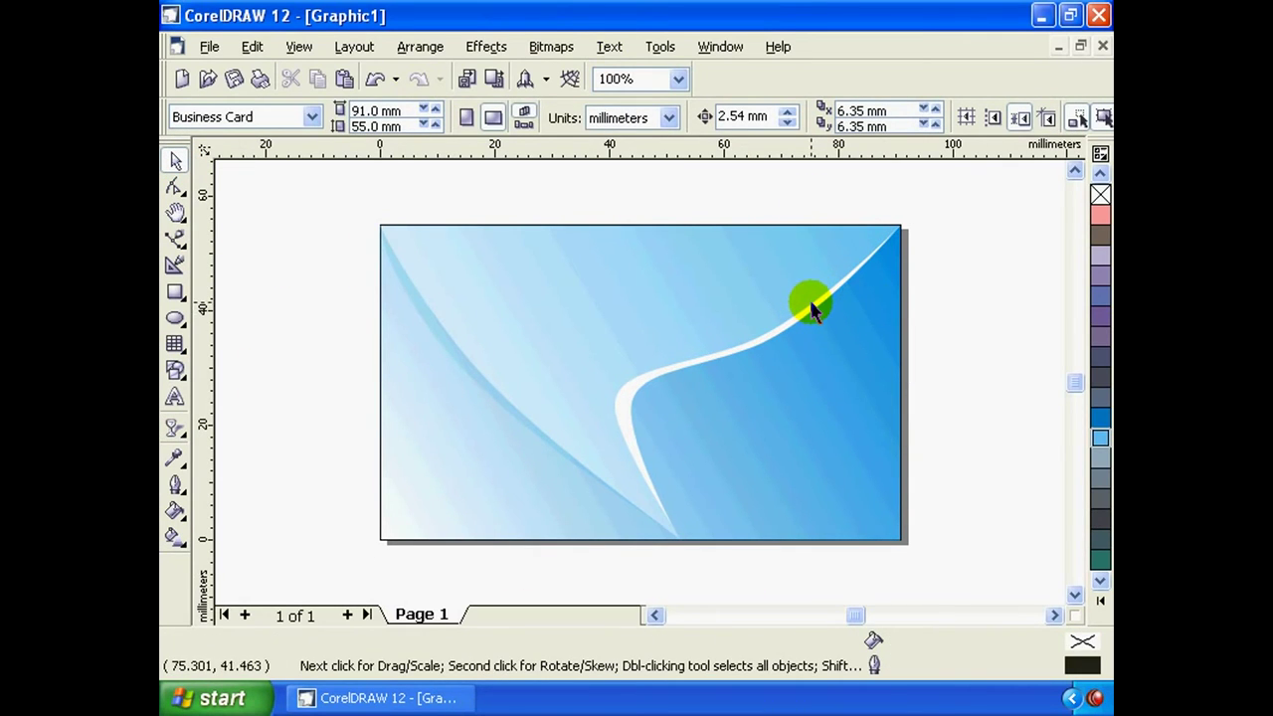
click(175, 320)
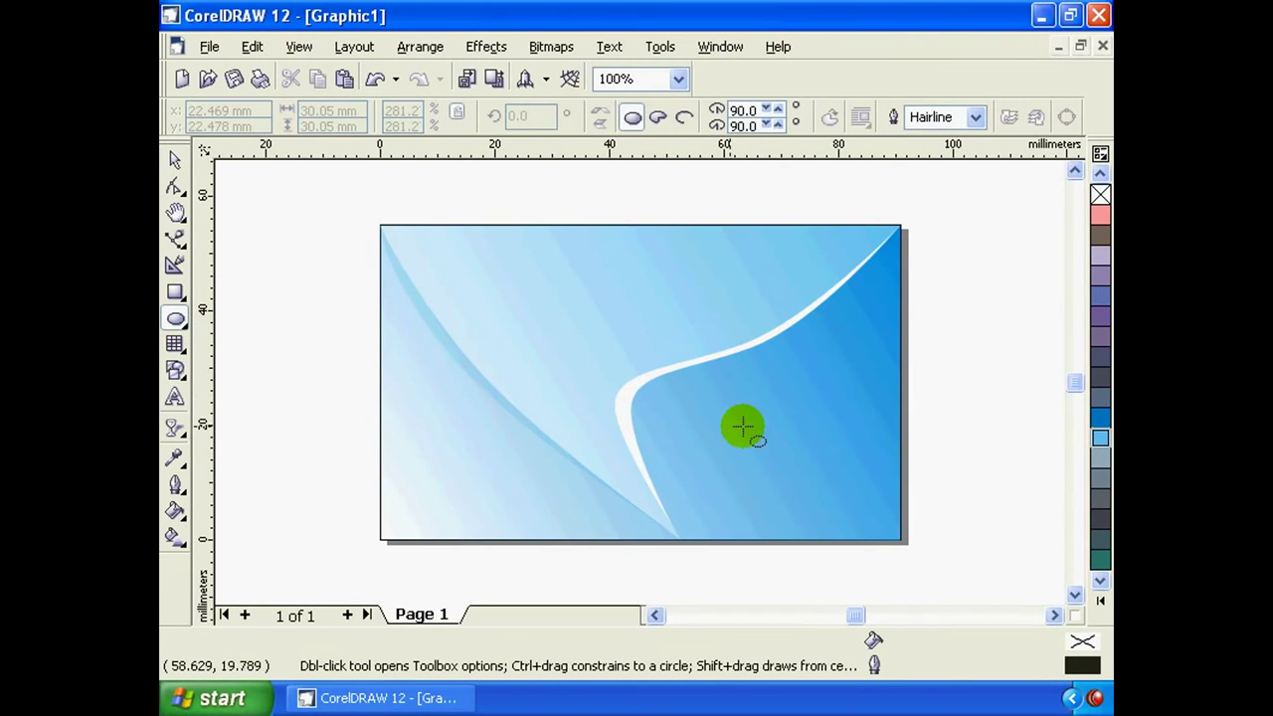
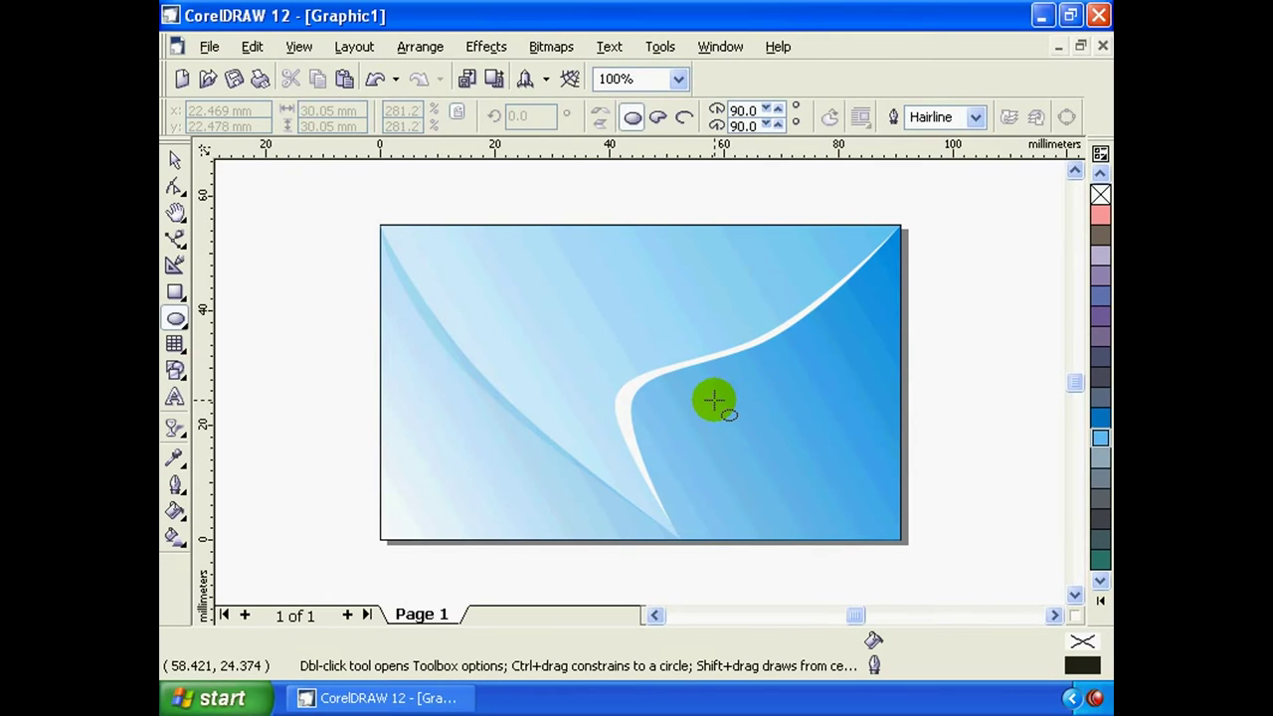
- Draw a 25 mm circle at the card's lower right with an off-centre radial gradient
drag(714, 399, 857, 506)
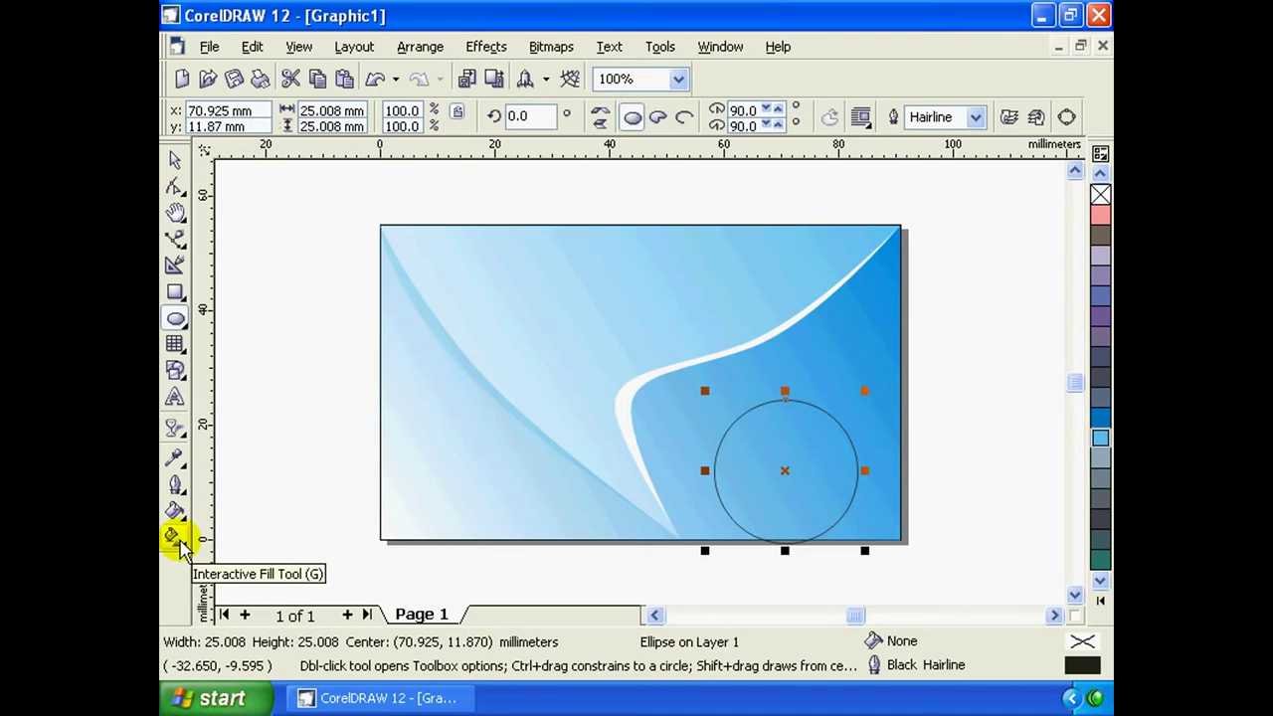
click(175, 537)
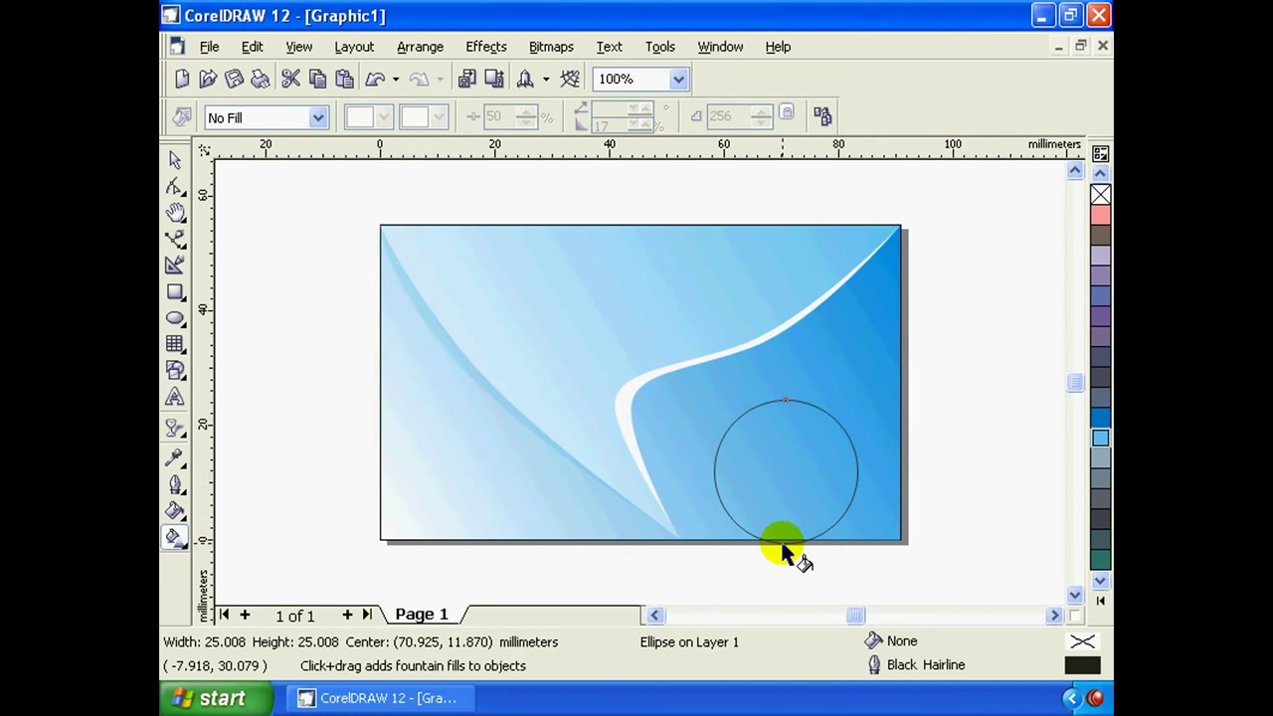
drag(784, 543, 791, 400)
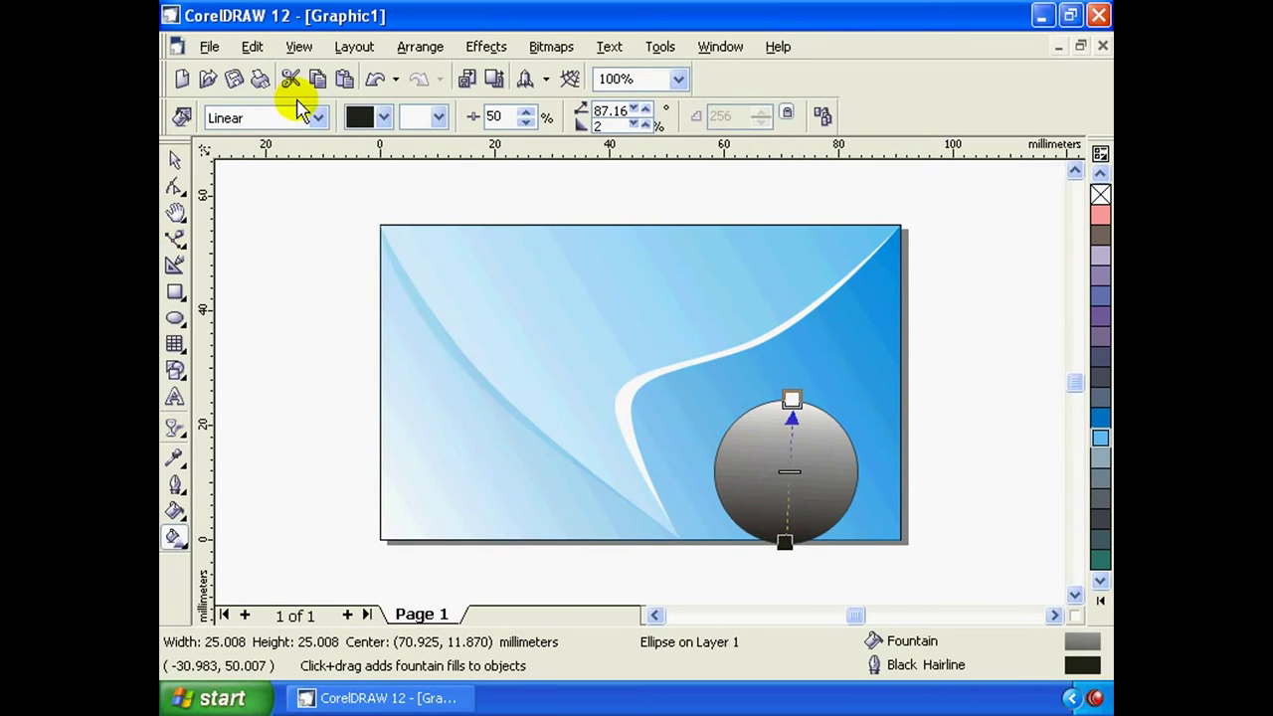
click(320, 119)
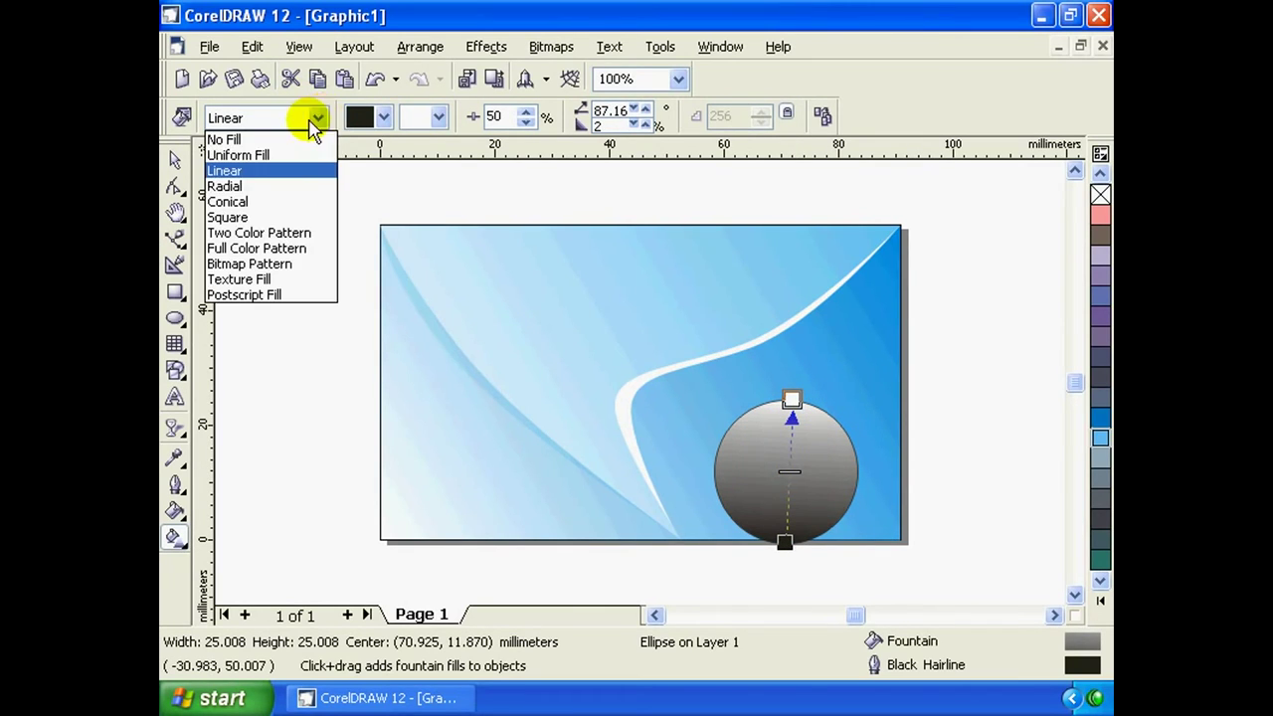
click(267, 189)
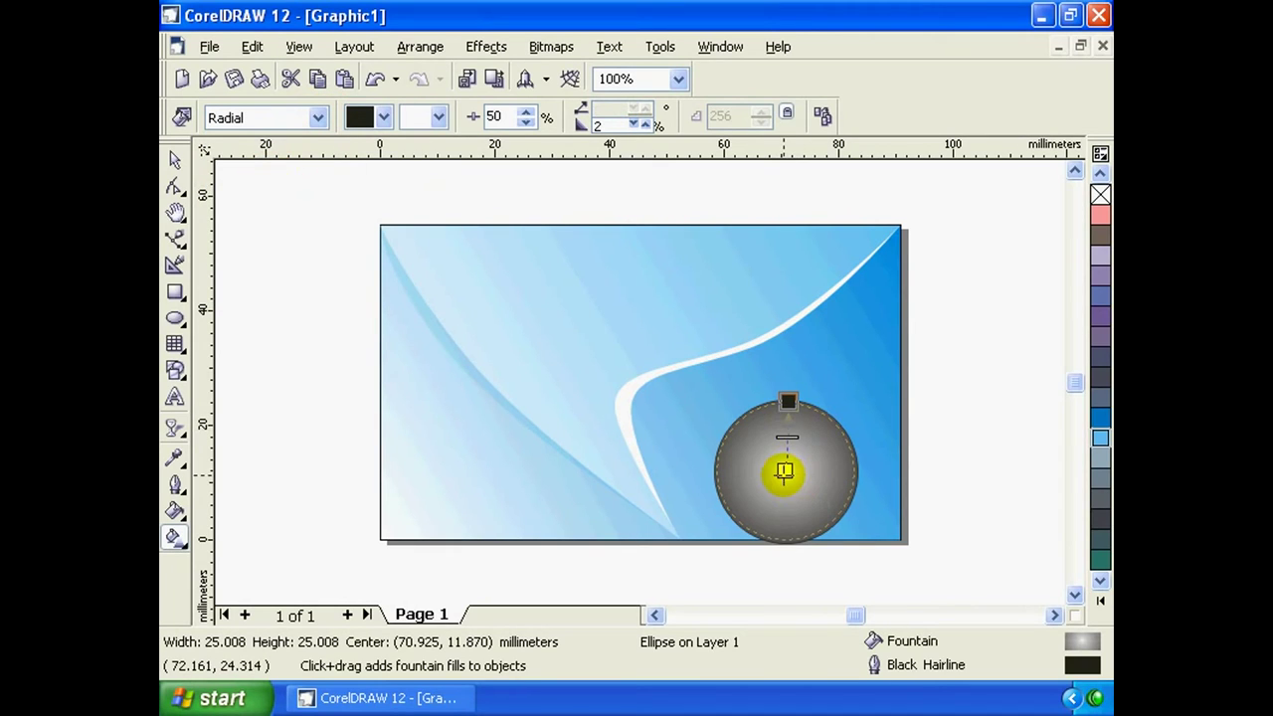
mouse_move(784, 471)
mouse_down()
mouse_move(767, 444)
mouse_move(785, 401)
mouse_up()
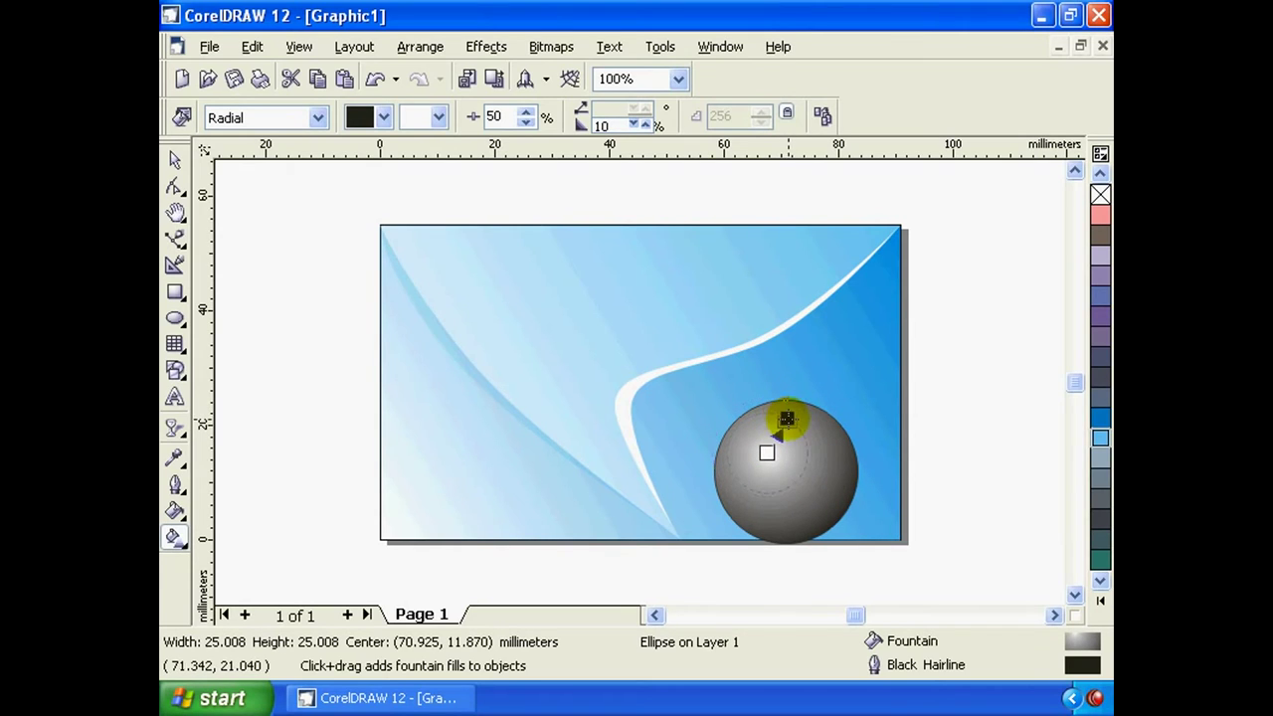
drag(785, 403, 787, 418)
- Make the gradient's dark colour blue and remove the sphere's outline
click(174, 160)
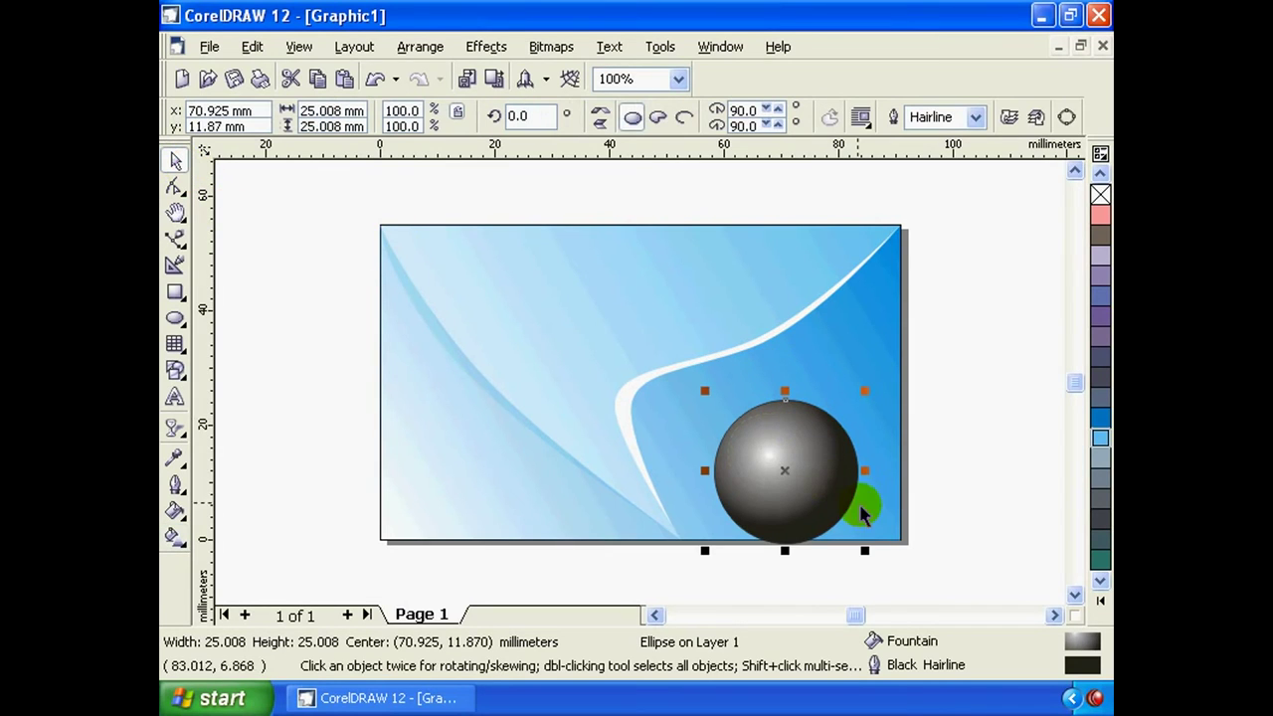
key(g)
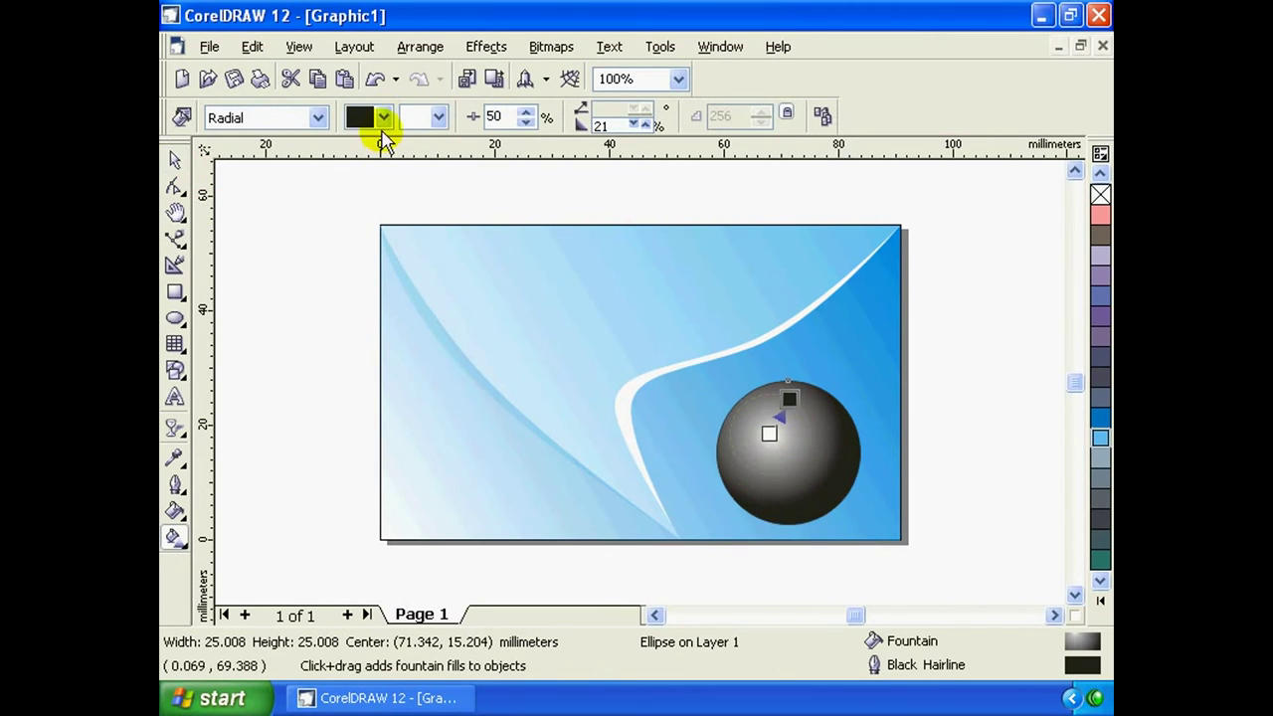
click(386, 118)
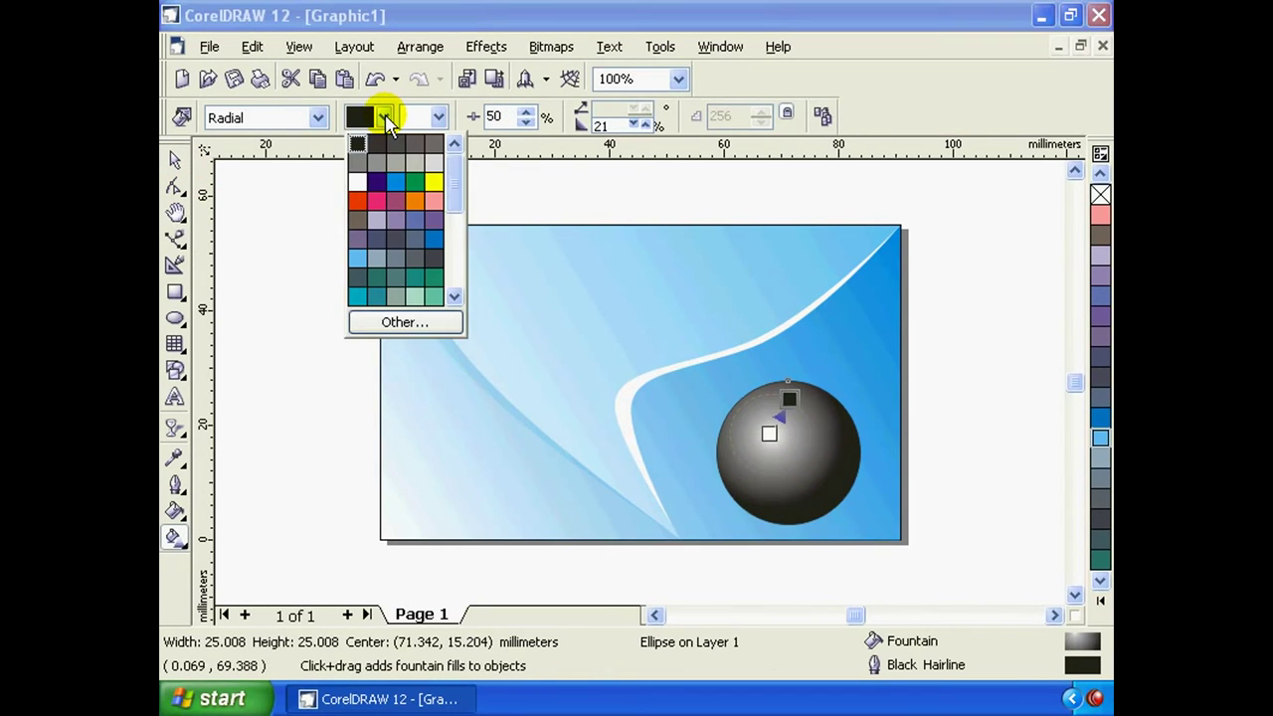
click(401, 185)
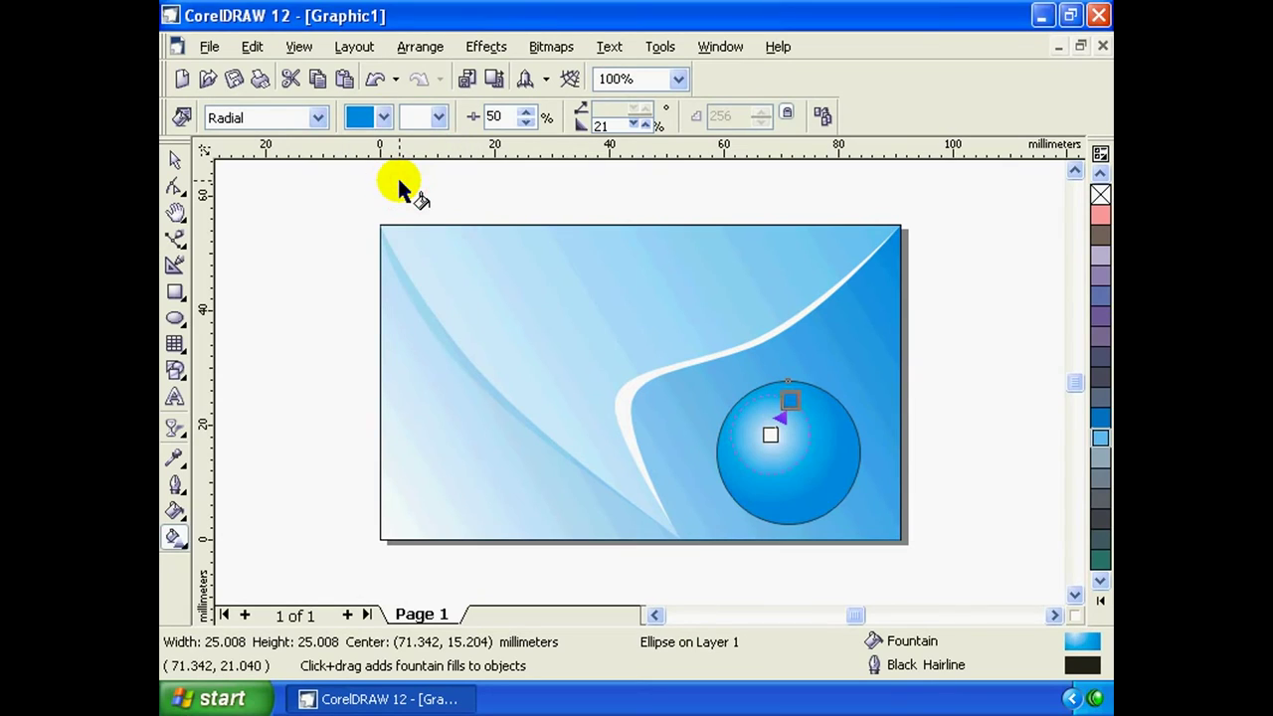
click(175, 486)
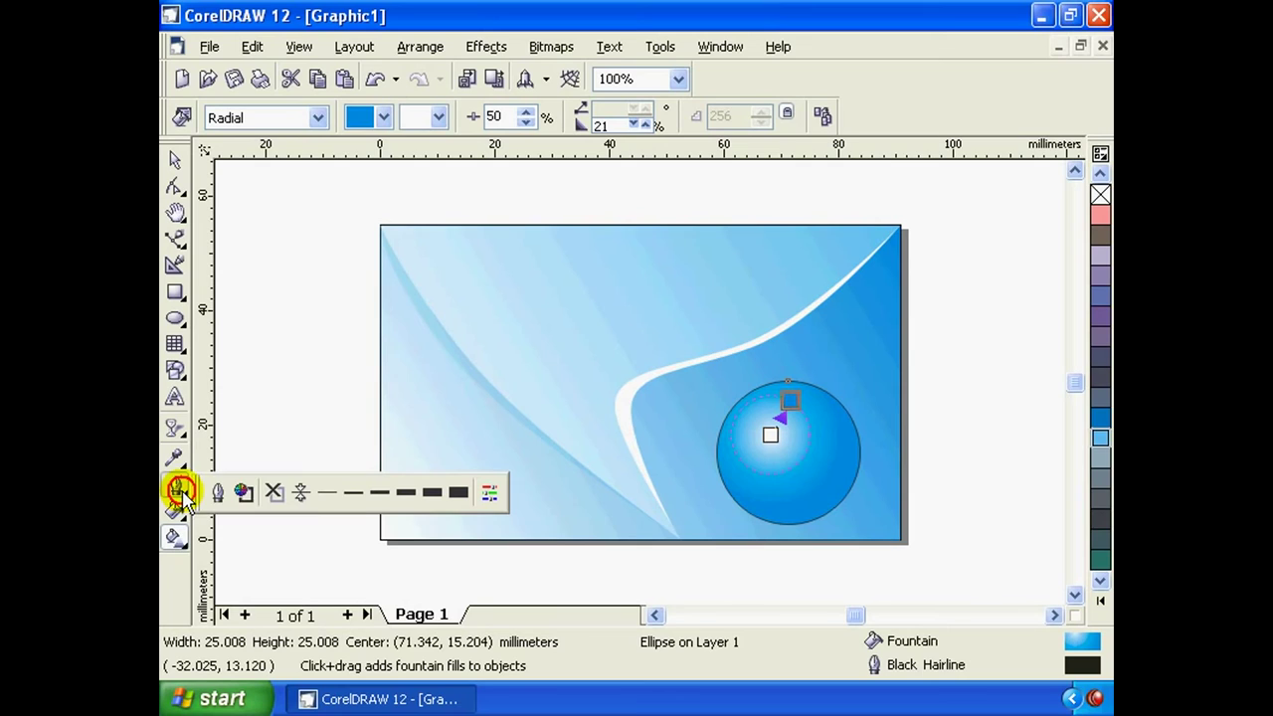
click(272, 494)
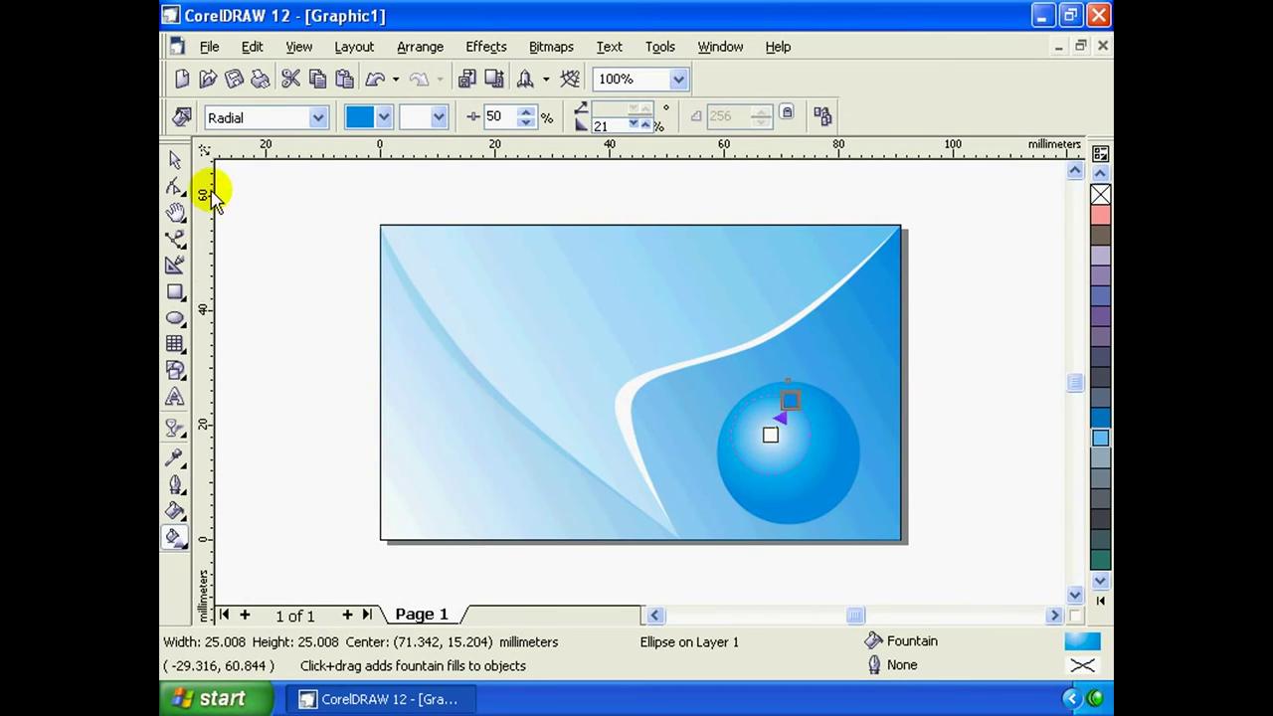
click(175, 160)
- Enlarge the sphere to about 28 mm (112%) and shift it slightly right
click(802, 430)
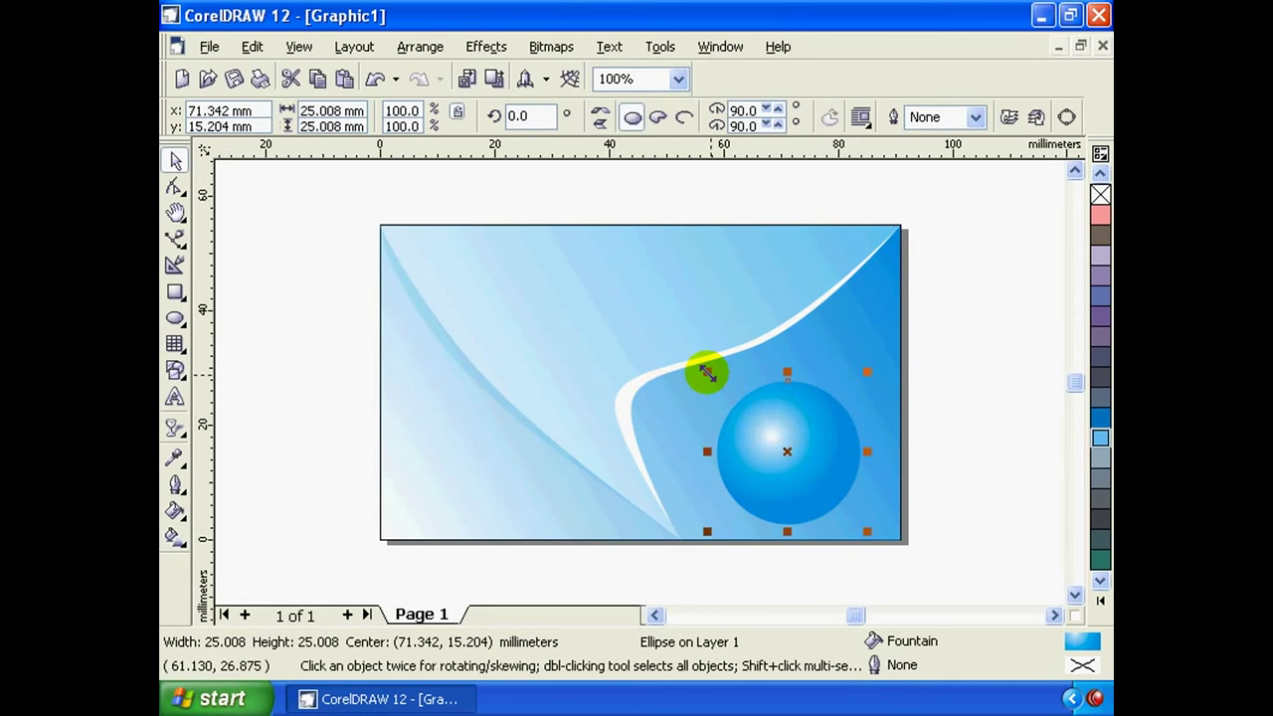
drag(708, 370, 690, 353)
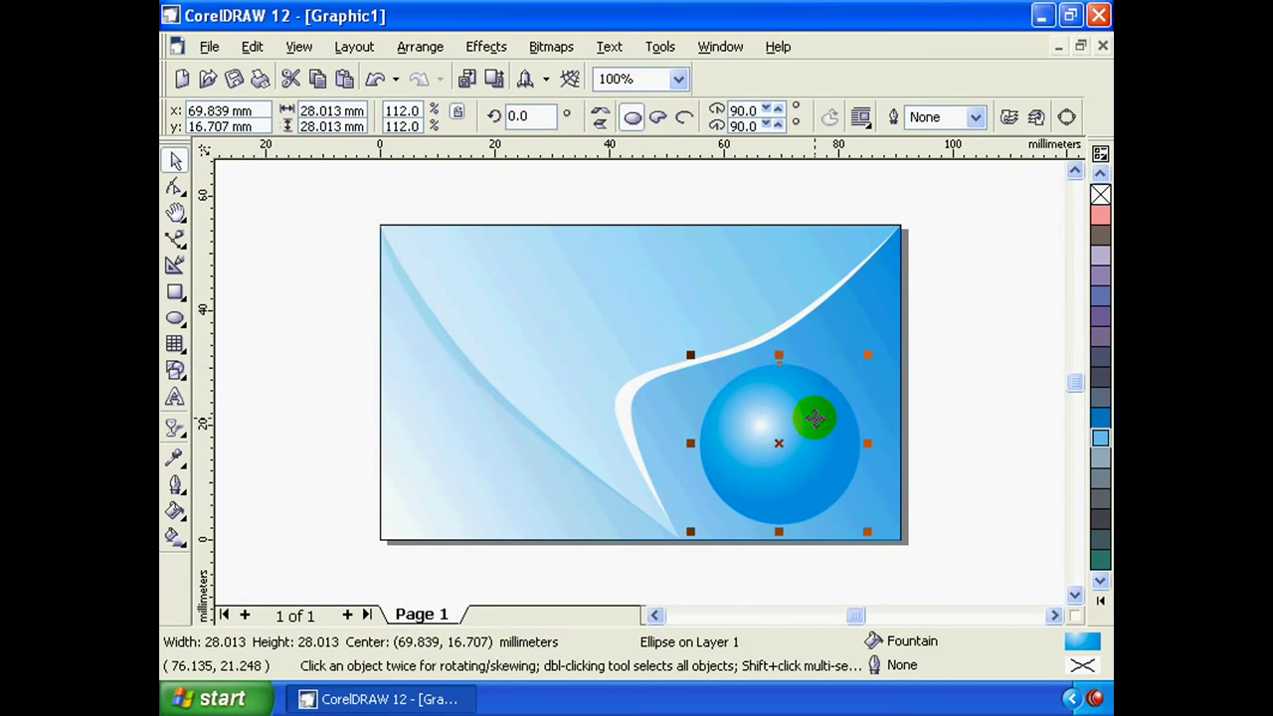
drag(816, 419, 831, 419)
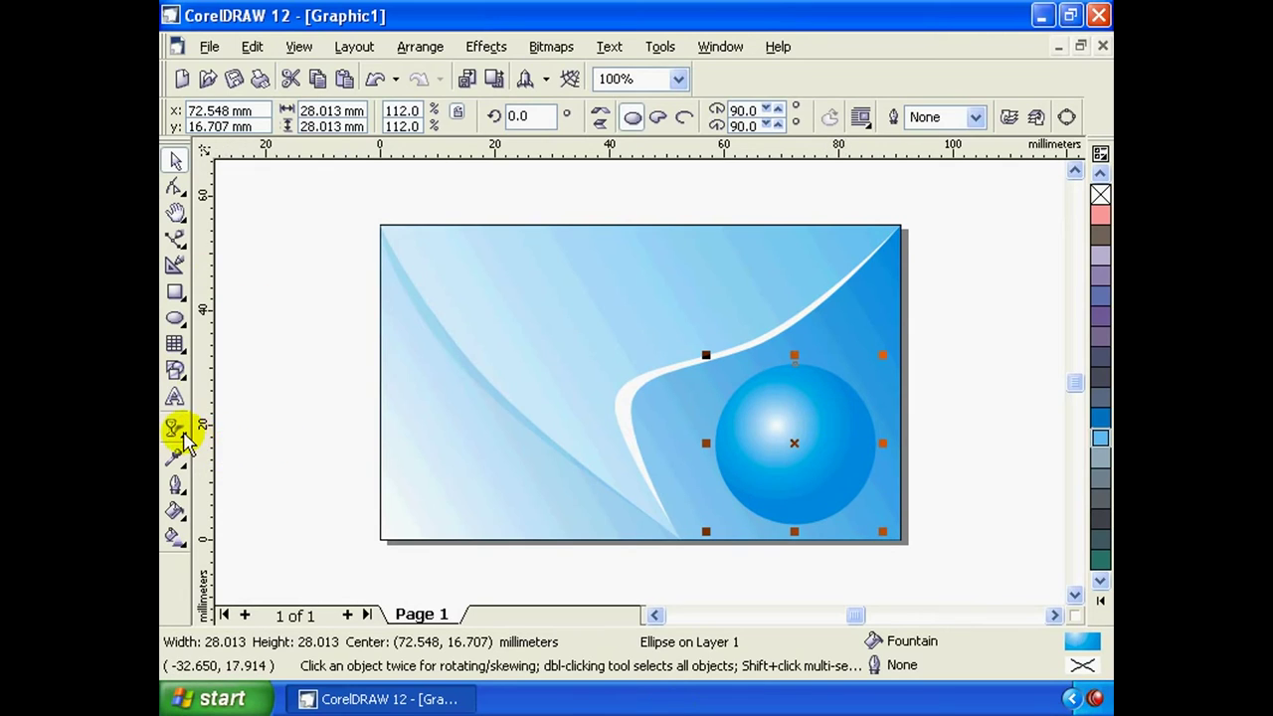
- Apply a linear transparency so the sphere fades out toward its top
click(176, 430)
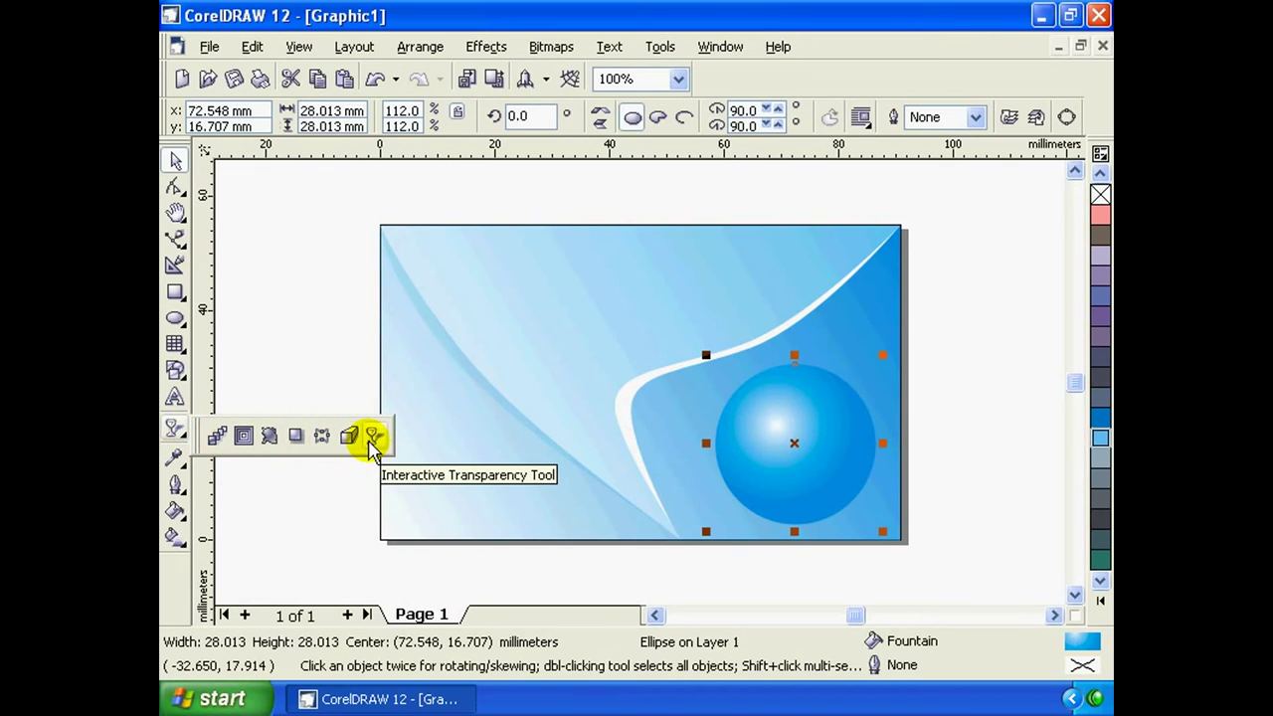
click(370, 438)
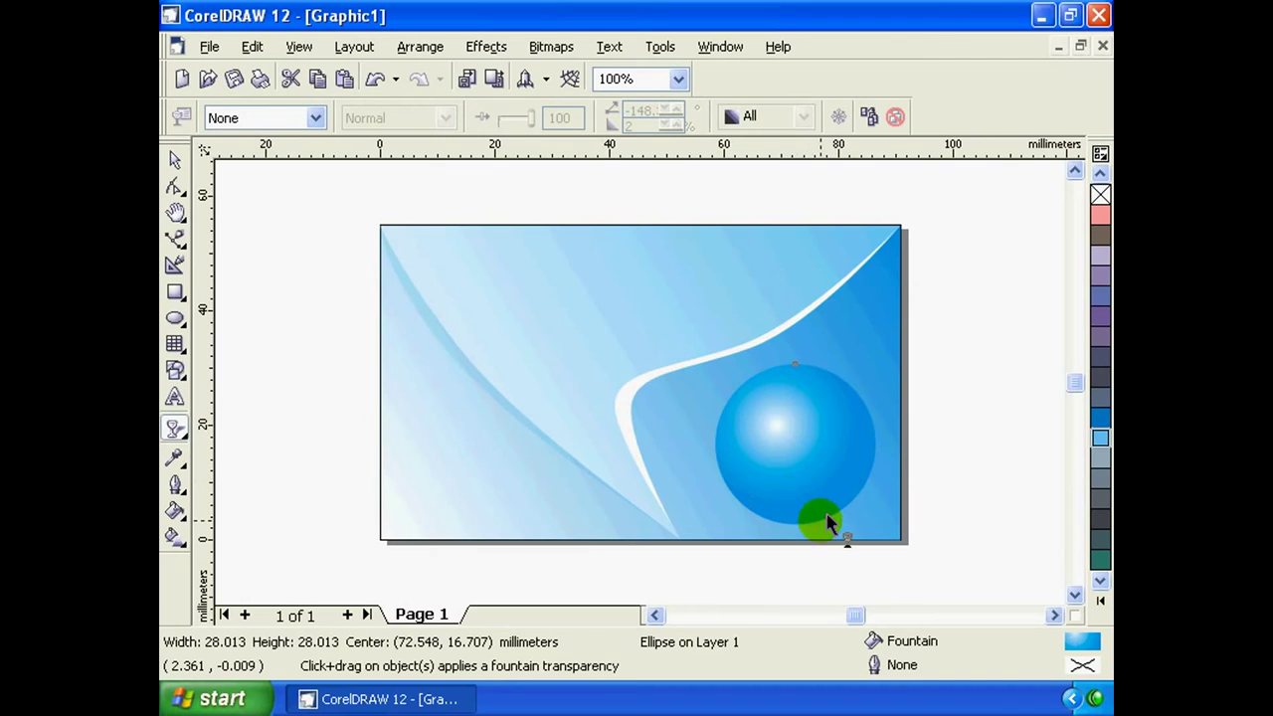
drag(820, 519, 763, 356)
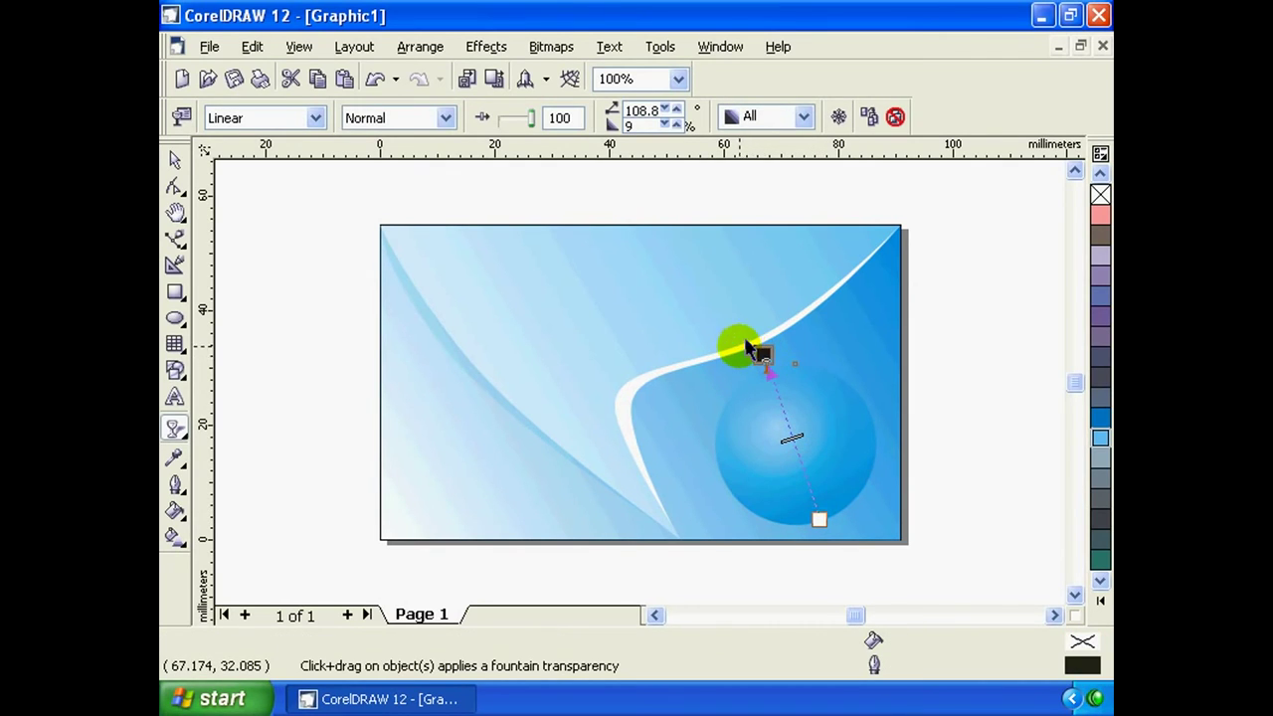
click(175, 159)
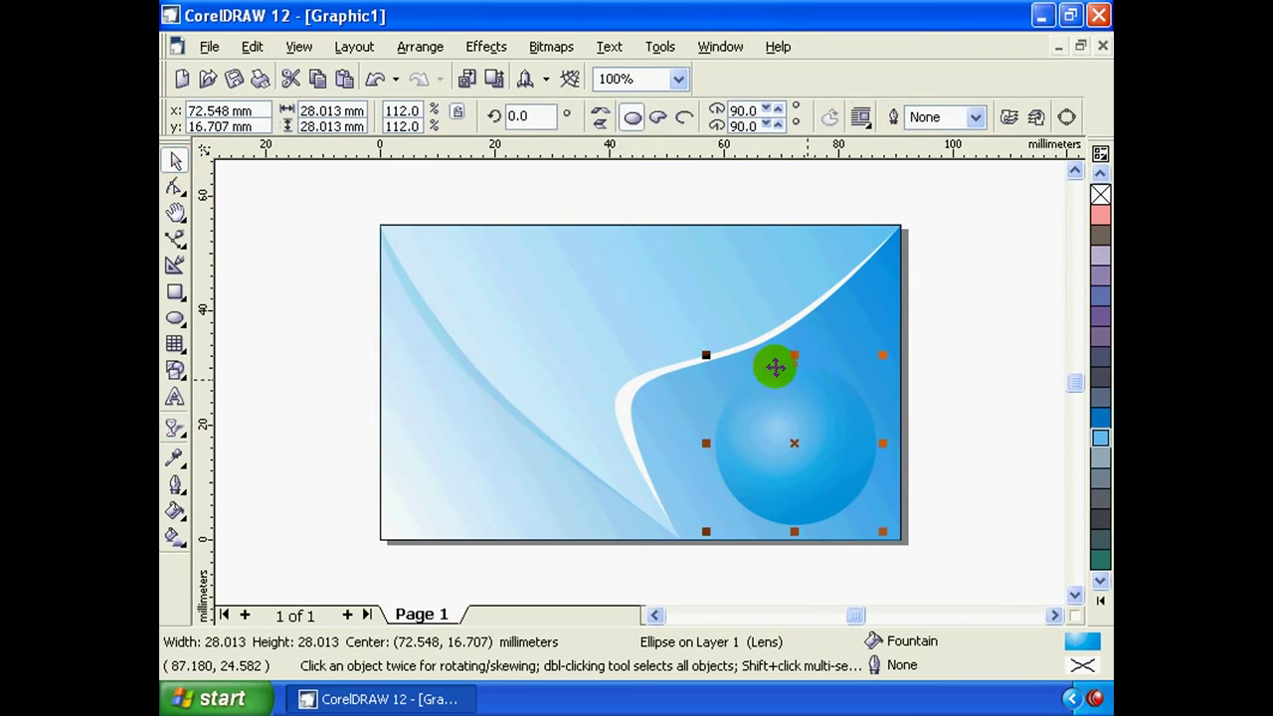
click(175, 319)
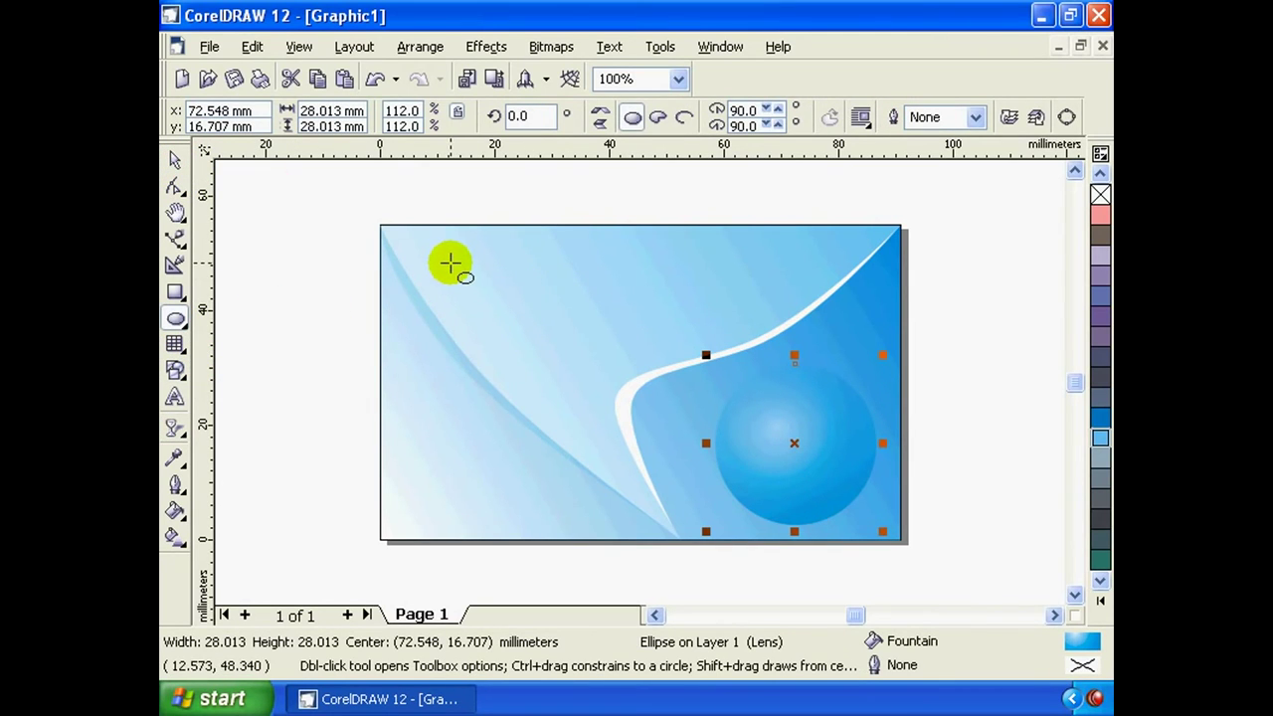
- Draw a 5 mm circle near the card's top-left with an off-centre radial gradient
drag(448, 258, 473, 284)
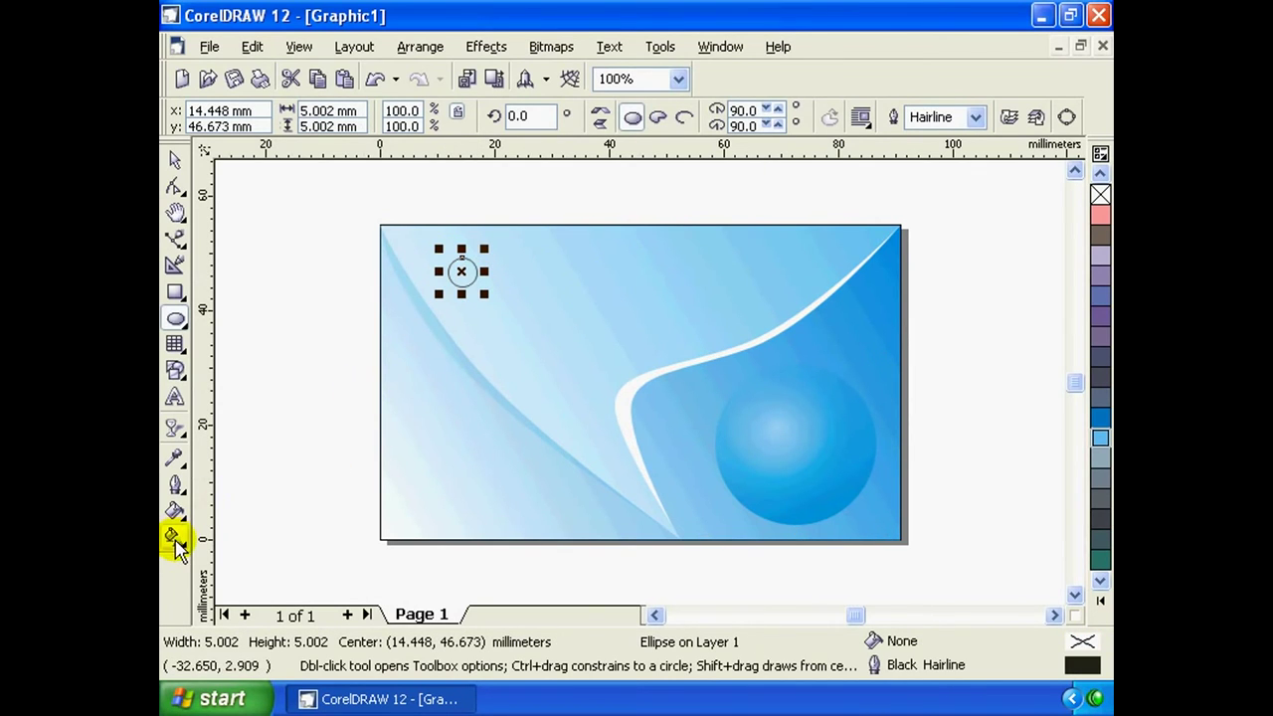
click(175, 537)
drag(462, 286, 462, 257)
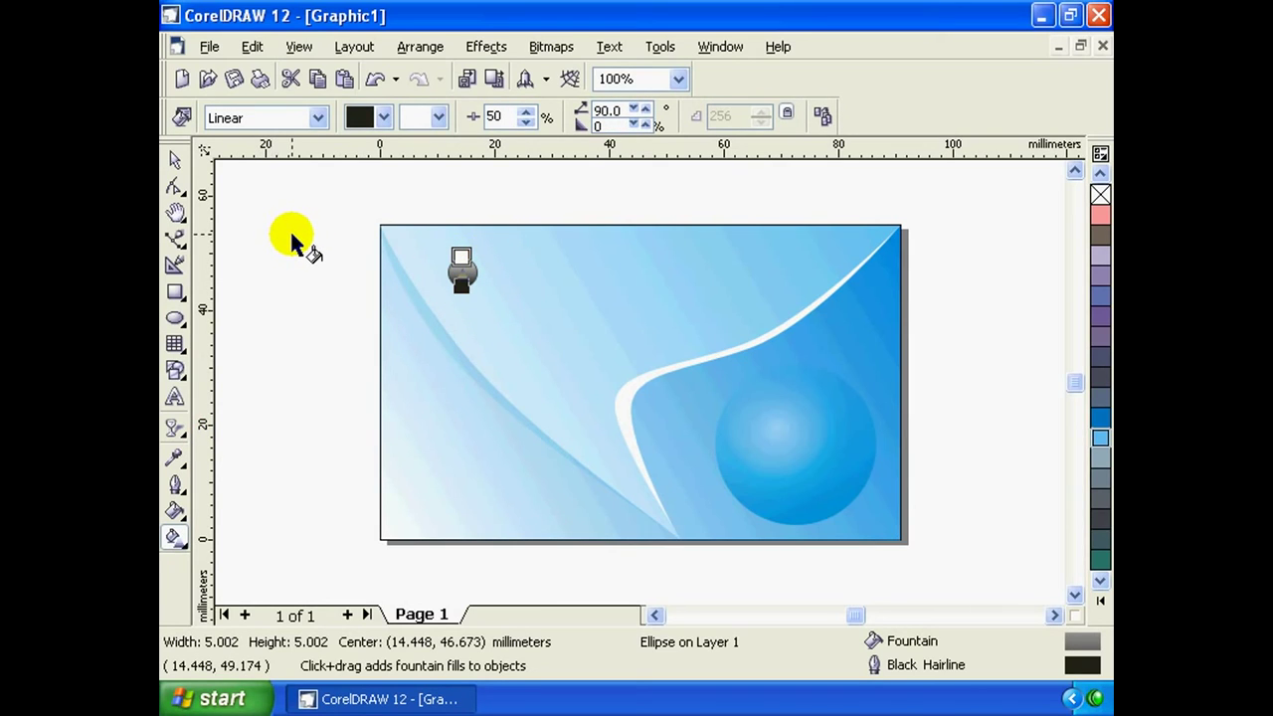
key(shift+F2)
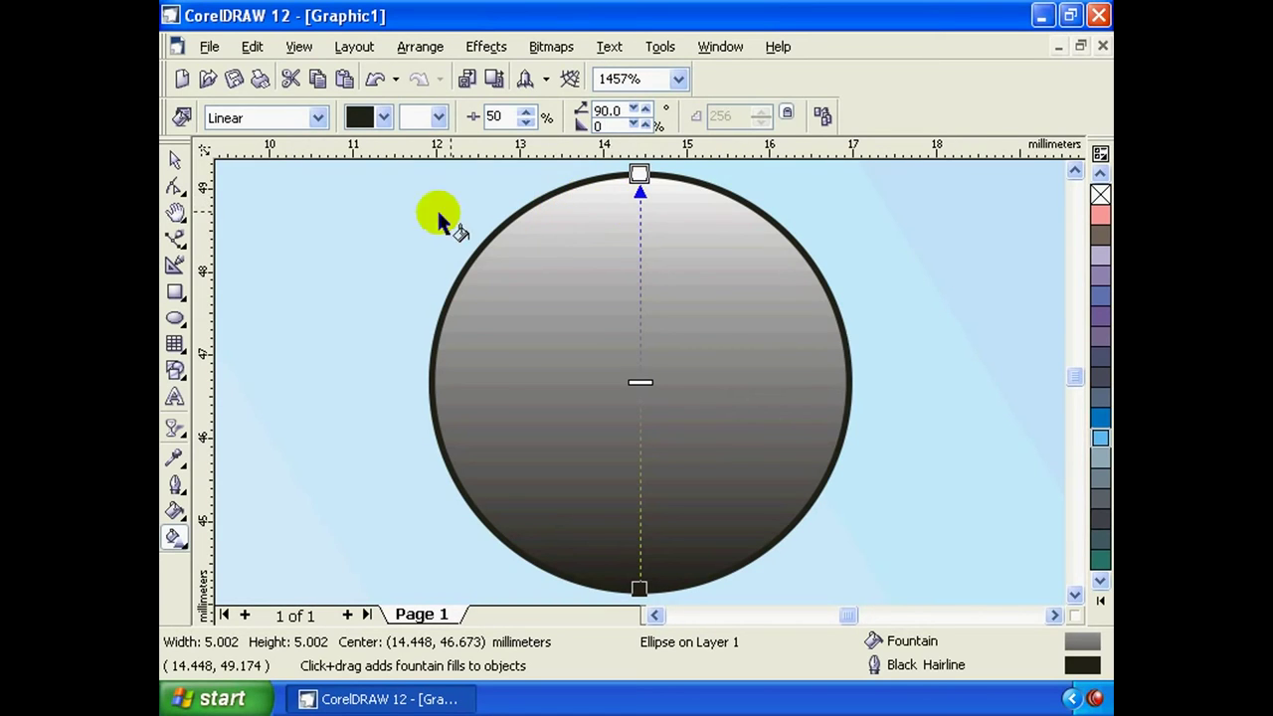
click(318, 118)
key(Down)
key(Return)
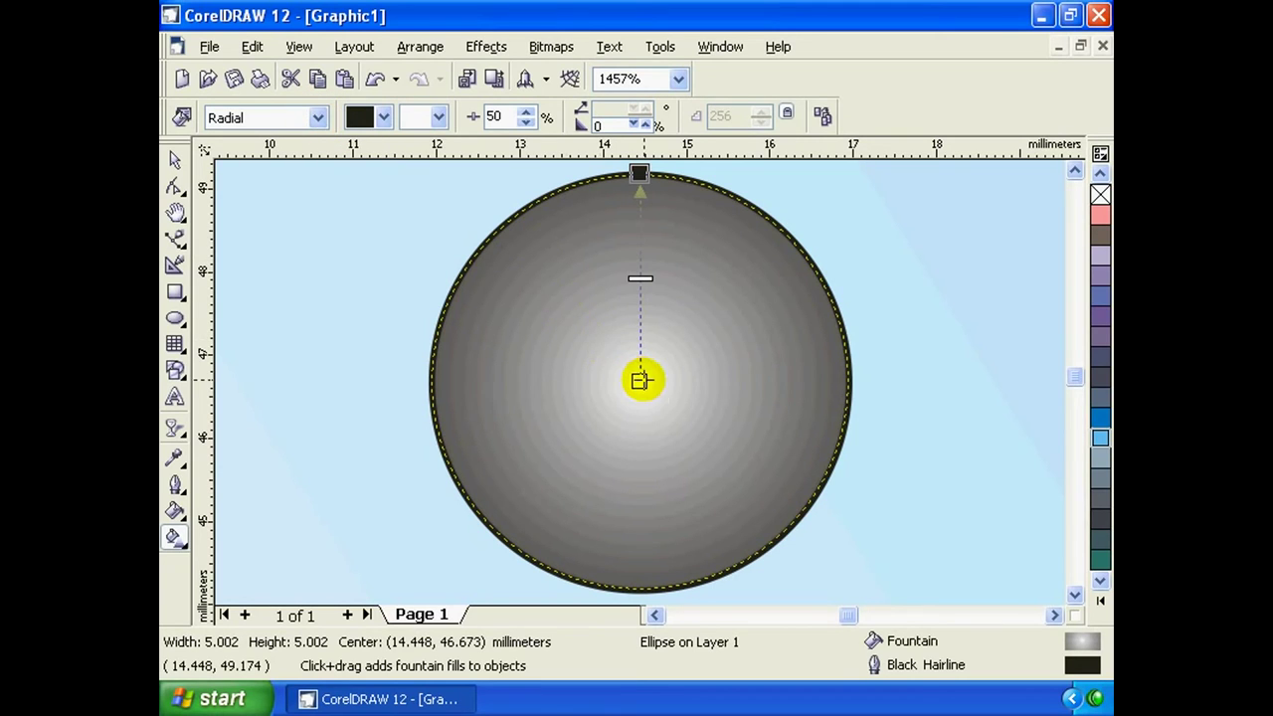
mouse_move(640, 378)
mouse_down()
mouse_move(591, 324)
mouse_move(592, 298)
mouse_move(599, 312)
mouse_up()
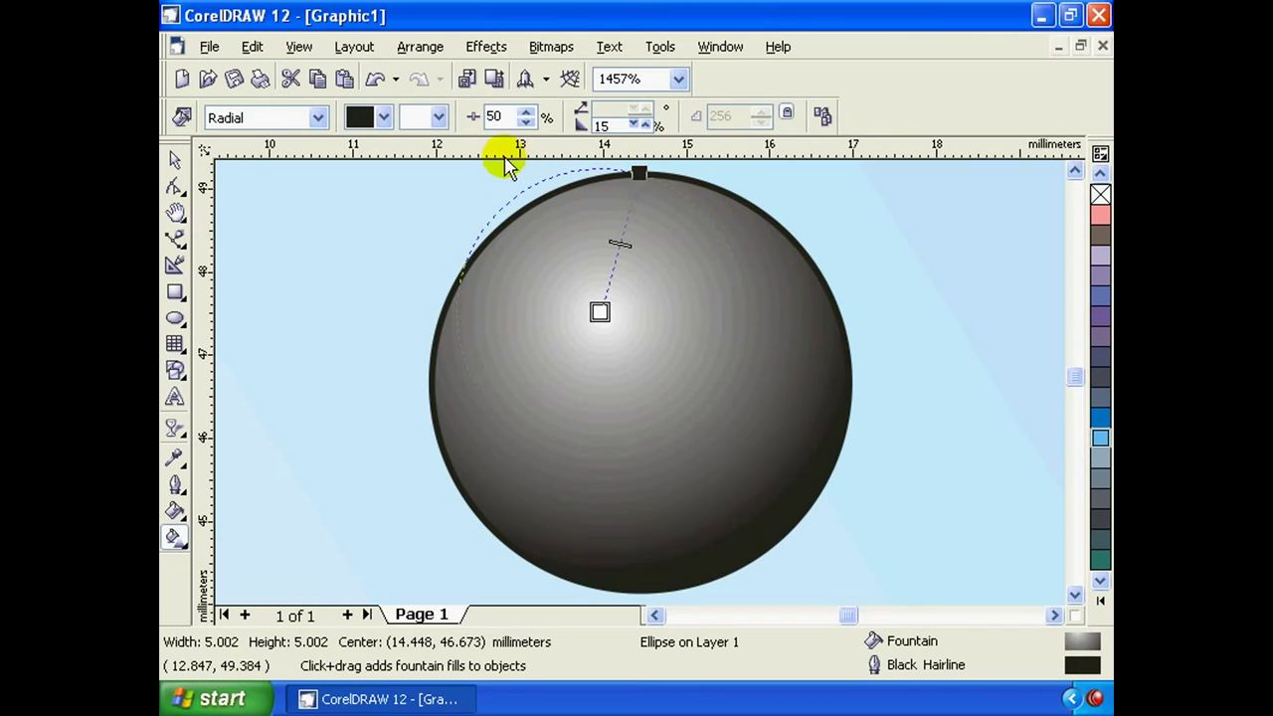
- Set the bubble's gradient colour to light blue (C30 M2 Y8) and remove its outline
click(366, 121)
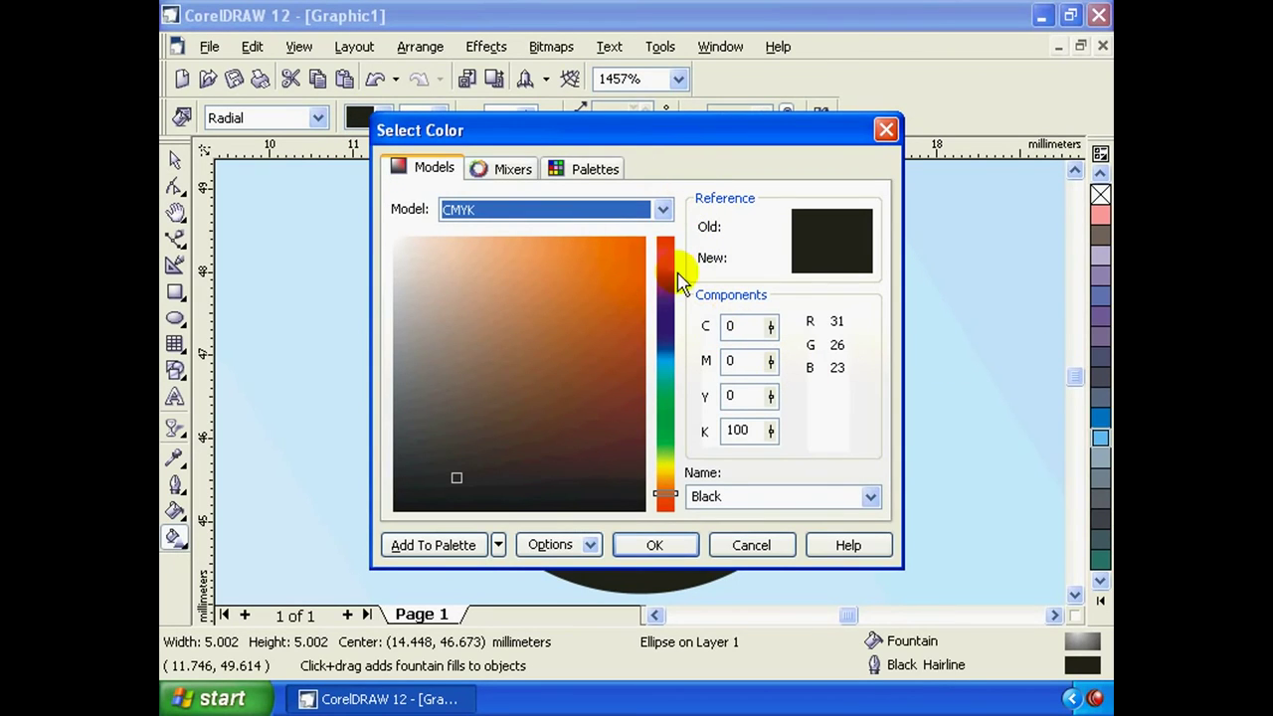
click(658, 348)
click(504, 240)
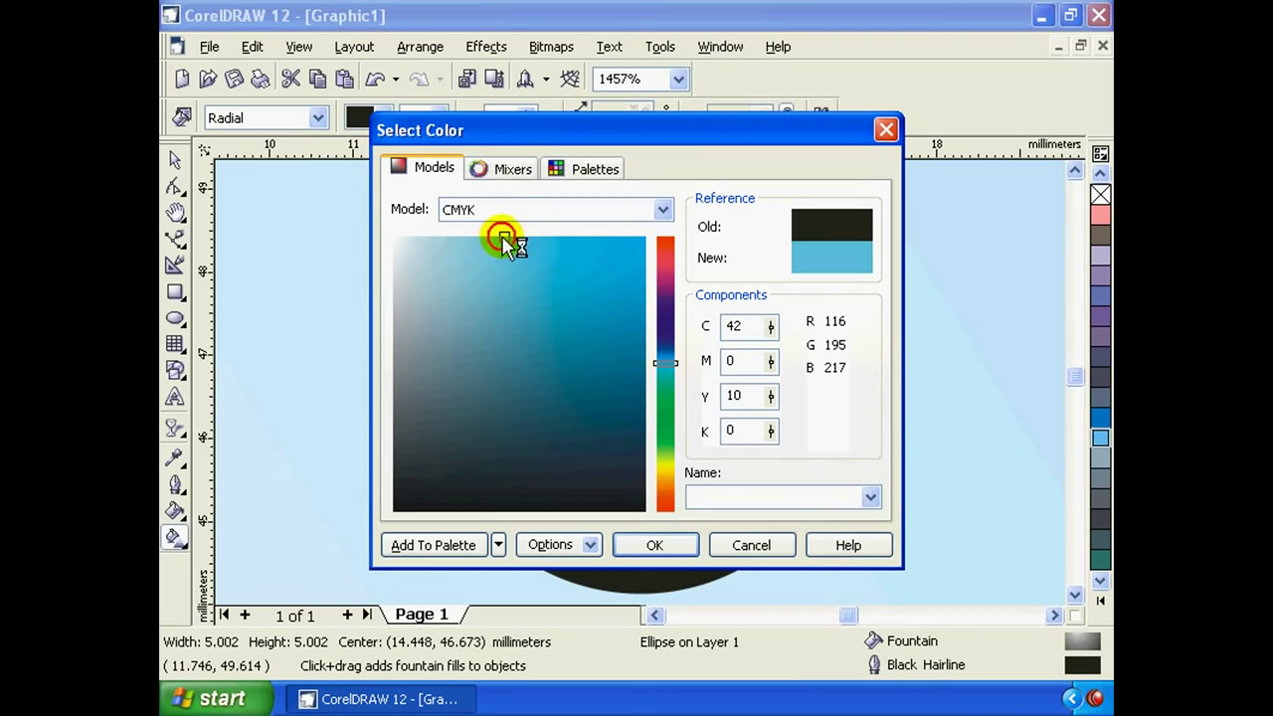
click(665, 361)
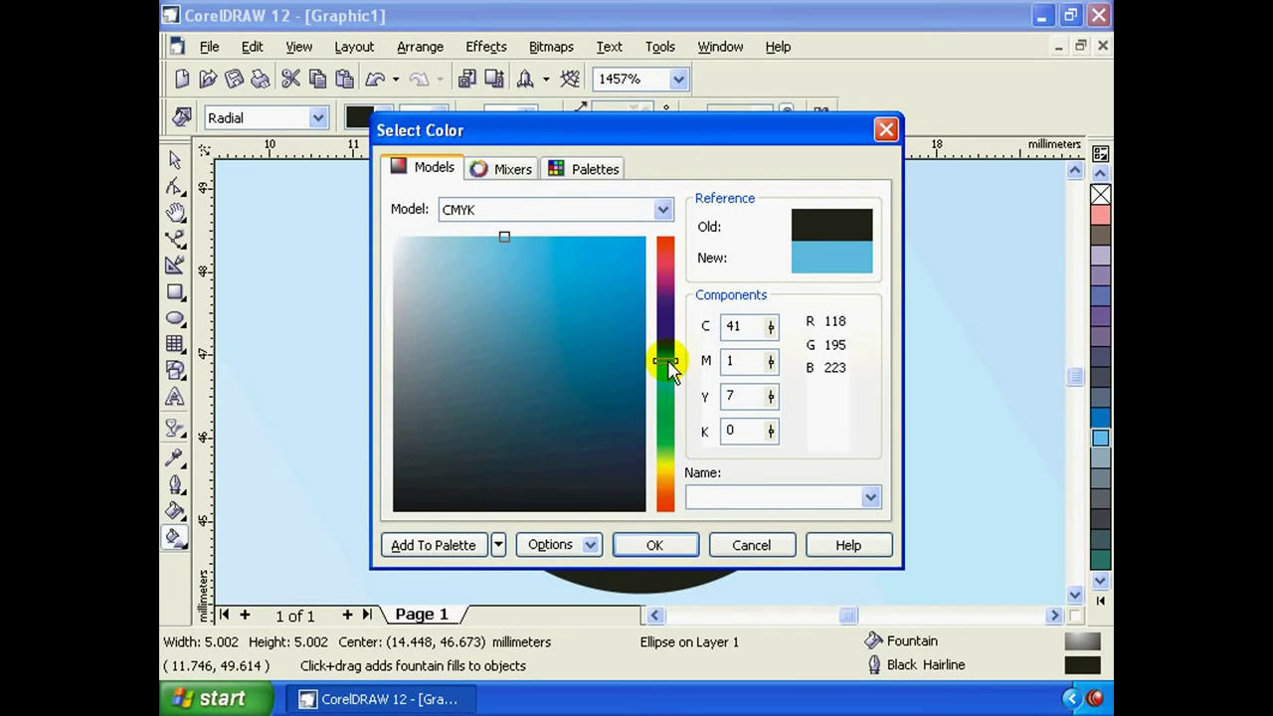
drag(668, 366, 666, 358)
drag(475, 233, 471, 236)
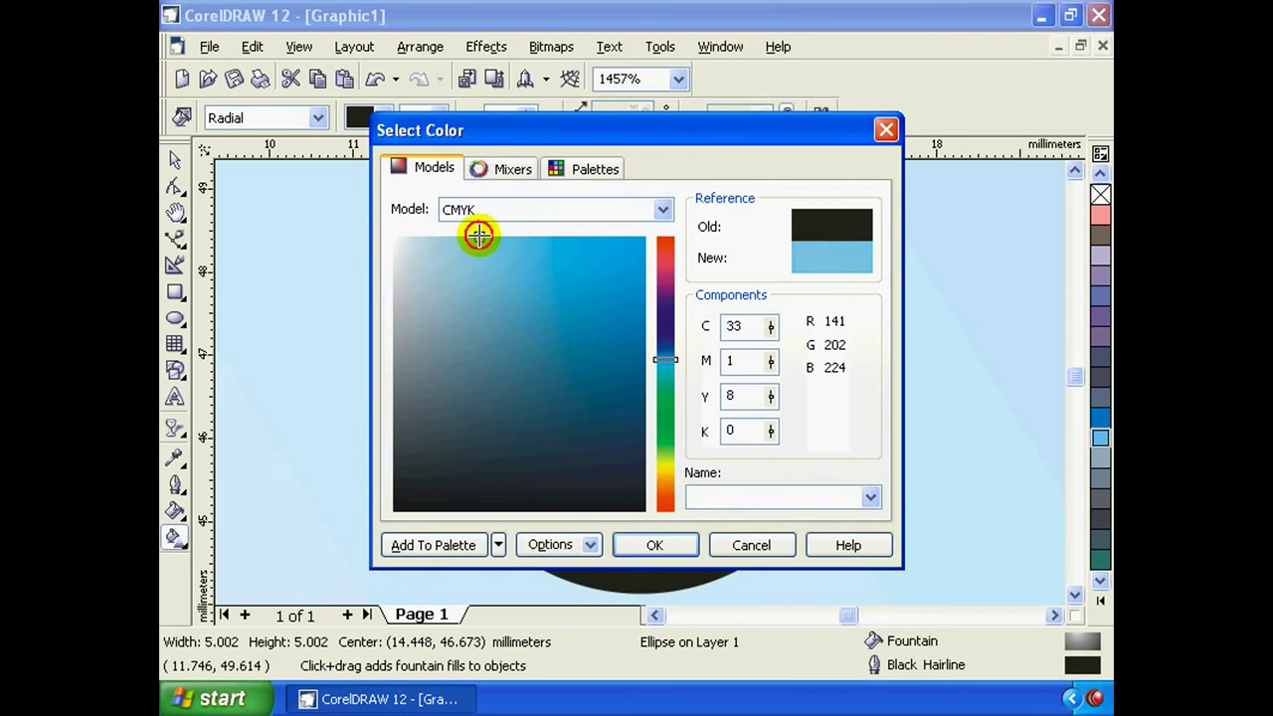
click(654, 544)
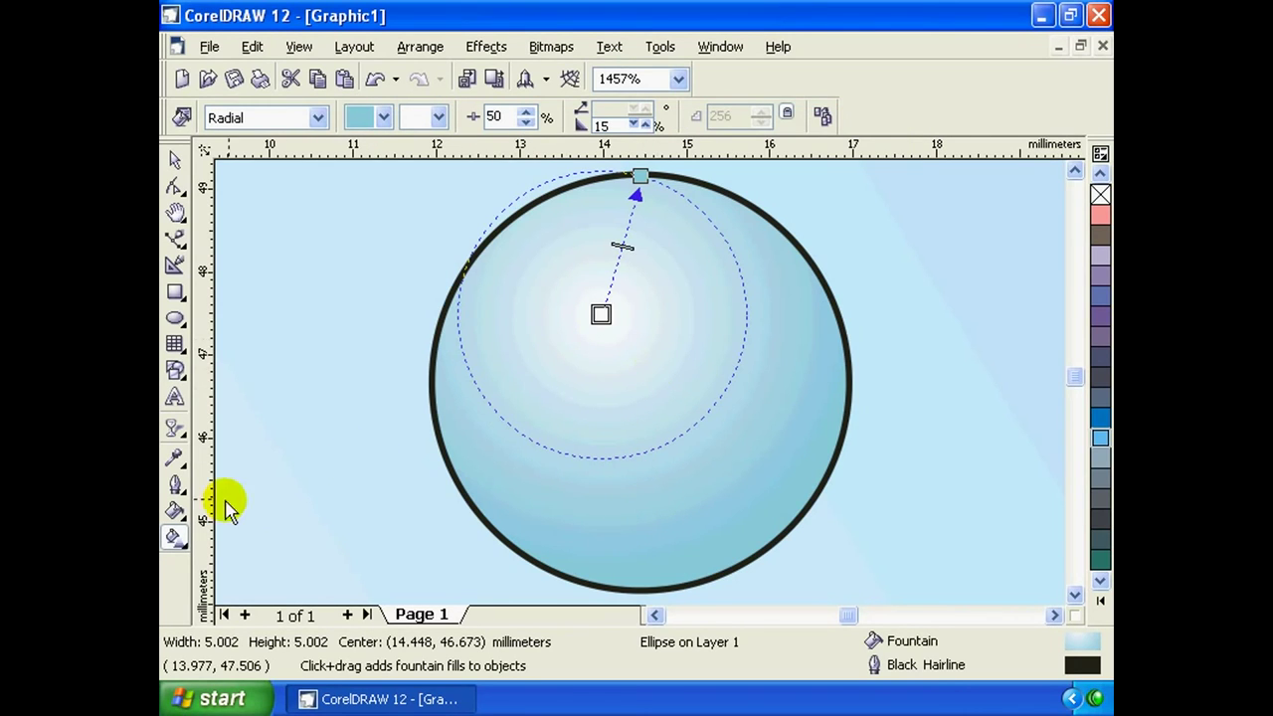
click(175, 485)
click(275, 493)
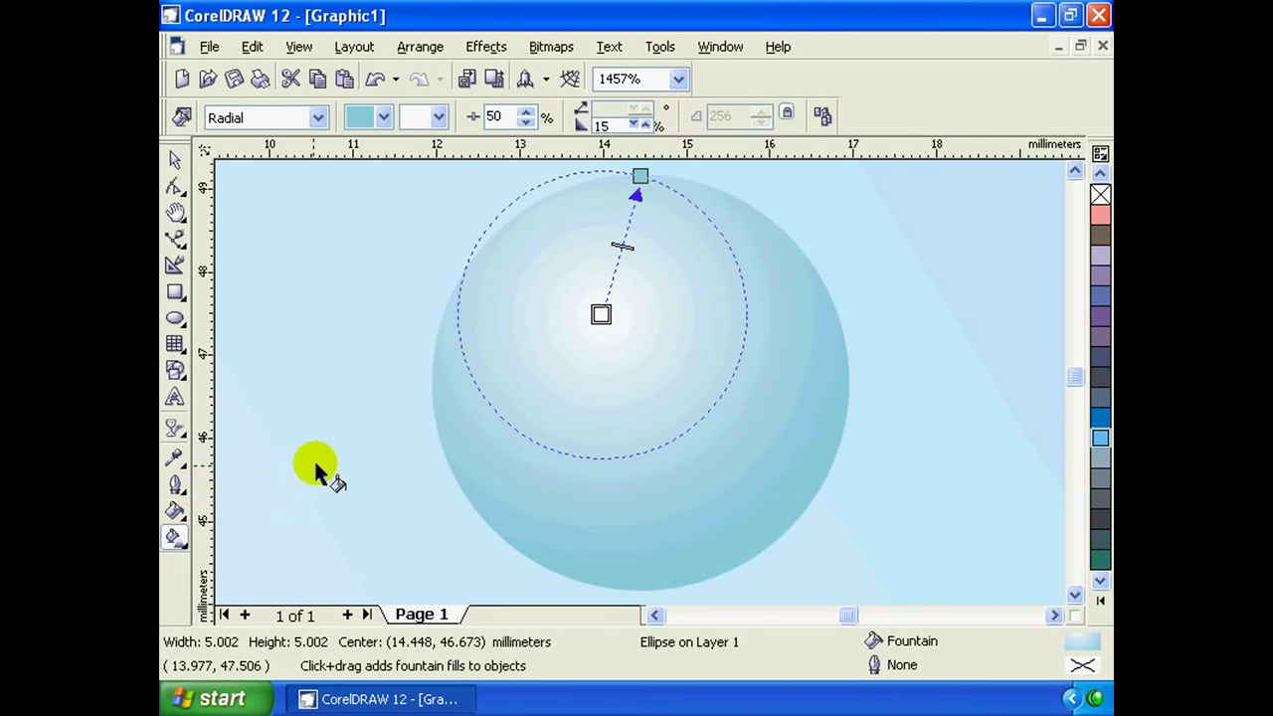
click(175, 160)
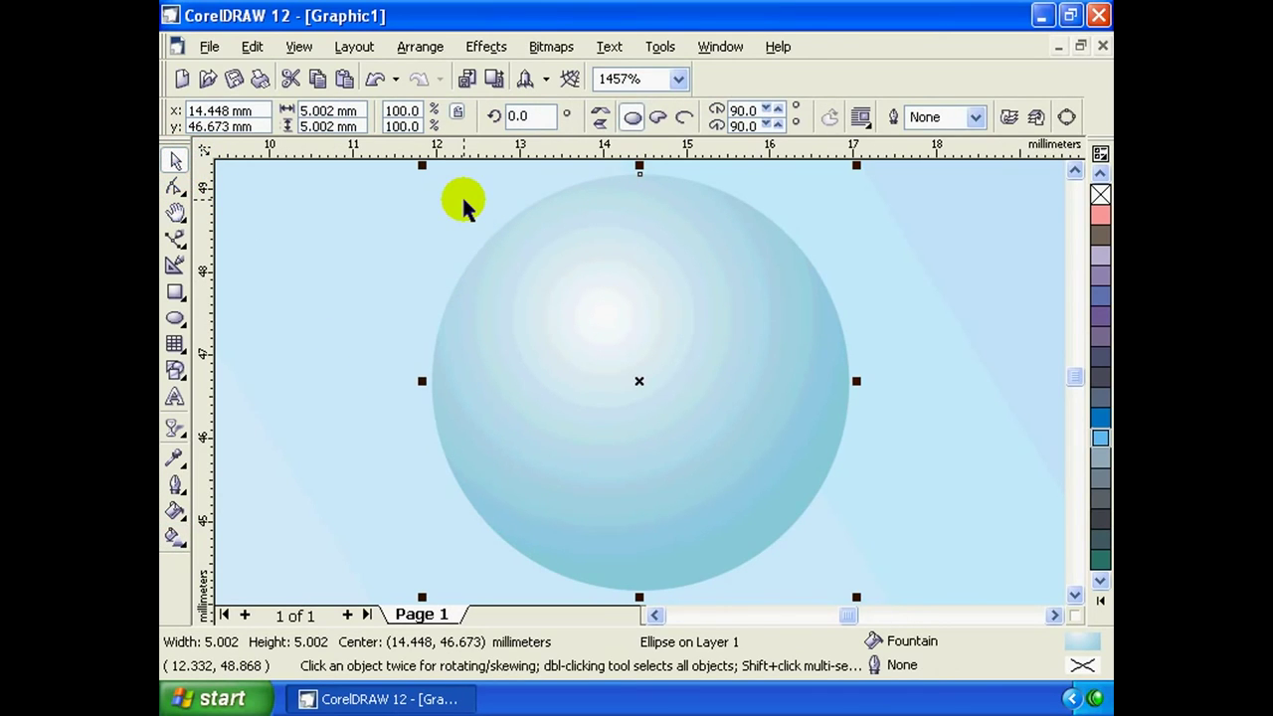
key(F3)
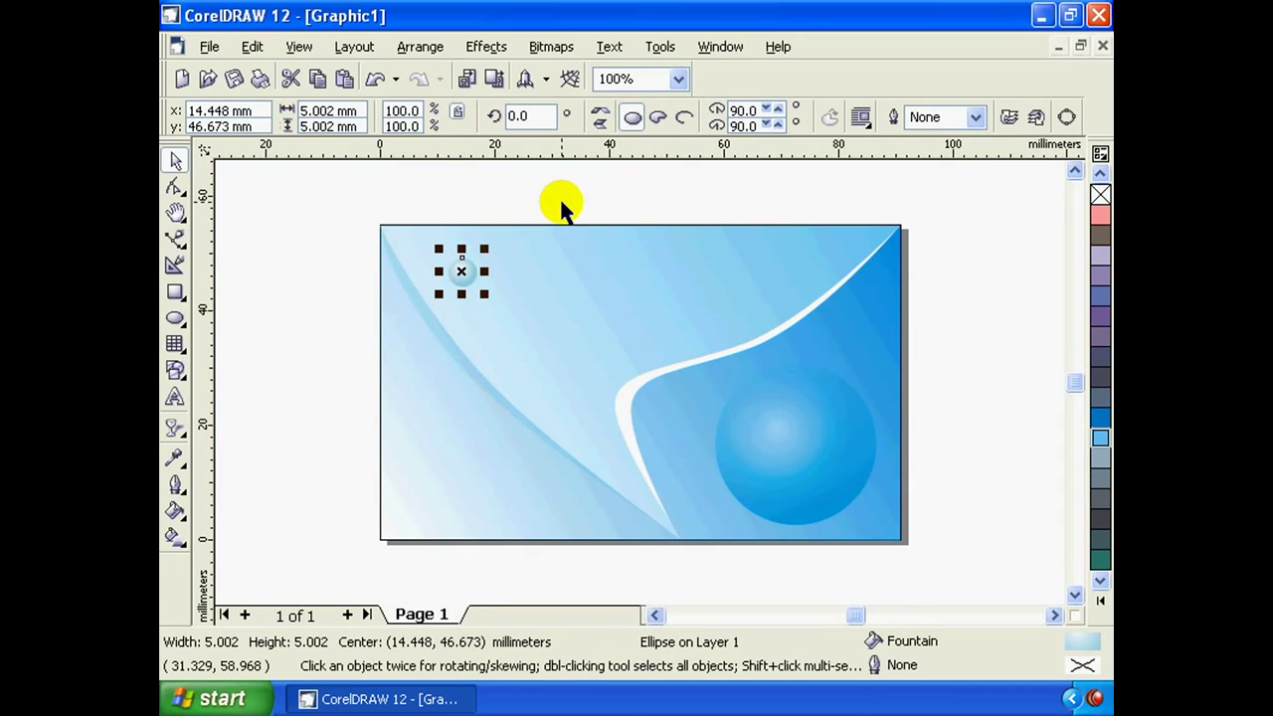
- Nudge the small bubble one step left and one step up
click(577, 204)
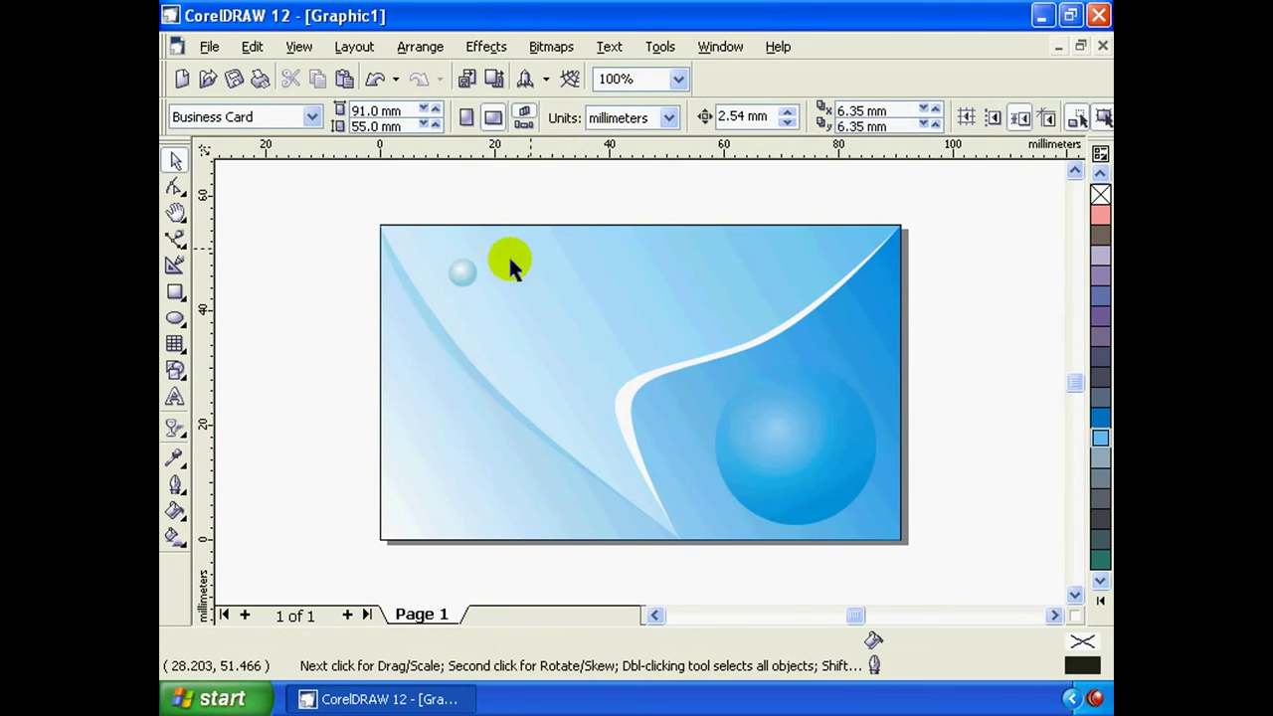
click(461, 269)
key(Left)
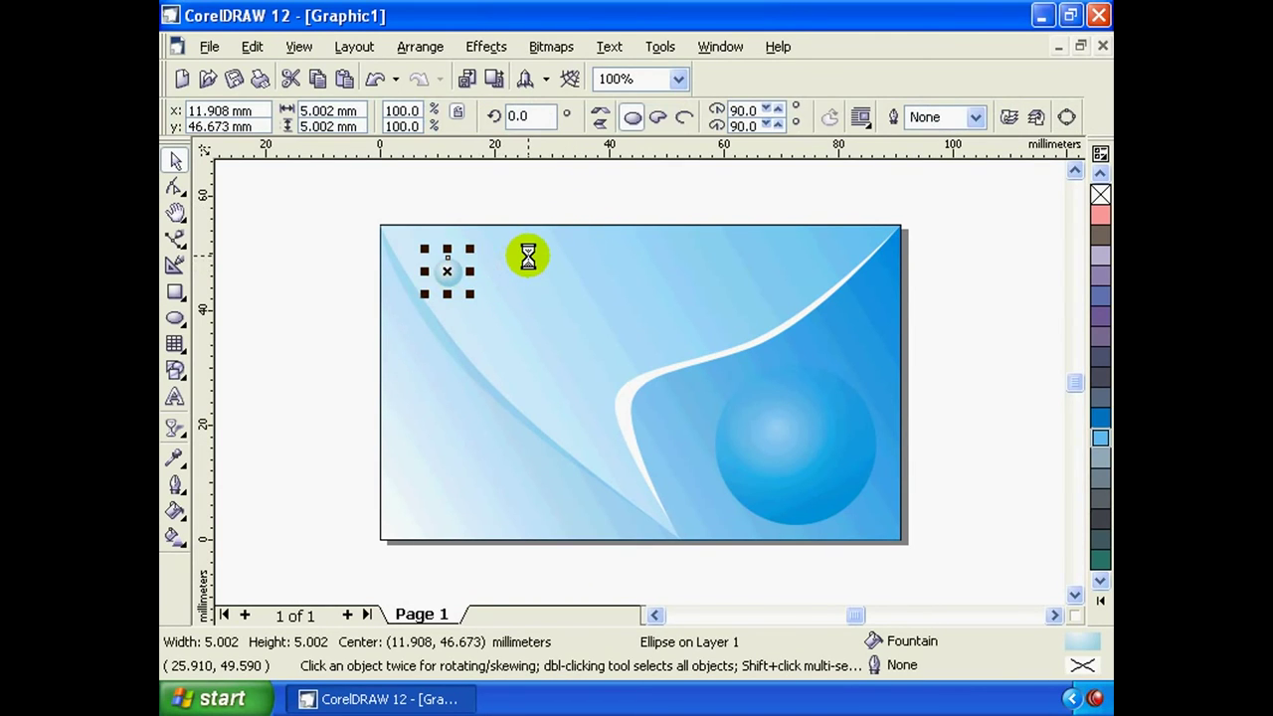
key(Up)
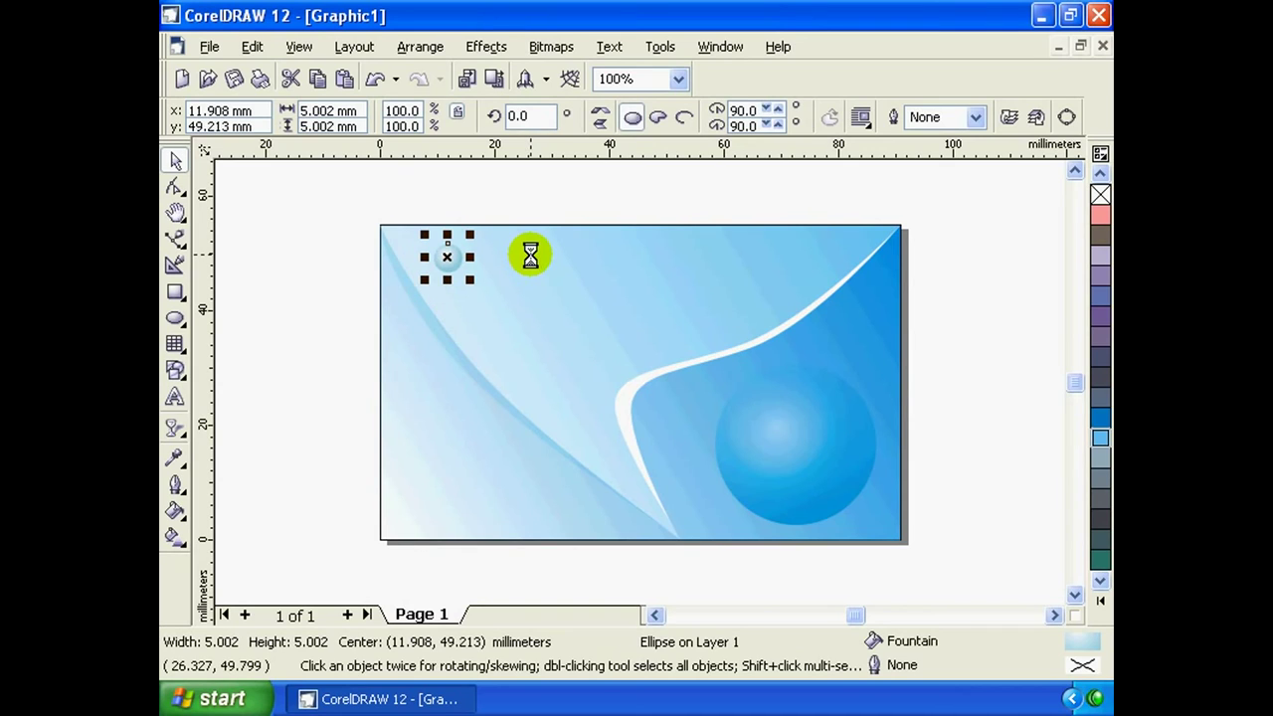
click(513, 212)
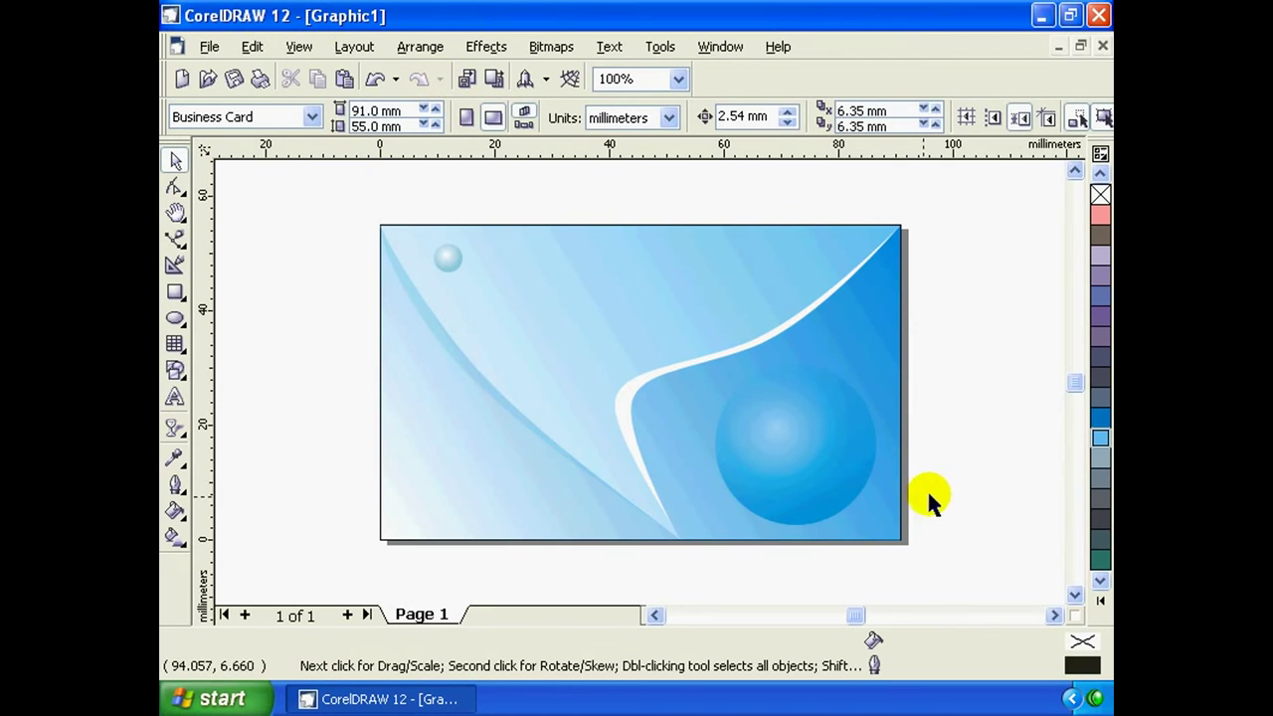
- Start a new artistic text entry on the card in AvantGarde Bk BT, 24 pt
click(806, 448)
click(175, 399)
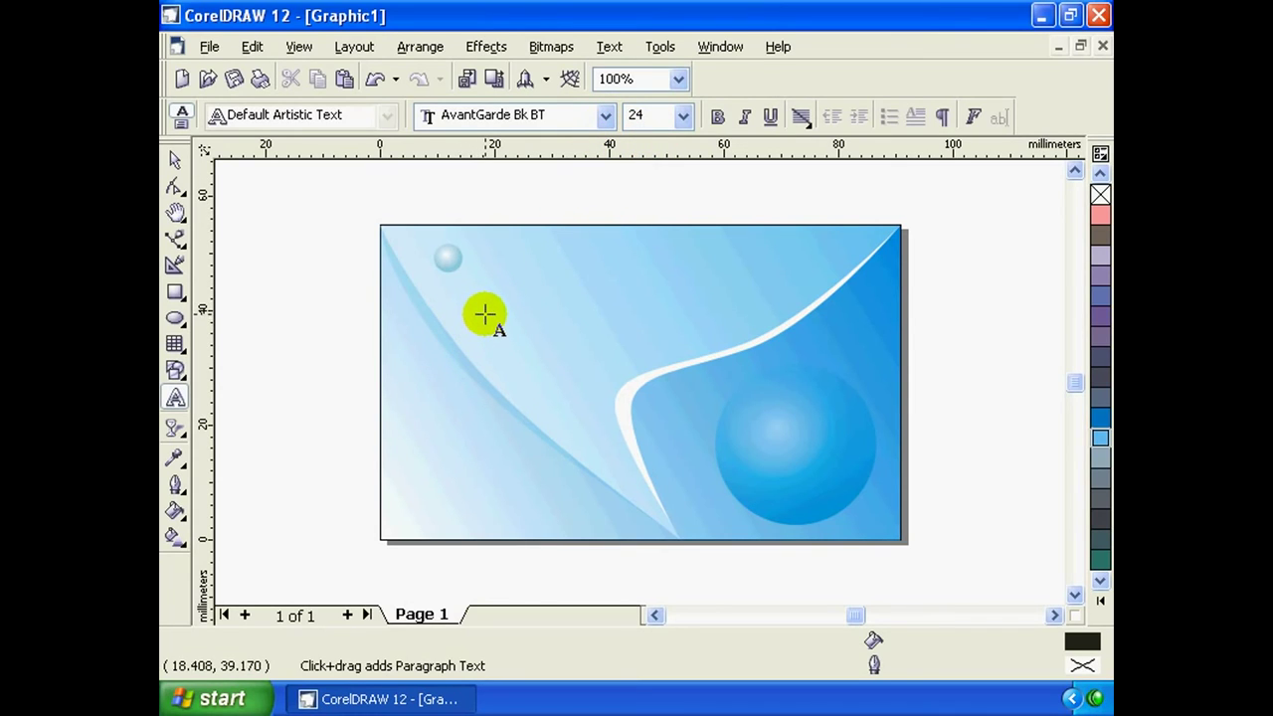
click(484, 314)
- Type CAT at 72 pt, switch it to Arial Black, and resize it to about 51.7 pt
click(684, 116)
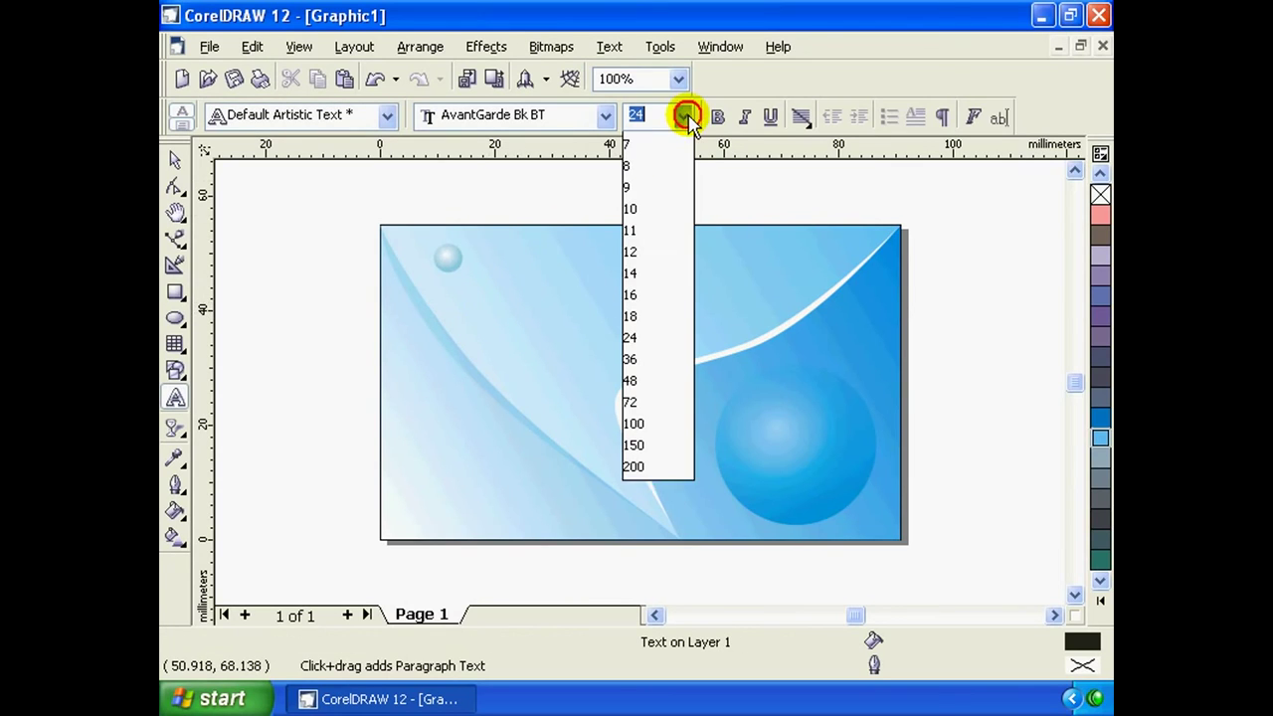
click(632, 406)
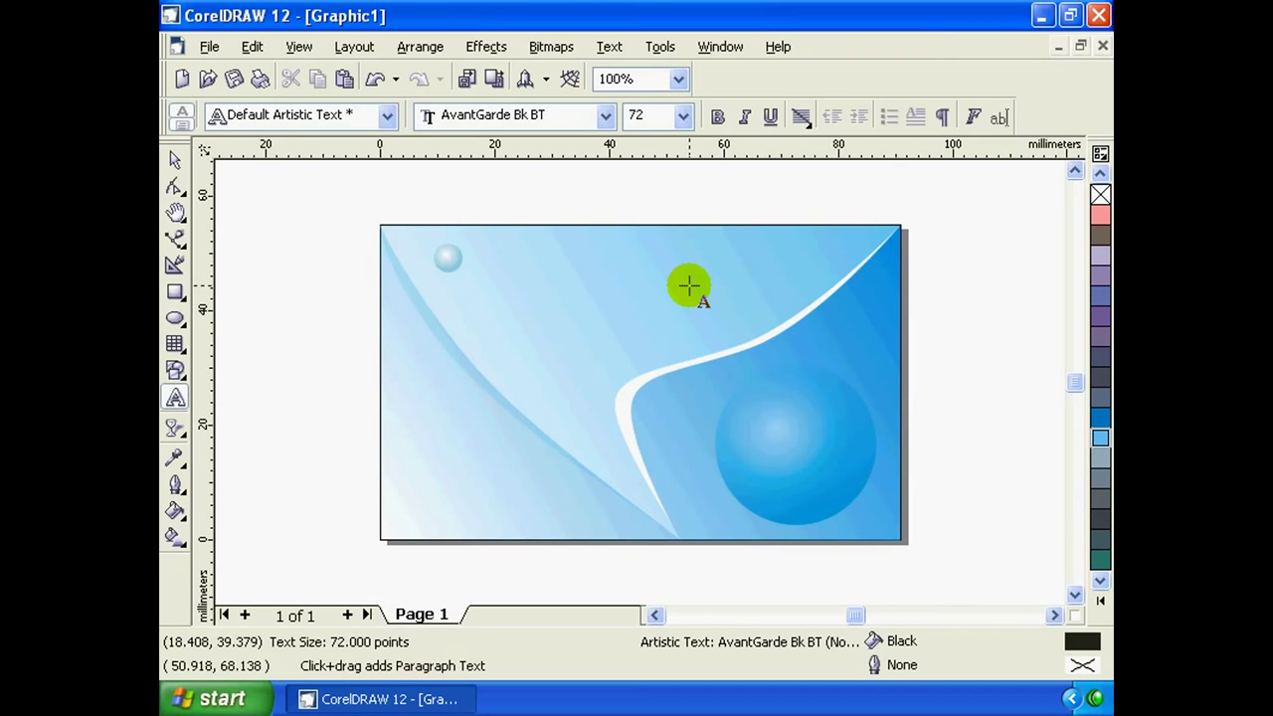
text(o)
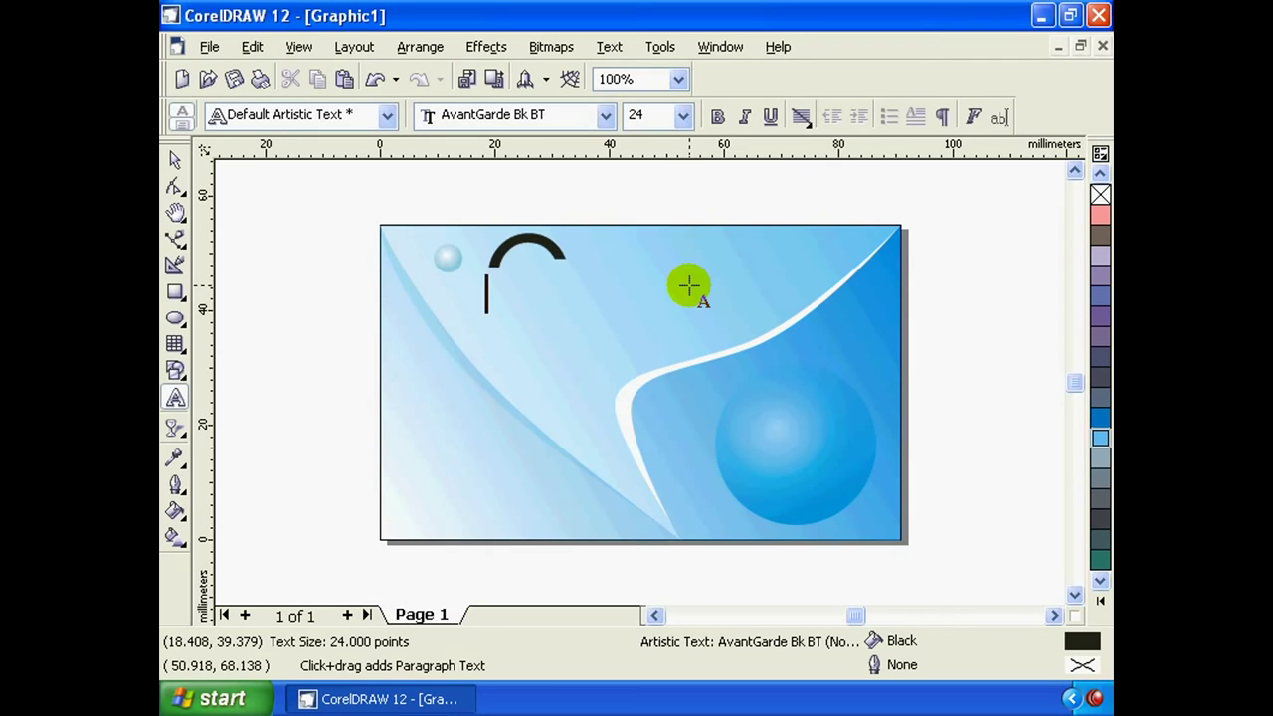
text(AT)
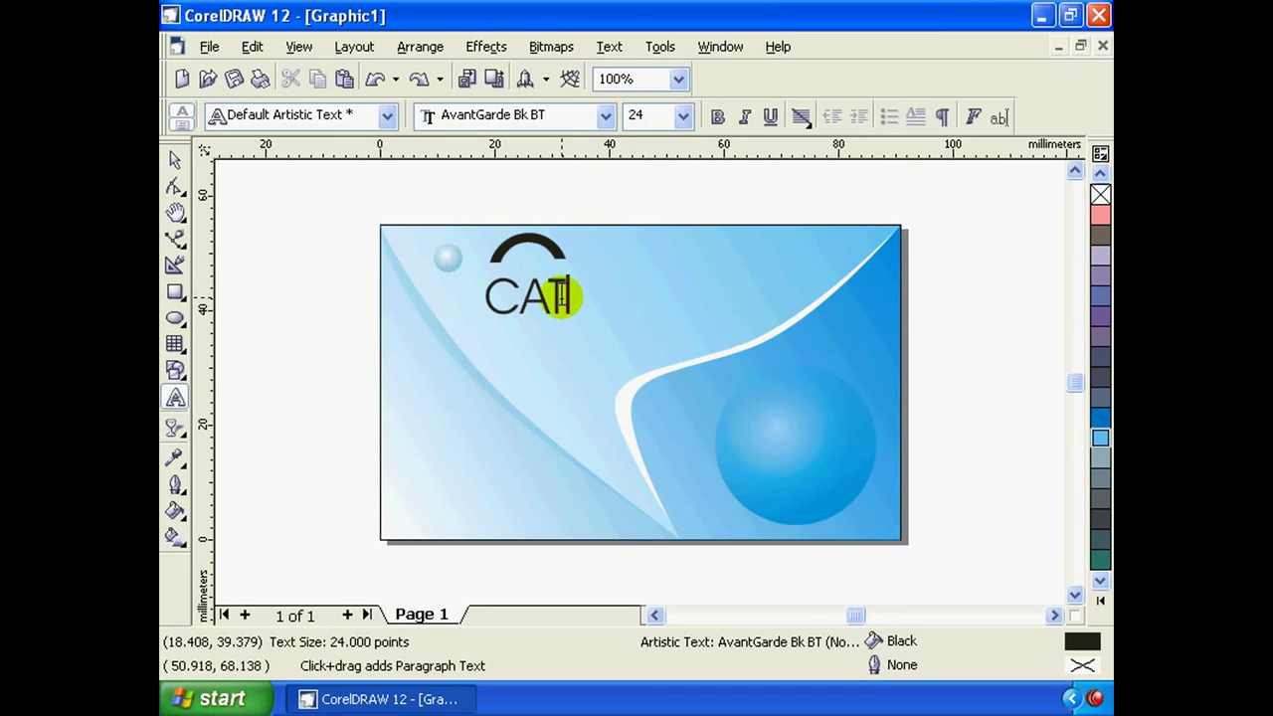
drag(563, 296, 485, 294)
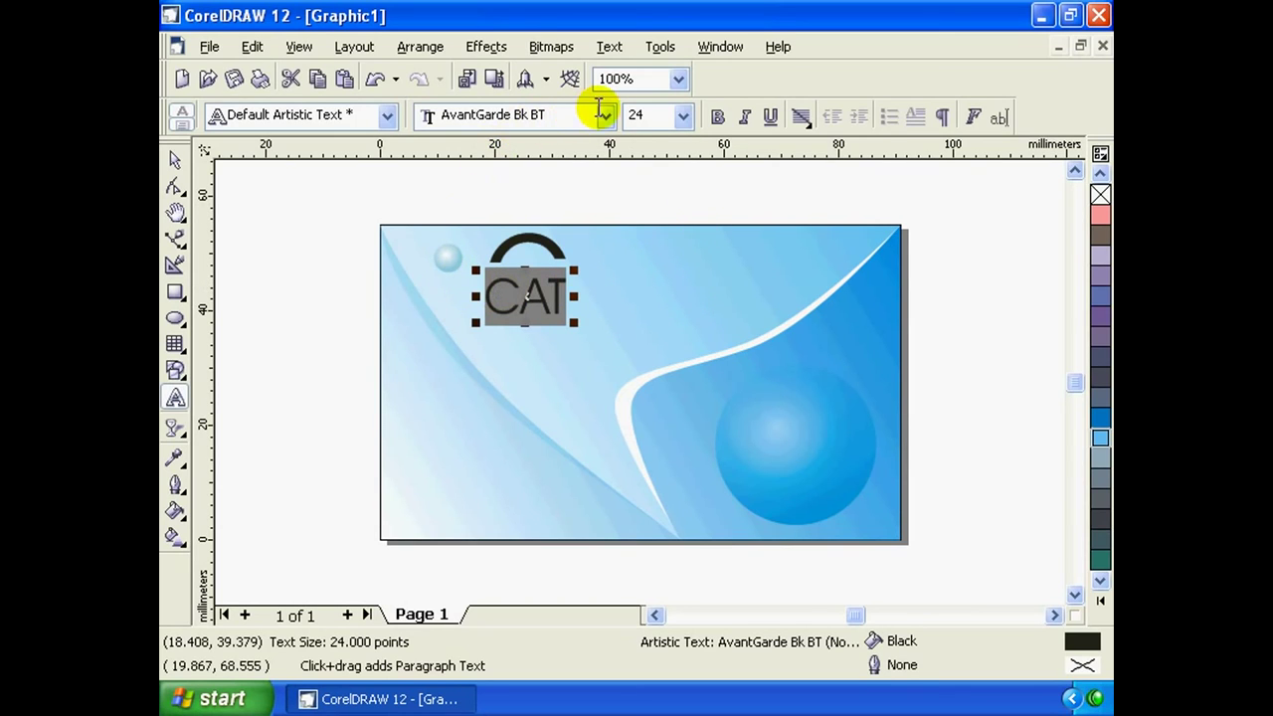
click(565, 115)
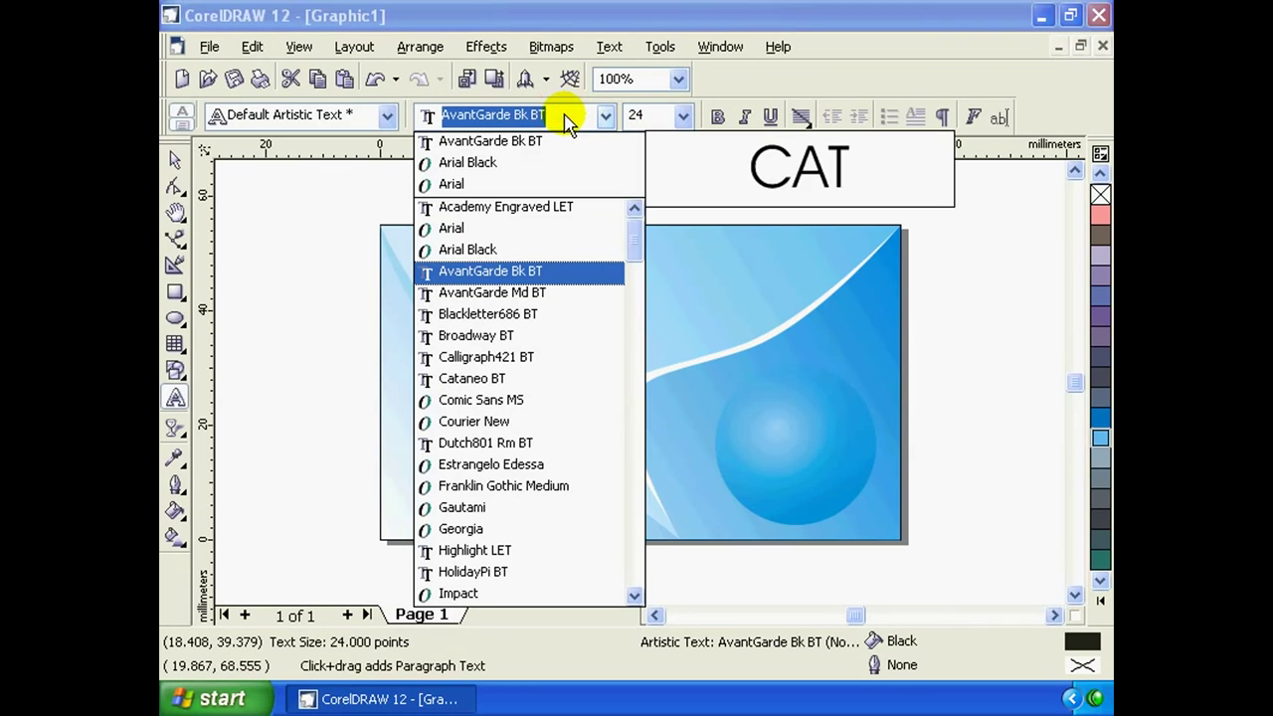
click(508, 162)
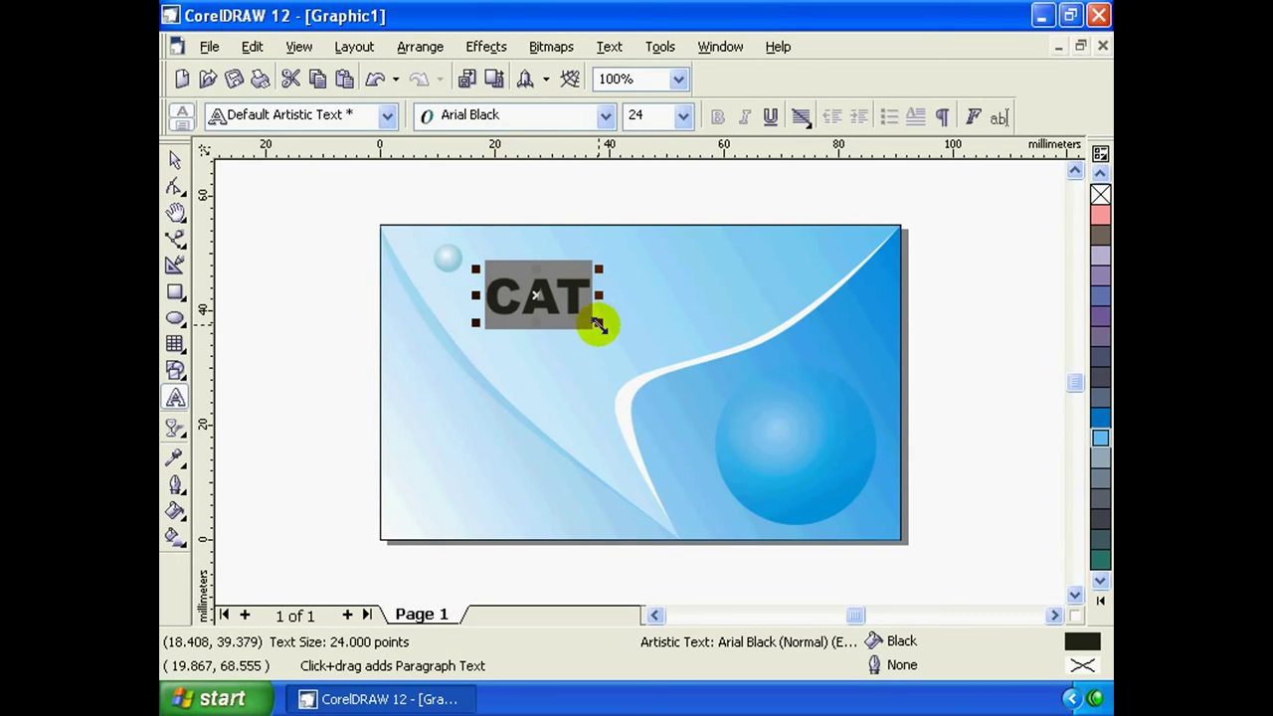
drag(598, 324, 722, 366)
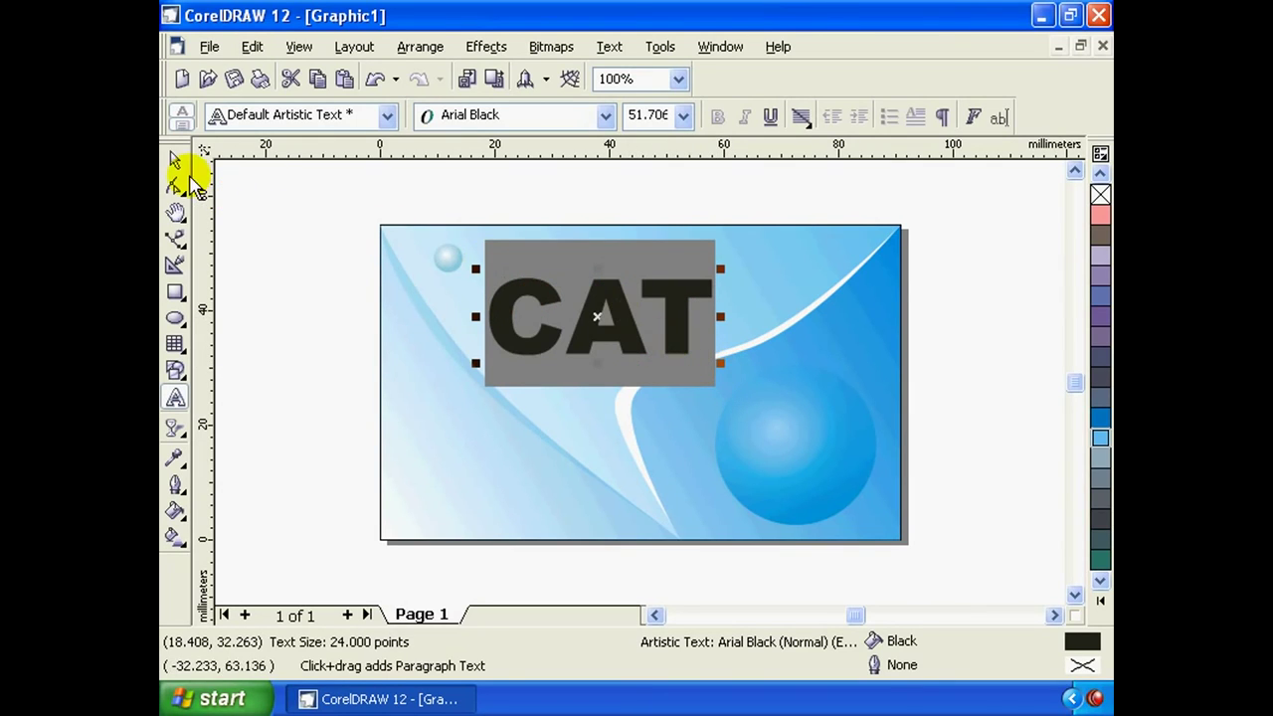
- Move CAT beside the bubble, scale it to 42.773 pt, and fill it white
click(175, 159)
drag(532, 294, 488, 284)
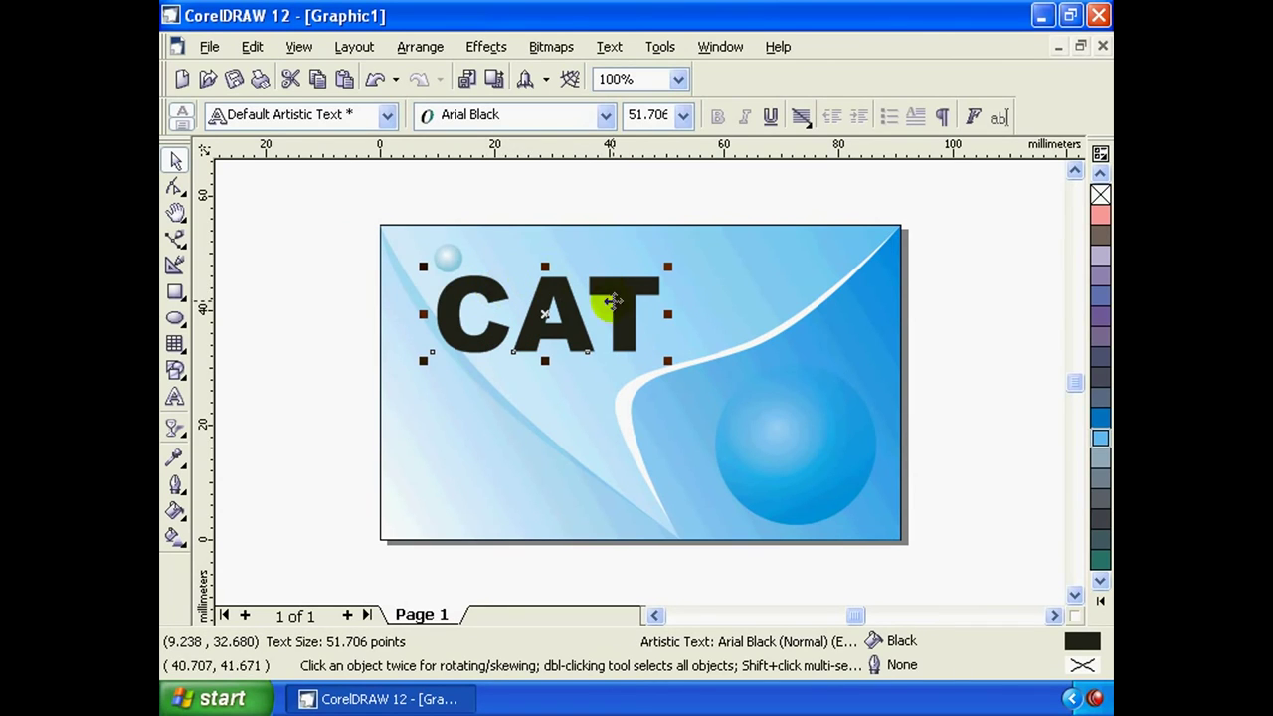
drag(667, 265, 629, 280)
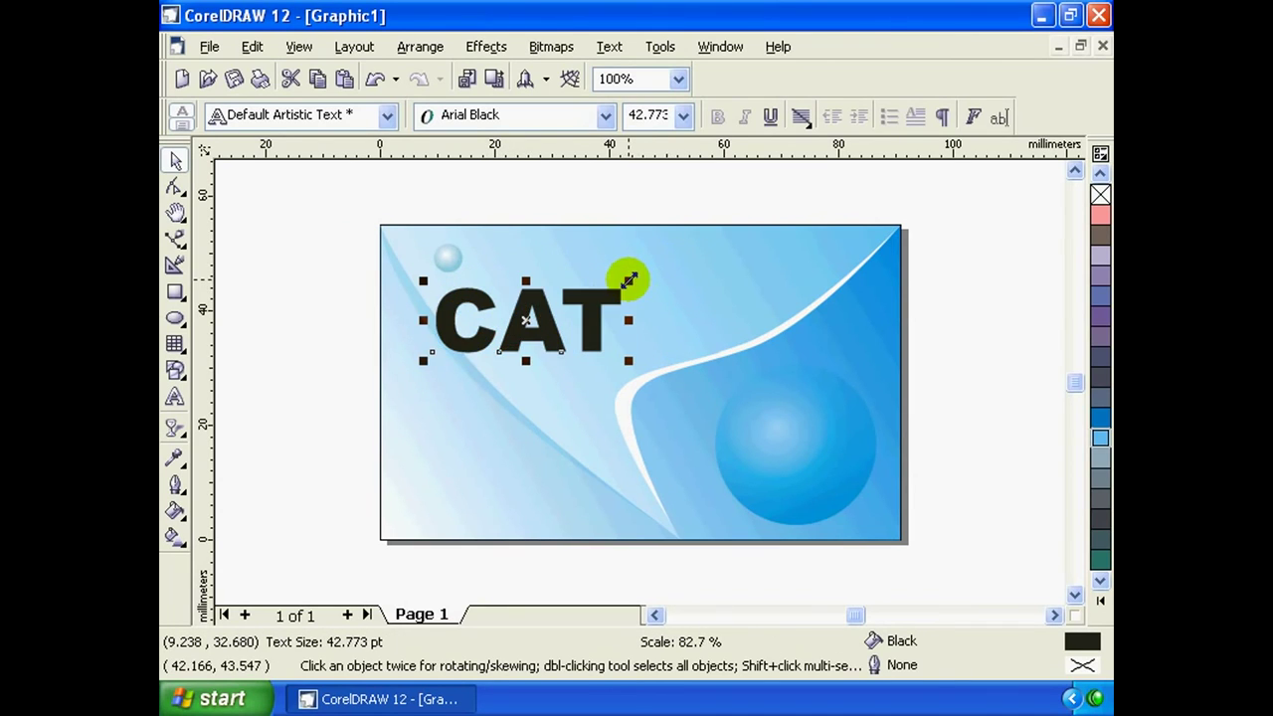
drag(610, 294, 621, 278)
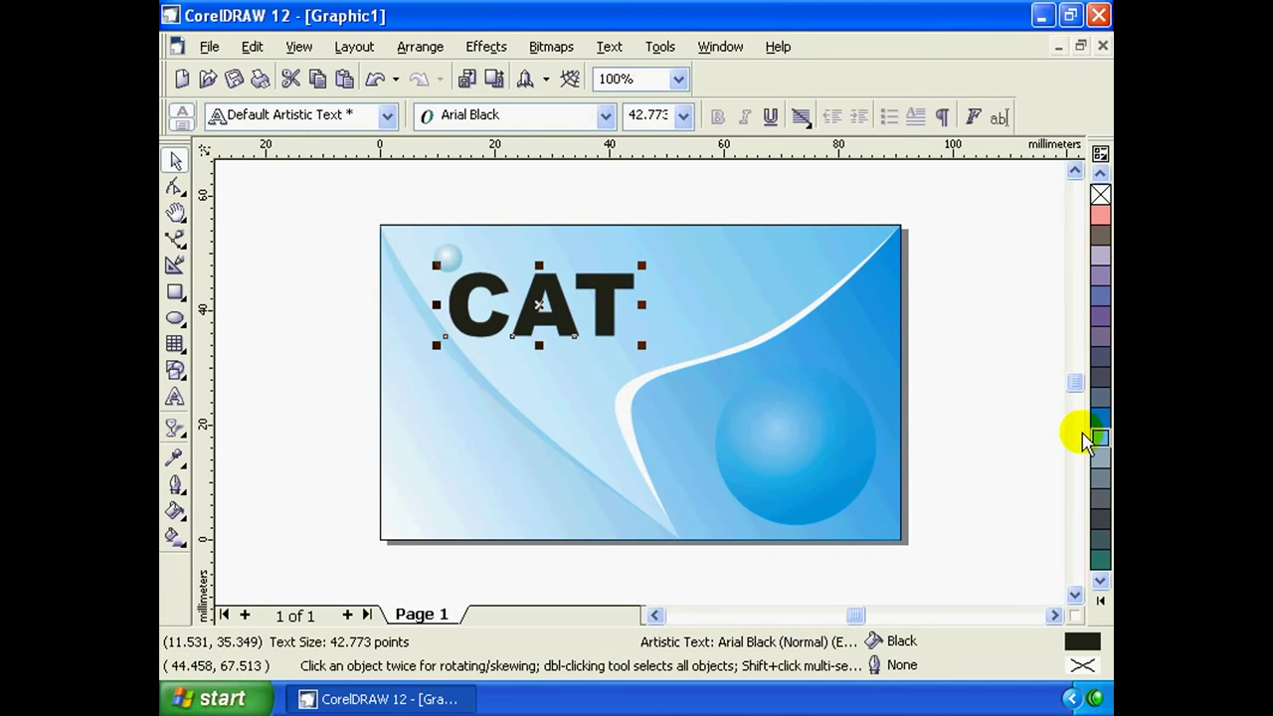
click(1099, 601)
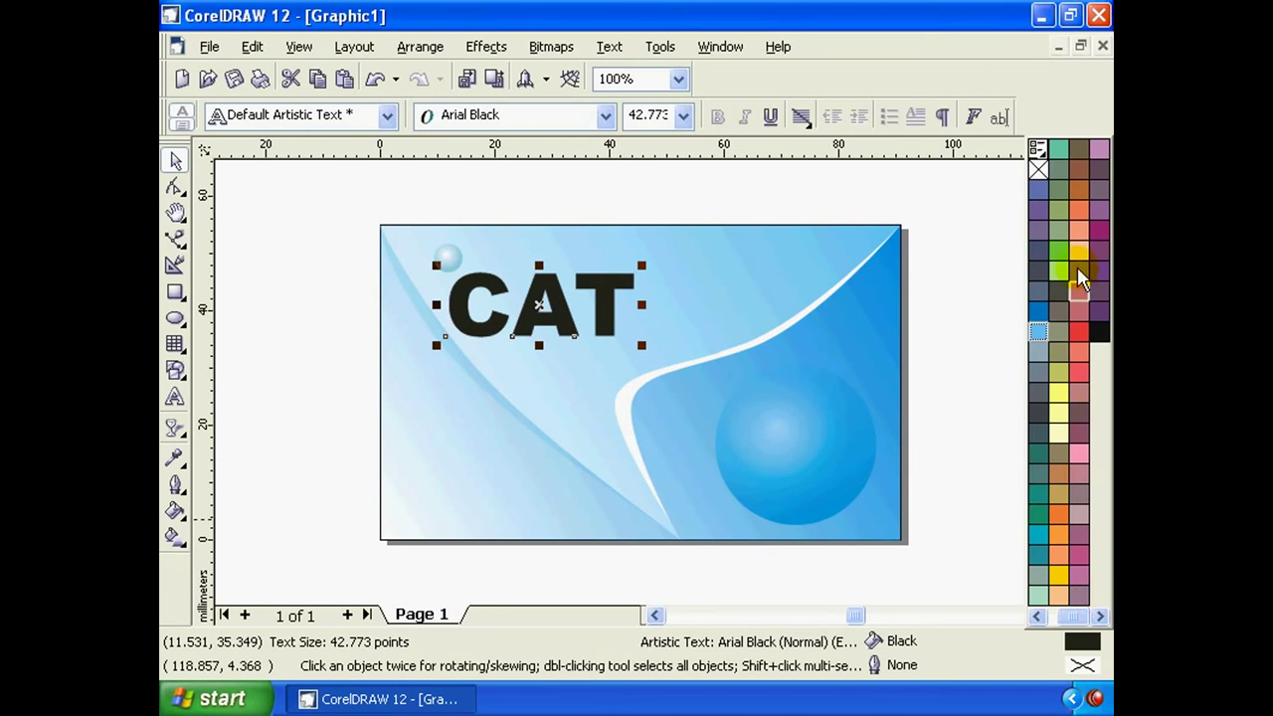
click(1066, 616)
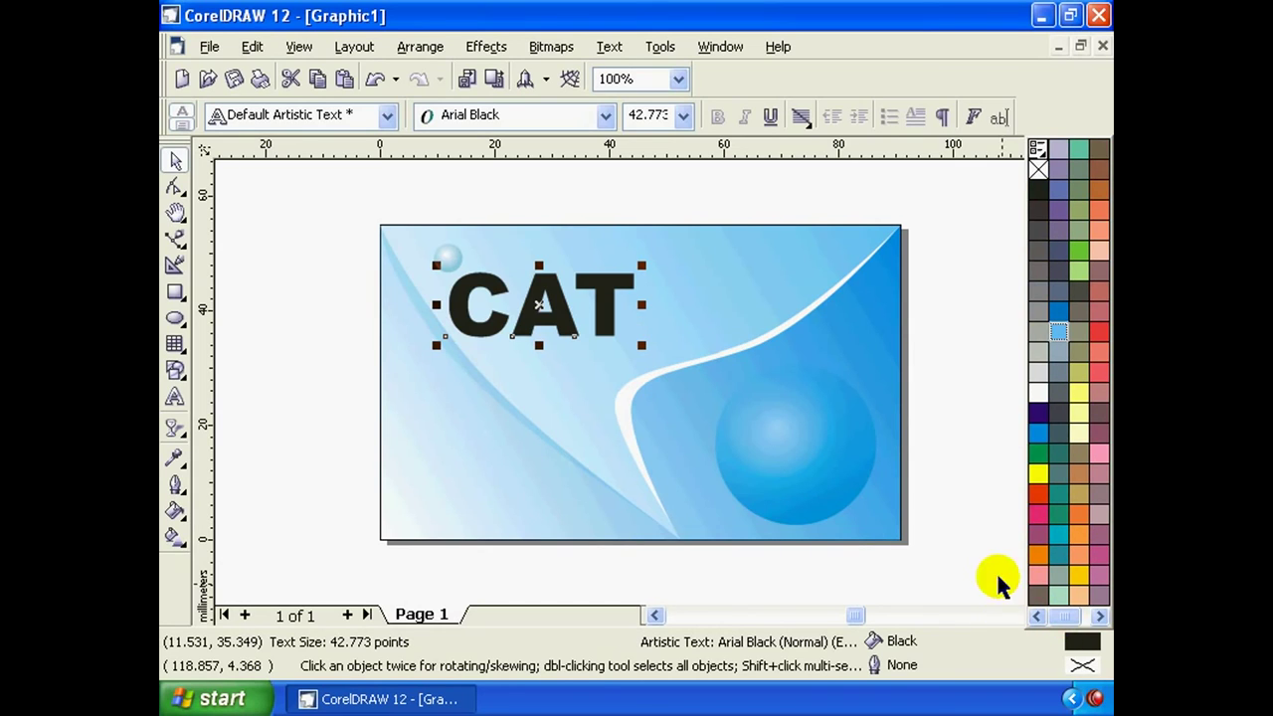
click(1039, 392)
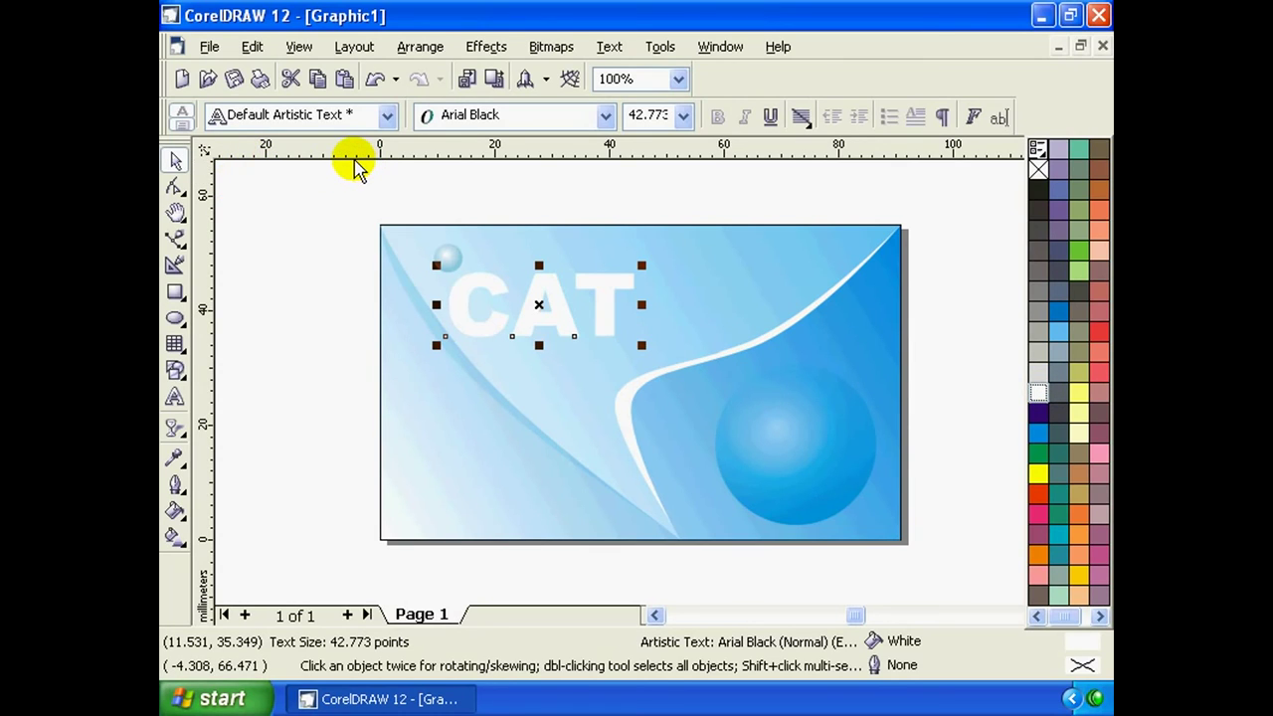
- Duplicate CAT, colour the copy Ice Blue, and offset it slightly over the white CAT
key(ctrl+d)
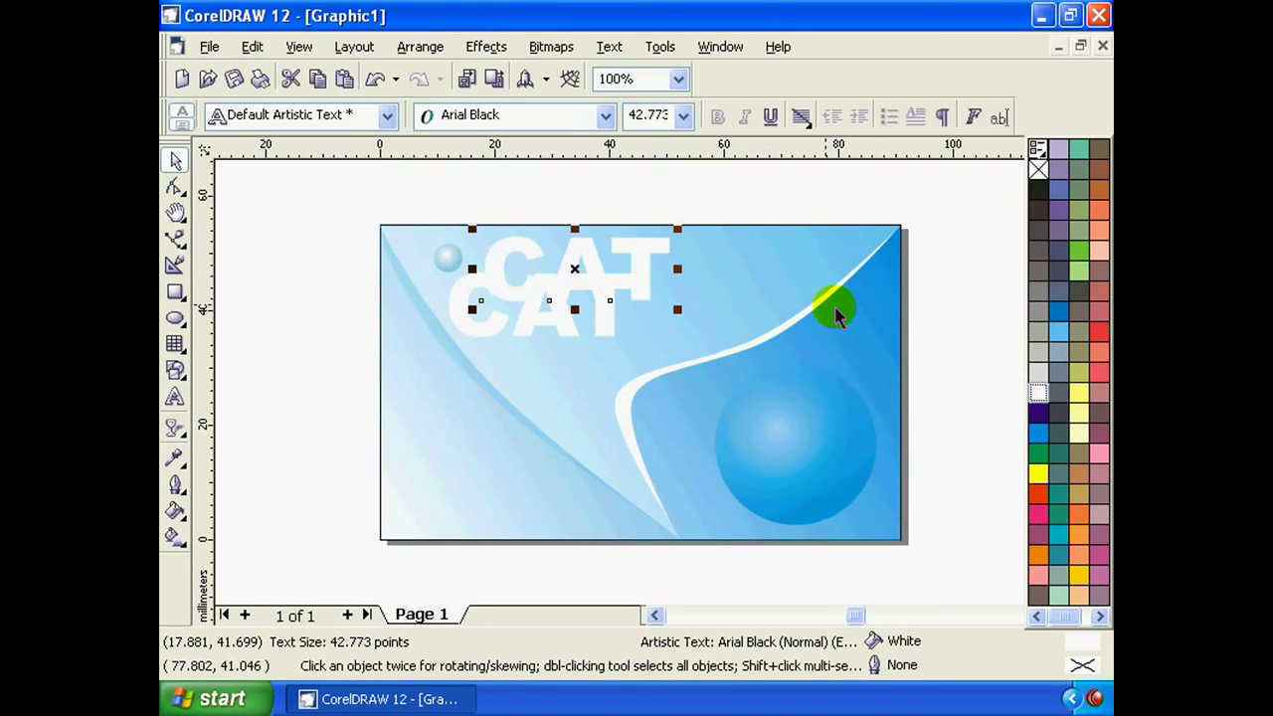
click(1055, 331)
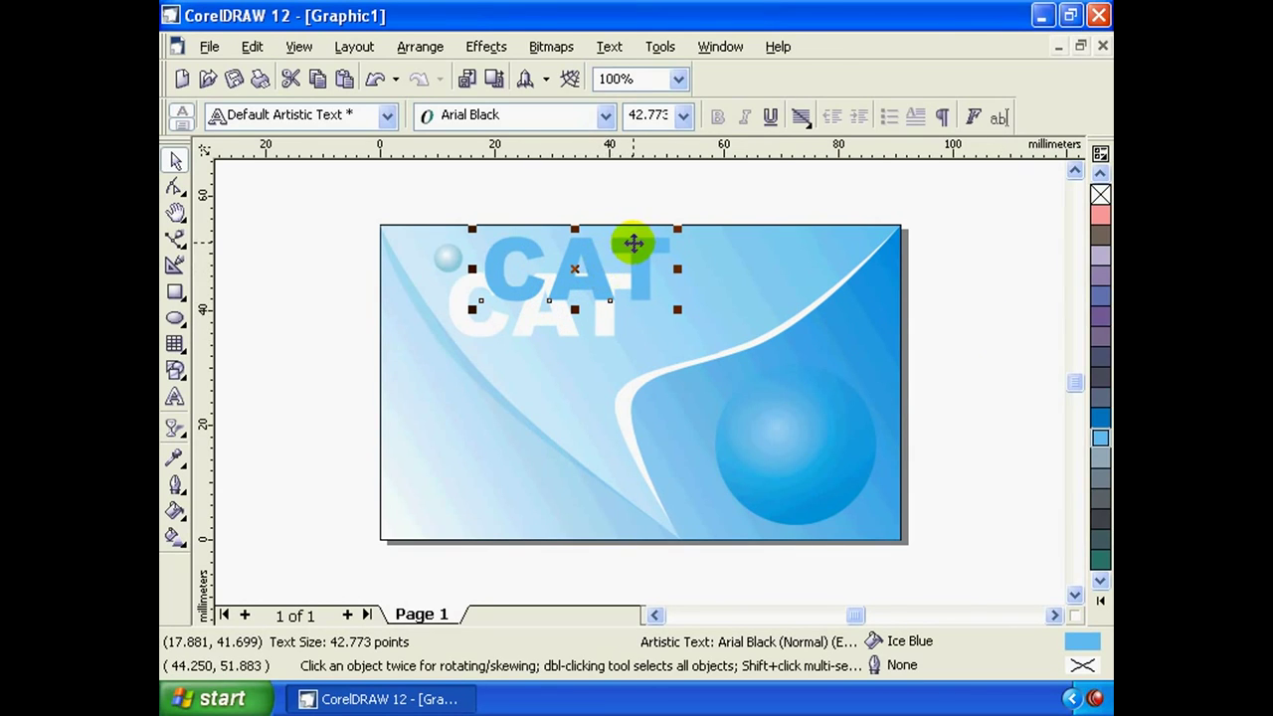
mouse_move(630, 246)
mouse_down()
mouse_move(582, 276)
mouse_move(616, 276)
mouse_up()
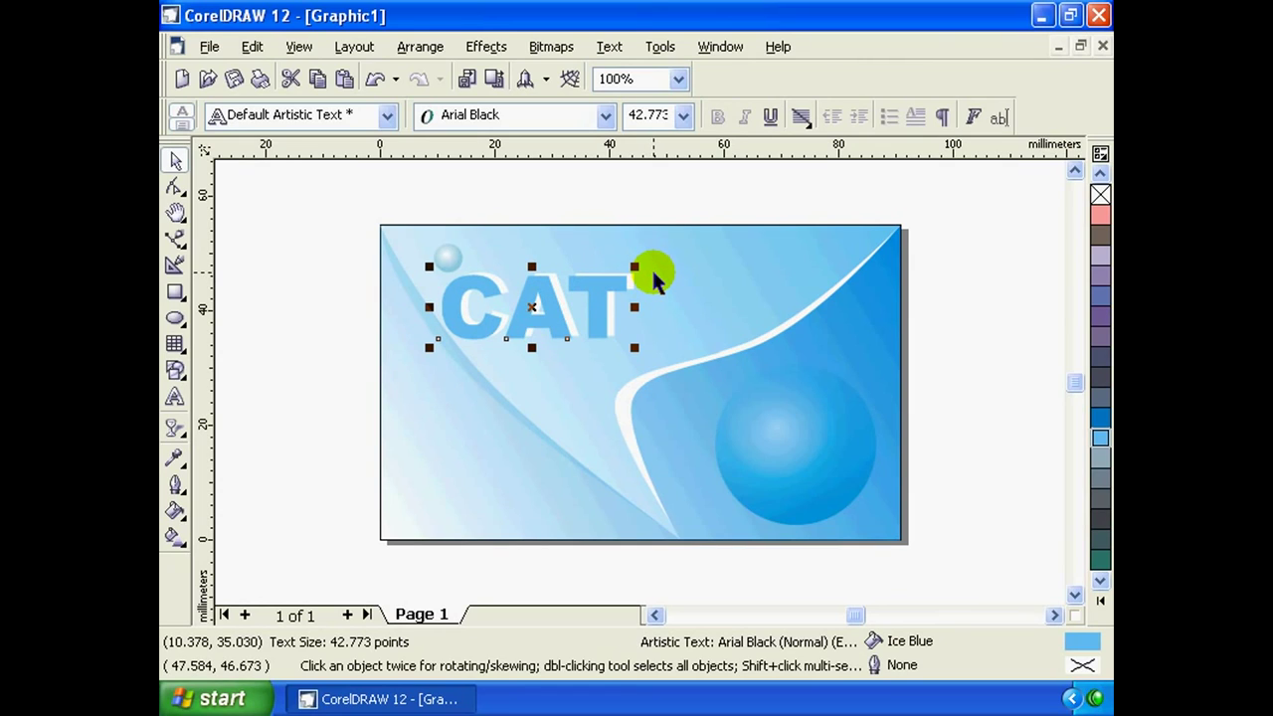
key(Right)
key(Left)
key(shift+F2)
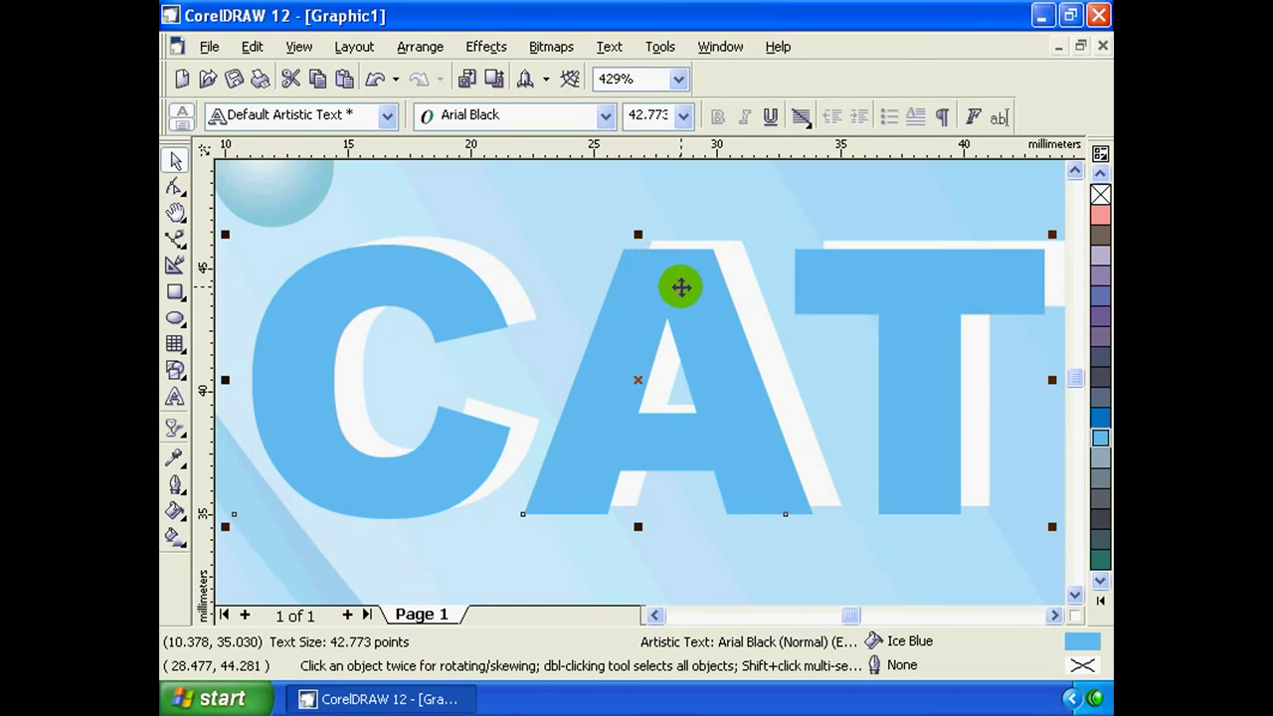
drag(686, 283, 700, 288)
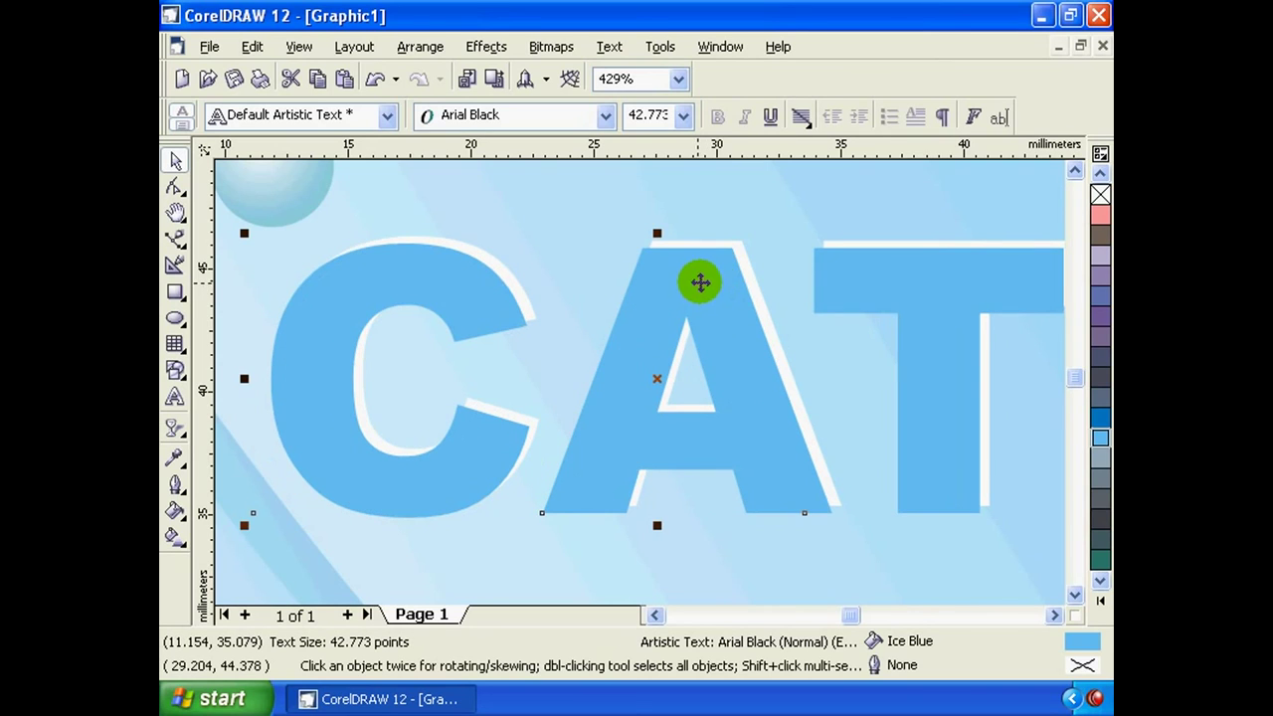
scroll(743, 276, down, 2)
scroll(227, 254, down, 3)
click(226, 254)
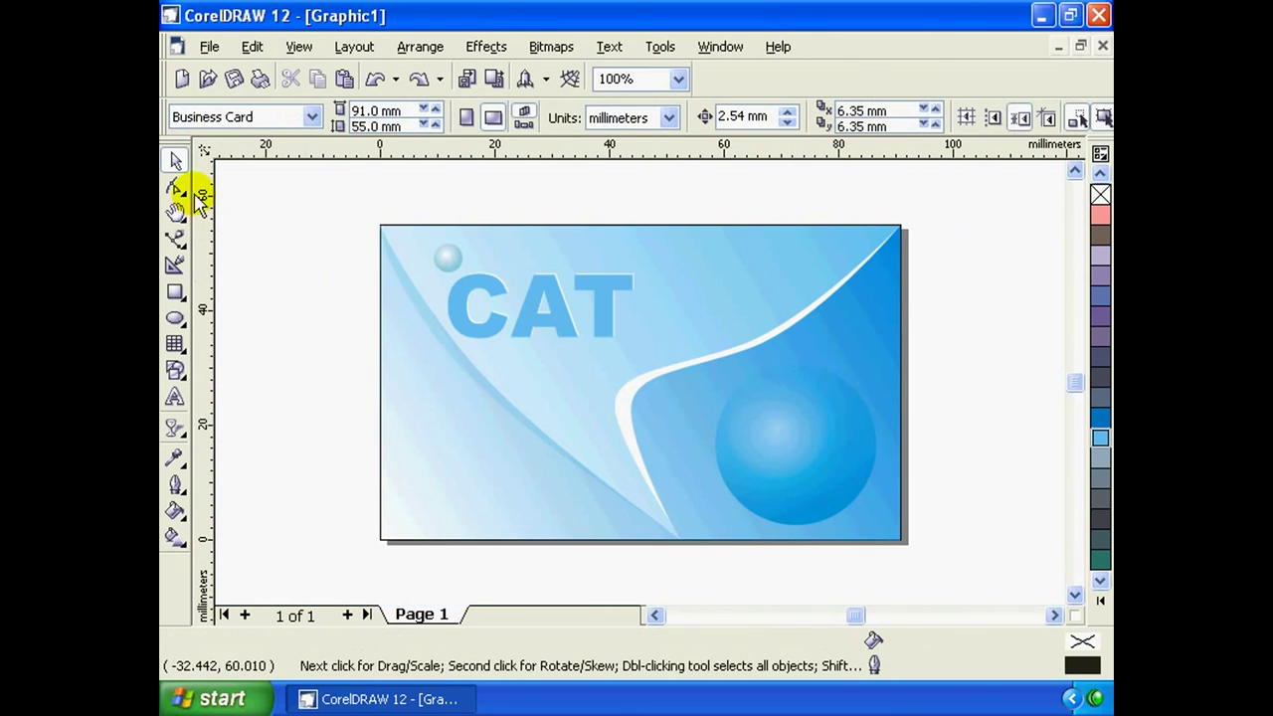
- Type 'Tutorials' left of the card and set it to Arial 14 pt
click(175, 397)
click(286, 400)
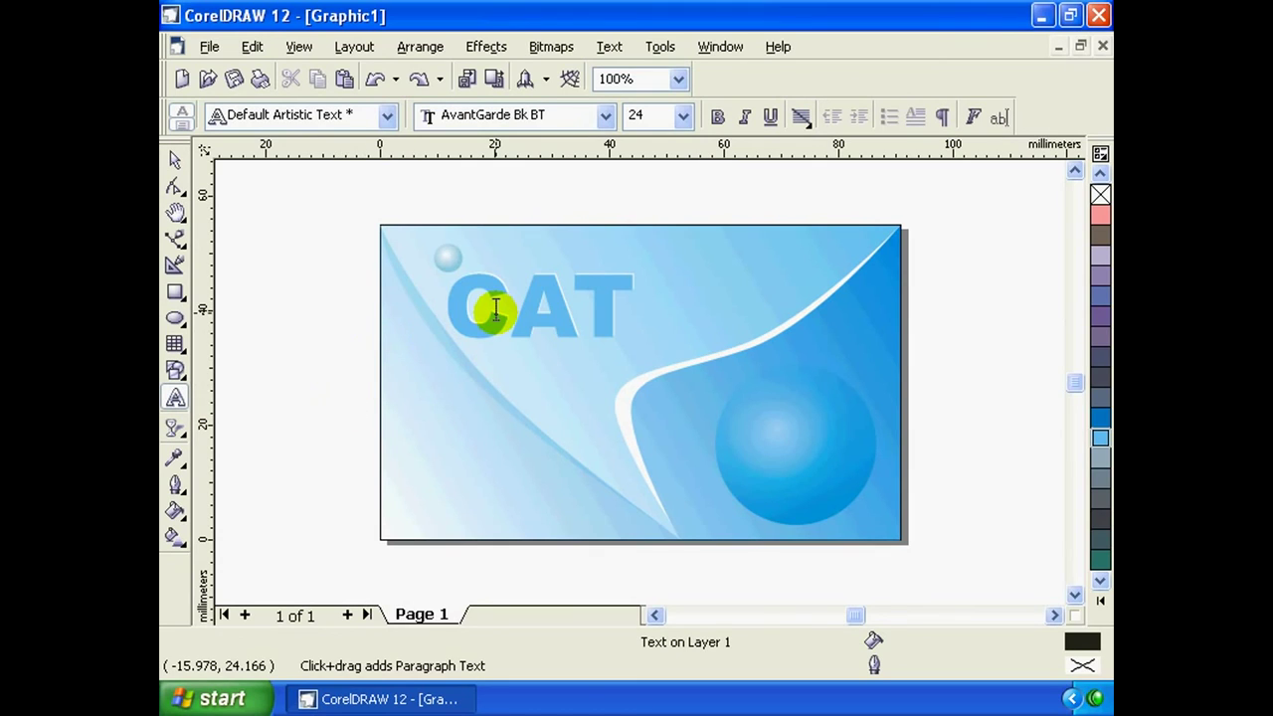
text(Tu)
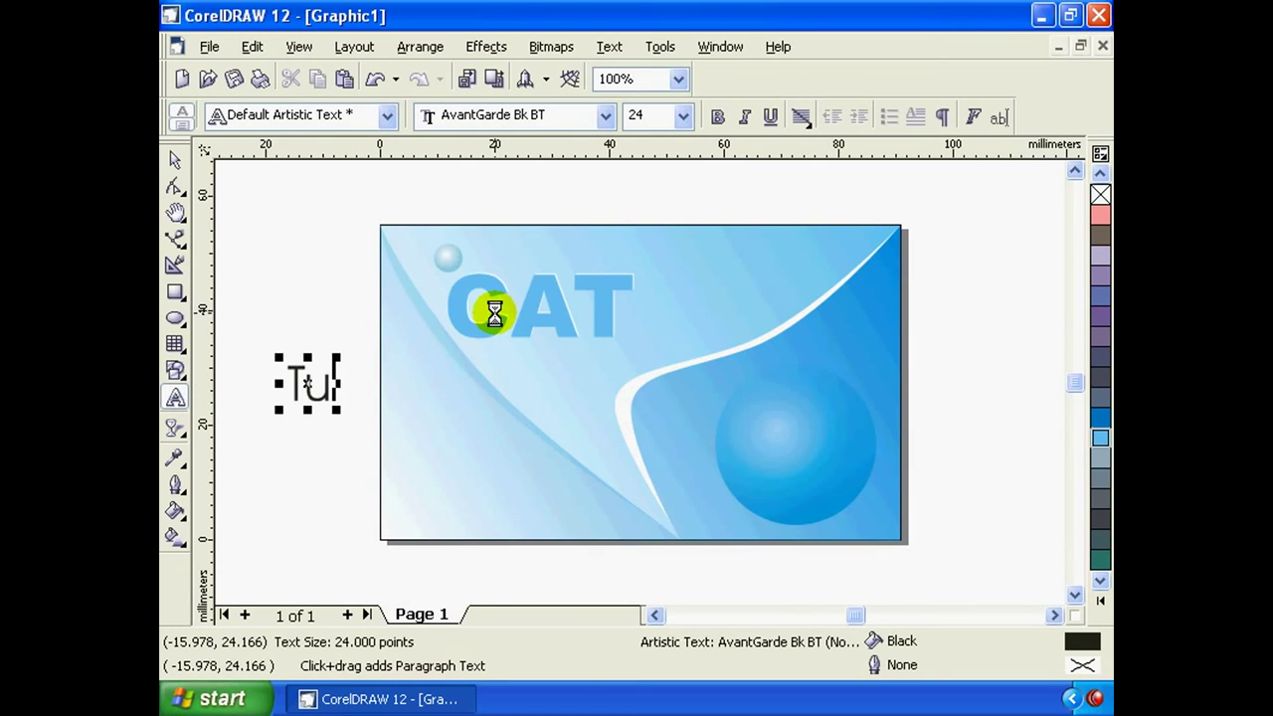
text(tol)
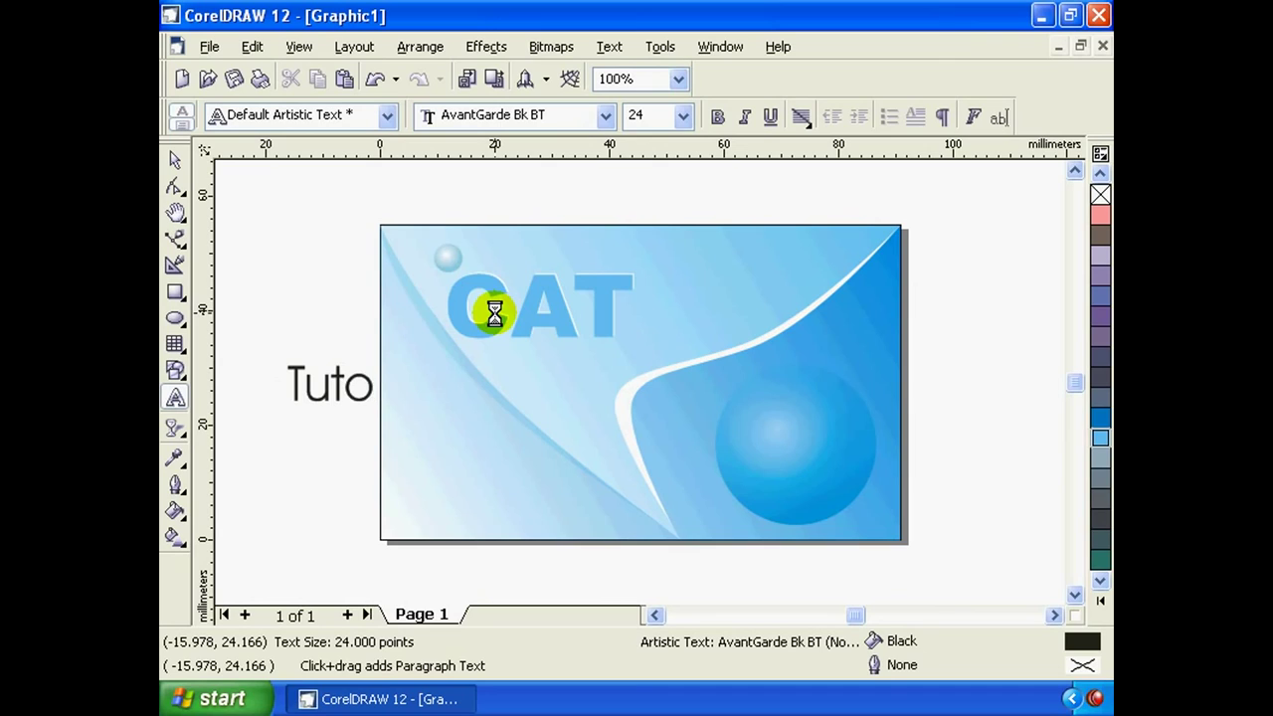
text(als)
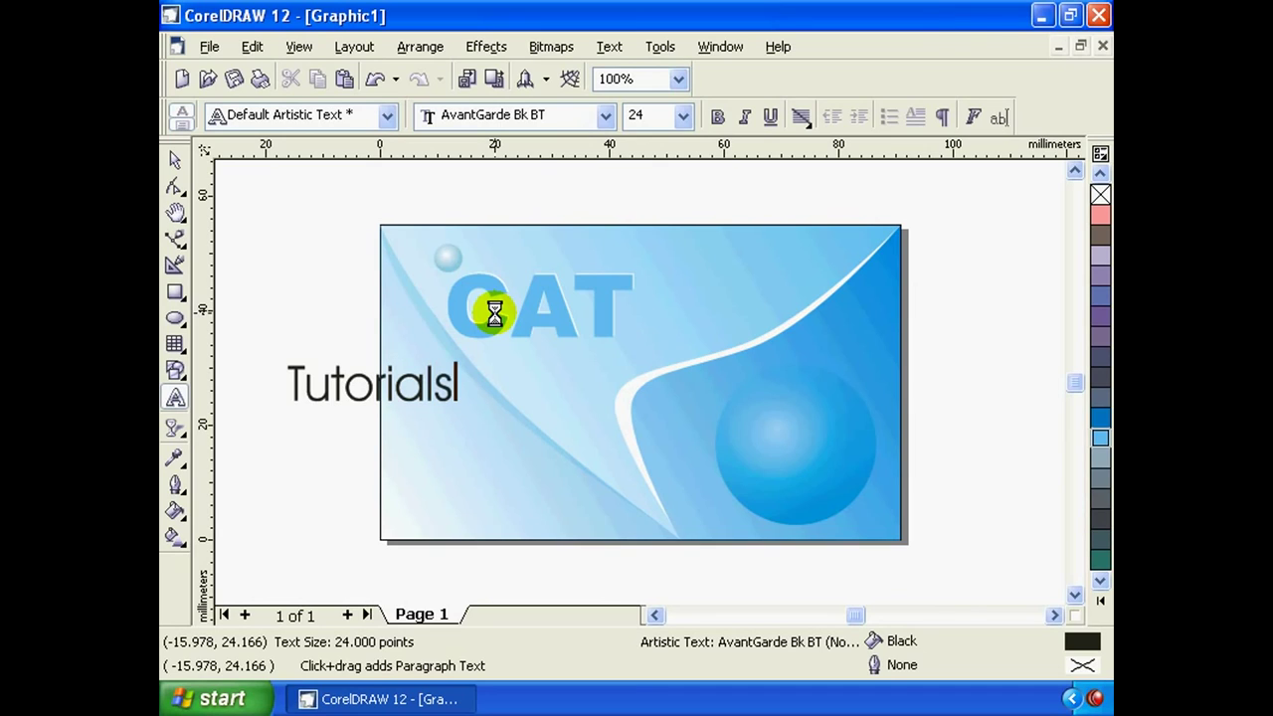
key(ctrl+a)
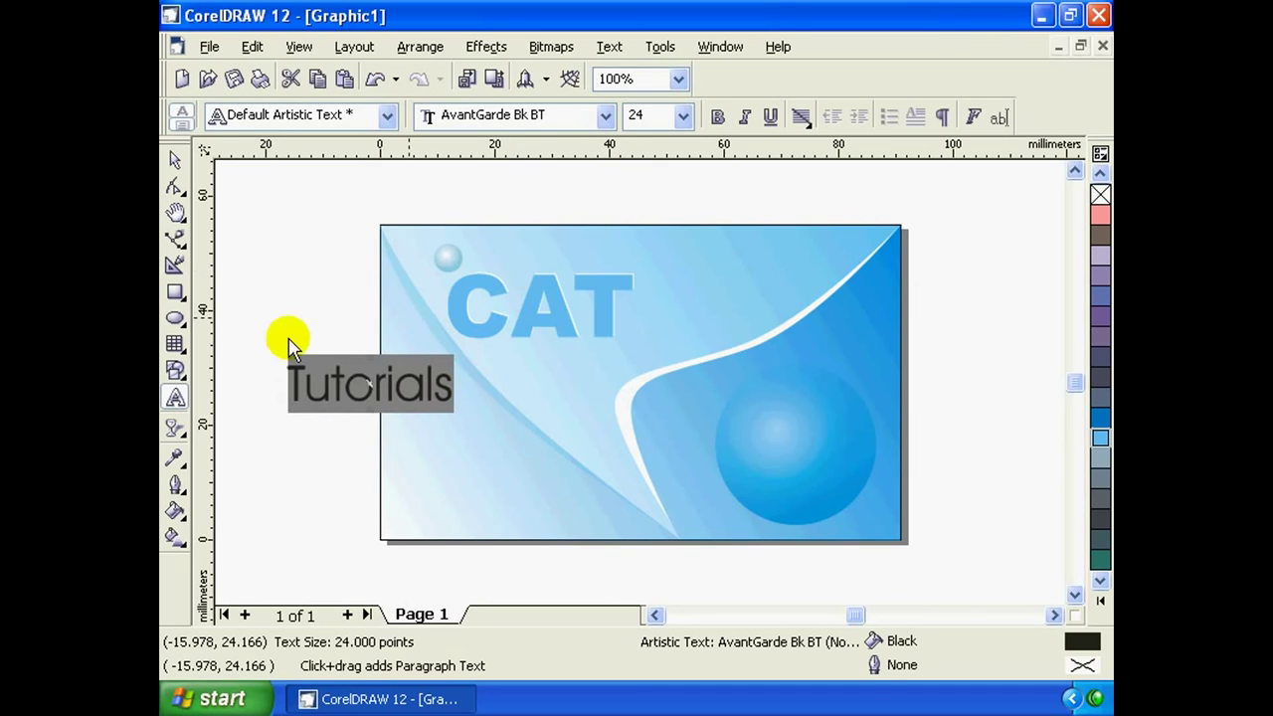
click(609, 117)
click(531, 184)
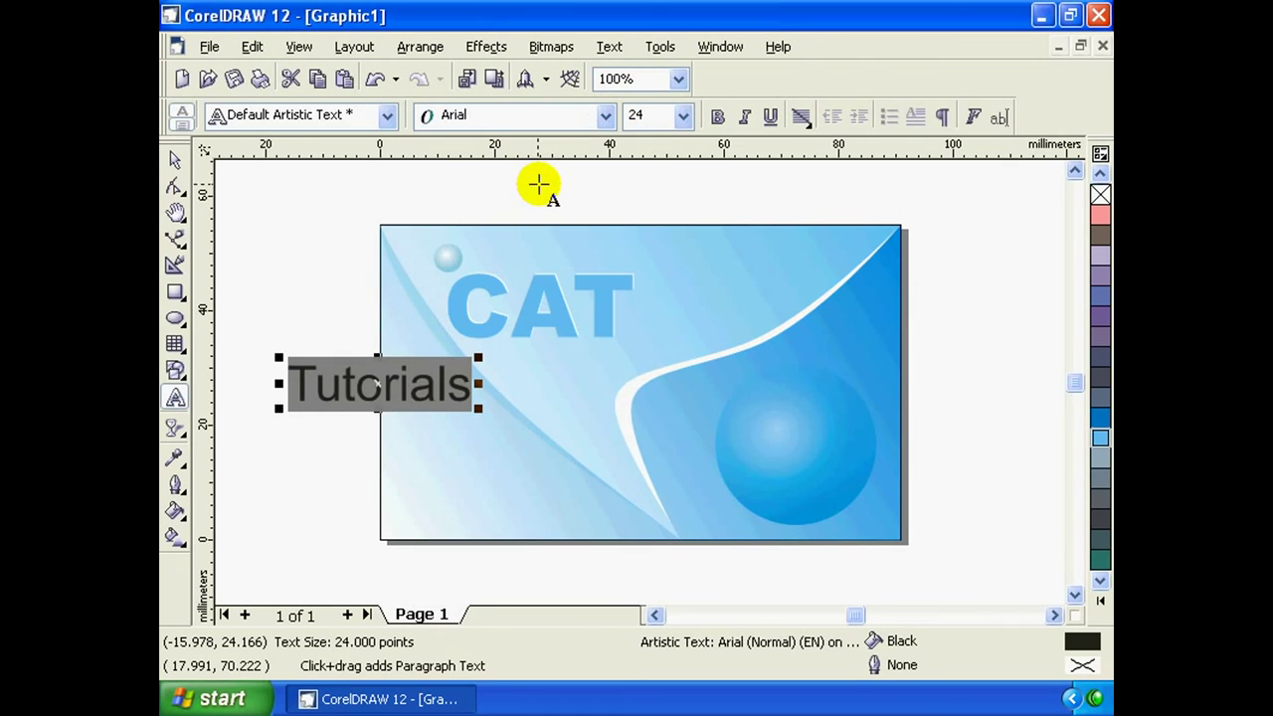
click(684, 116)
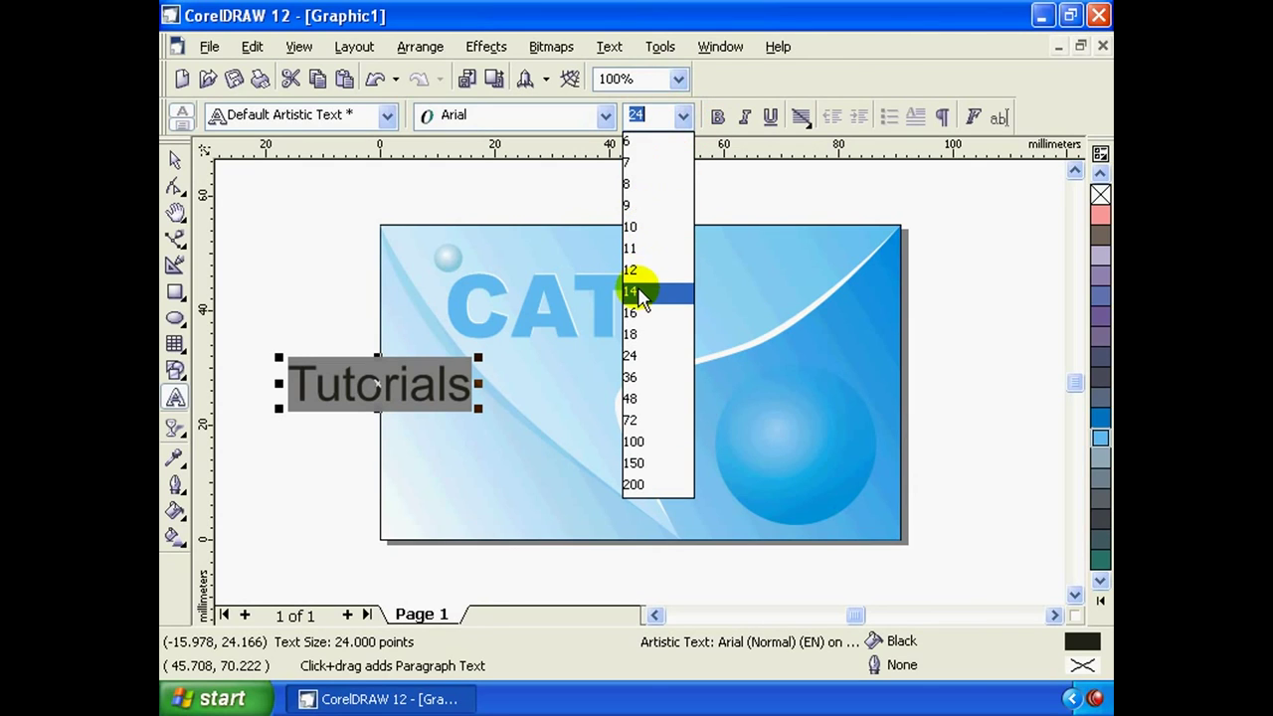
click(637, 294)
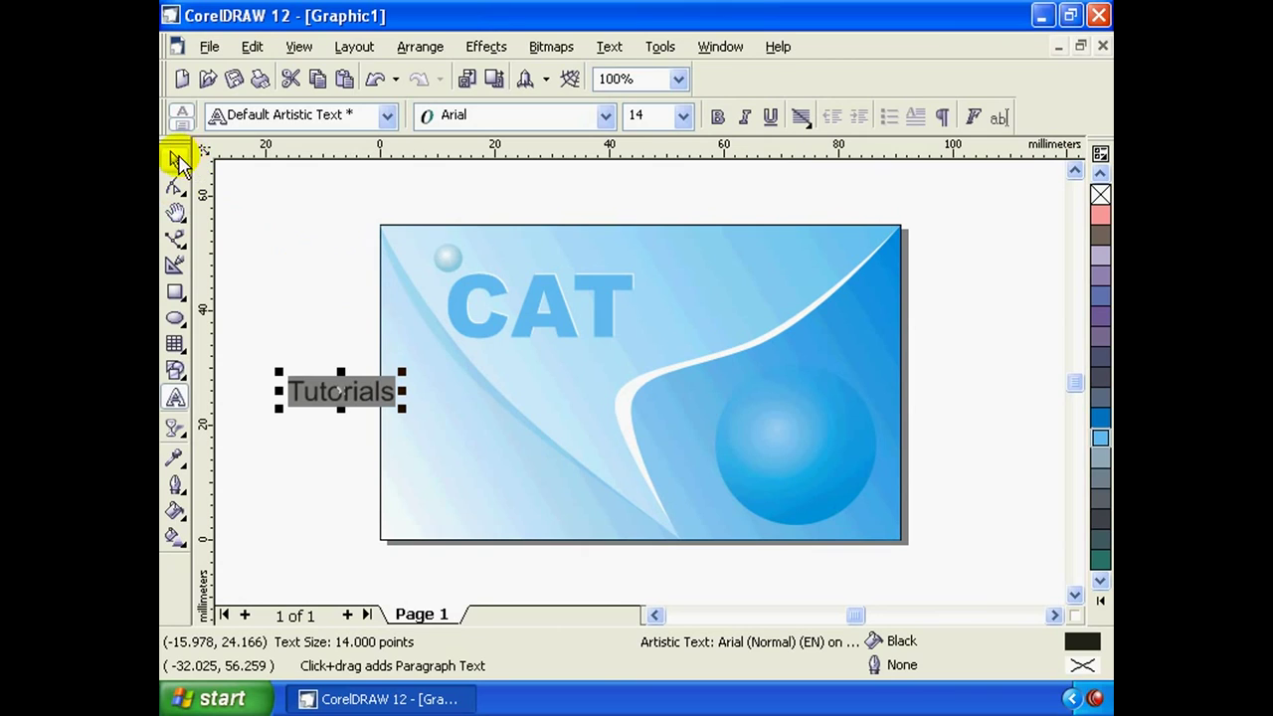
- Move Tutorials onto the card right of CAT and colour it Autumn Orange
click(175, 159)
drag(355, 392, 706, 325)
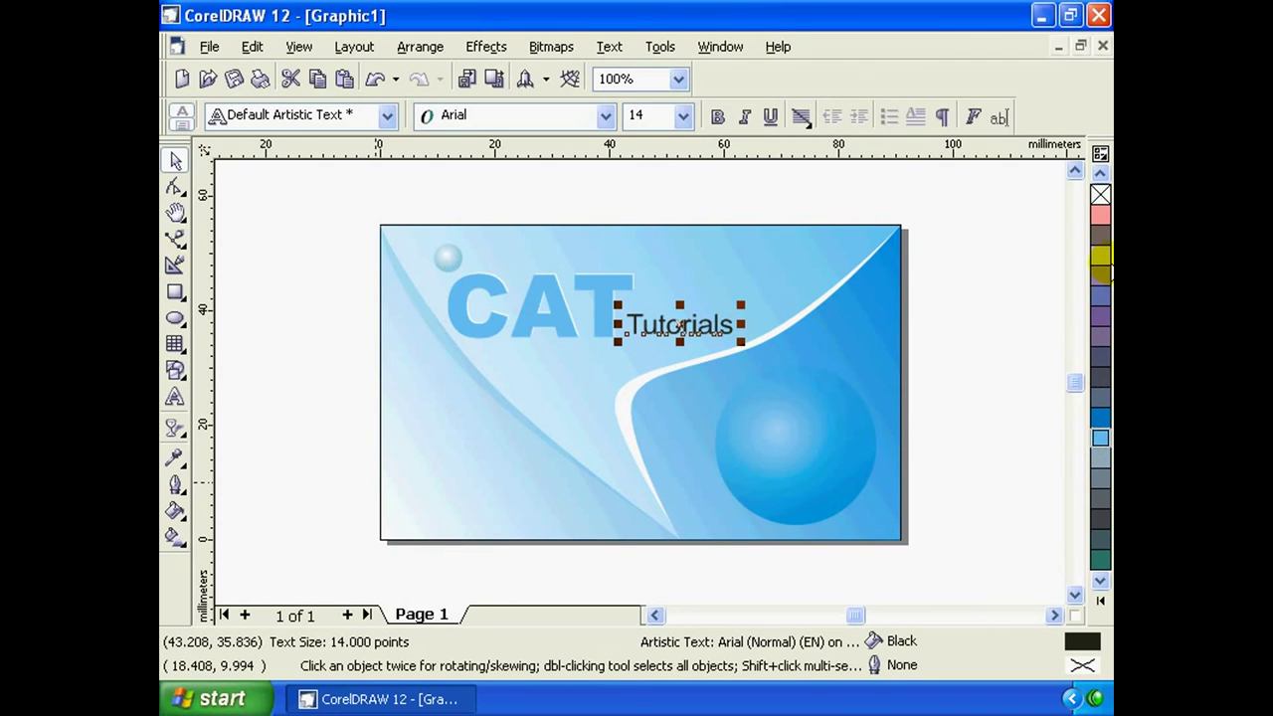
click(1100, 601)
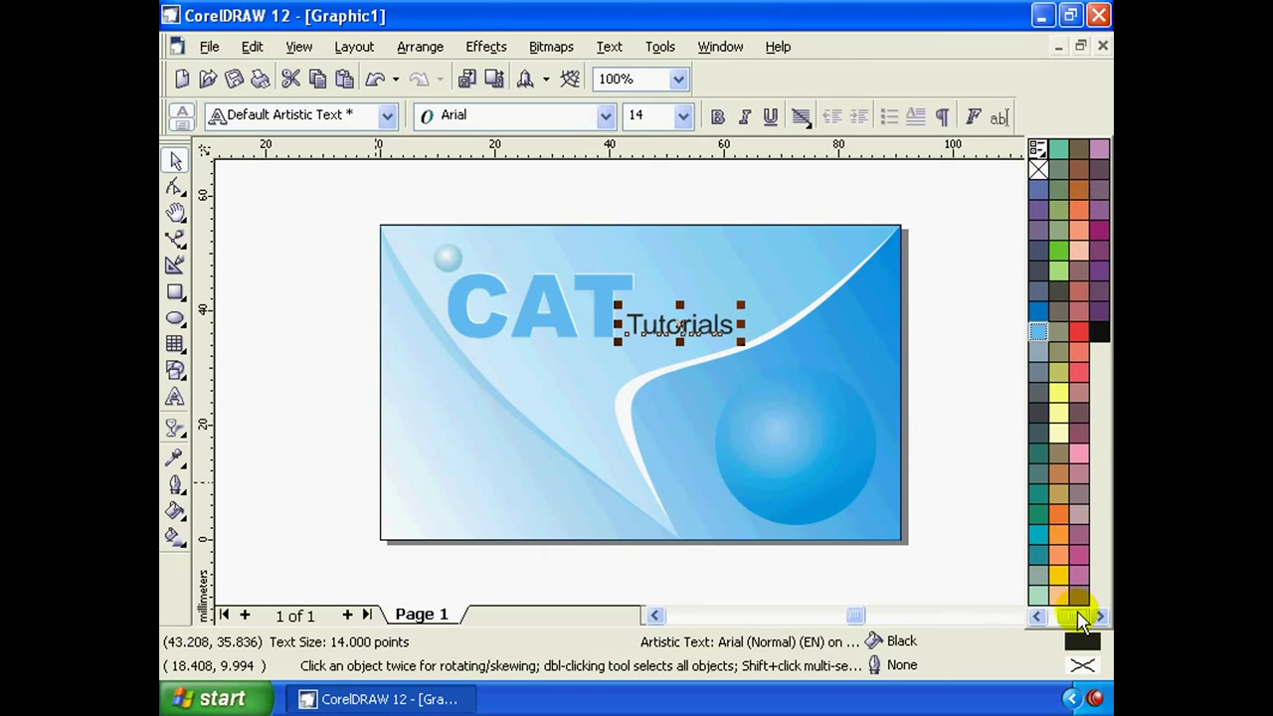
click(1037, 616)
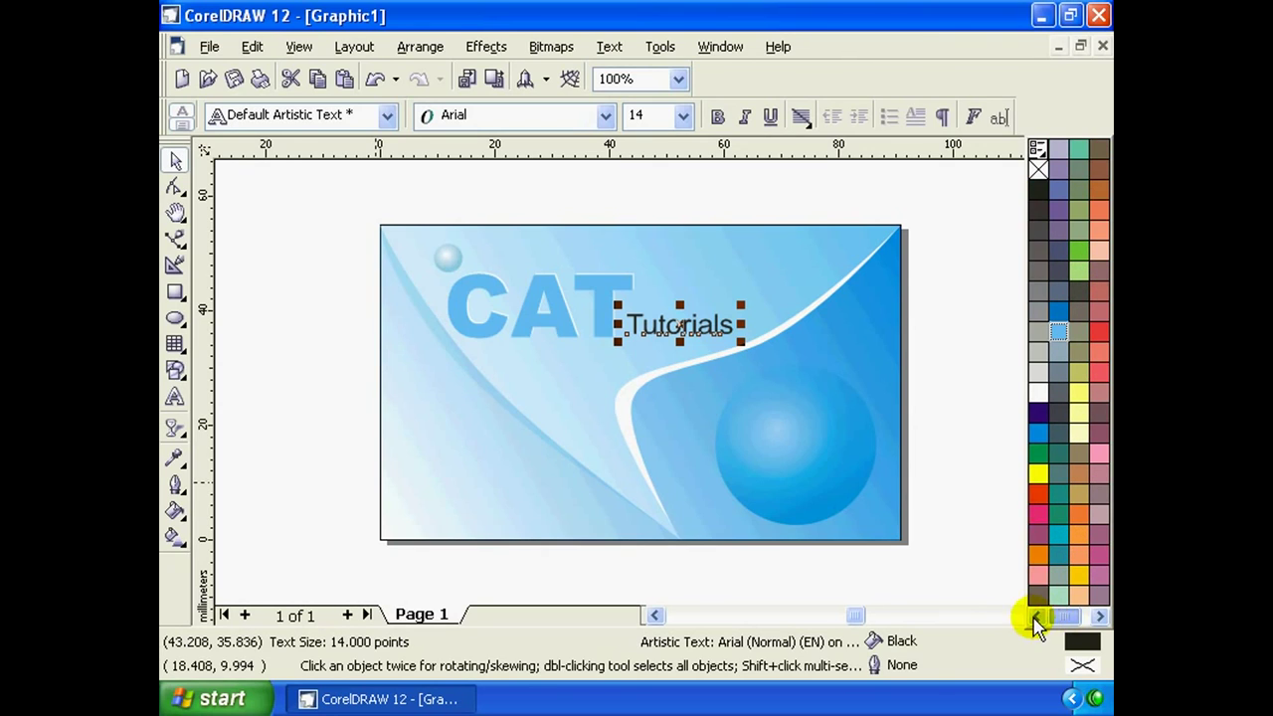
click(1082, 515)
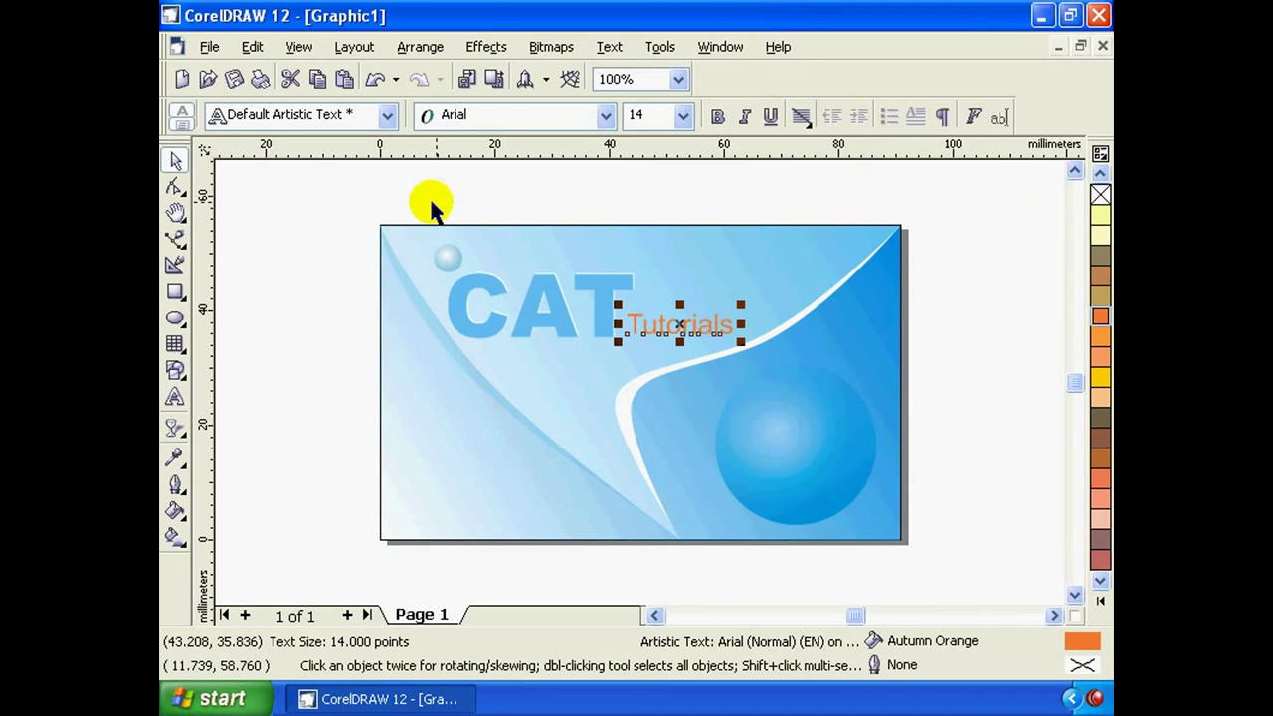
click(389, 207)
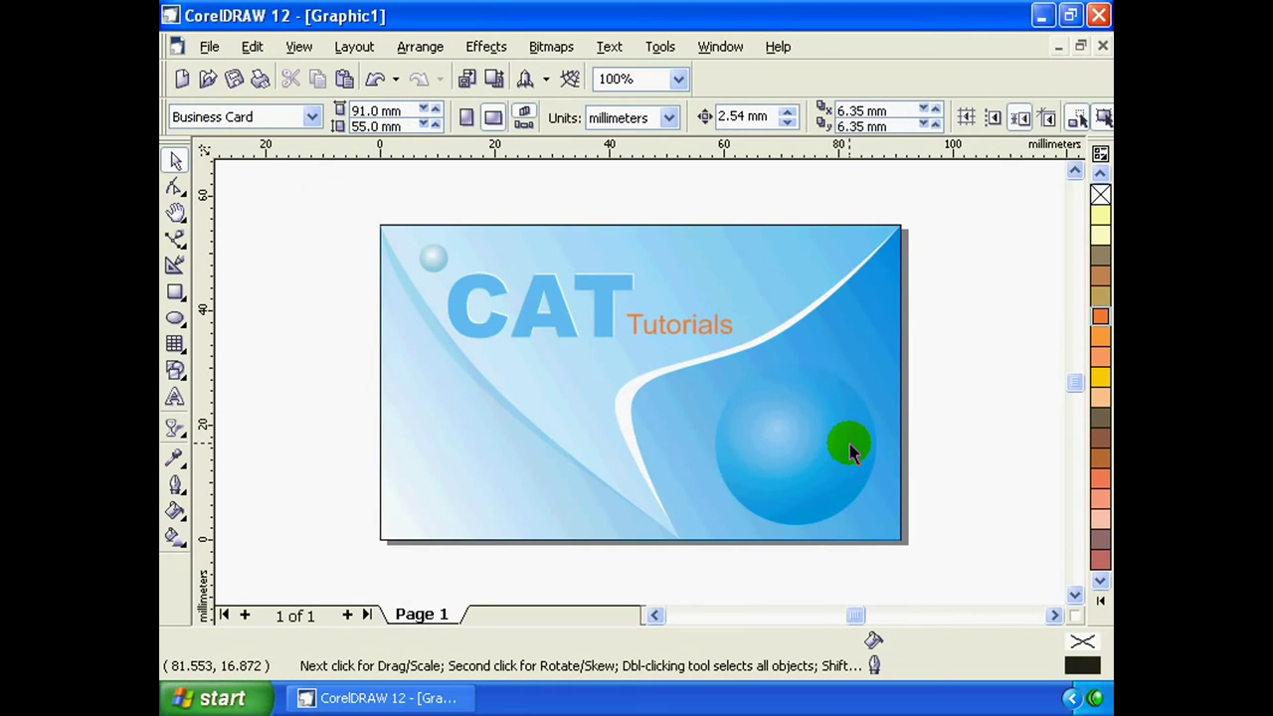
- Place a half-size bubble copy at the card's bottom-left, then start text beside the card
click(435, 256)
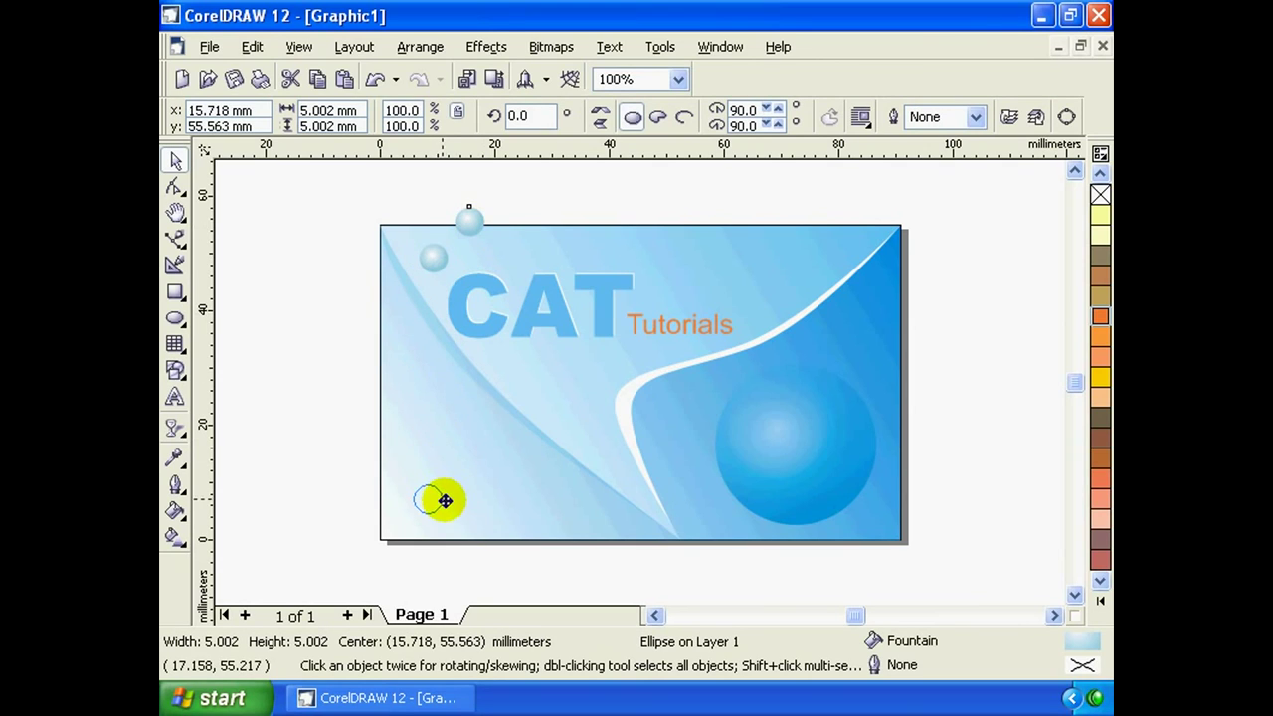
mouse_move(434, 256)
mouse_down()
mouse_move(449, 505)
mouse_move(463, 501)
mouse_up()
key(Escape)
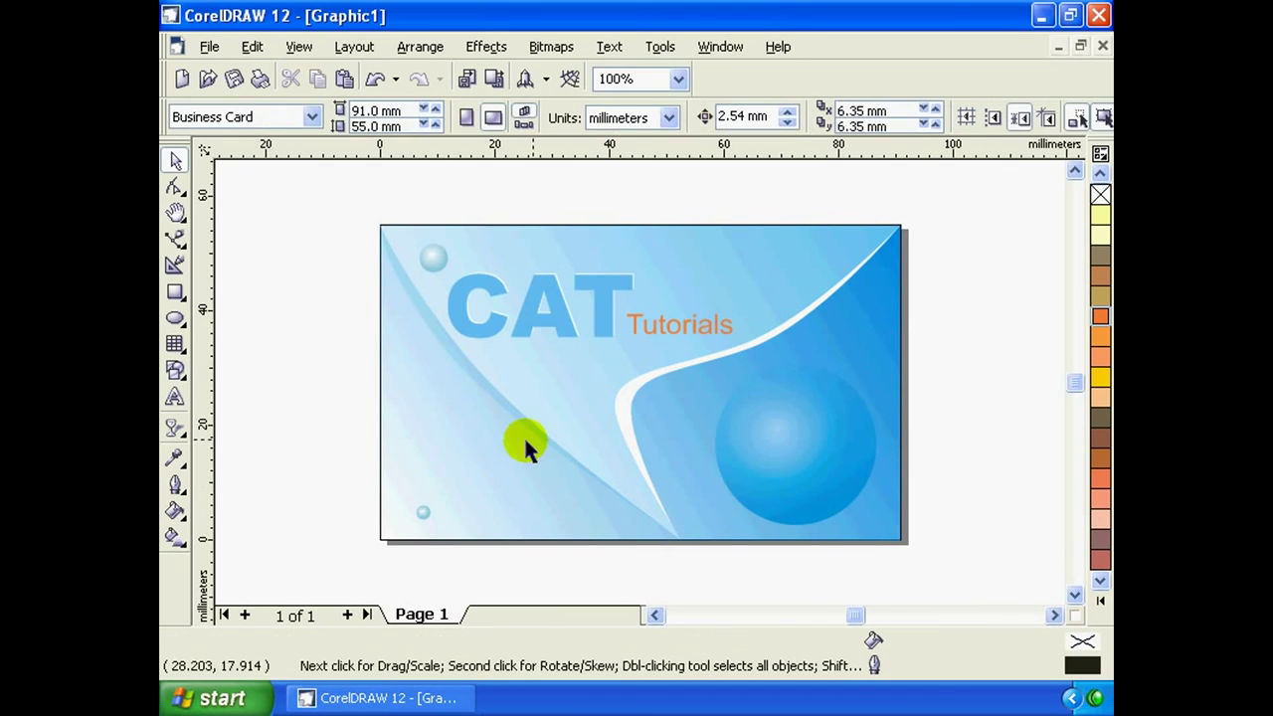
click(423, 513)
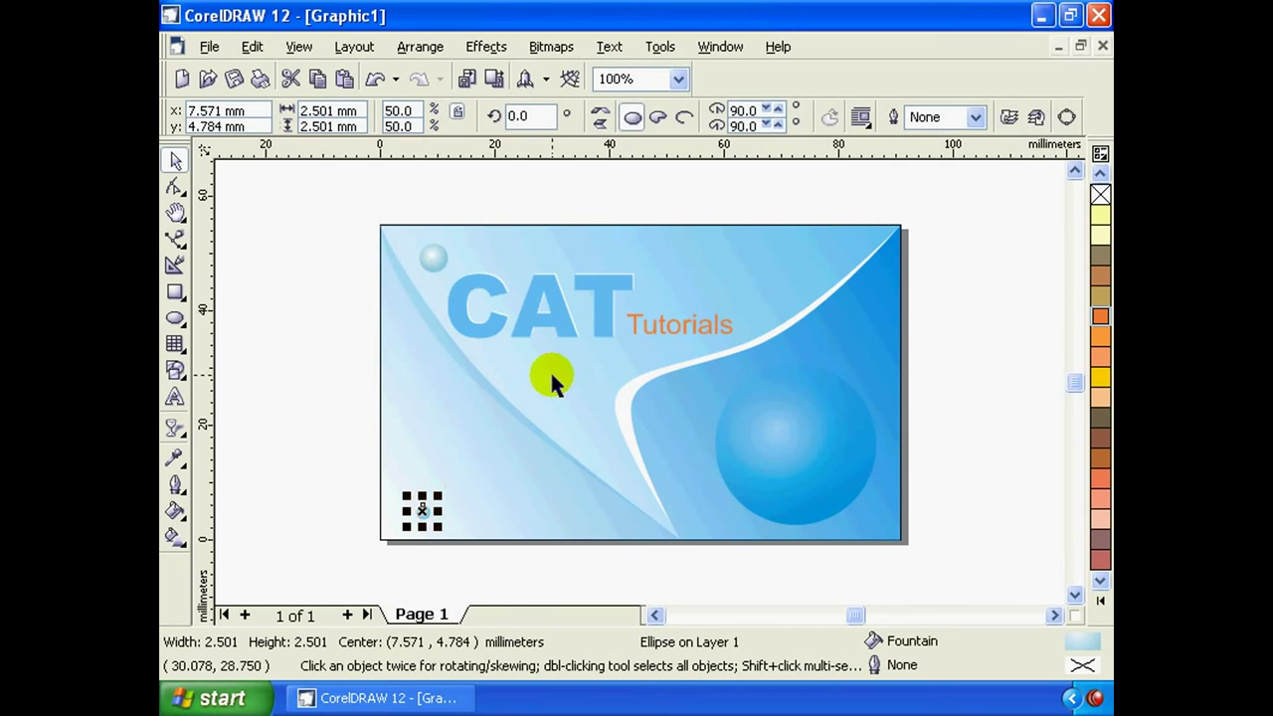
click(330, 362)
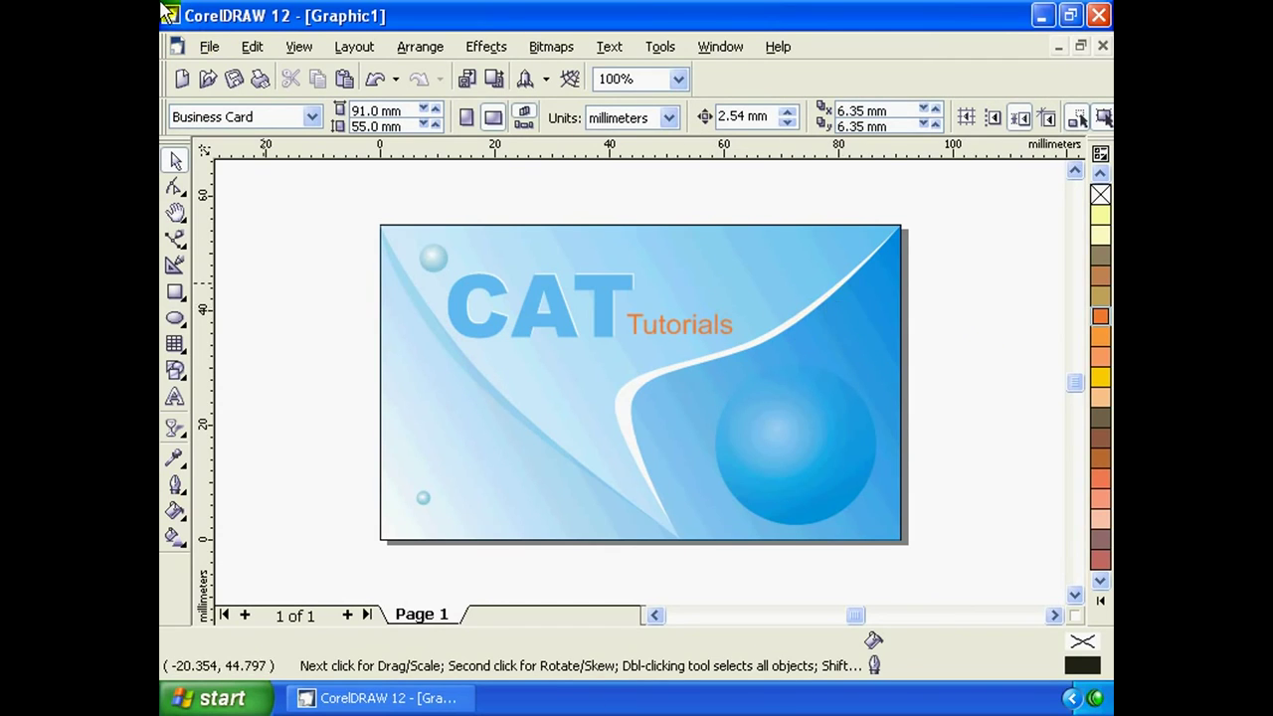
click(175, 397)
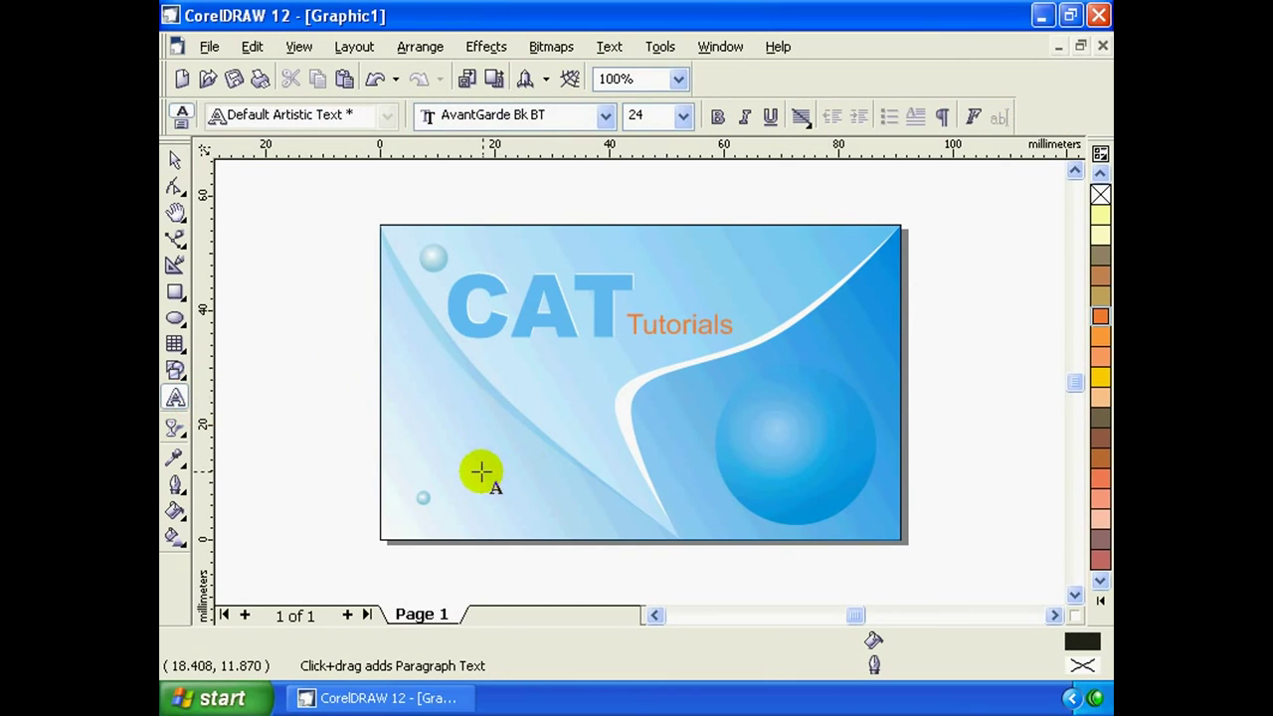
click(293, 433)
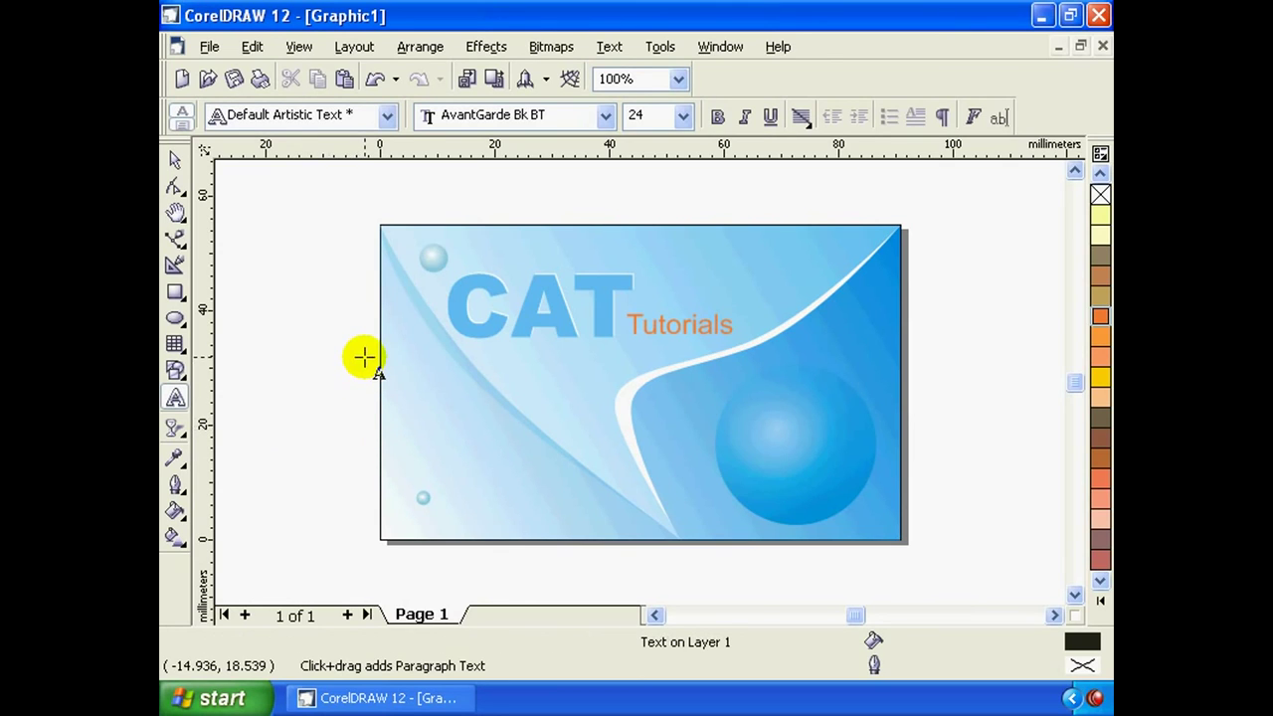